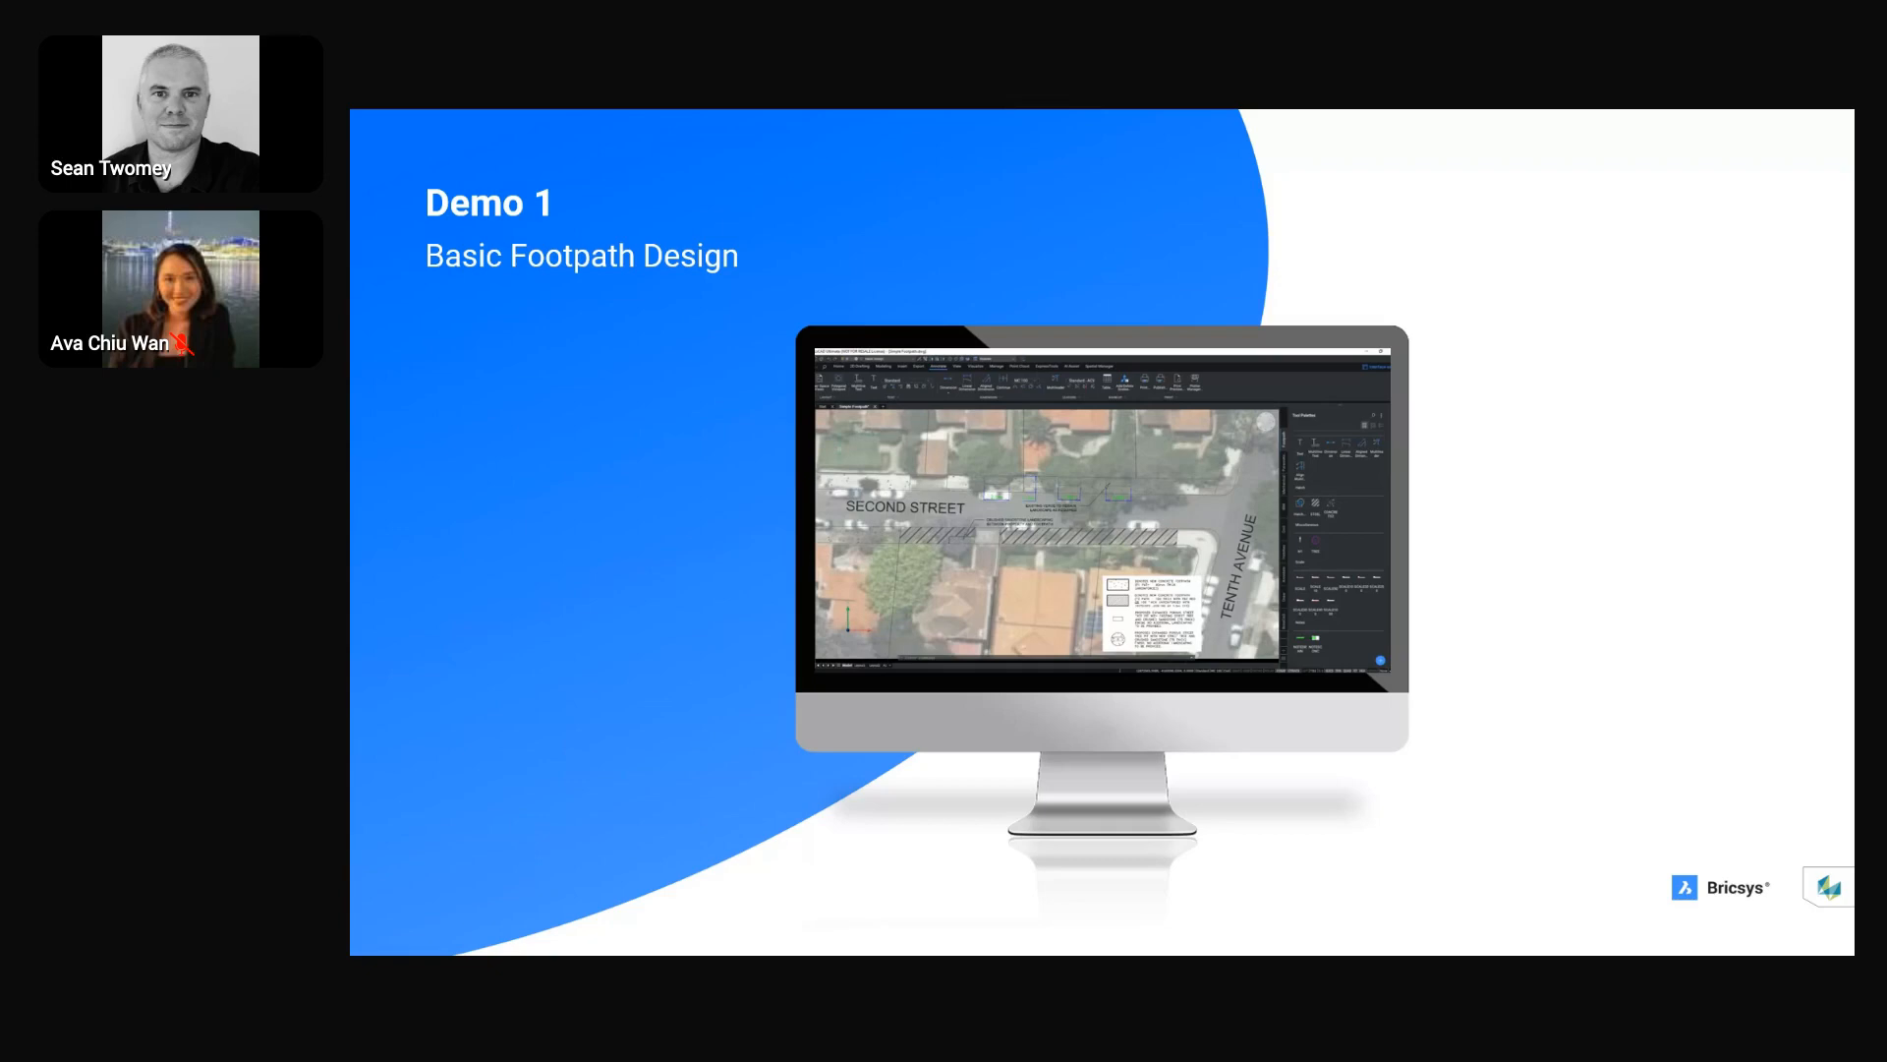
End the slideshow, start BricsCAD in the Civil Survey workspace and hide the Tool Palettes
key("Escape")
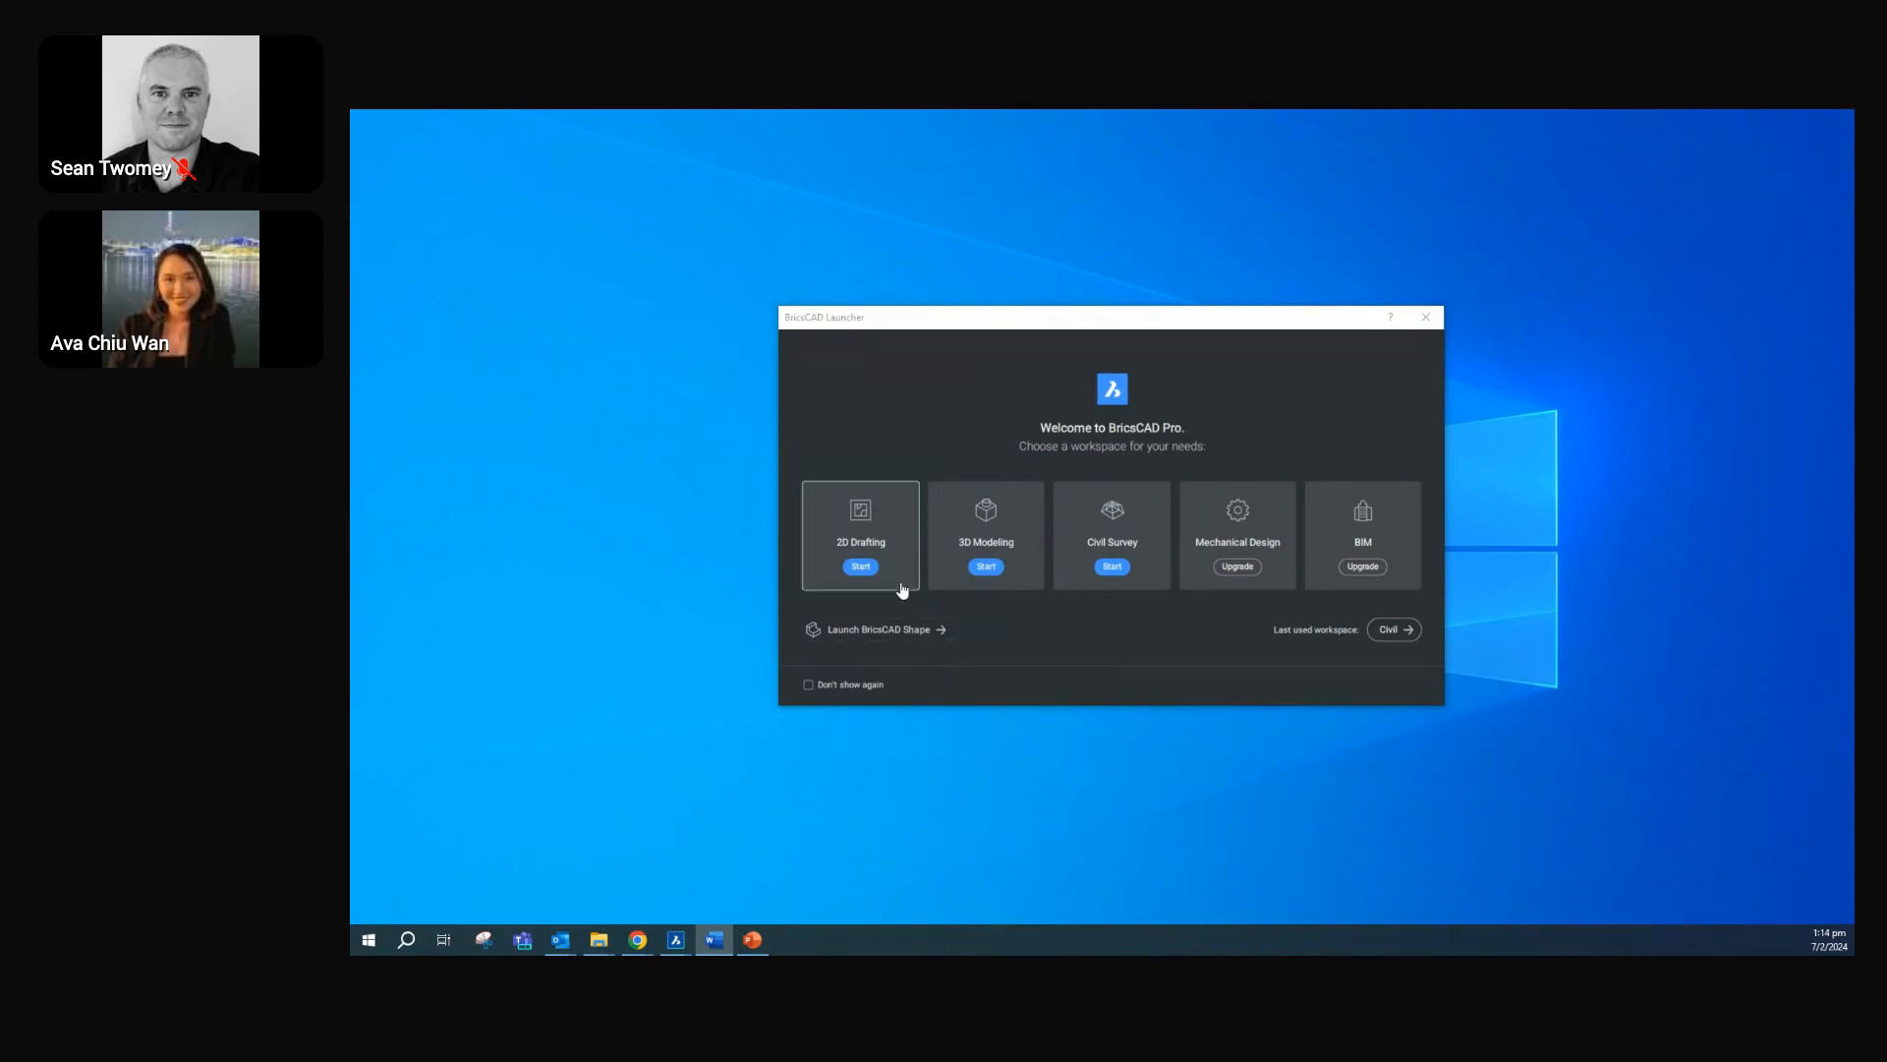
left_click(1096, 560)
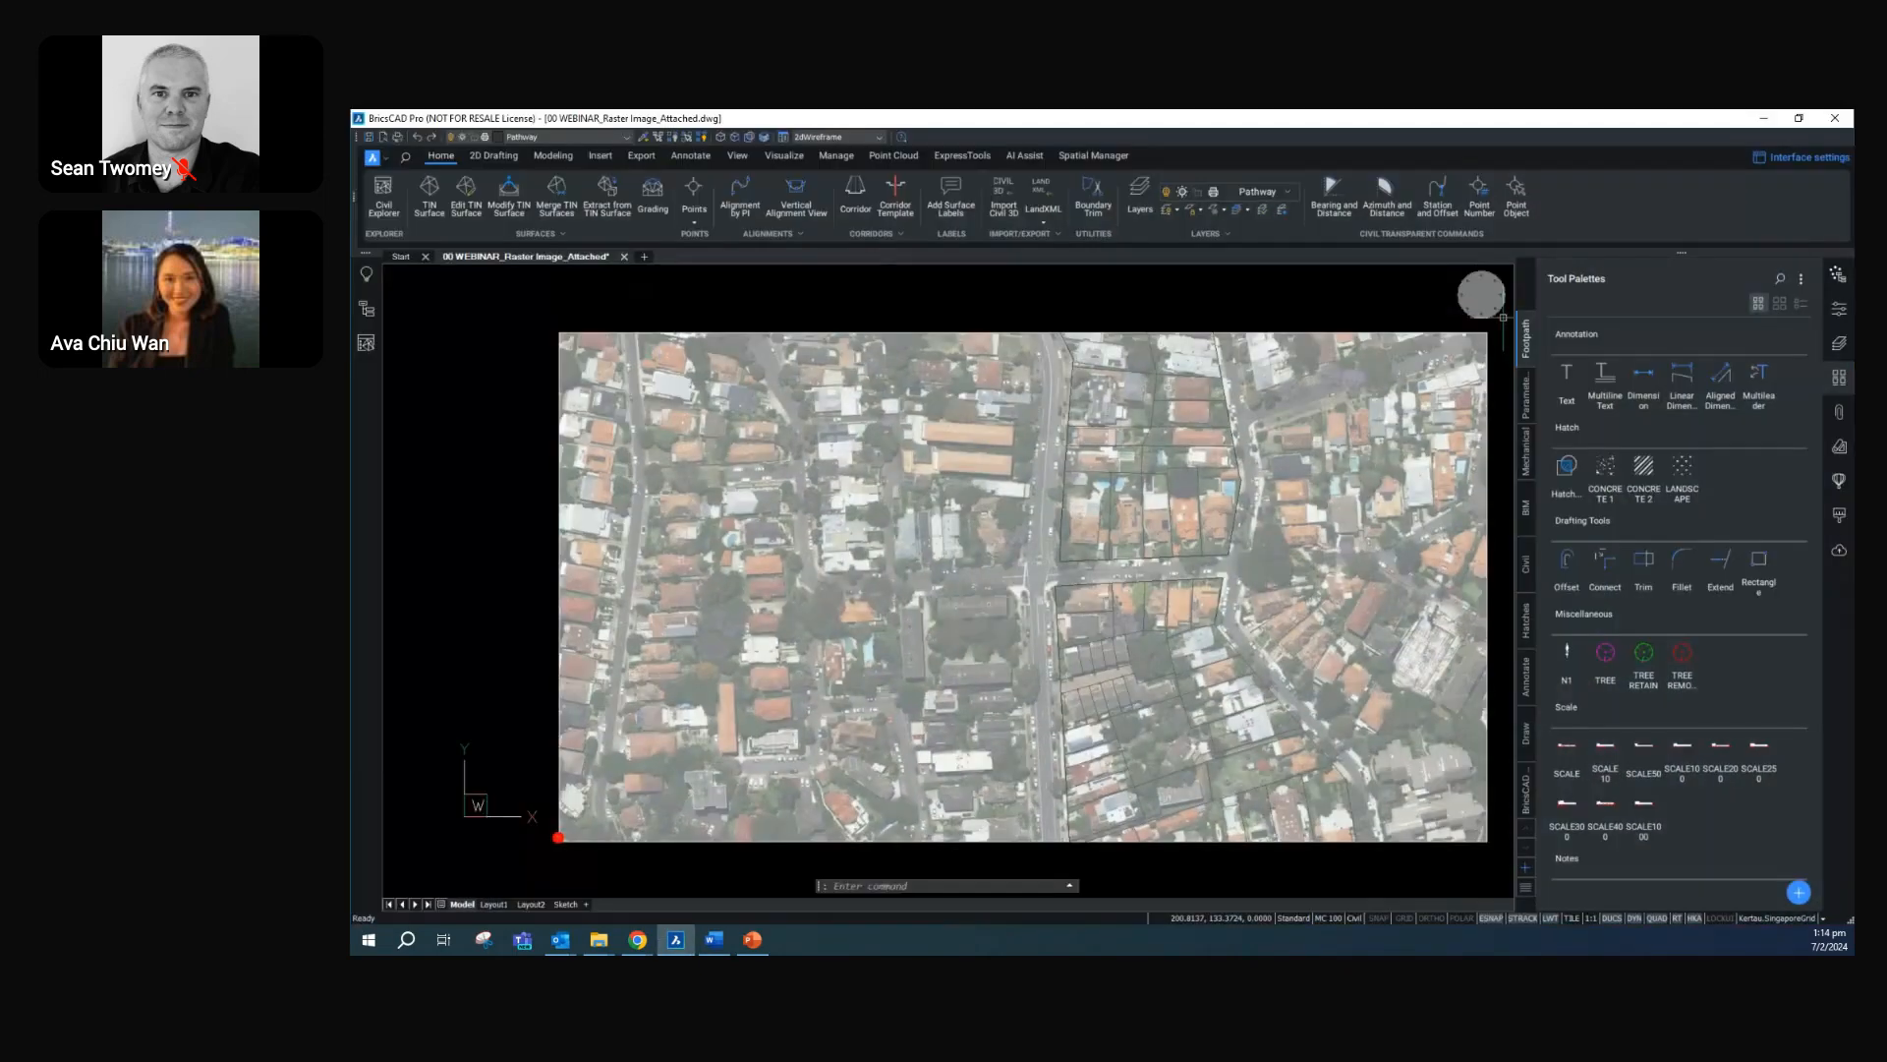
left_click(1840, 377)
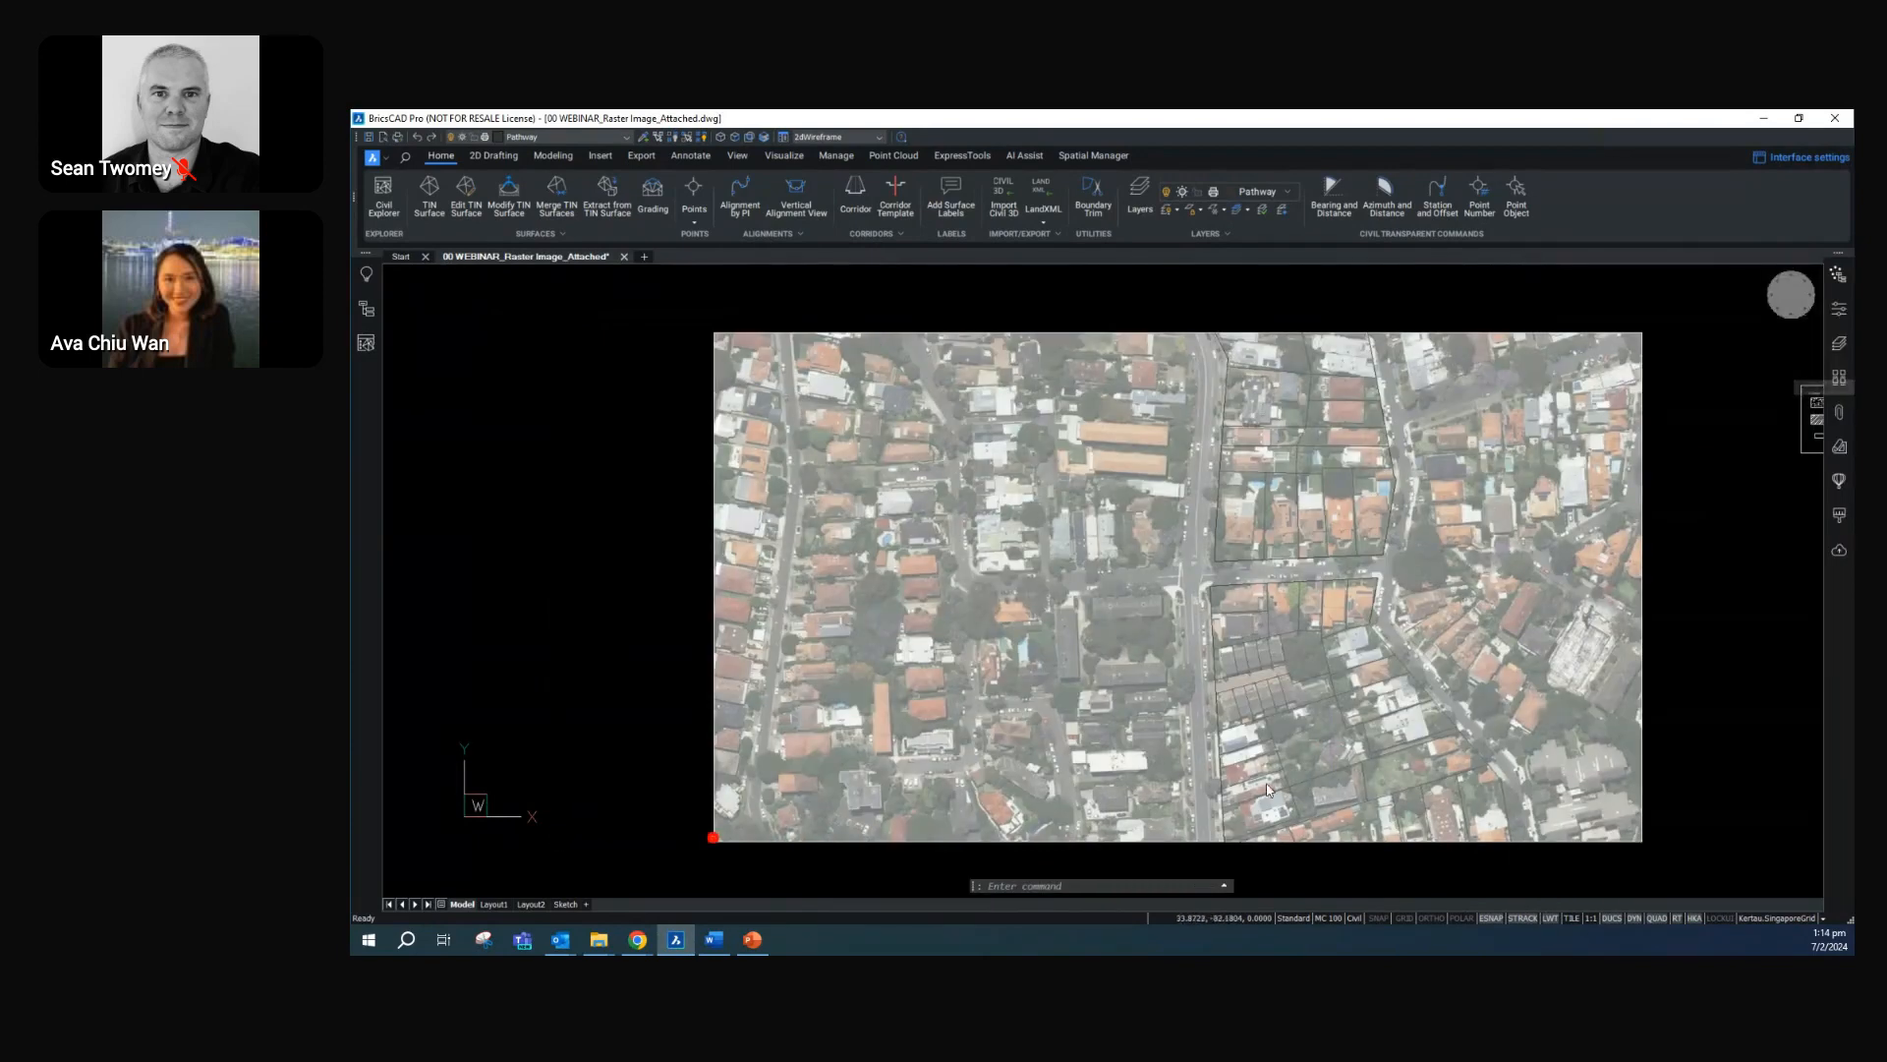
Review the attachment settings for Raster Image.png with the IMAGEATTACH command, without attaching the image
key("Escape")
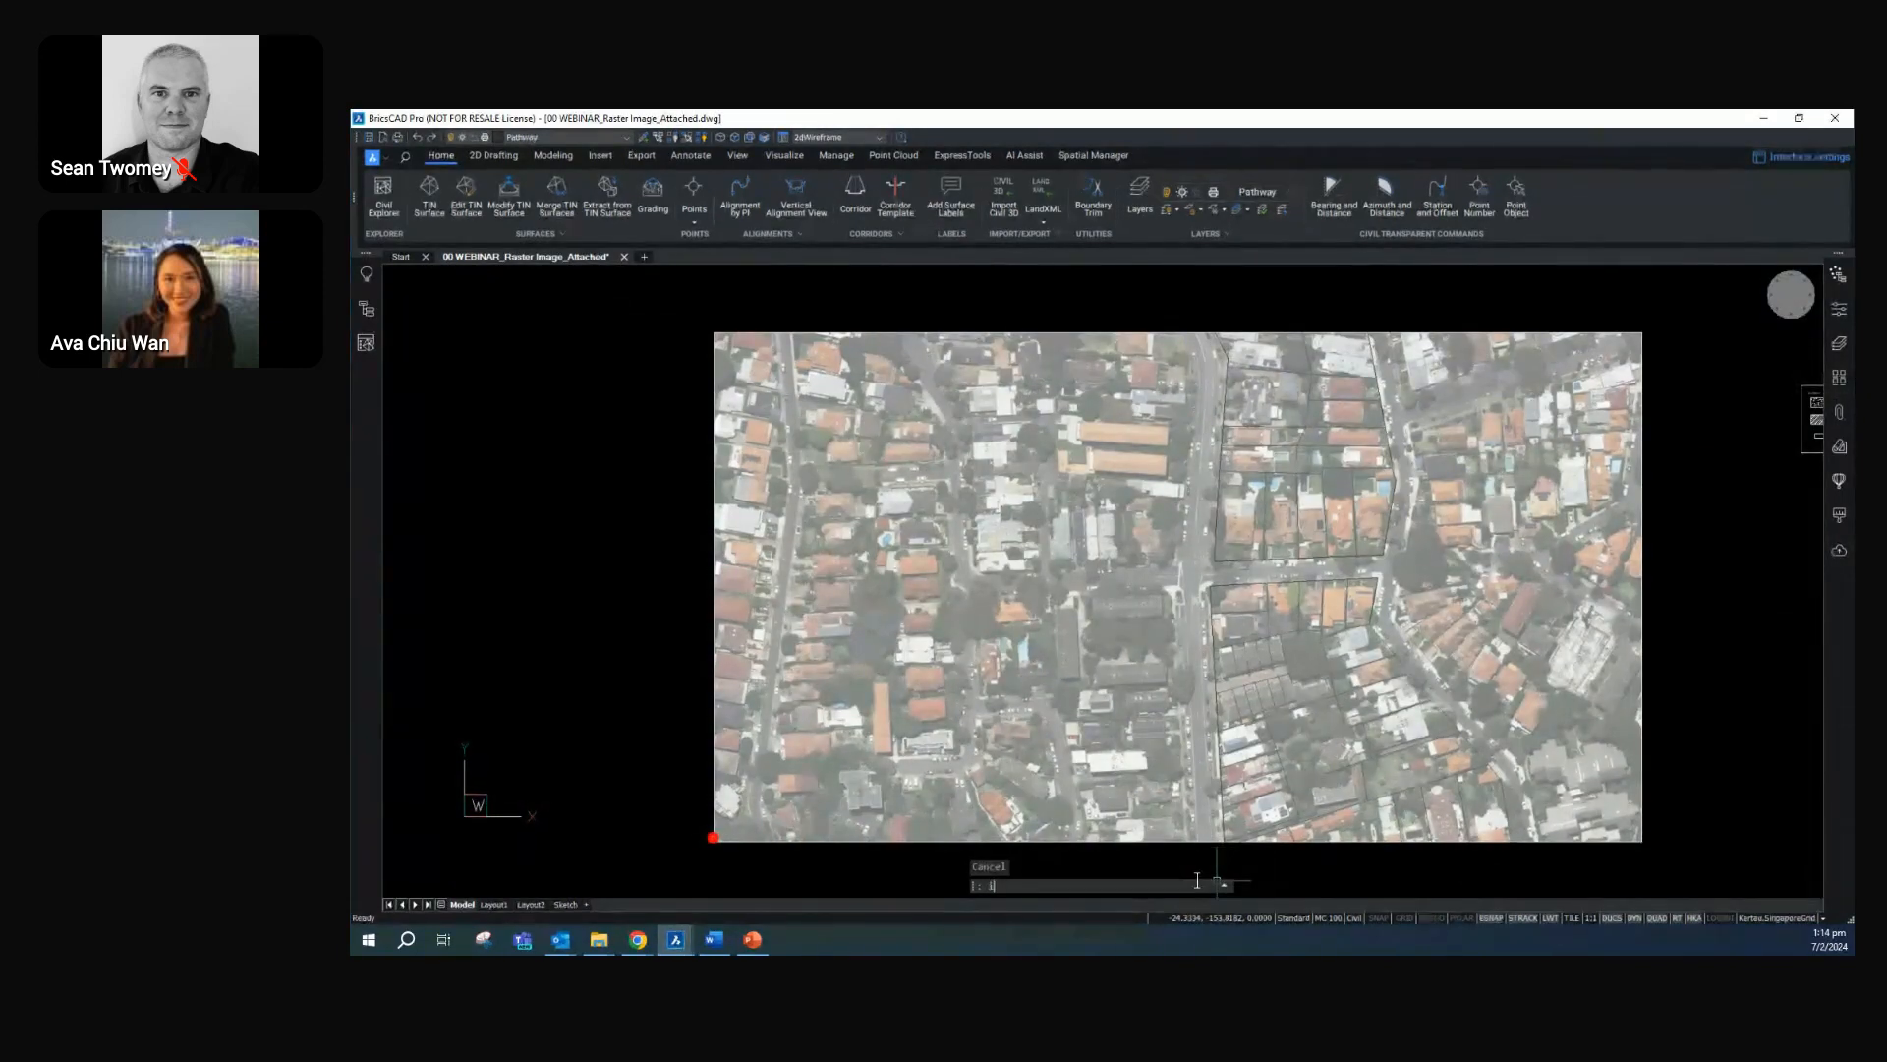
type("IMAGEATTACH")
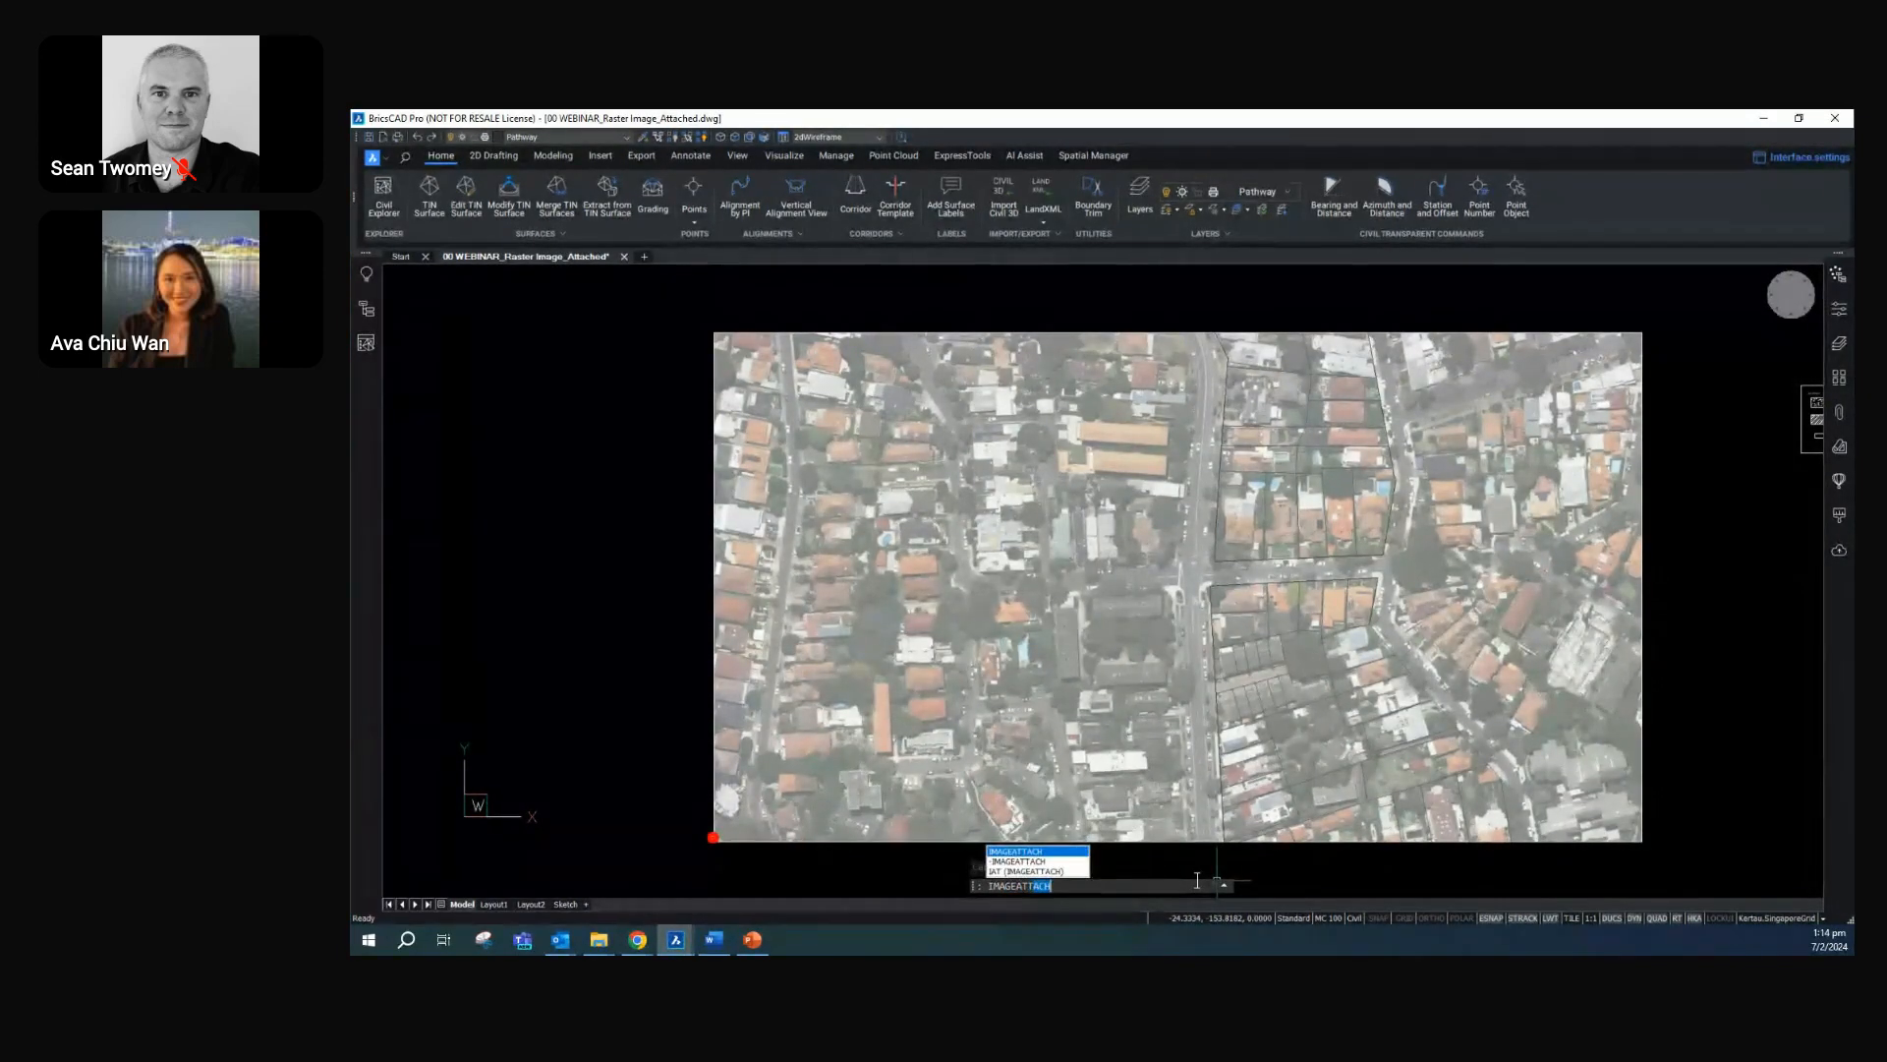
key("Return")
left_click(982, 374)
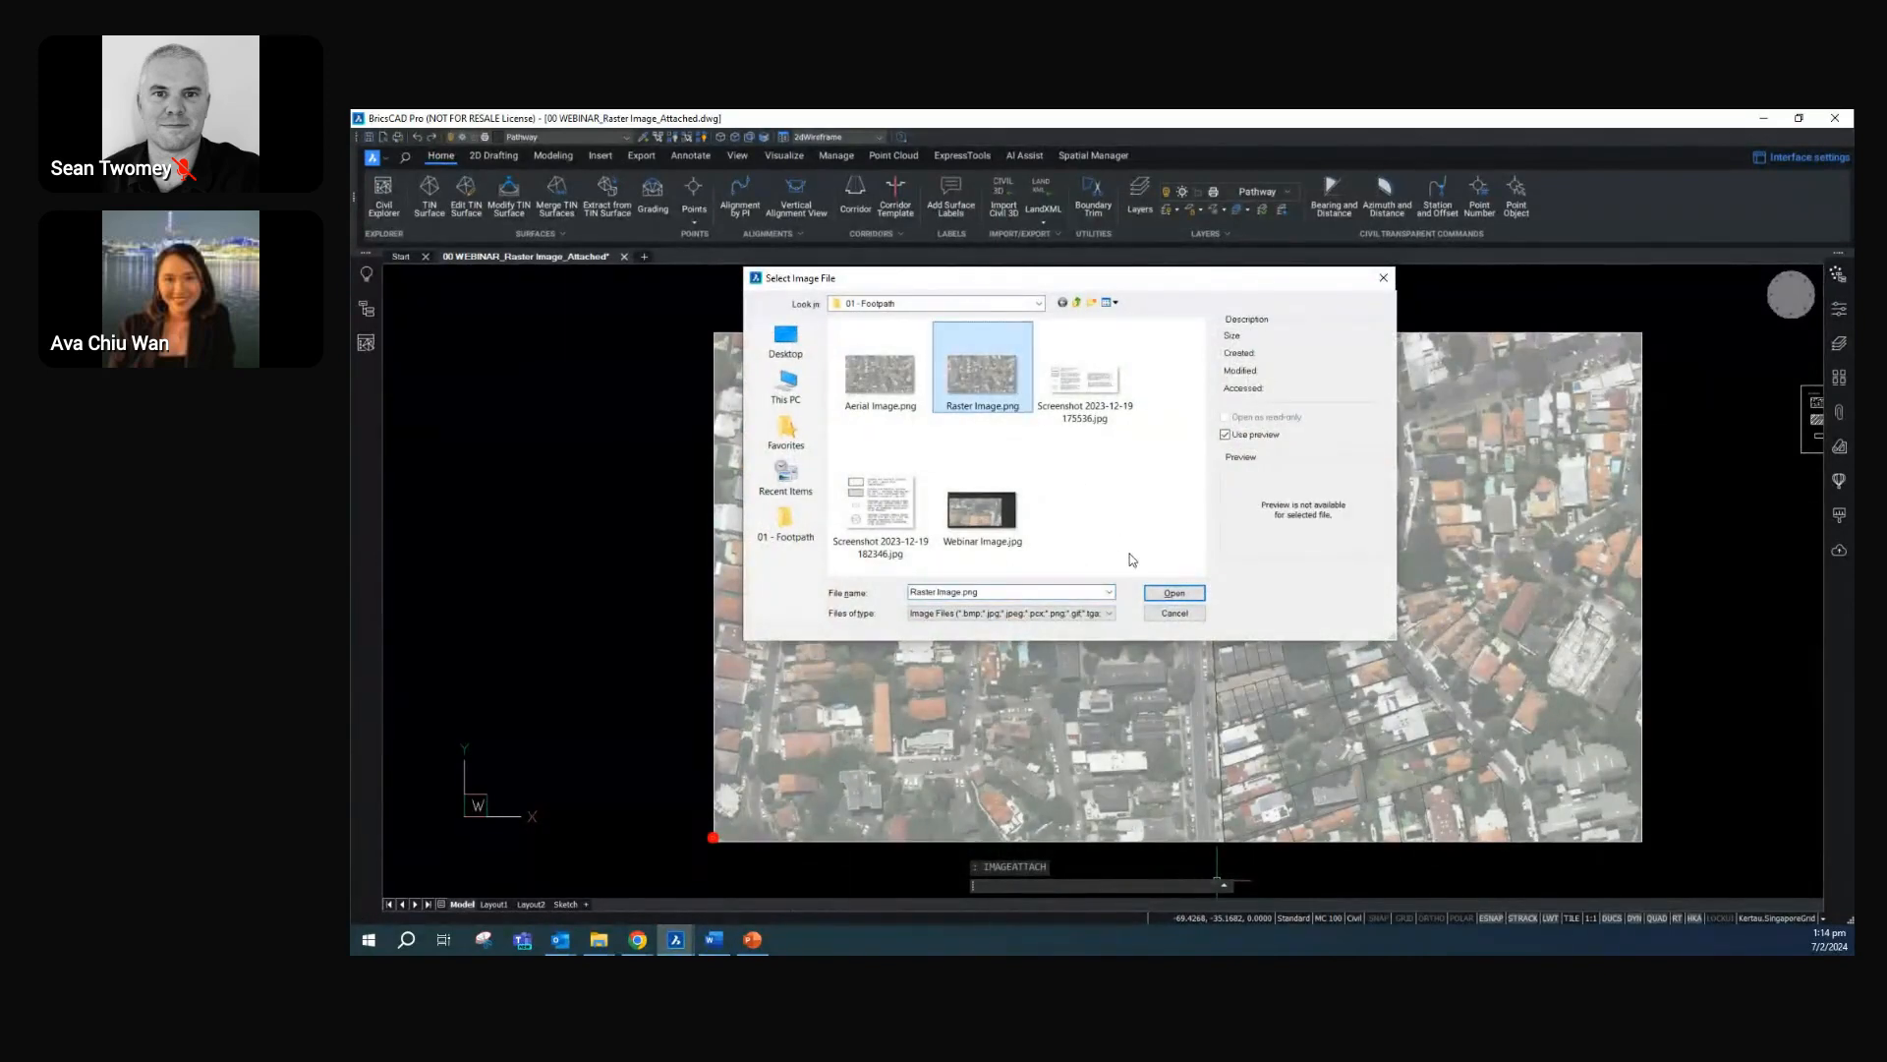
left_click(1164, 595)
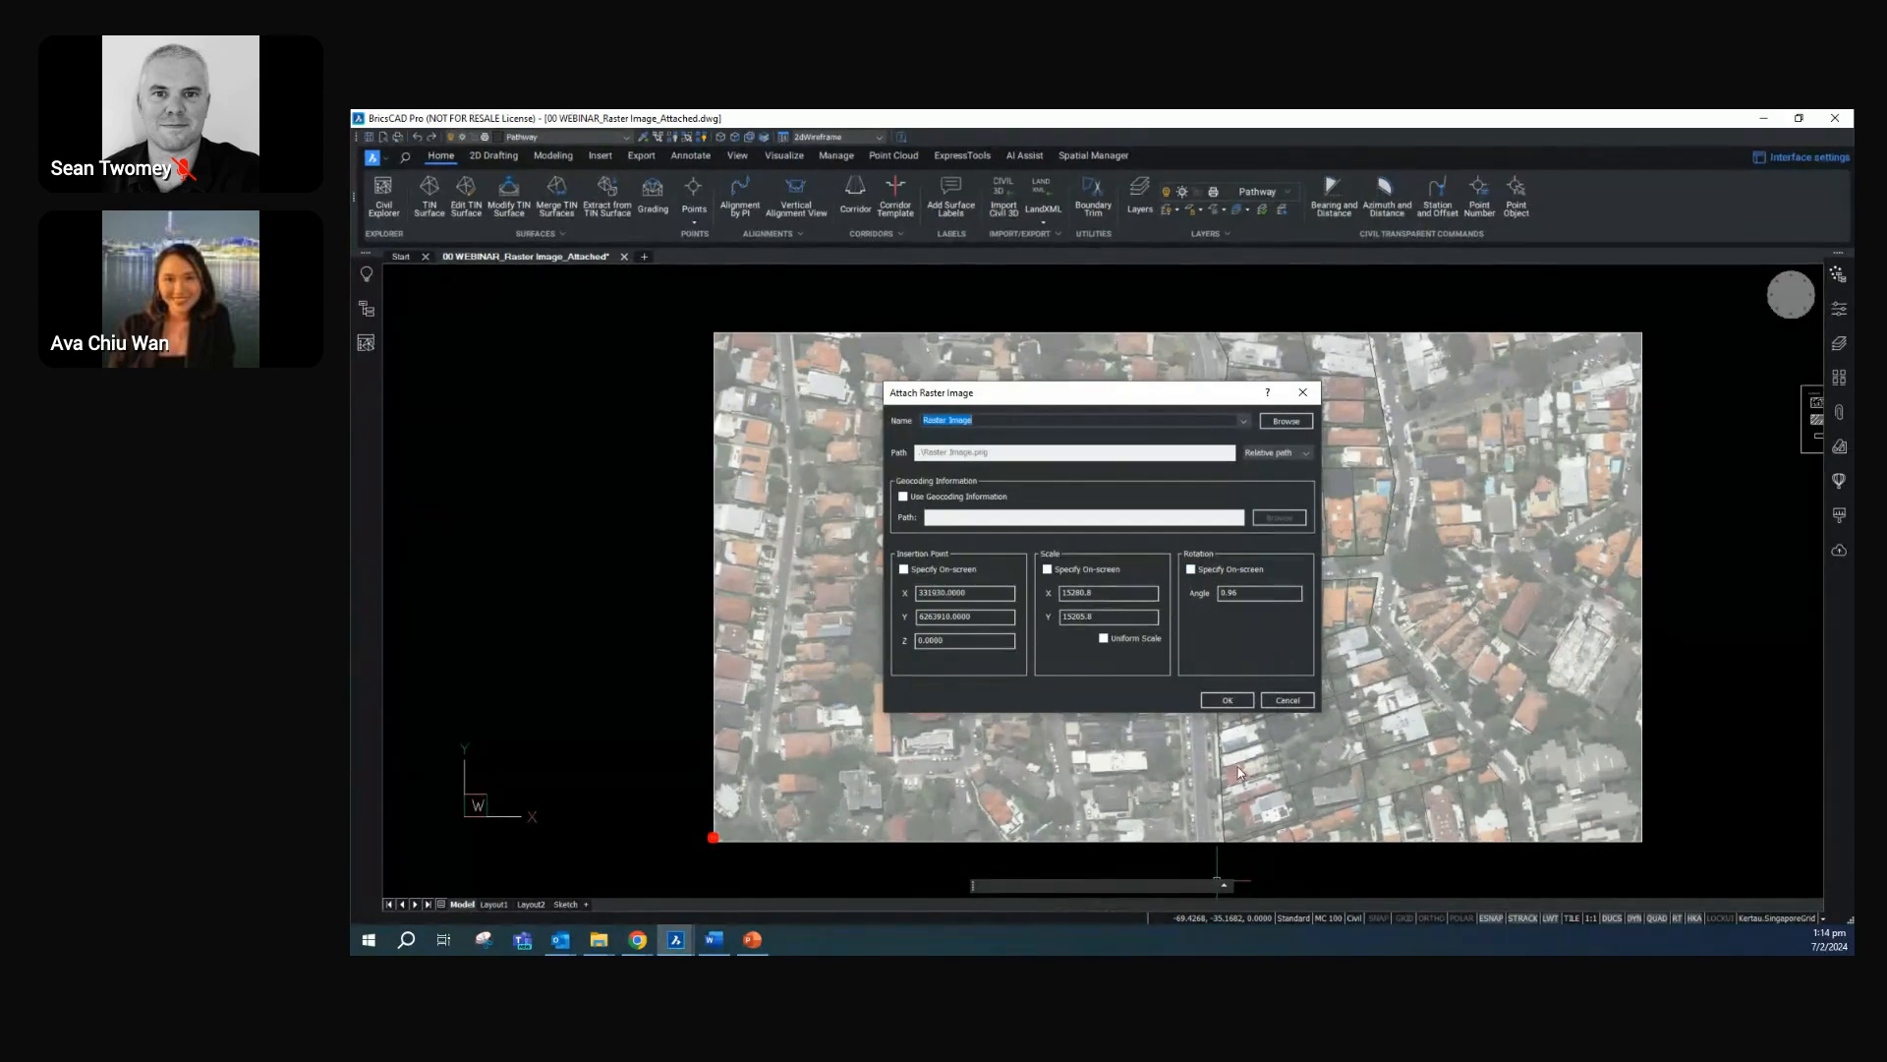
left_click(1287, 700)
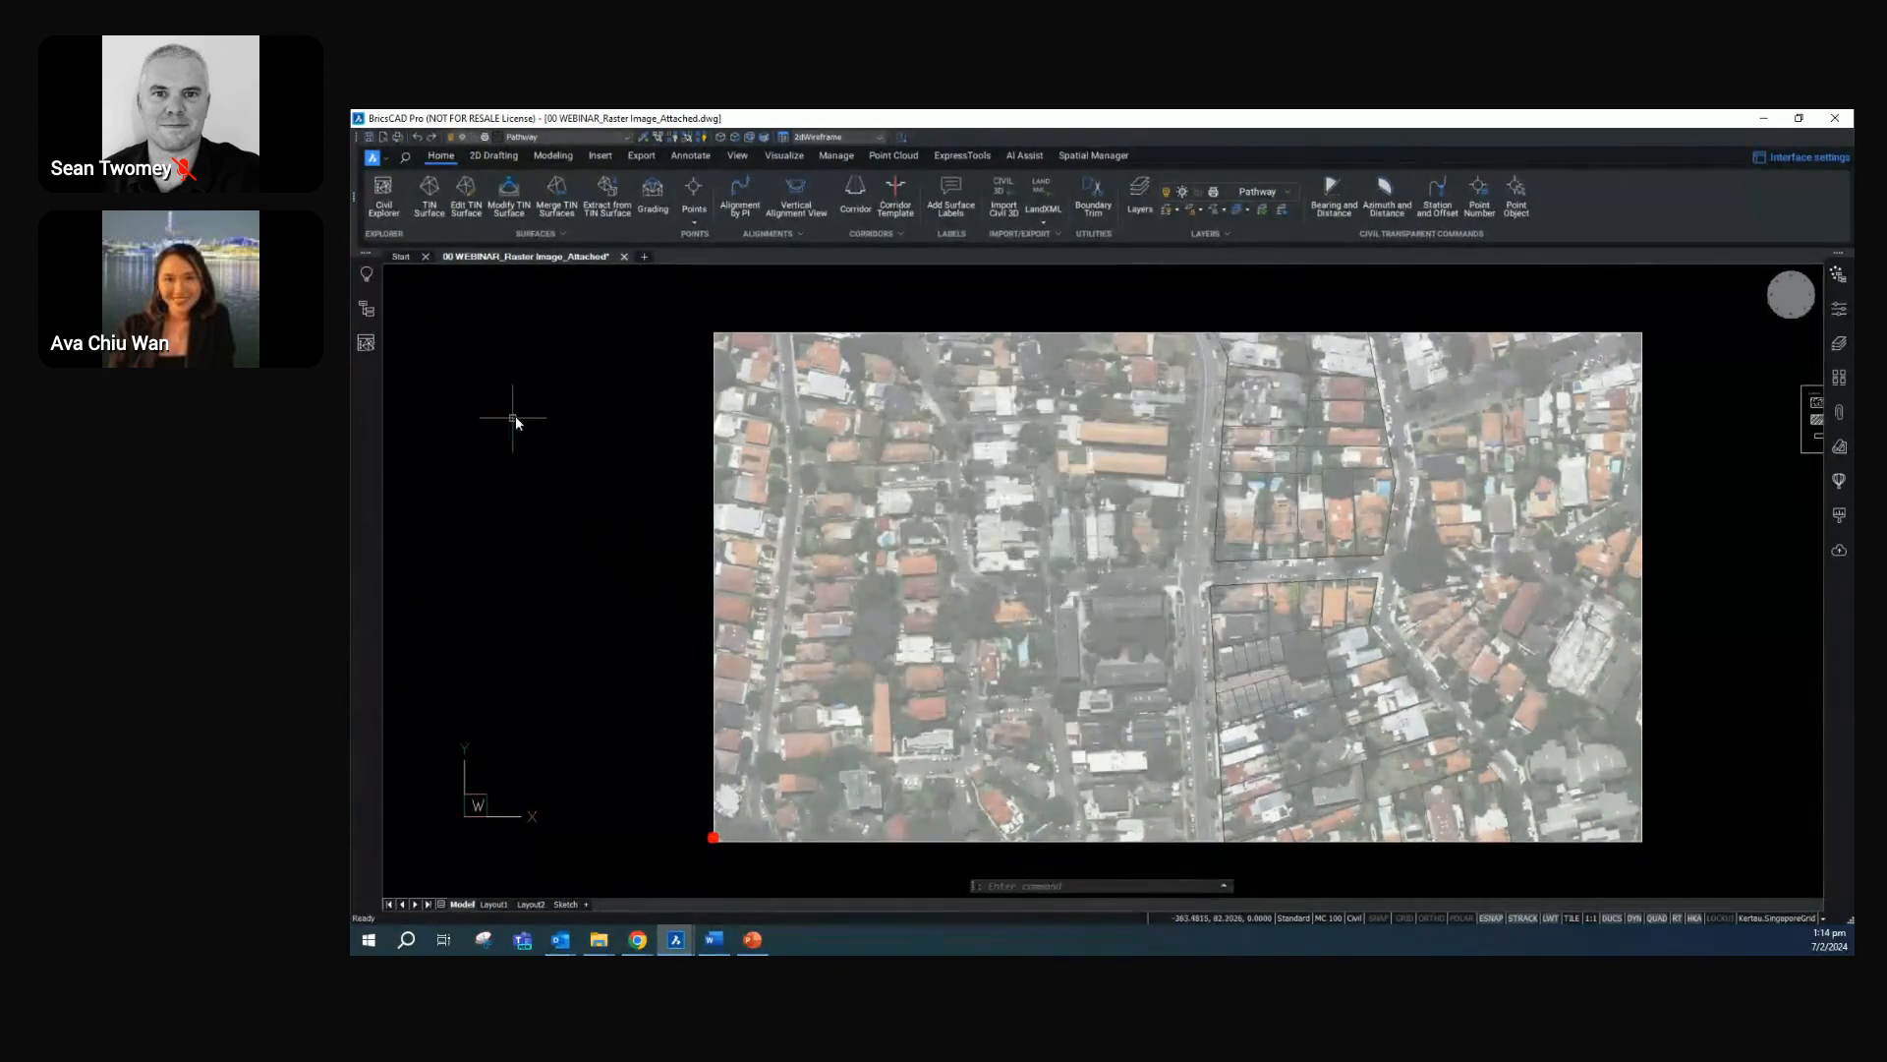
Import all features of the Roads.shp shapefile as a GIS layer through the Civil Explorer
left_click(371, 345)
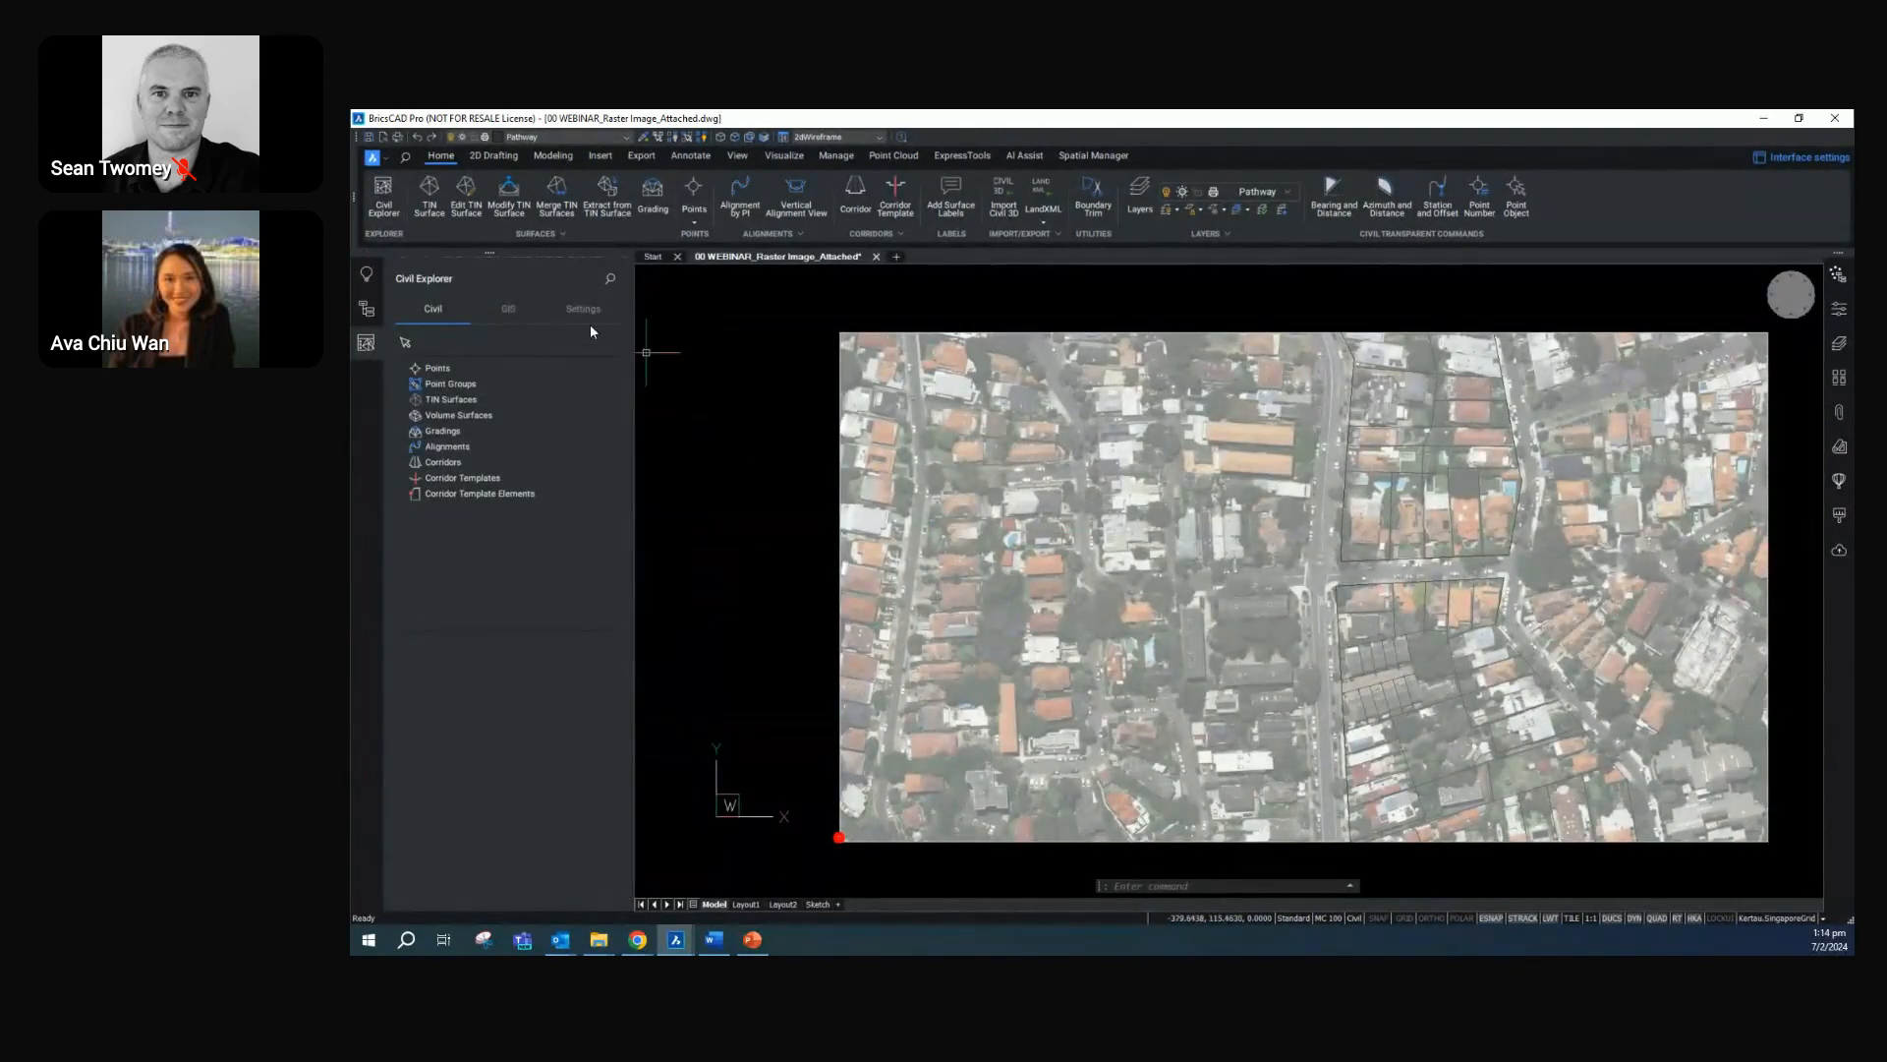
left_click(513, 311)
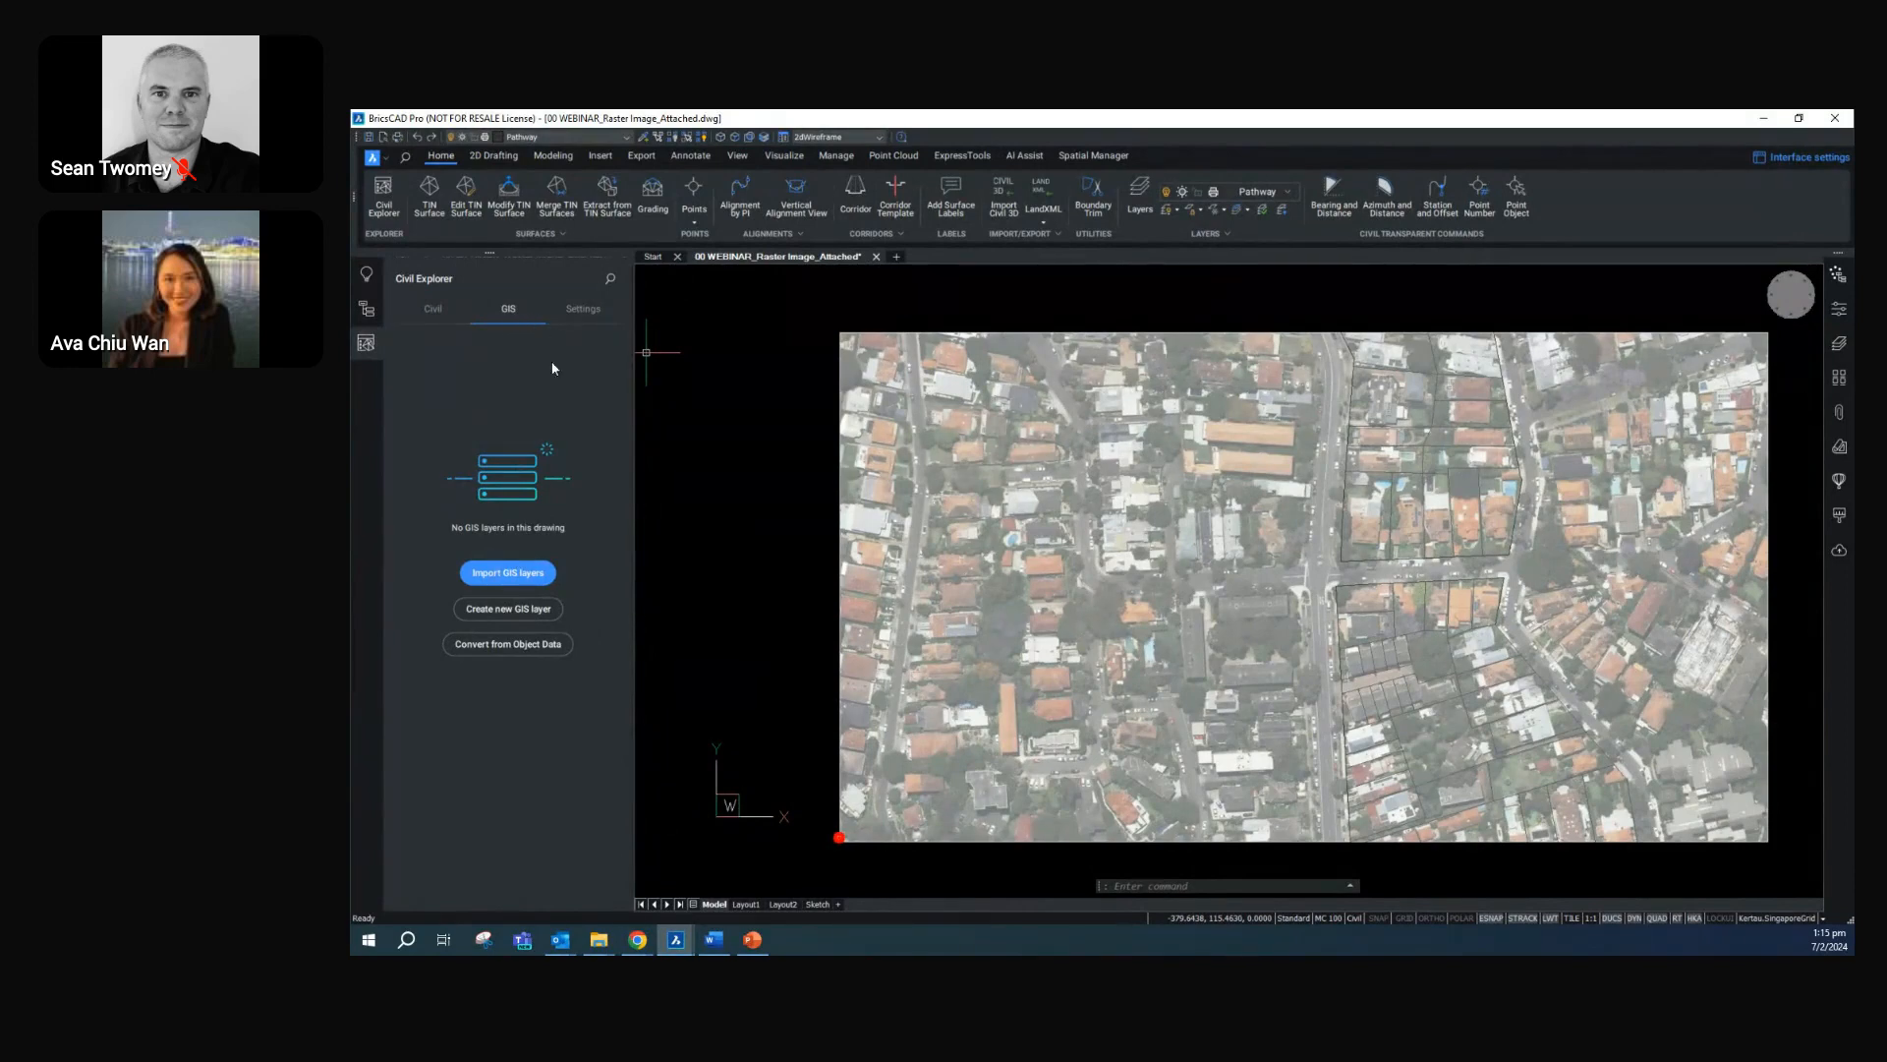
left_click(521, 576)
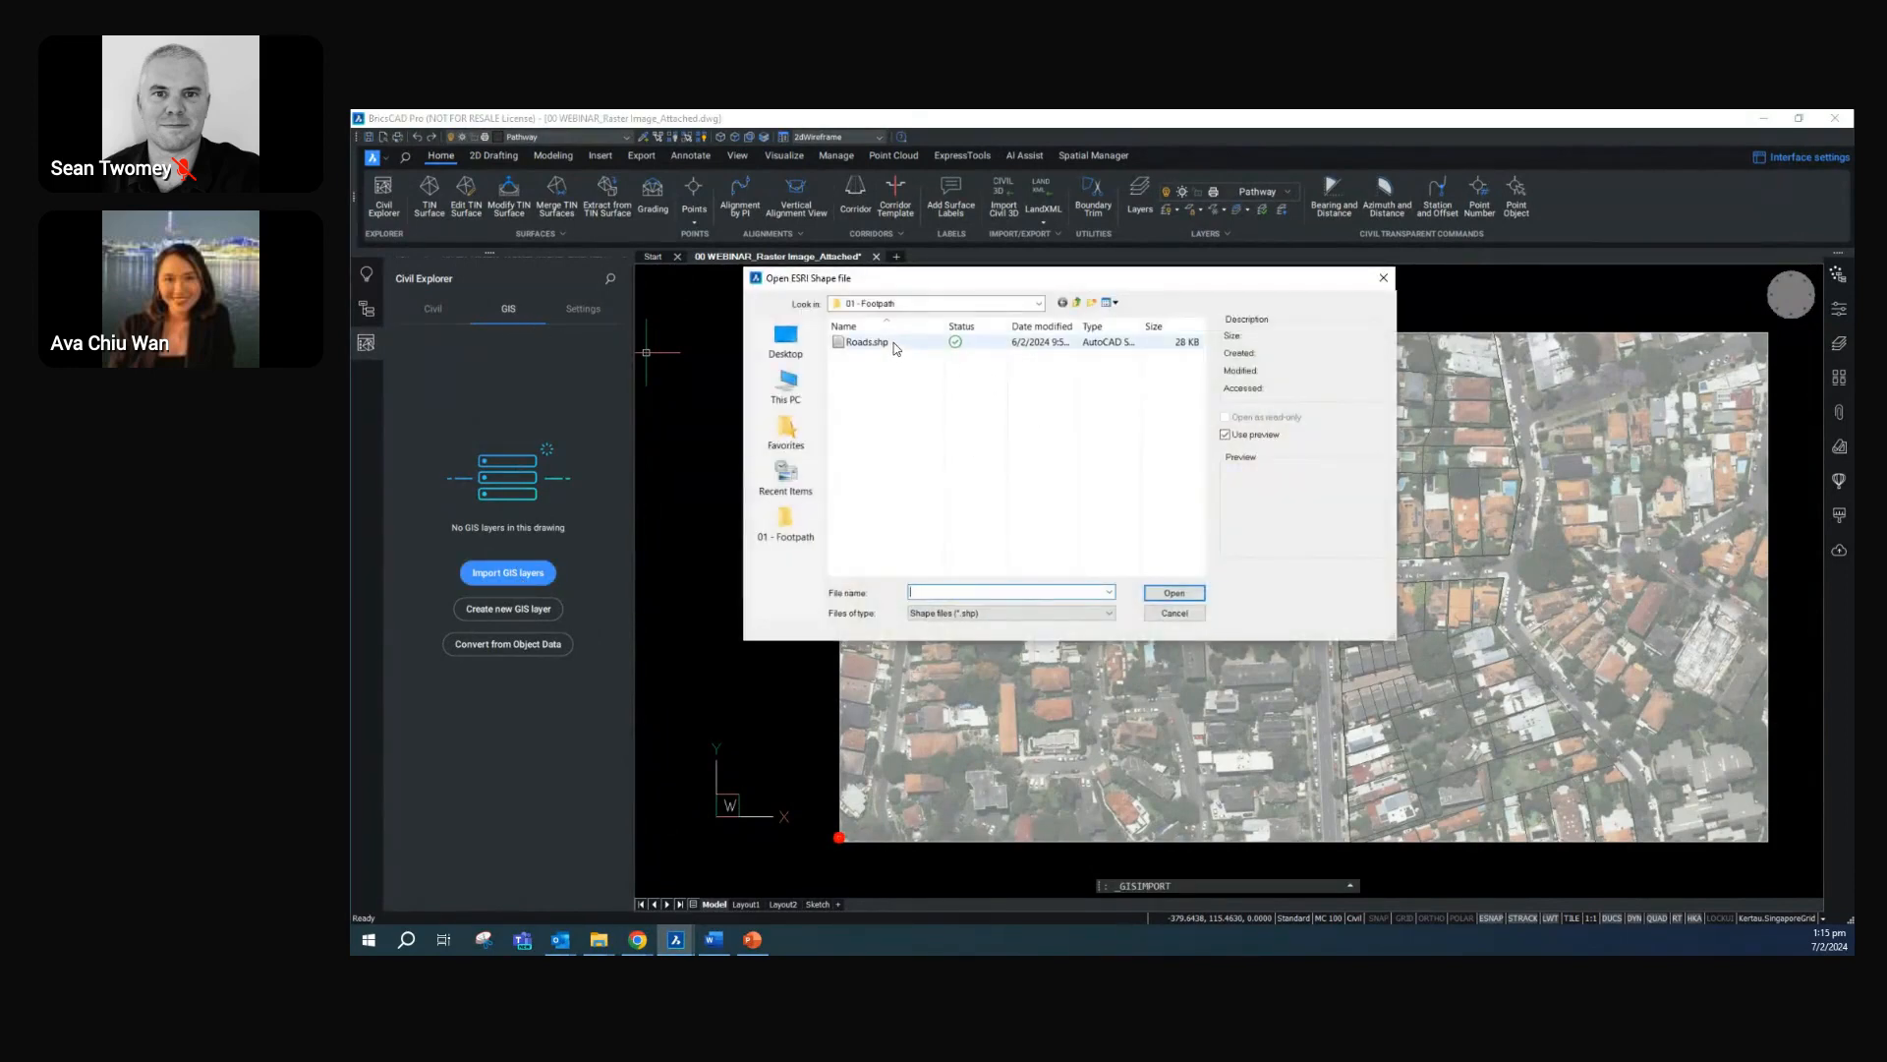
left_click(889, 343)
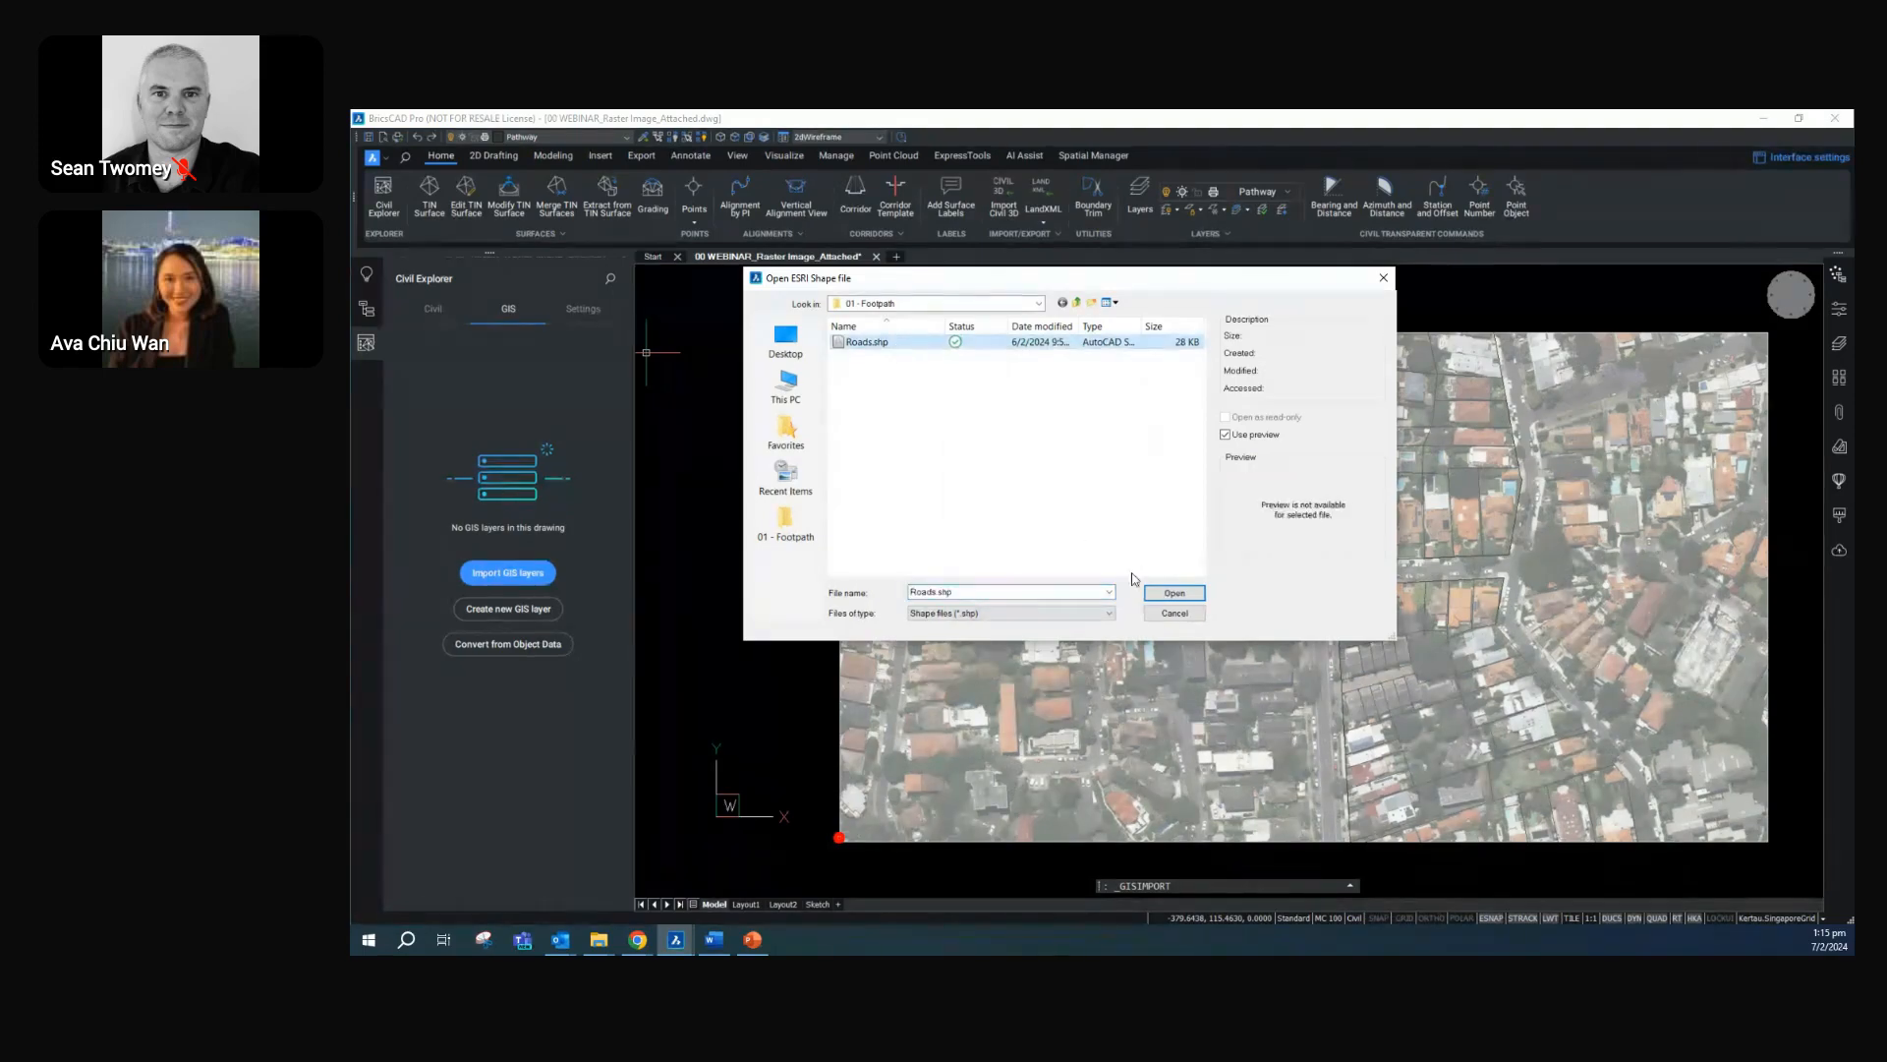
left_click(1190, 591)
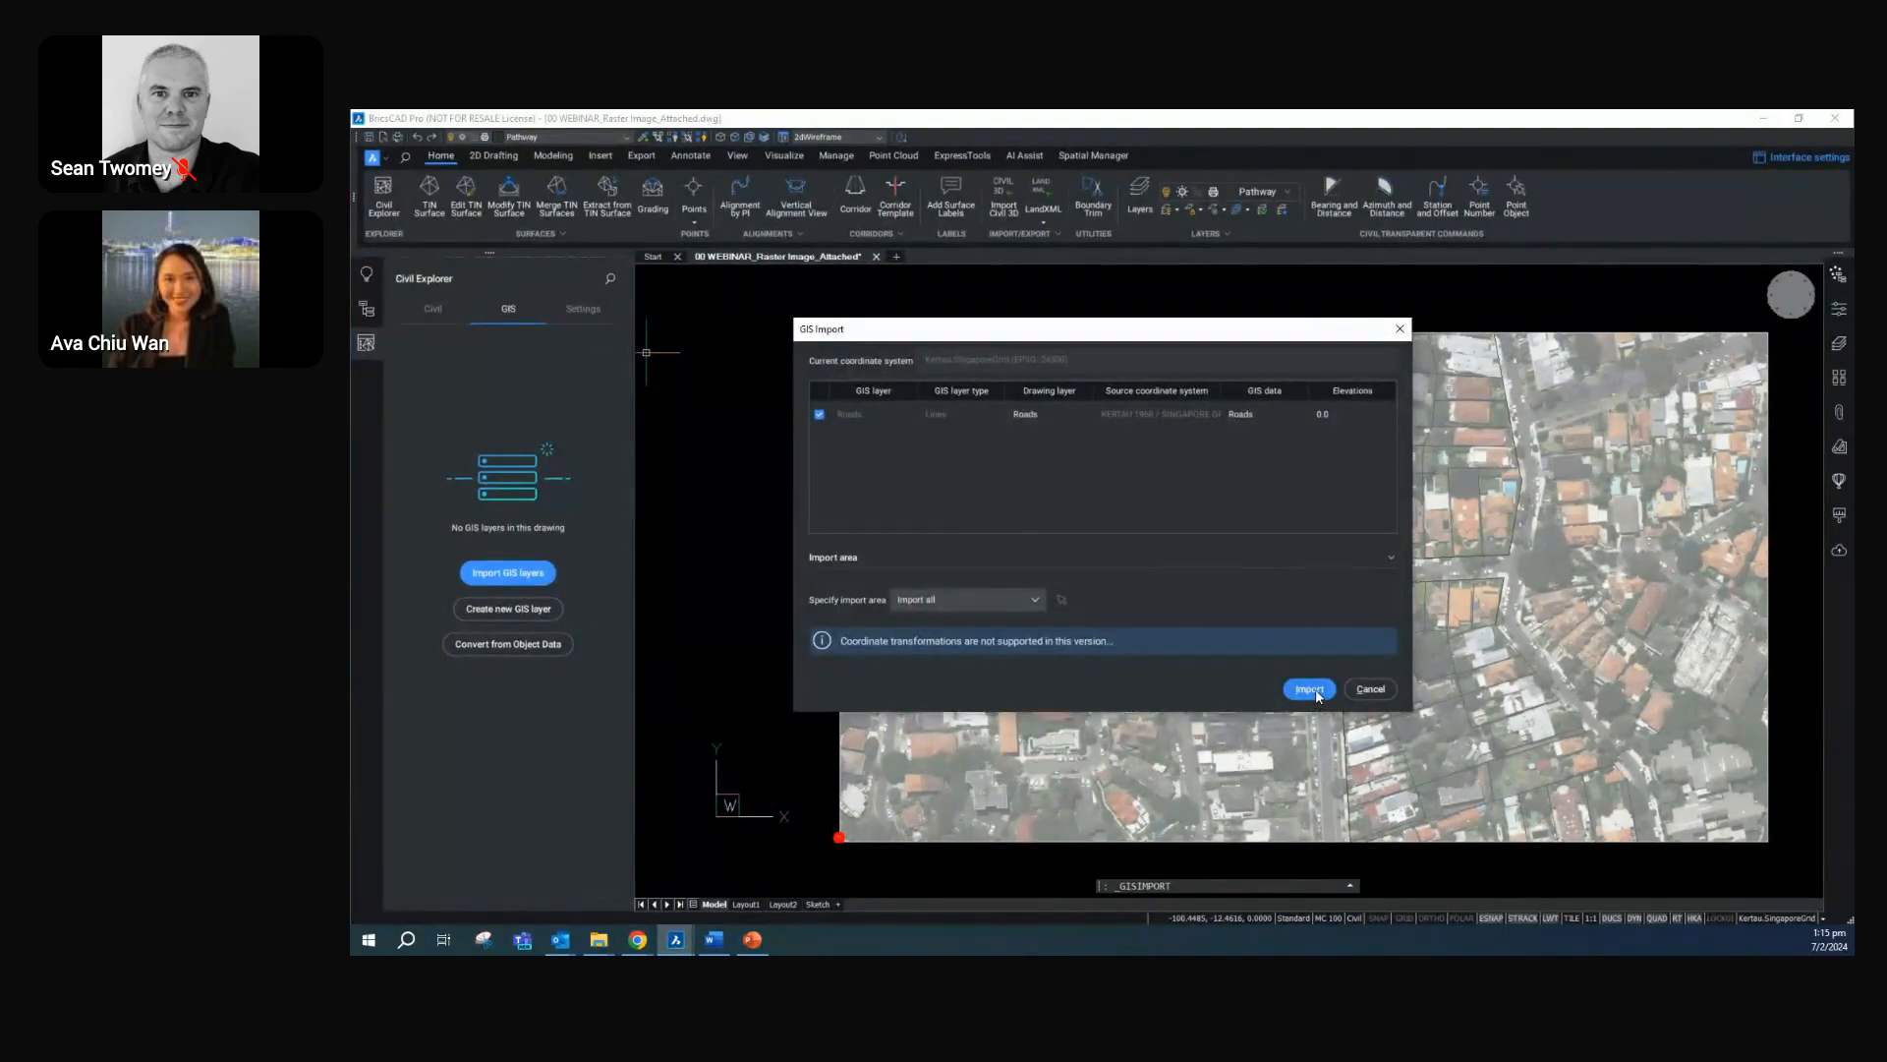
left_click(1313, 689)
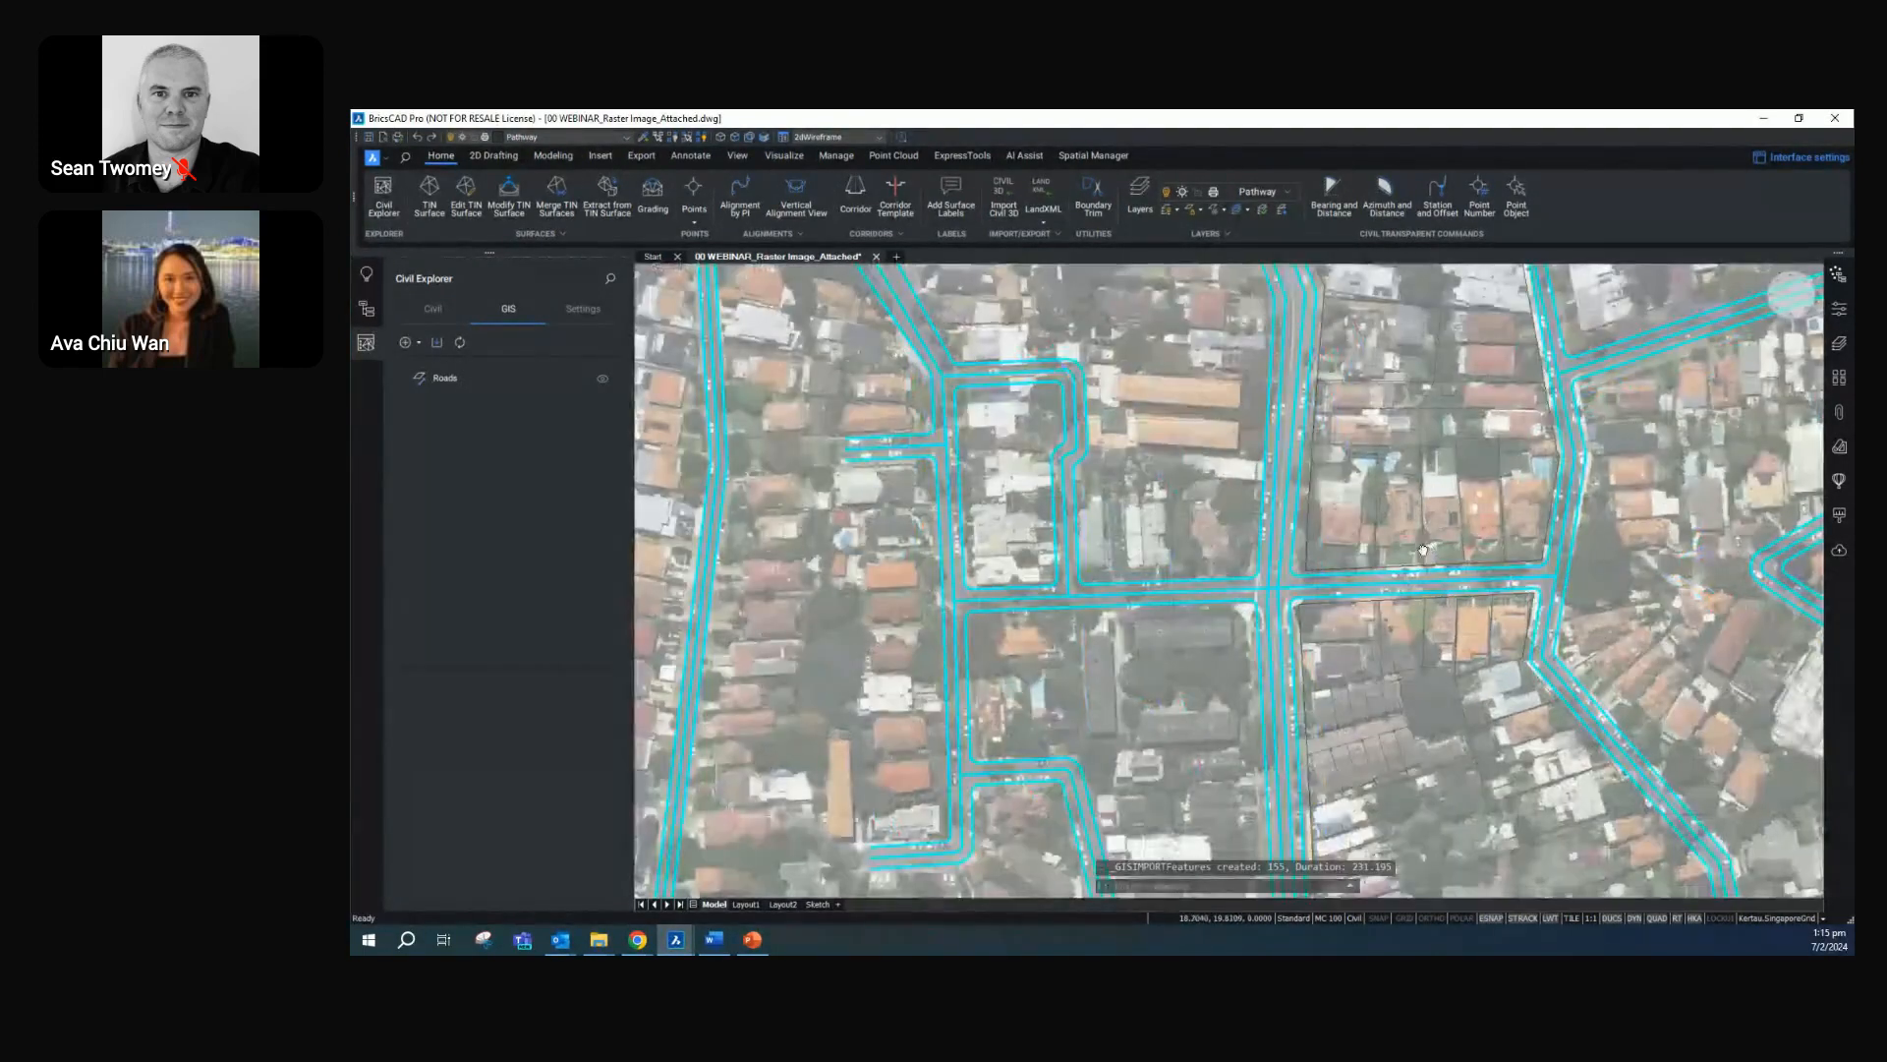
middle_click_drag(1423, 550, 1290, 601)
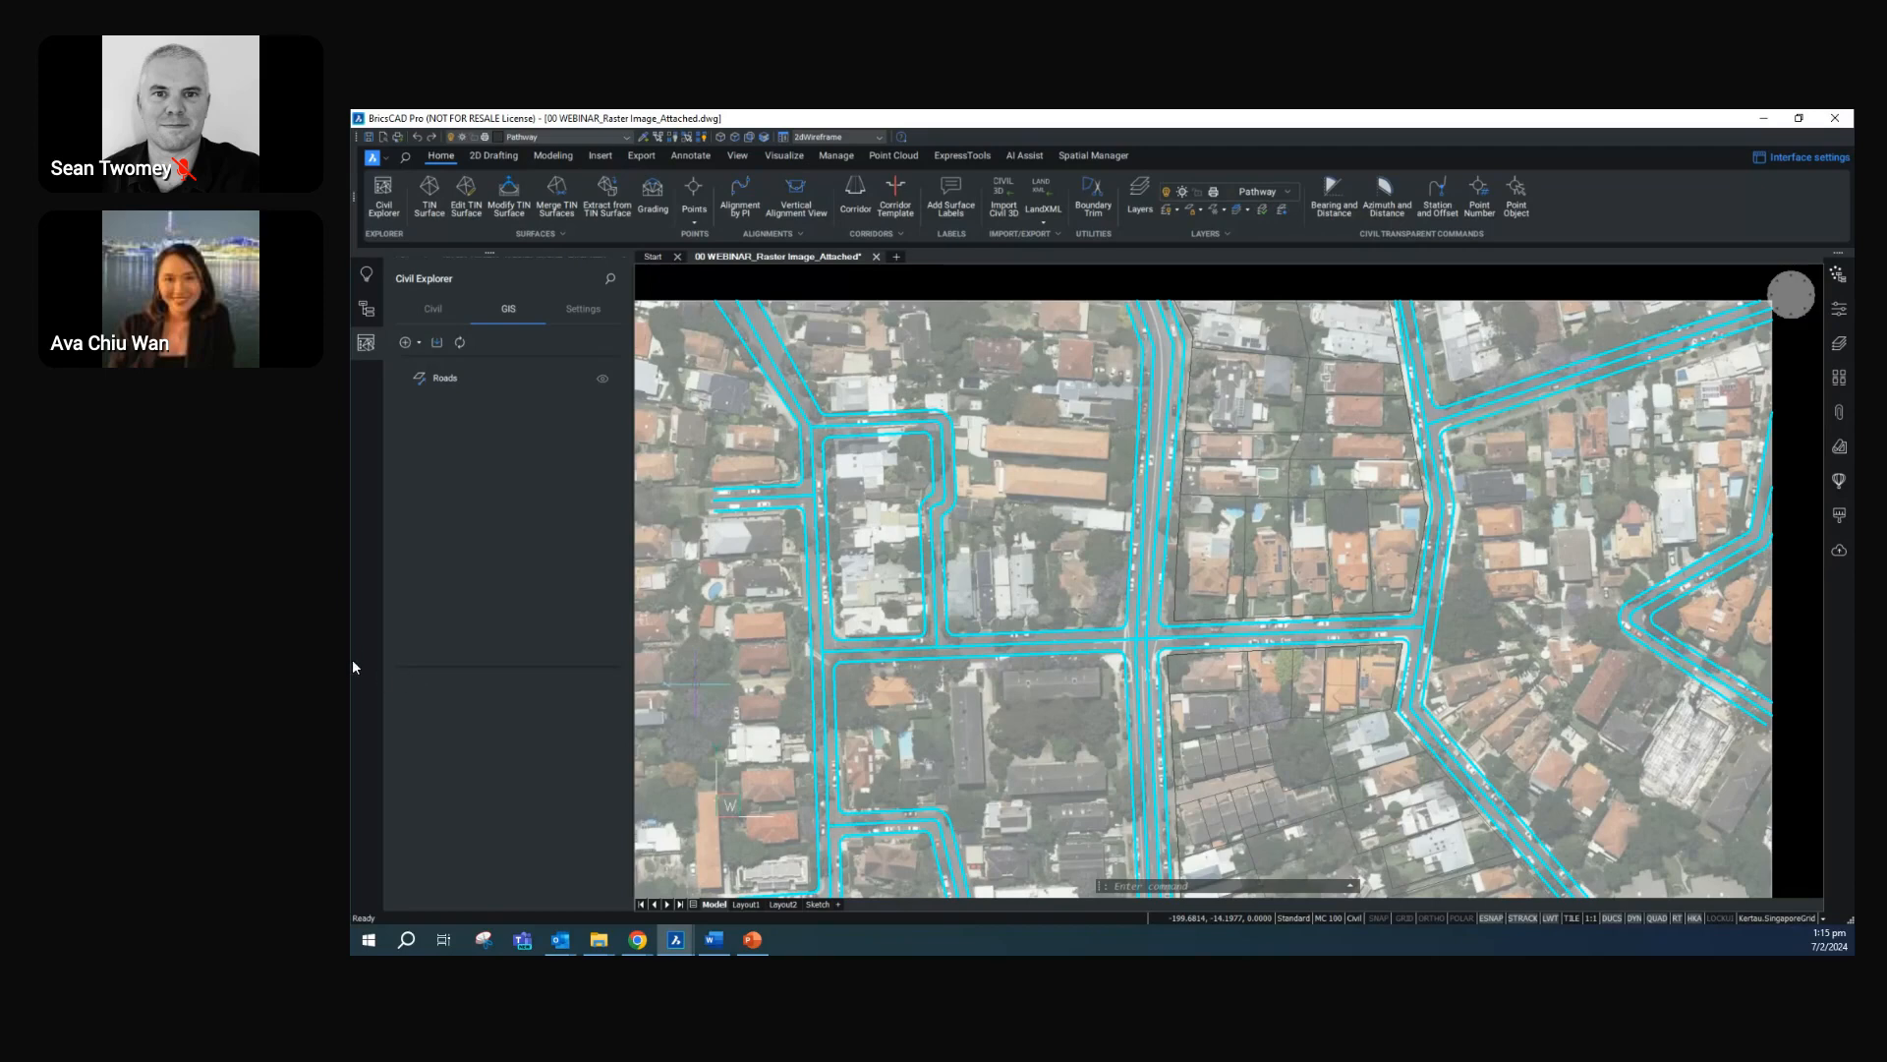
Open the GIS attribute table of the Roads layer and look through its road records
left_click(467, 385)
scroll(918, 481, "down", 6)
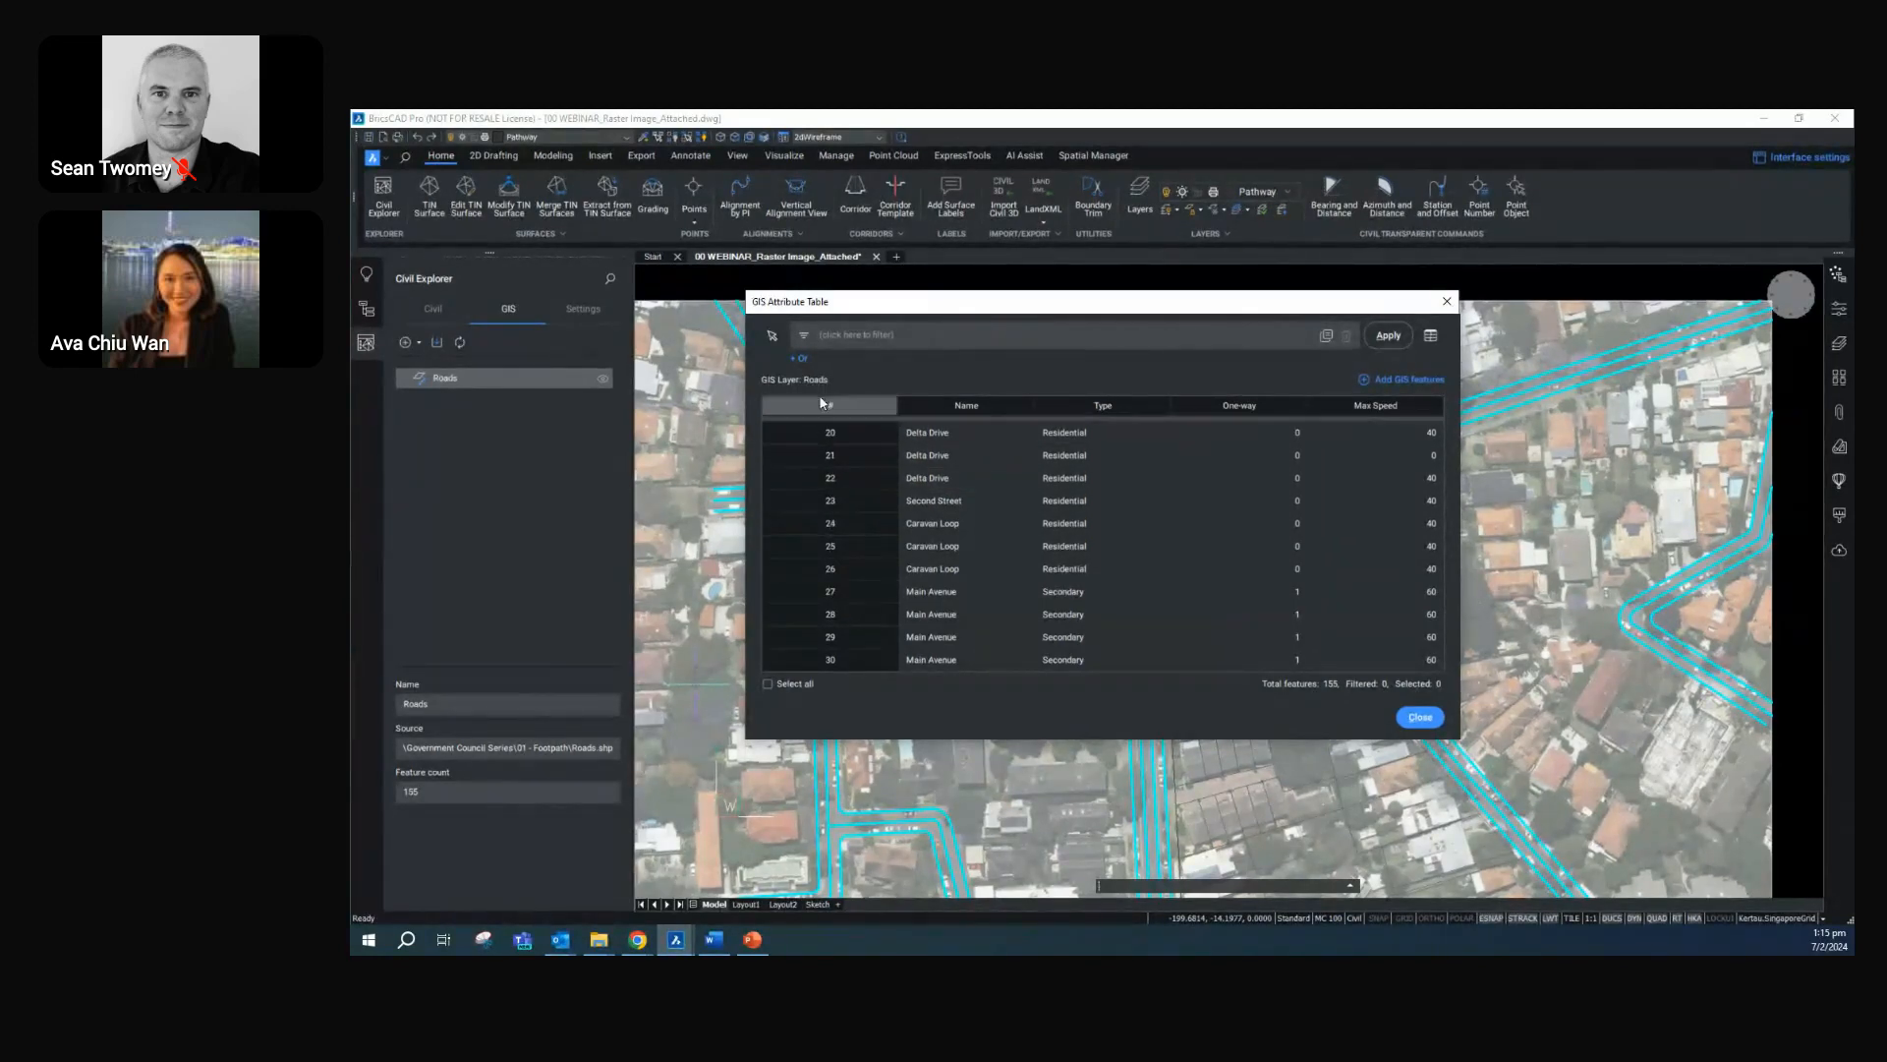
left_click(911, 337)
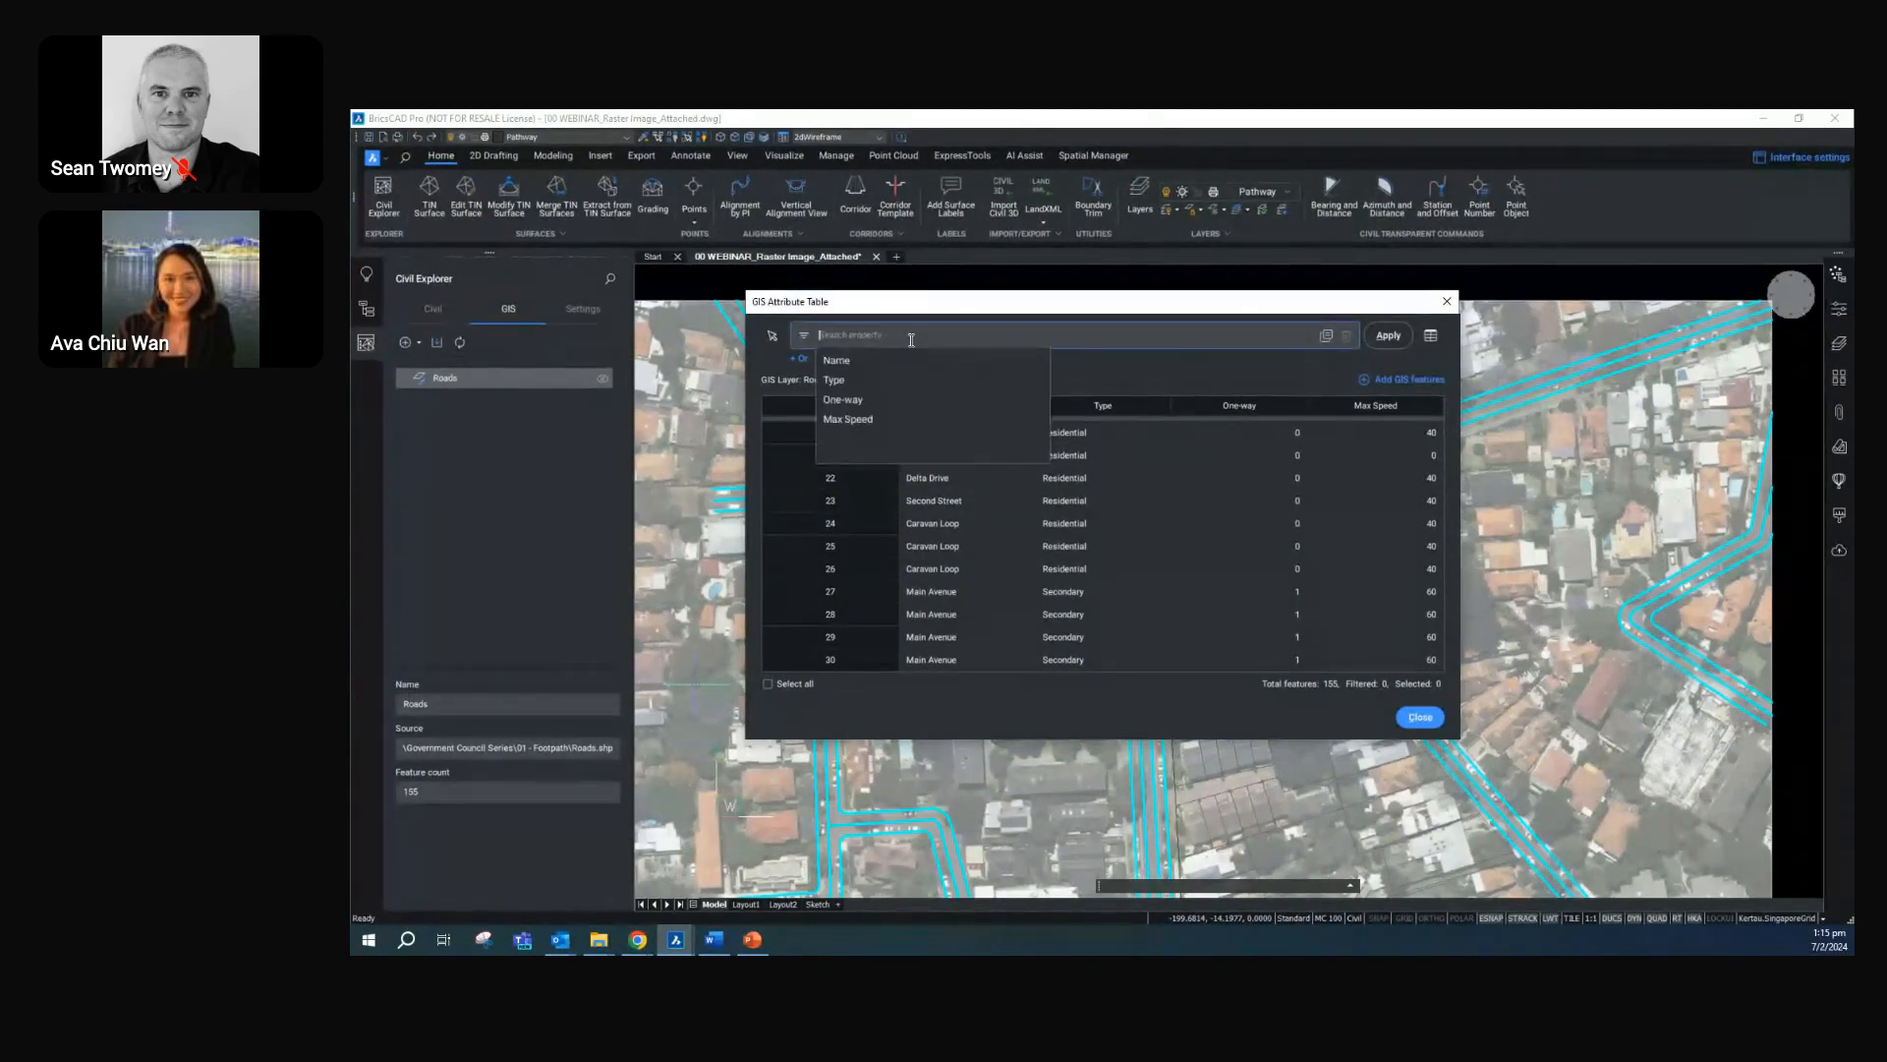
left_click(871, 402)
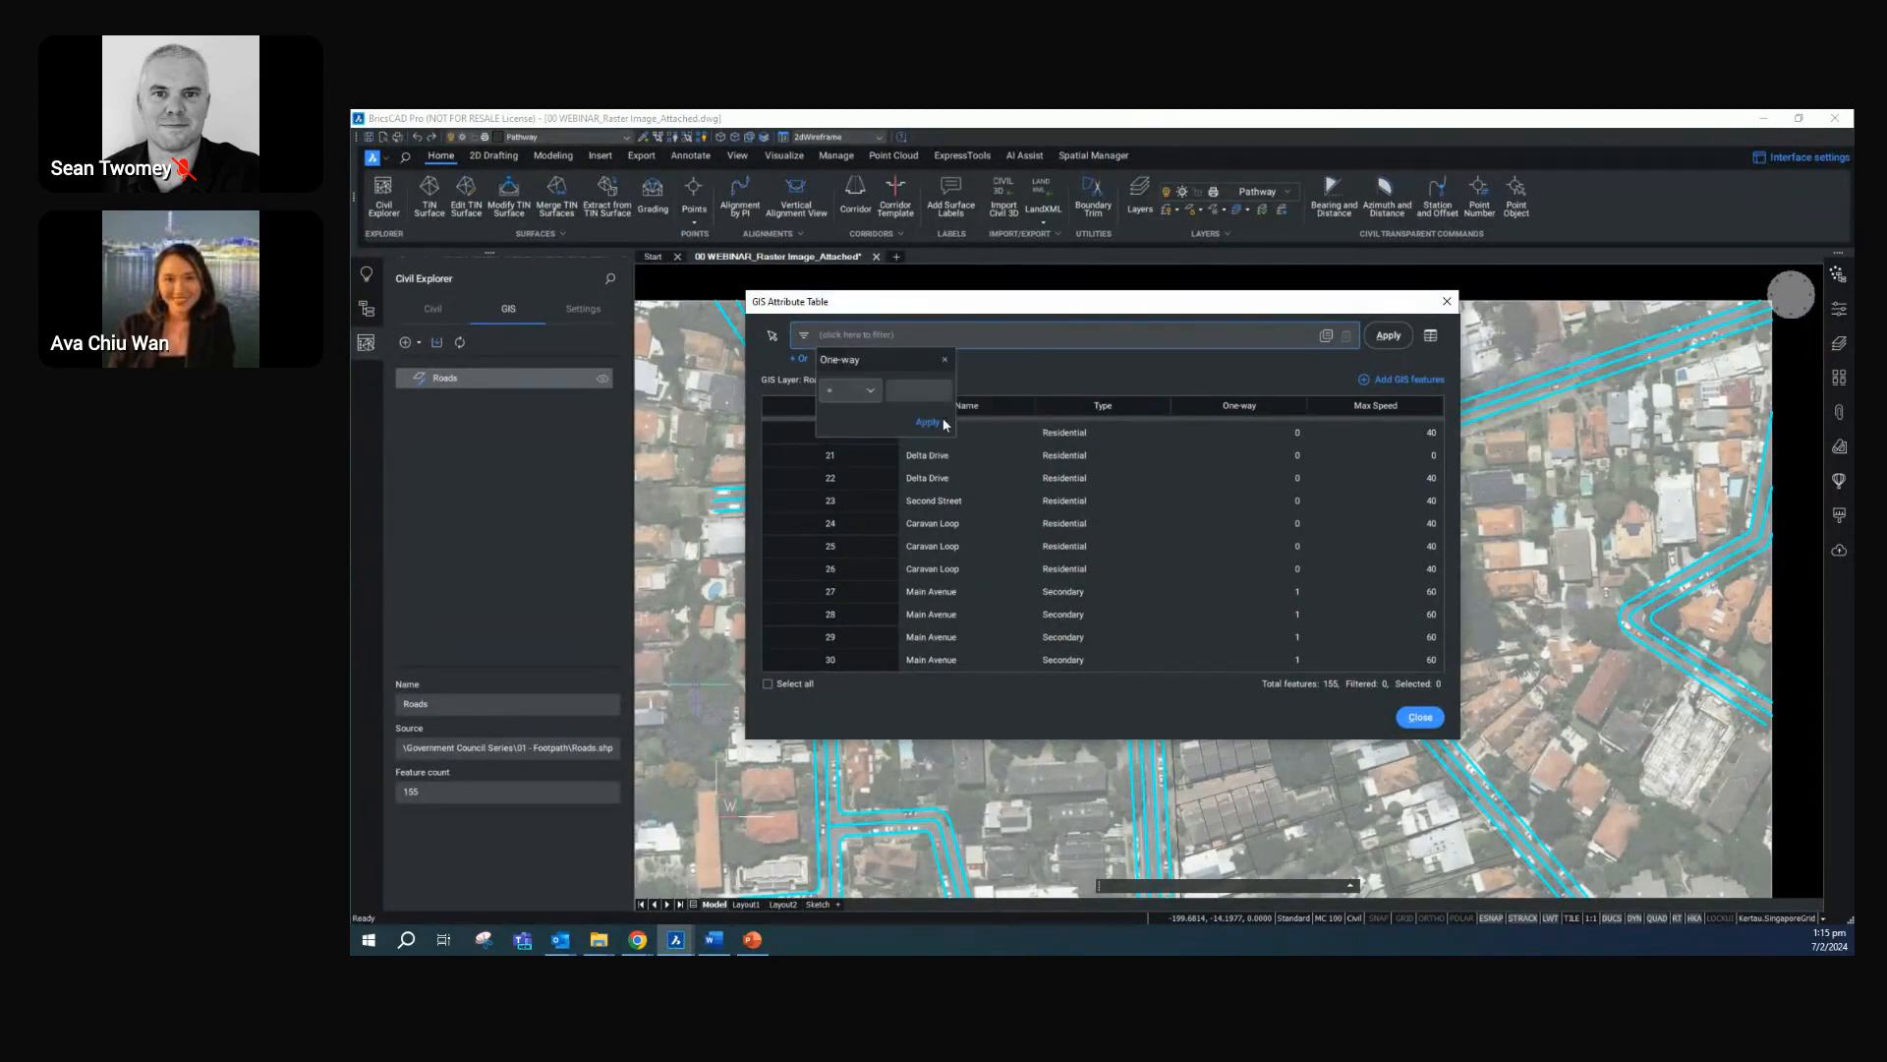
left_click(945, 360)
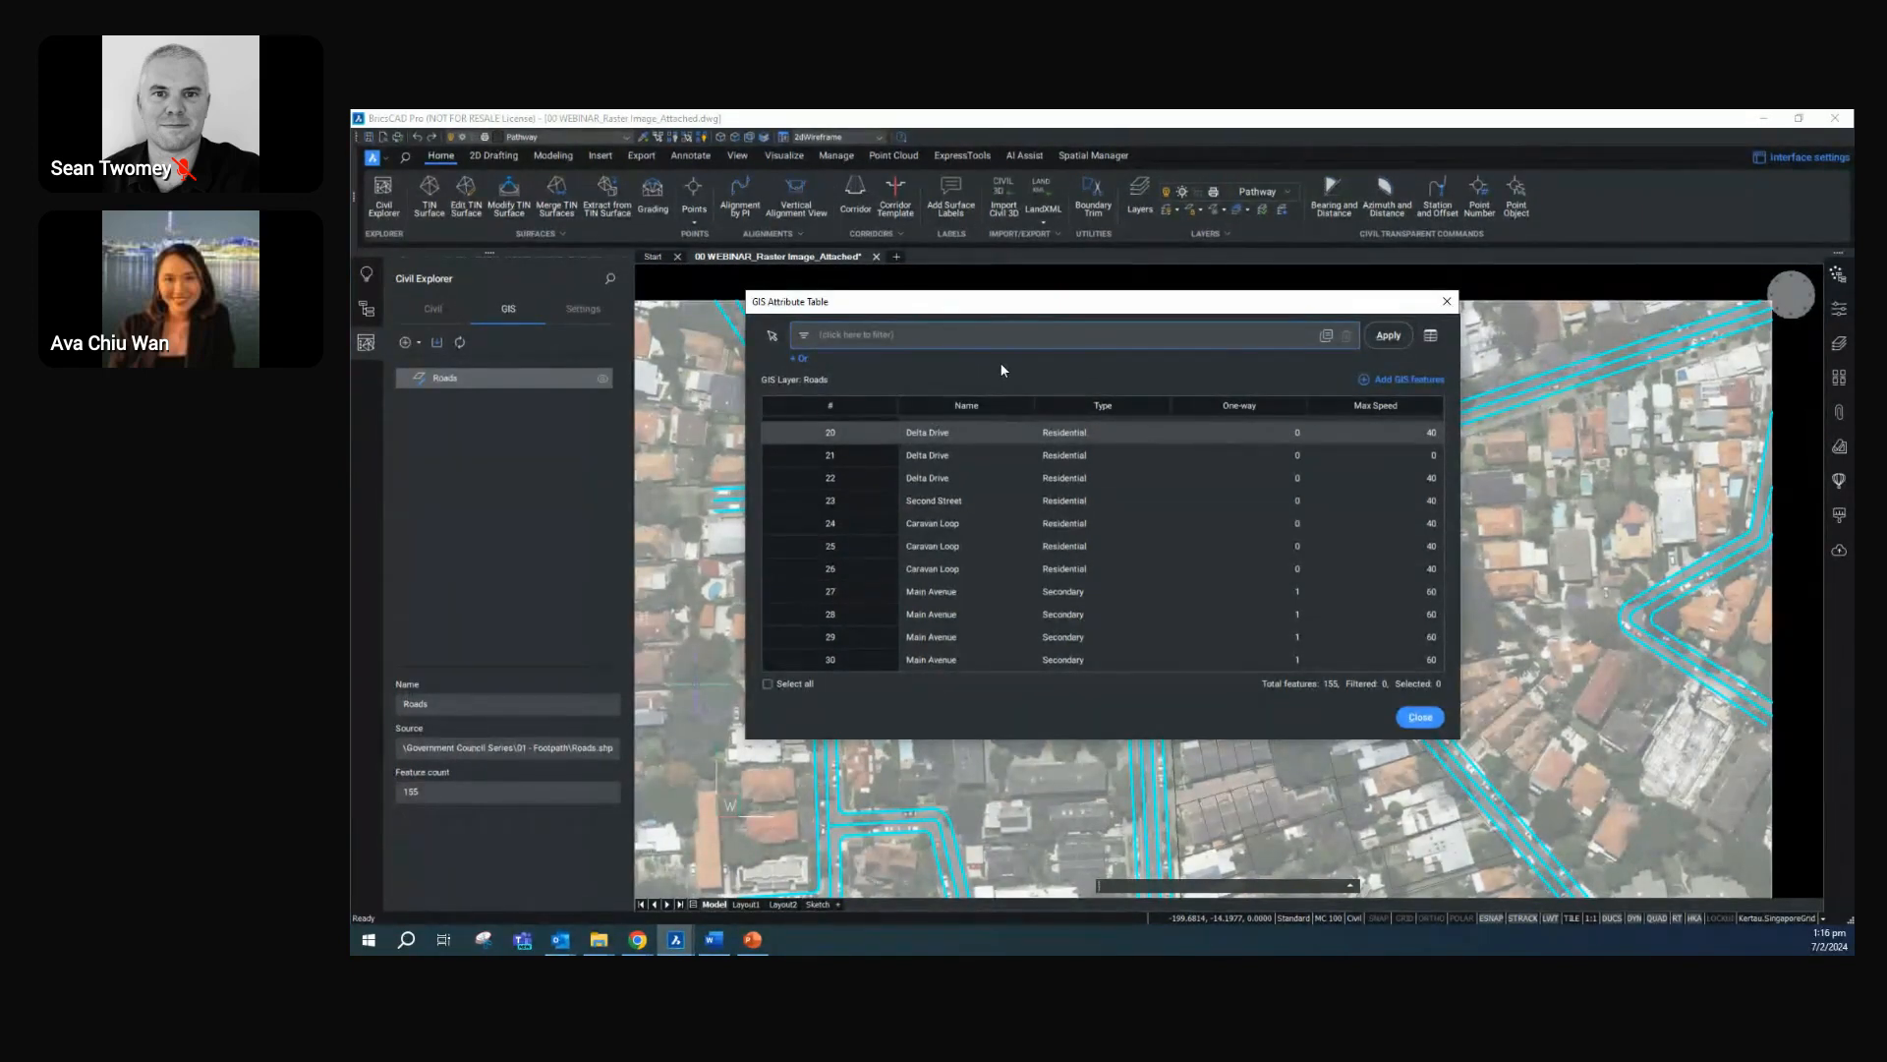
Filter the Roads attribute table to features with Max Speed = 40, review them and close the table
left_click(900, 345)
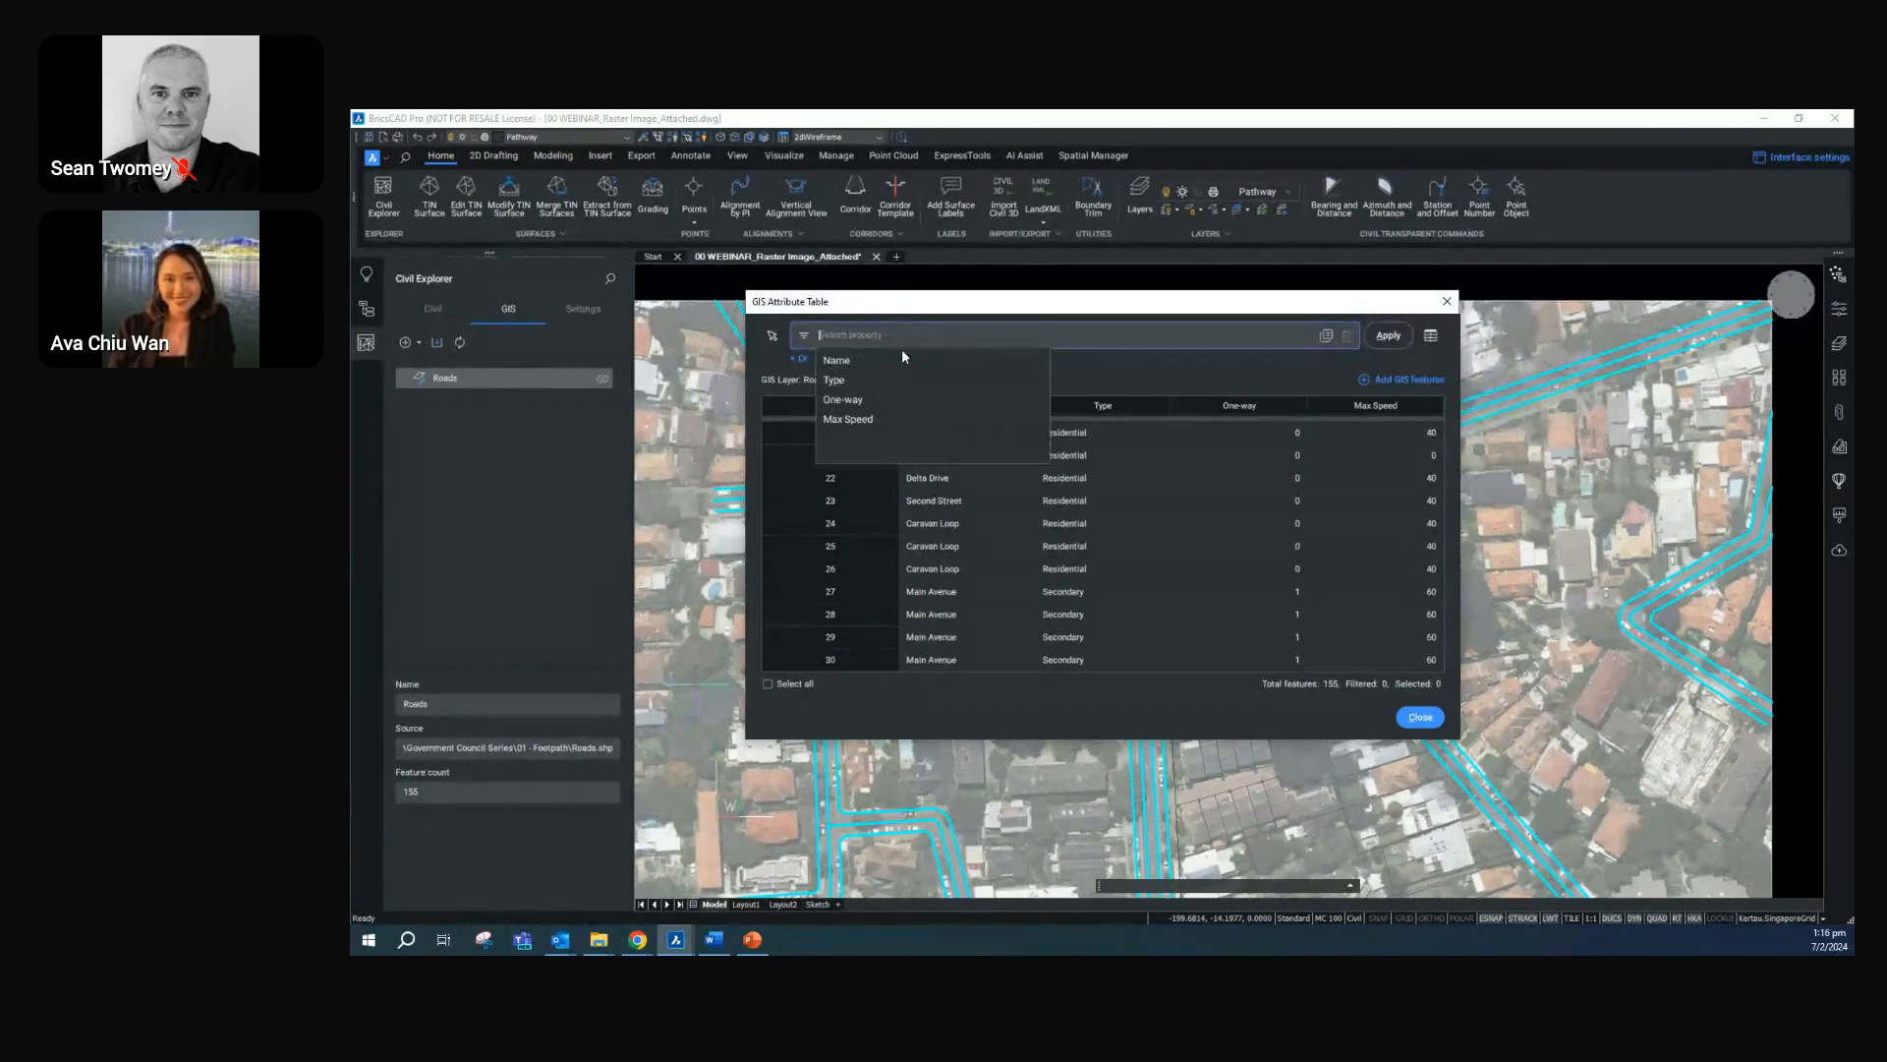
left_click(889, 419)
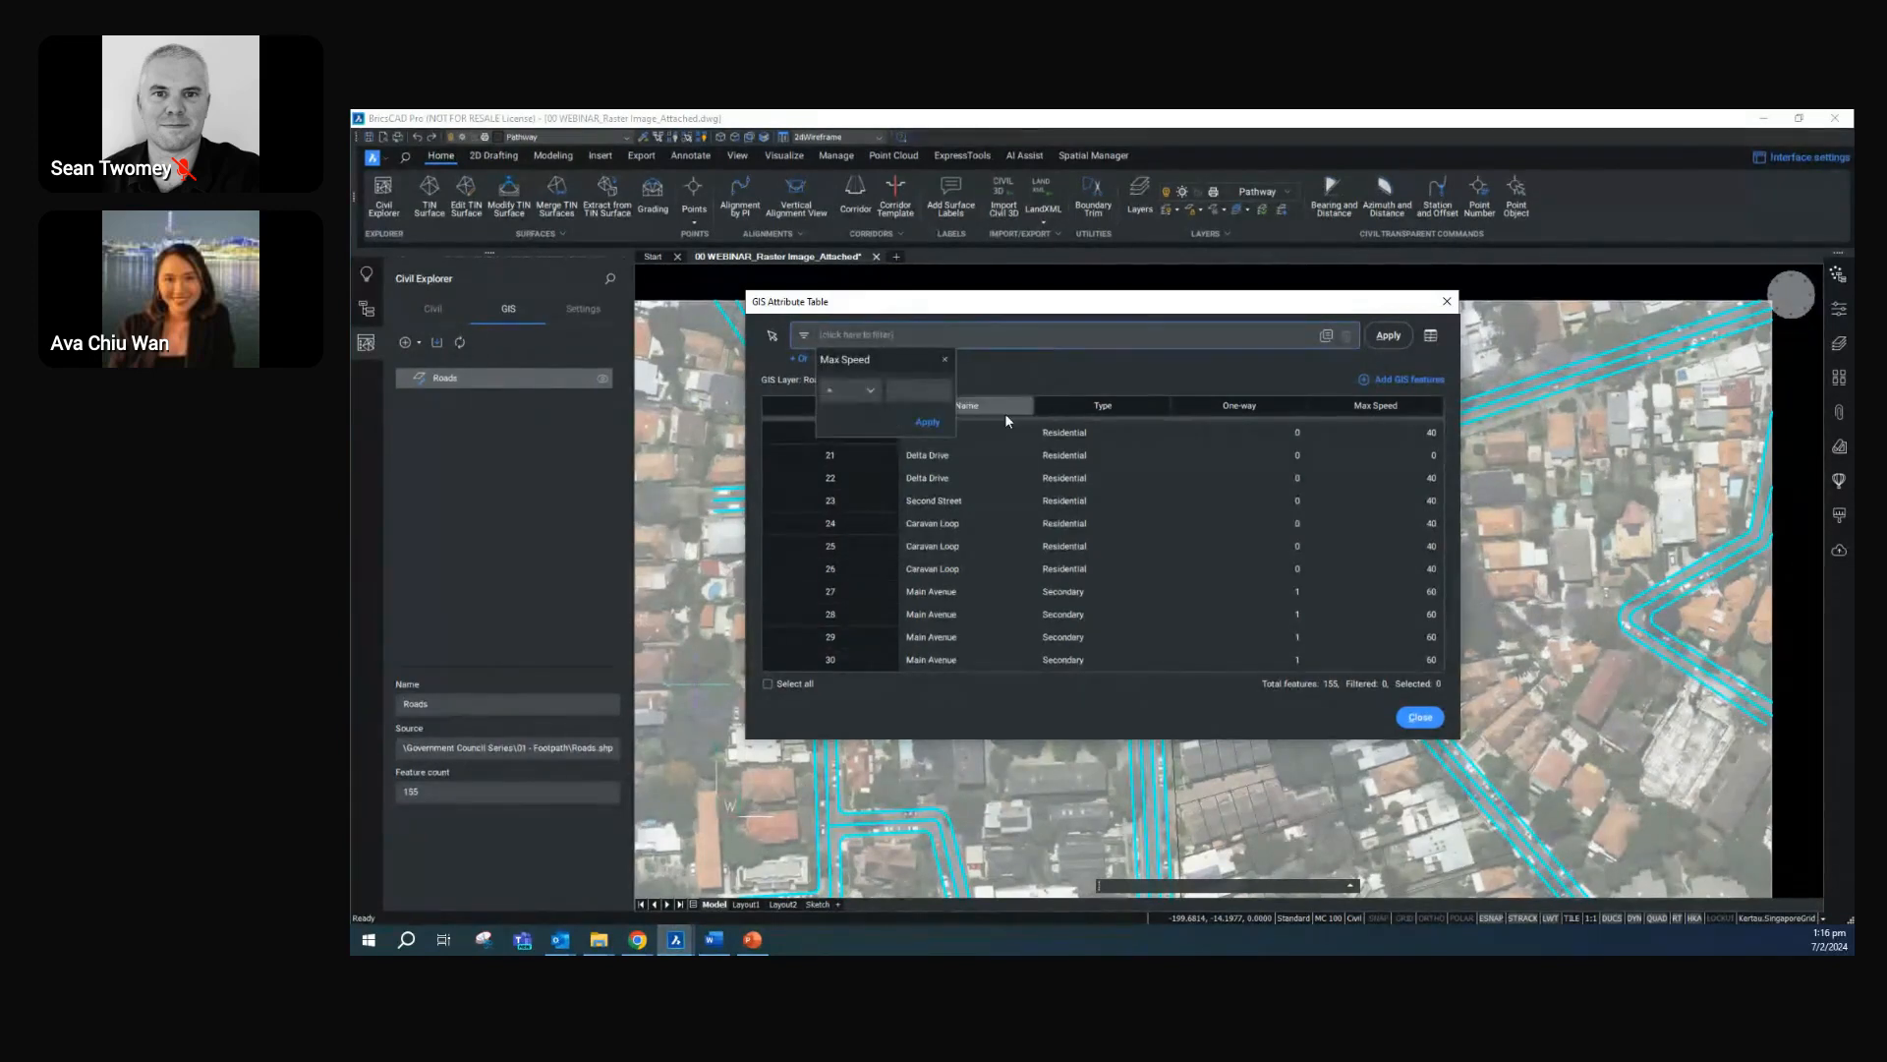
left_click(924, 395)
left_click(928, 422)
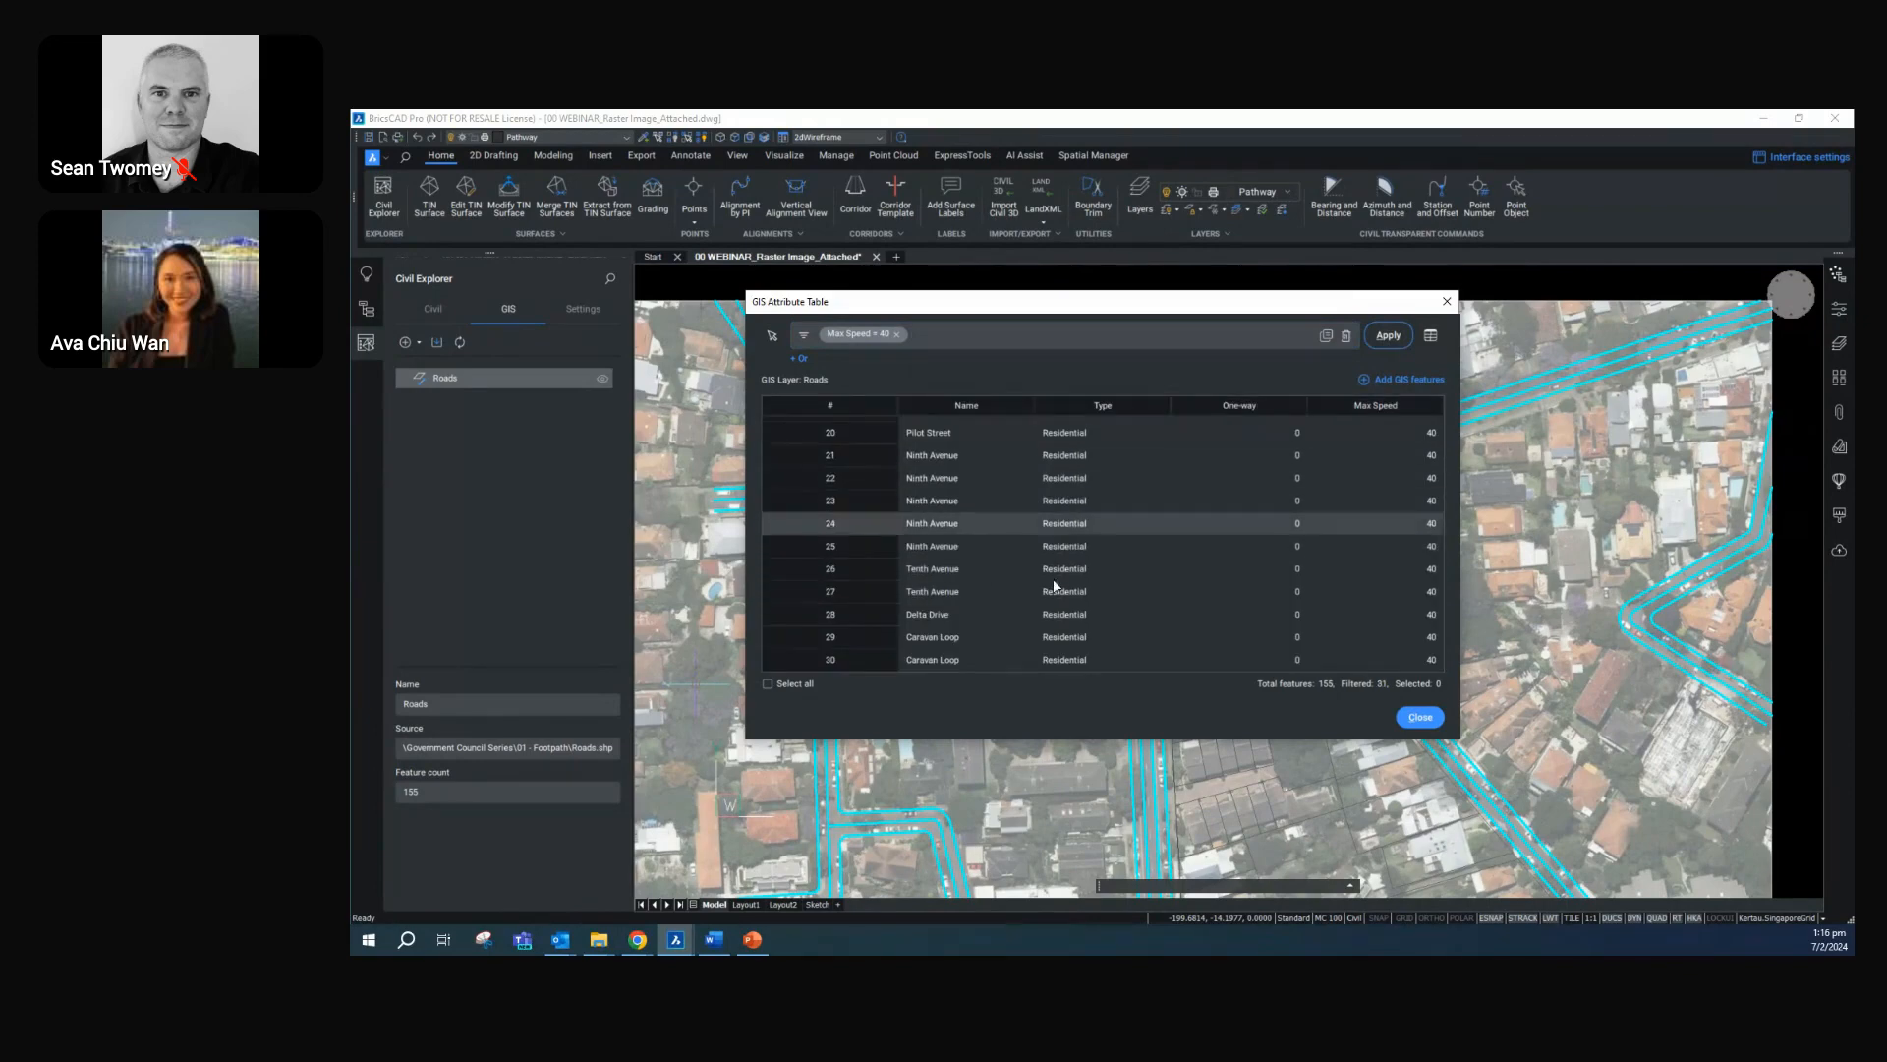
left_click(1418, 717)
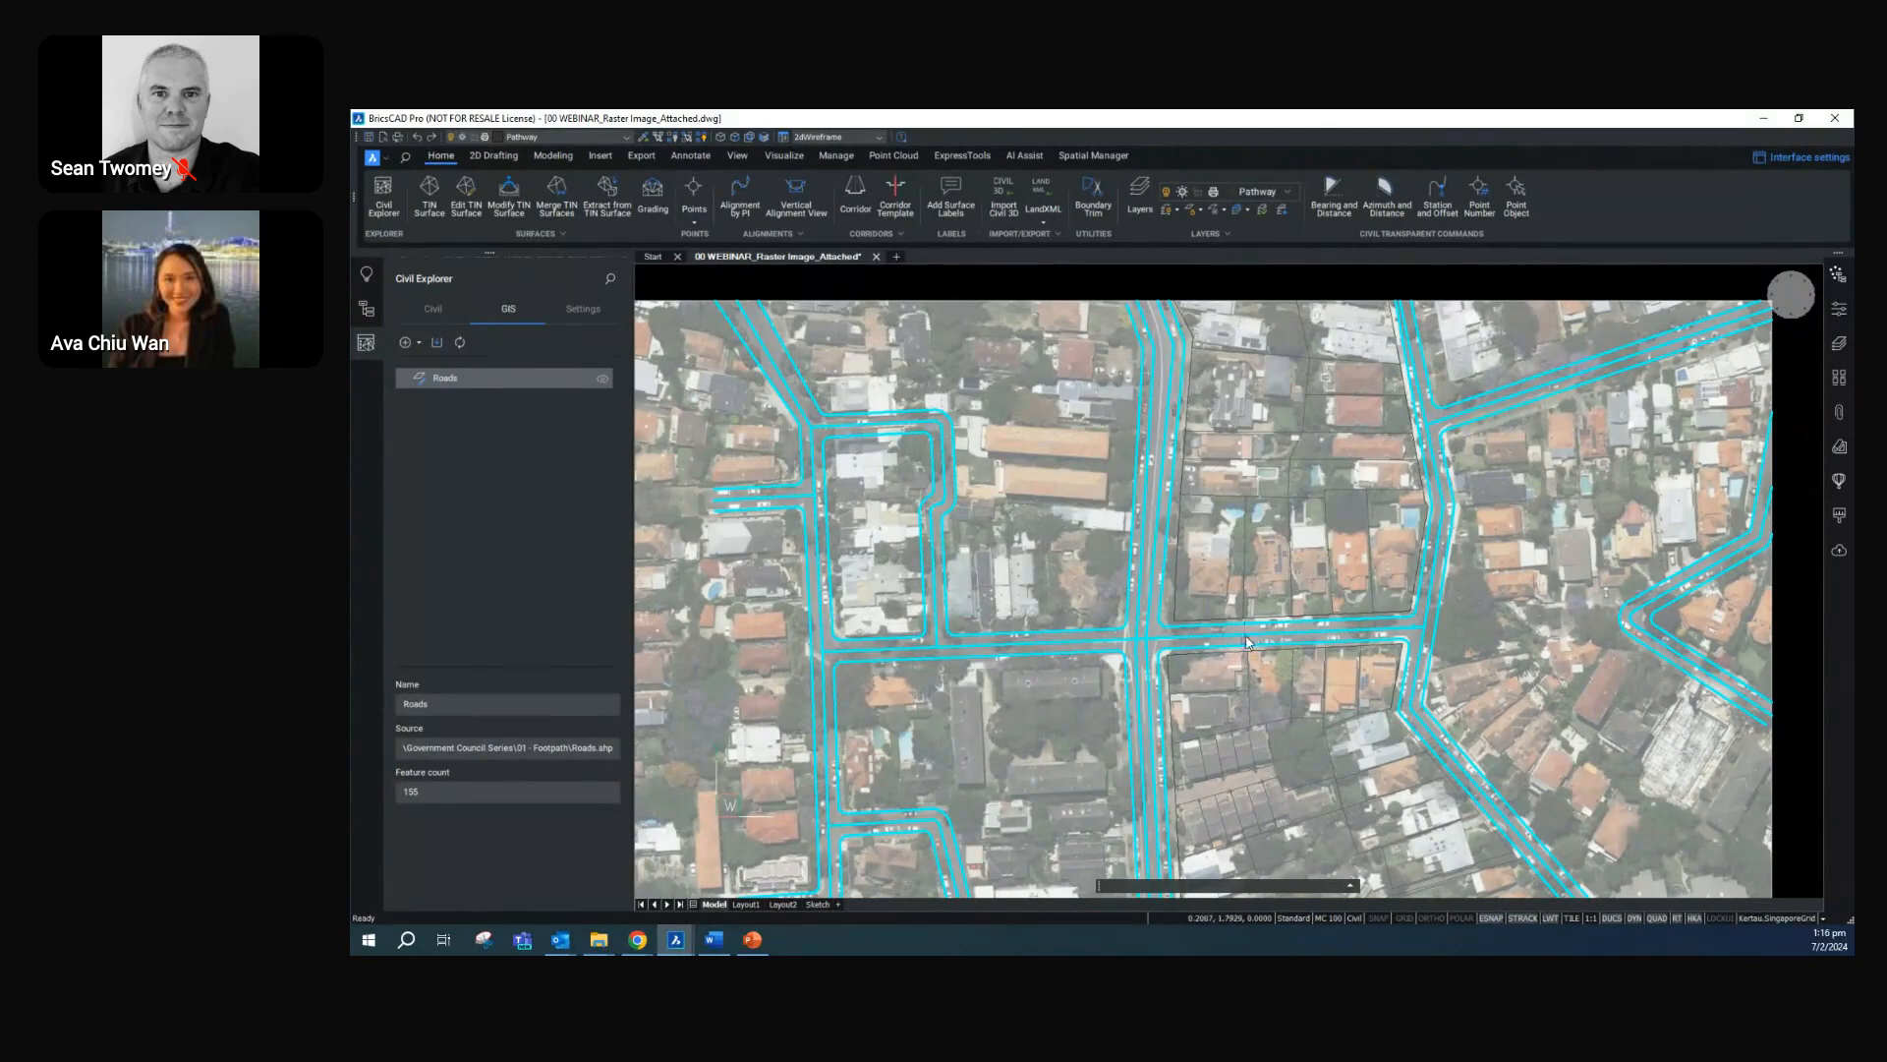
Replace the Civil Explorer with the Tool Palettes and review the Footpath palette's tools and palette options
scroll(1247, 643, "up", 3)
middle_click_drag(1246, 642, 1072, 596)
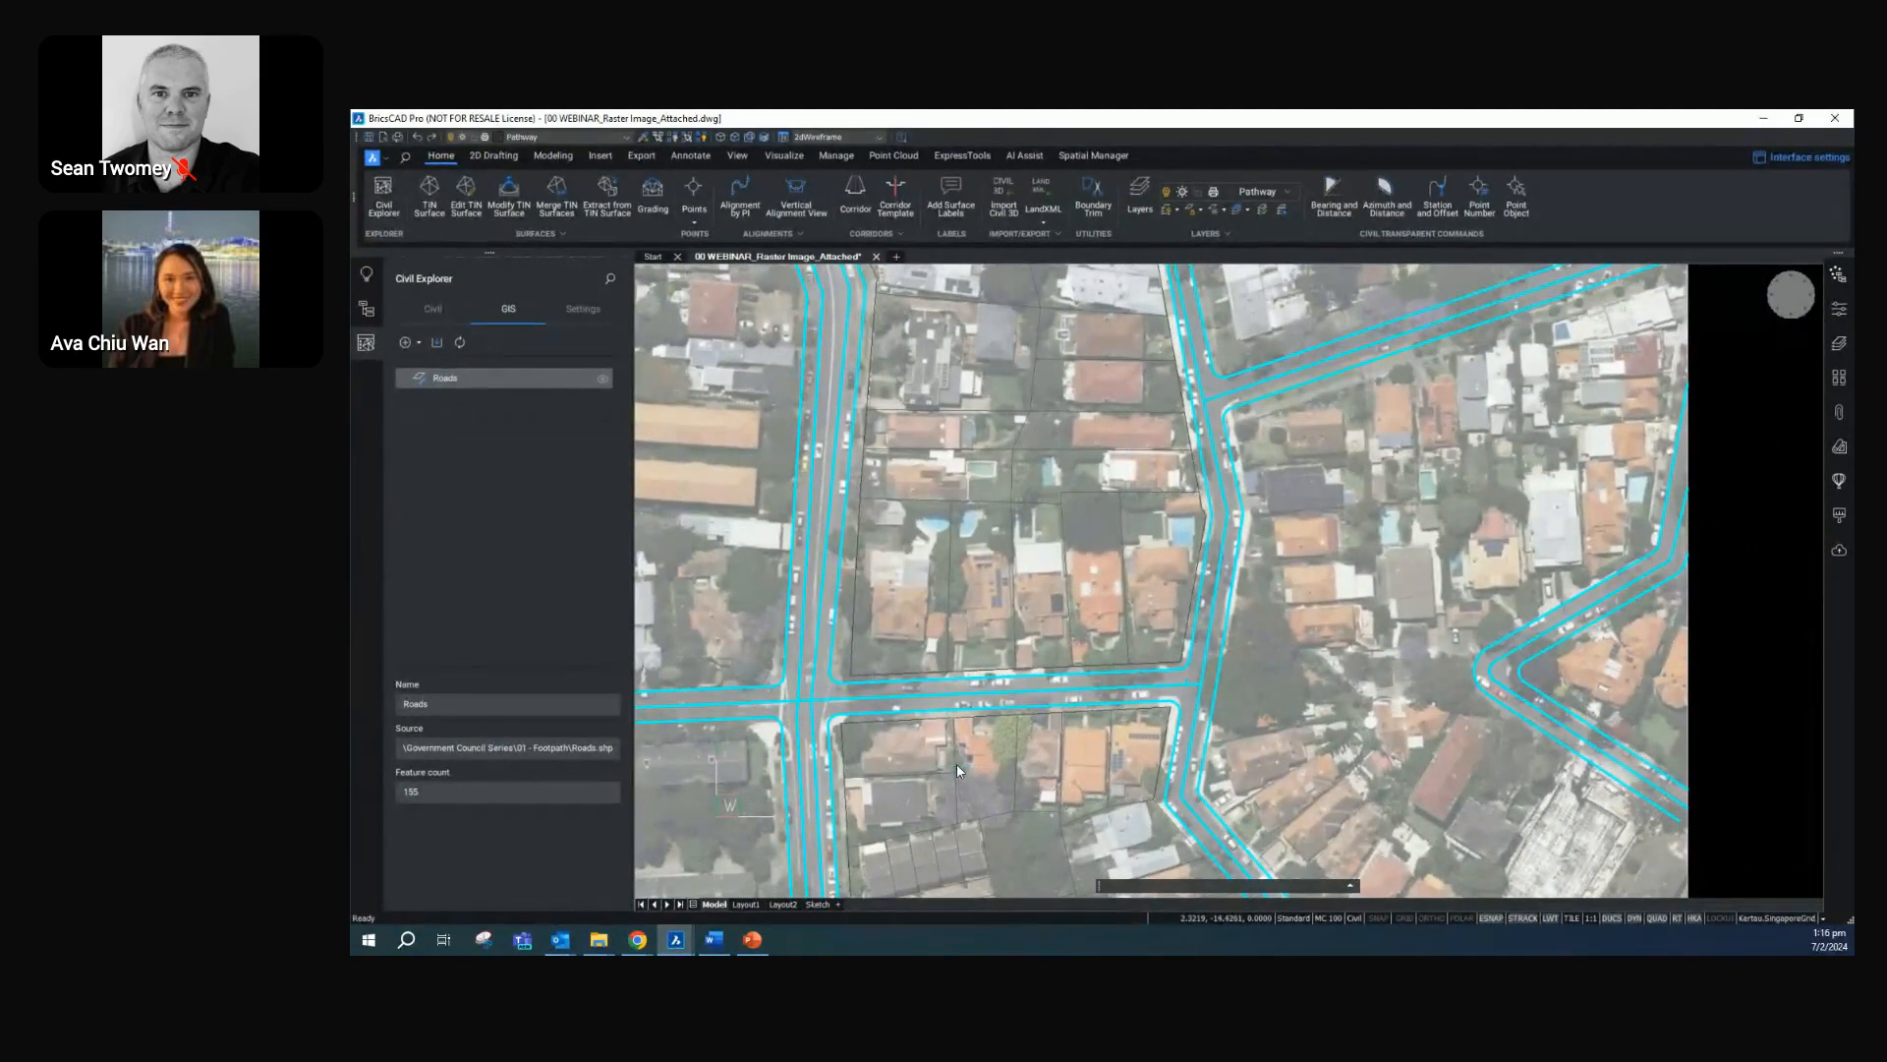
scroll(1069, 756, "up", 2)
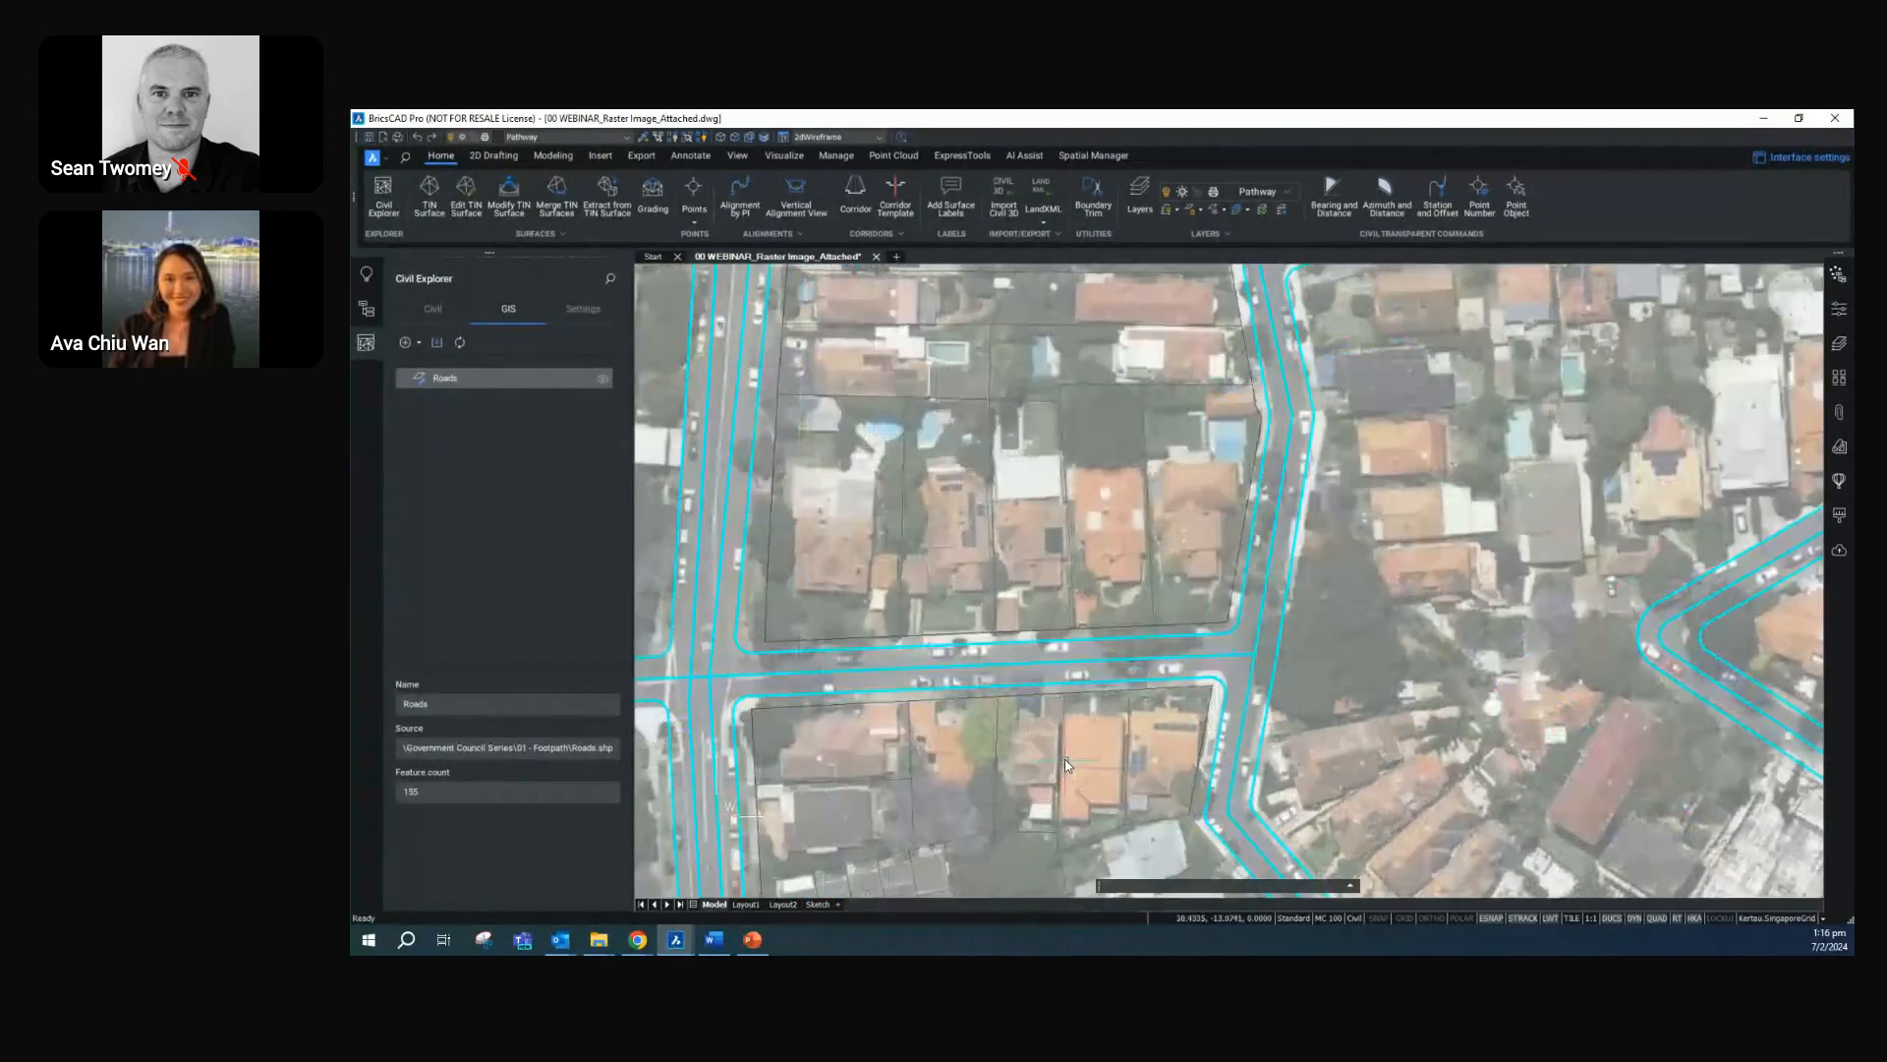
middle_click_drag(1067, 781, 1082, 709)
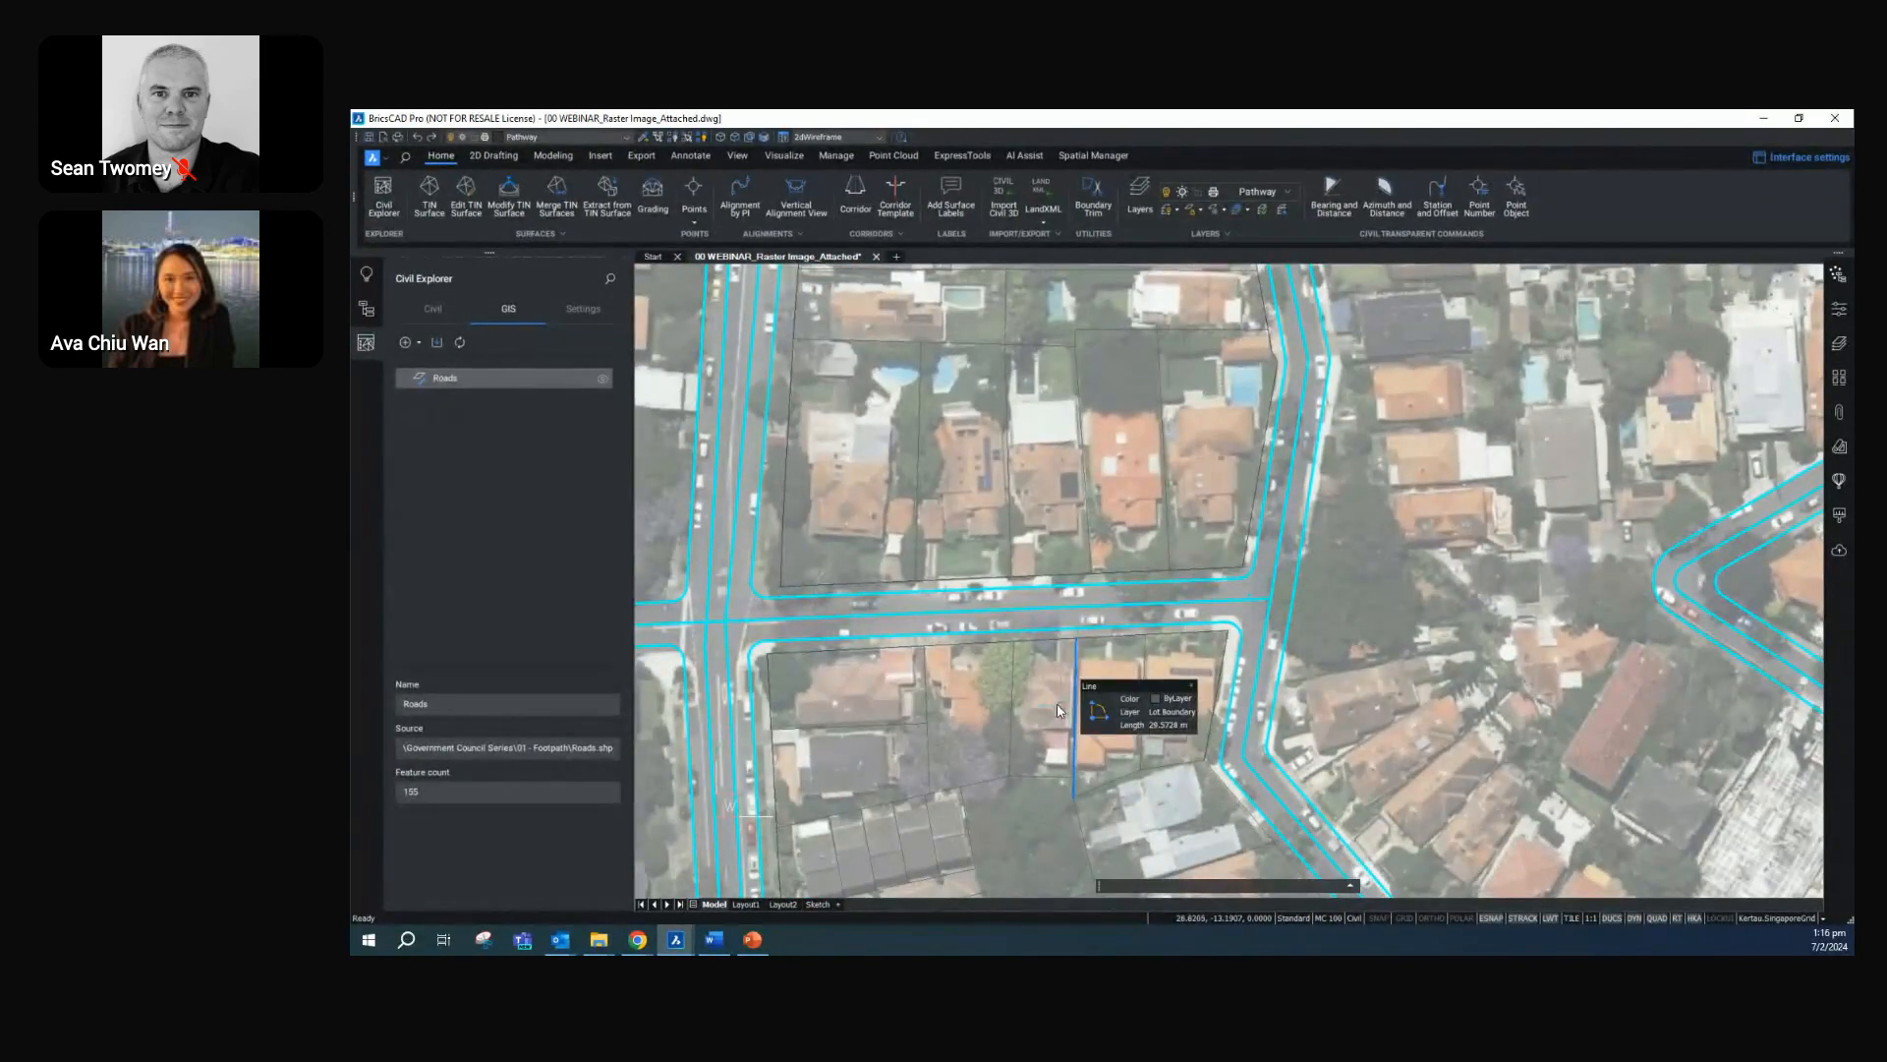
left_click(368, 344)
left_click(1840, 381)
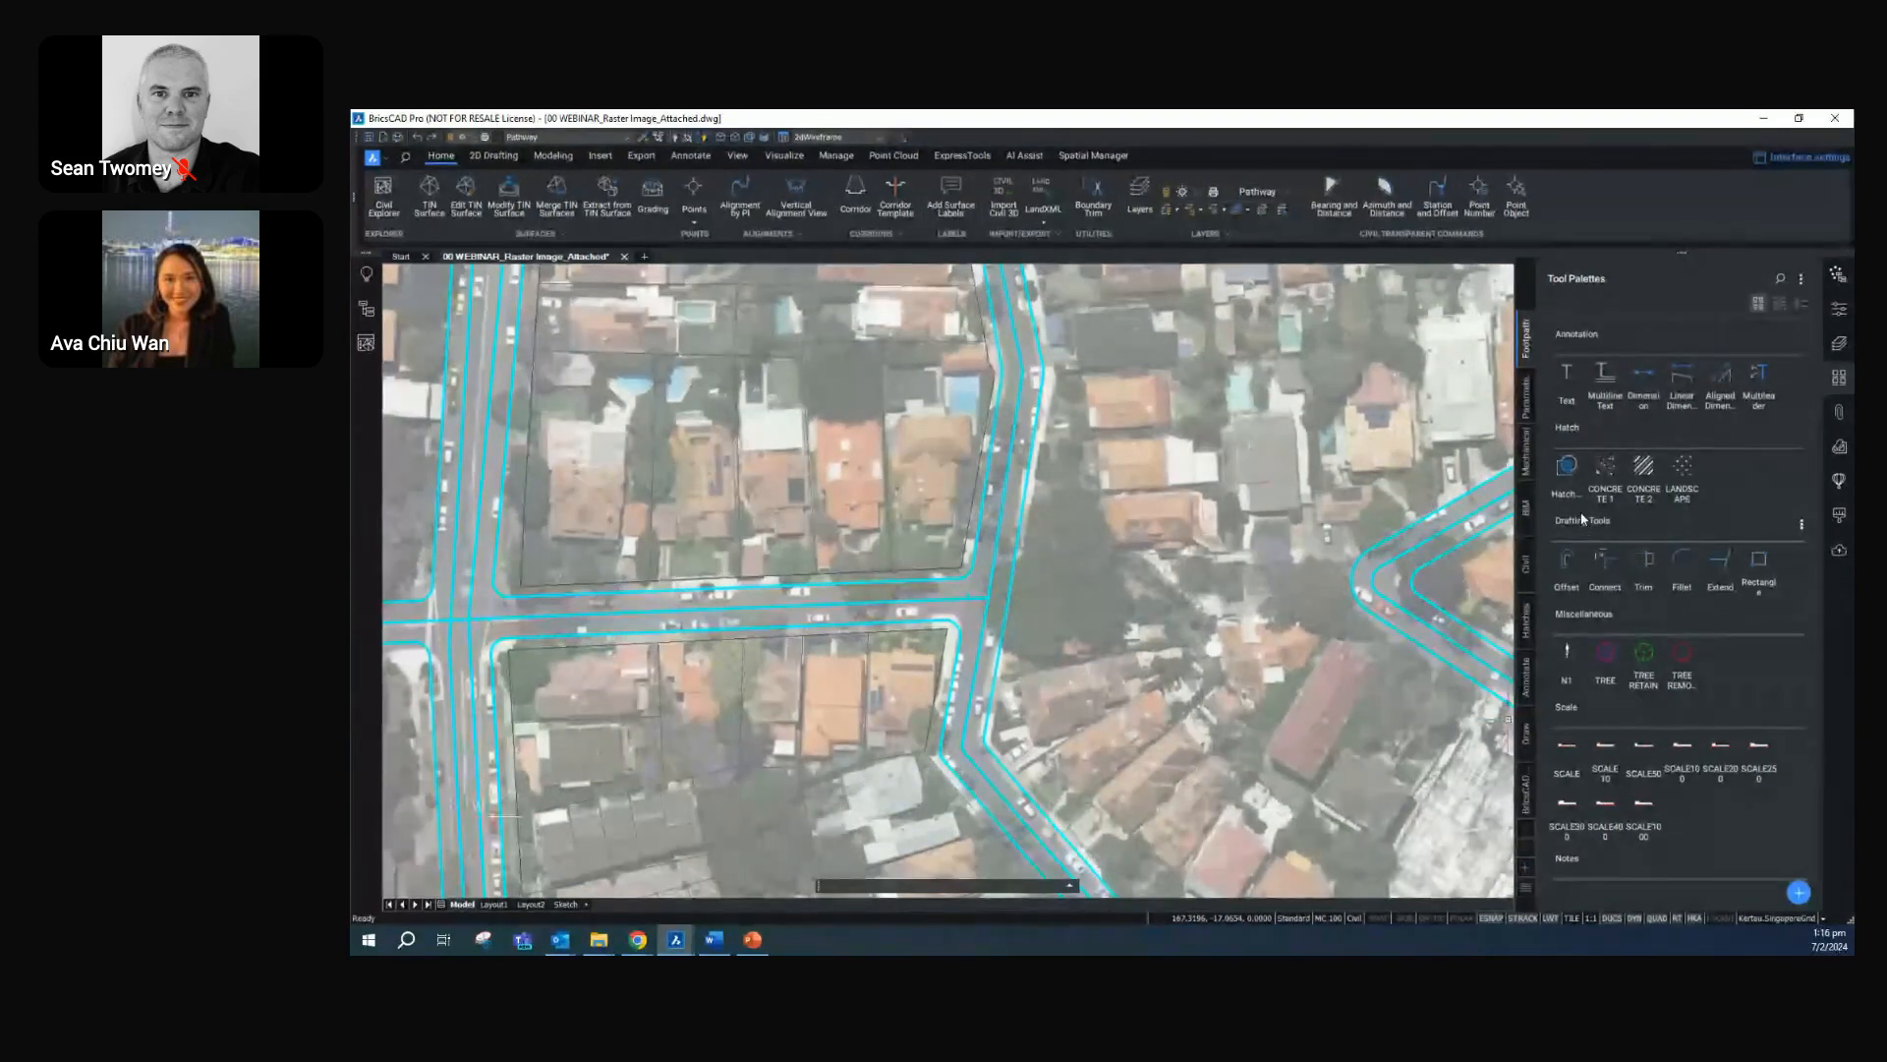
scroll(1610, 688, "down", 2)
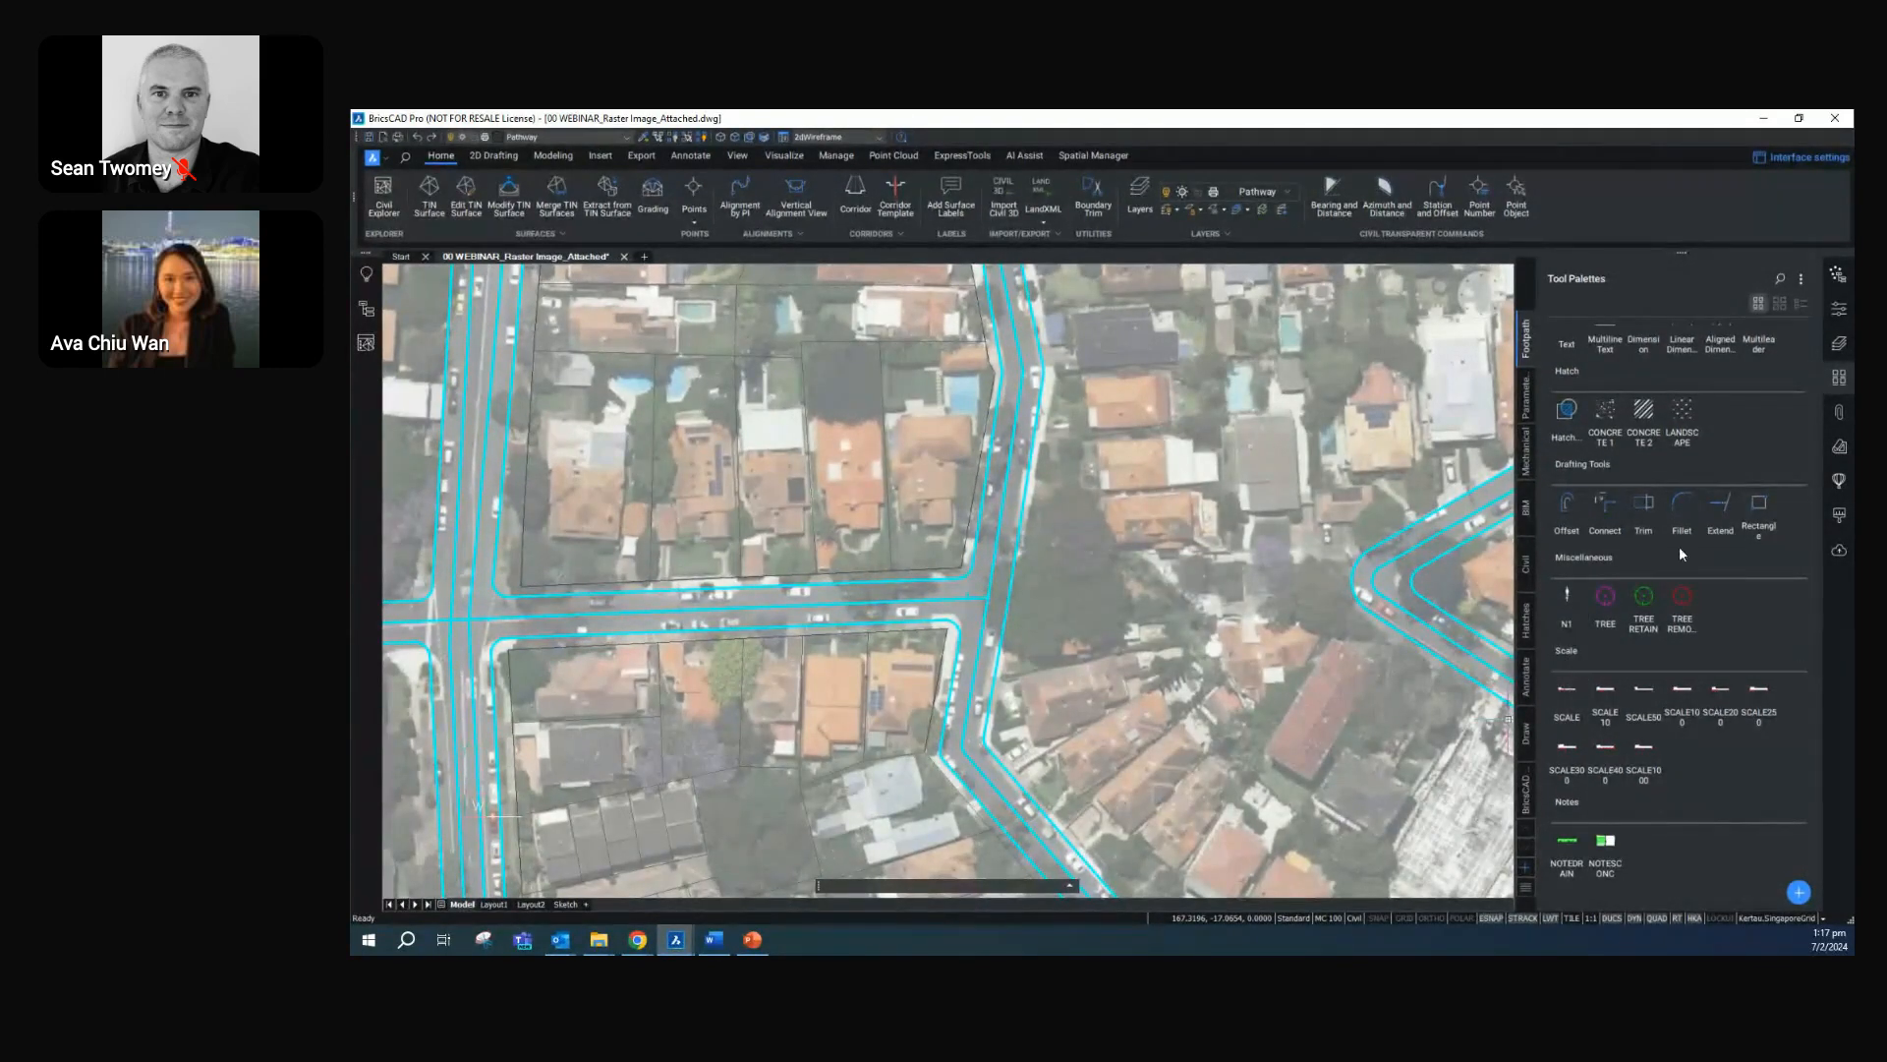
left_click(1801, 279)
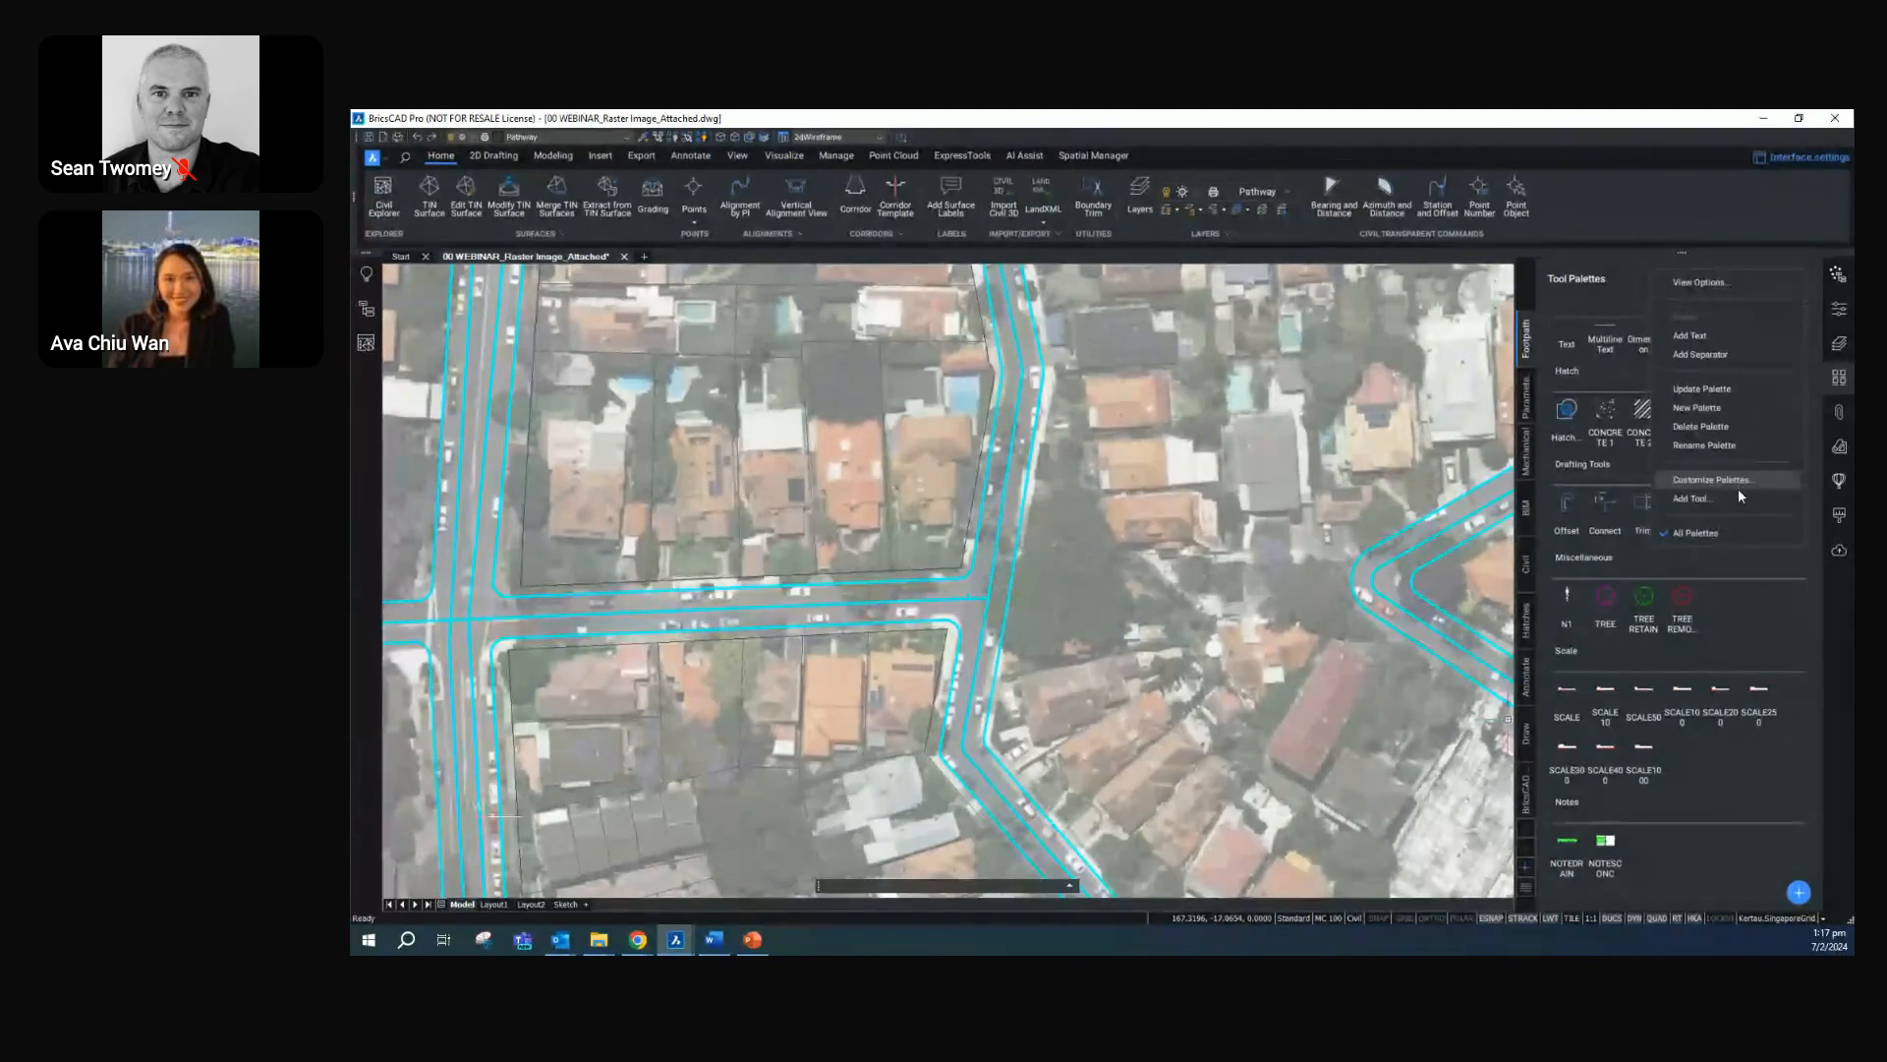
left_click(1745, 587)
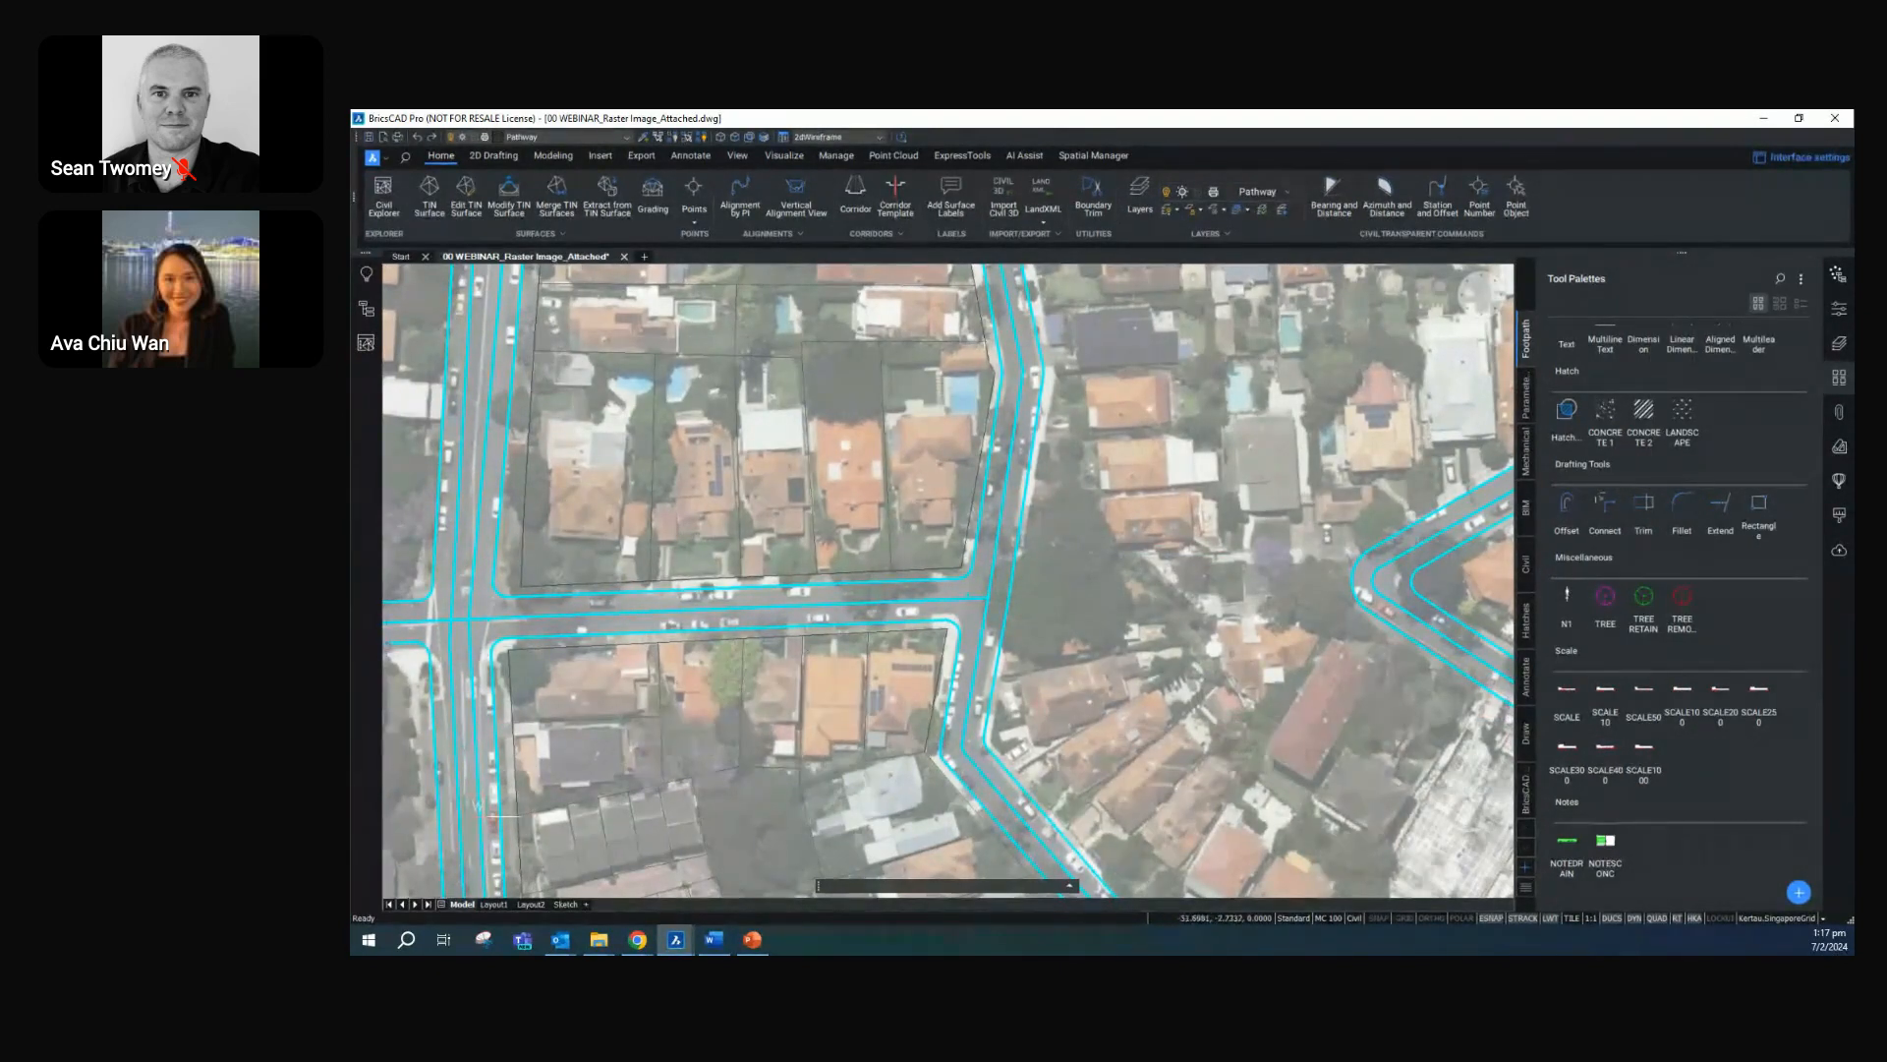
Add the predefined BLOCKS hatch pattern to the current Footpath tool palette from the hatch pattern list
left_click(1567, 413)
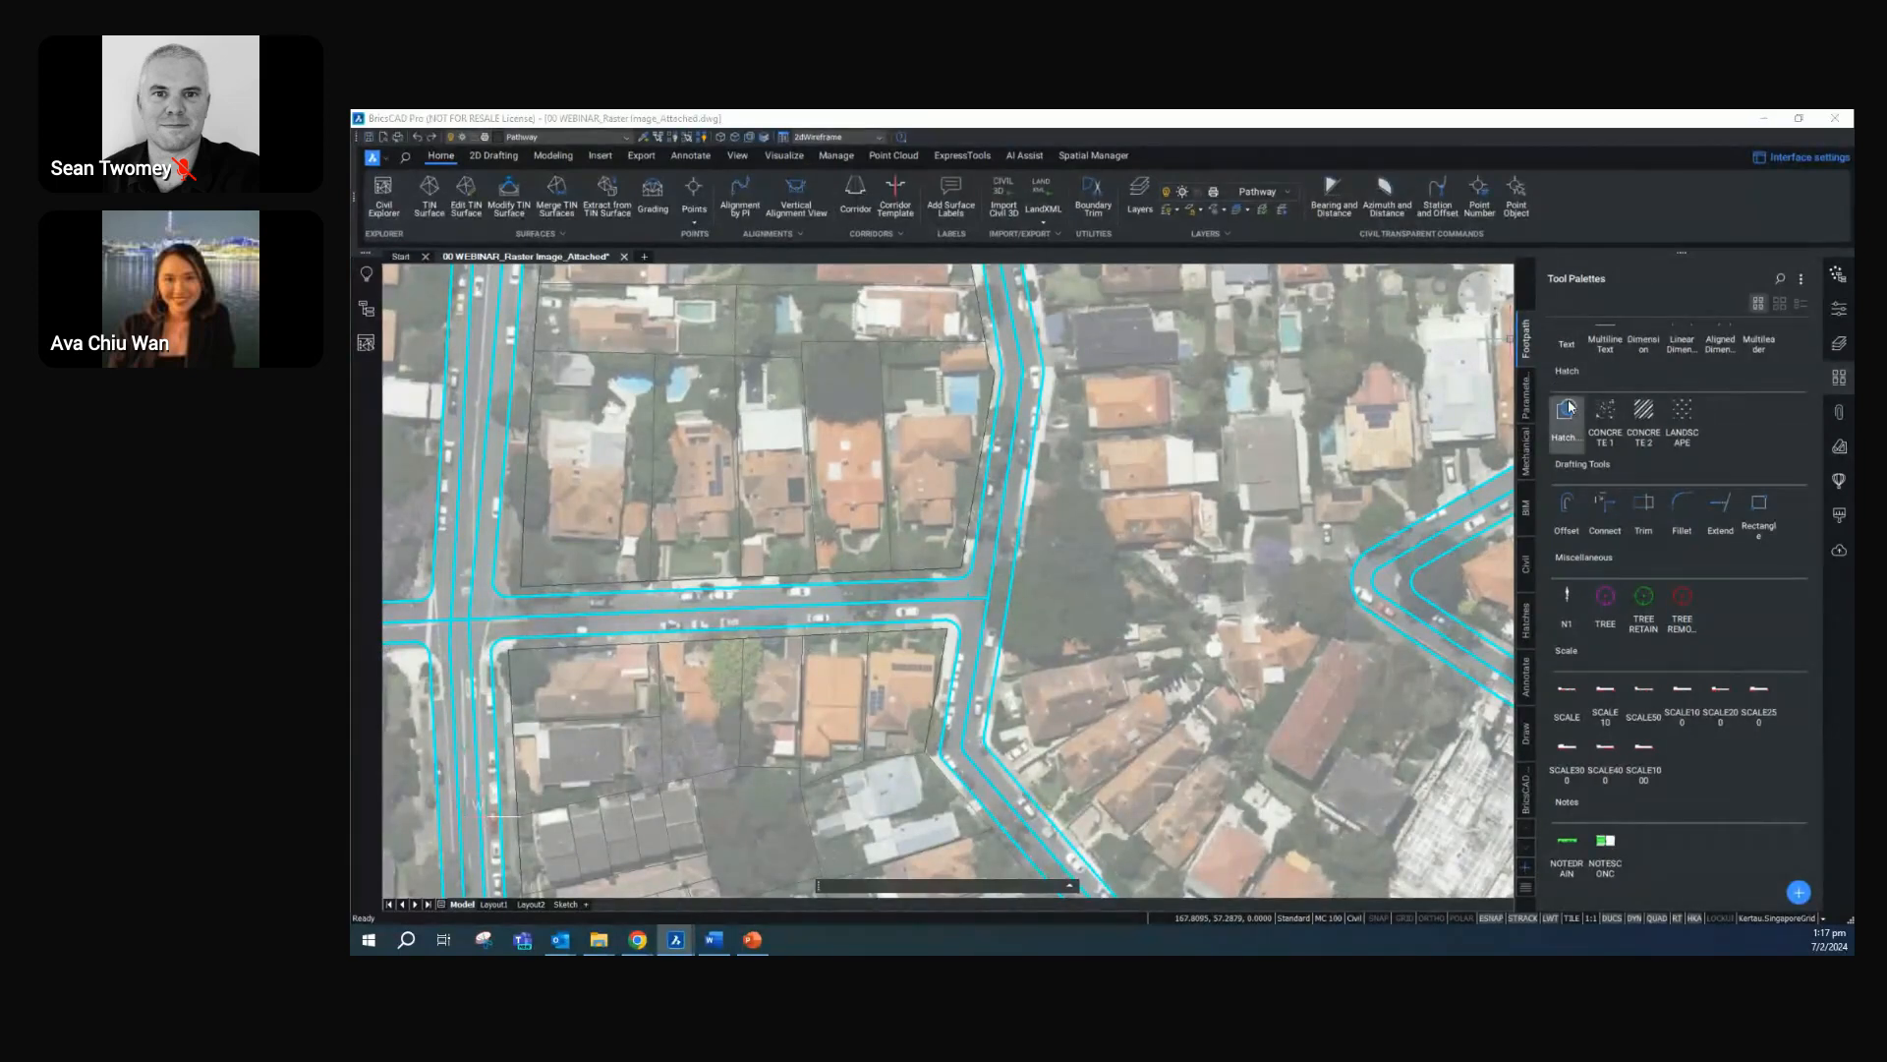
left_click(484, 310)
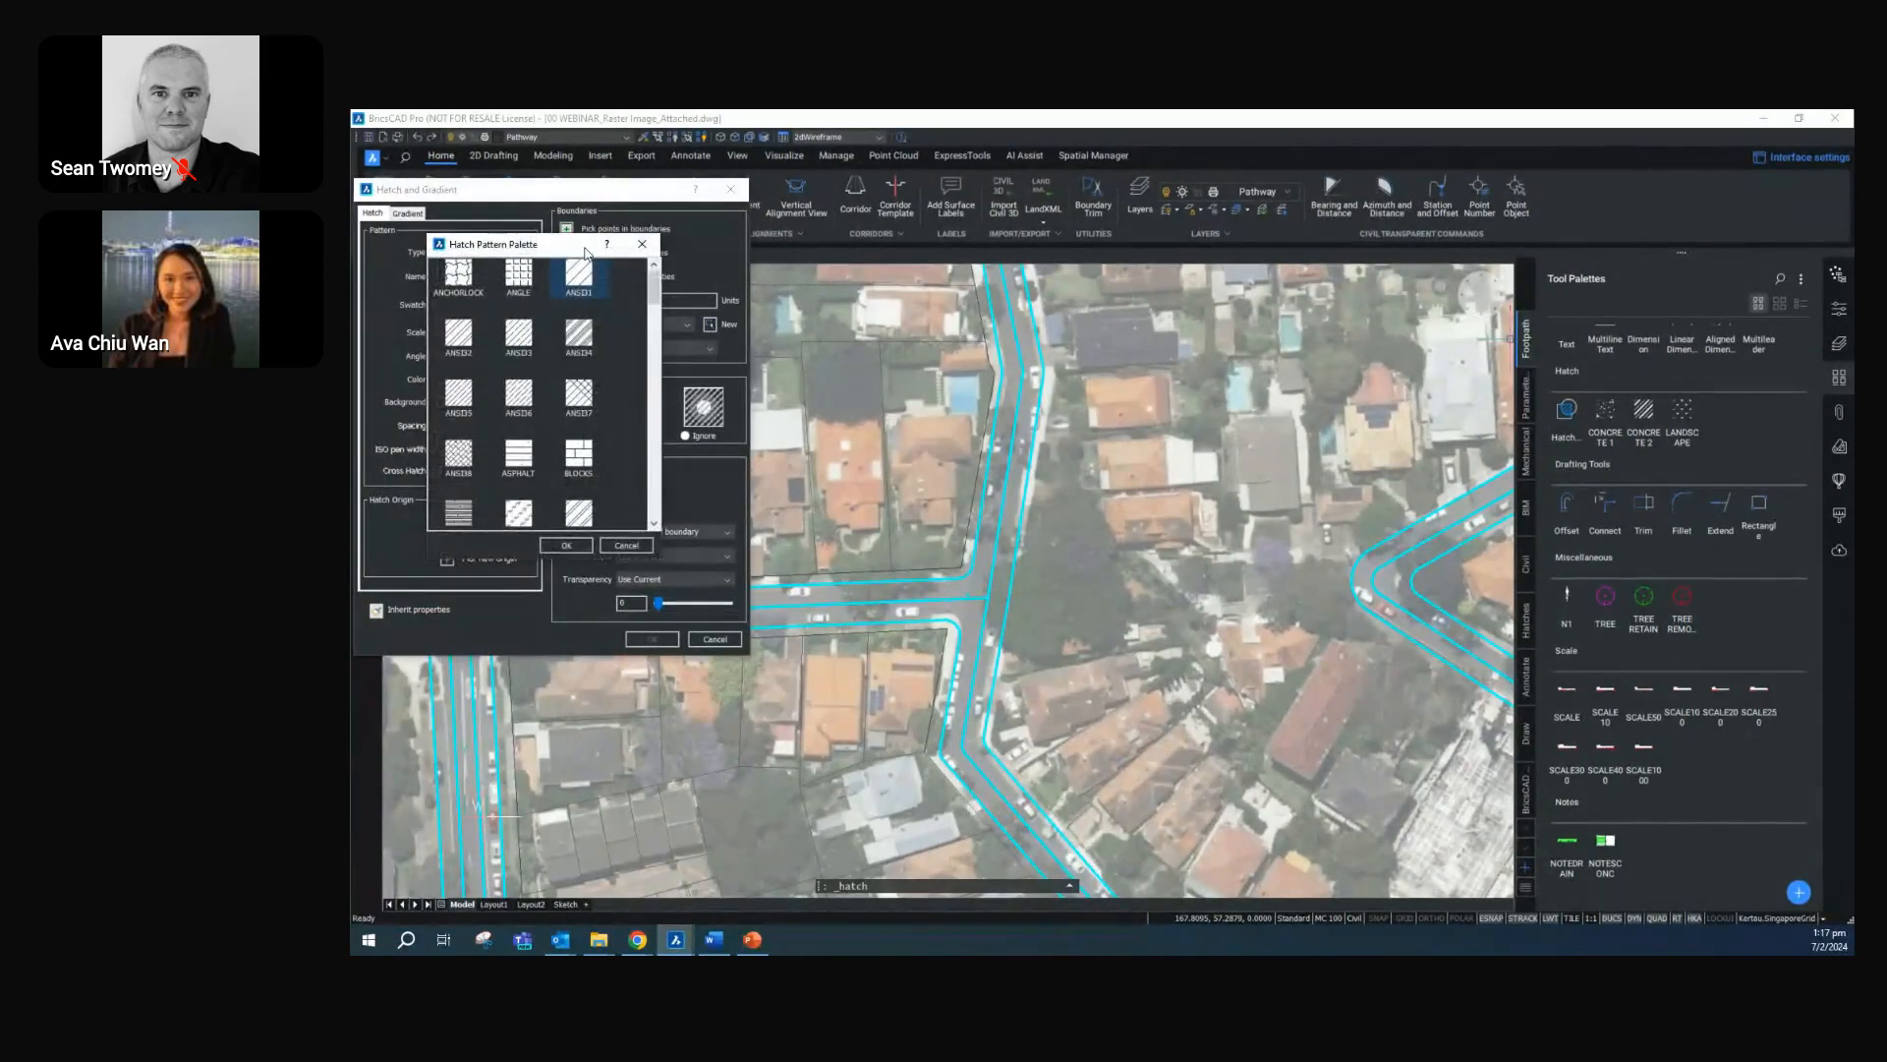
left_click_drag(562, 258, 724, 246)
scroll(716, 389, "down", 2)
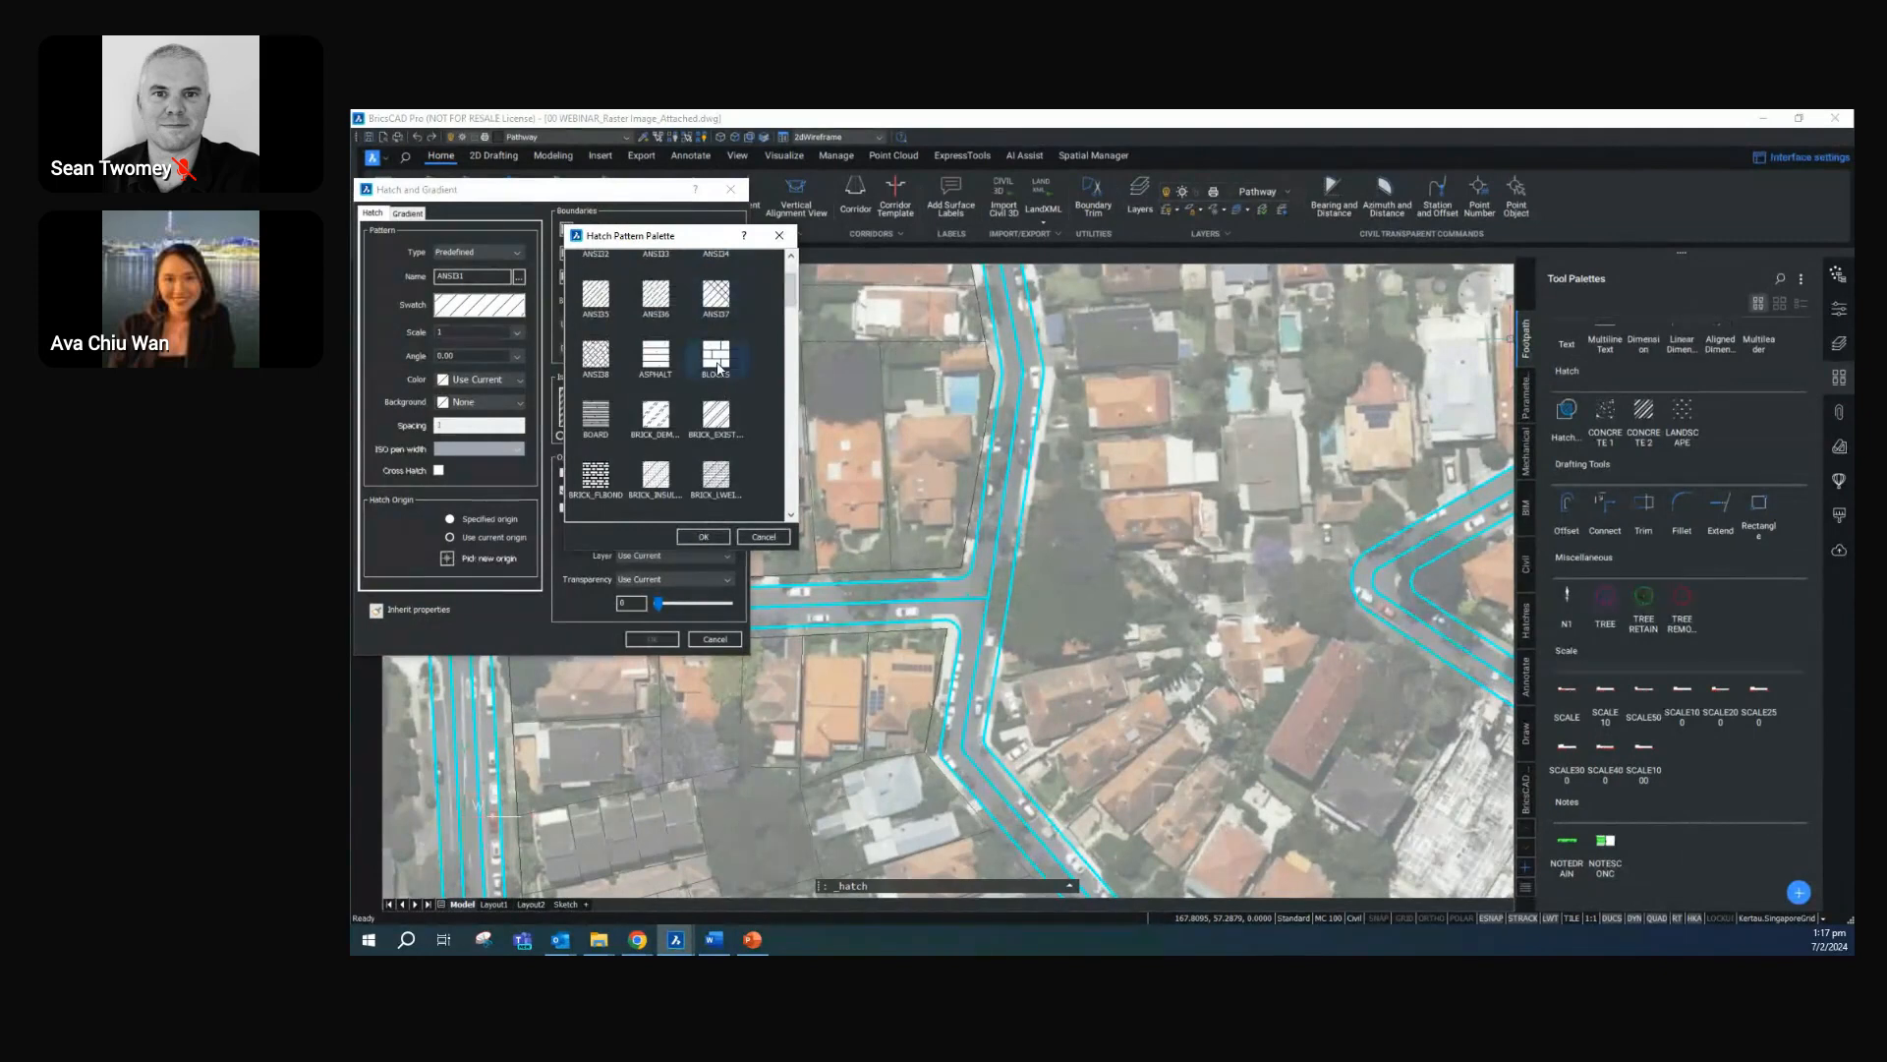
right_click(719, 368)
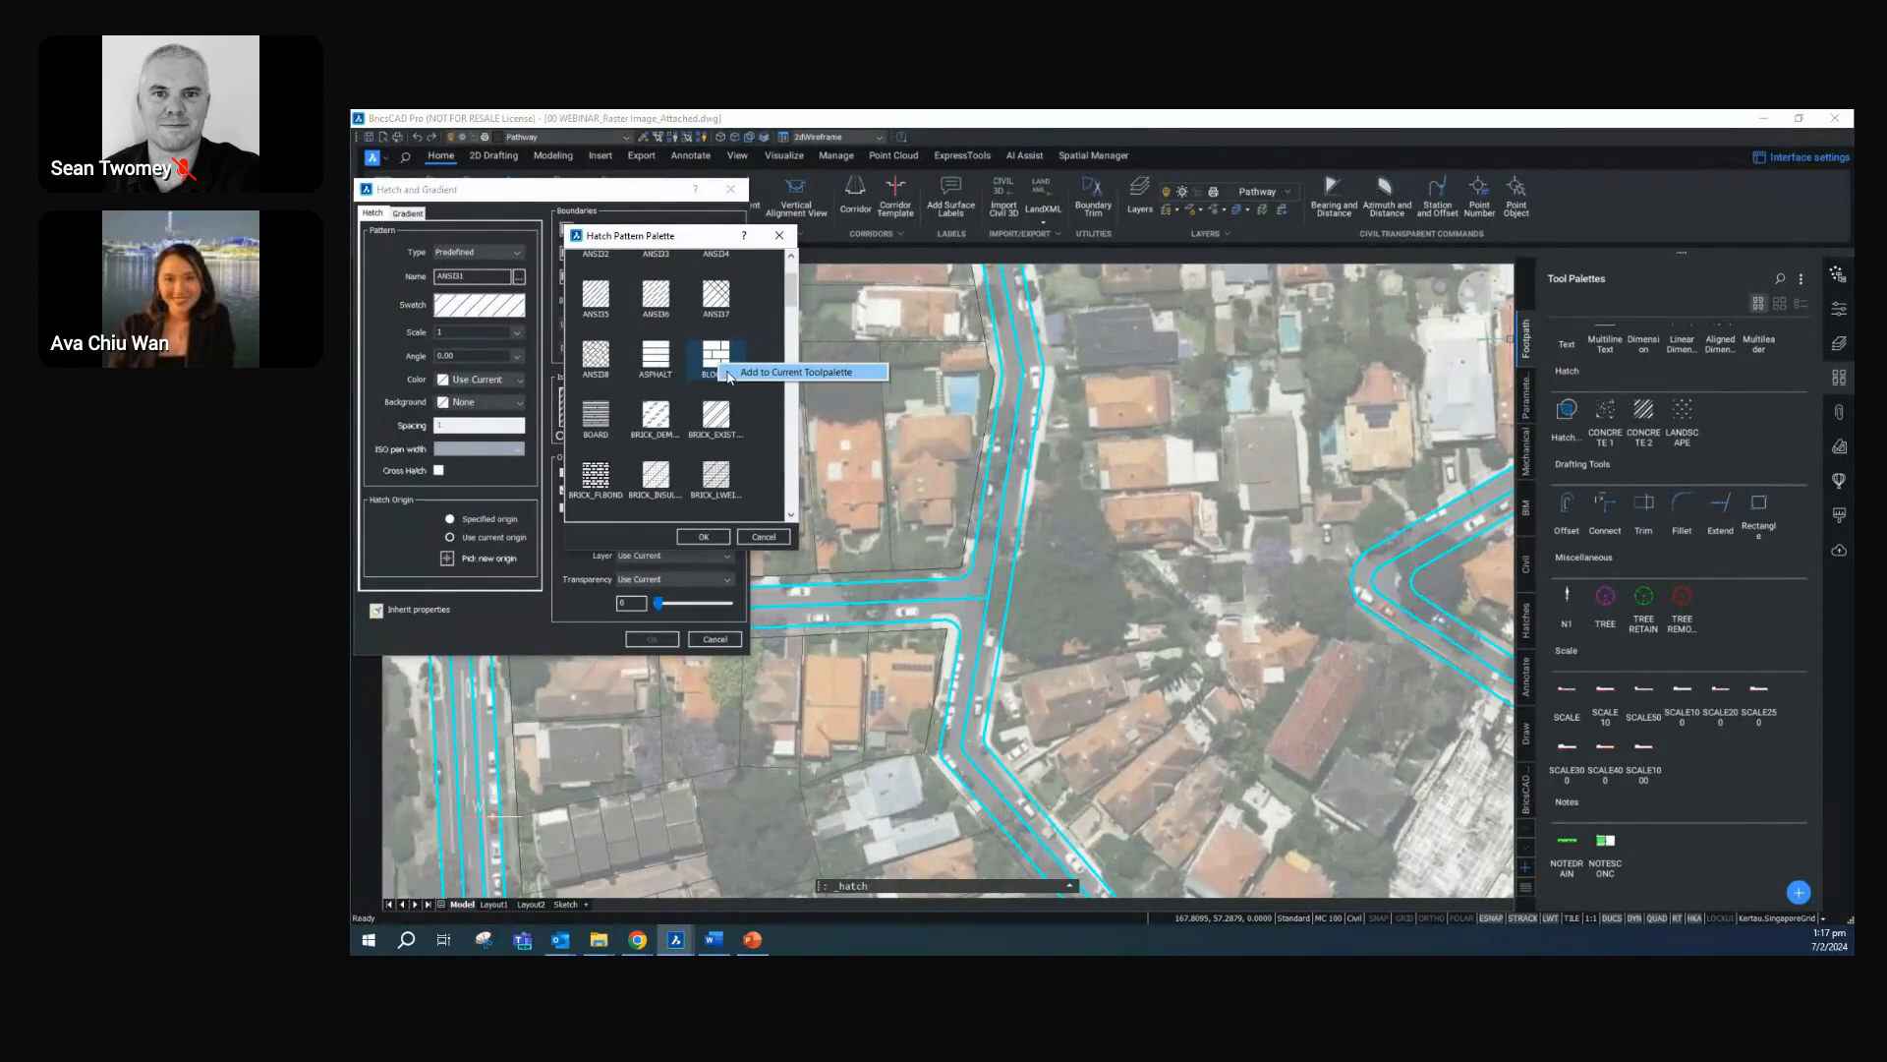
left_click(728, 373)
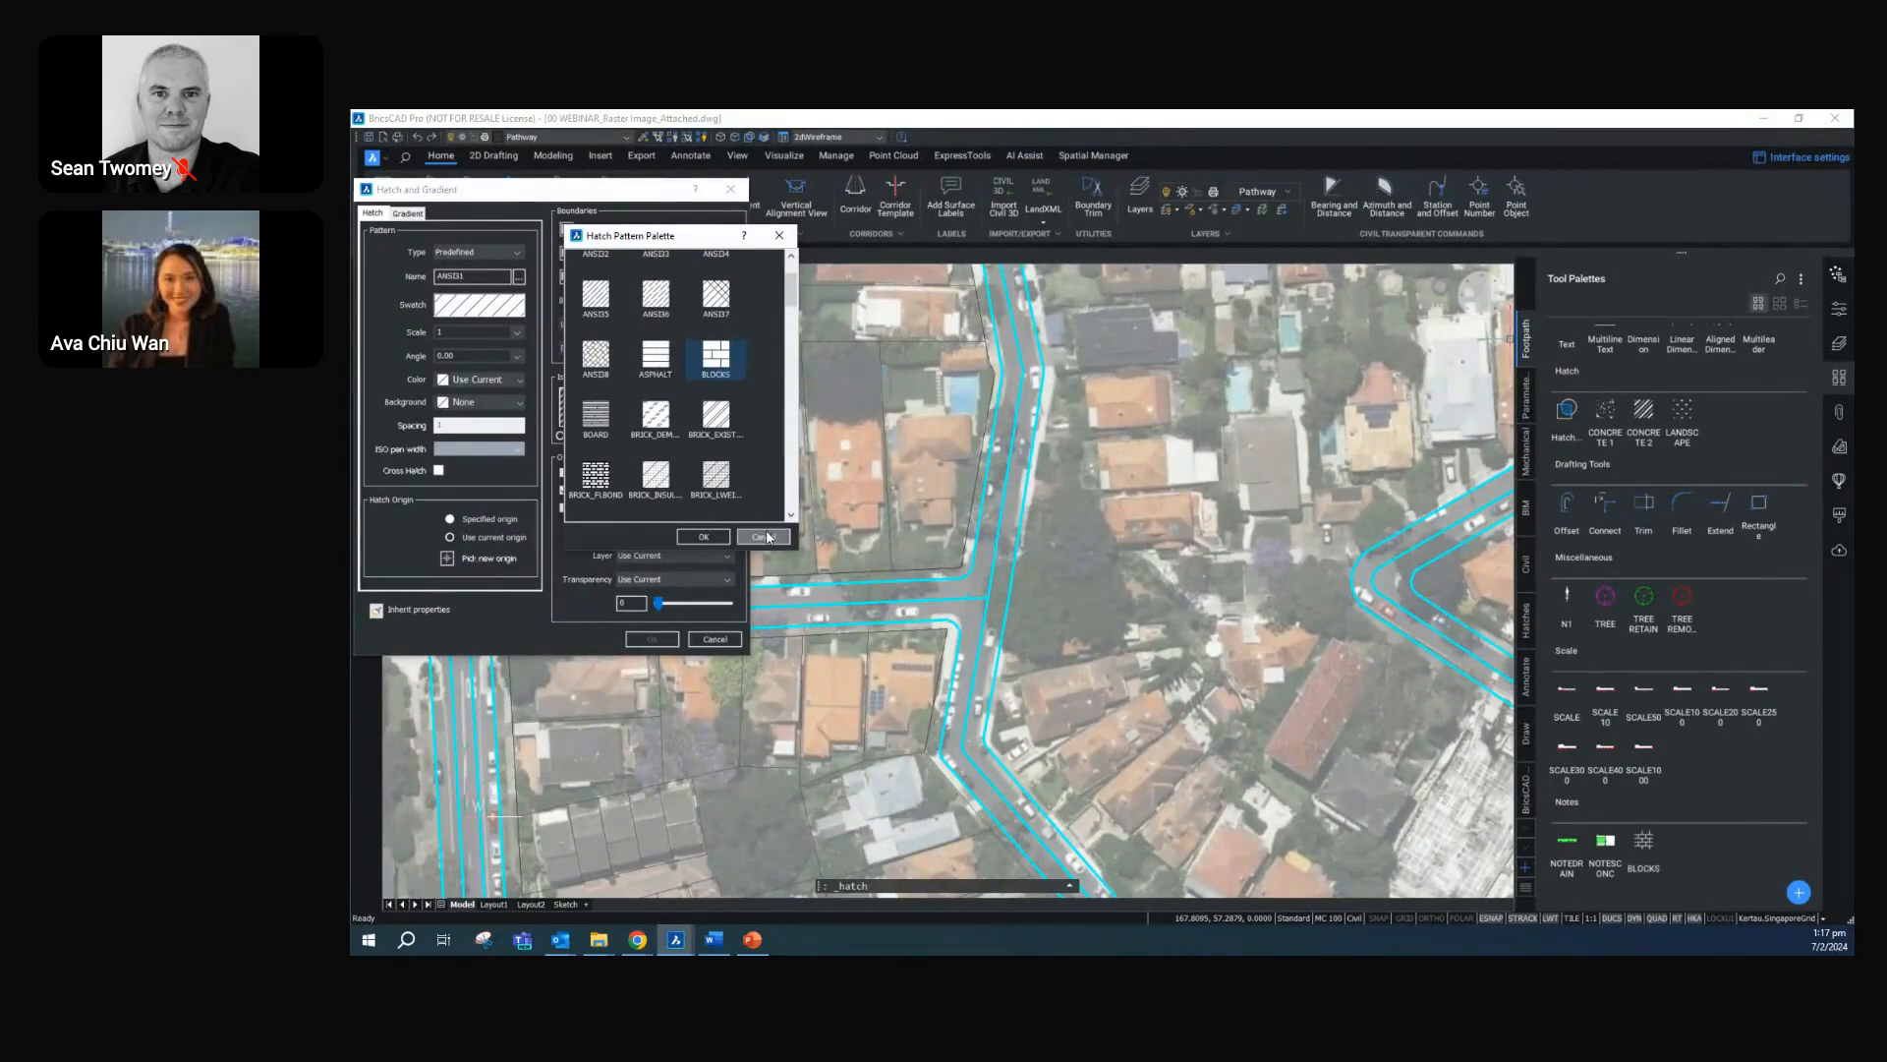
Cancel the hatch dialogs and move the BLOCKS tool from the Notes group into the Hatch group of the Footpath palette
left_click(763, 536)
left_click(714, 639)
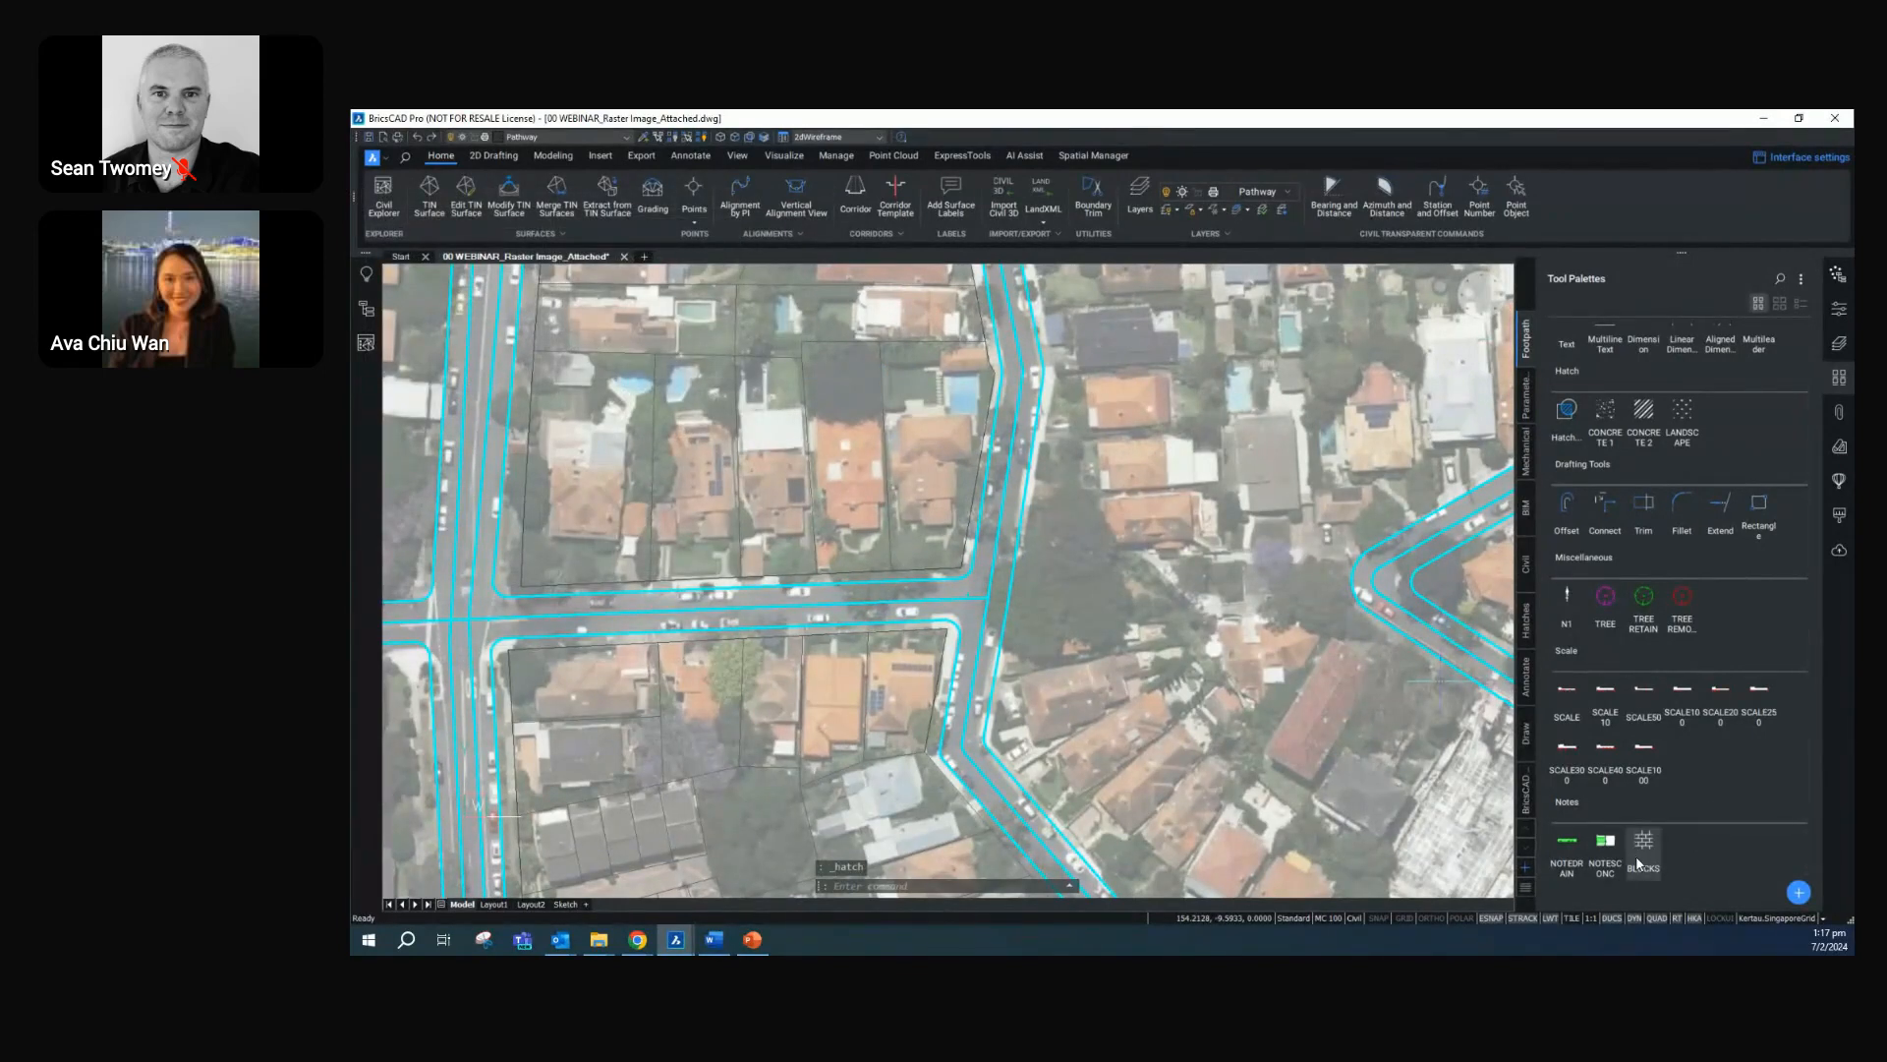
mouse_move(1642, 853)
left_mouse_down()
mouse_move(1667, 510)
mouse_move(1713, 420)
mouse_move(1706, 437)
left_mouse_up()
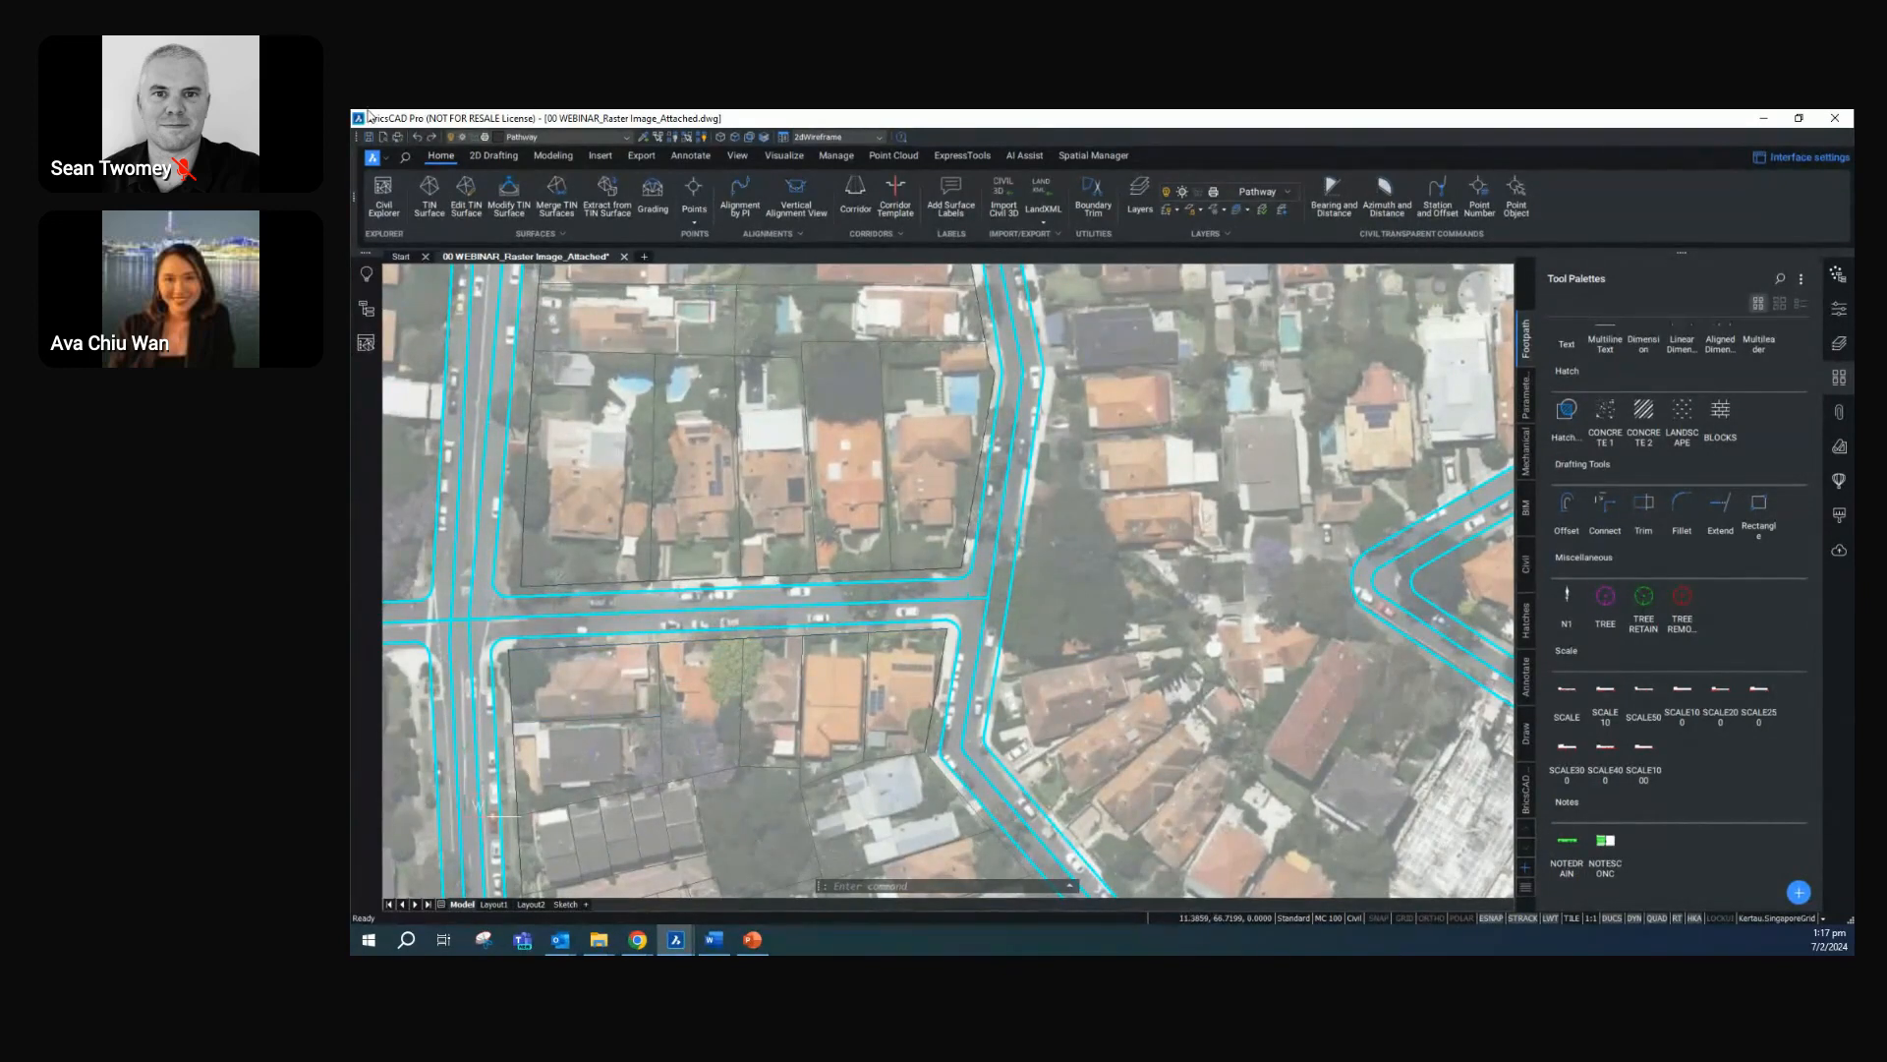
Inspect the GIS properties of the east-west road centreline and of the adjoining north-south centreline above the junction to read their road names
left_click(639, 611)
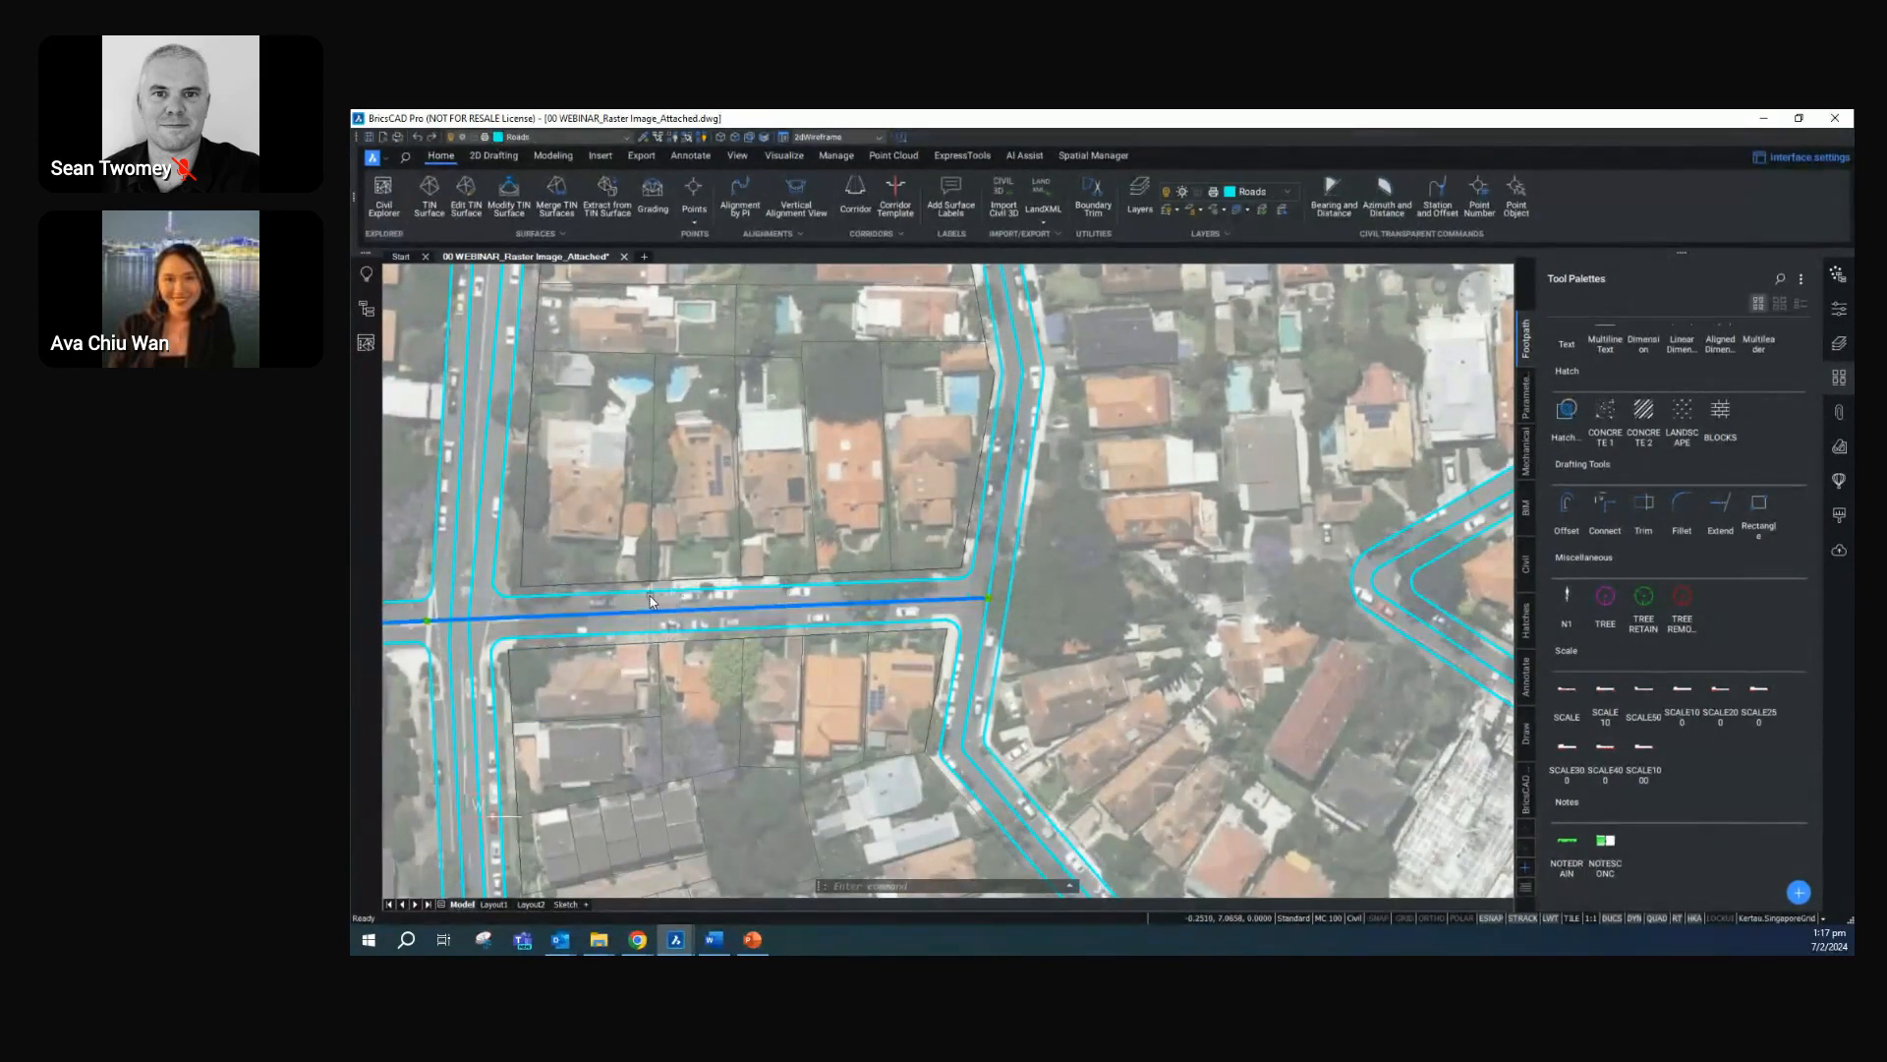
left_click(1838, 309)
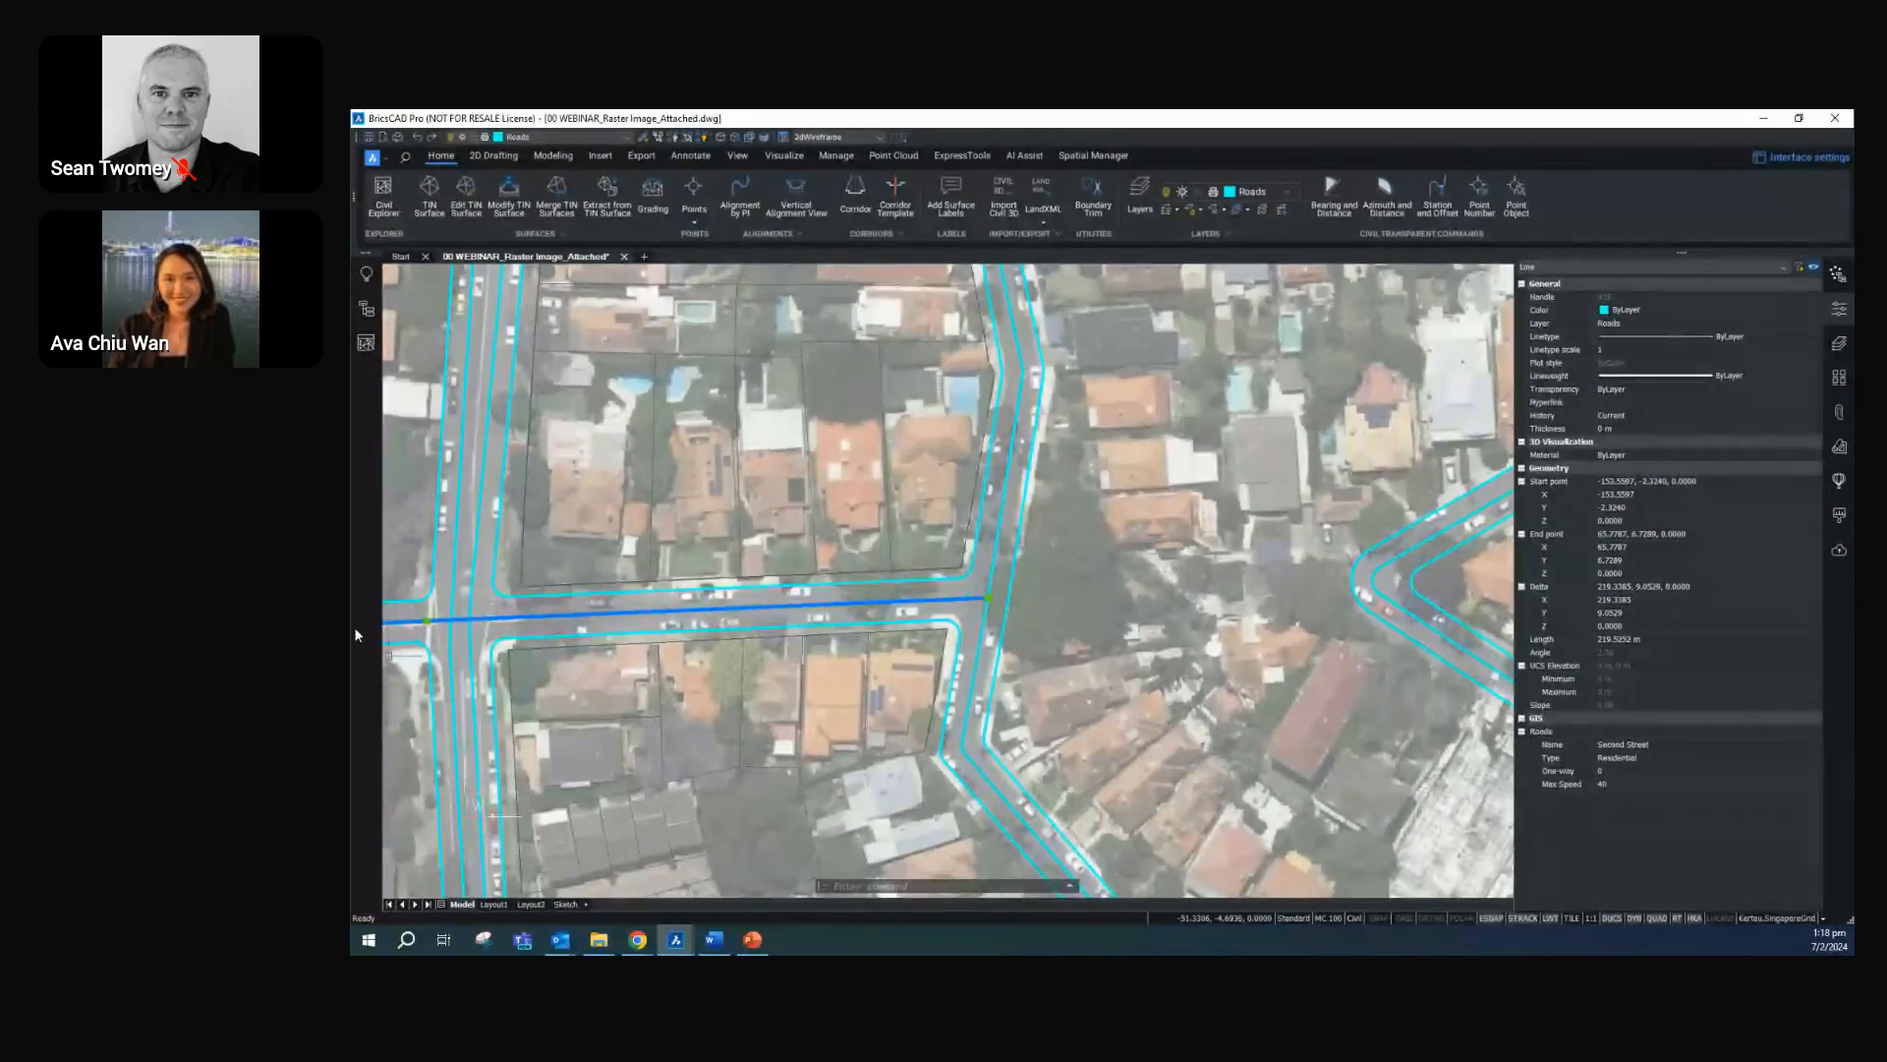
mouse_move(619, 621)
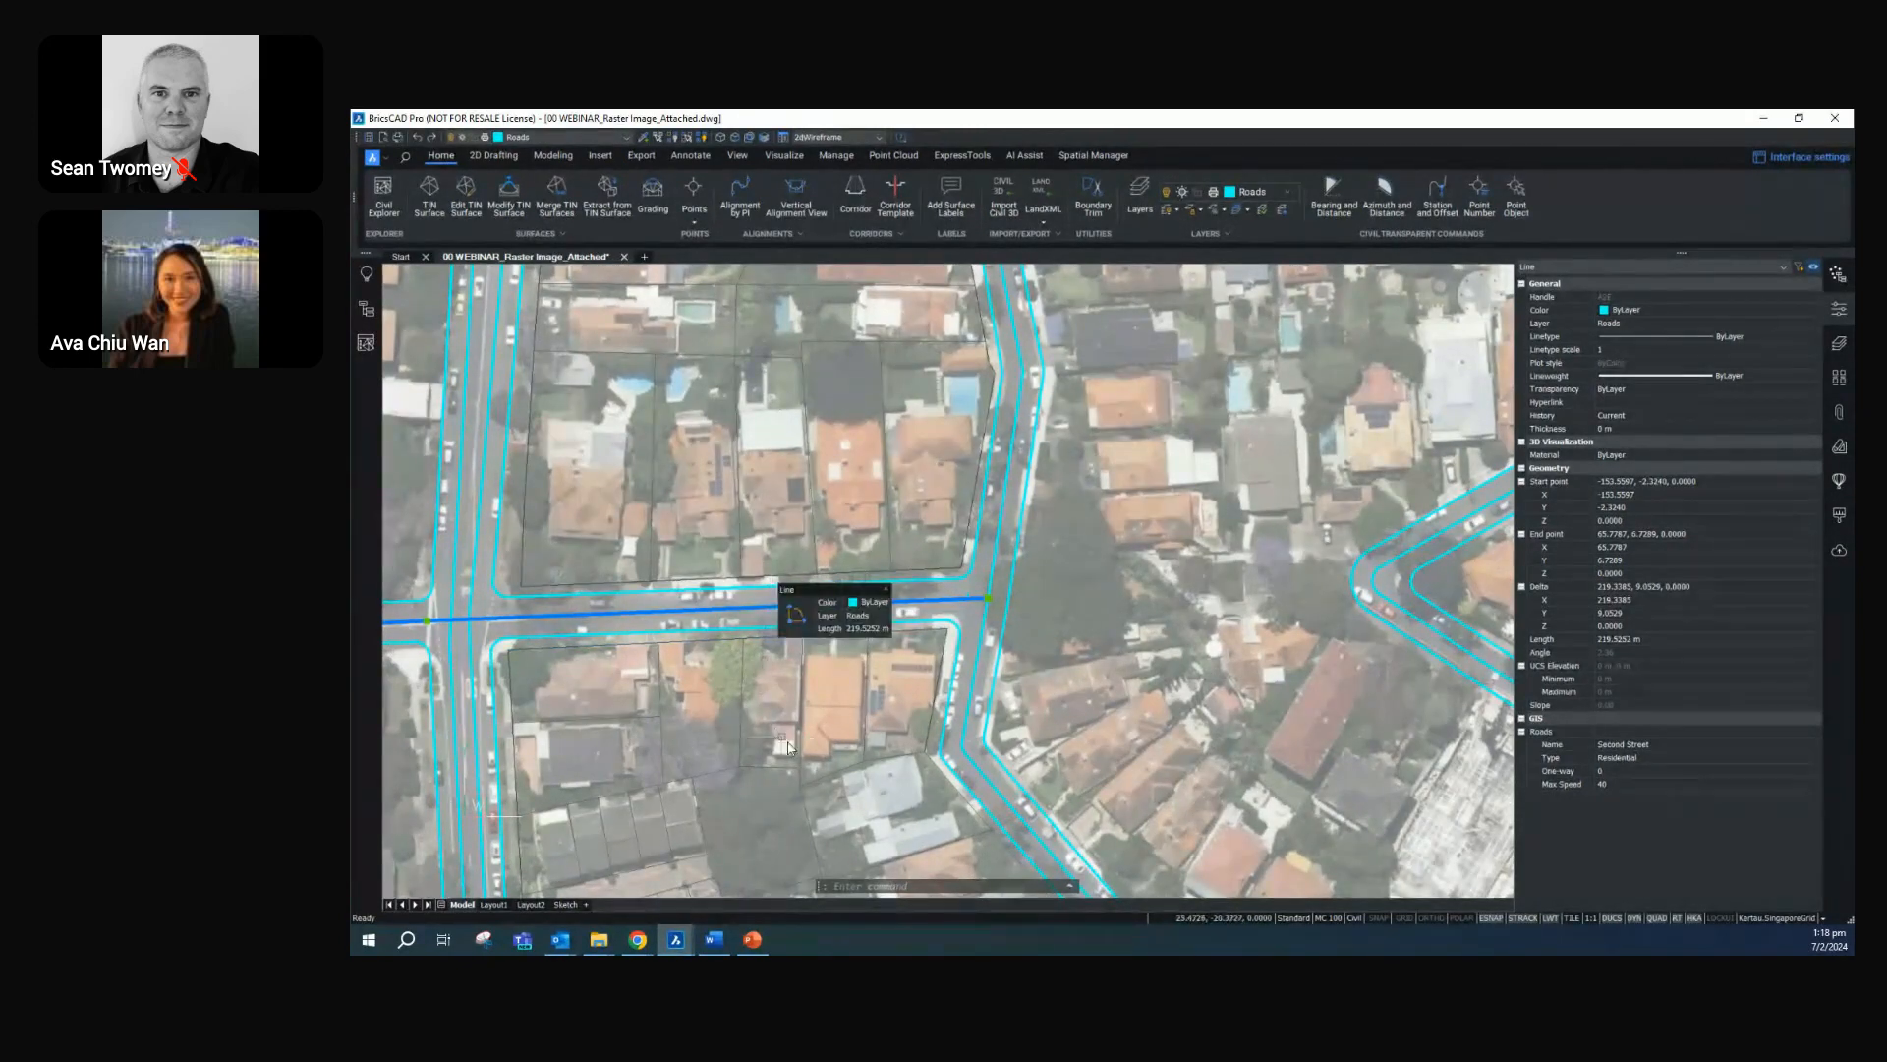
key("Escape")
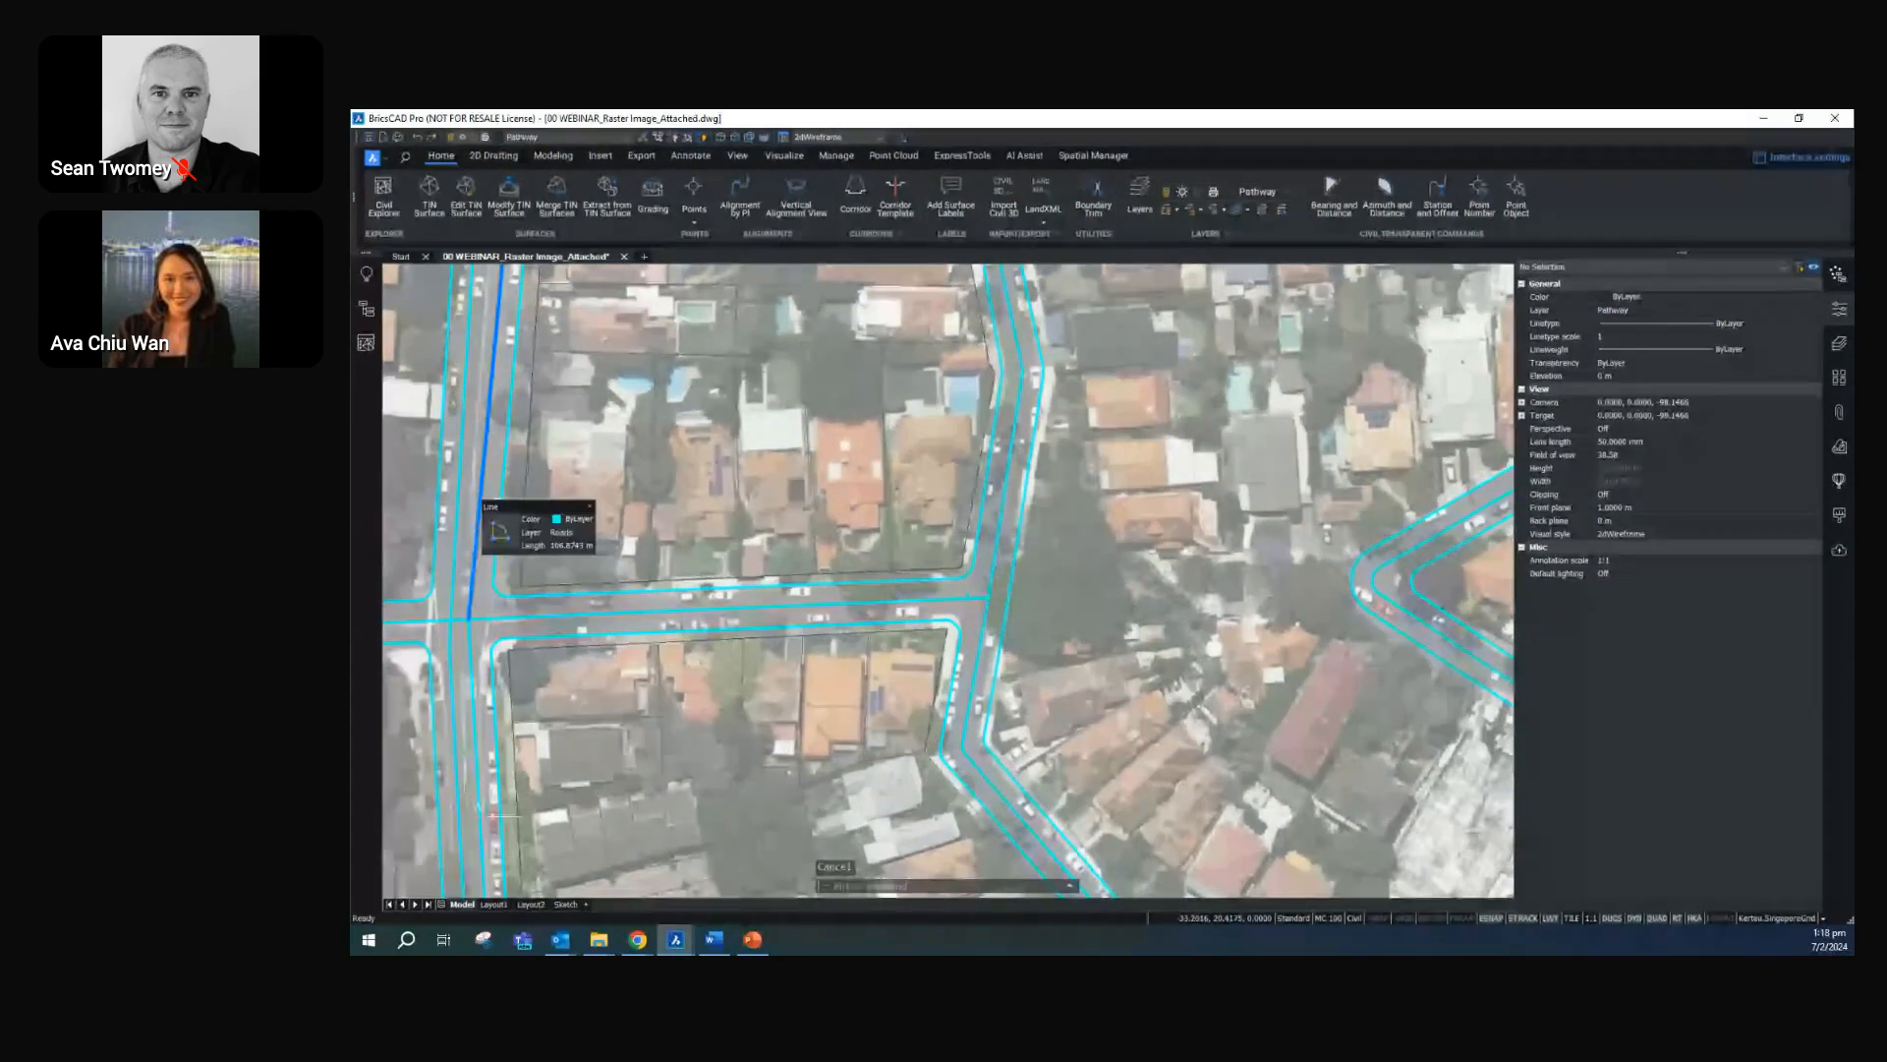
left_click(998, 551)
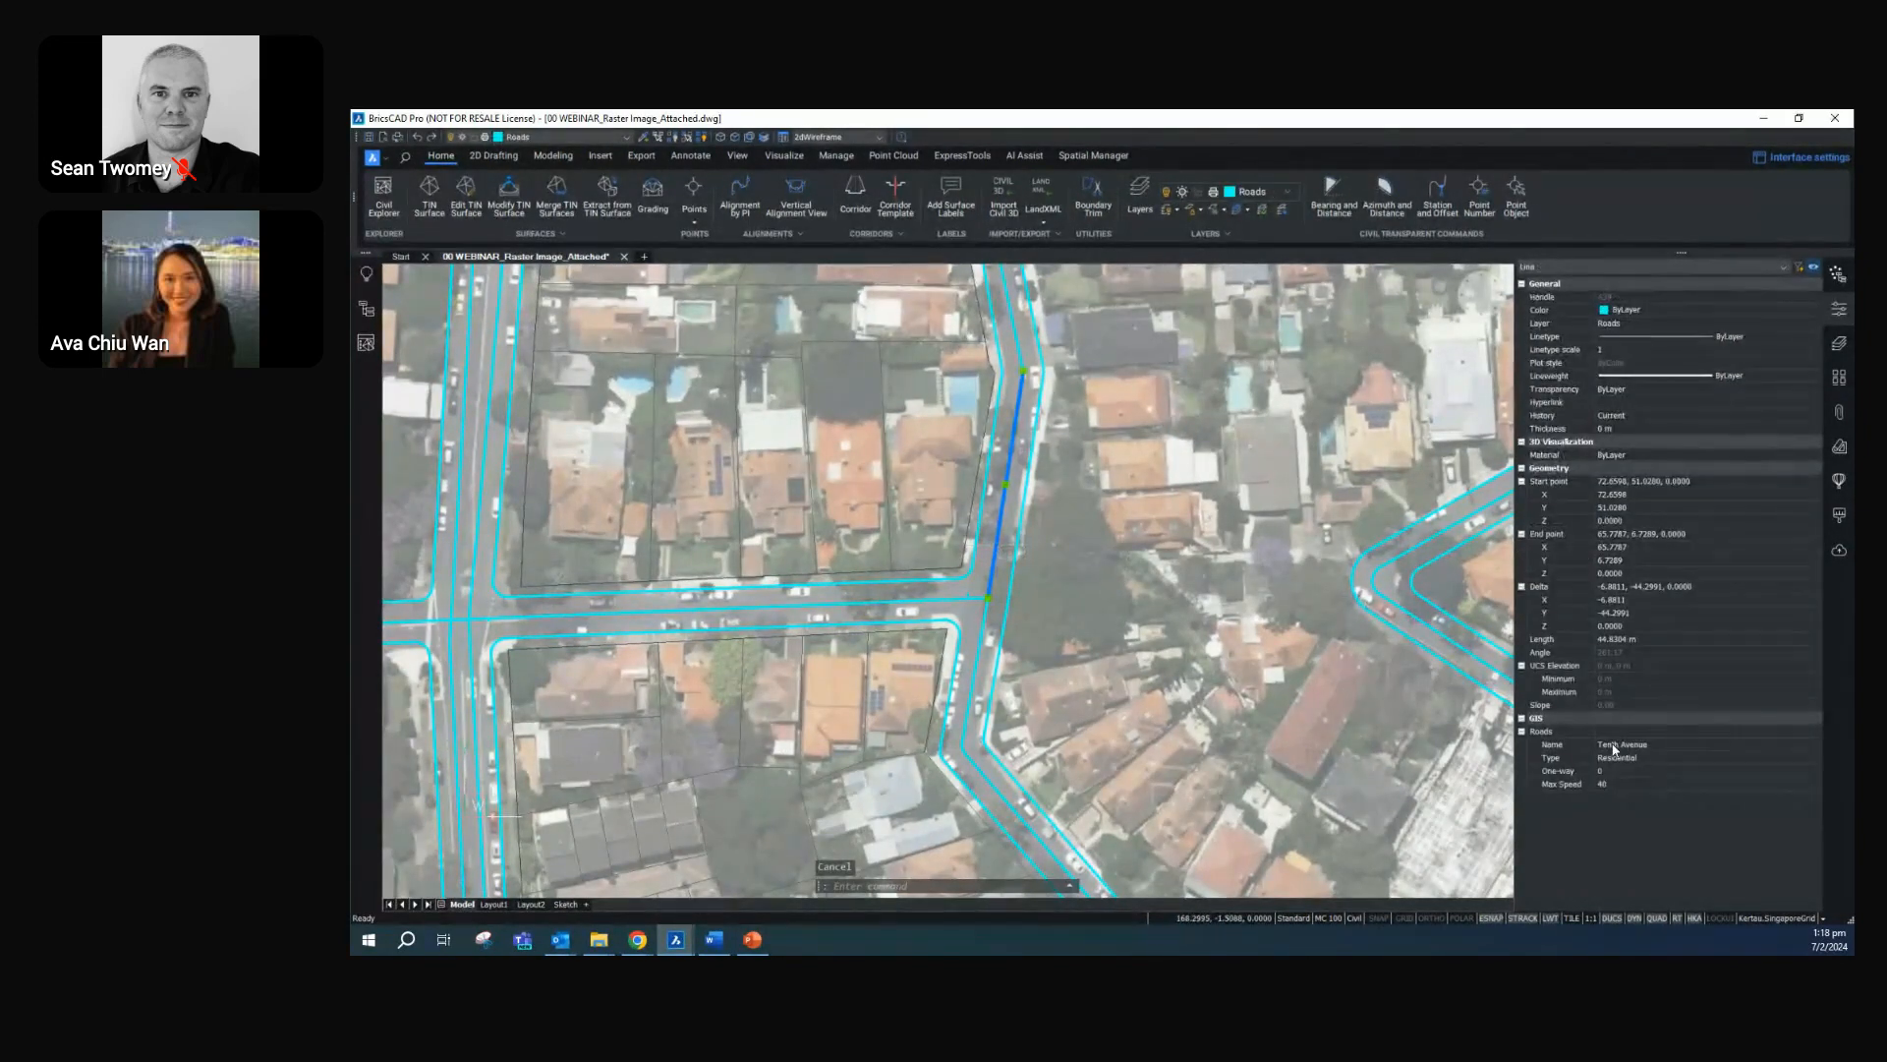
Turn entity snap off and place the horizontal text label SECOND STREET on the east-west road using the Footpath palette's Text tool
left_click(1839, 379)
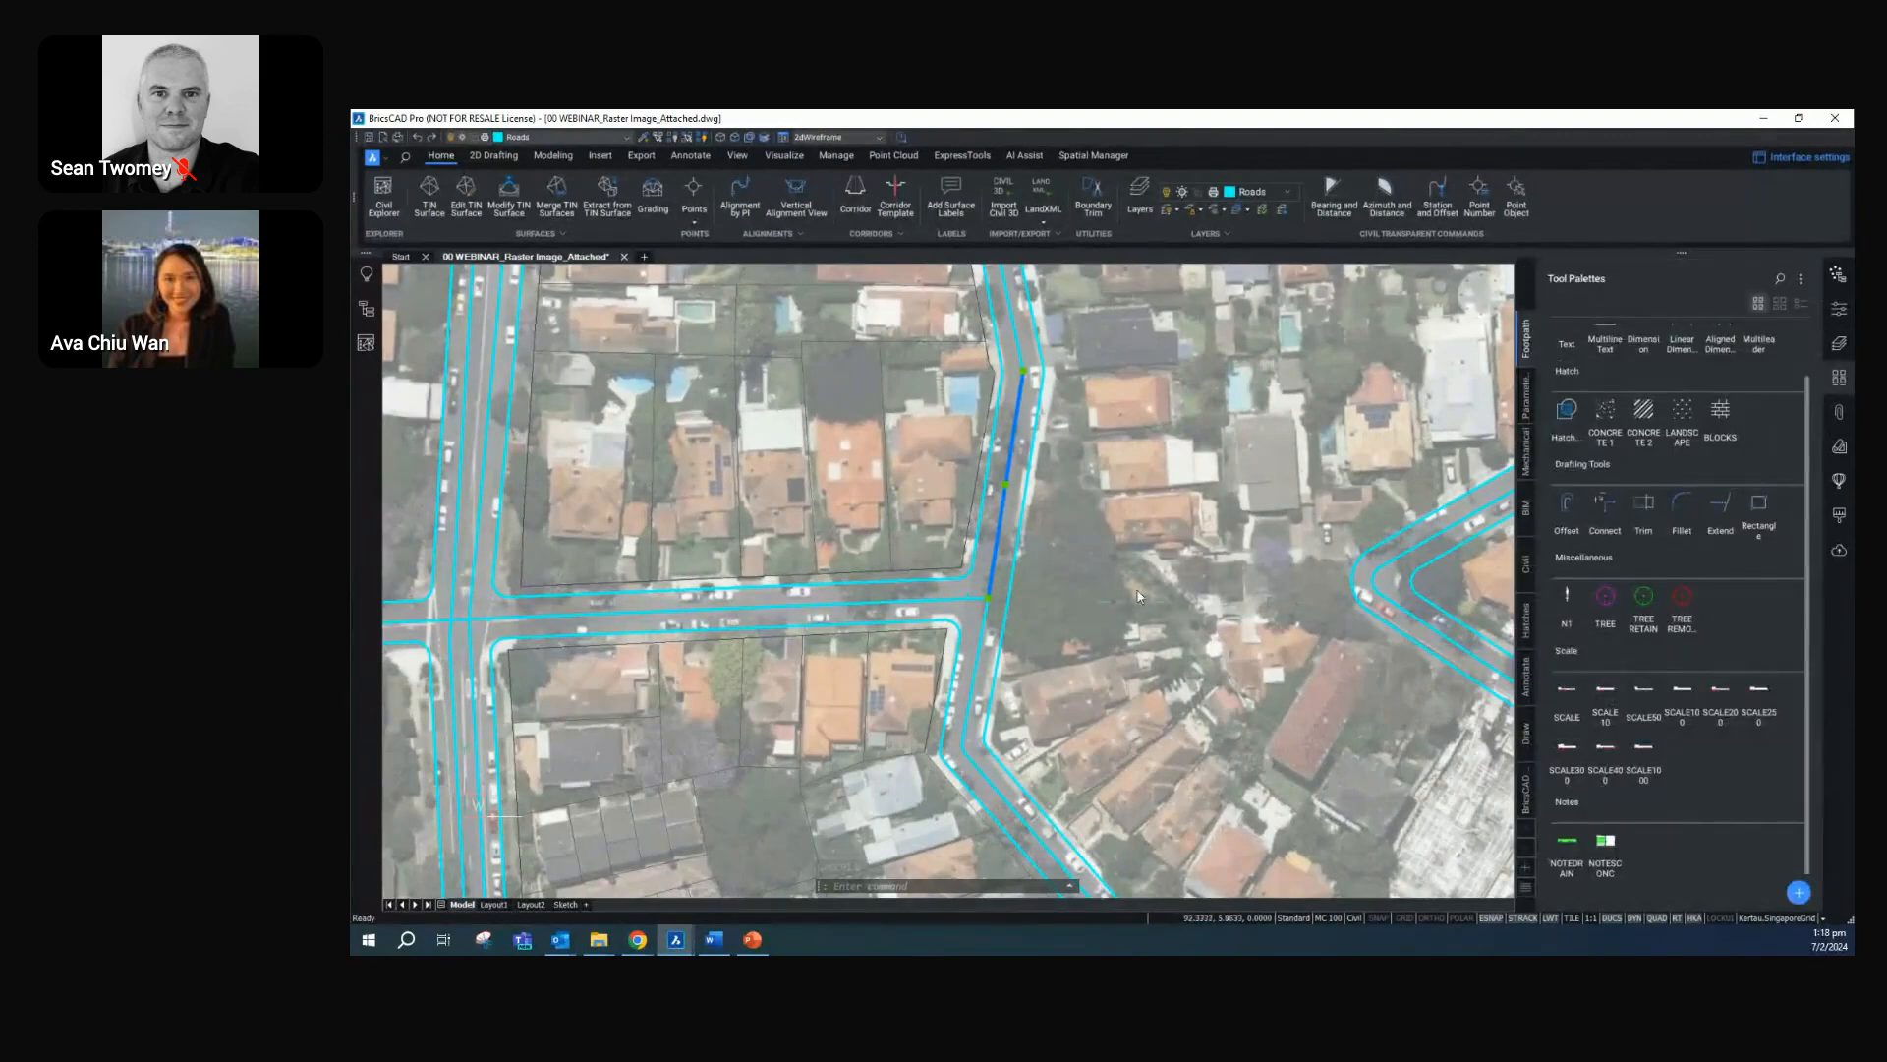
left_click(1491, 917)
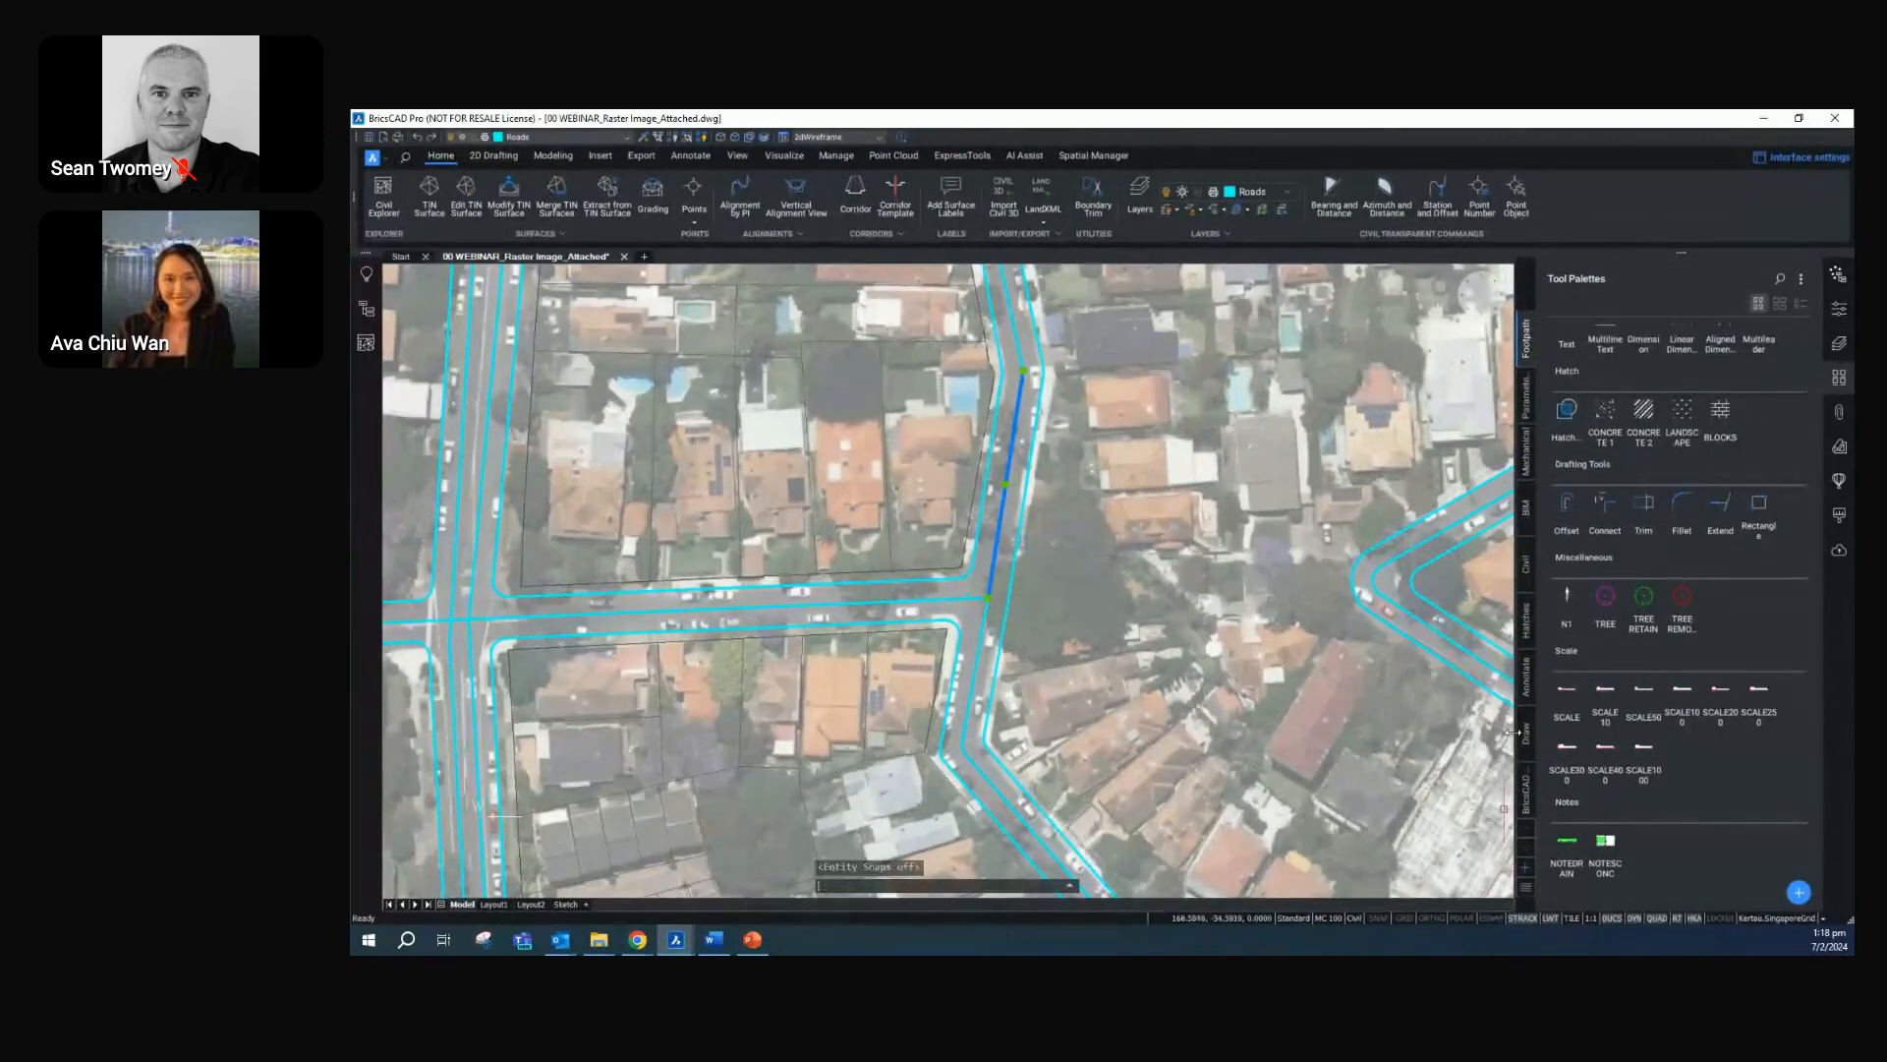
scroll(1565, 393, "up", 2)
left_click(1566, 385)
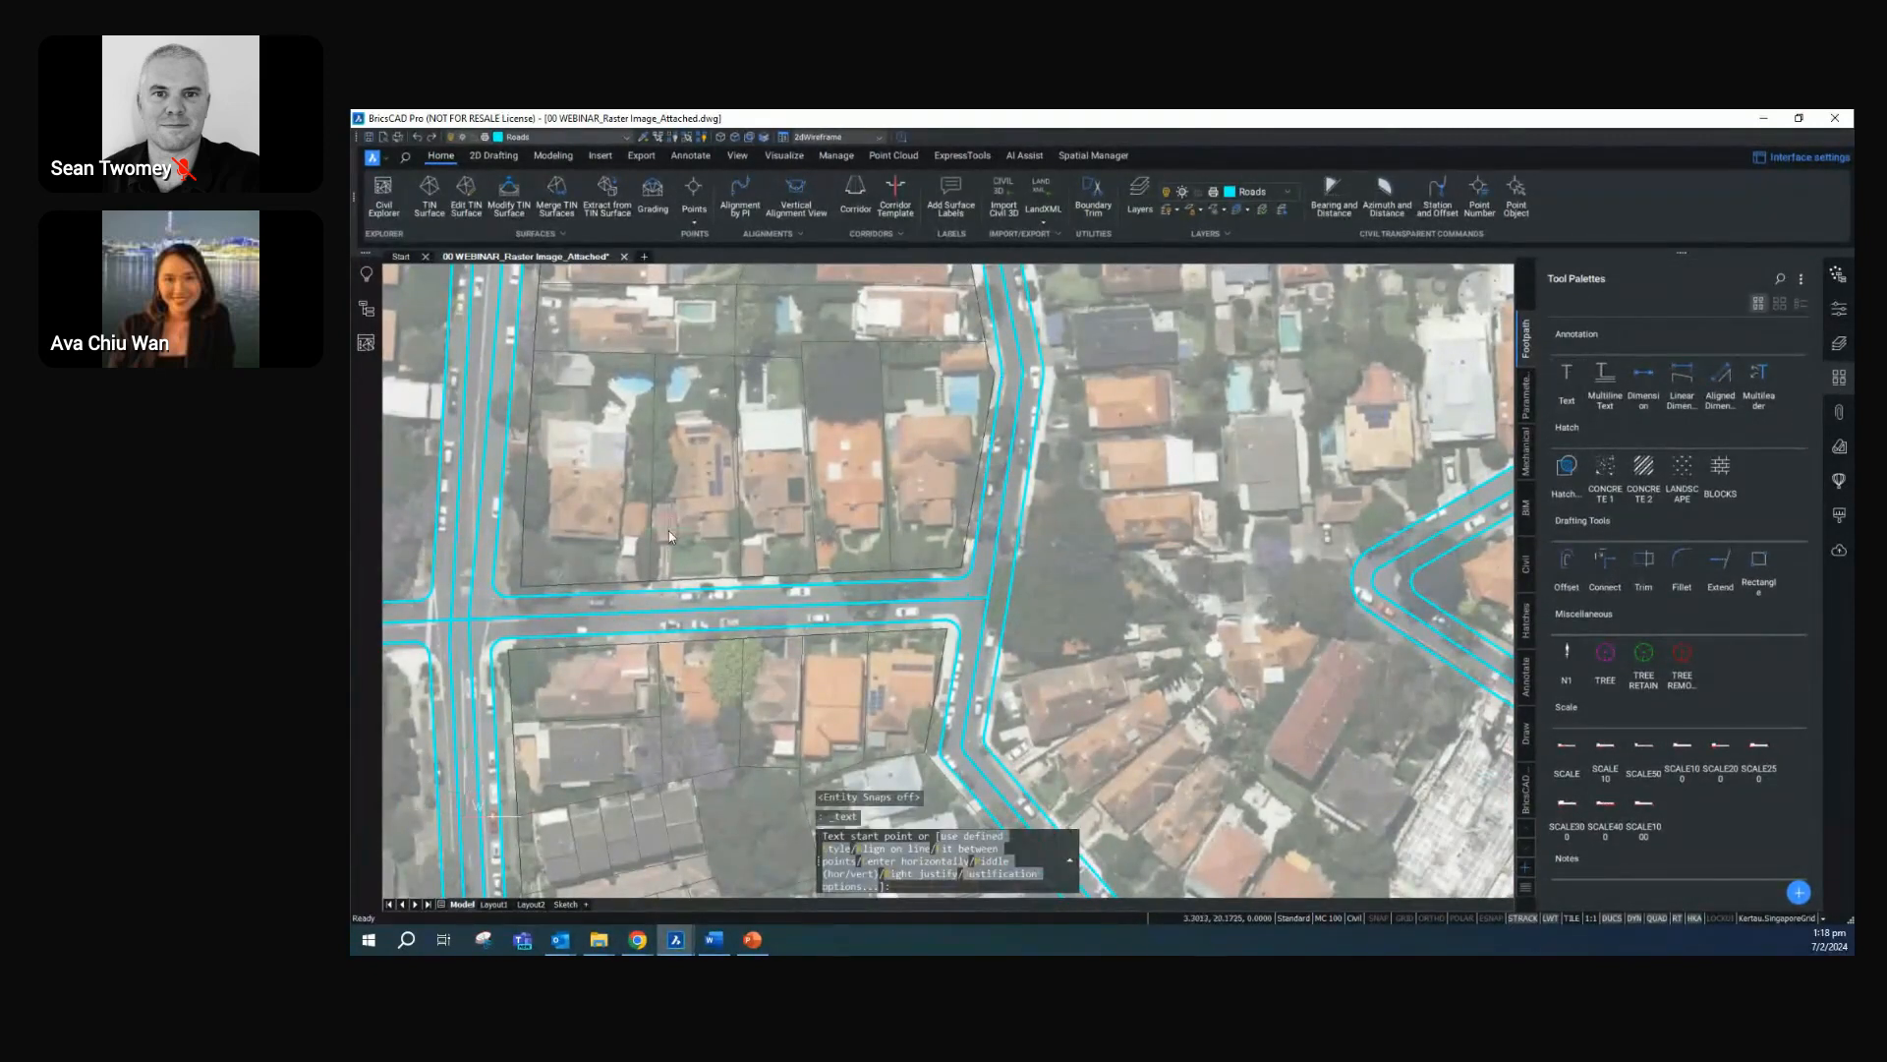
left_click(620, 618)
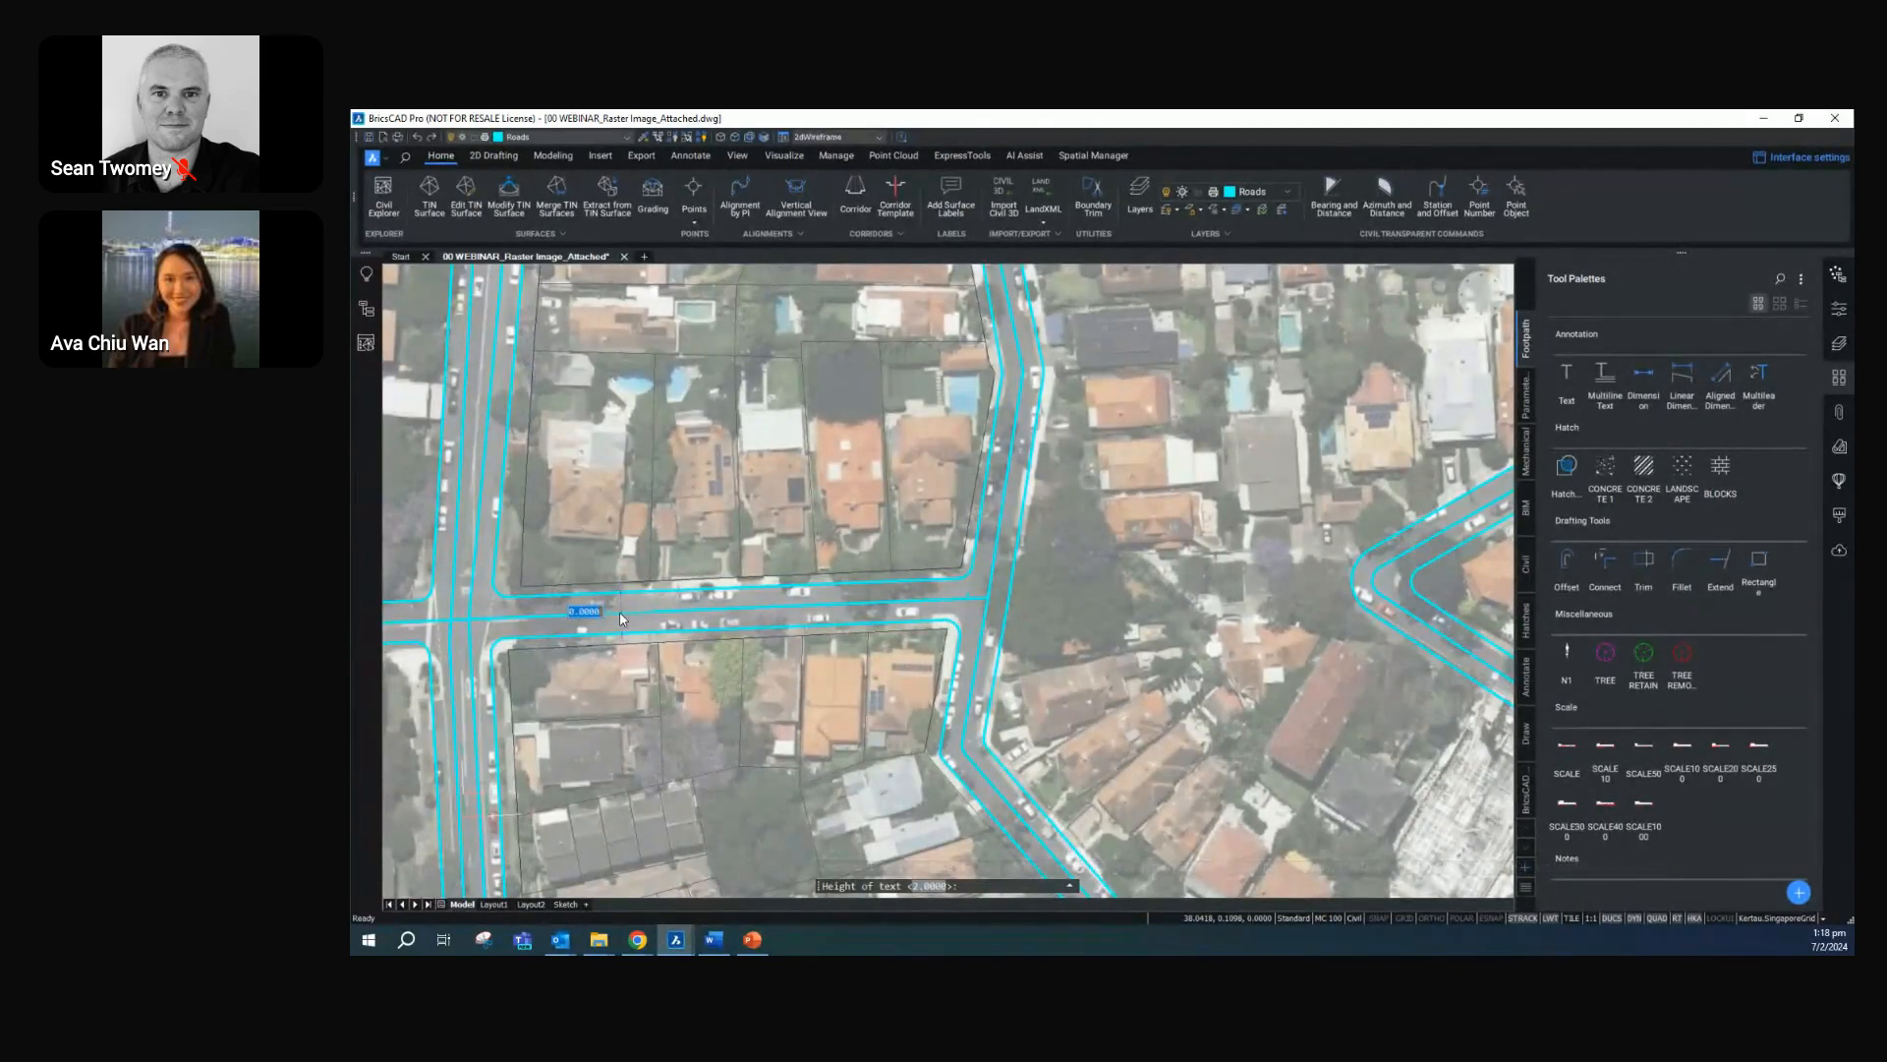
key("Return")
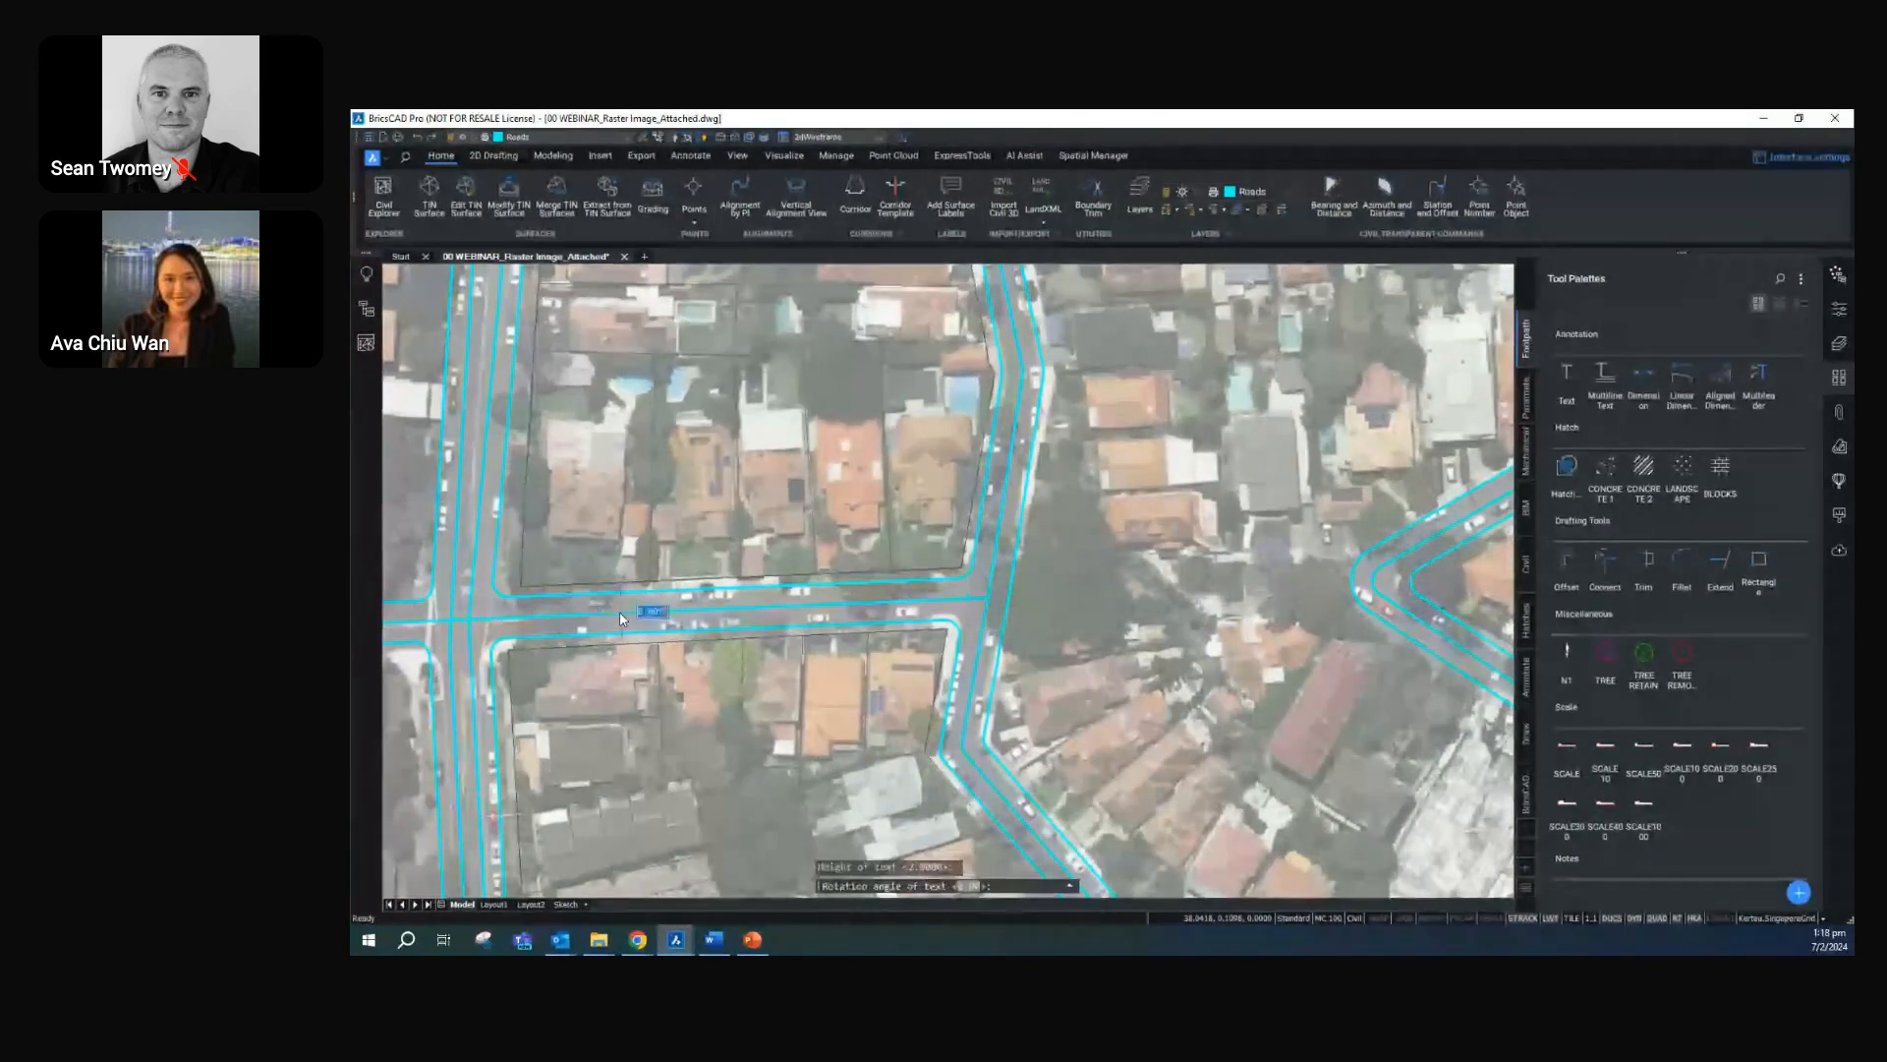
key("Return")
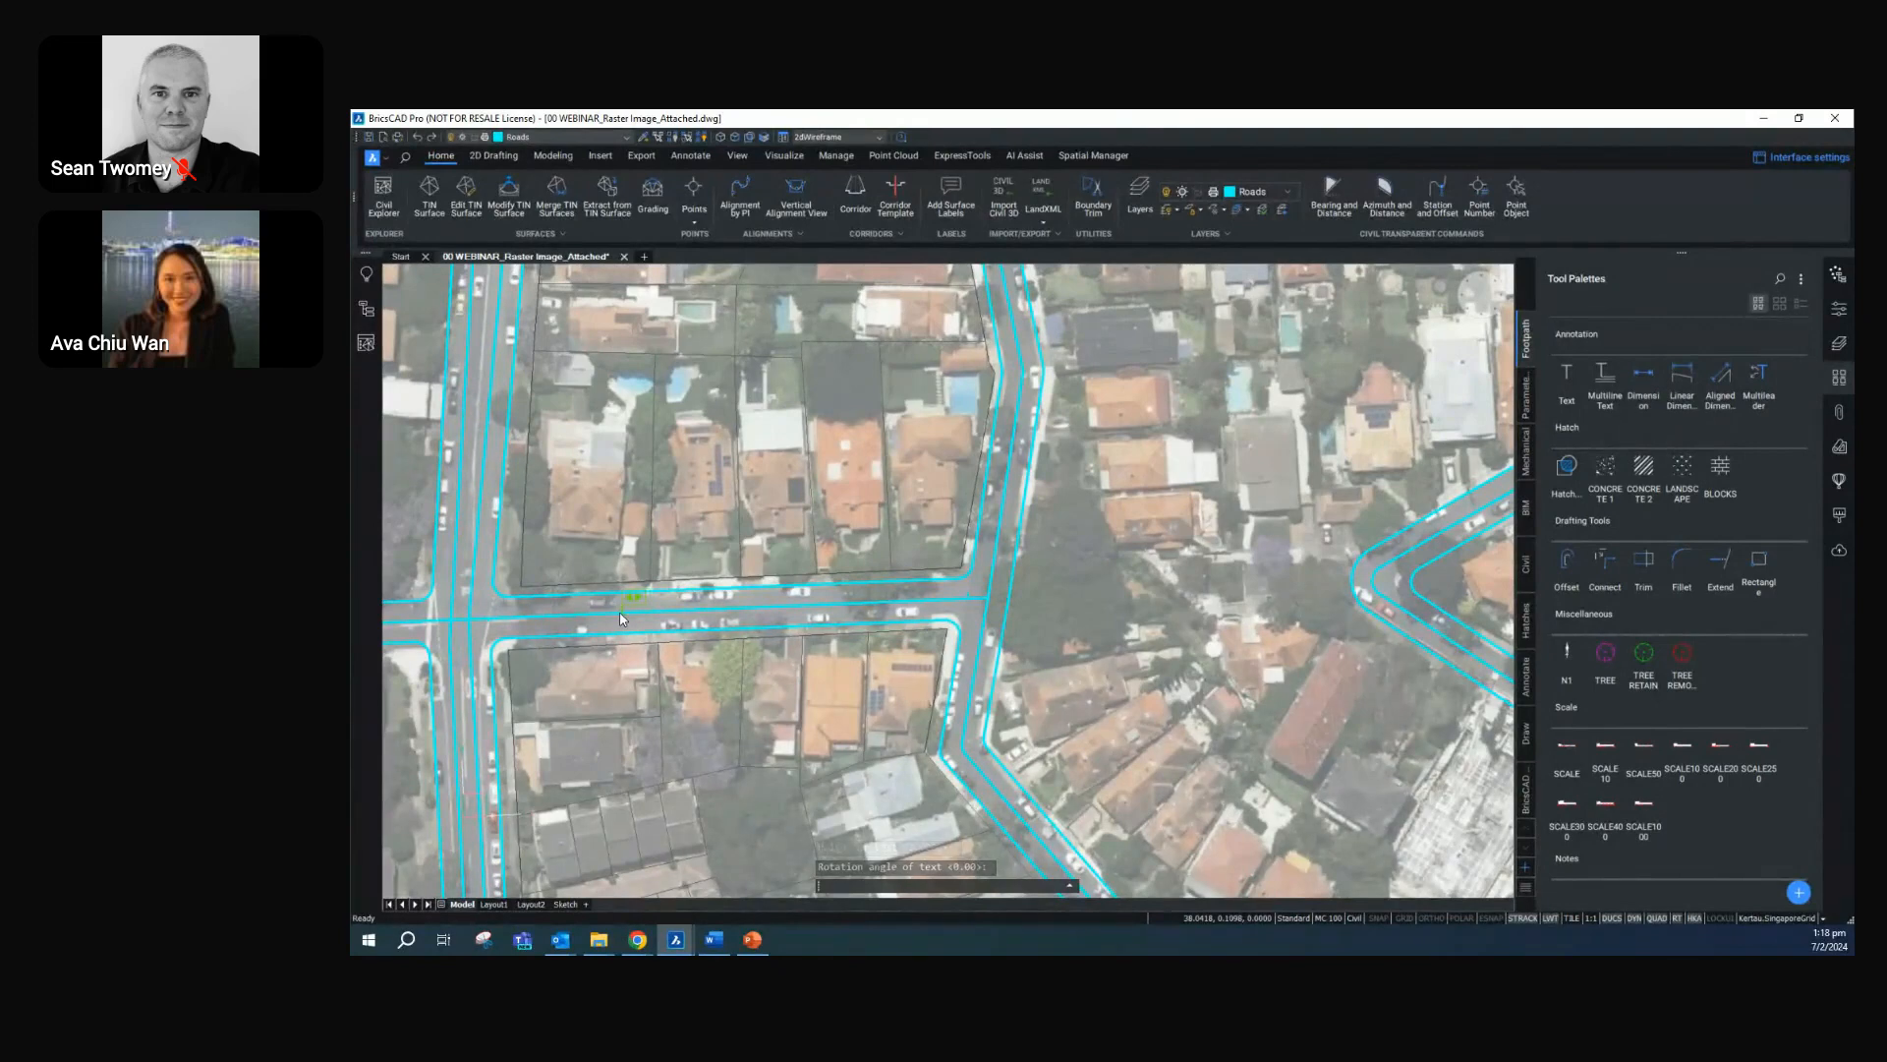
type("sean")
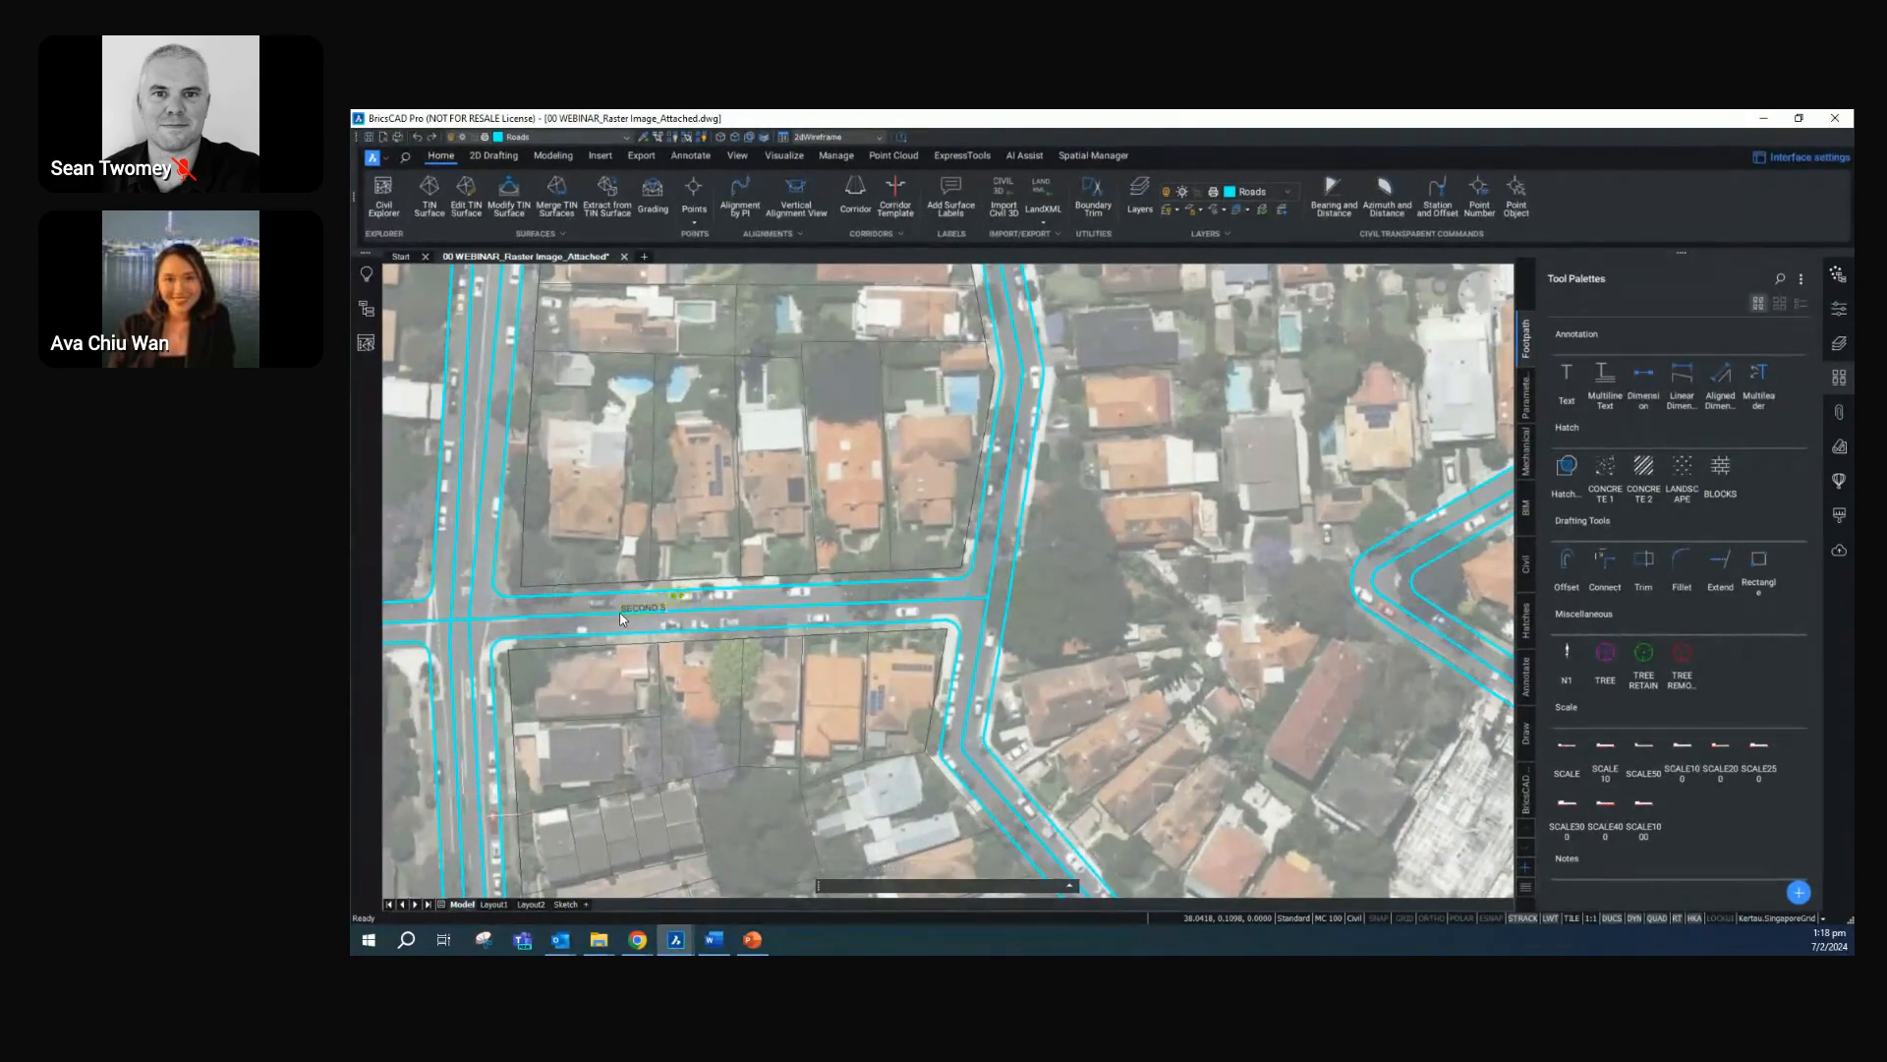
type("TREET")
key("Escape")
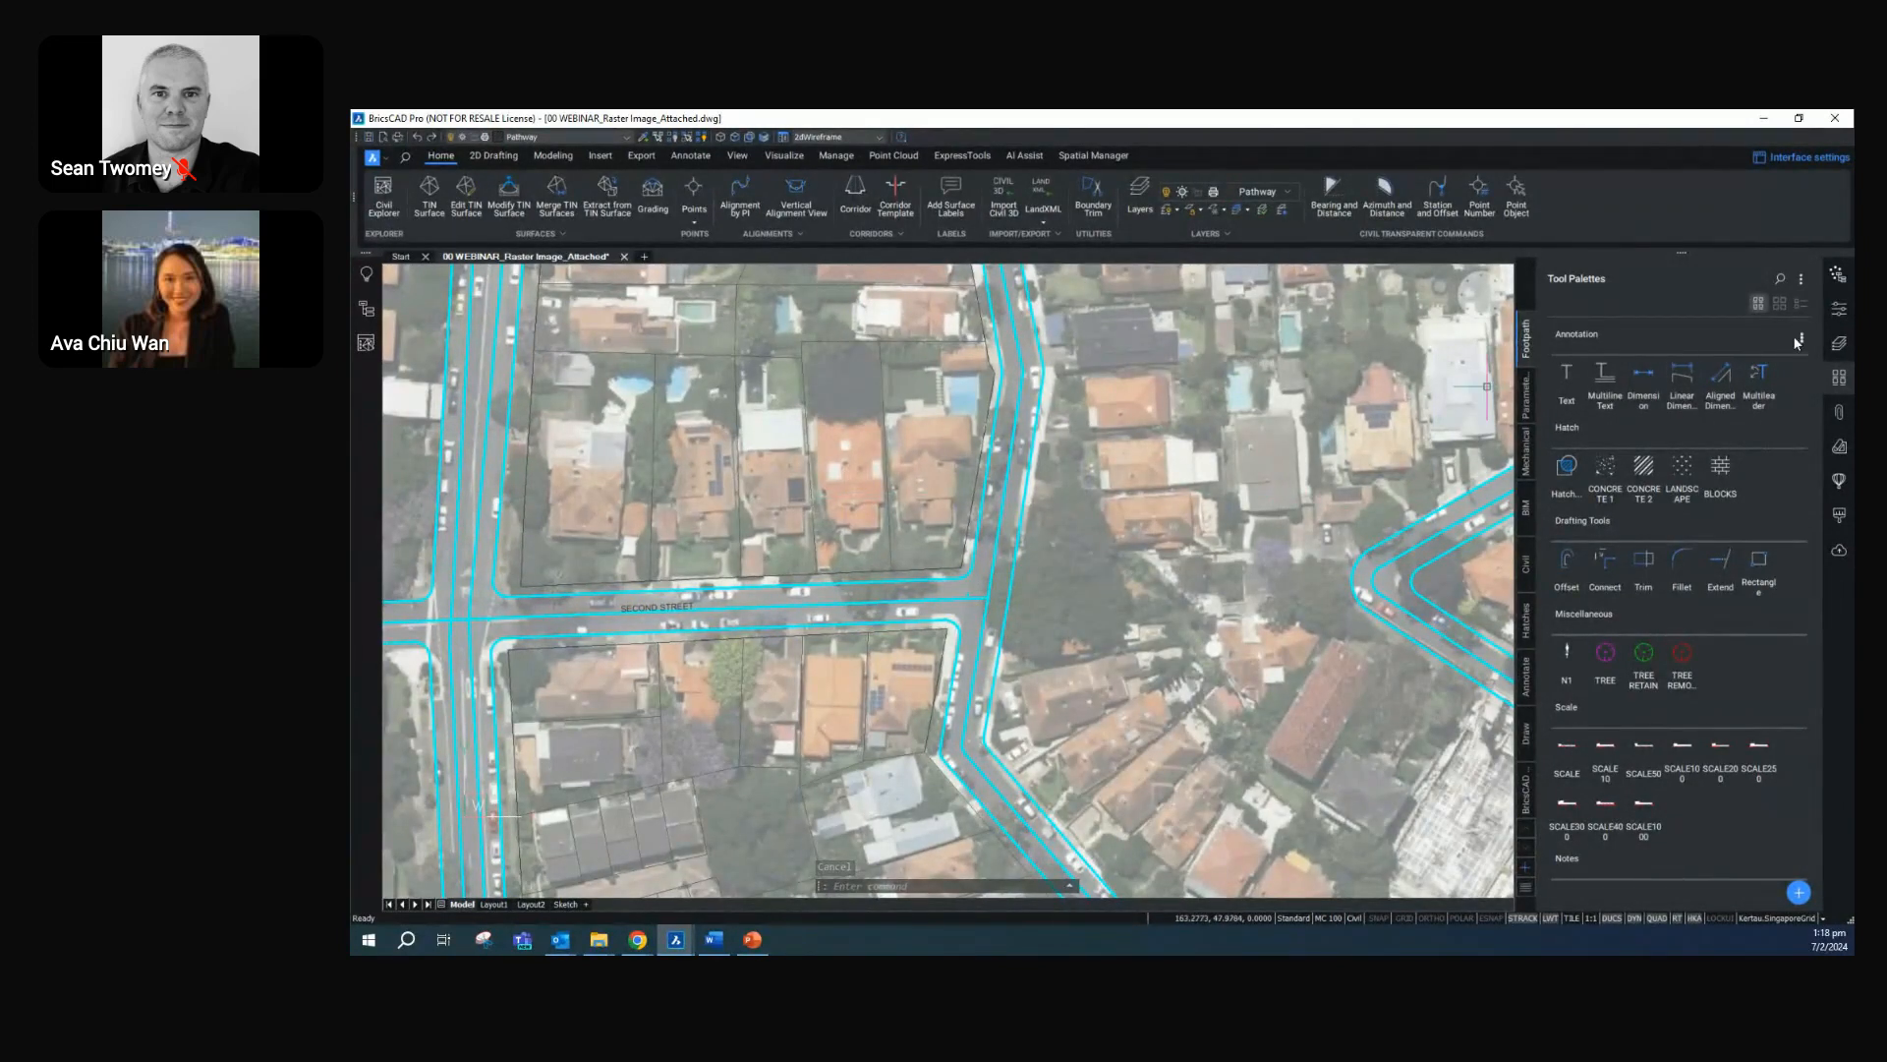
Place the text label TENTH AVENUE on the north-south road above the junction, rotated to follow its centreline
left_click(1569, 374)
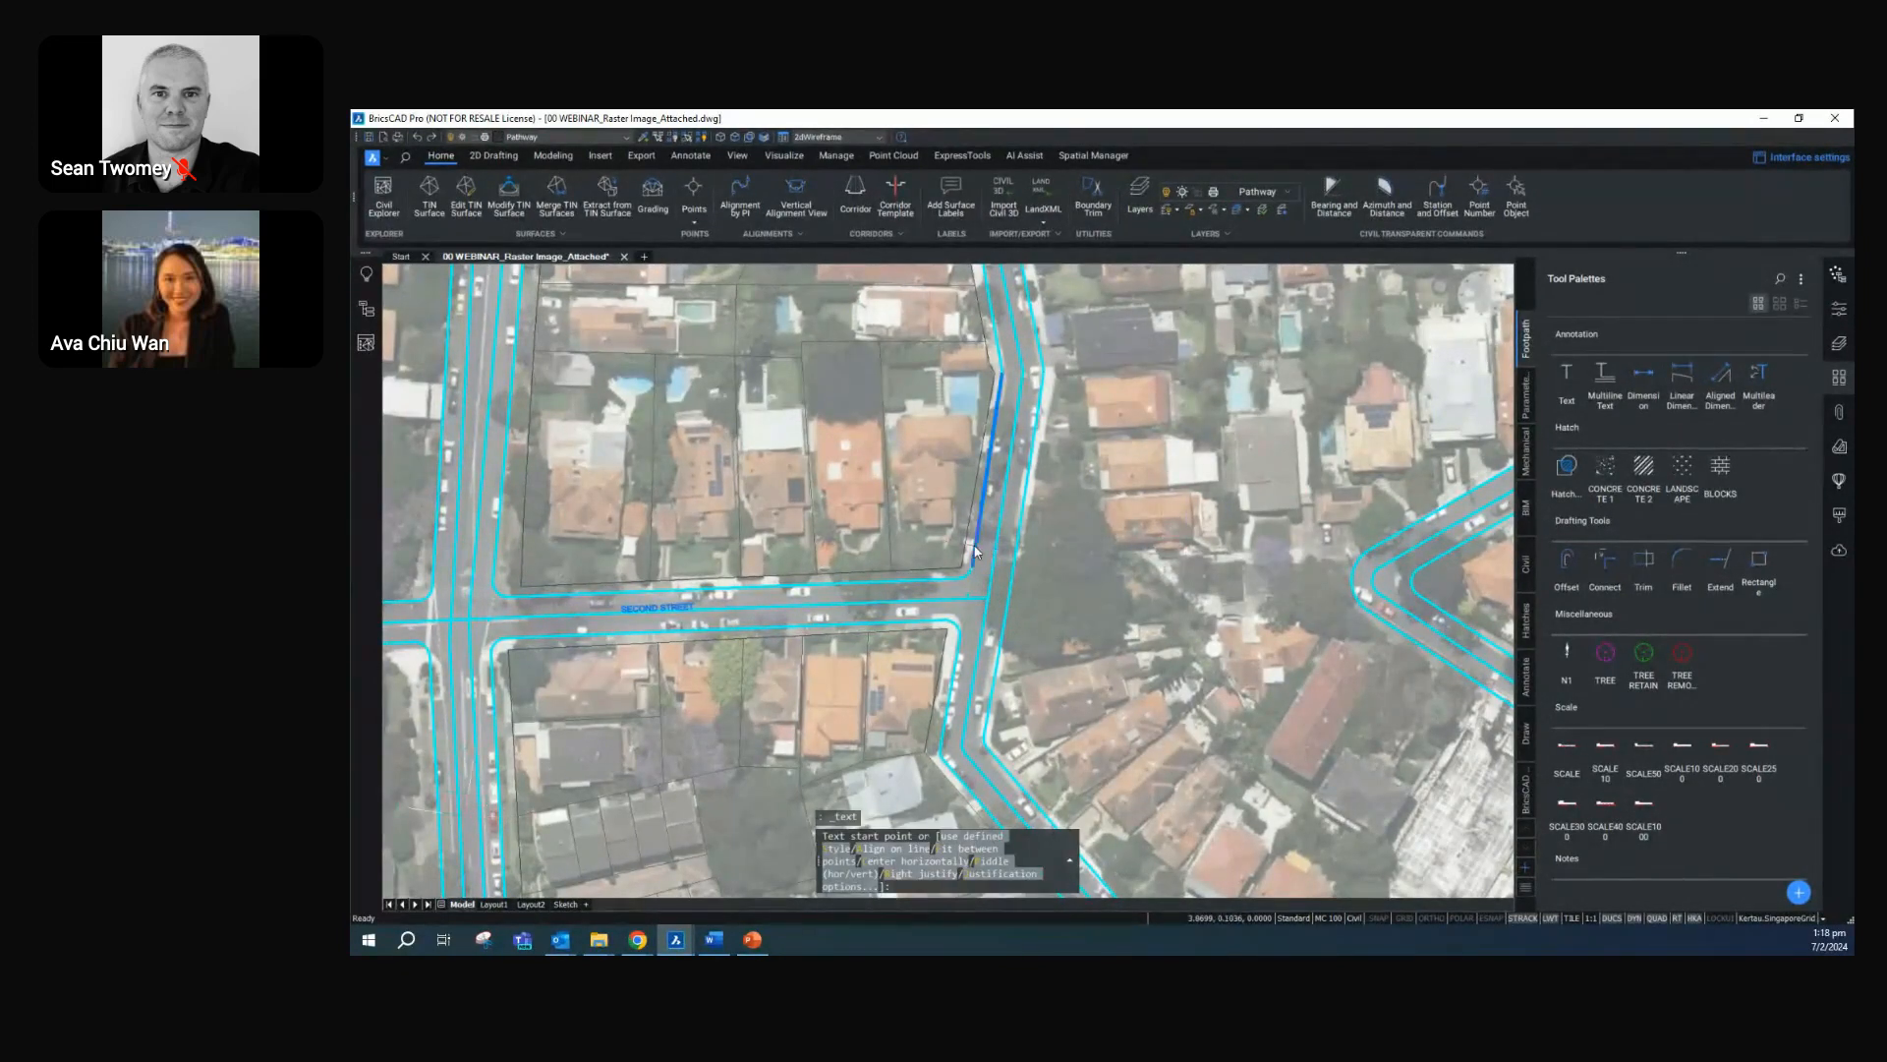
scroll(1006, 571, "up", 4)
left_click(1027, 586)
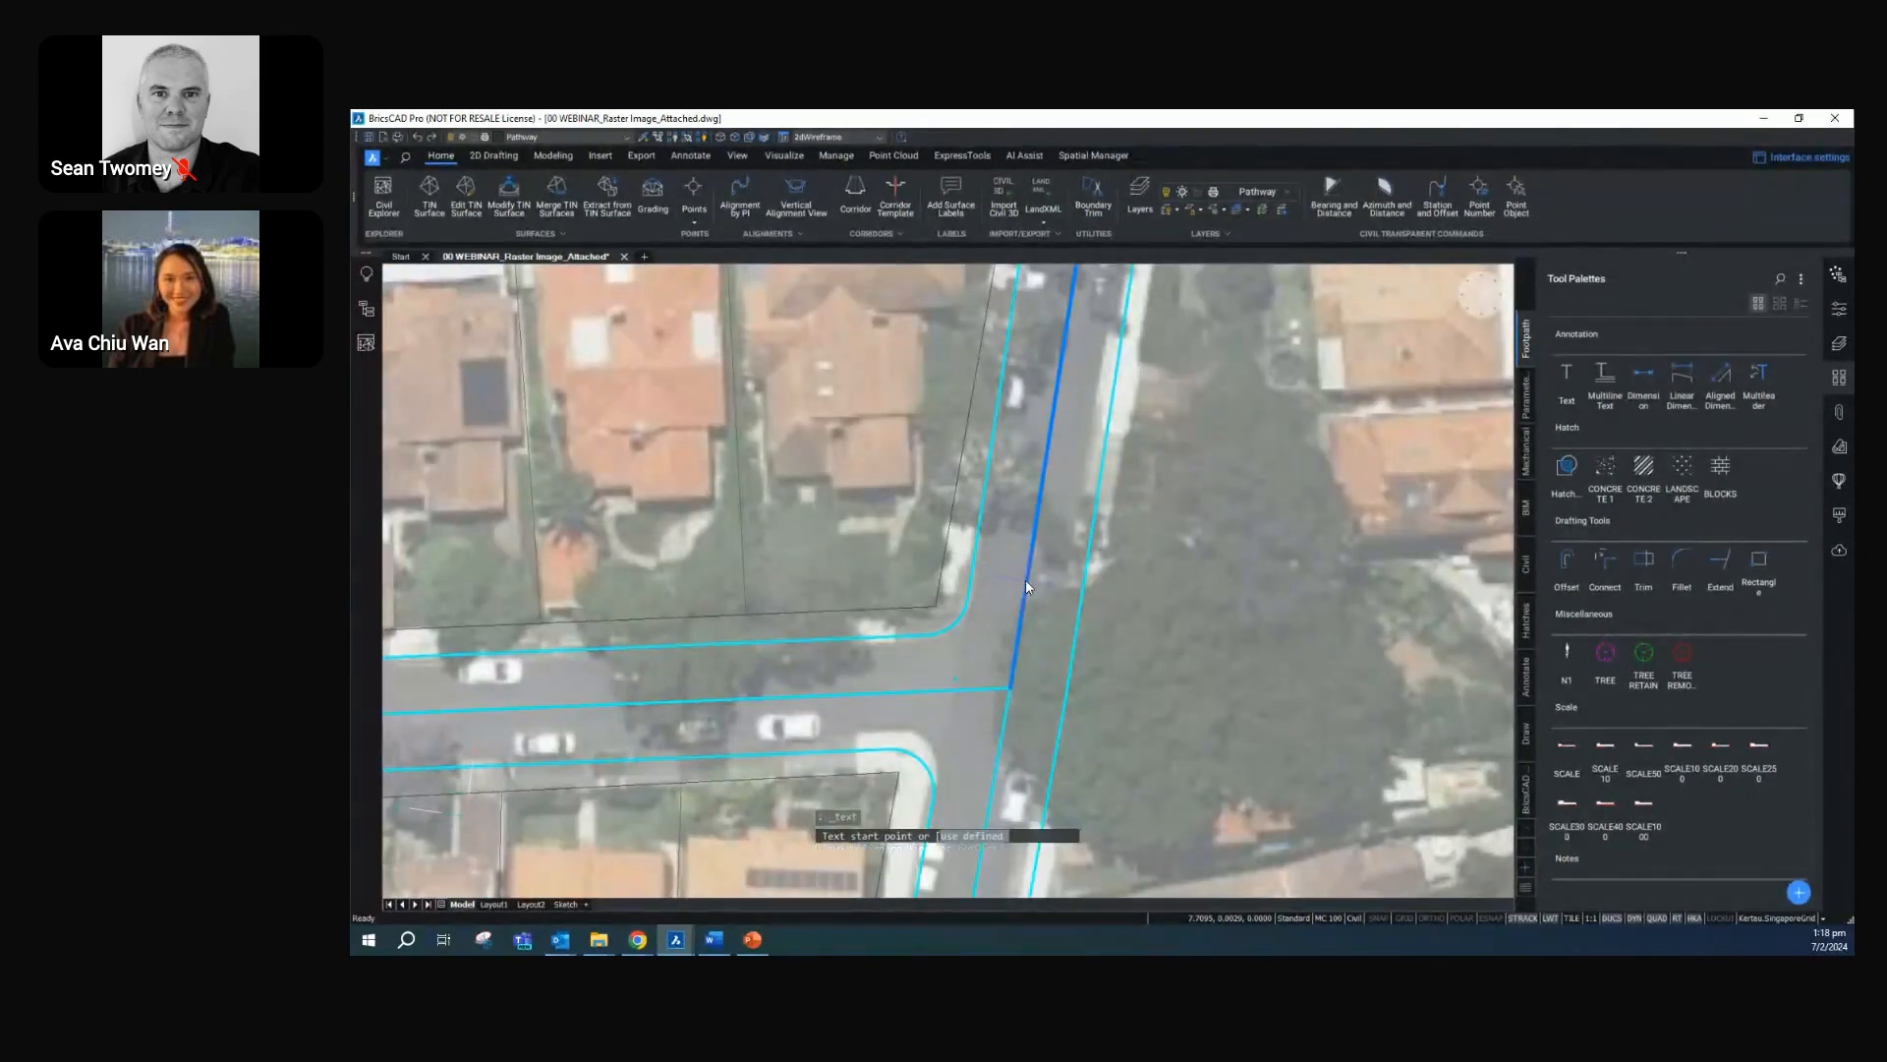
key("Return")
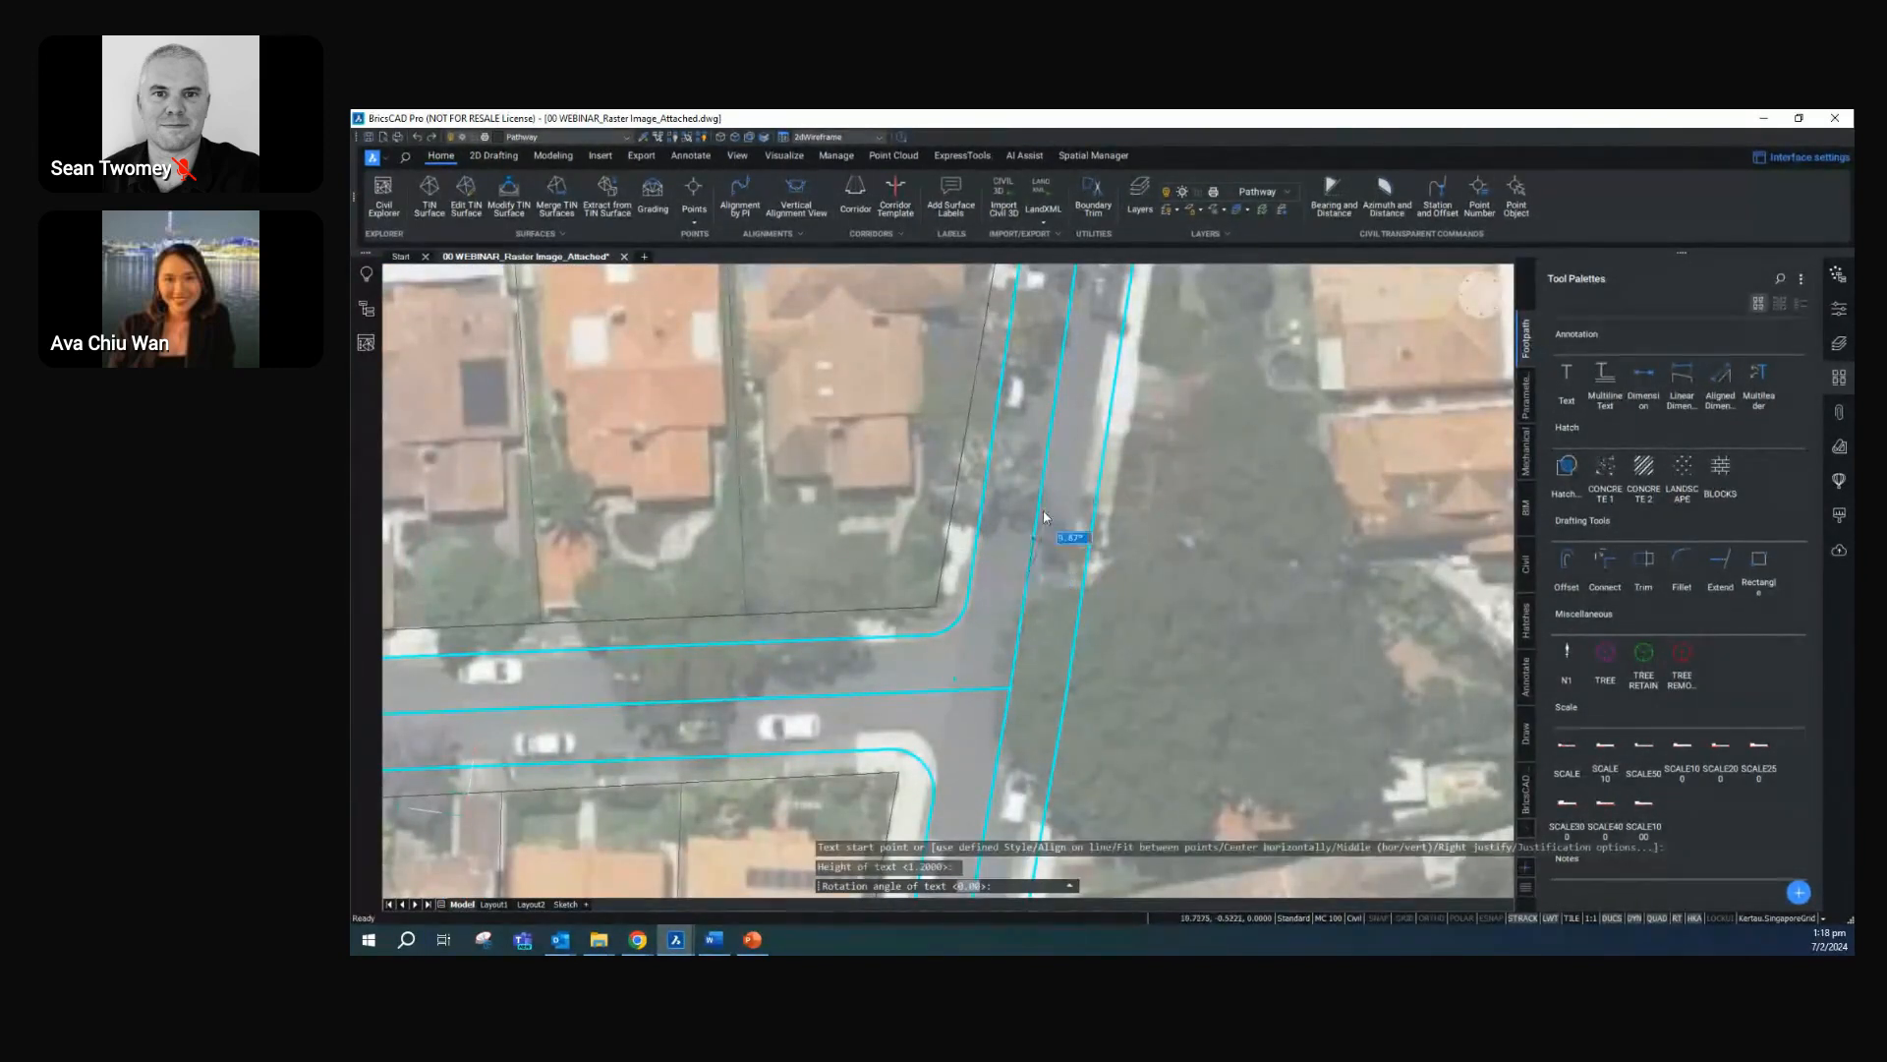
left_click(1064, 346)
type("TEN")
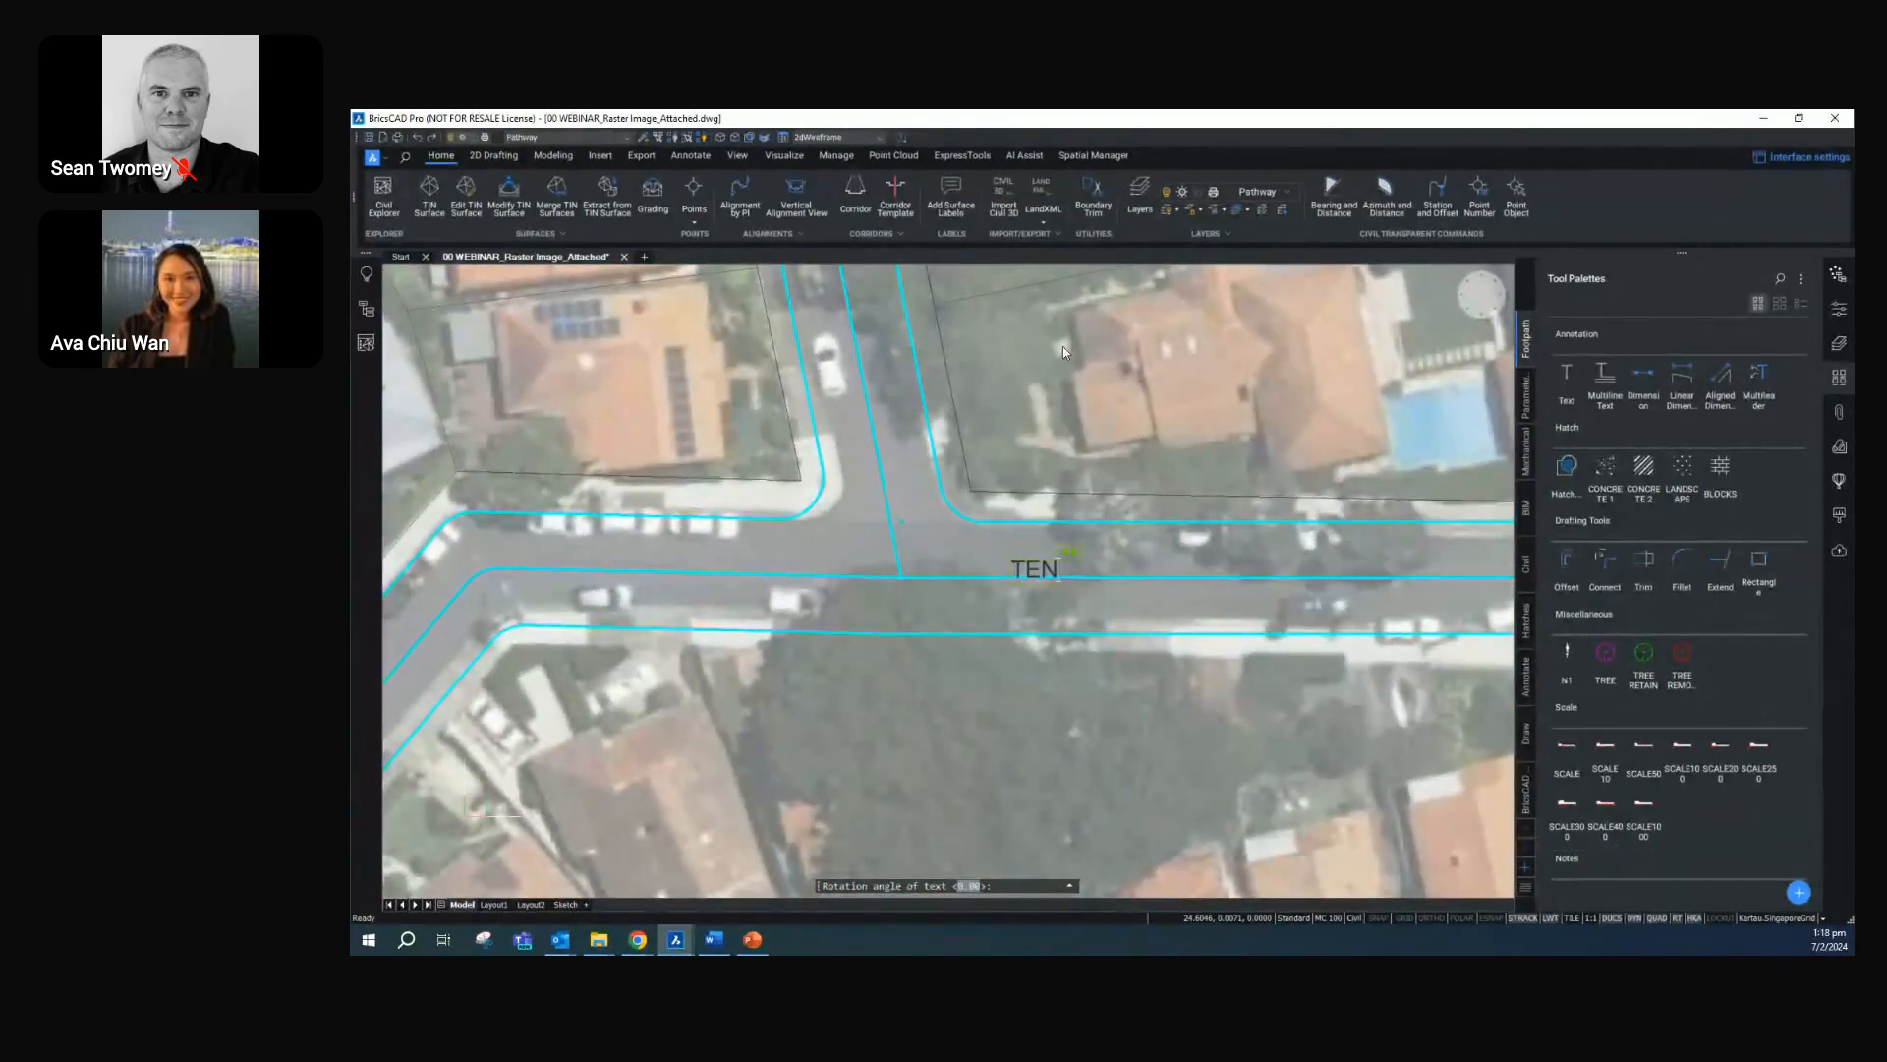
type("TH AVENUE")
key("Escape")
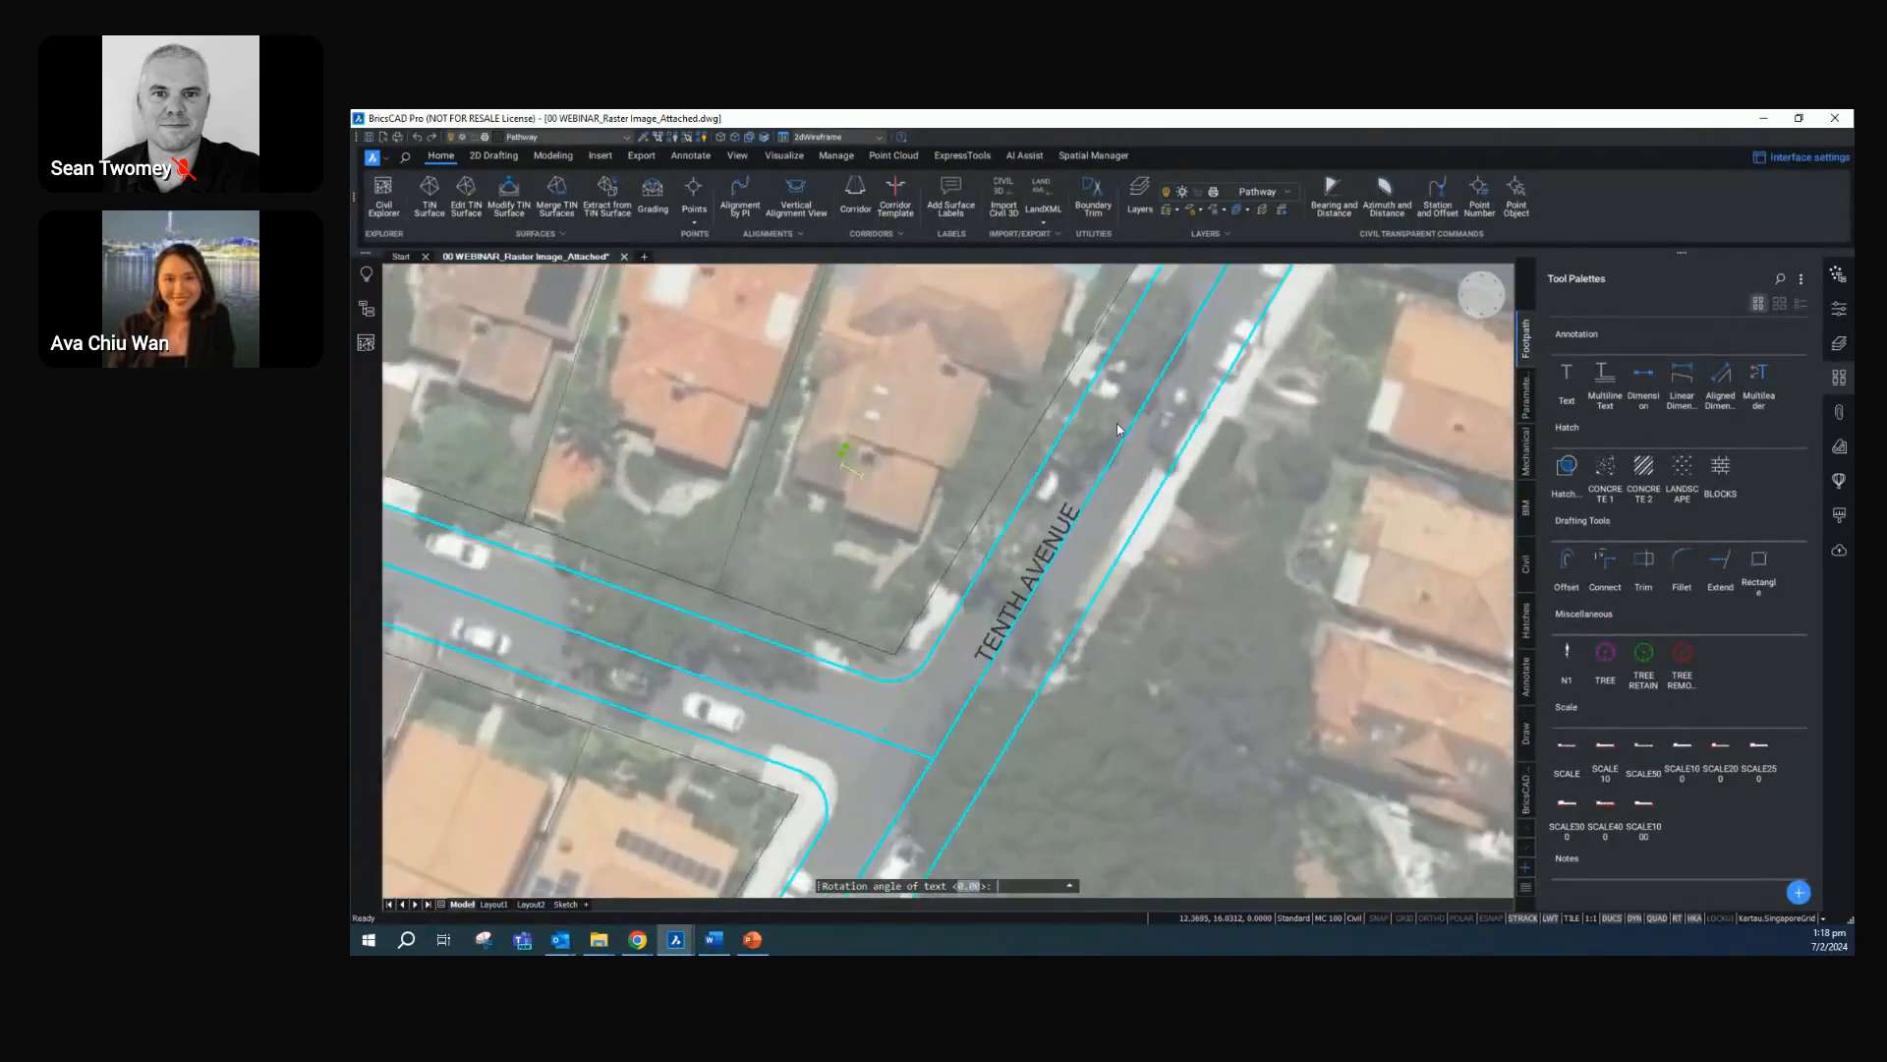
key("Escape")
scroll(593, 397, "down", 3)
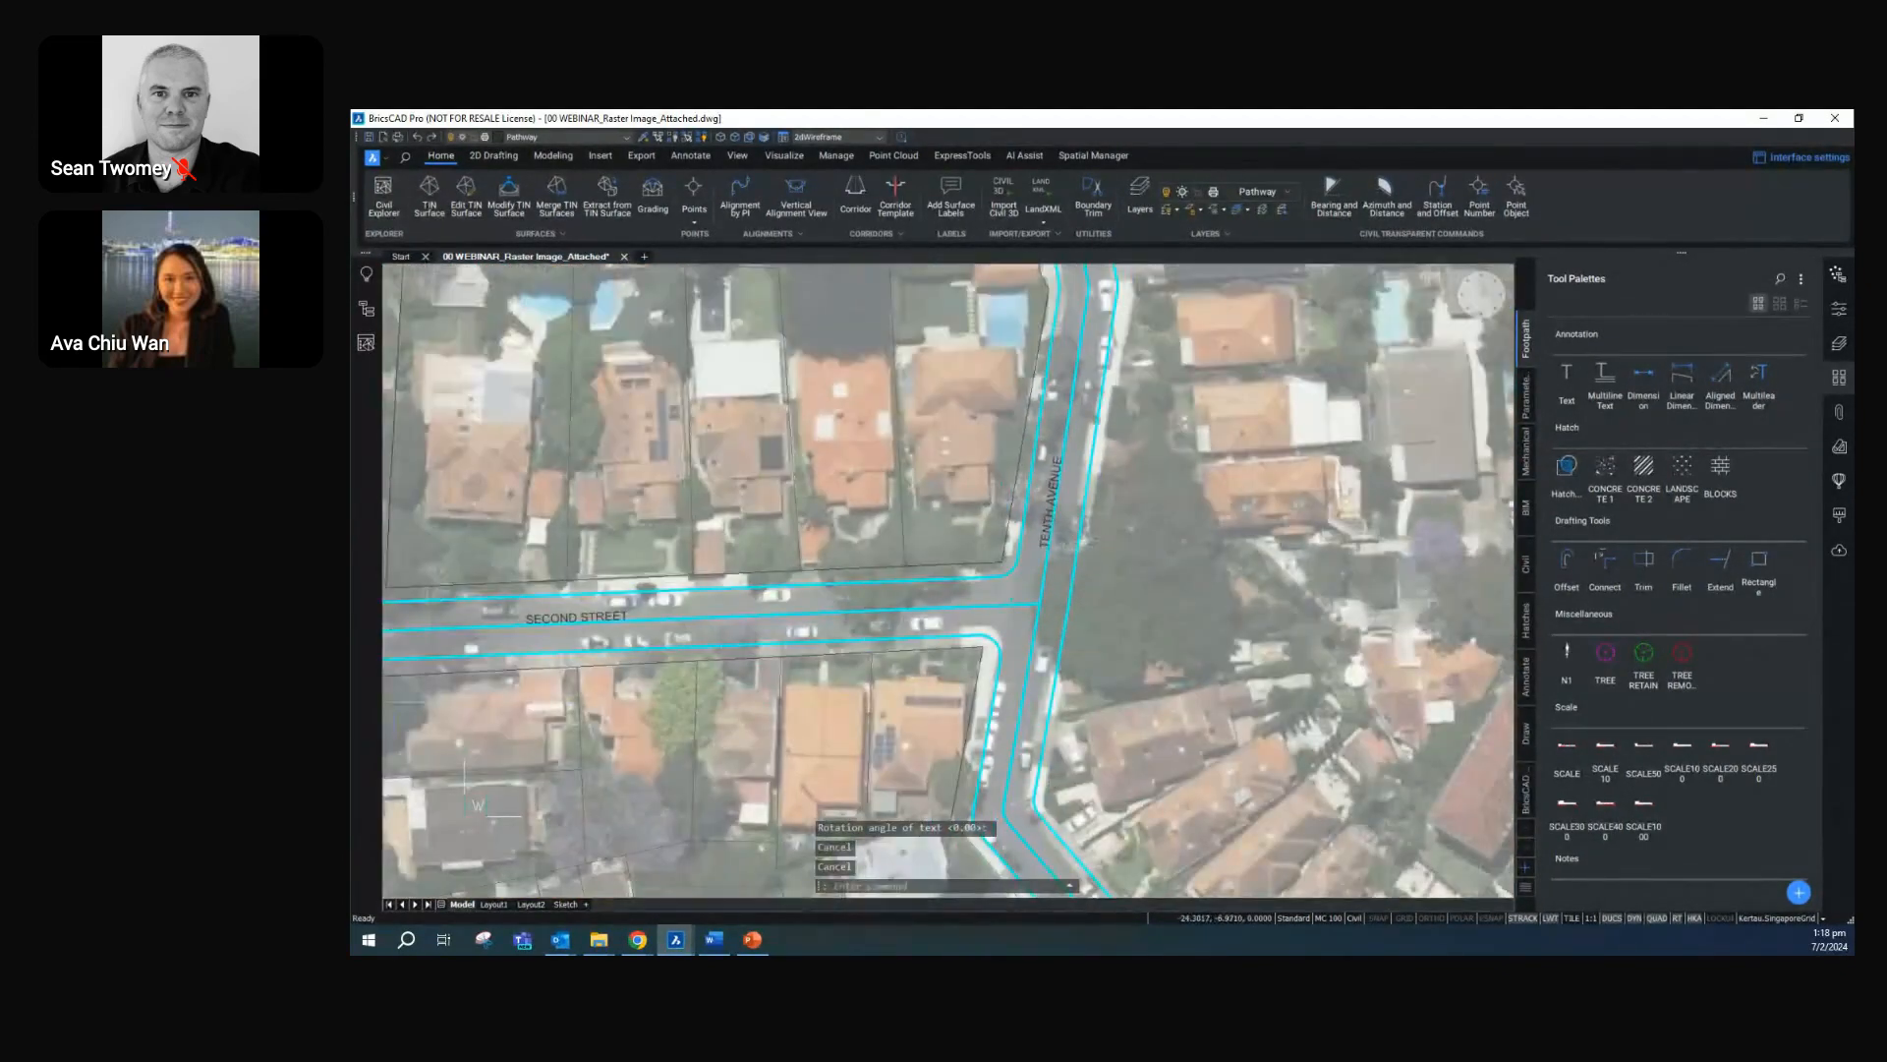
Hide the GIS Roads layer in the Civil Explorer and close the explorer
left_click(366, 342)
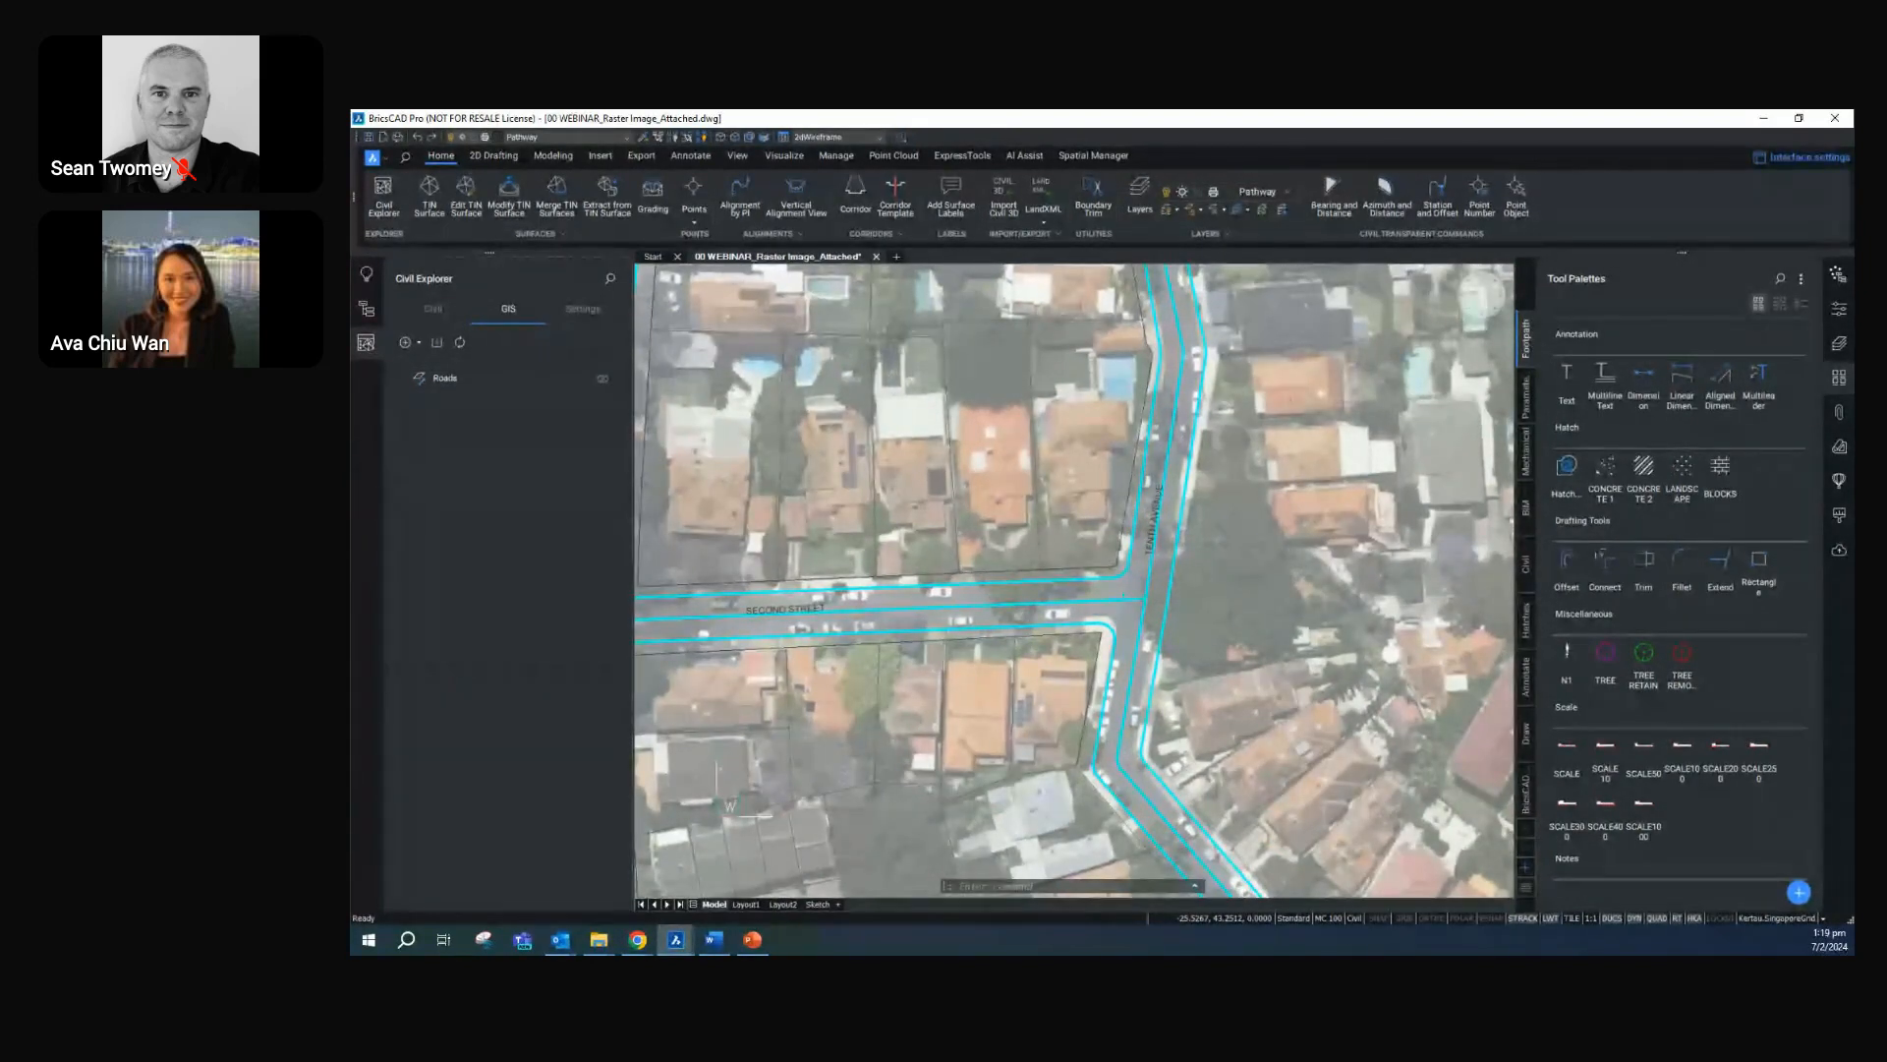
left_click(602, 379)
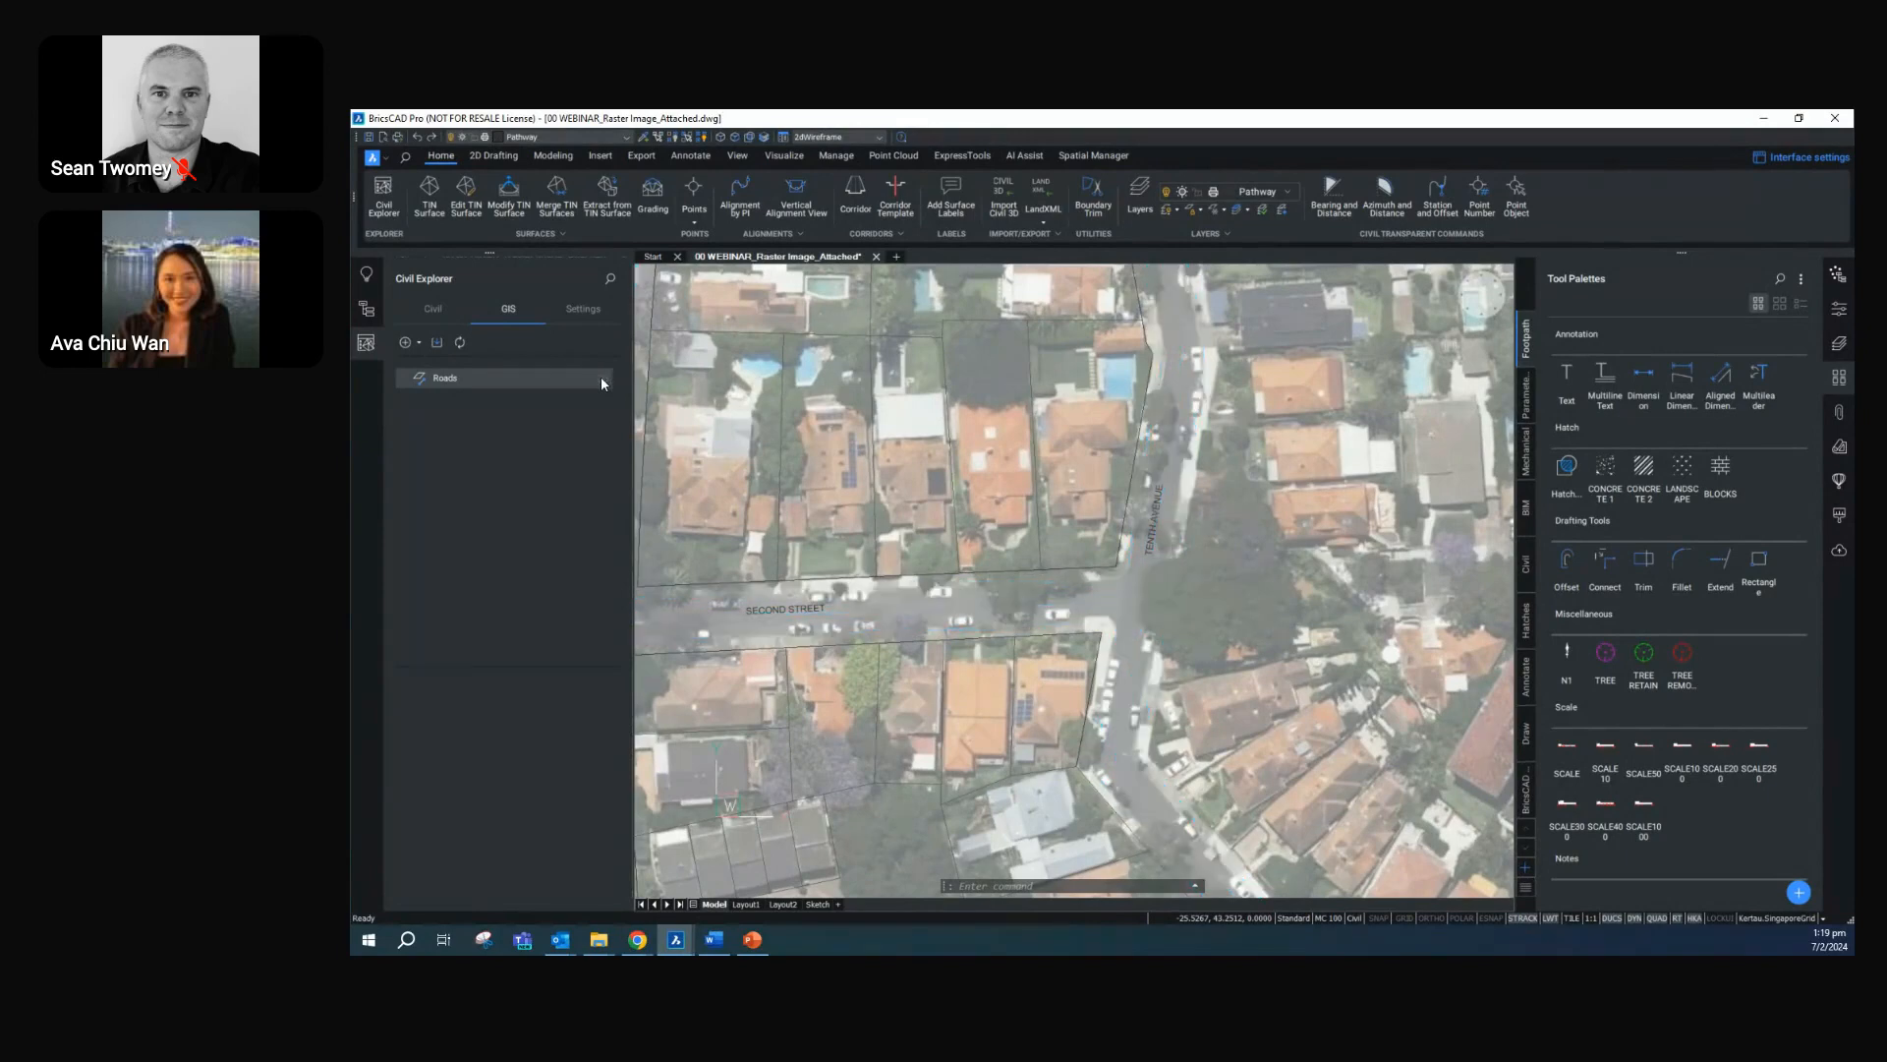
left_click(369, 346)
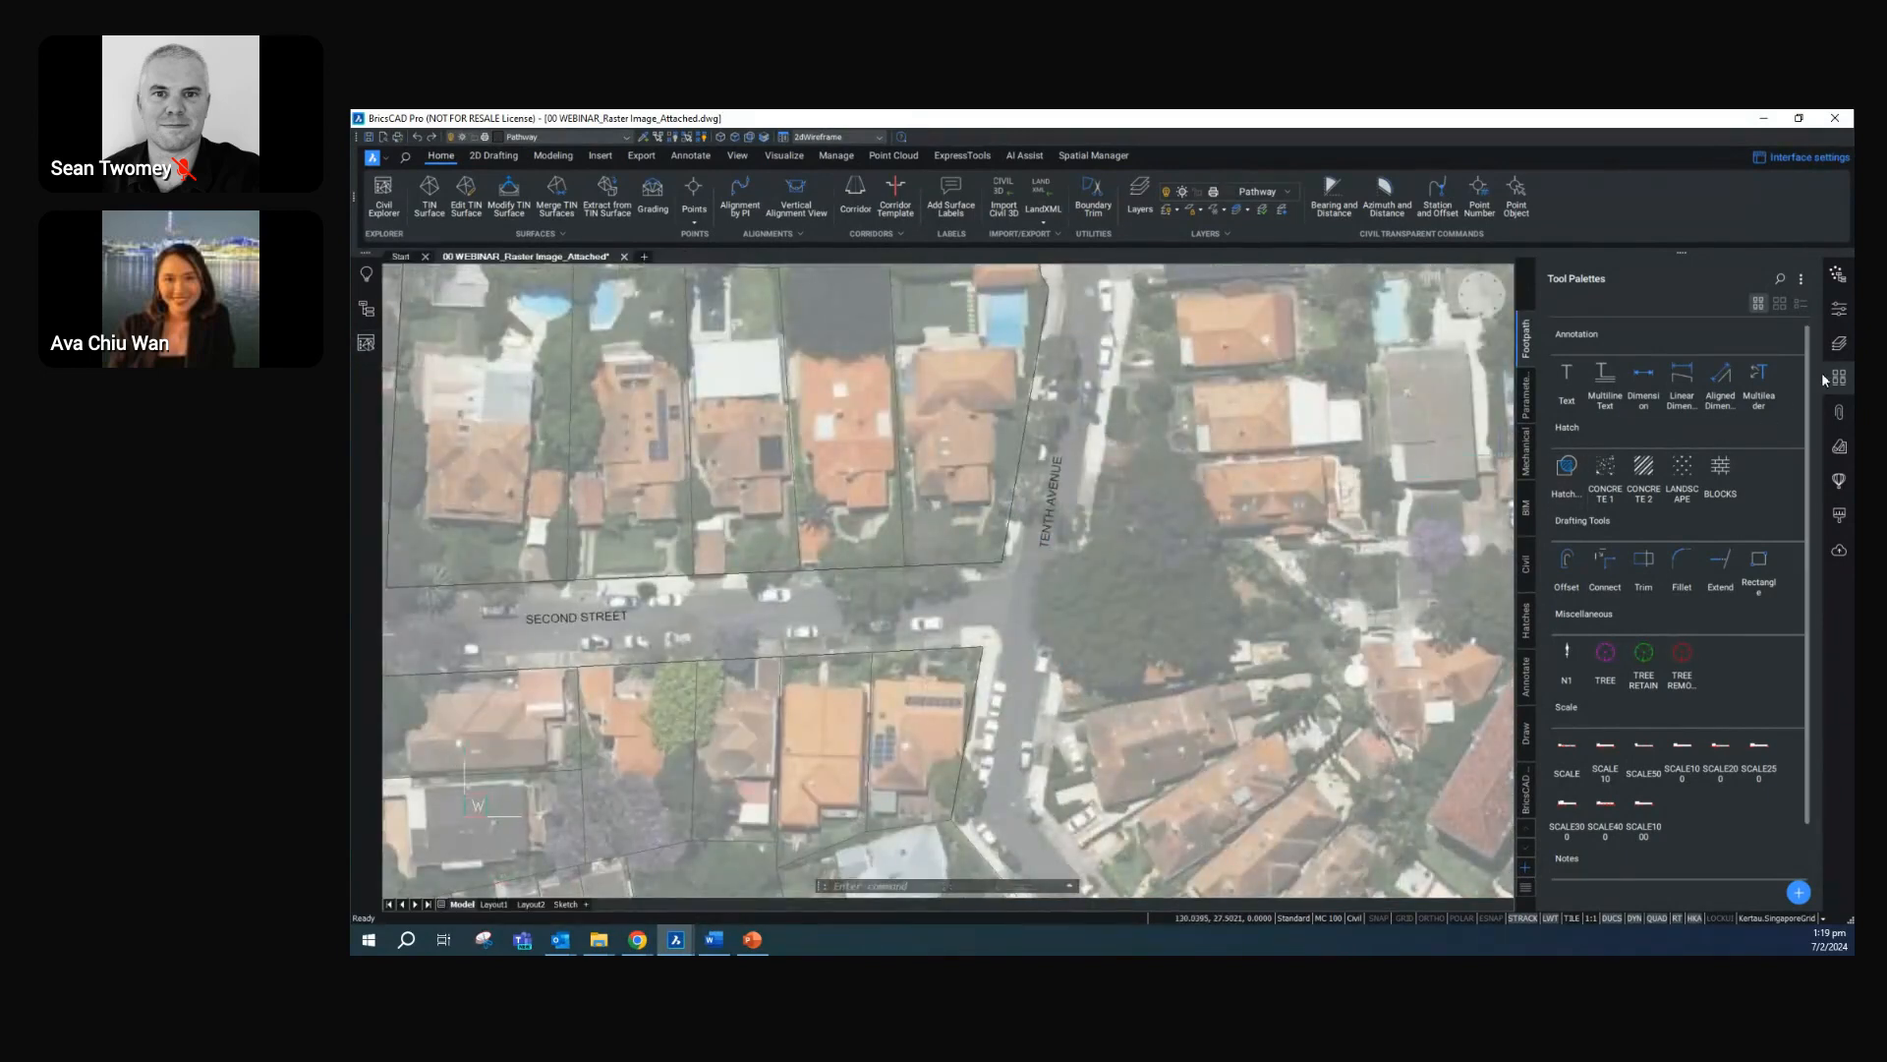
Review the drawing's layer list and return to the Footpath tool palette
left_click(1847, 346)
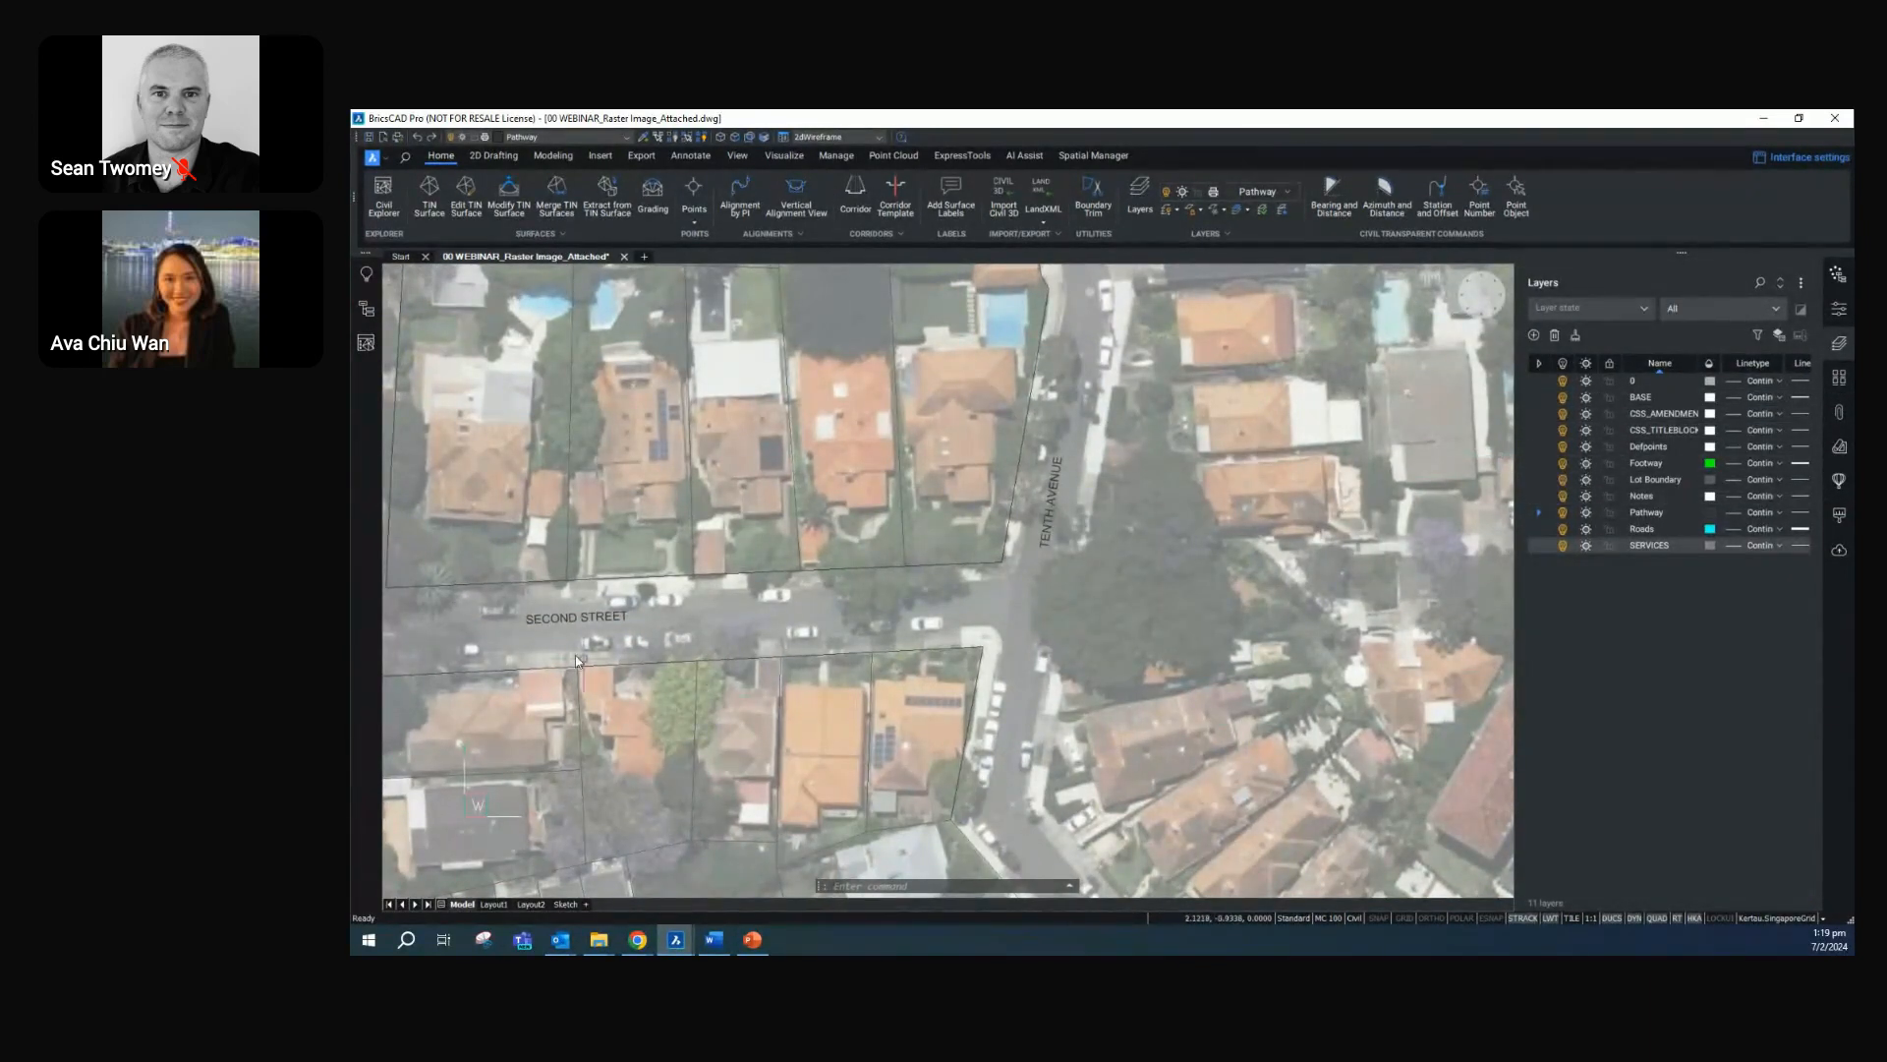
scroll(547, 634, "down", 2)
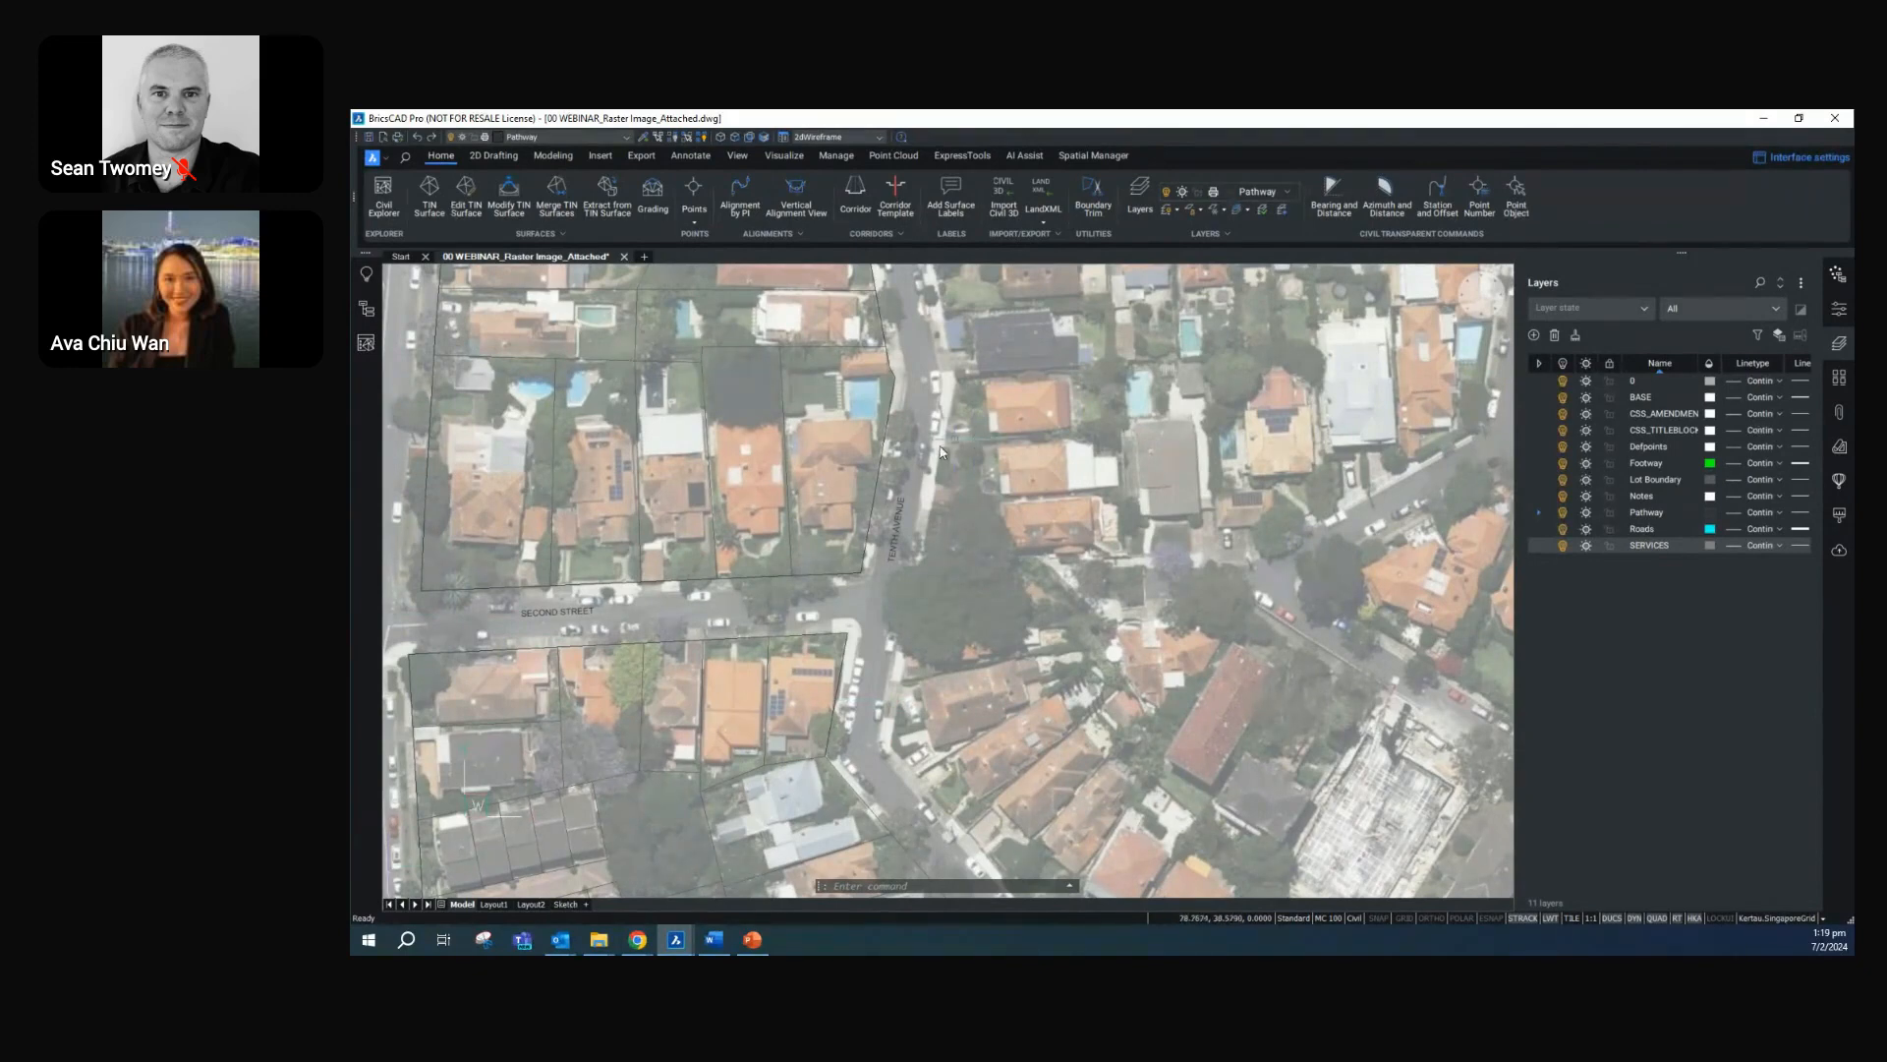
left_click(1839, 376)
Offset the lot boundaries on both sides of Second Street by 2.4 towards the road
scroll(855, 747, "up", 2)
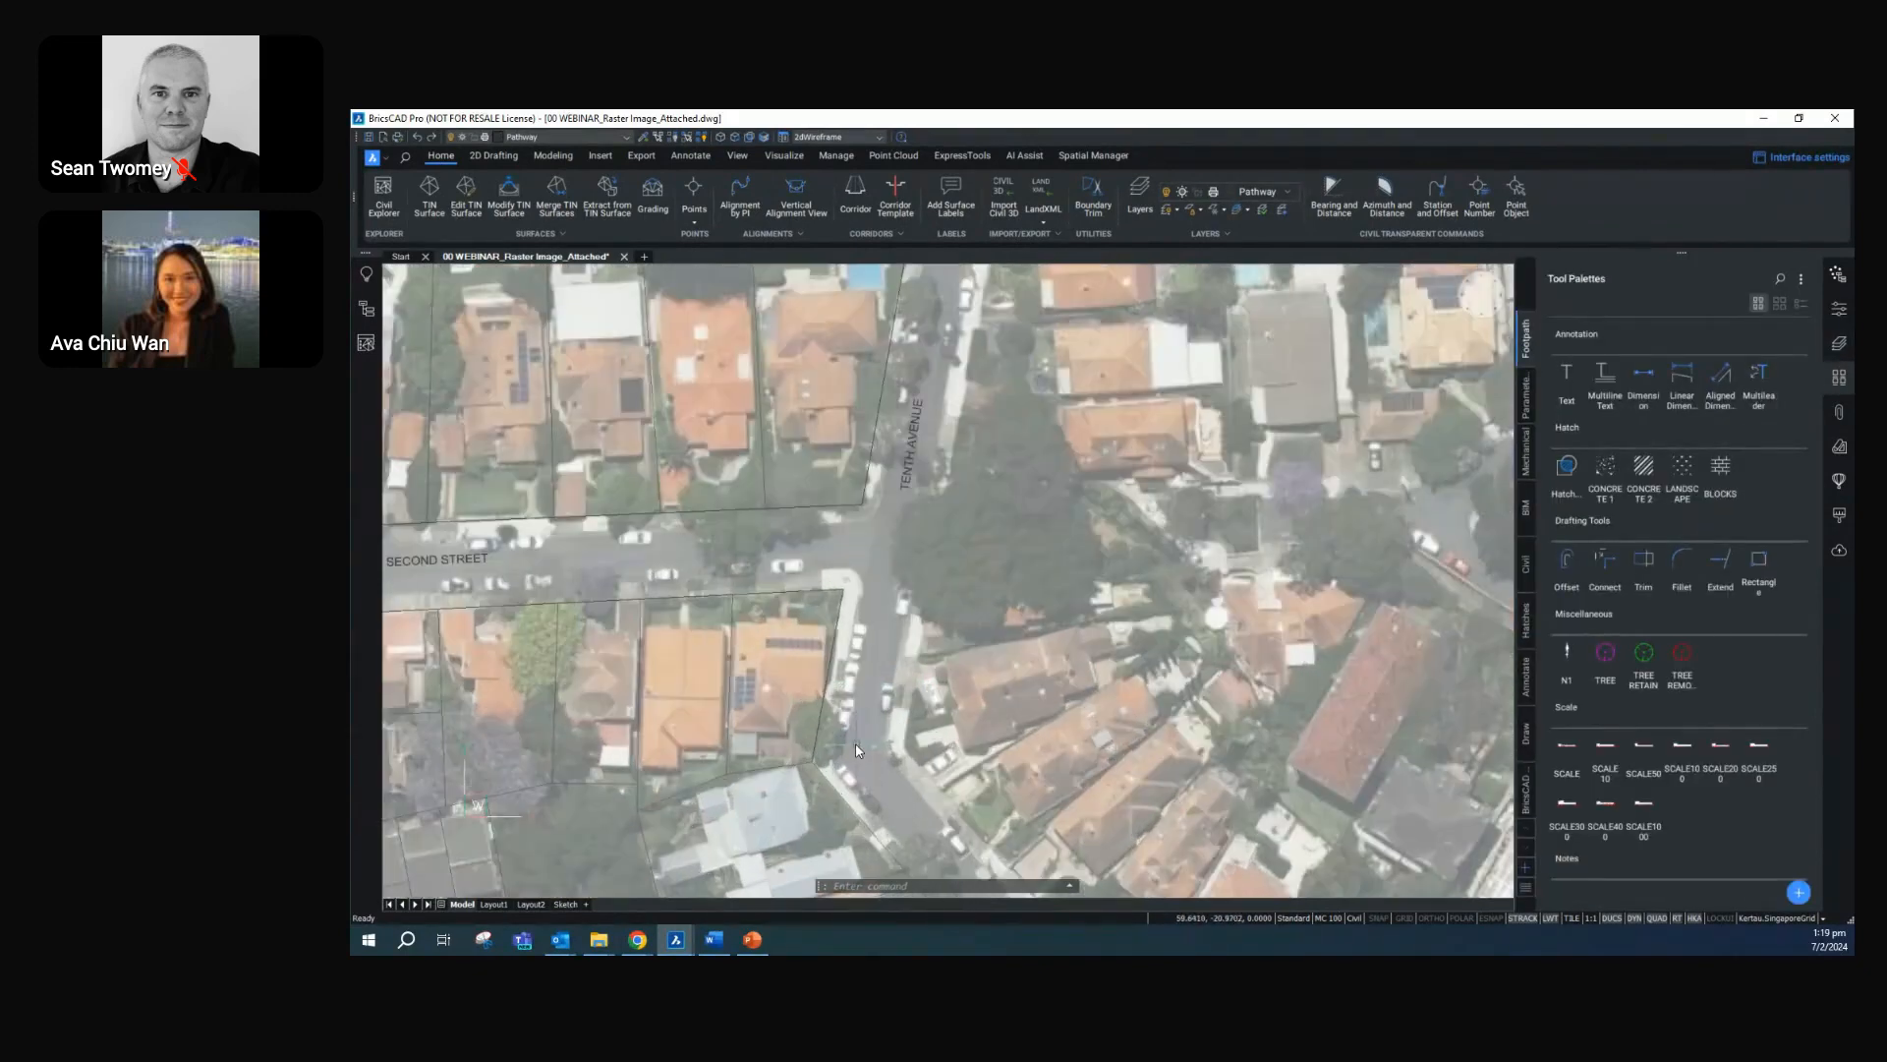
middle_click_drag(640, 631, 965, 648)
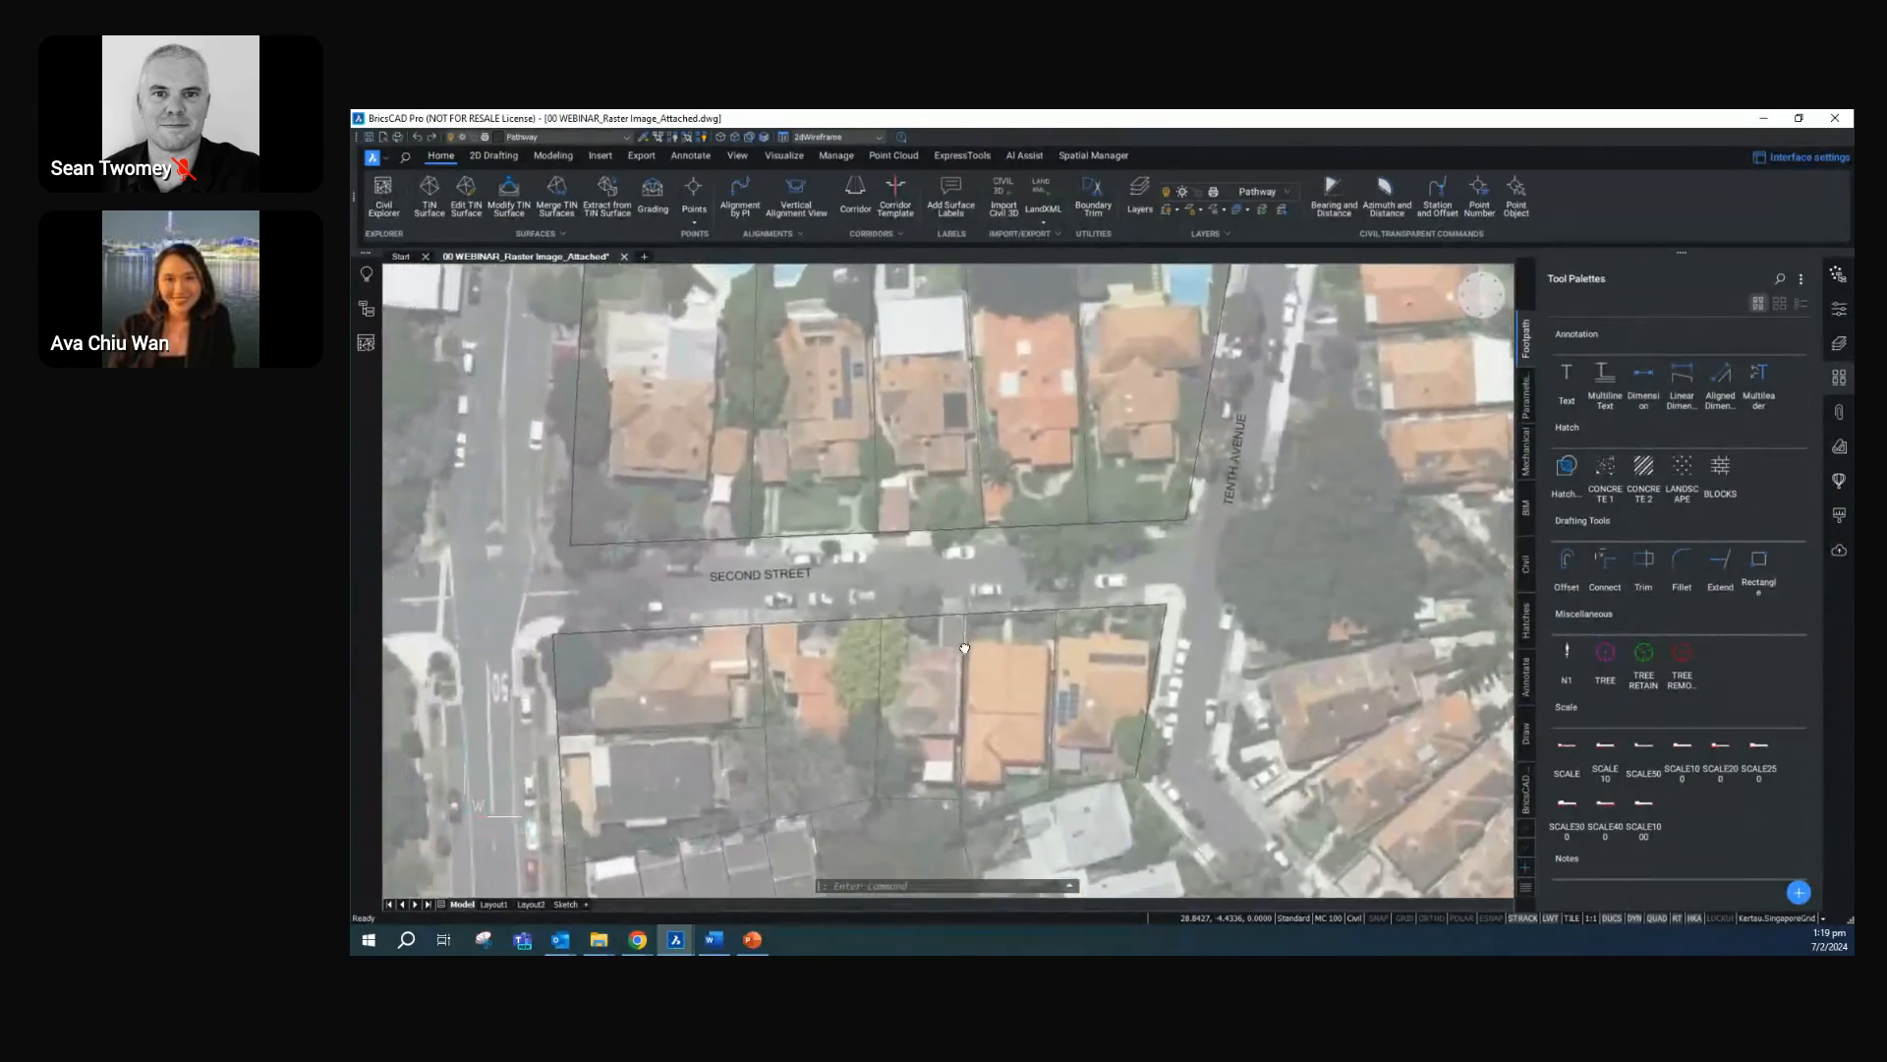
scroll(752, 571, "up", 2)
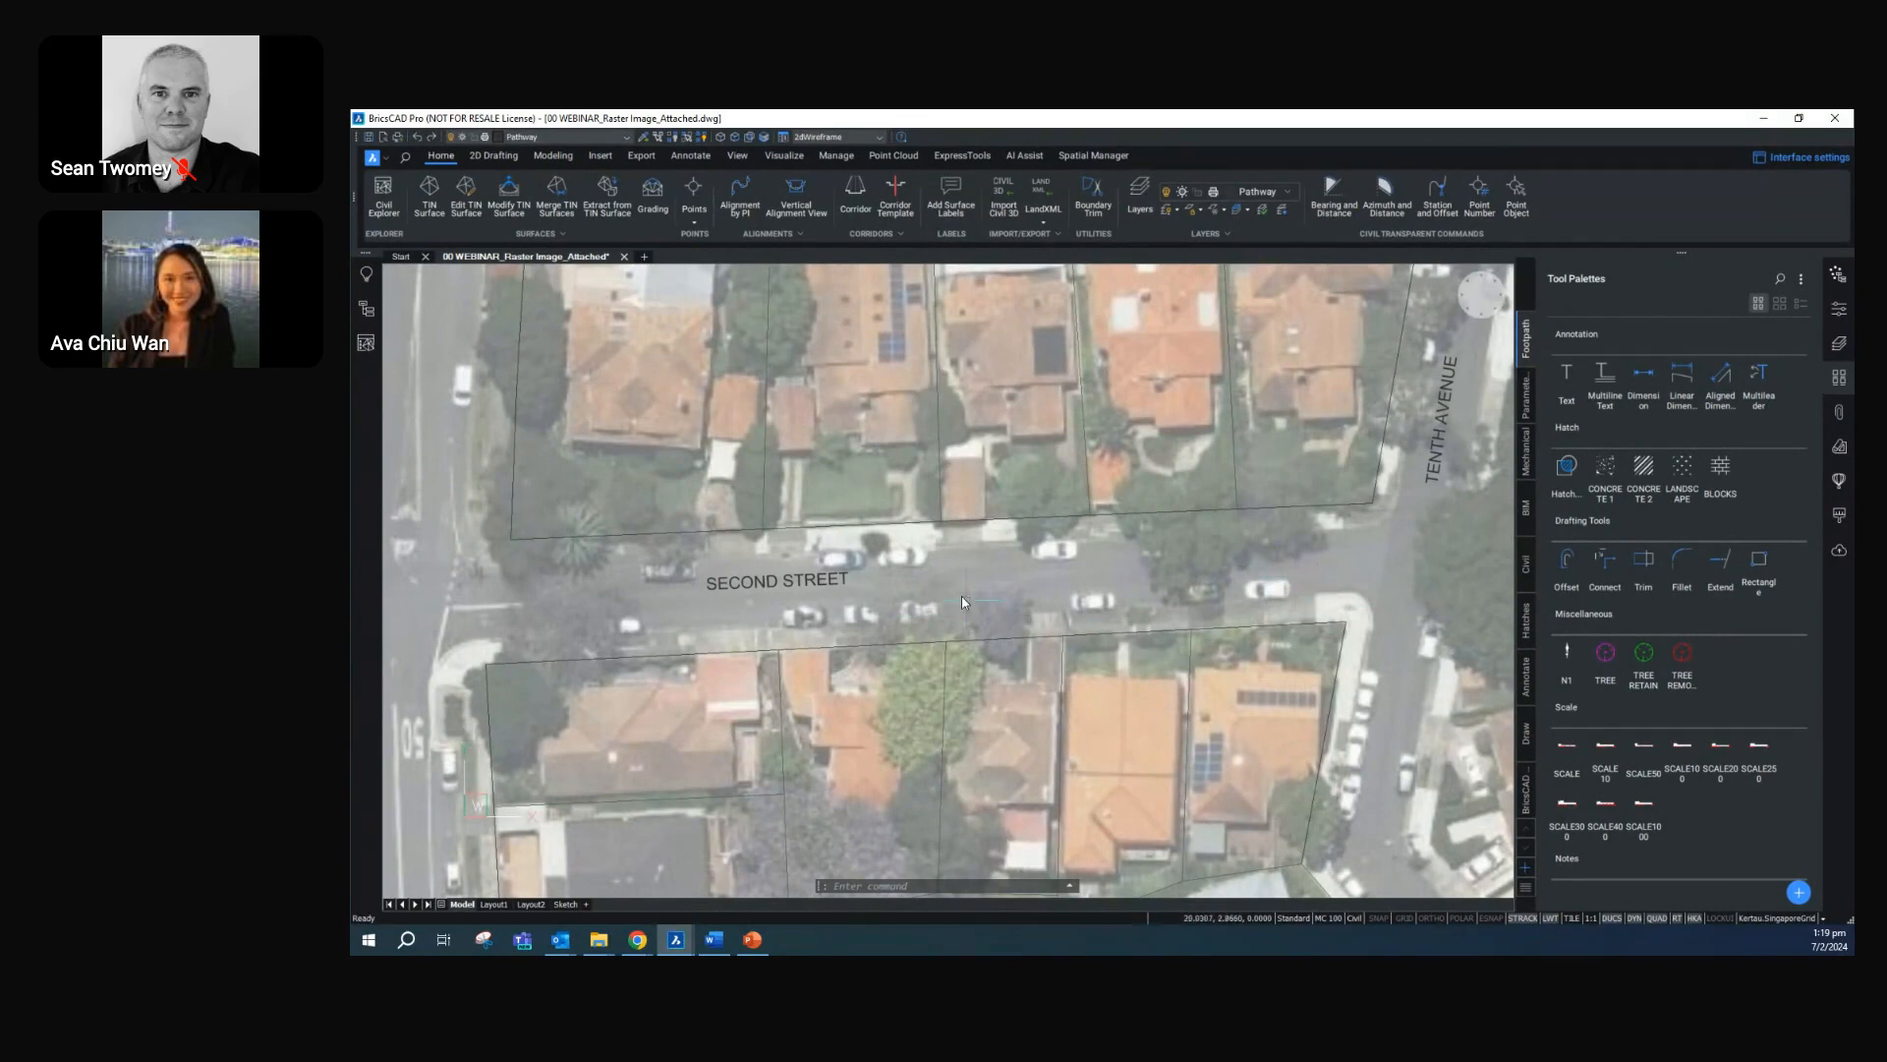
mouse_move(889, 532)
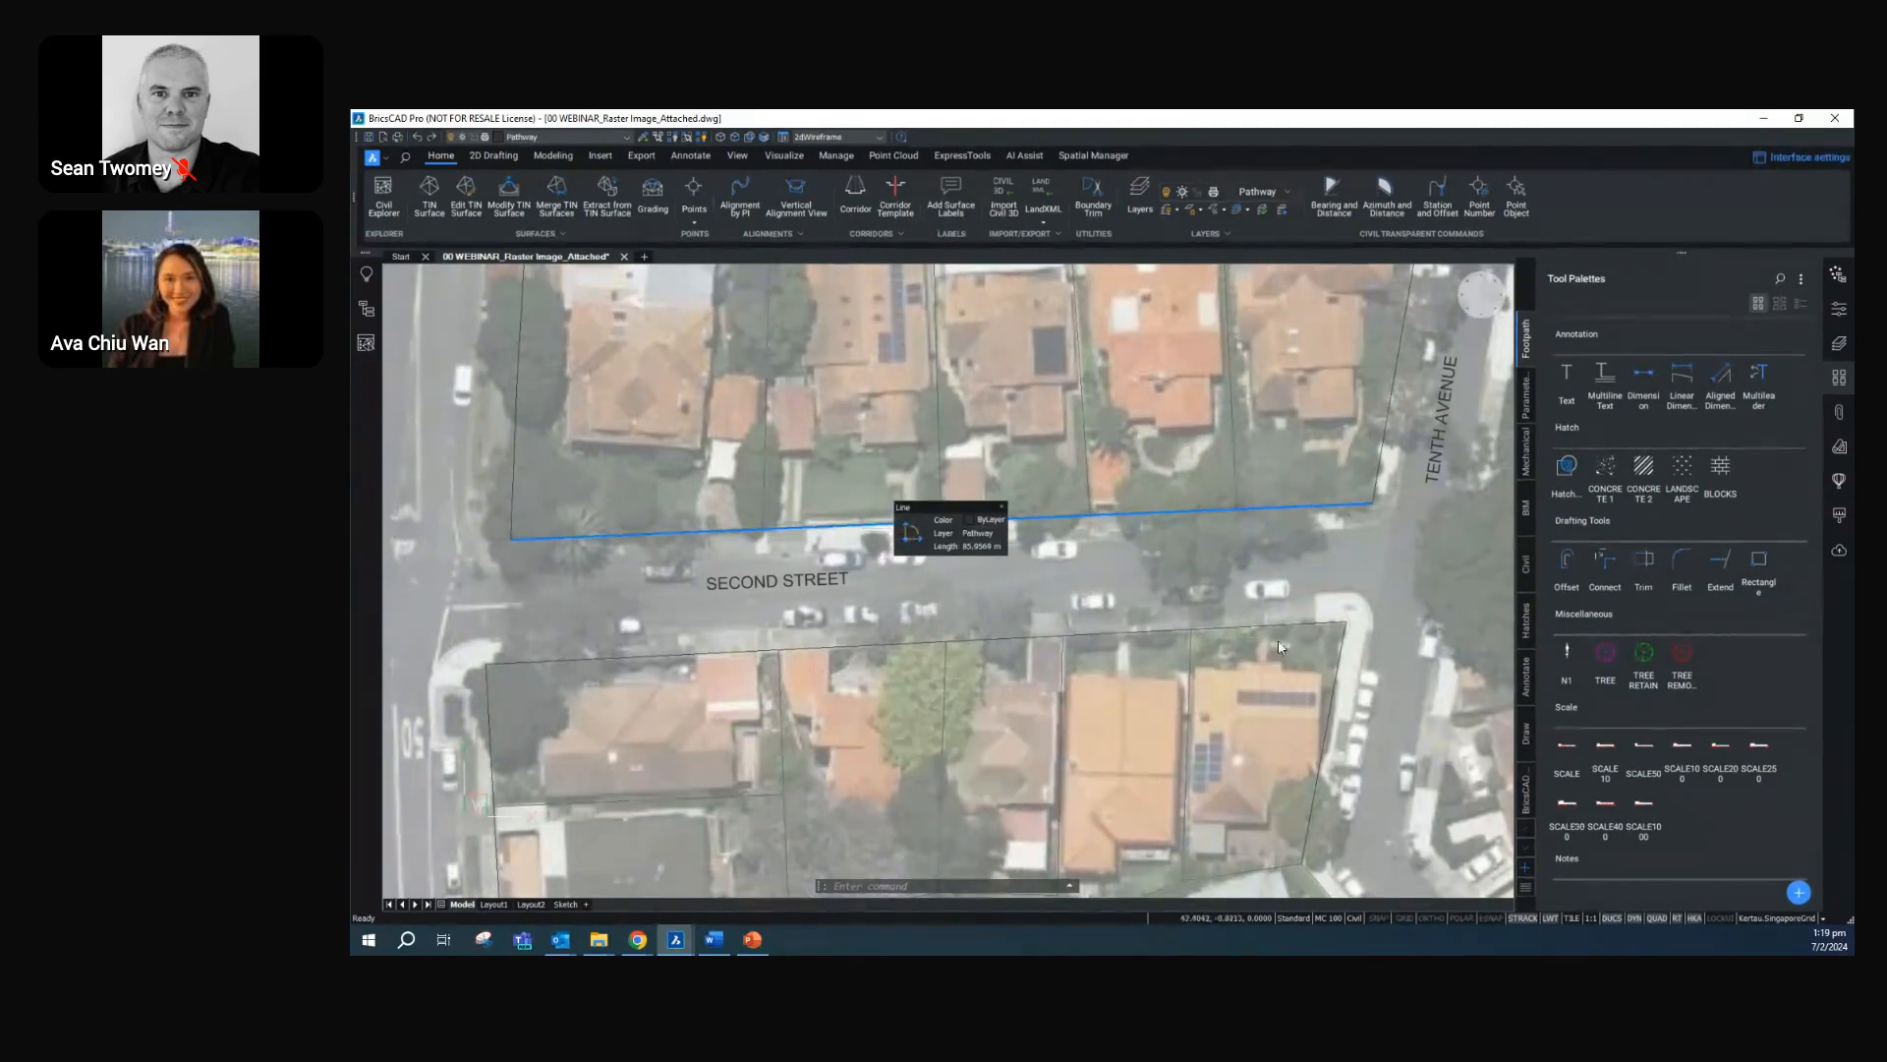
left_click(1567, 562)
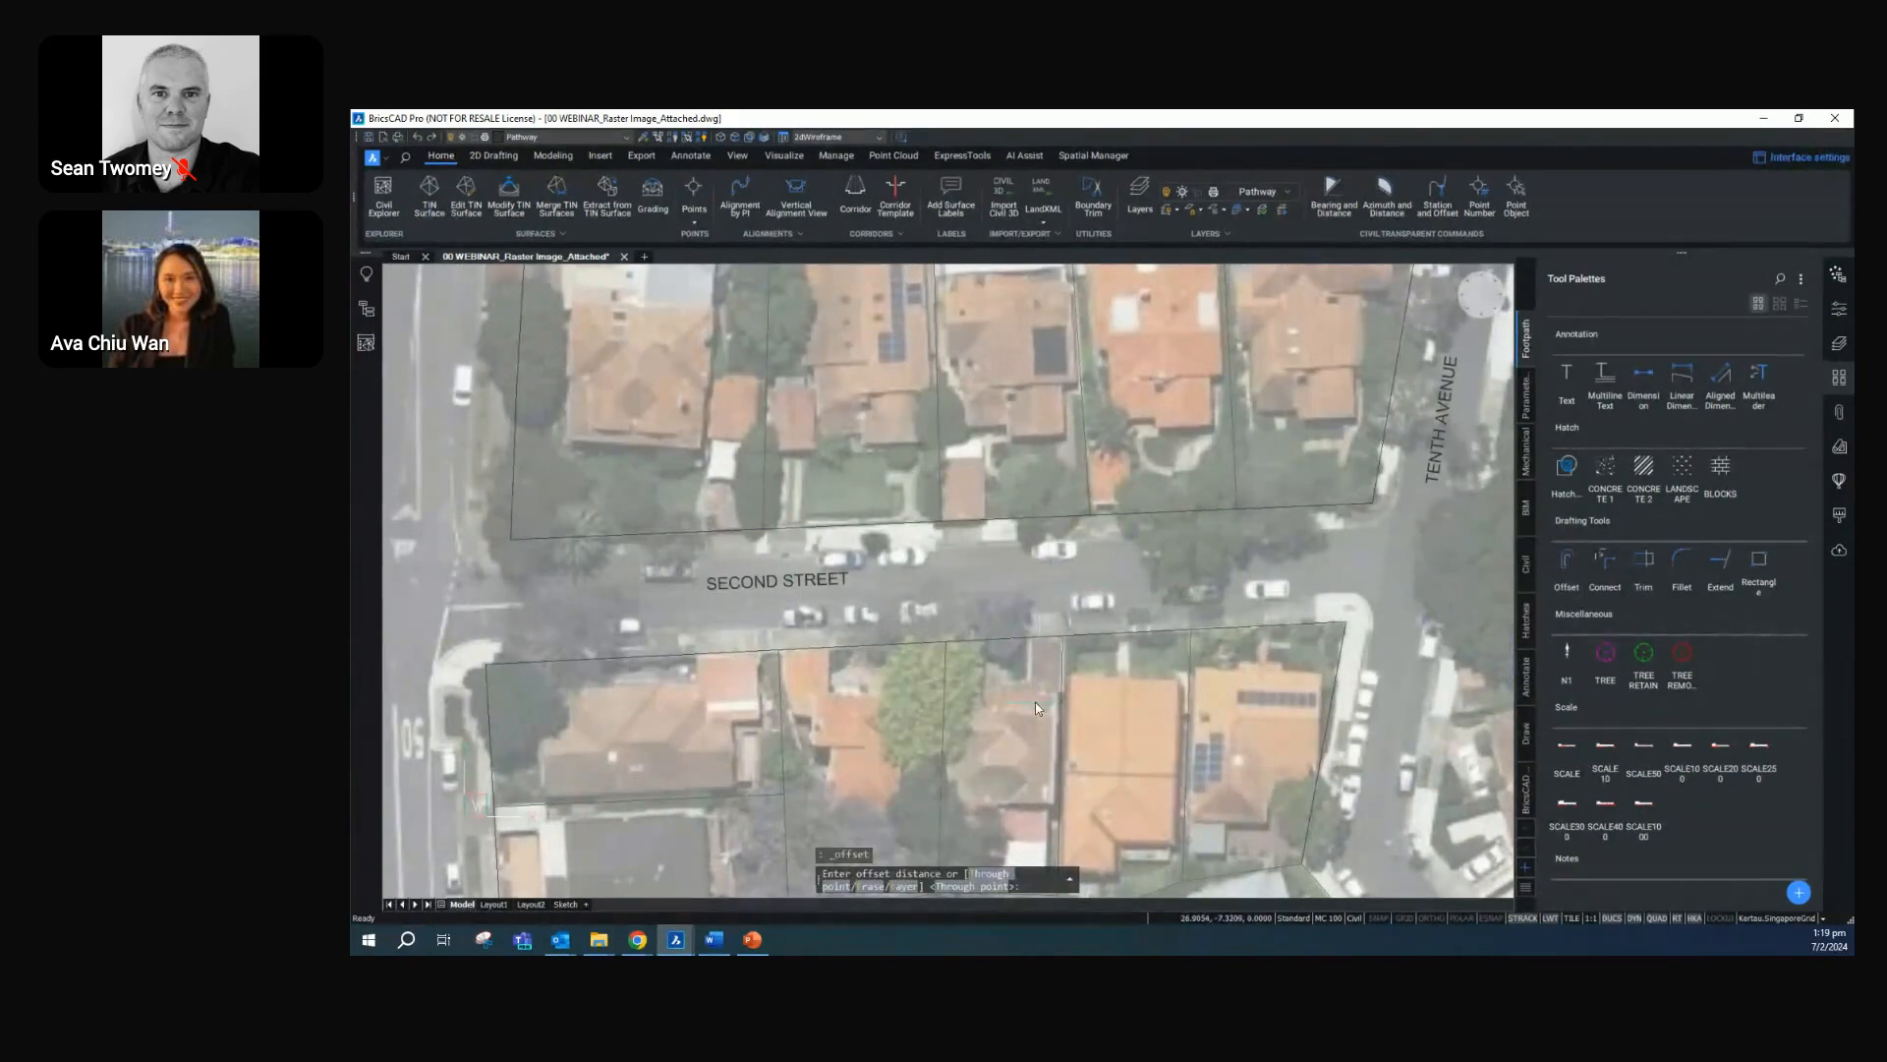
type("2.4")
key("Return")
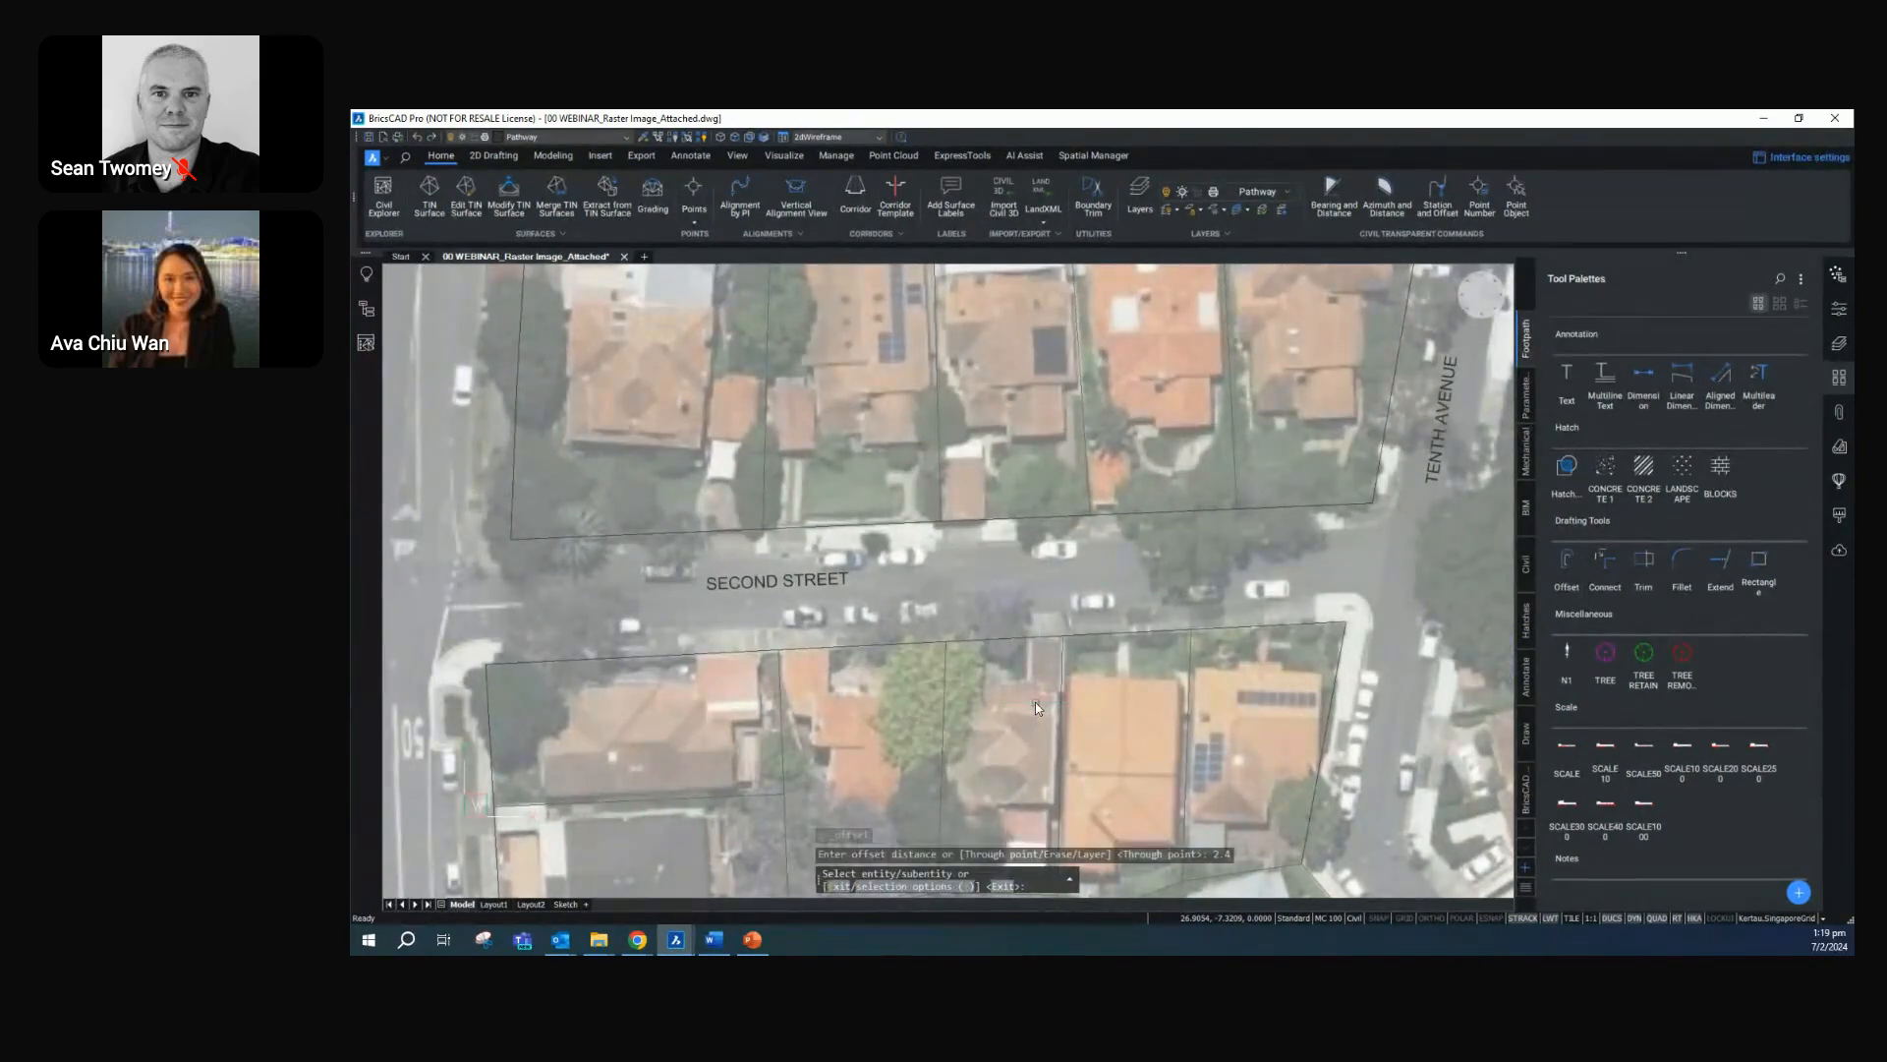
left_click(875, 532)
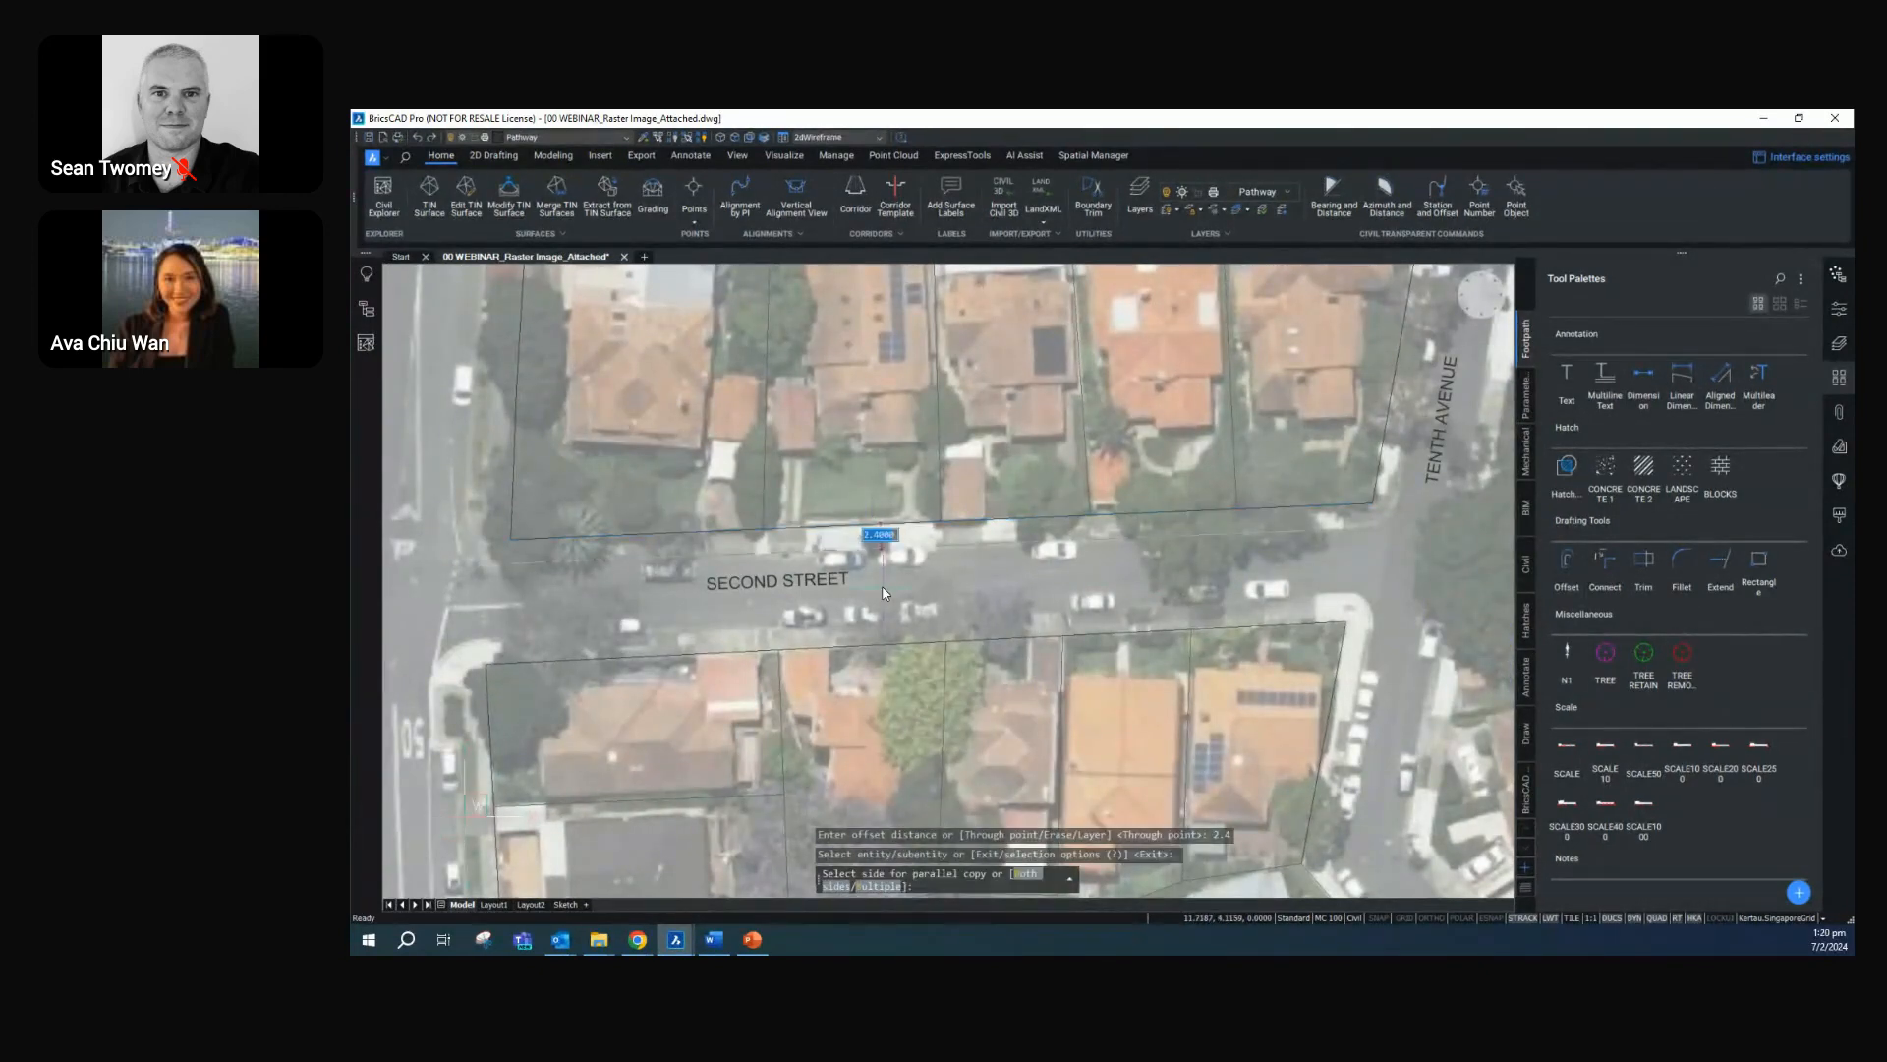
left_click(906, 644)
left_click(906, 645)
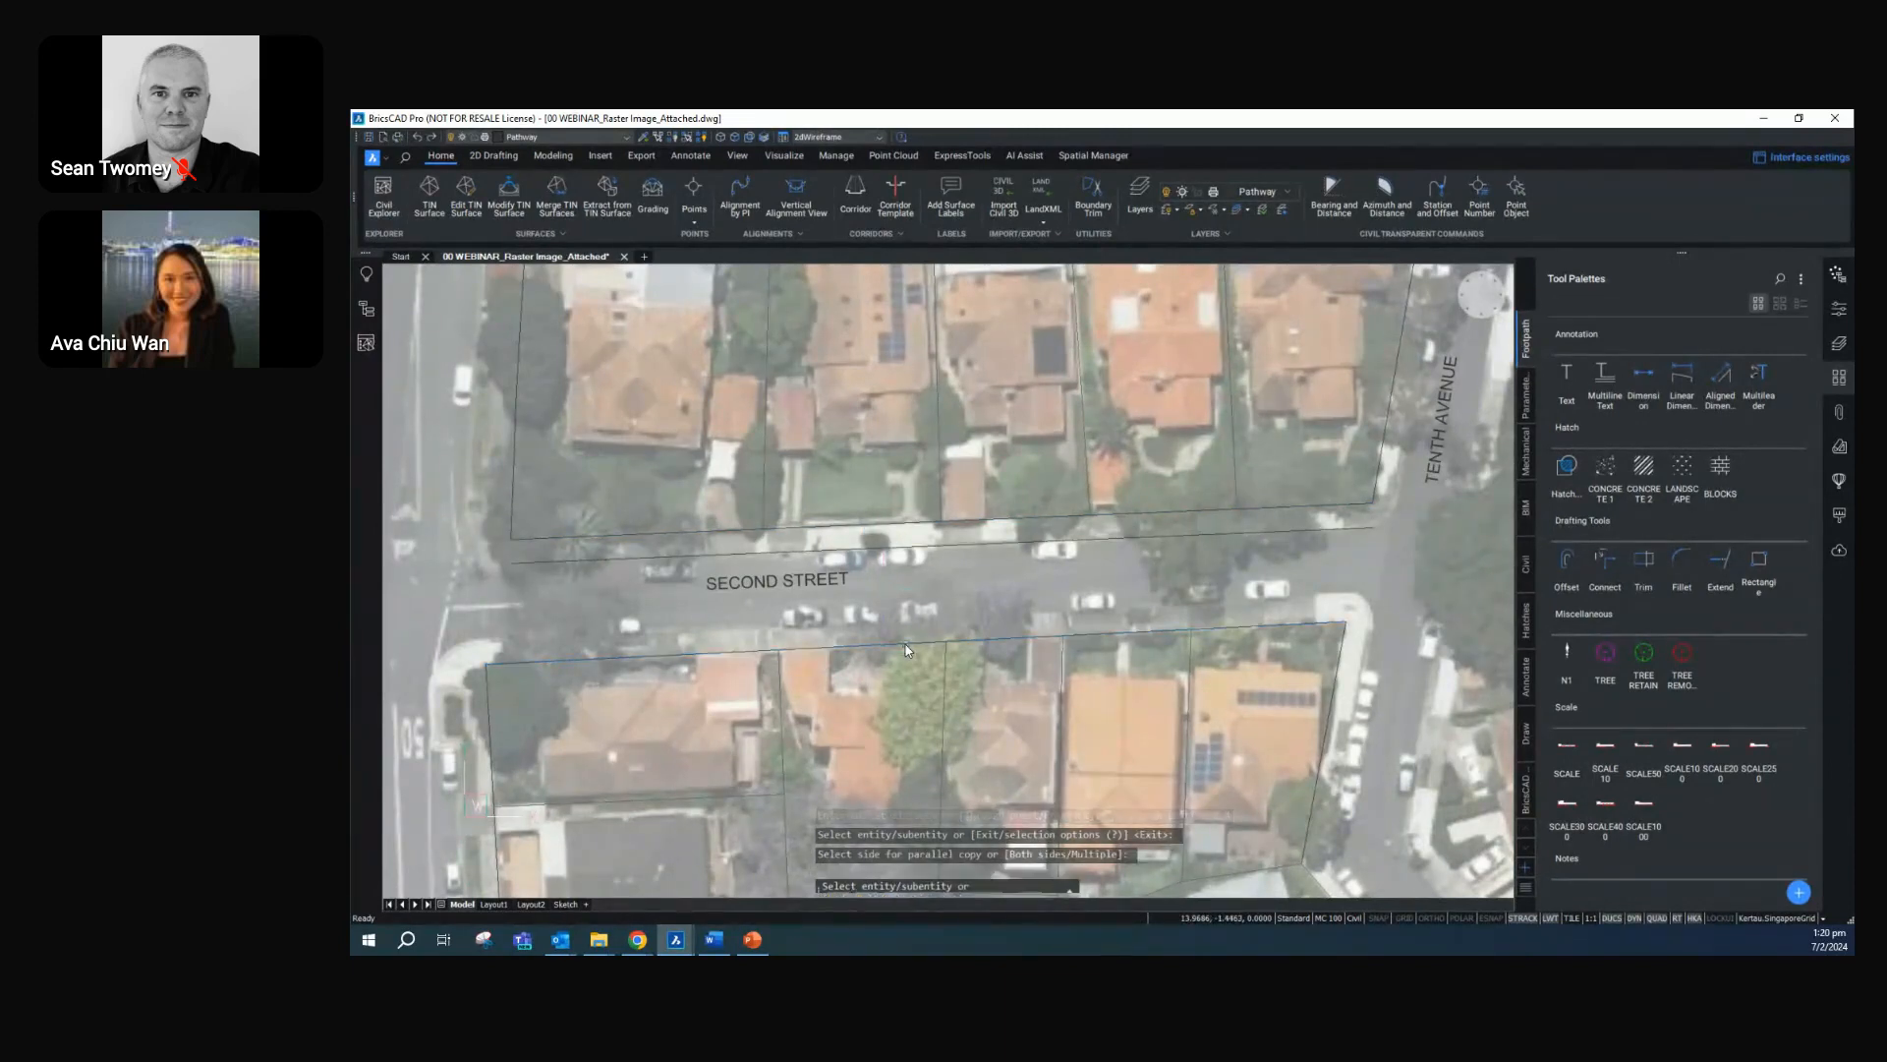
left_click(914, 614)
Offset the lot boundaries along Tenth Avenue, south and north of the junction, towards the road at the same 2.4 distance
left_click(1329, 706)
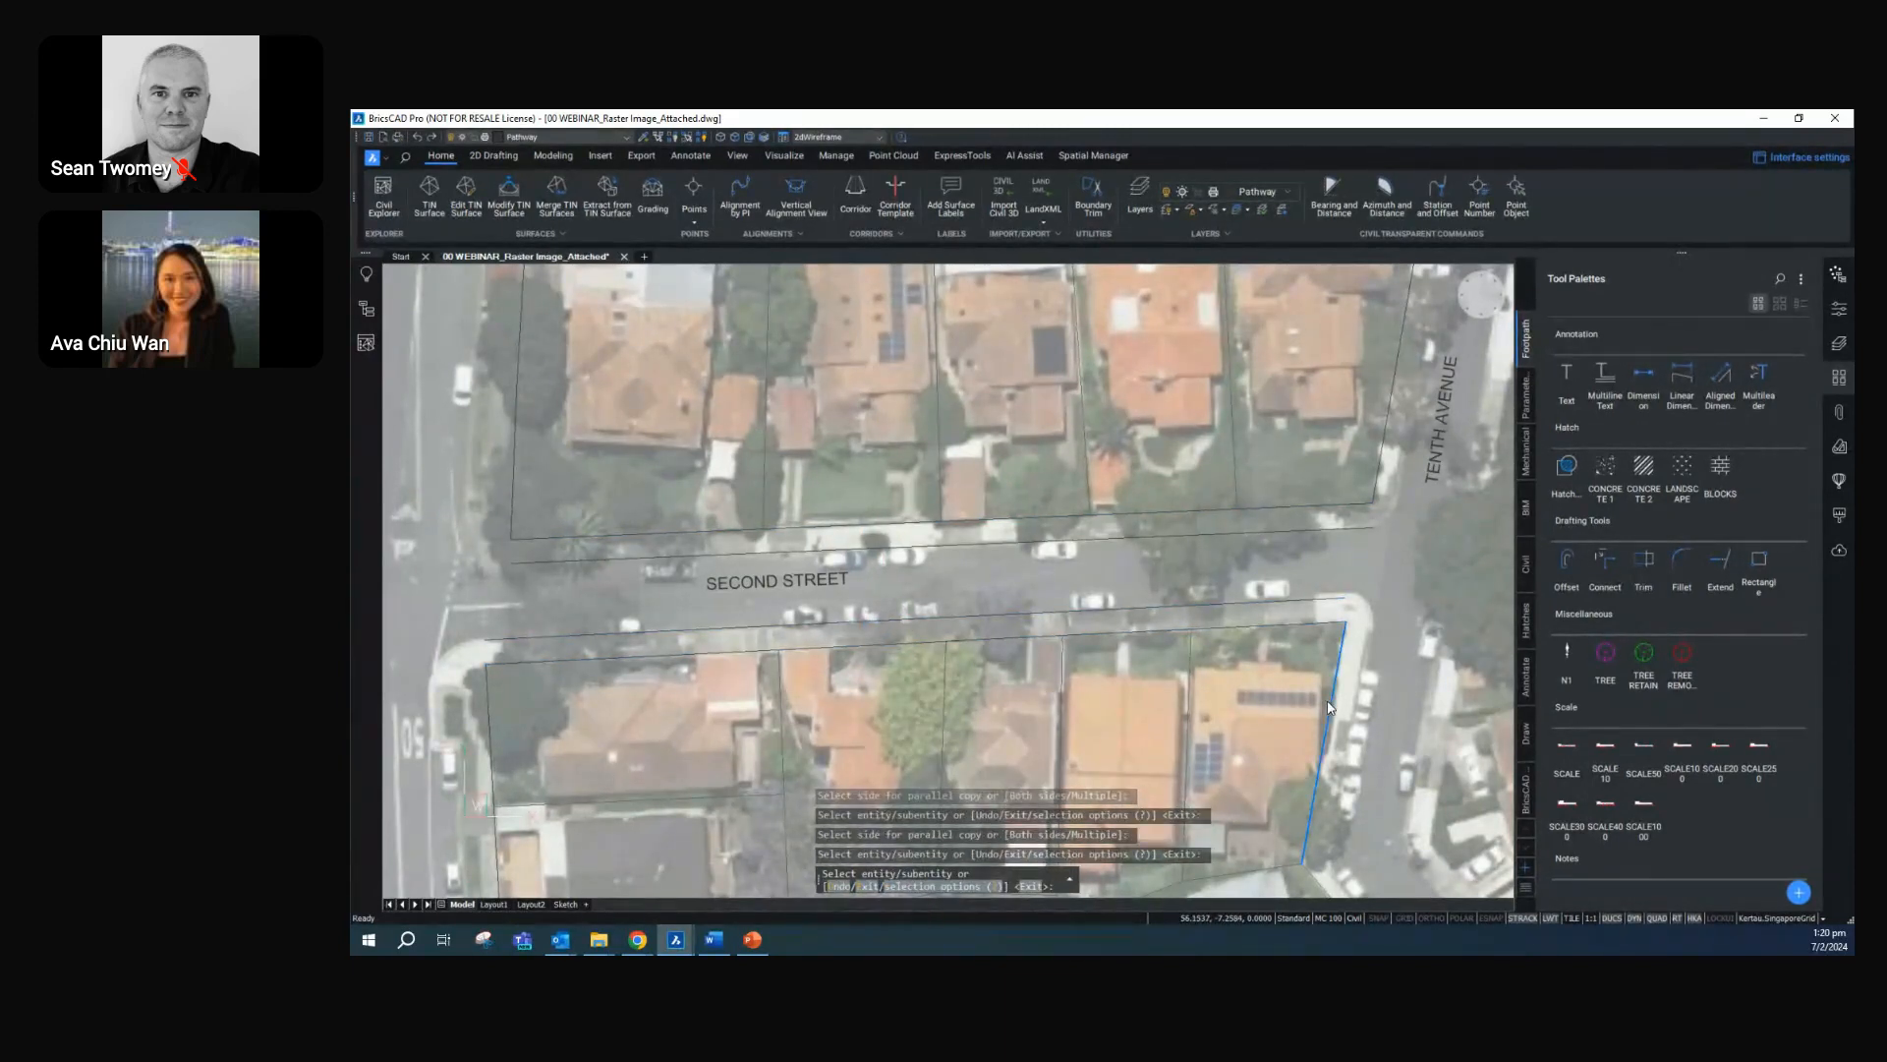
left_click(1381, 471)
left_click(1388, 401)
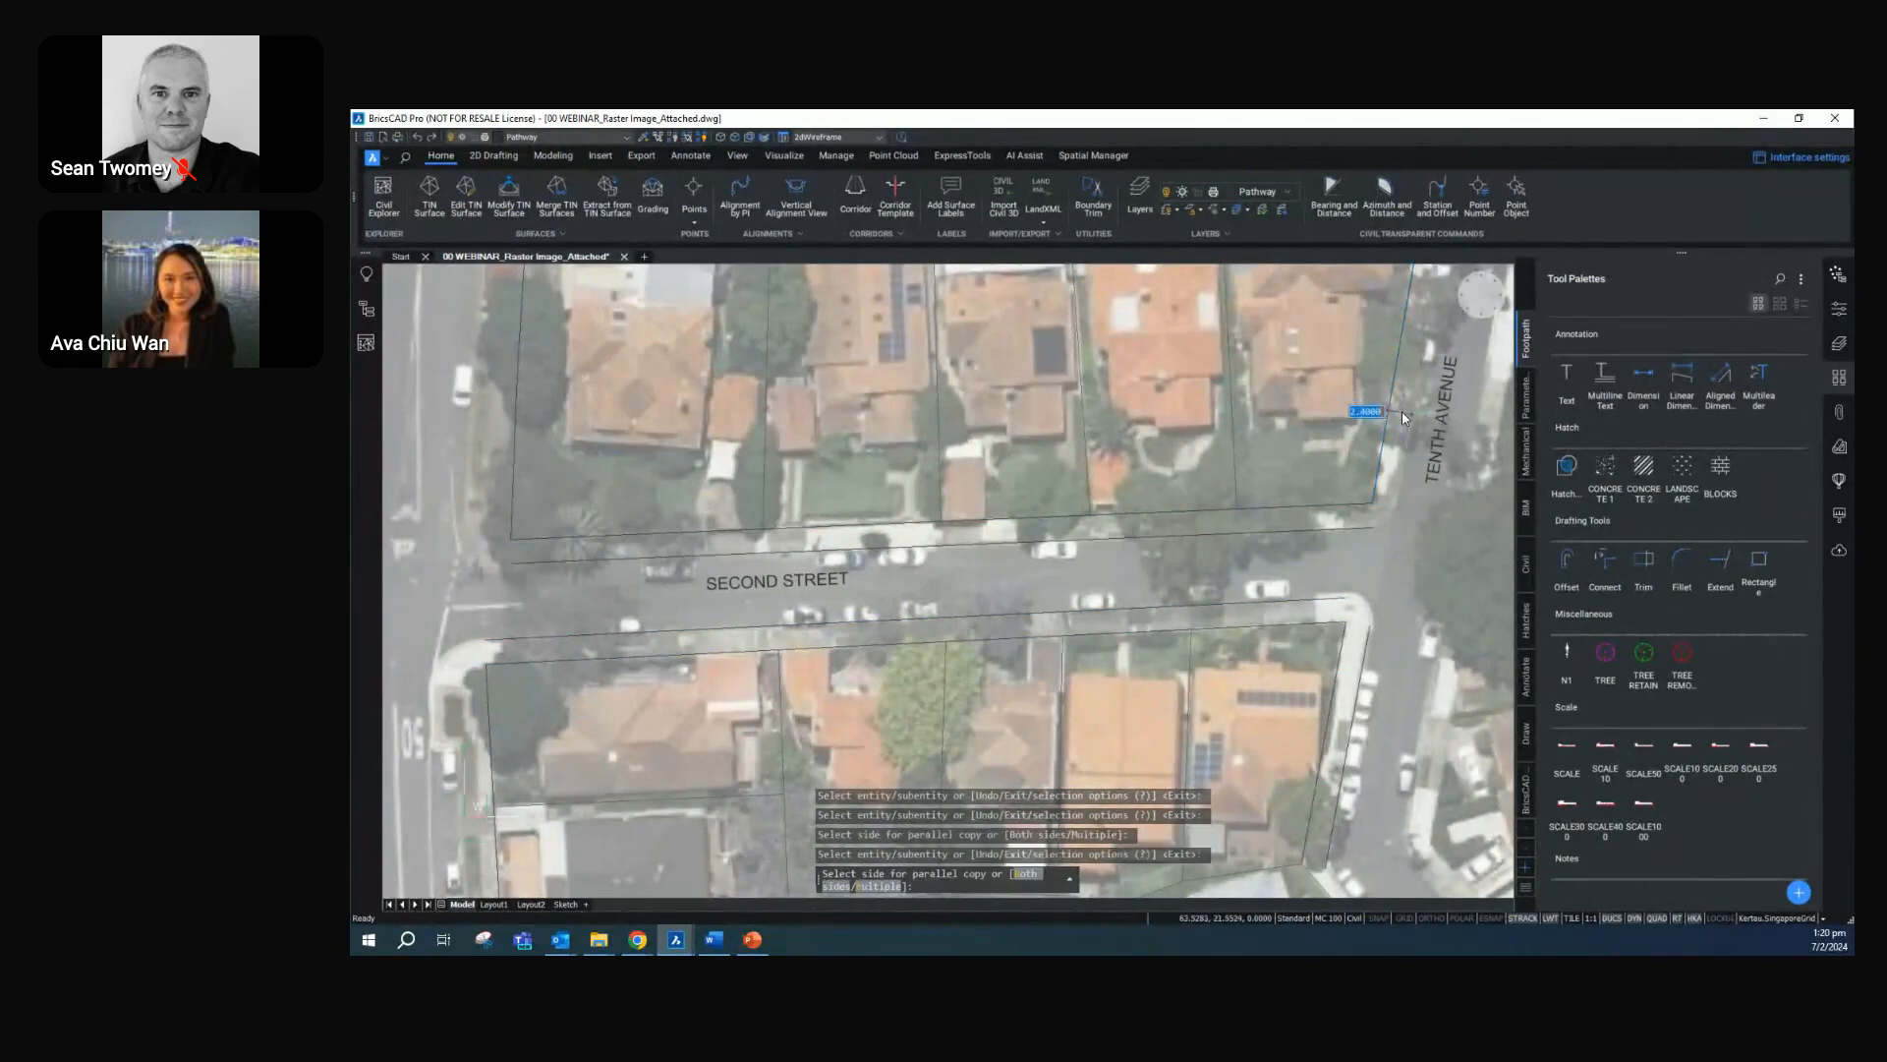
left_click(1407, 417)
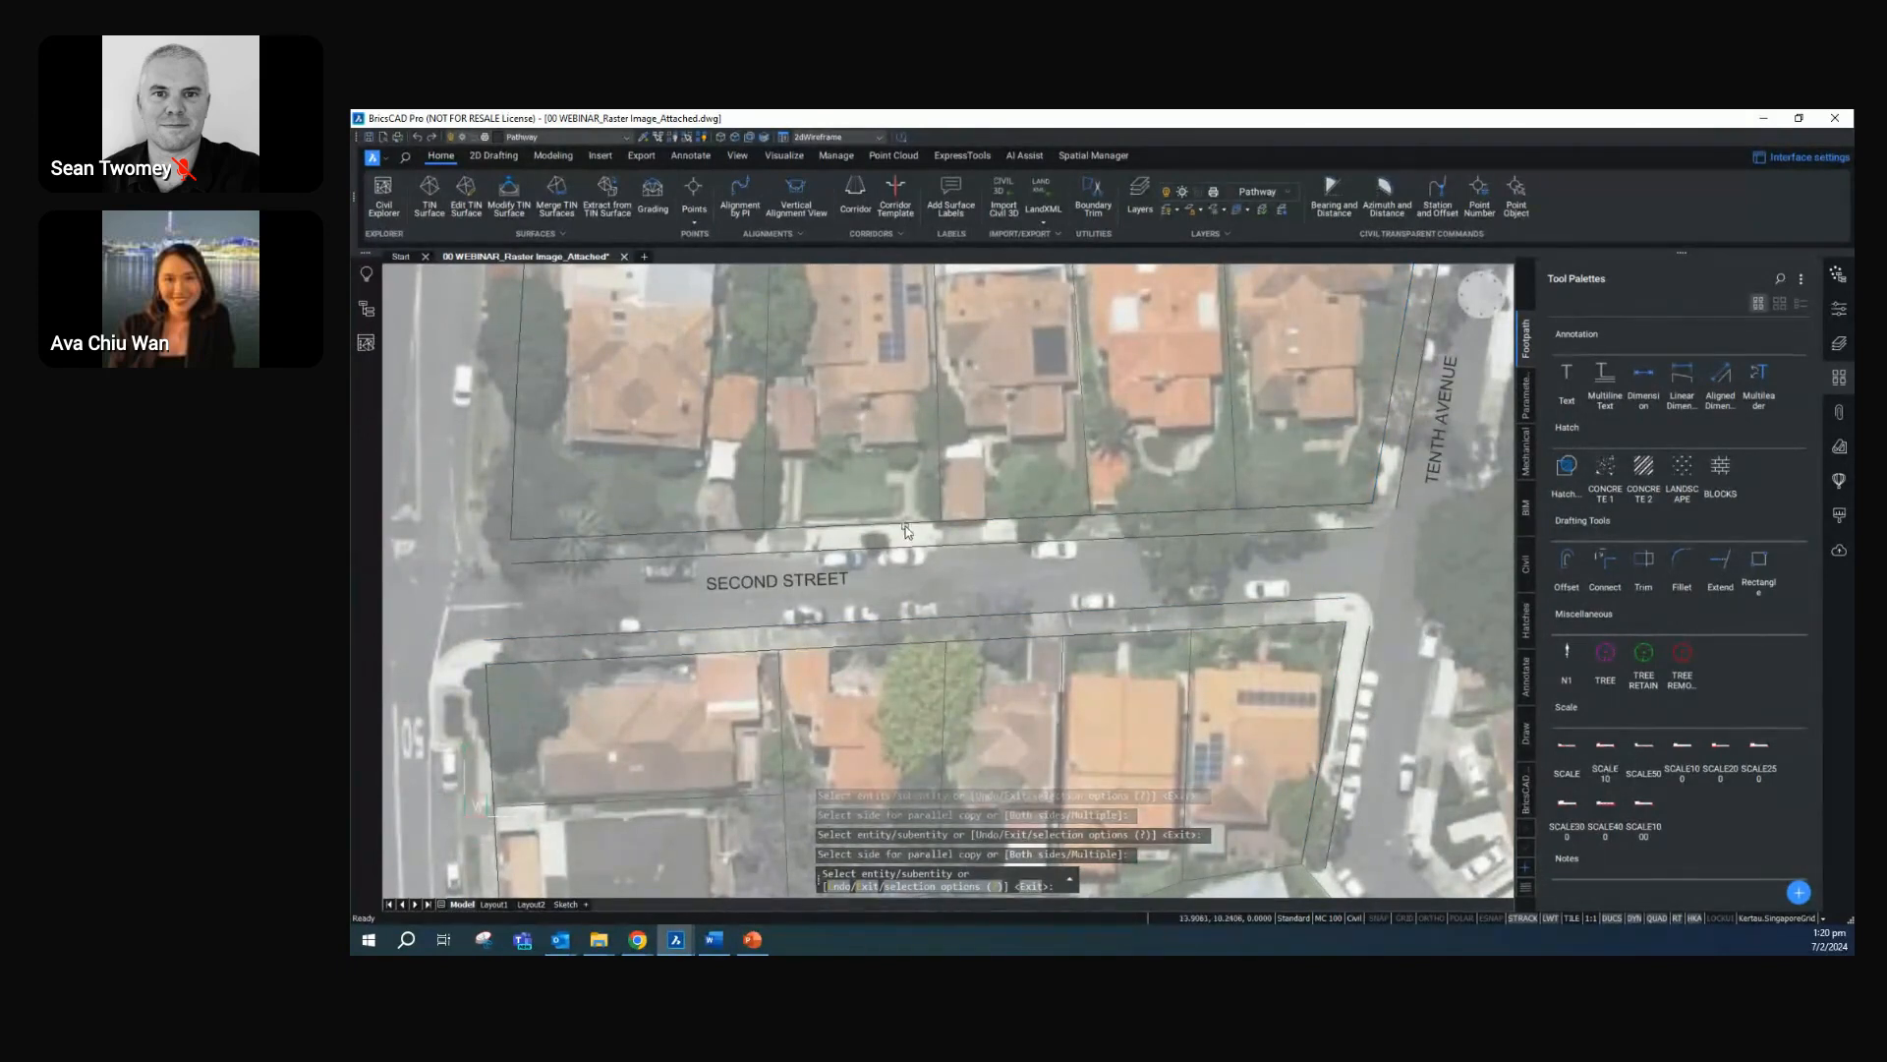
Offset the western lot boundaries north and south of Second Street by 3.5 towards the western road
middle_click_drag(794, 540, 955, 555)
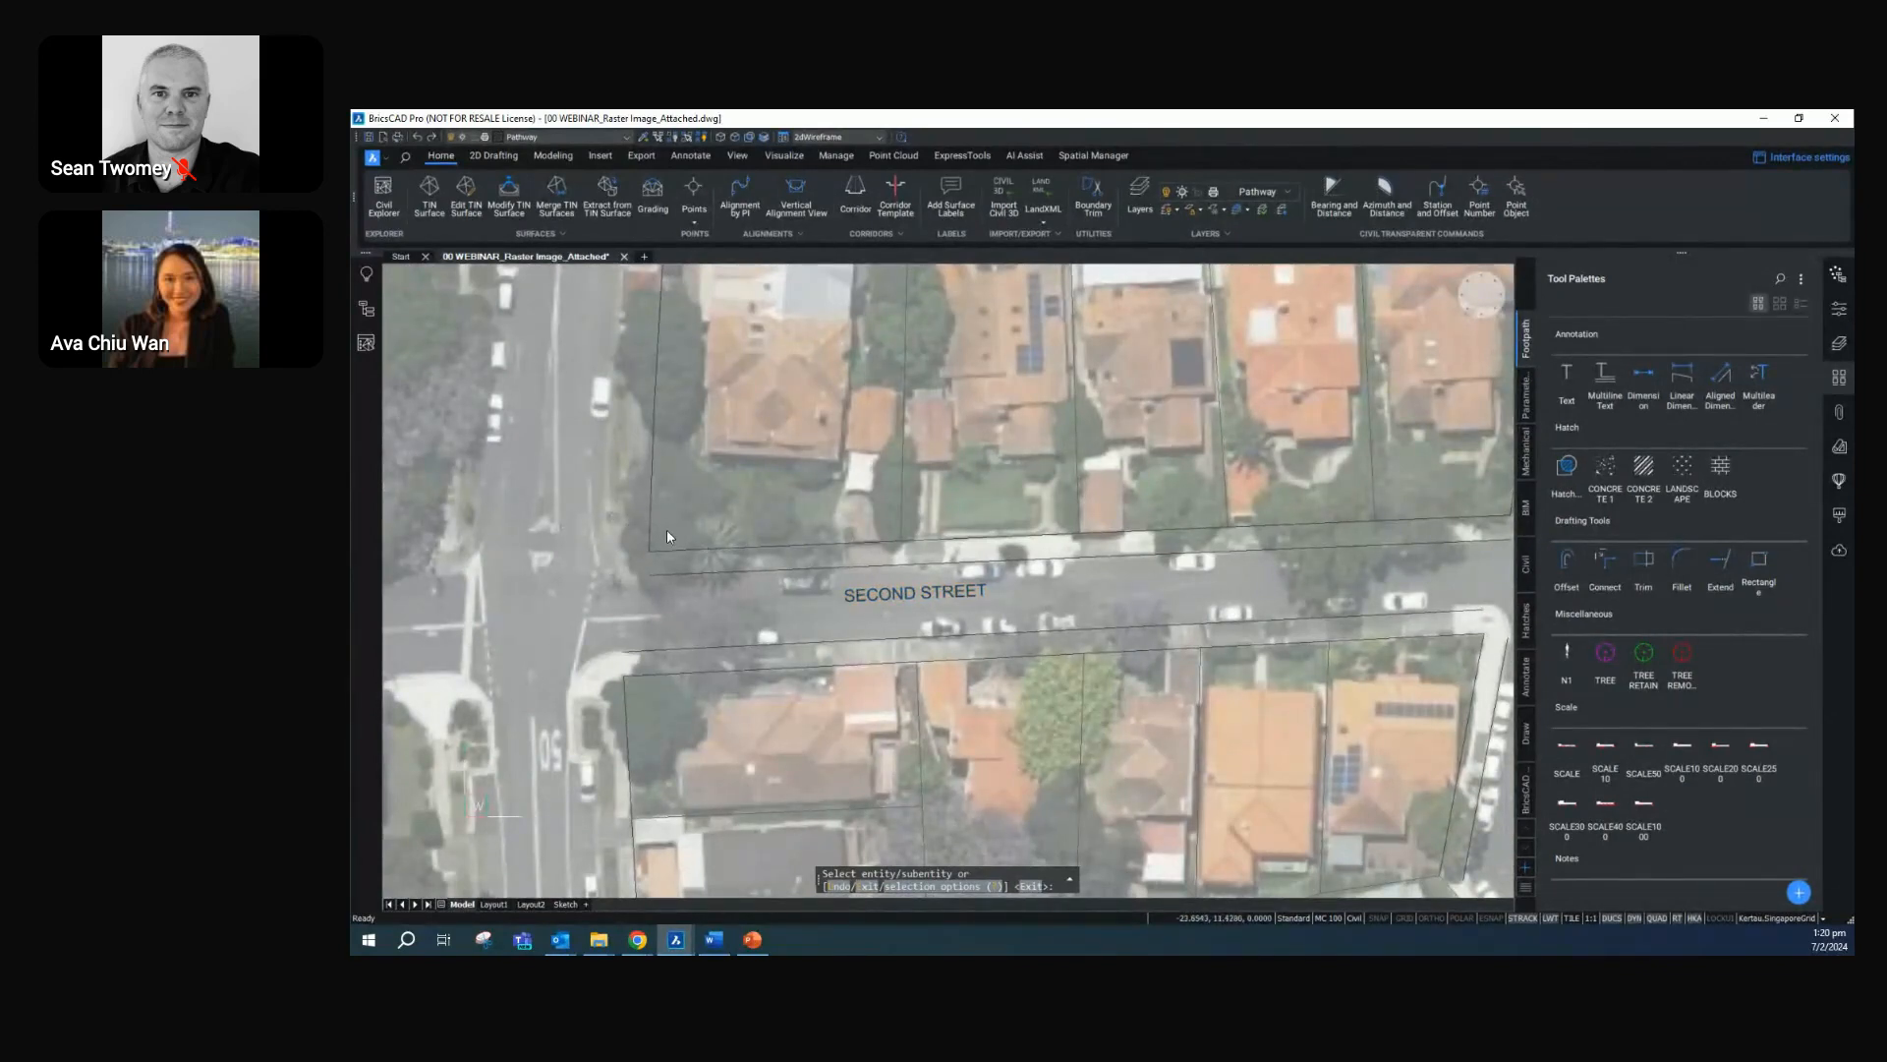
left_click(1567, 562)
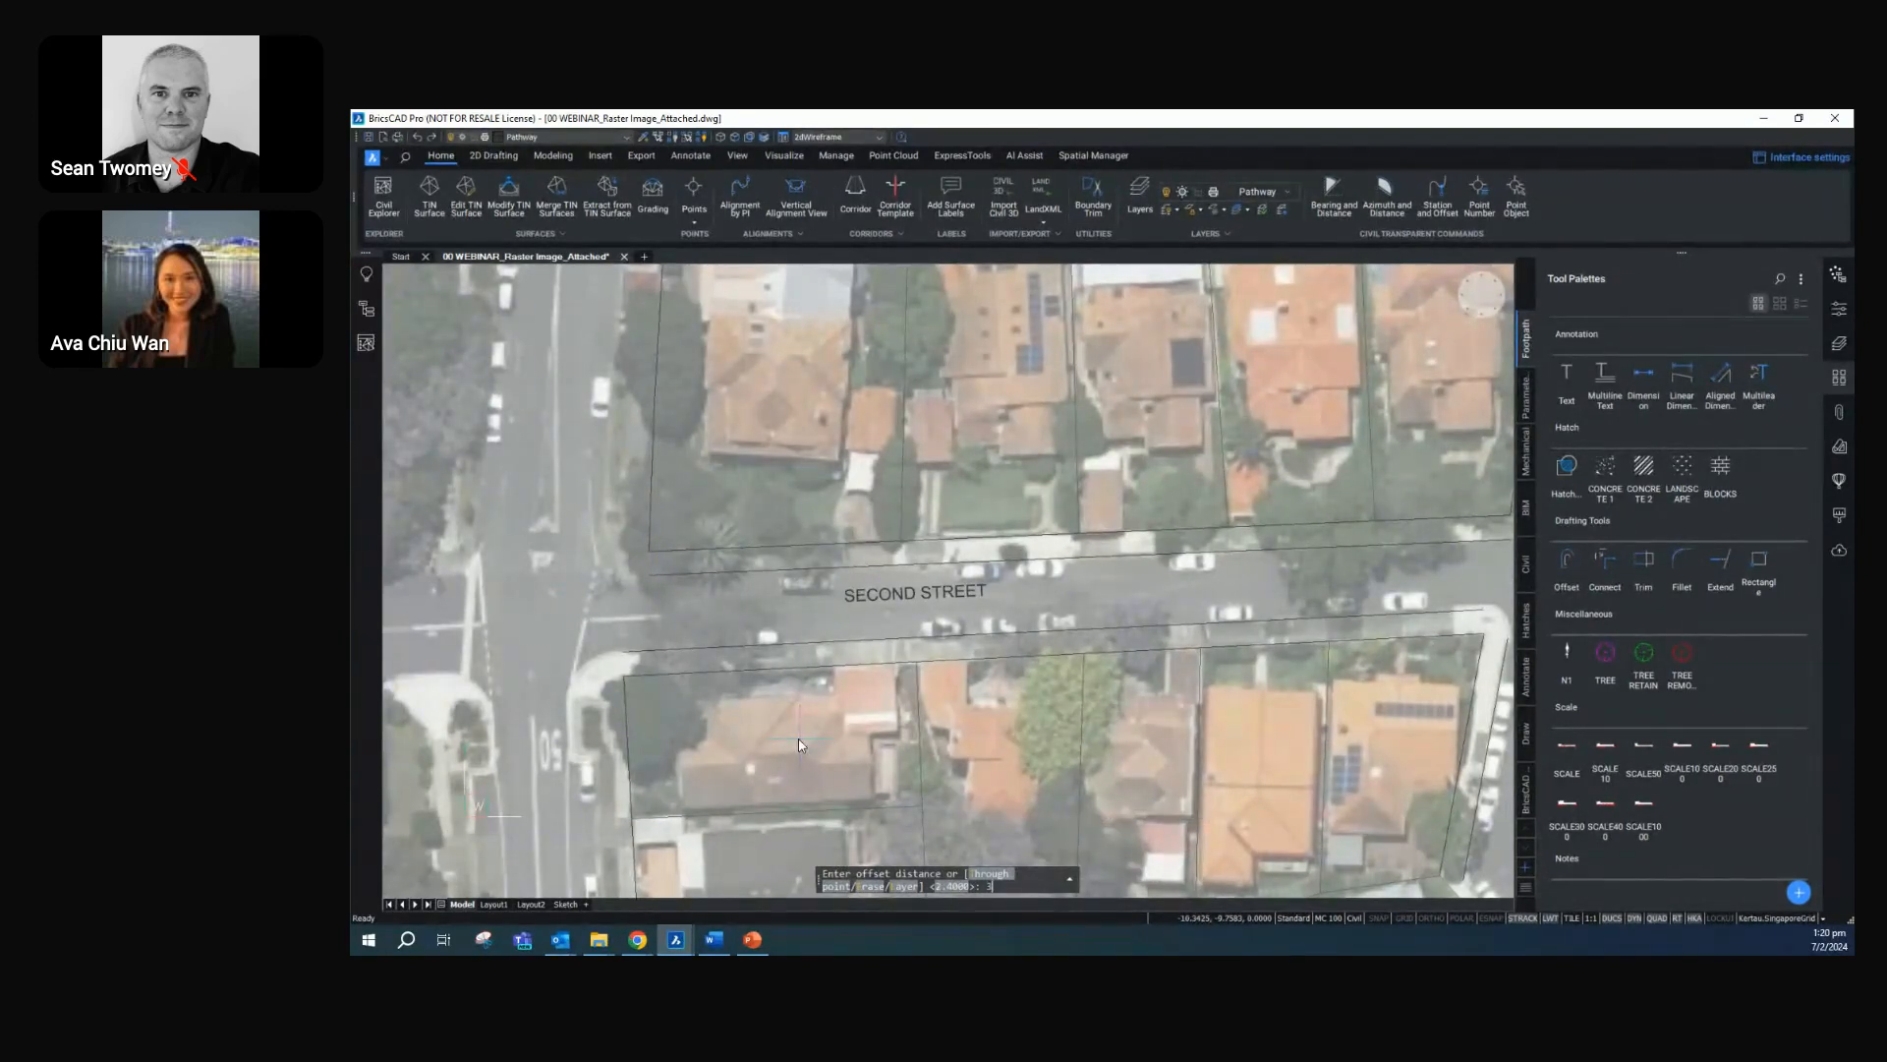
type("3.5")
key("Return")
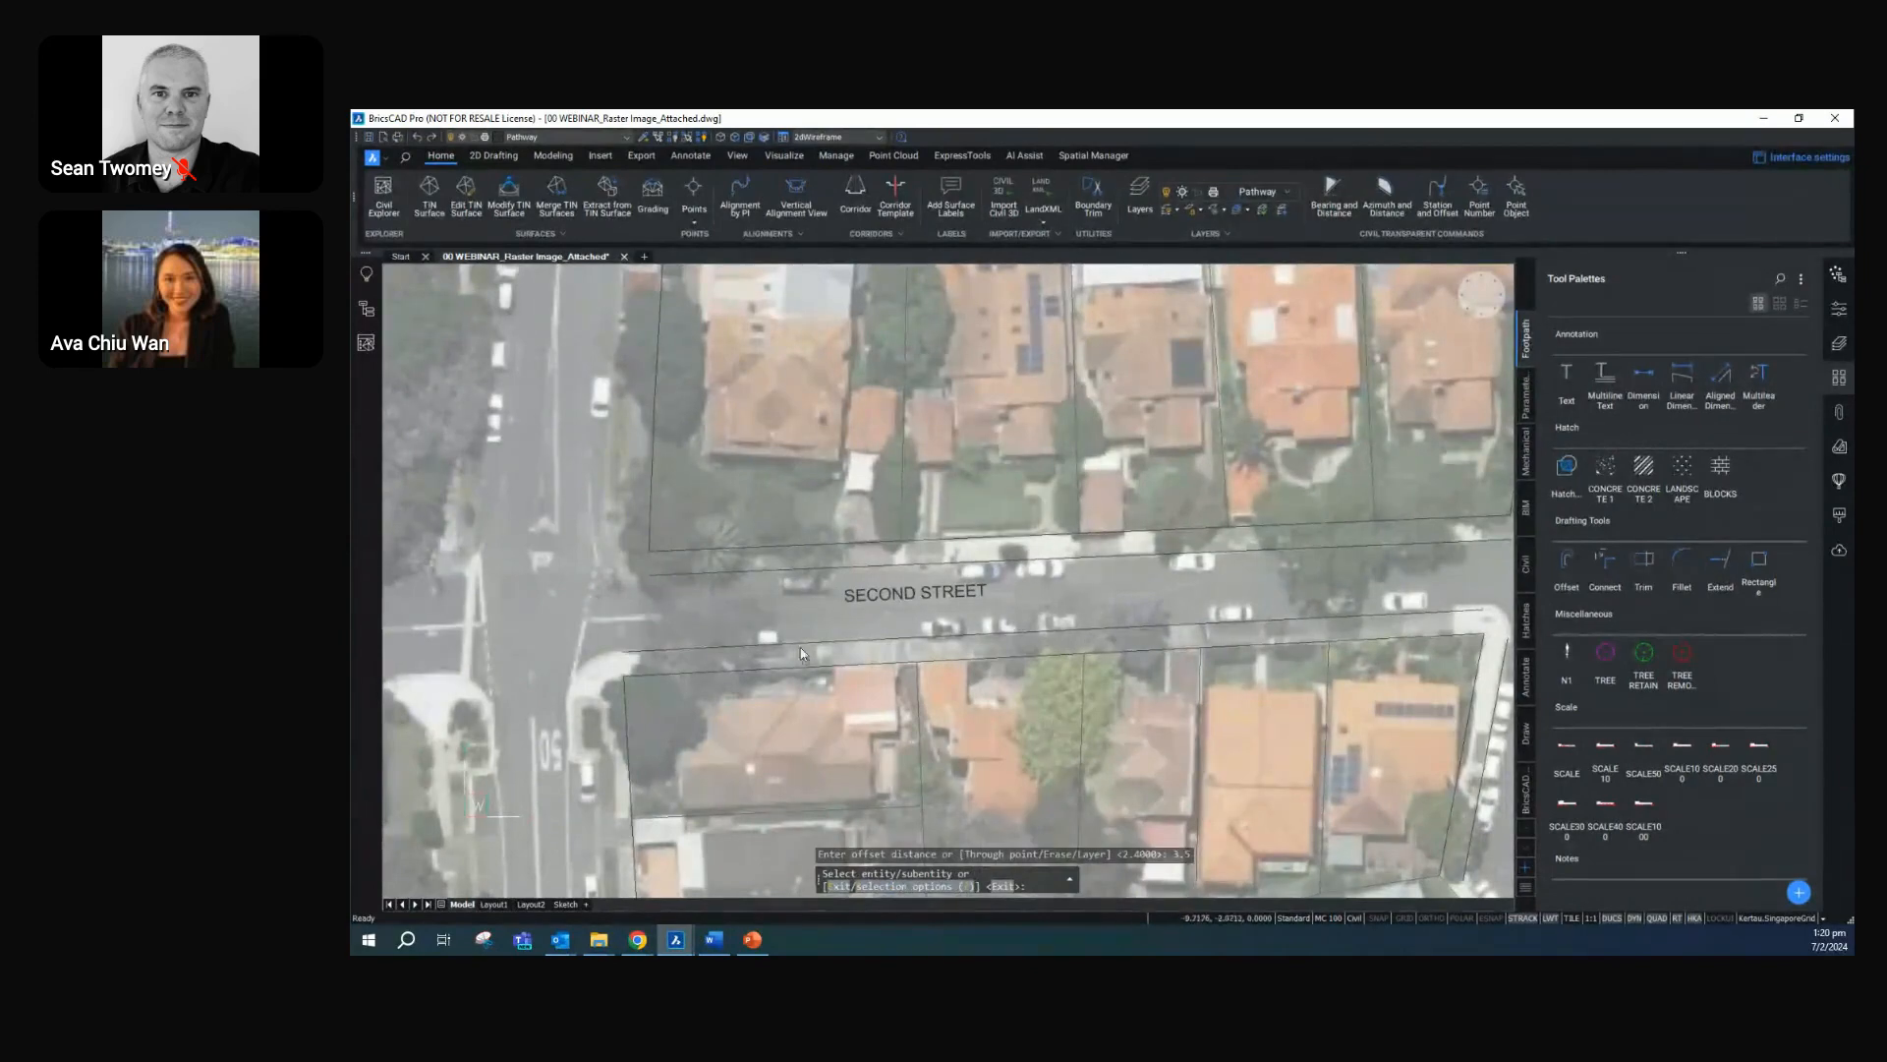
left_click(648, 506)
left_click(581, 510)
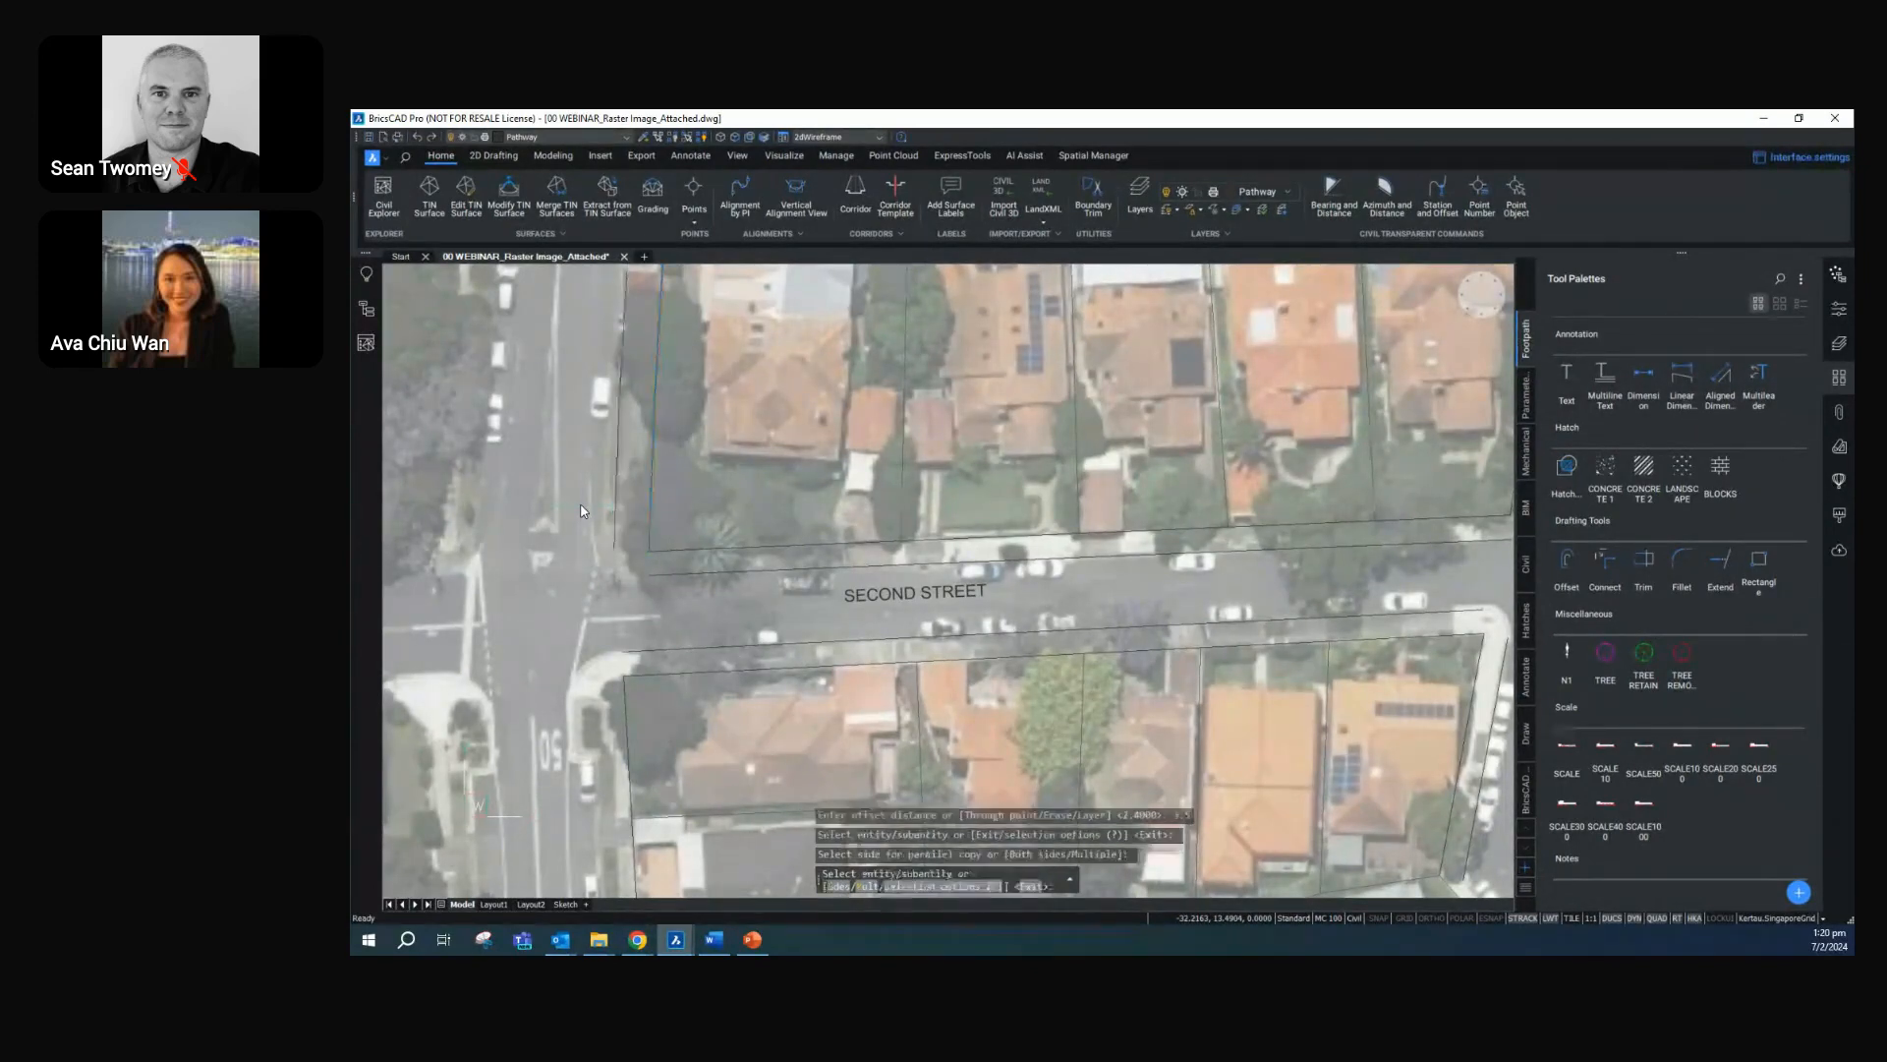
left_click(628, 752)
left_click(588, 746)
key("Escape")
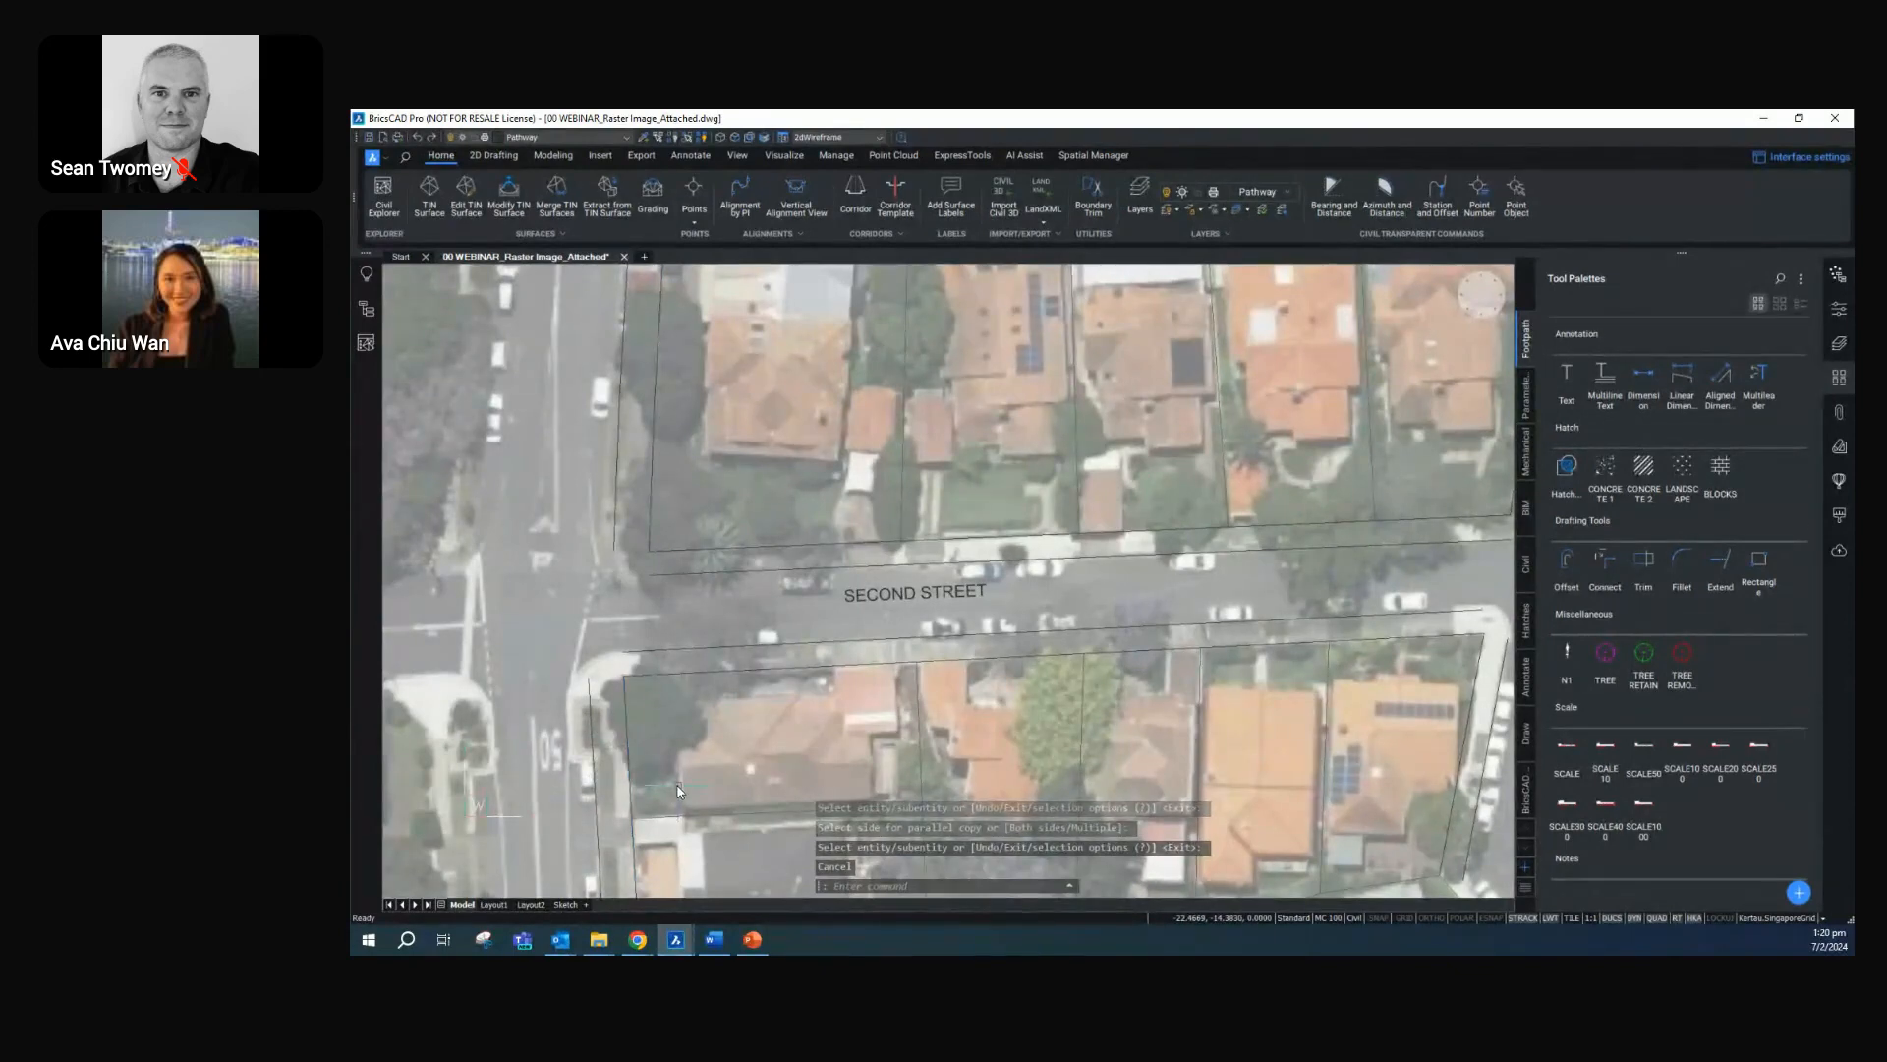
Fillet the offset footpath lines at the four block corners along Second Street with a radius of 3
left_click(1674, 562)
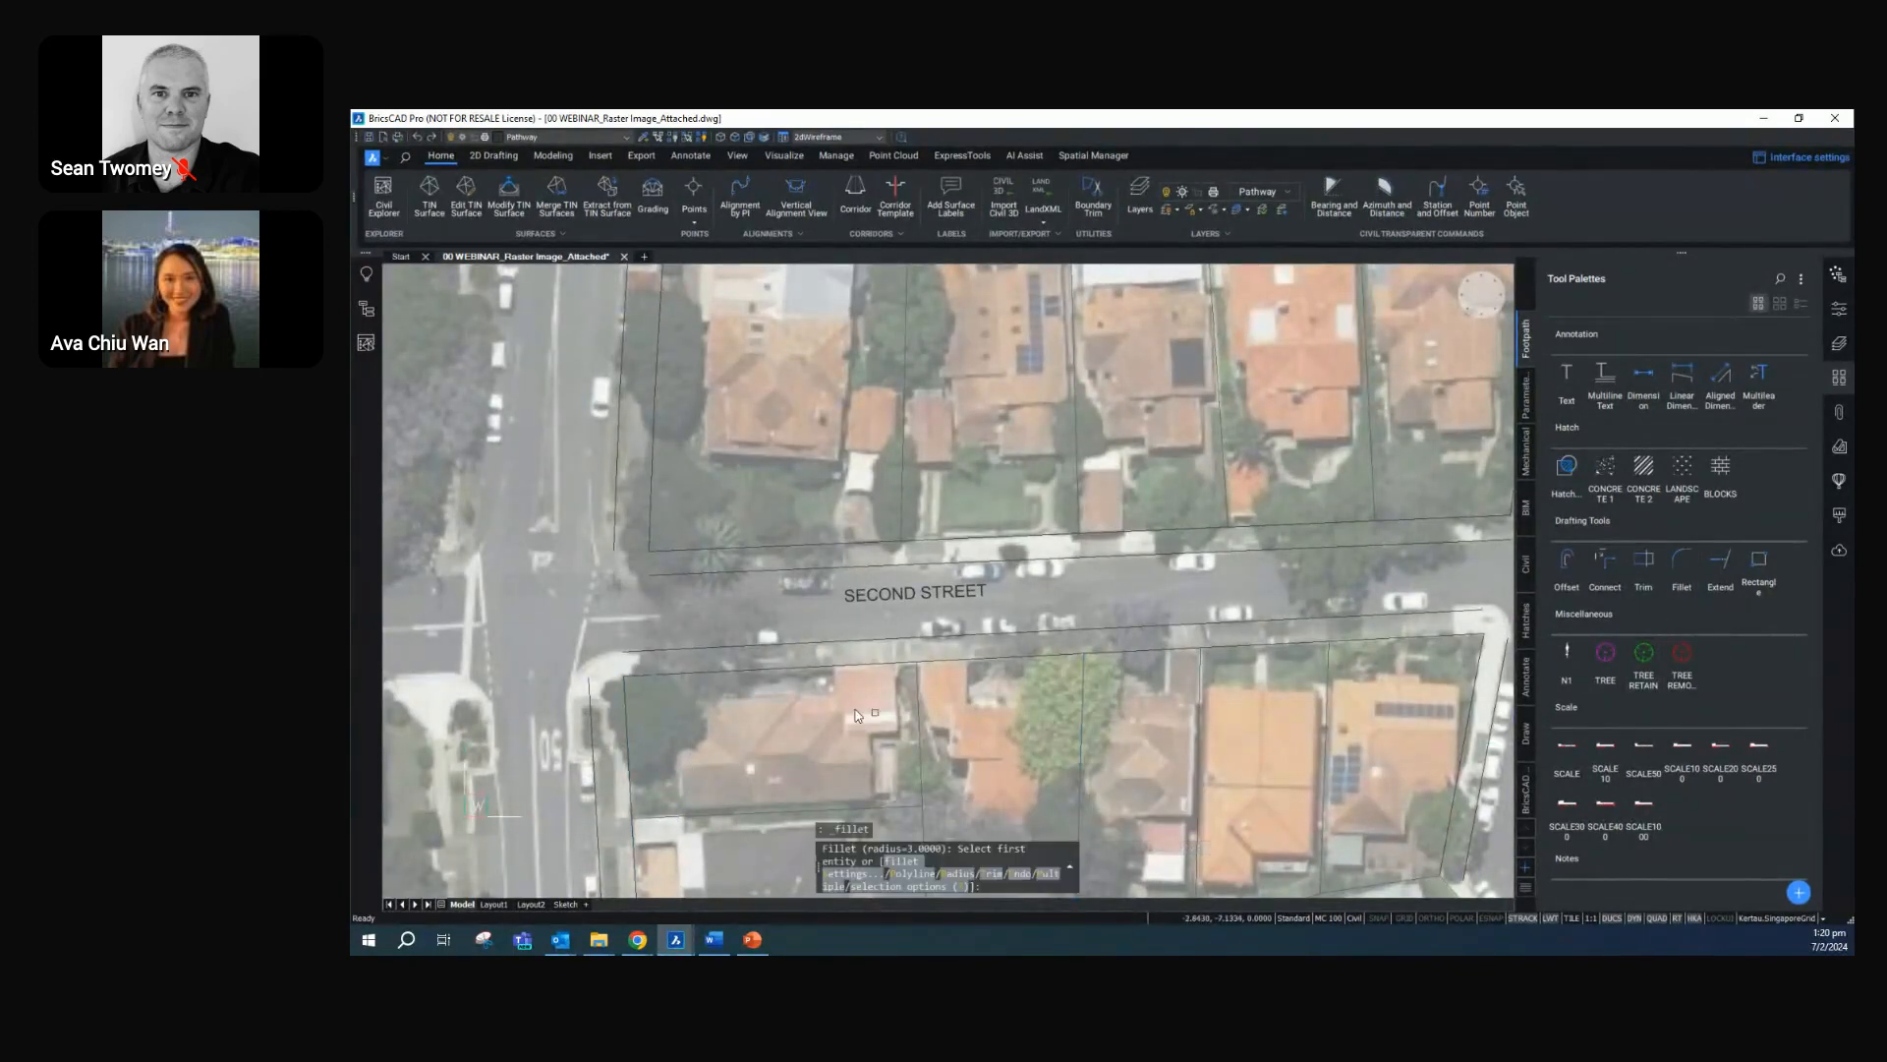
left_click(625, 532)
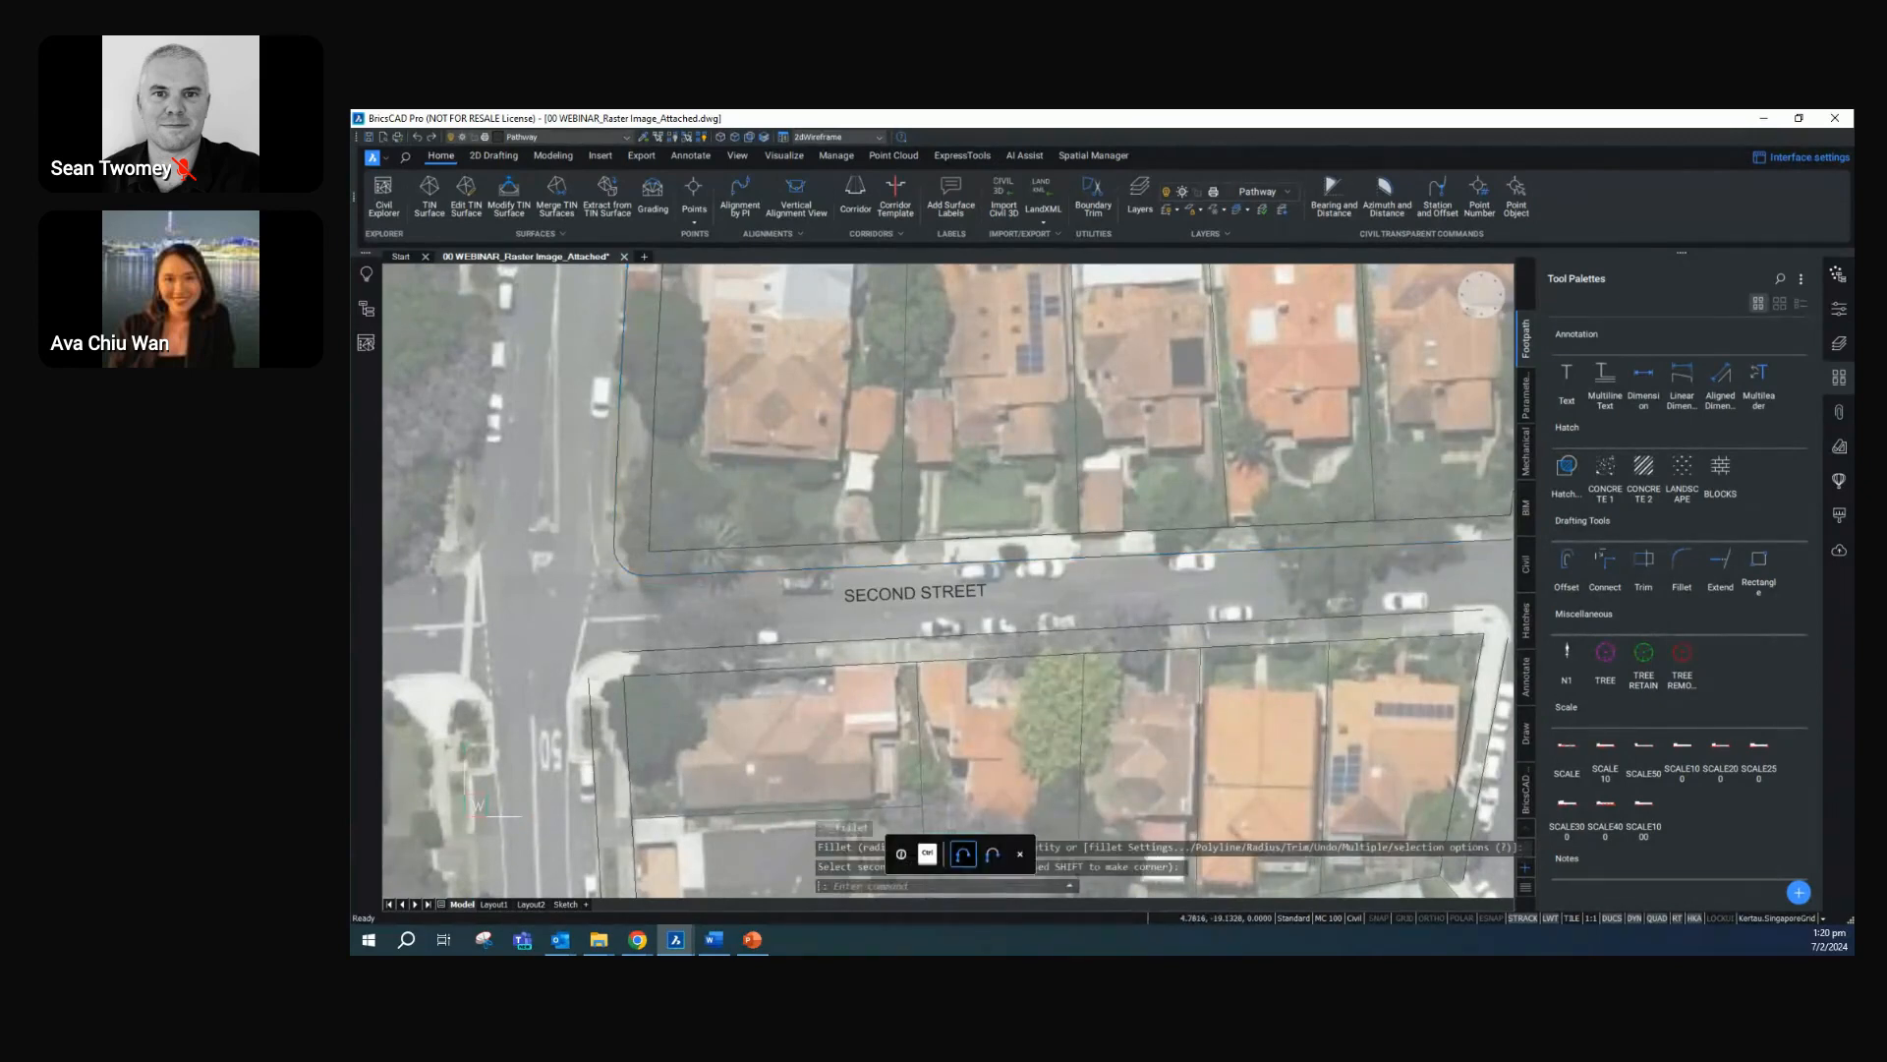
scroll(784, 753, "down", 2)
key("Return")
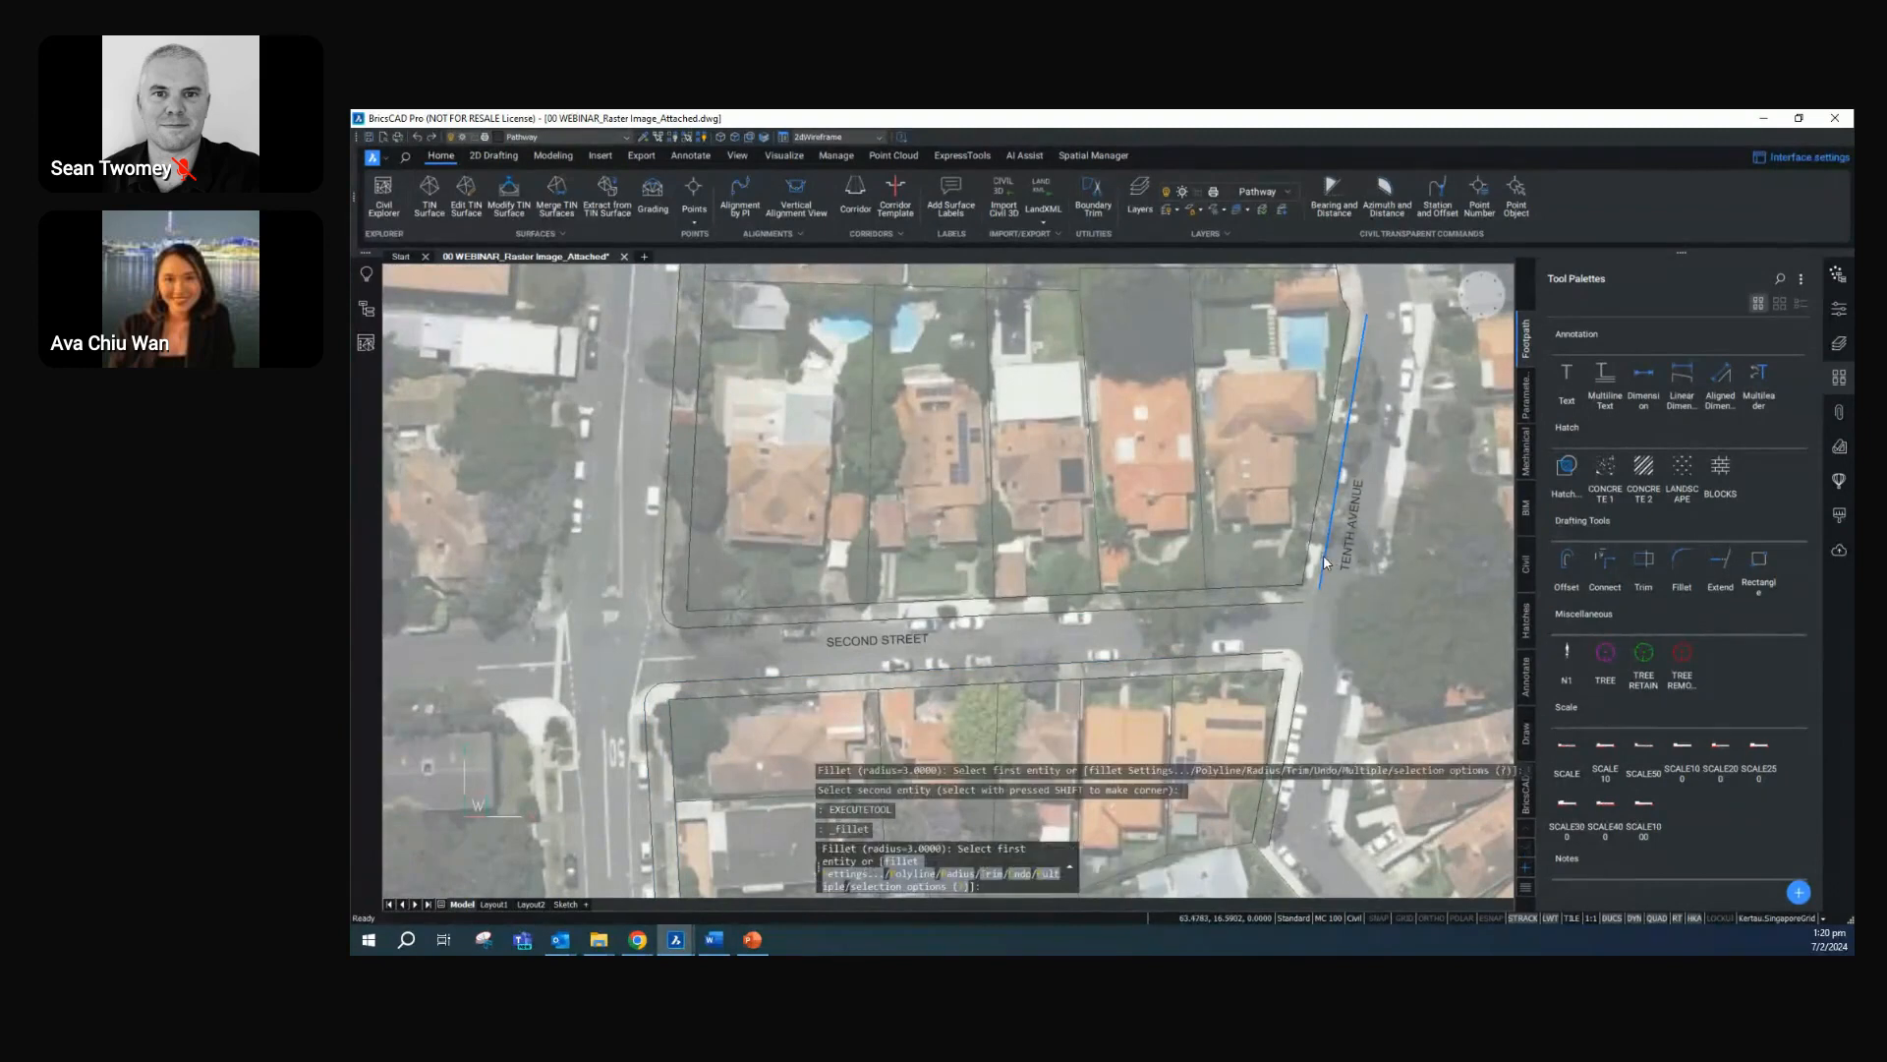
left_click(1290, 603)
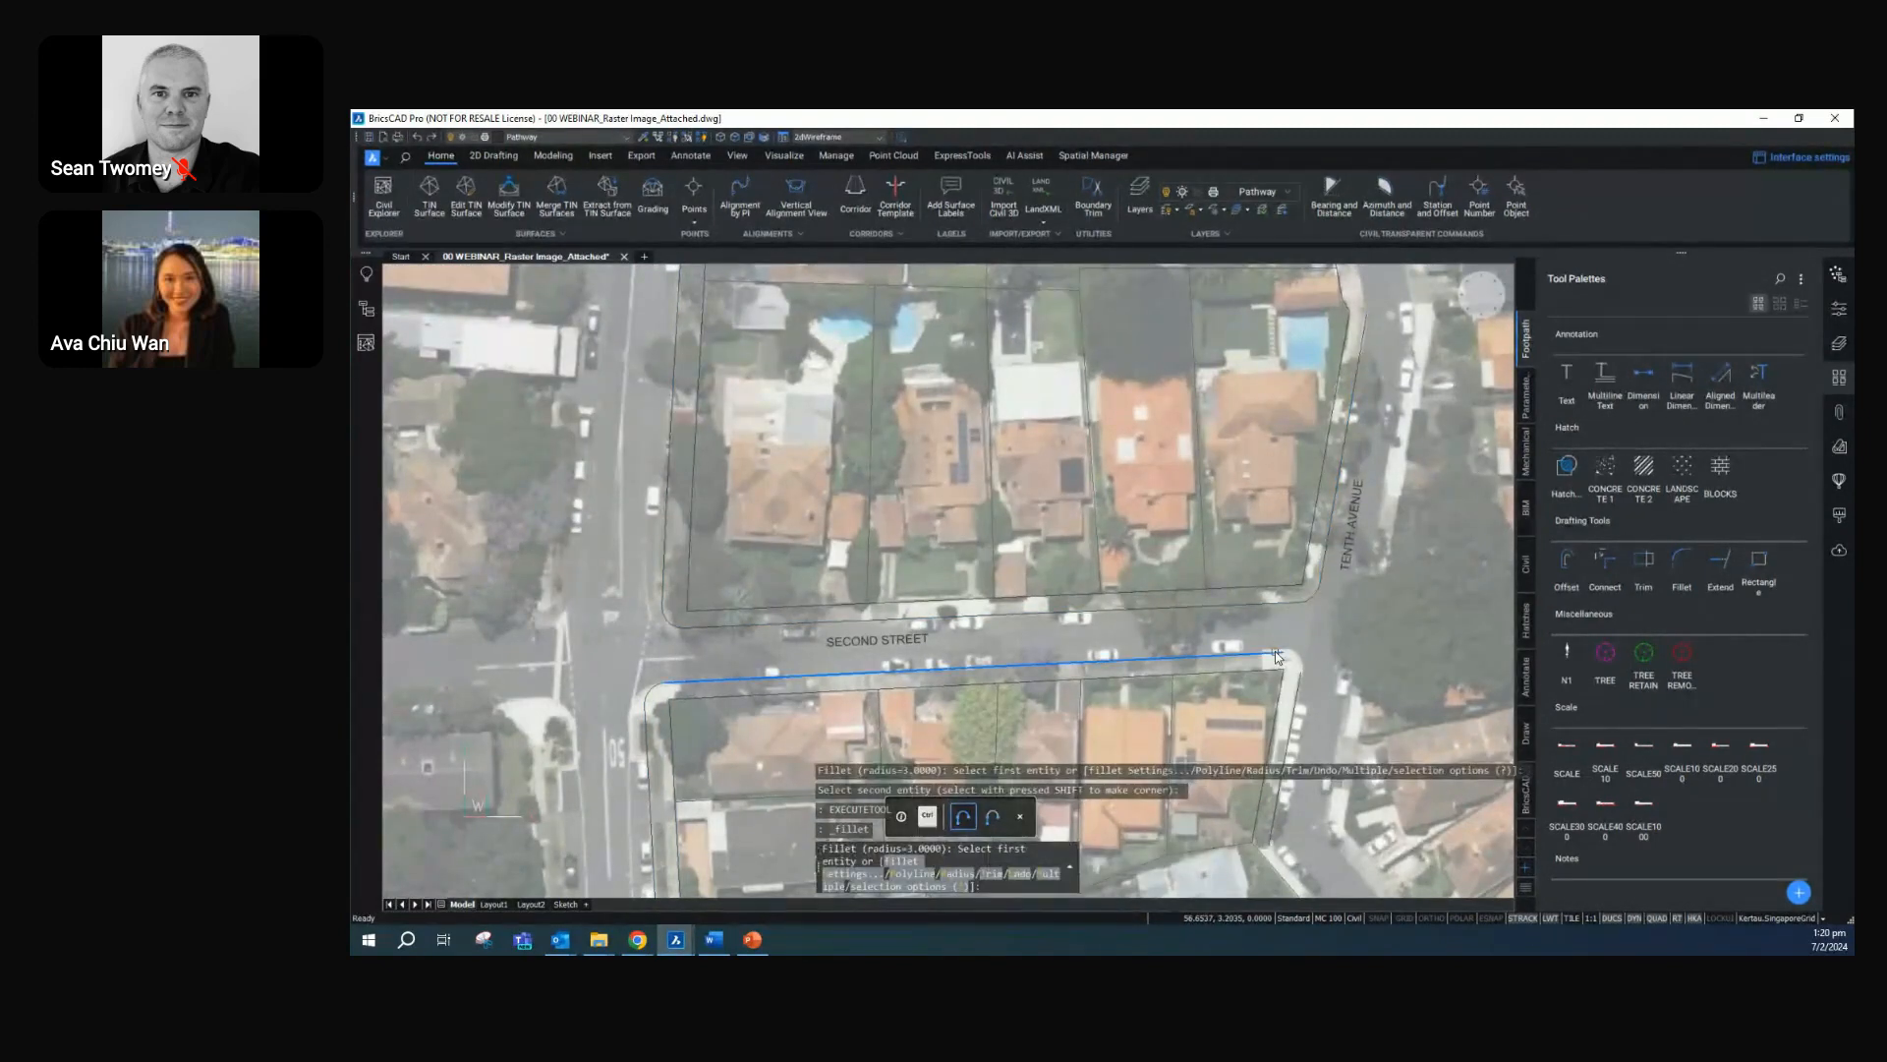
left_click(1275, 651)
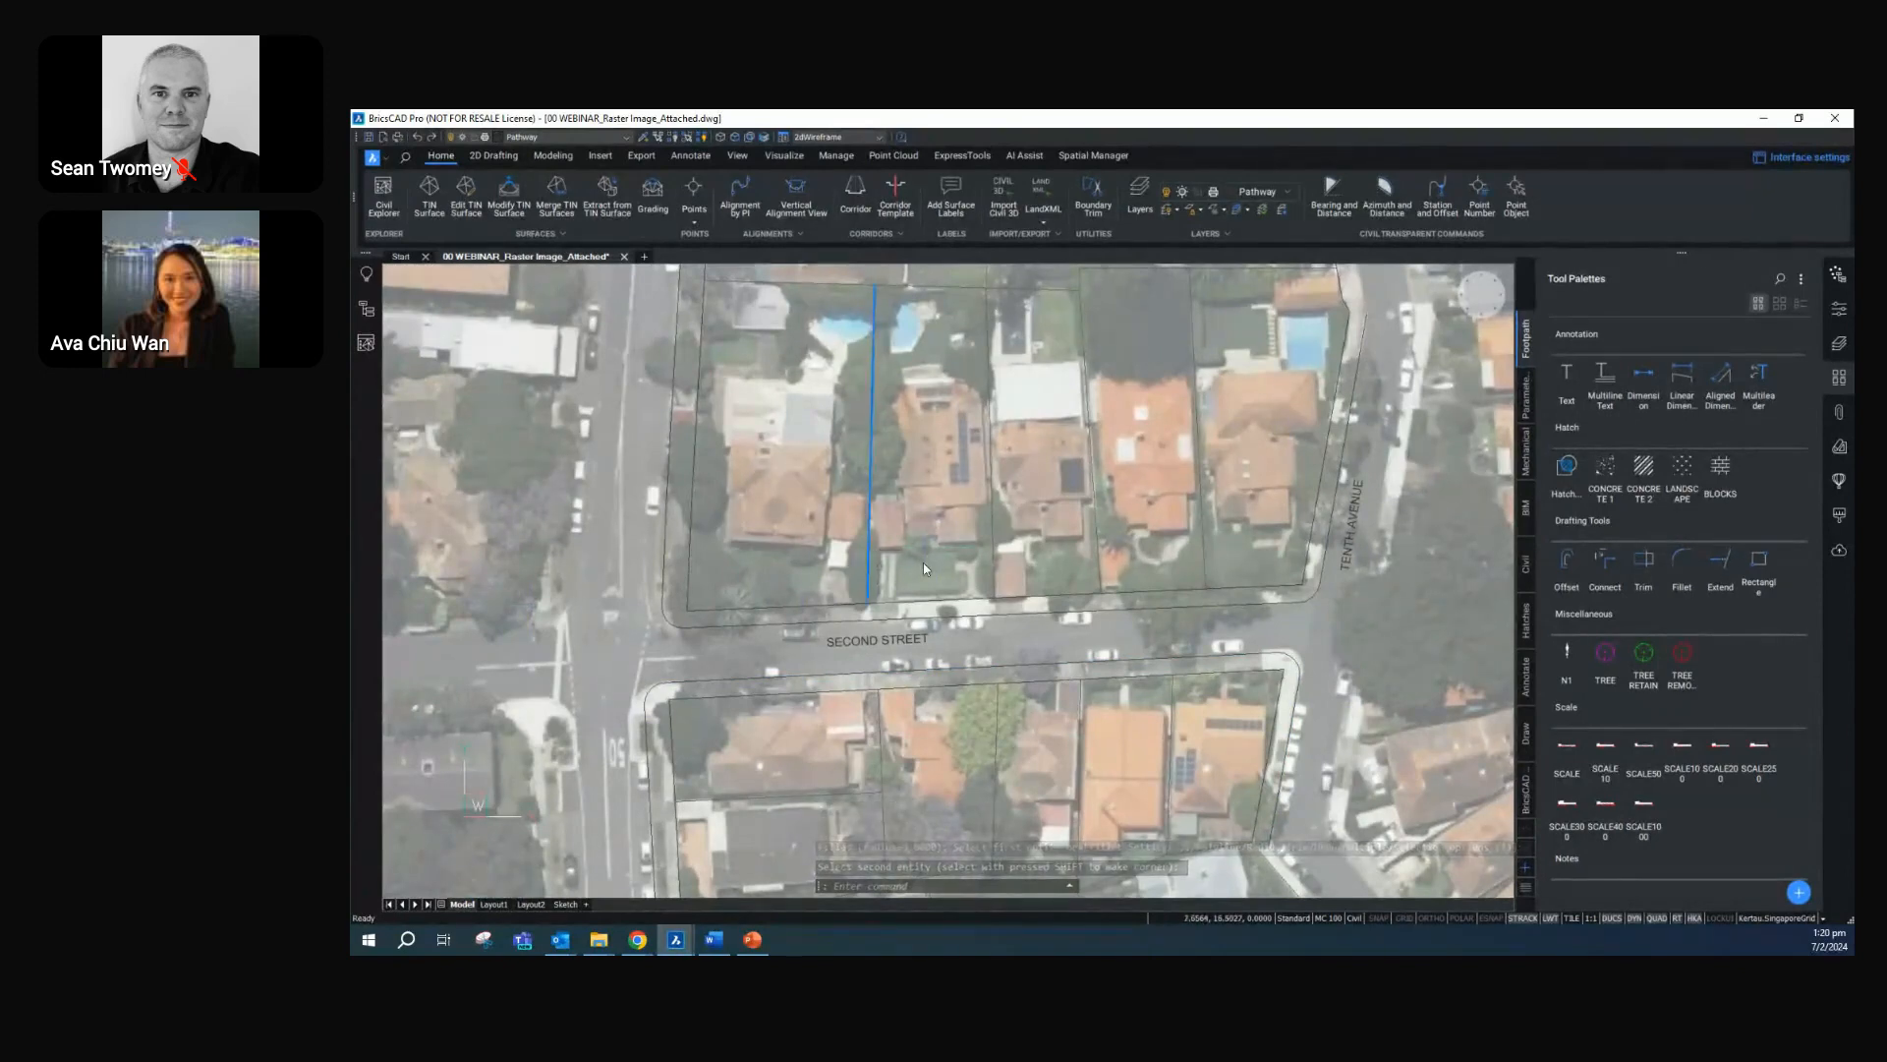
key("Escape")
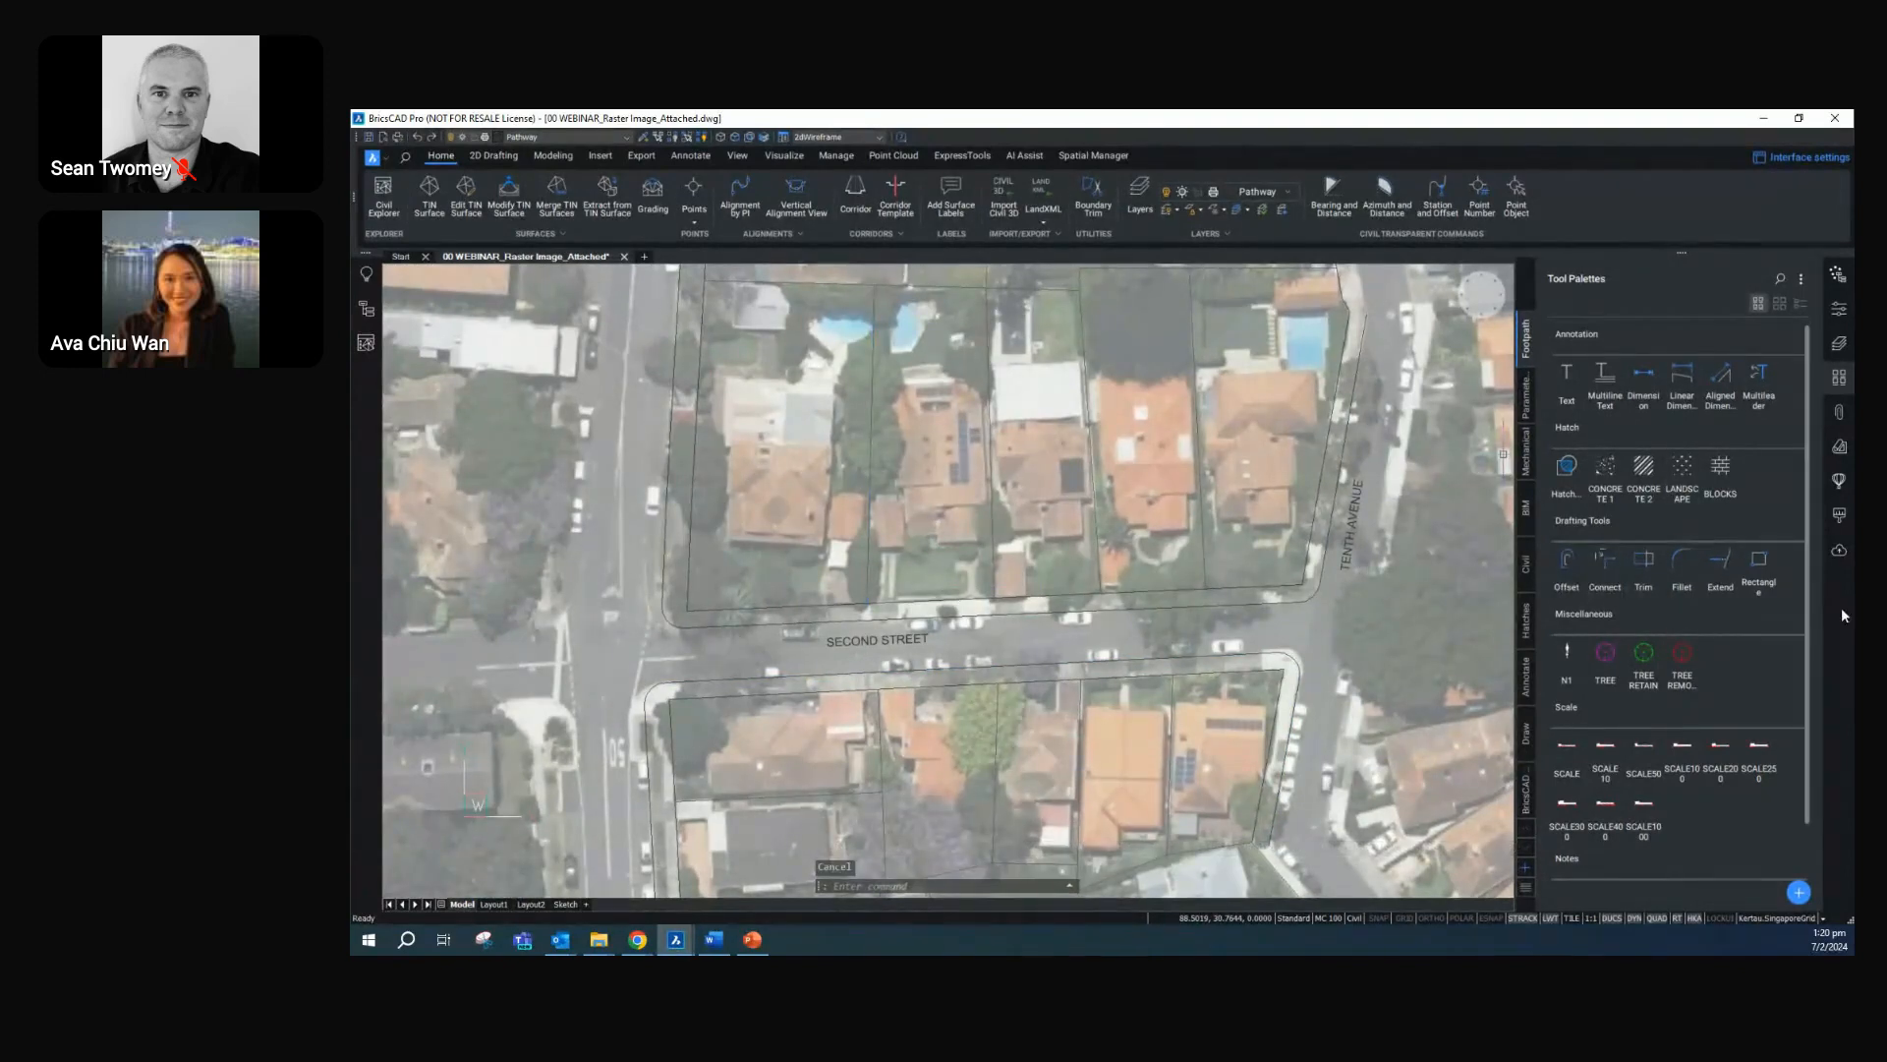
Extend the lot dividing lines and the western lot boundary north of Second Street to the outer footpath line
left_click(1714, 569)
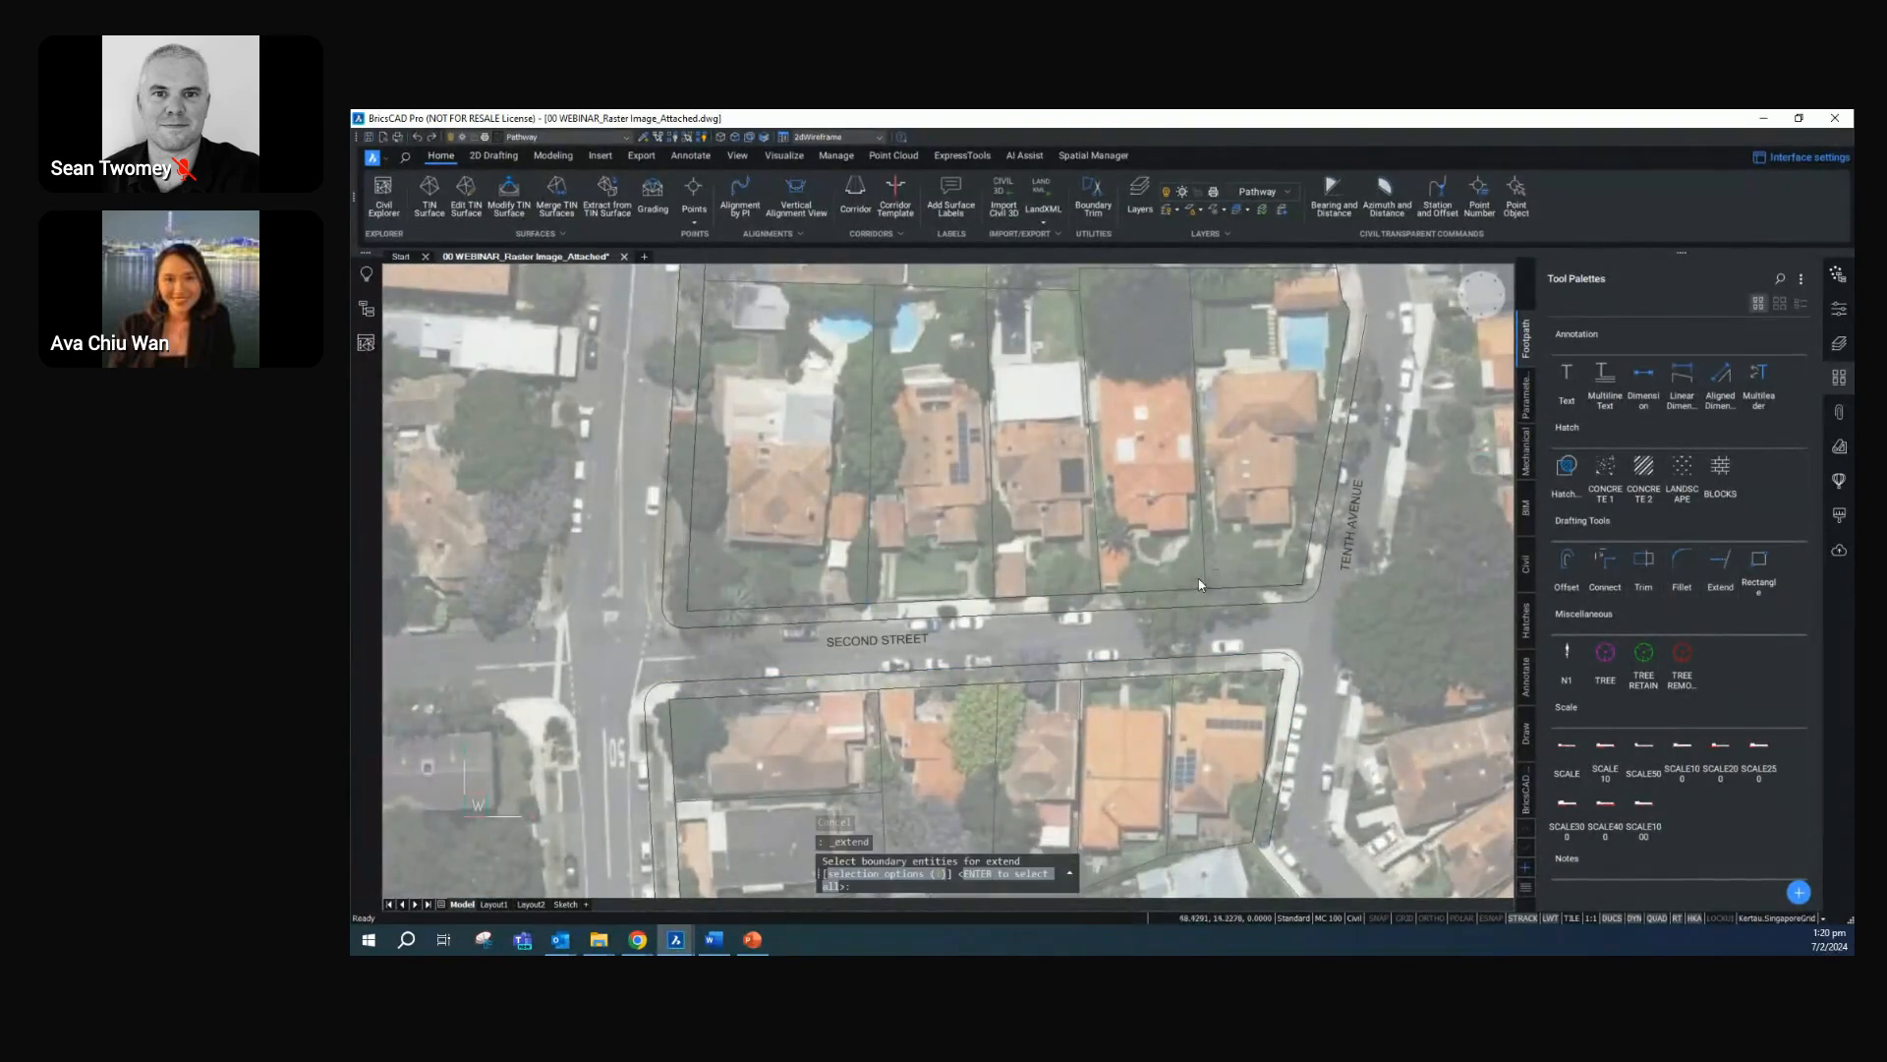
left_click(1002, 618)
key("Return")
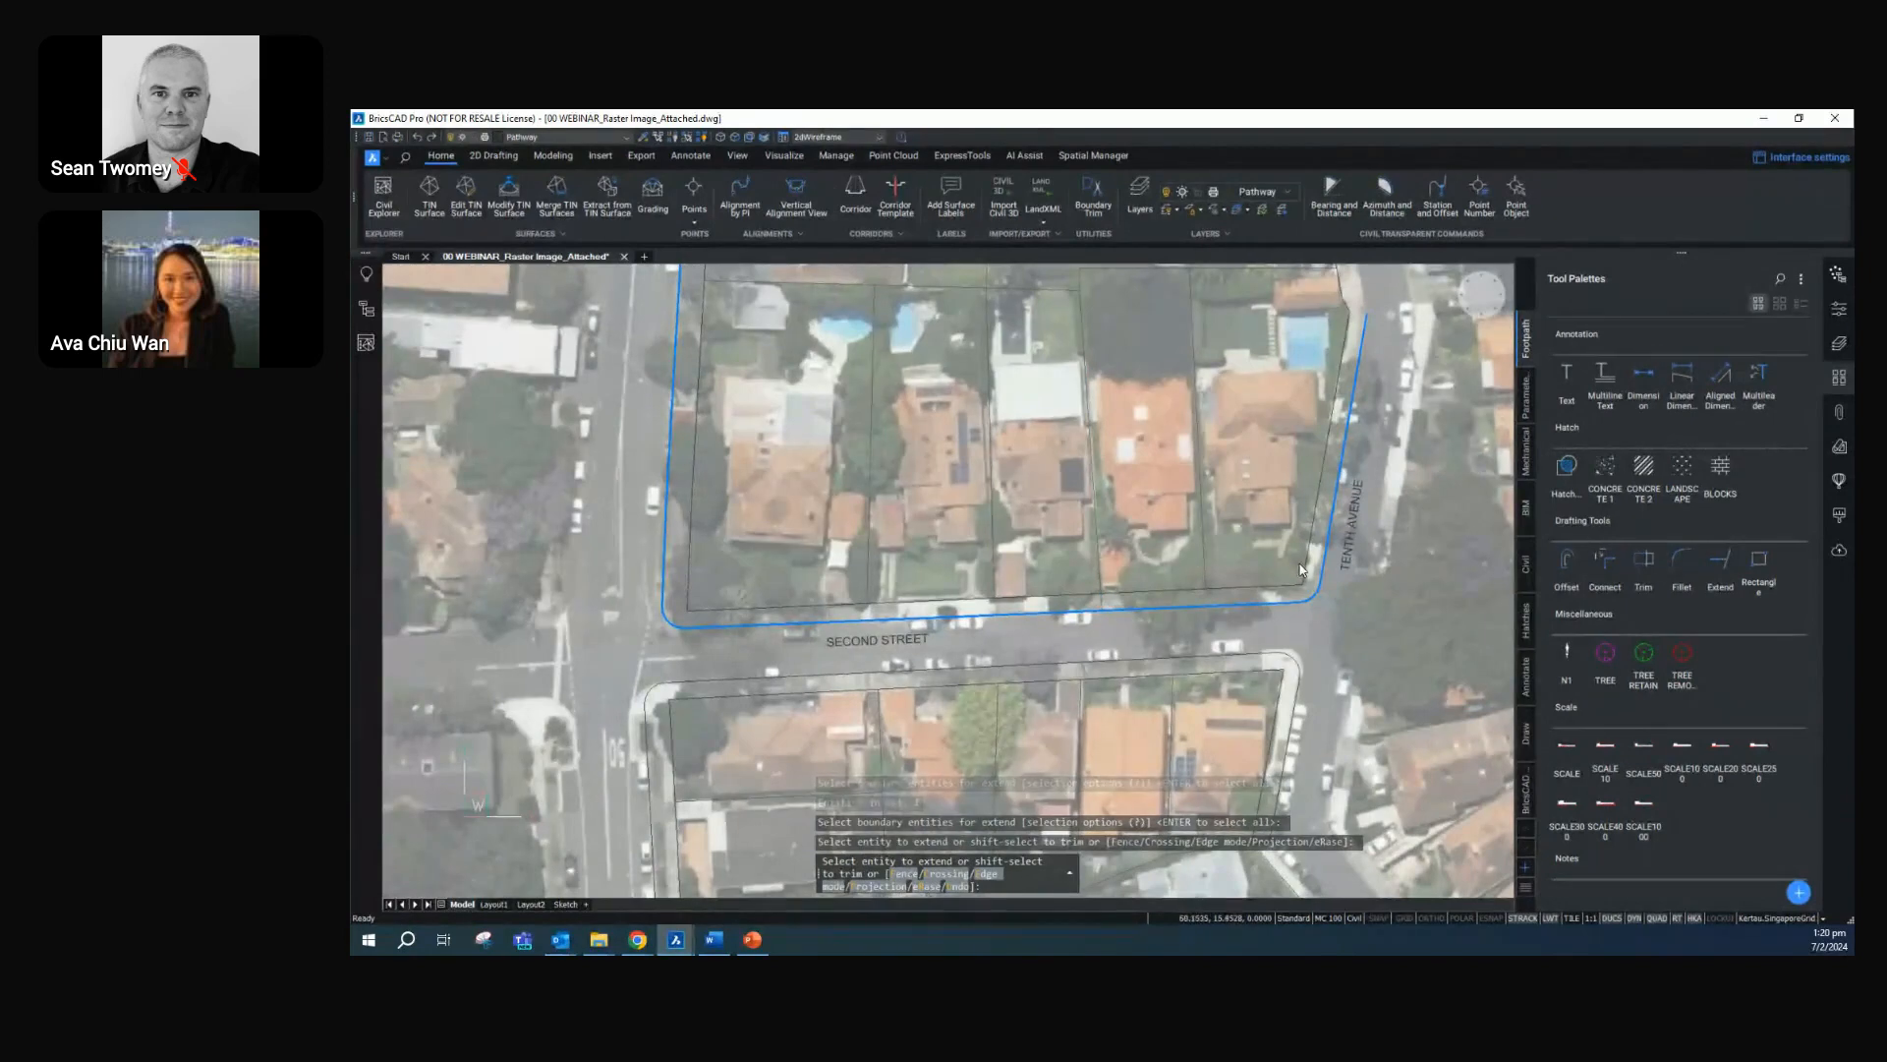
left_click(1203, 558)
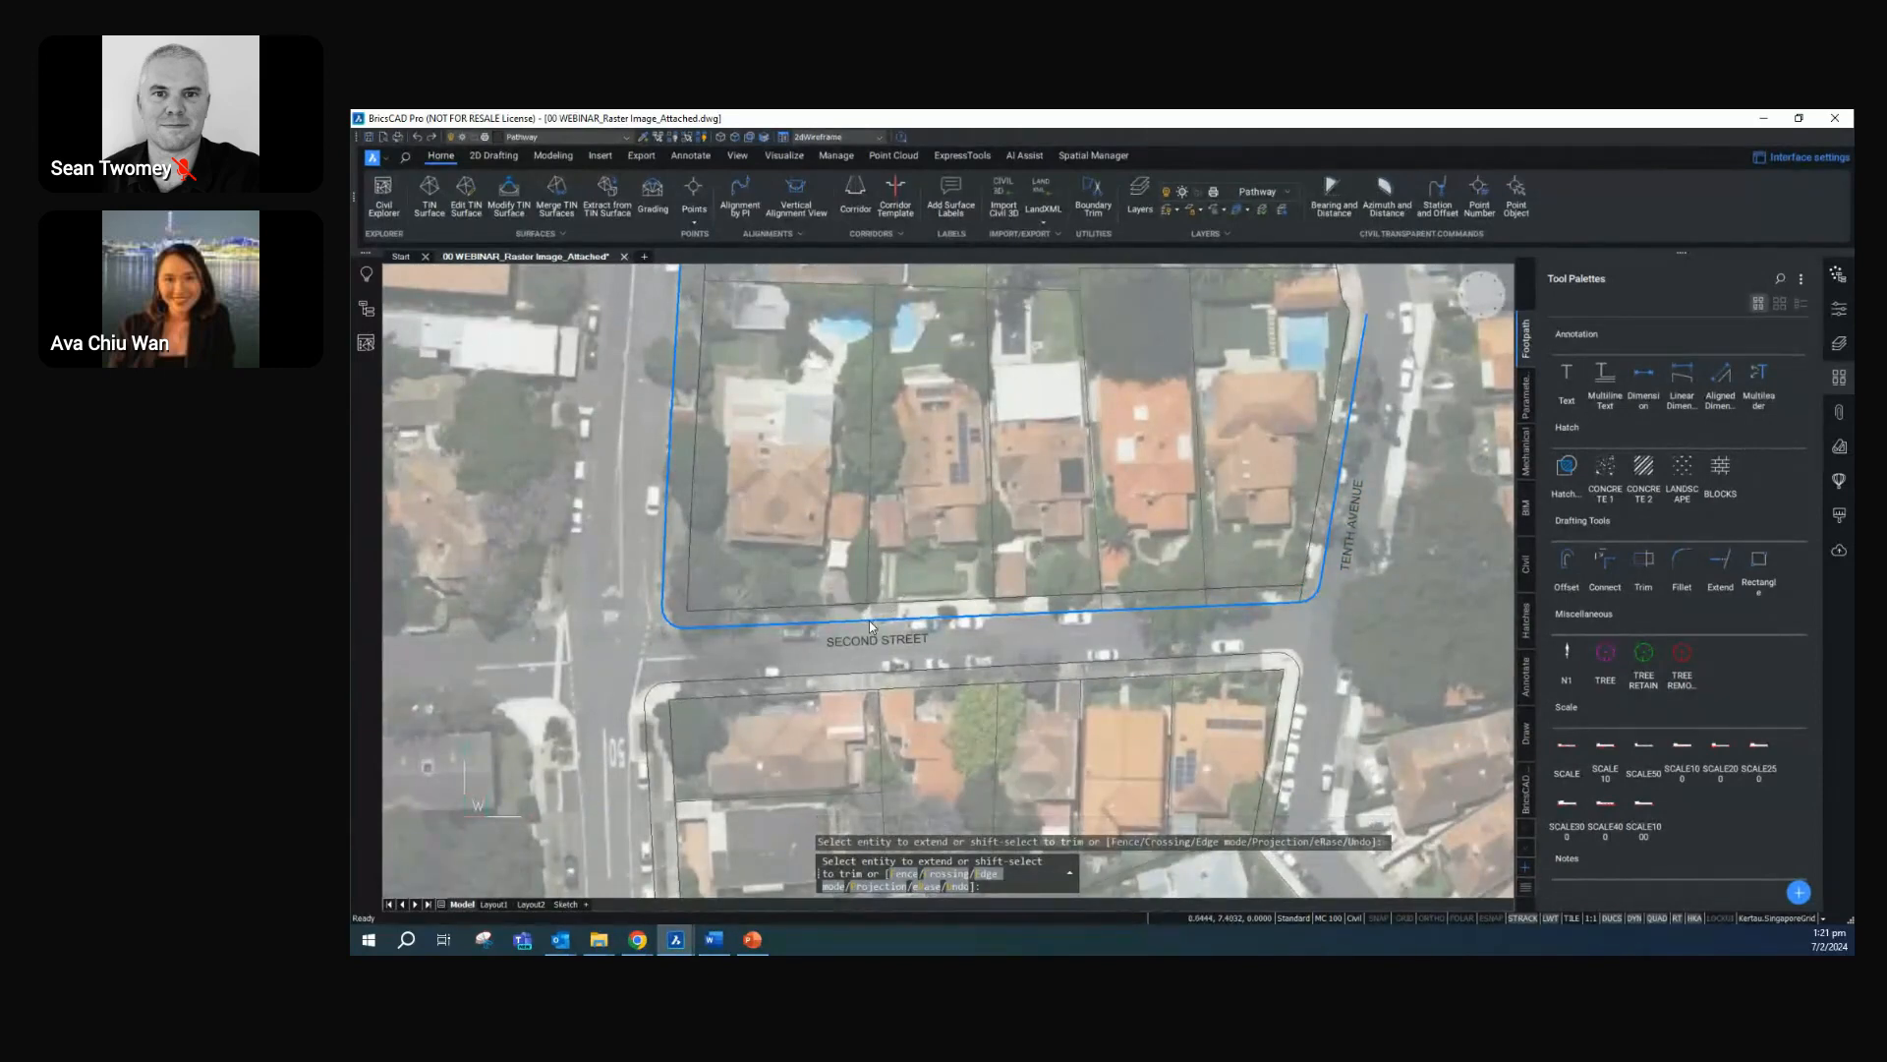
scroll(869, 621, "up", 3)
left_click(866, 556)
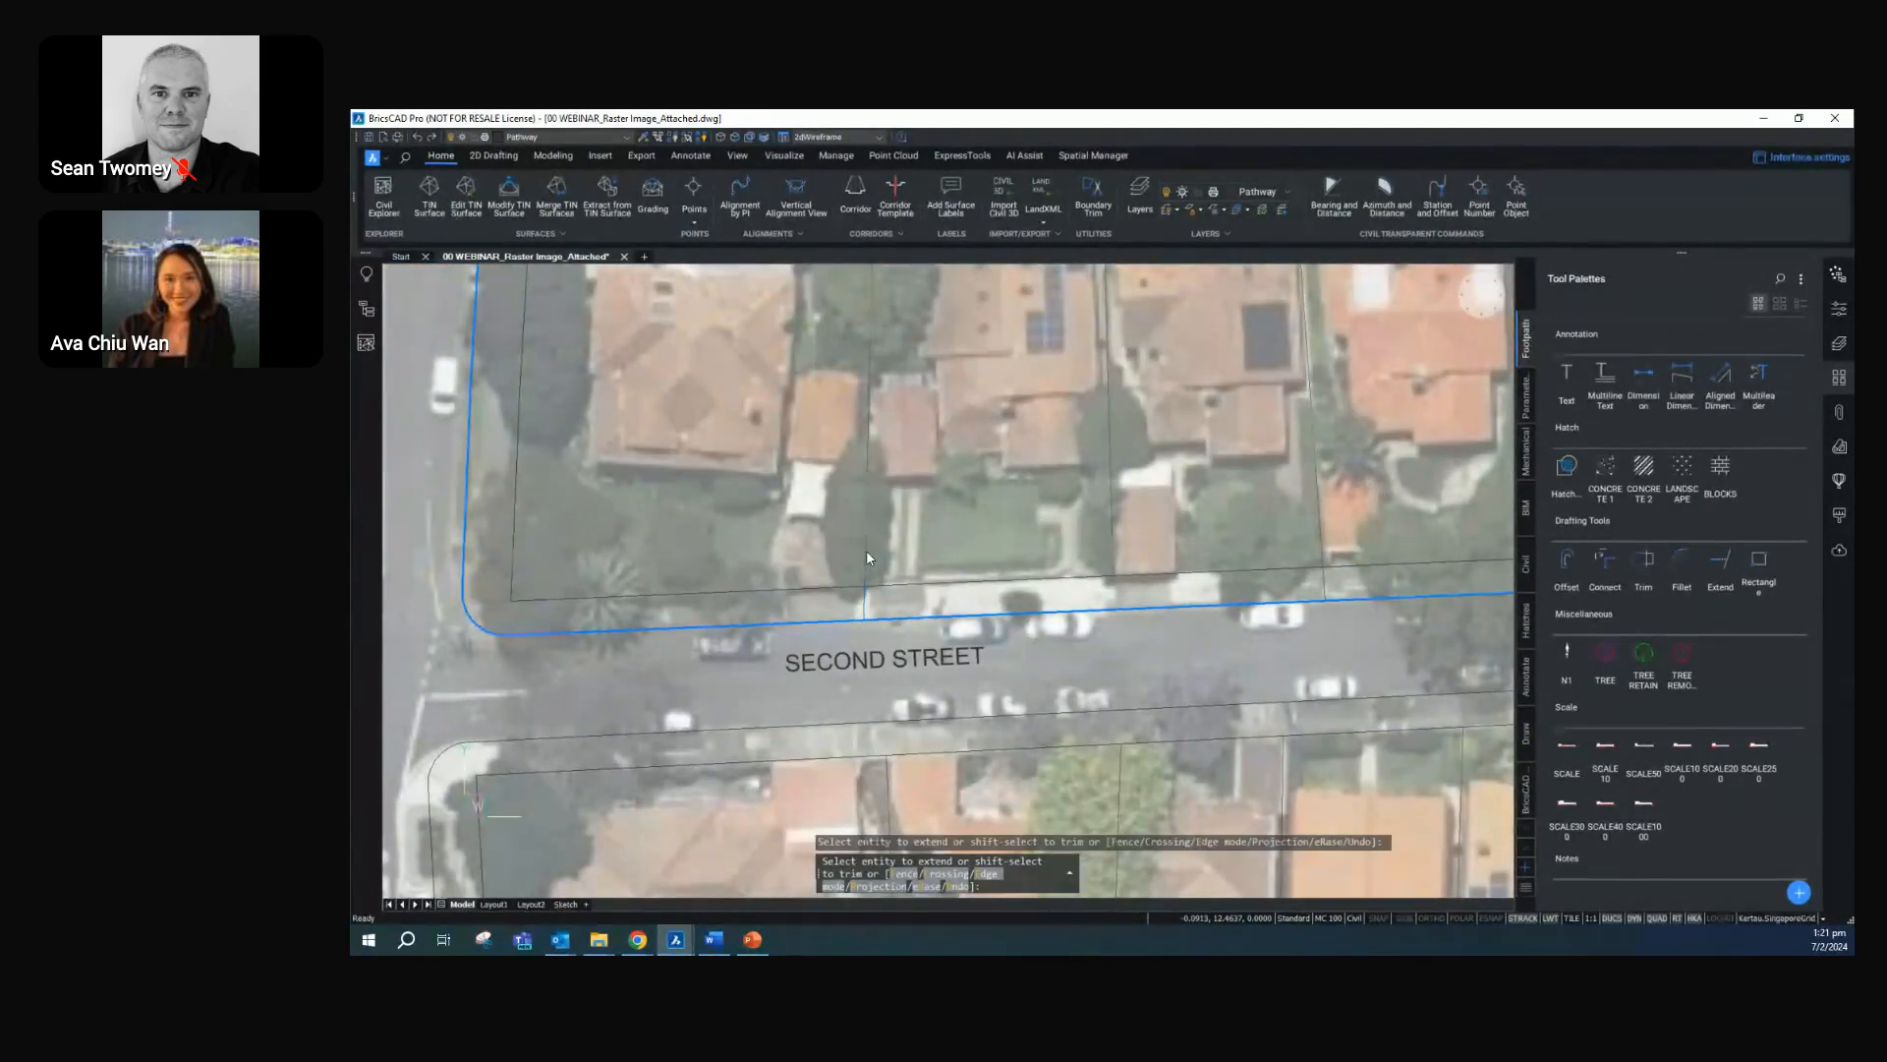
left_click(1113, 557)
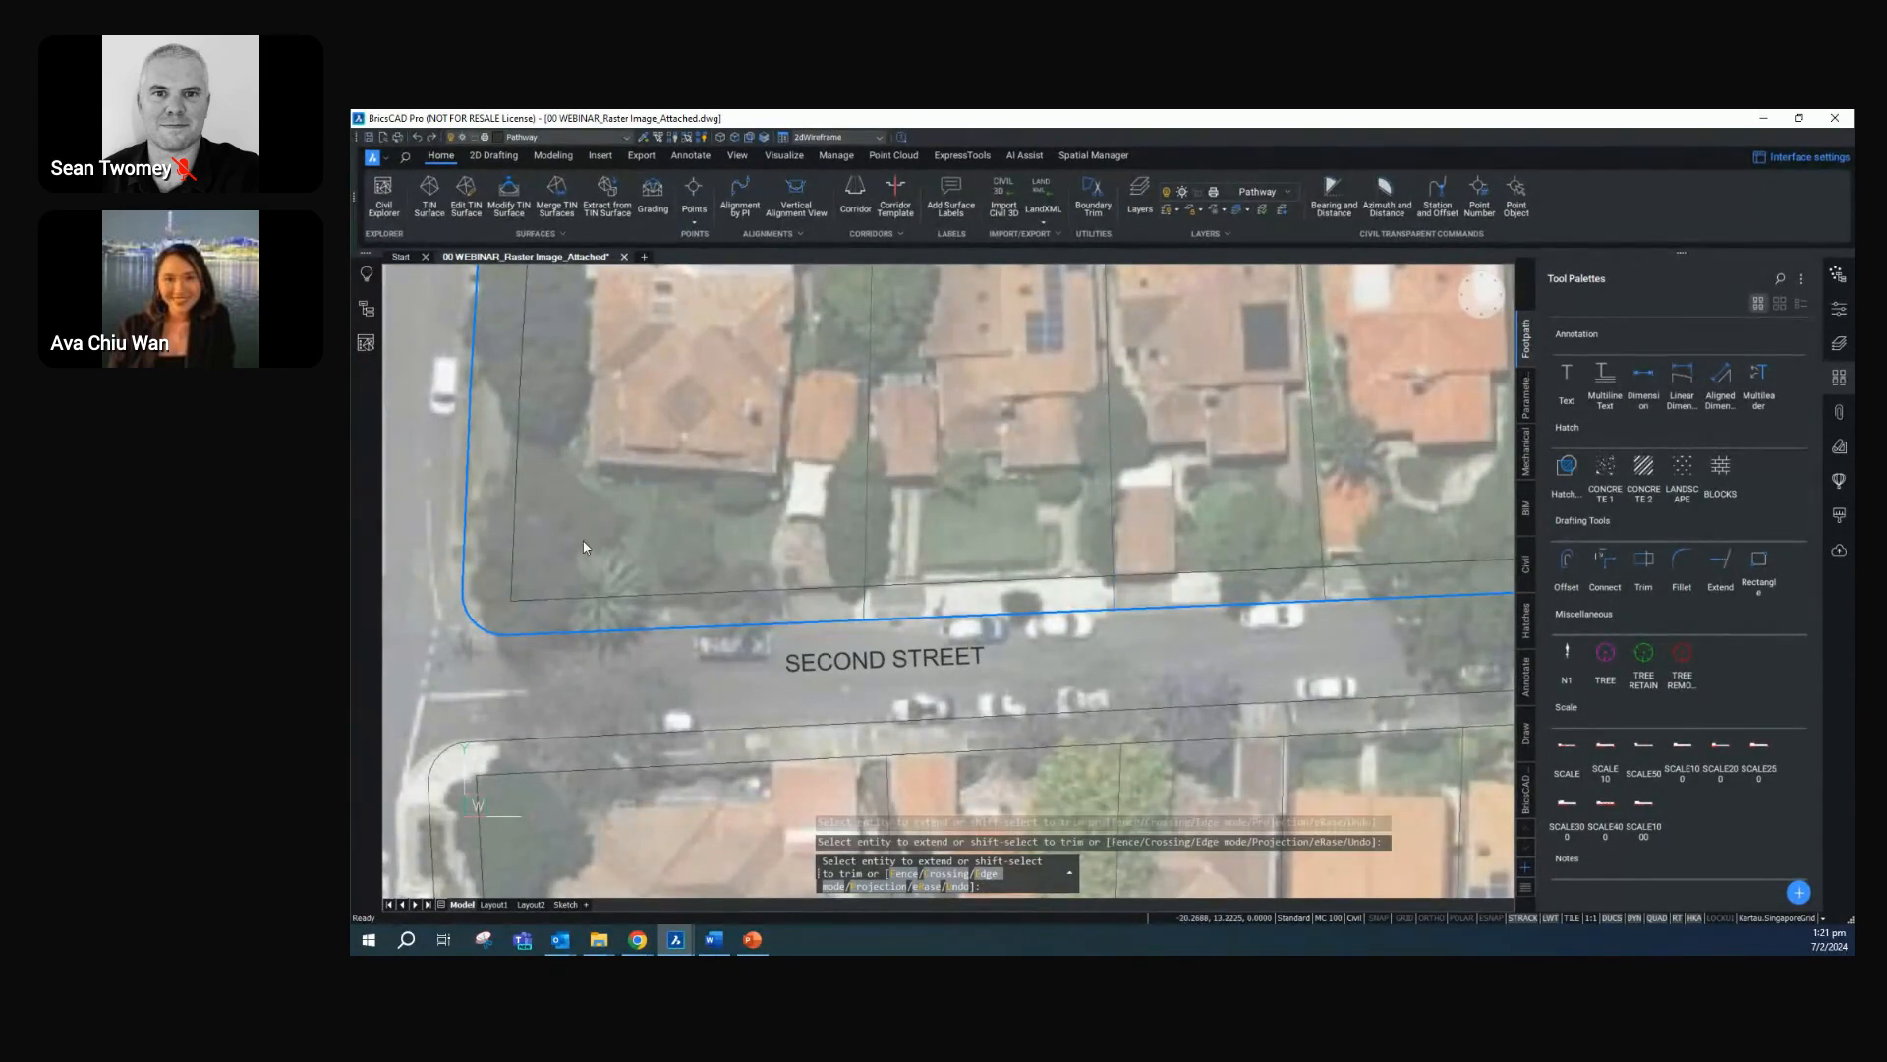
left_click(512, 557)
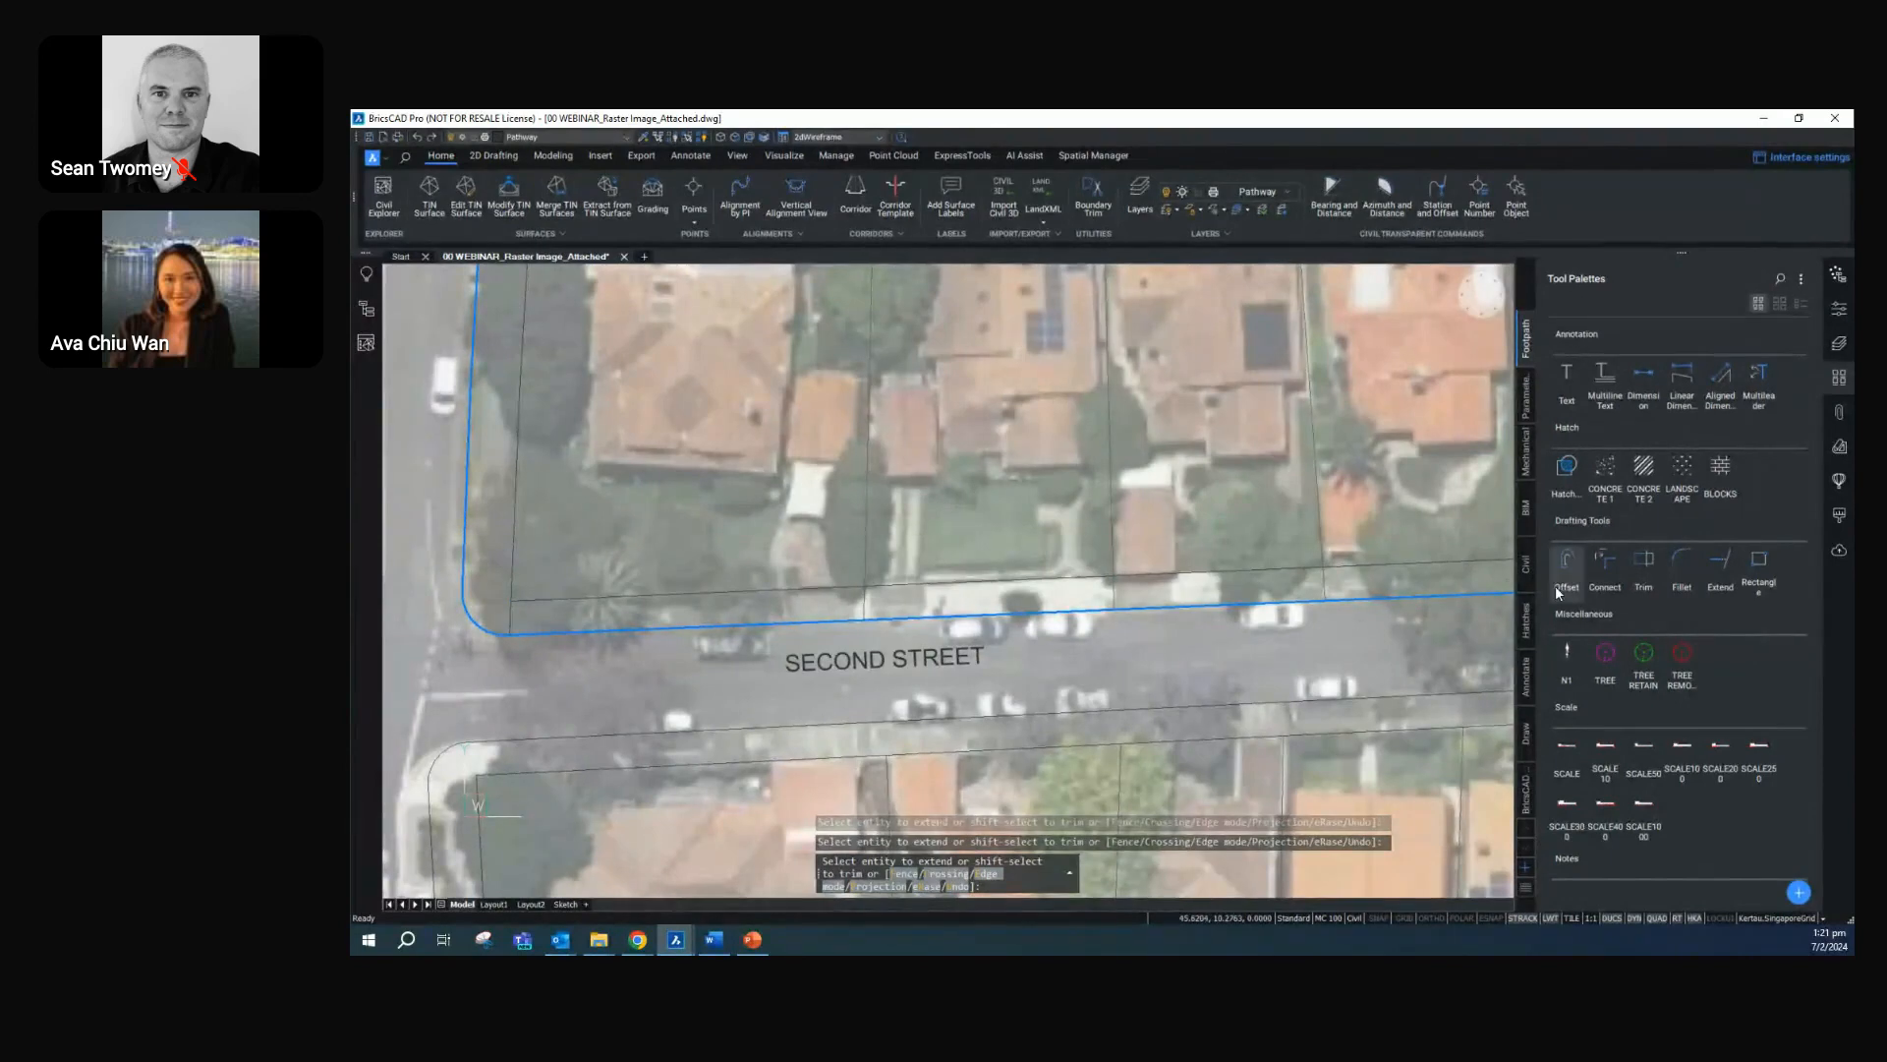
key("Escape")
Trim selected lot line extensions between the lot boundary and the outer footpath line north of Second Street, using all entities as cutting edges
left_click(1642, 566)
key("Return")
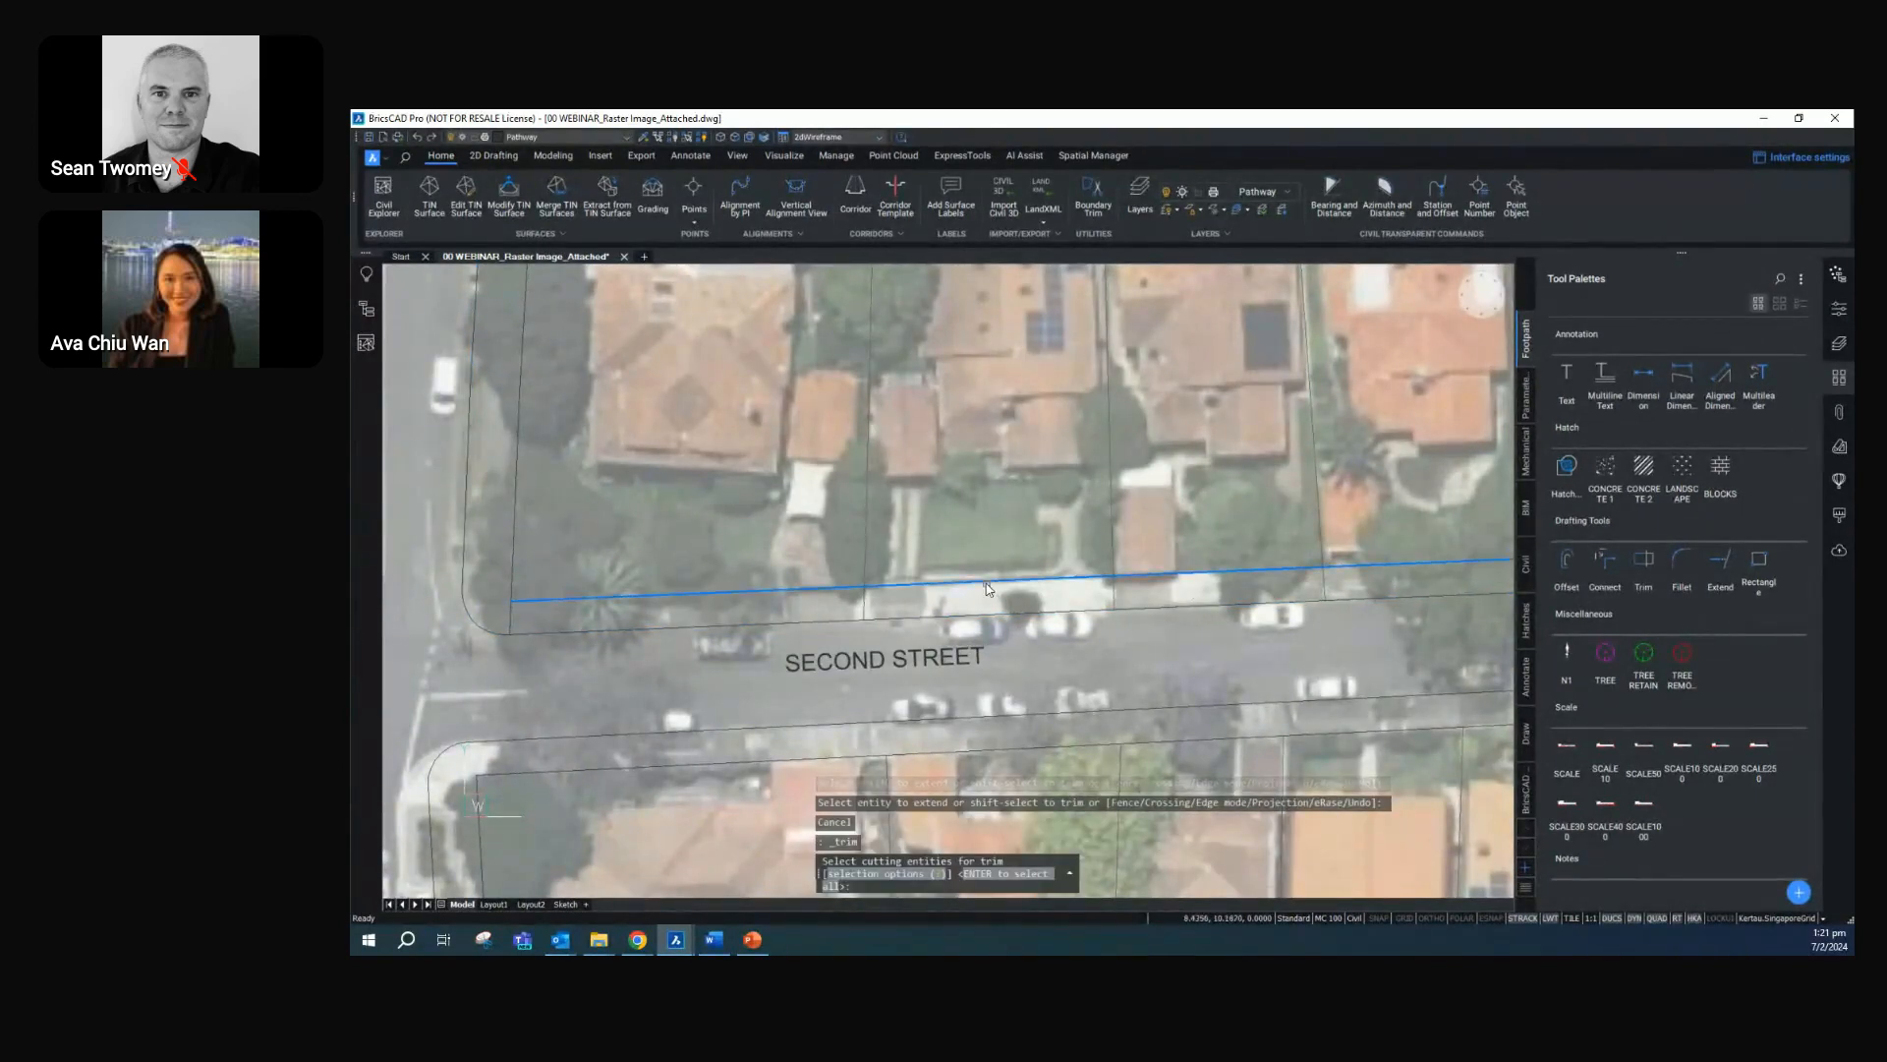
key("Return")
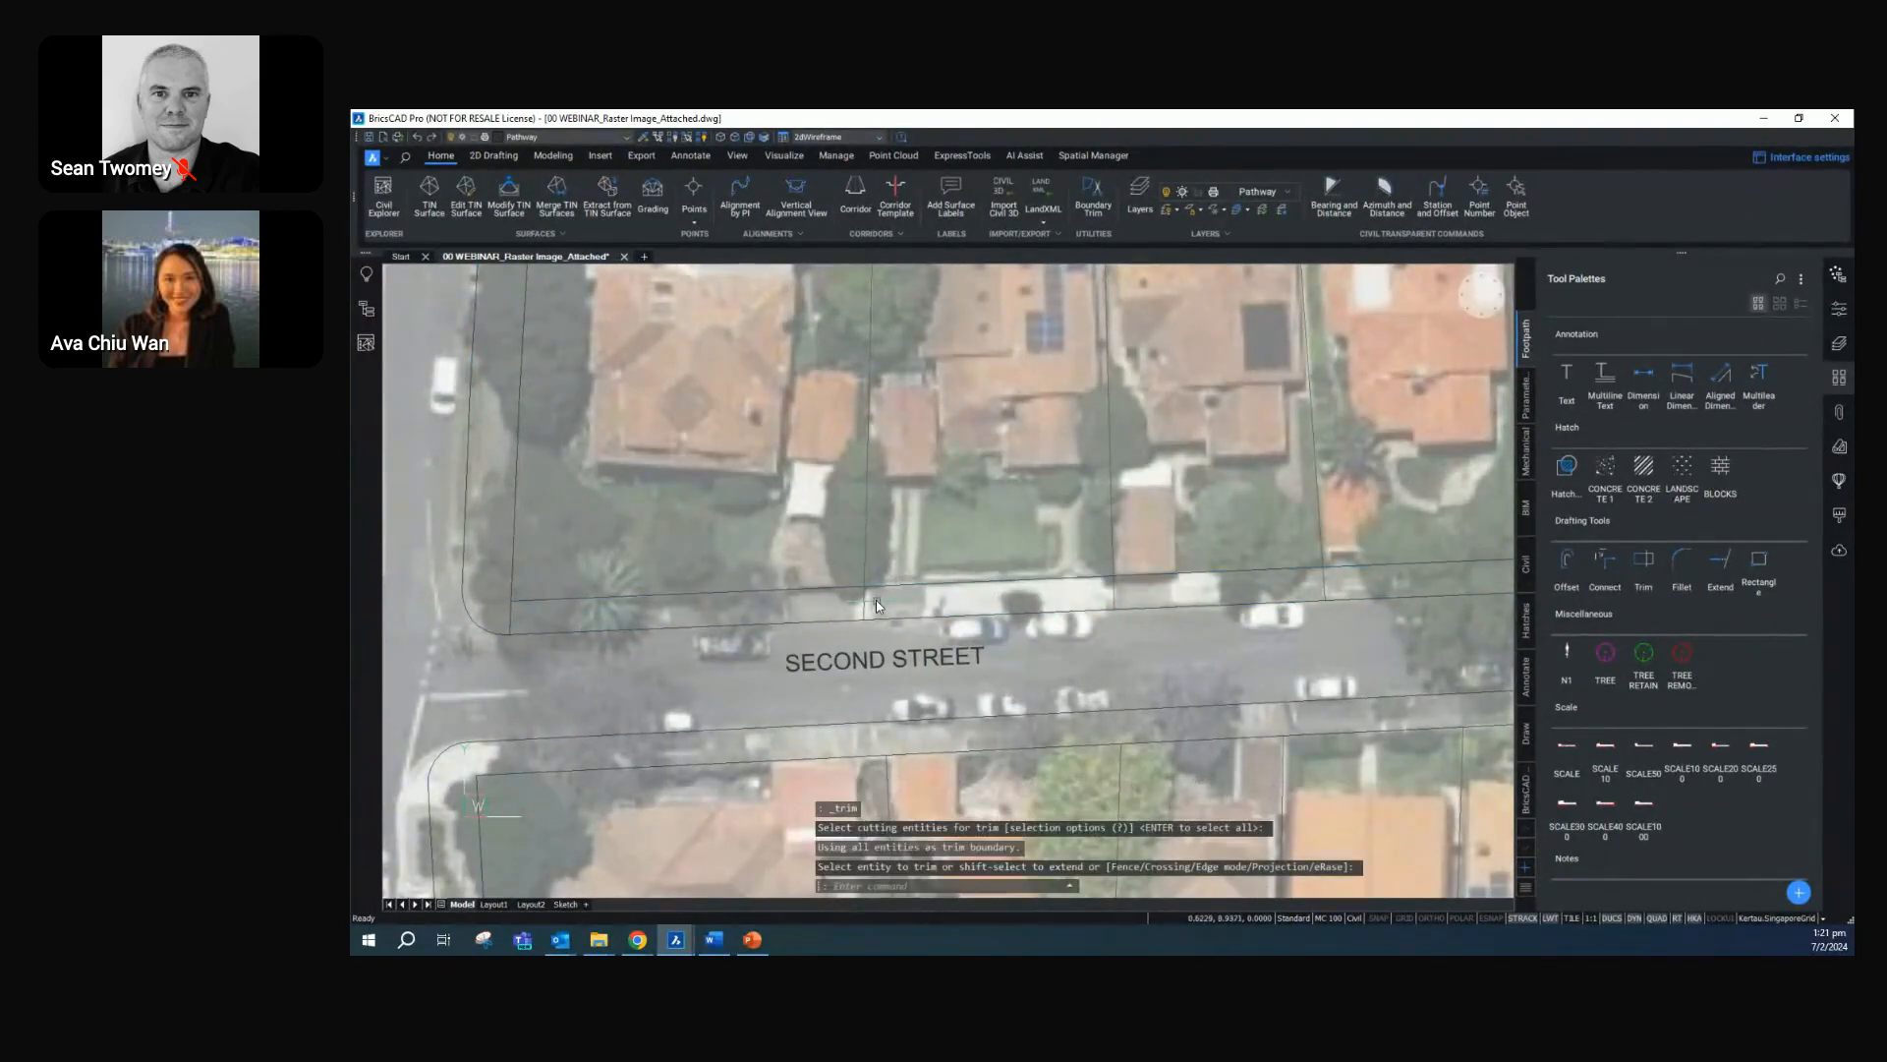
left_click(863, 602)
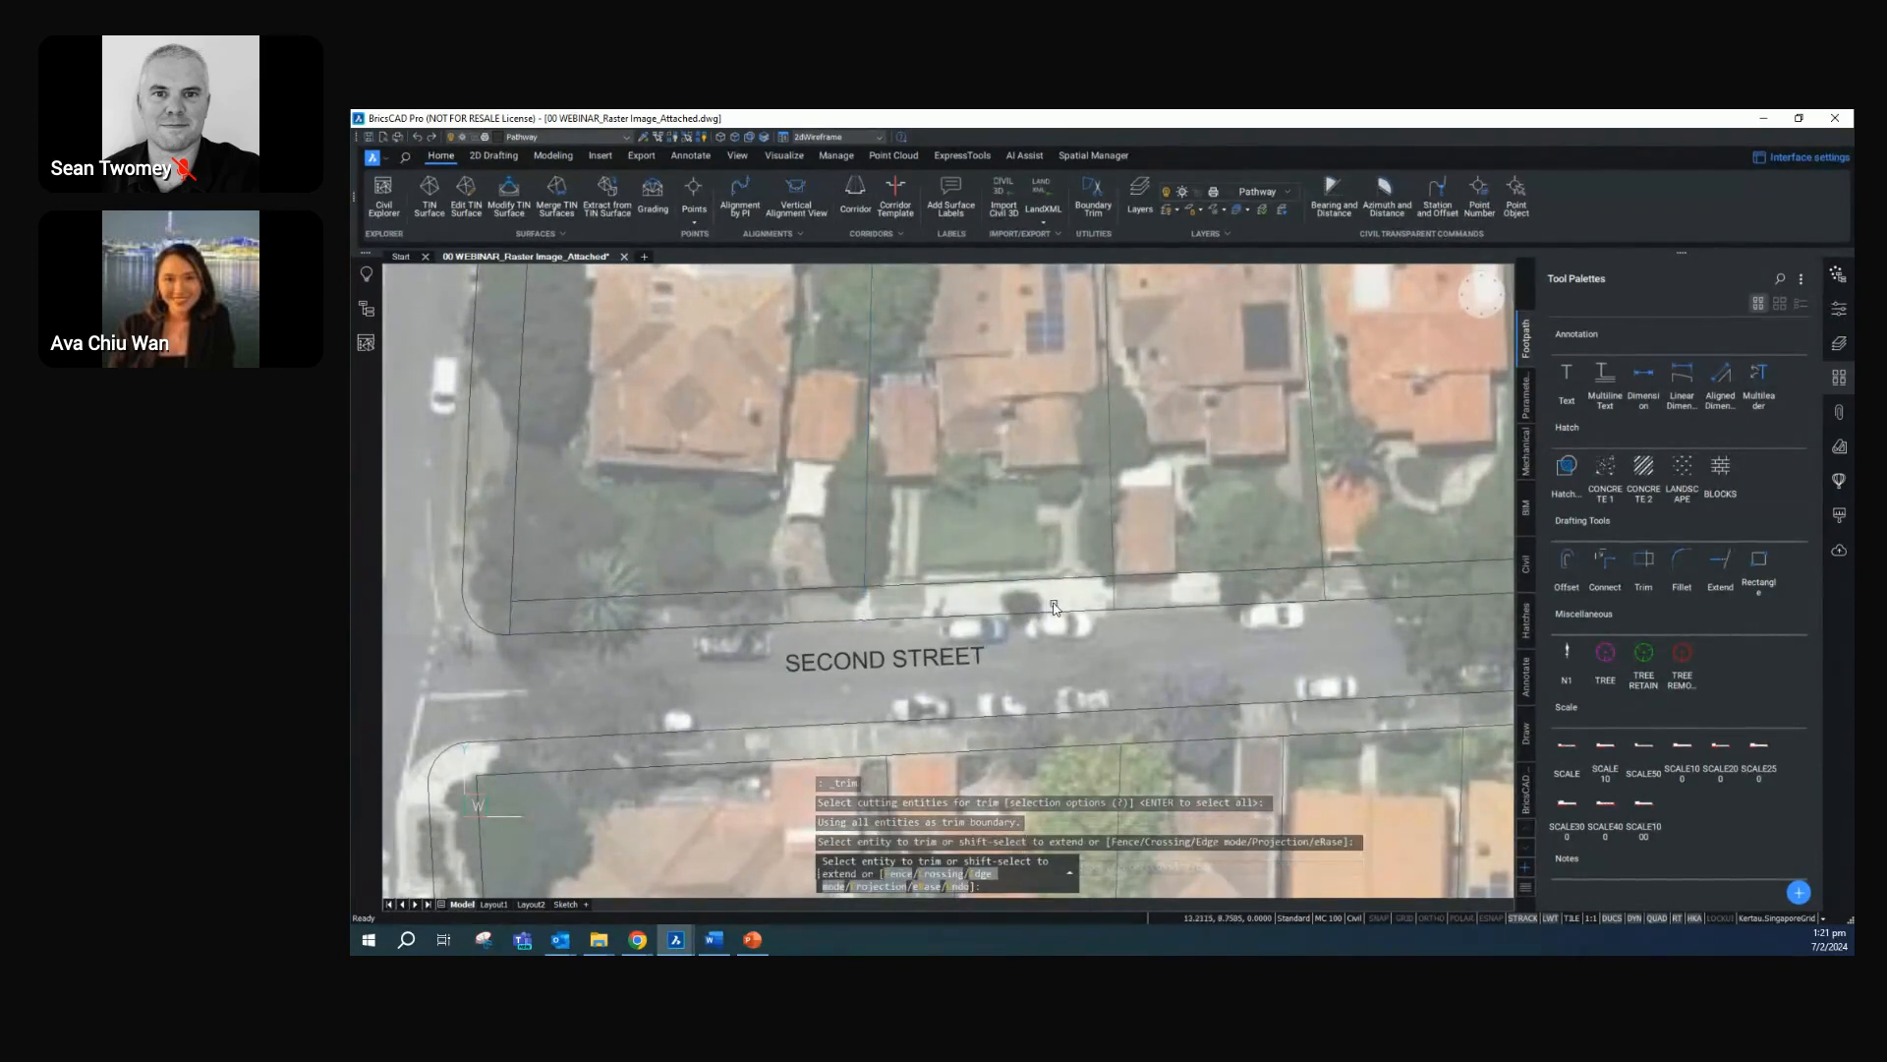
middle_click_drag(1237, 602, 759, 625)
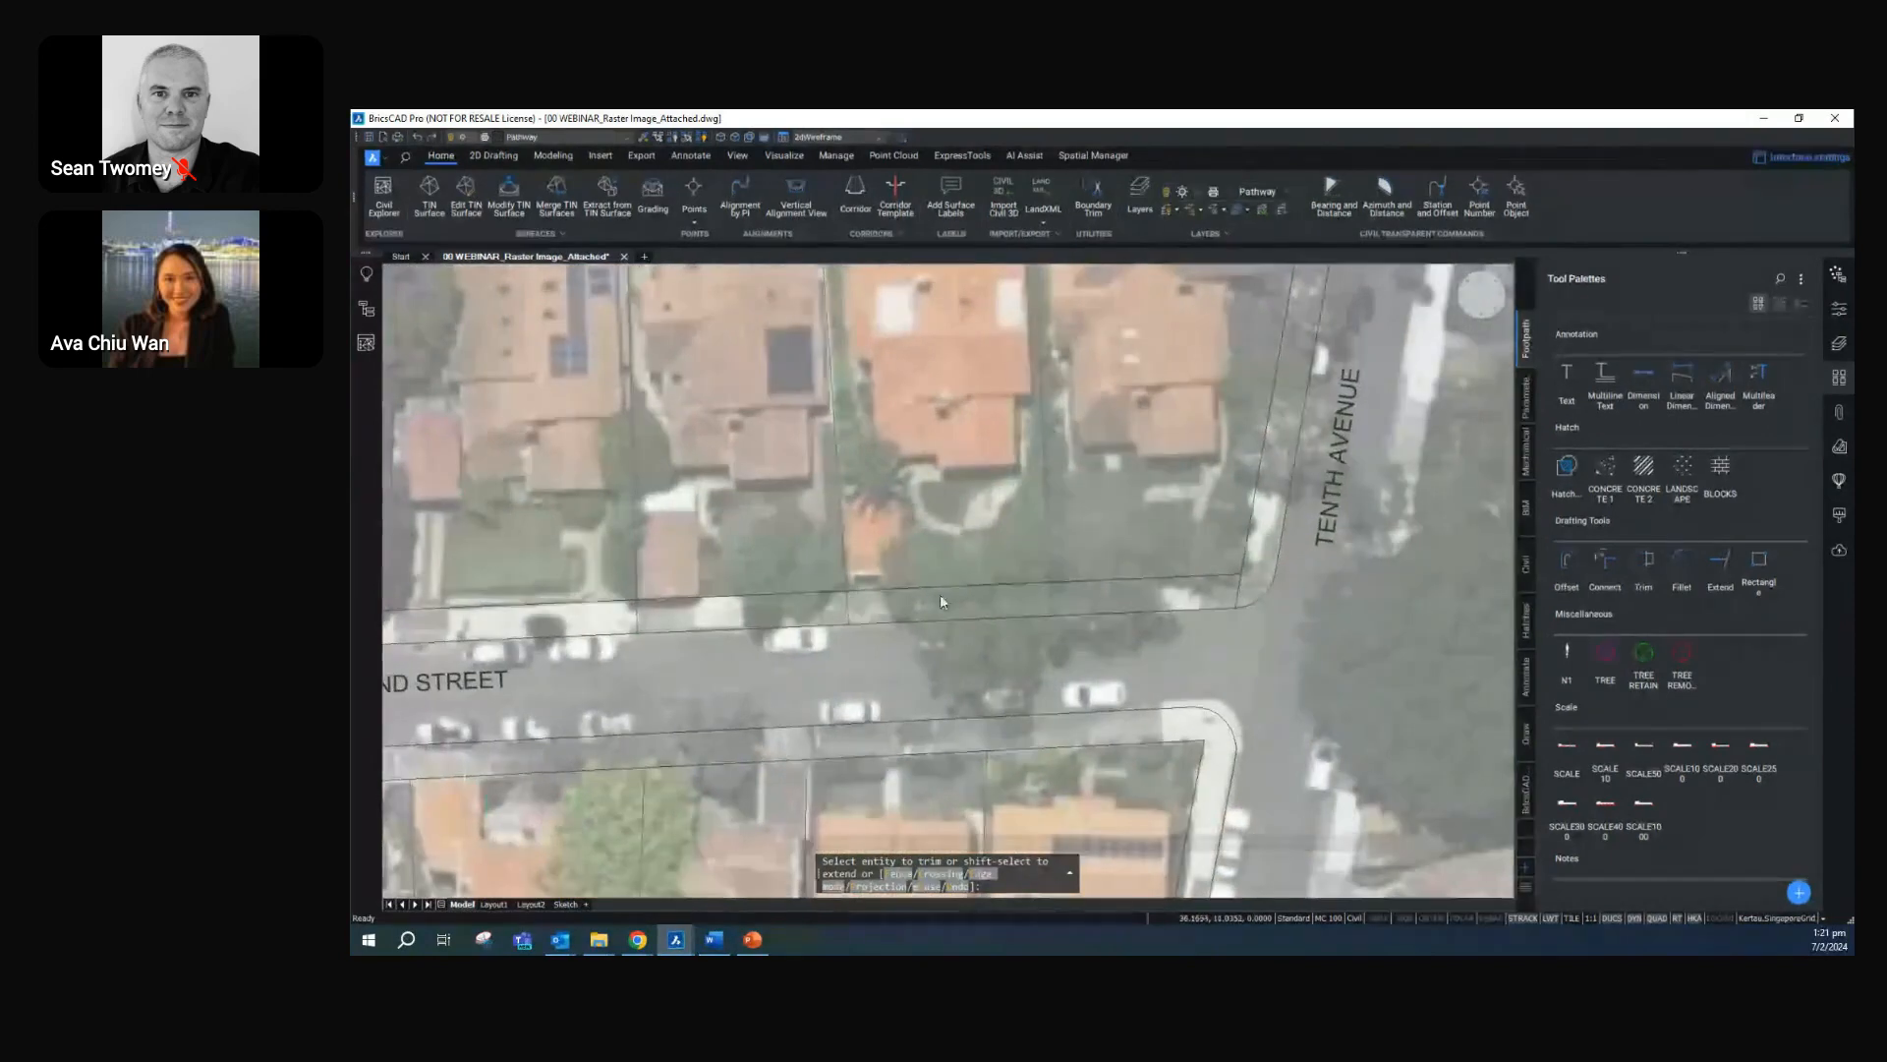
left_click(1050, 602)
scroll(894, 623, "down", 3)
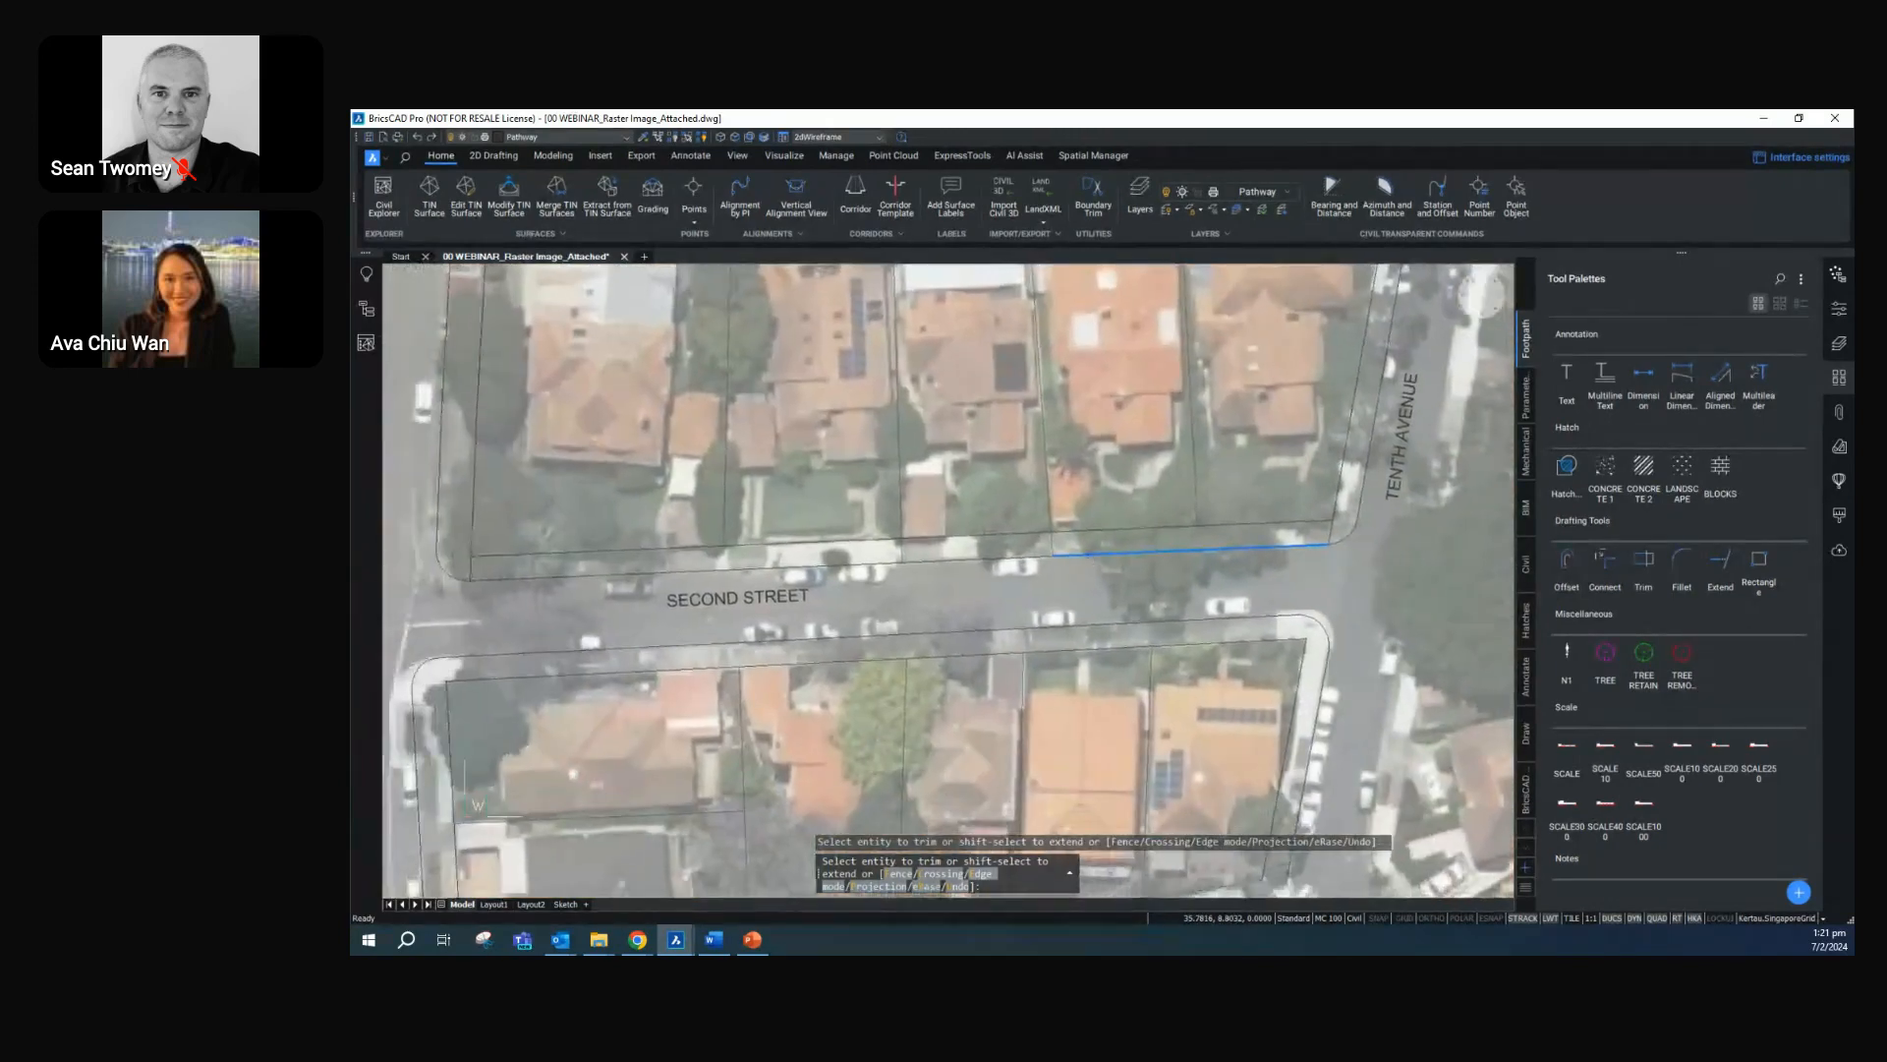
key("Escape")
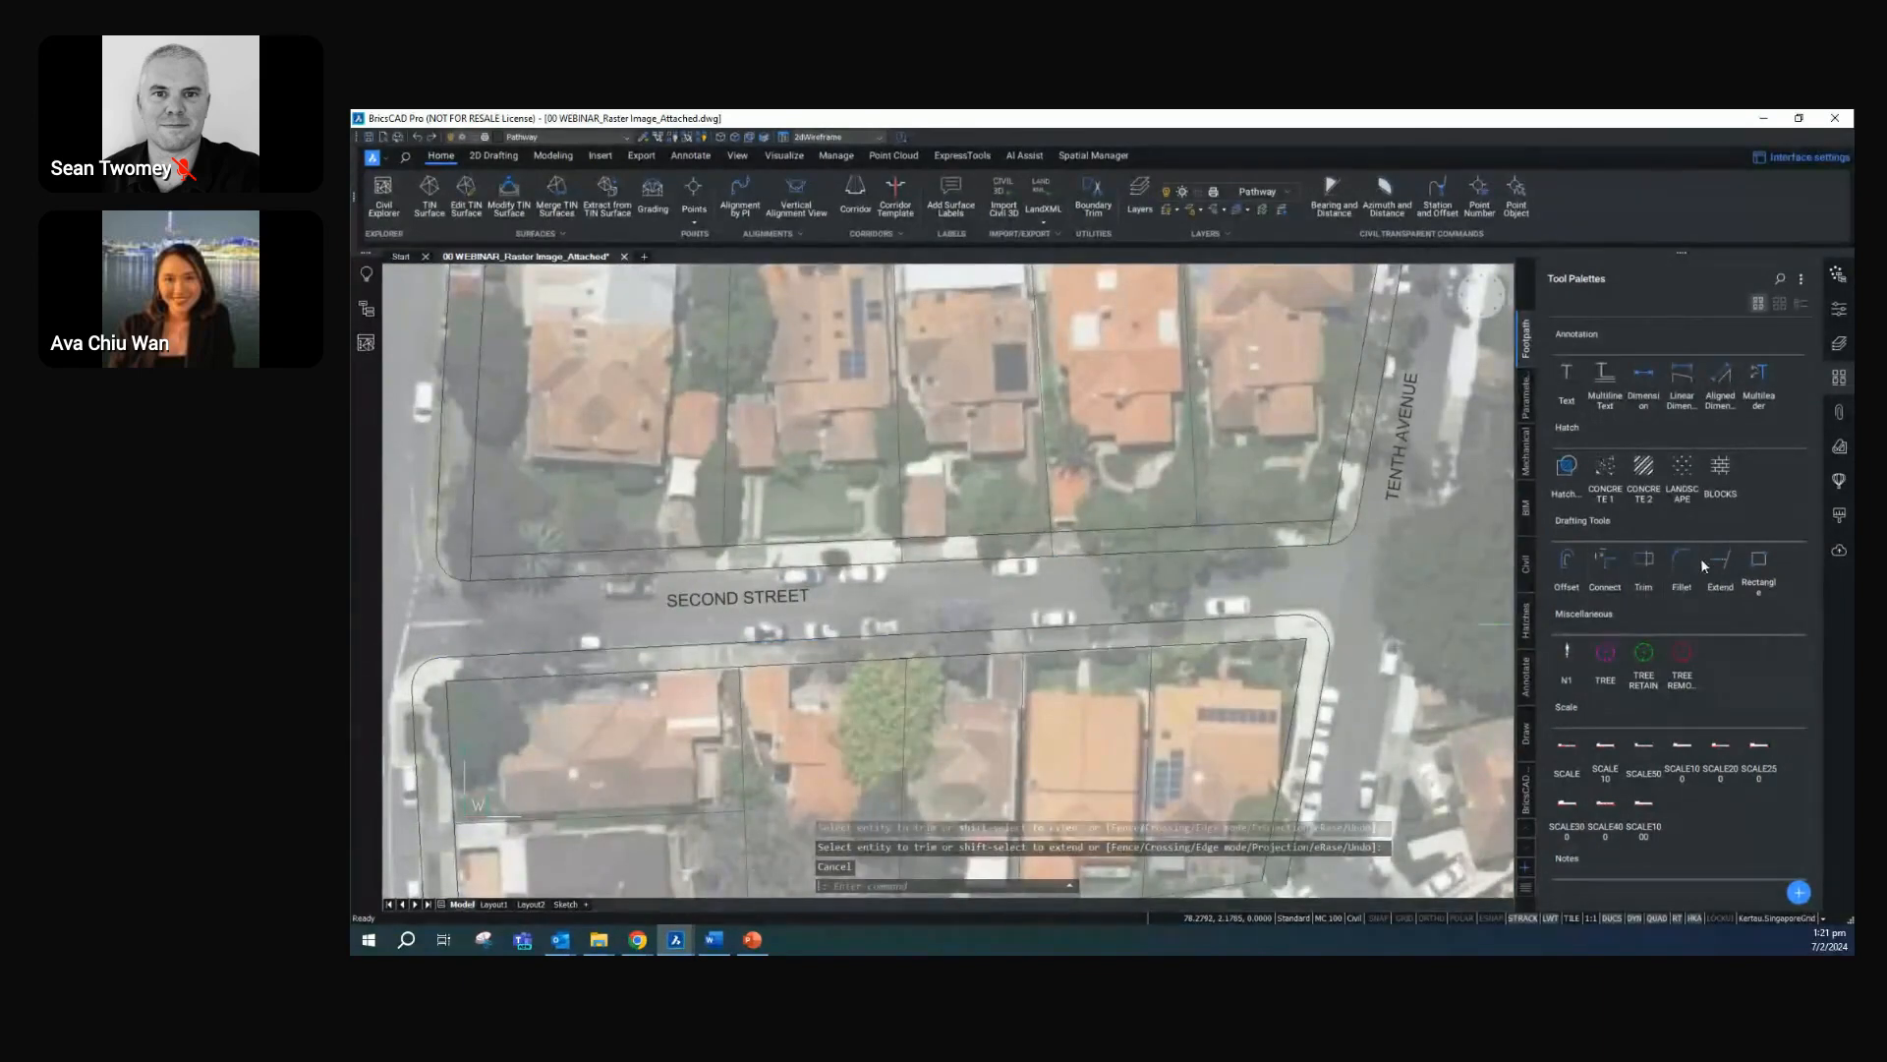
Offset the outer footpath line south of Second Street by 1 towards the lots
left_click(1569, 558)
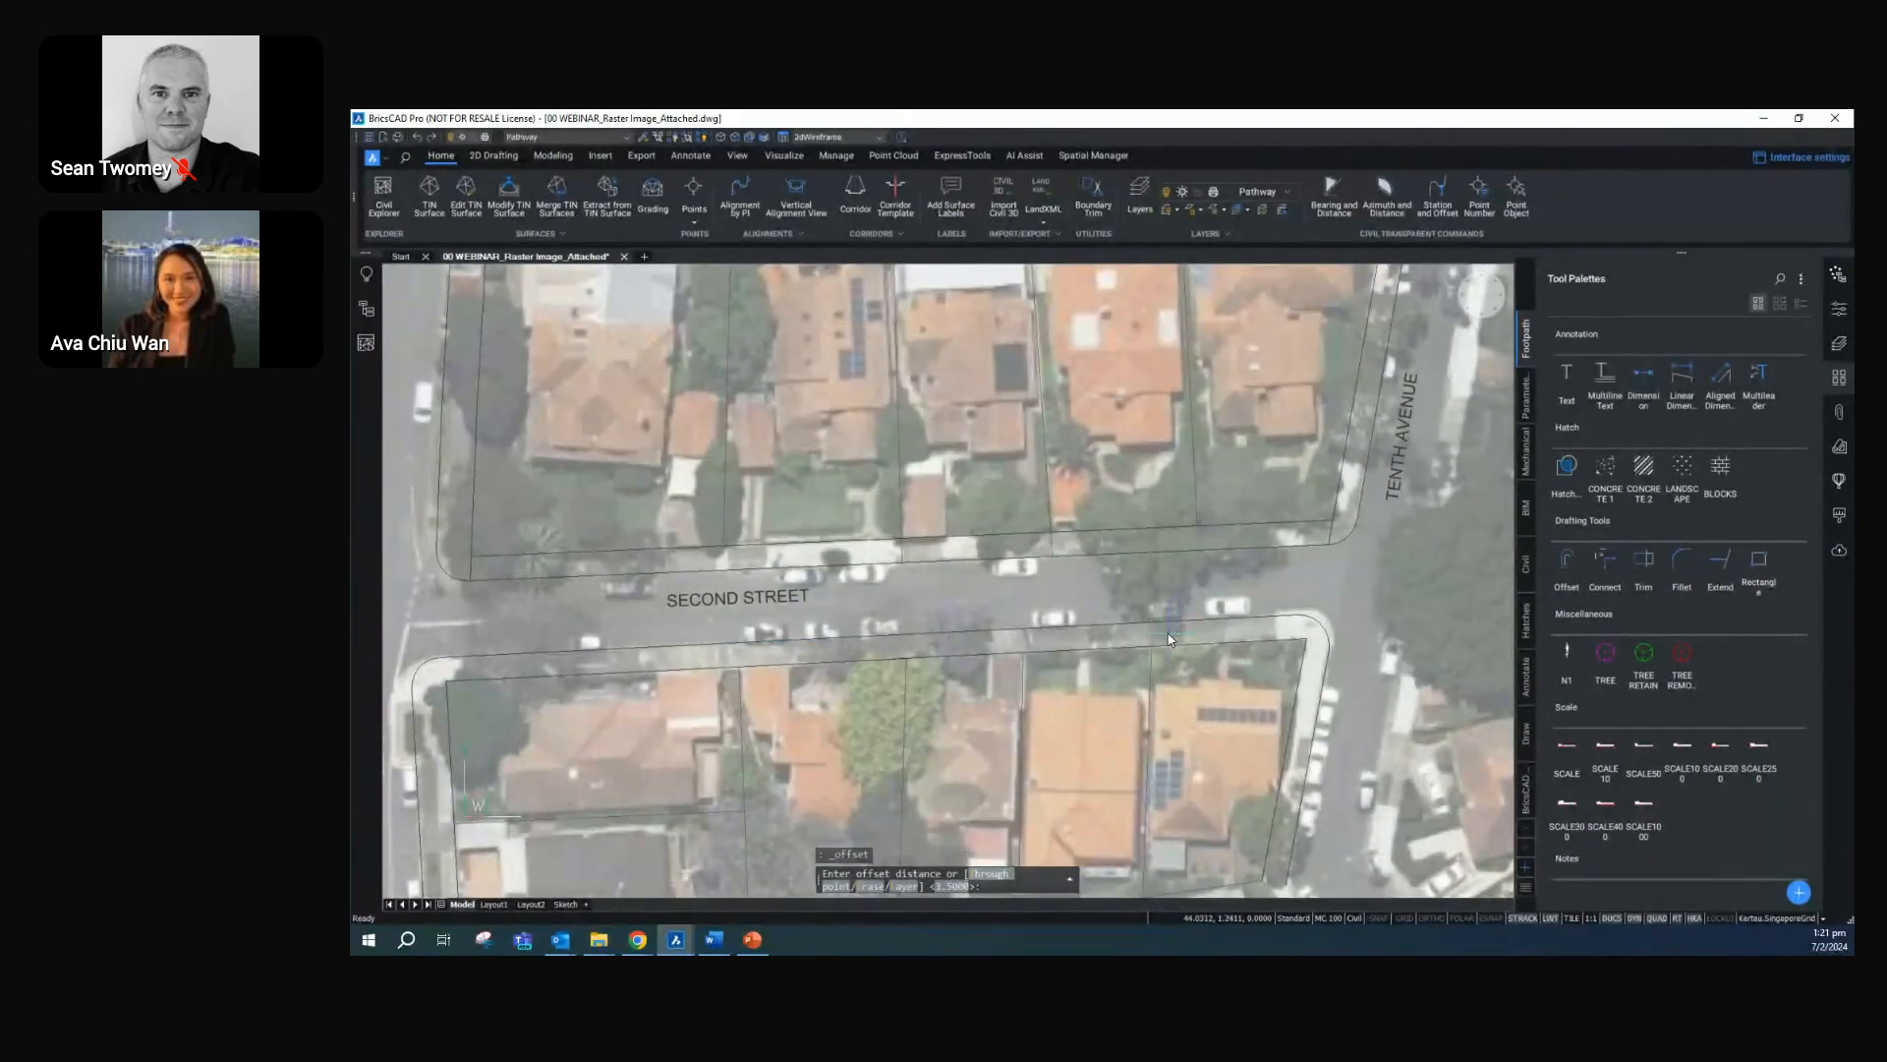
type("1")
key("Return")
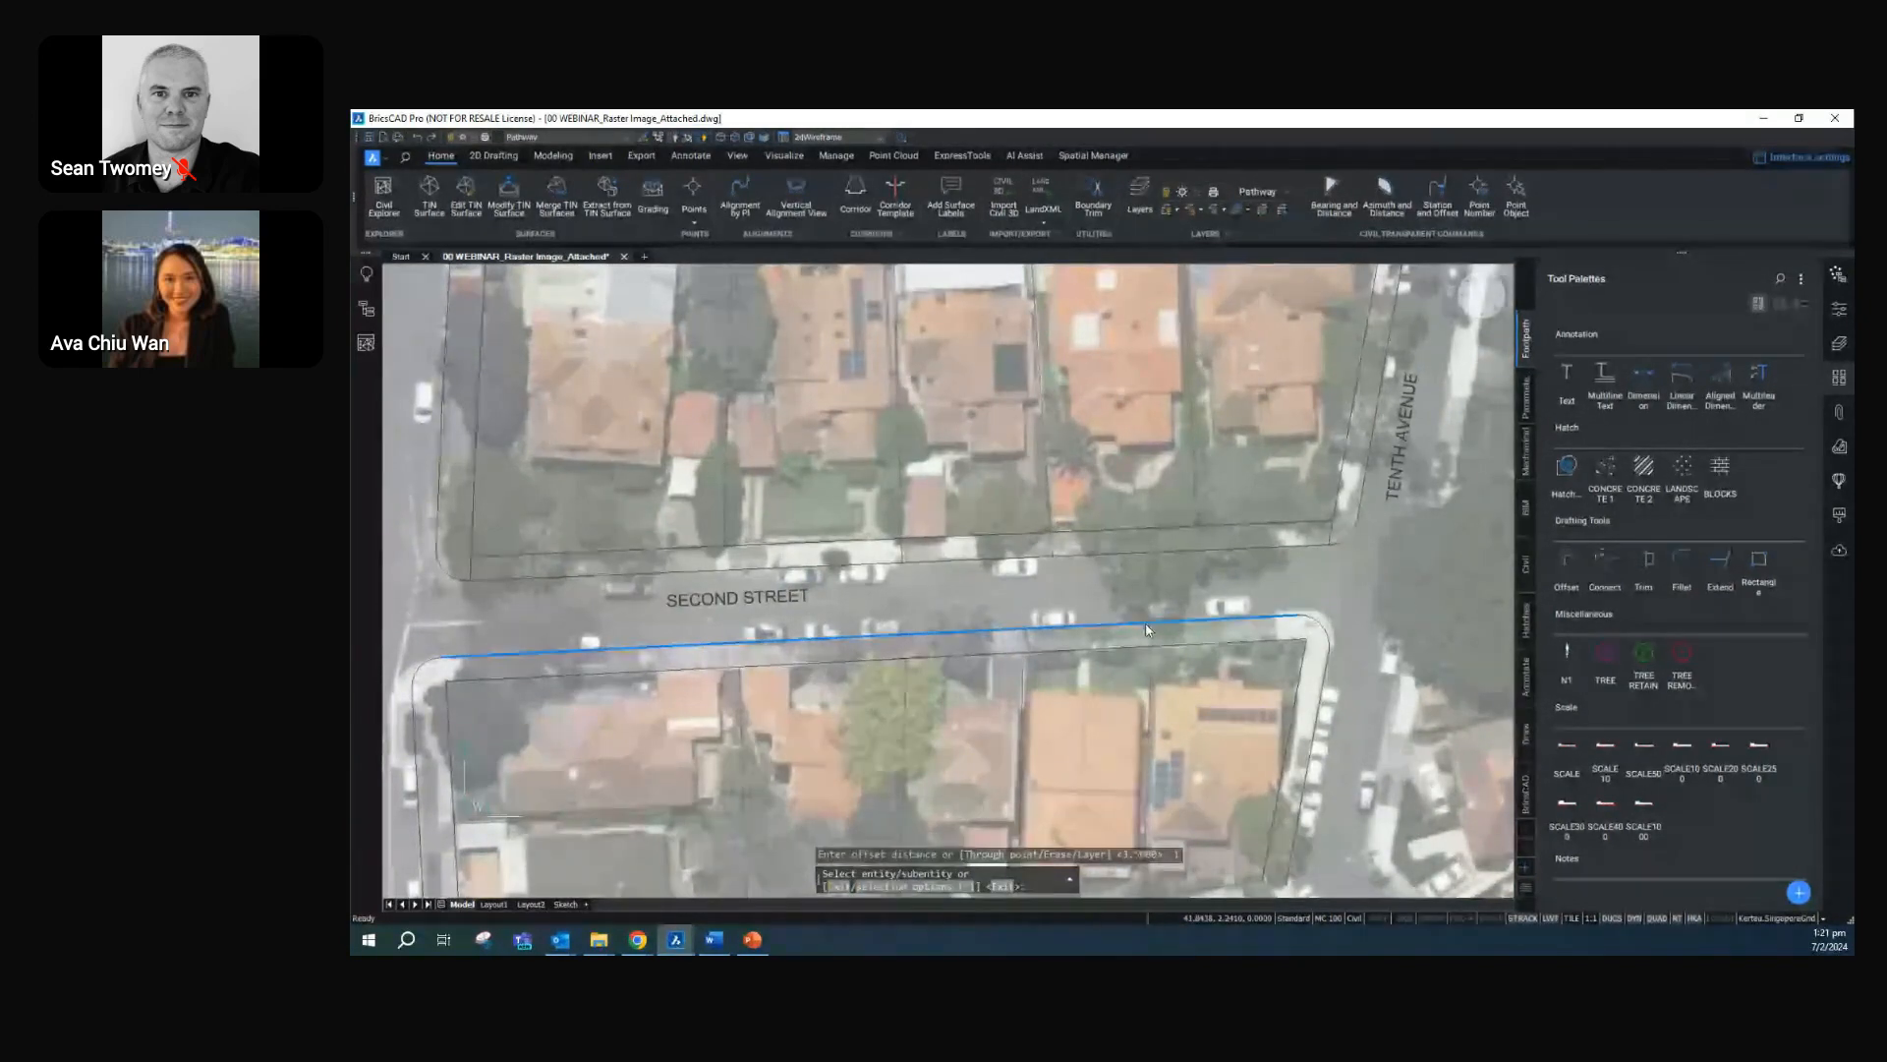
left_click(1146, 629)
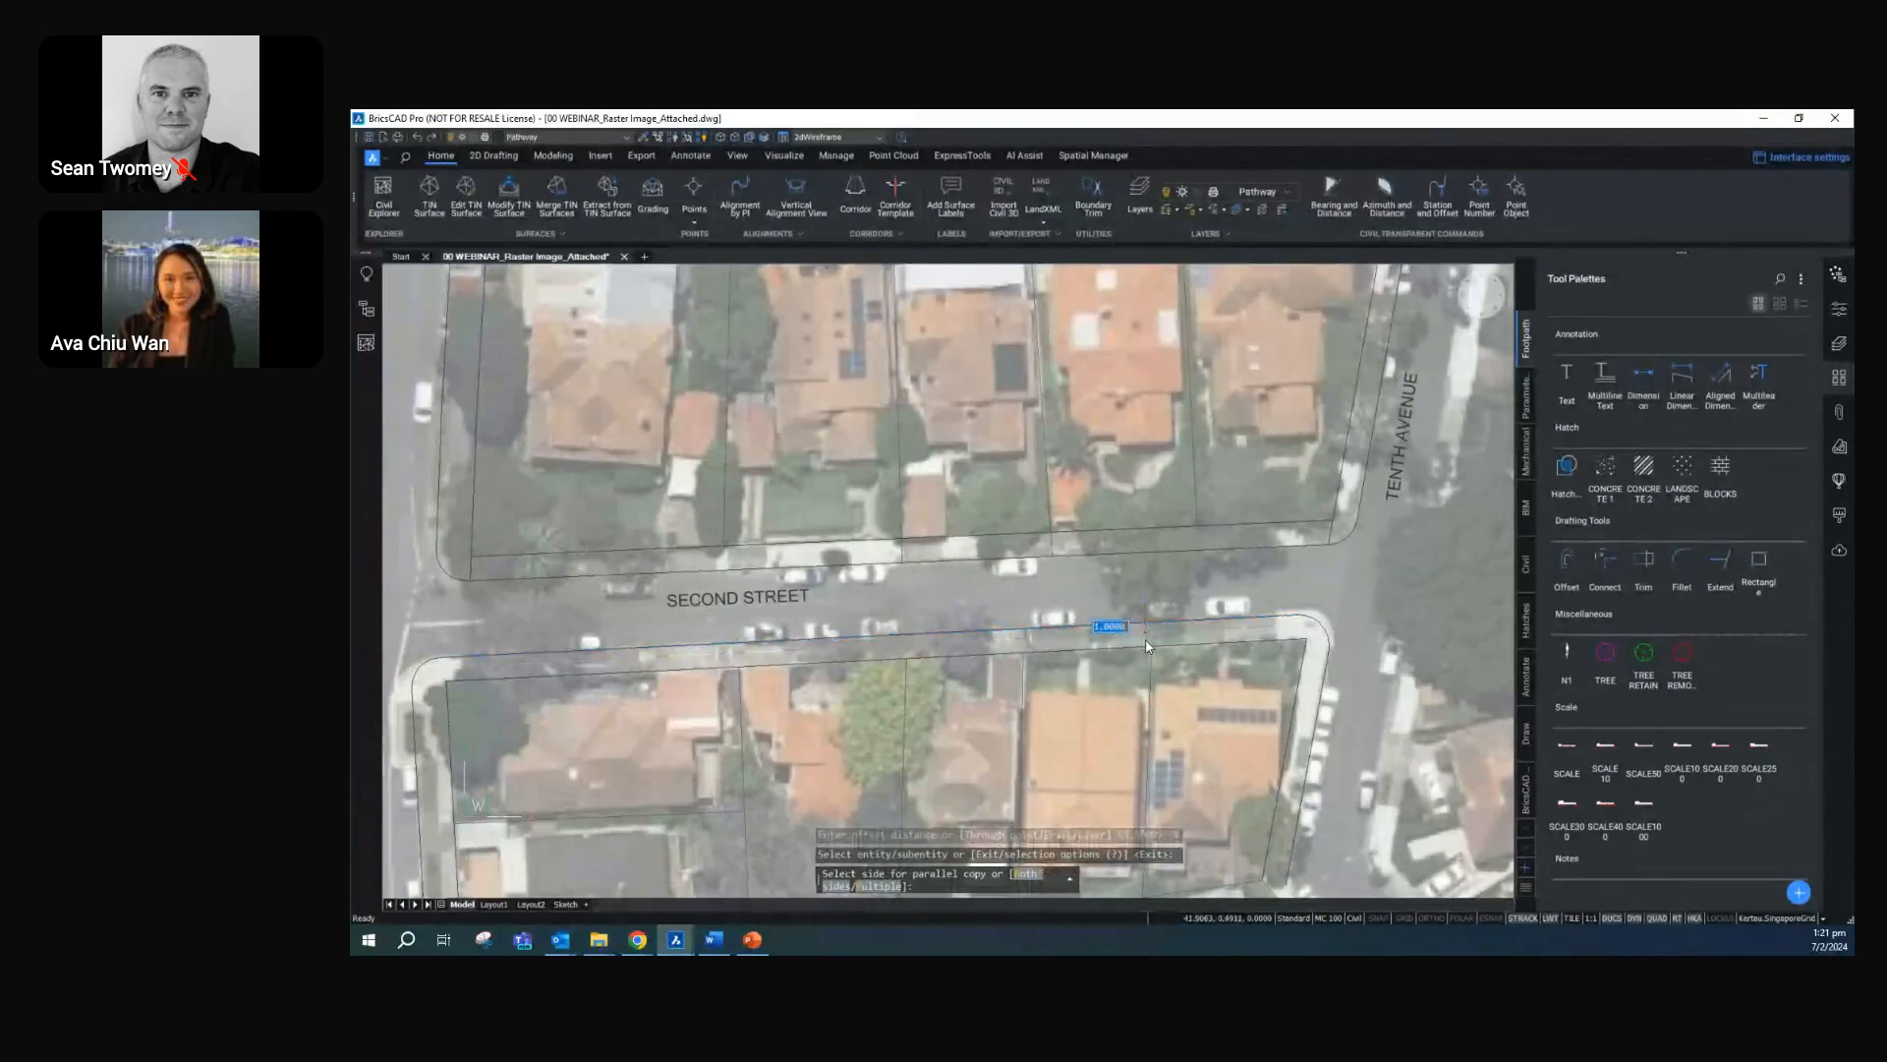
left_click(1229, 657)
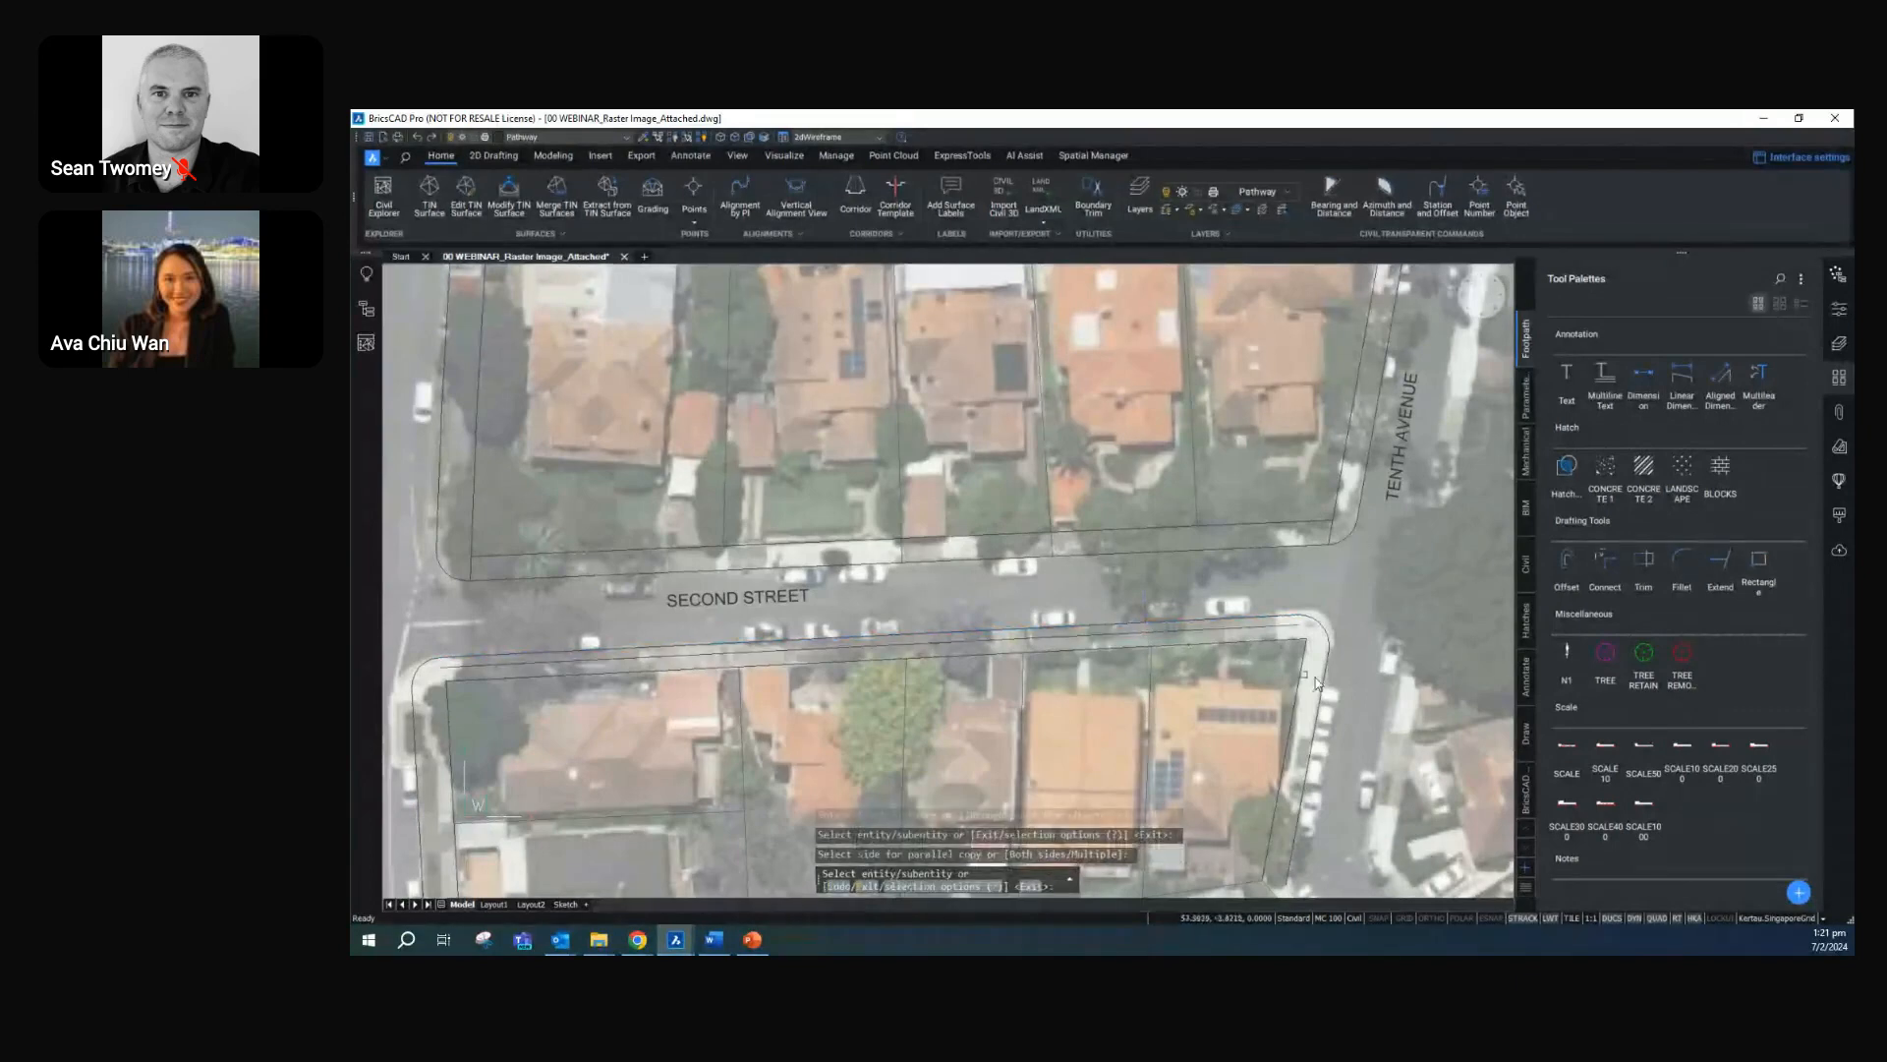
Extend the lot dividing lines and the western lot boundary south of Second Street to the outer footpath line
left_click(1720, 560)
left_click(1269, 621)
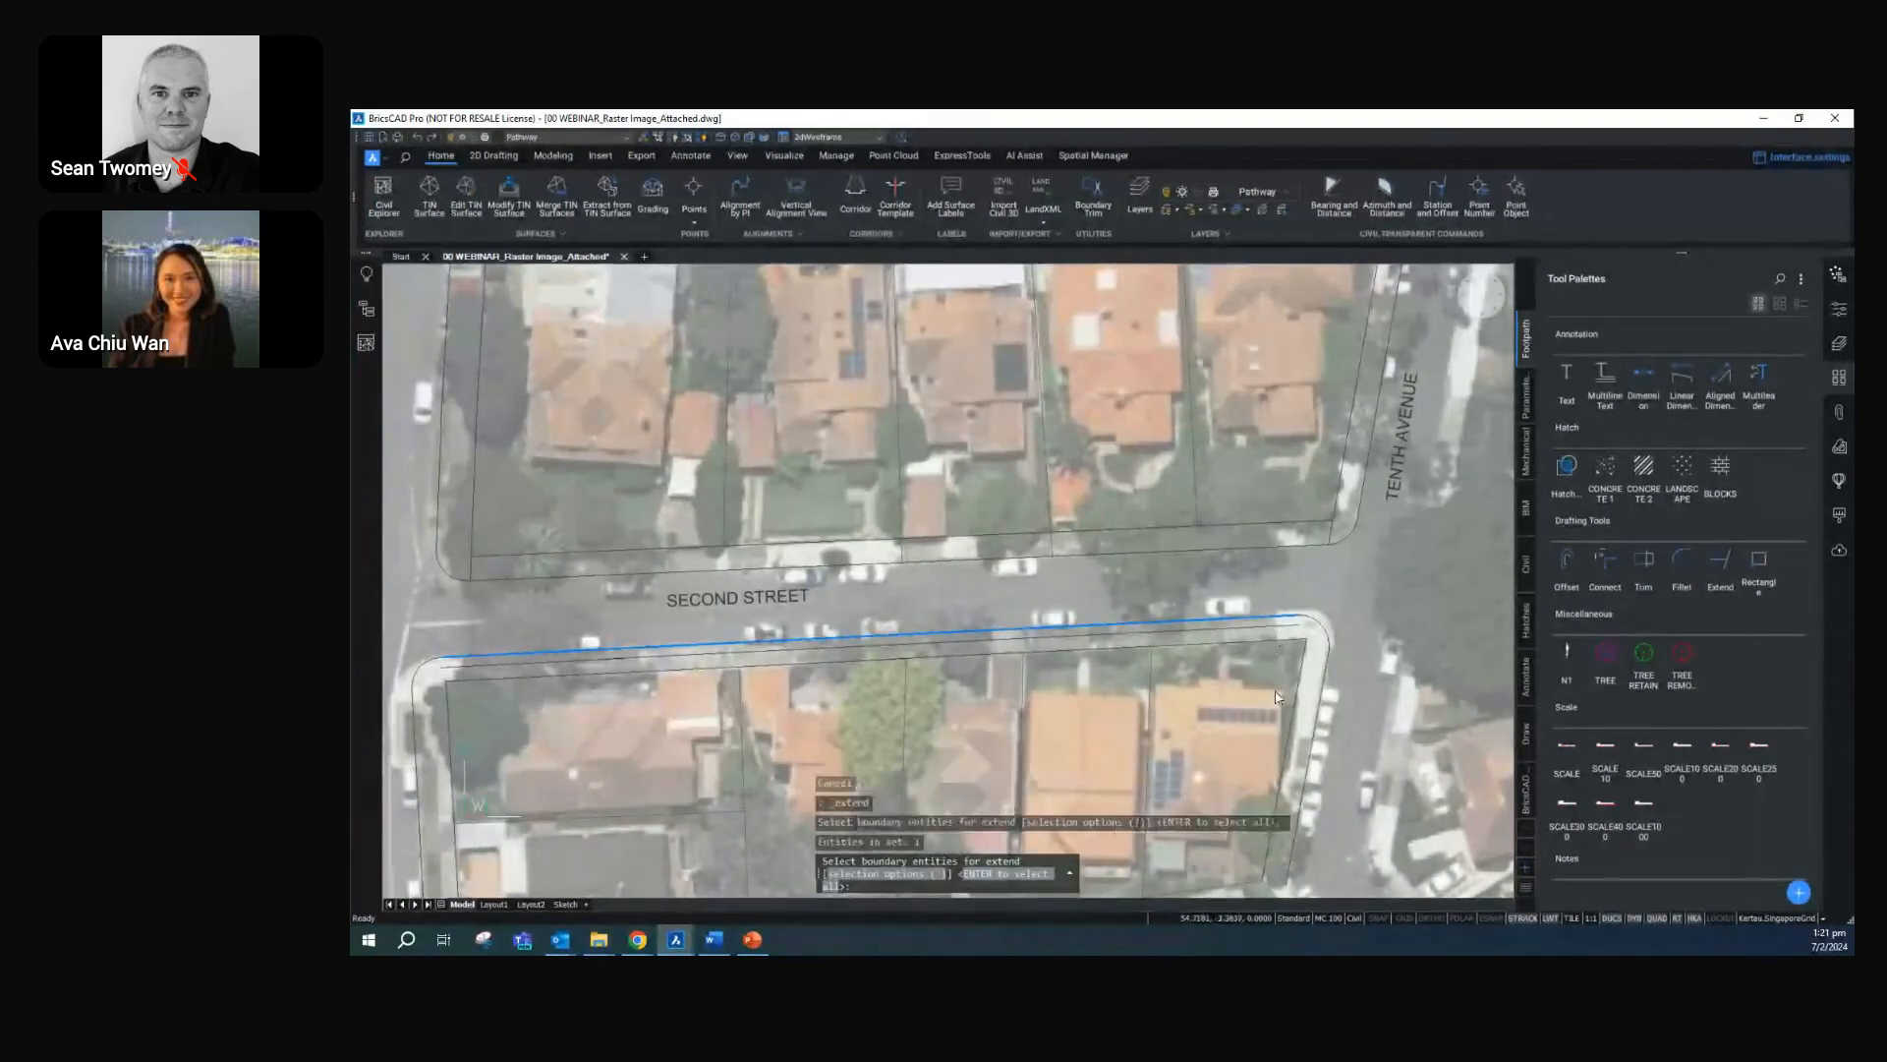
left_click(1323, 641)
key("Return")
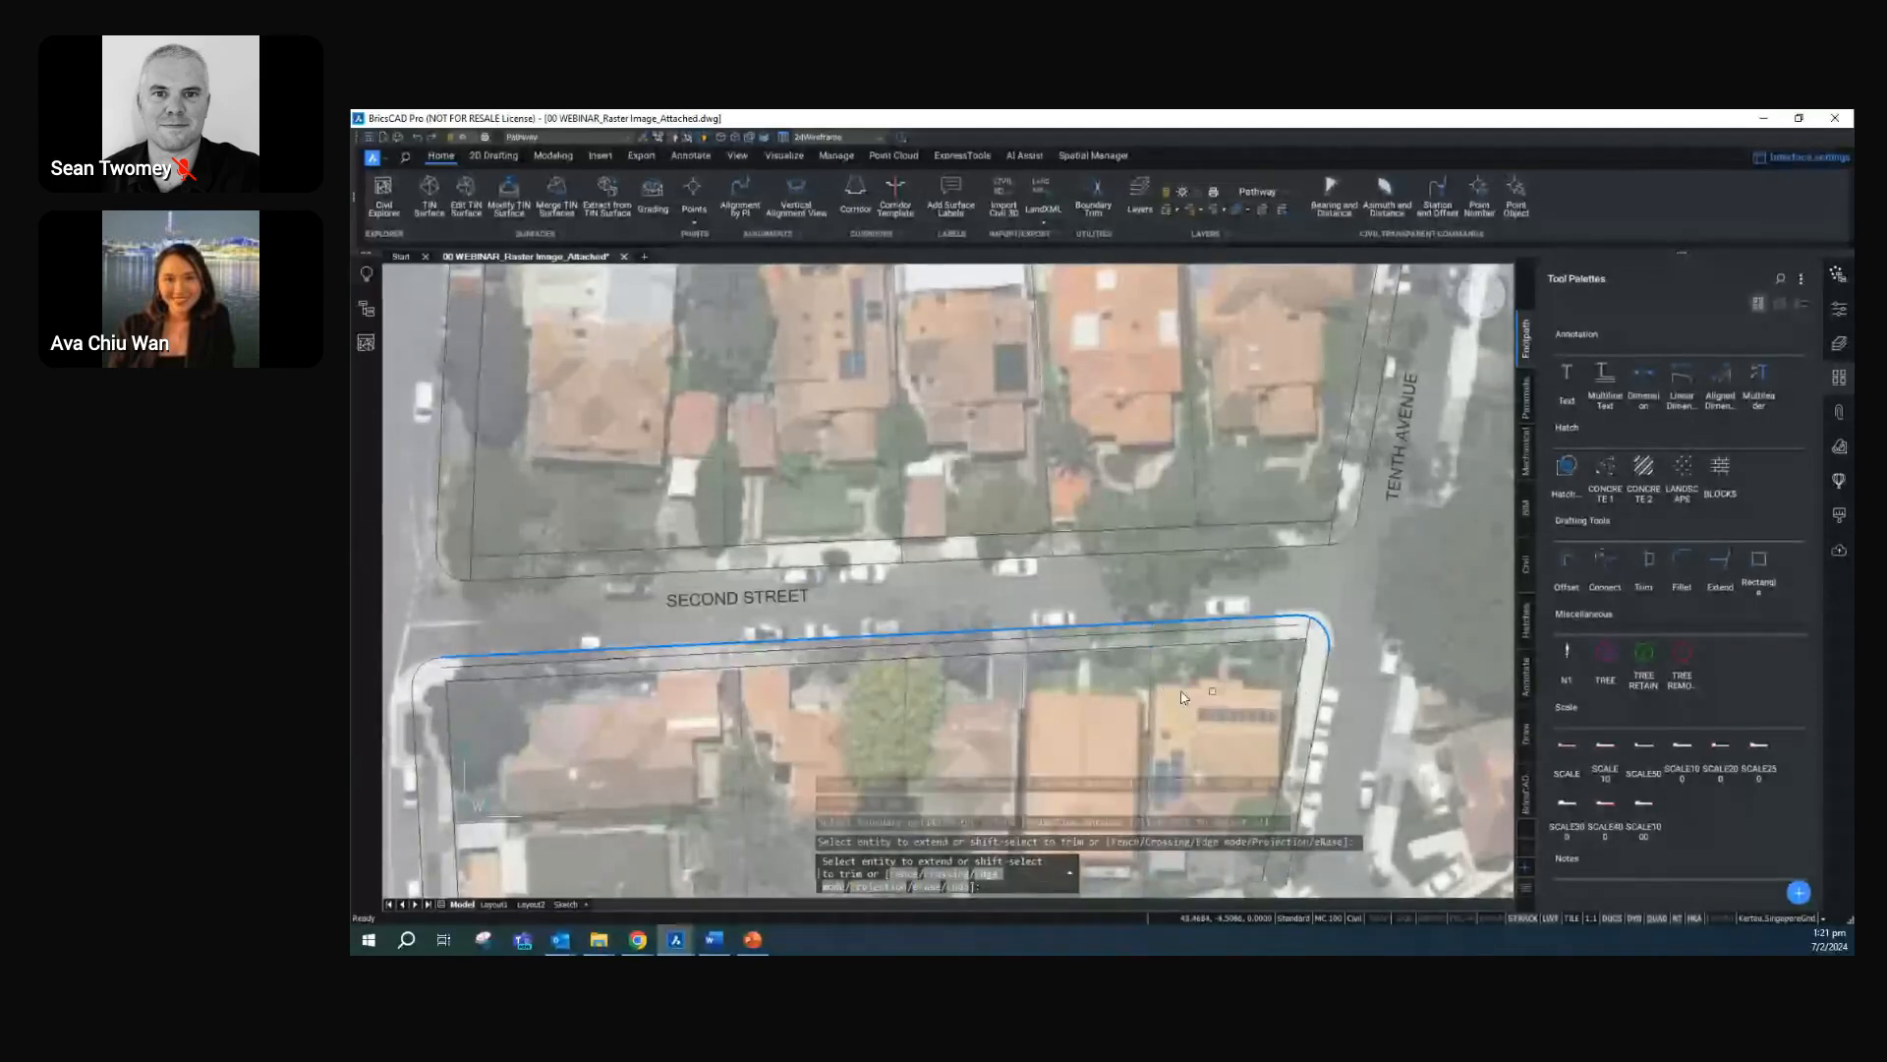
left_click(1150, 698)
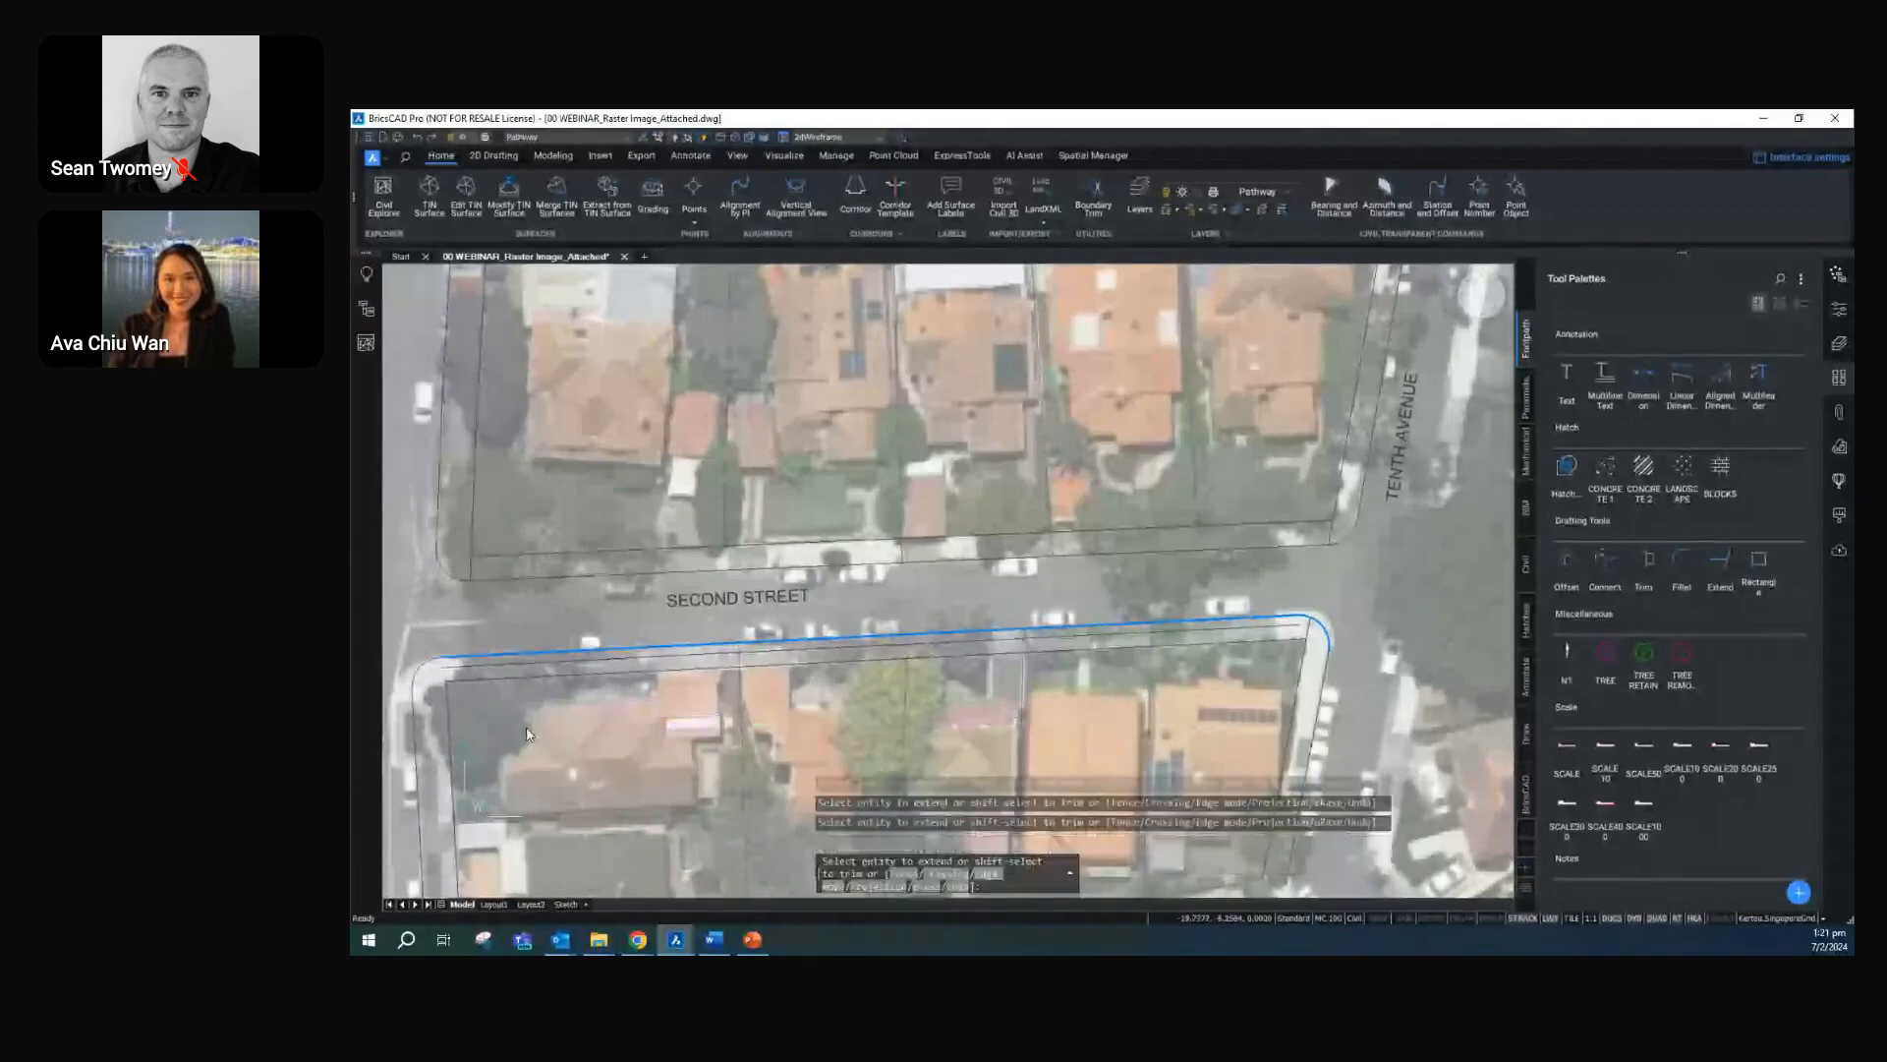
left_click(448, 733)
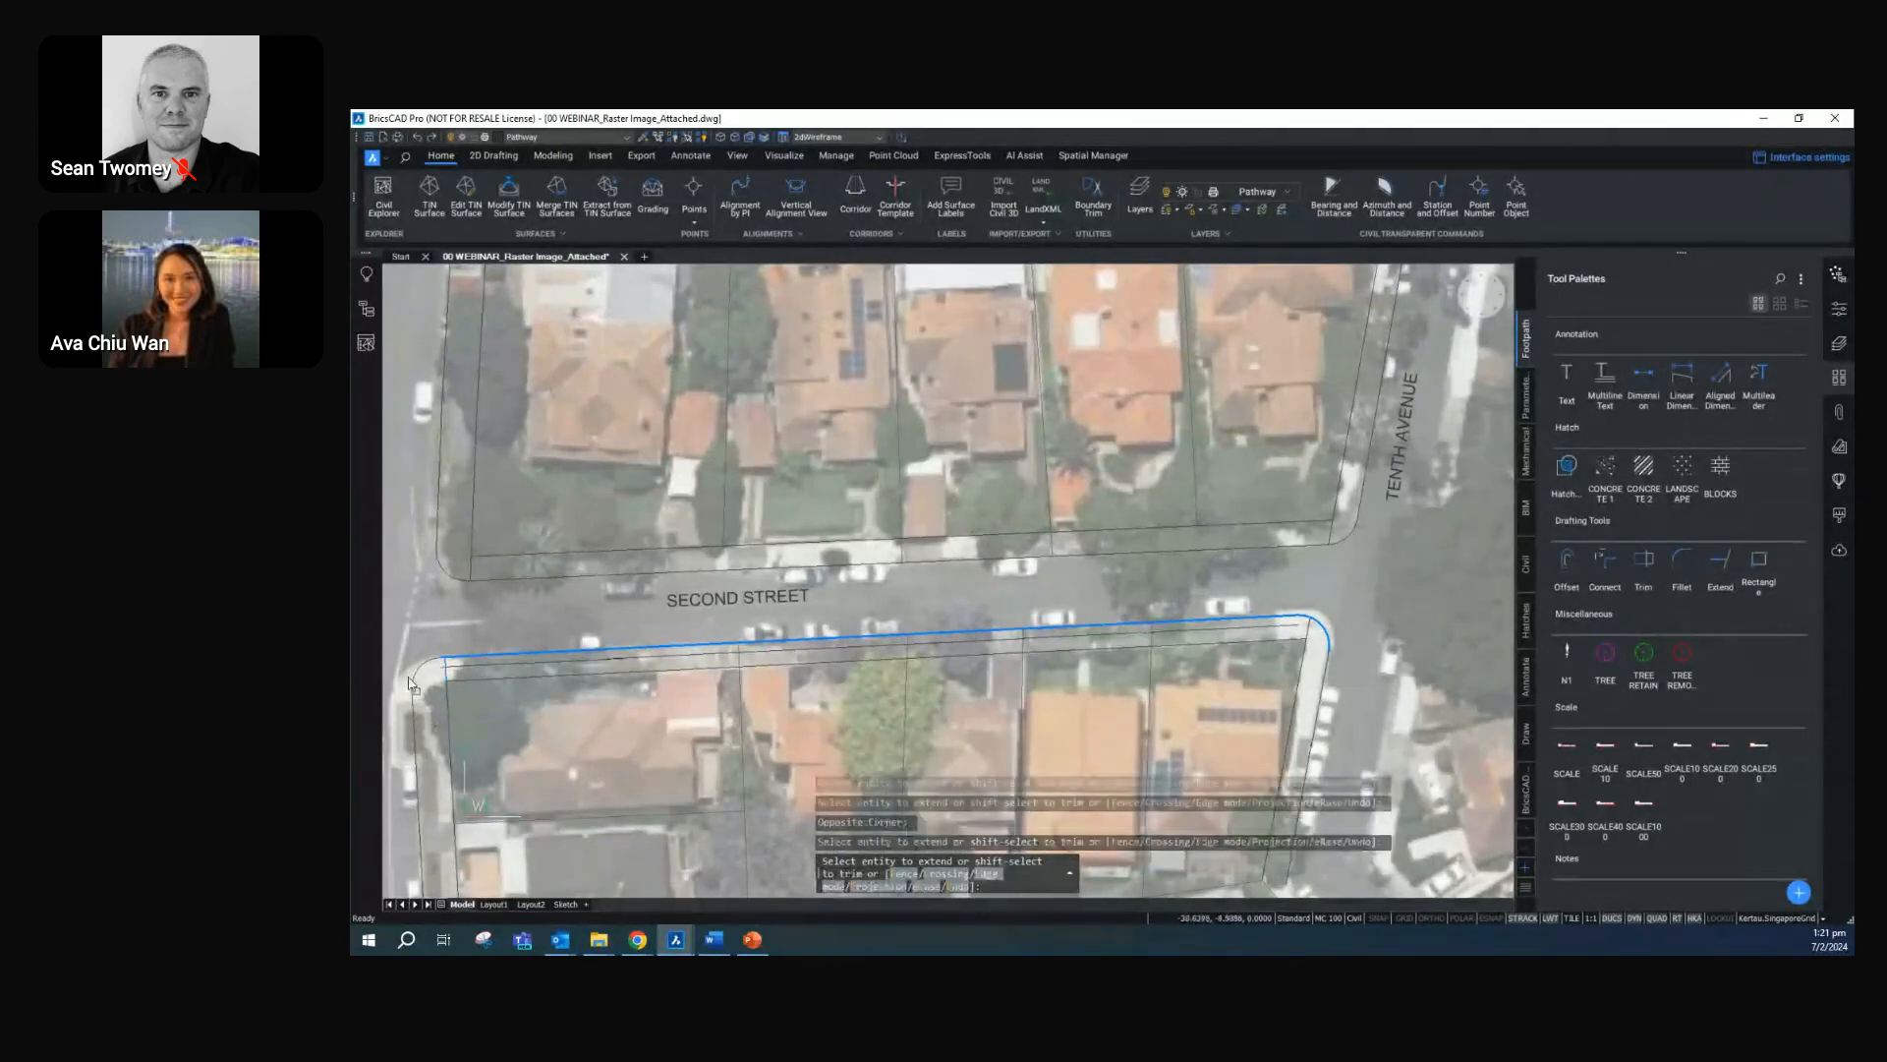
key("Escape")
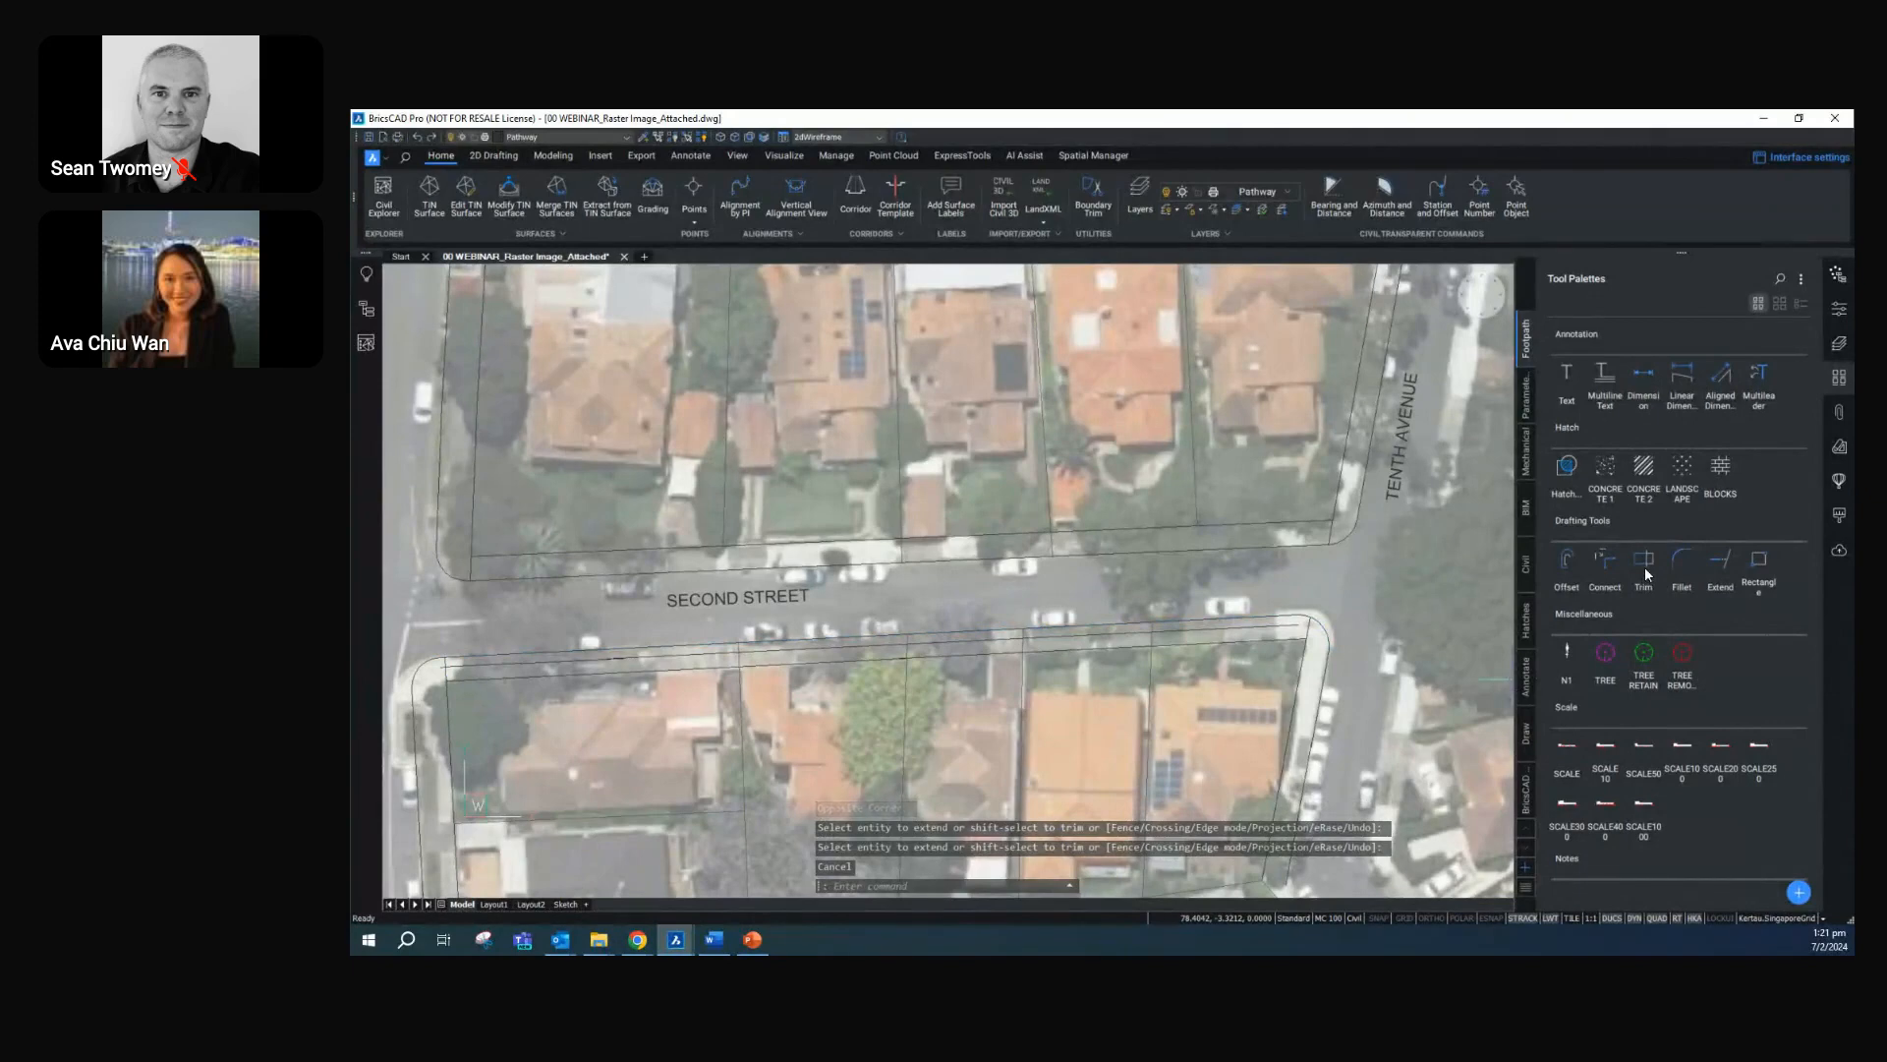
Extend the inner footpath offset line south of Second Street to the eastern lot boundary
left_click(1722, 562)
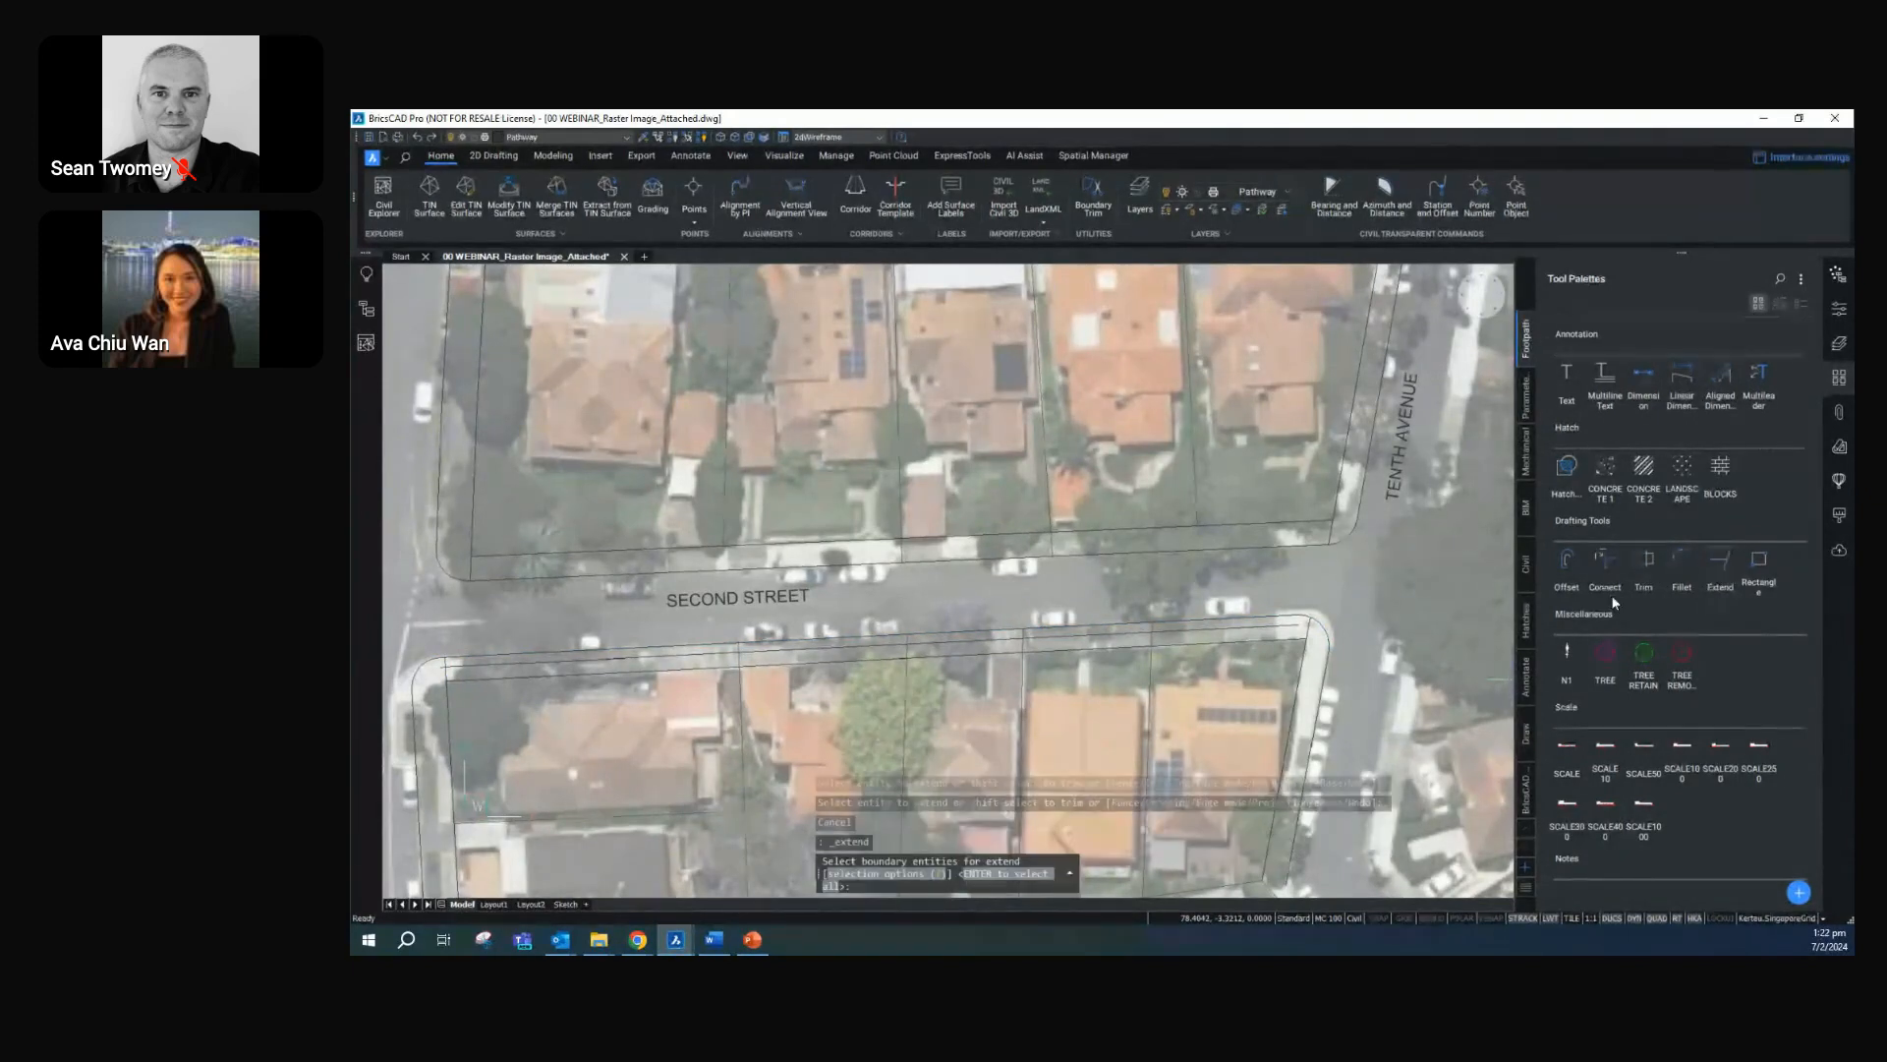
left_click(1296, 629)
key("Return")
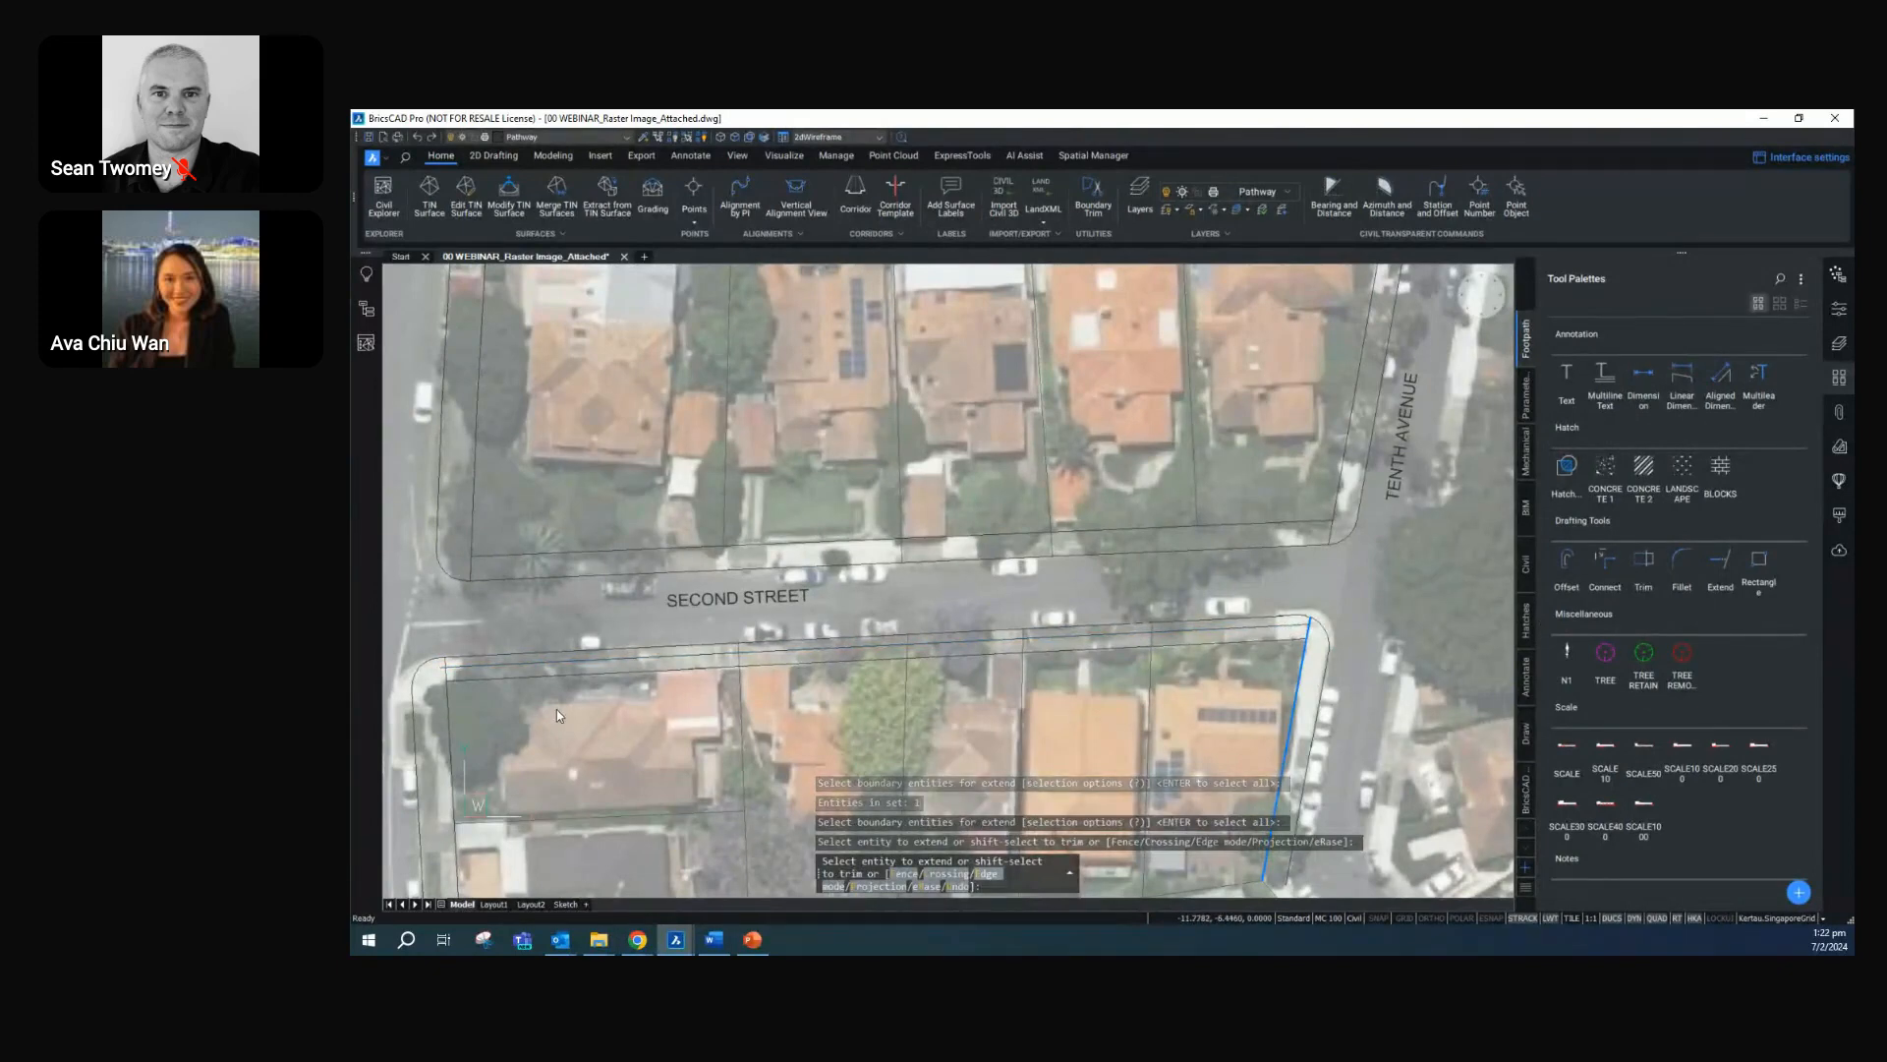
Trim the line overshooting the western lot boundary at the block corner south of Second Street, using all entities as cutting edges
scroll(551, 705, "up", 2)
middle_click_drag(550, 706, 940, 725)
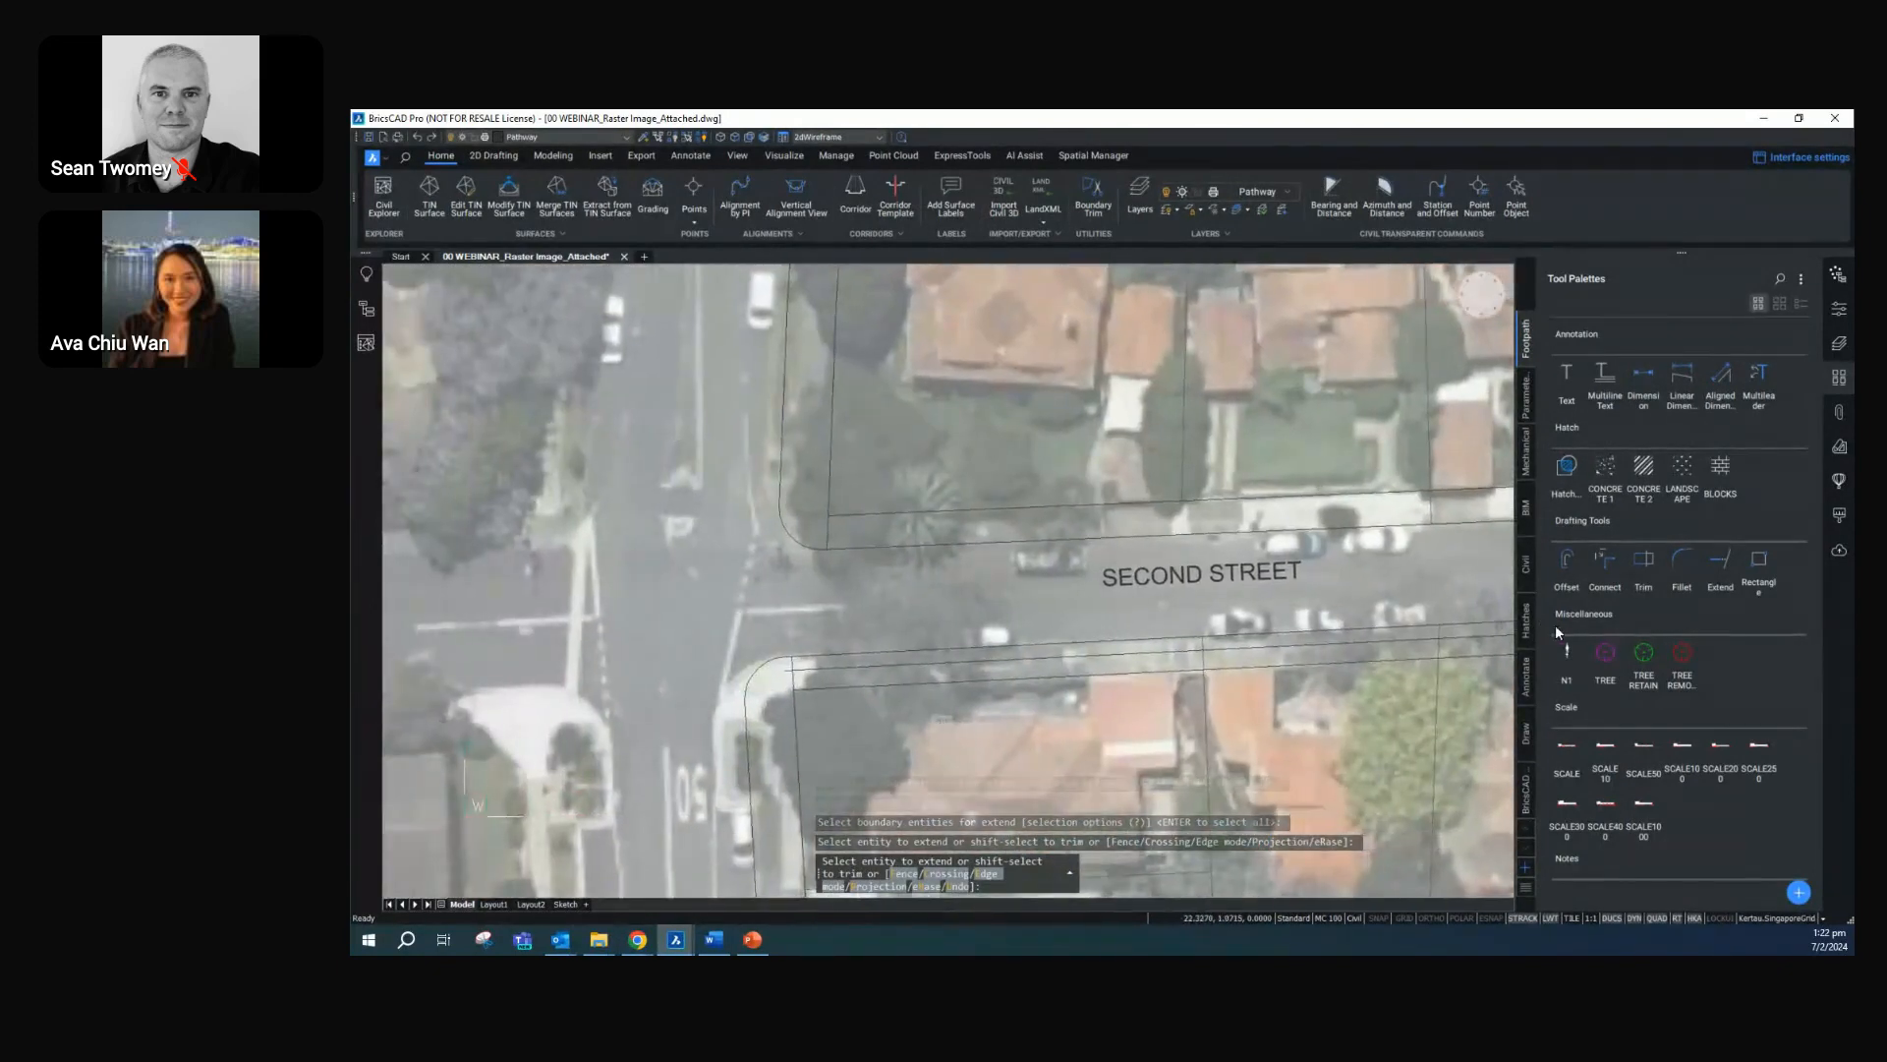
left_click(1714, 557)
left_click(1683, 563)
left_click(1646, 574)
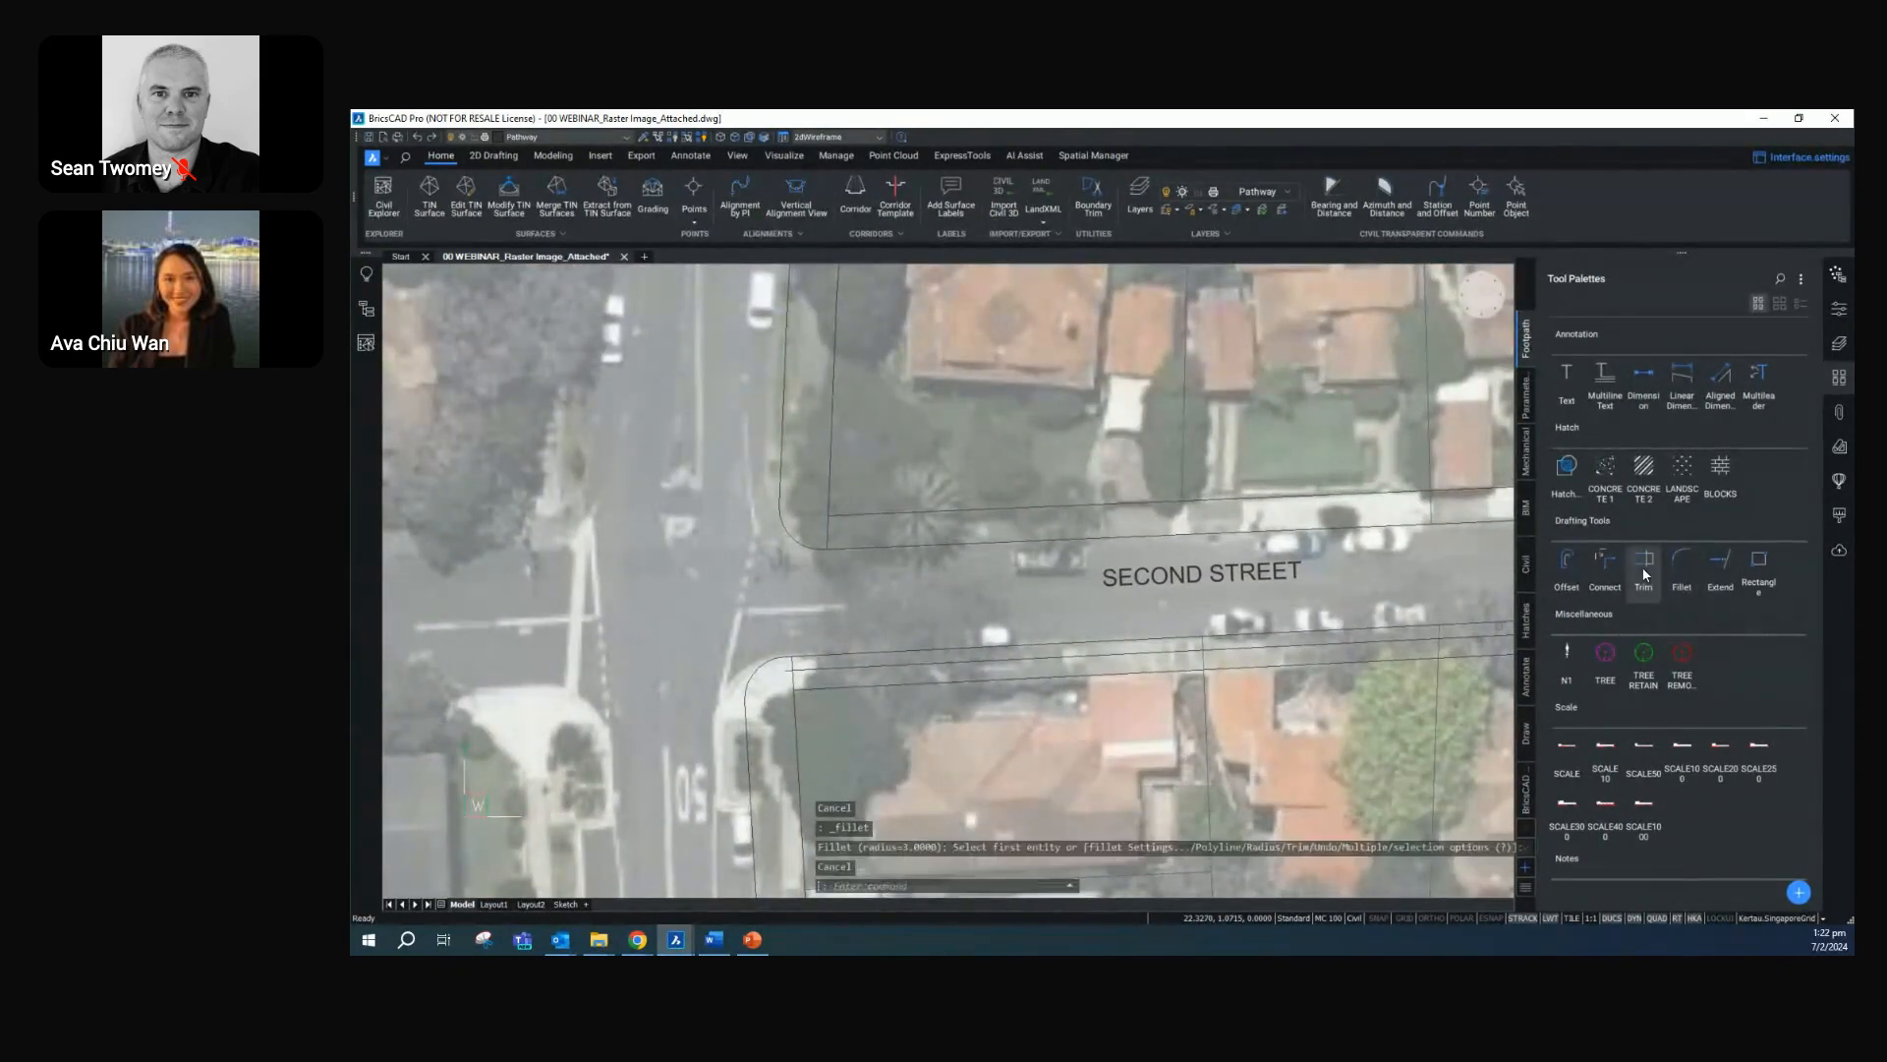
key("Return")
key("Return")
key("Return")
key("Return")
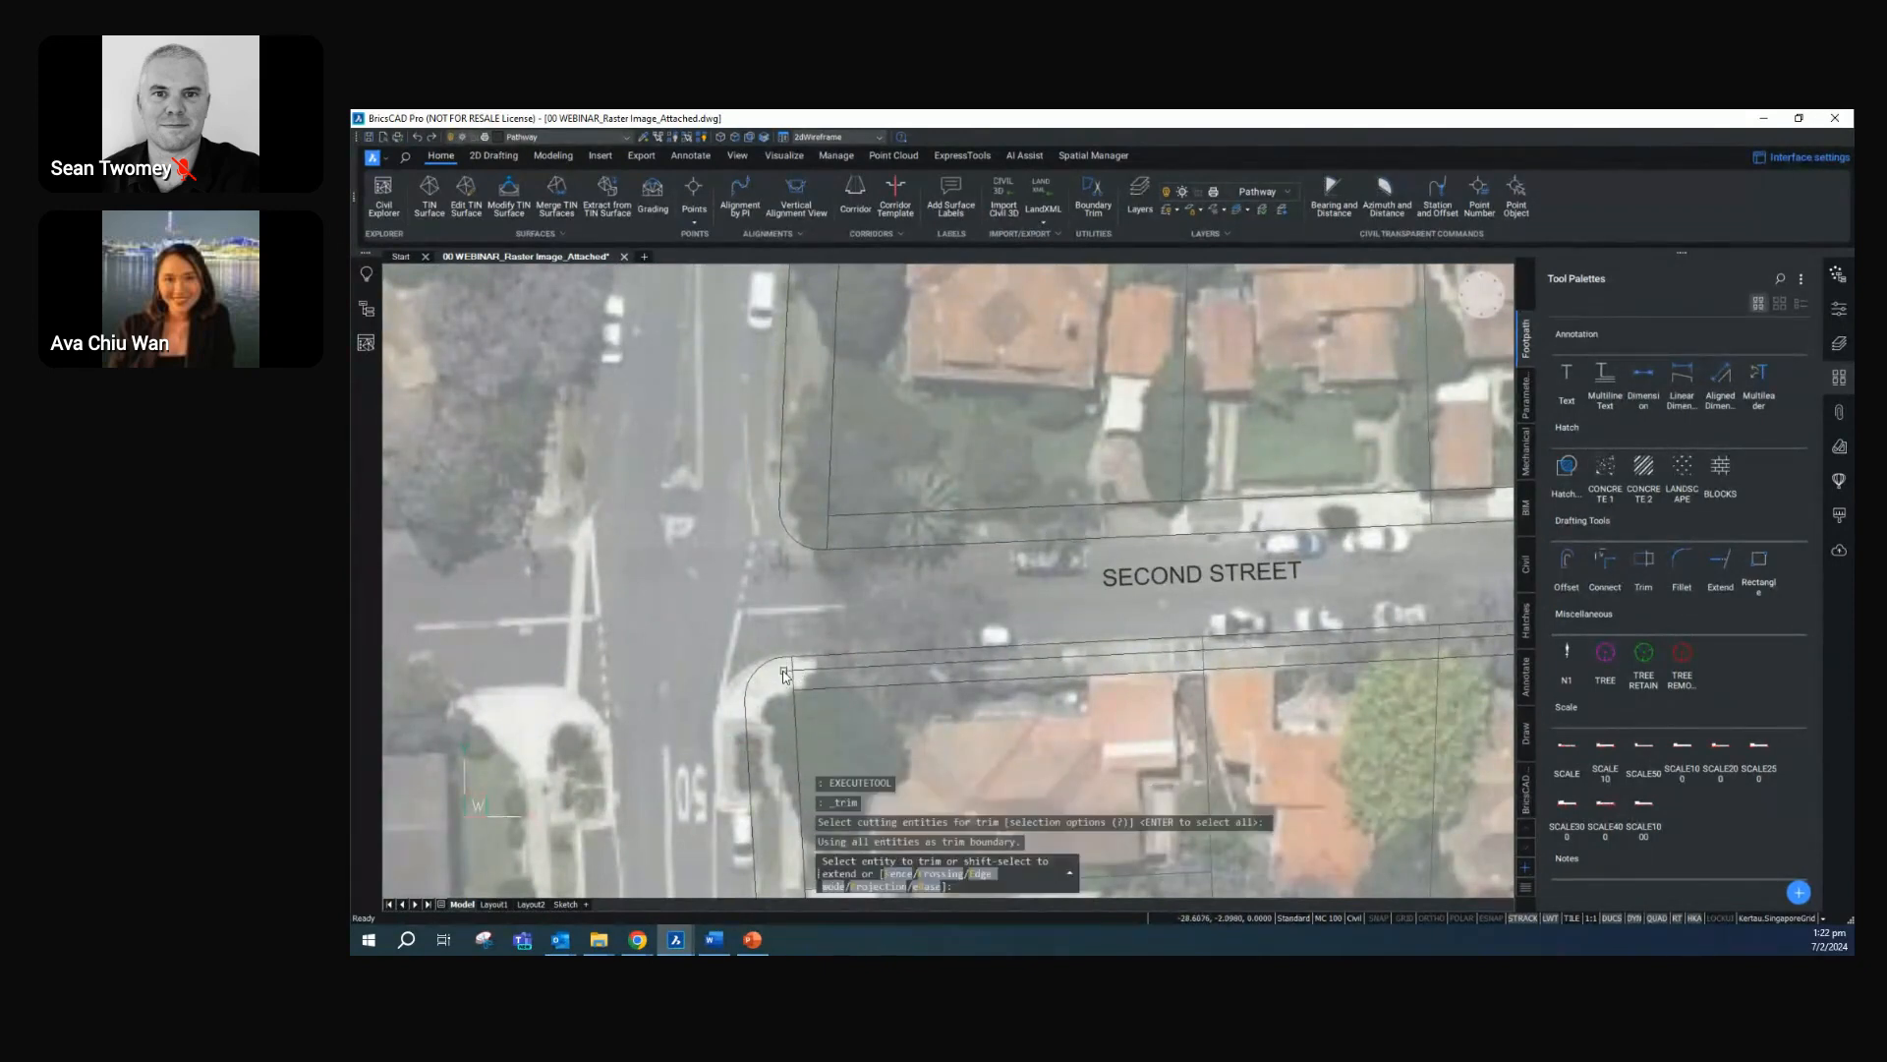
left_click(784, 676)
key("Escape")
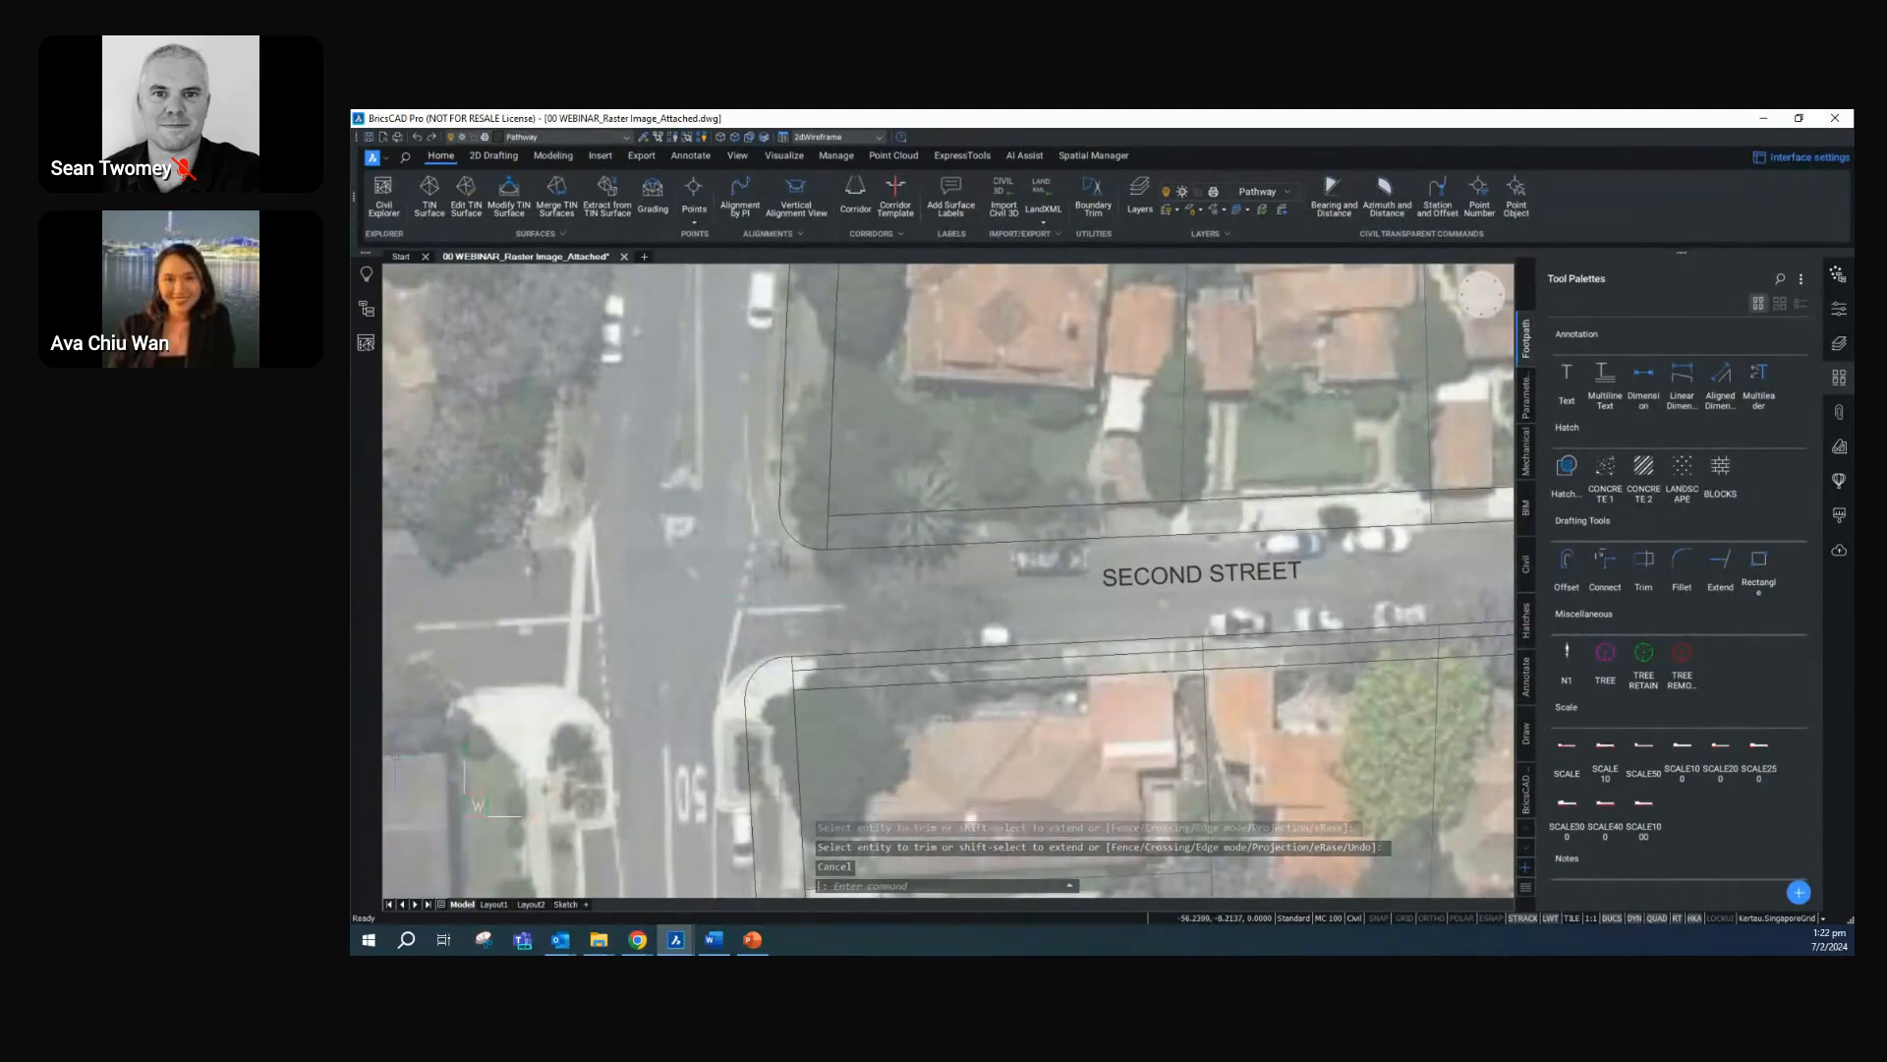
Examine the footpath hatch legend beside the aerial image, including its concrete footpath and tree pit entries
scroll(1095, 644, "down", 5)
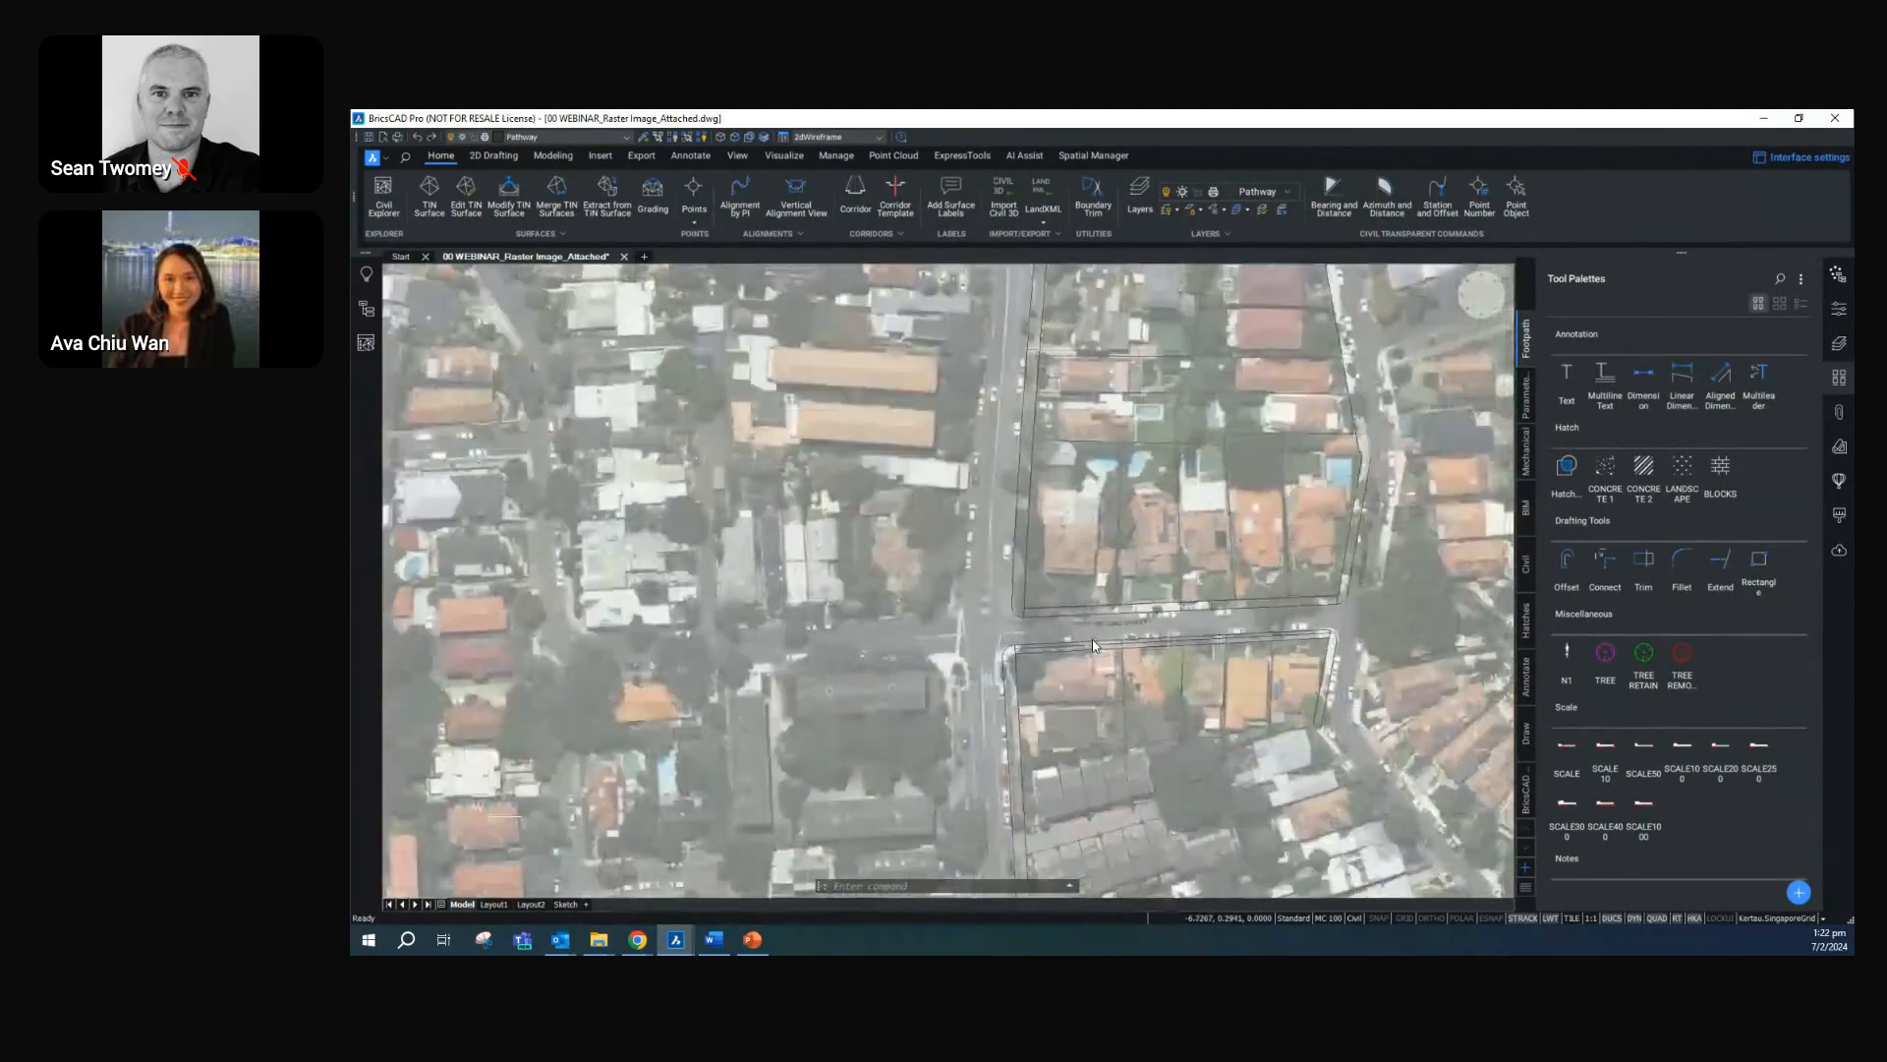
middle_click_drag(1298, 517, 791, 536)
scroll(1447, 438, "up", 4)
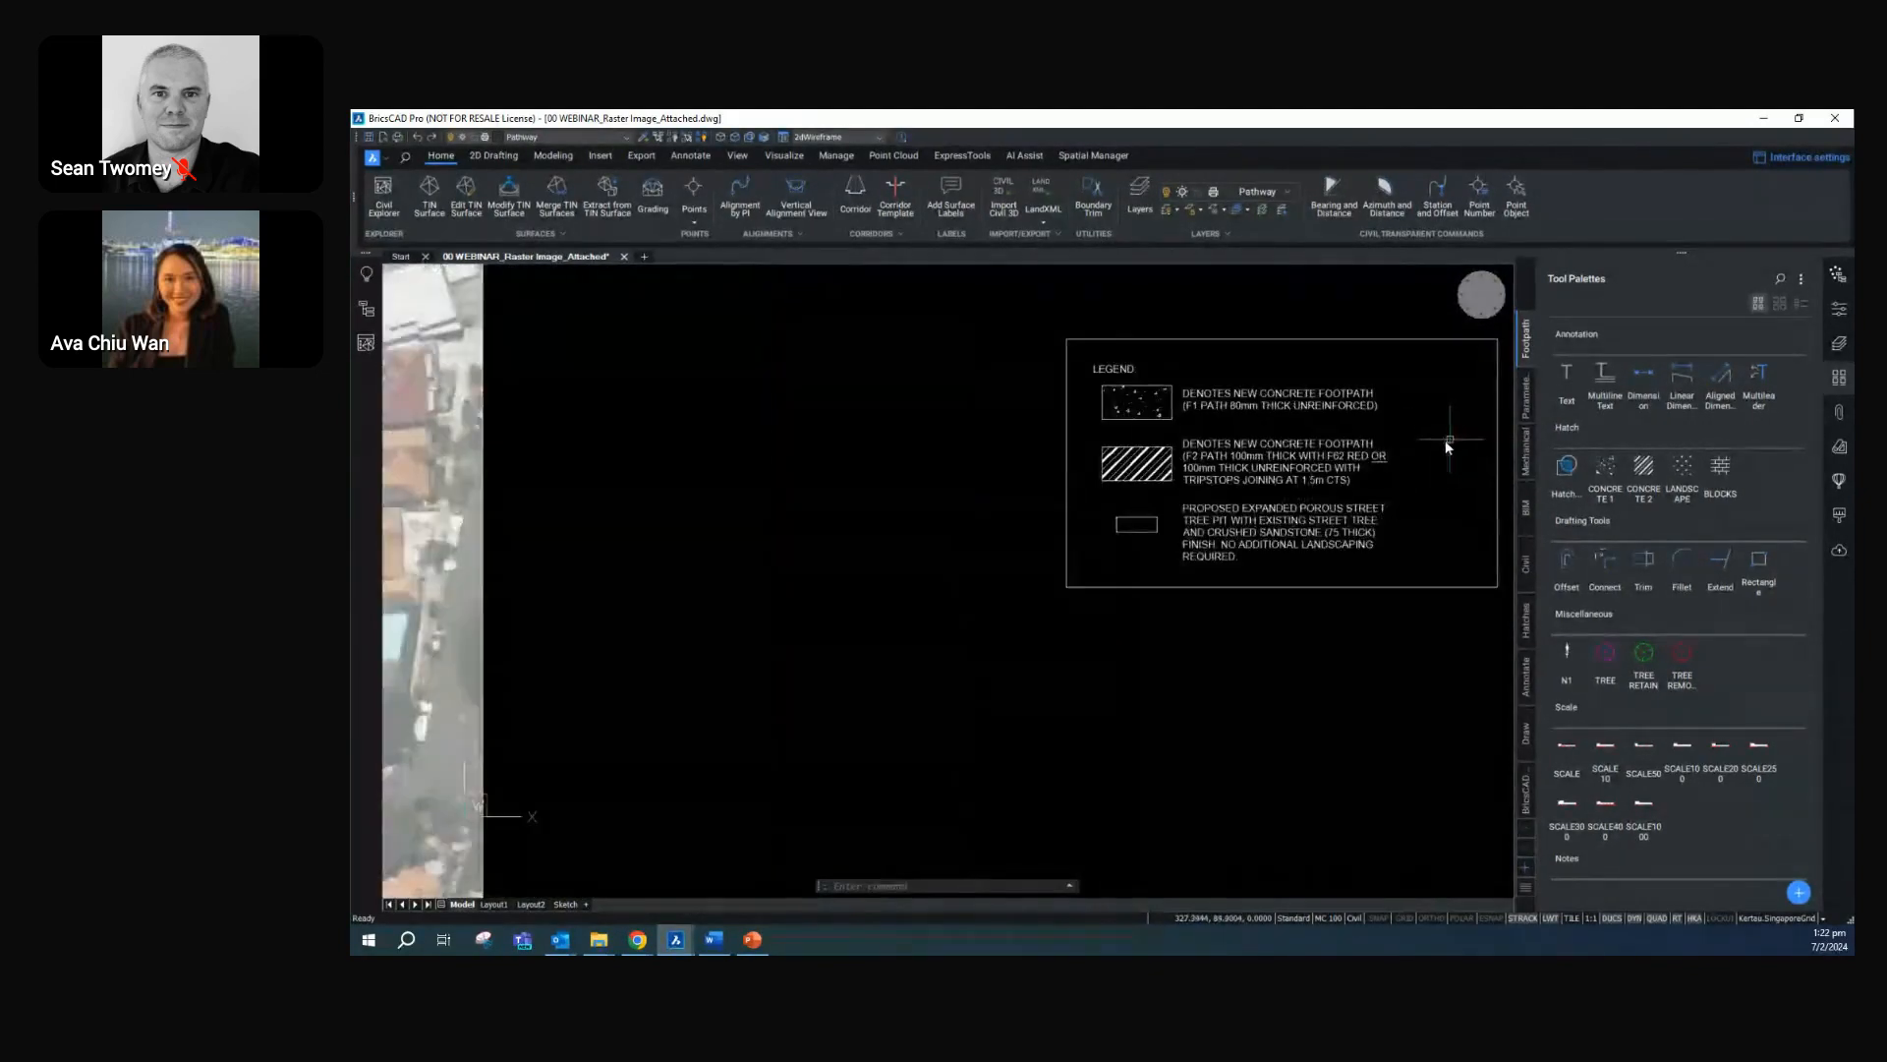
middle_click_drag(1445, 439, 1300, 524)
scroll(1299, 524, "up", 2)
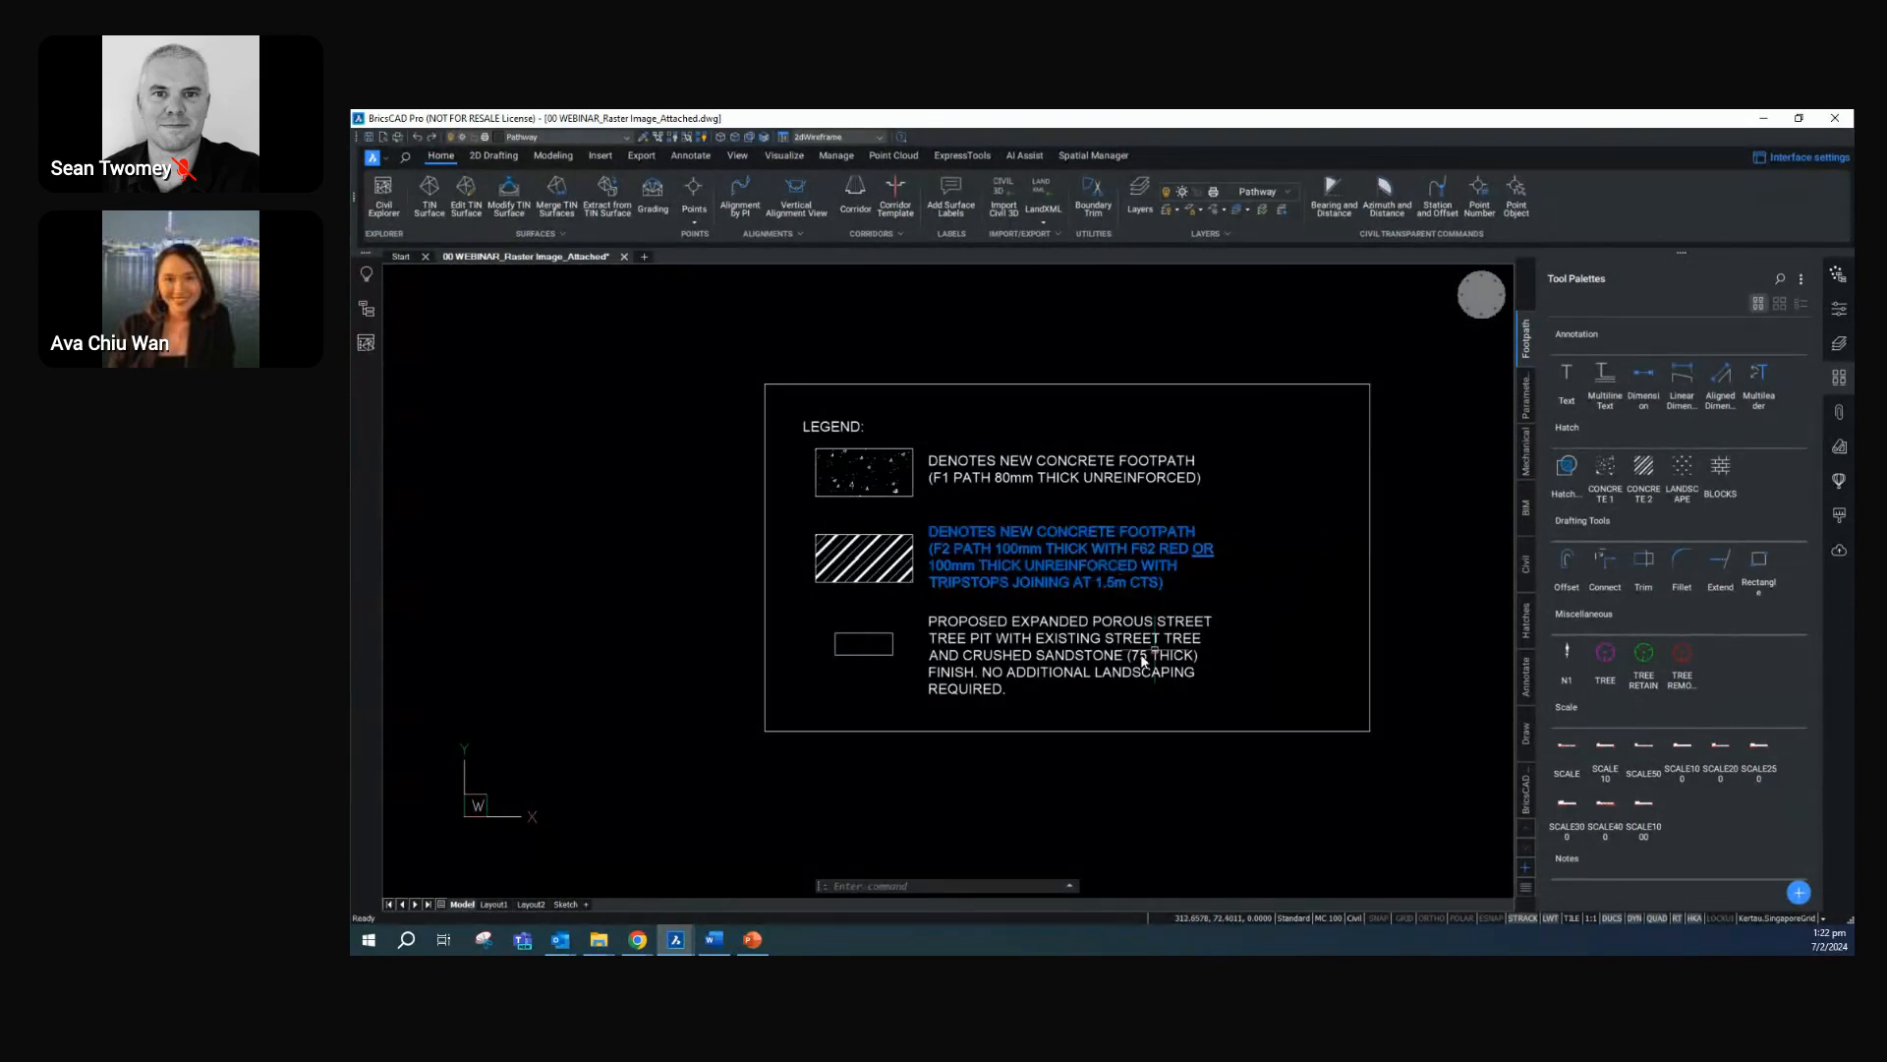
left_click(823, 473)
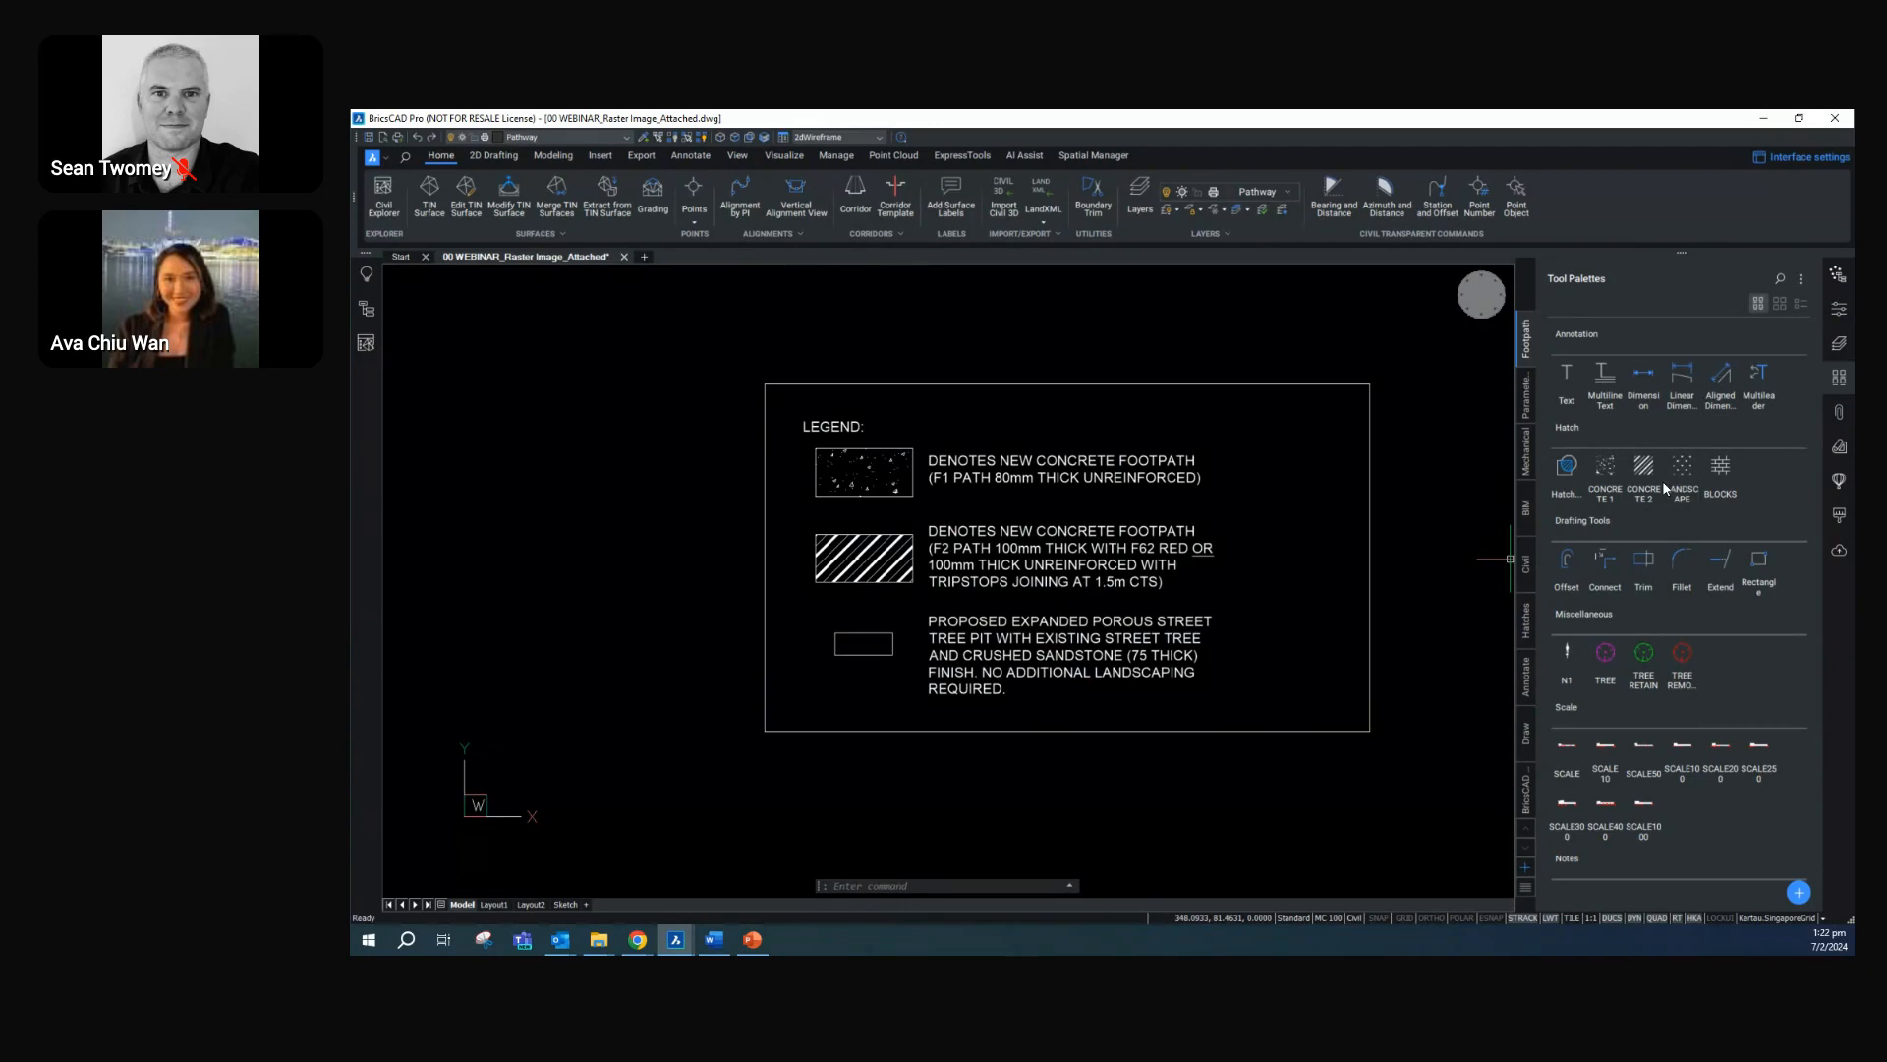
Draw a line across the footpath strip north of Second Street, in front of the westernmost lot
scroll(784, 665, "down", 5)
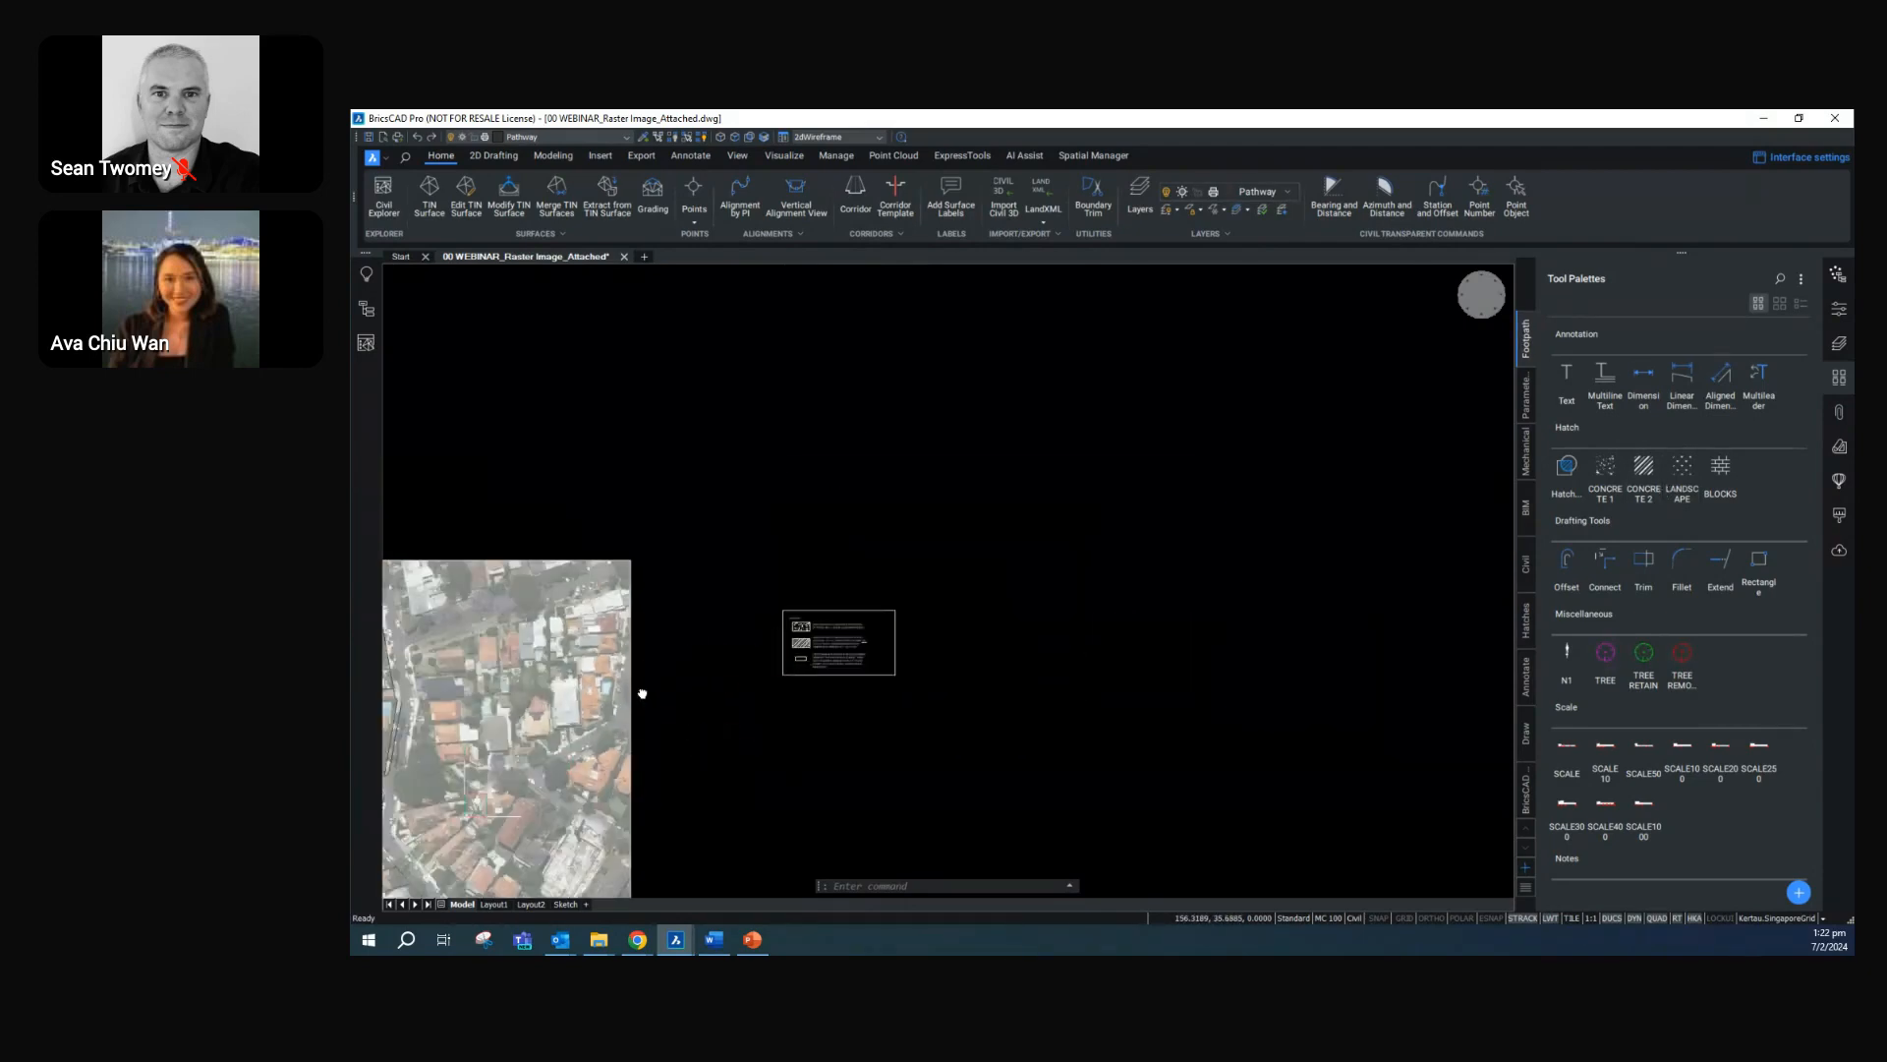
scroll(643, 693, "up", 6)
scroll(839, 586, "up", 3)
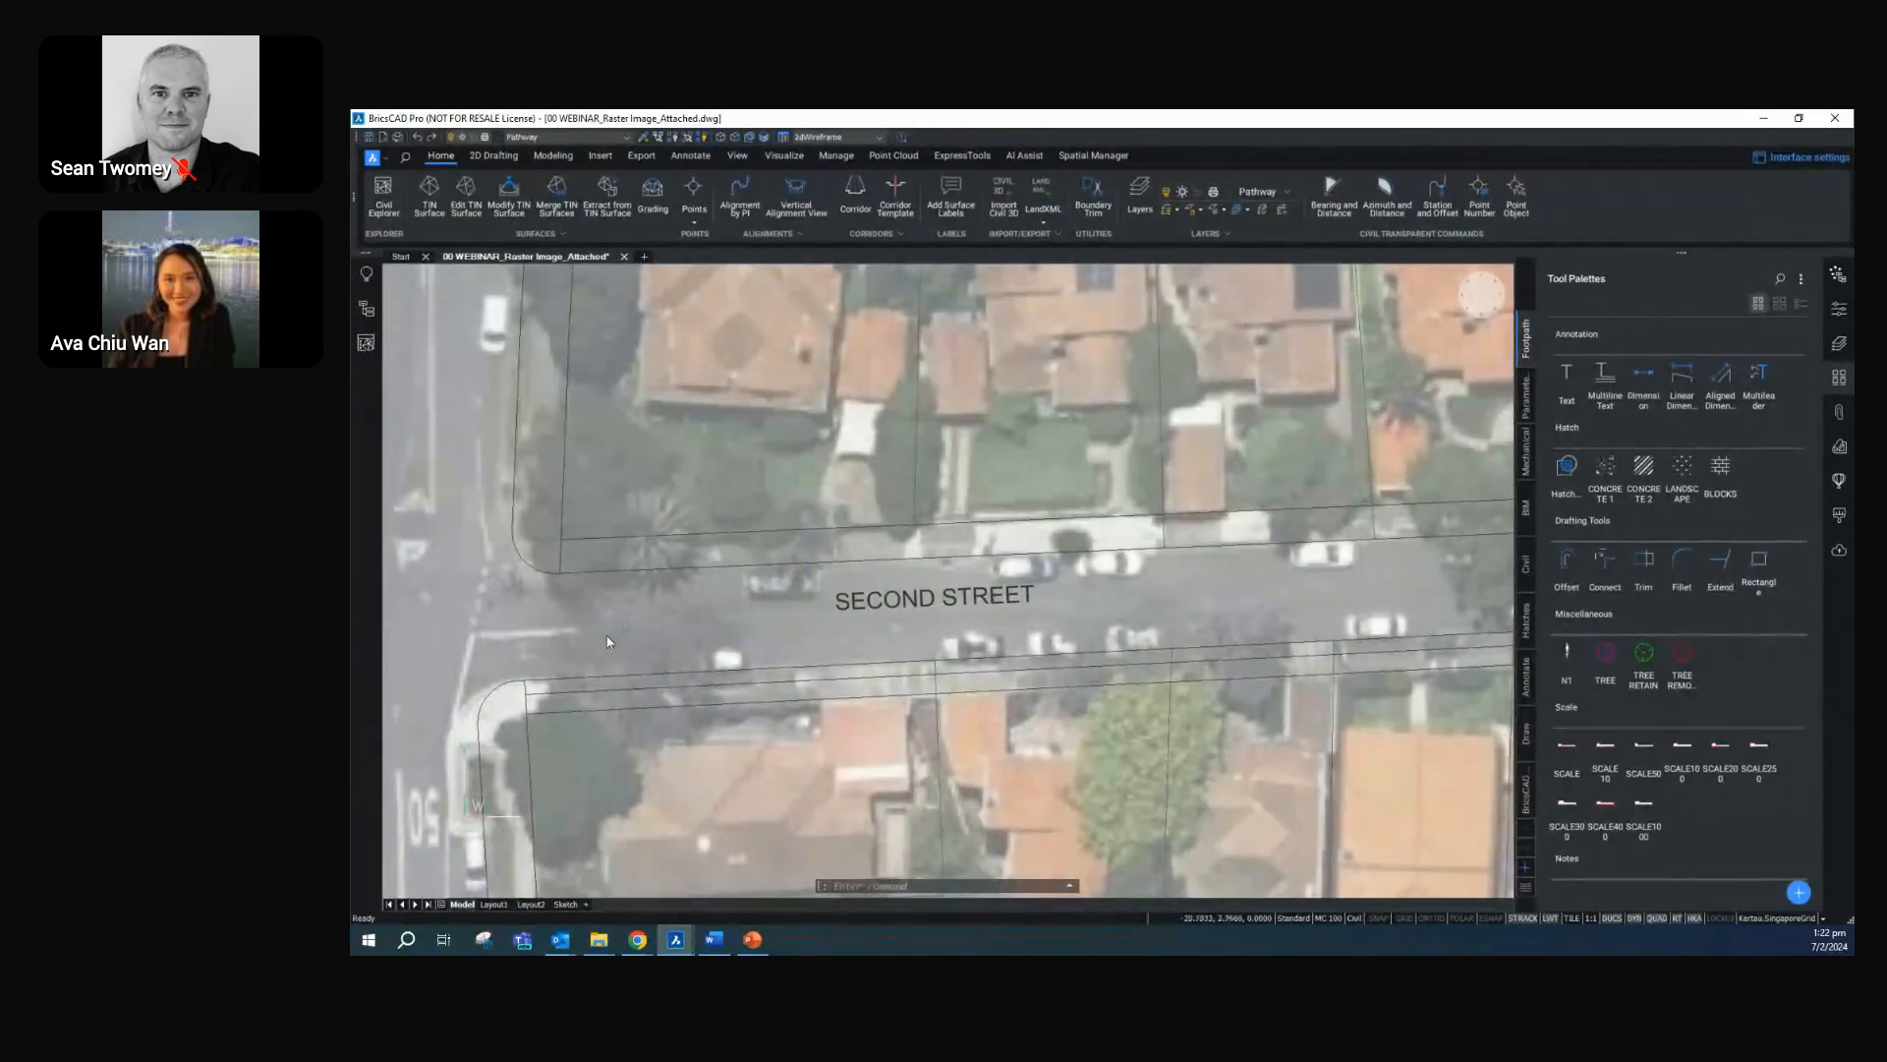
key("Escape")
type("L")
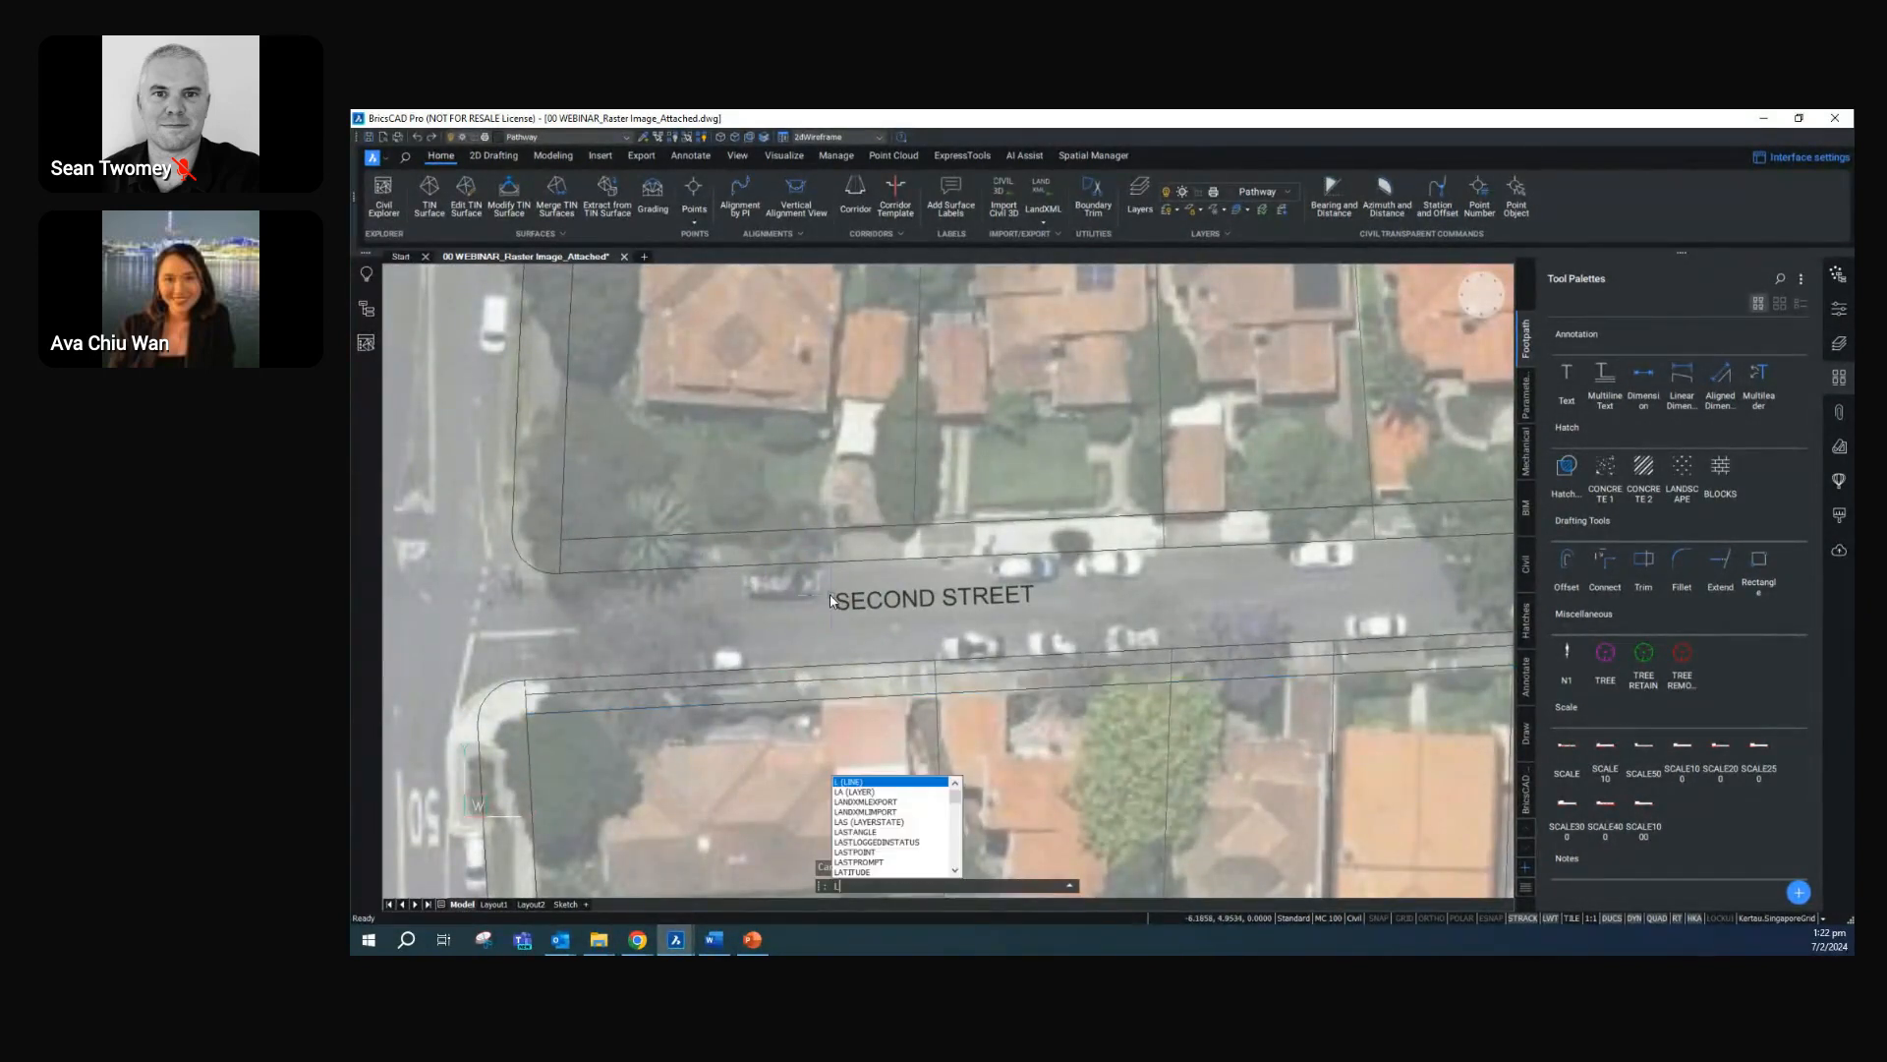
key("Return")
left_click(840, 536)
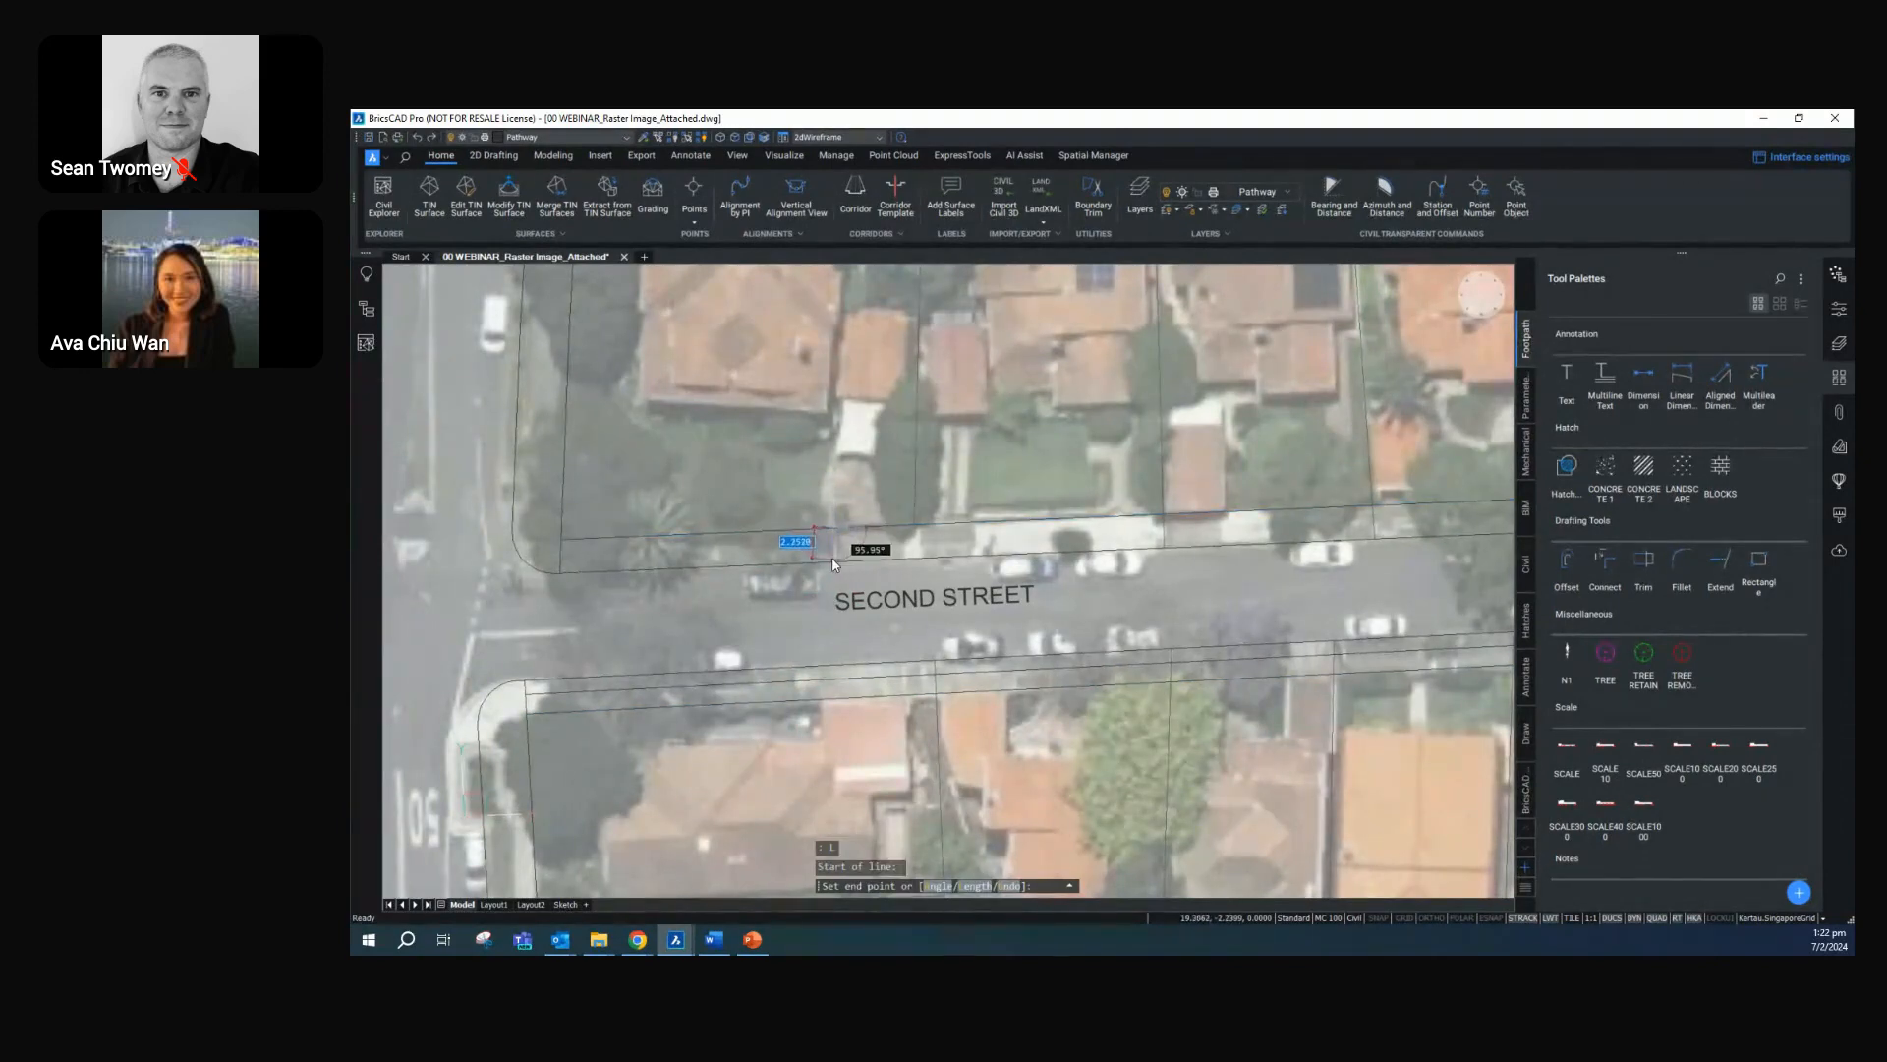
left_click(836, 560)
key("Return")
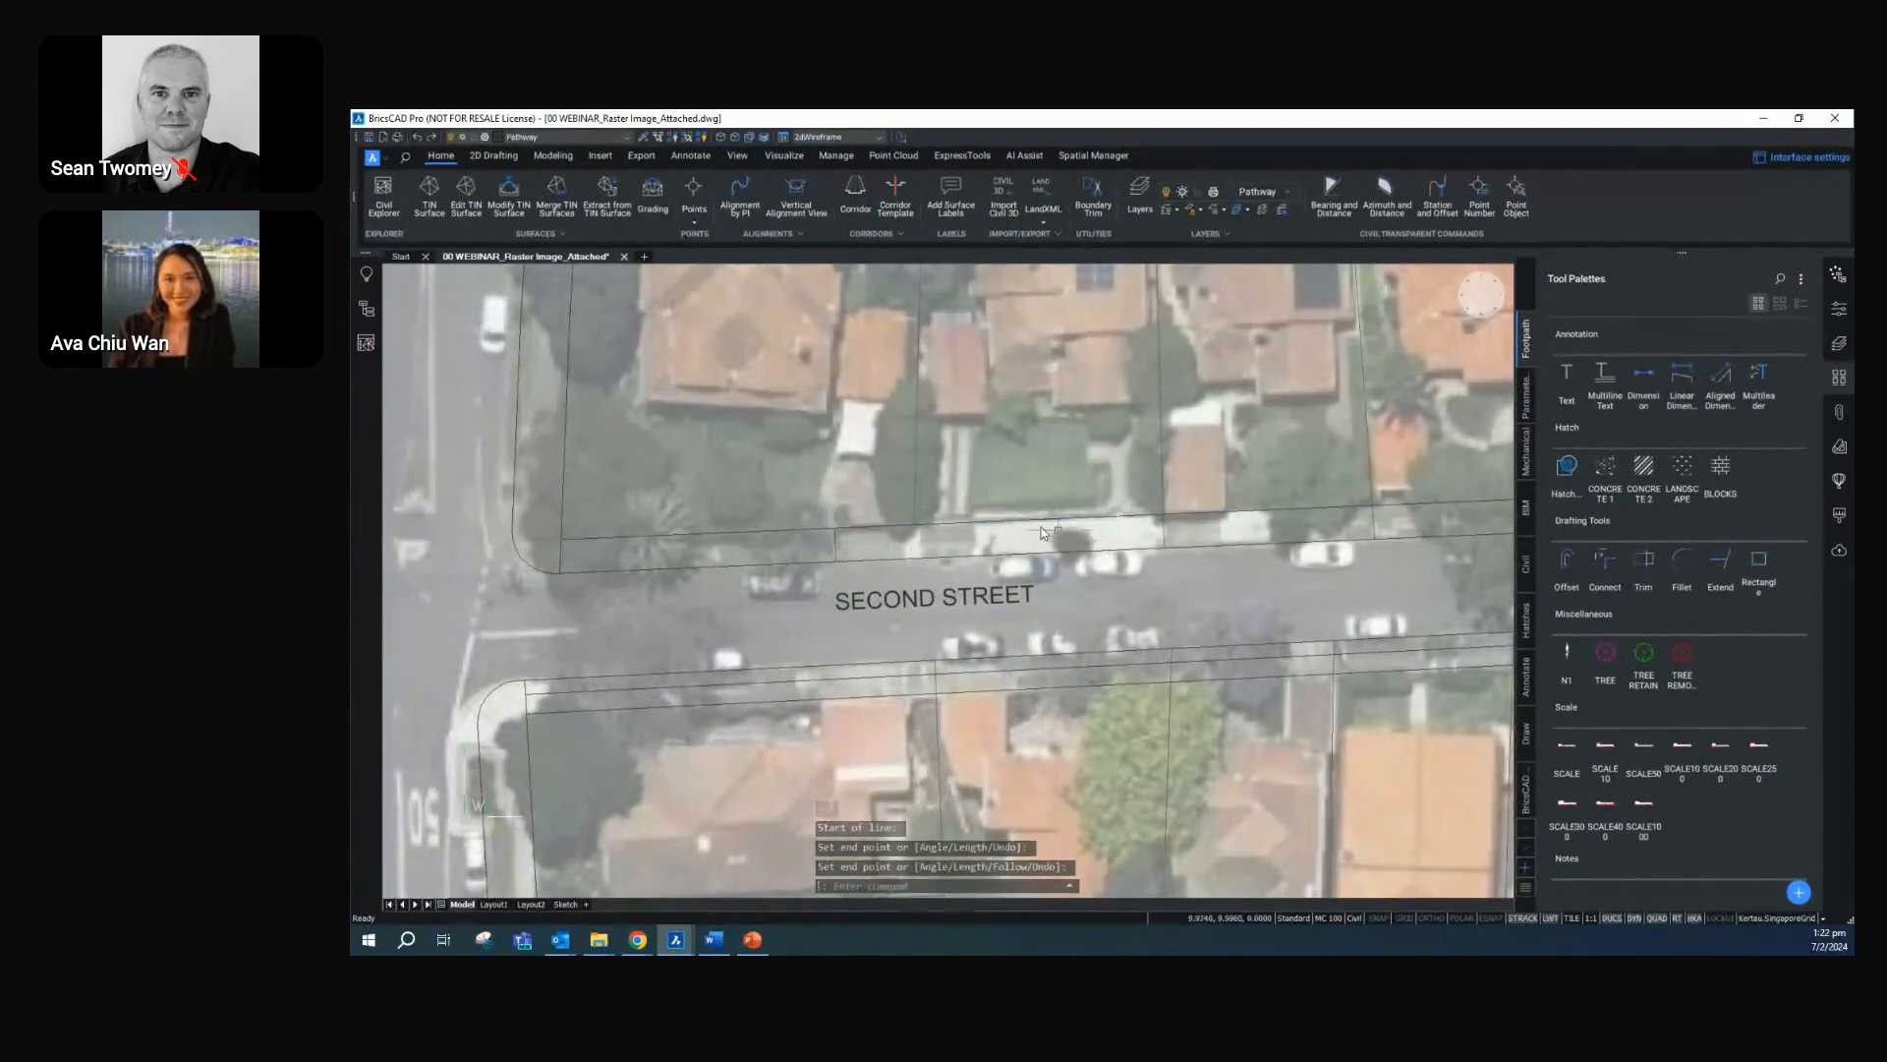
Draw two more lines across the footpath strip north of Second Street, one each in front of the second and third lots from the west
key("Return")
left_click(973, 548)
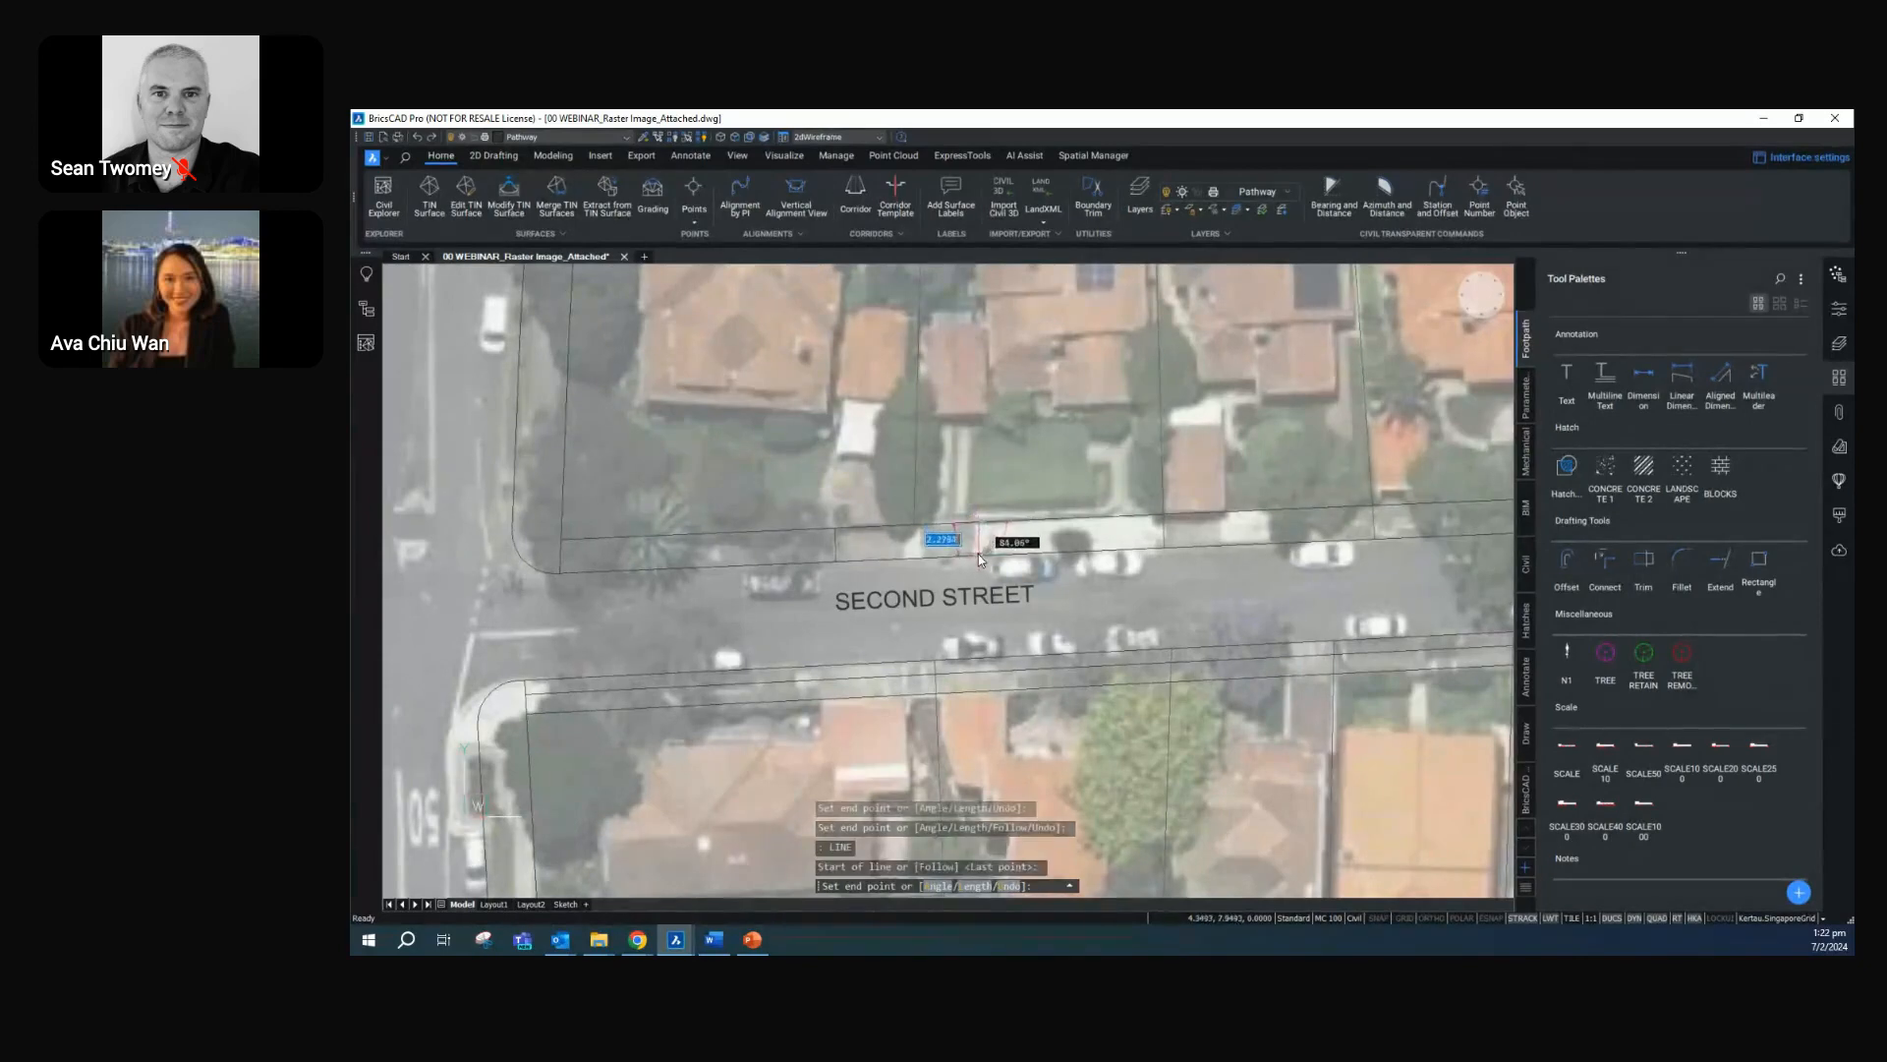
left_click(977, 556)
key("Return")
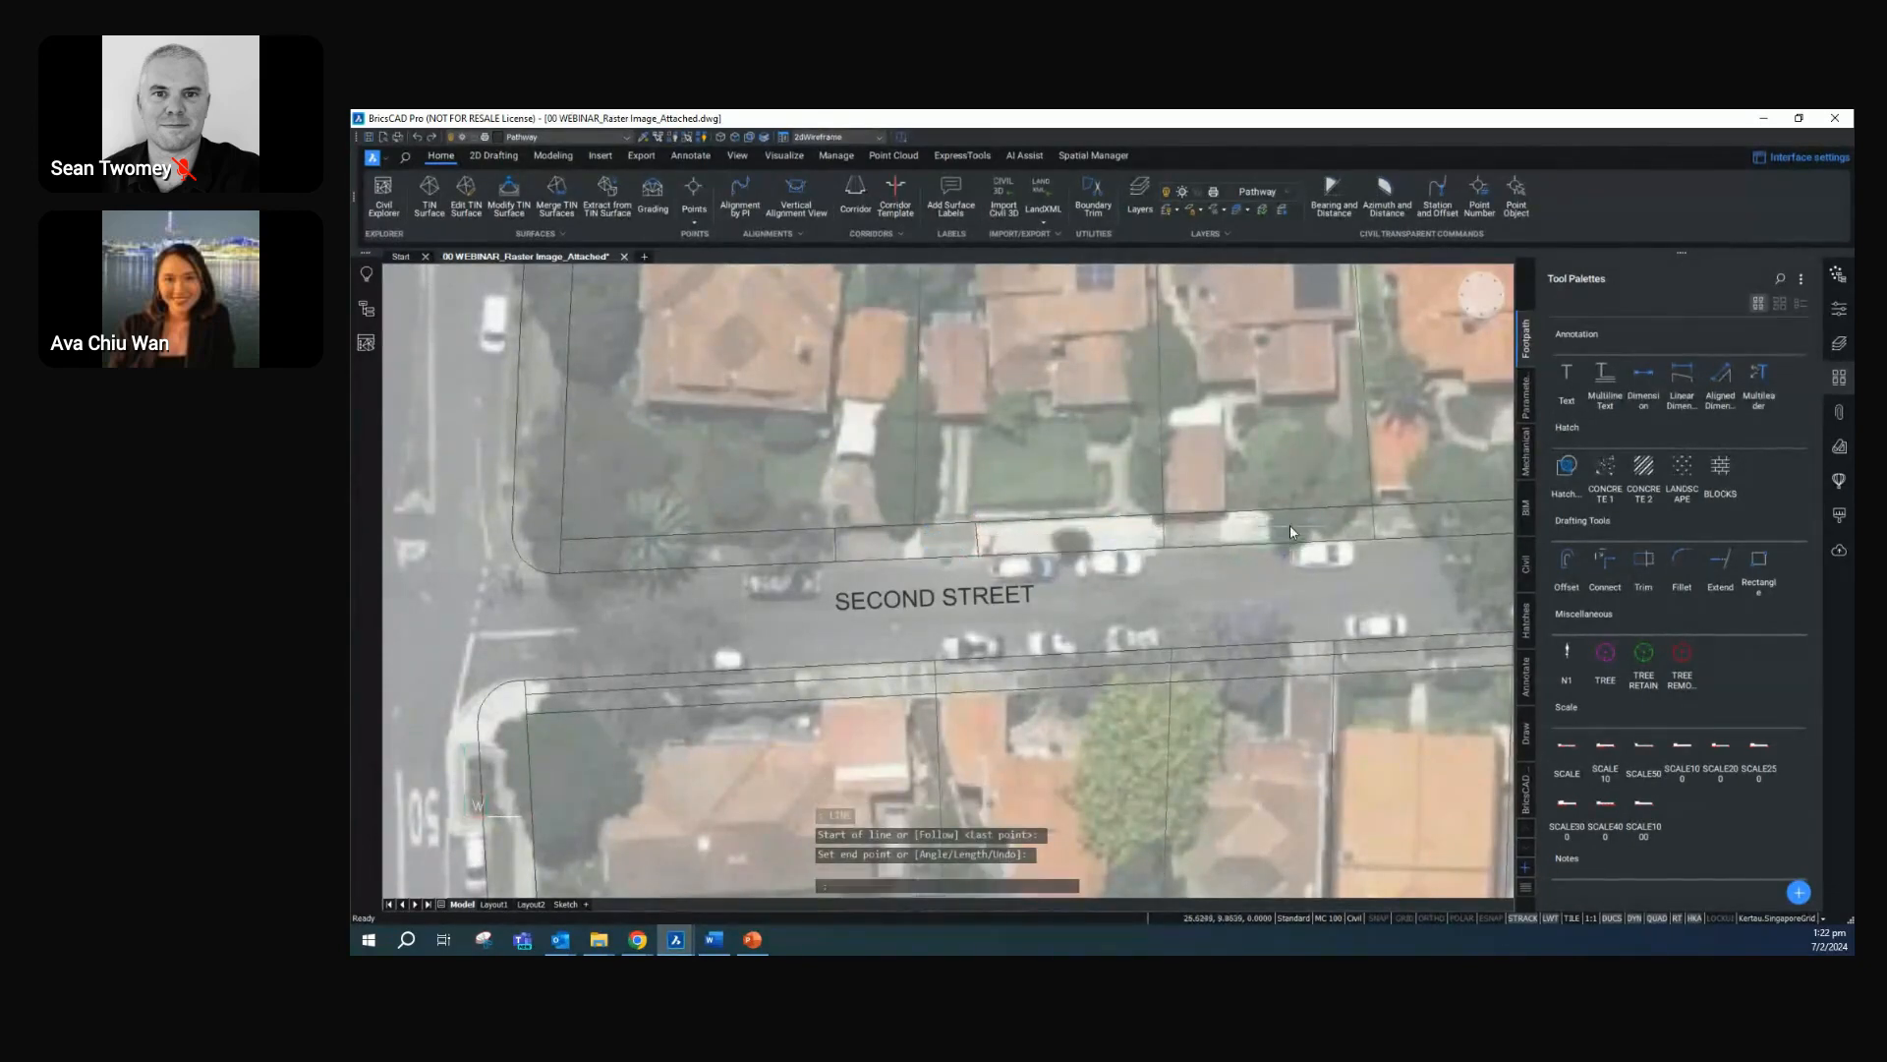
key("Return")
left_click(1218, 517)
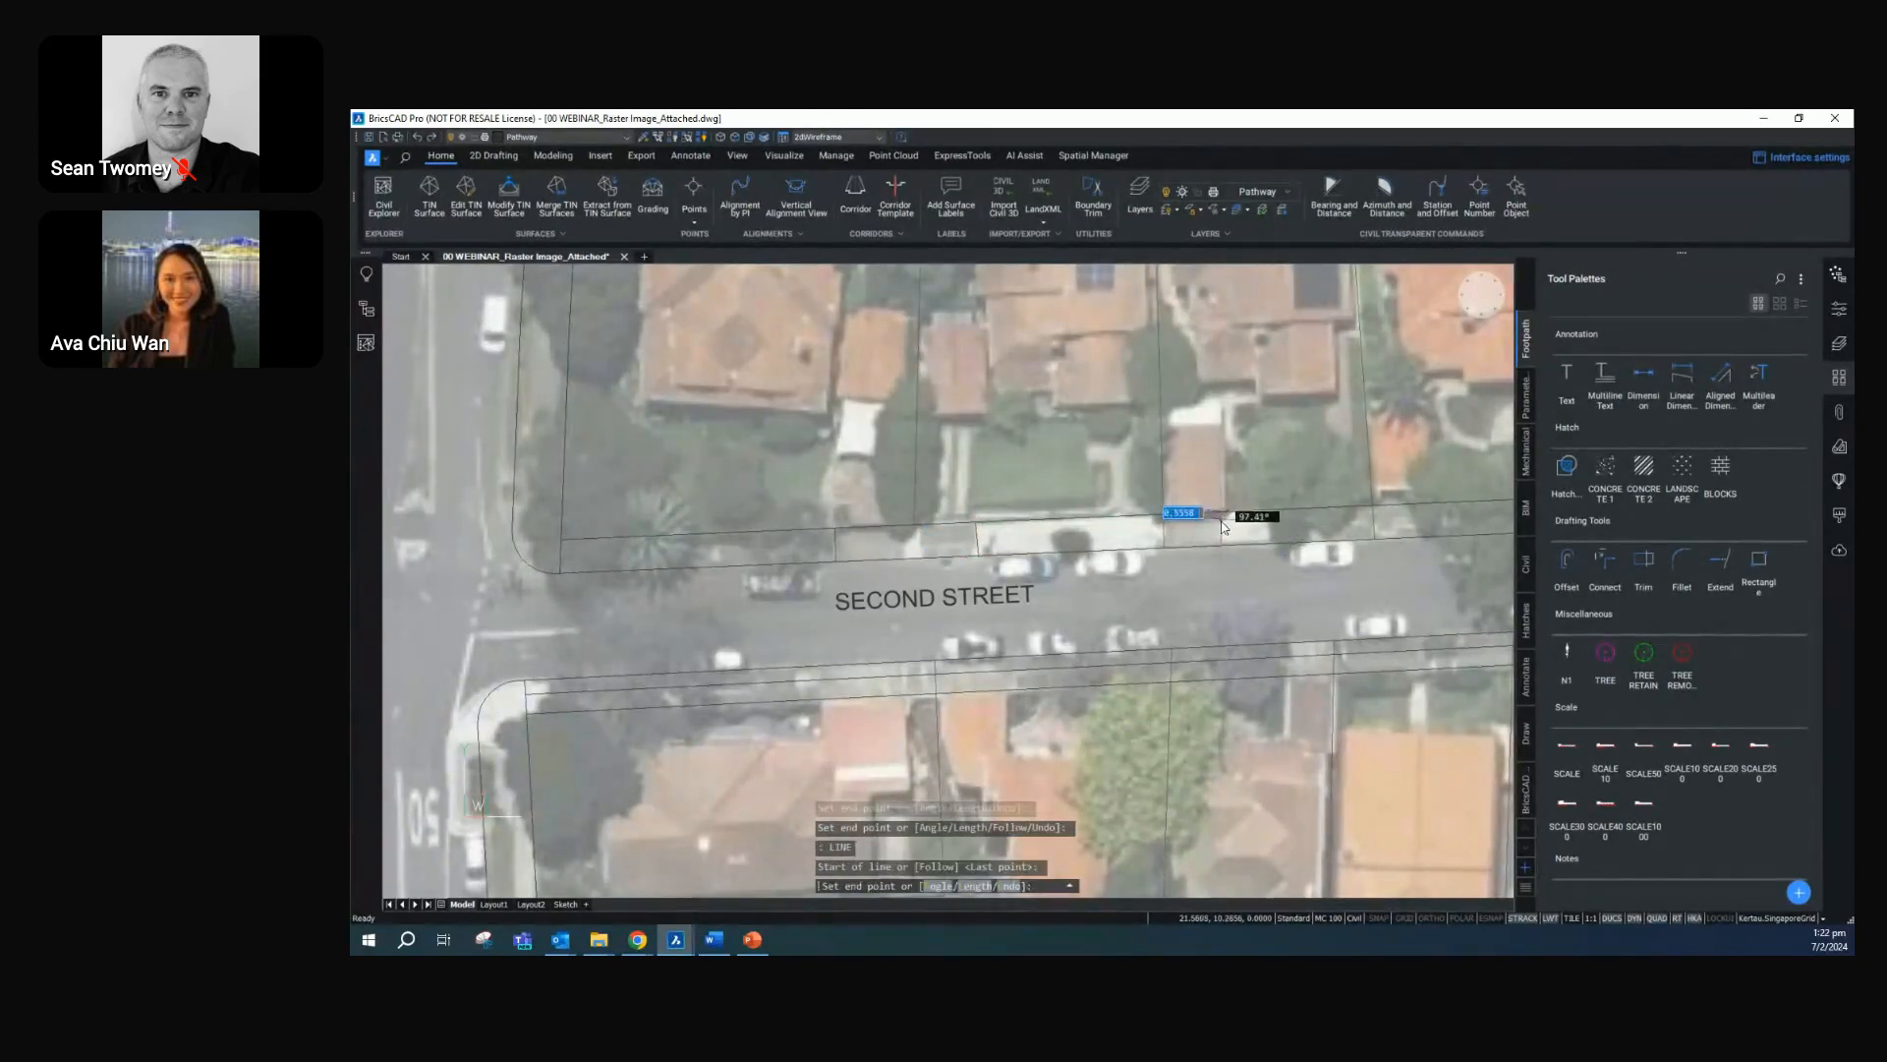
left_click(1222, 545)
scroll(1236, 593, "down", 2)
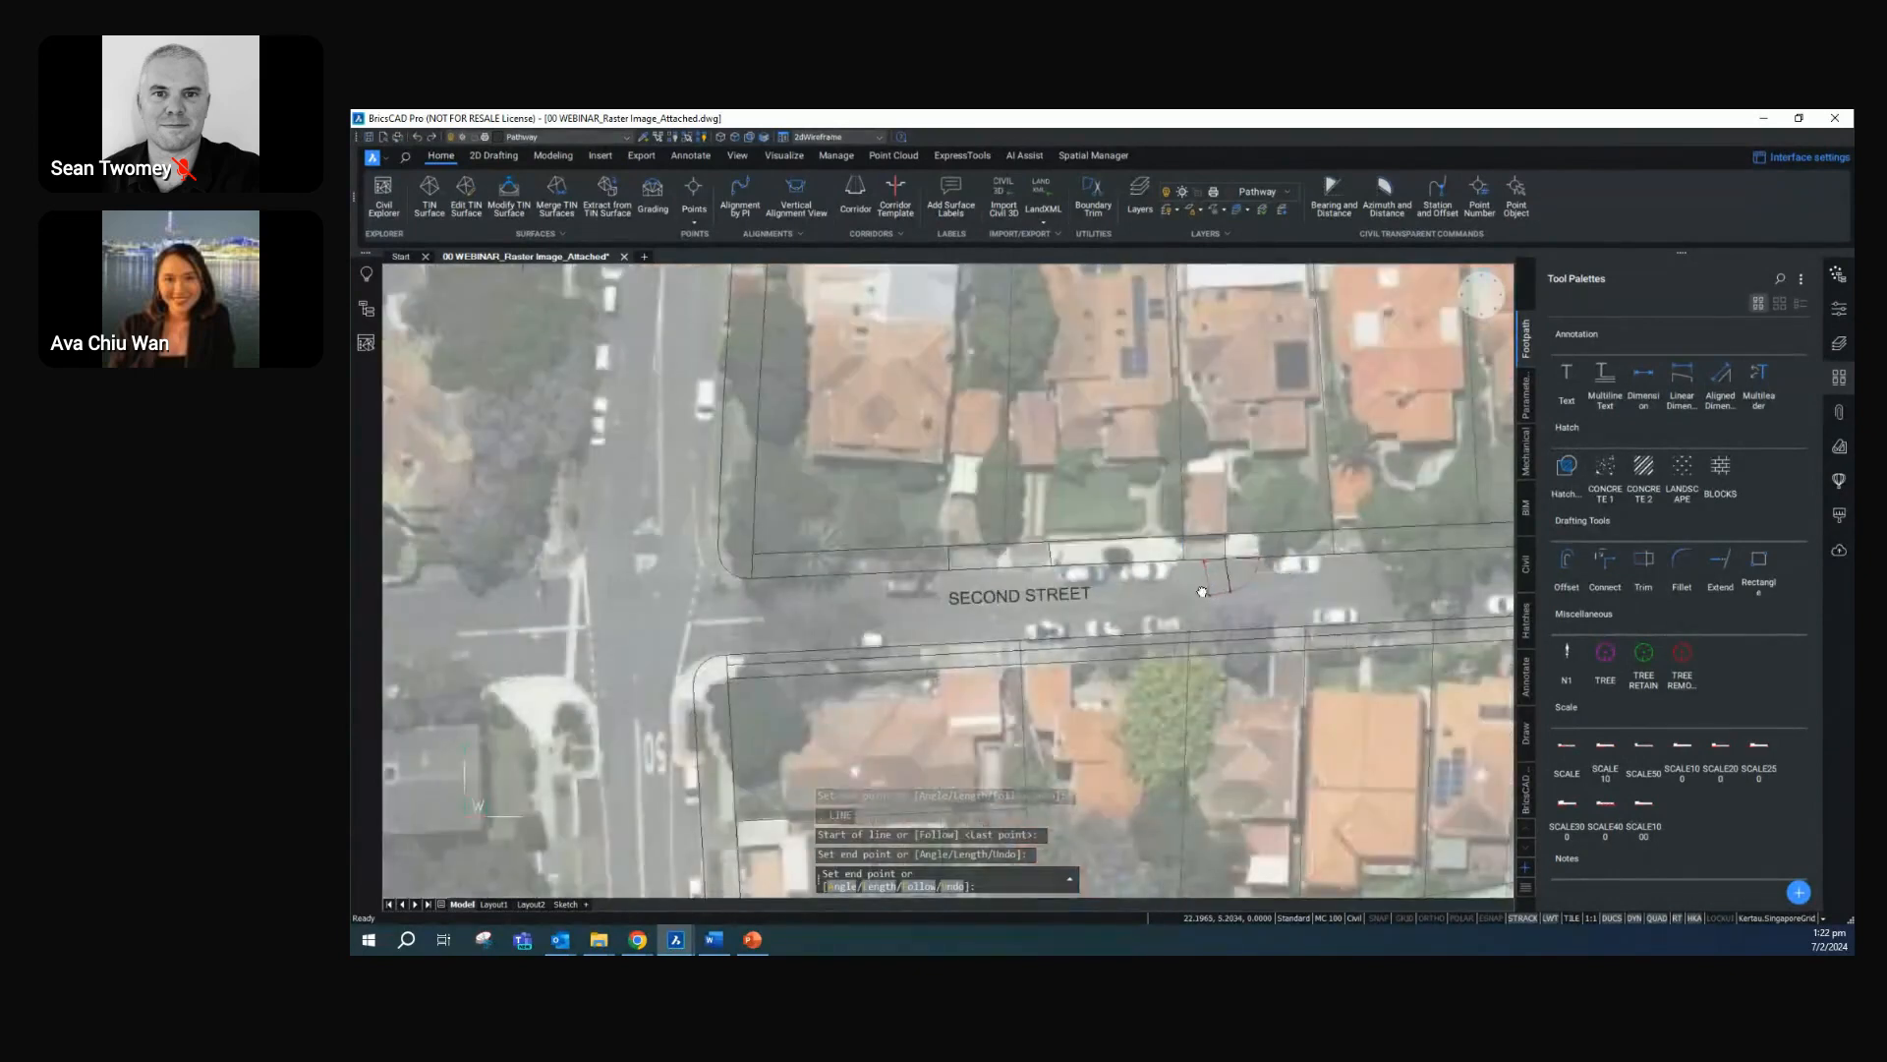
middle_click_drag(1237, 596, 1109, 571)
key("Return")
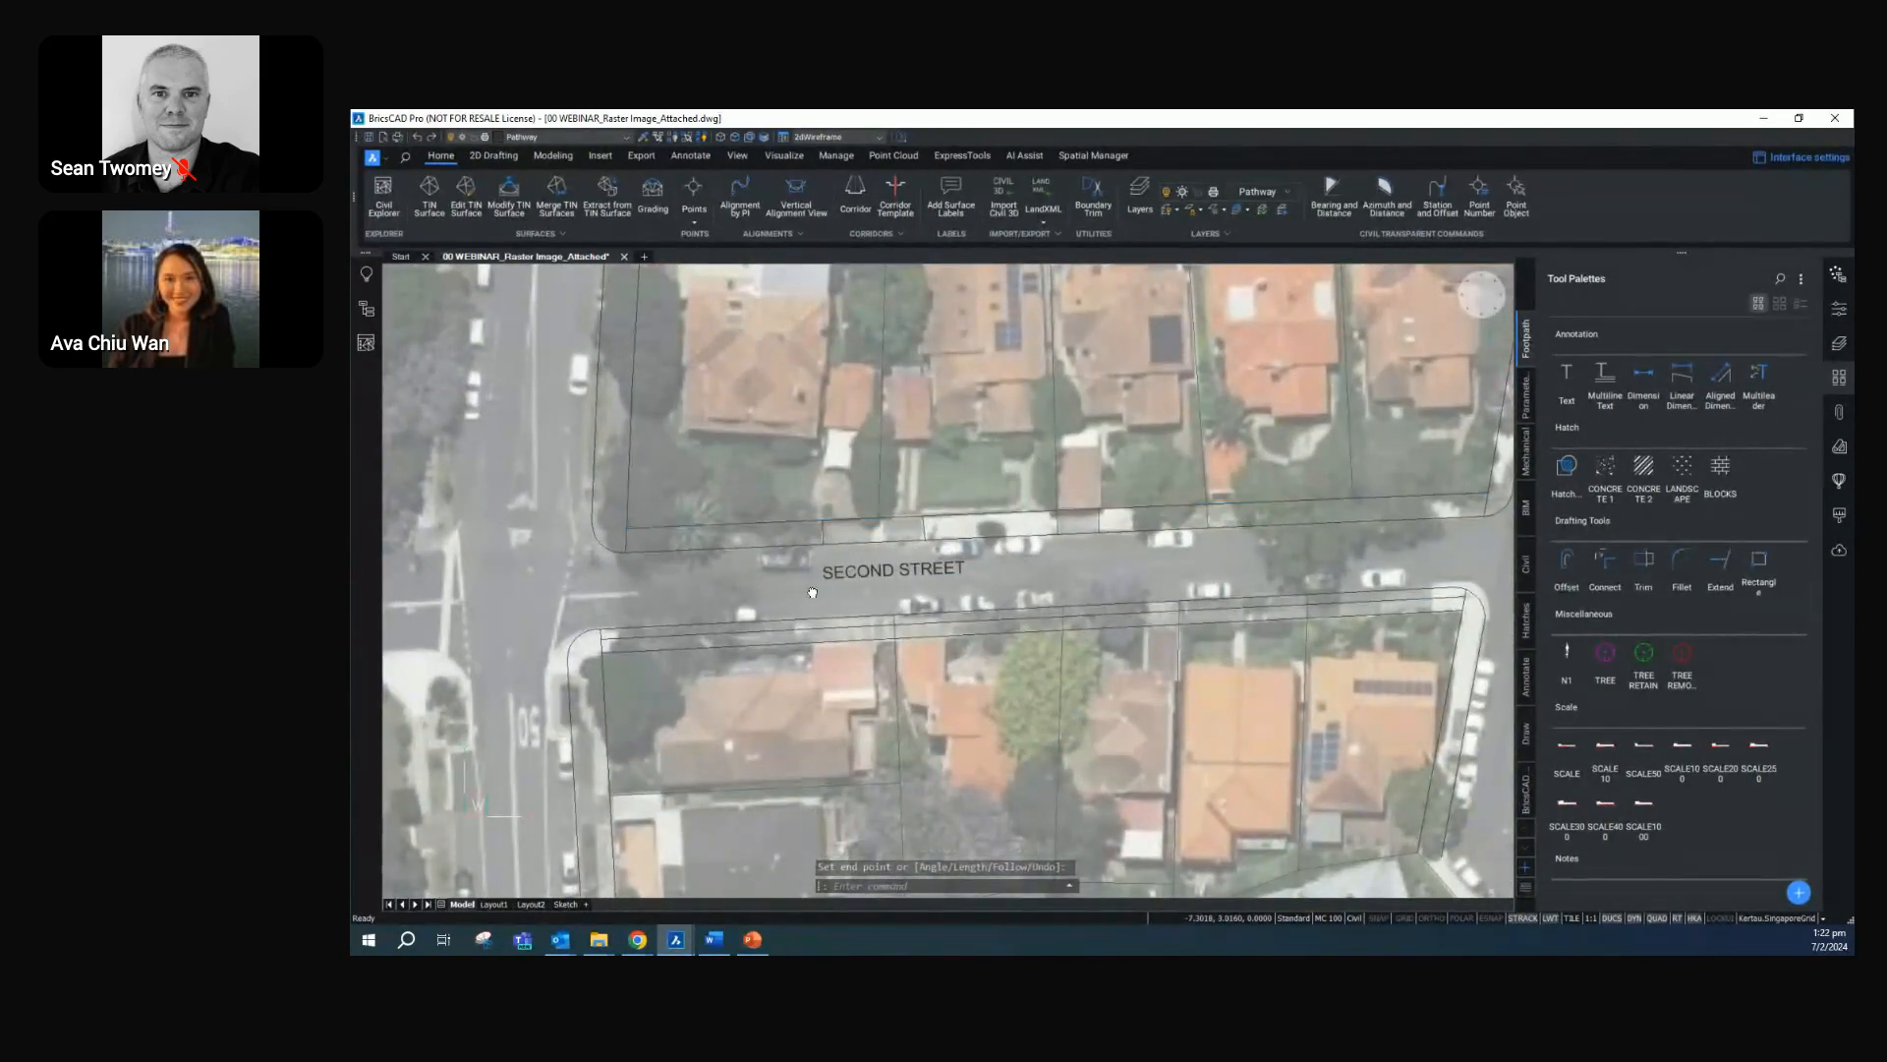
Optimize the entire drawing, closing gaps smaller than 1.0000 m by trimming, extending and/or changing direction, with T-connections fixed
middle_click_drag(808, 586, 855, 590)
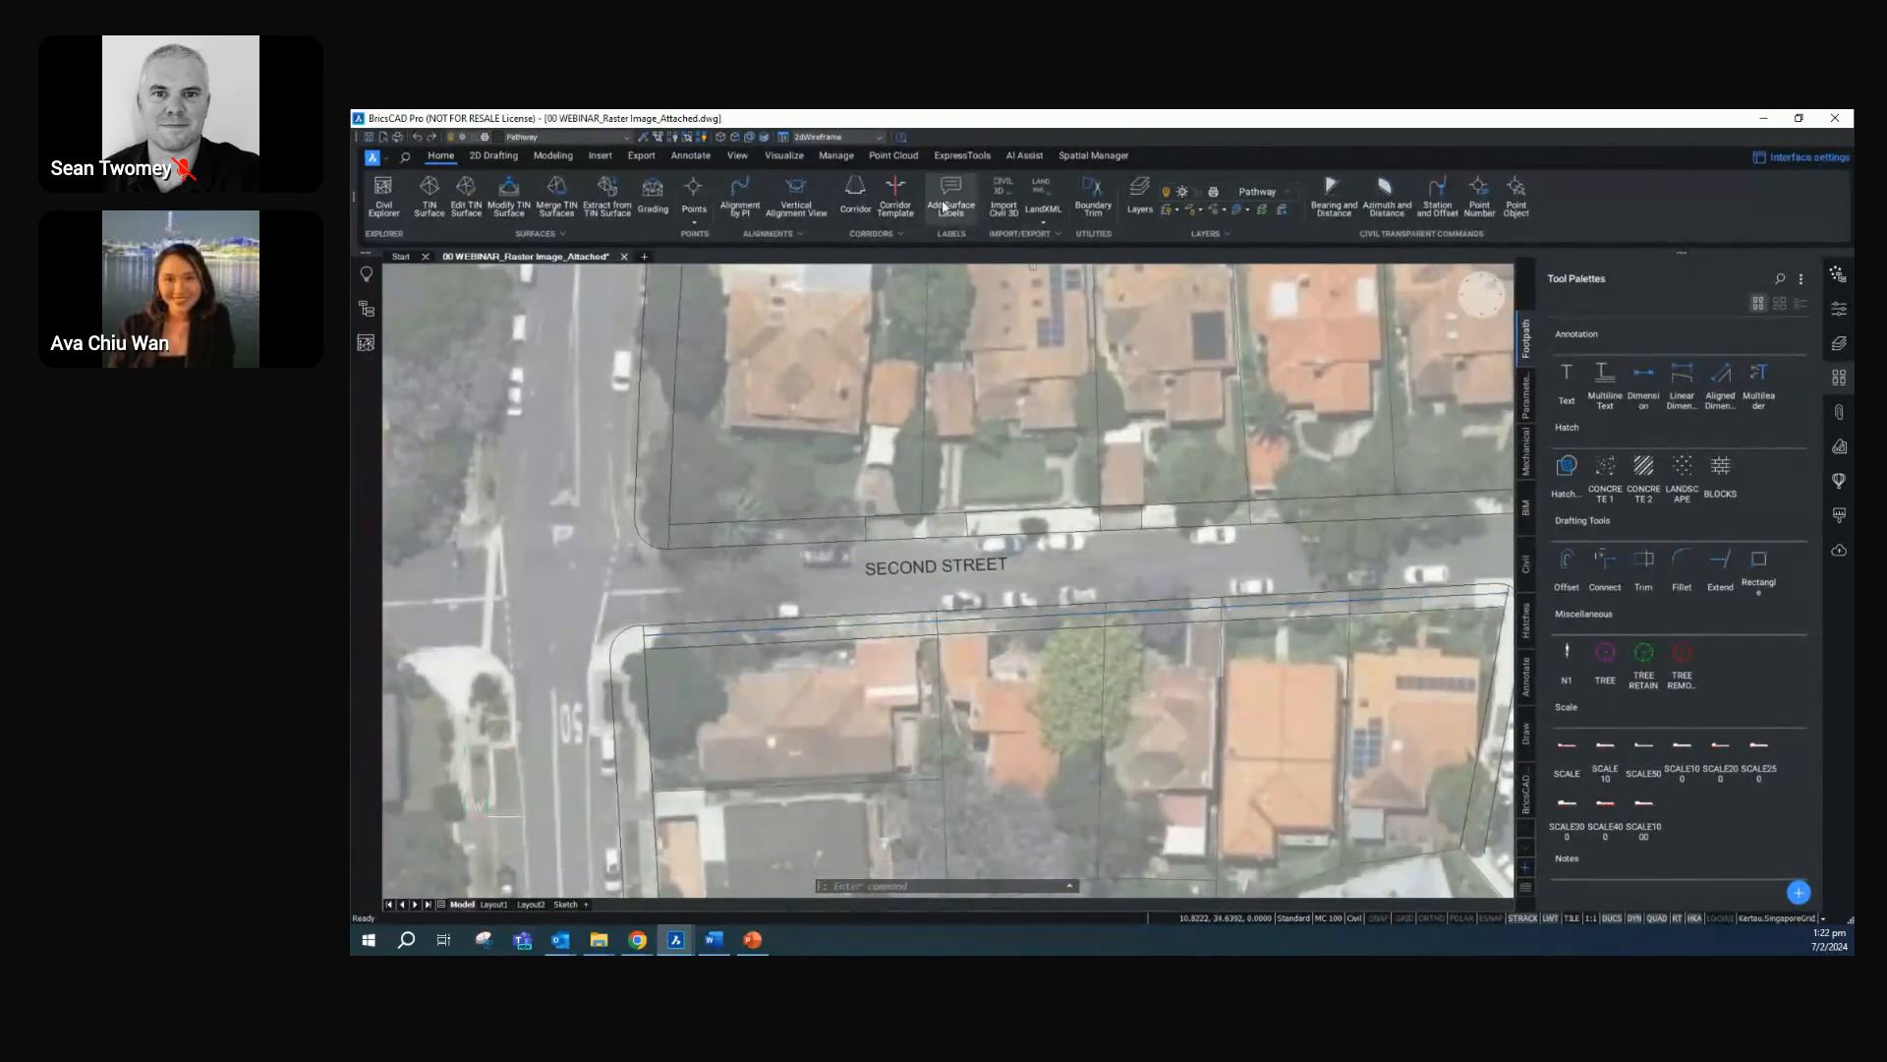
left_click(832, 156)
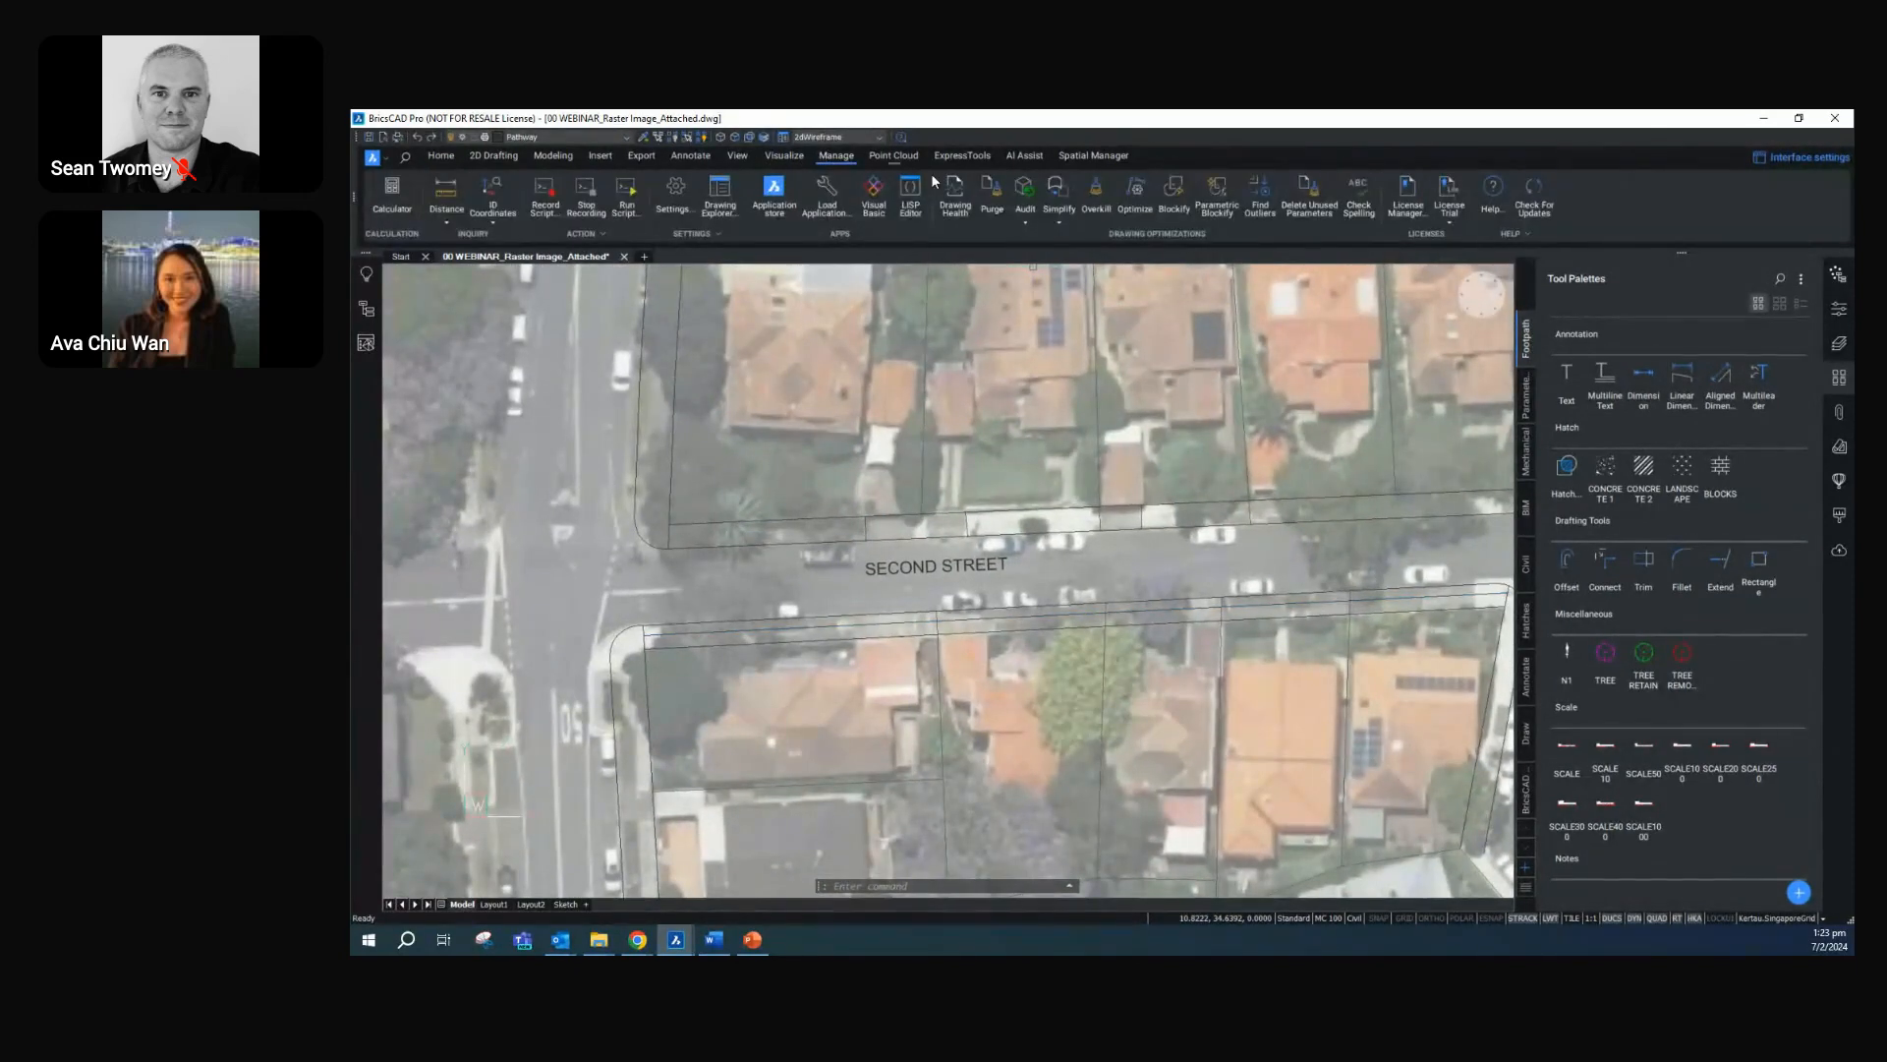
left_click(1133, 193)
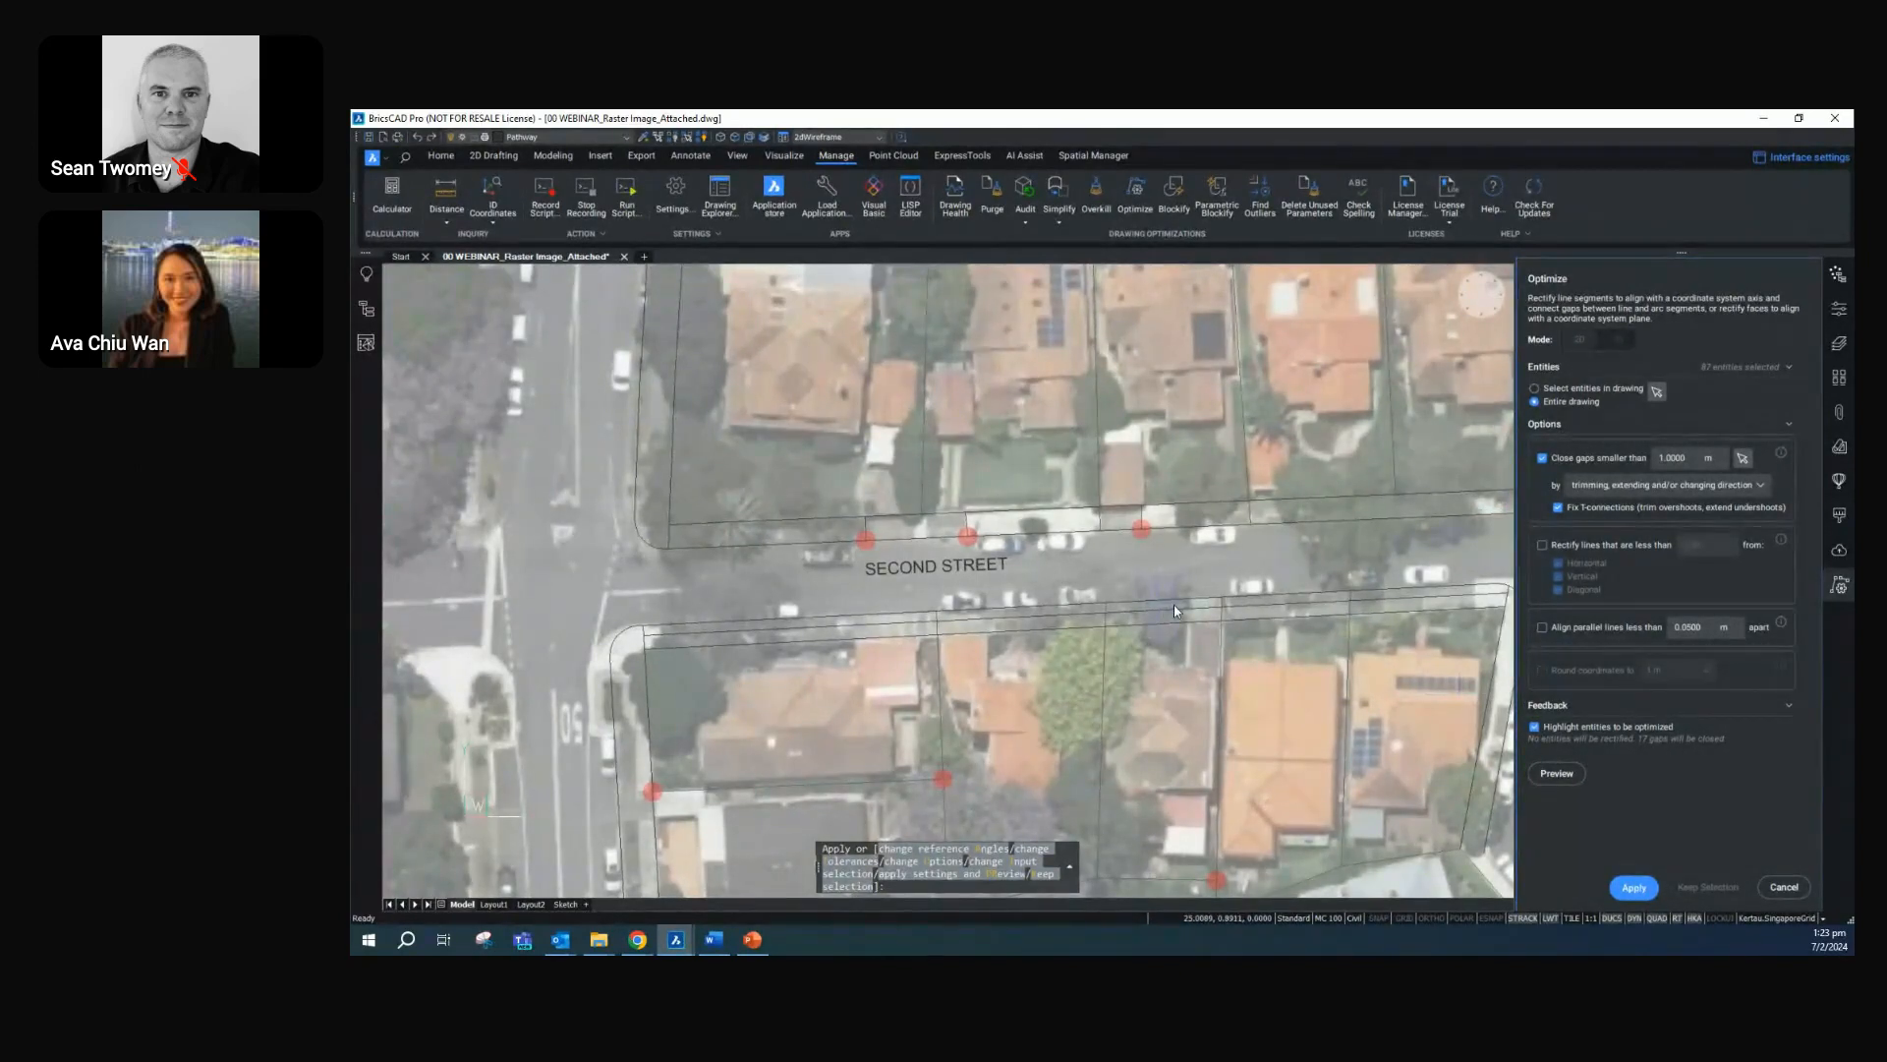
scroll(1174, 605, "down", 2)
scroll(980, 606, "down", 1)
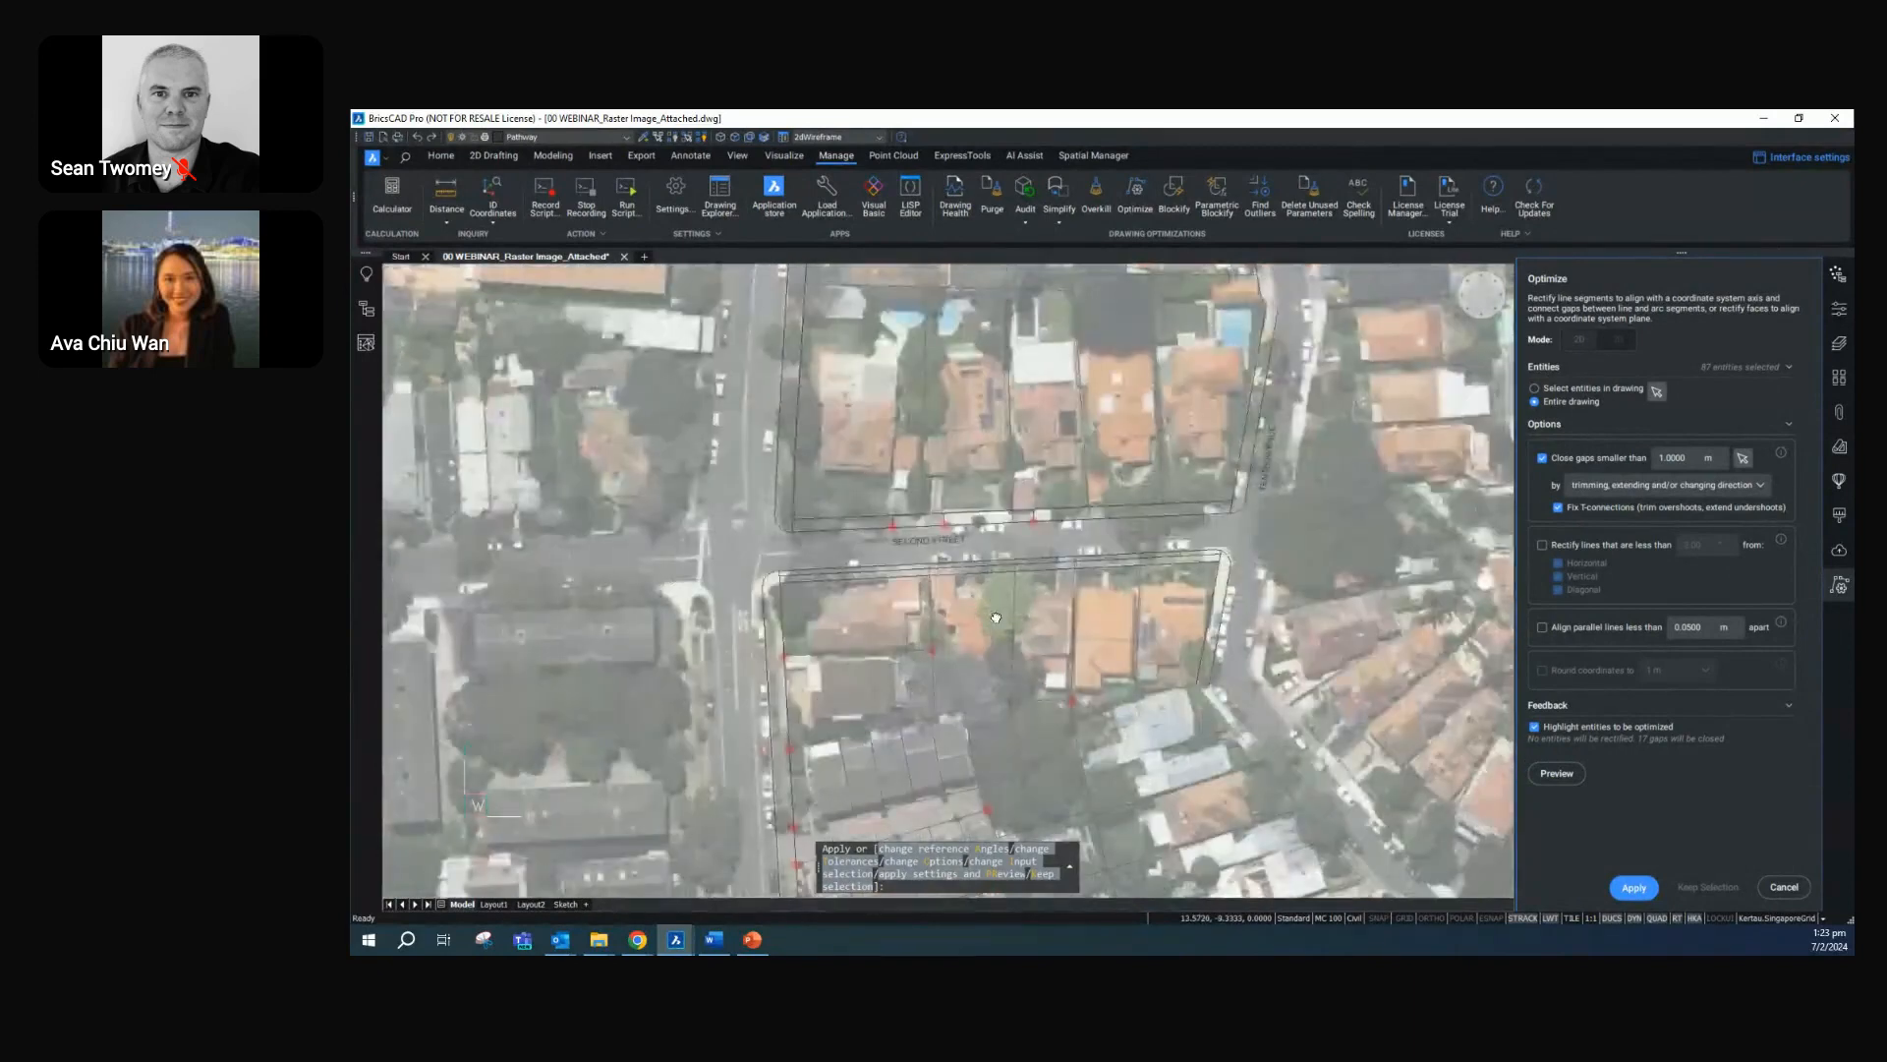
scroll(992, 621, "up", 2)
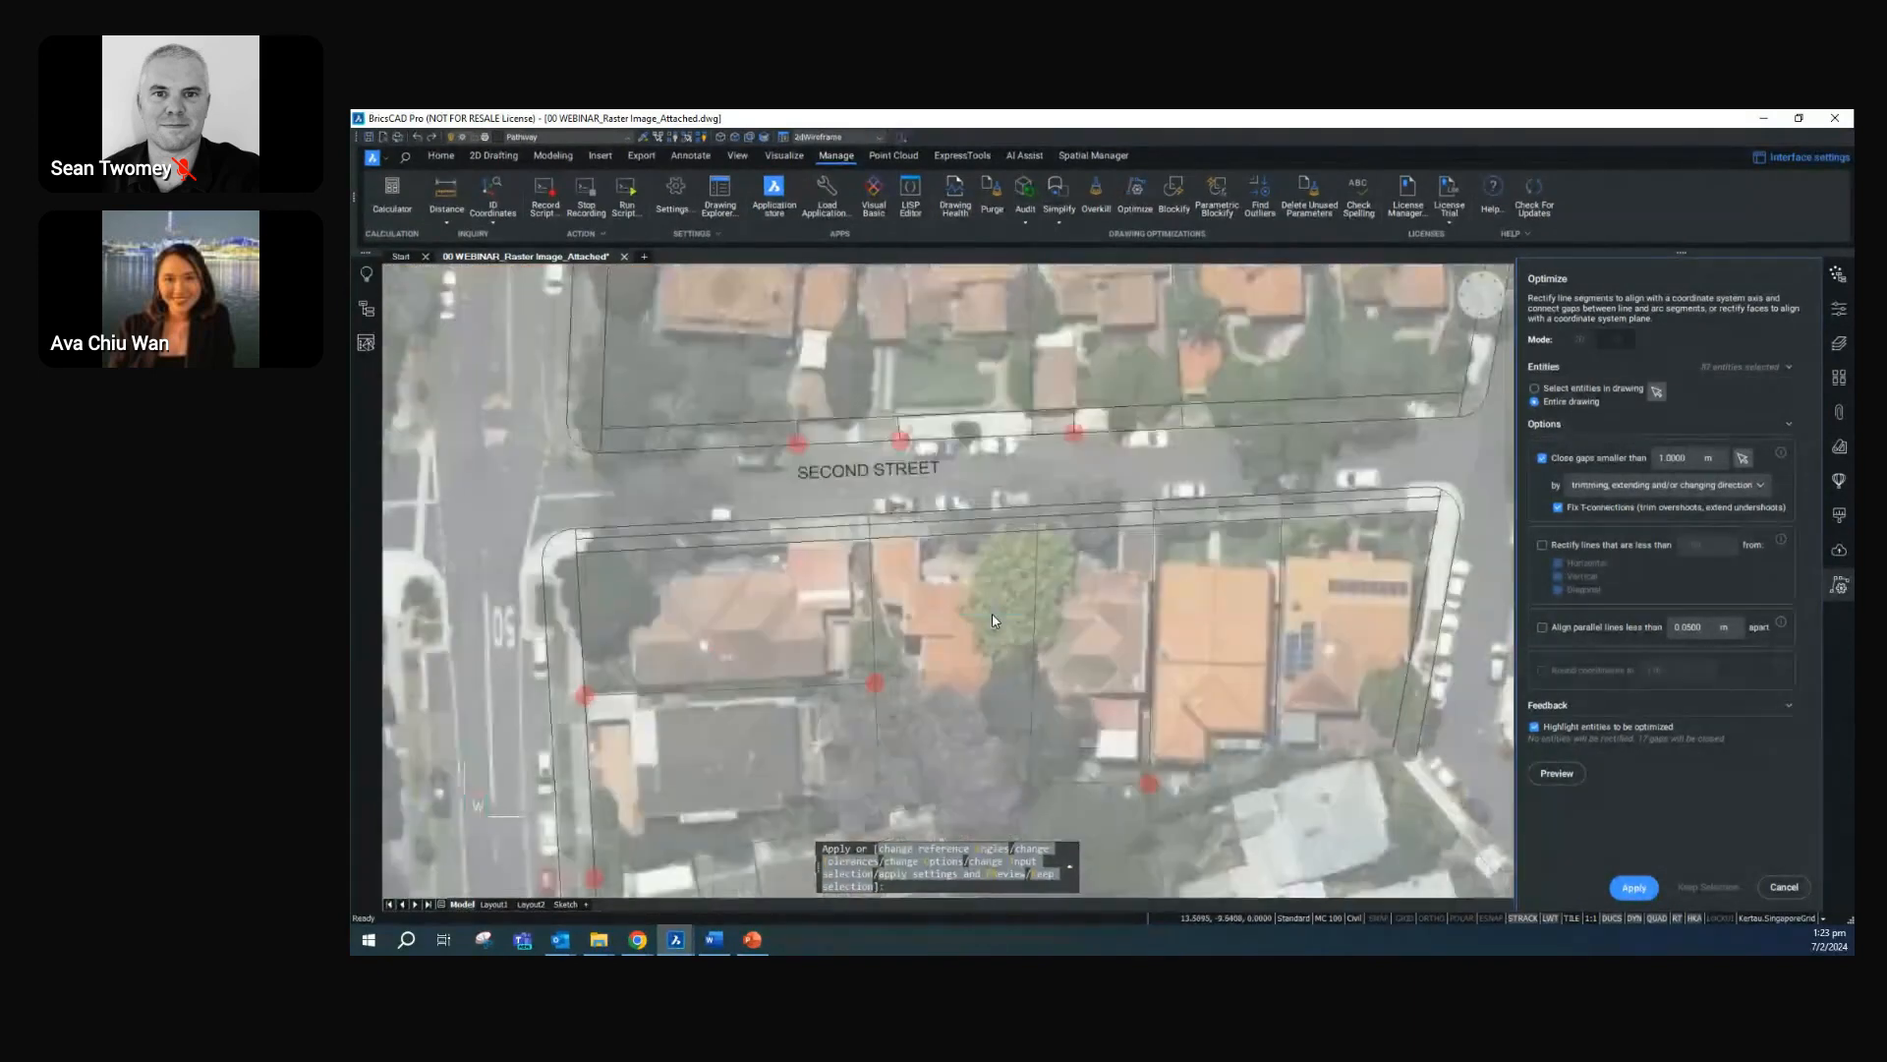
left_click(1636, 887)
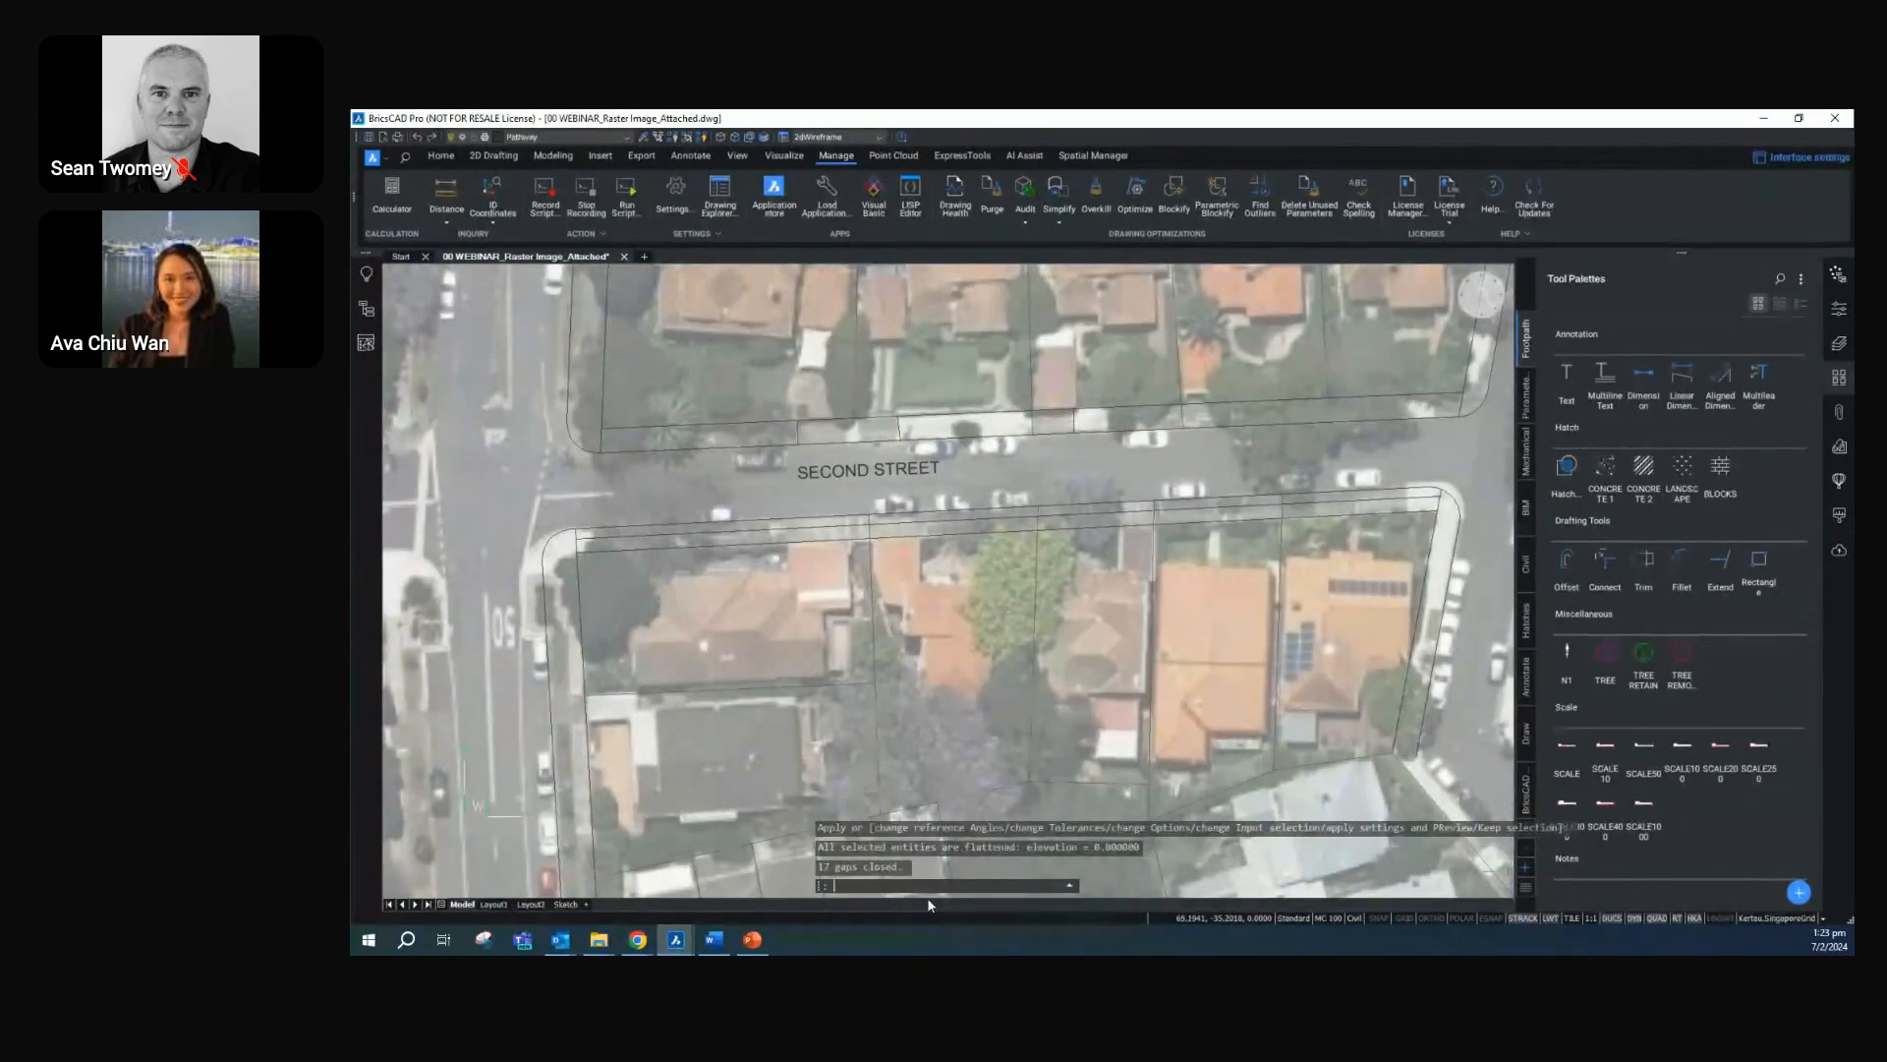
Hatch three sections of the footpath strip north of Second Street with CONCRETE 1: the small one, the one west of it, and the eastern one
key("Return")
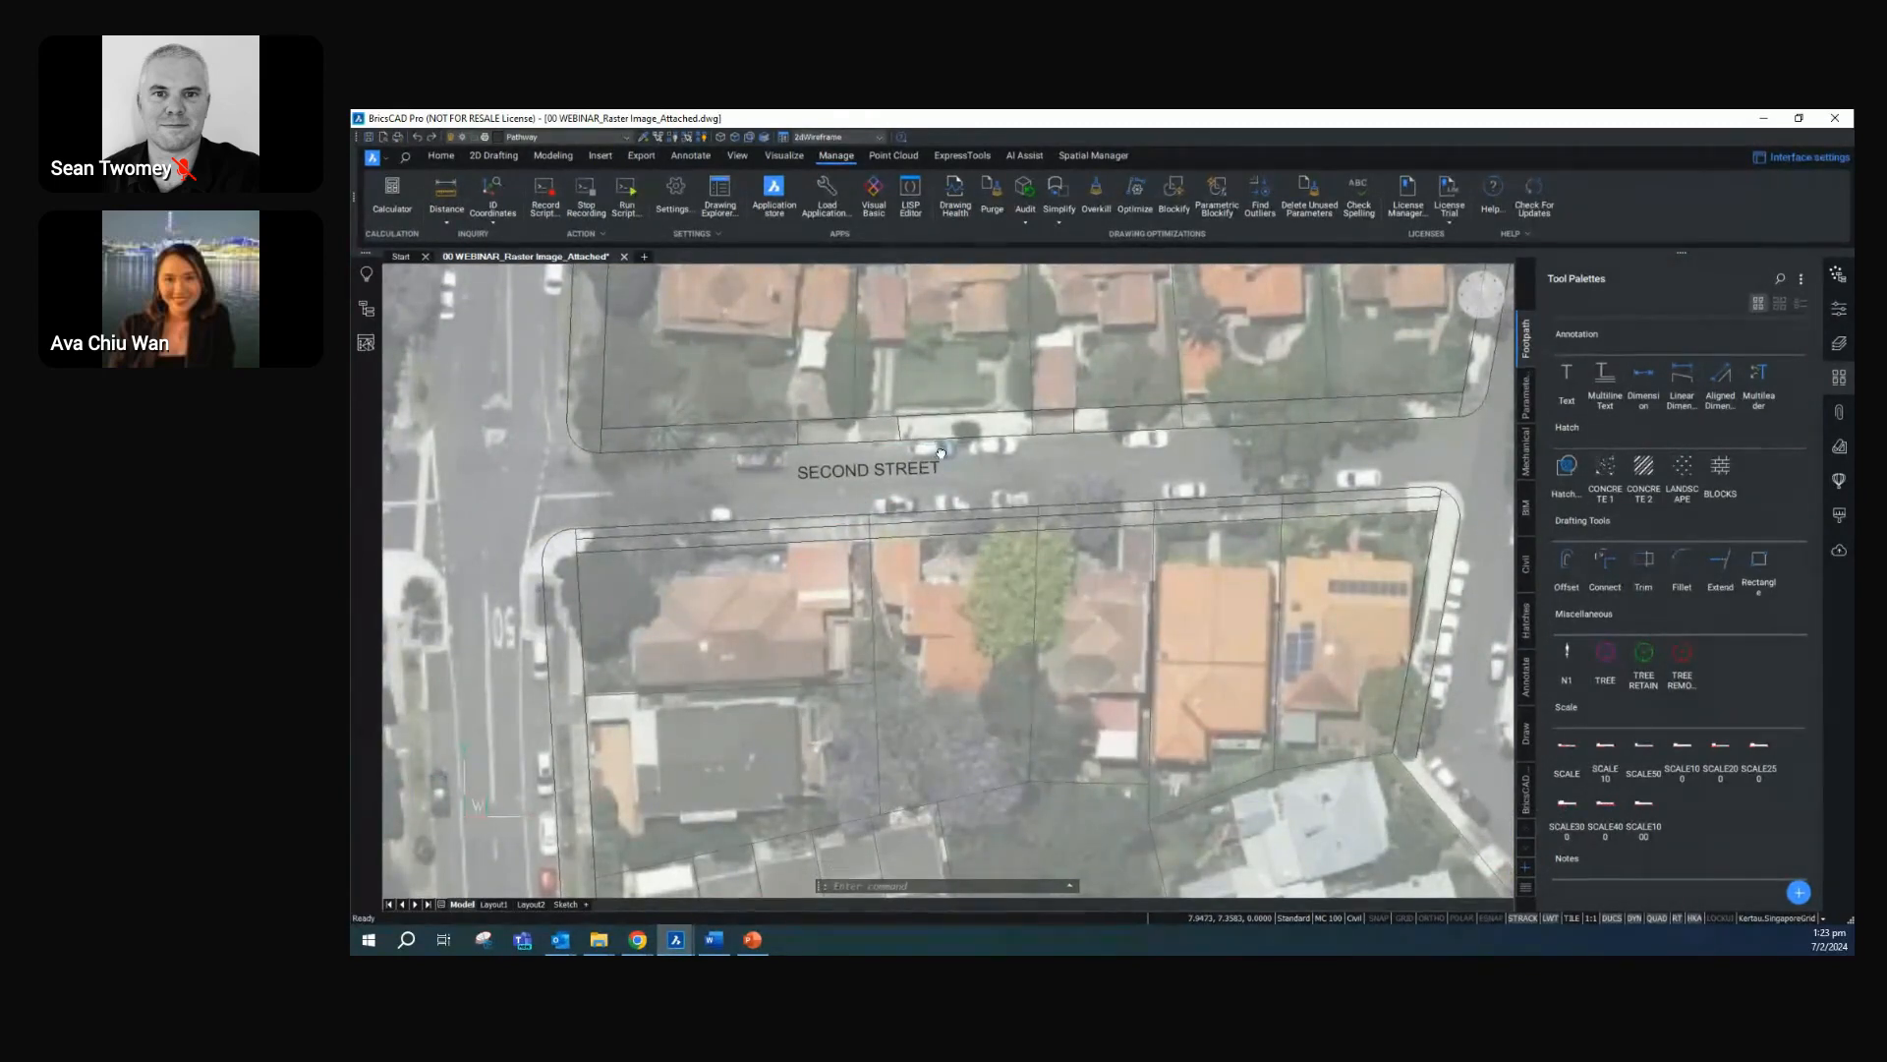
middle_click_drag(934, 443, 947, 508)
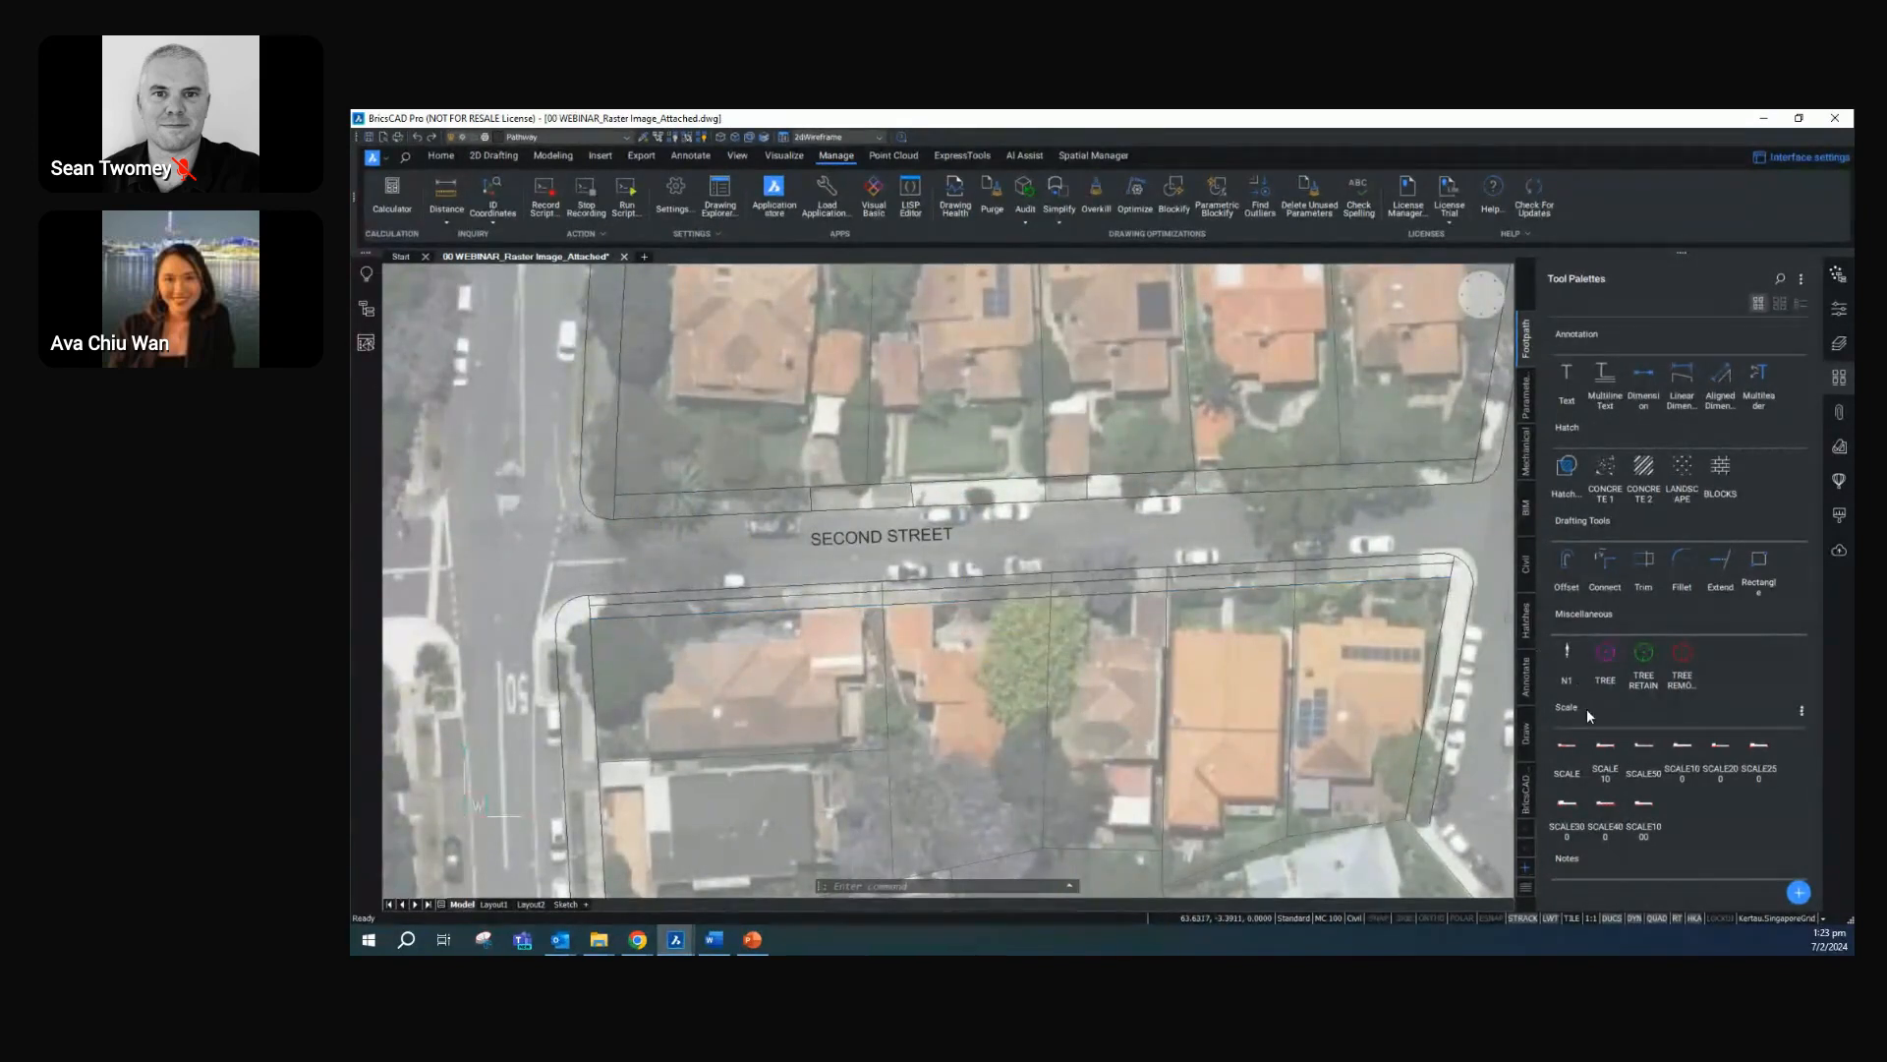
left_click(1604, 472)
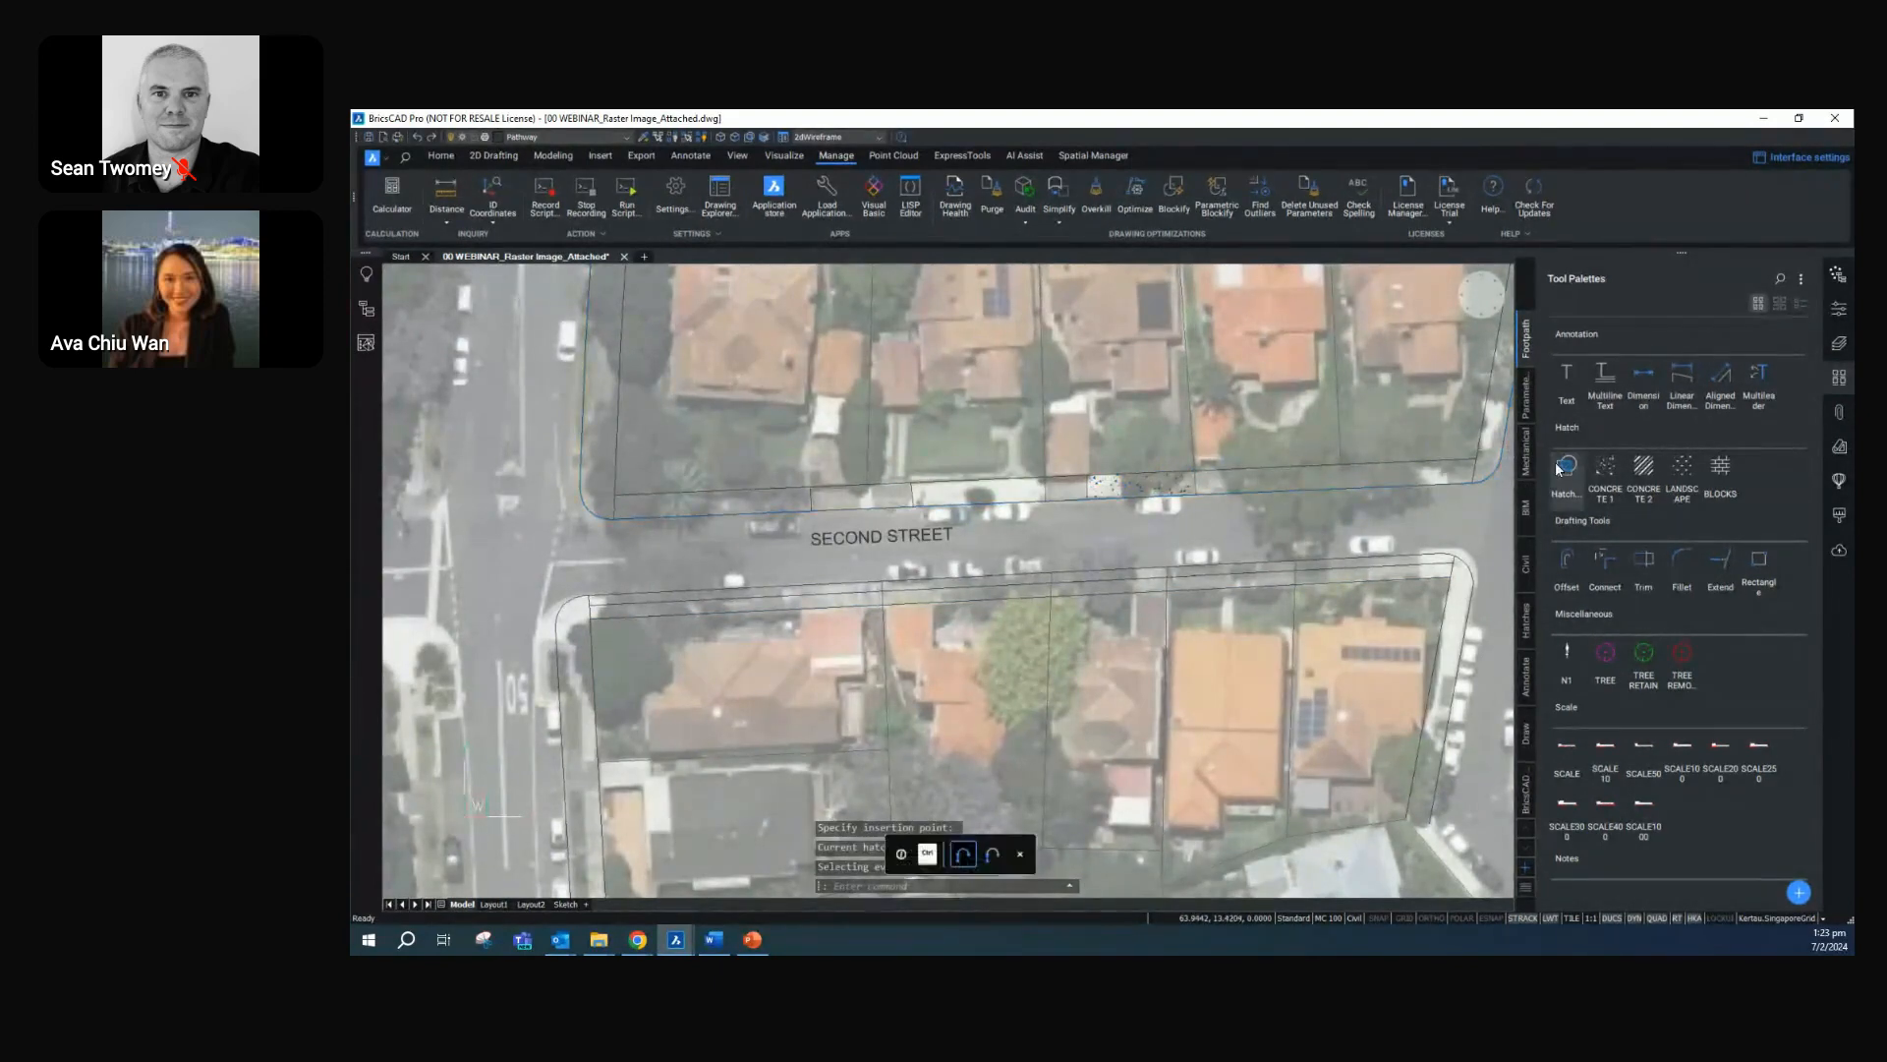
left_click(986, 504)
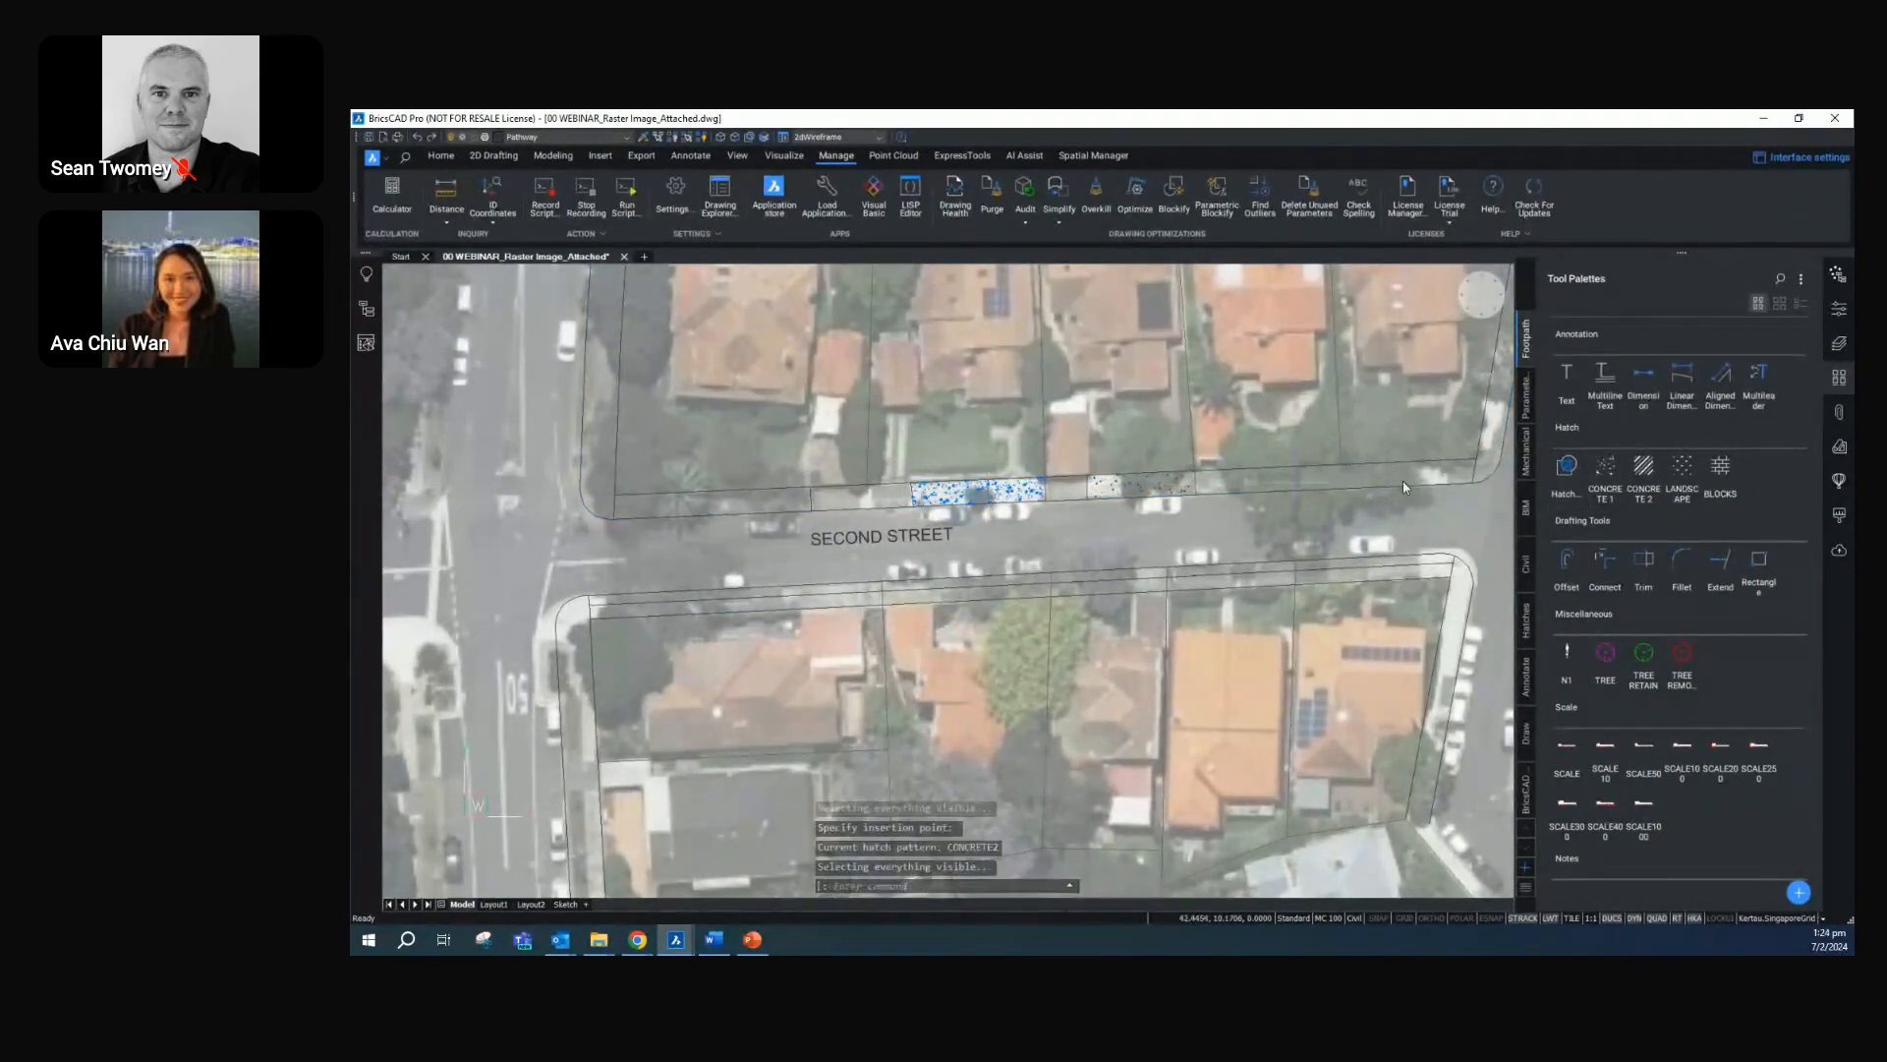
left_click(1643, 470)
left_click(1433, 472)
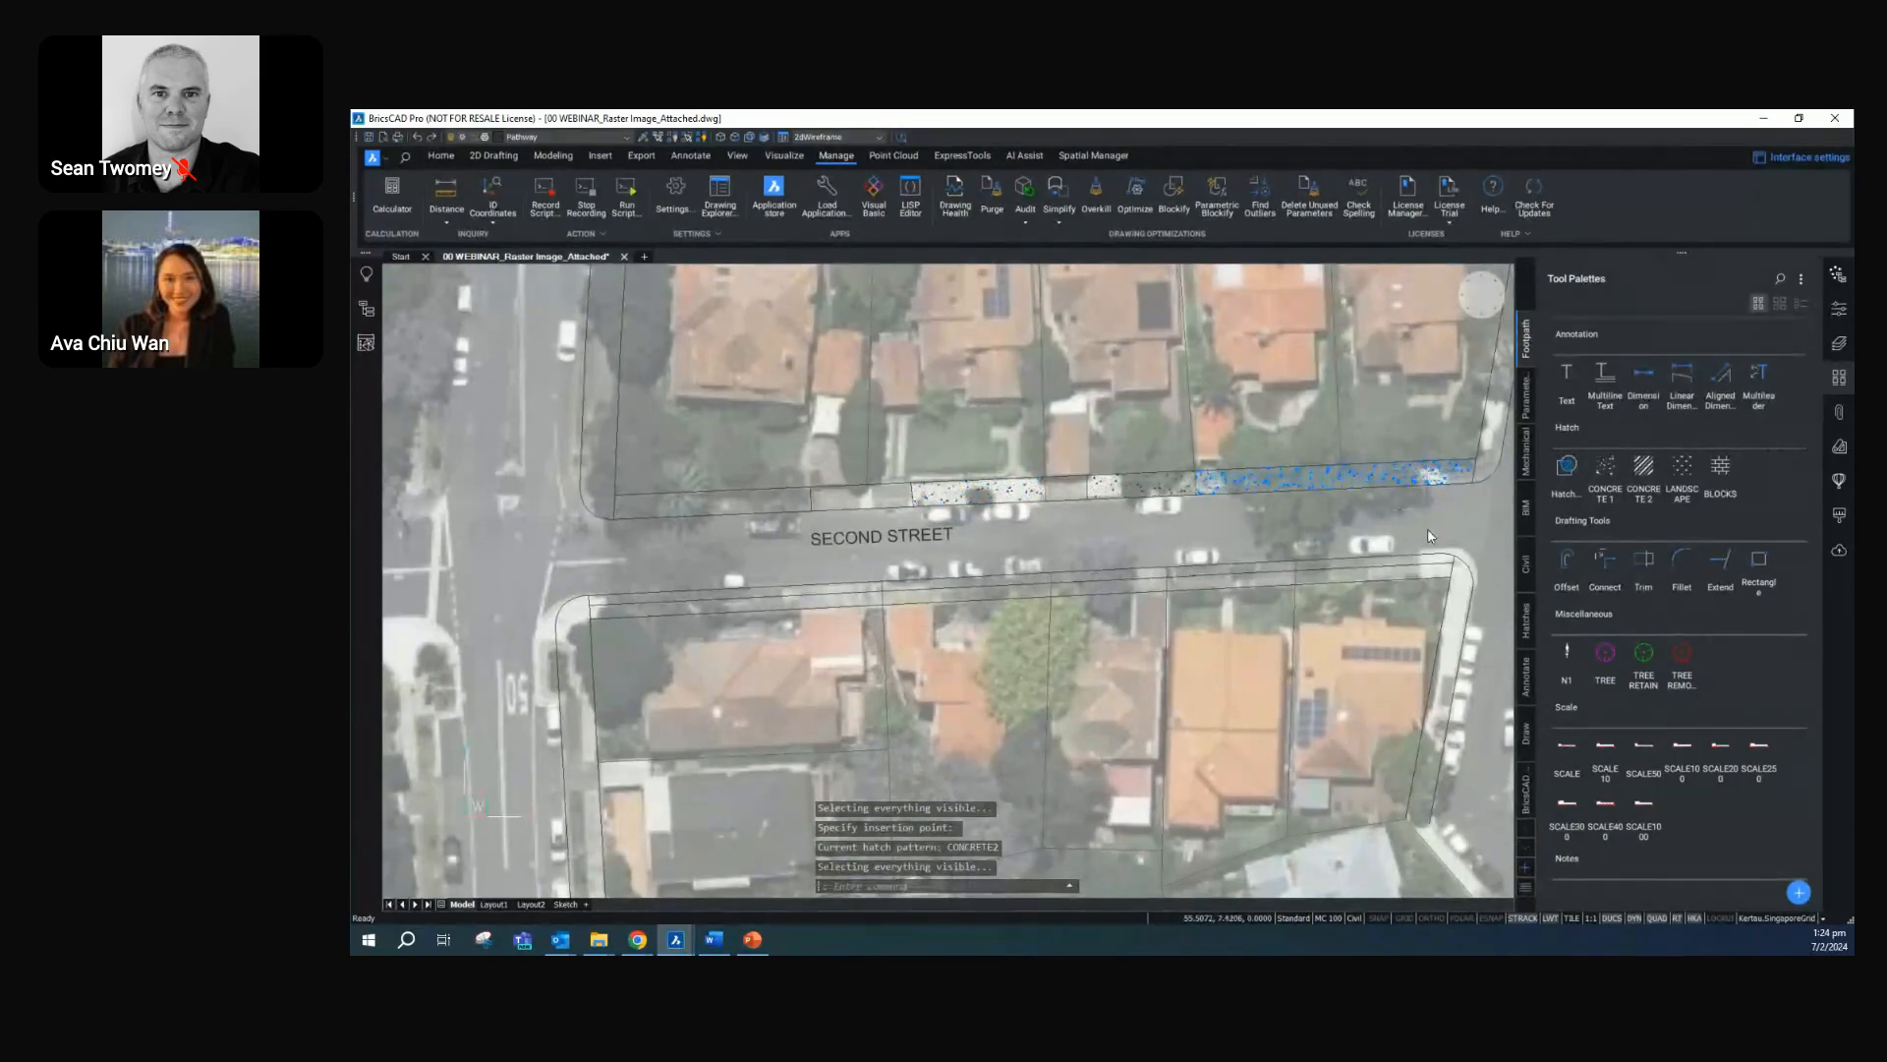
key("Return")
scroll(1159, 540, "up", 2)
middle_click_drag(1158, 541, 1022, 544)
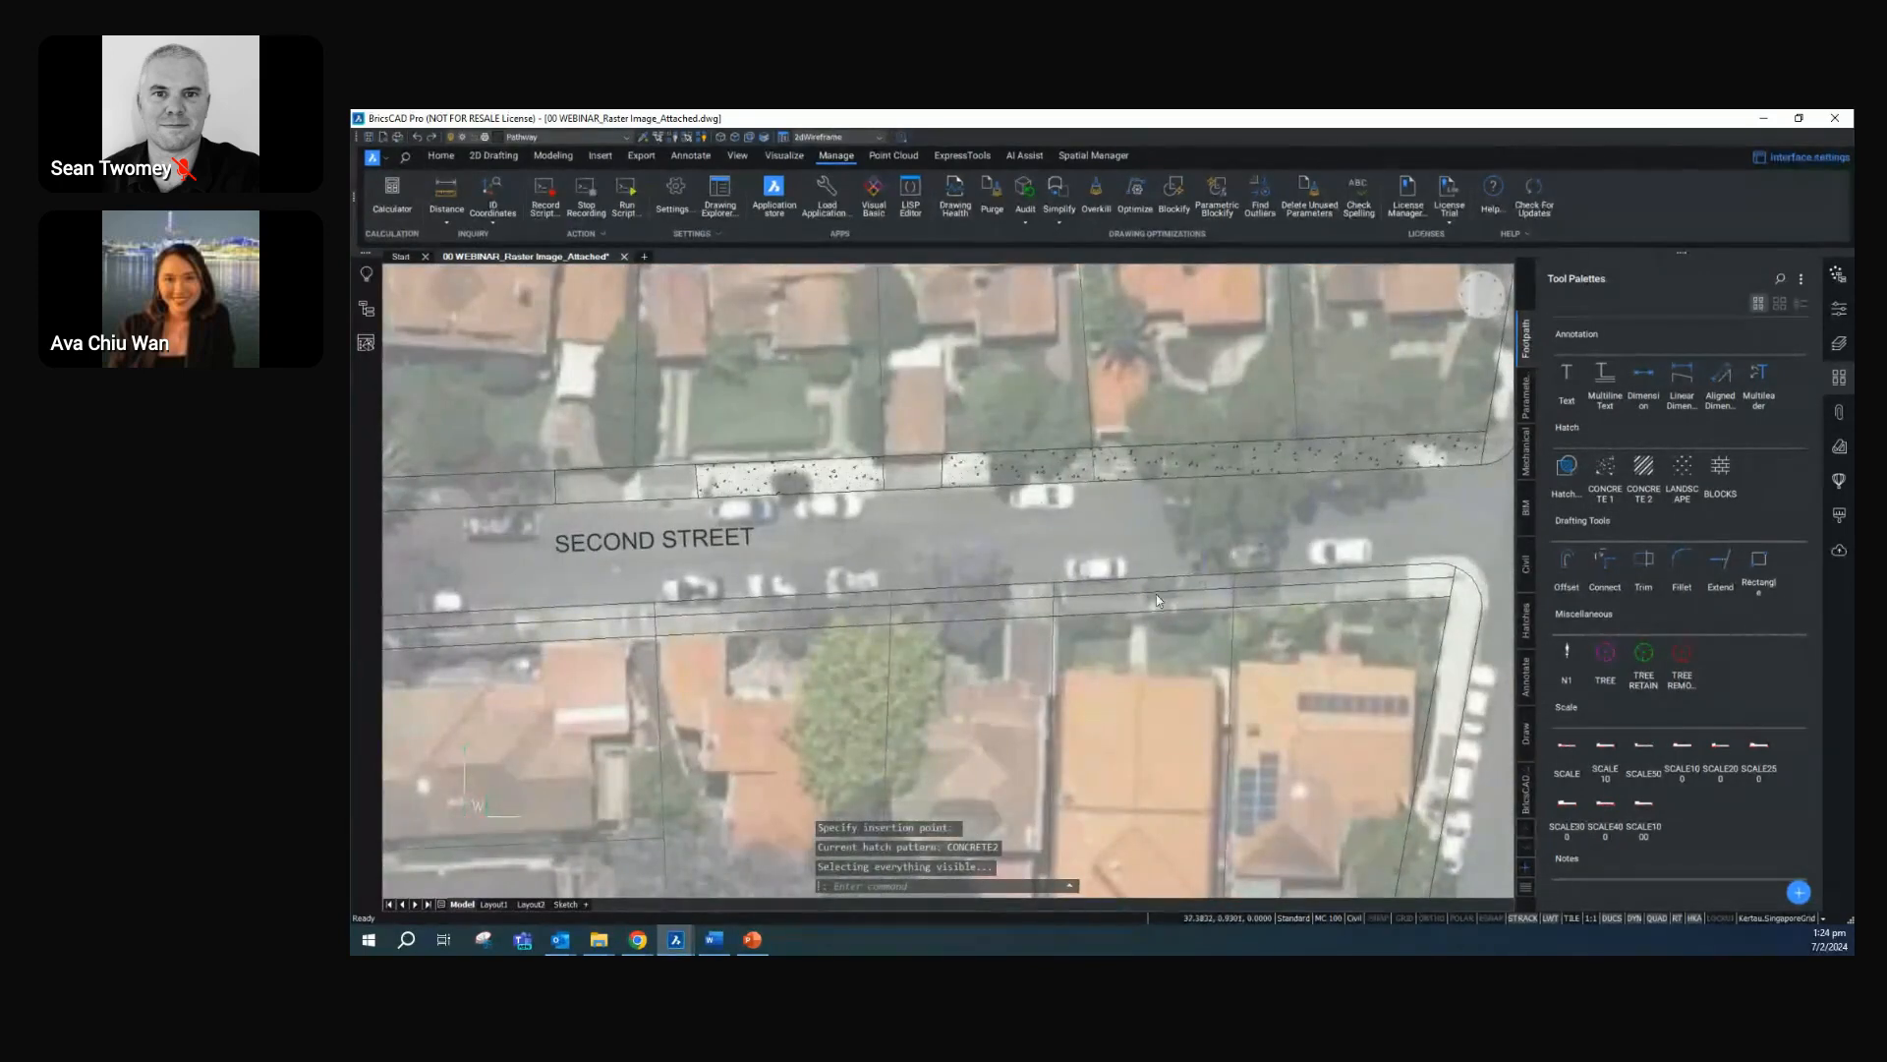
scroll(1327, 619, "down", 3)
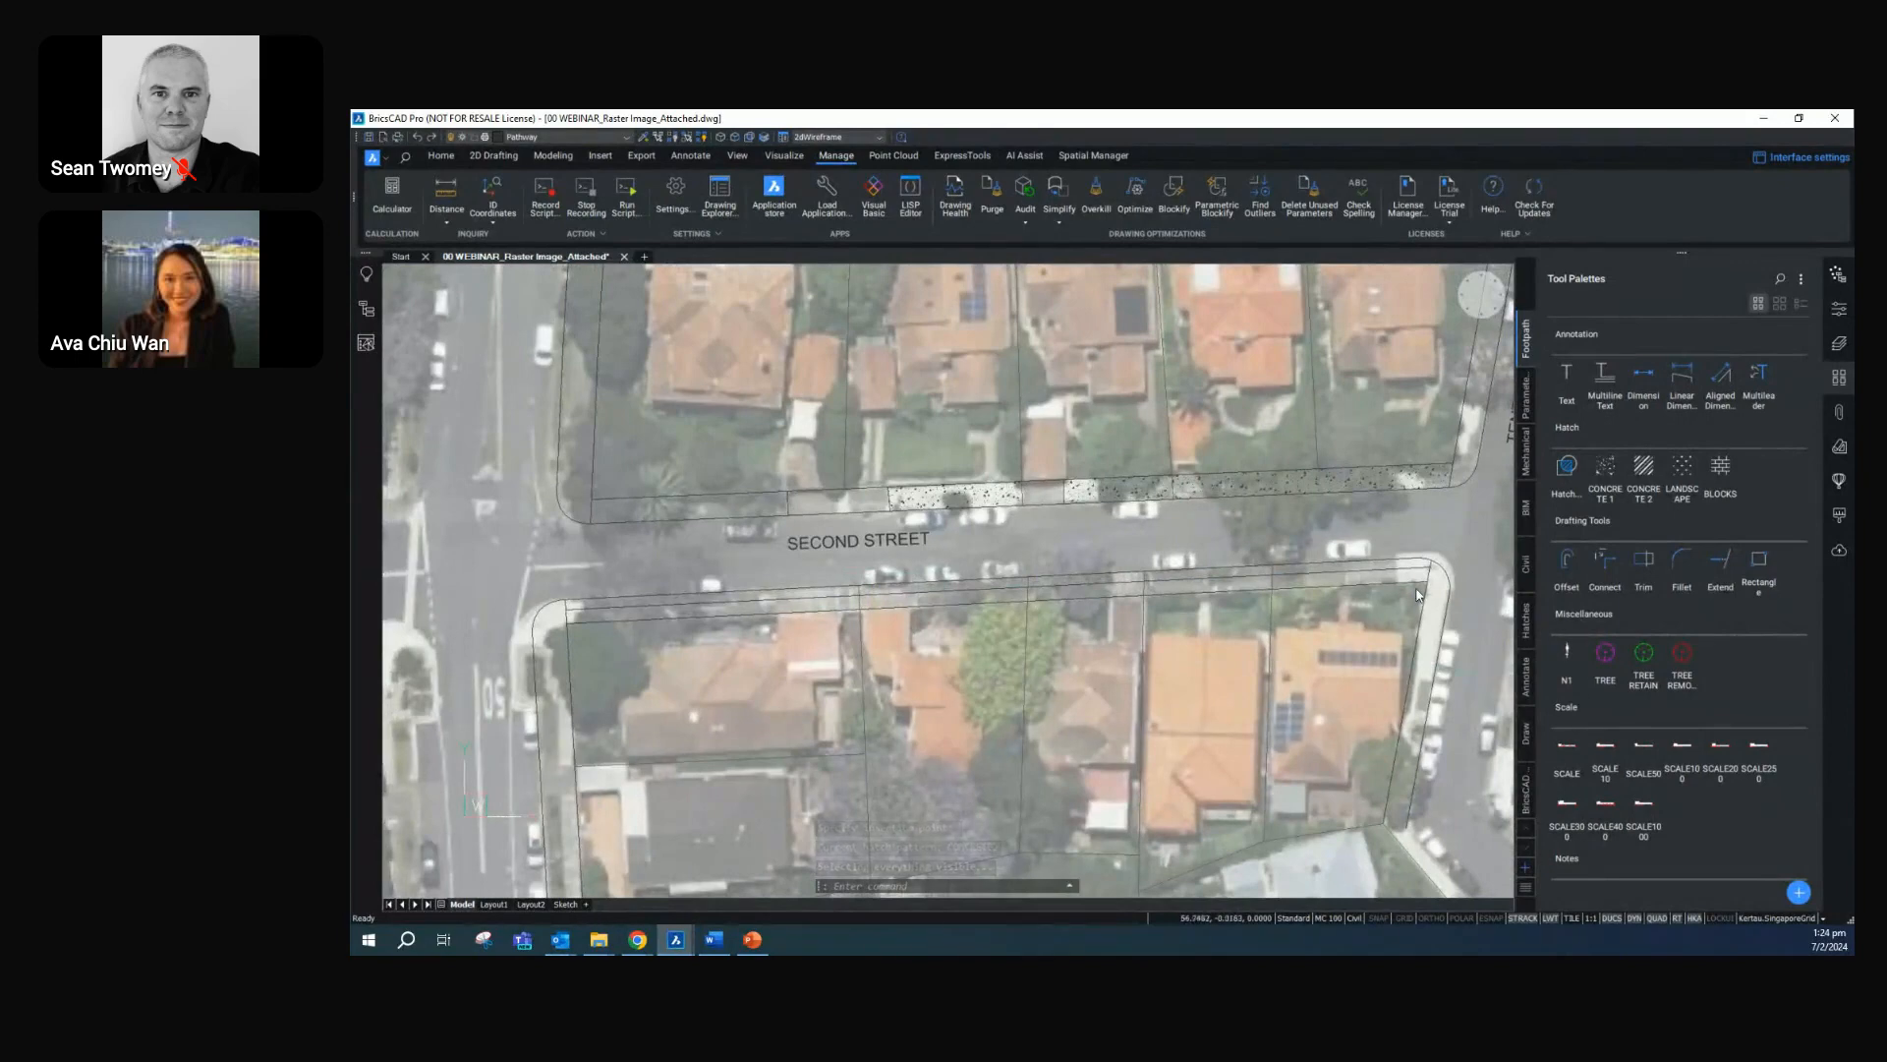
scroll(1394, 614, "up", 3)
scroll(1179, 570, "down", 3)
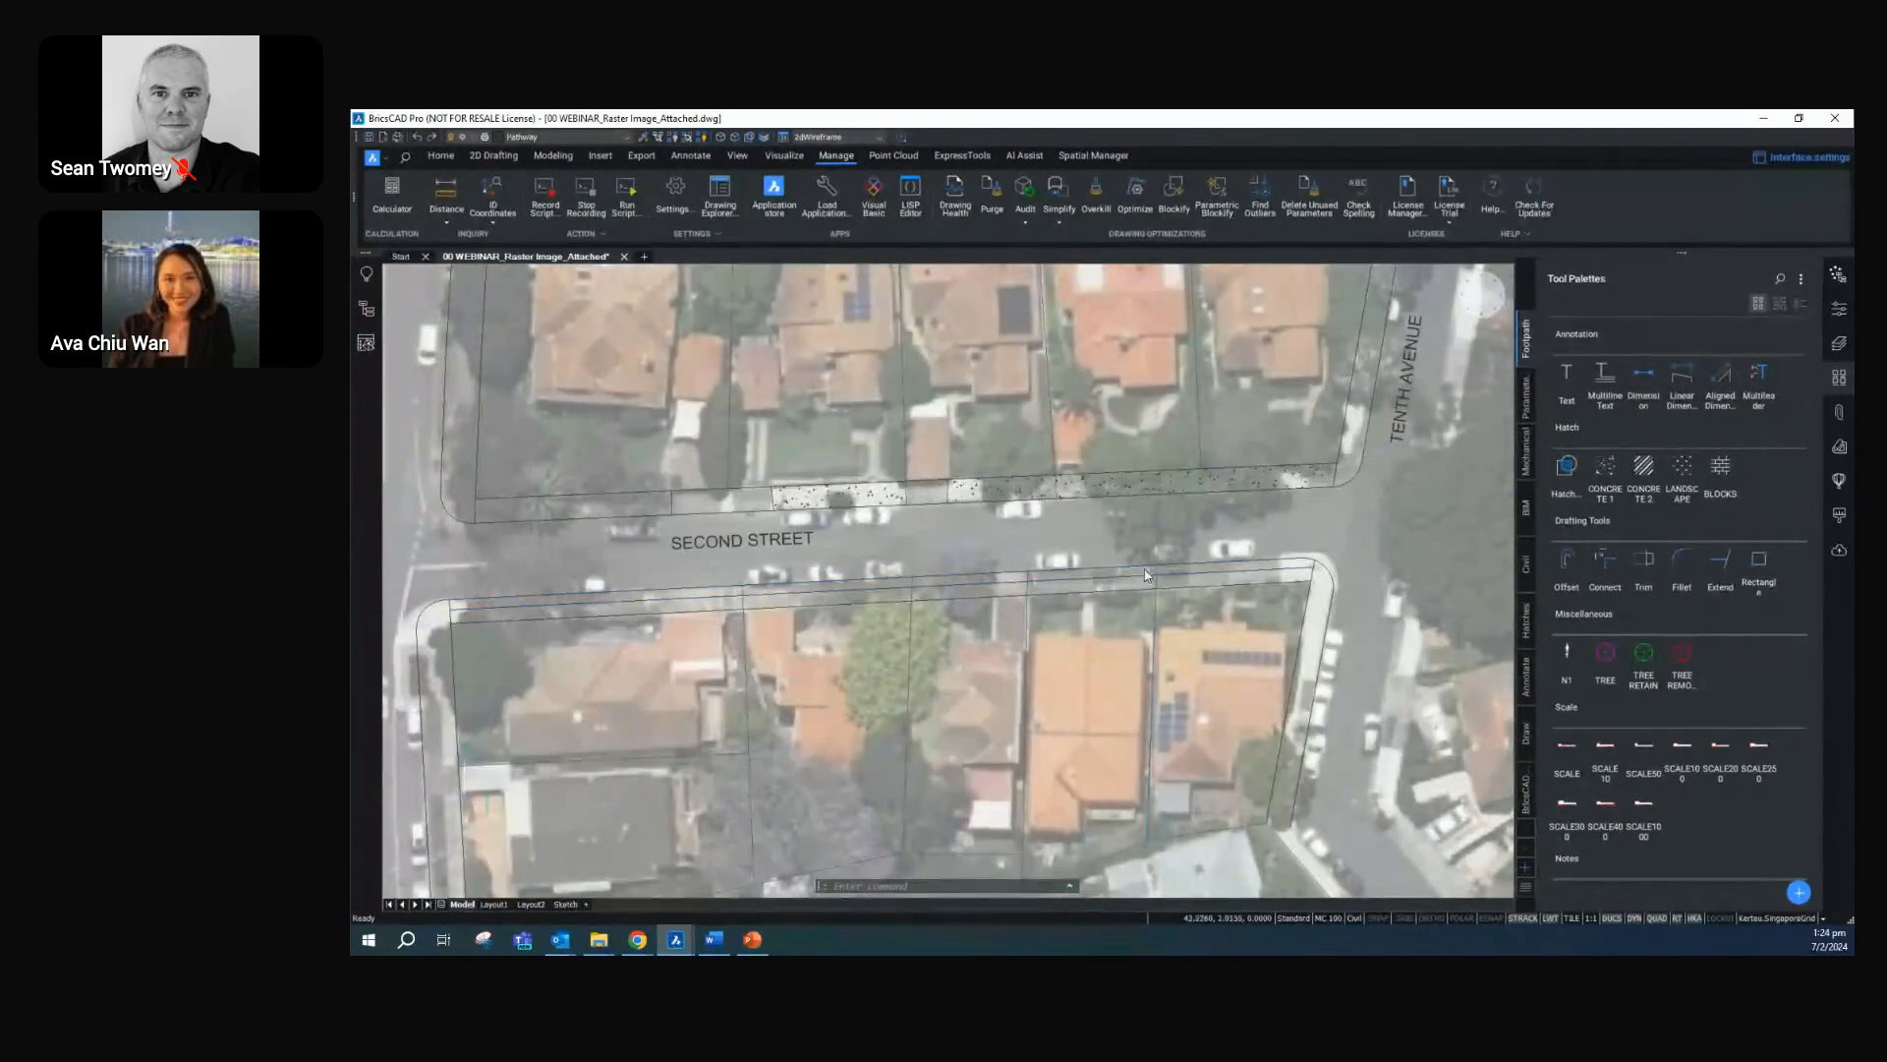
key("Escape")
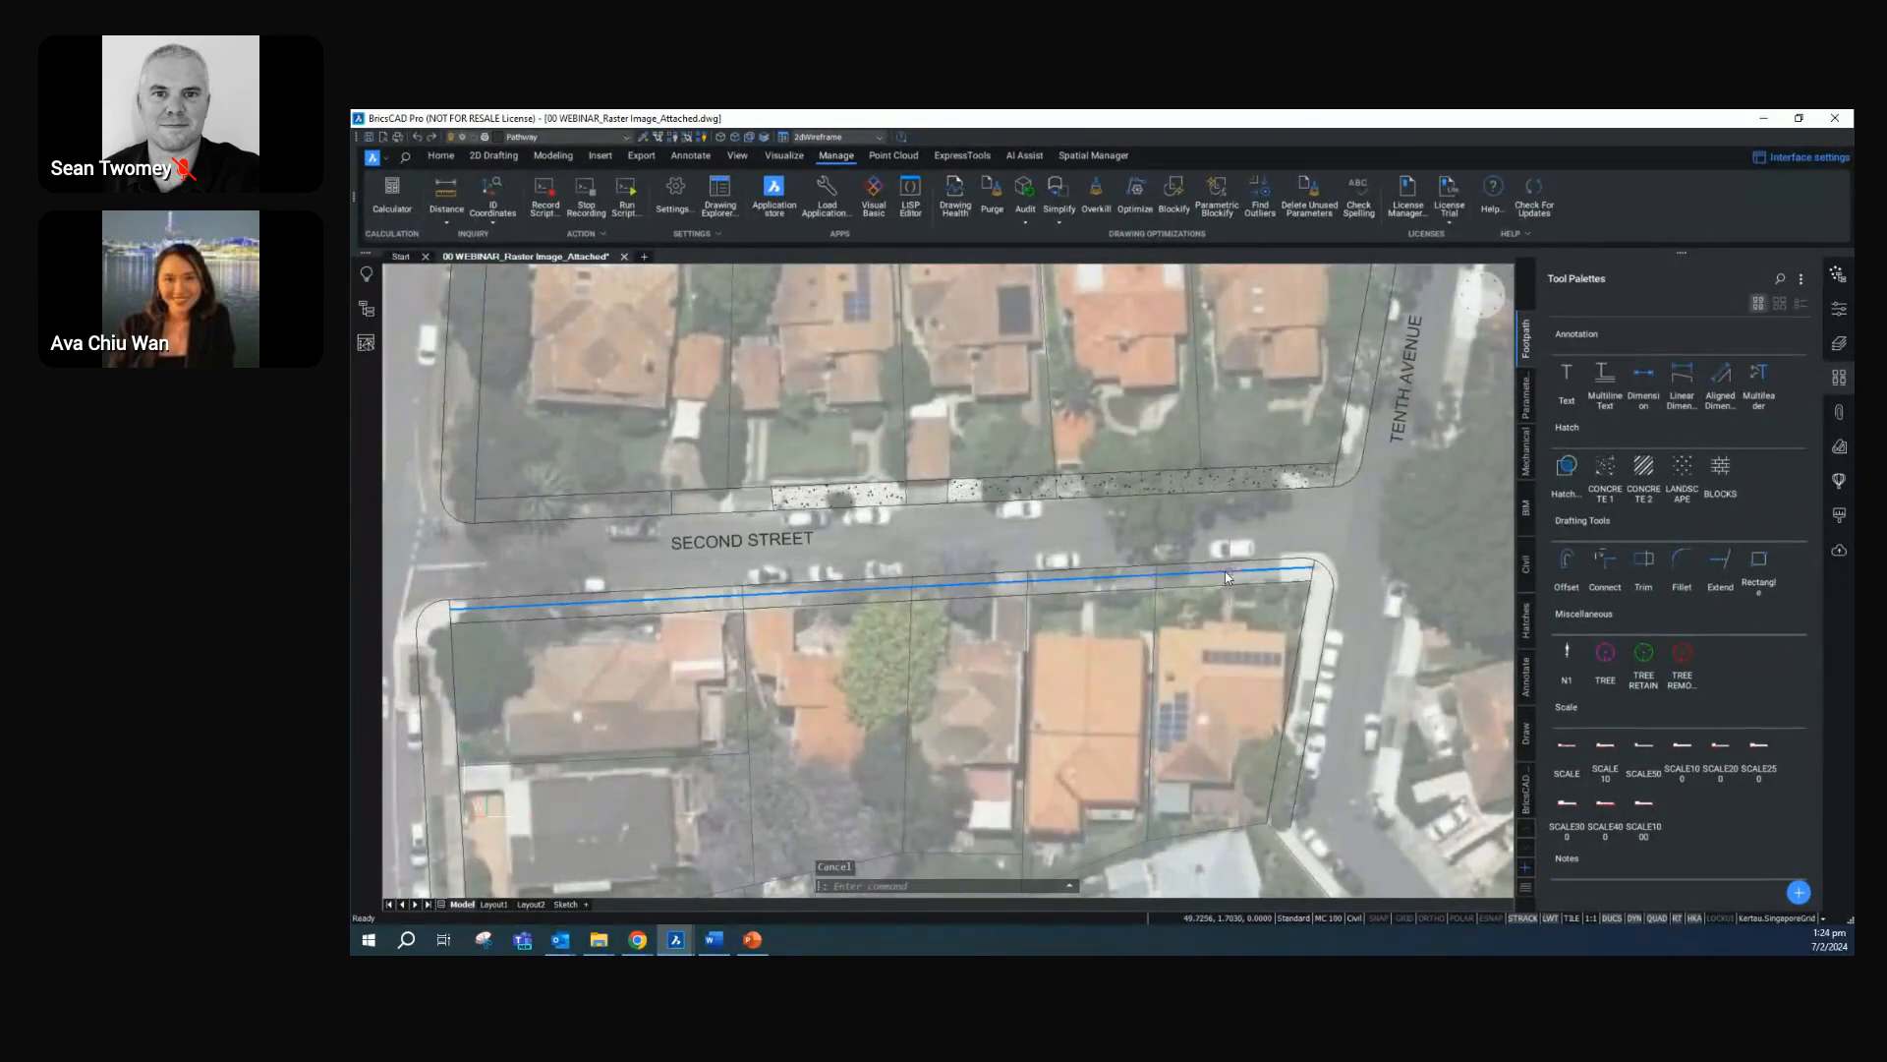
left_click(1647, 566)
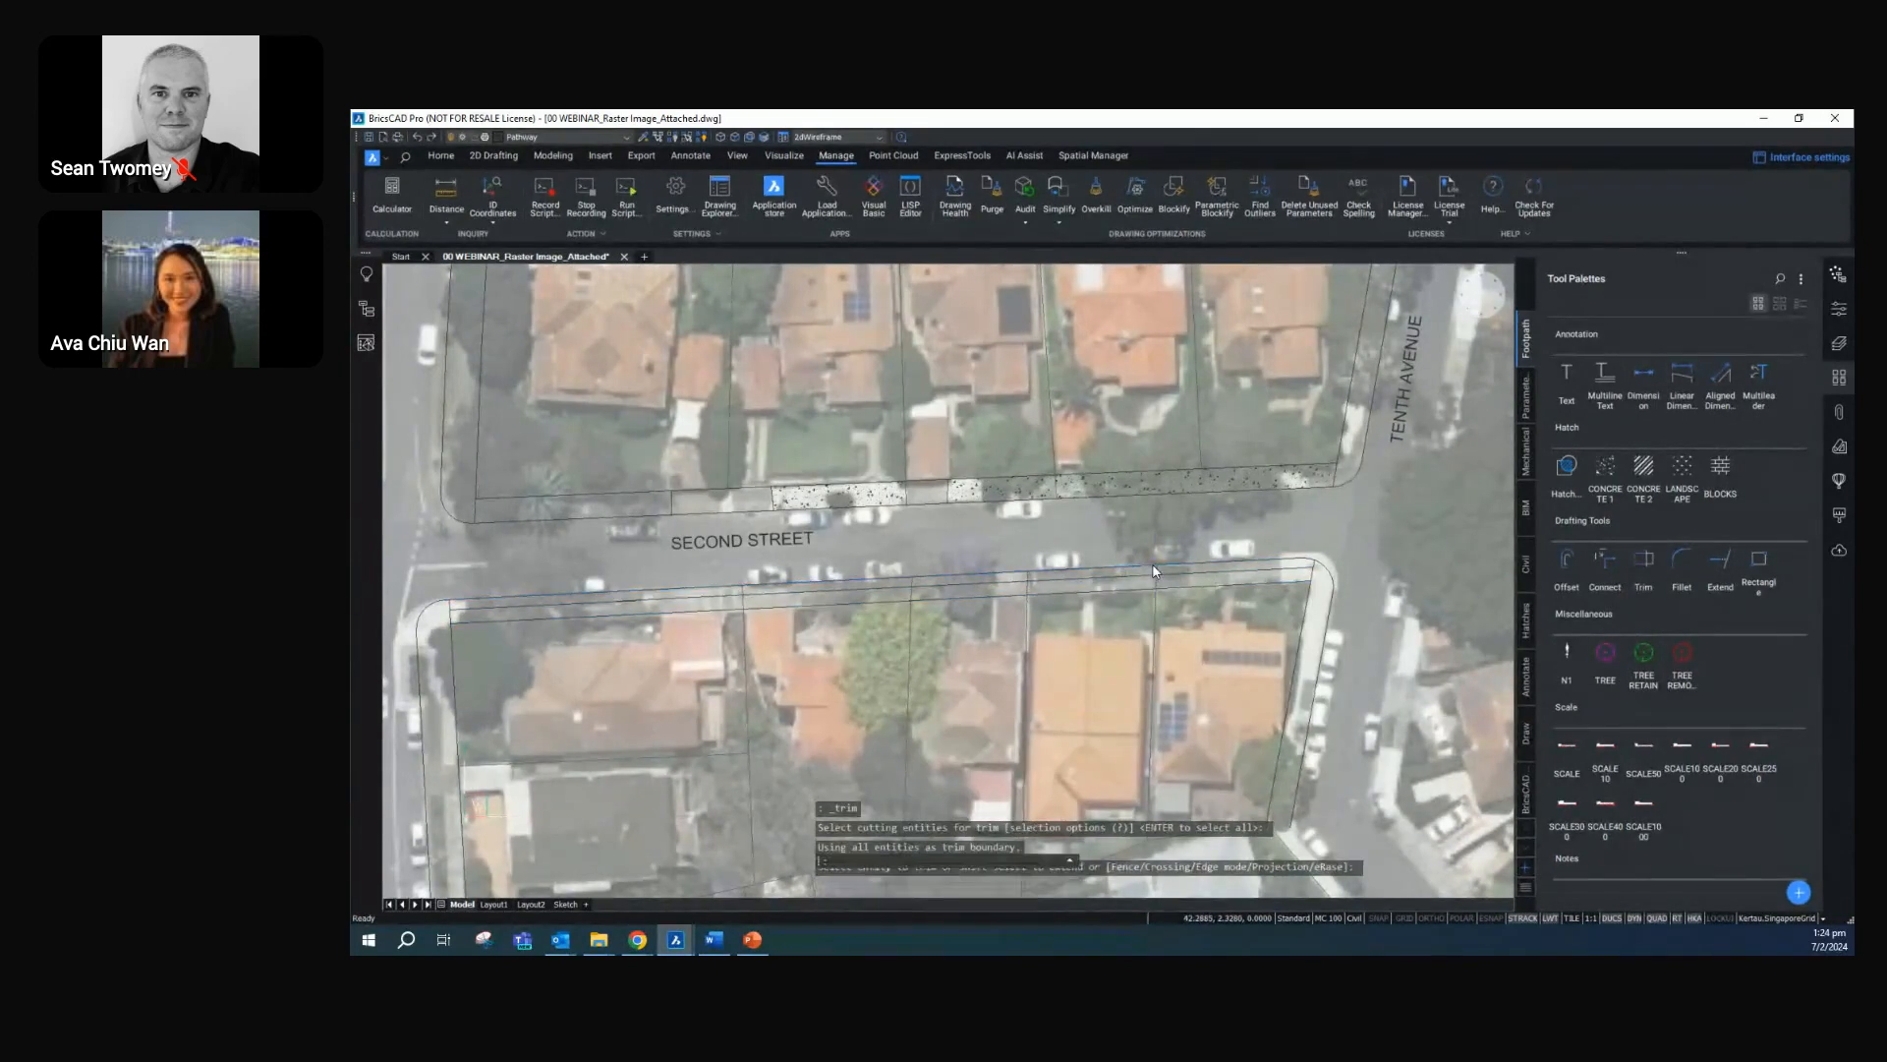
left_click(1155, 576)
key("Return")
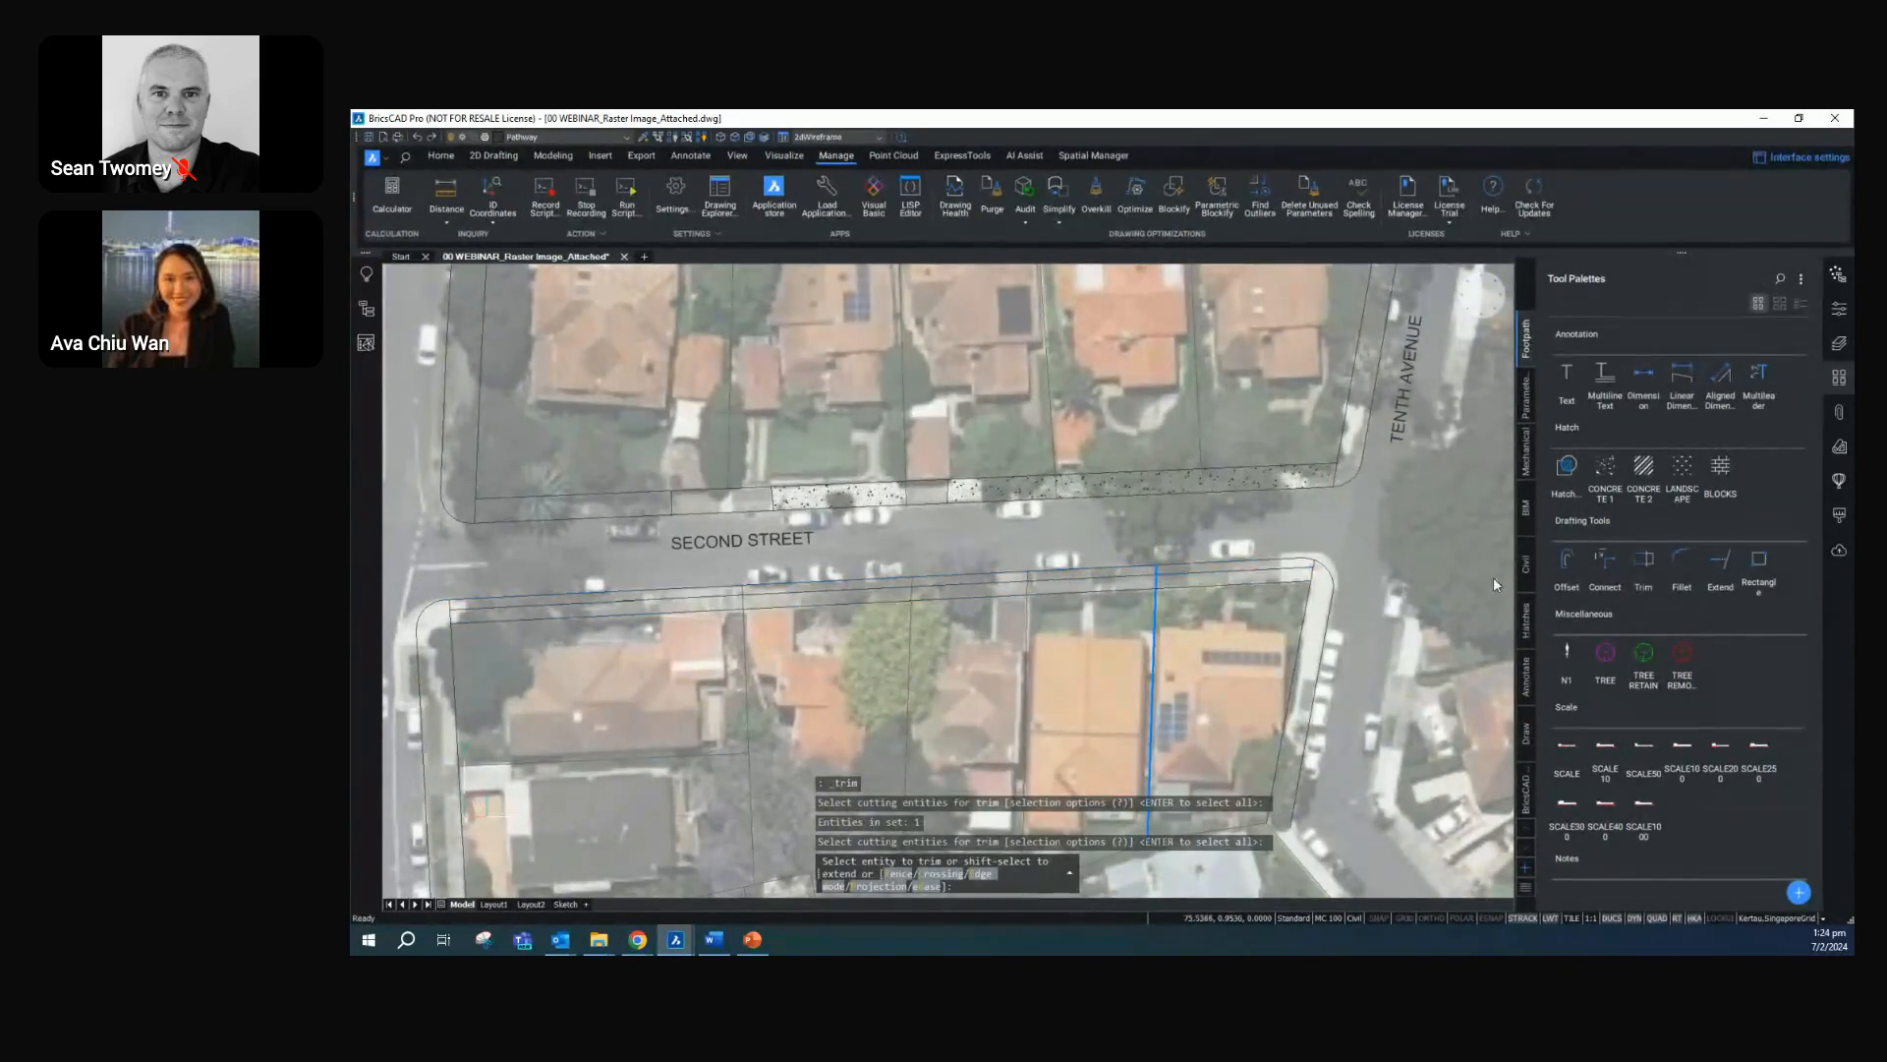
key("Return")
left_click(1638, 568)
key("Return")
key("Return")
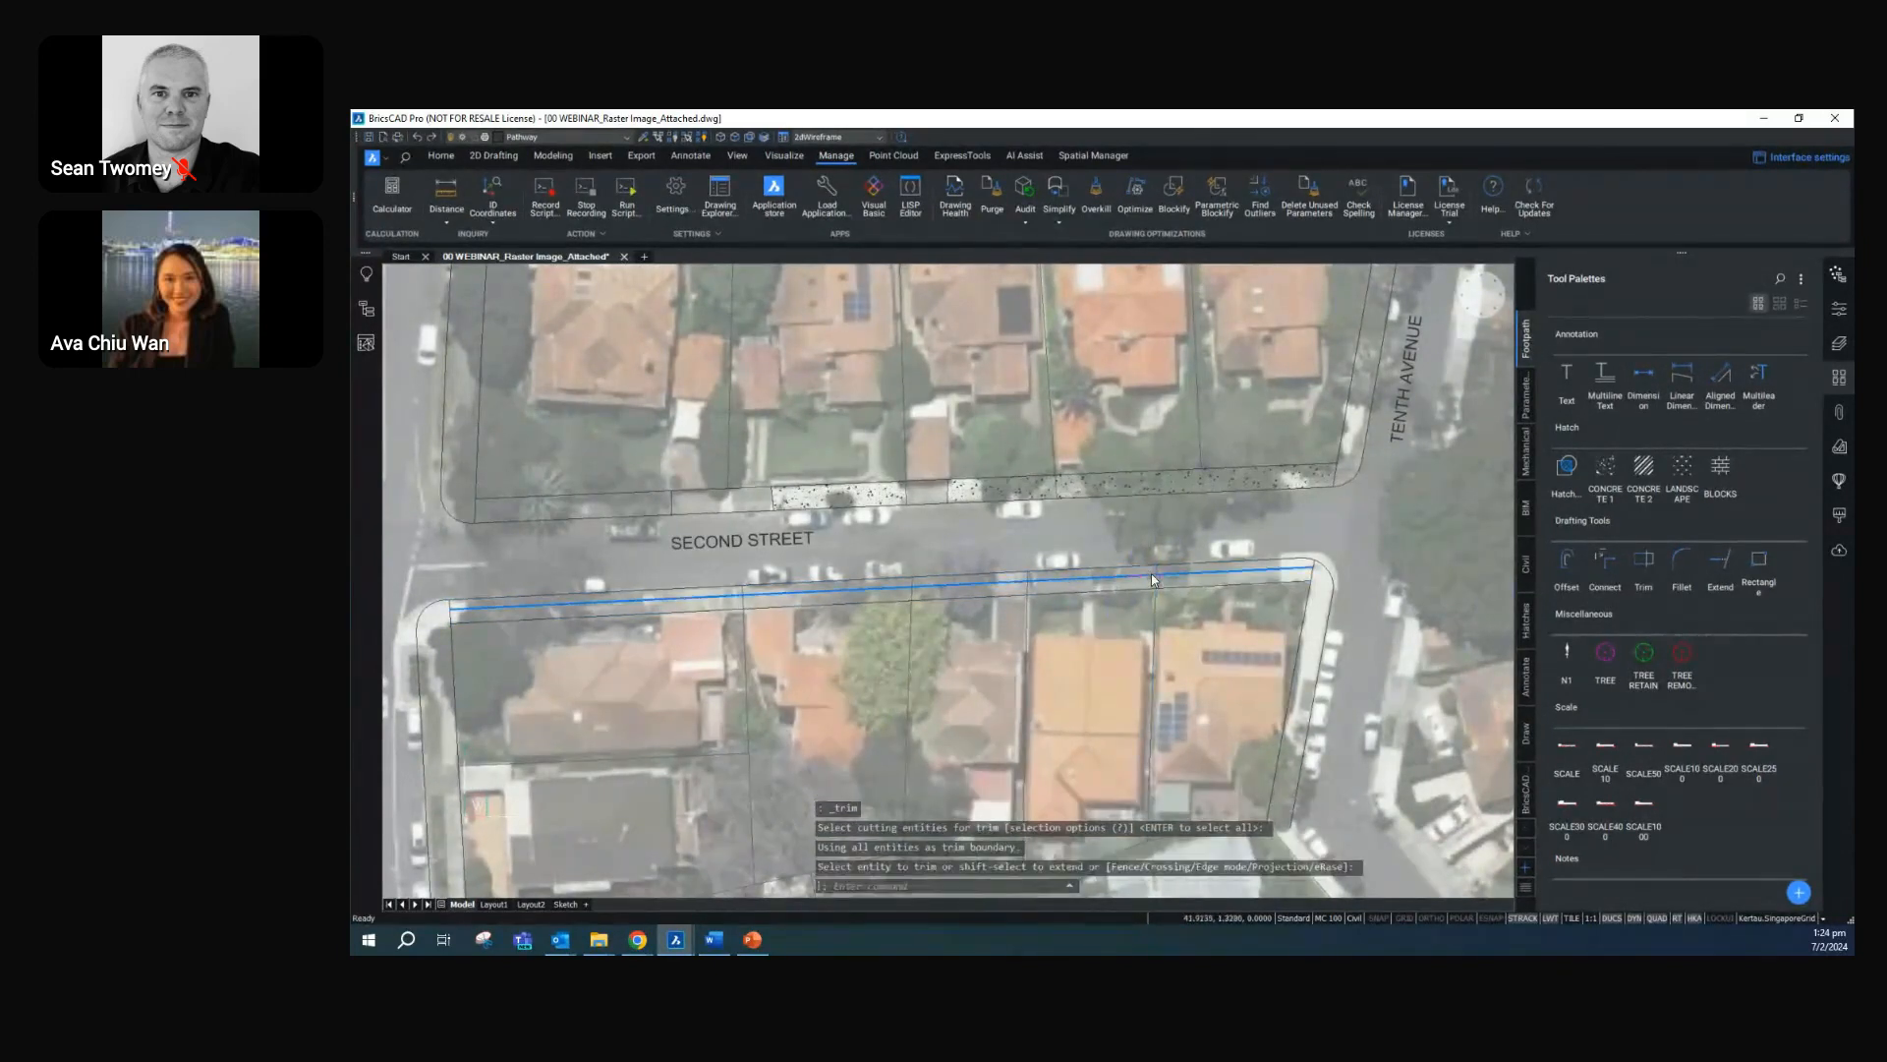
key("Return")
scroll(1152, 574, "up", 4)
left_click(1161, 565)
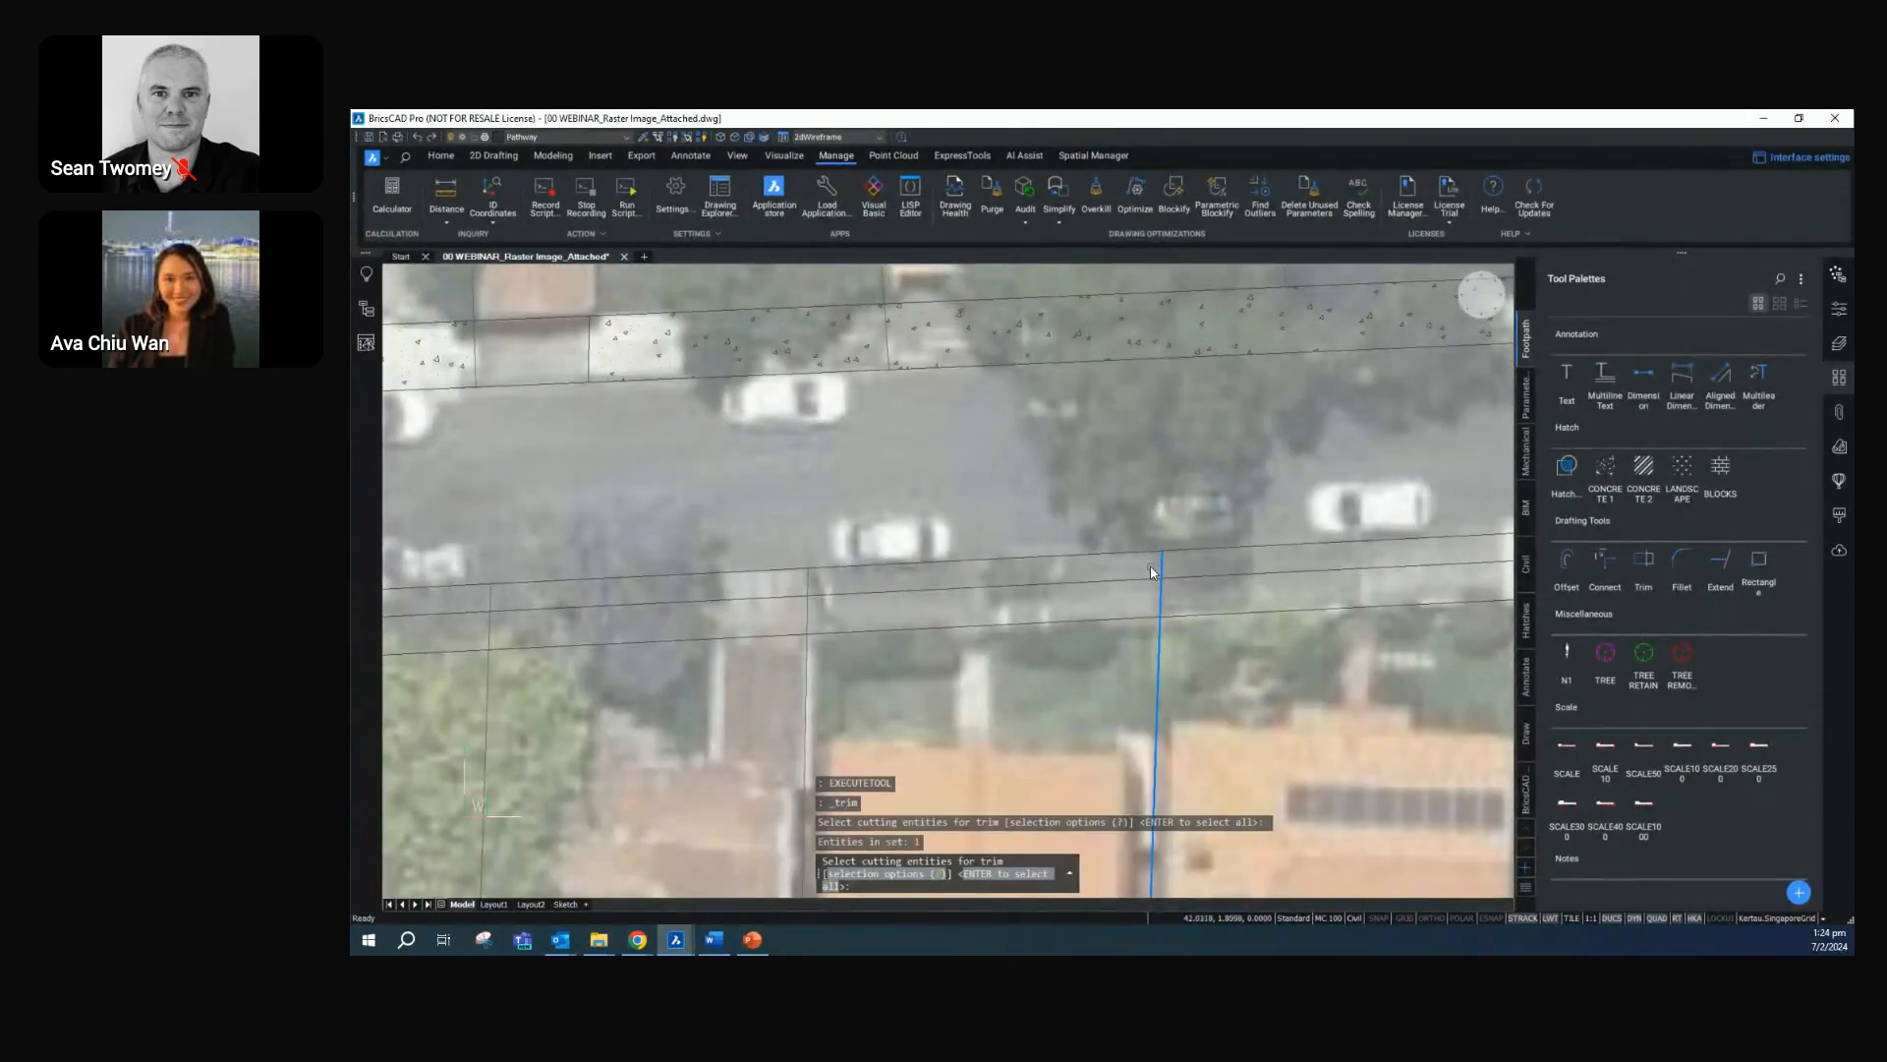
left_click(1643, 562)
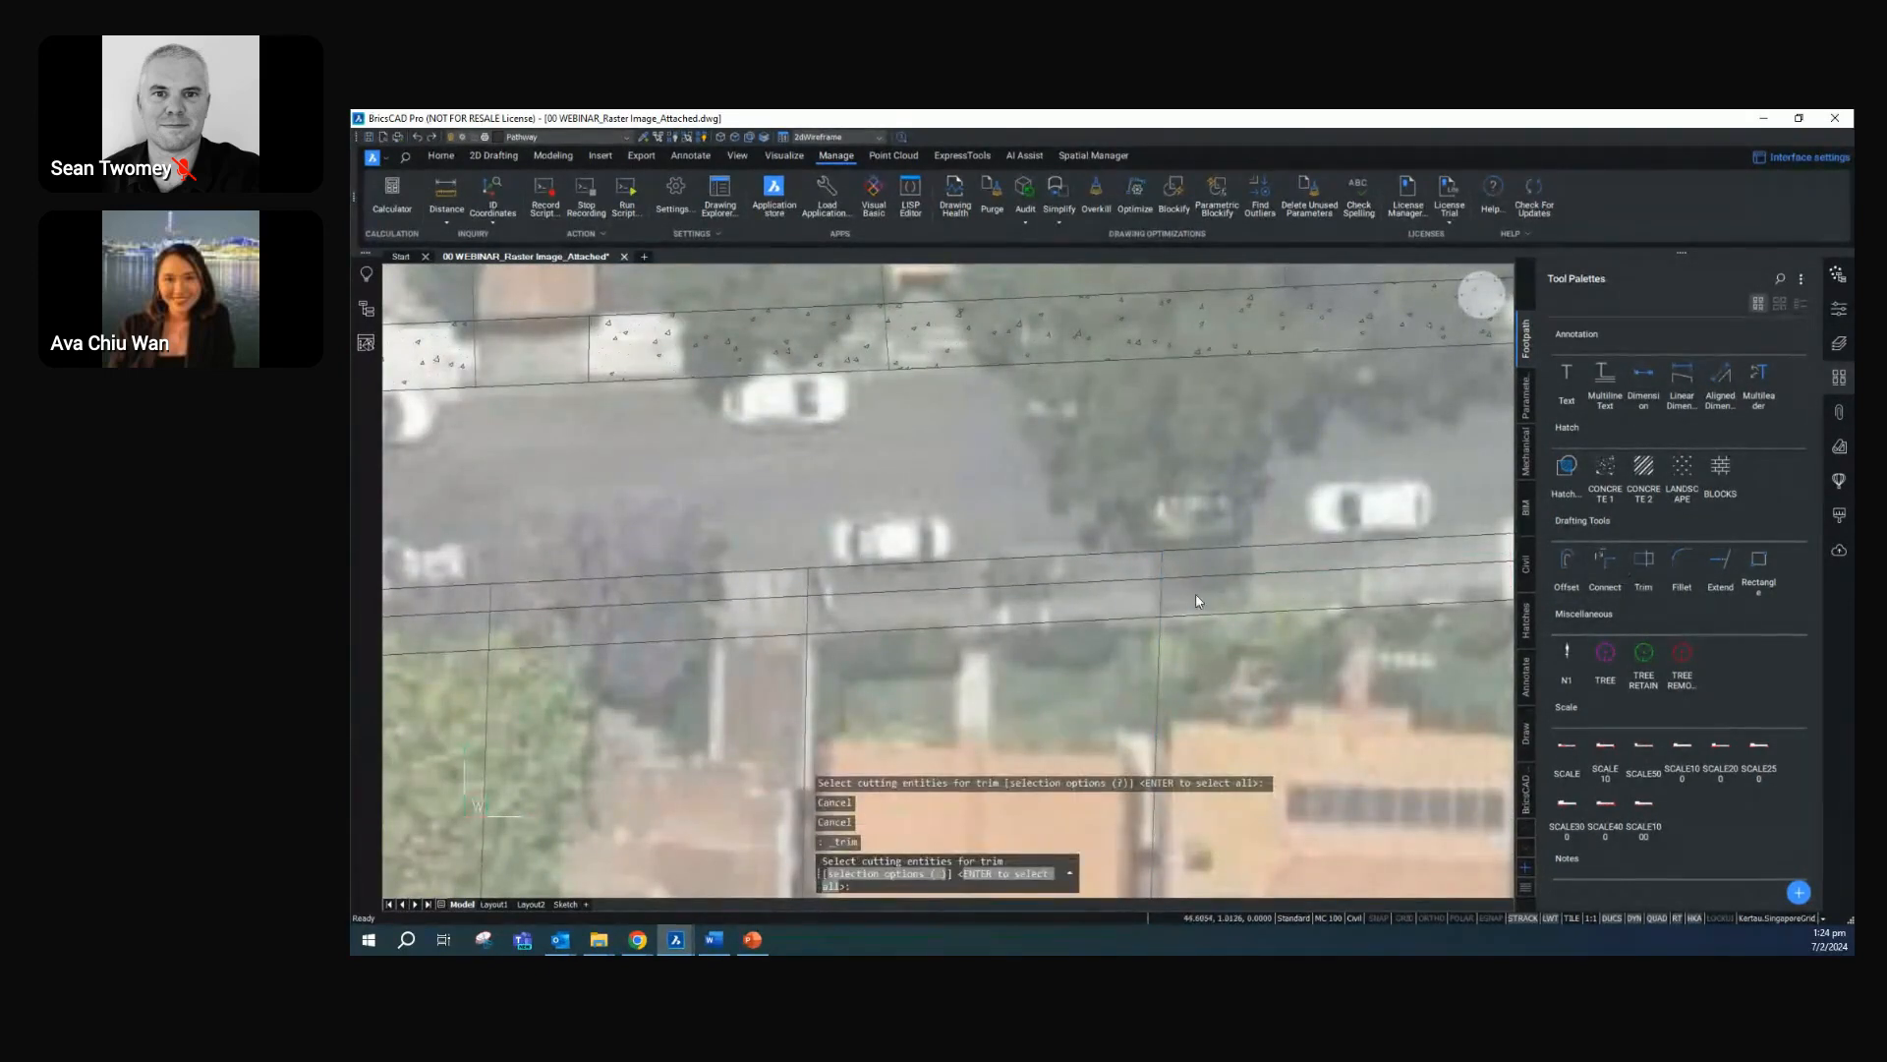
key("Return")
key("Return")
key("Return")
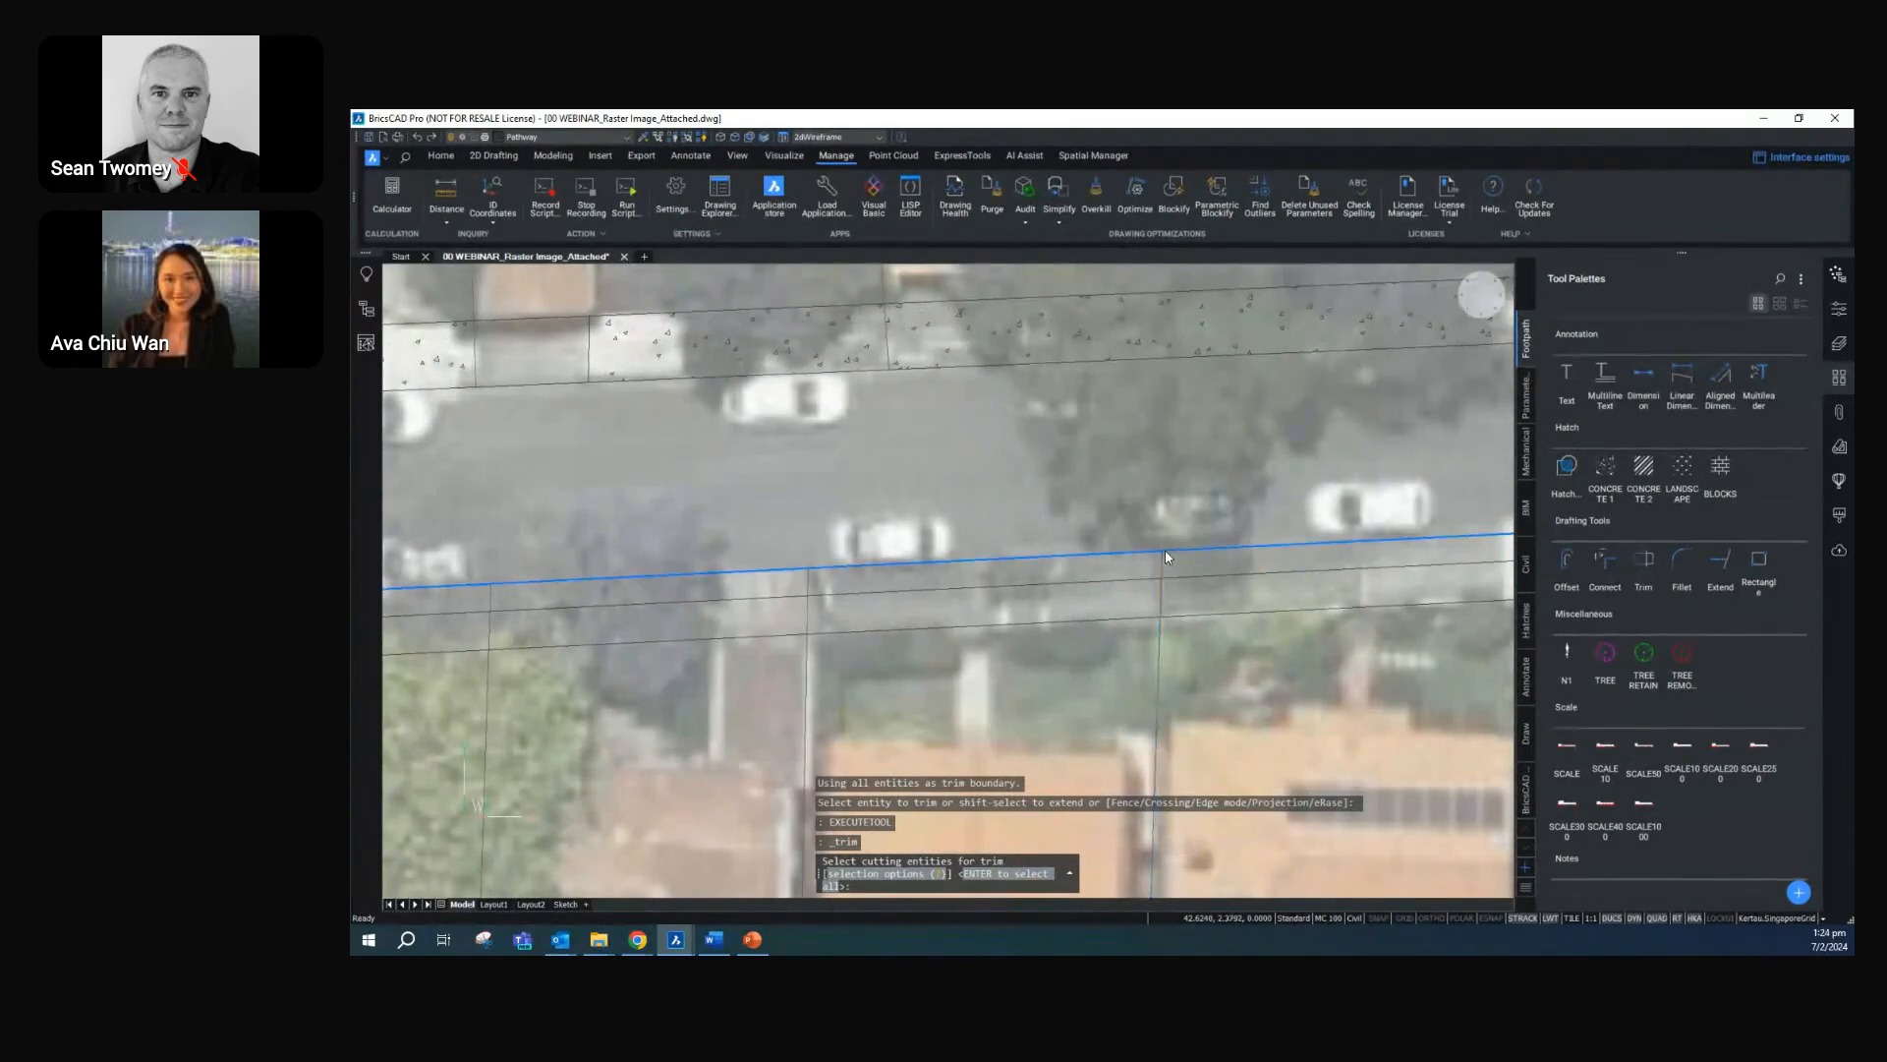
left_click(1160, 558)
key("Return")
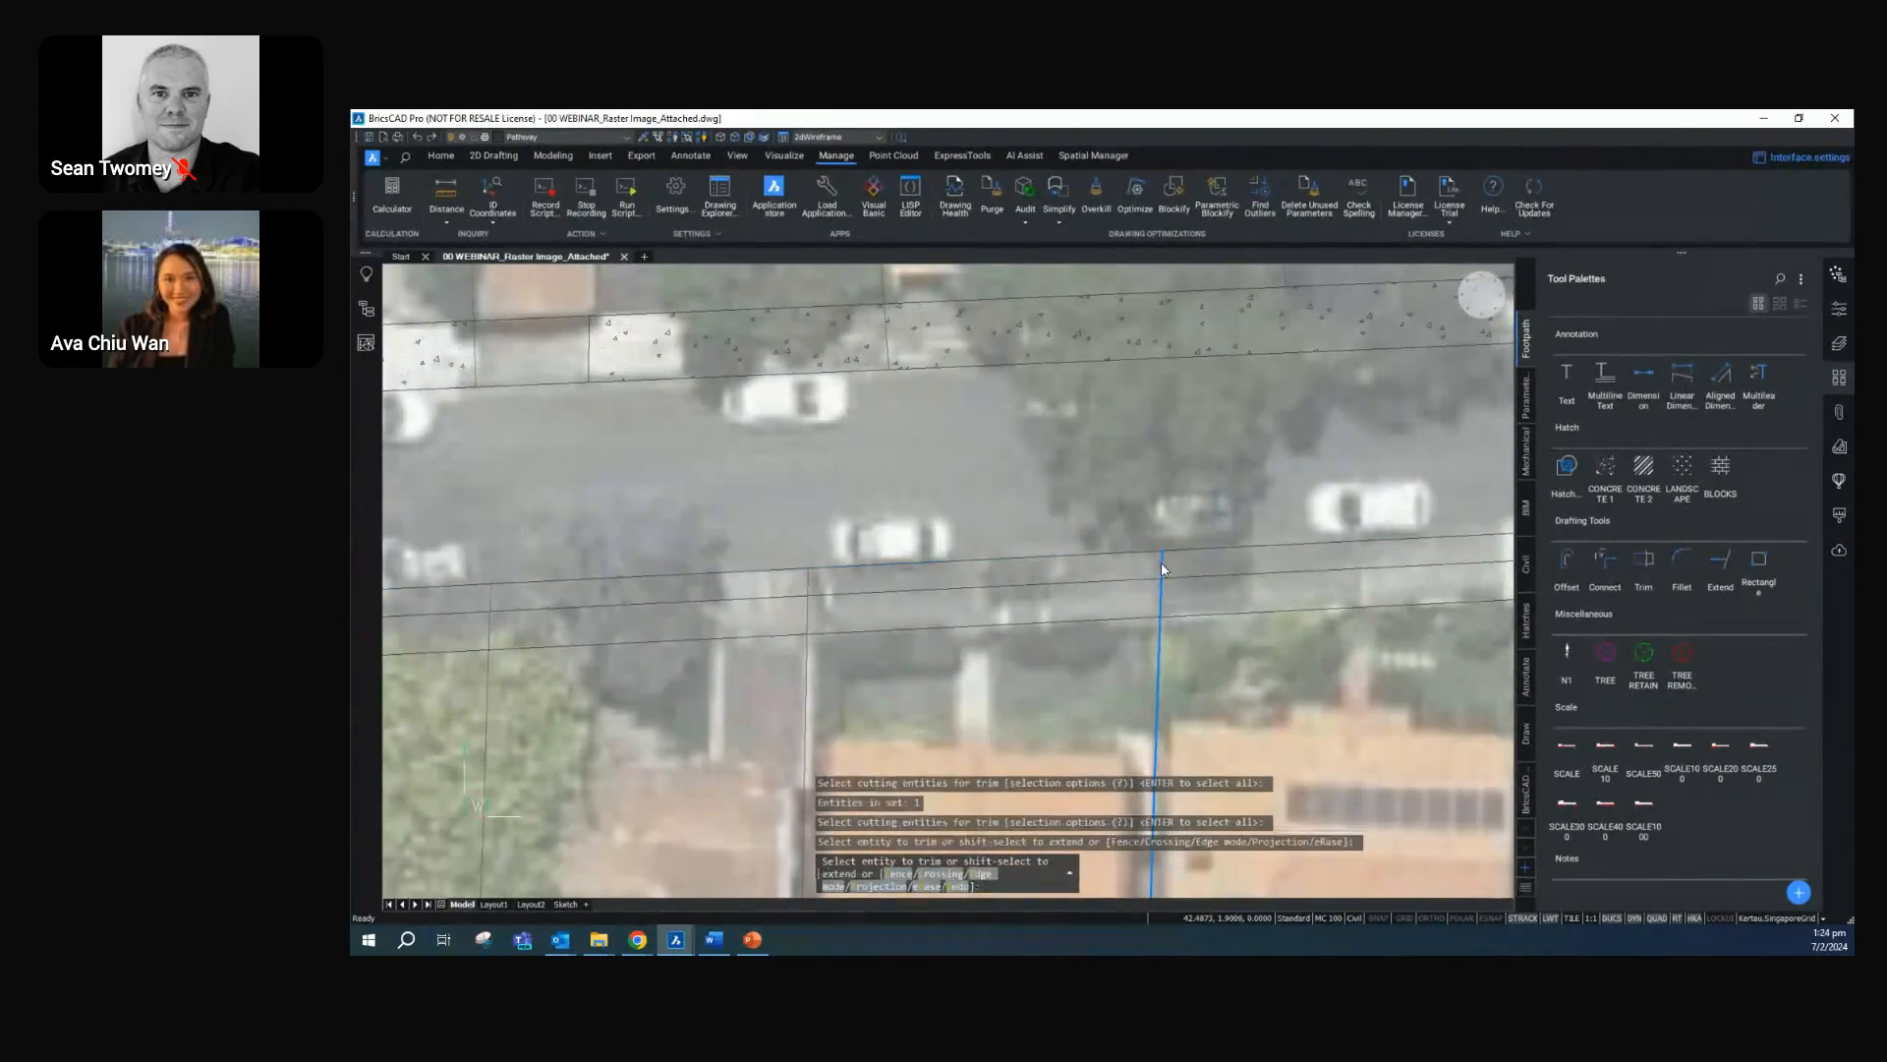
key("Escape")
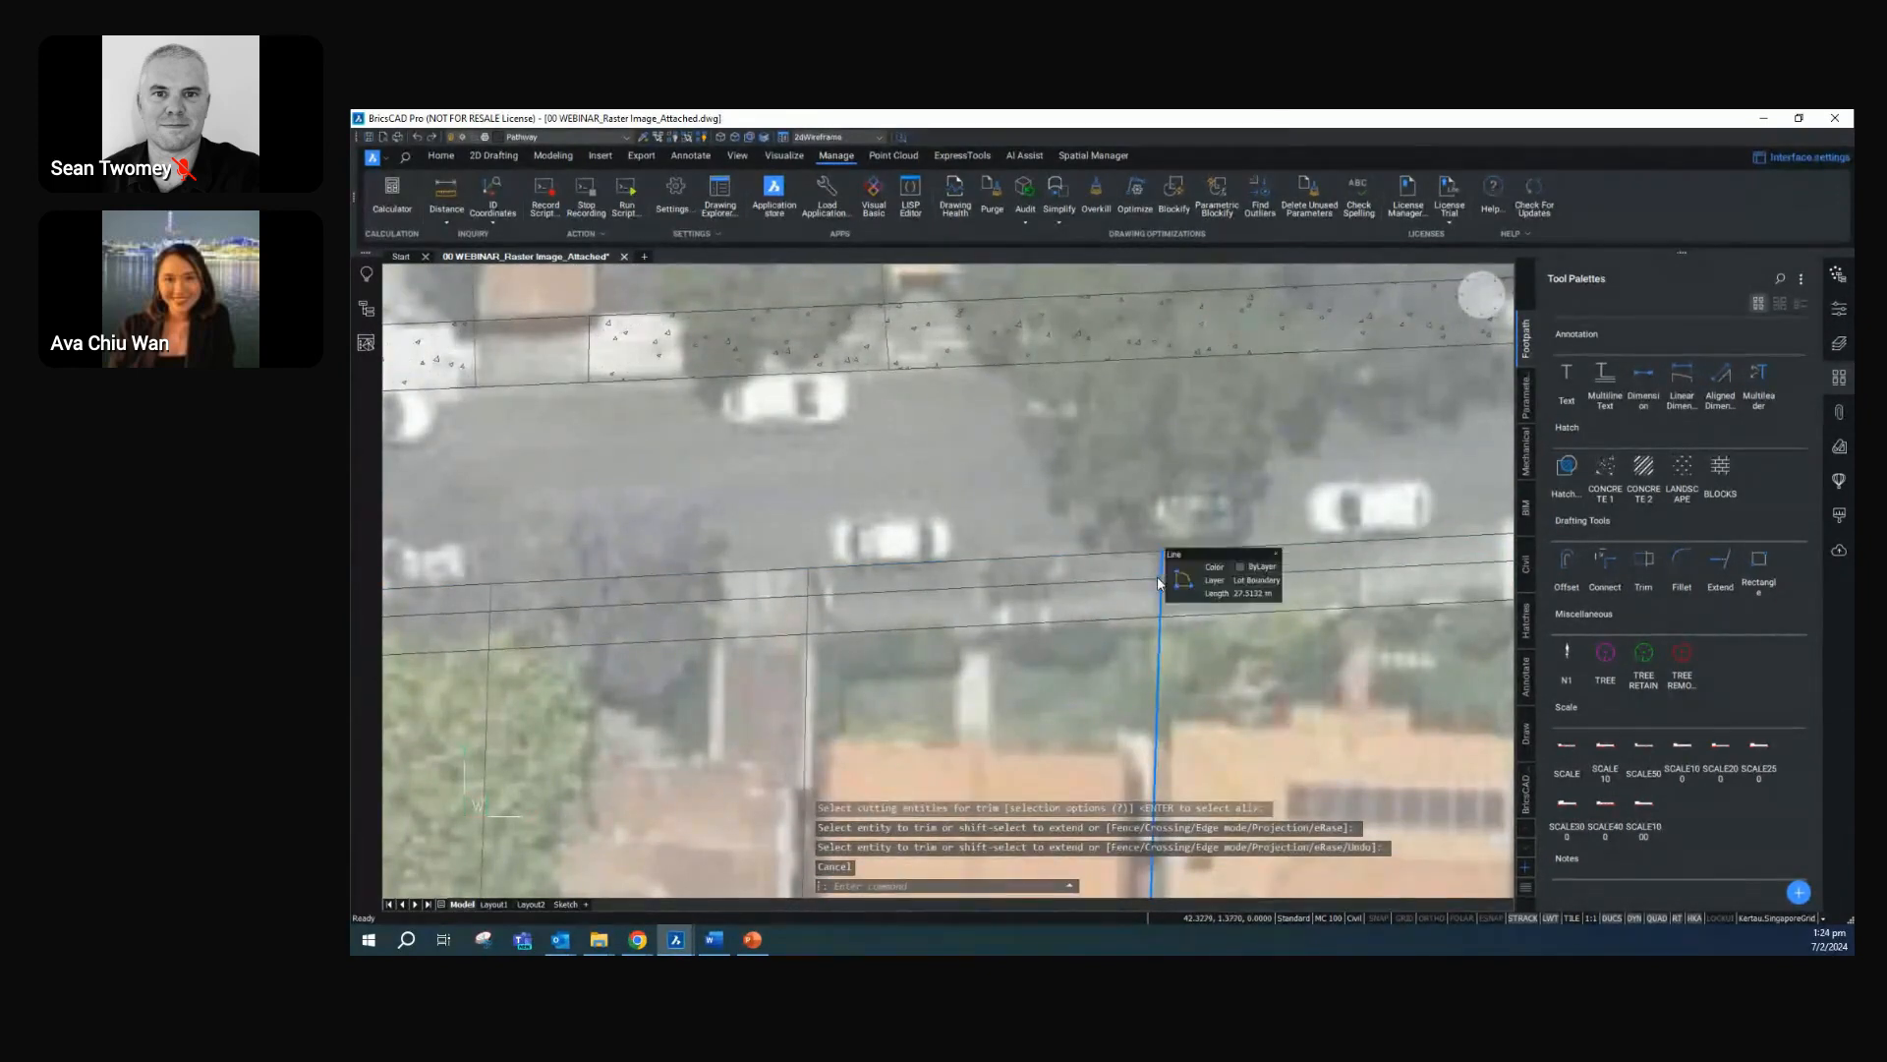
Trim the four lot boundary line ends that project through the kerbside strip south of Second Street, using all entities as trim boundary
type("TR")
key("Return")
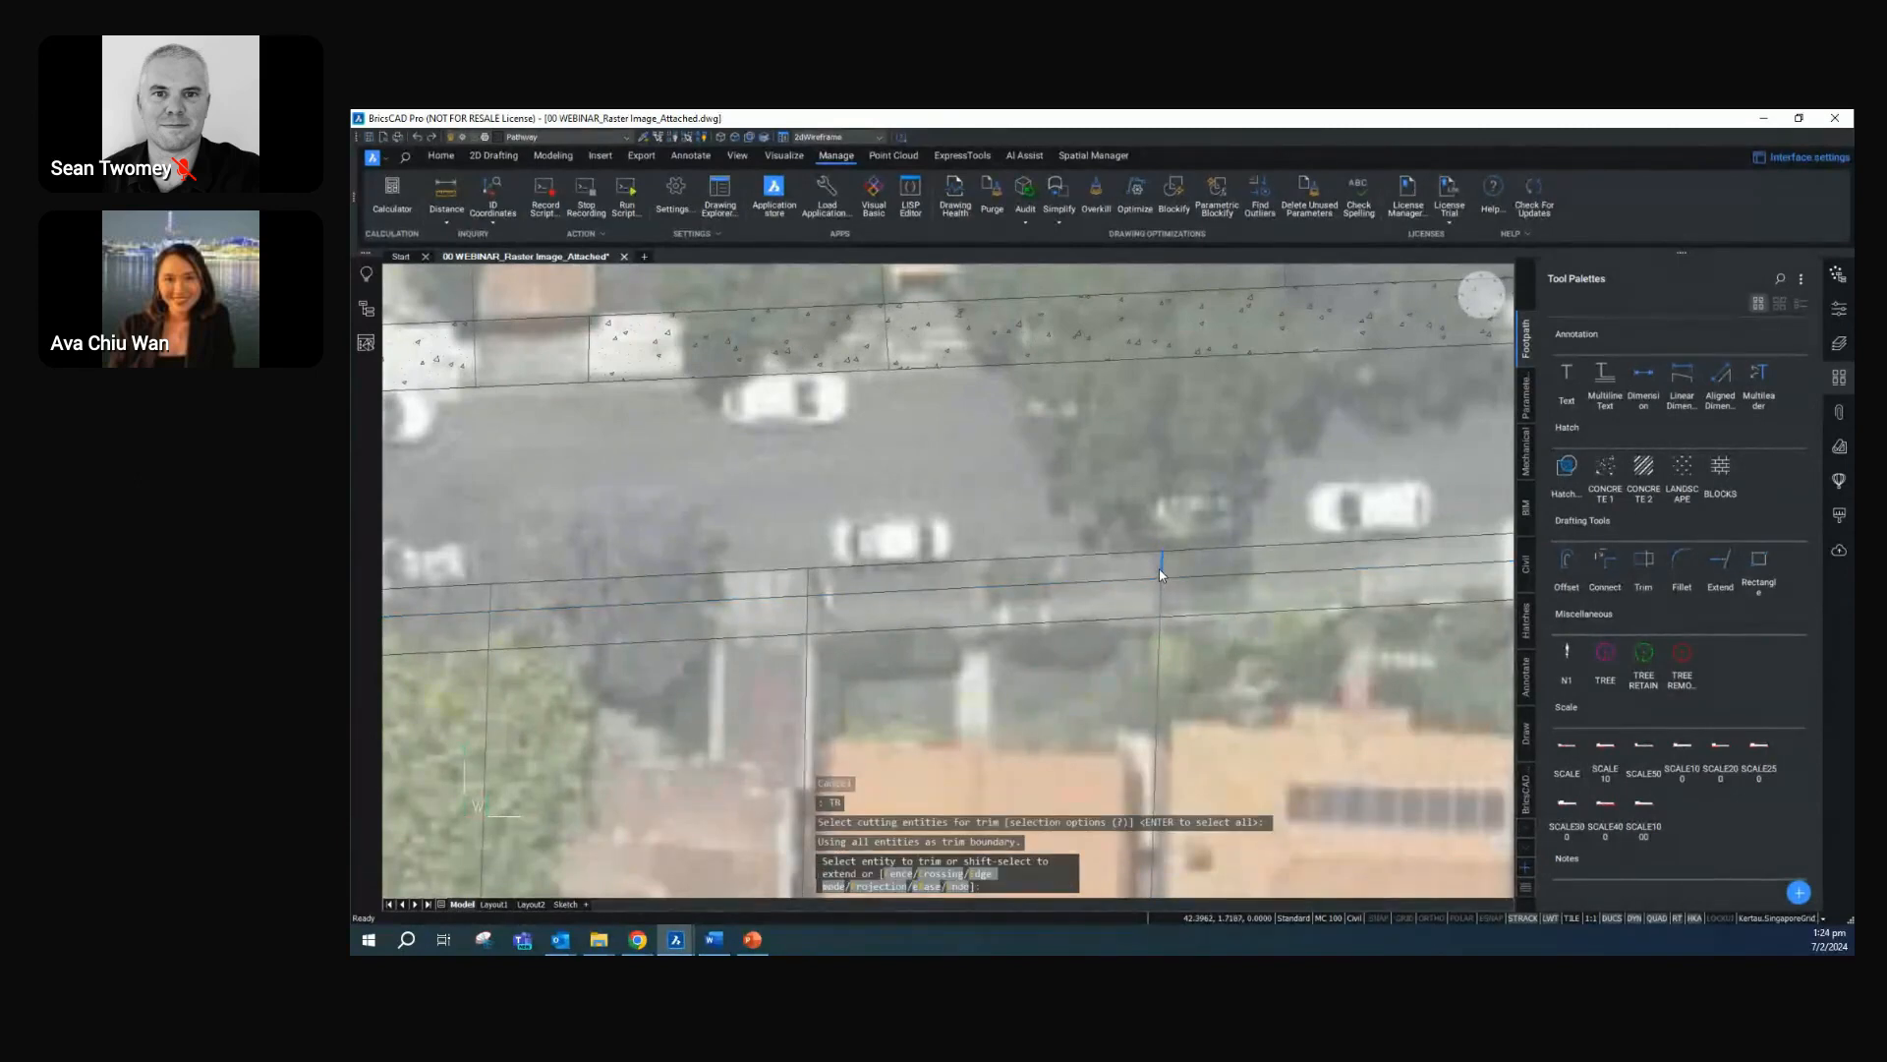
key("Return")
left_click(809, 582)
middle_click_drag(393, 589, 926, 598)
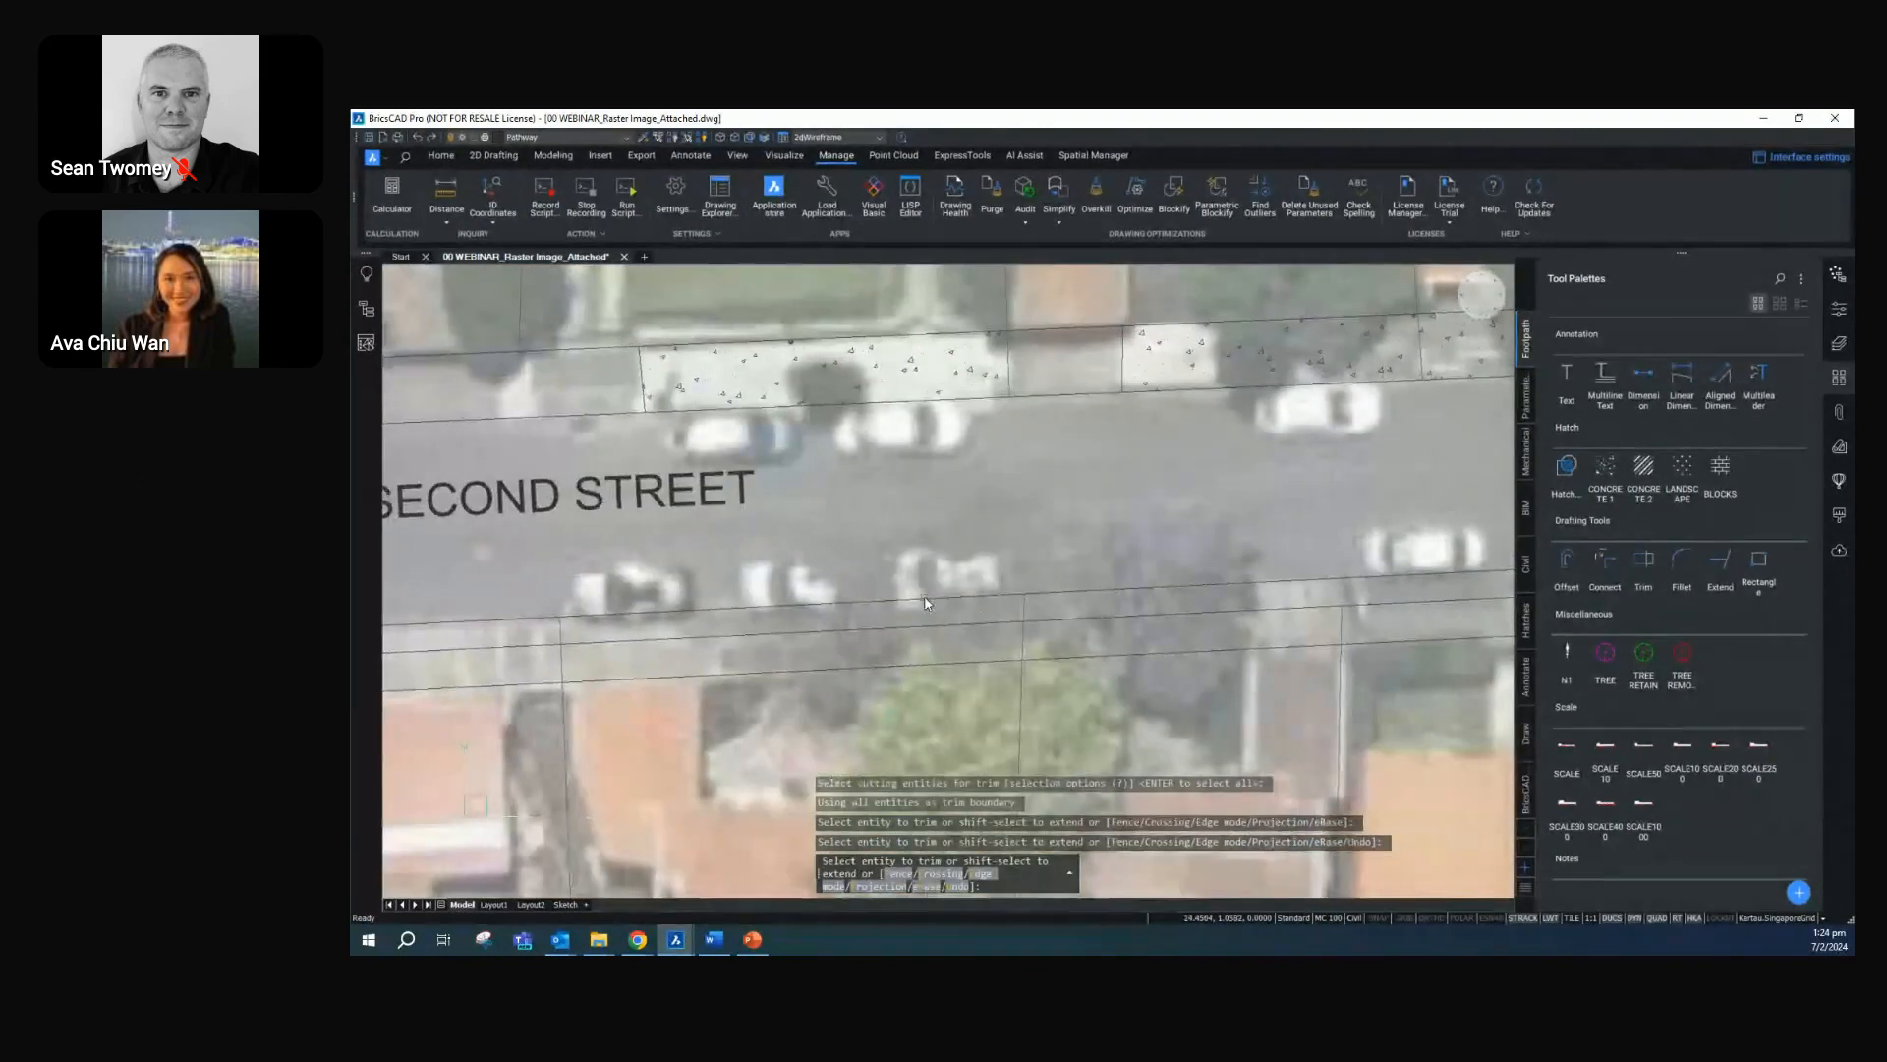
left_click(1027, 613)
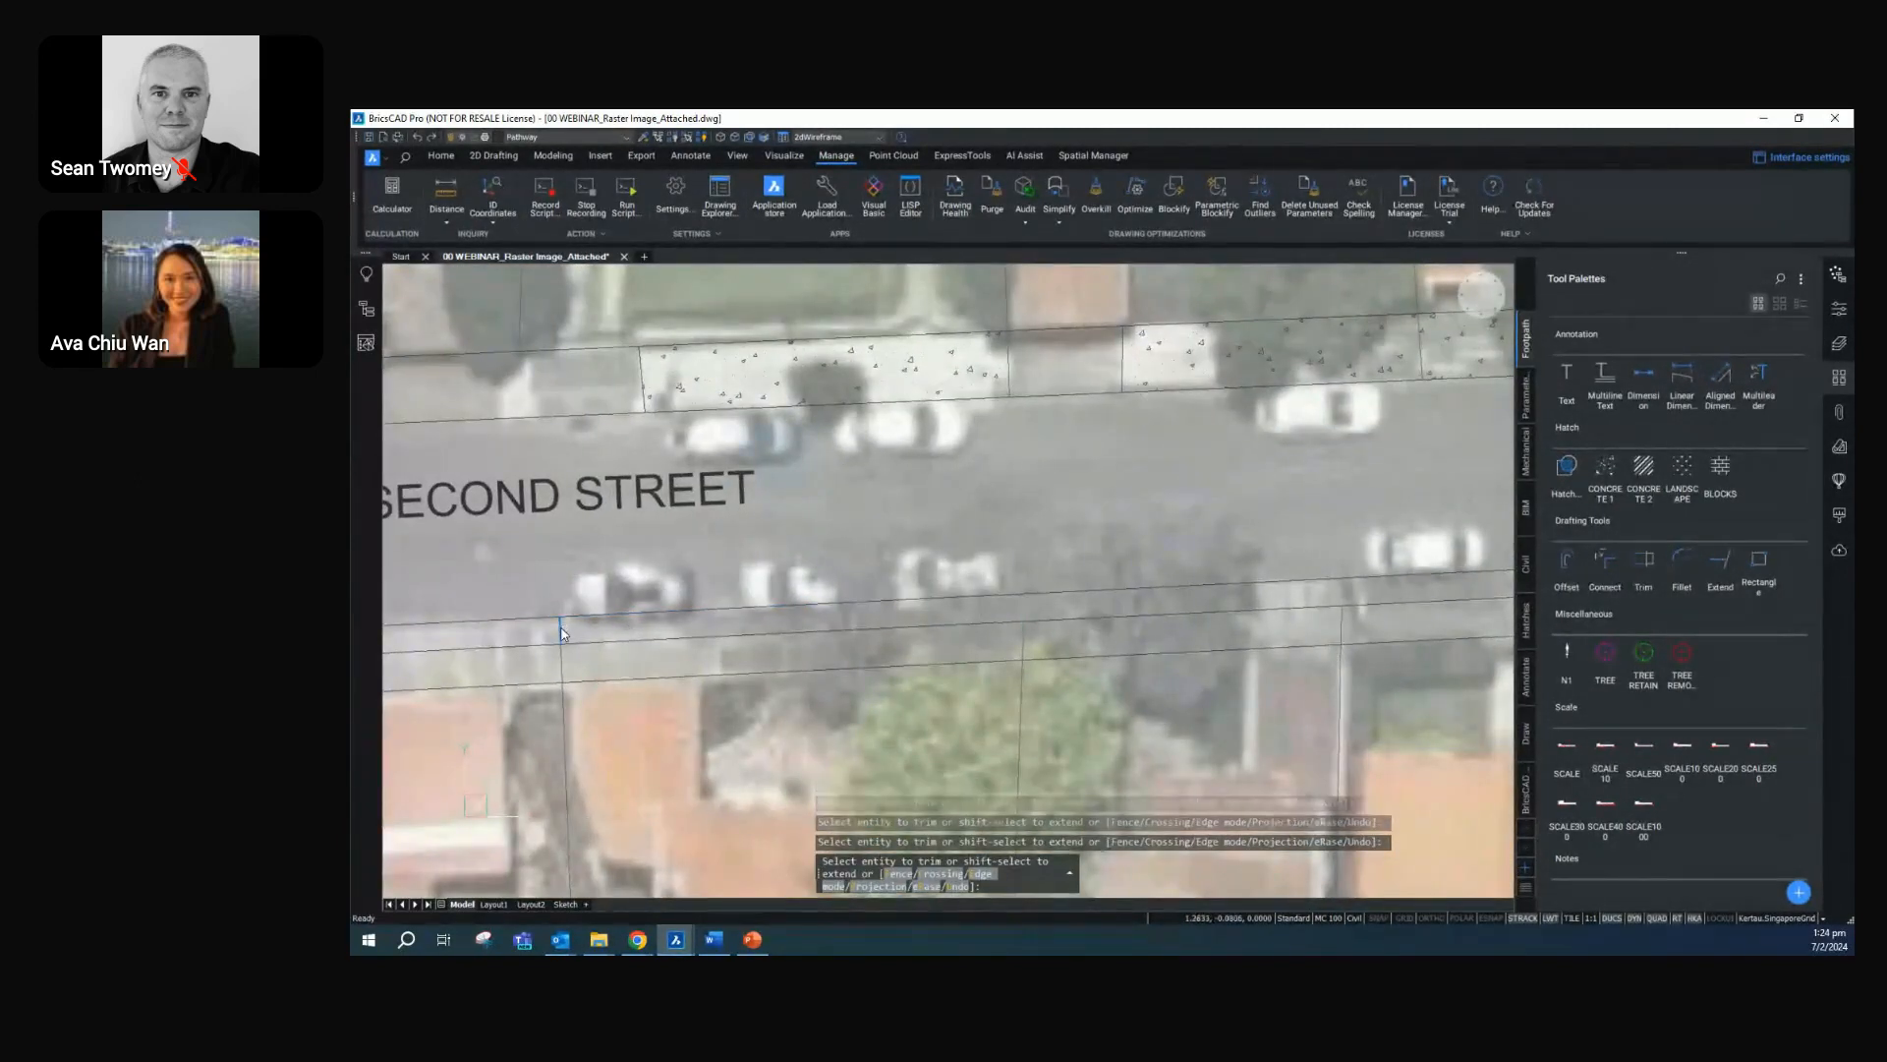
scroll(563, 634, "down", 1)
middle_click_drag(563, 634, 887, 593)
scroll(952, 601, "down", 1)
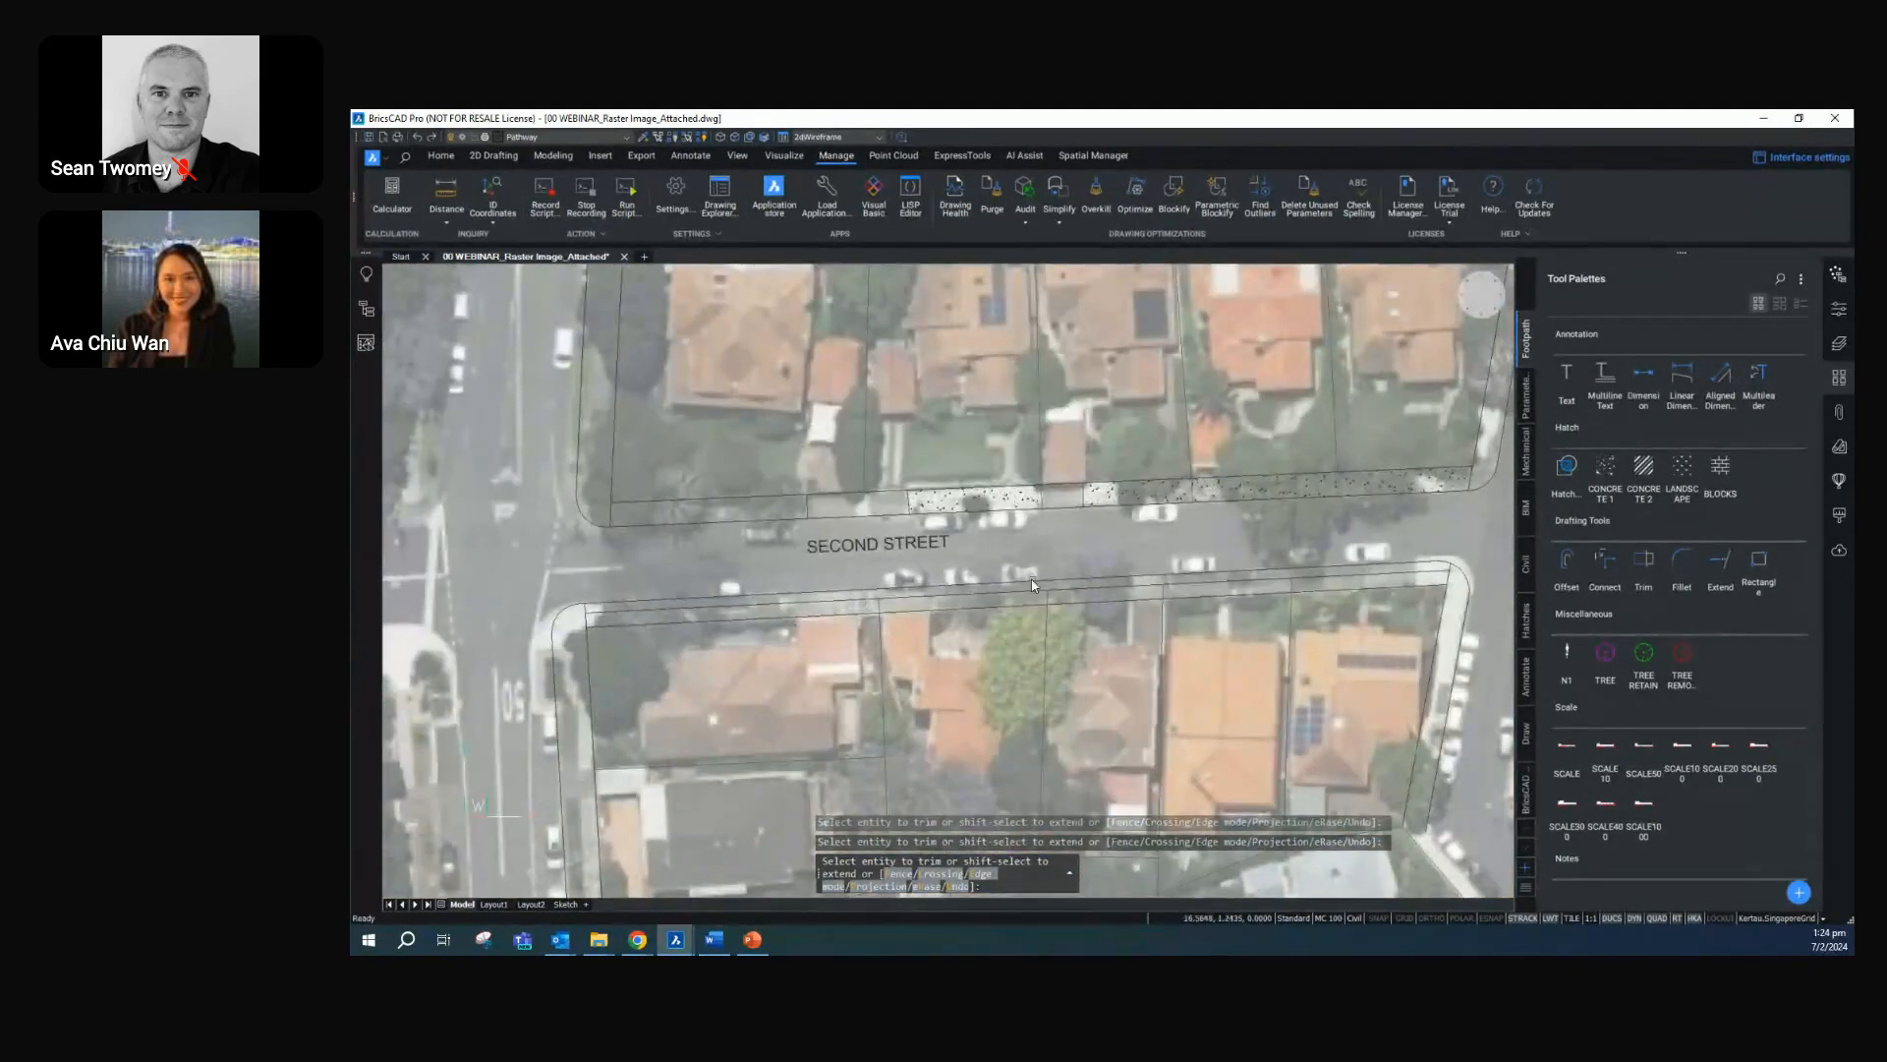
key("Escape")
Hatch the footpath south of Second Street with CONCRETE 2 in front of the second and third lots from the west
scroll(806, 635, "up", 1)
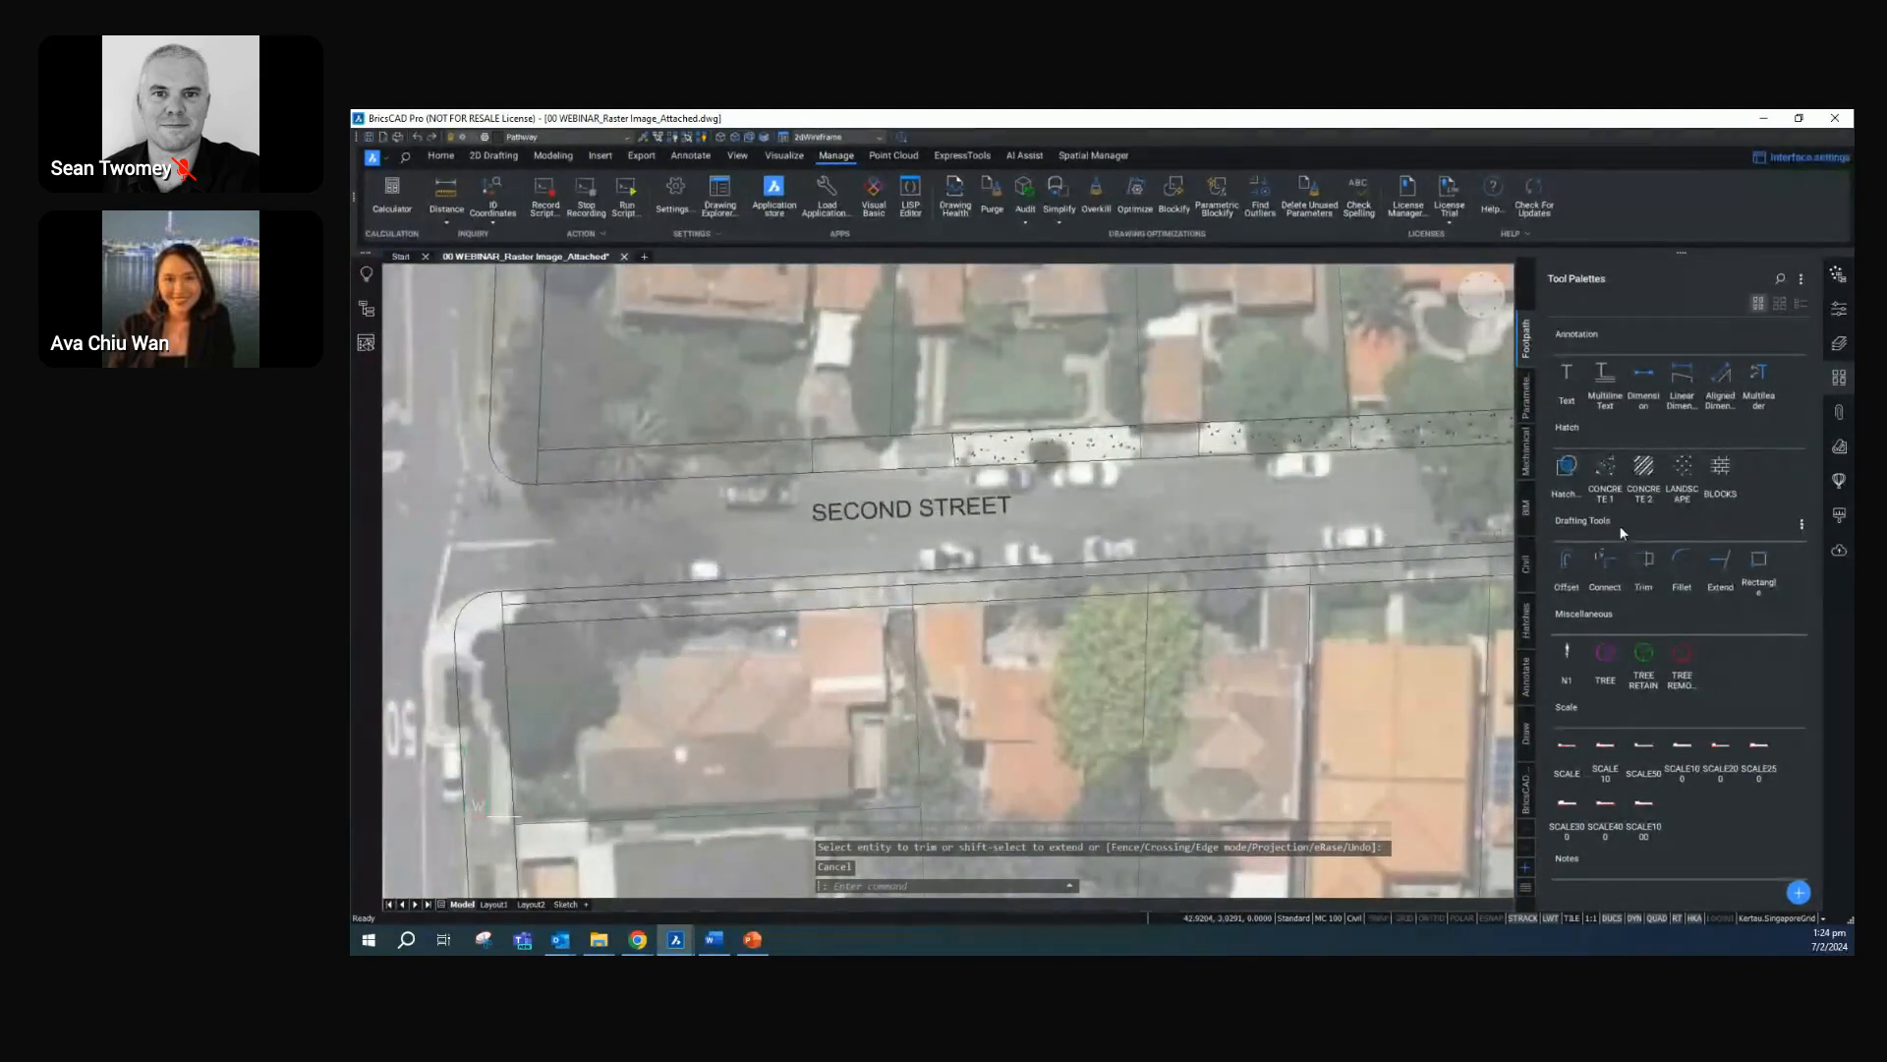
left_click(1641, 470)
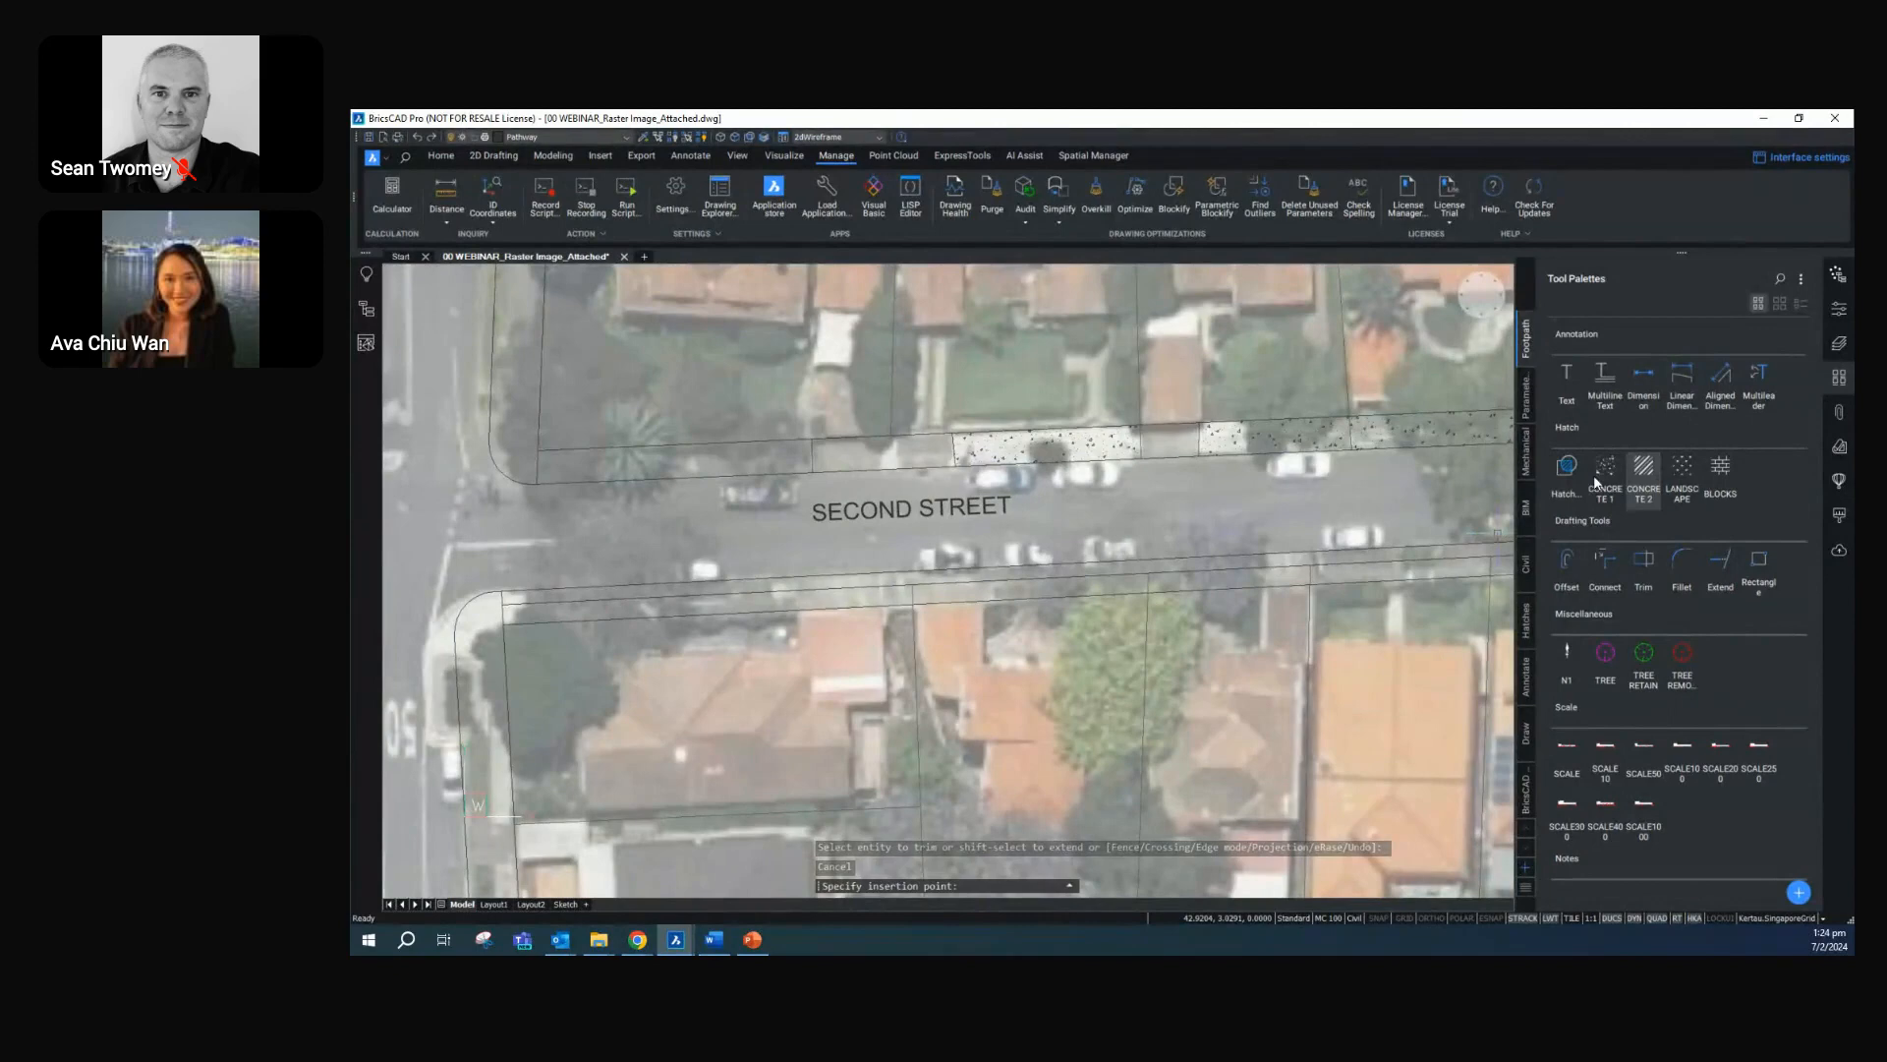
left_click(976, 595)
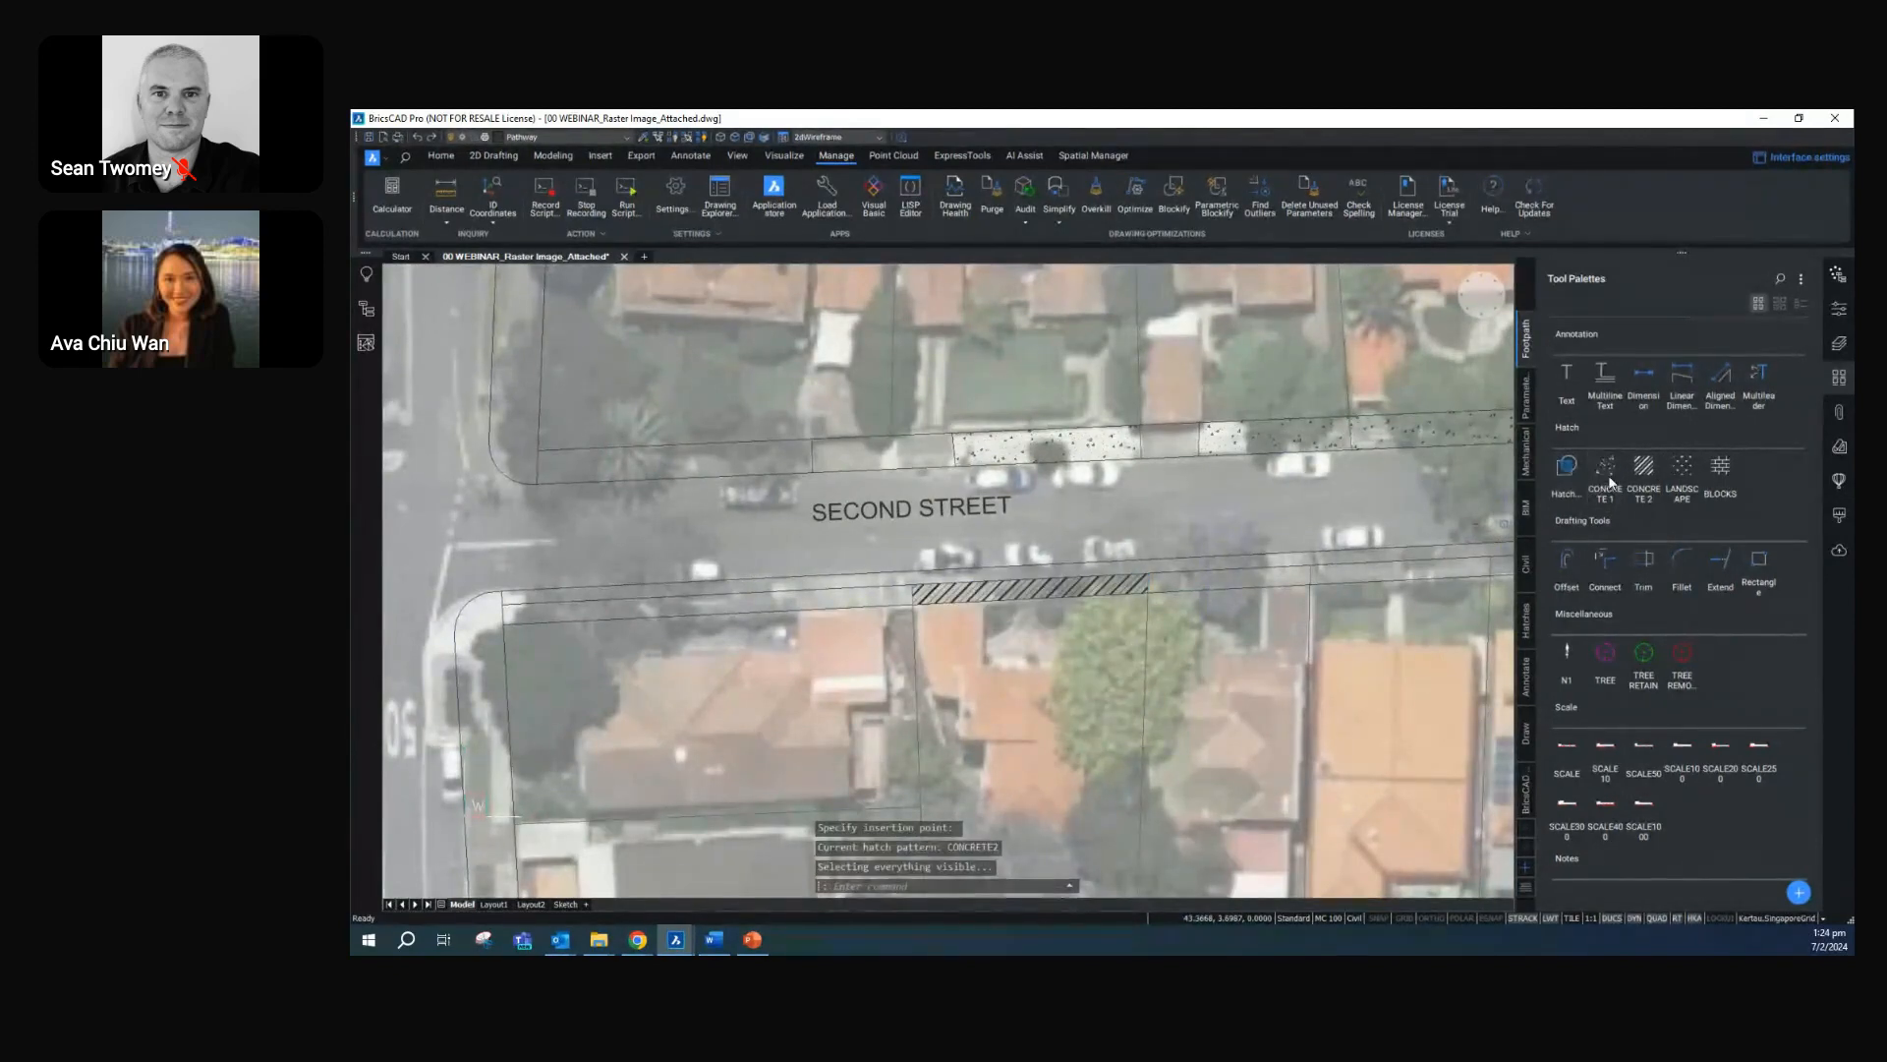
left_click(1646, 469)
left_click(1195, 578)
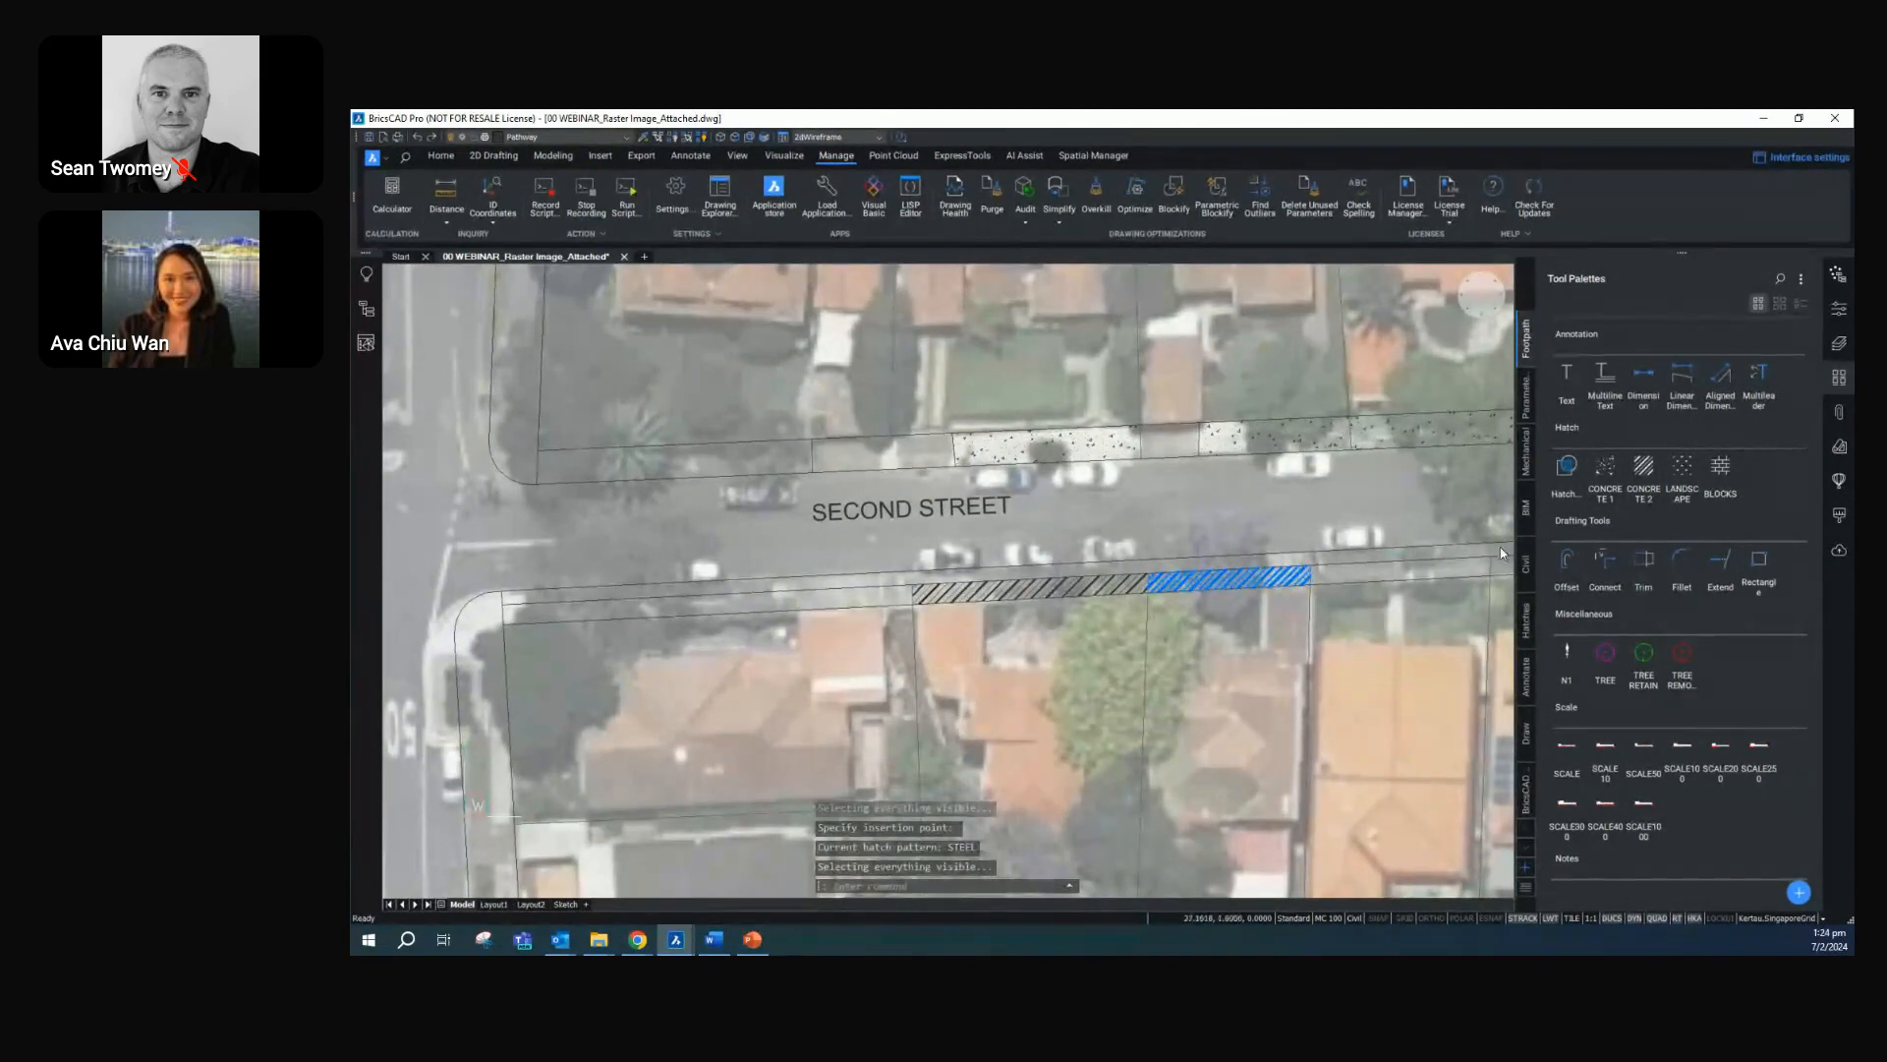
Hatch the footpath south of Second Street with CONCRETE 1 in front of the two easternmost lots
left_click(1608, 470)
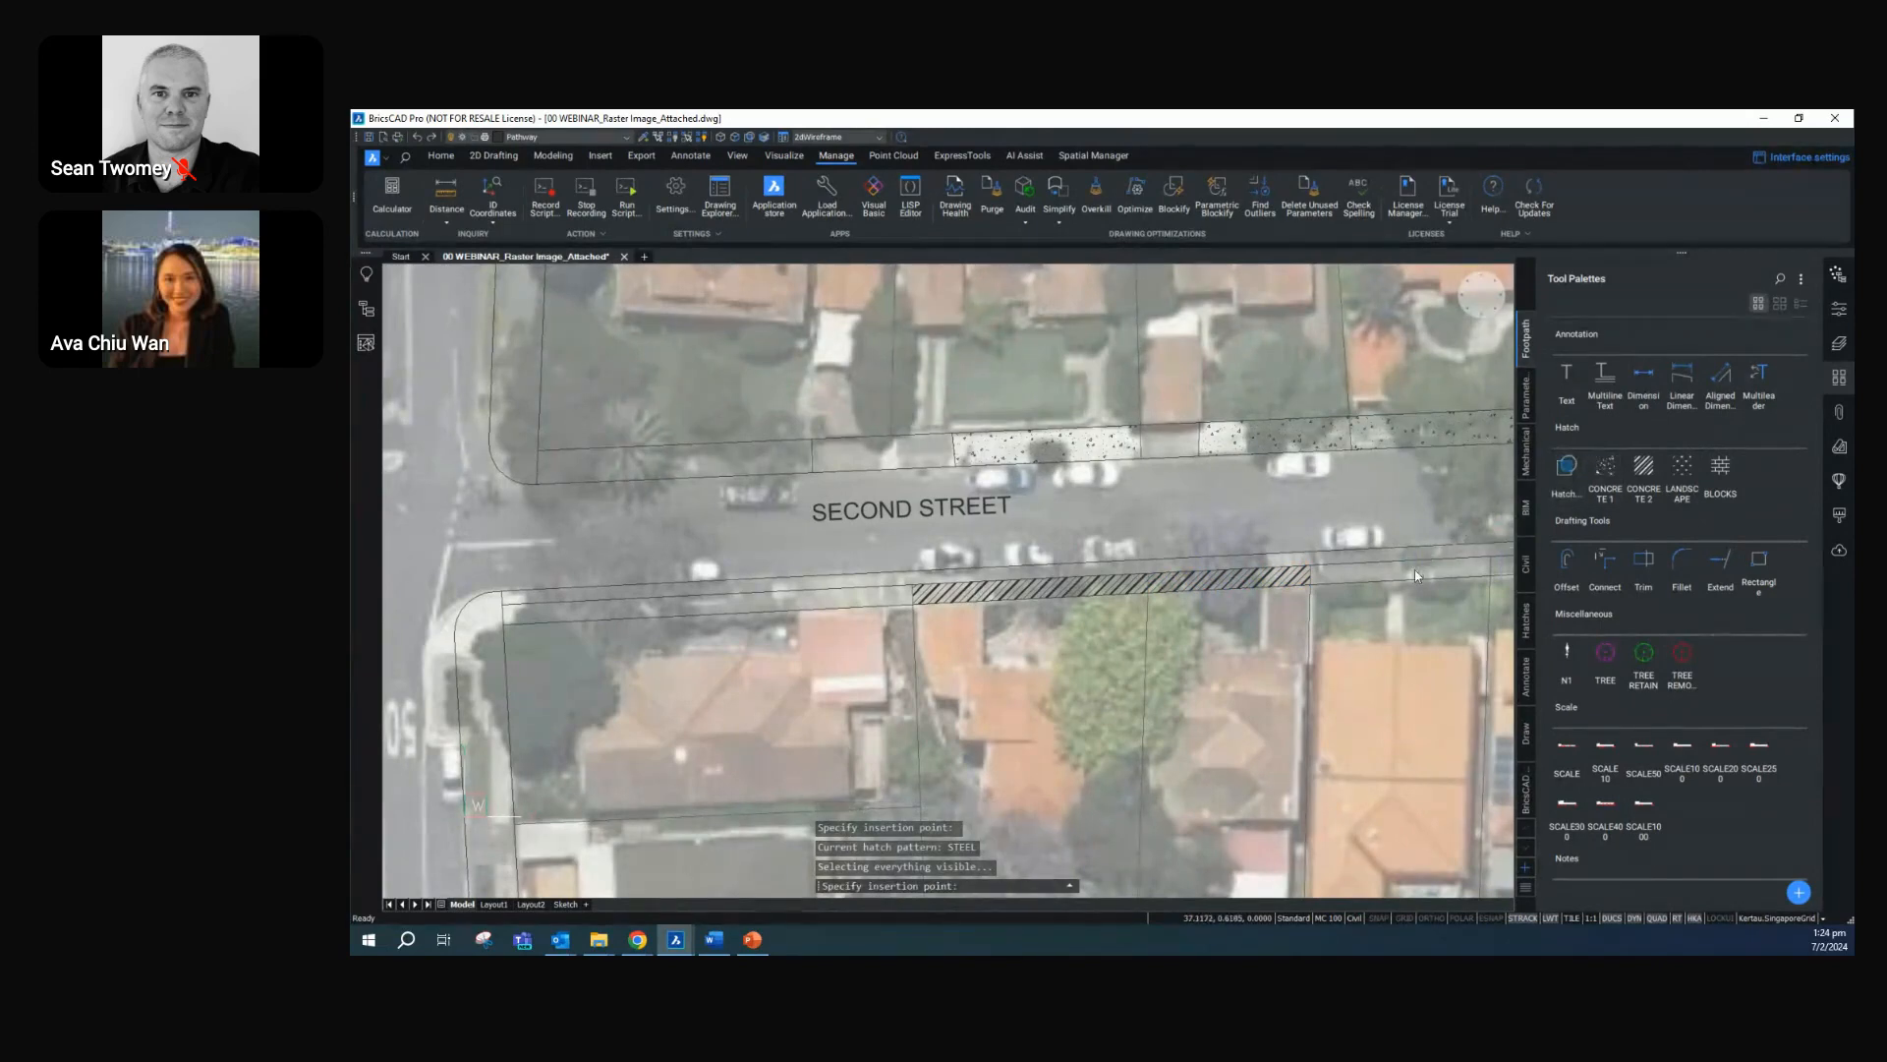
middle_click_drag(1353, 568, 1164, 553)
left_click(1166, 556)
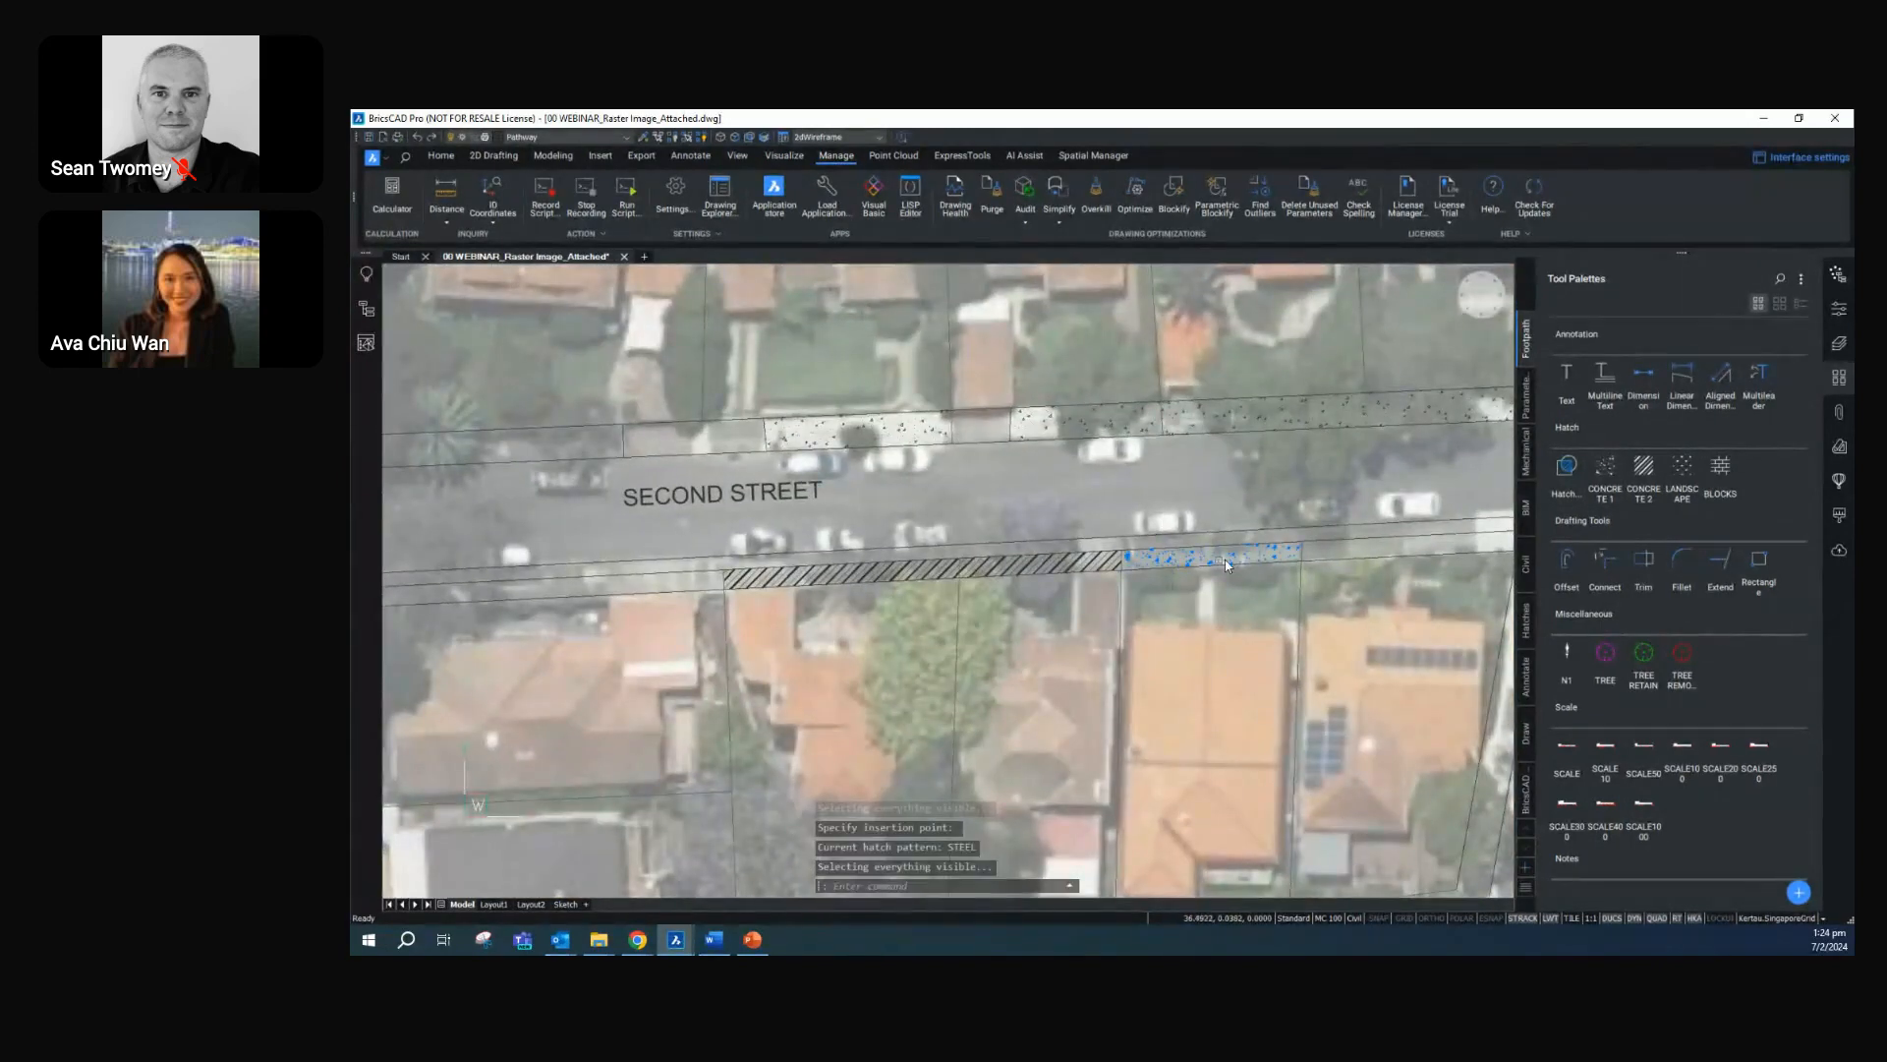
left_click(1397, 555)
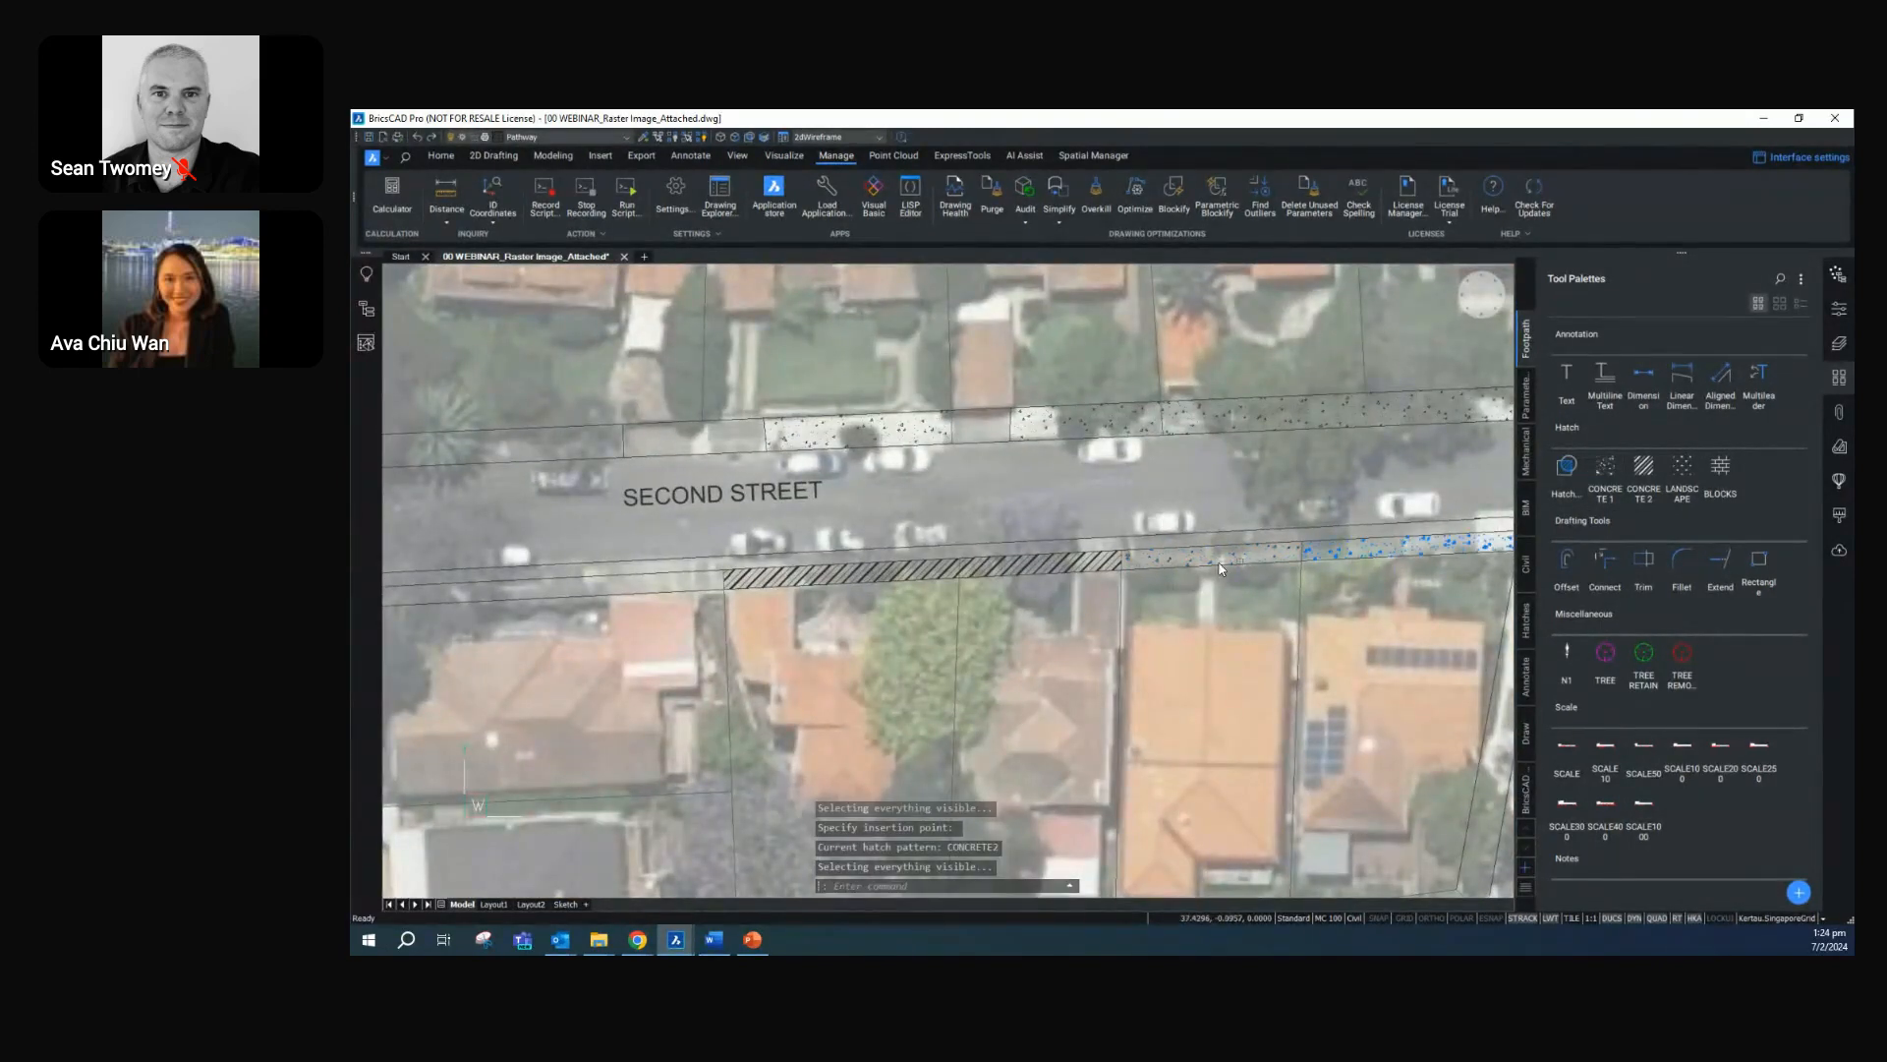
Try to hatch the footpath in front of the westernmost lot south of Second Street with CONCRETE 1
left_click(1605, 468)
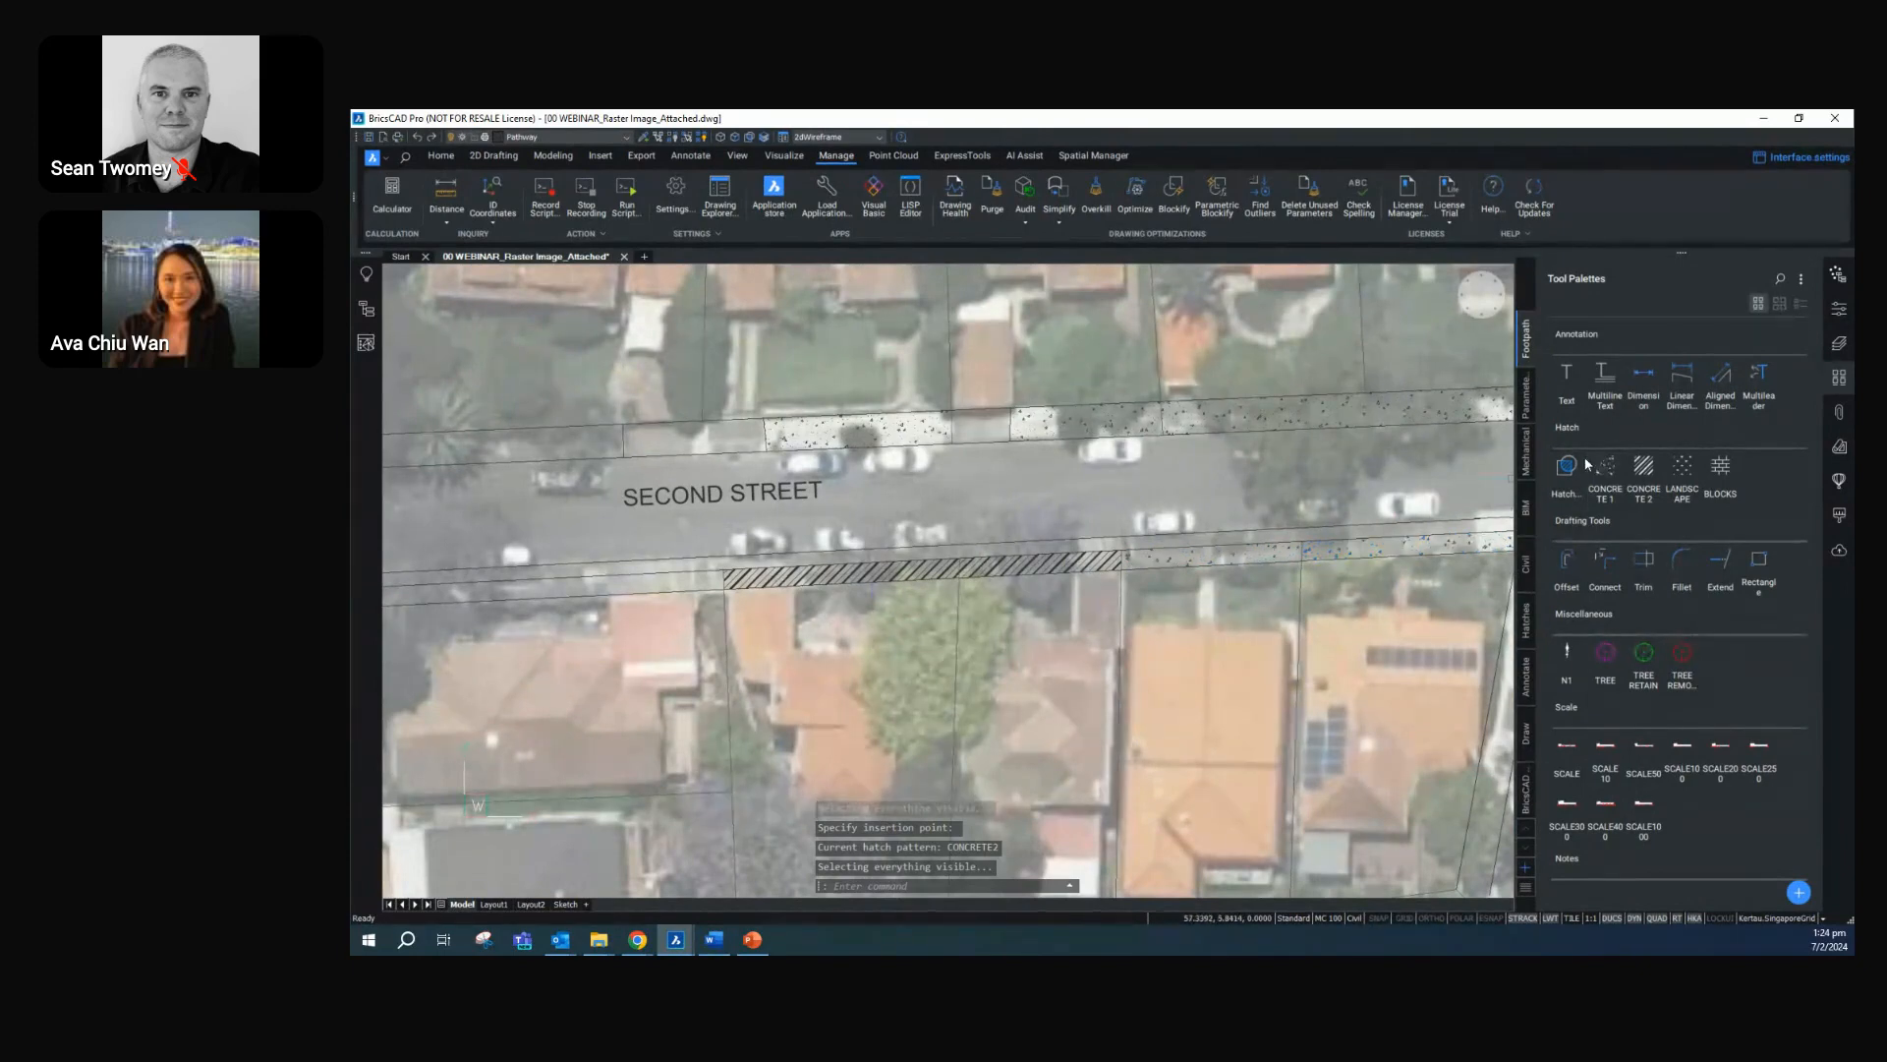
left_click(592, 594)
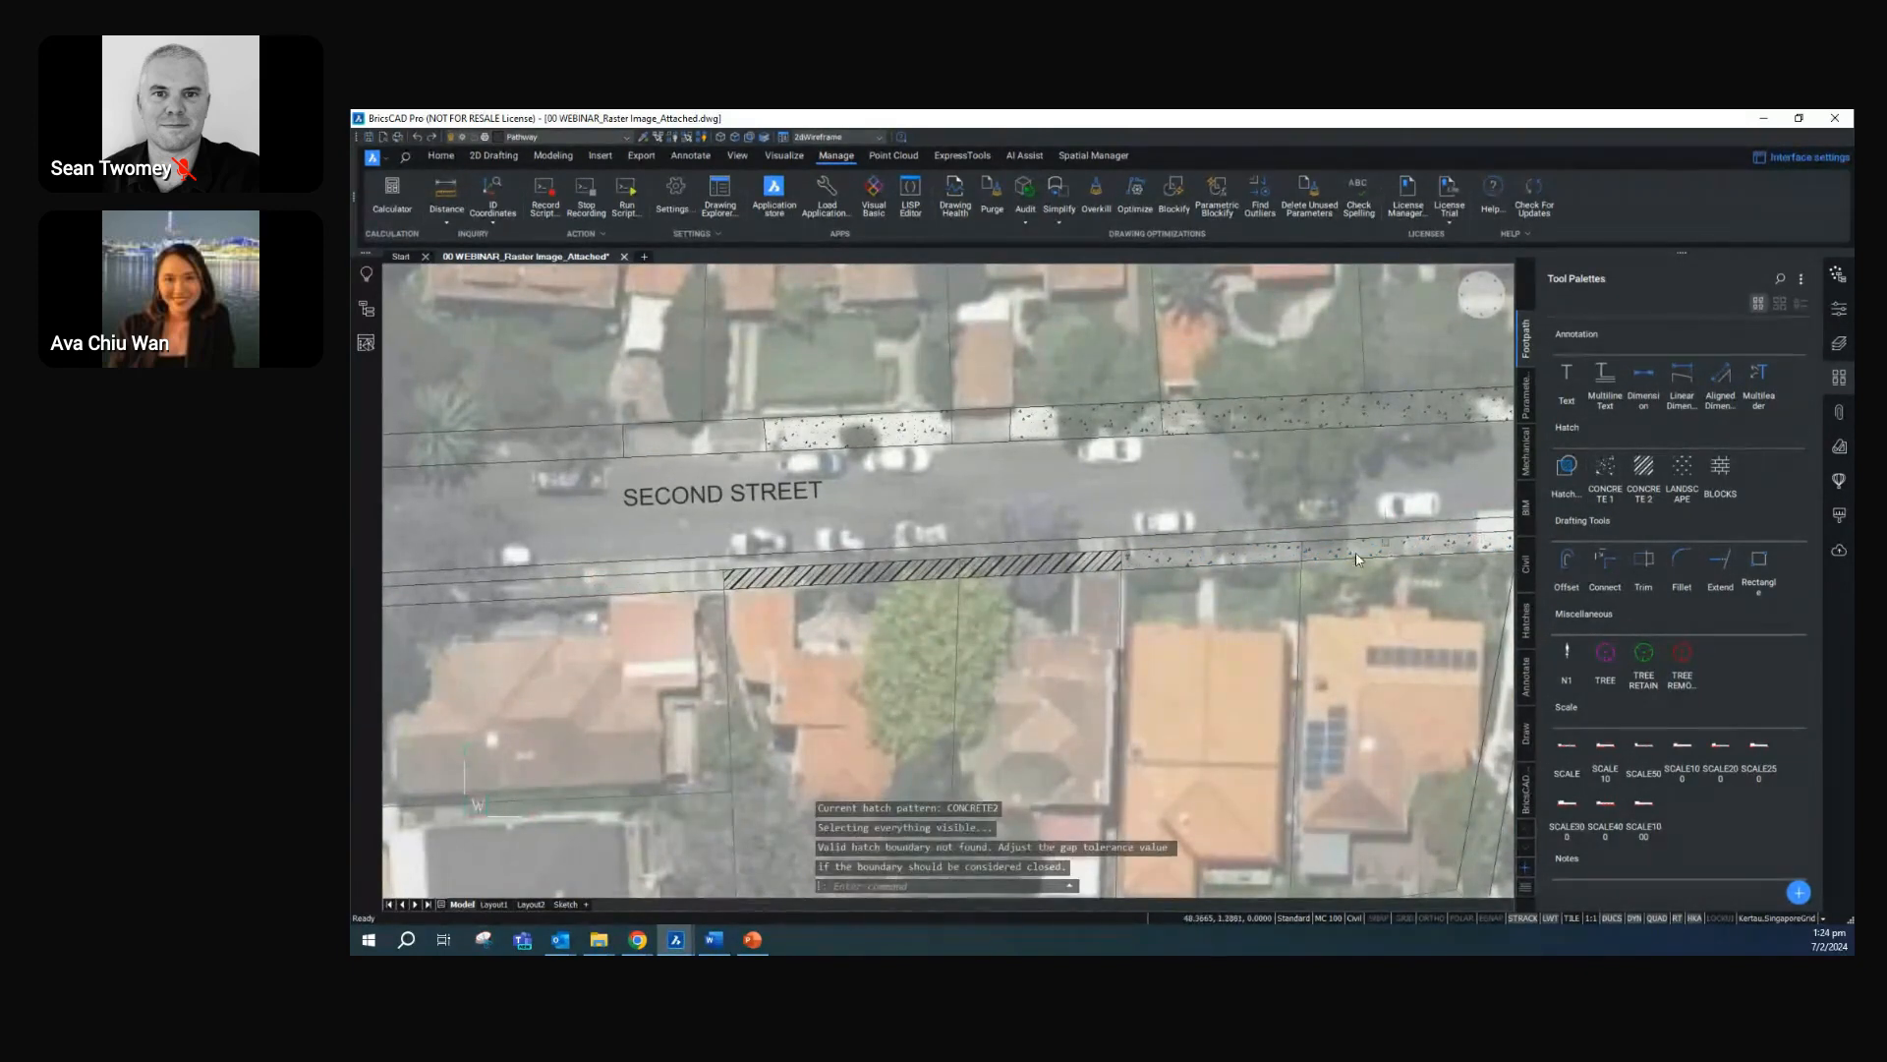
key("Escape")
Draw a long rectangle with a height of 1 in the footpath strip north of Second Street, near the western street corner
middle_click_drag(1211, 587, 1074, 604)
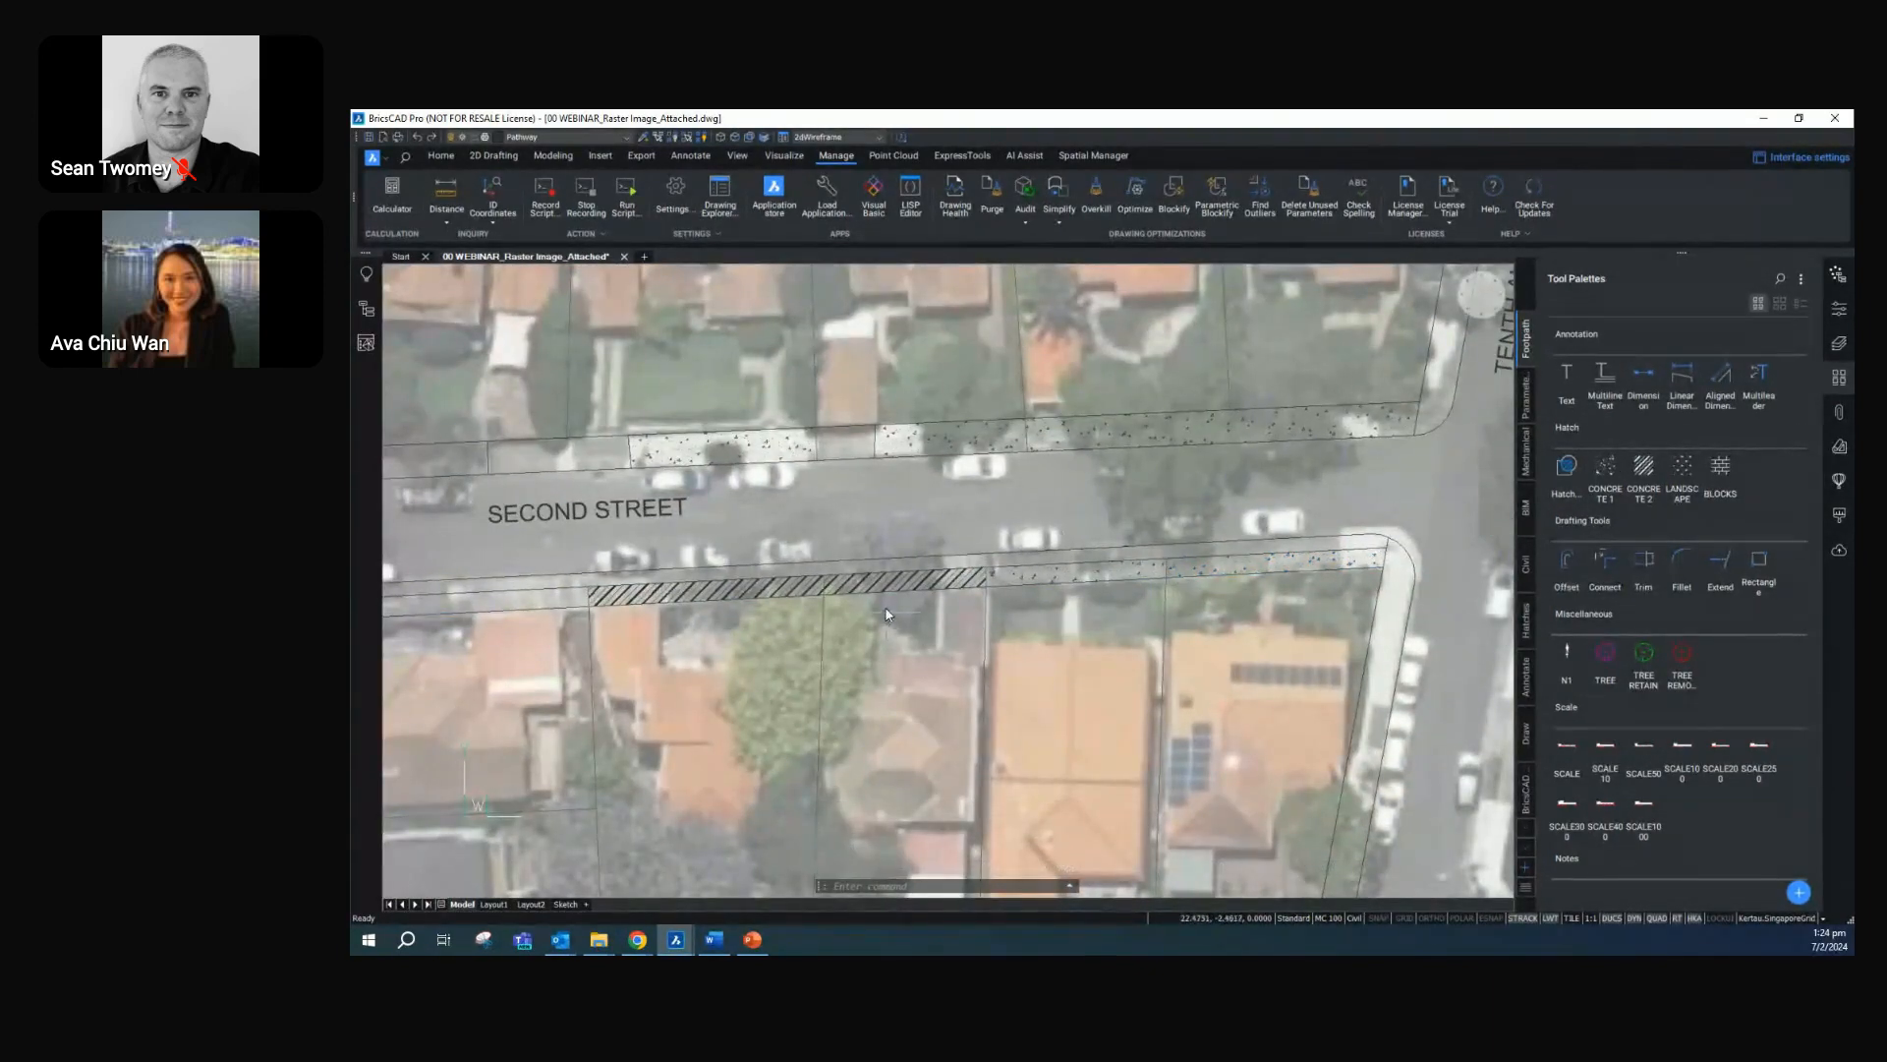
scroll(929, 641, "down", 3)
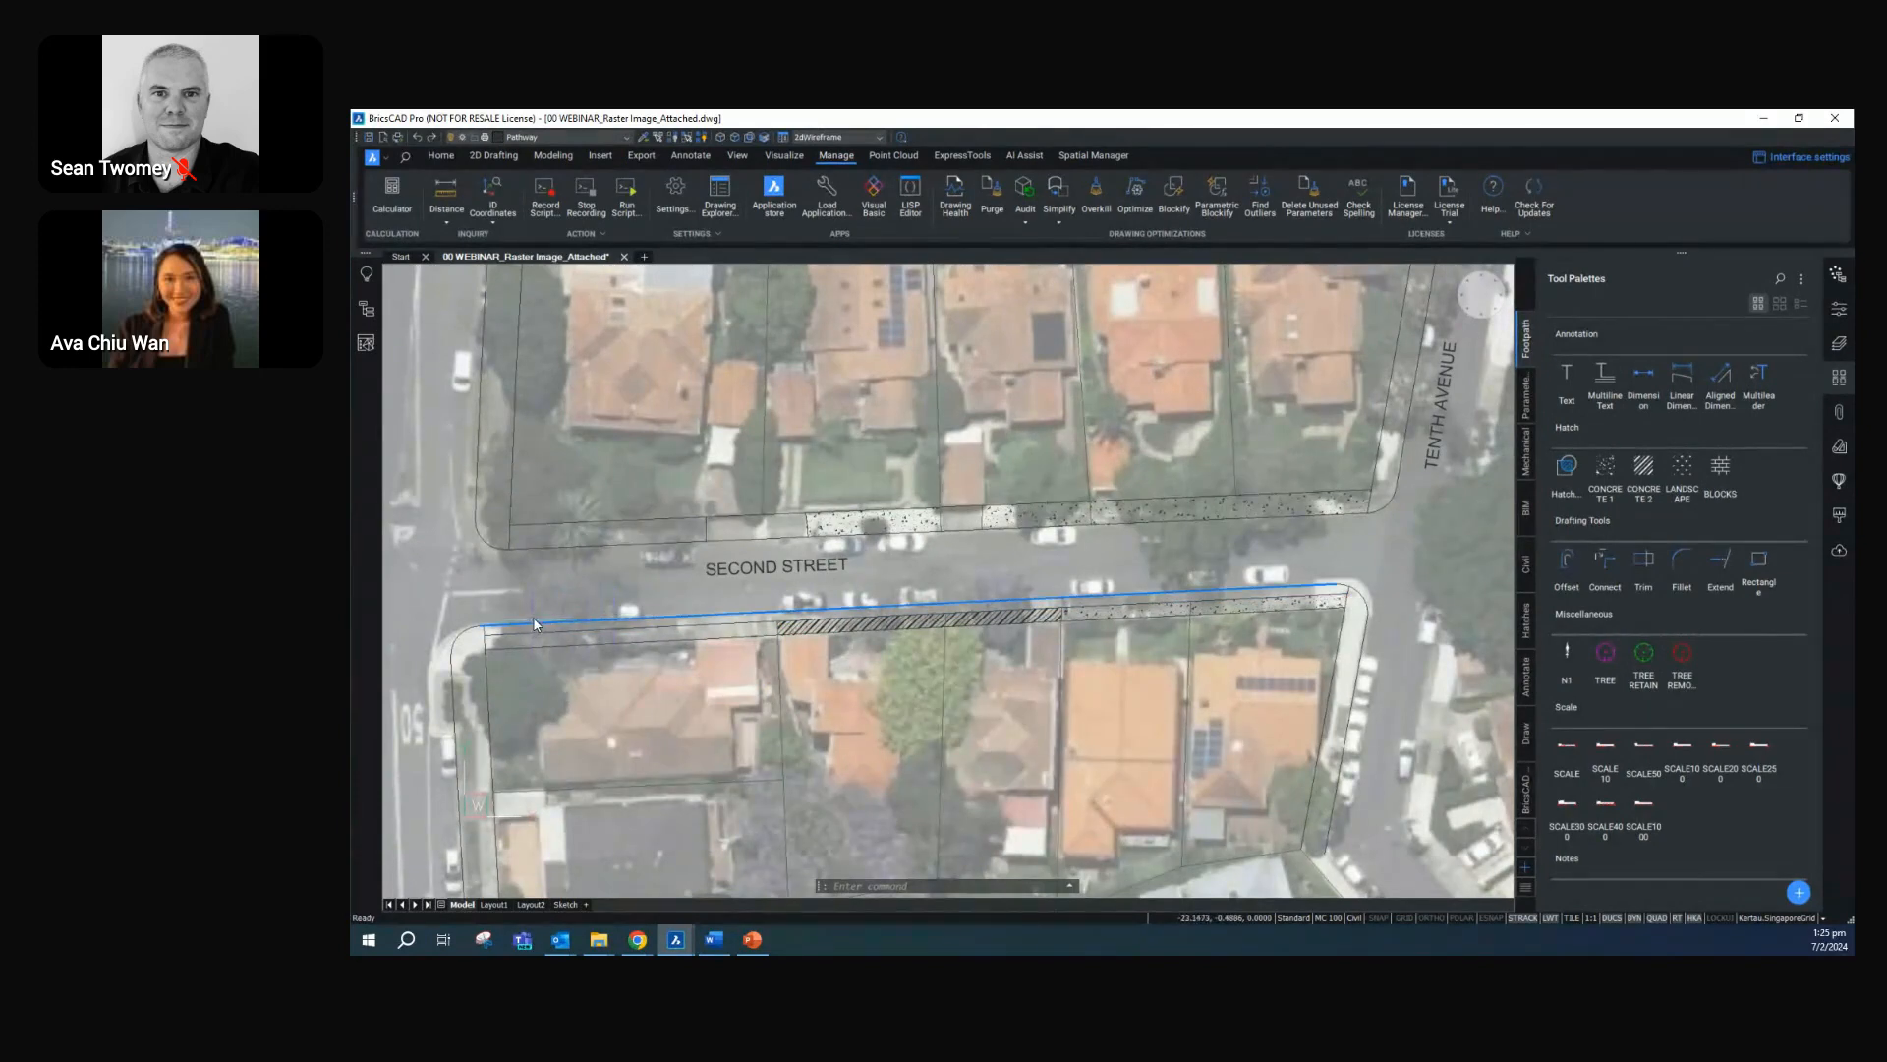
scroll(607, 622, "up", 3)
middle_click_drag(598, 594, 734, 657)
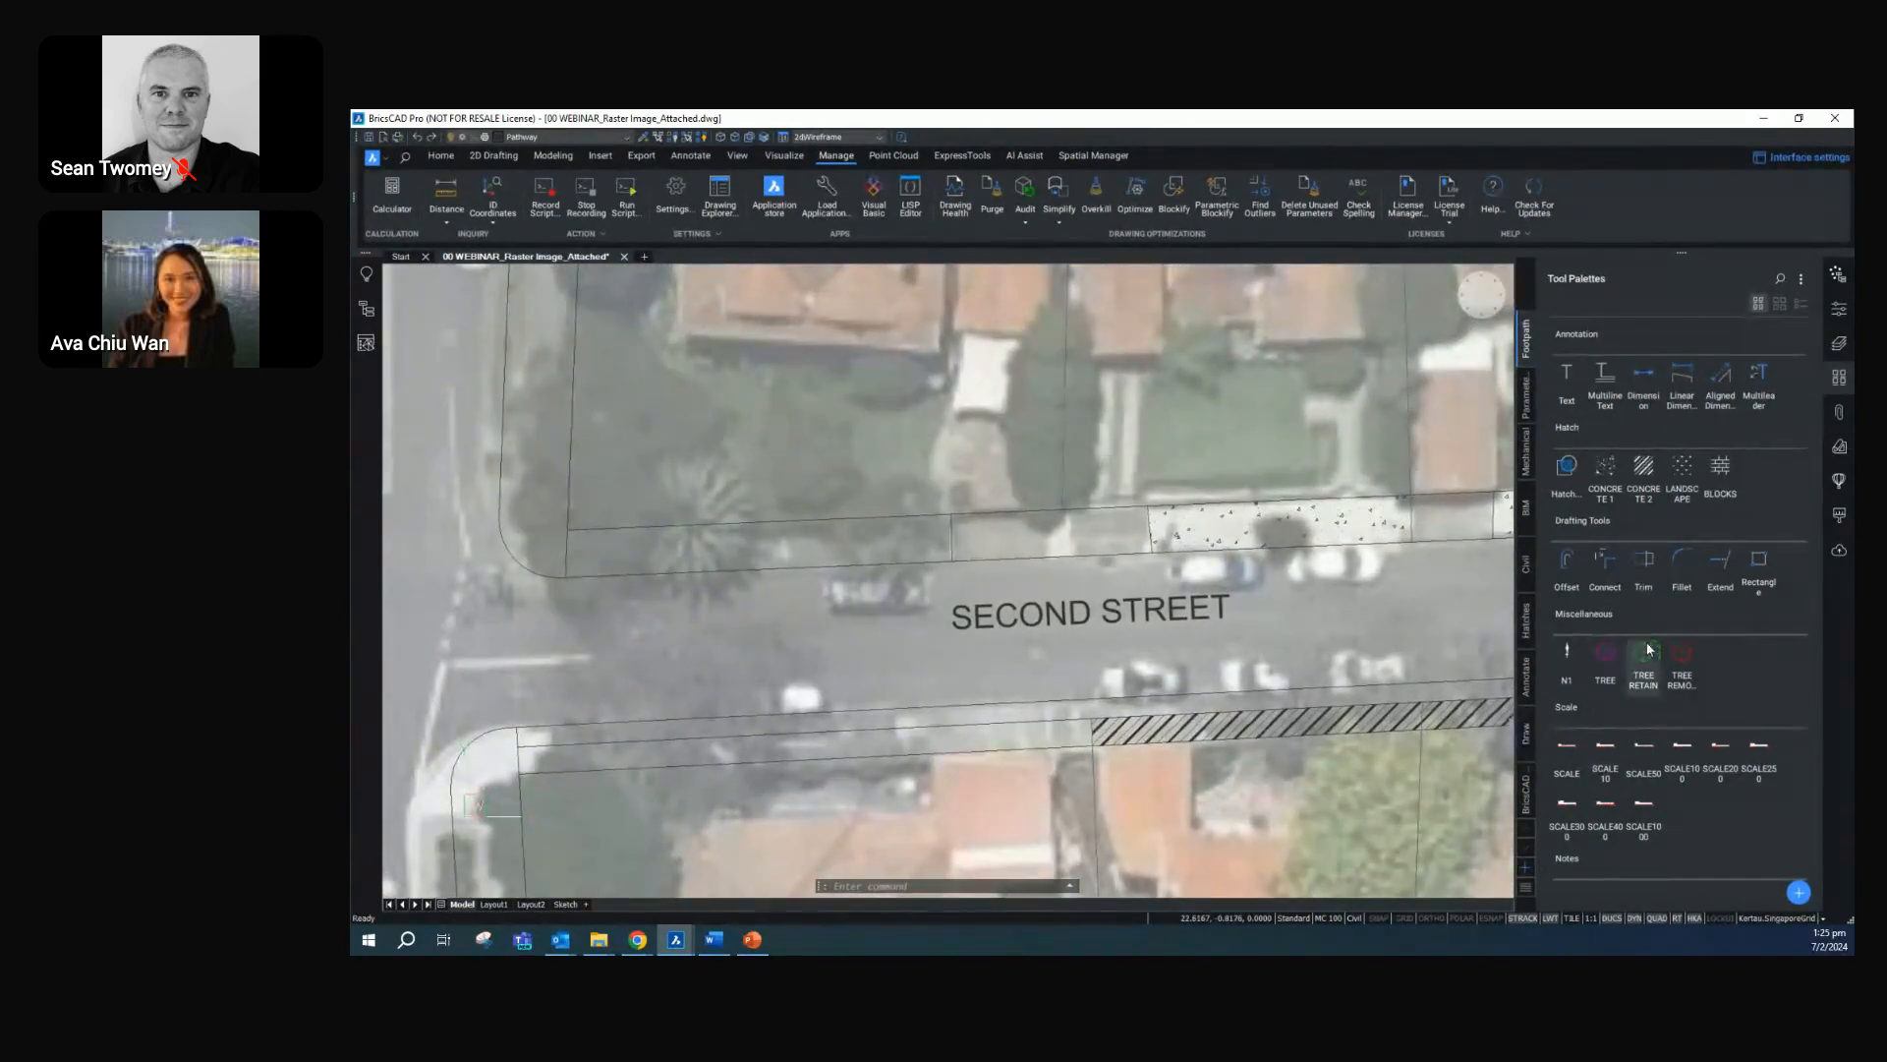
left_click(1757, 560)
scroll(546, 609, "up", 1)
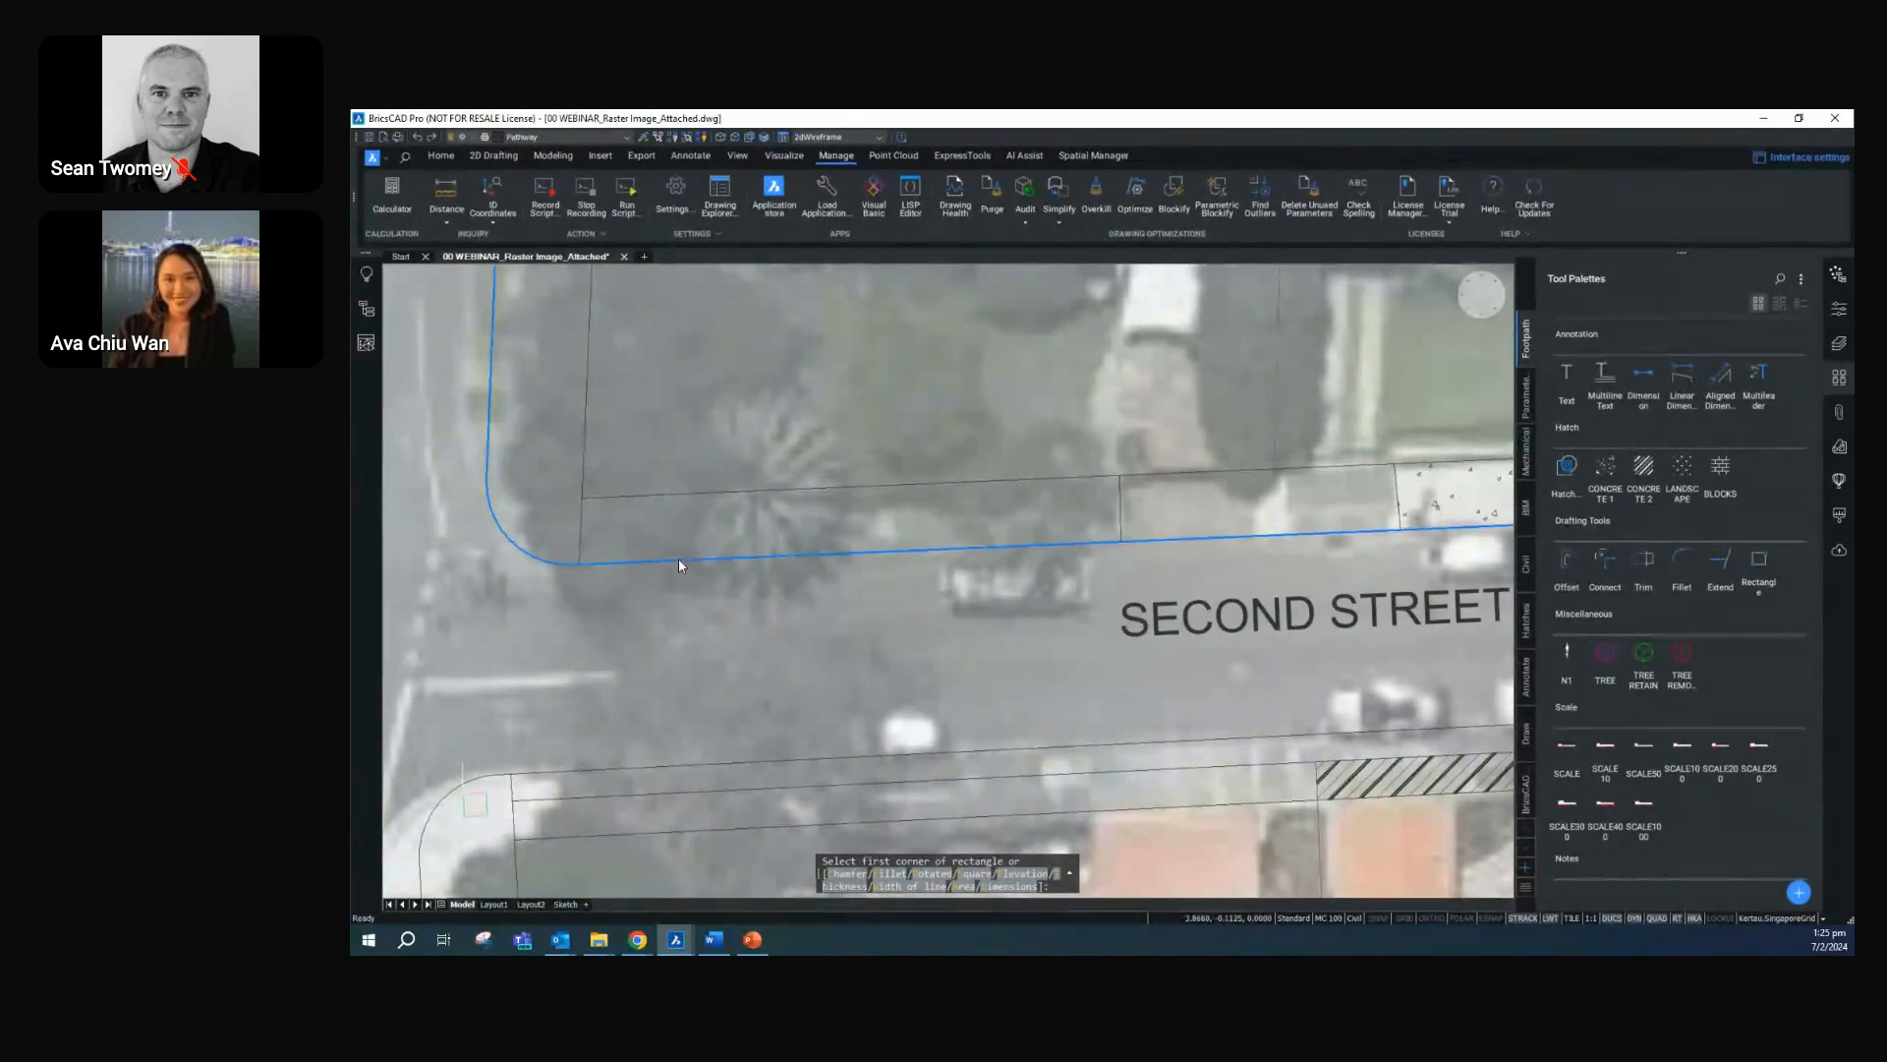
left_click(623, 559)
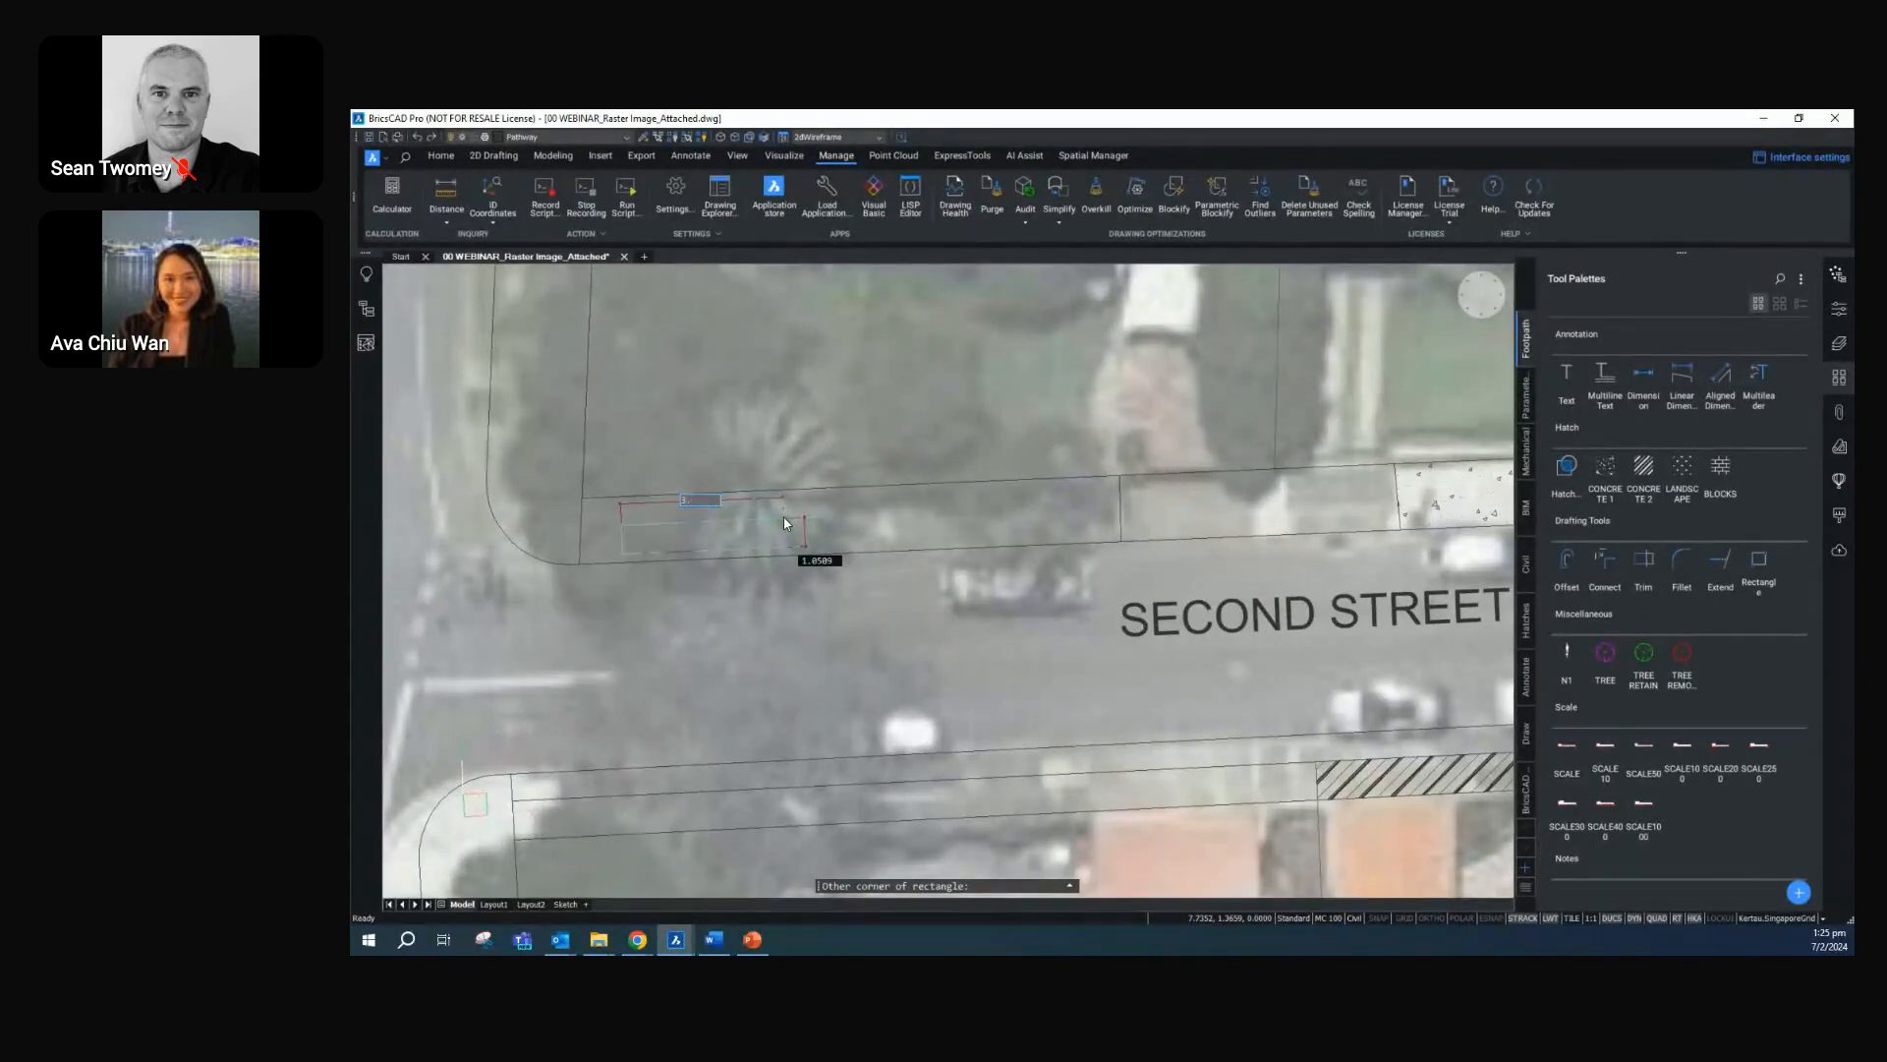
key("Tab")
type("1")
key("Return")
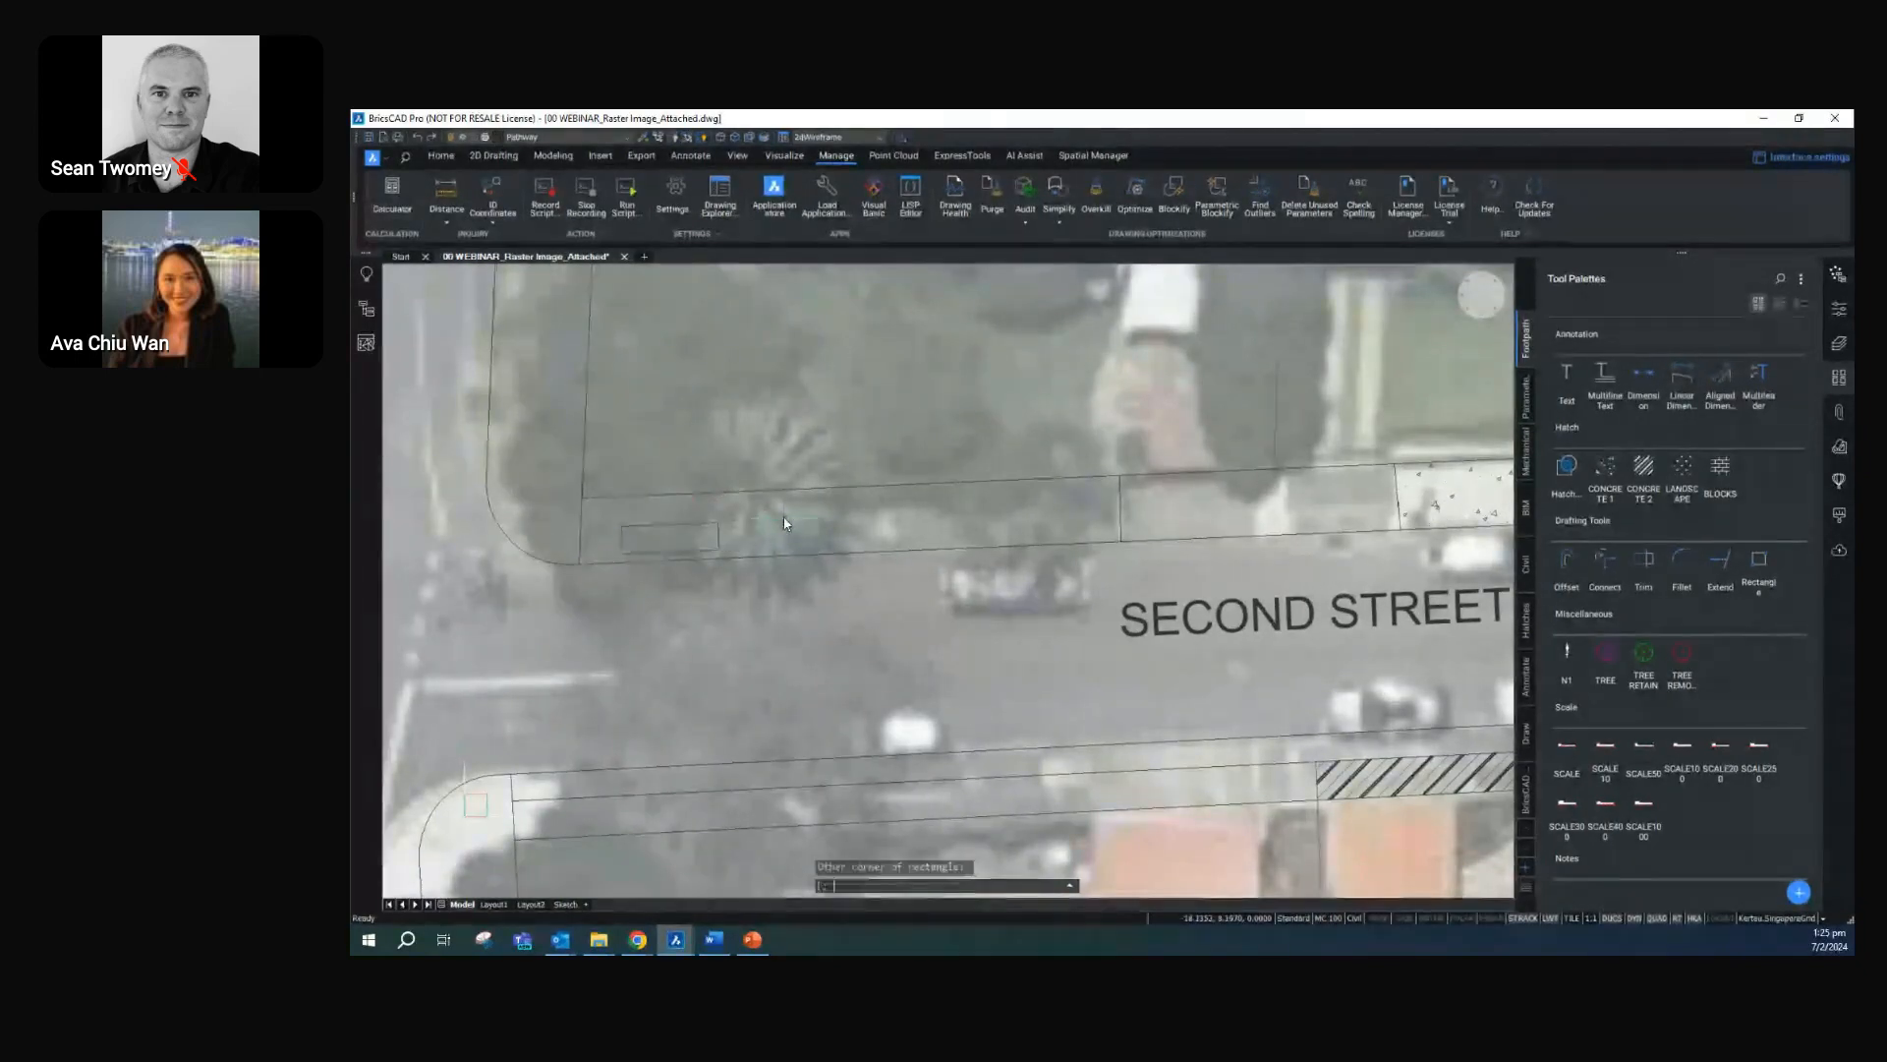
Draw a second, shorter rectangle in the same northern footpath strip, just west of the first dividing line
scroll(666, 606, "down", 5)
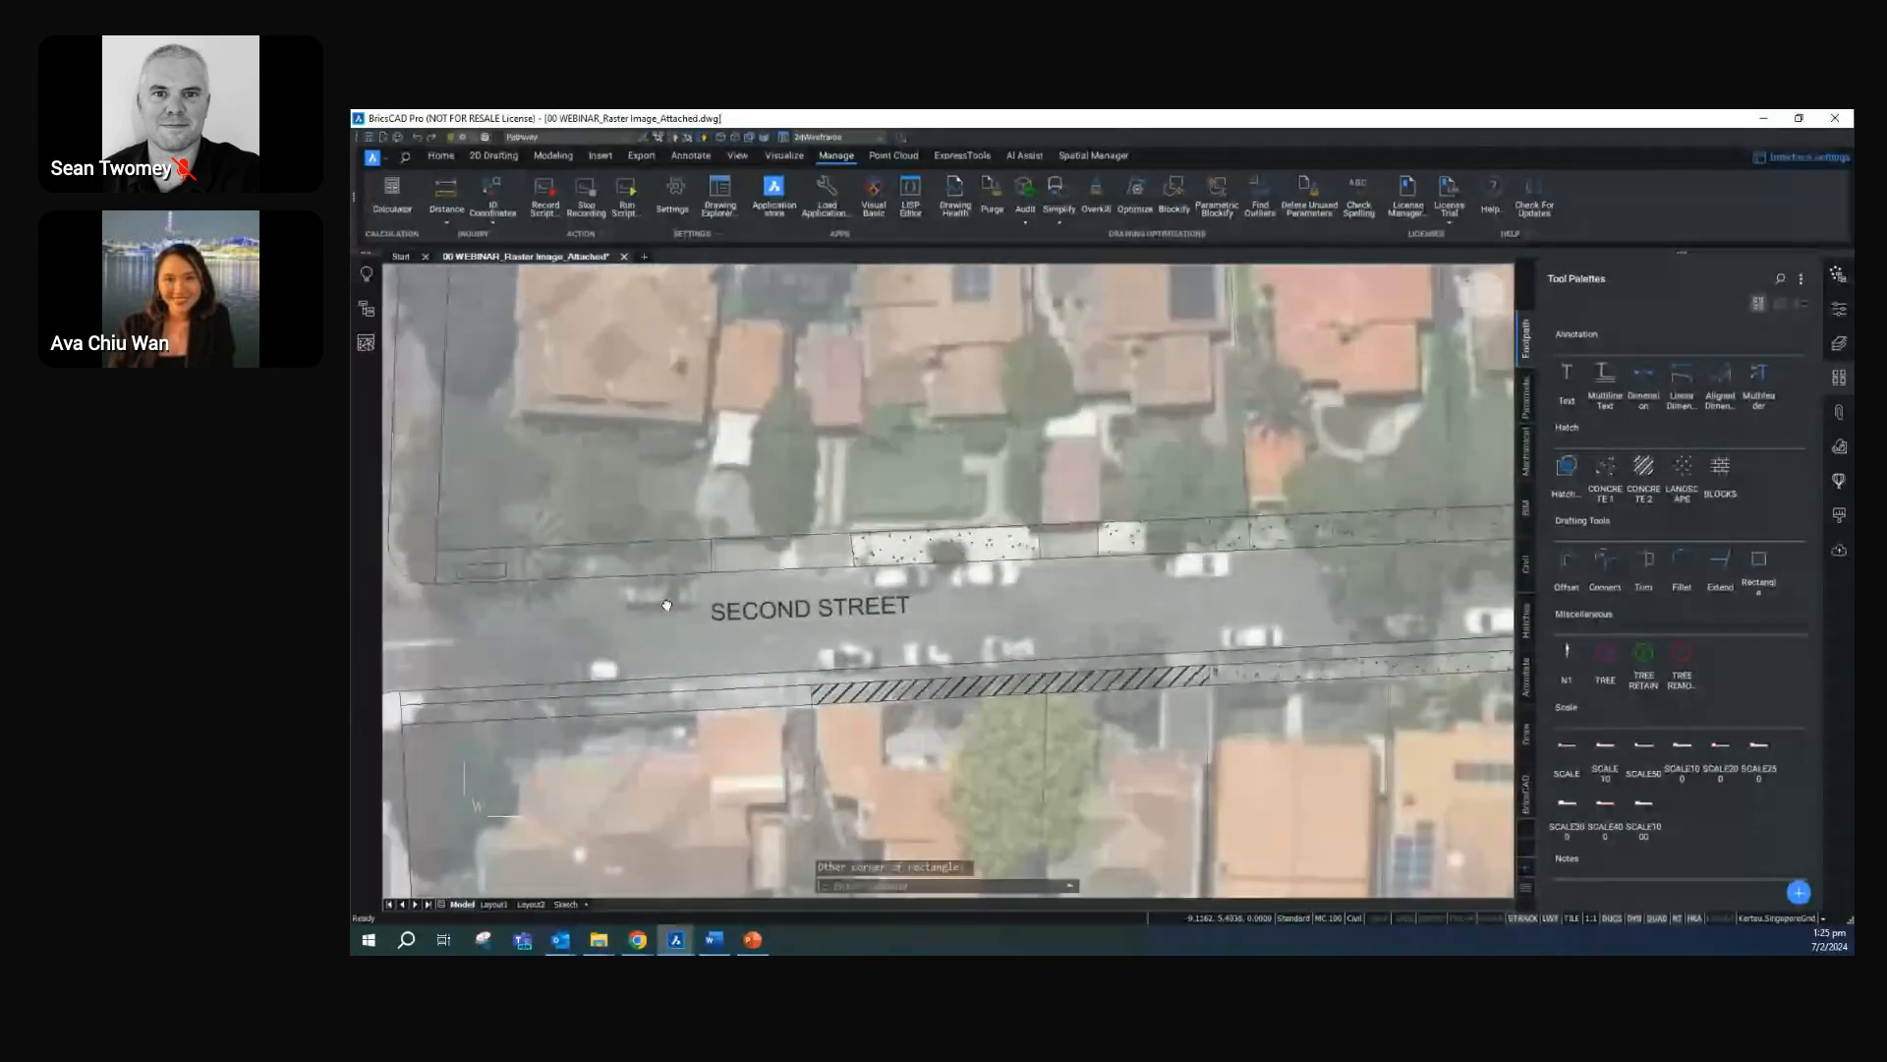
middle_click_drag(715, 583, 845, 575)
scroll(845, 575, "up", 4)
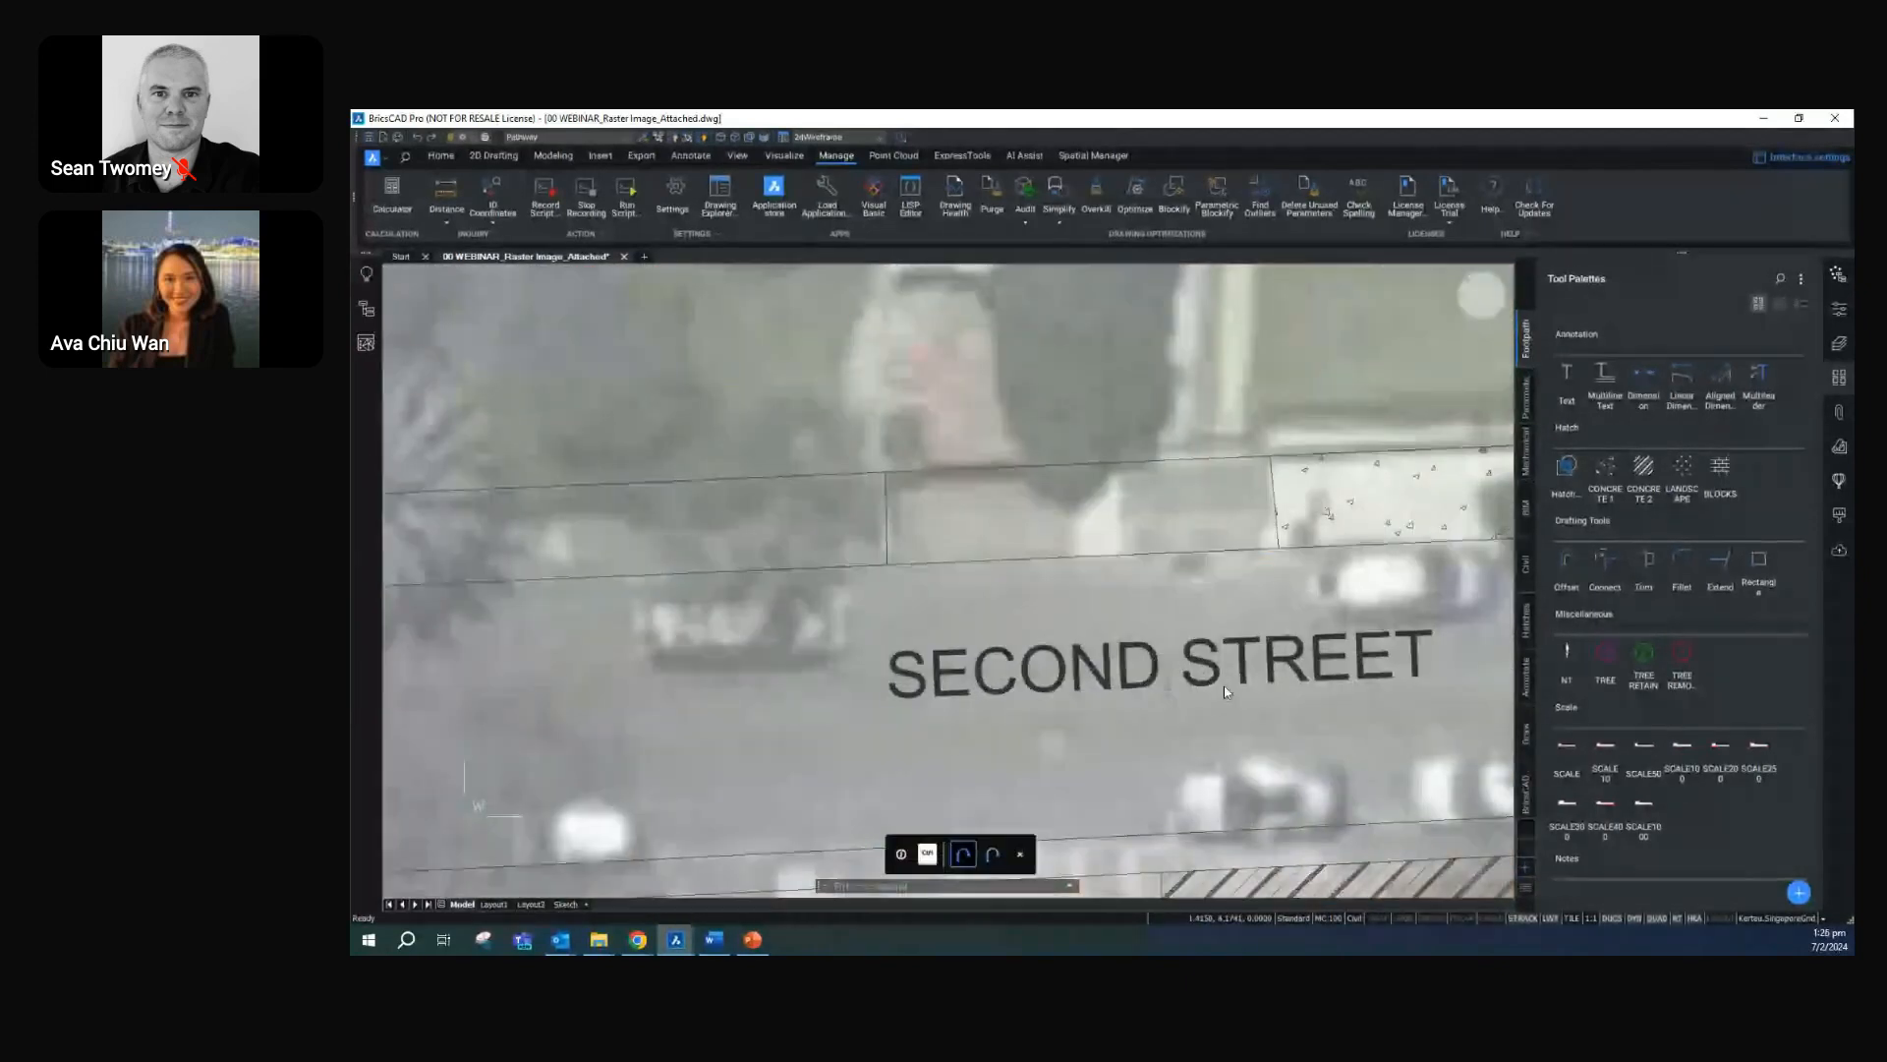
left_click(1759, 562)
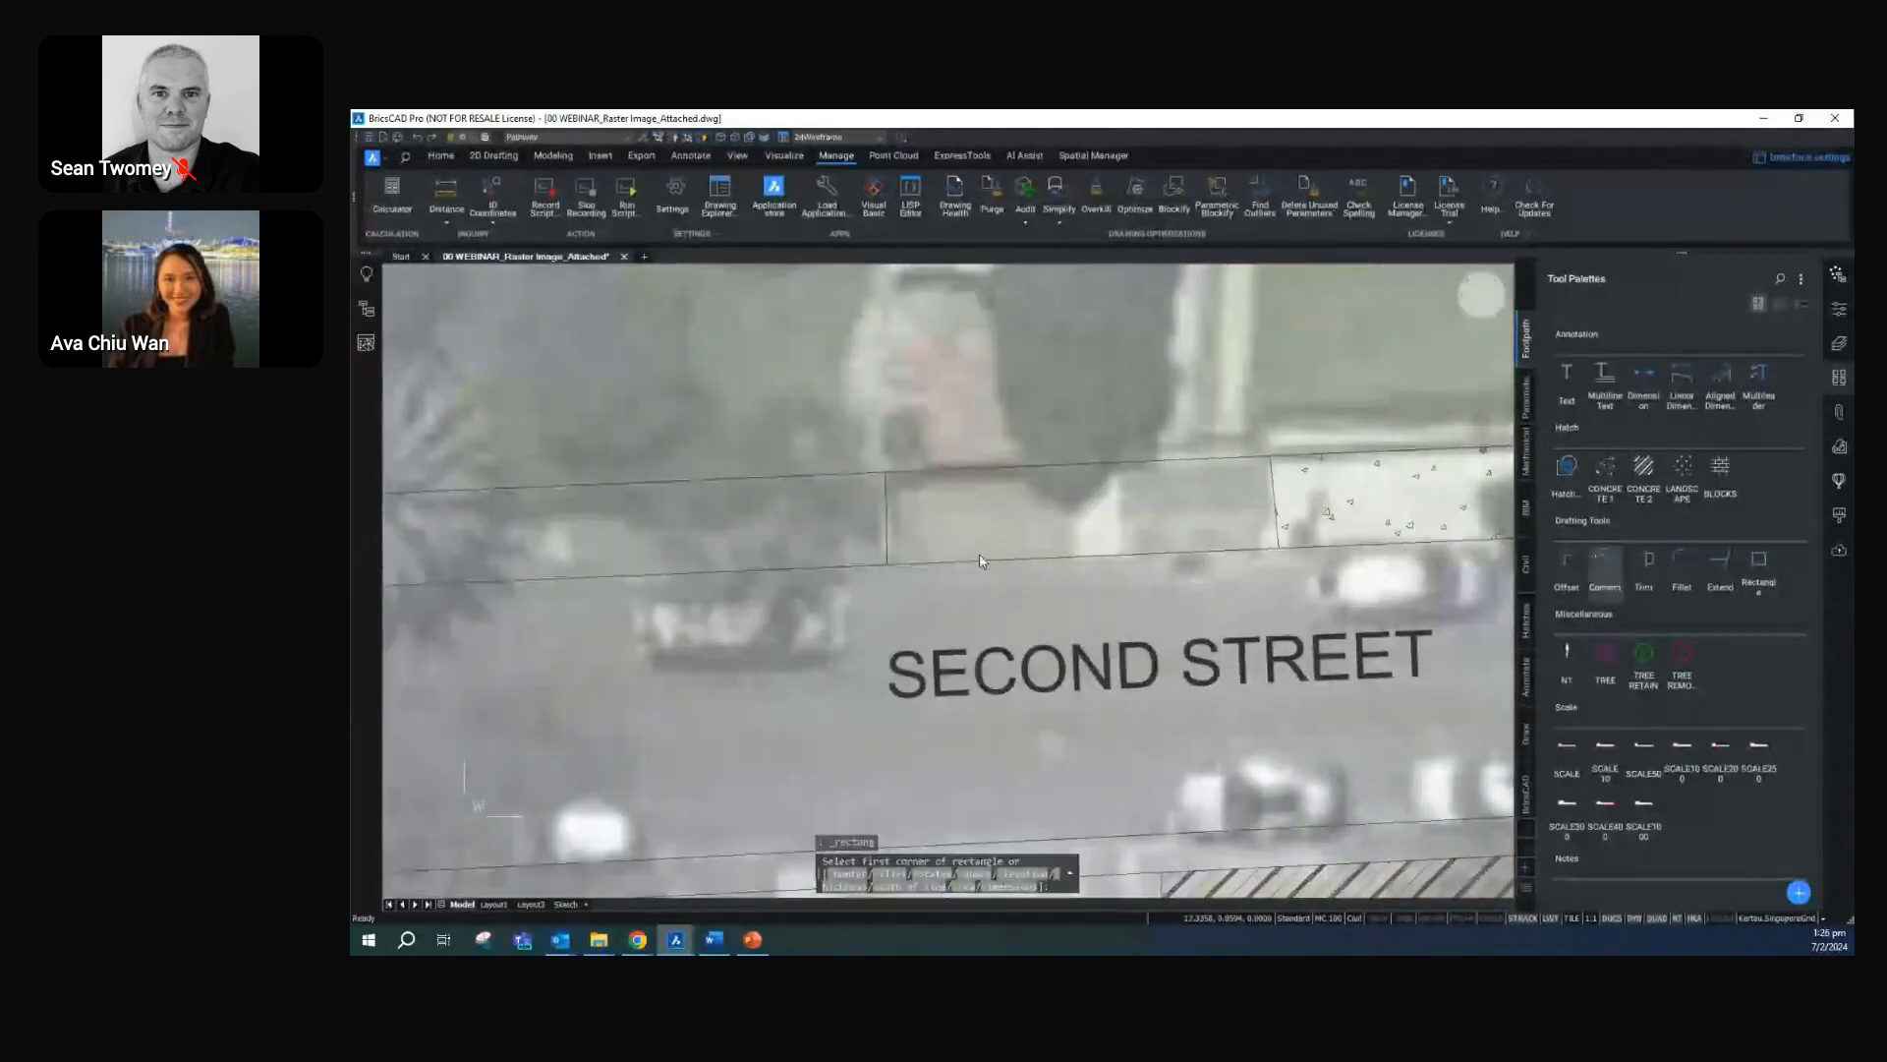
left_click(749, 557)
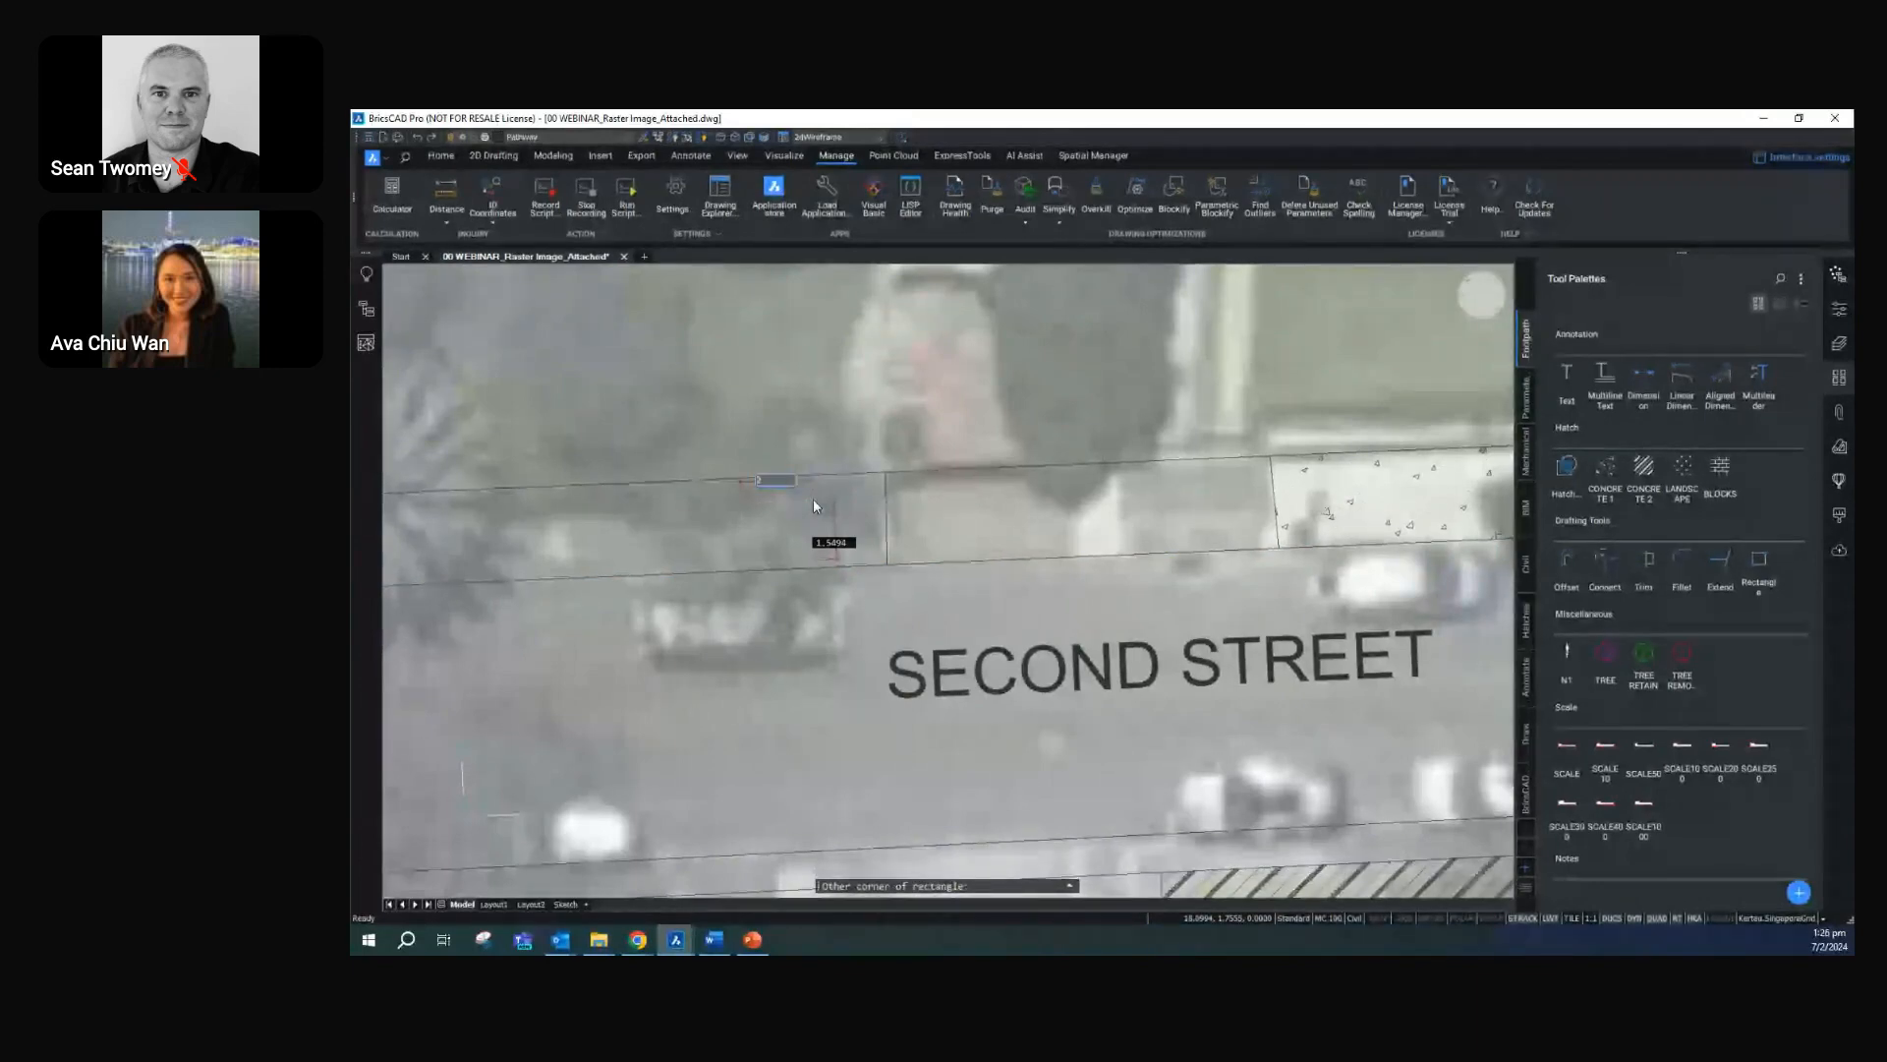
left_click(813, 501)
scroll(815, 506, "down", 3)
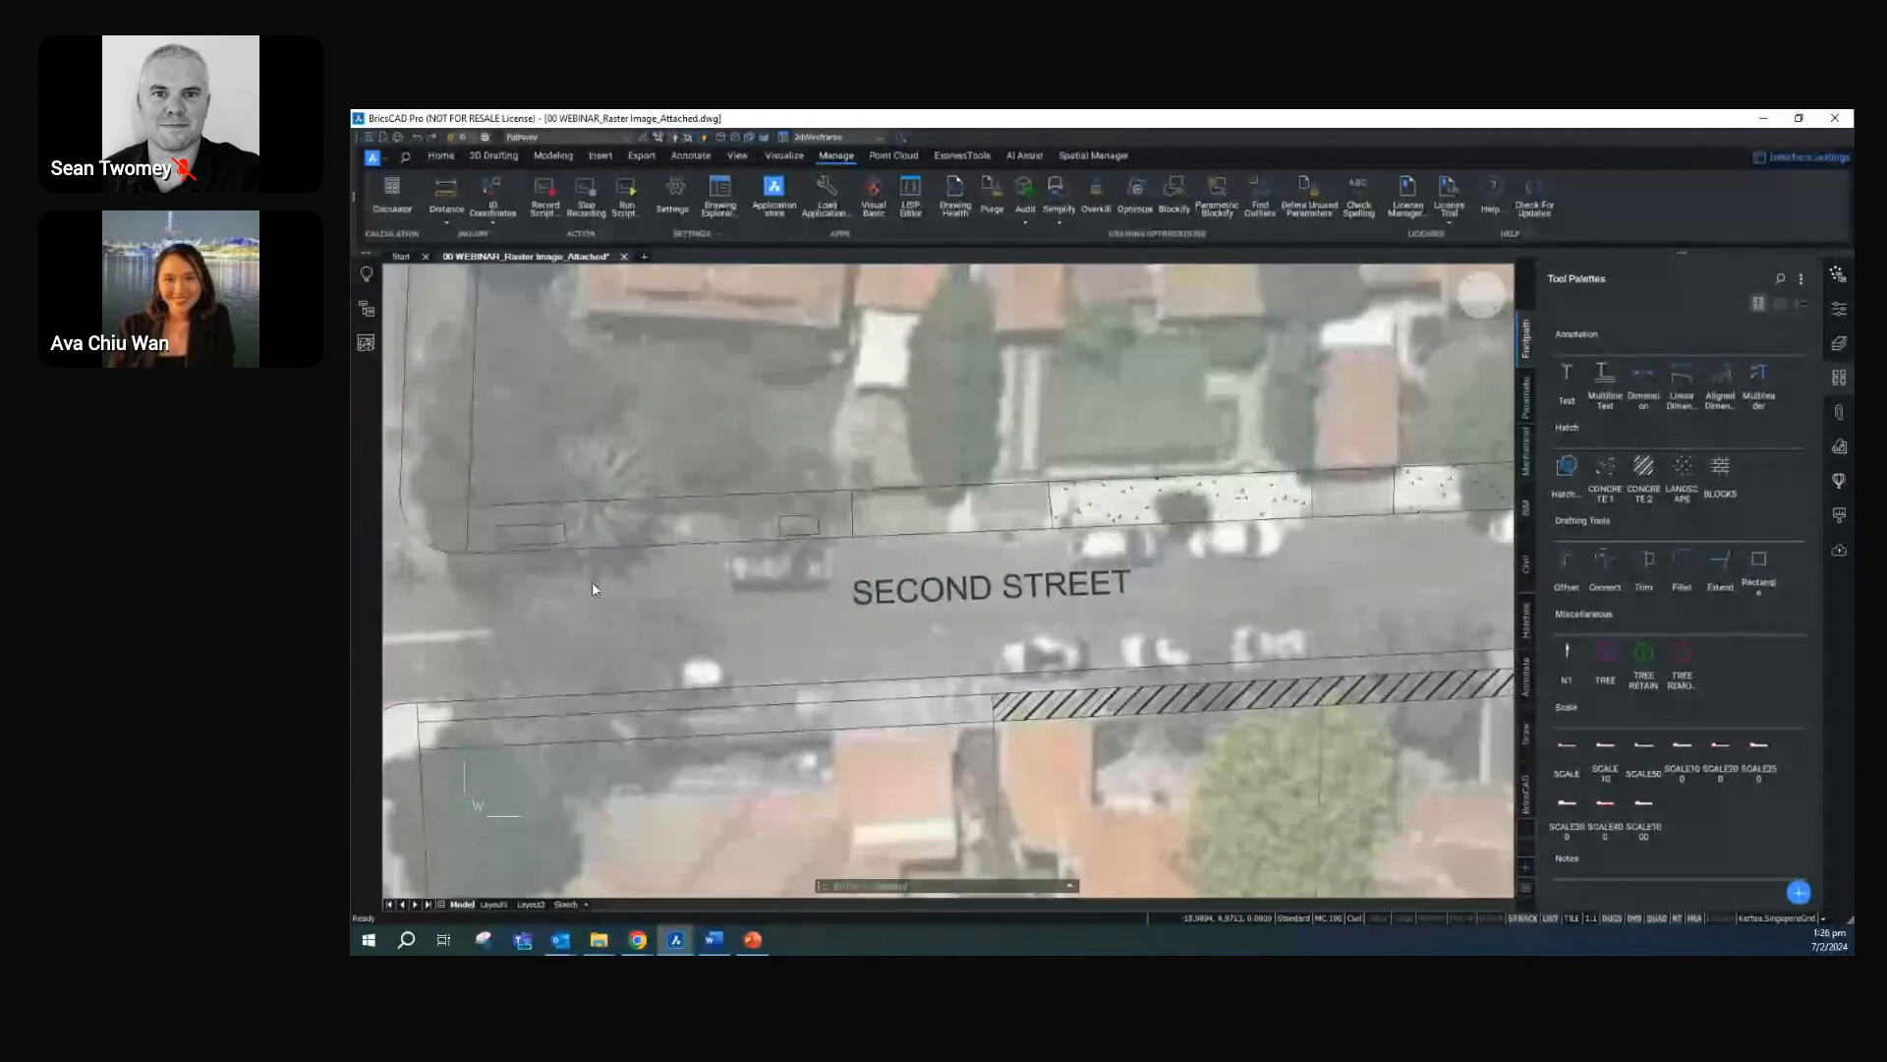
scroll(595, 550, "up", 2)
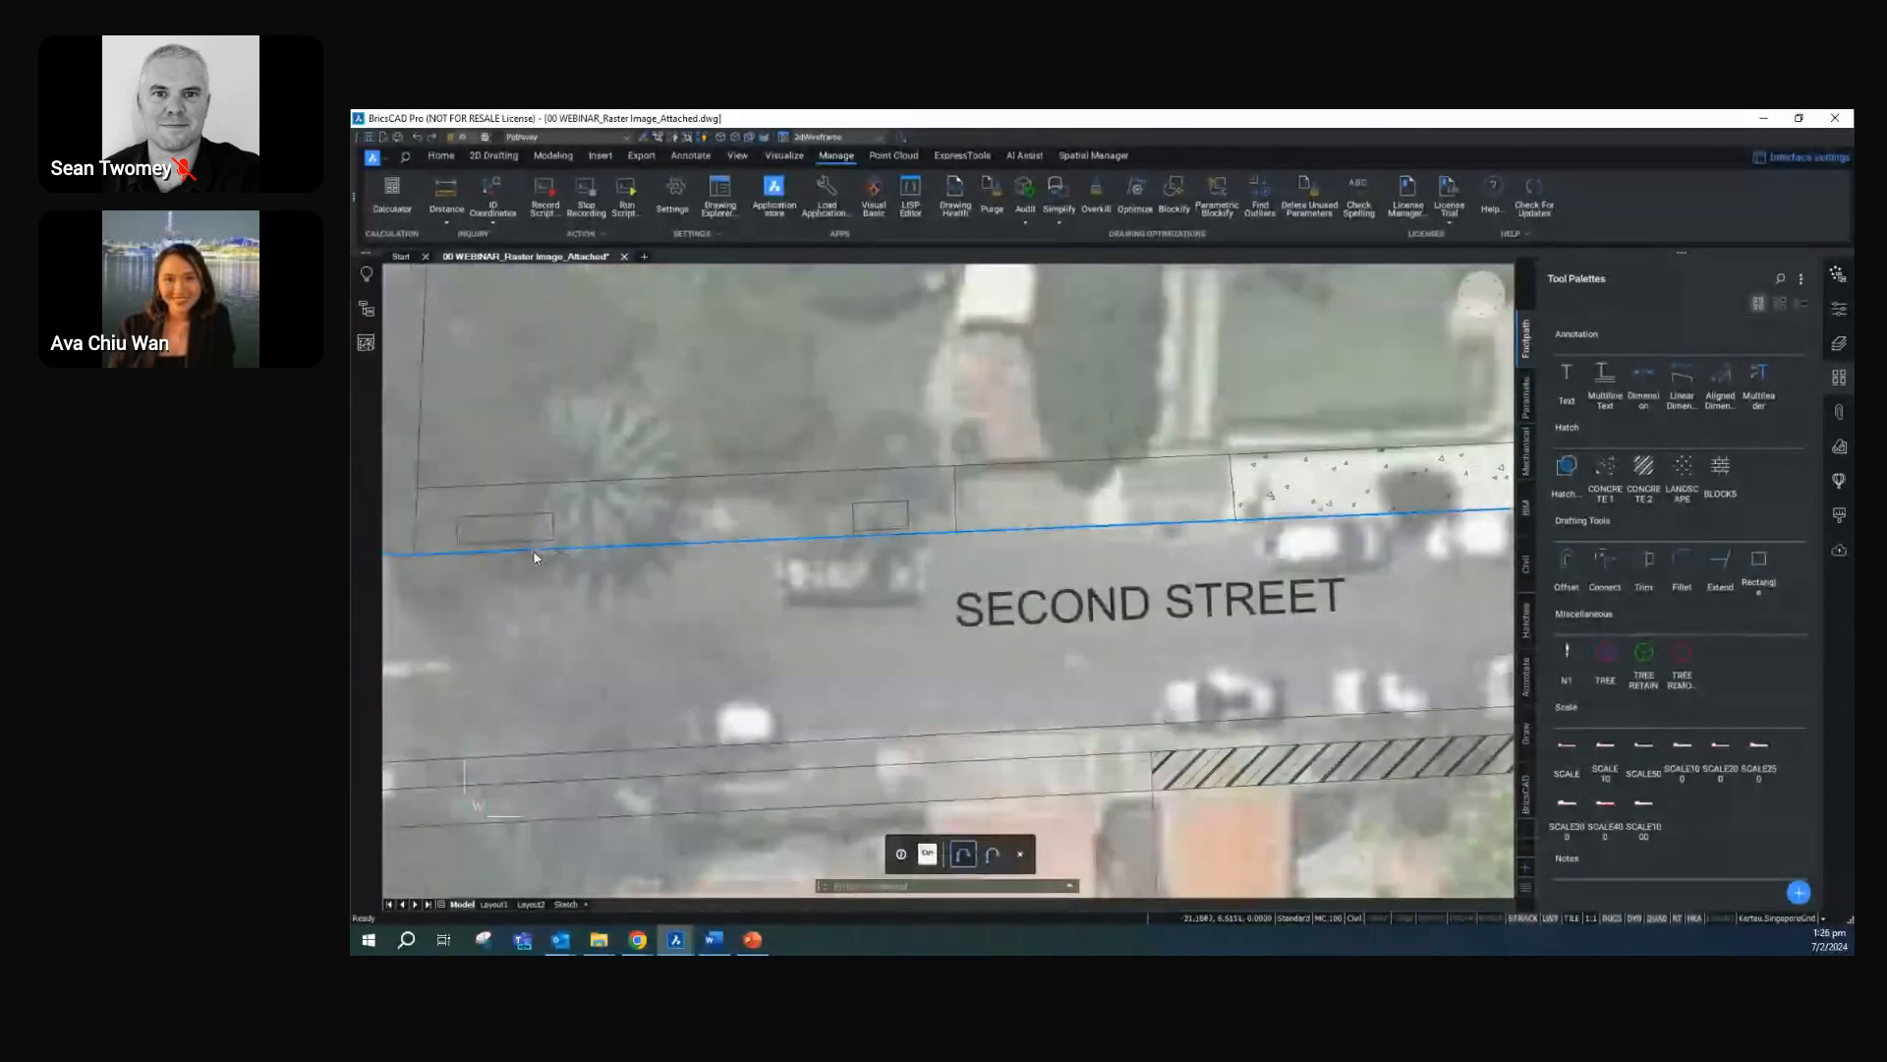
left_click(506, 542)
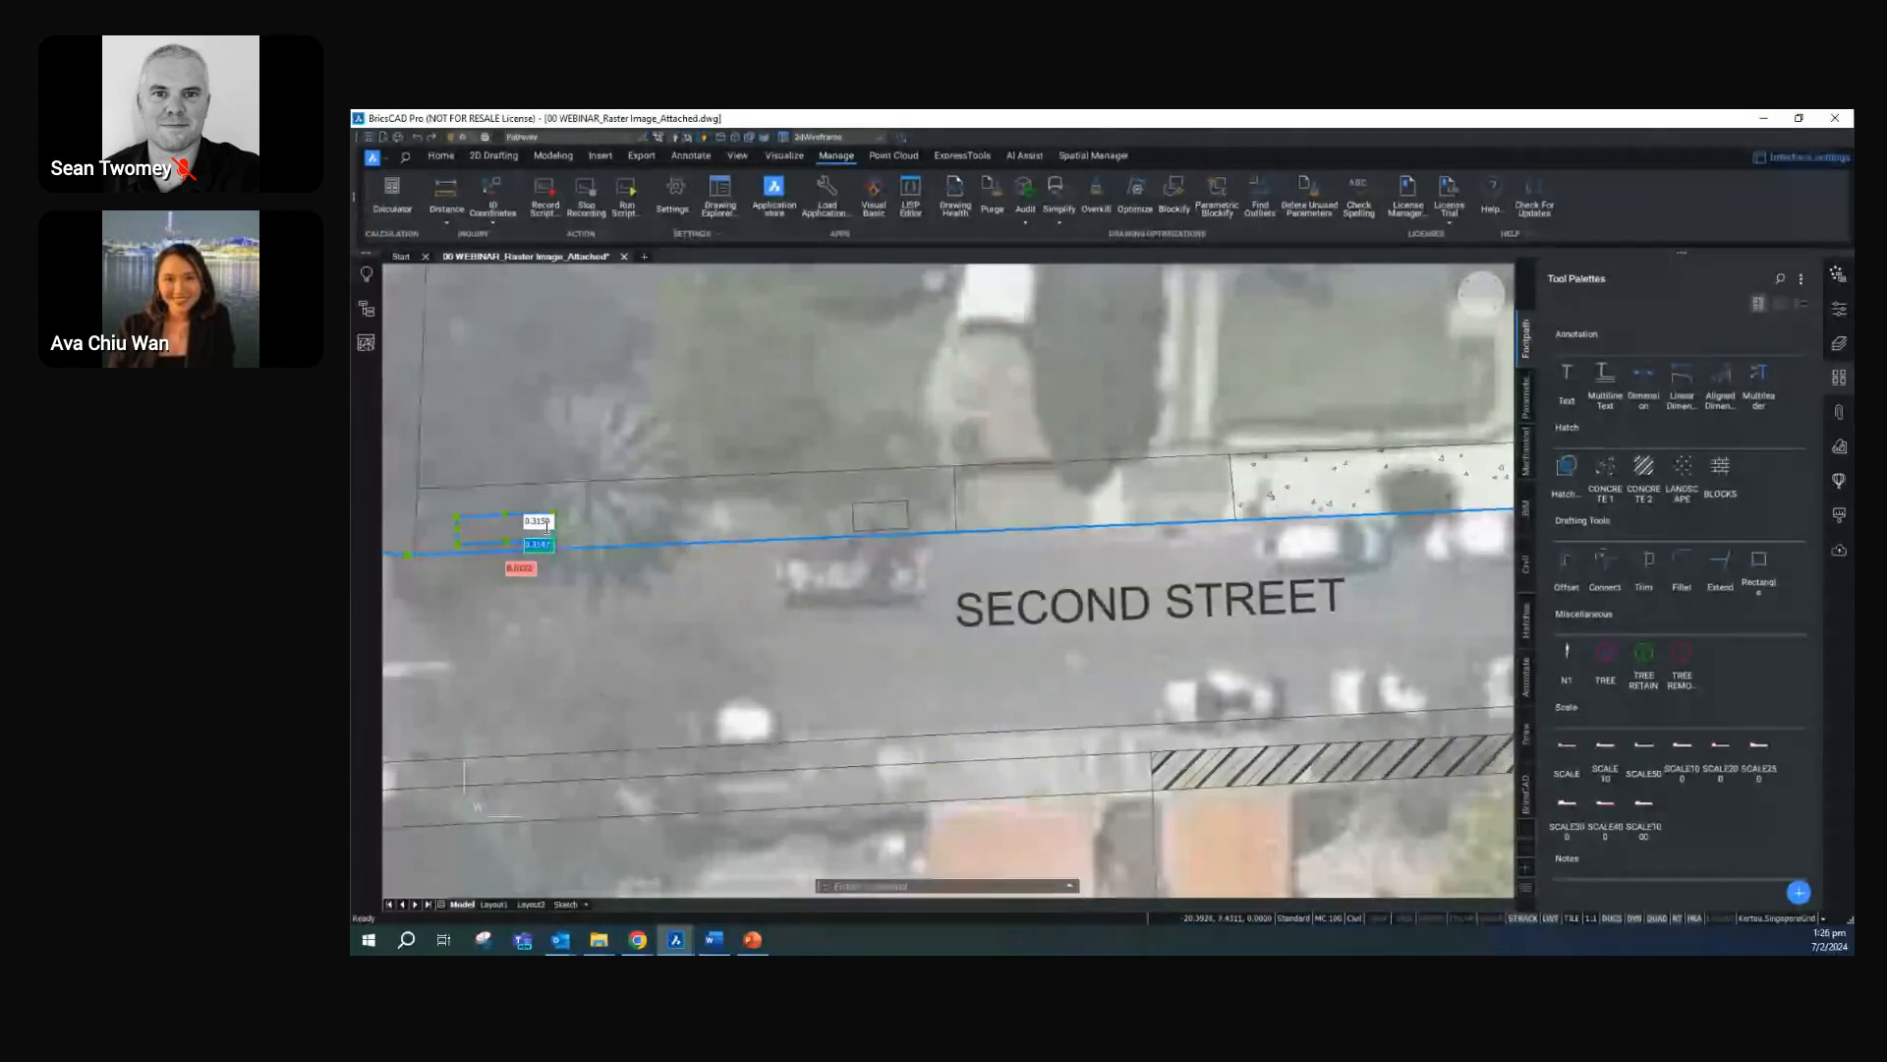
left_click(547, 529)
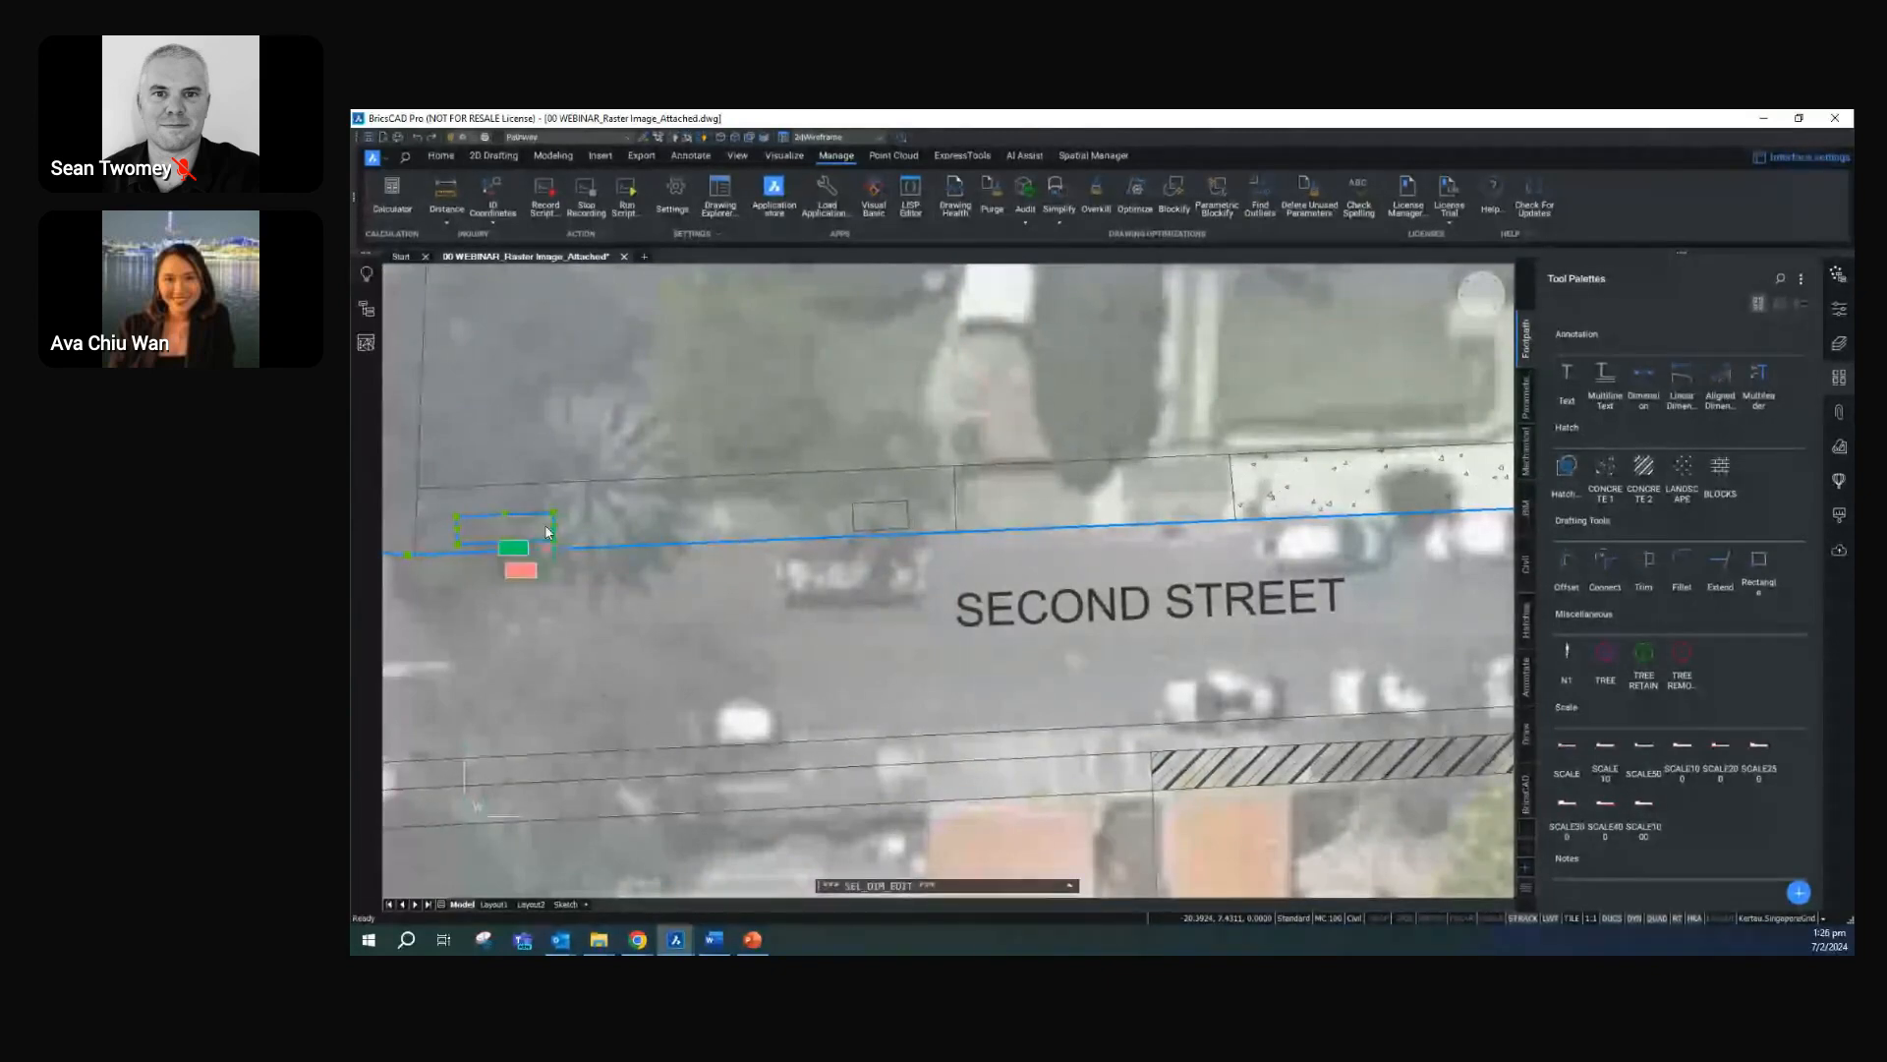
key("Escape")
Try to set the distance between the shorter rectangle and the northern kerb line to 0.1
left_click(876, 533)
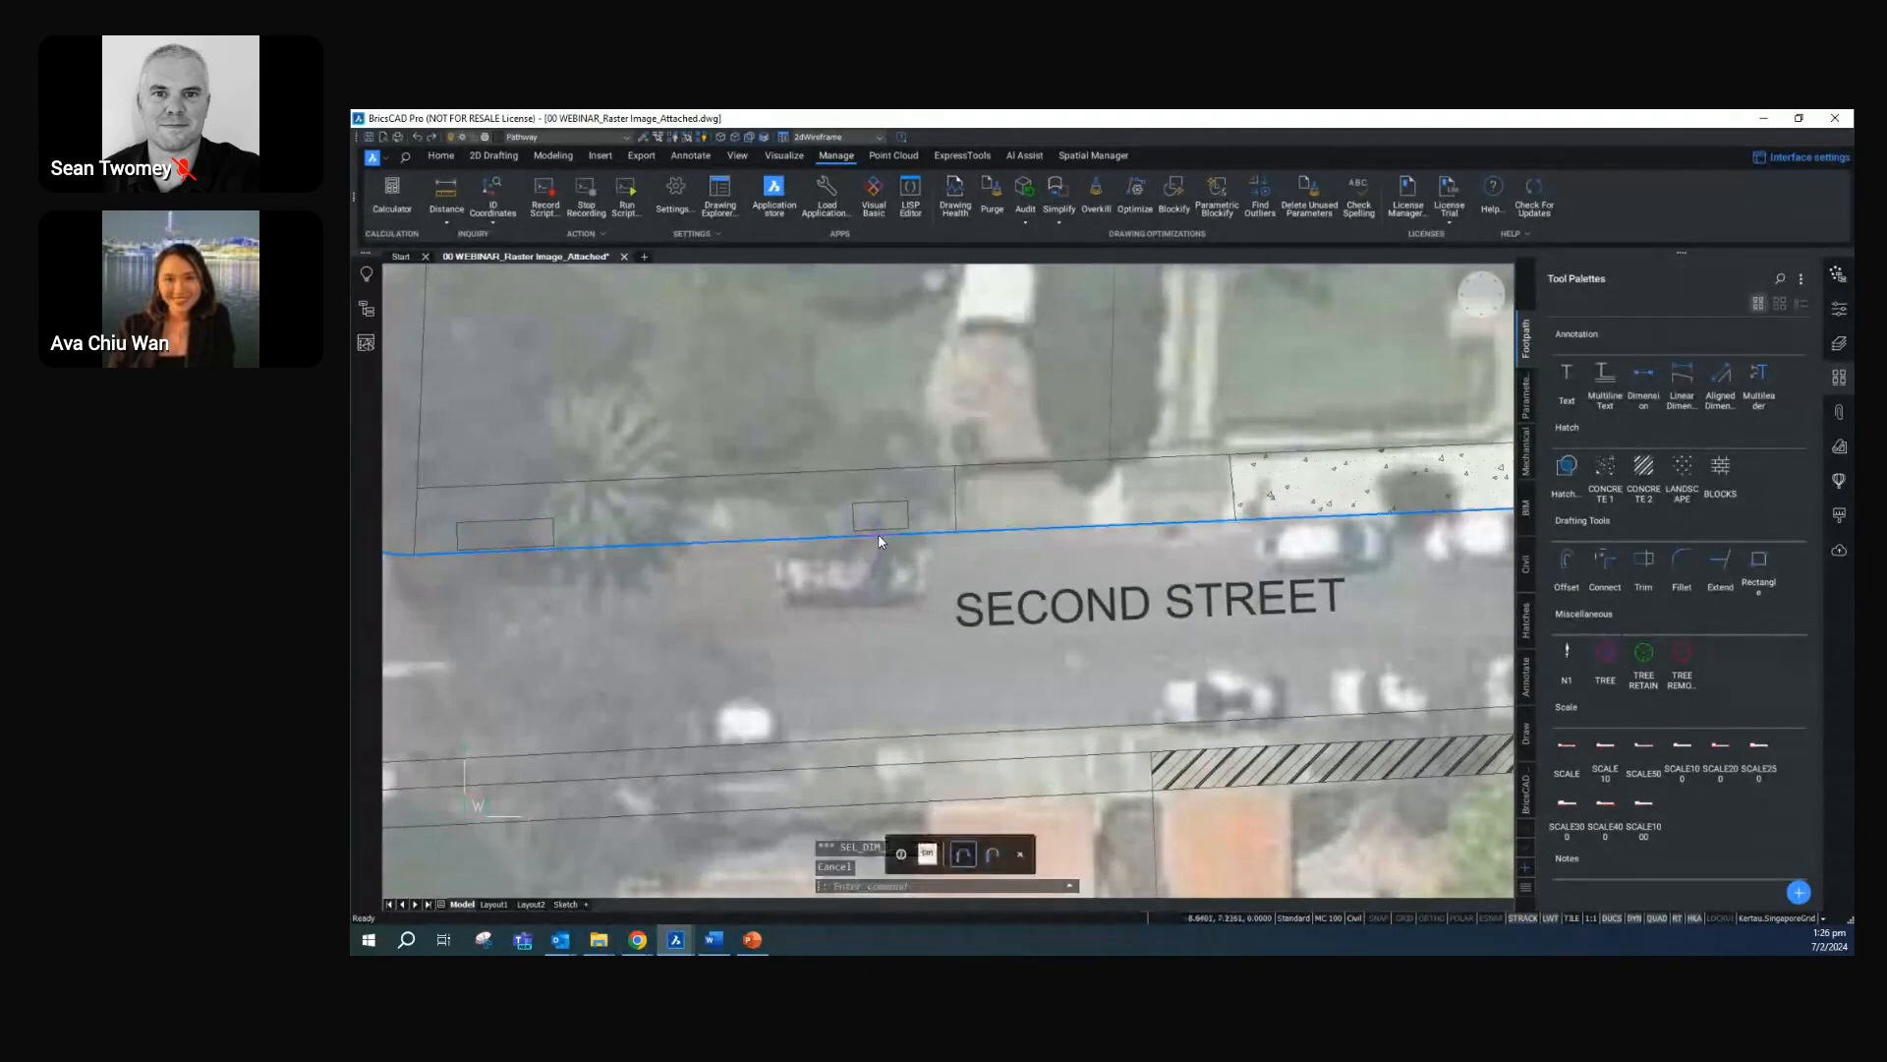
left_click(877, 530)
left_click(830, 516)
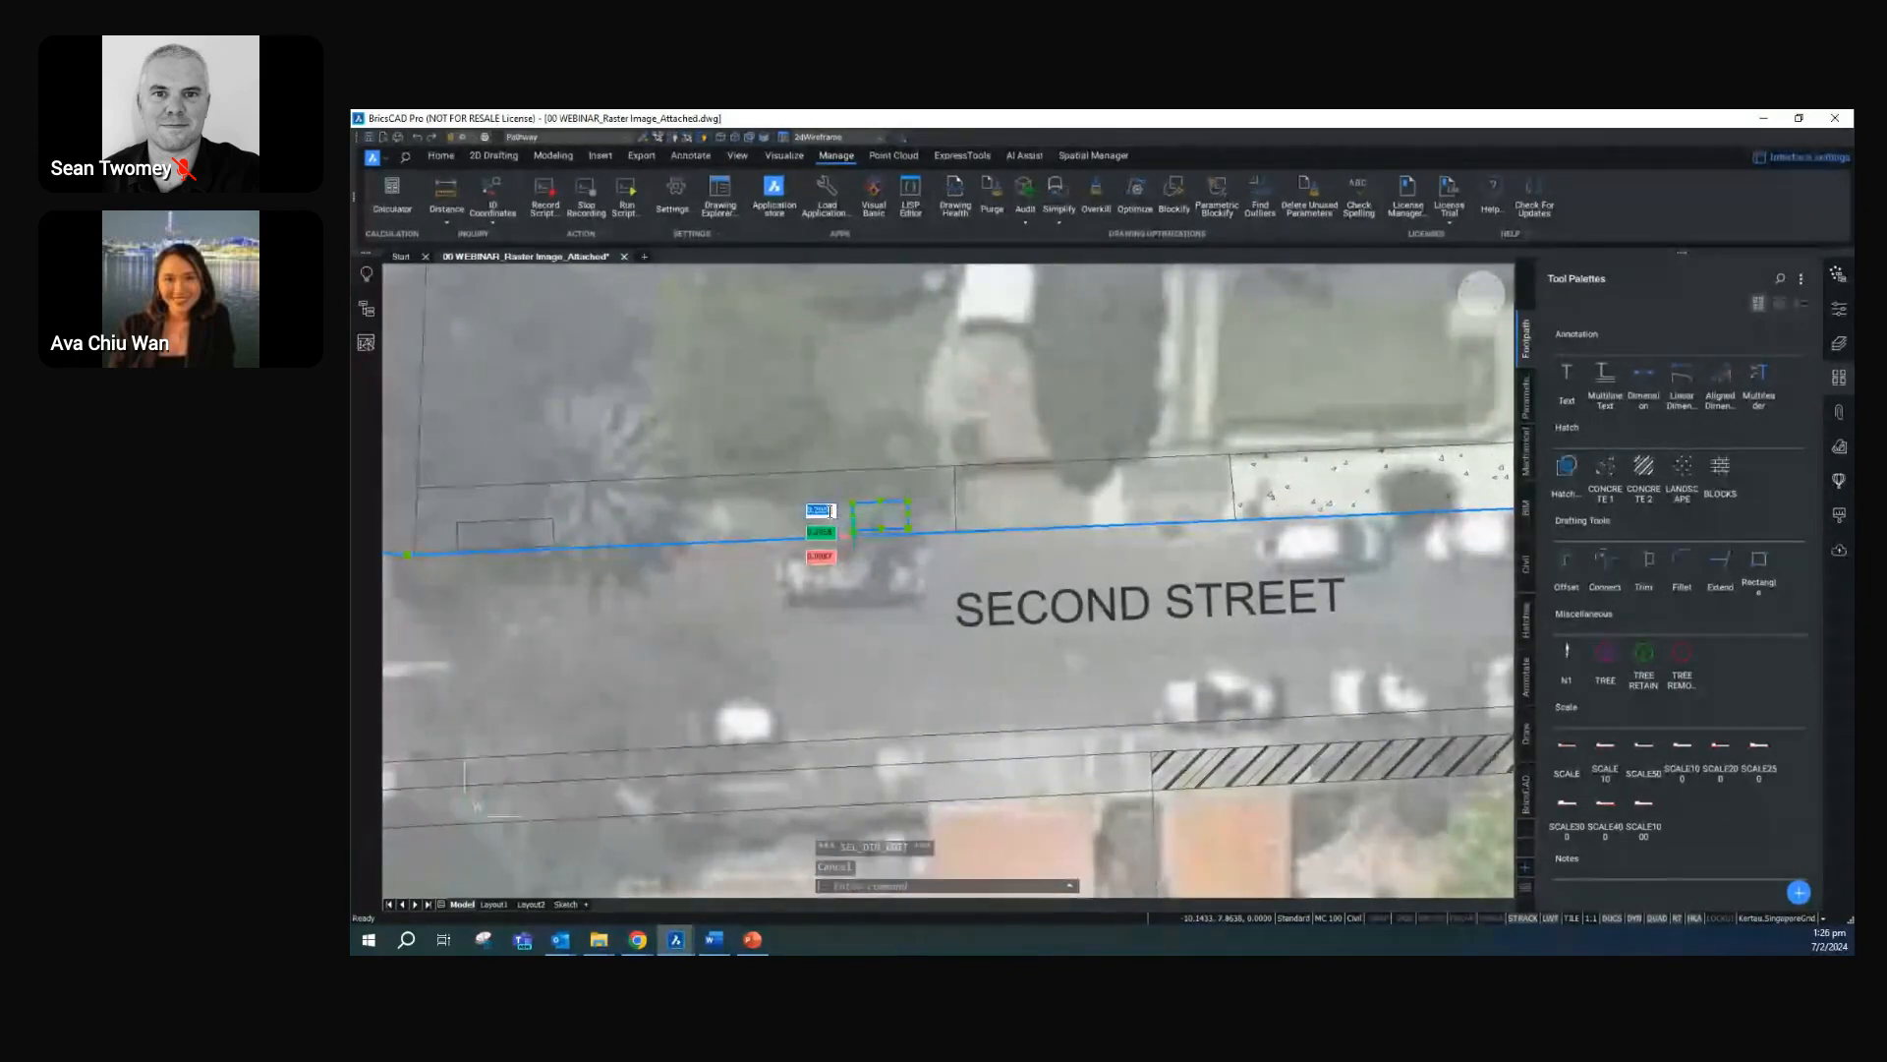
type(".1")
key("Return")
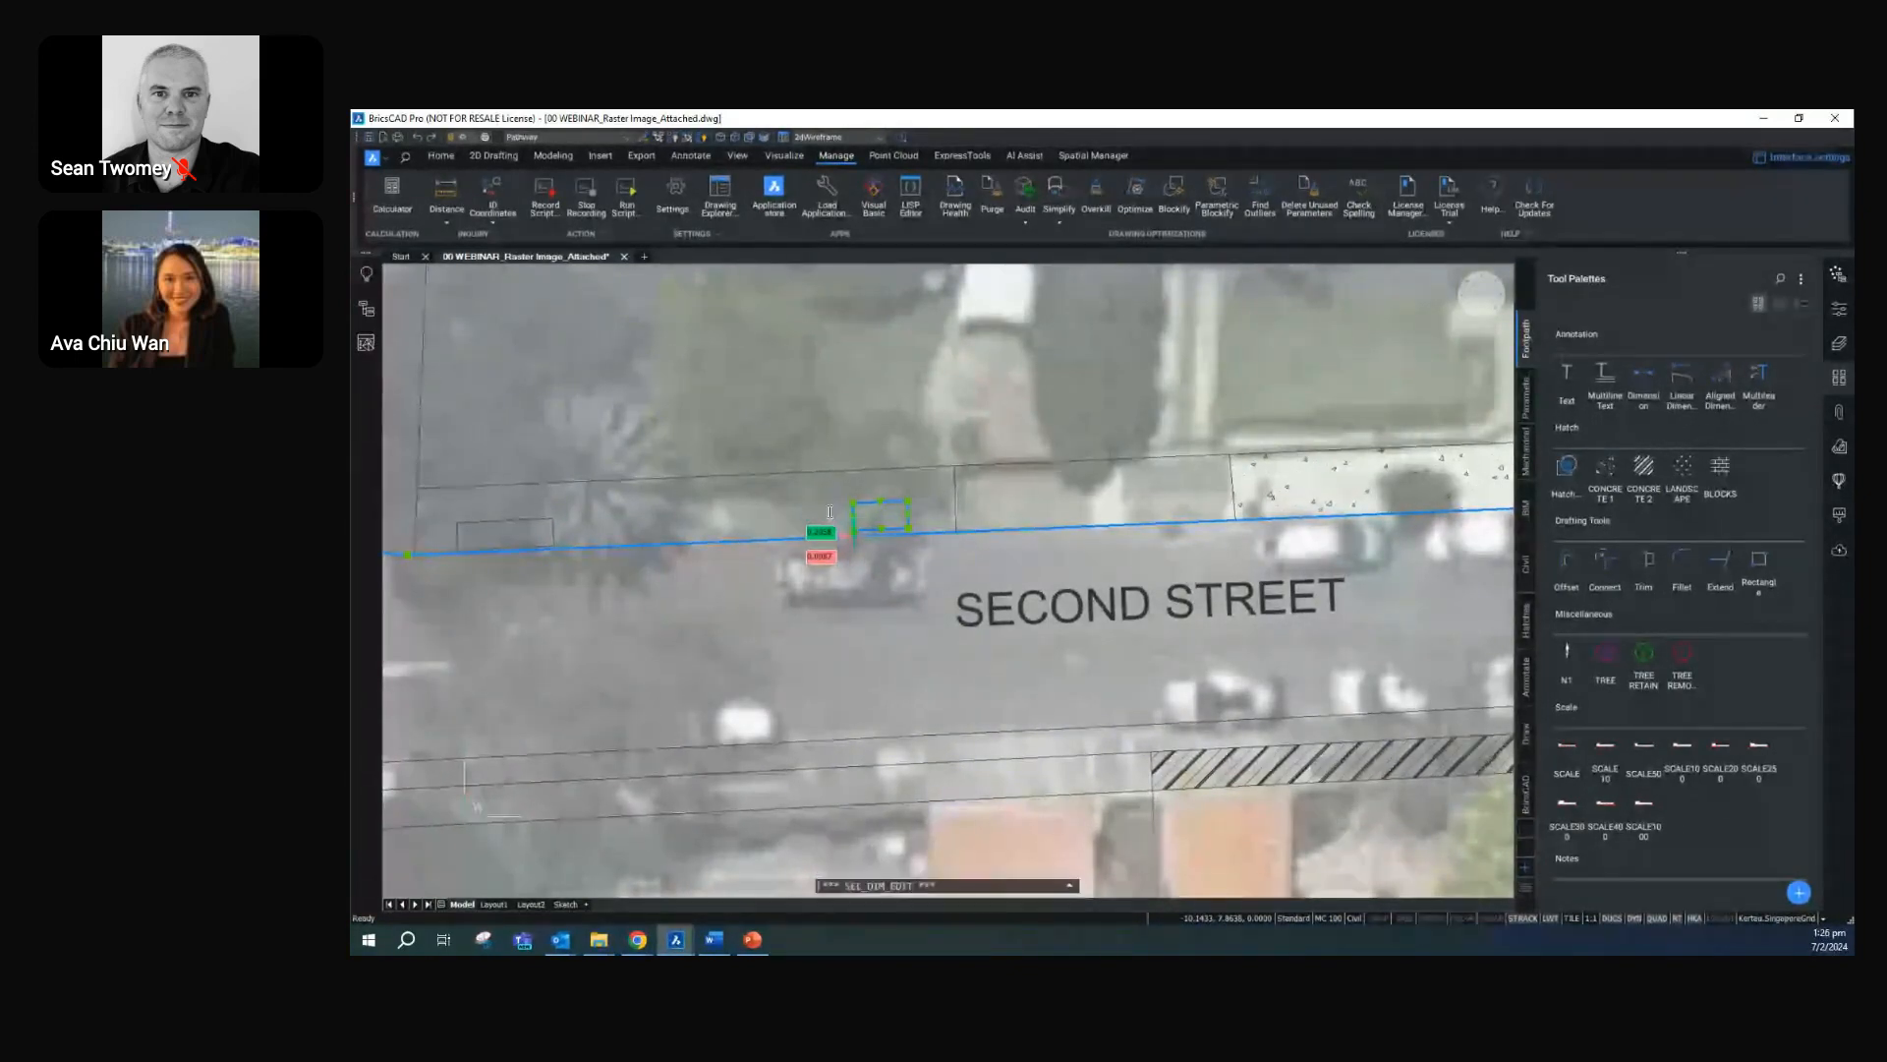
key("Escape")
scroll(899, 595, "up", 3)
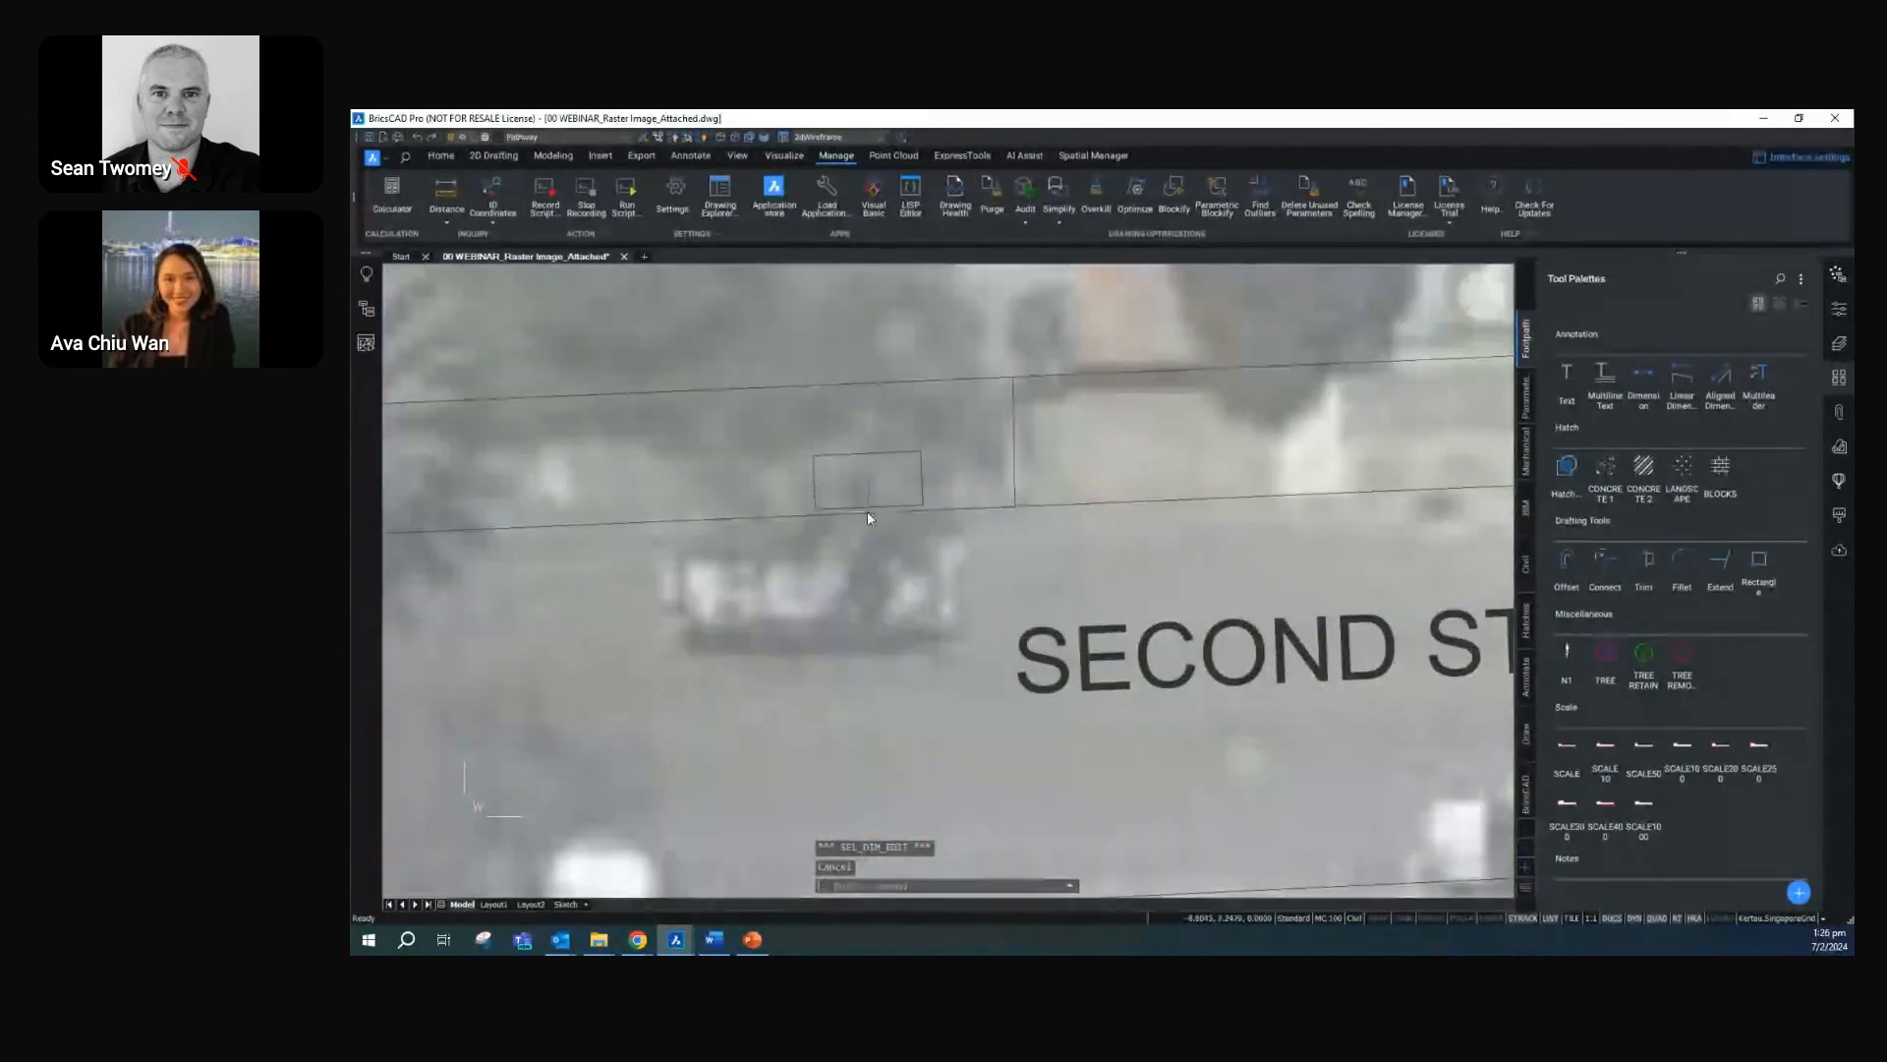
mouse_move(863, 511)
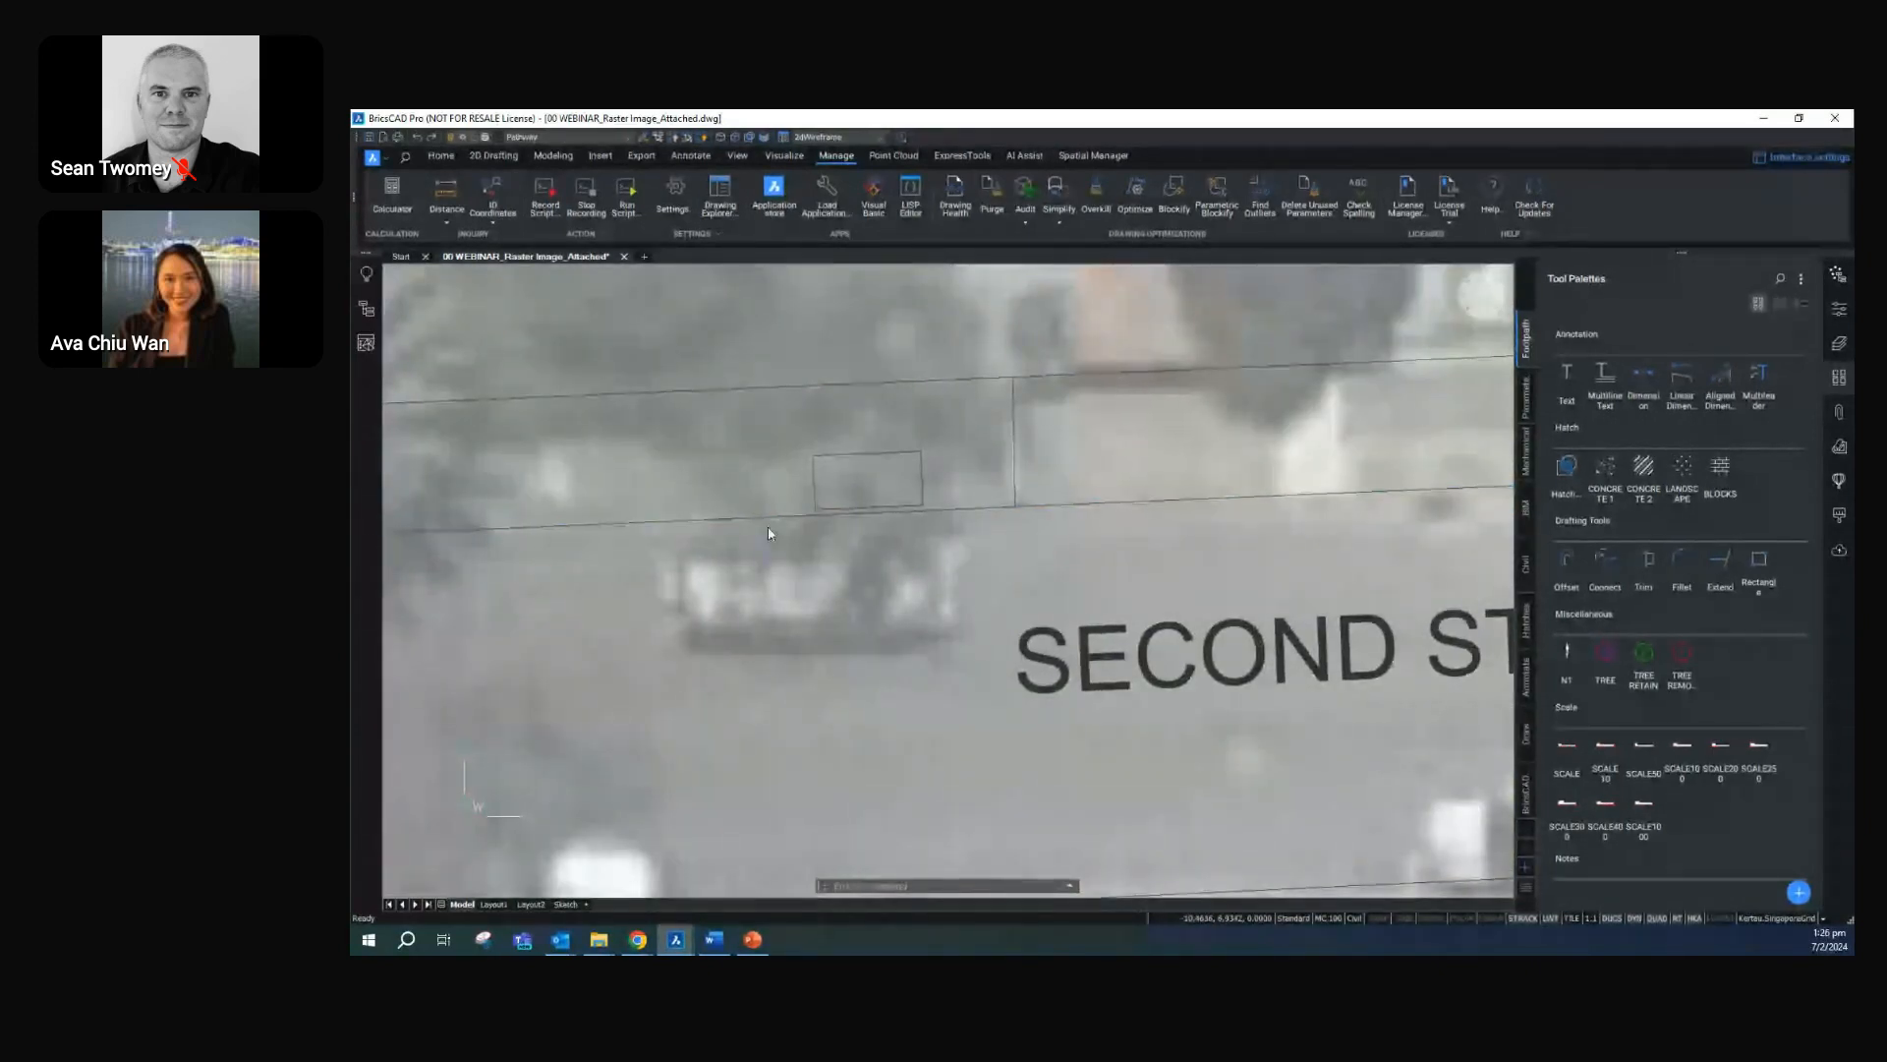
Insert a TREE RETAIN symbol in the hatched footpath north of Second Street, a little west of the Tenth Avenue corner
scroll(787, 521, "down", 3)
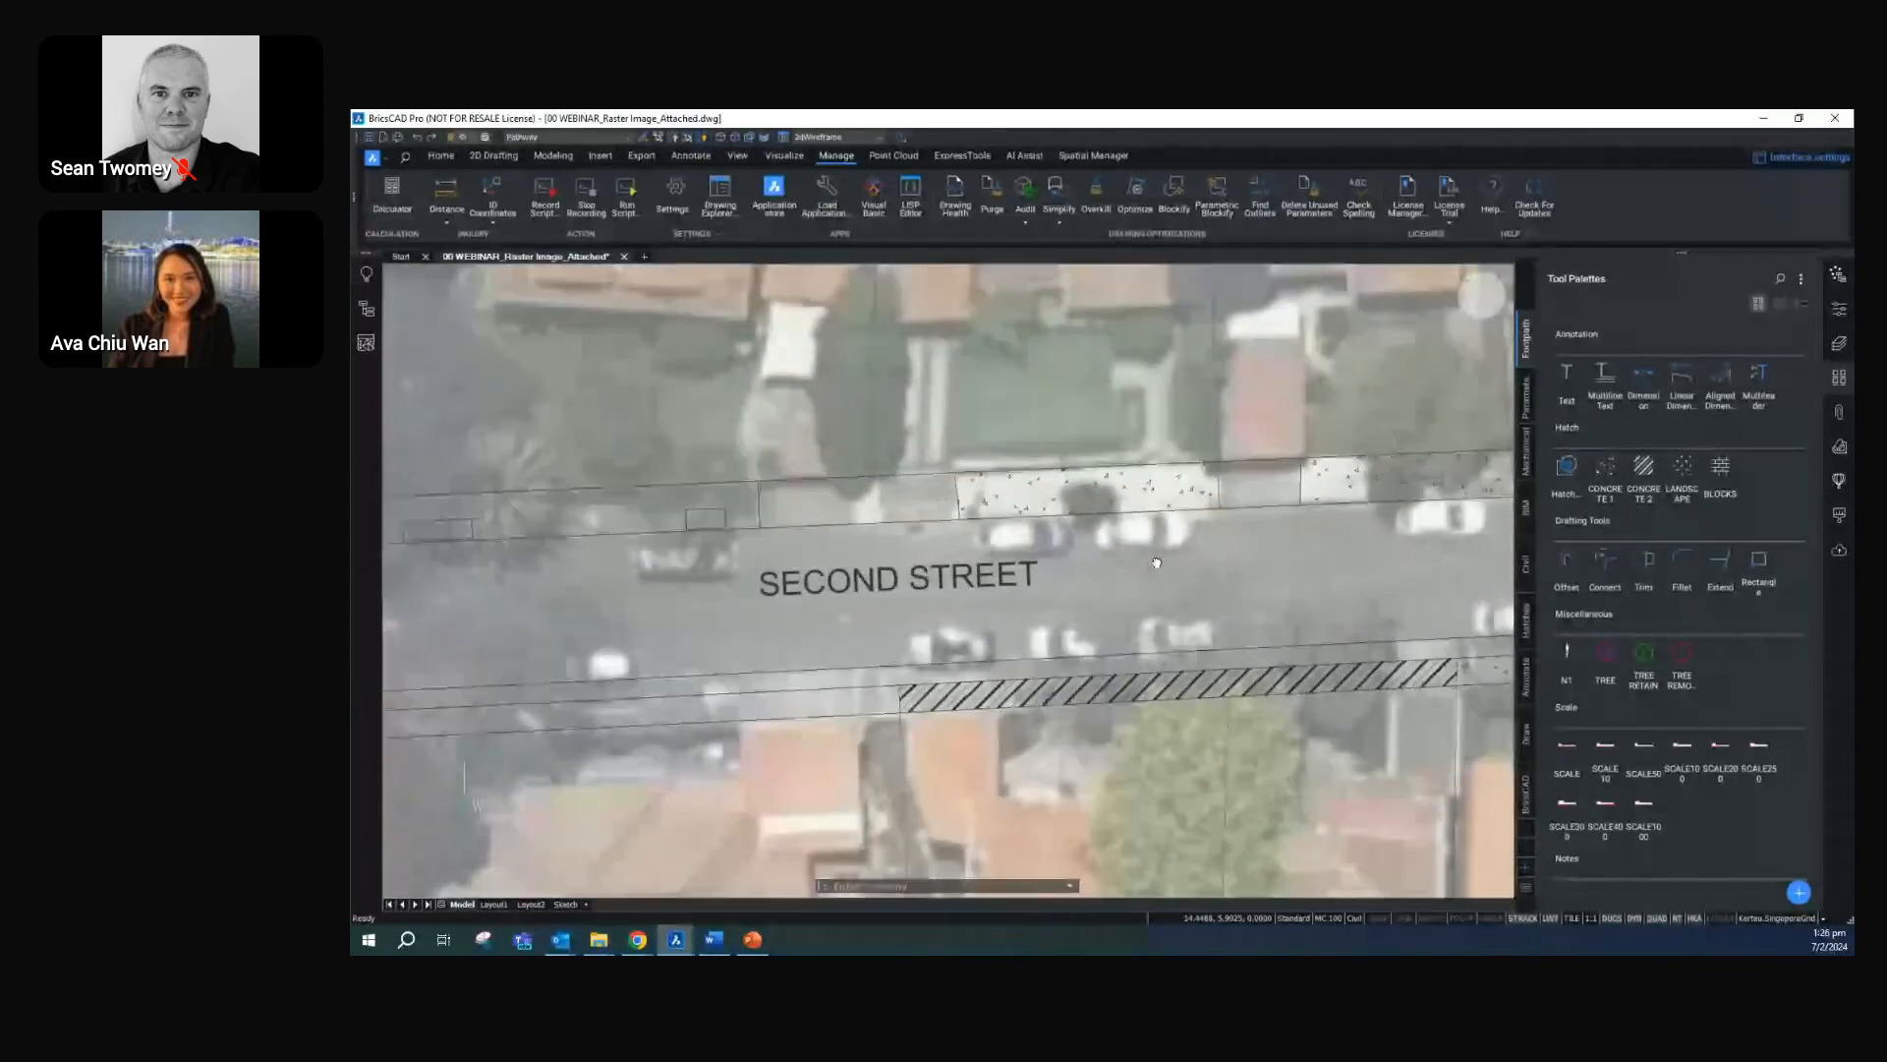
middle_click_drag(1156, 563, 793, 594)
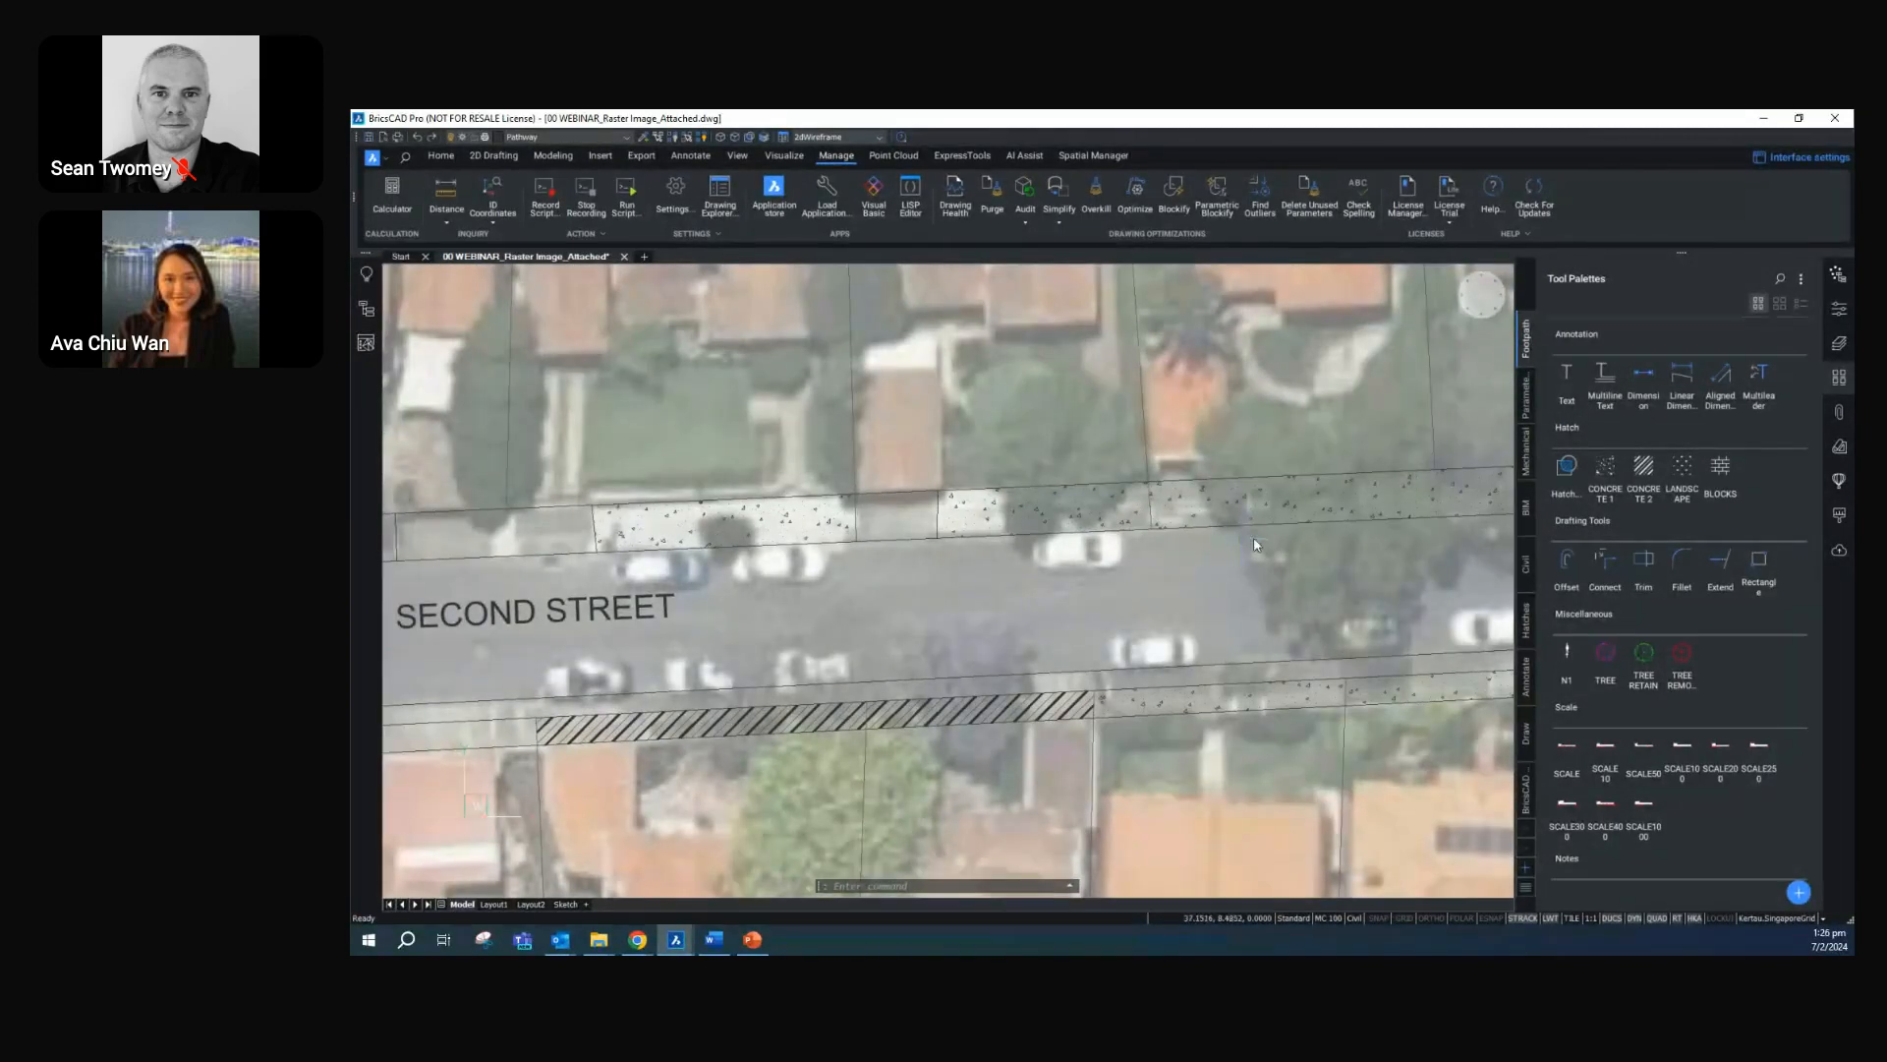
scroll(1236, 554, "down", 3)
middle_click_drag(1361, 566, 1055, 568)
scroll(1056, 568, "up", 3)
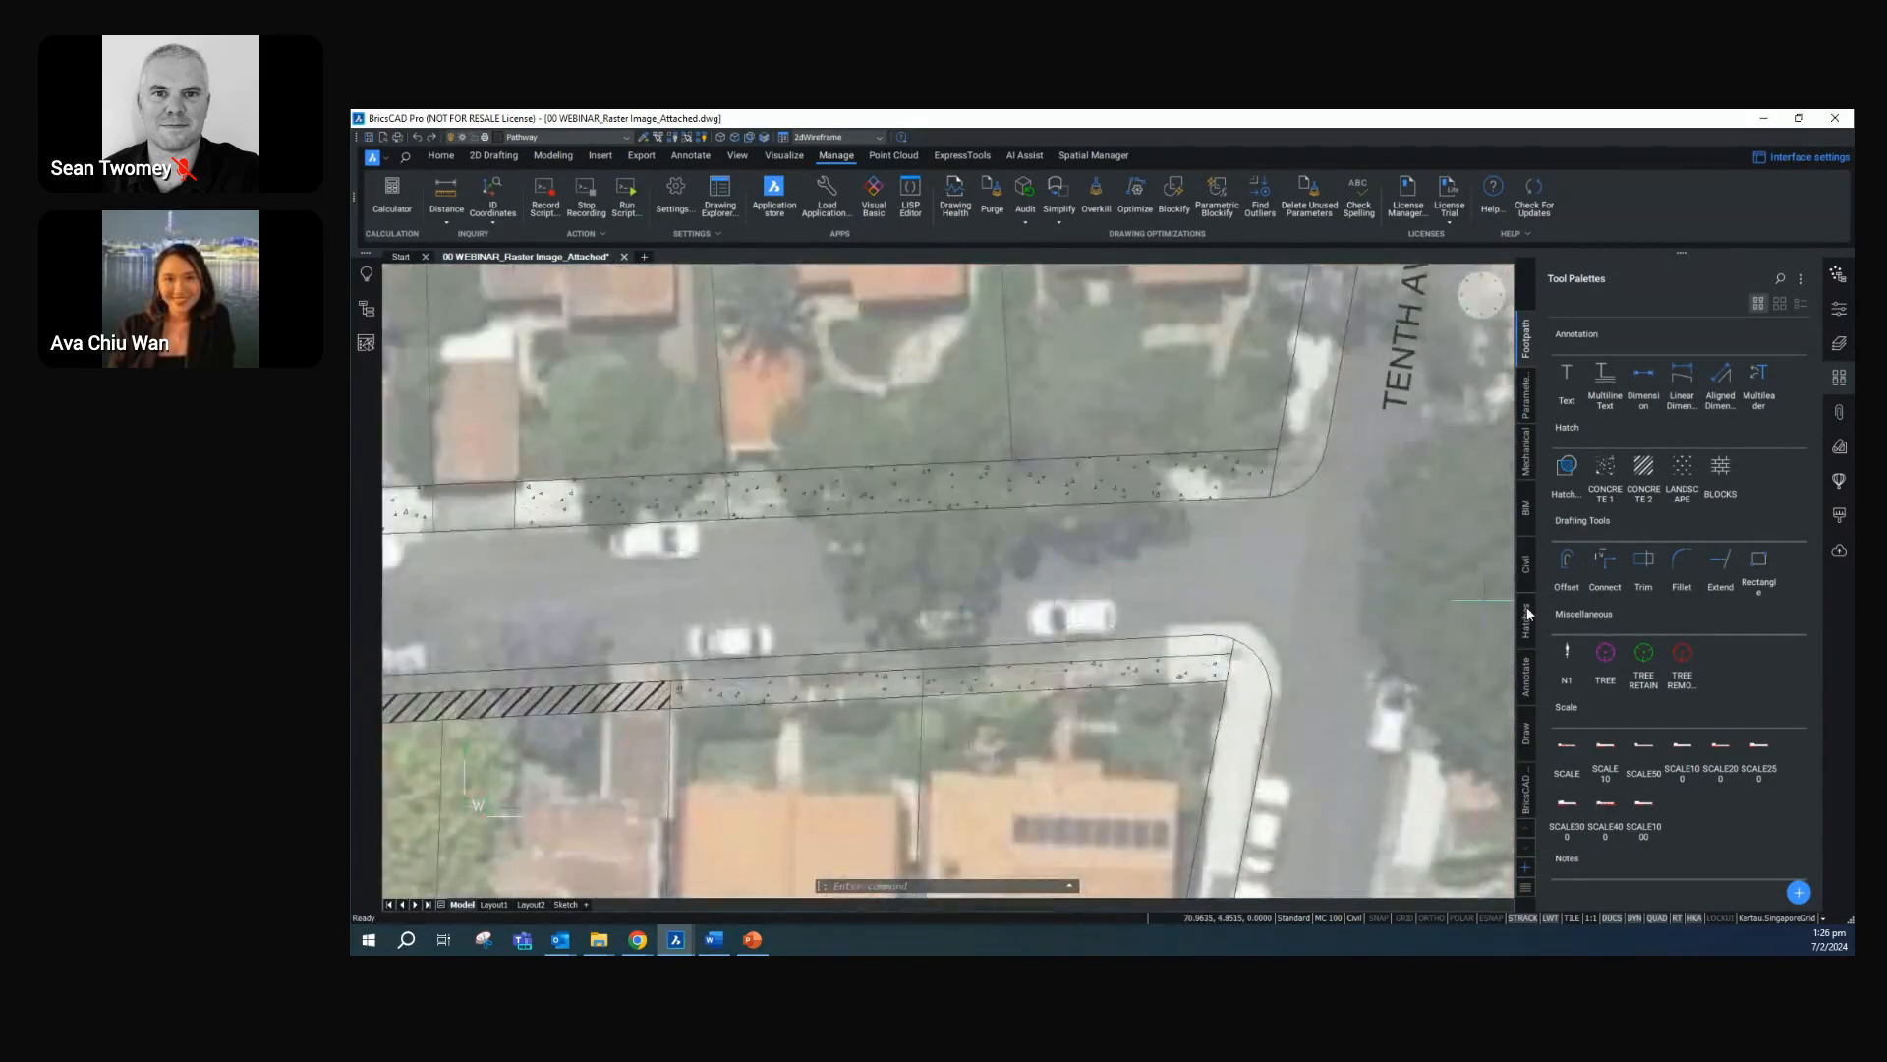
left_click(1647, 664)
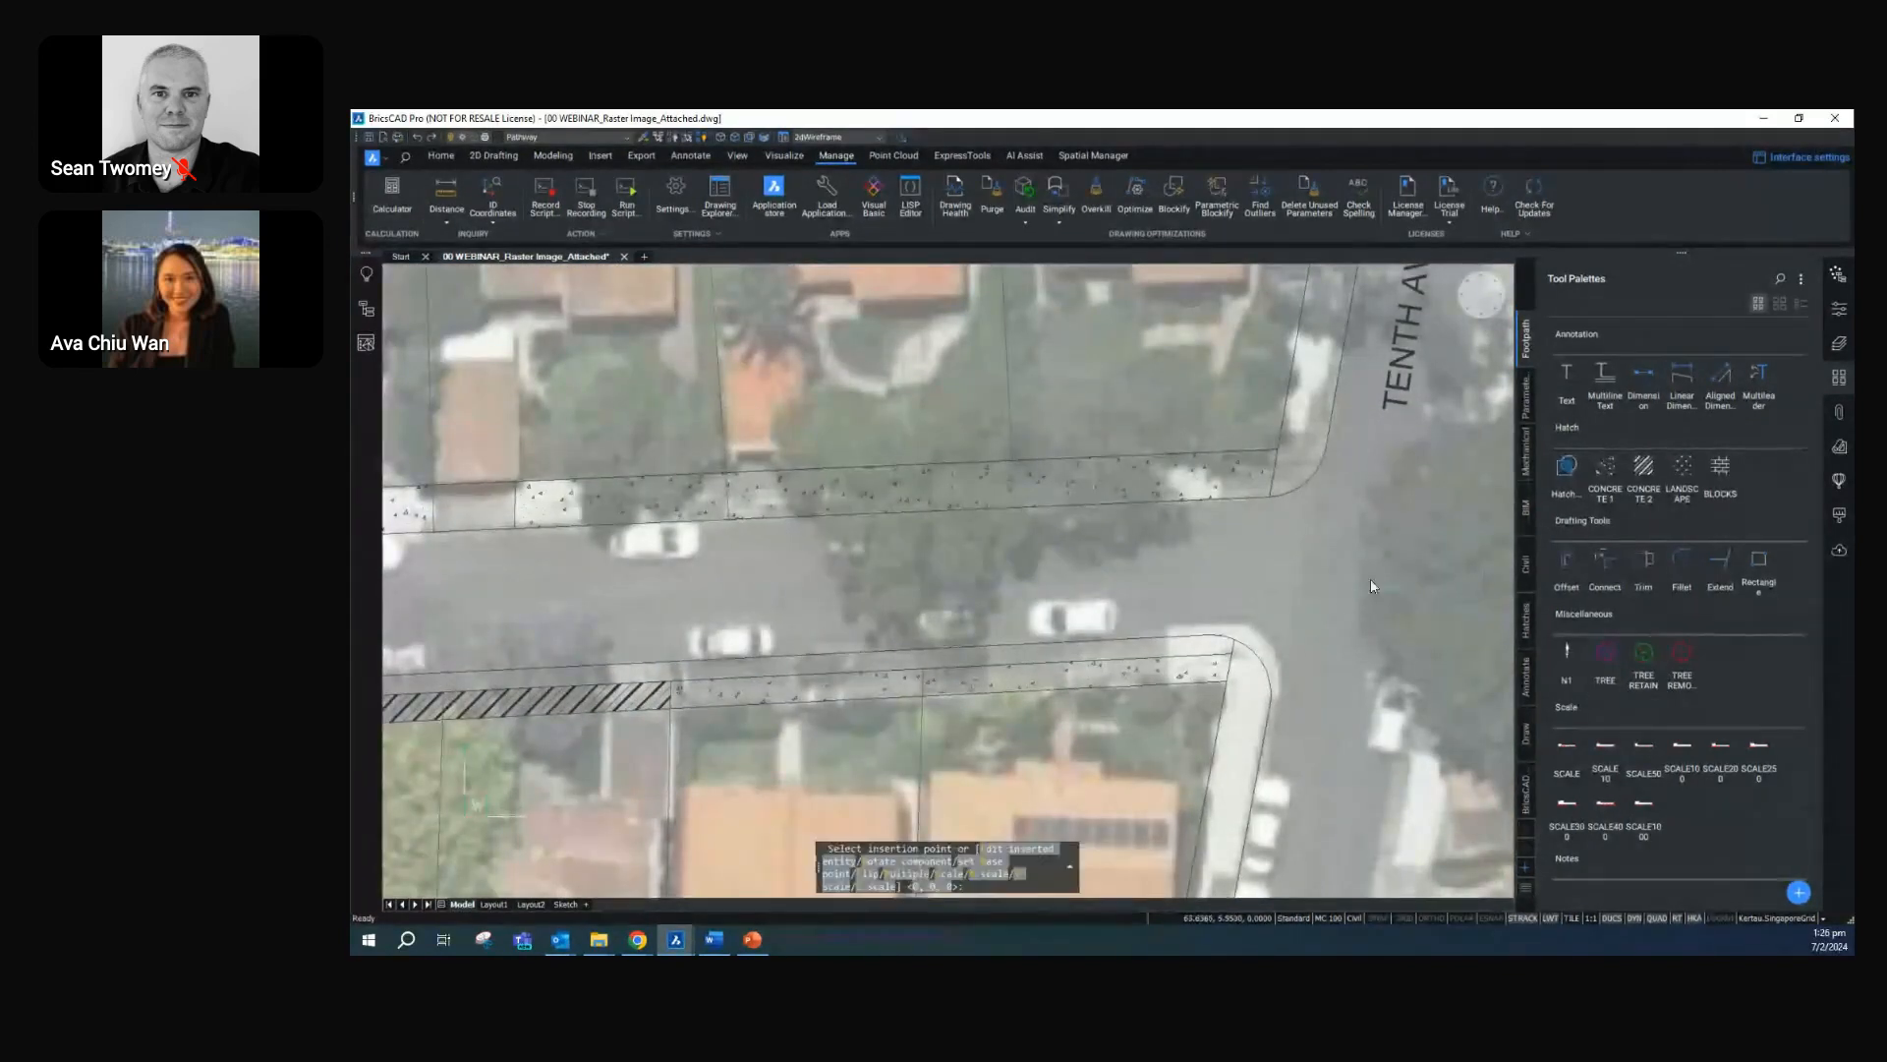
left_click(1069, 480)
Insert two tree removal symbols side by side in the northern hatched footpath, west of the tree retain symbol
left_click(1673, 658)
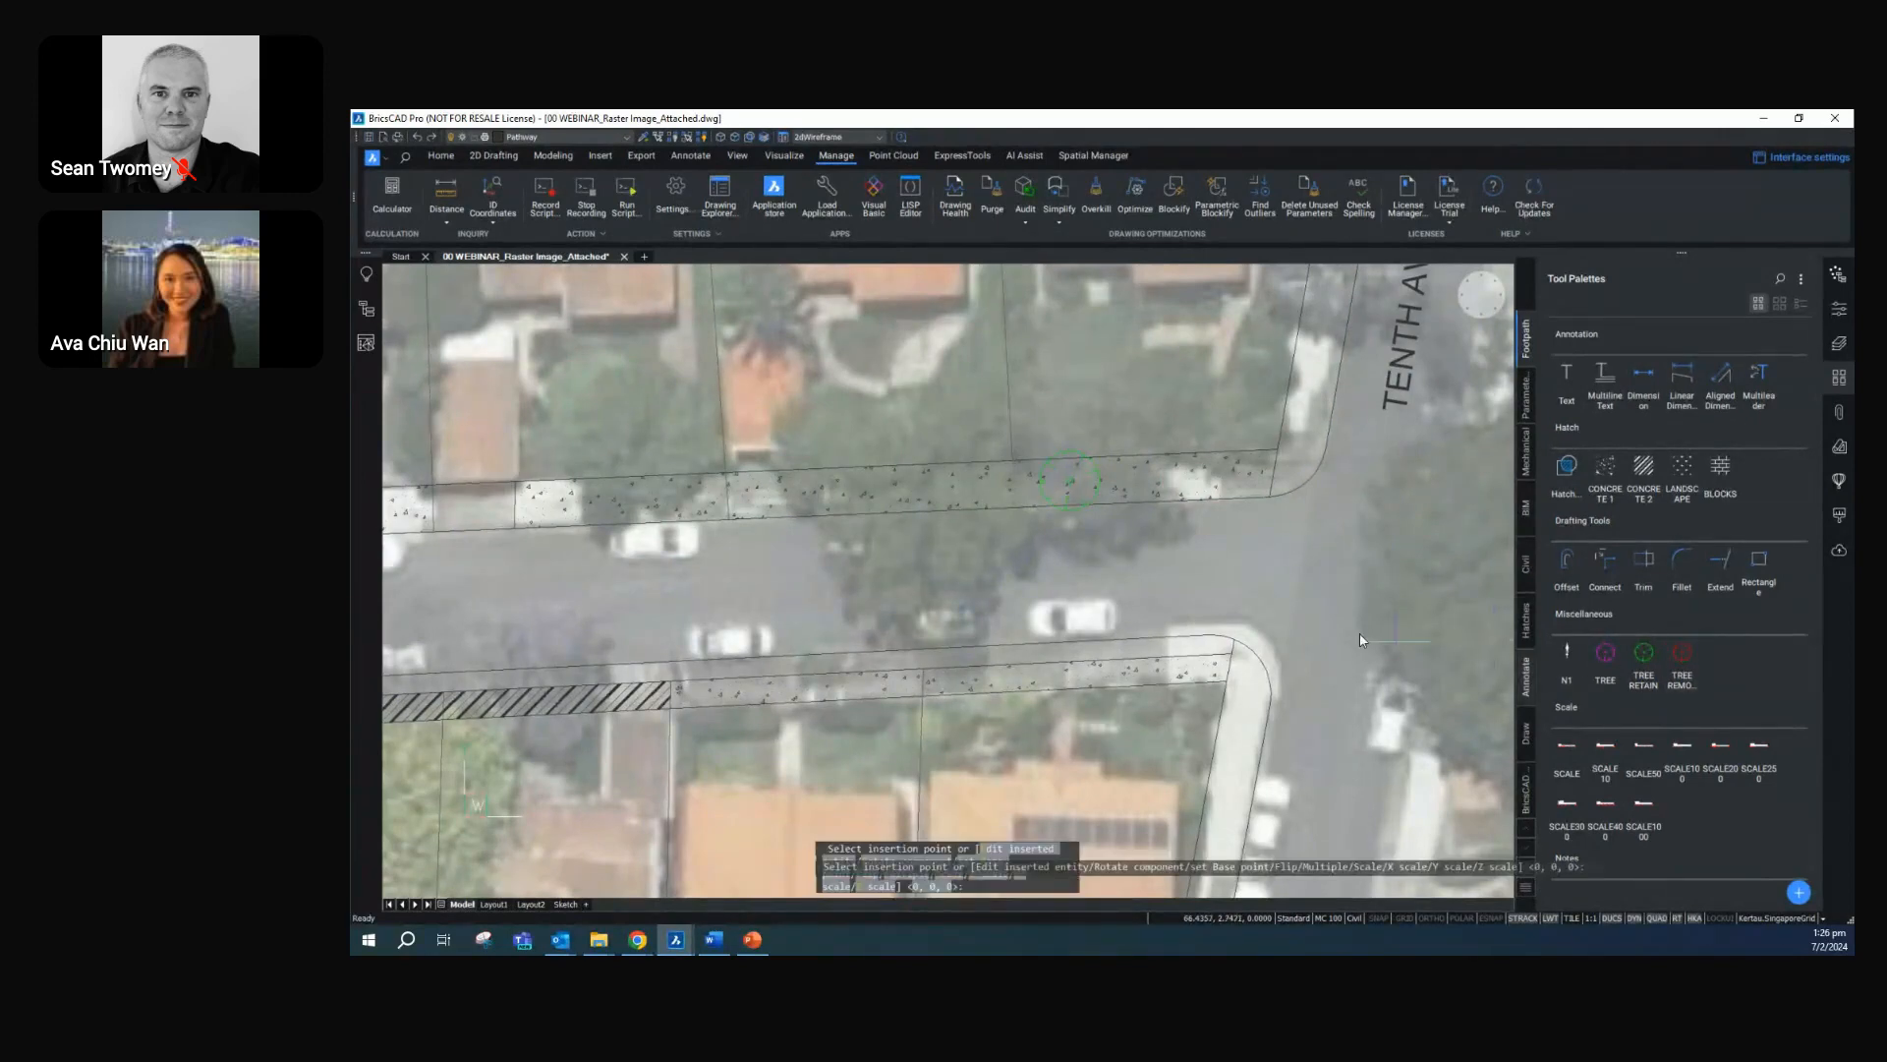
left_click(859, 489)
left_click(1678, 665)
left_click(936, 485)
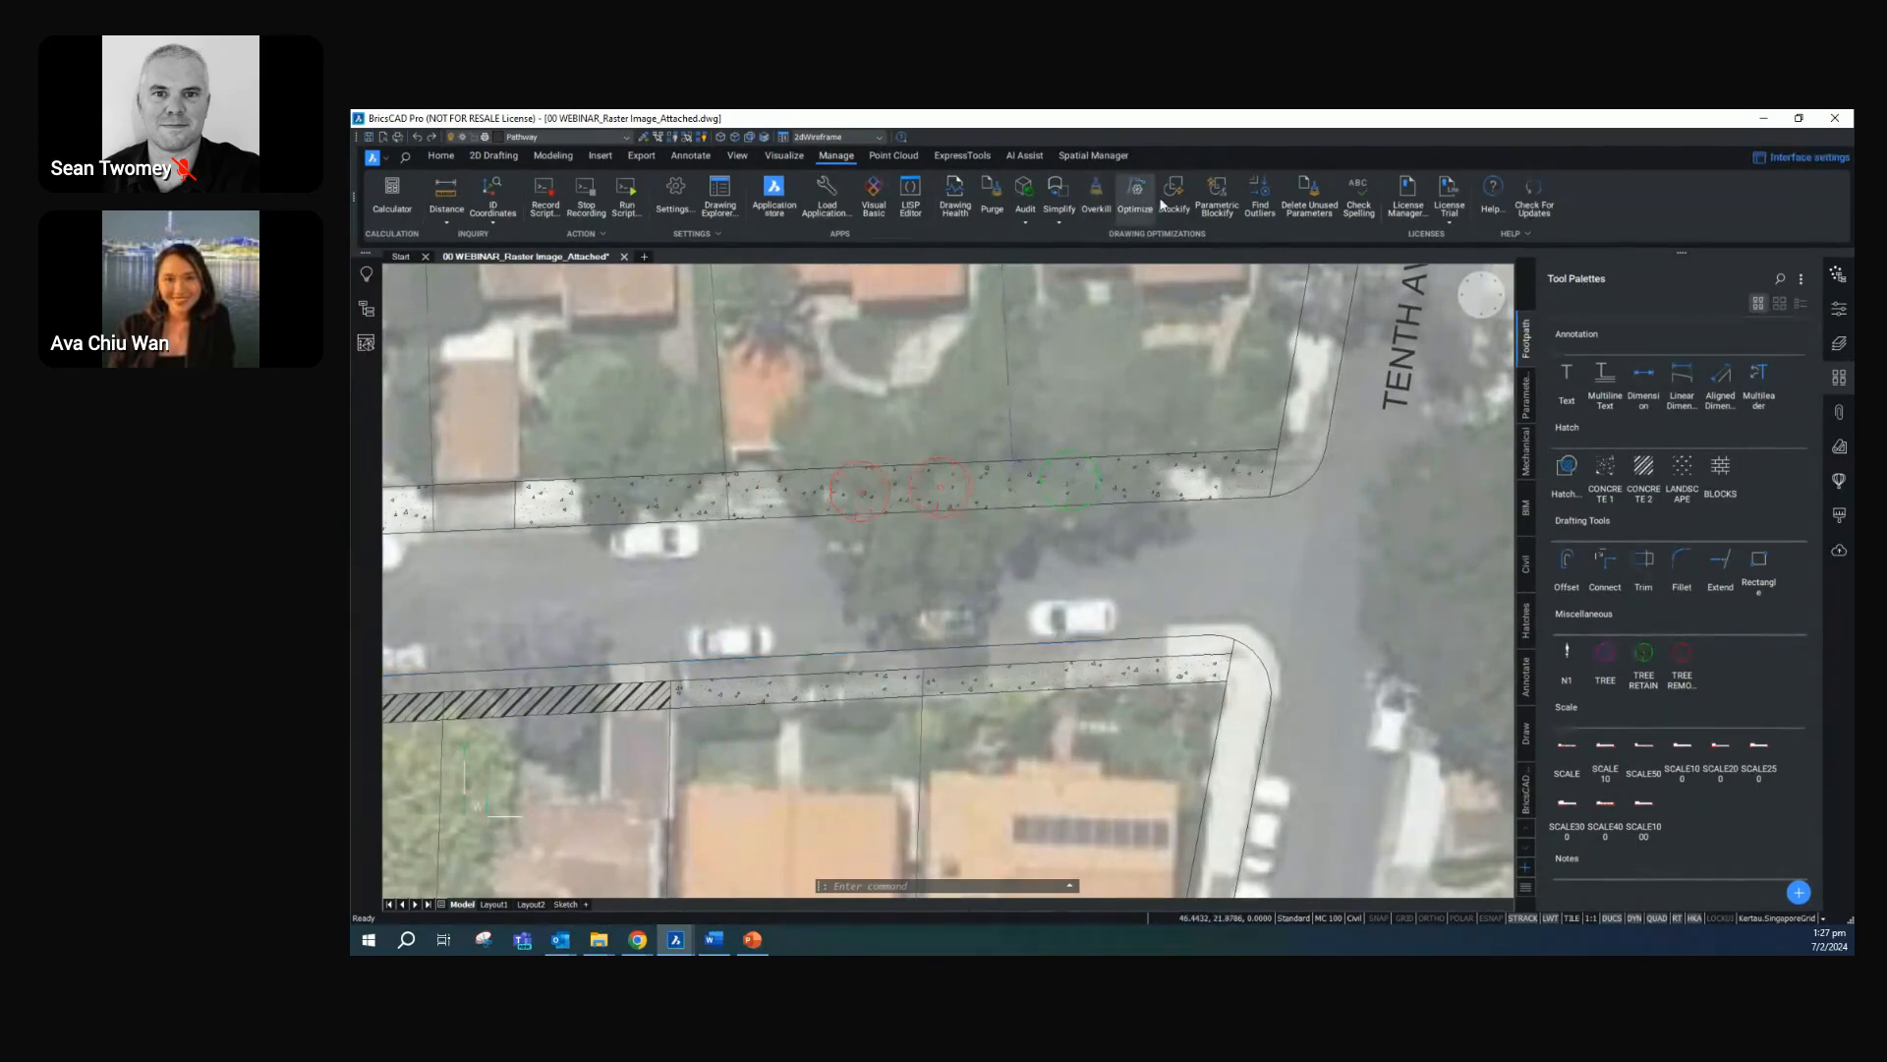
Add a multileader pointing to the green tree symbol with the text "EXISTING TREE TO BE RETAINED", its landing in the road below
left_click(694, 158)
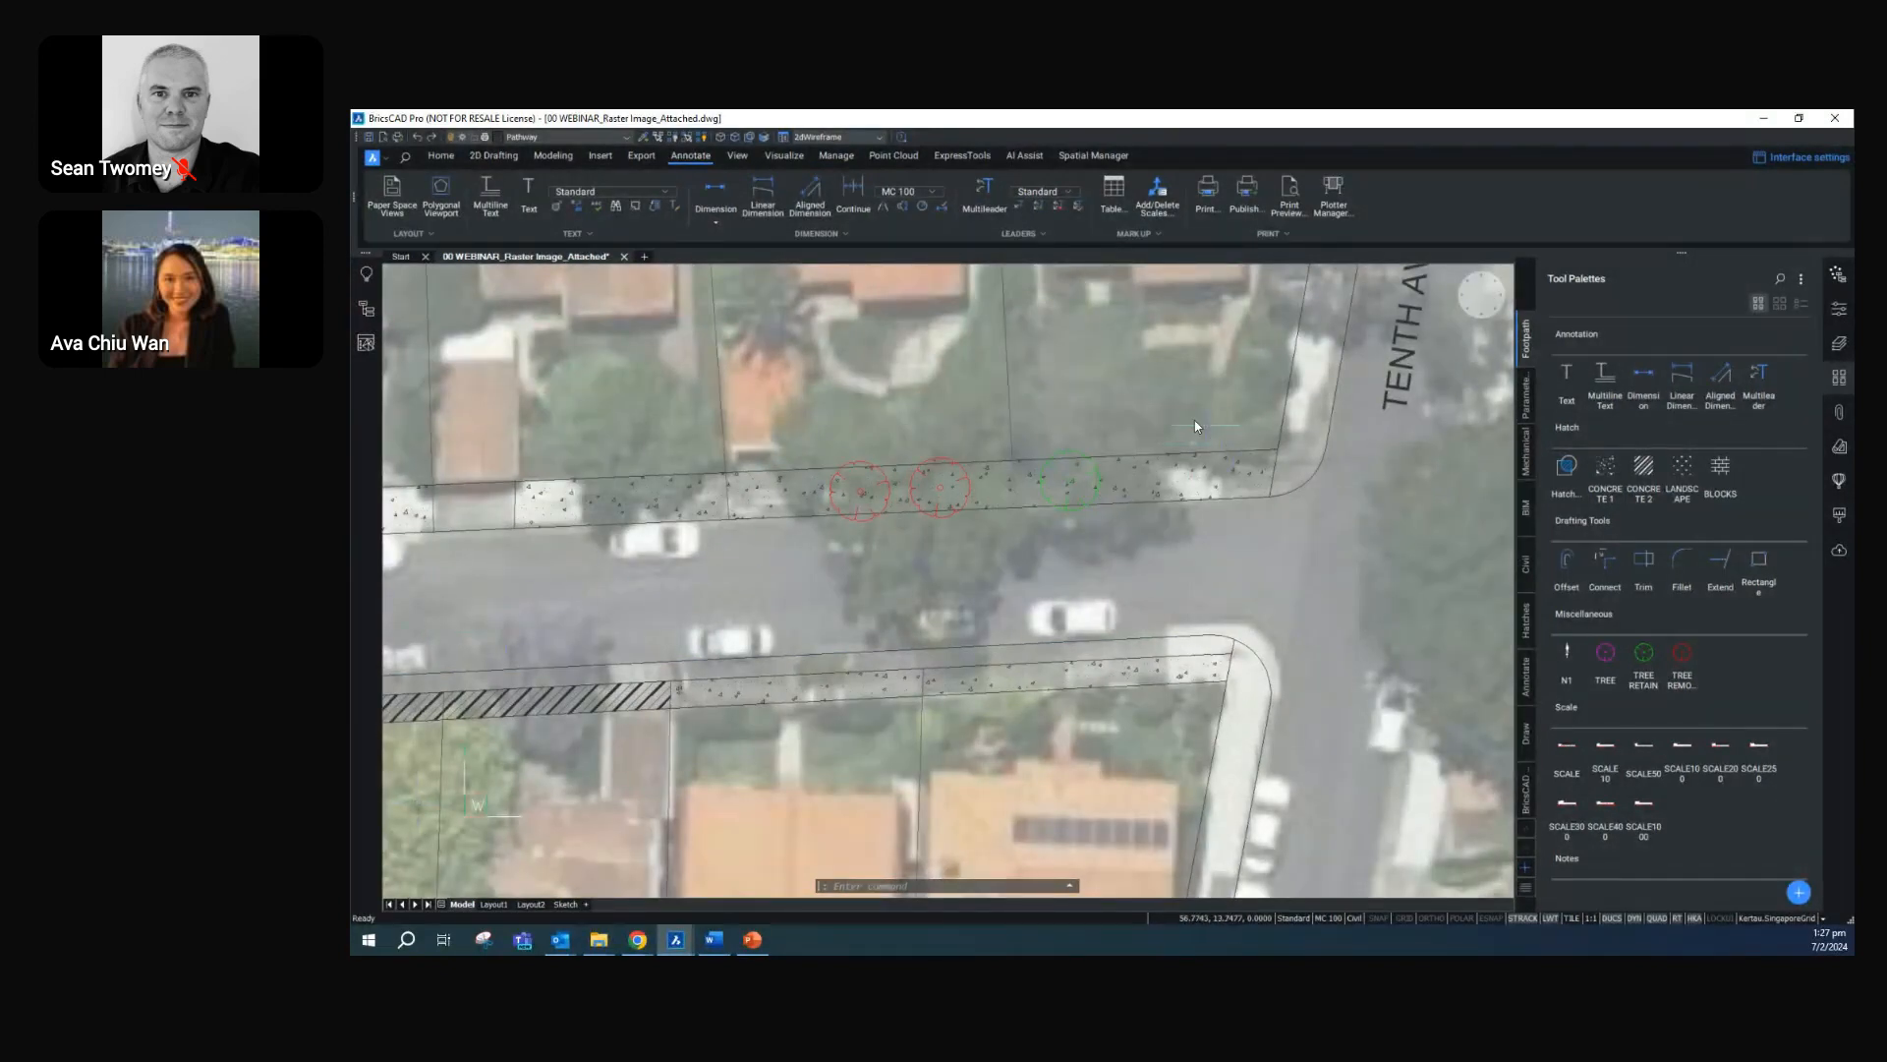
left_click(983, 198)
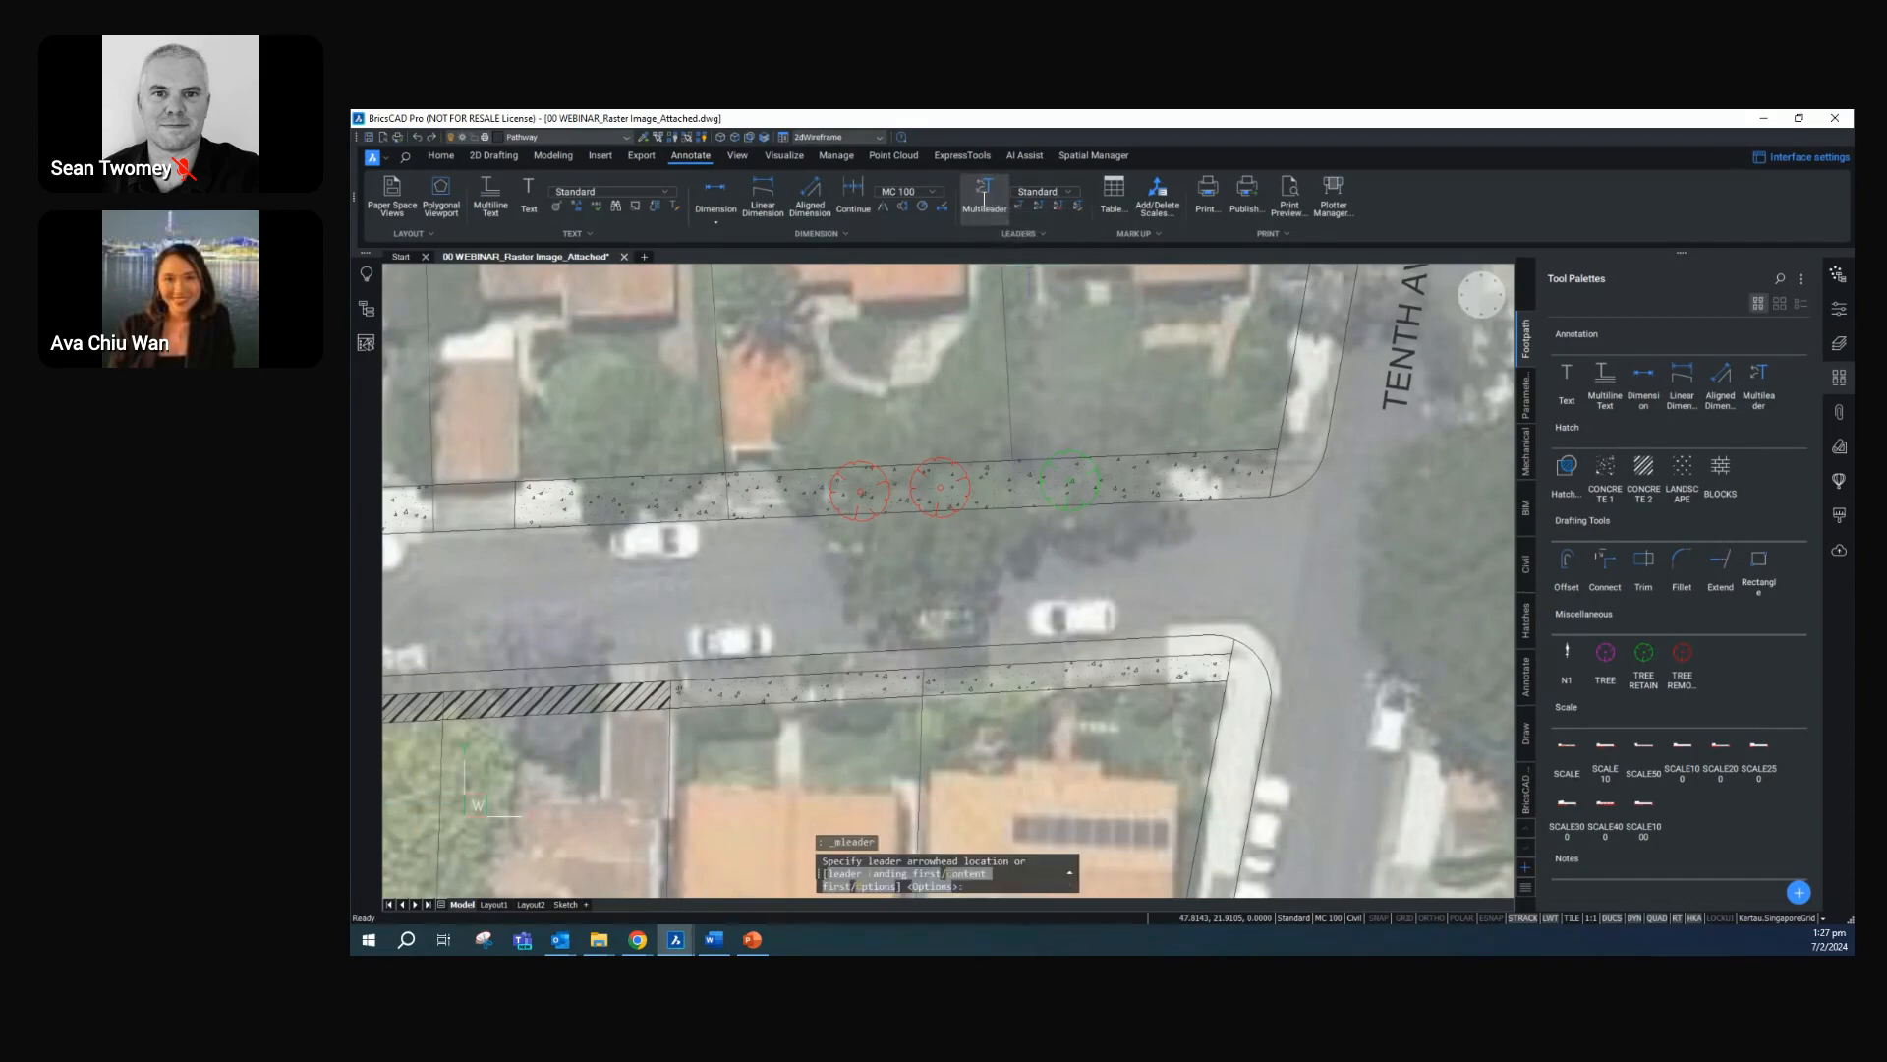
left_click(1085, 493)
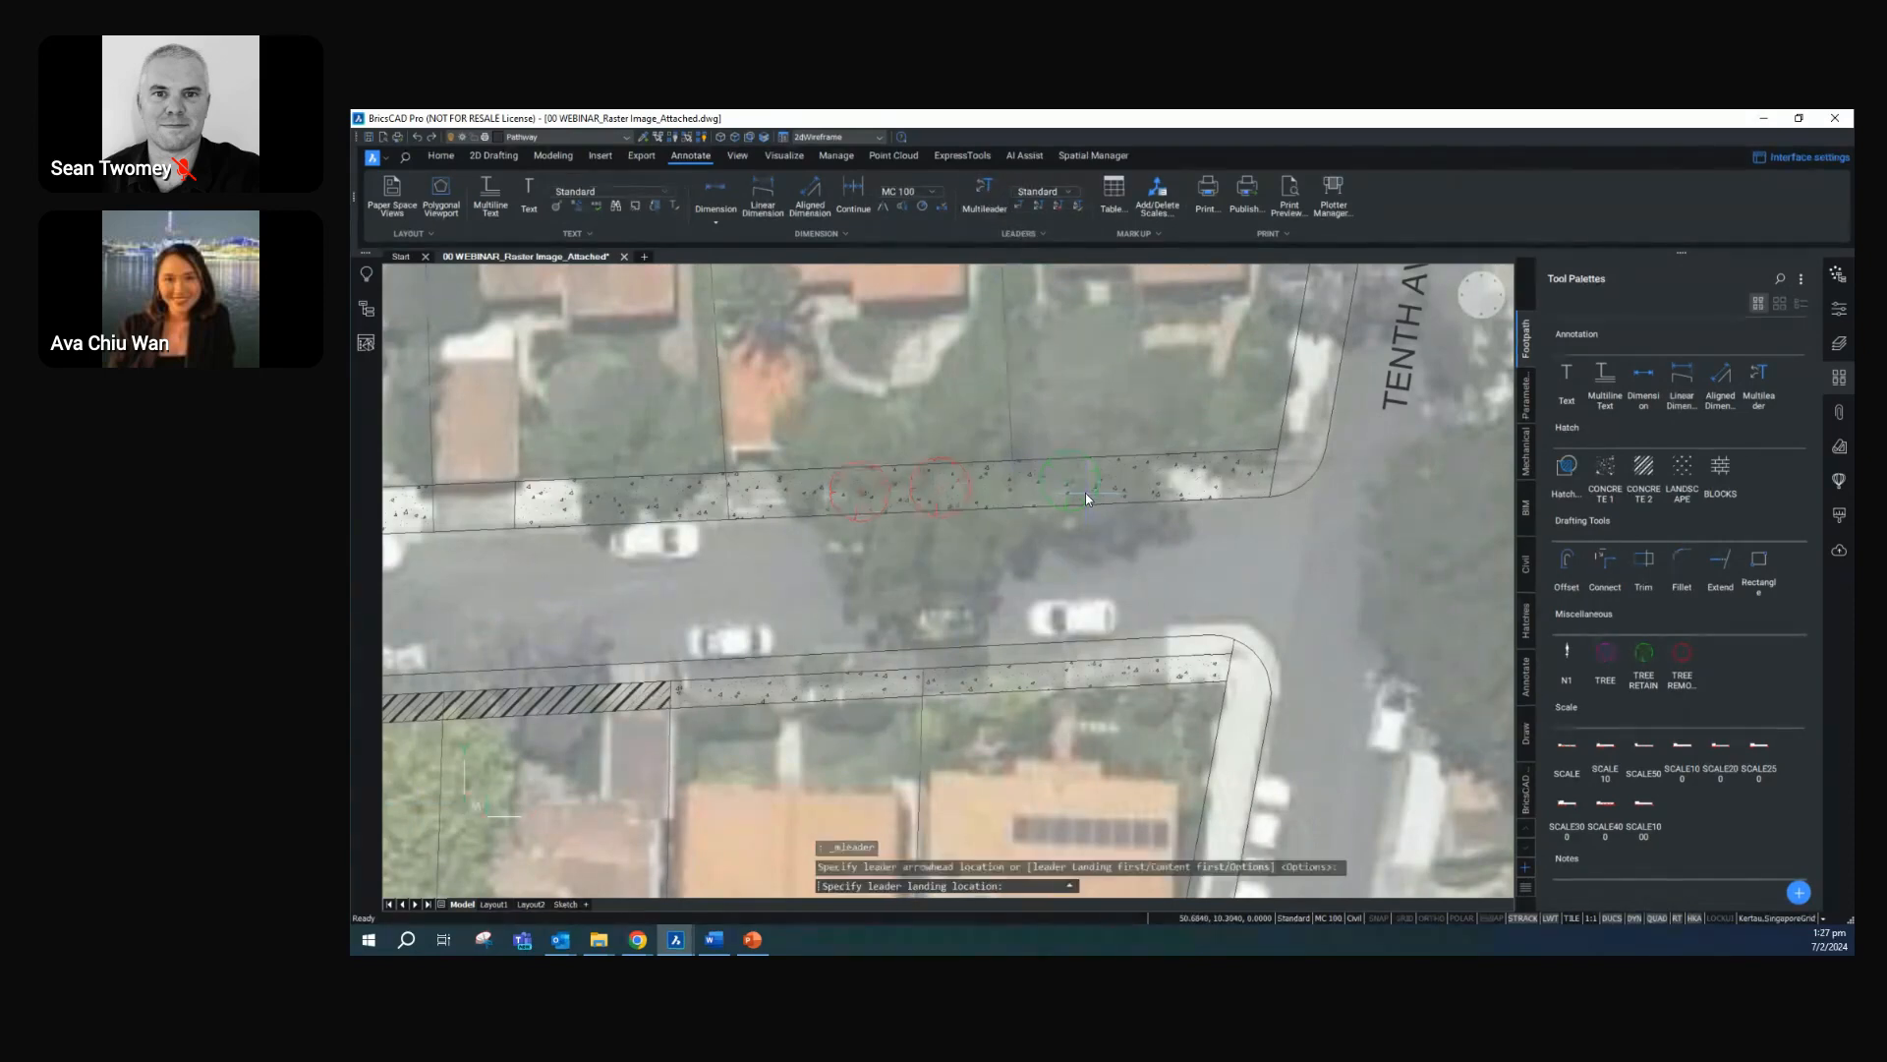
left_click(1103, 539)
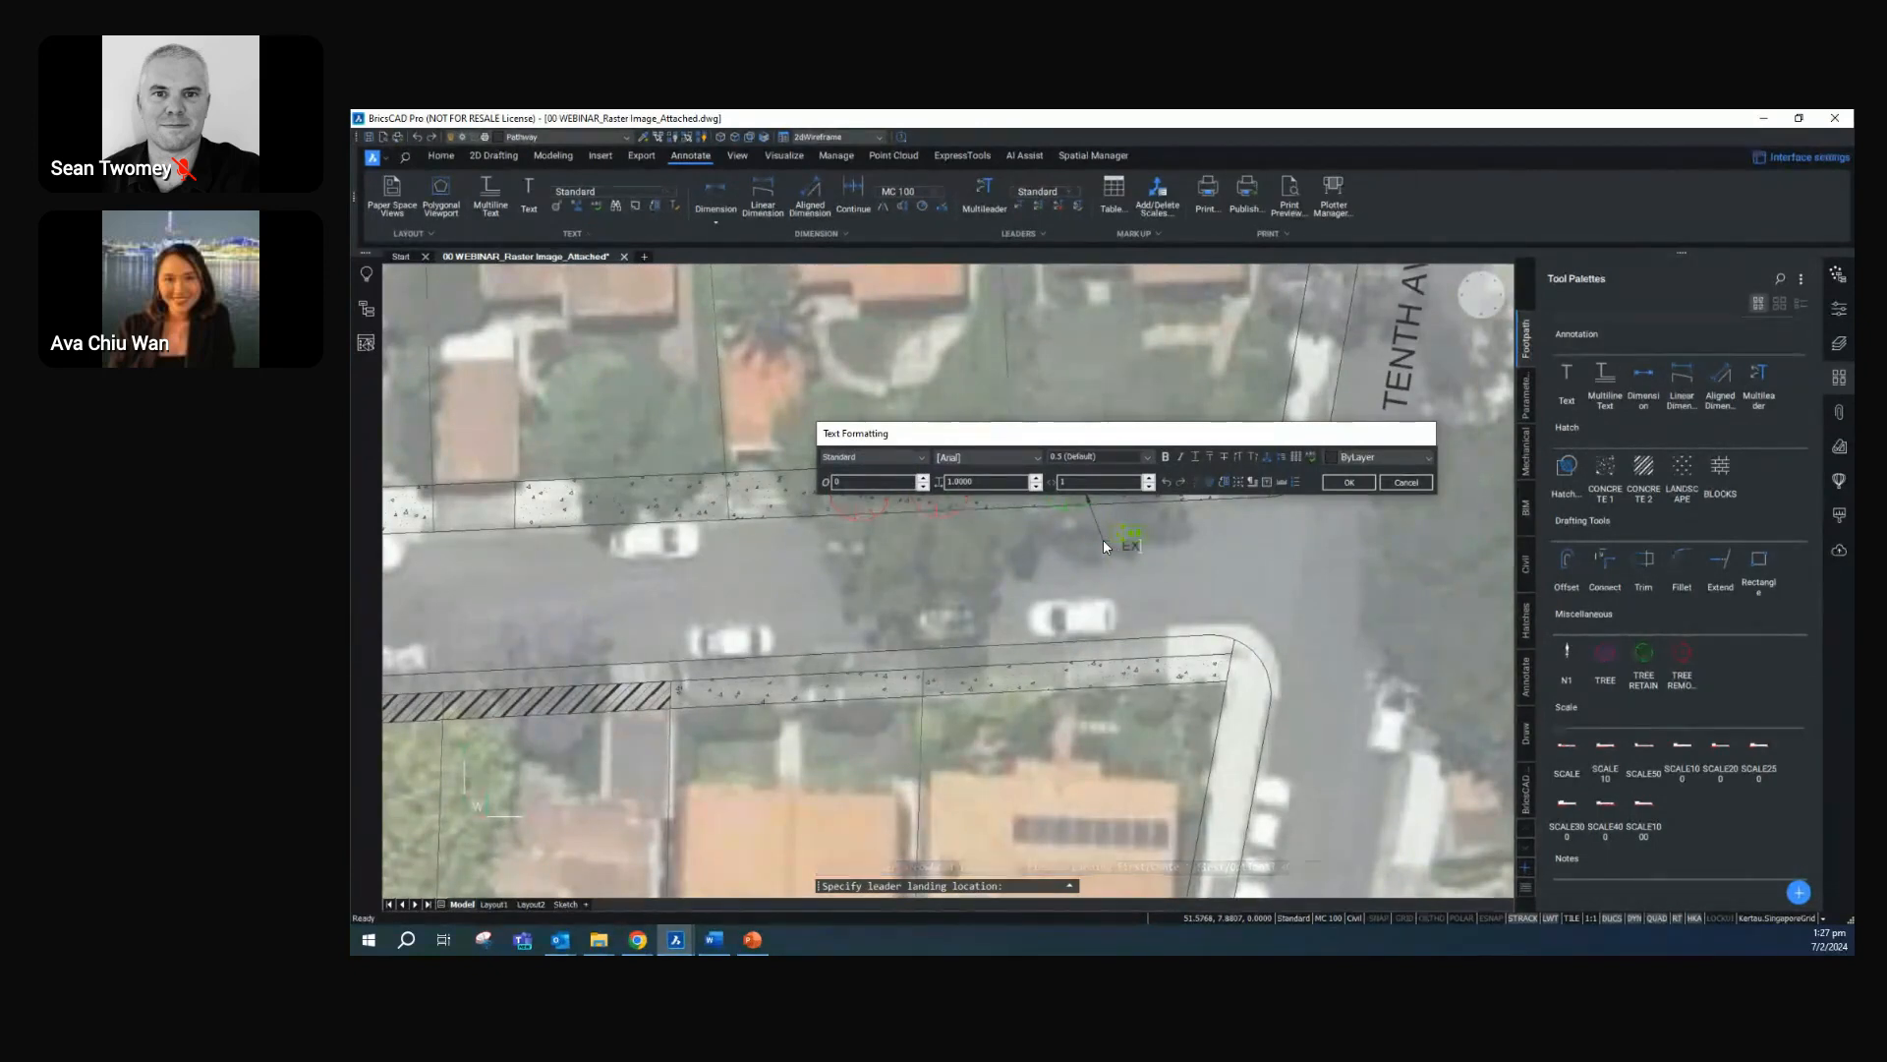
type("EXISTING")
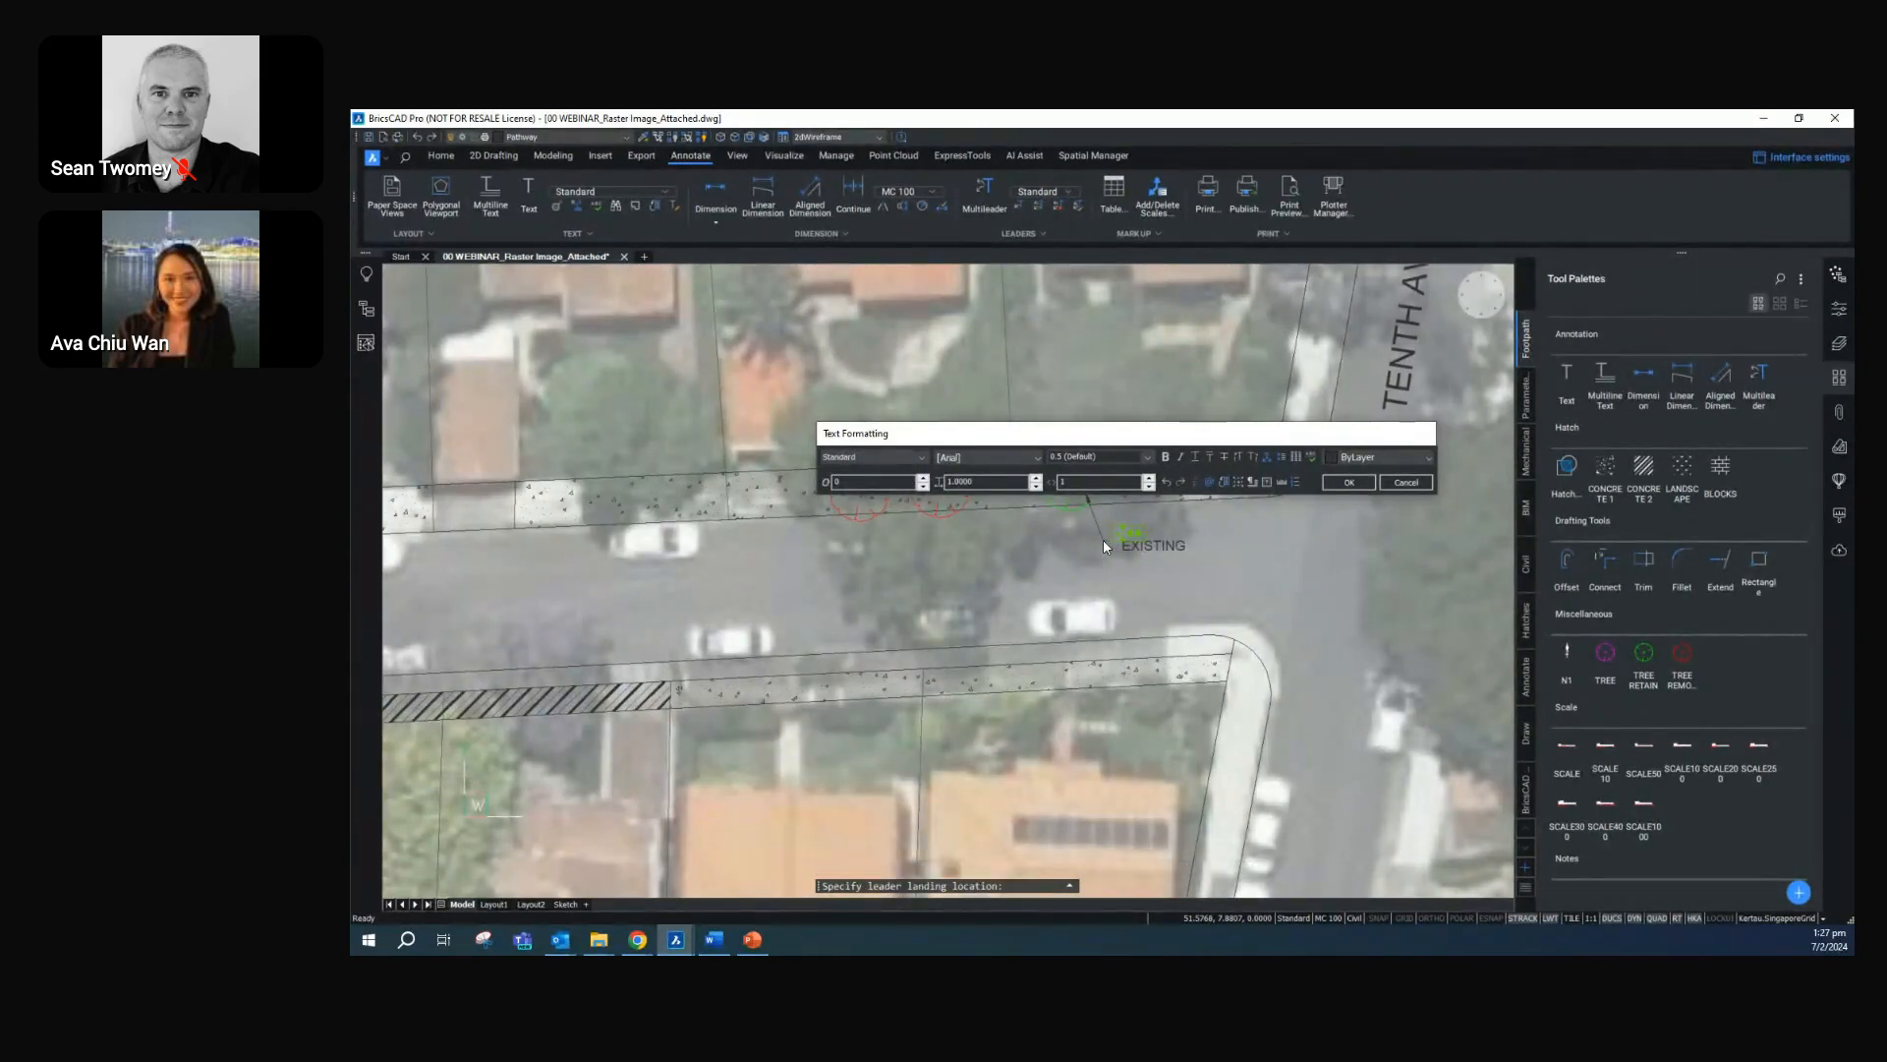
type(" TREE TO BE RETAINED")
left_click(1350, 482)
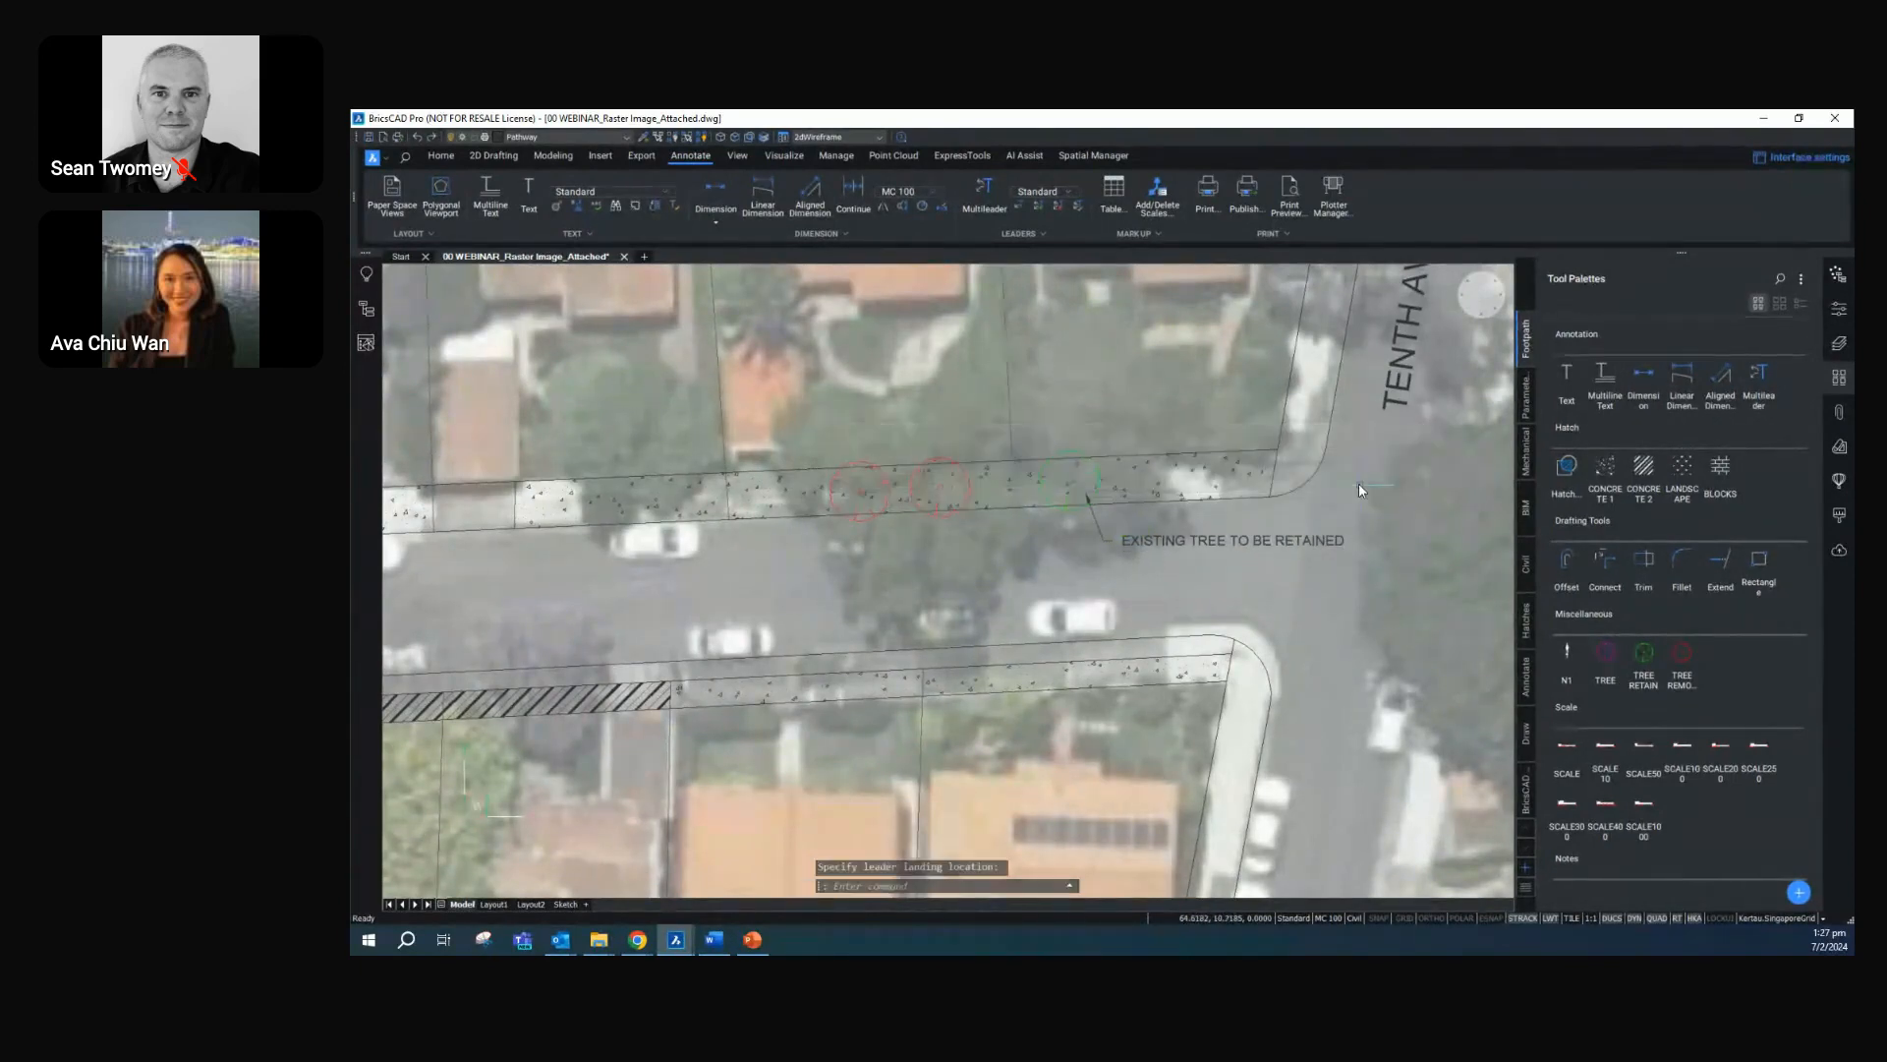
Add a multileader pointing to the western red tree symbol with the text "EXISTING TREE FOR REMOVAL", its landing in the road below
left_click(984, 191)
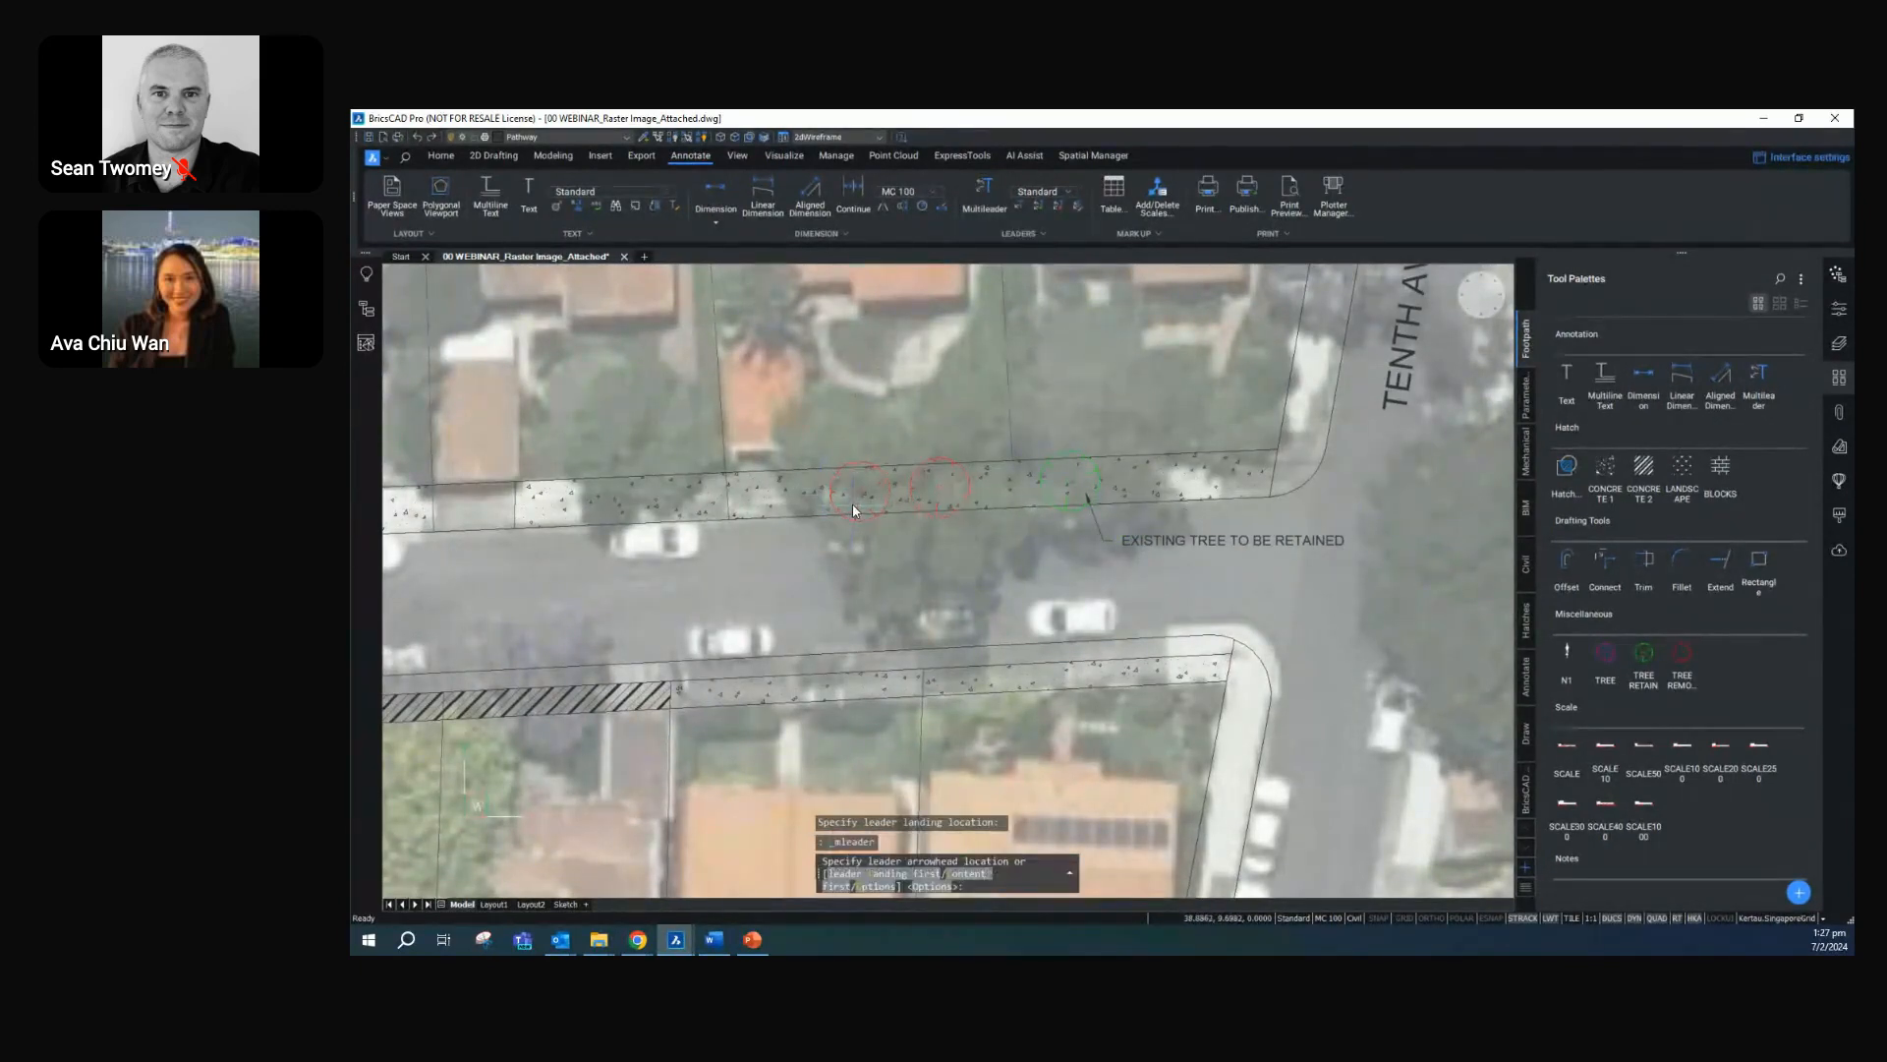
left_click(855, 503)
left_click(905, 578)
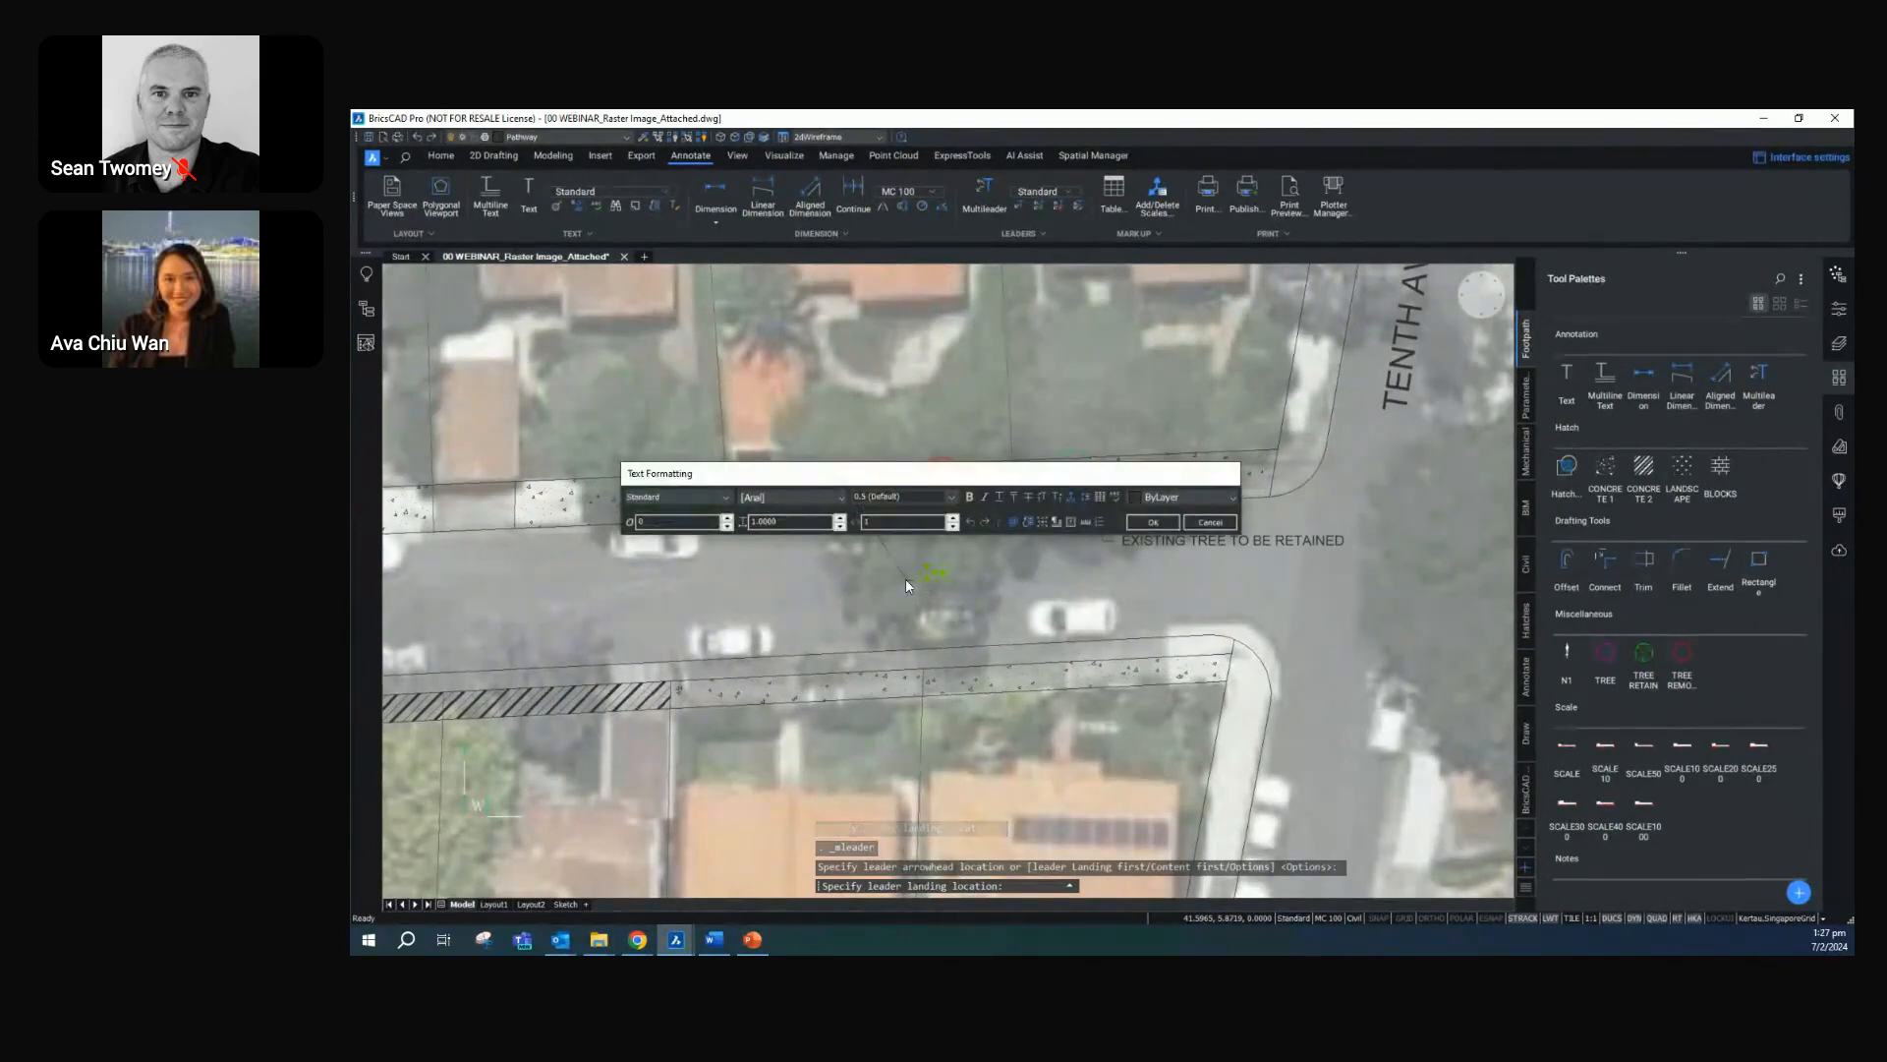
type("EXISTIN")
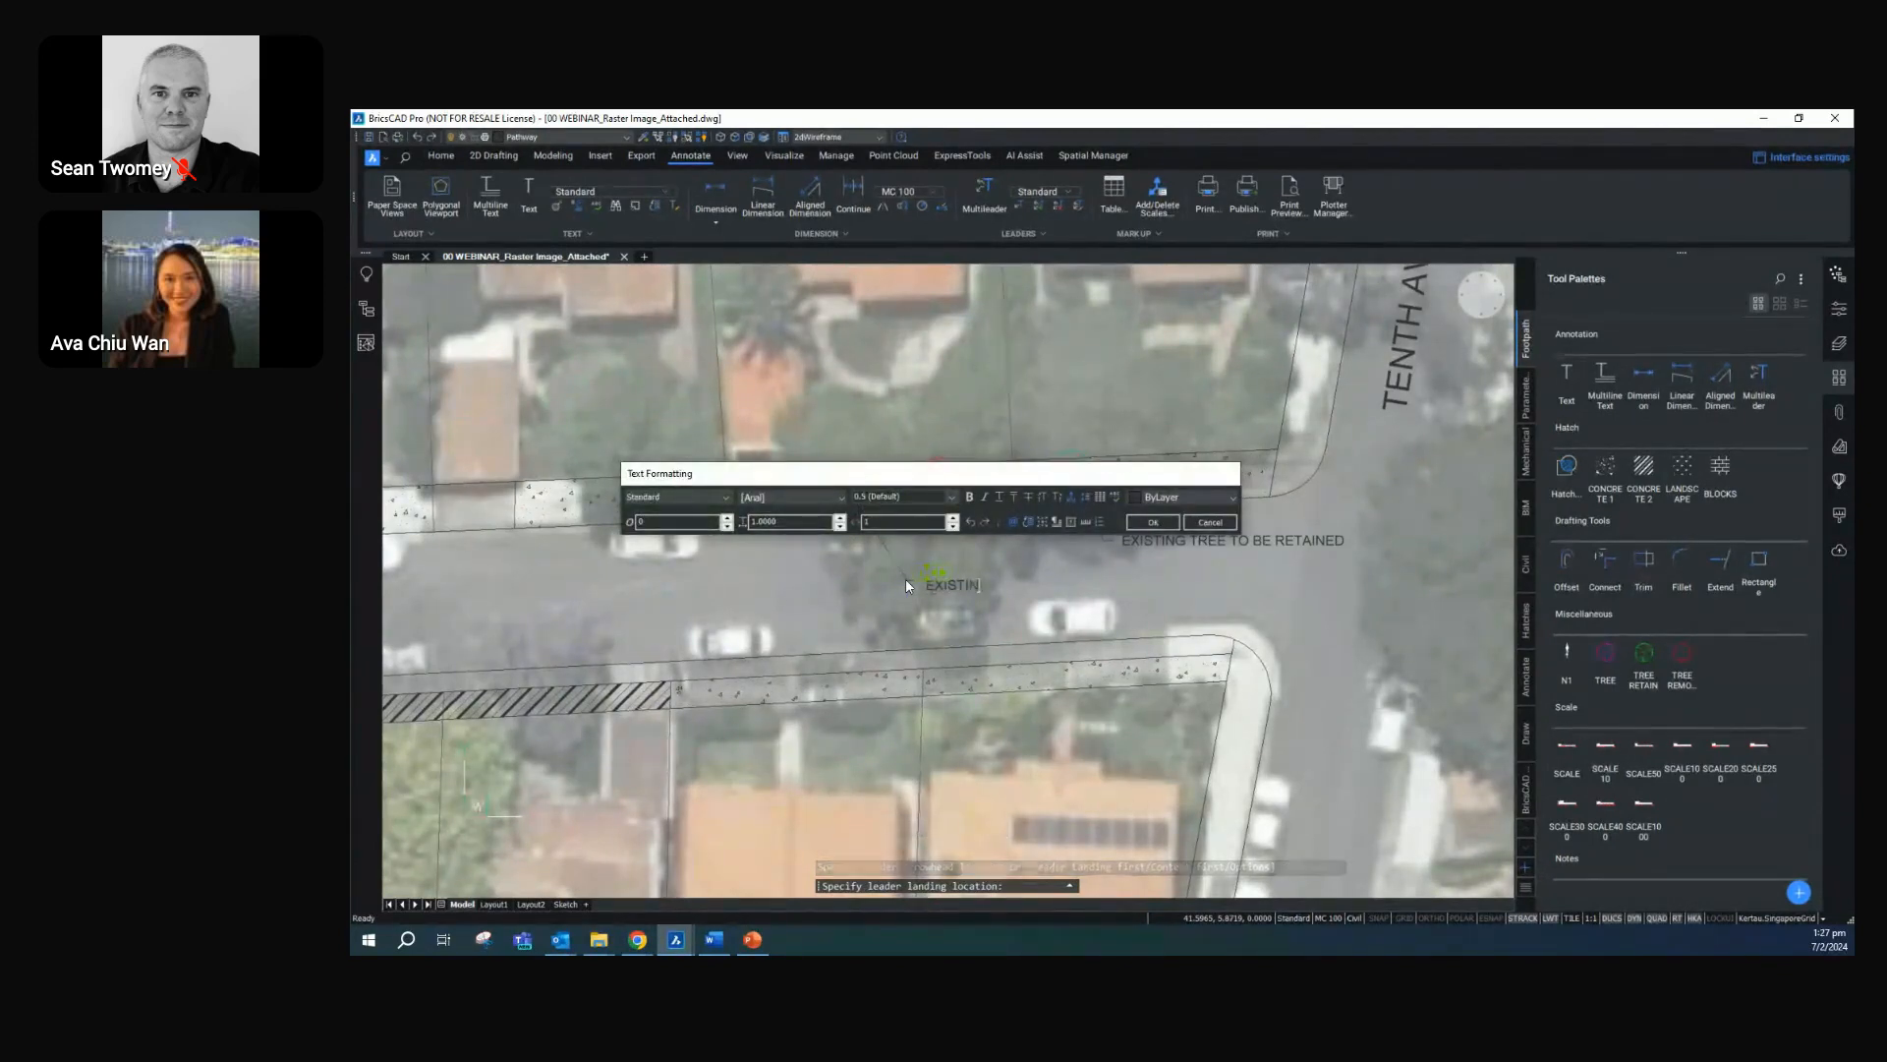
type("G TREE FOR R")
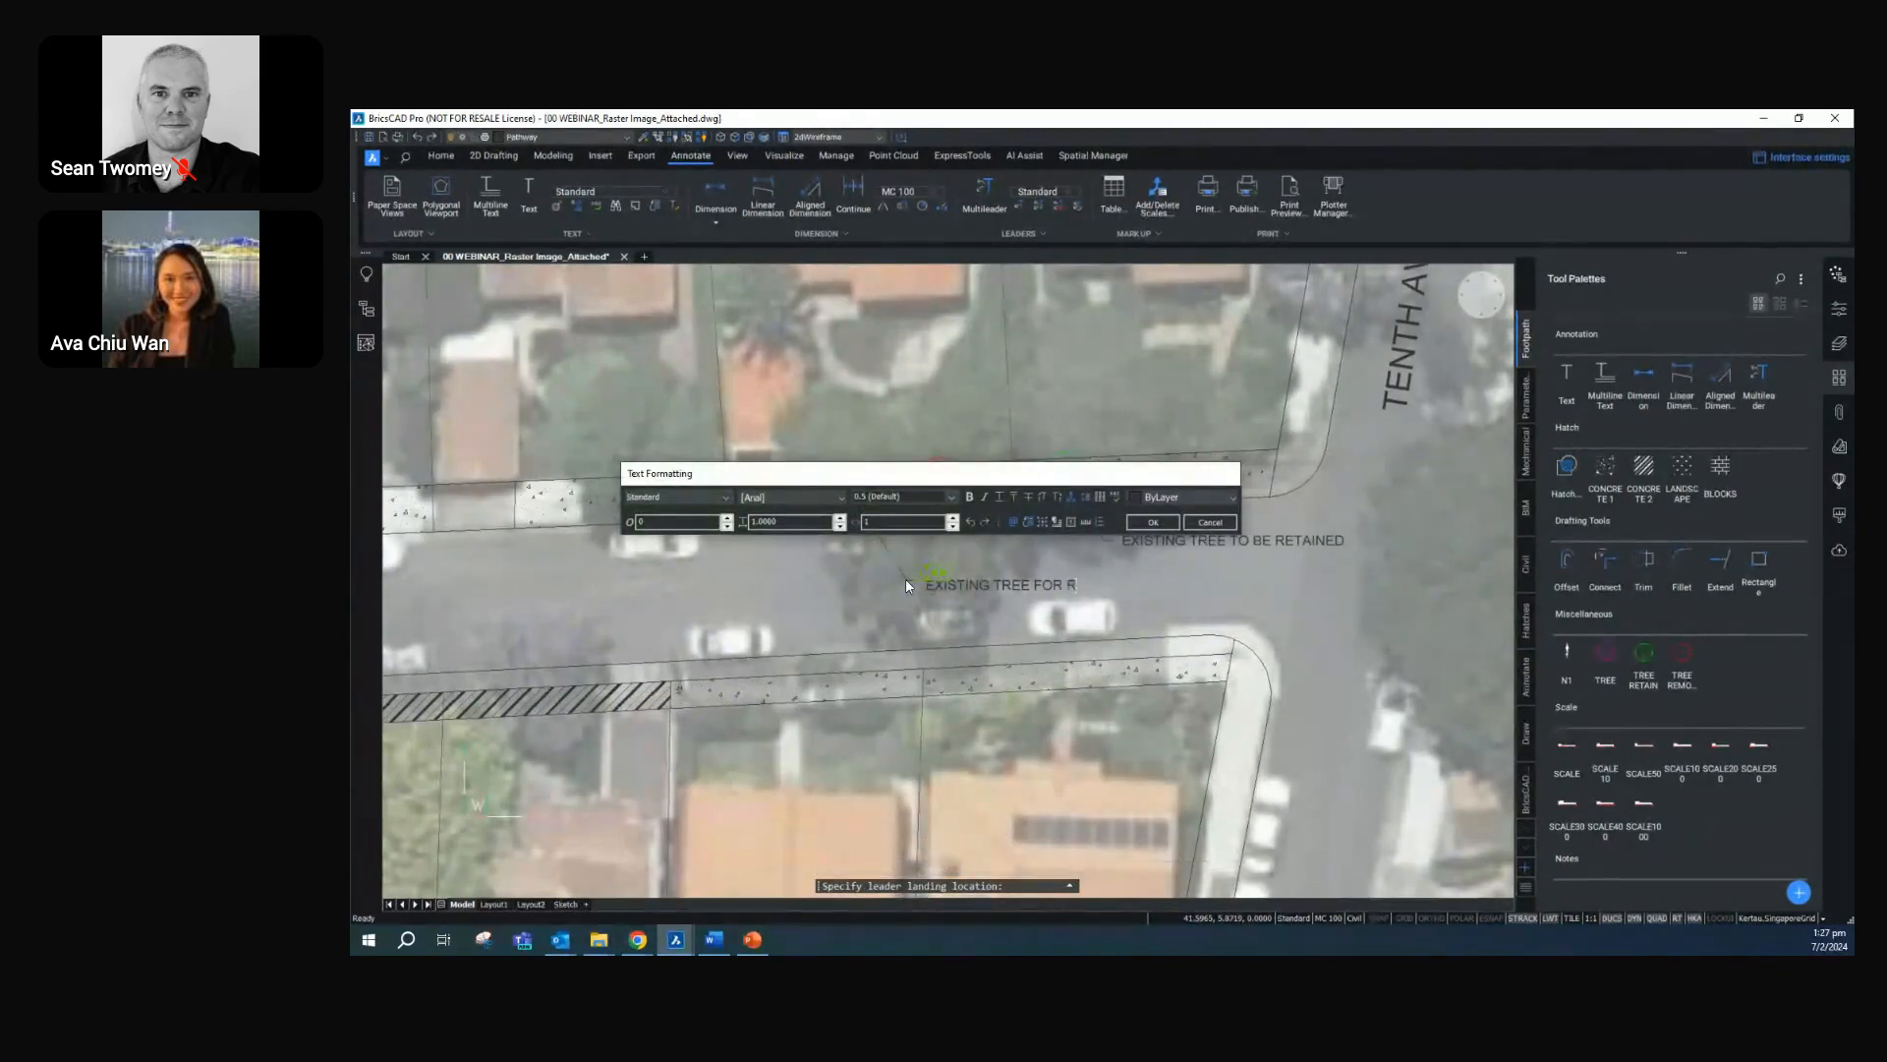
type("EMOVAL")
left_click(1169, 527)
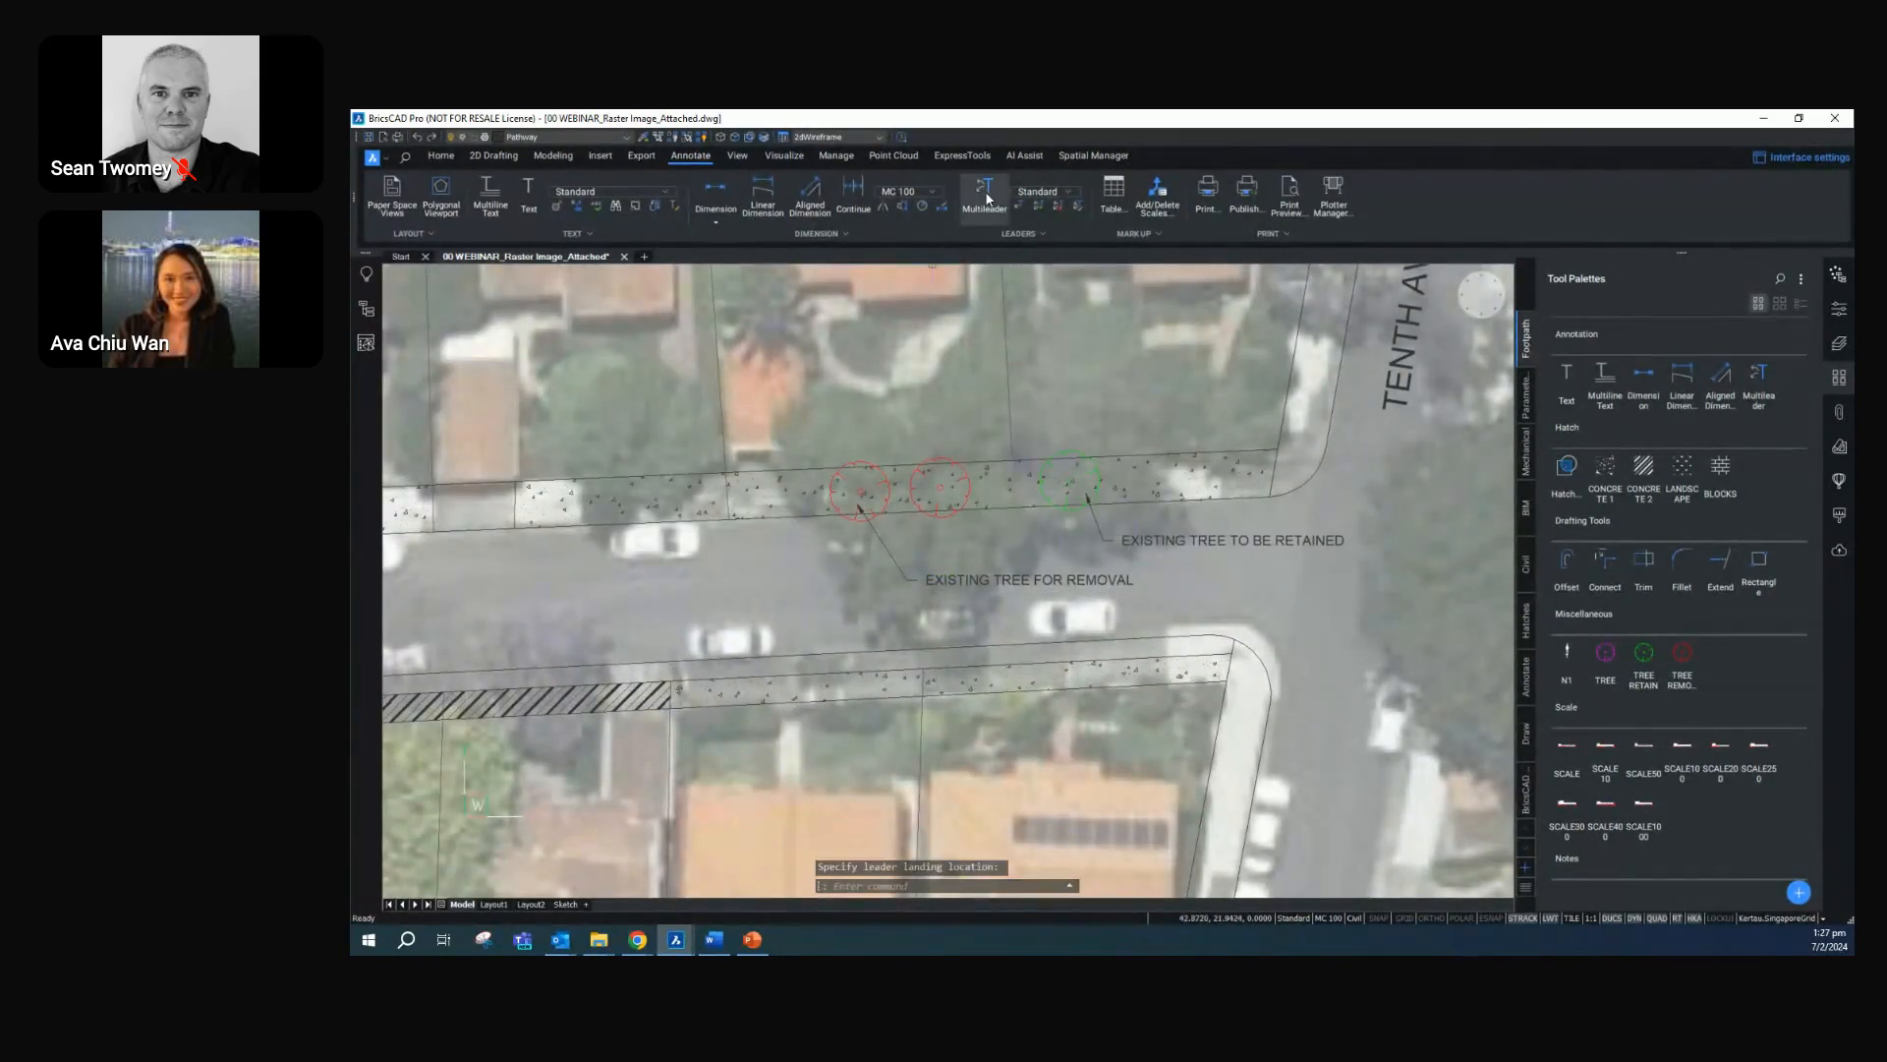
Add a second leader arrow from the "EXISTING TREE FOR REMOVAL" note to the eastern red tree symbol
left_click(1055, 209)
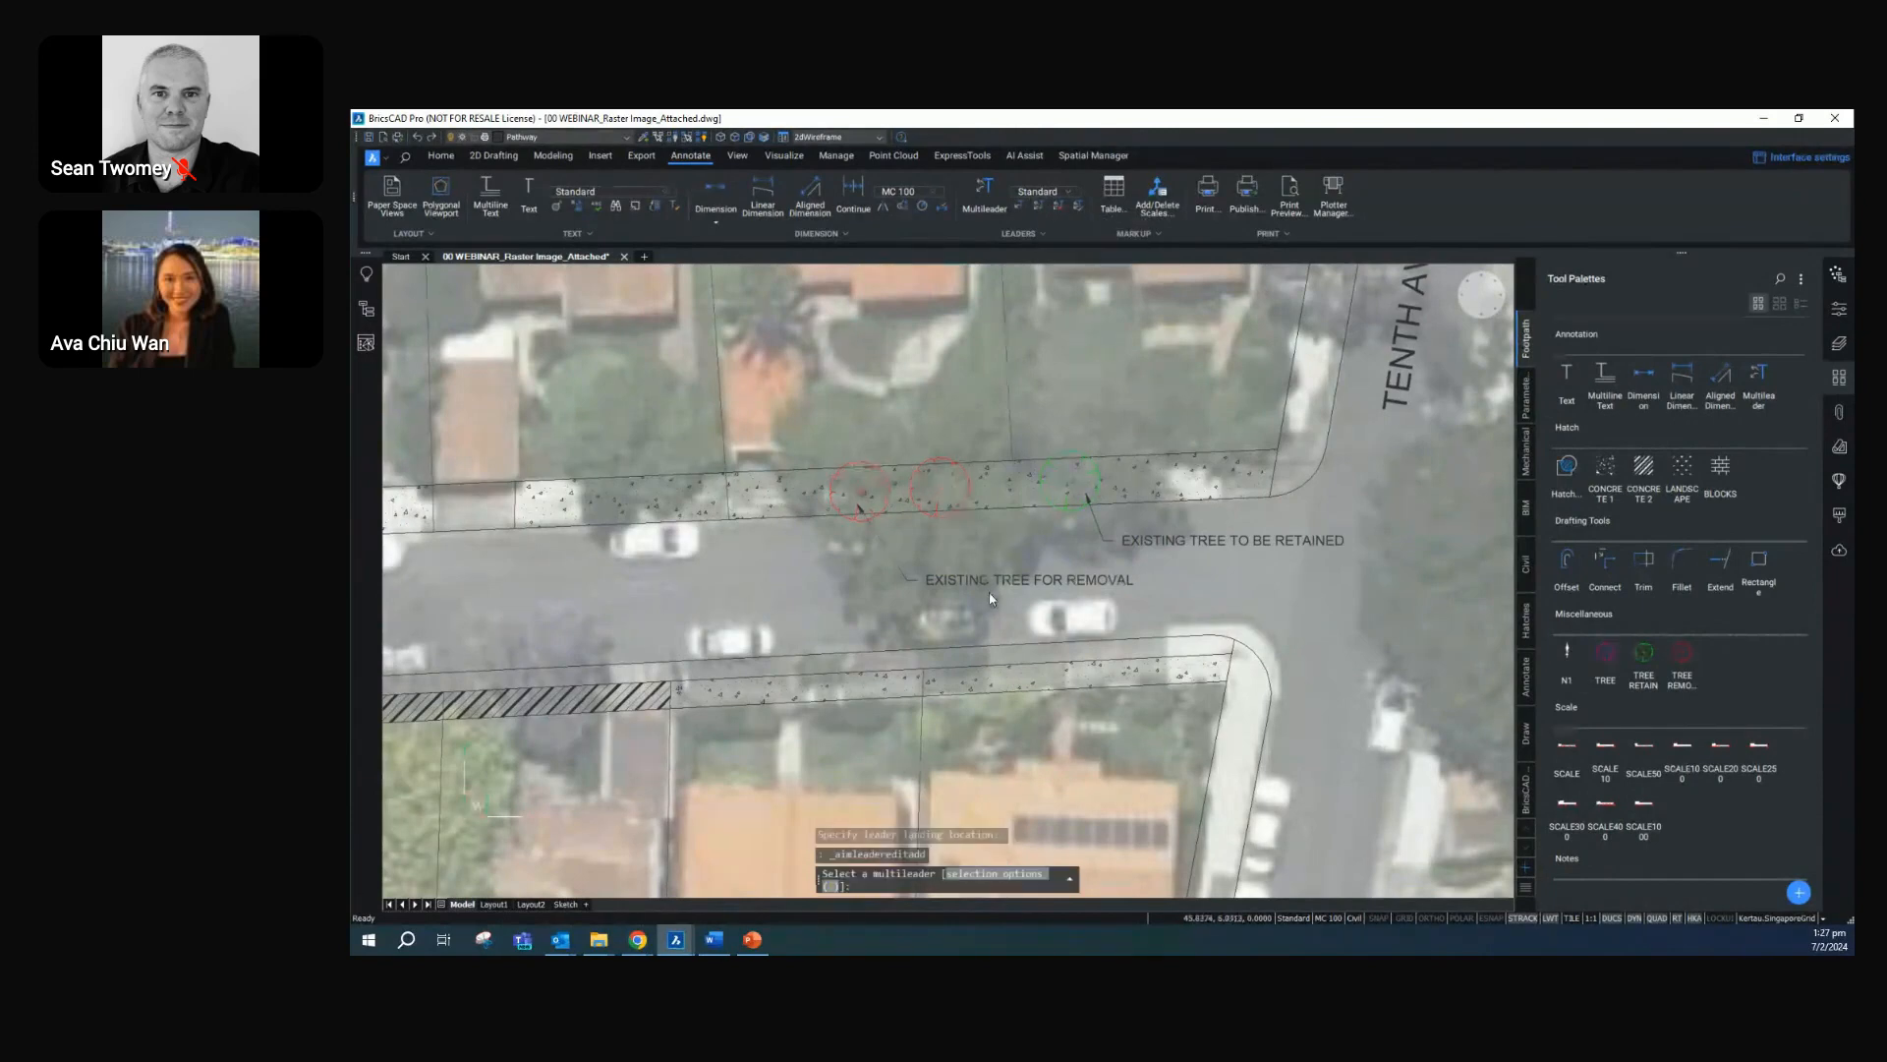
left_click(990, 587)
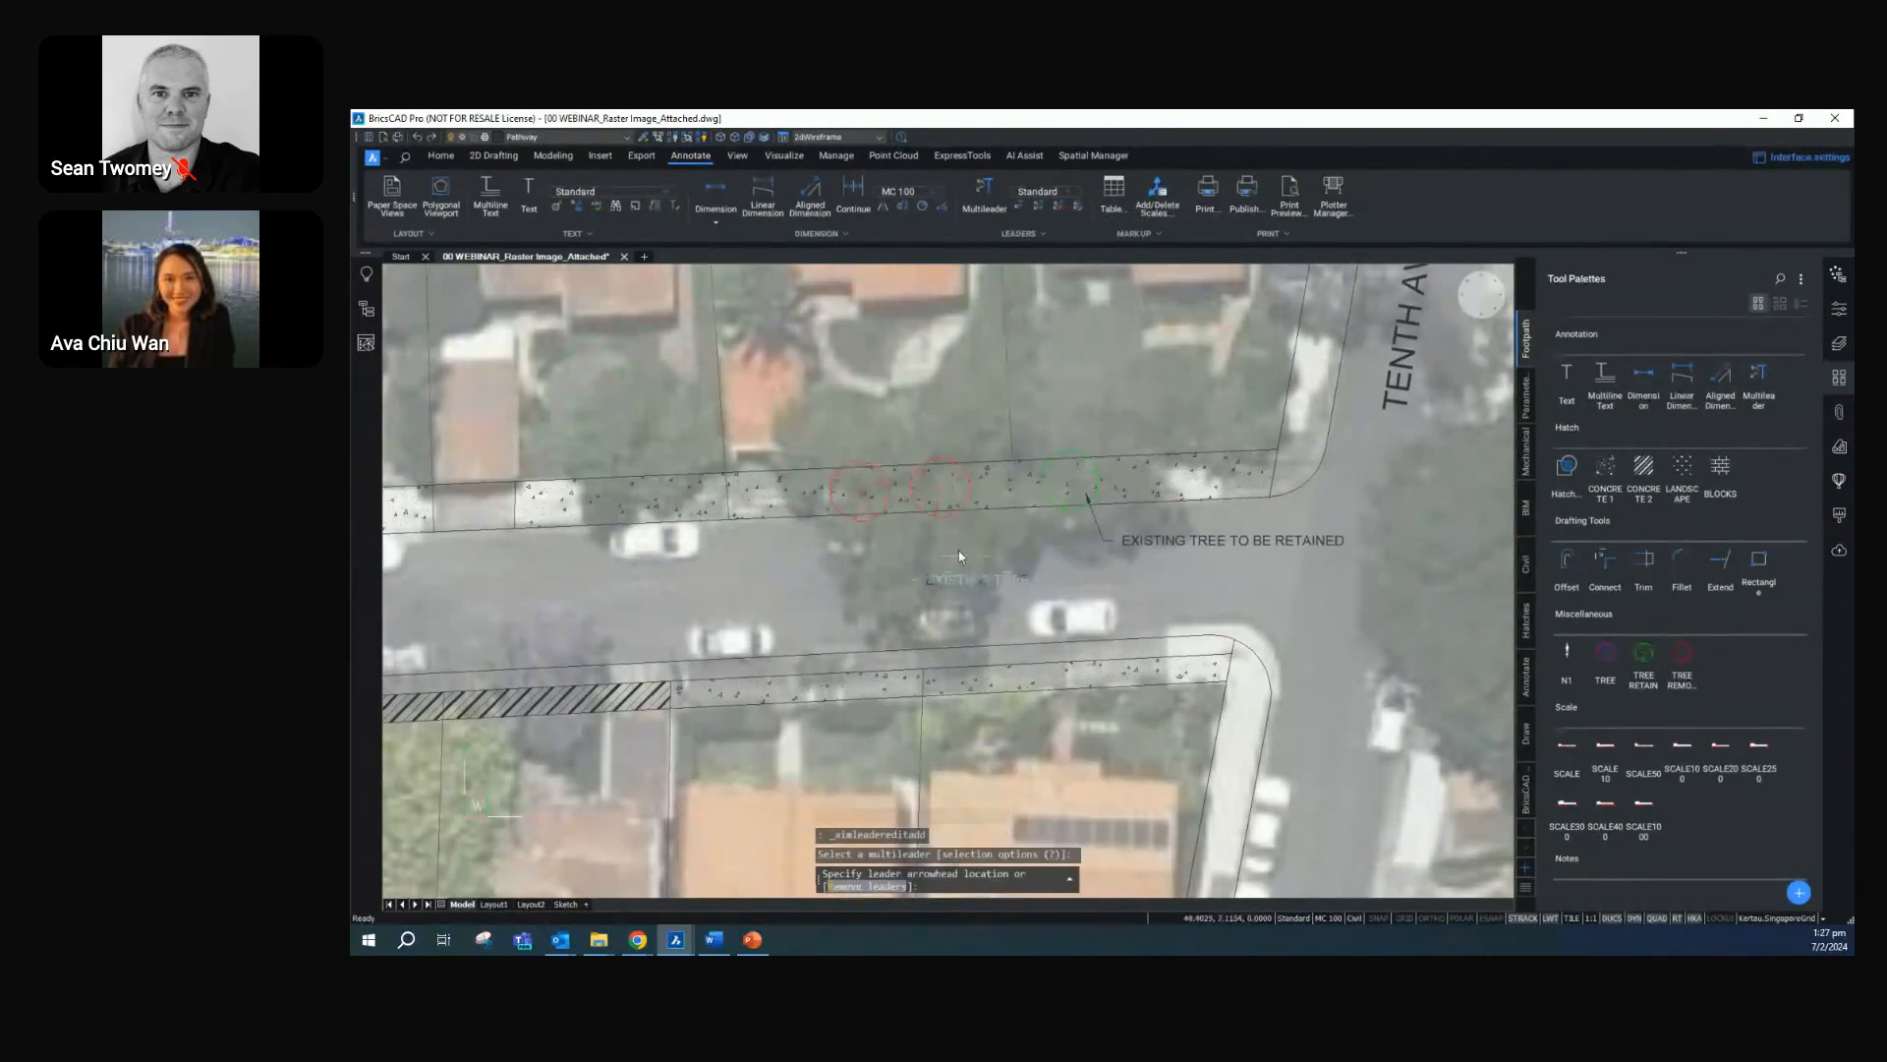
left_click(937, 495)
key("Return")
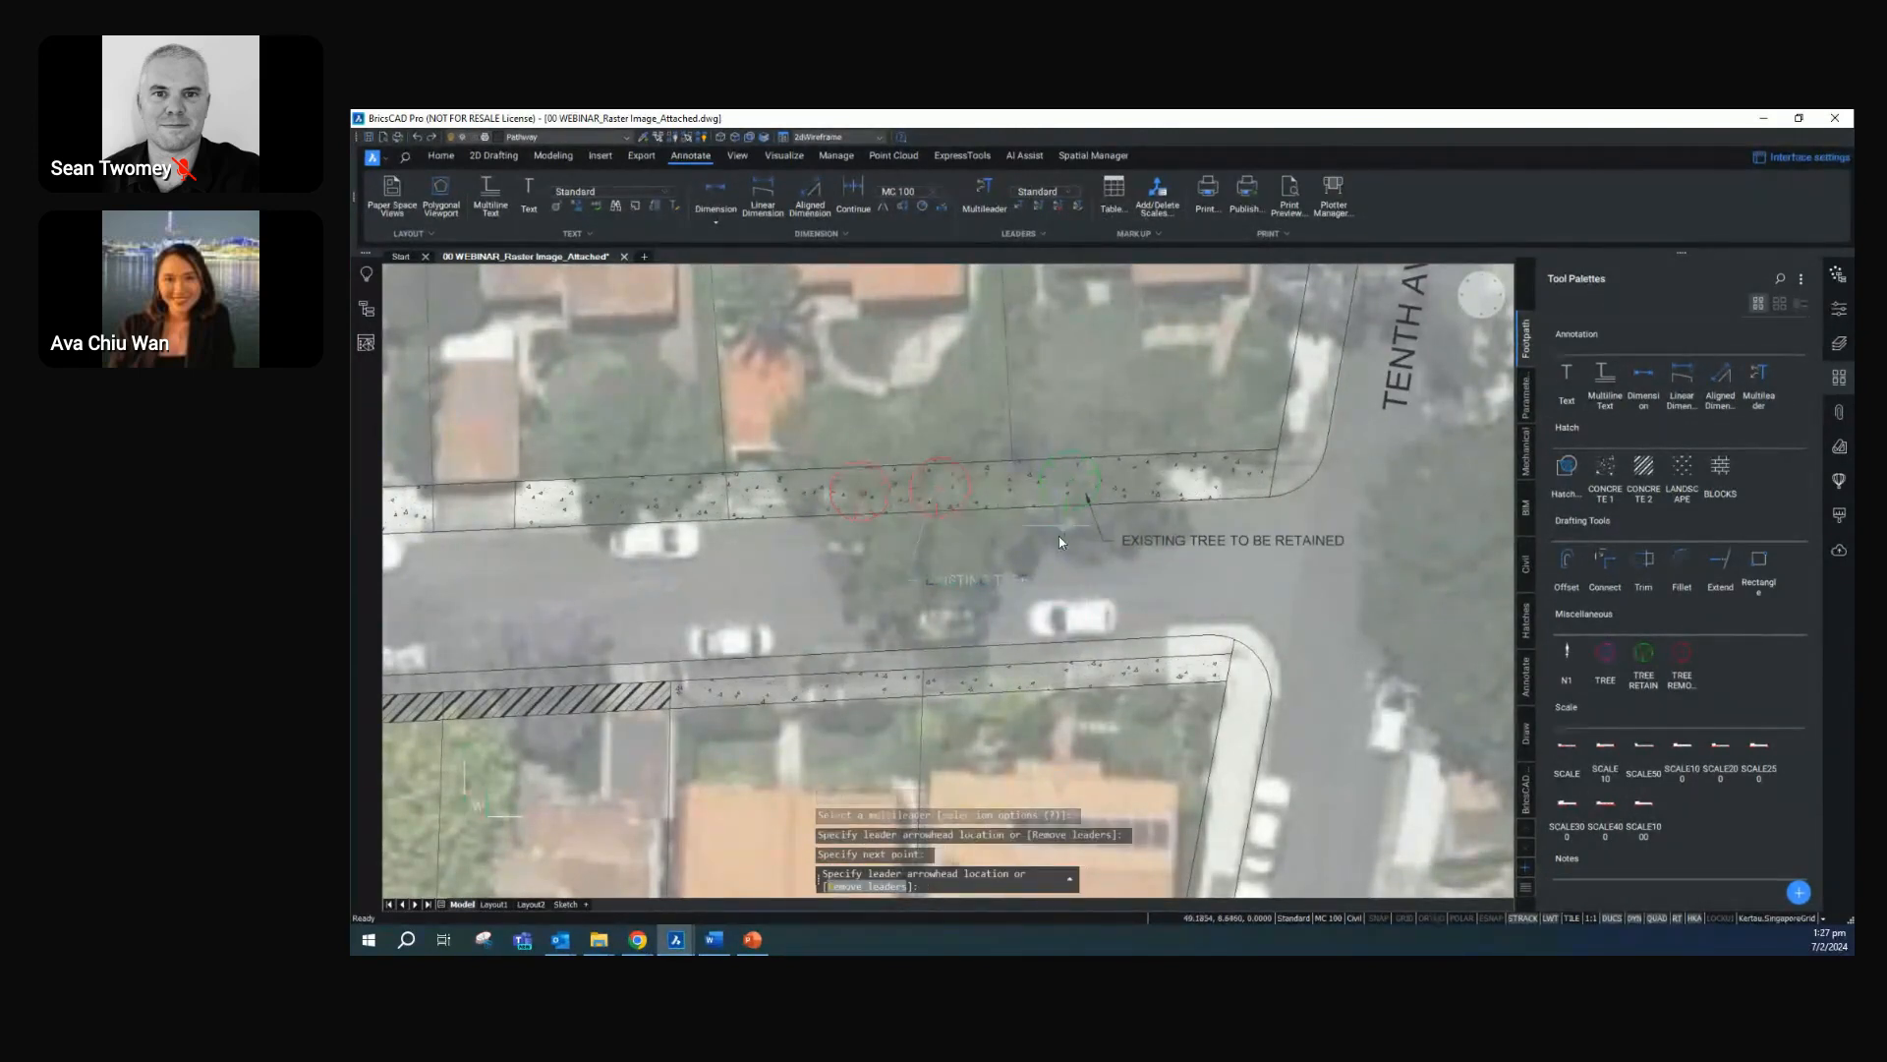
scroll(976, 627, "down", 3)
key("Escape")
scroll(959, 604, "up", 3)
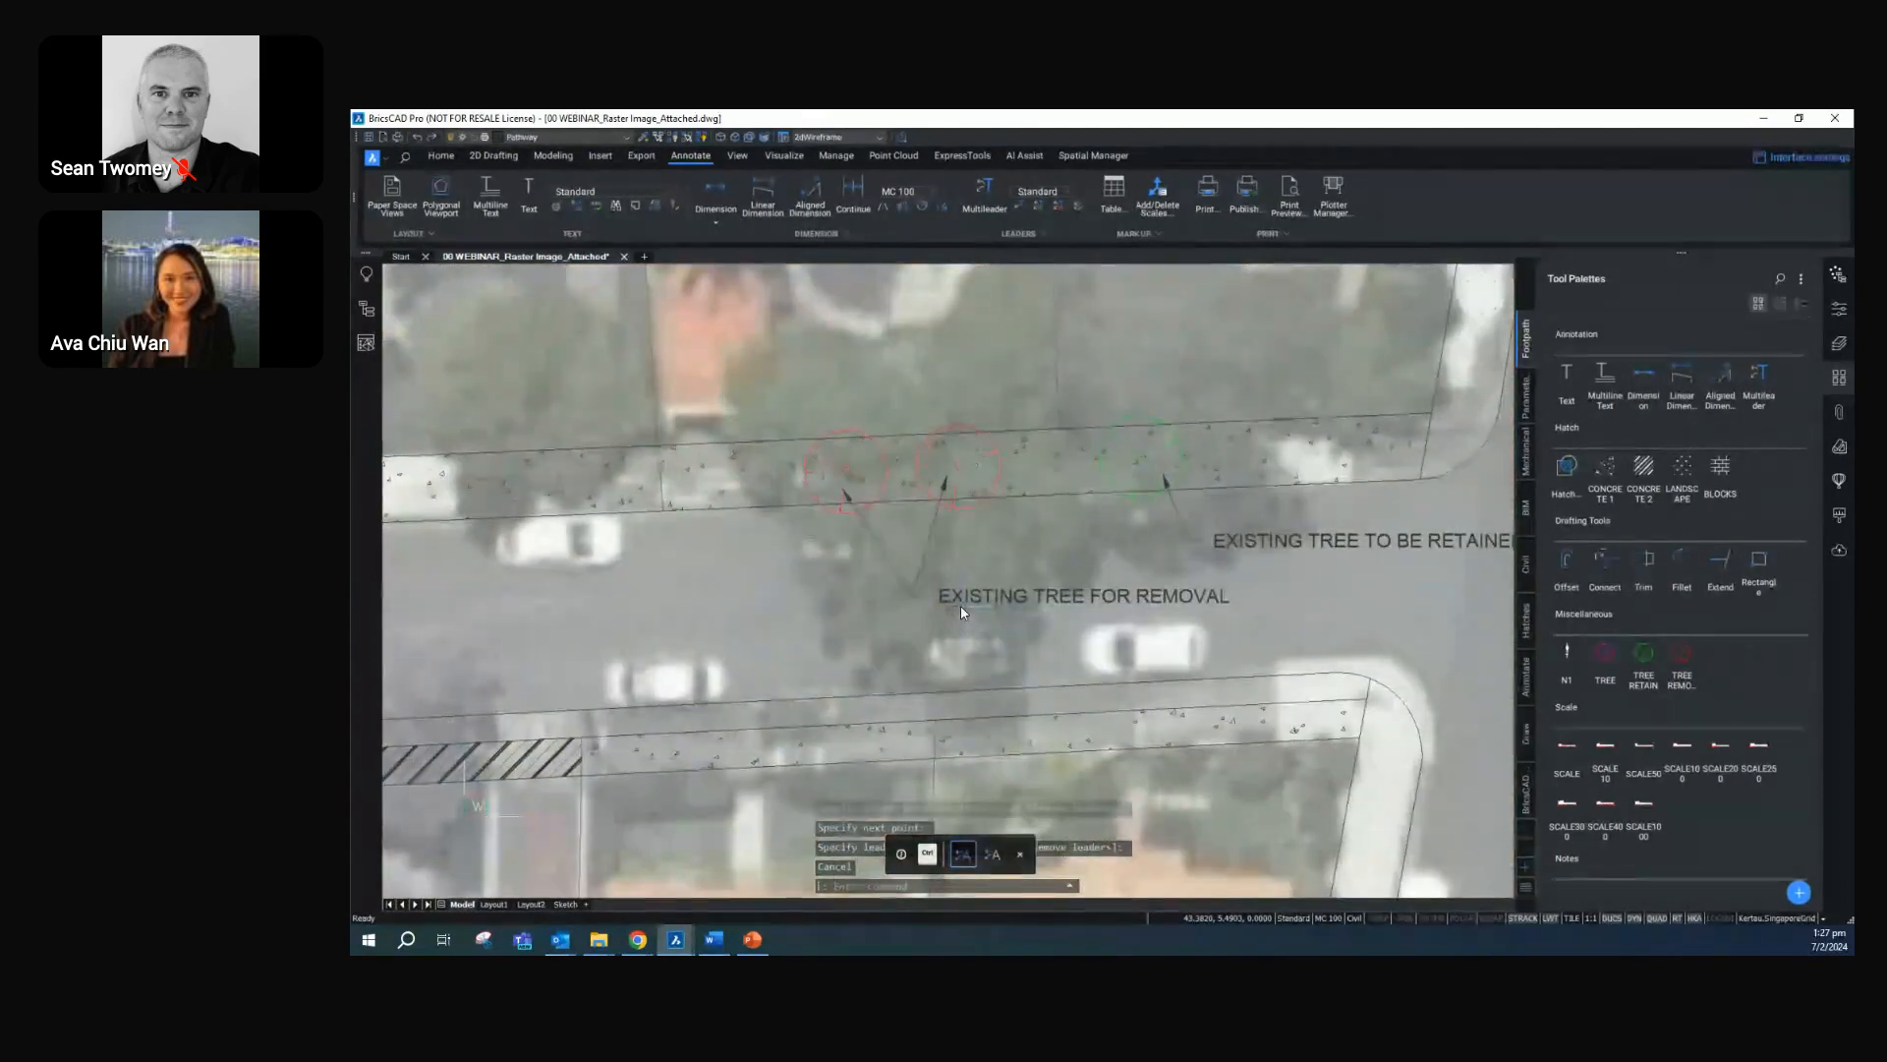
Add a multileader at the diagonally hatched verge south of Second Street with the two-line text "EXISTING VERGE TO REMAIN" / "LANDSCAPE AS REQUIRED"
middle_click_drag(959, 605, 1150, 570)
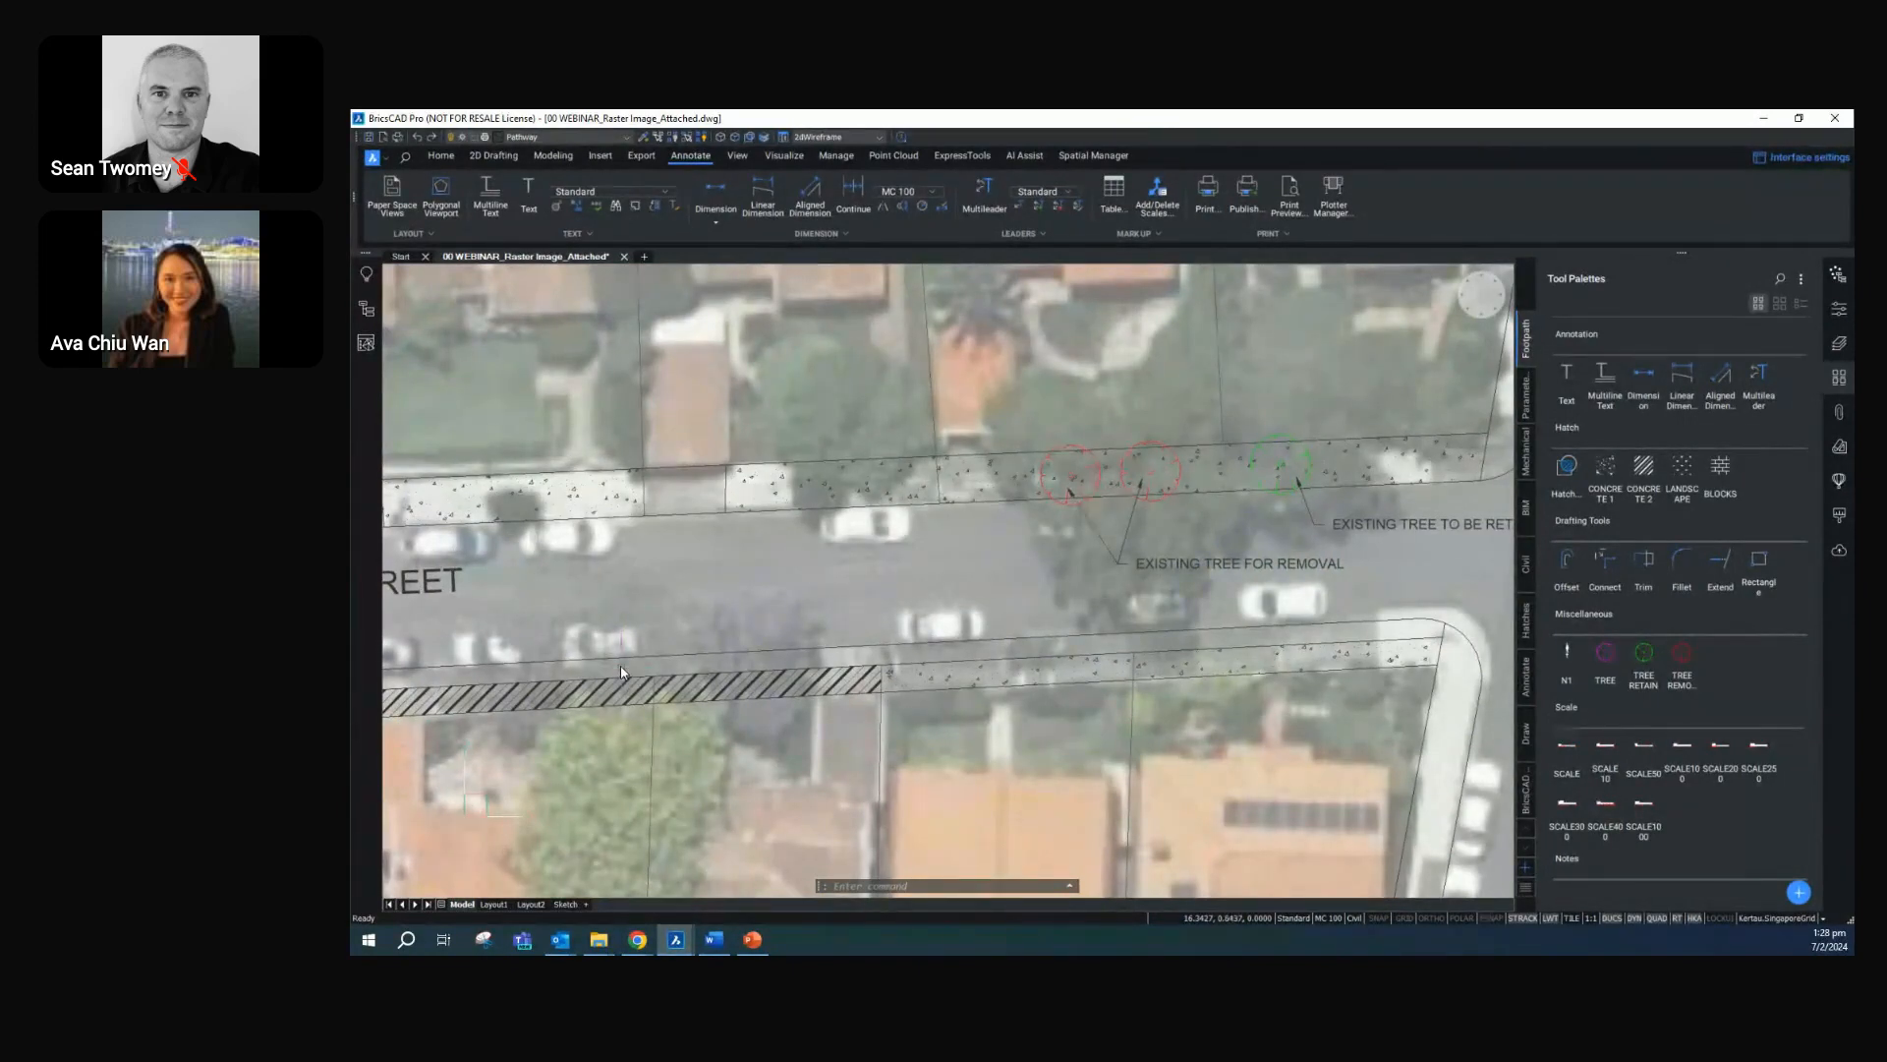
middle_click_drag(718, 660, 930, 627)
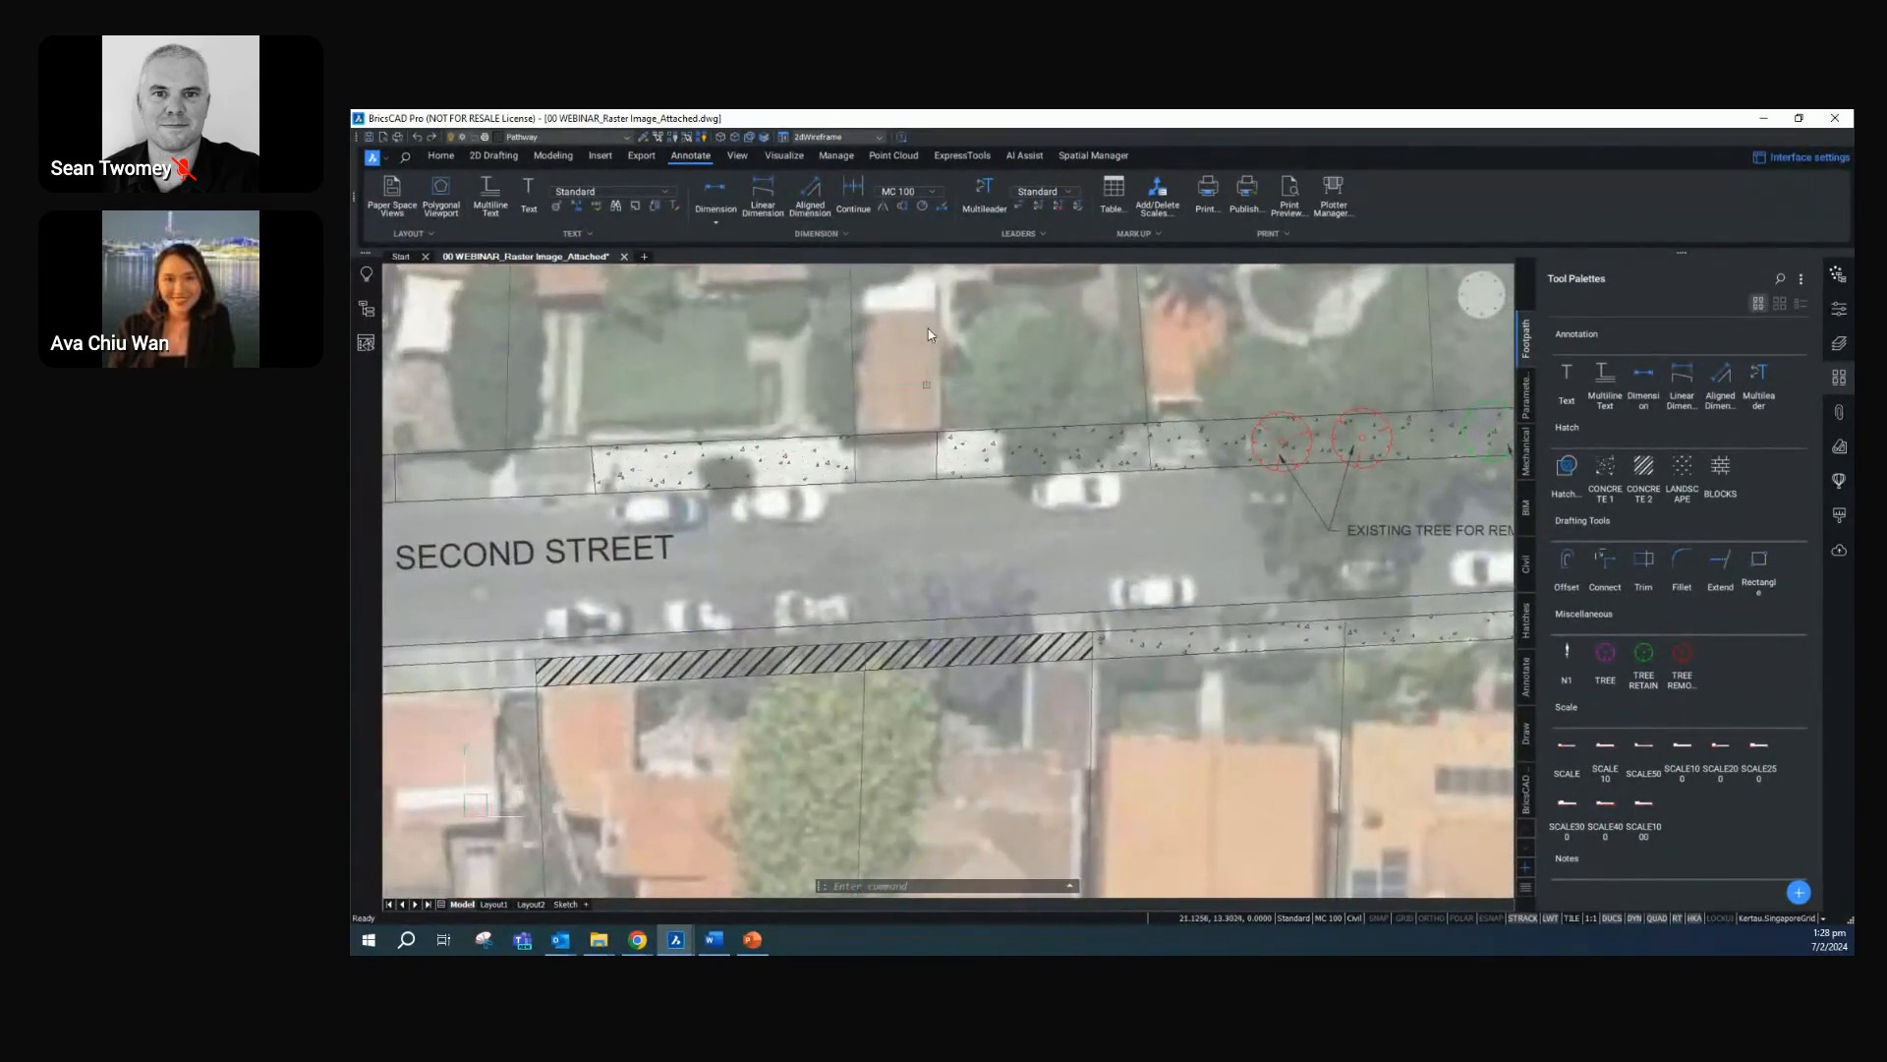
left_click(986, 202)
left_click(739, 639)
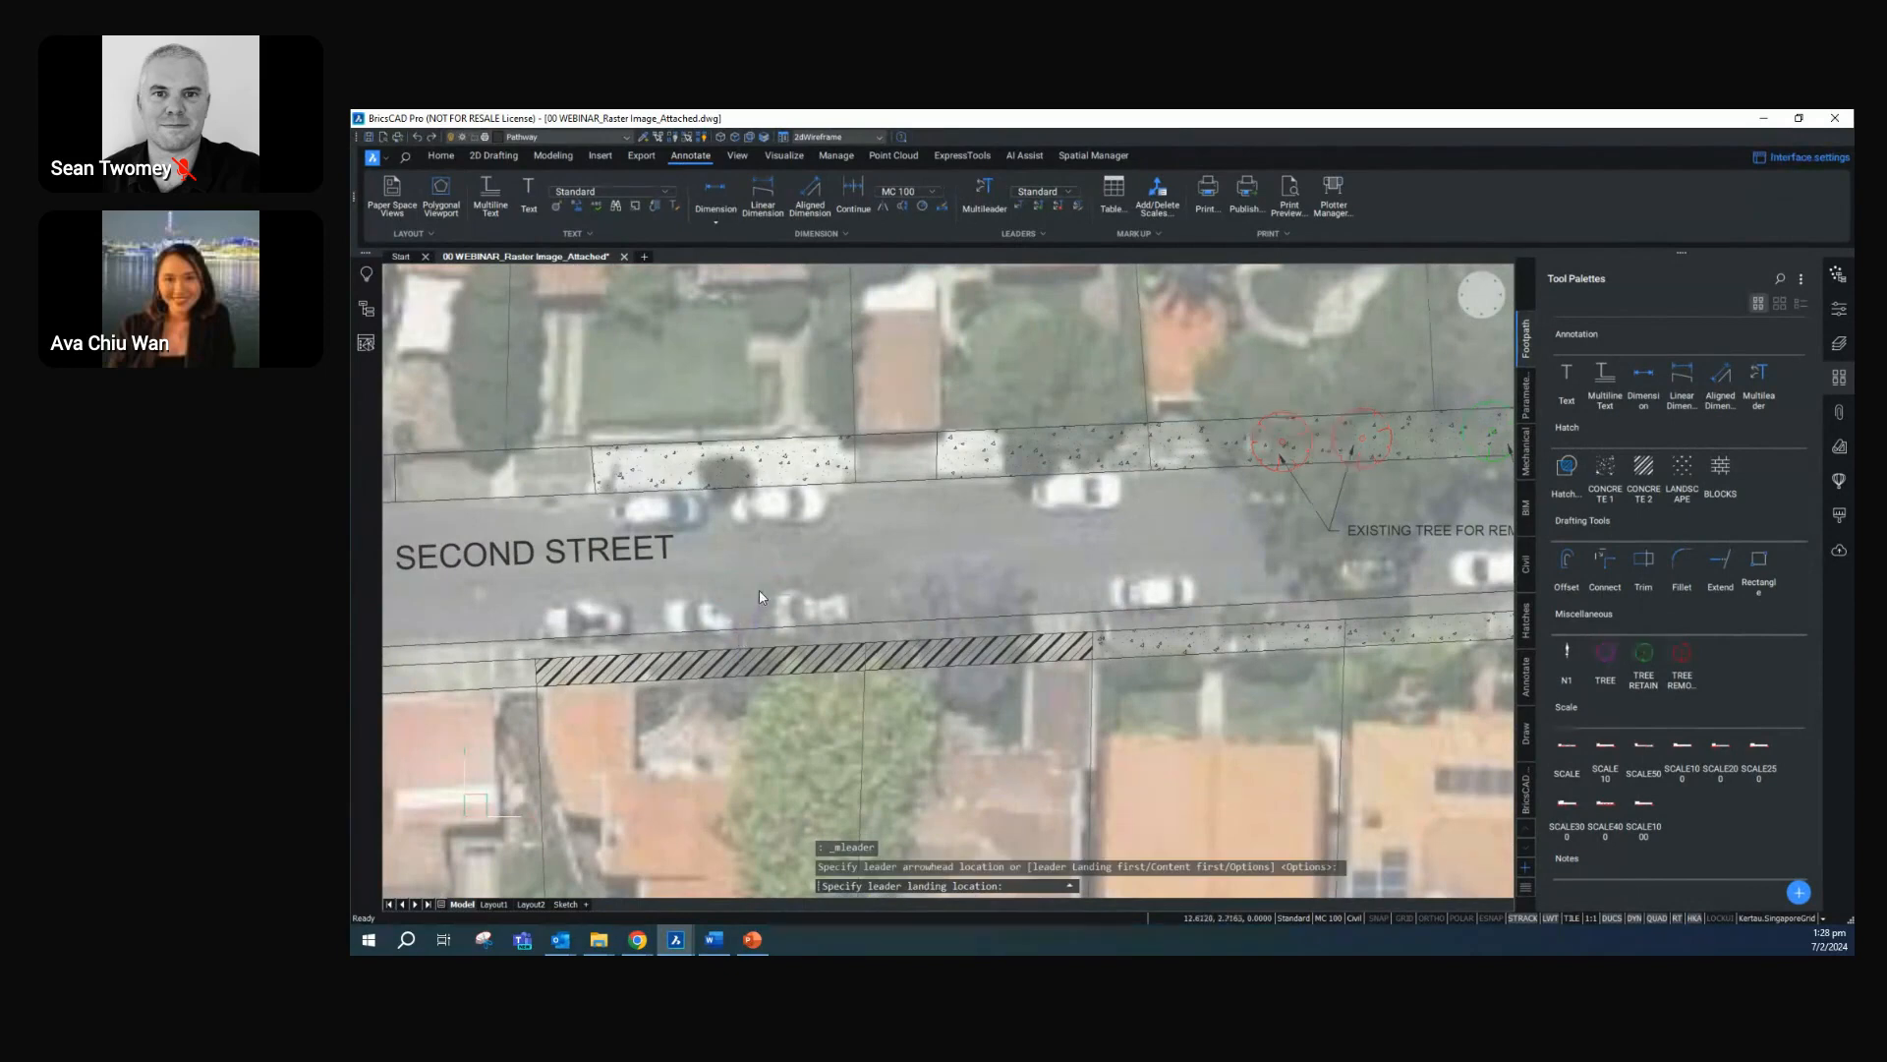
left_click(770, 589)
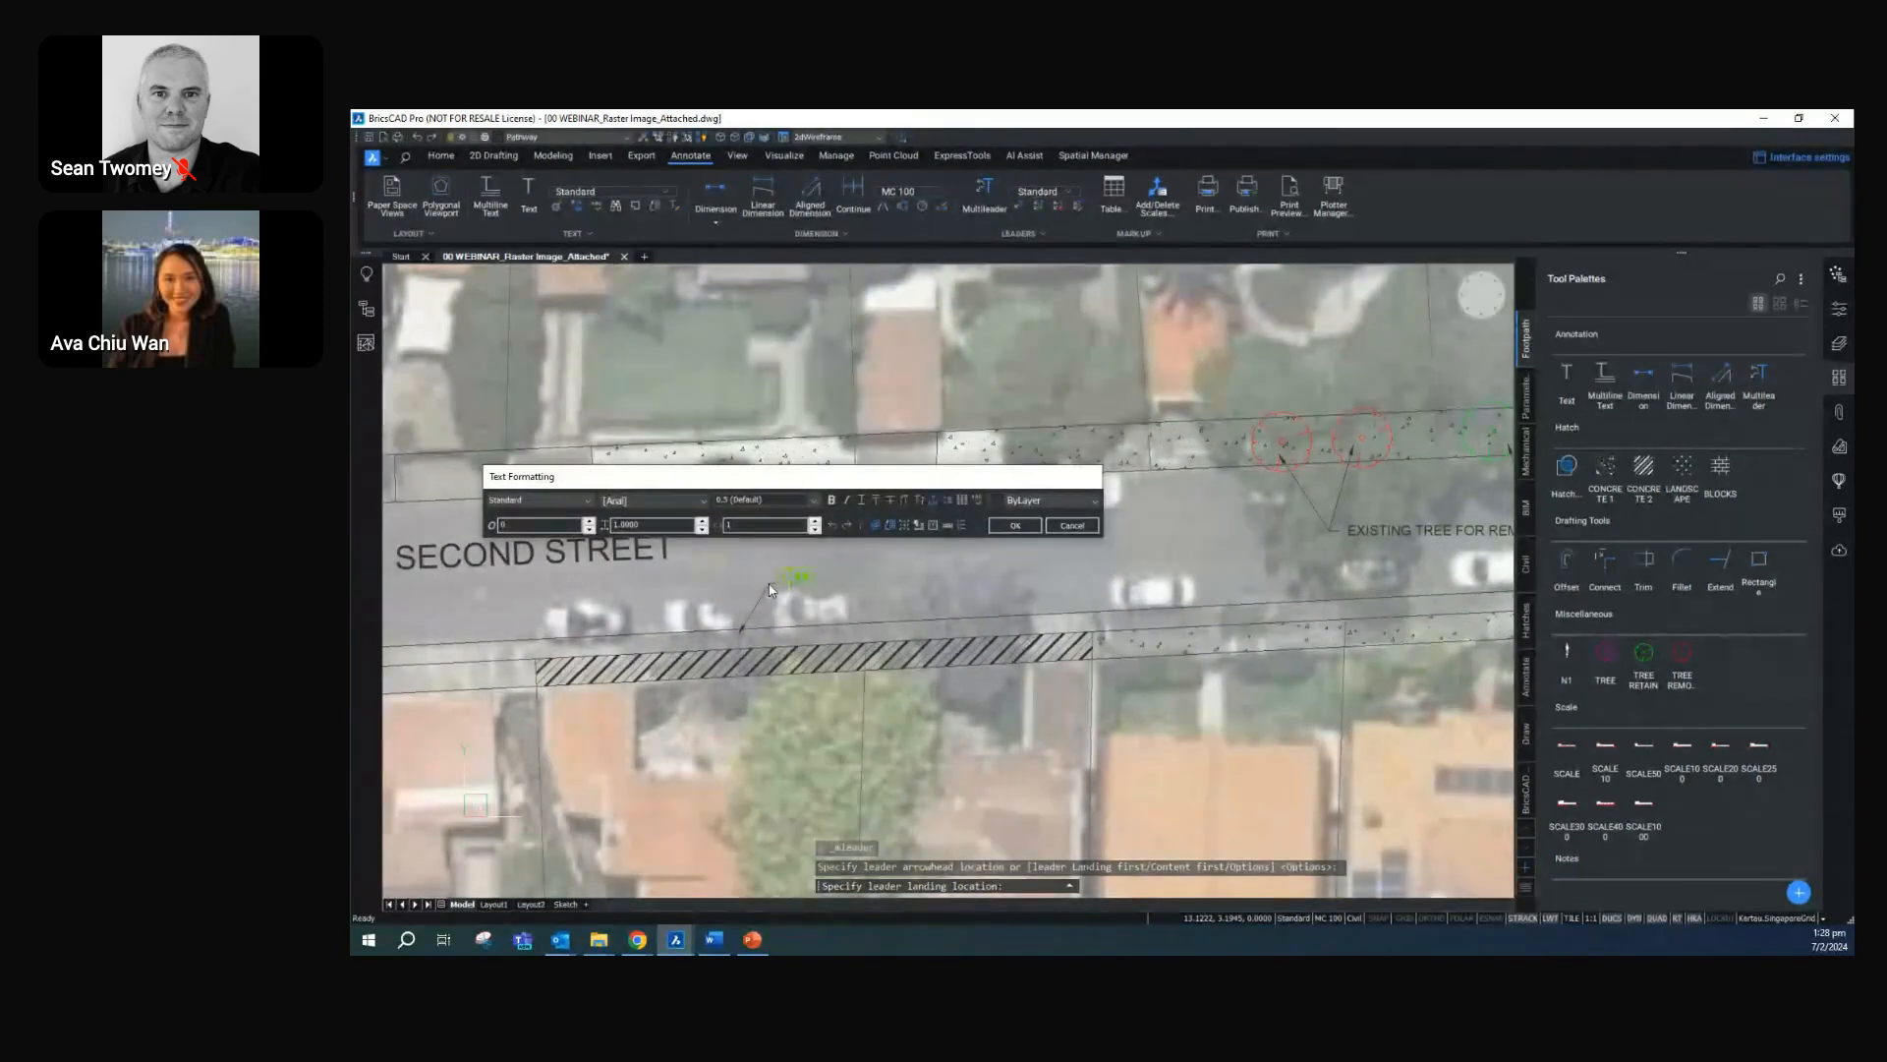
type("EXISSTI")
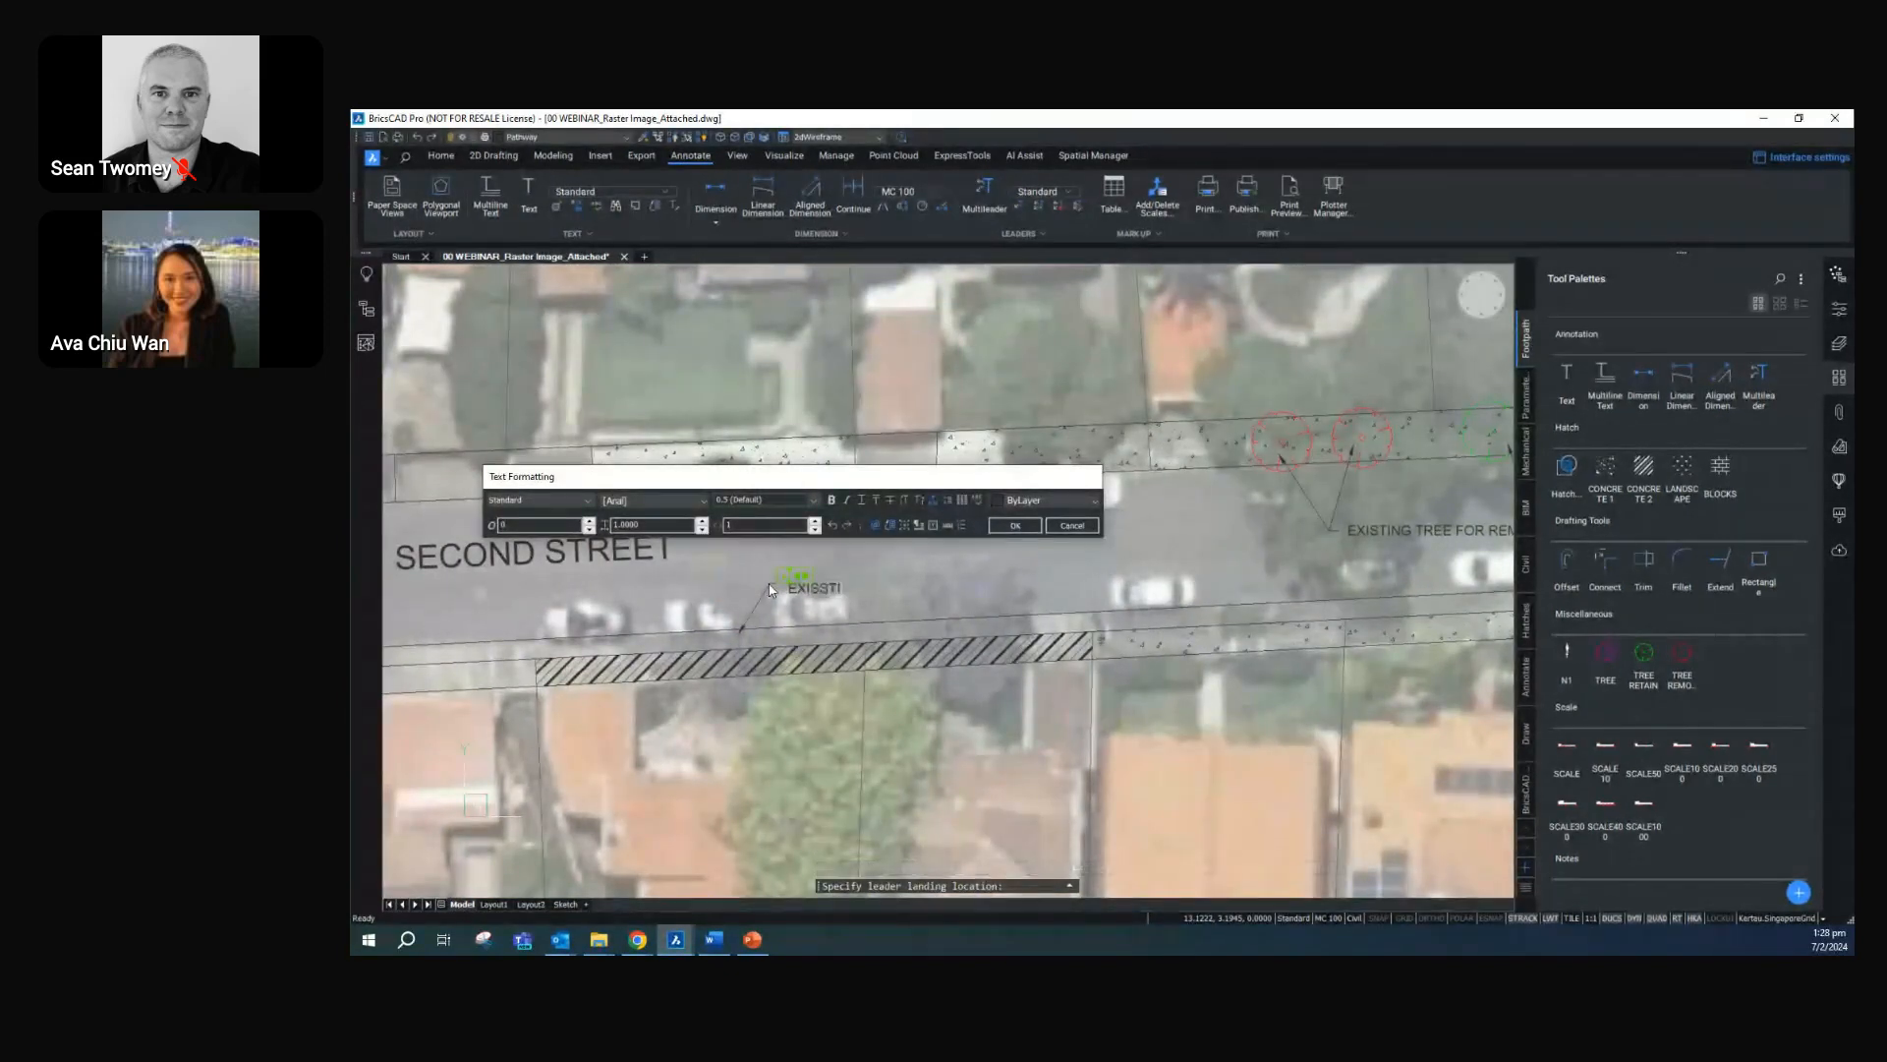
key("BackSpace")
key("BackSpace")
key("BackSpace")
type("TING VERGE TO REMAIN")
key("Return")
type("LANDSCAPE AS")
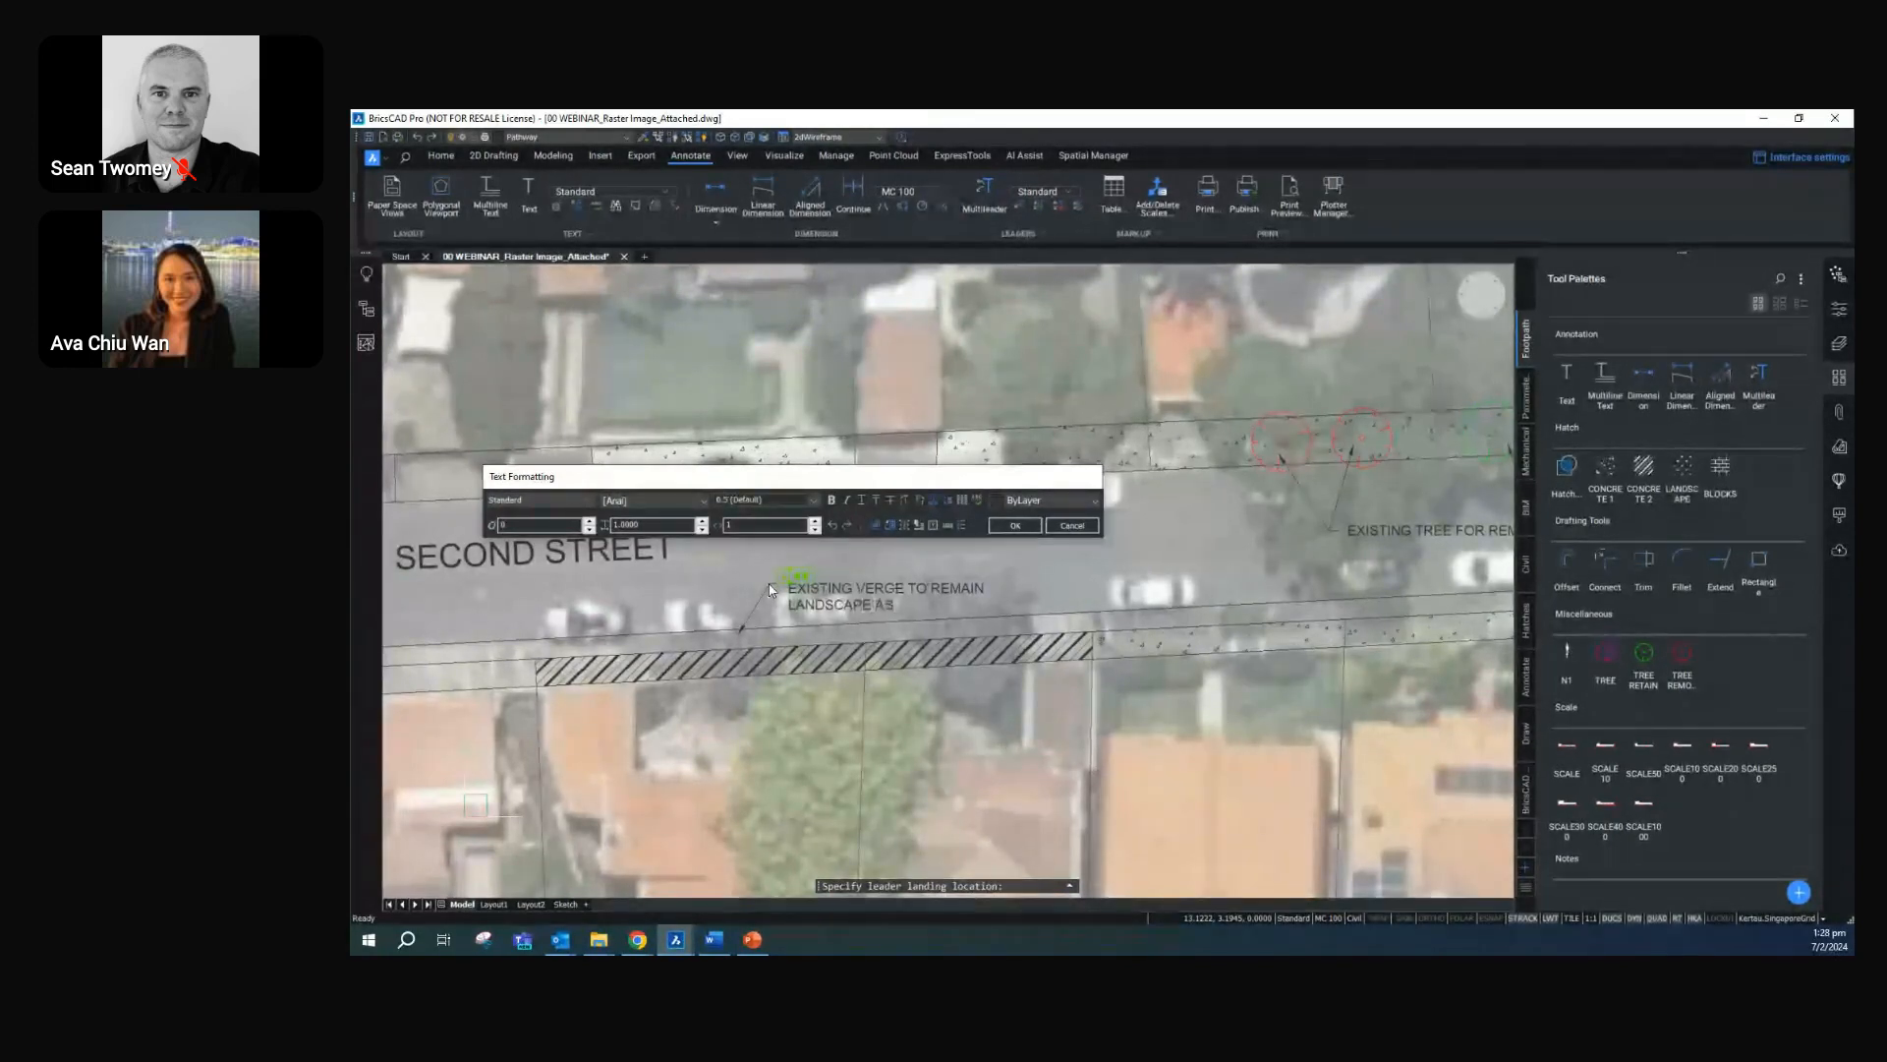
type(" REQUIRED")
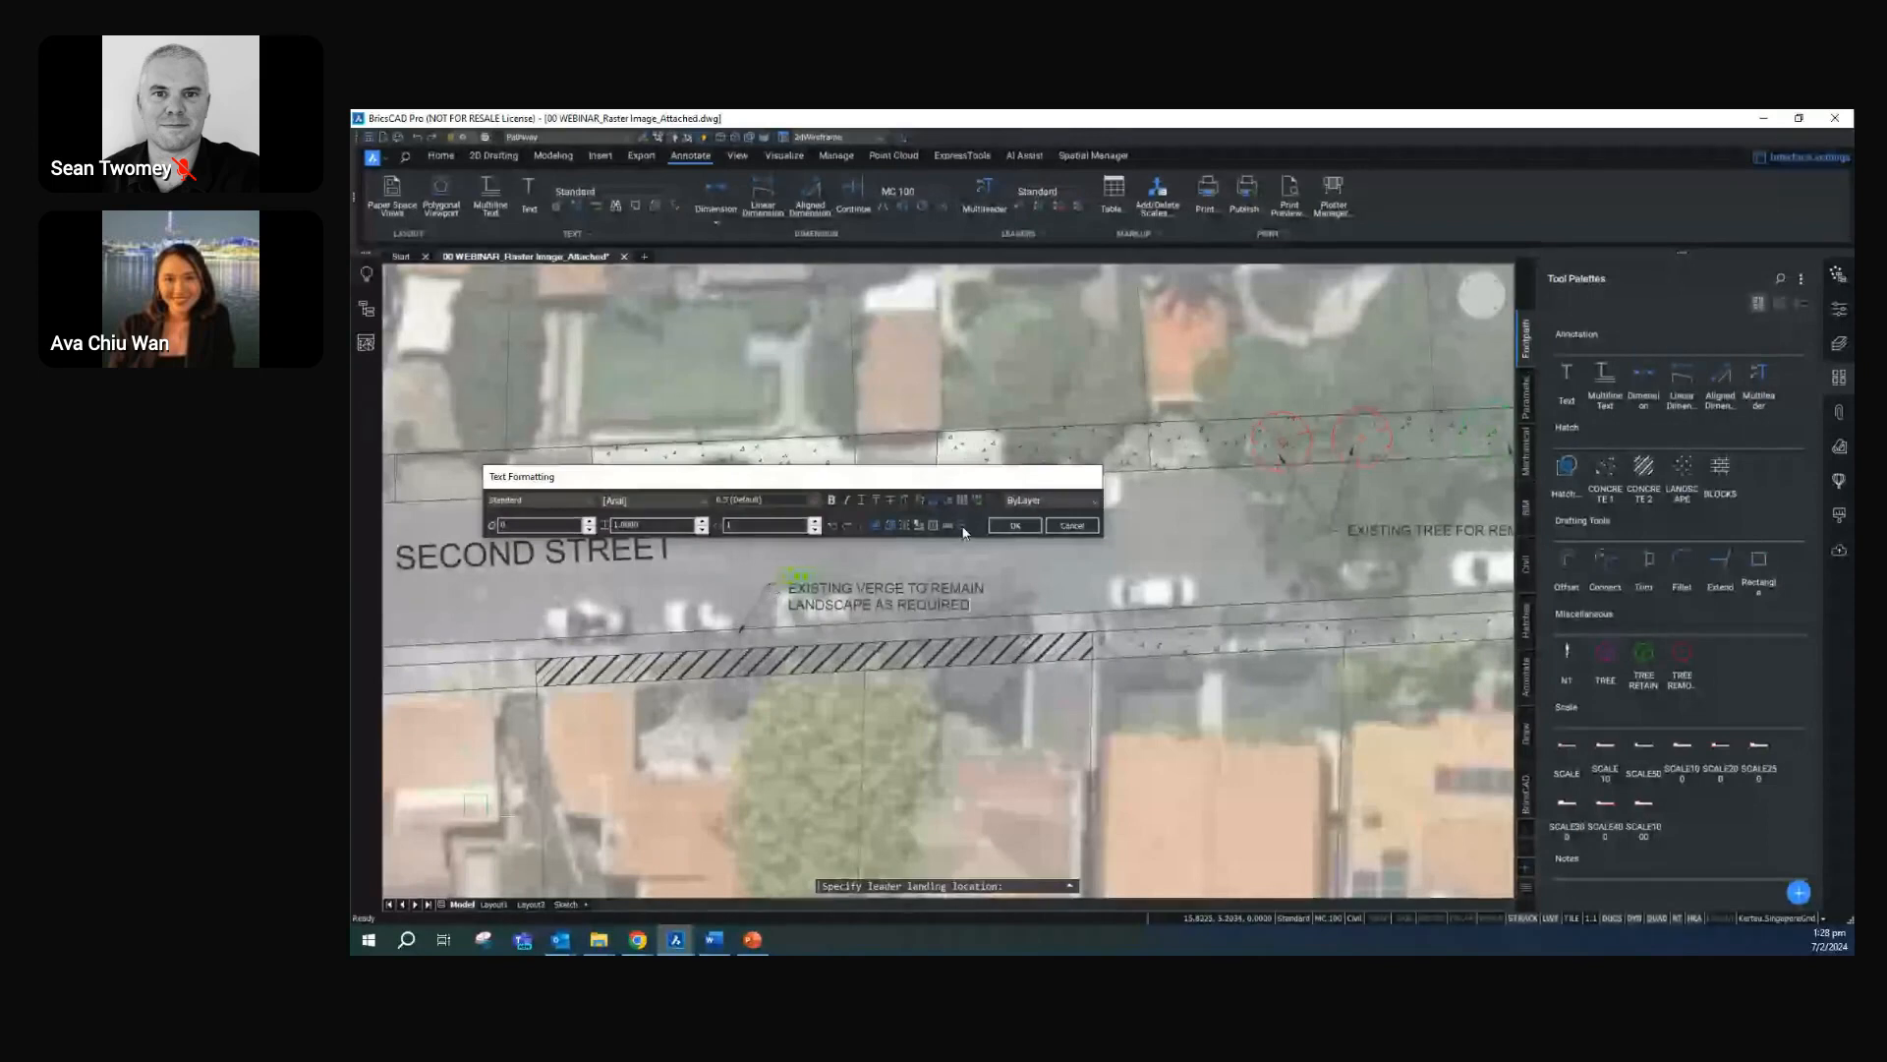
left_click(1010, 525)
Try to dimension the northern footpath's width with the general dimension command at the cross line beside the shorter rectangle, and erase the dimension
middle_click_drag(887, 520, 1125, 513)
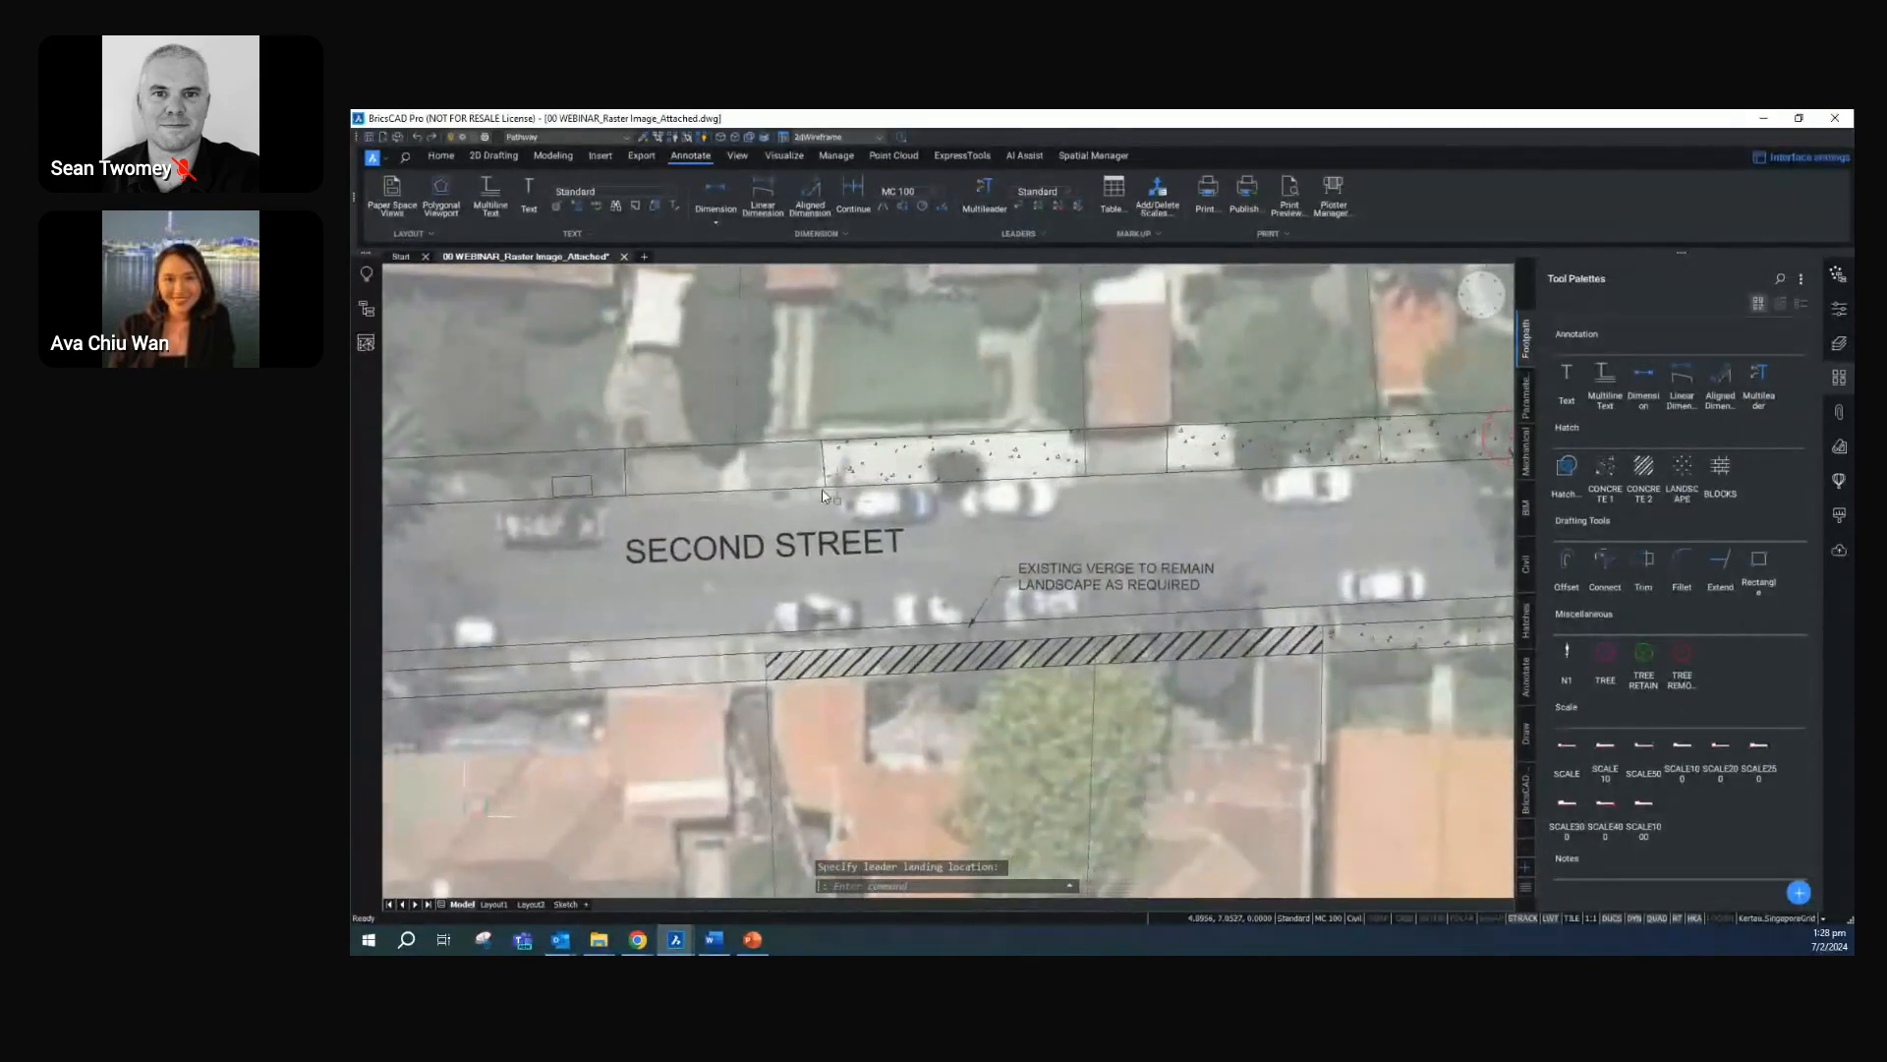
left_click(1647, 381)
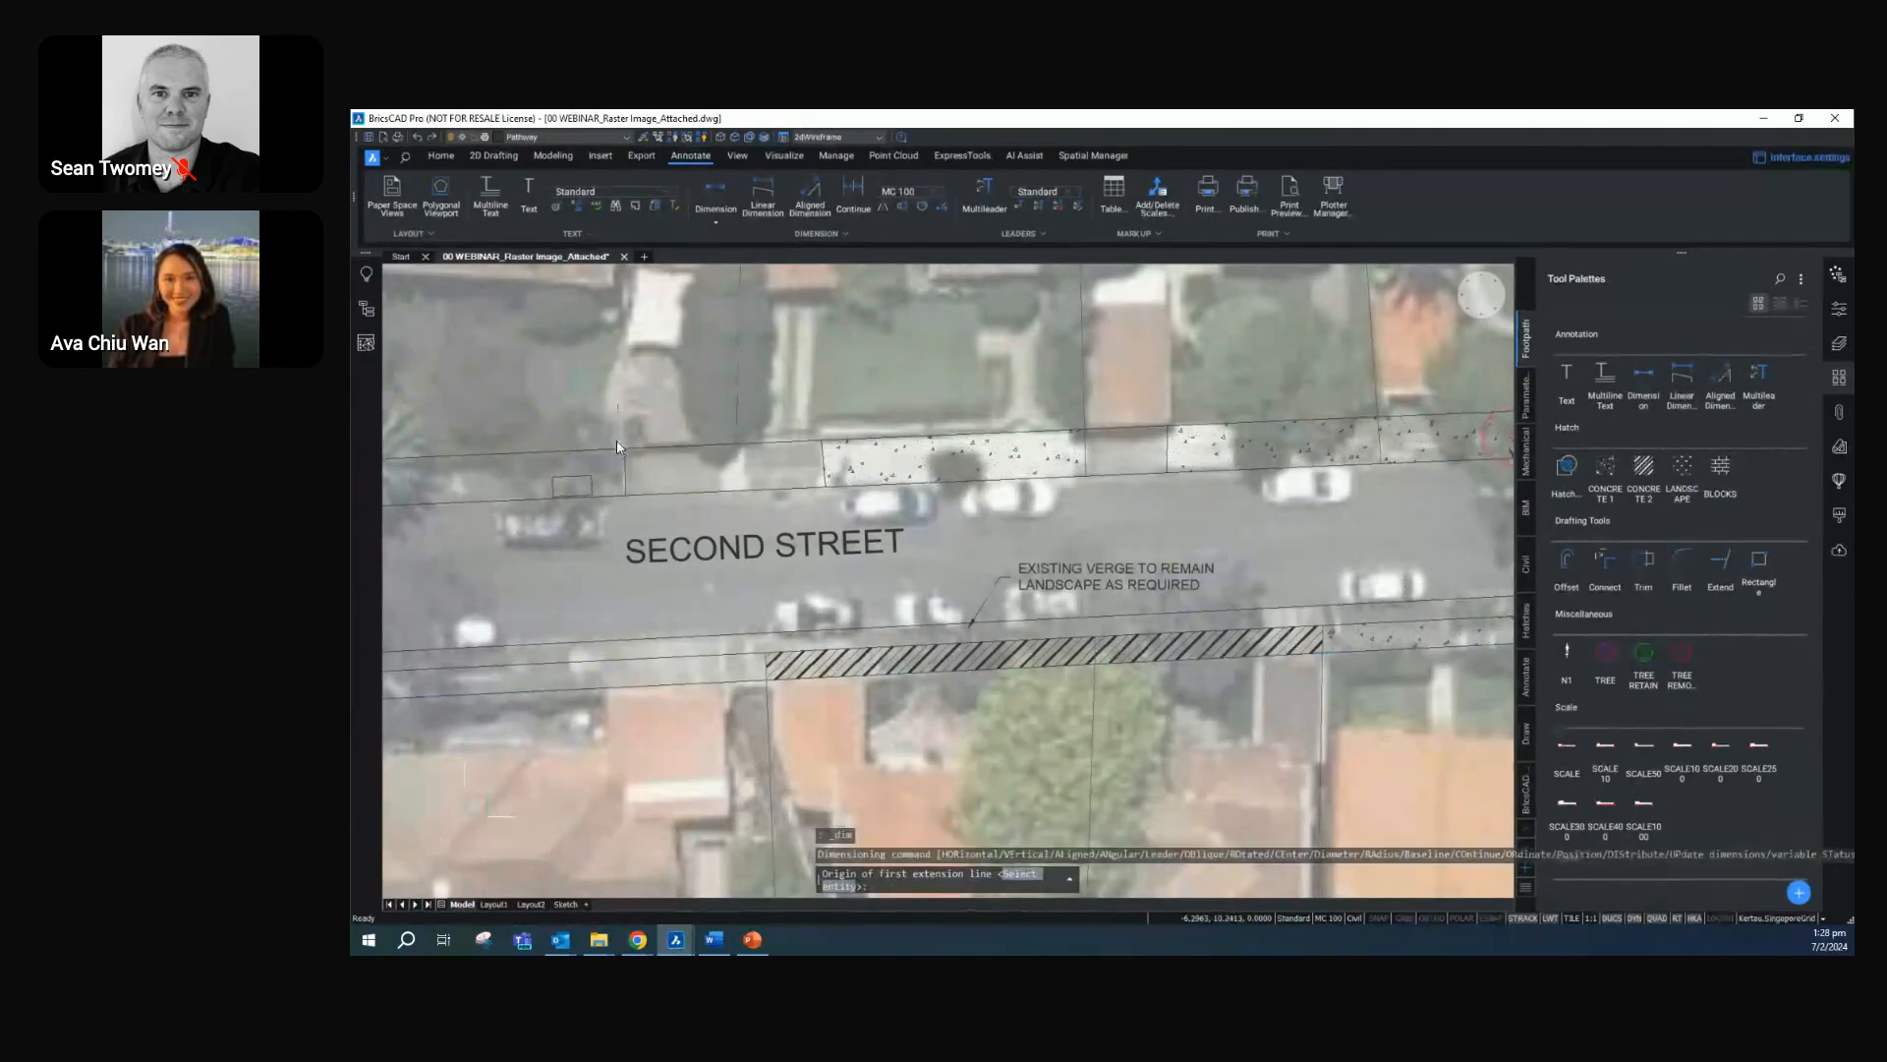
scroll(620, 443, "up", 3)
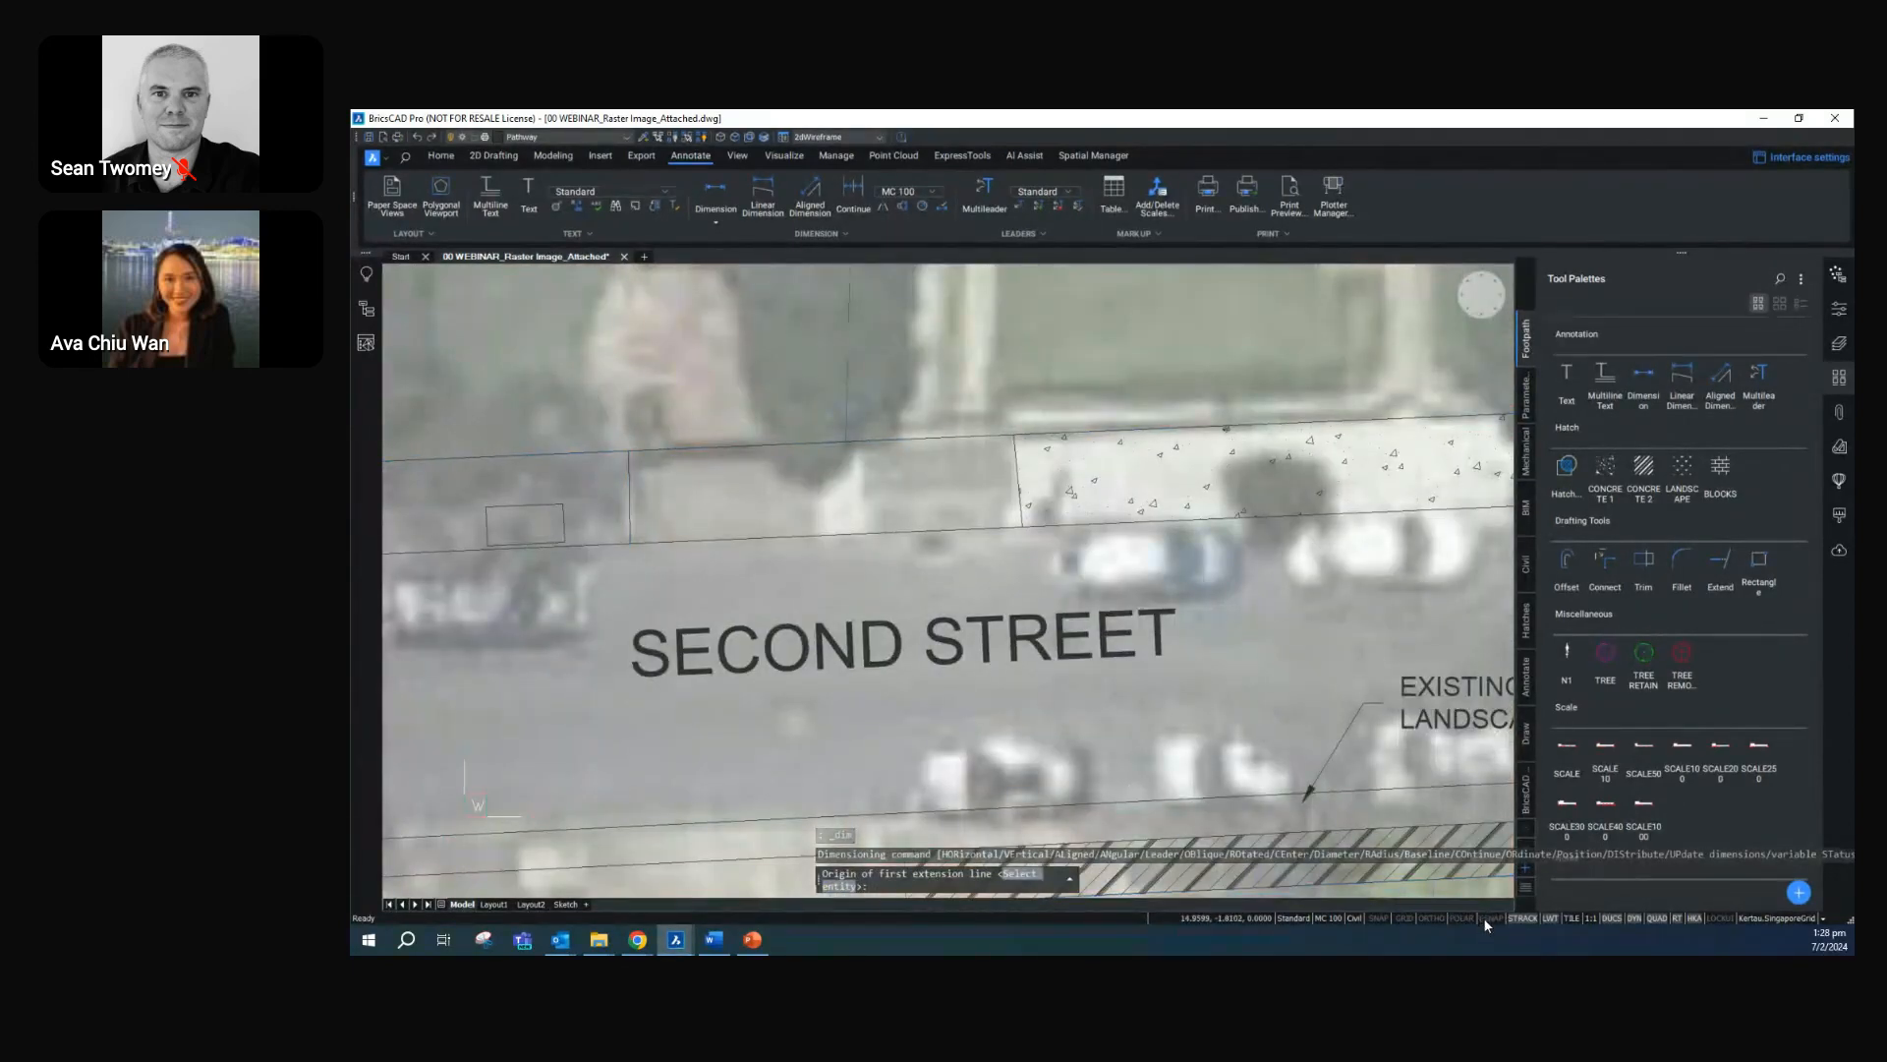
left_click(1486, 918)
left_click(630, 454)
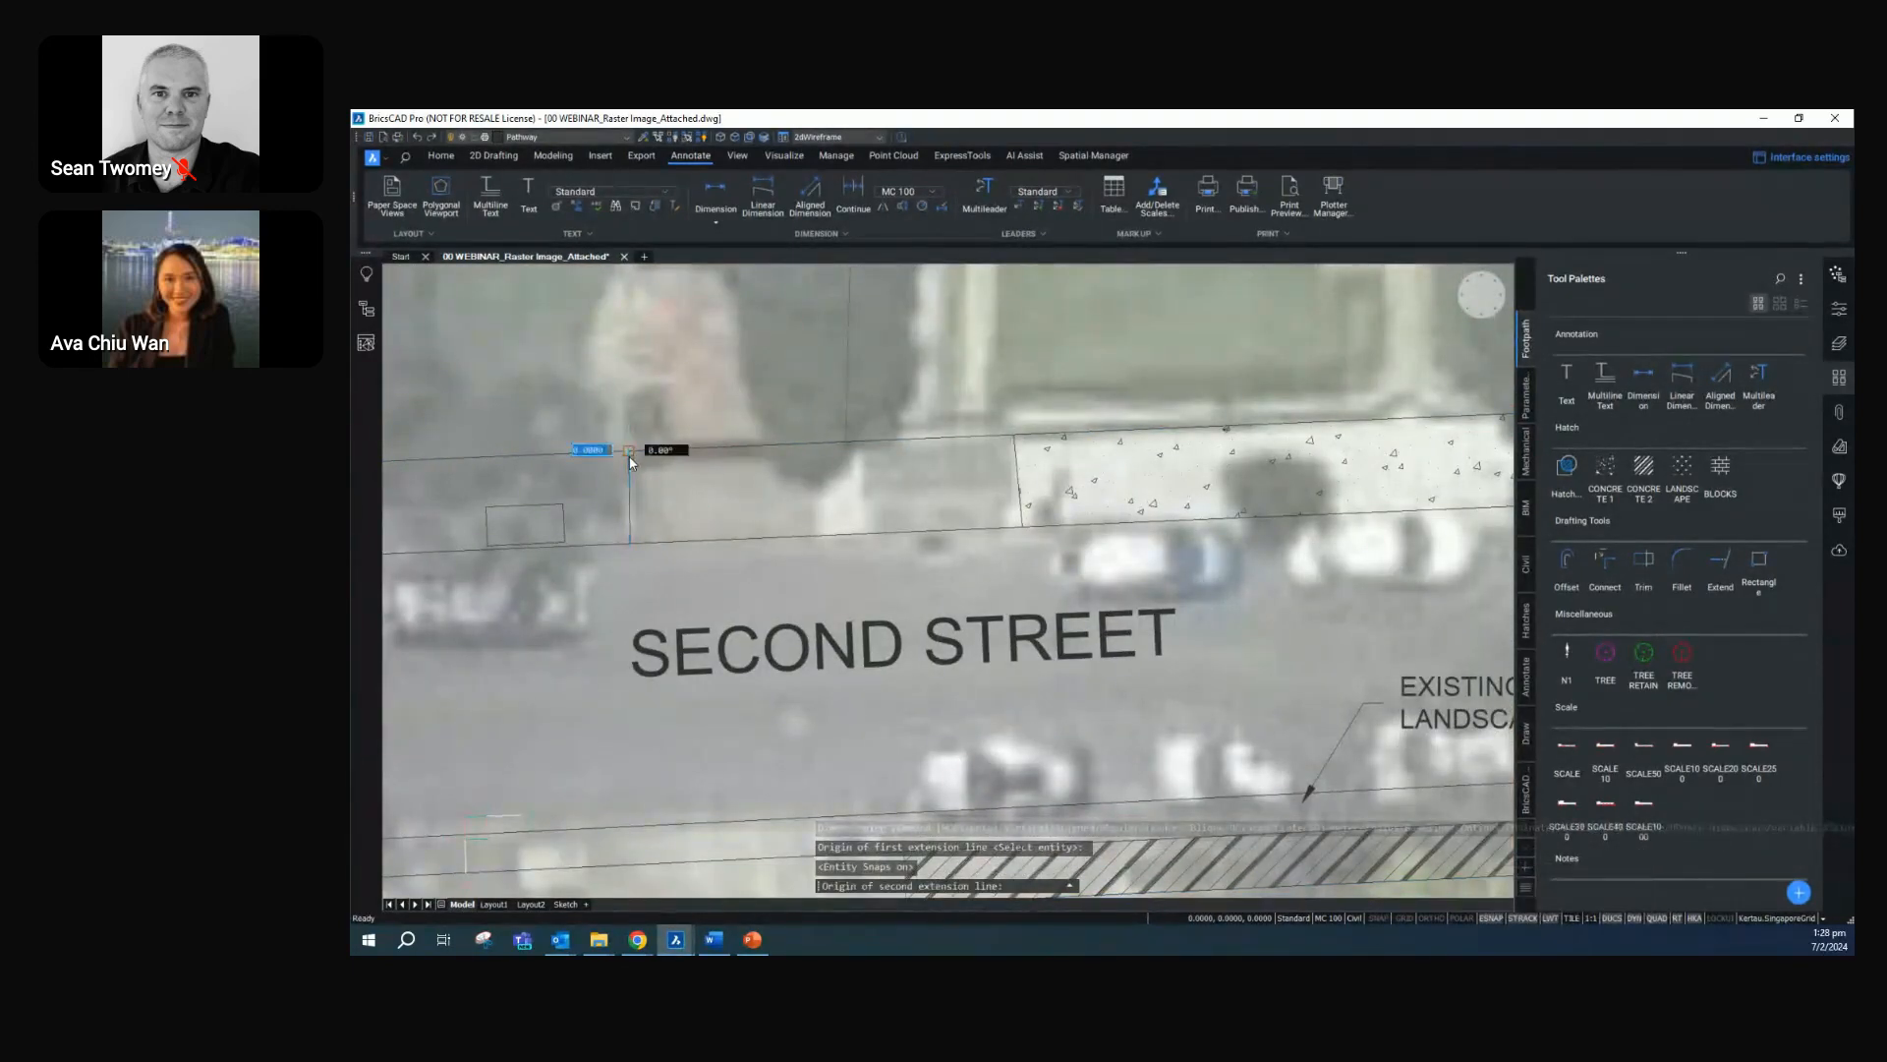
left_click(629, 544)
left_click(687, 480)
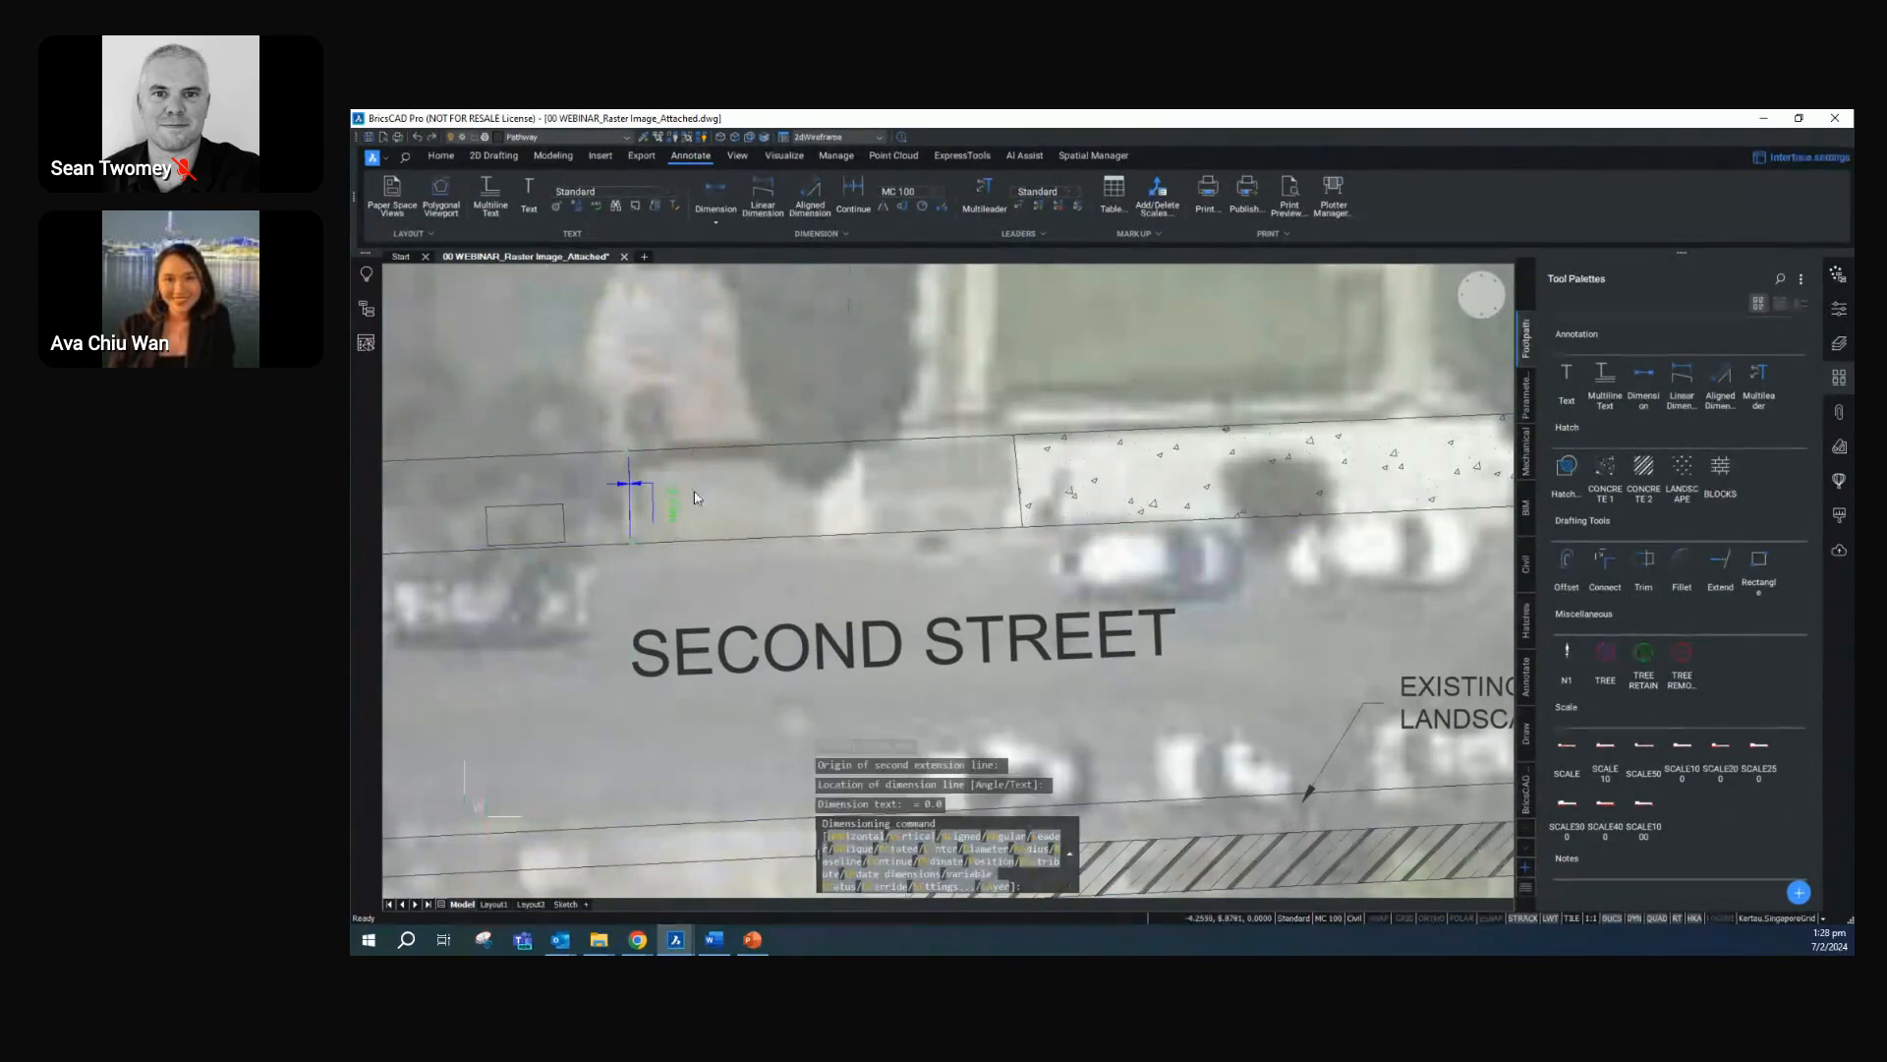
key("Escape")
left_click(690, 517)
left_click(676, 507)
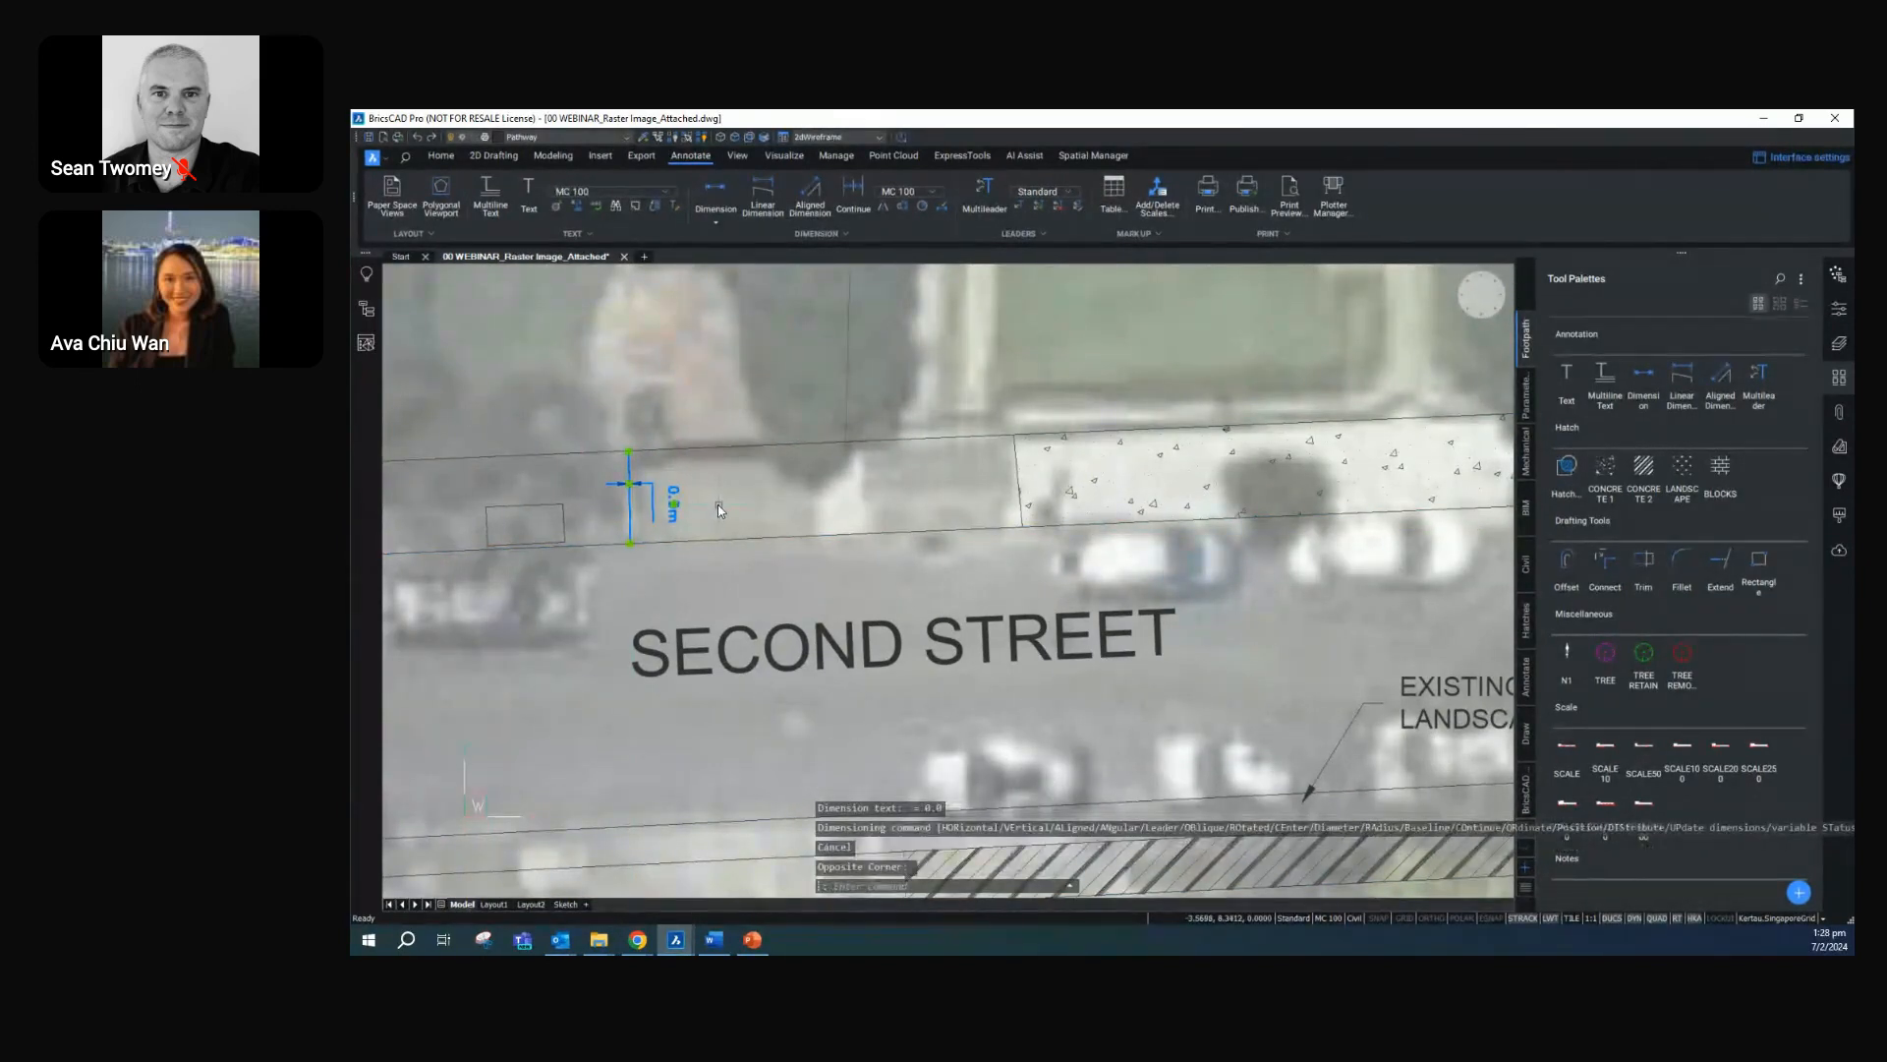
left_click(995, 454)
key("Delete")
With entity snaps on, add a vertical linear dimension across the northern footpath at the cross line east of the shorter rectangle
left_click(1643, 374)
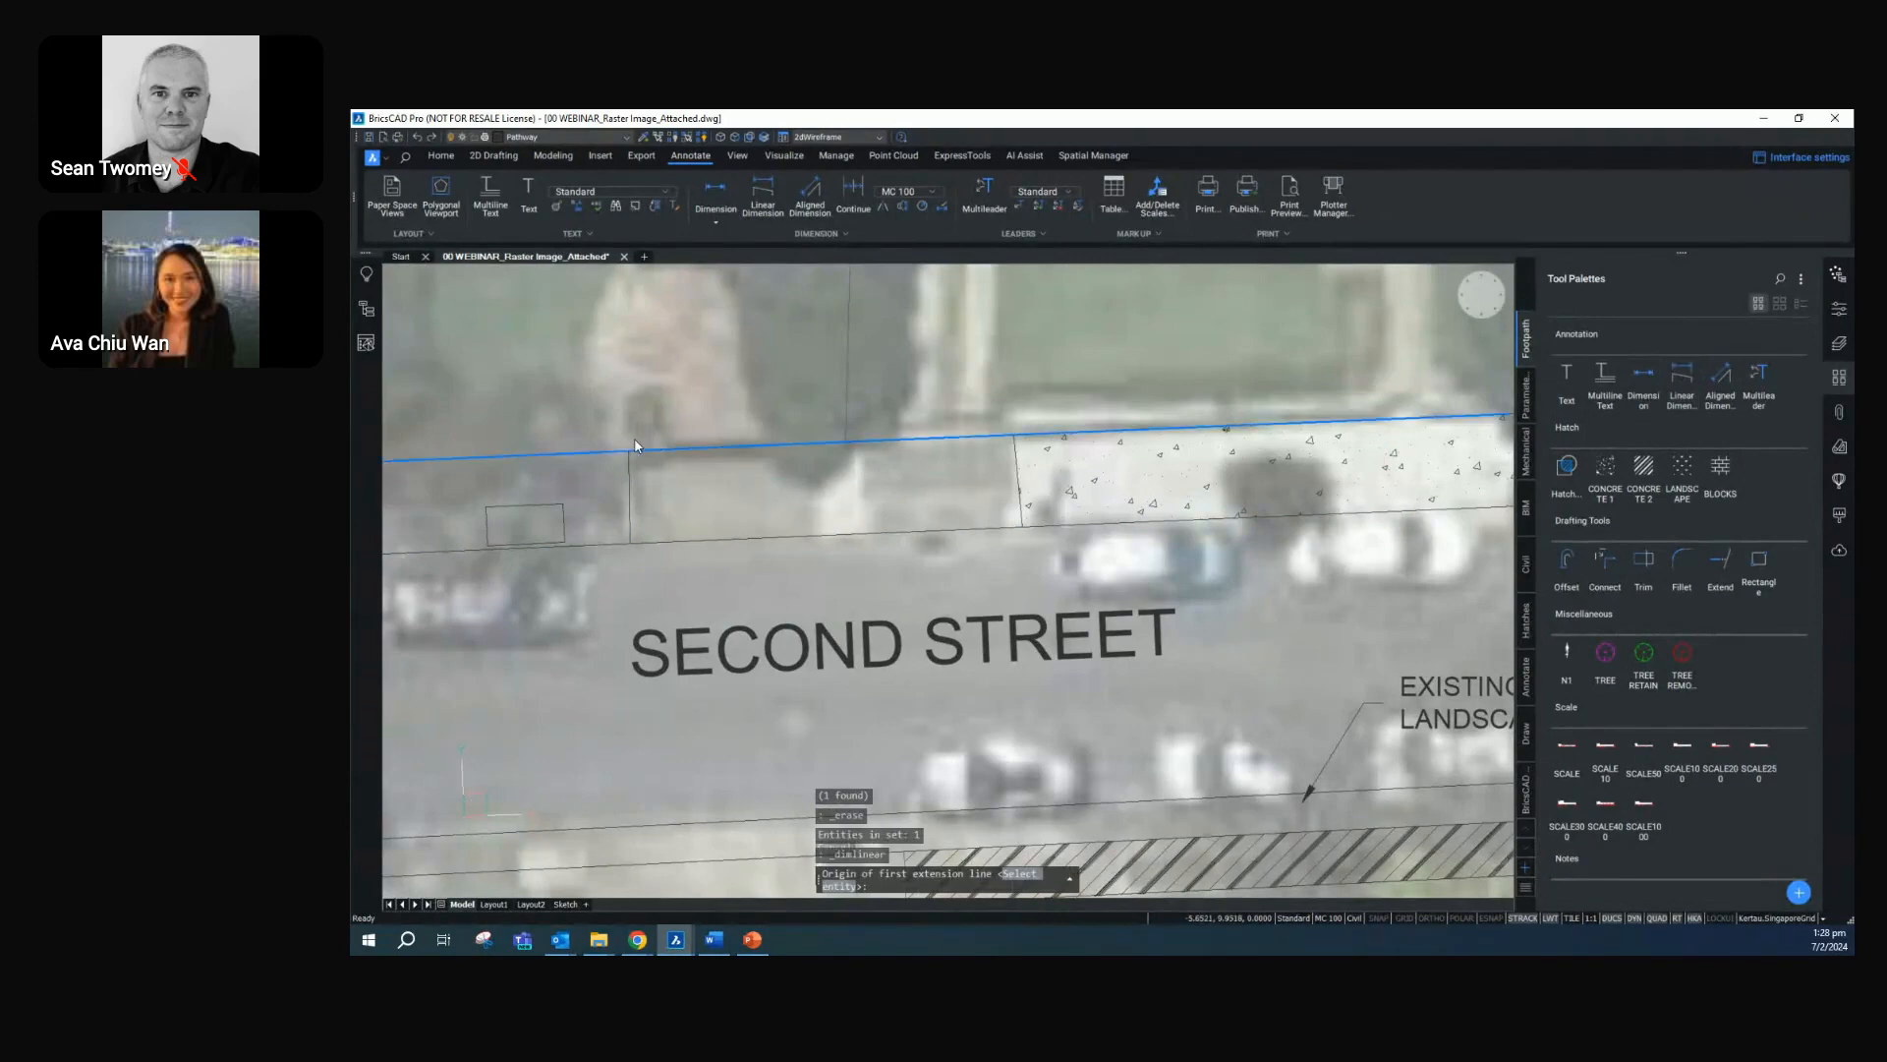
key("Escape")
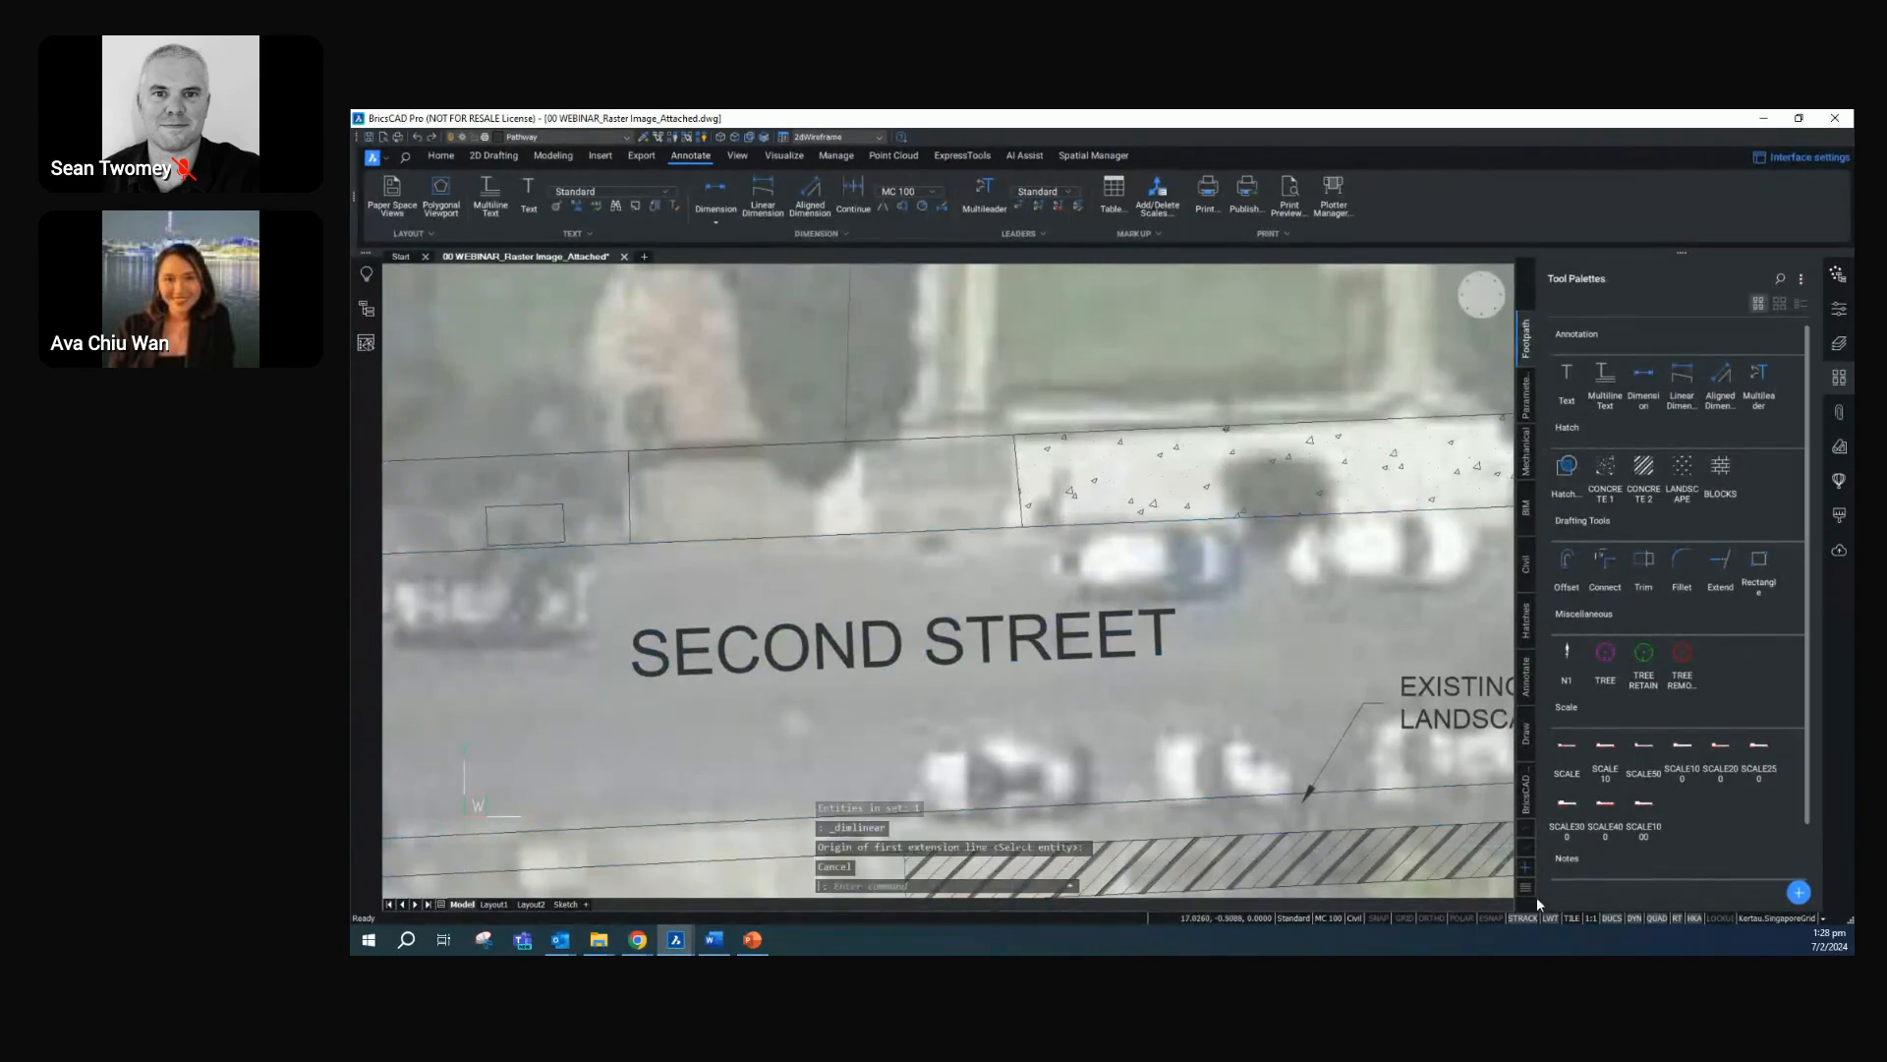
left_click(1489, 917)
left_click(1682, 379)
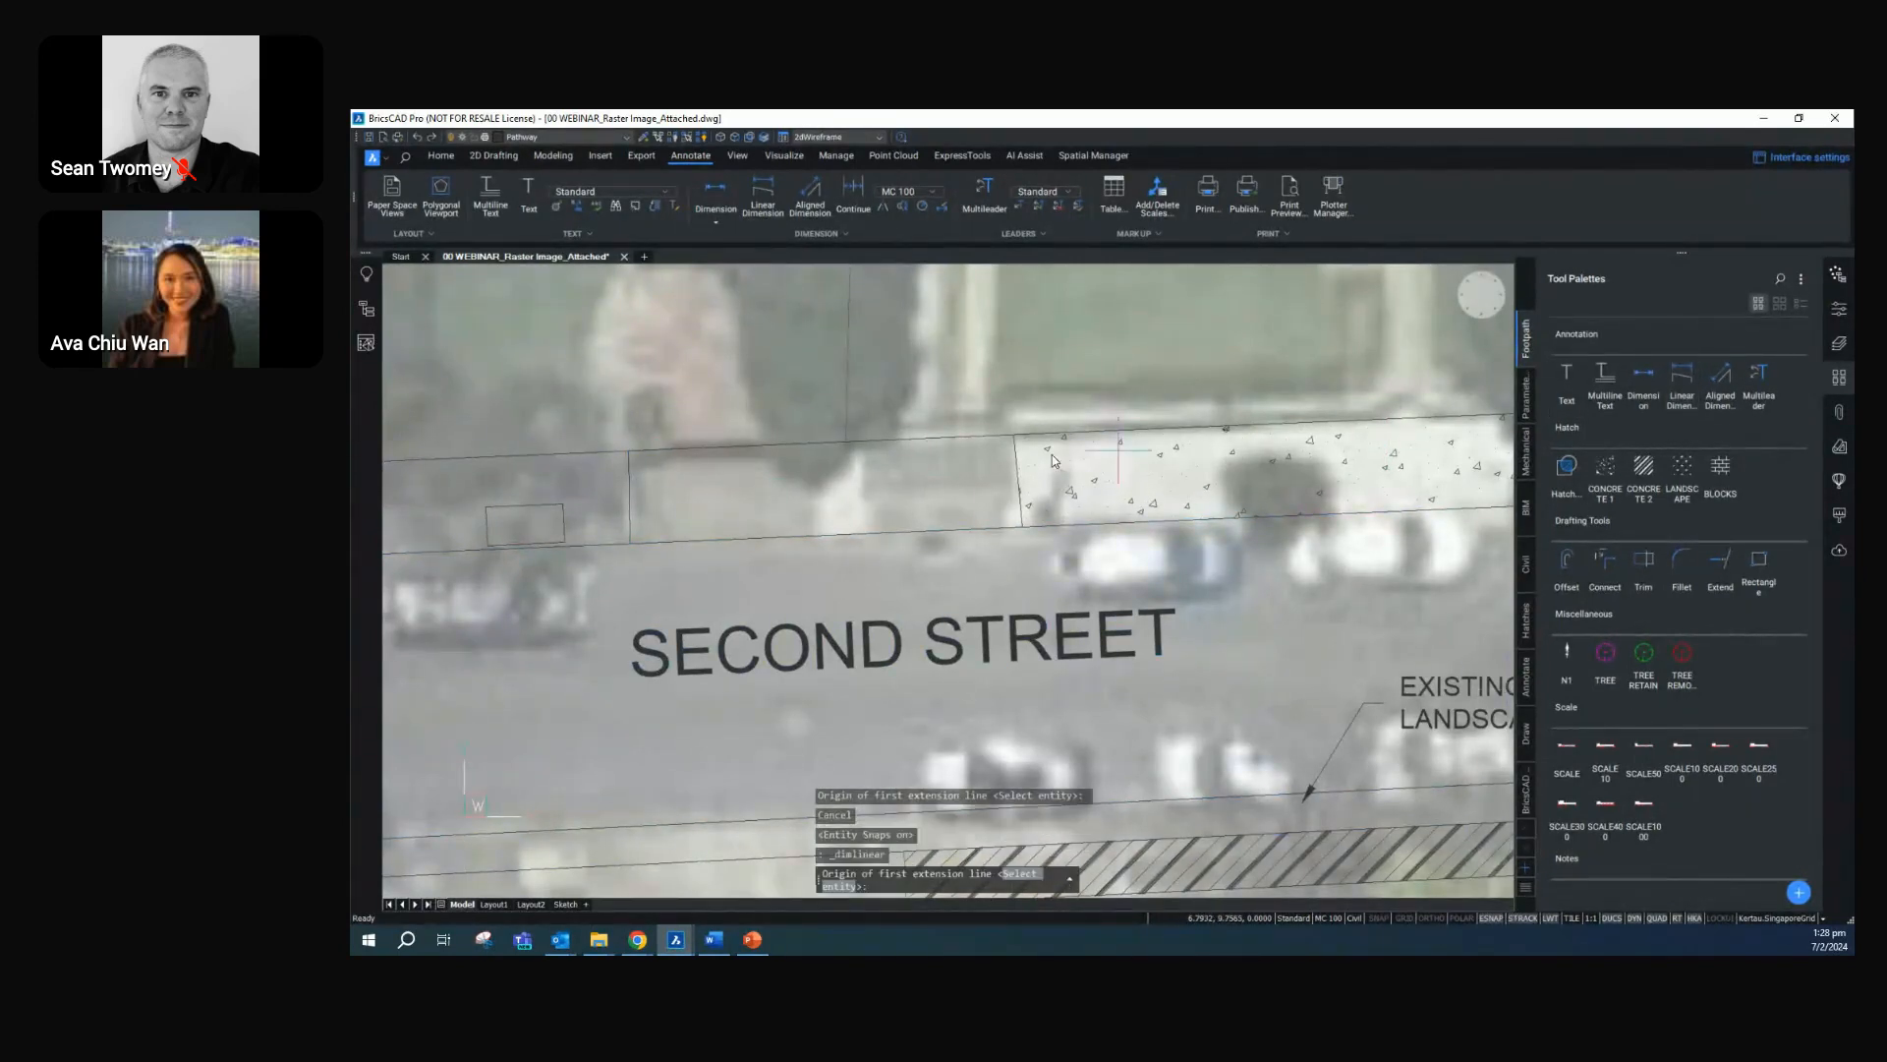
left_click(630, 453)
left_click(634, 537)
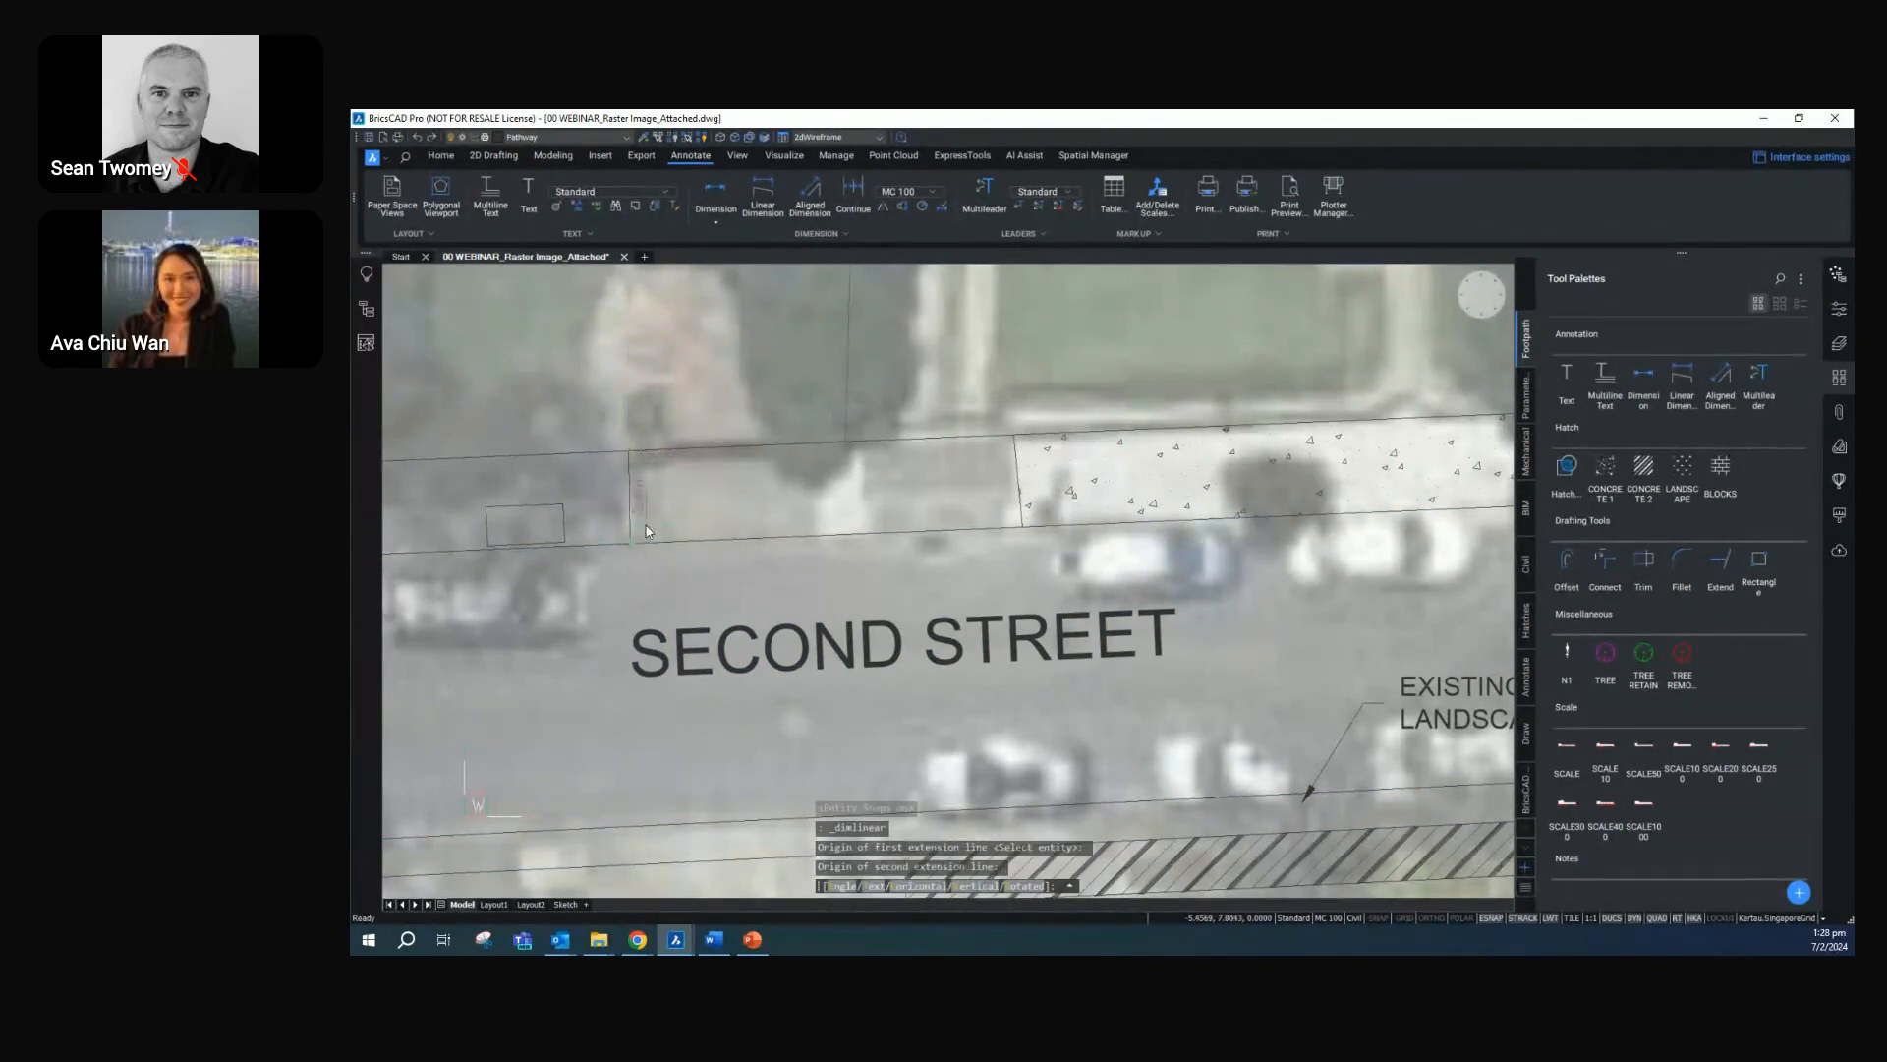
left_click(670, 496)
Set the current dimension style to MC 200
mouse_move(718, 537)
middle_mouse_down()
mouse_move(928, 501)
mouse_move(1003, 518)
middle_mouse_up()
right_click(1337, 918)
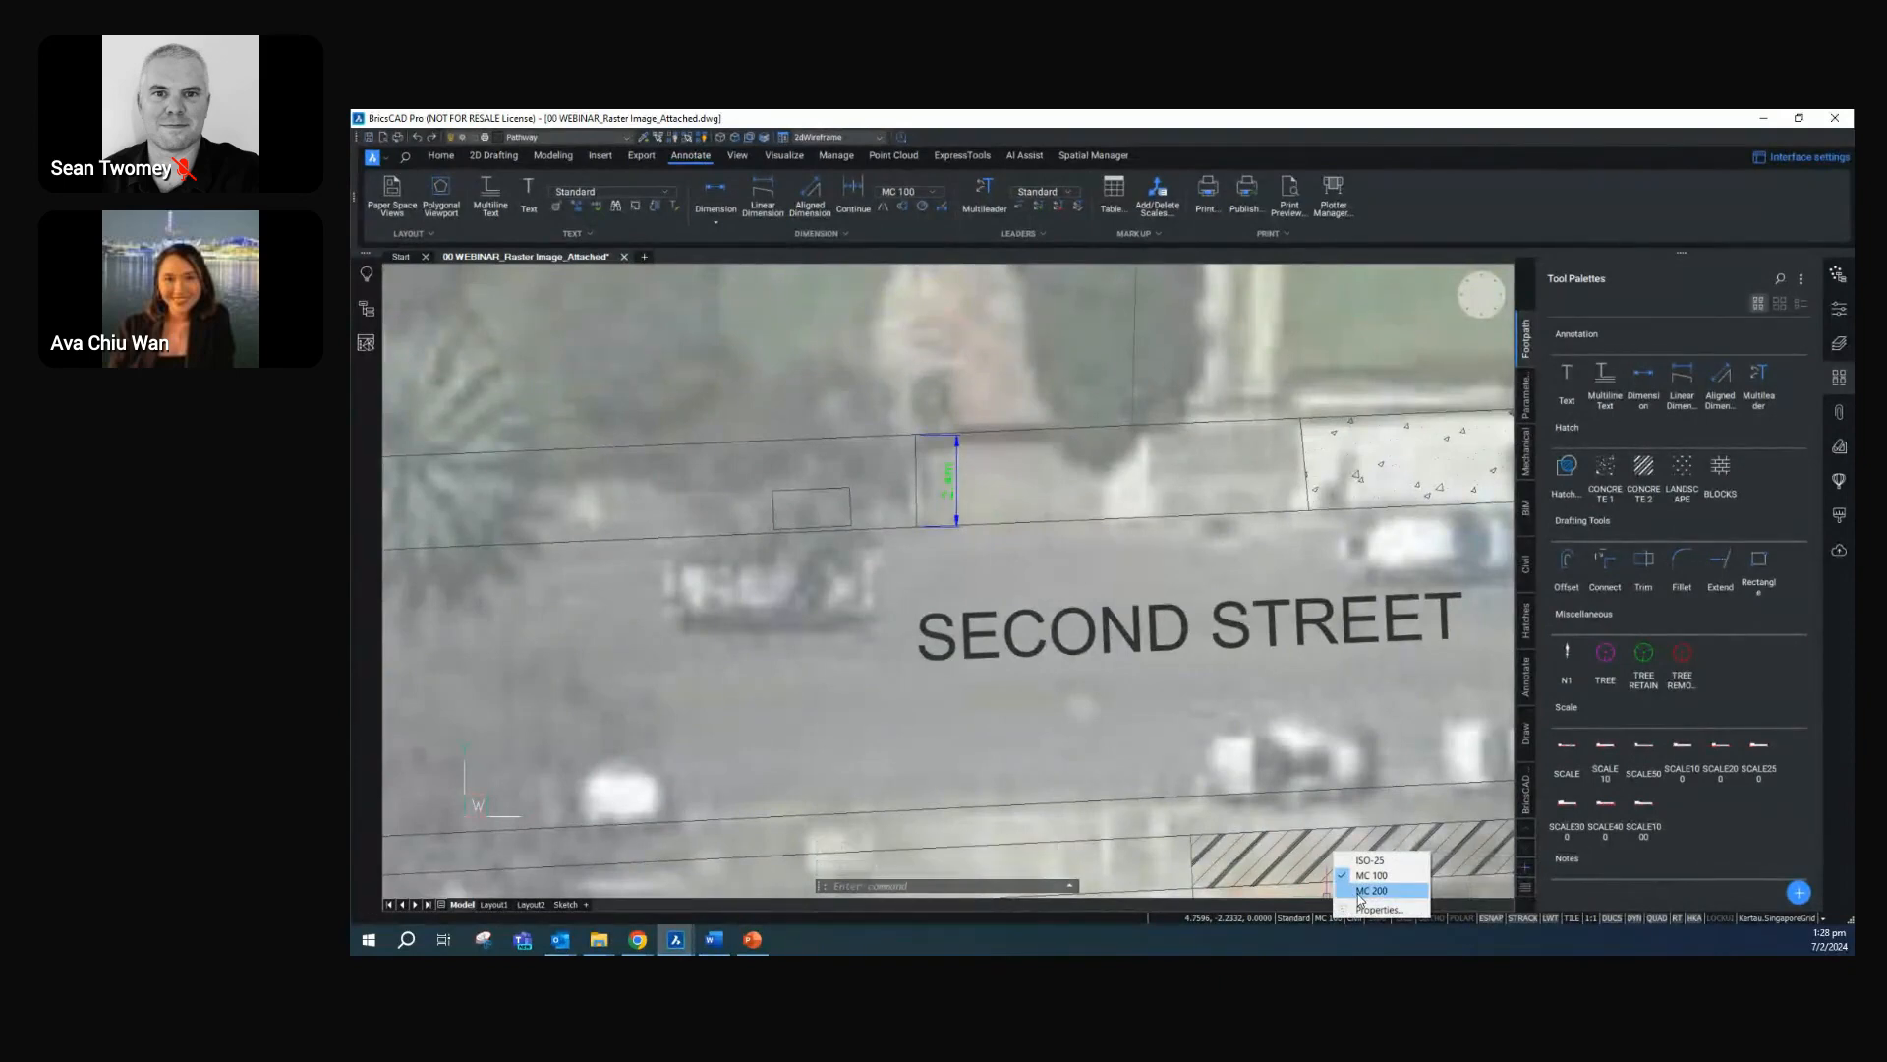
left_click(1359, 892)
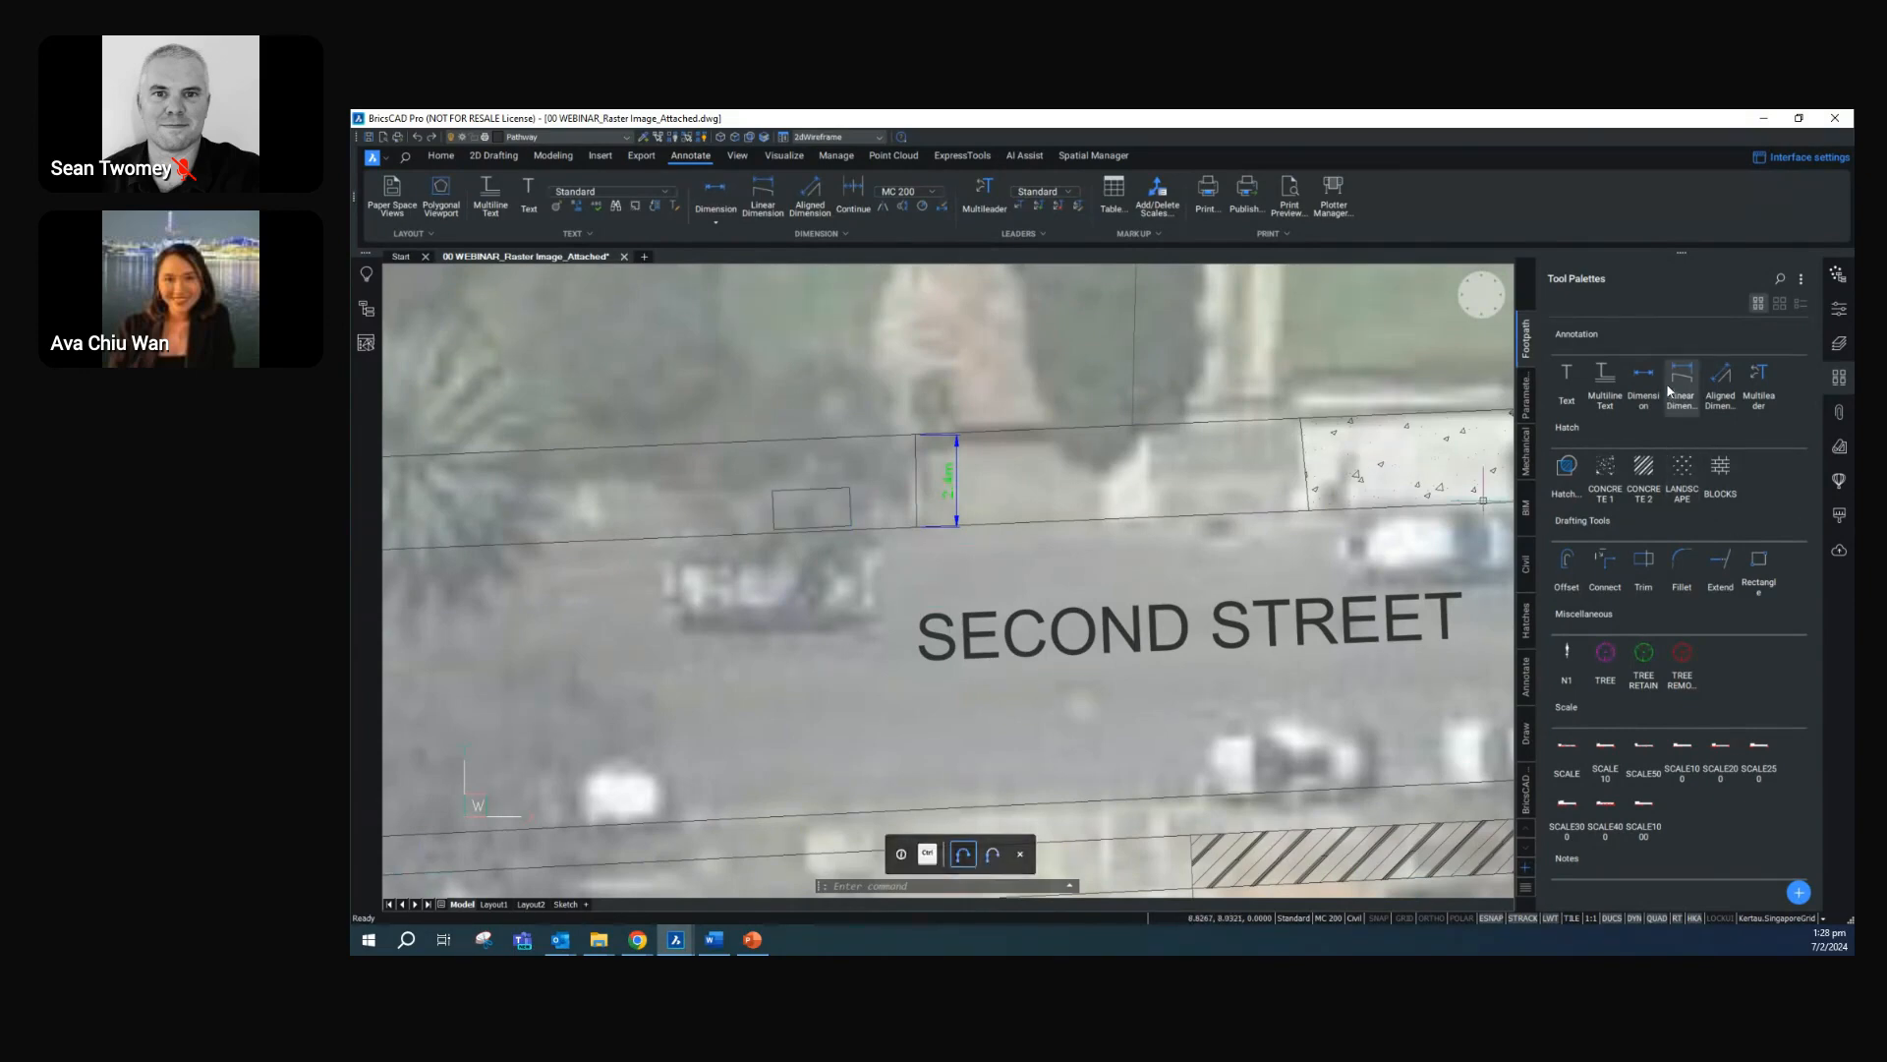
scroll(1569, 505, "down", 2)
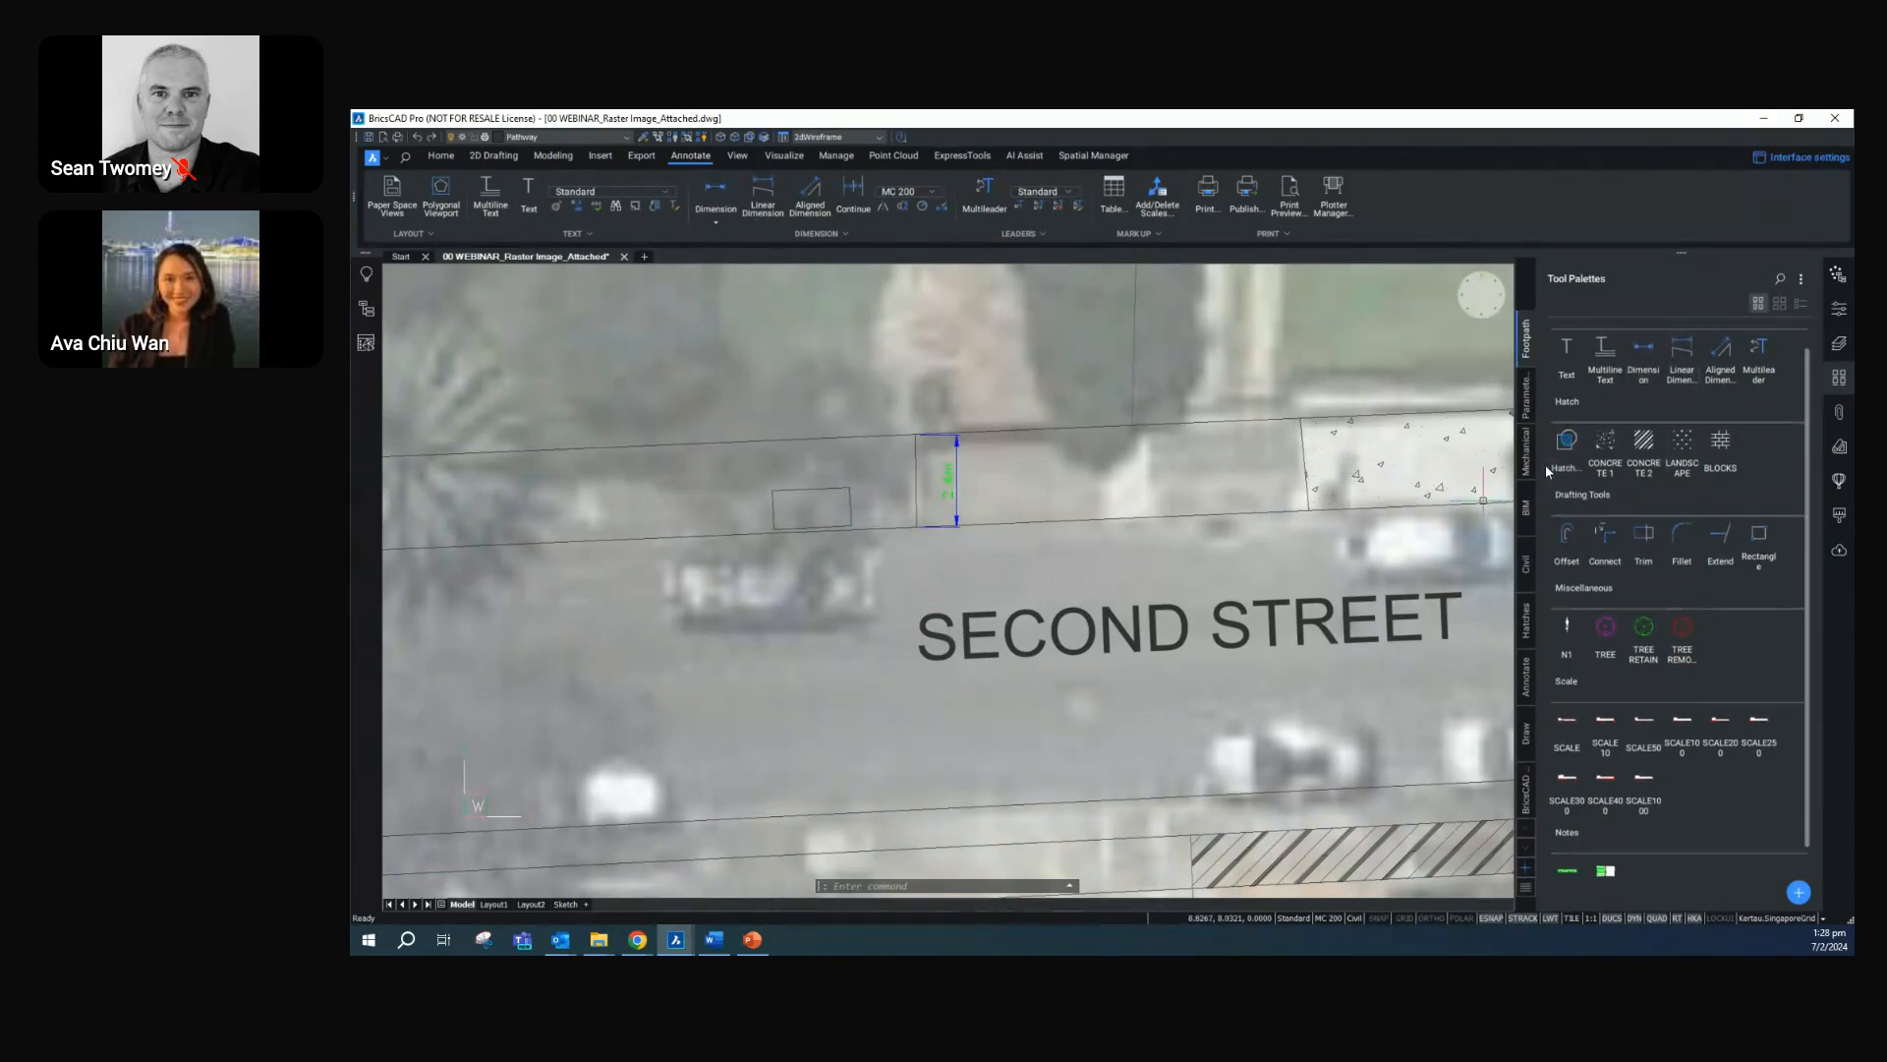
left_click(1569, 505)
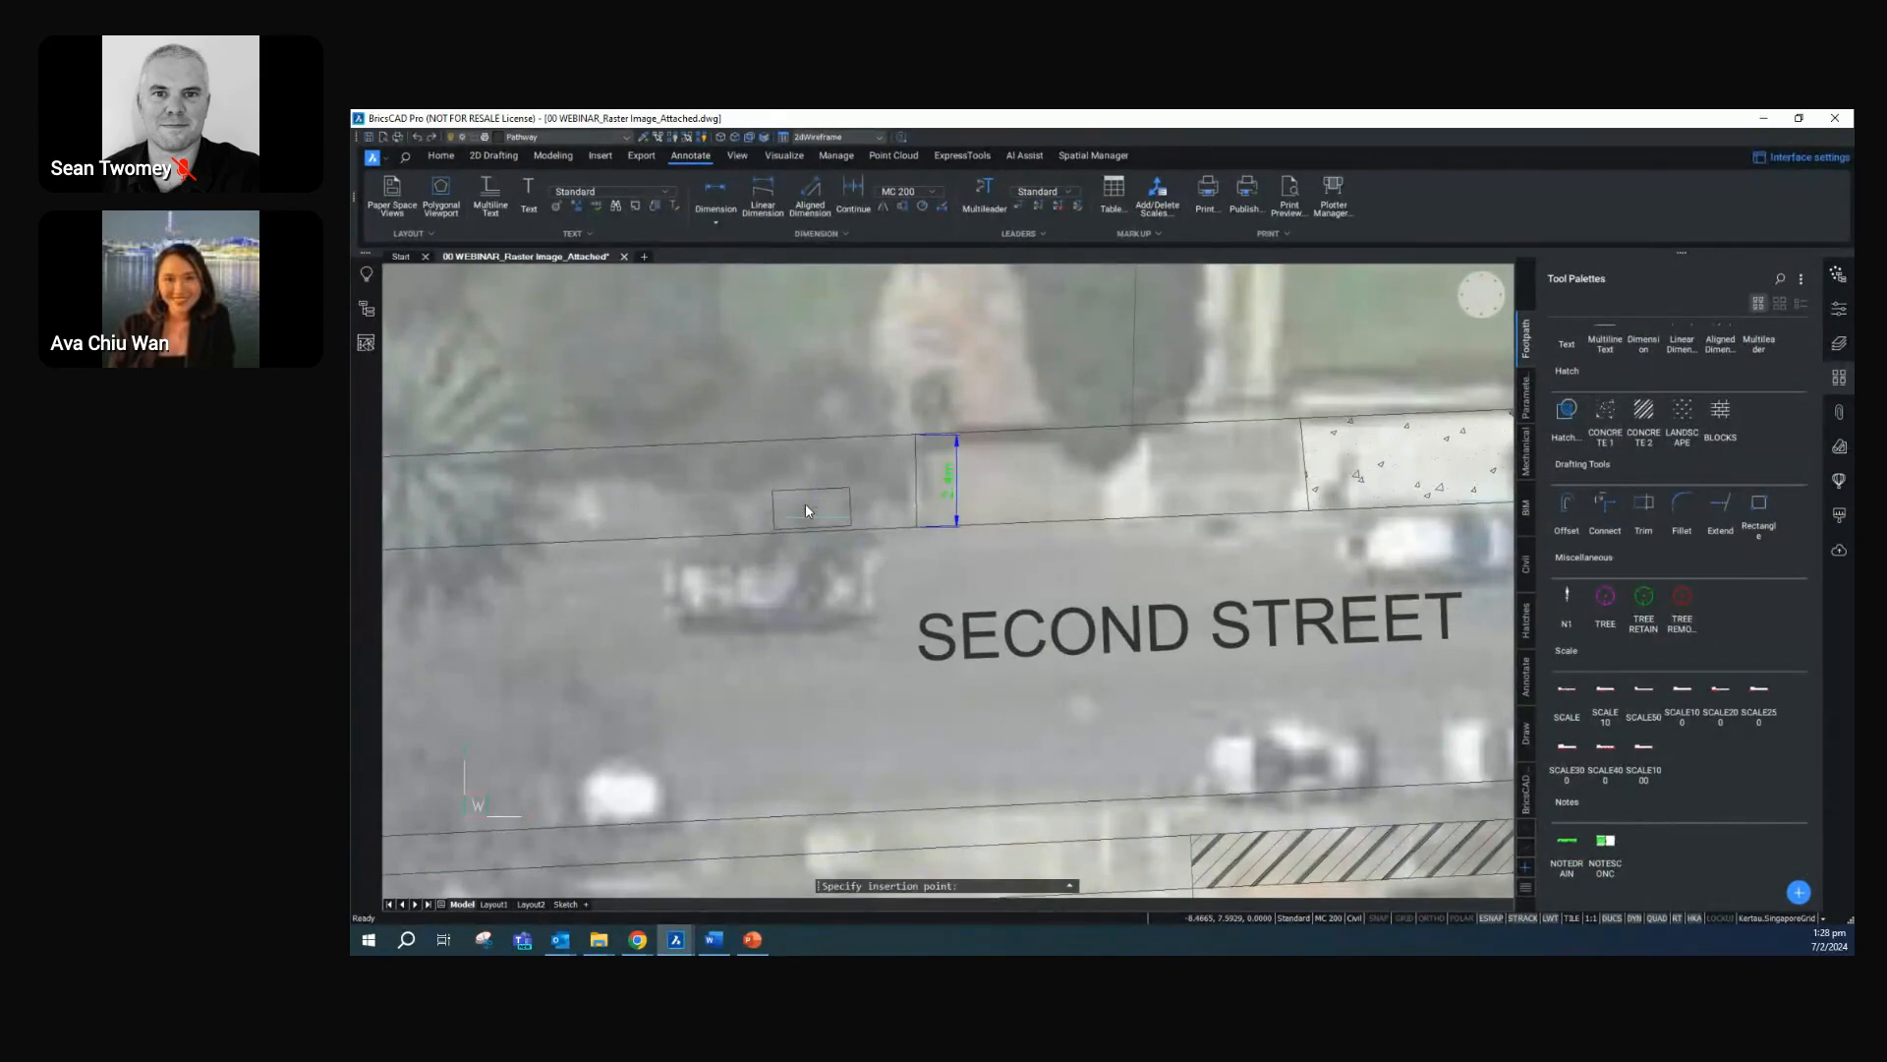
left_click(781, 468)
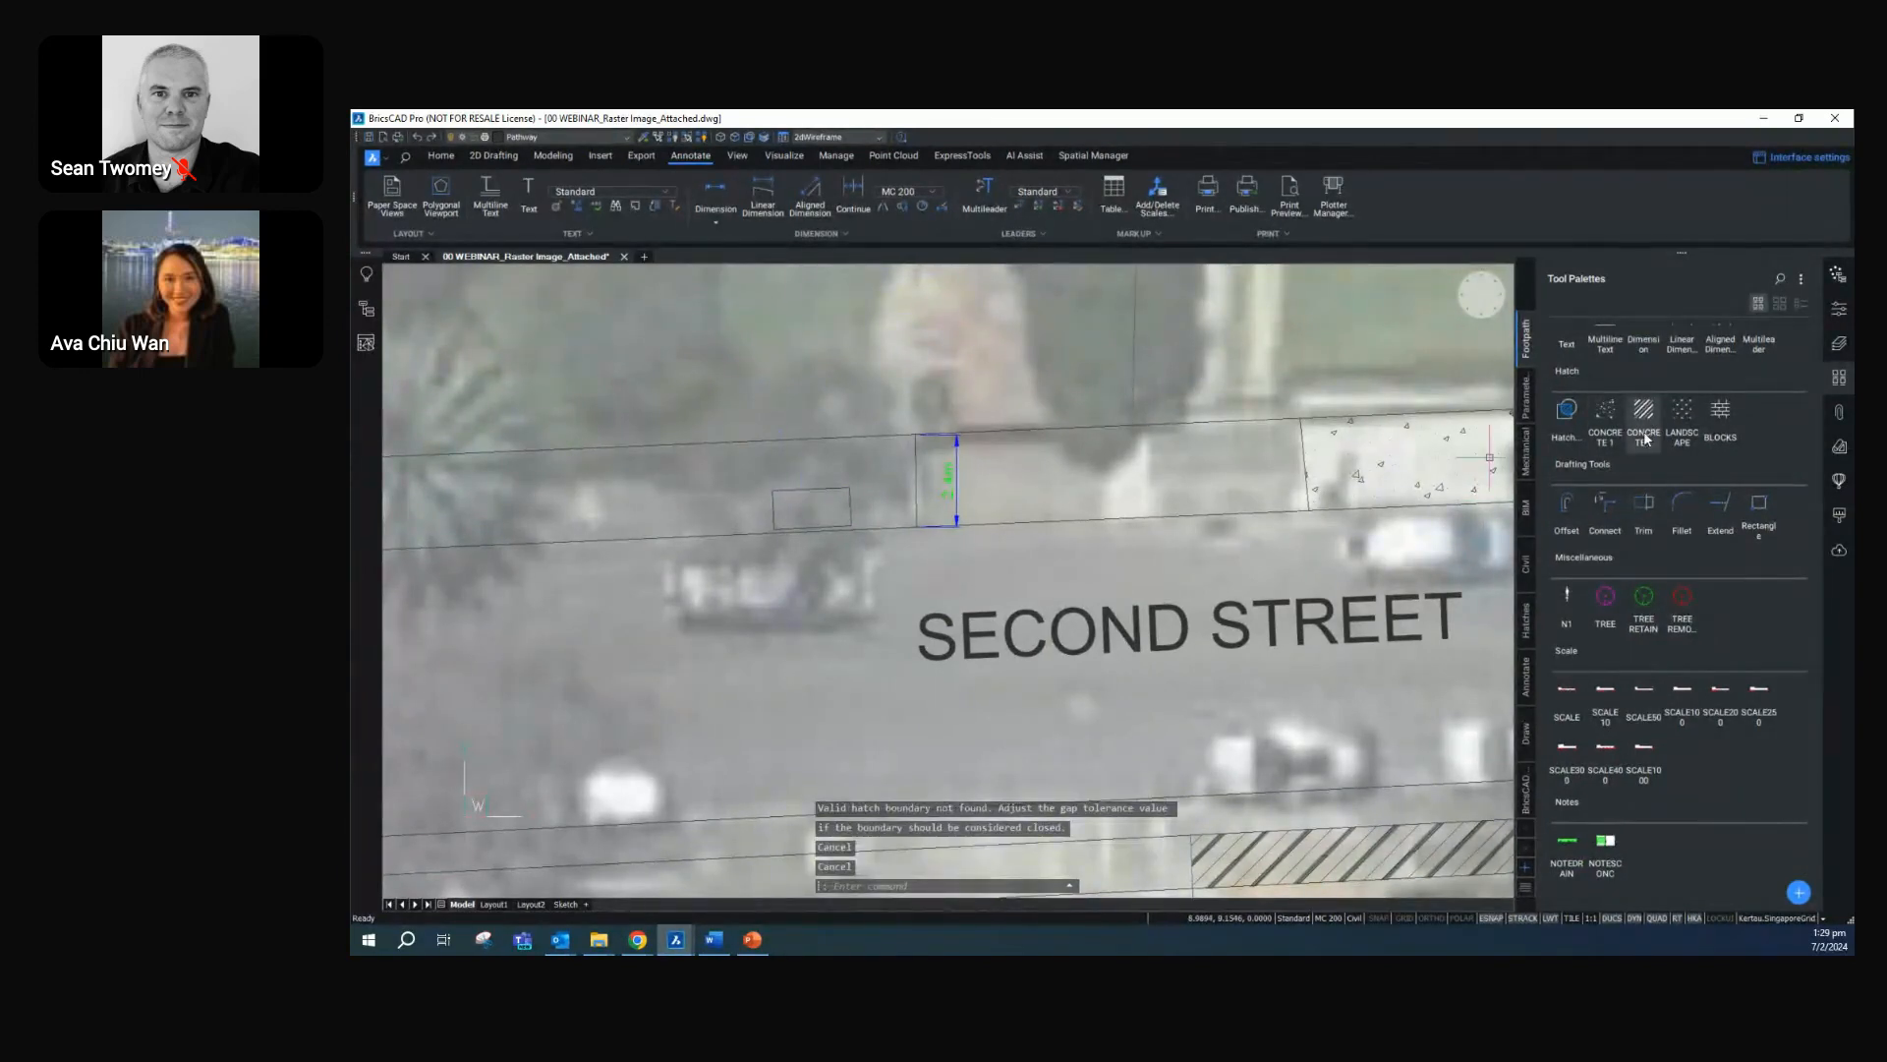
Add a horizontal linear dimension to the shorter rectangle's lower edge, with the dimension line in the road below
scroll(1630, 361, "up", 1)
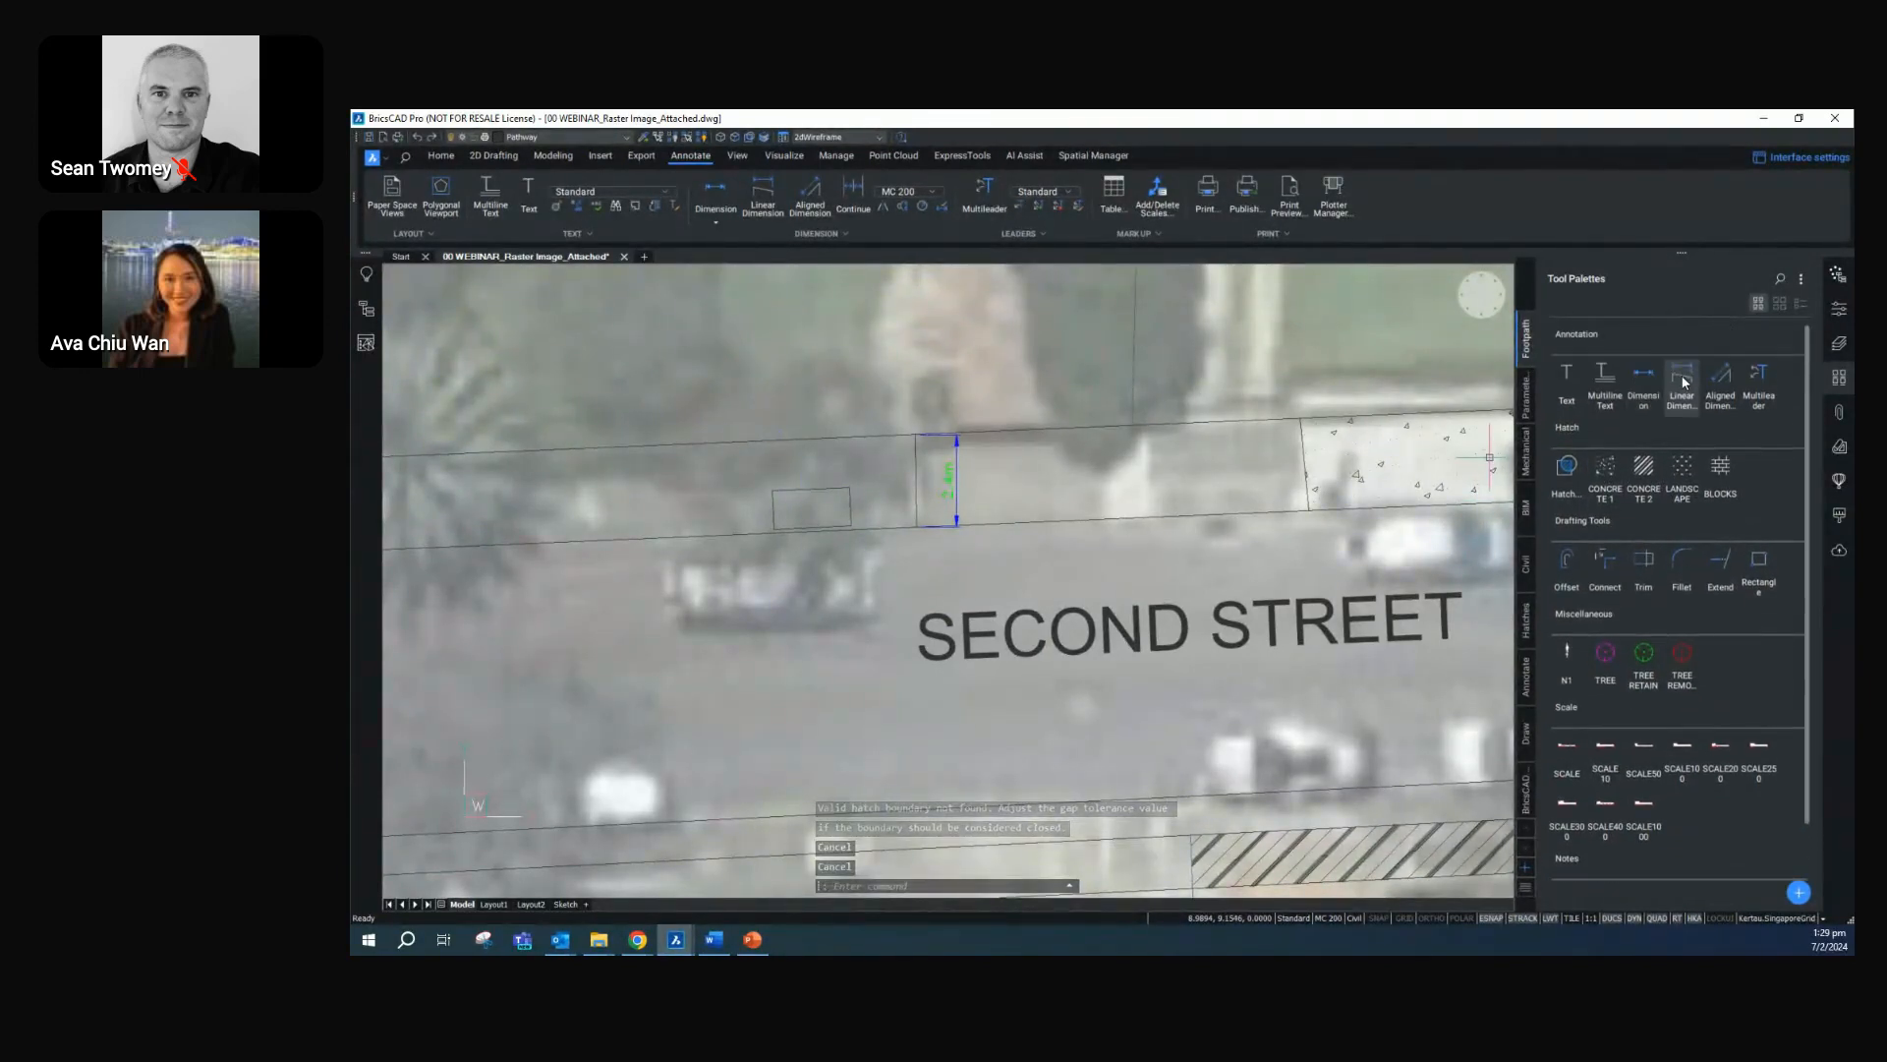
left_click(1682, 378)
left_click(771, 525)
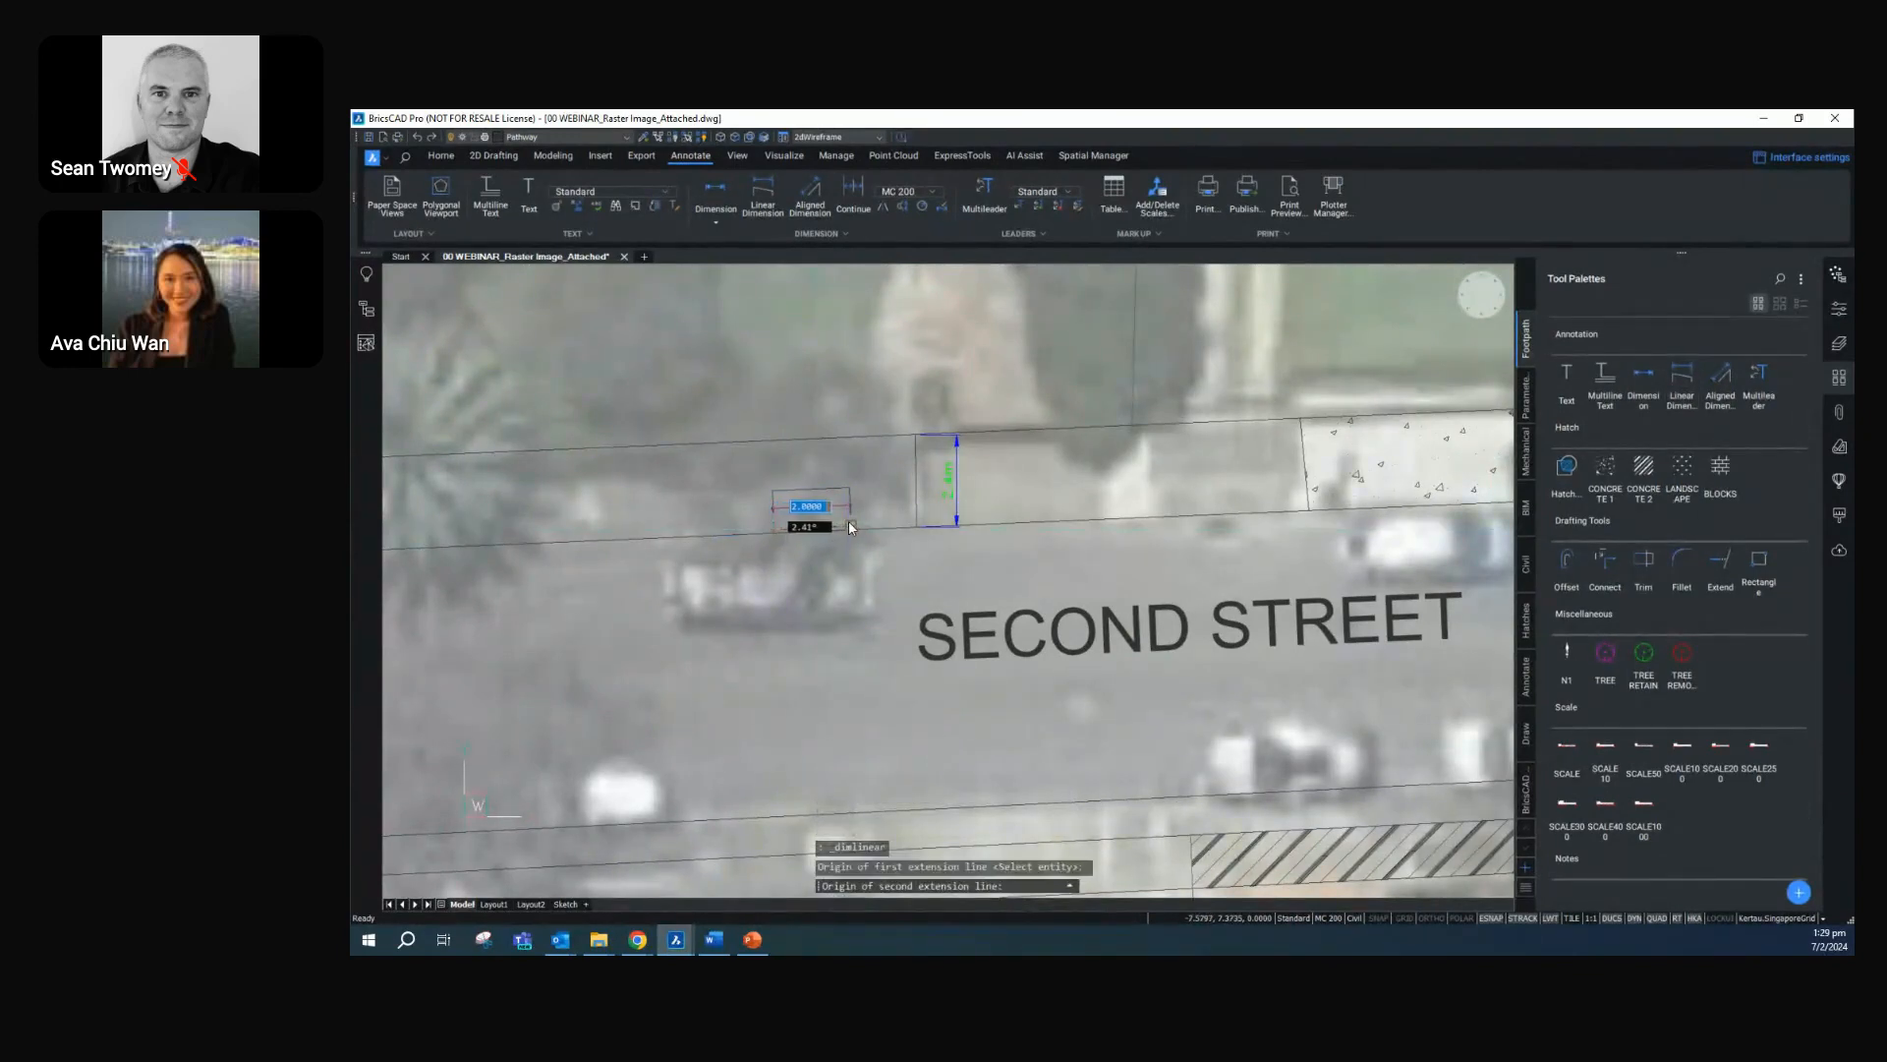
left_click(849, 574)
scroll(806, 590, "down", 3)
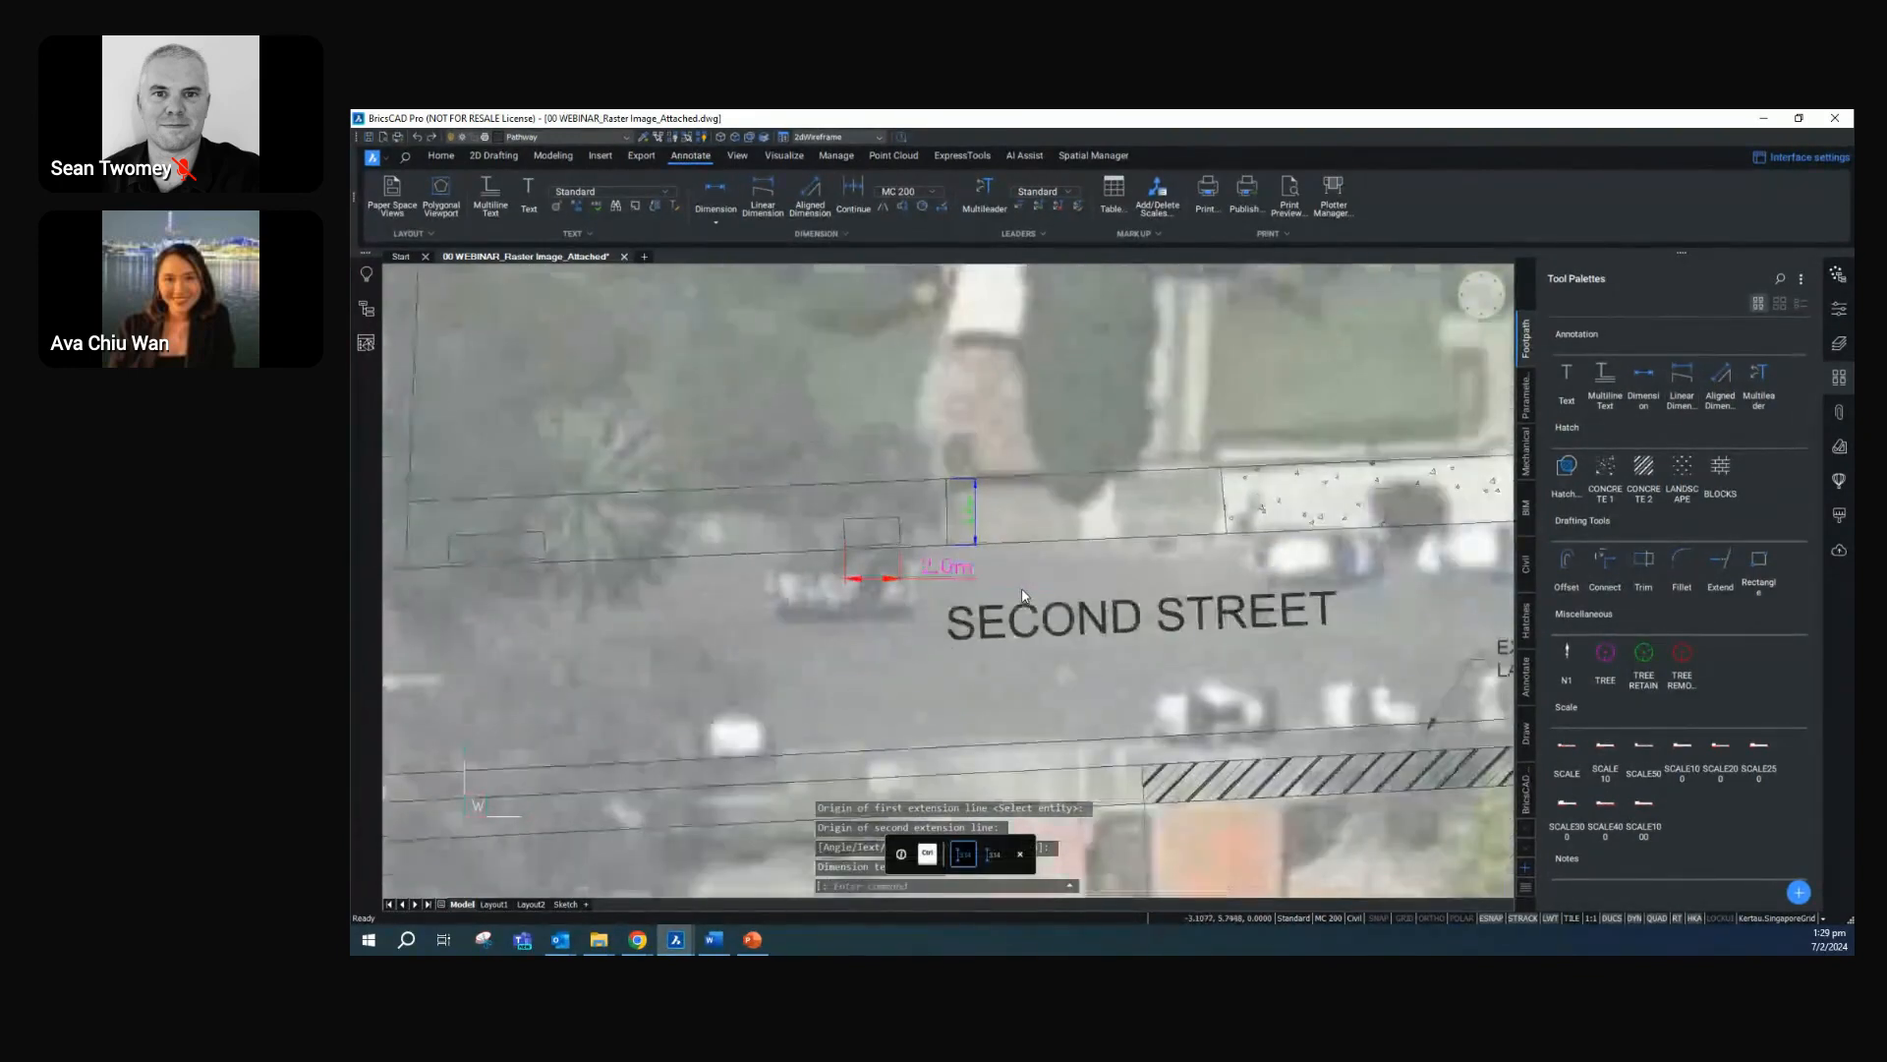
scroll(1355, 604, "down", 2)
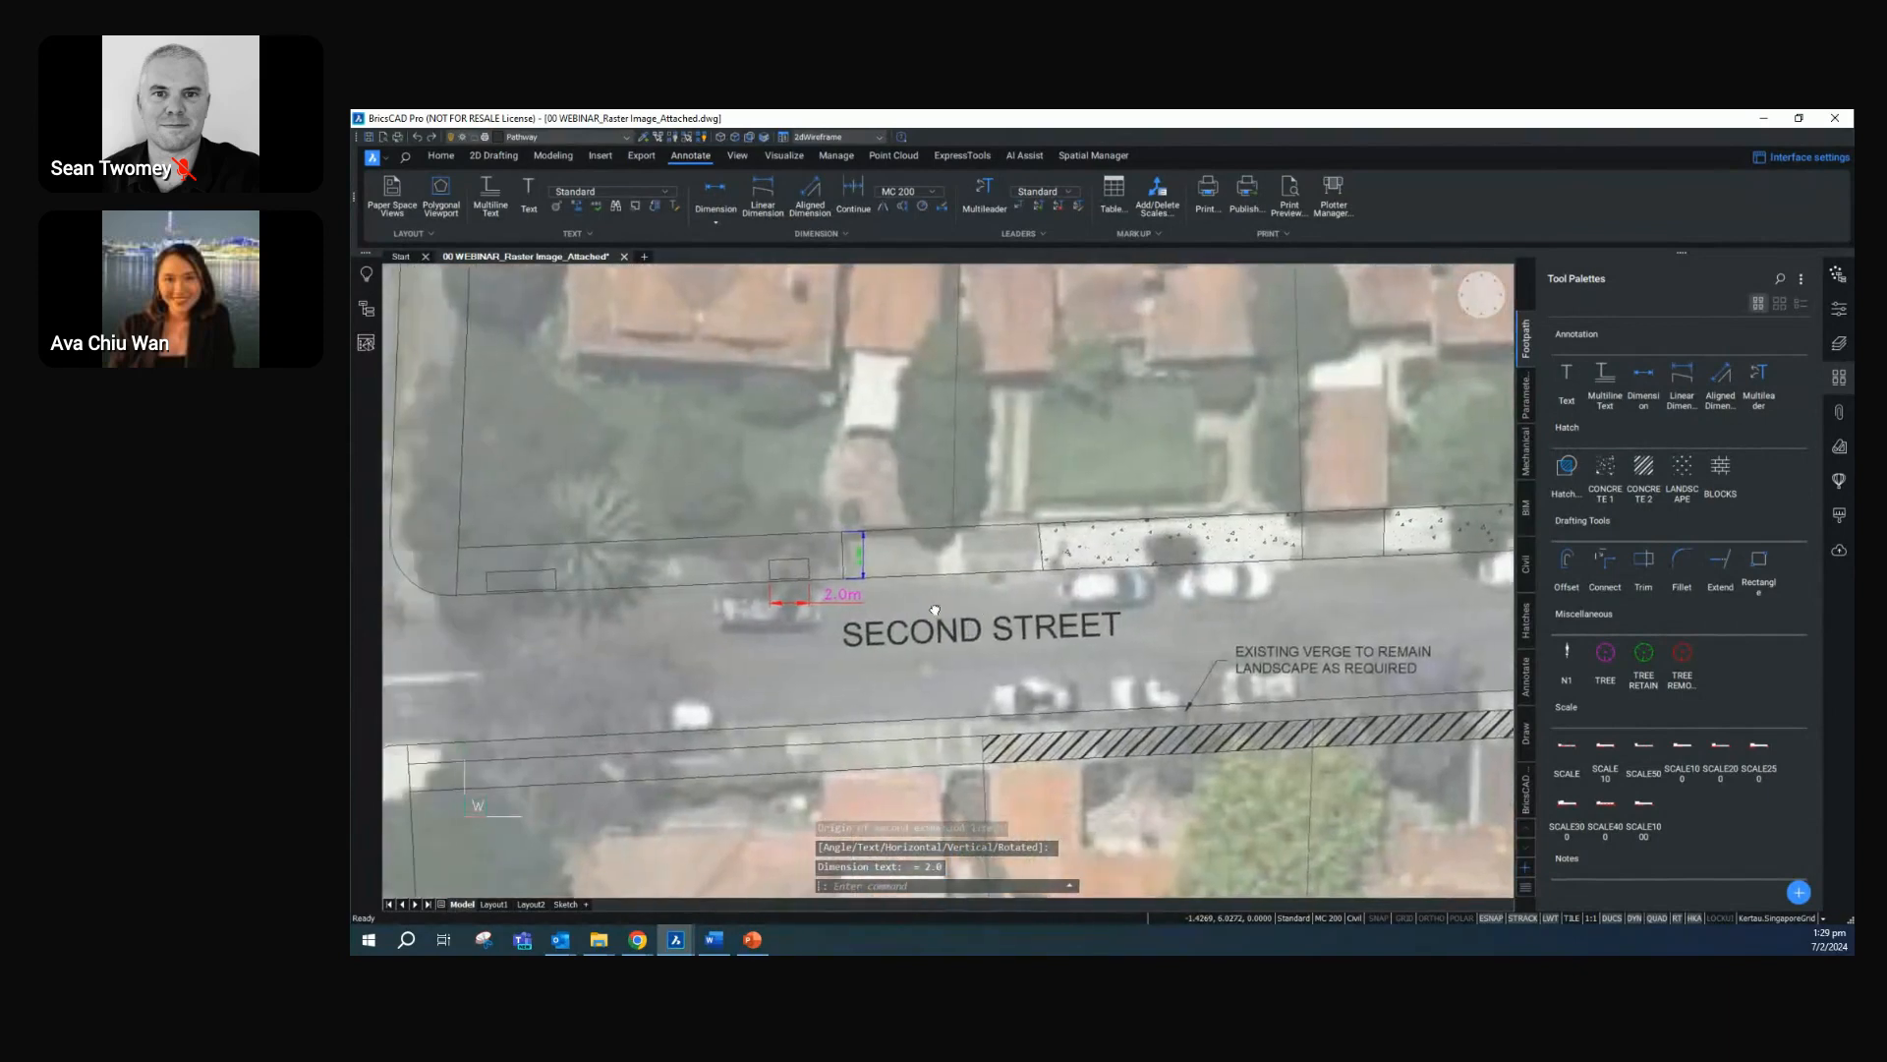
Add an aligned dimension from the northern footpath's upper line to the shorter rectangle's upper-right corner, placed east of the 2.4 m dimension
left_click(1644, 375)
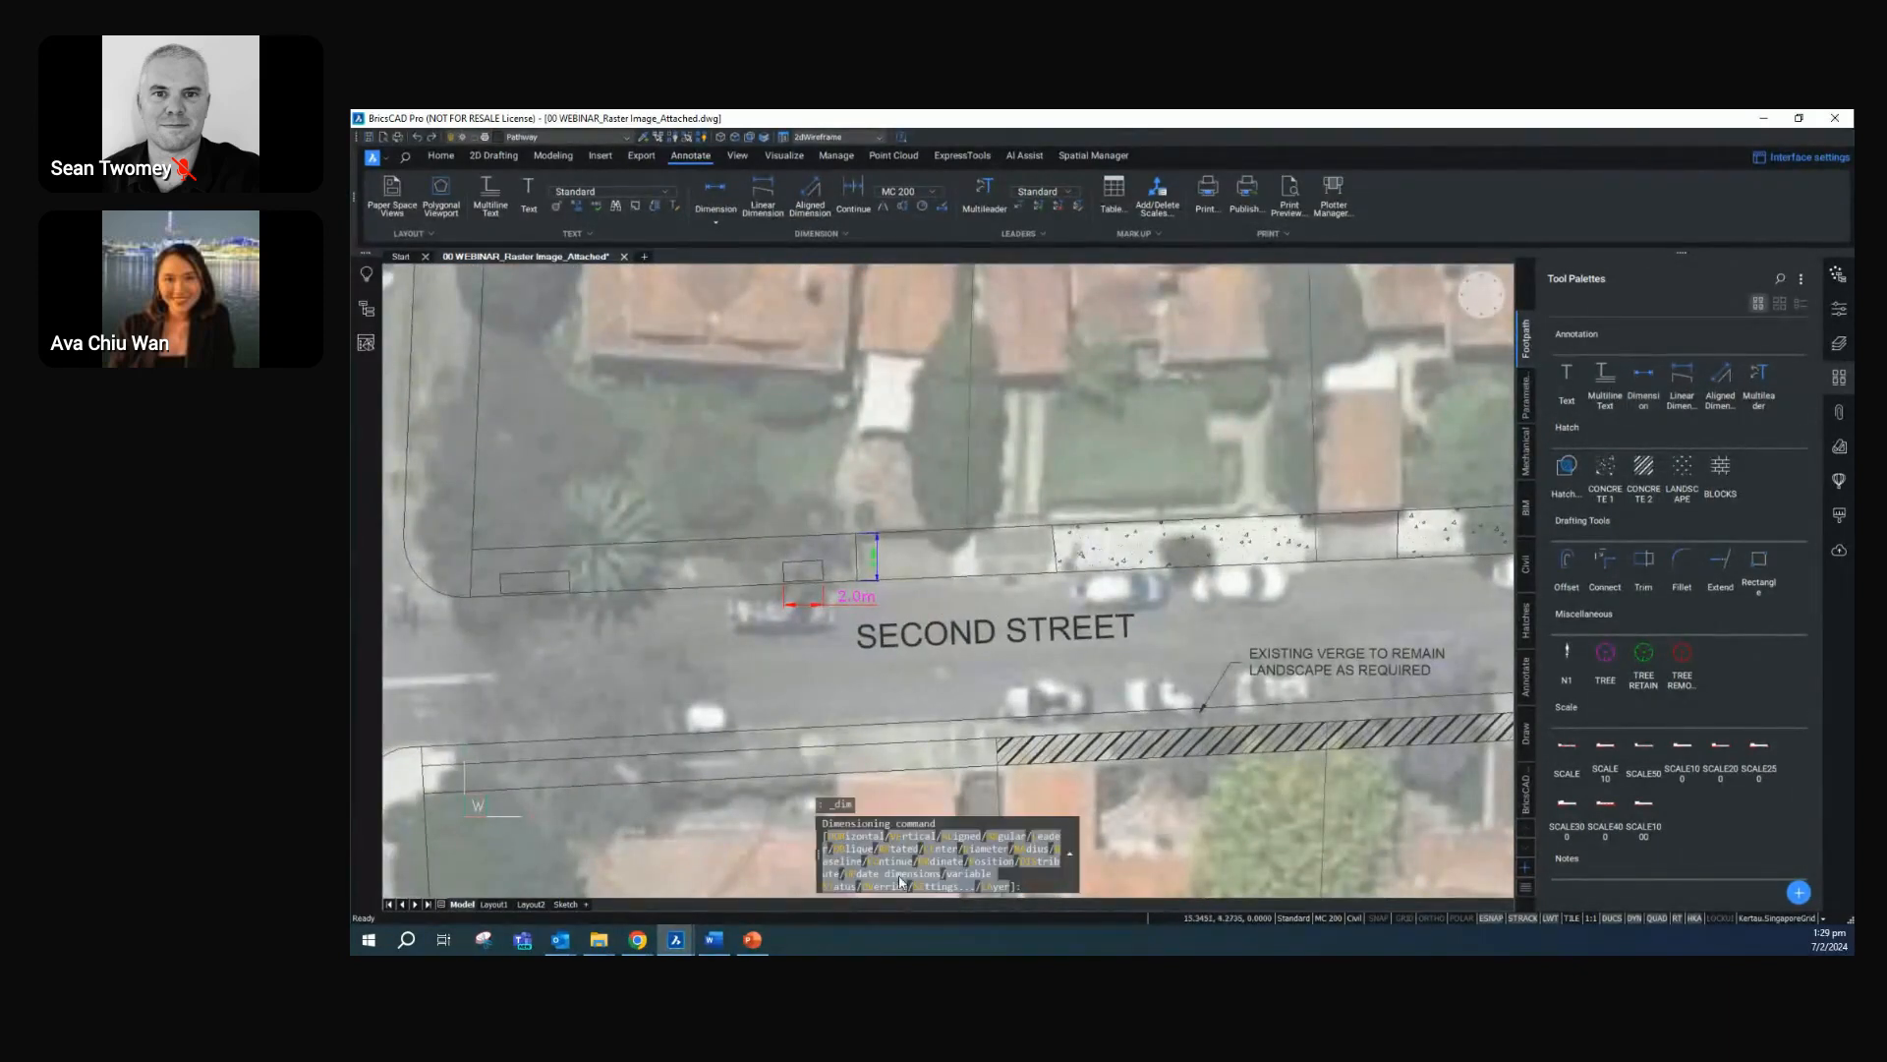
scroll(825, 598, "up", 5)
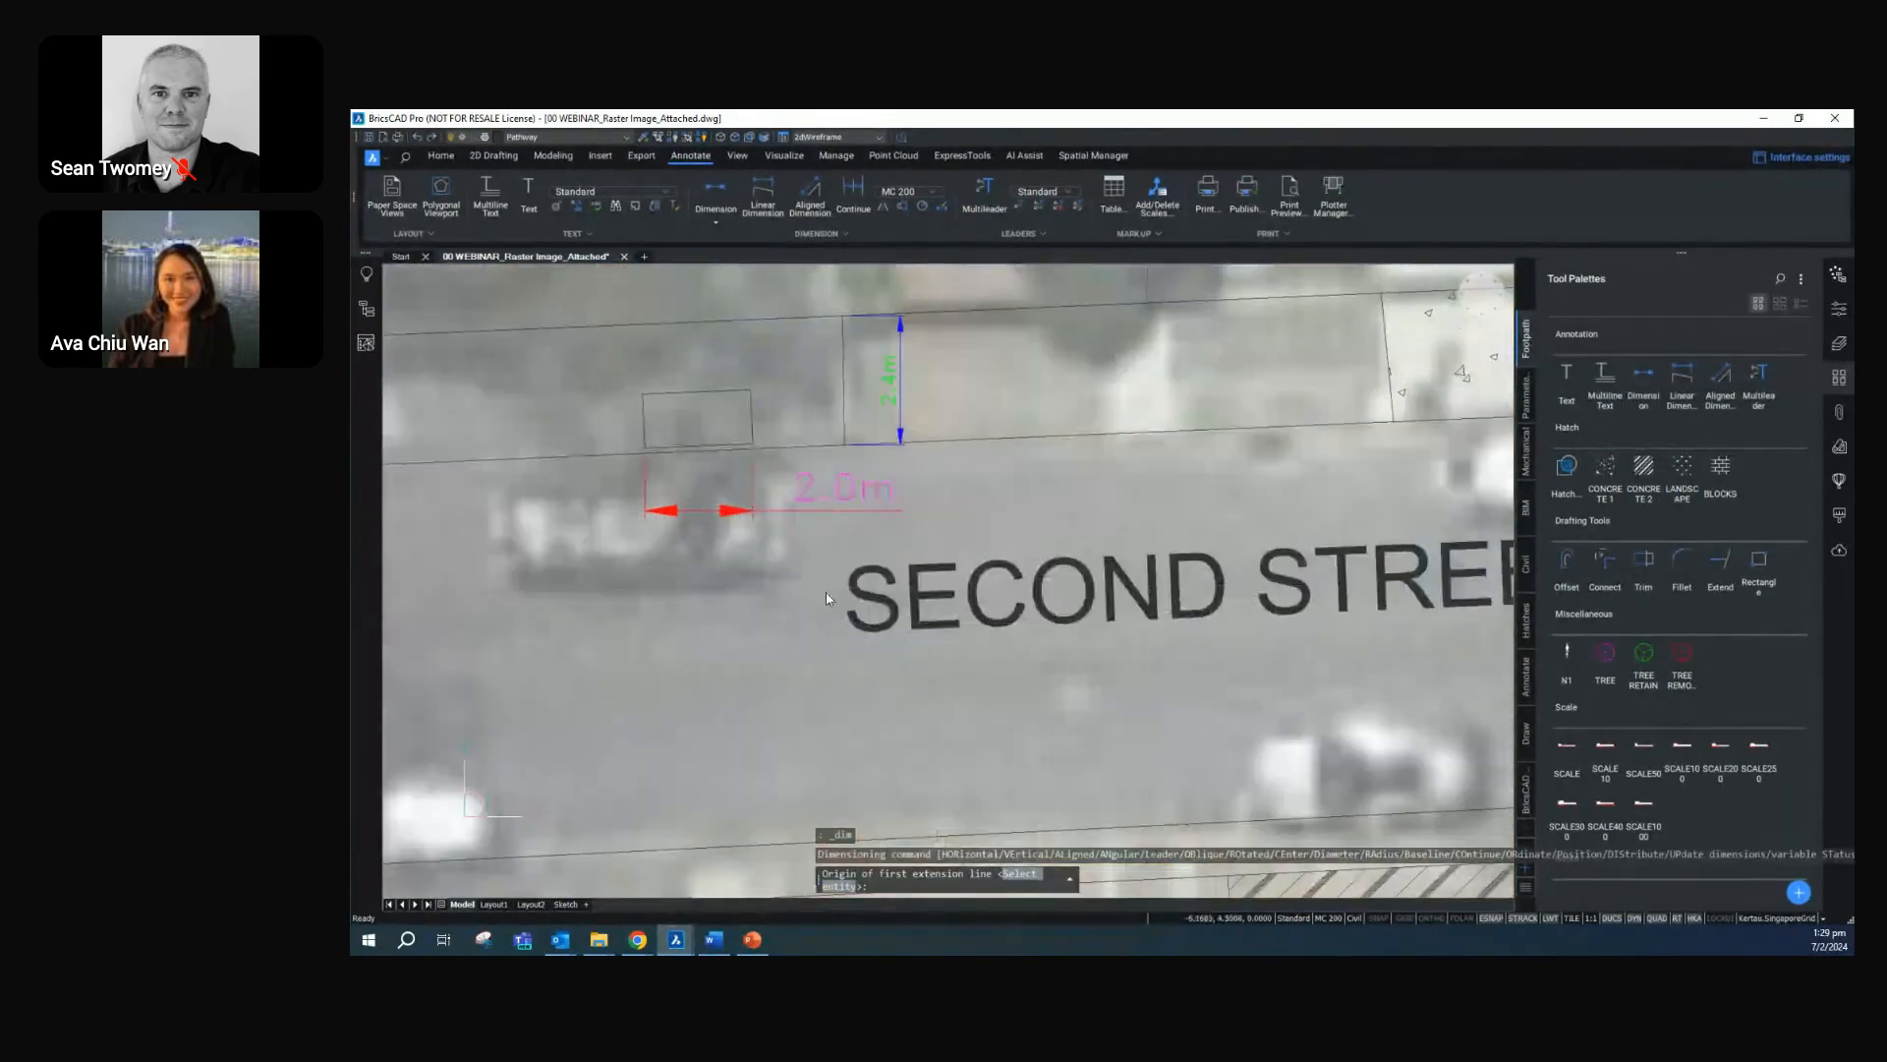
left_click(743, 319)
left_click(749, 386)
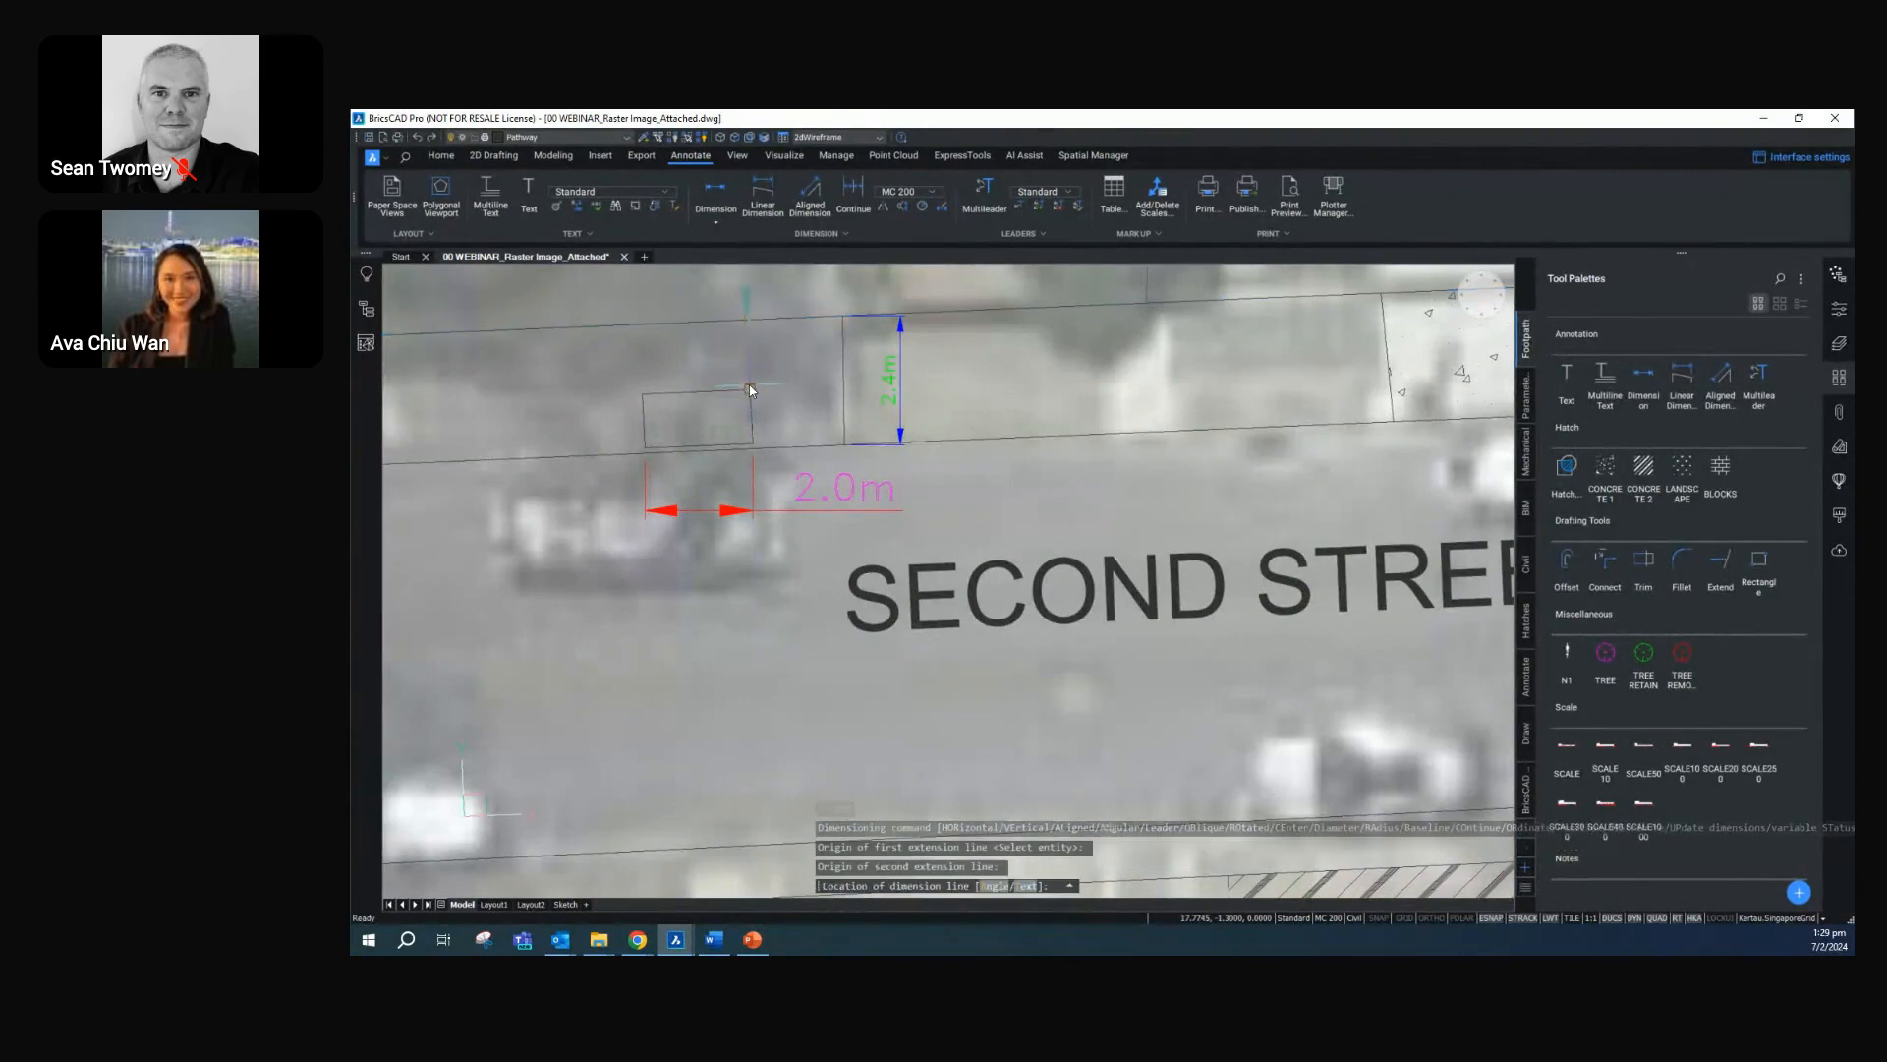
left_click(979, 444)
key("Escape")
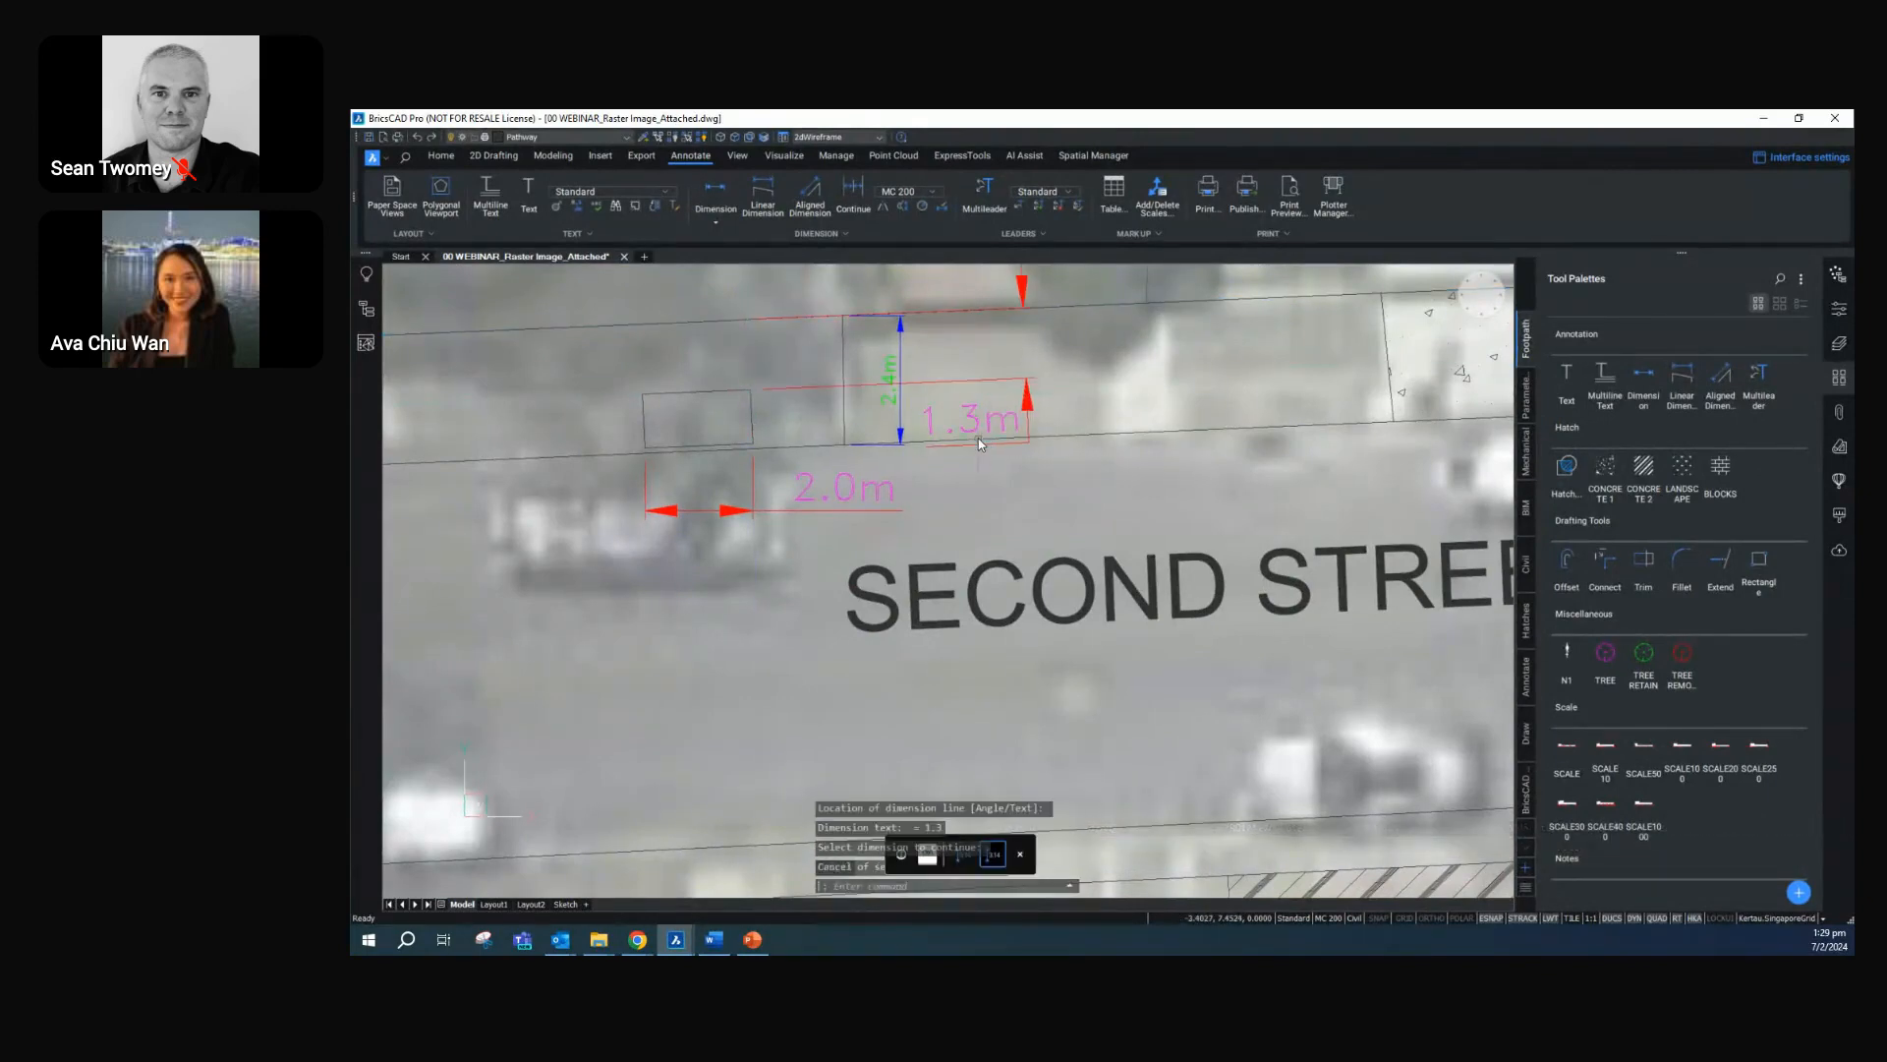
Move the new dimension's text above the northern footpath, bringing its dimension line in line with the 2.4 m dimension
left_click(966, 420)
left_click(970, 422)
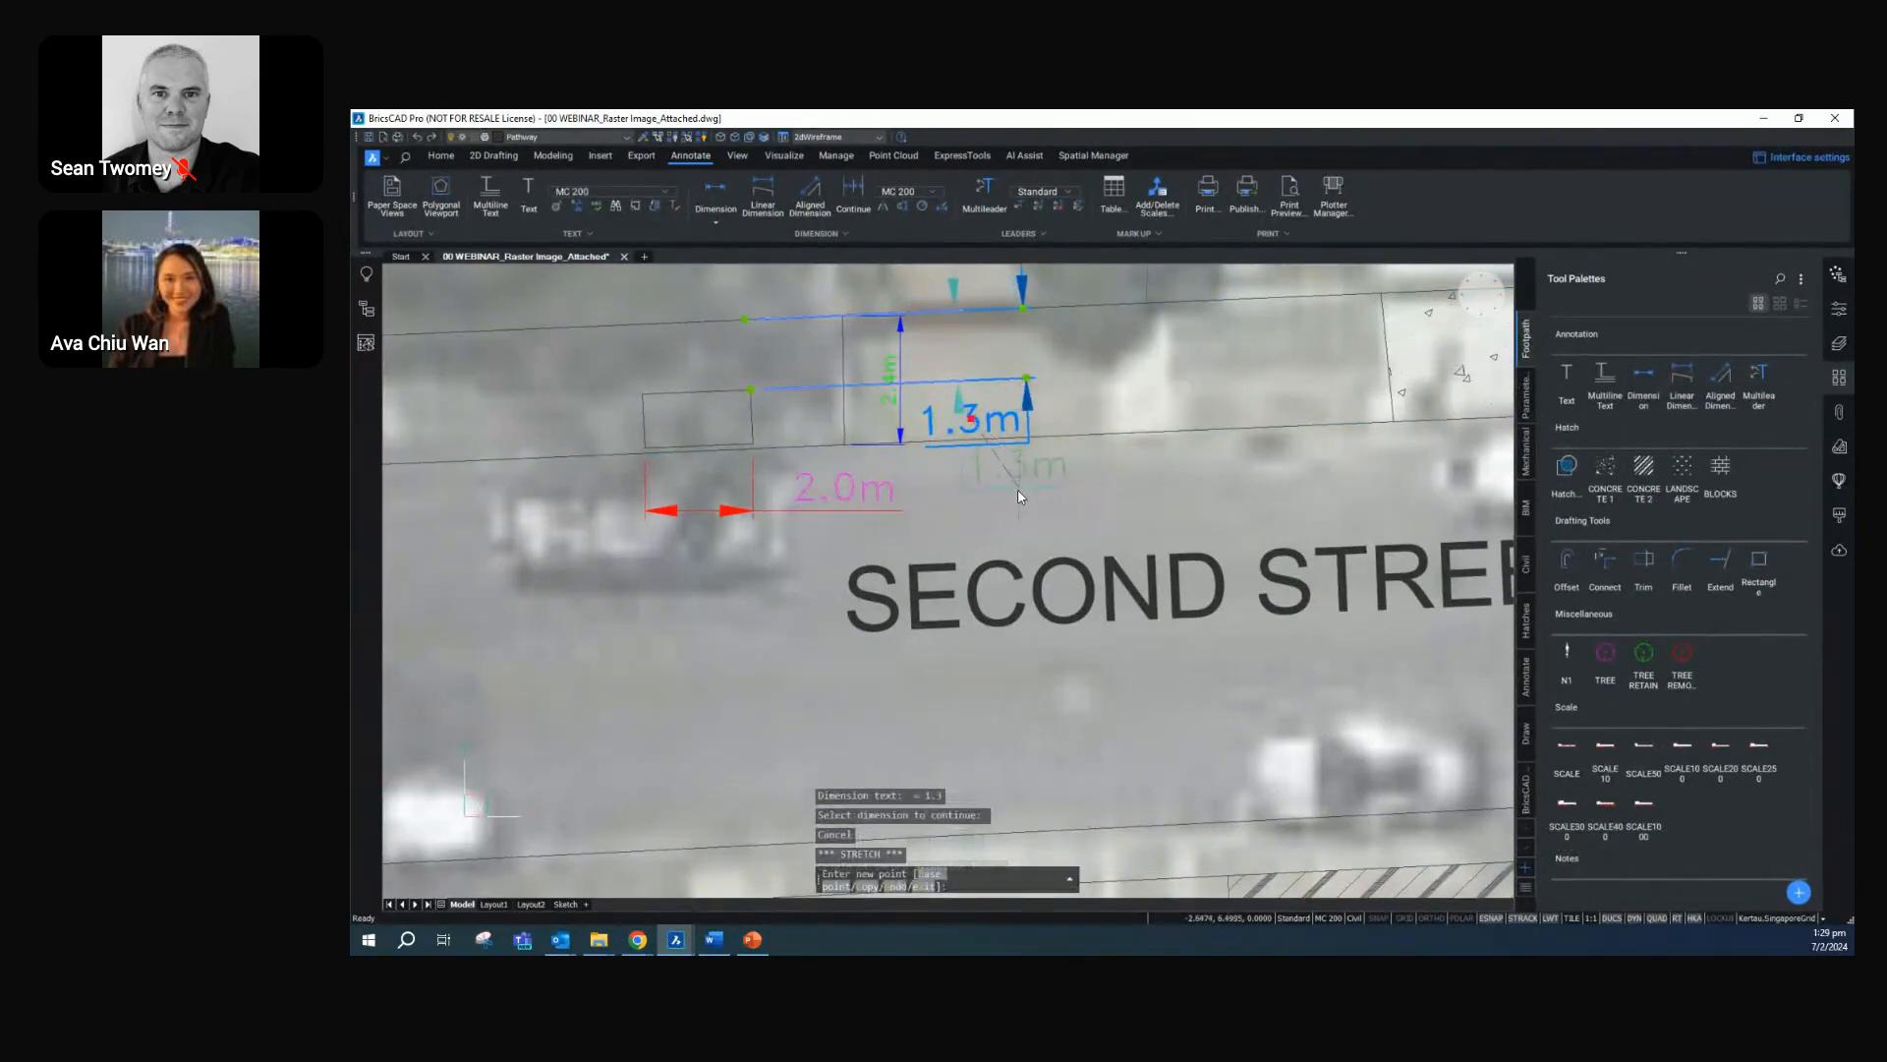
scroll(1058, 516, "down", 3)
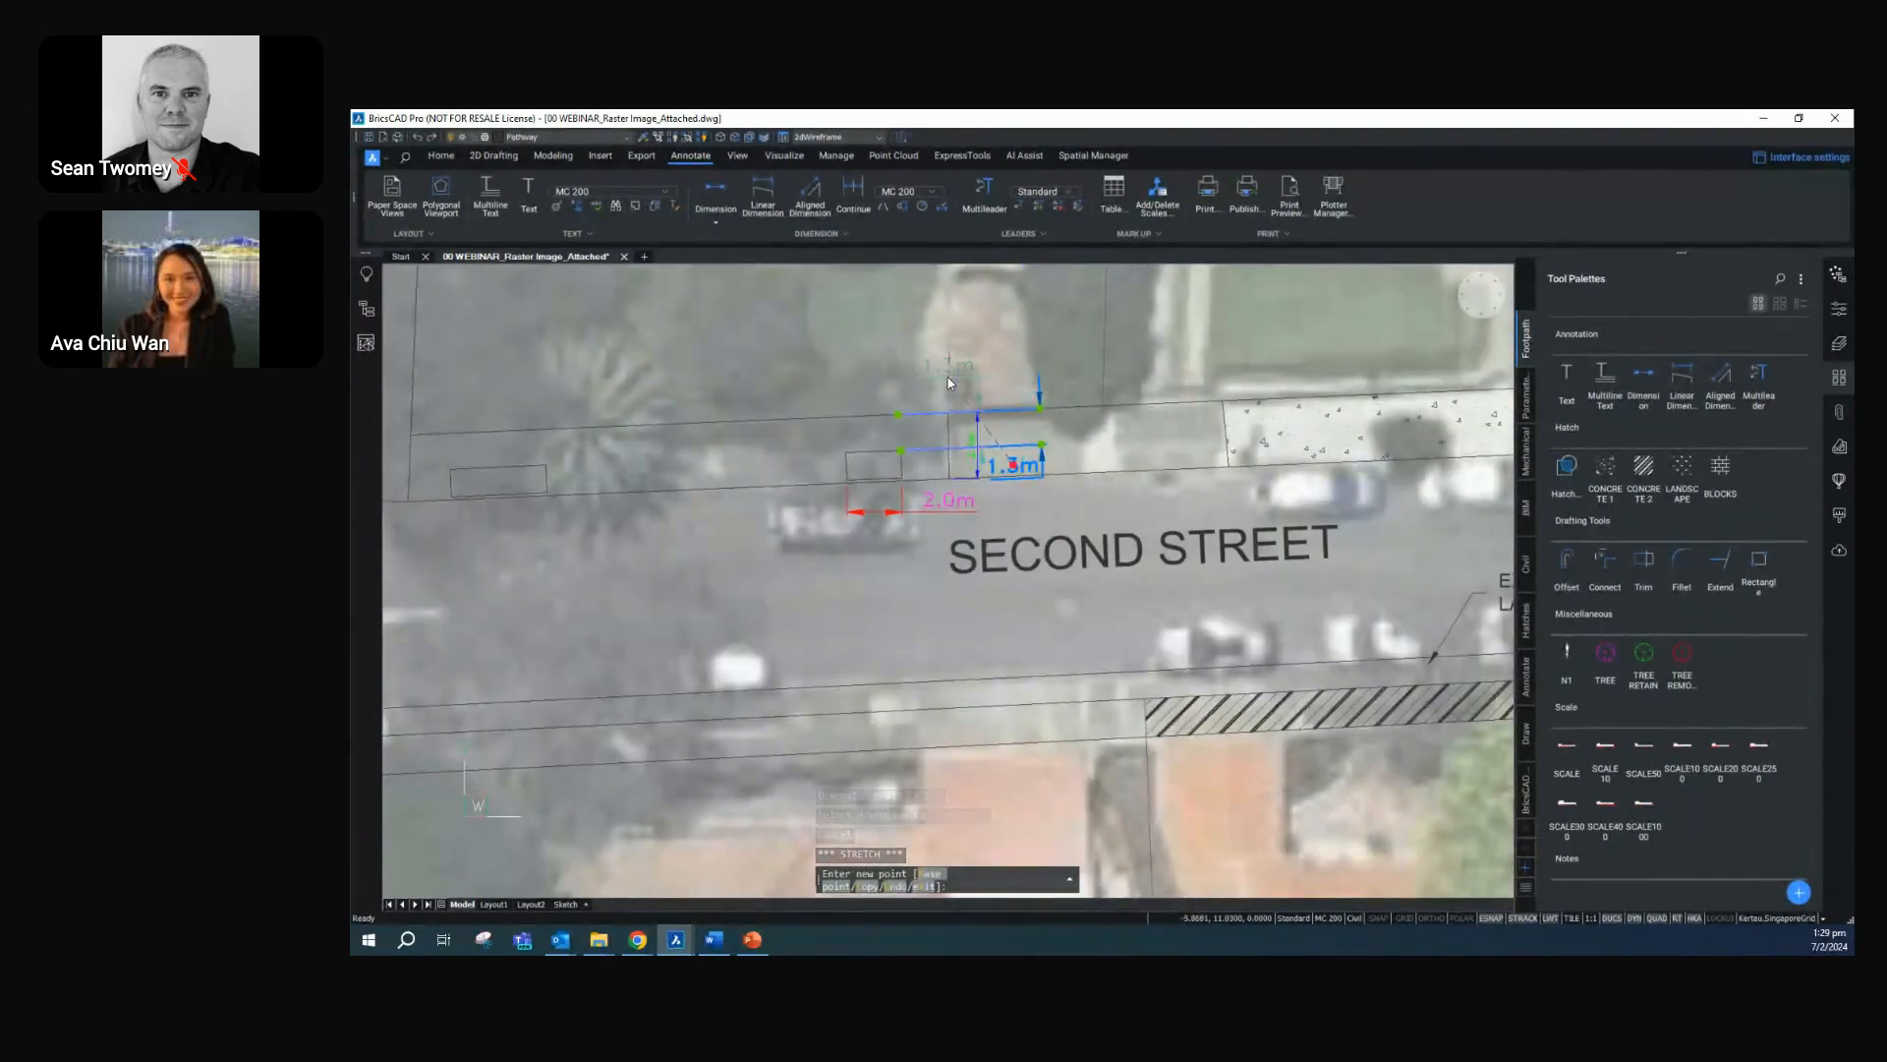
left_click(948, 377)
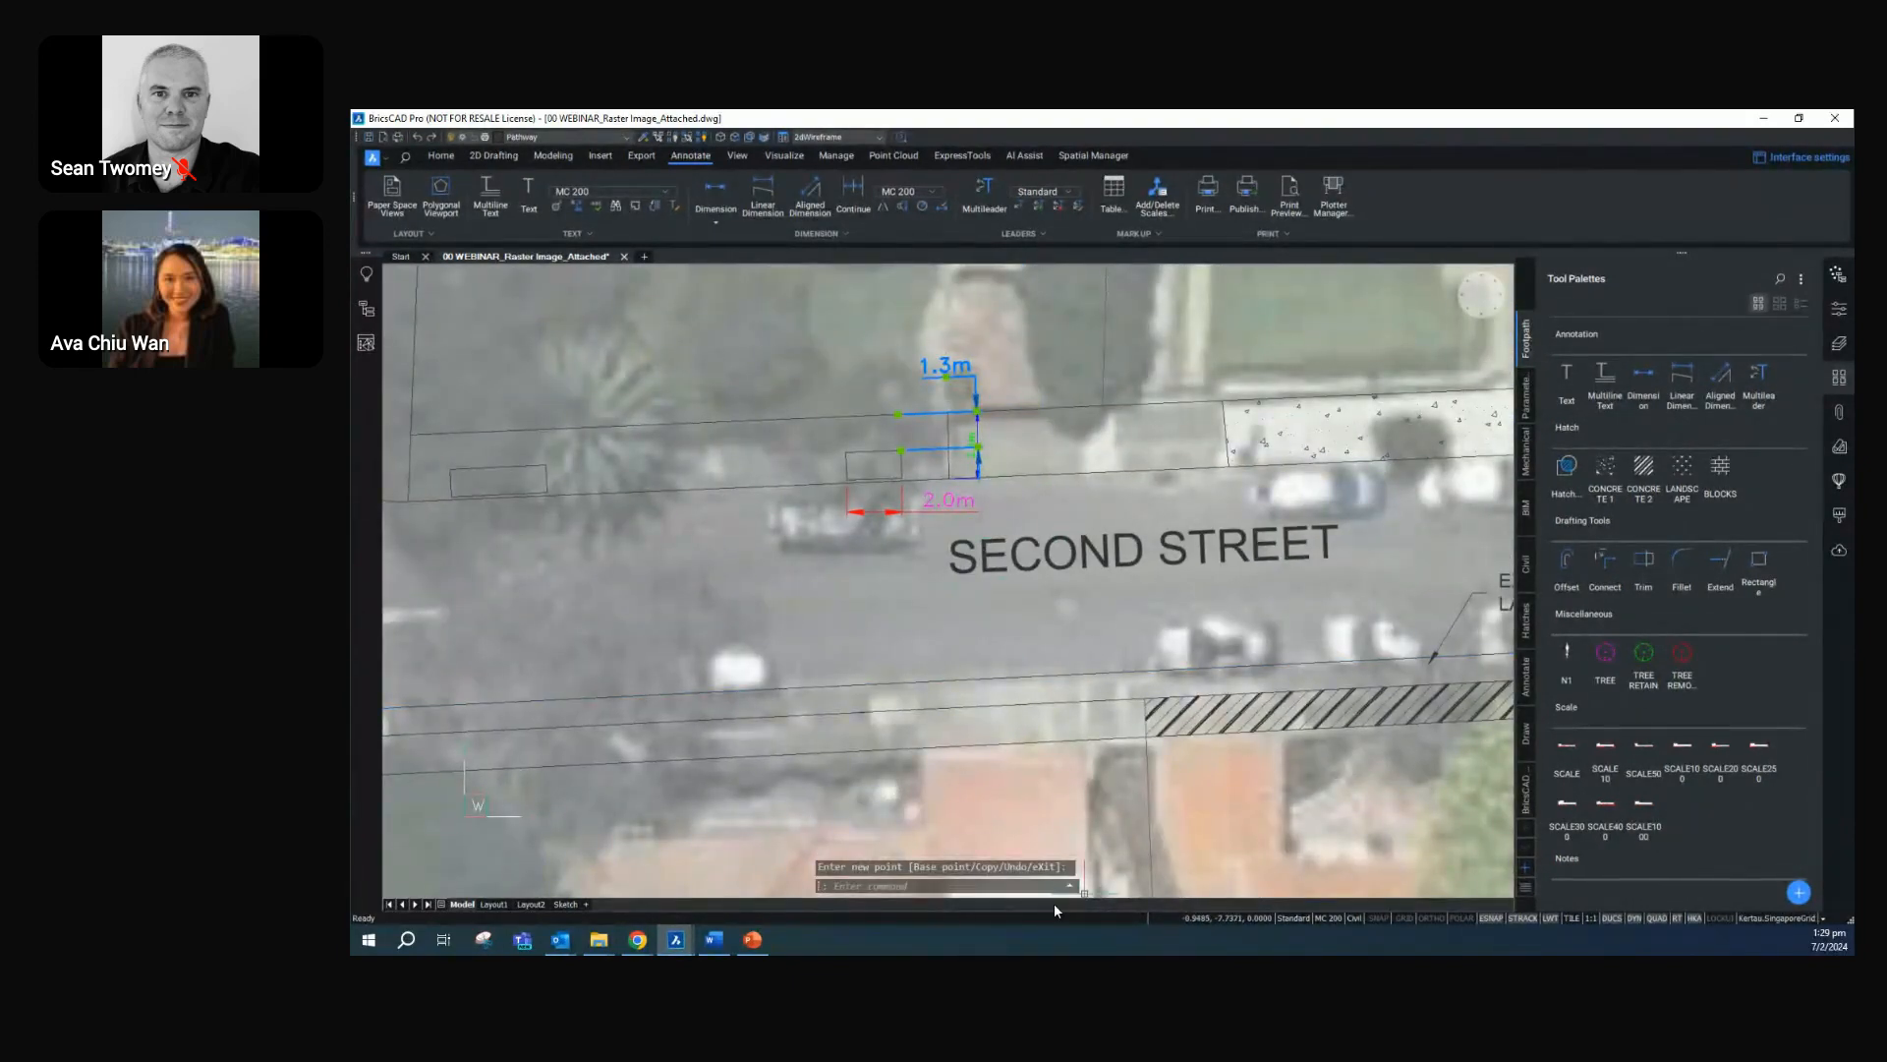
Add an aligned dimension across the southern footpath at the west end of the diagonal hatch, with the dimension line just inside the hatch
scroll(958, 674, "down", 3)
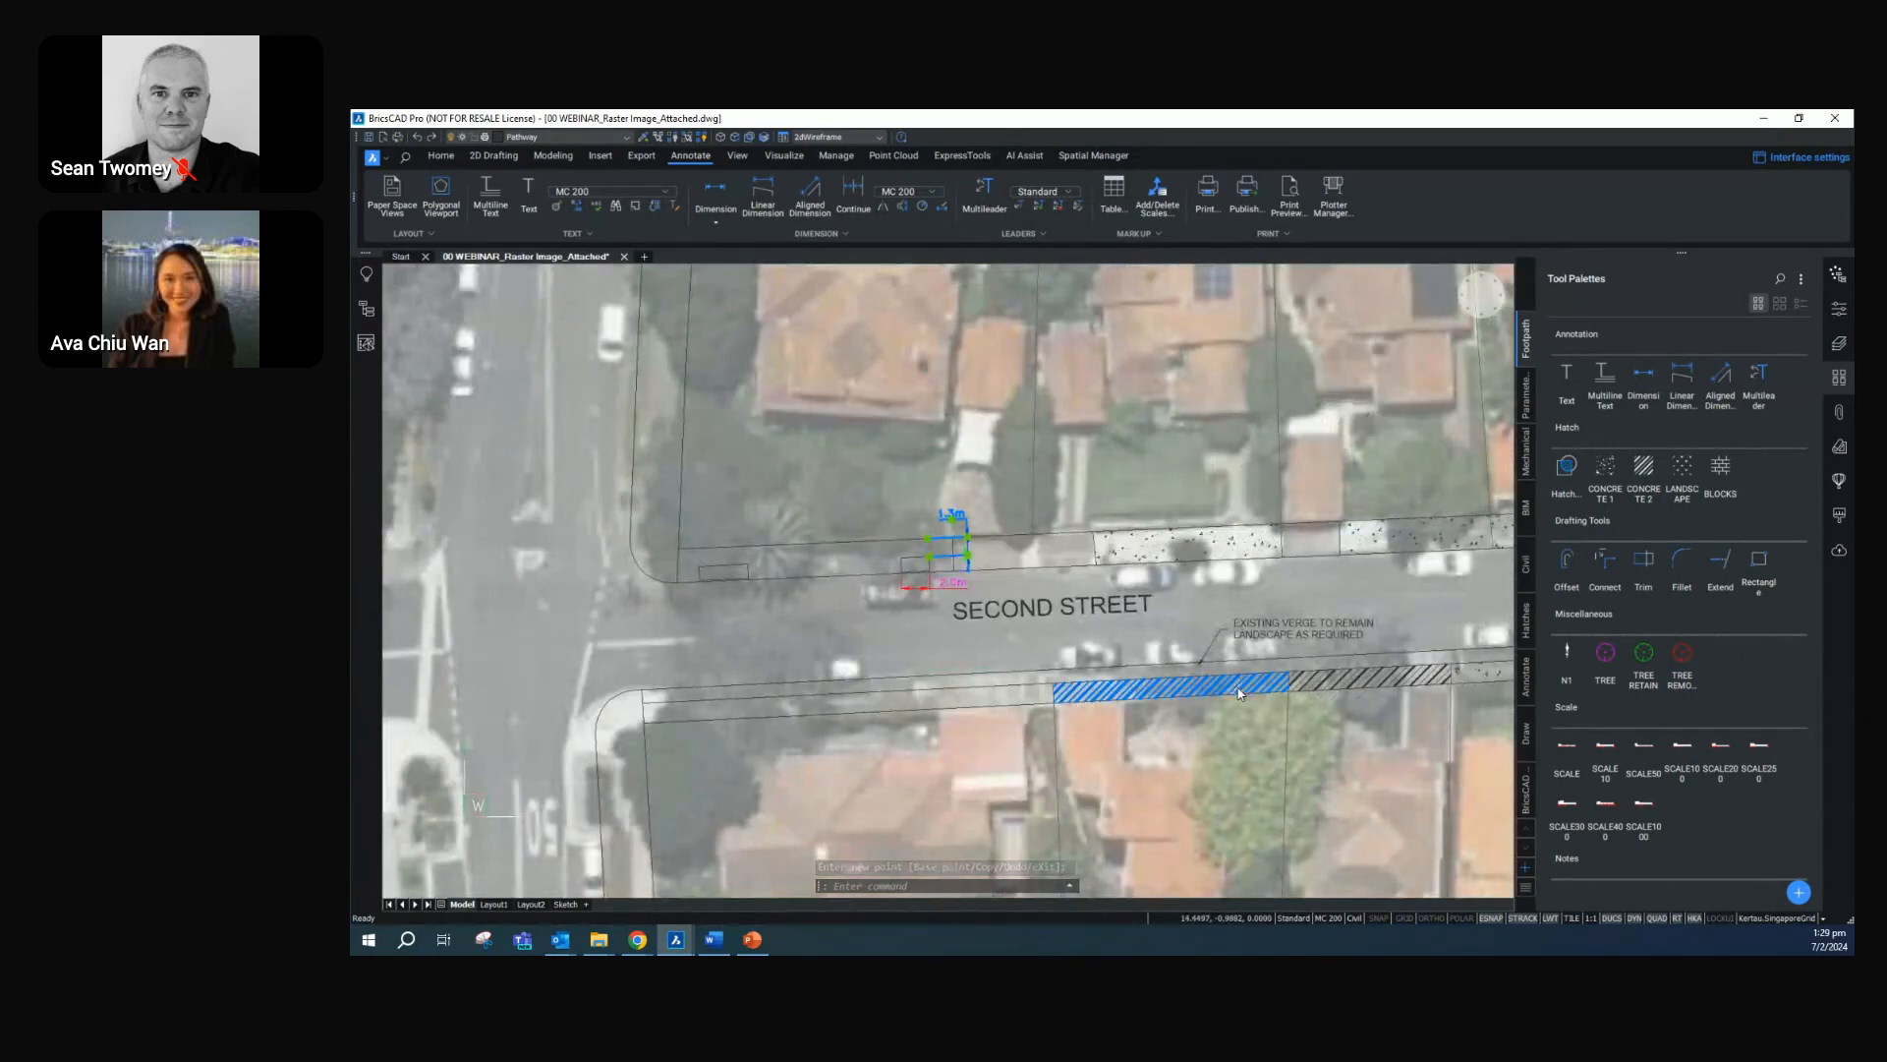
middle_click_drag(1247, 686, 903, 700)
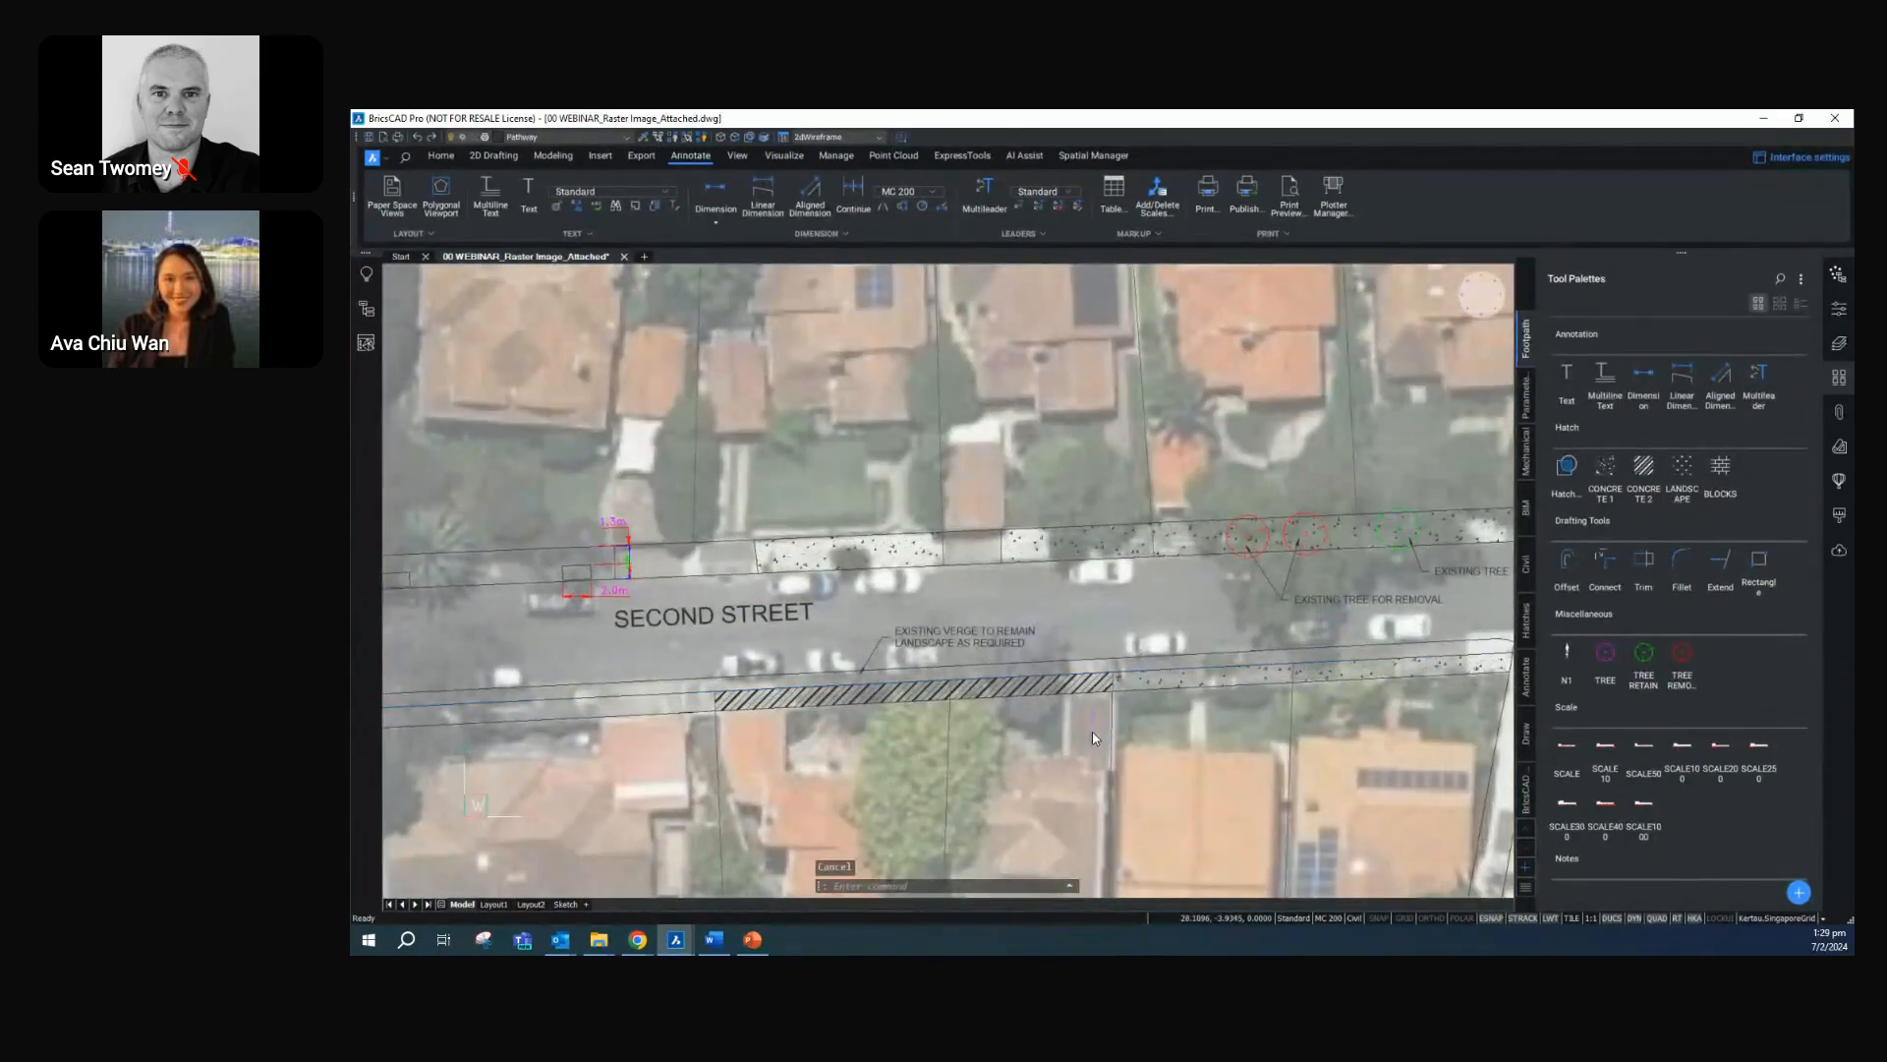
scroll(1158, 677, "up", 2)
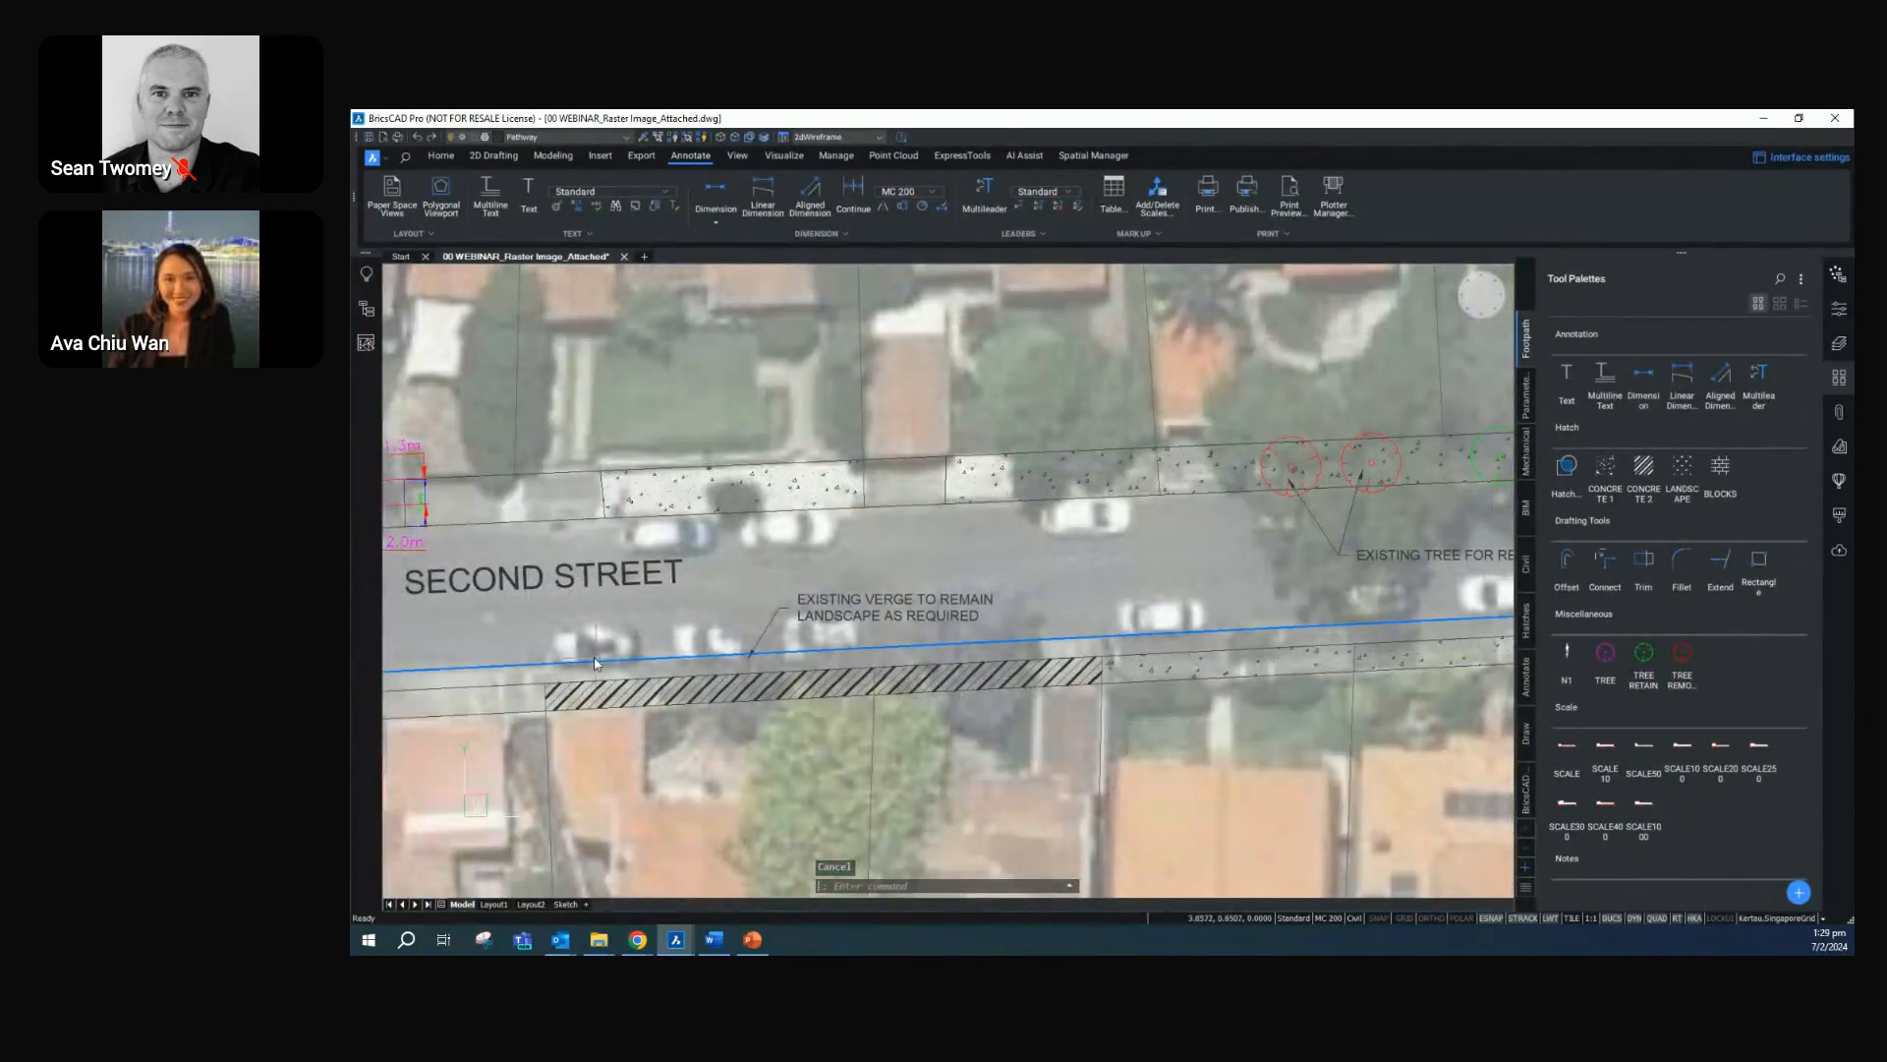
left_click(1649, 373)
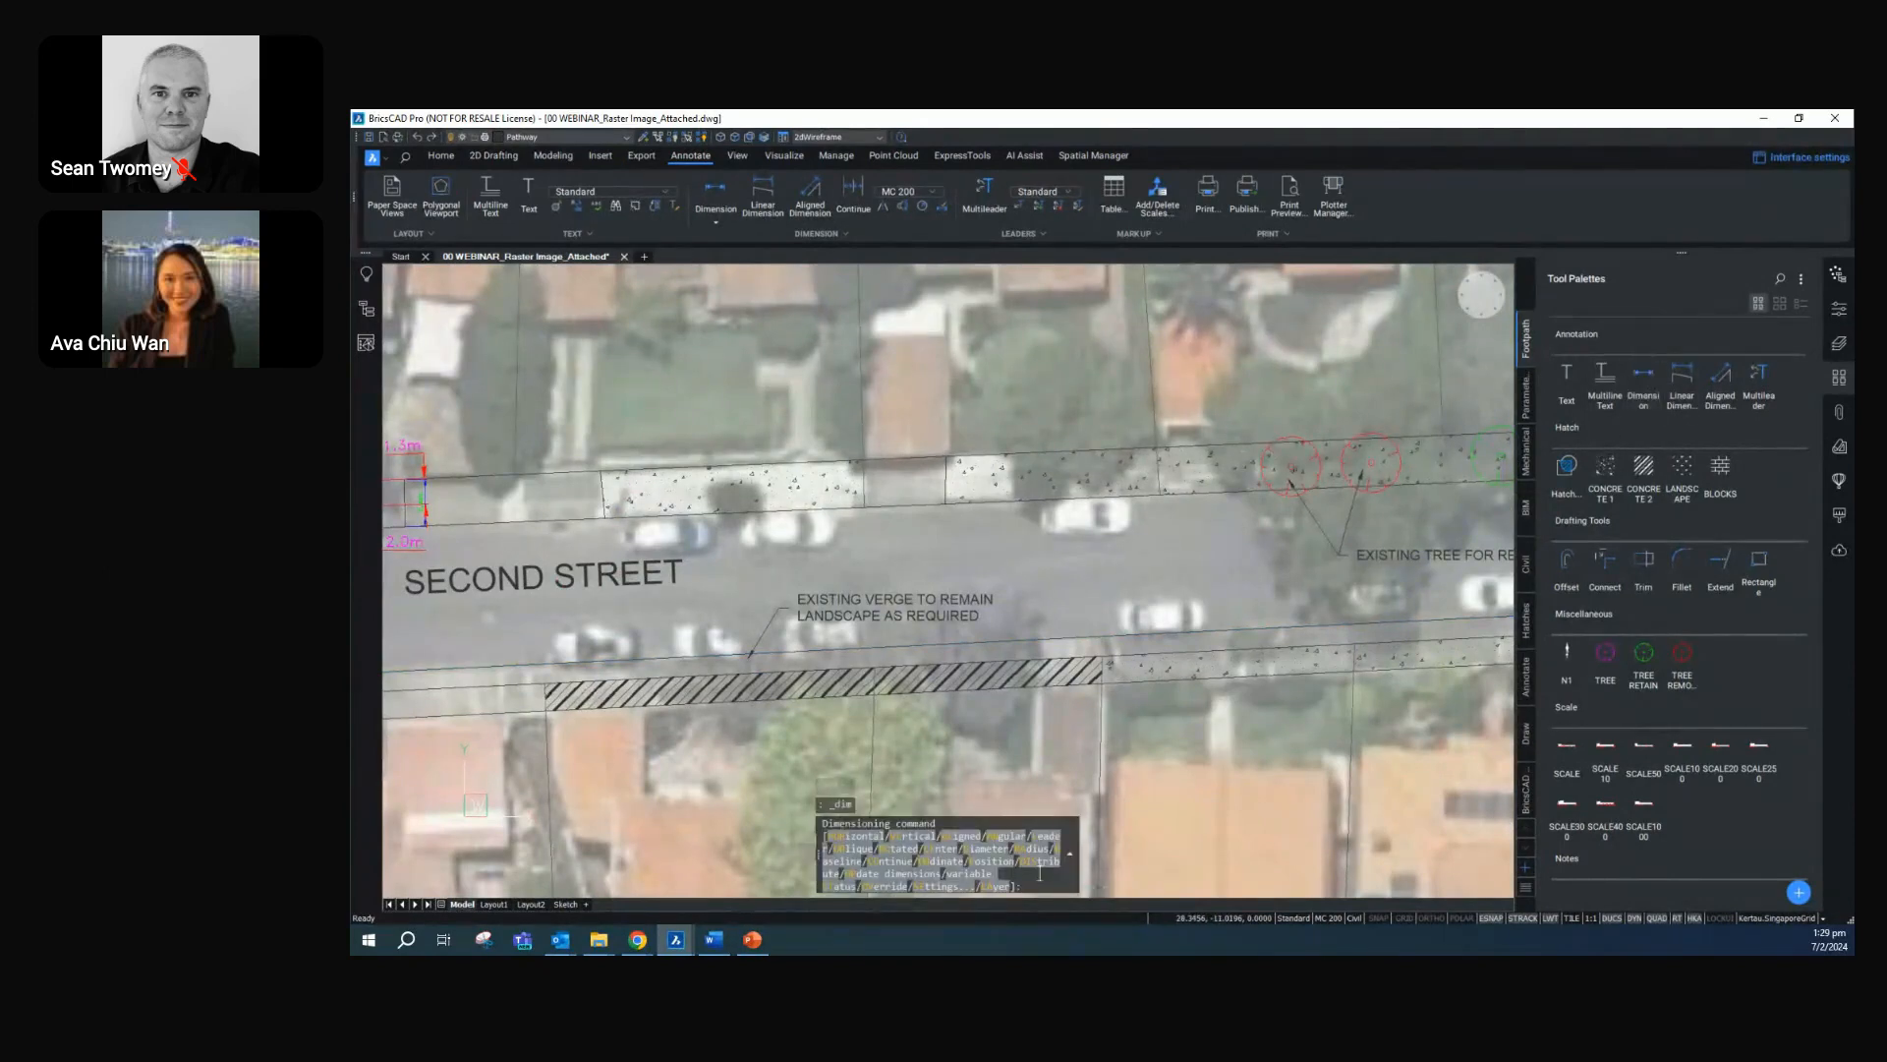
left_click(920, 838)
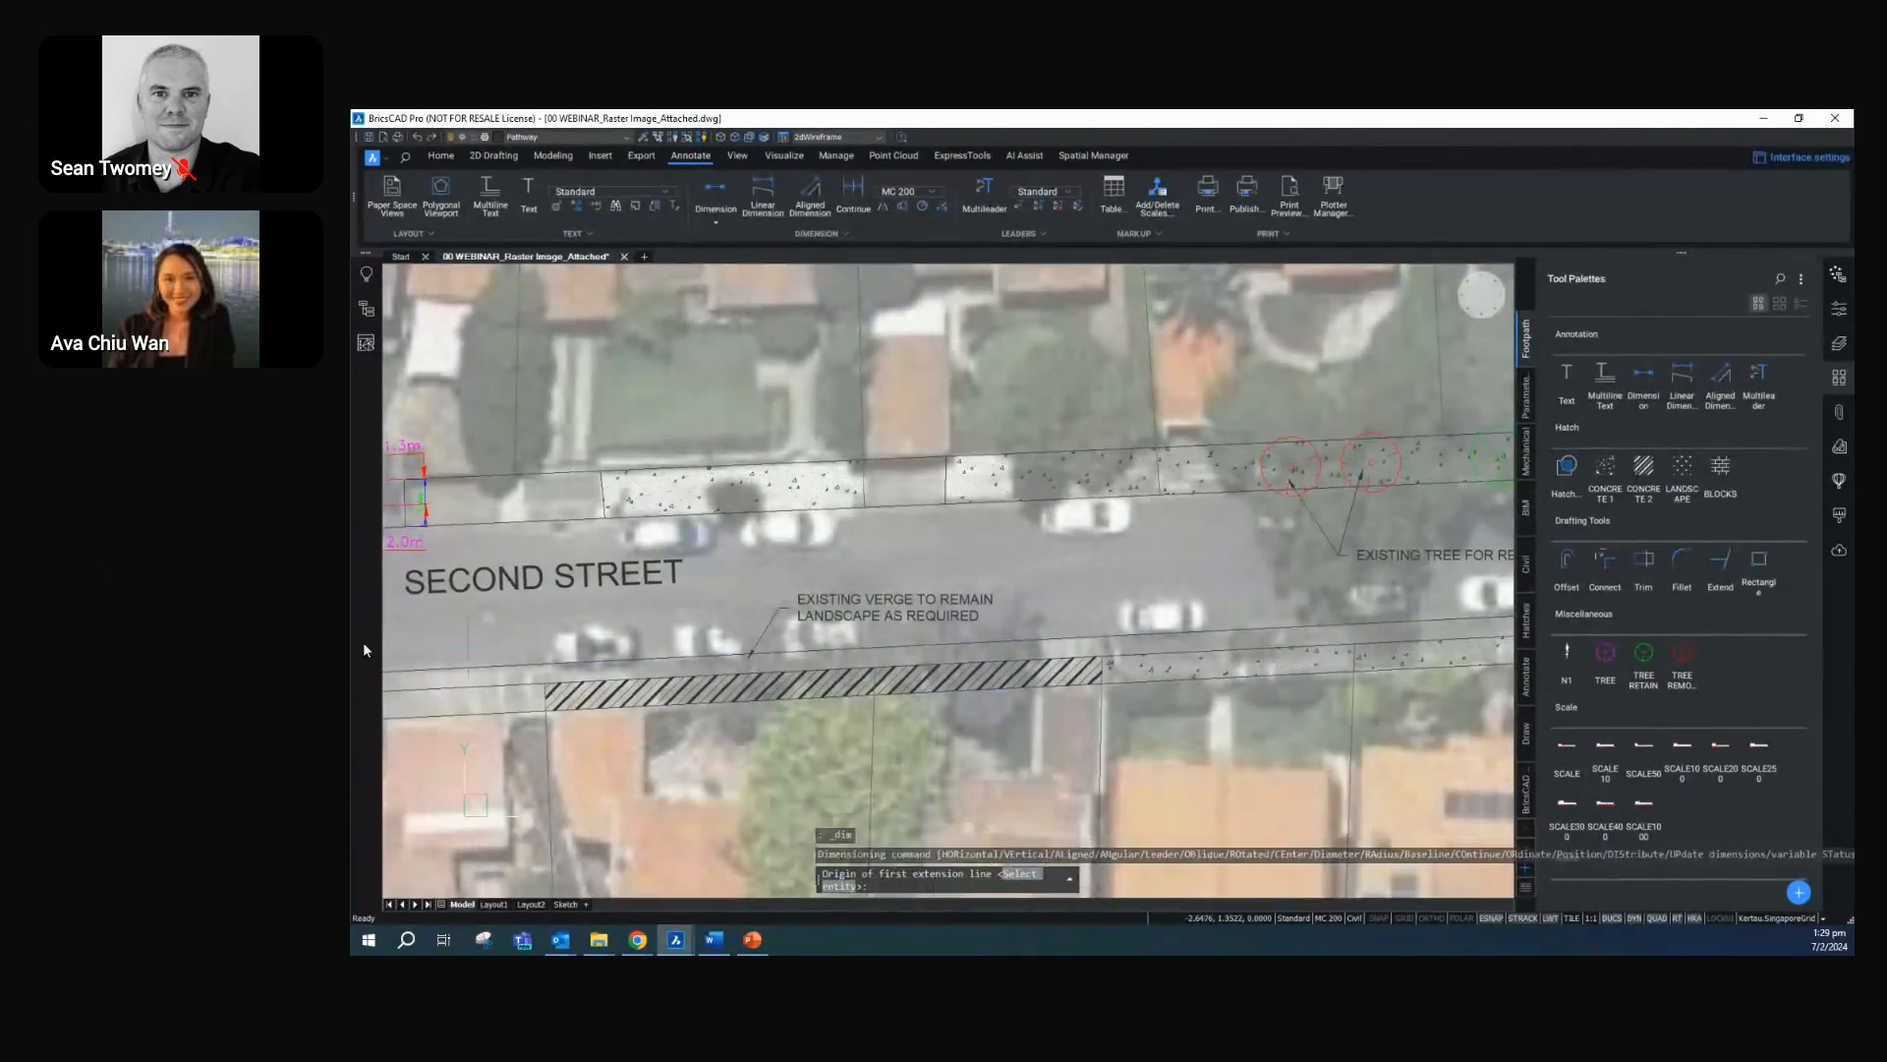
left_click(545, 672)
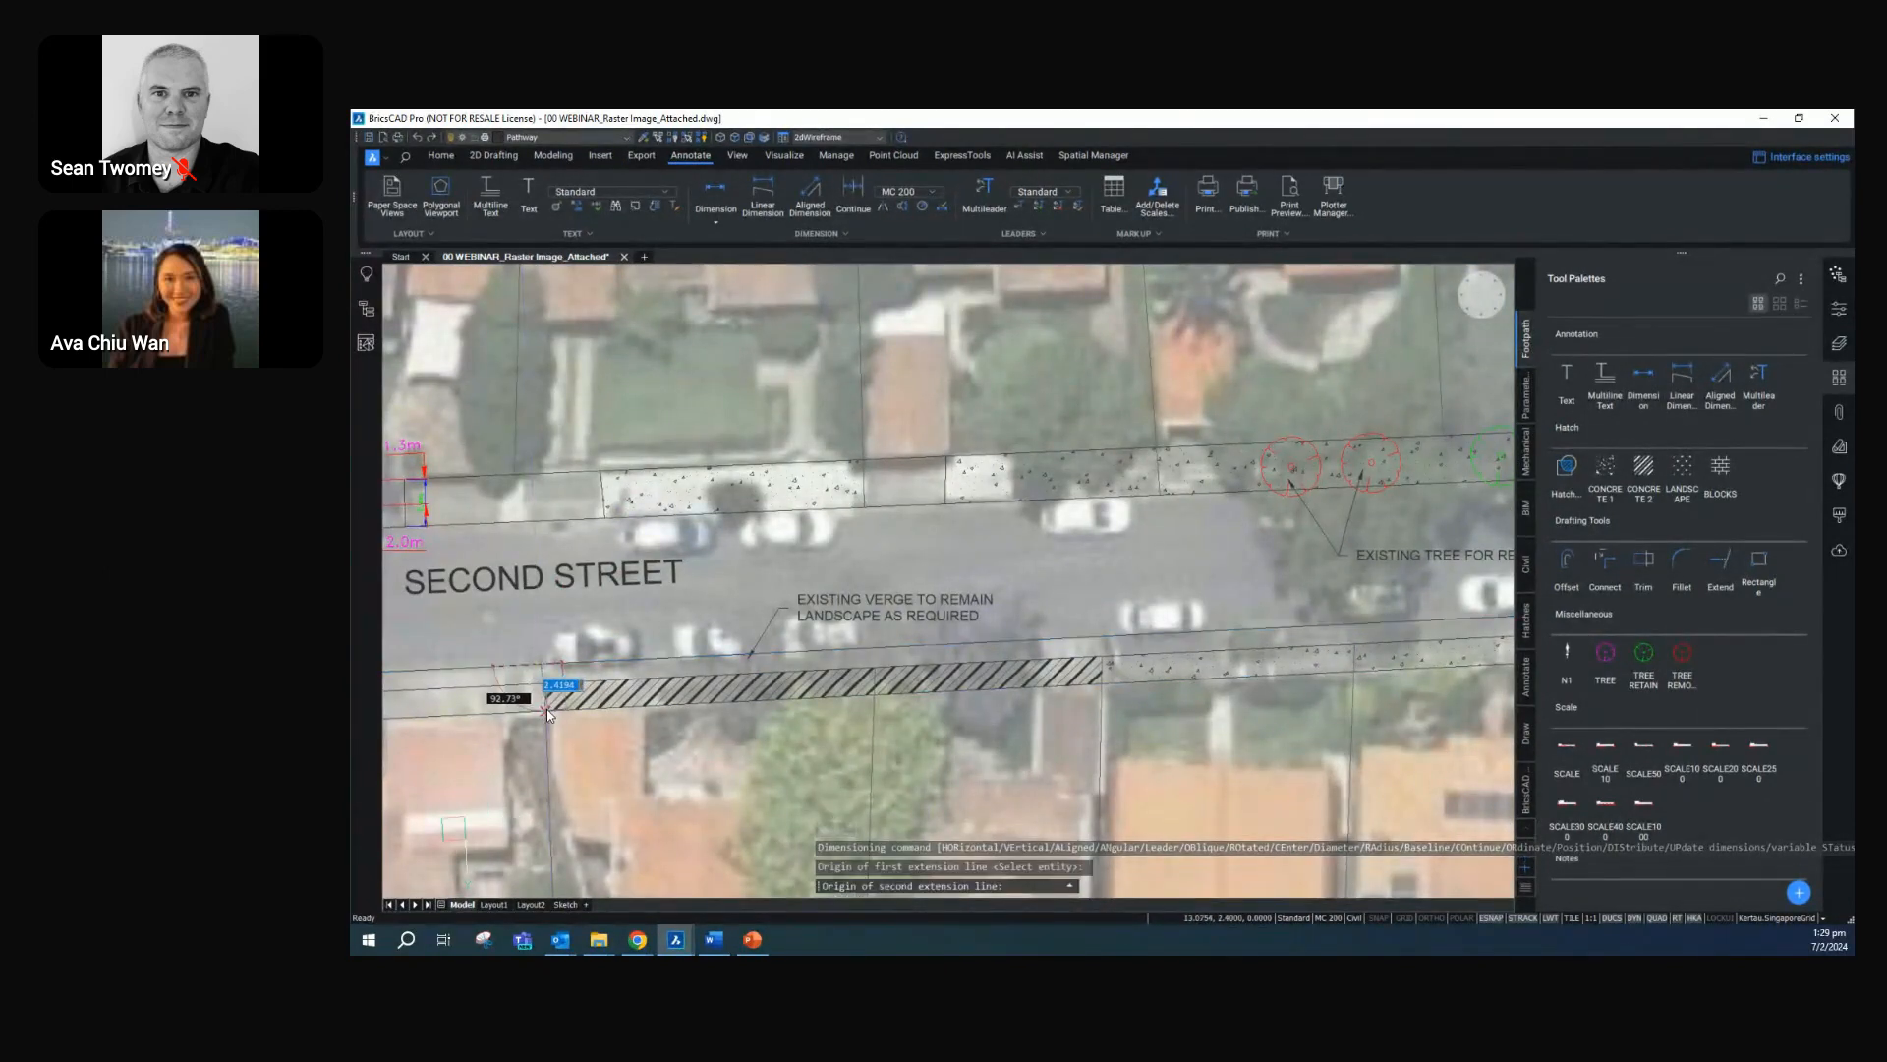
left_click(548, 713)
left_click(579, 691)
key("Escape")
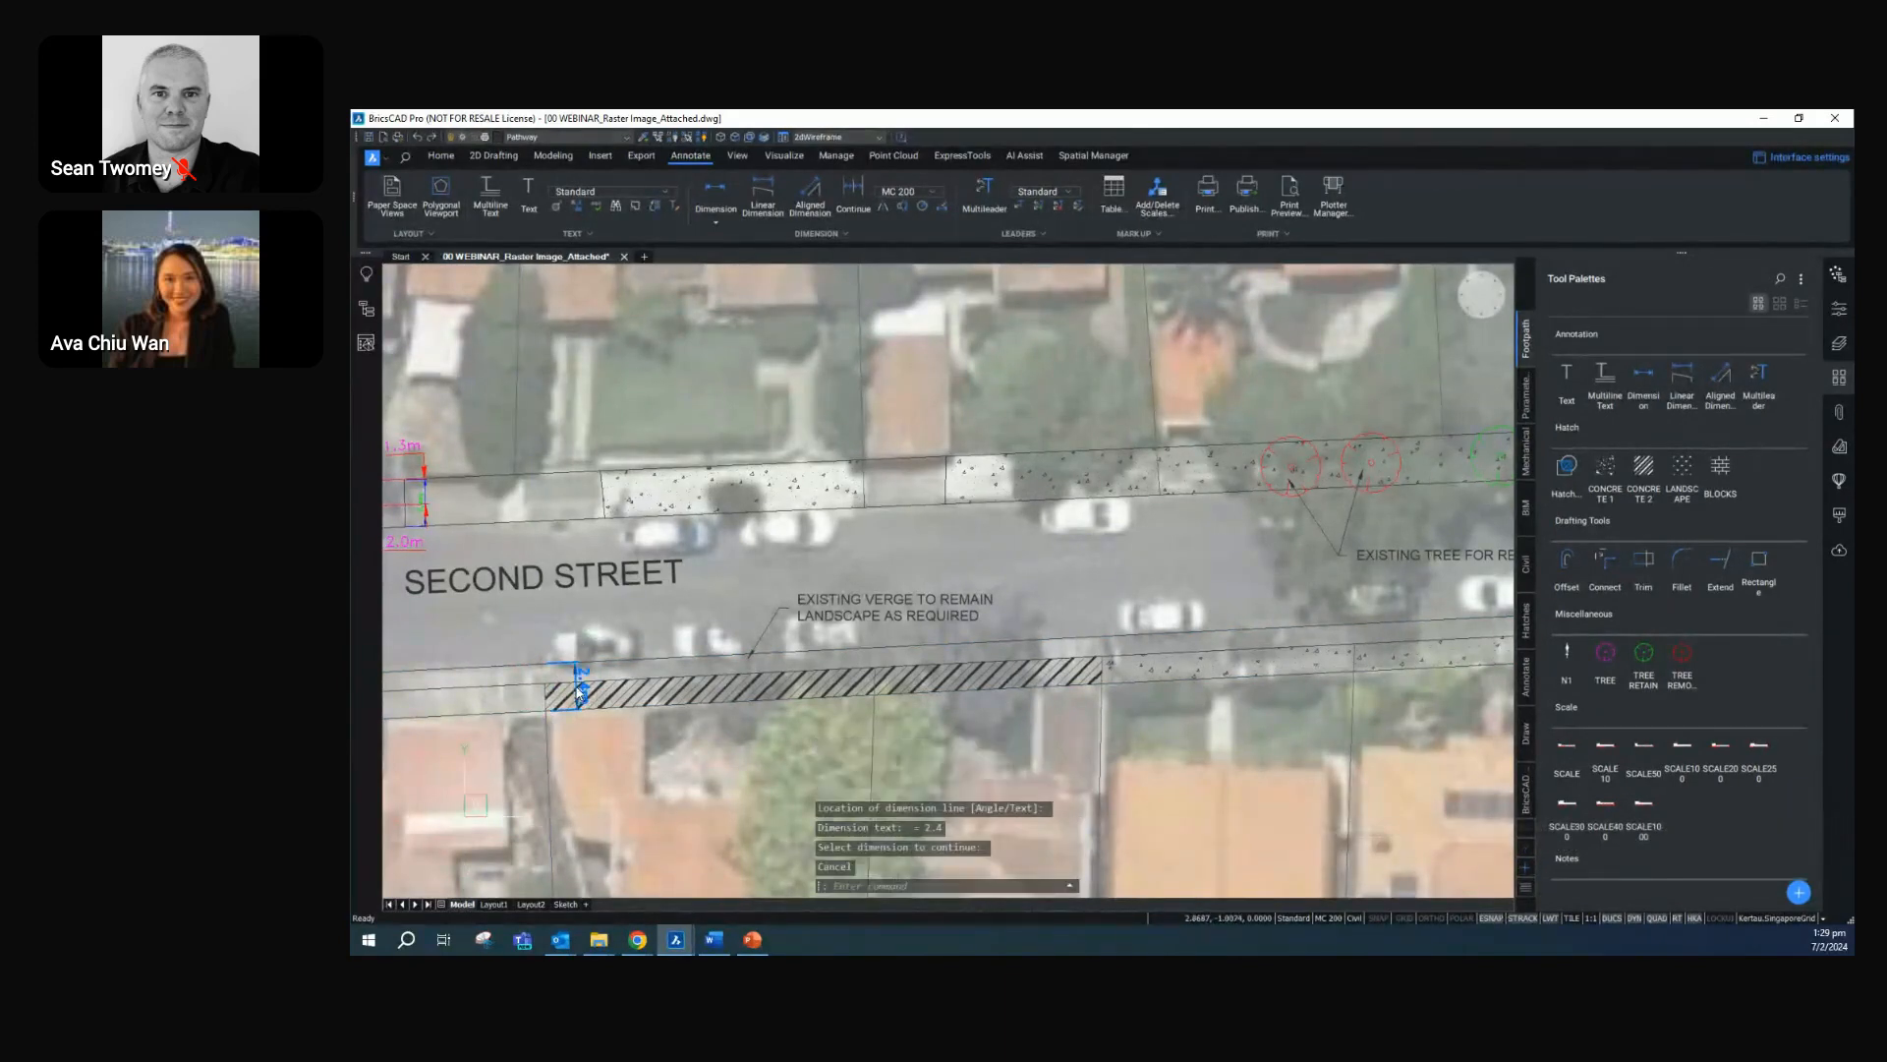
left_click(579, 691)
left_click(580, 685)
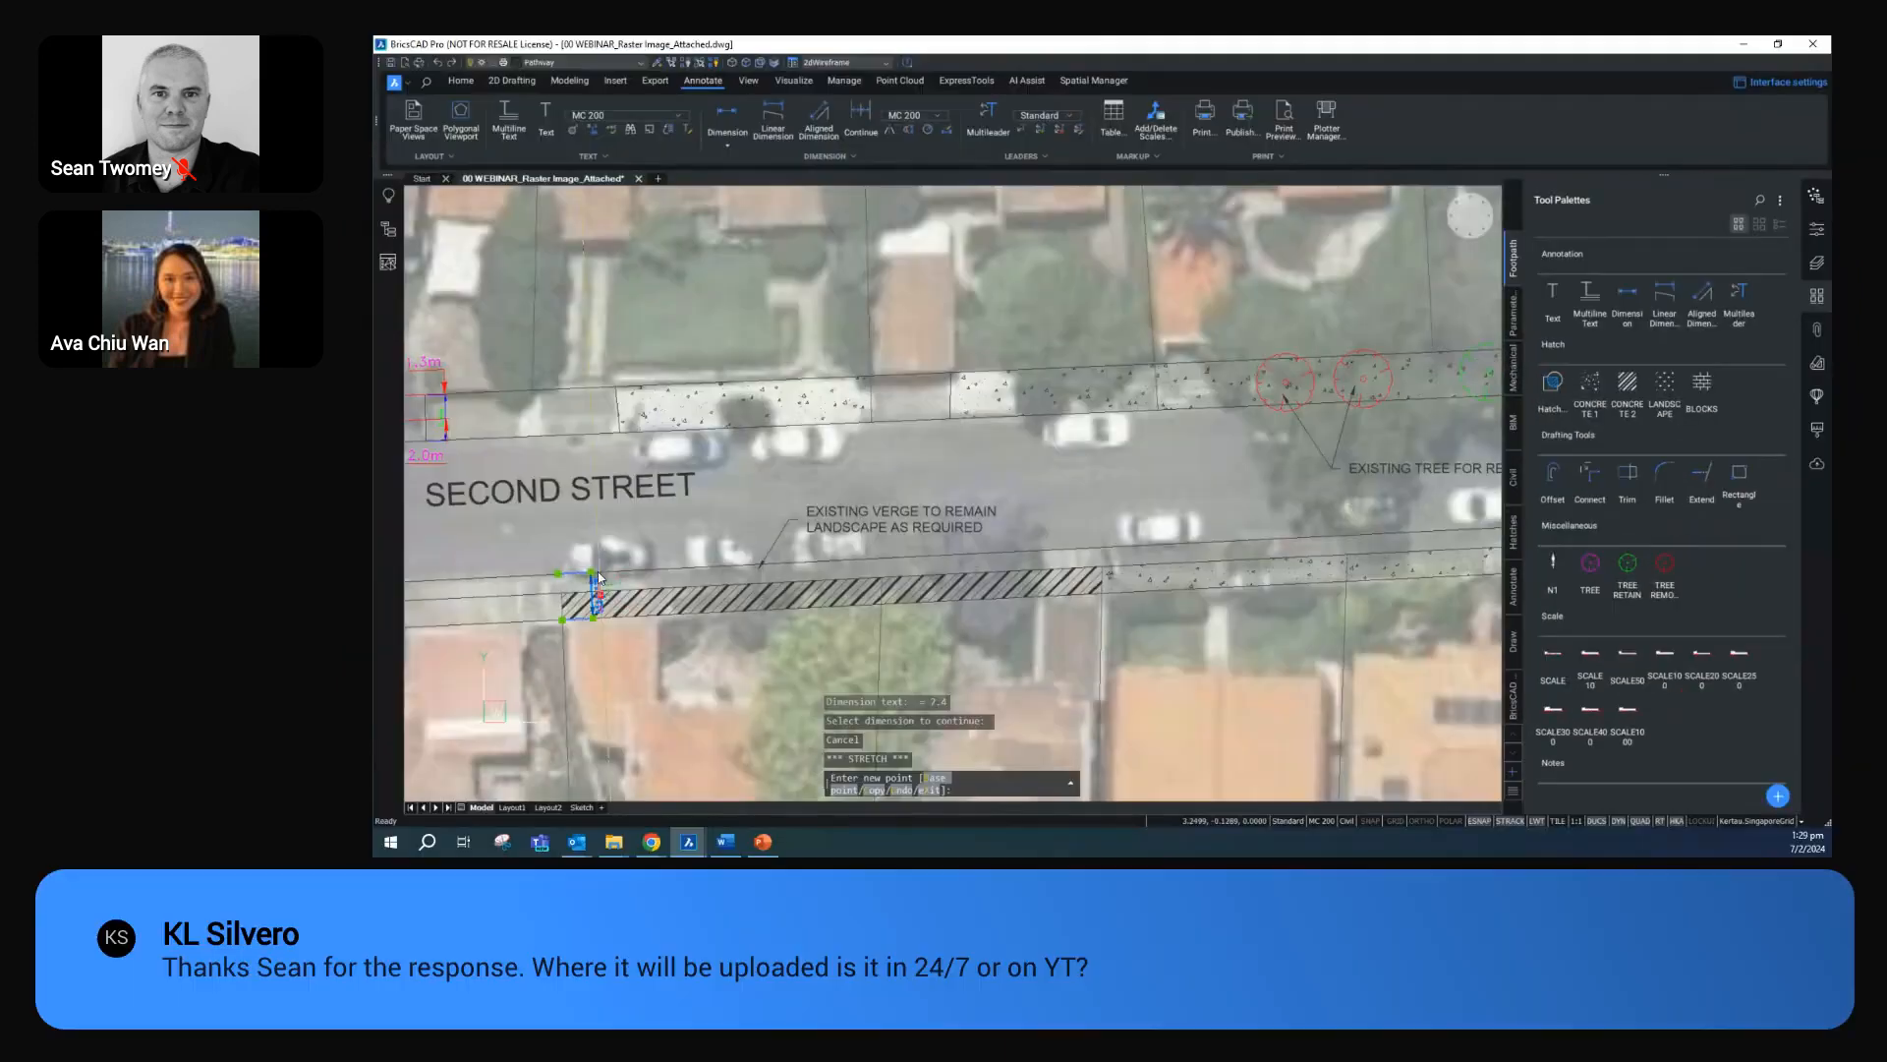
key("Escape")
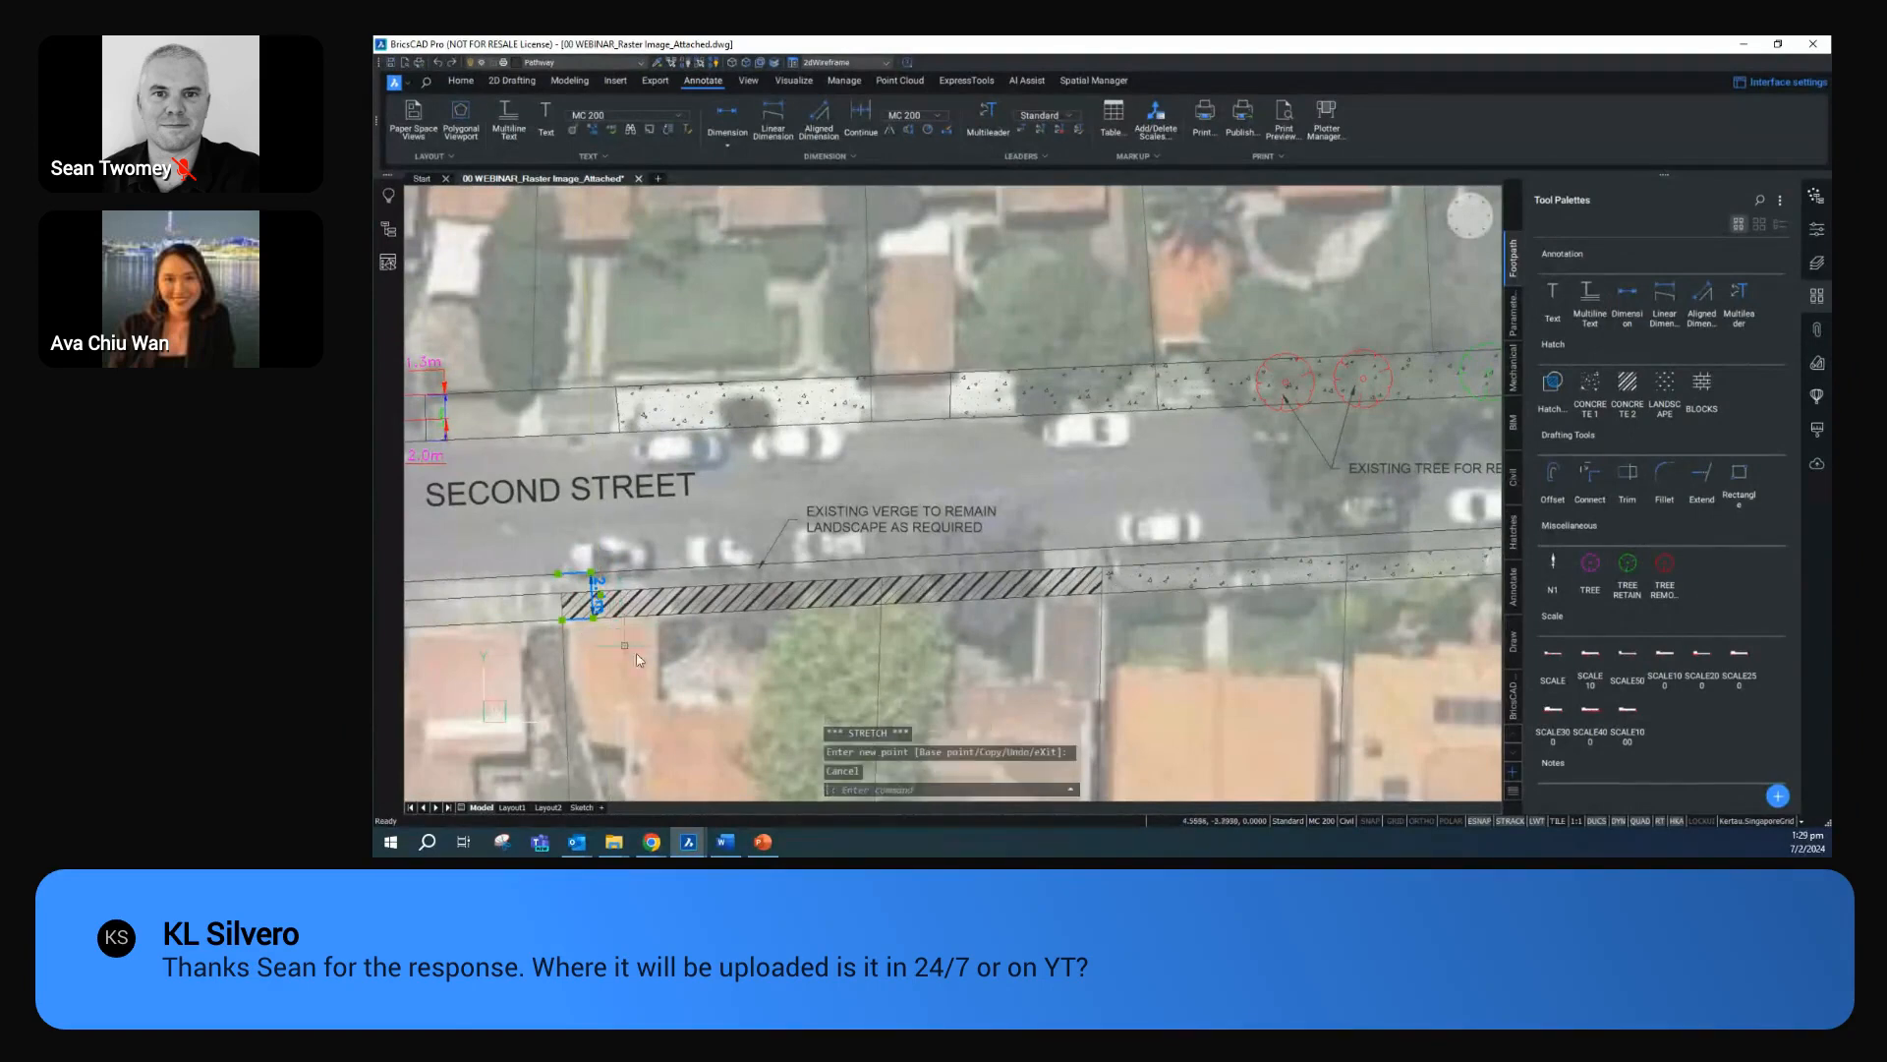
key("Escape")
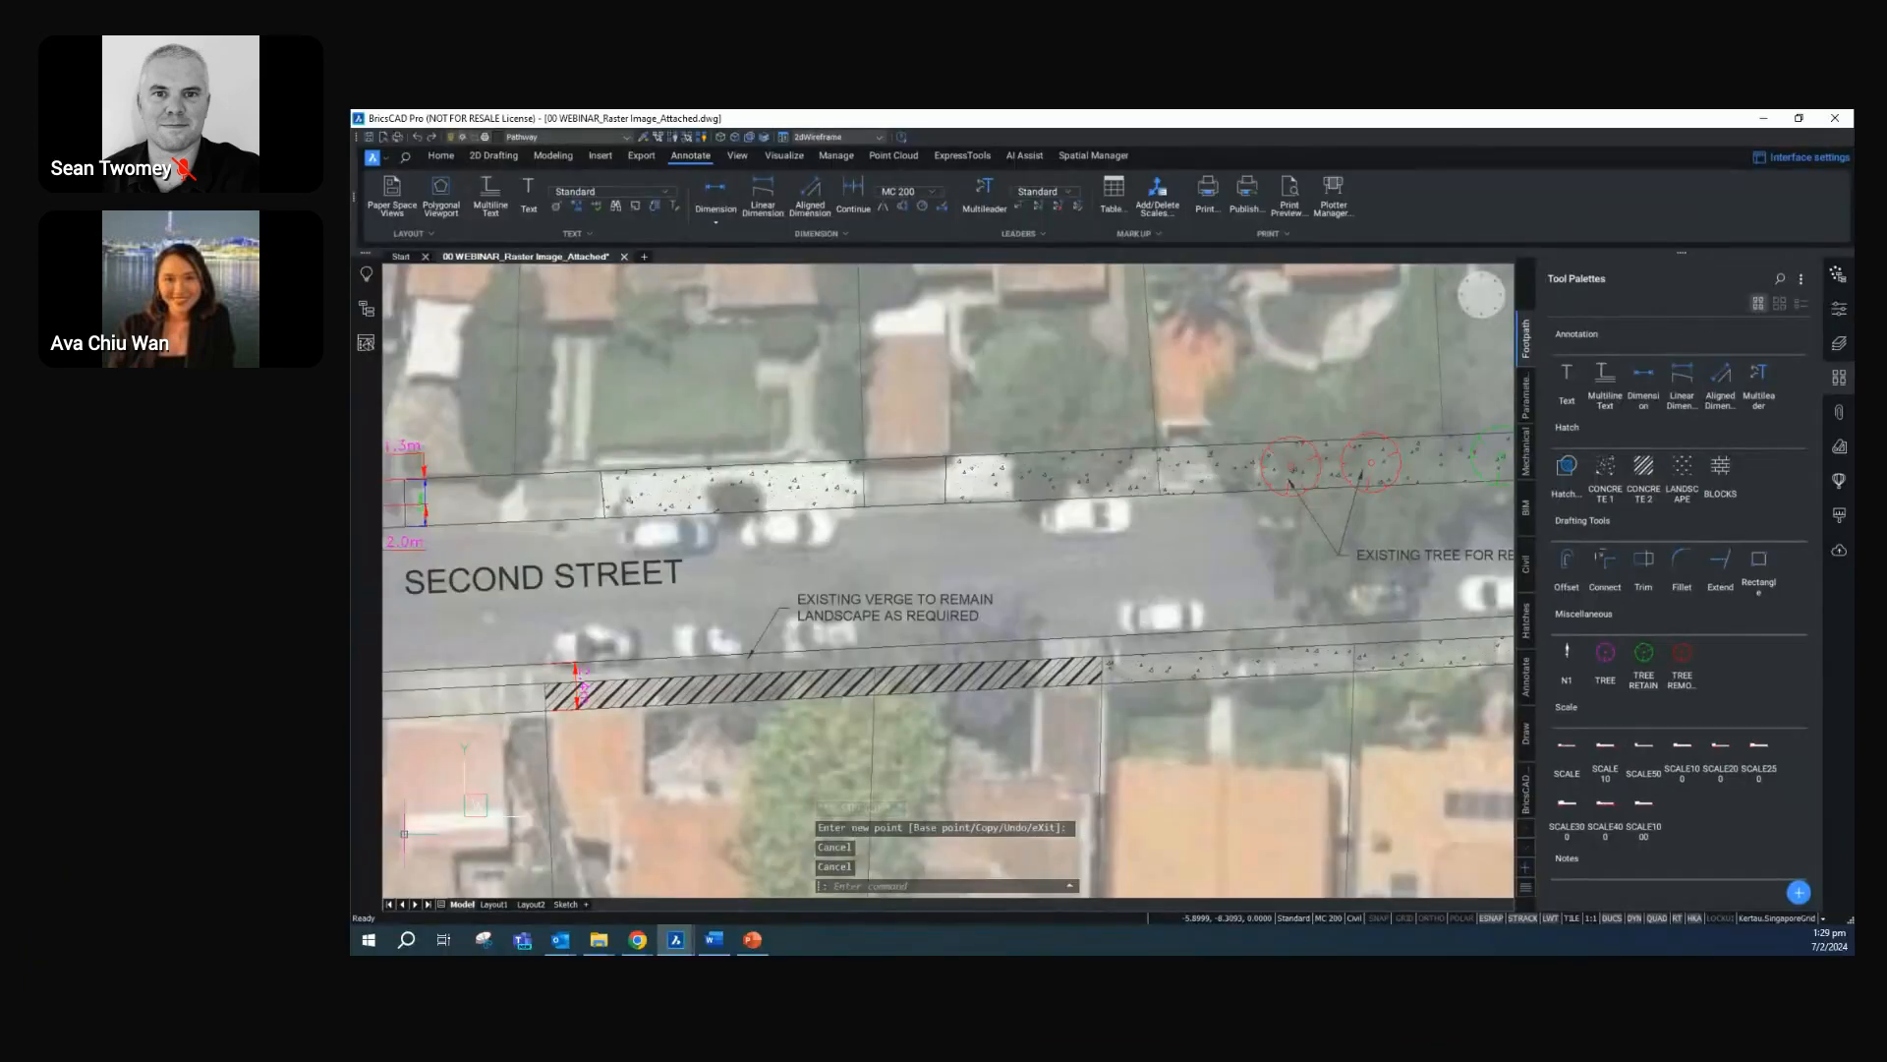
Insert the N1 north arrow over the house roofs north of Second Street and end the insertion
scroll(1385, 477, "down", 2)
middle_click_drag(1394, 566, 1341, 738)
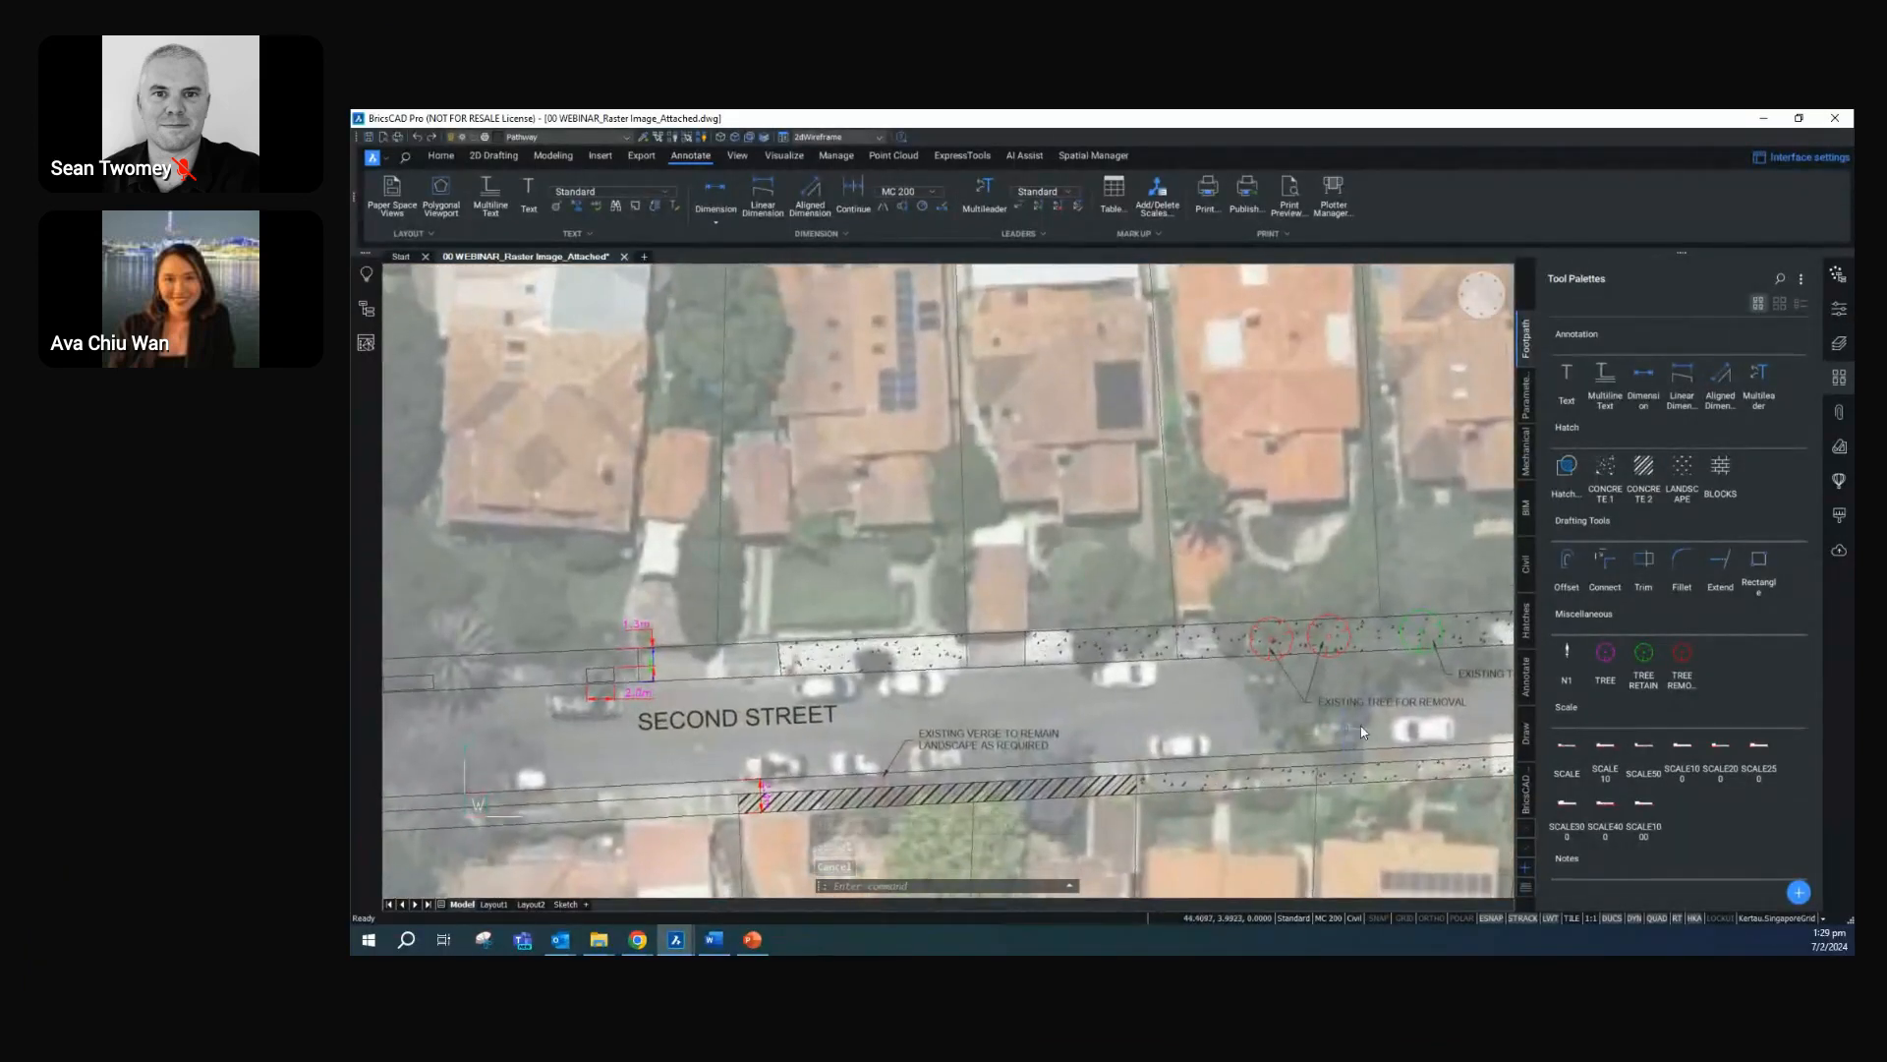
left_click(1568, 665)
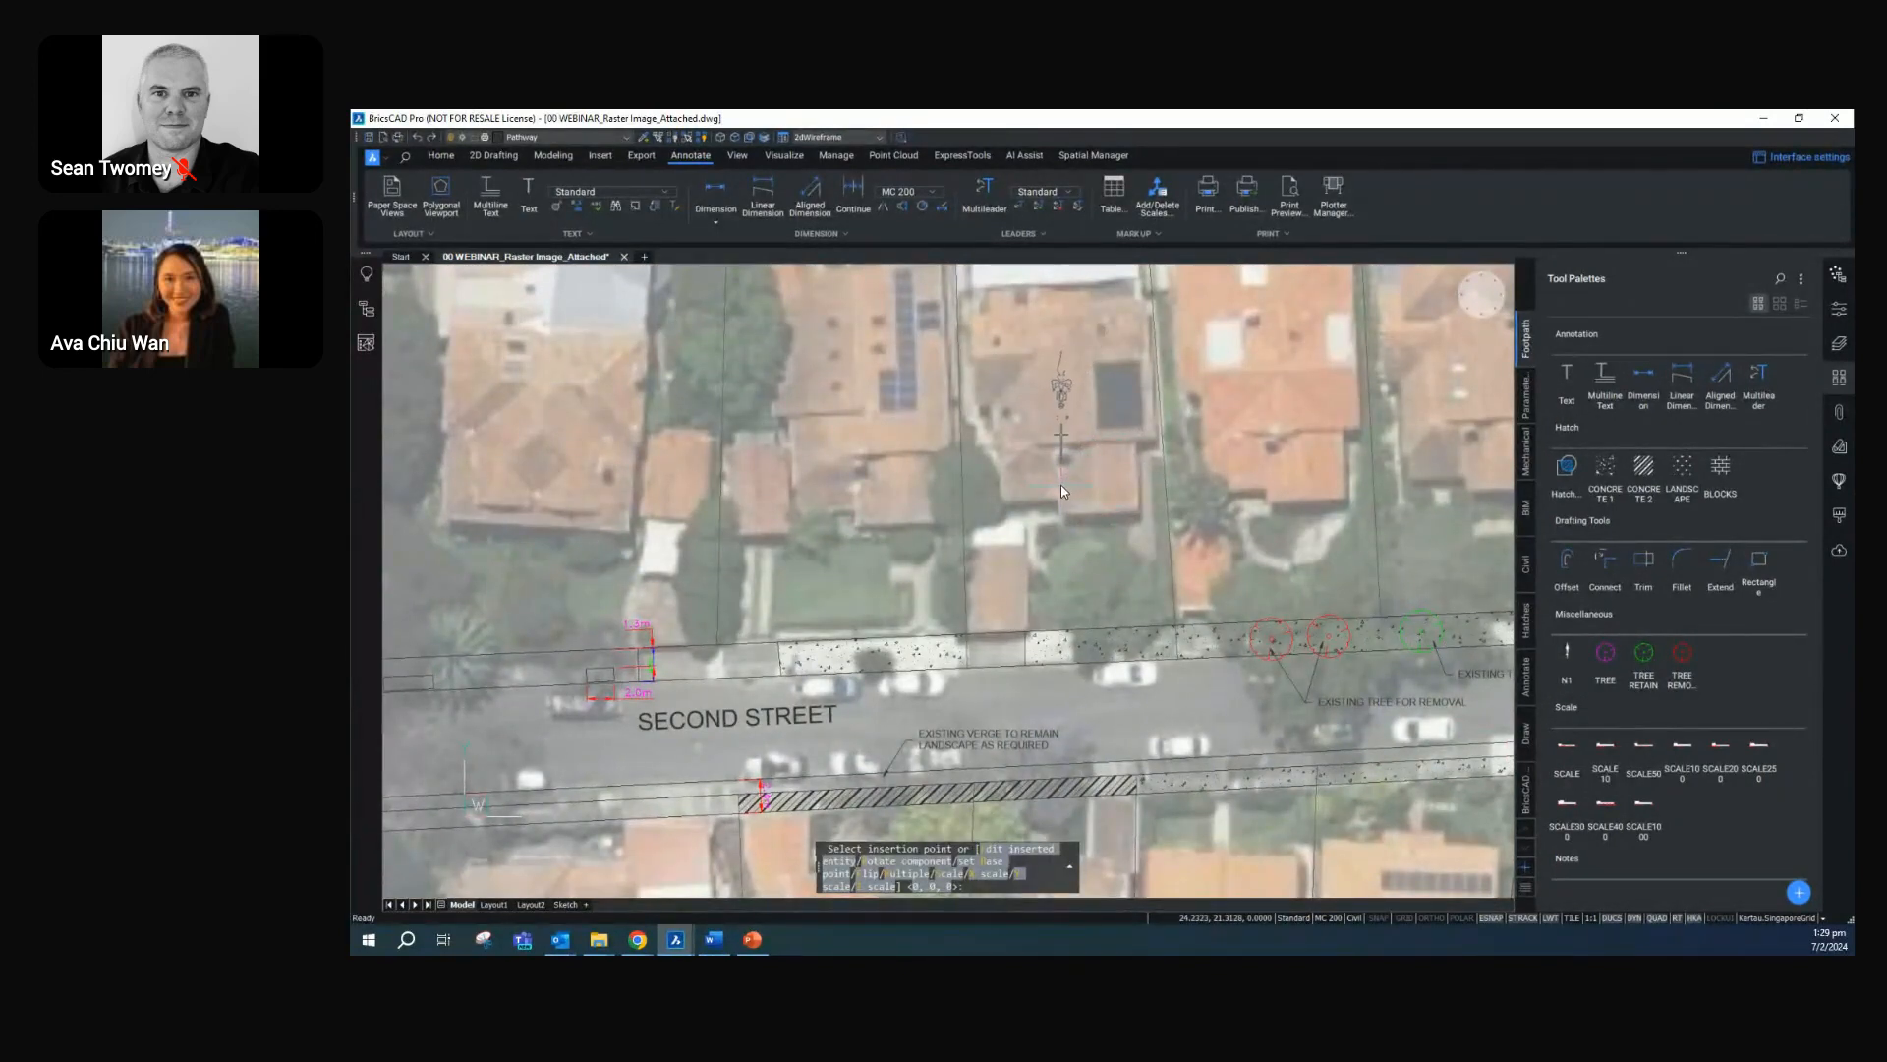
key("Escape")
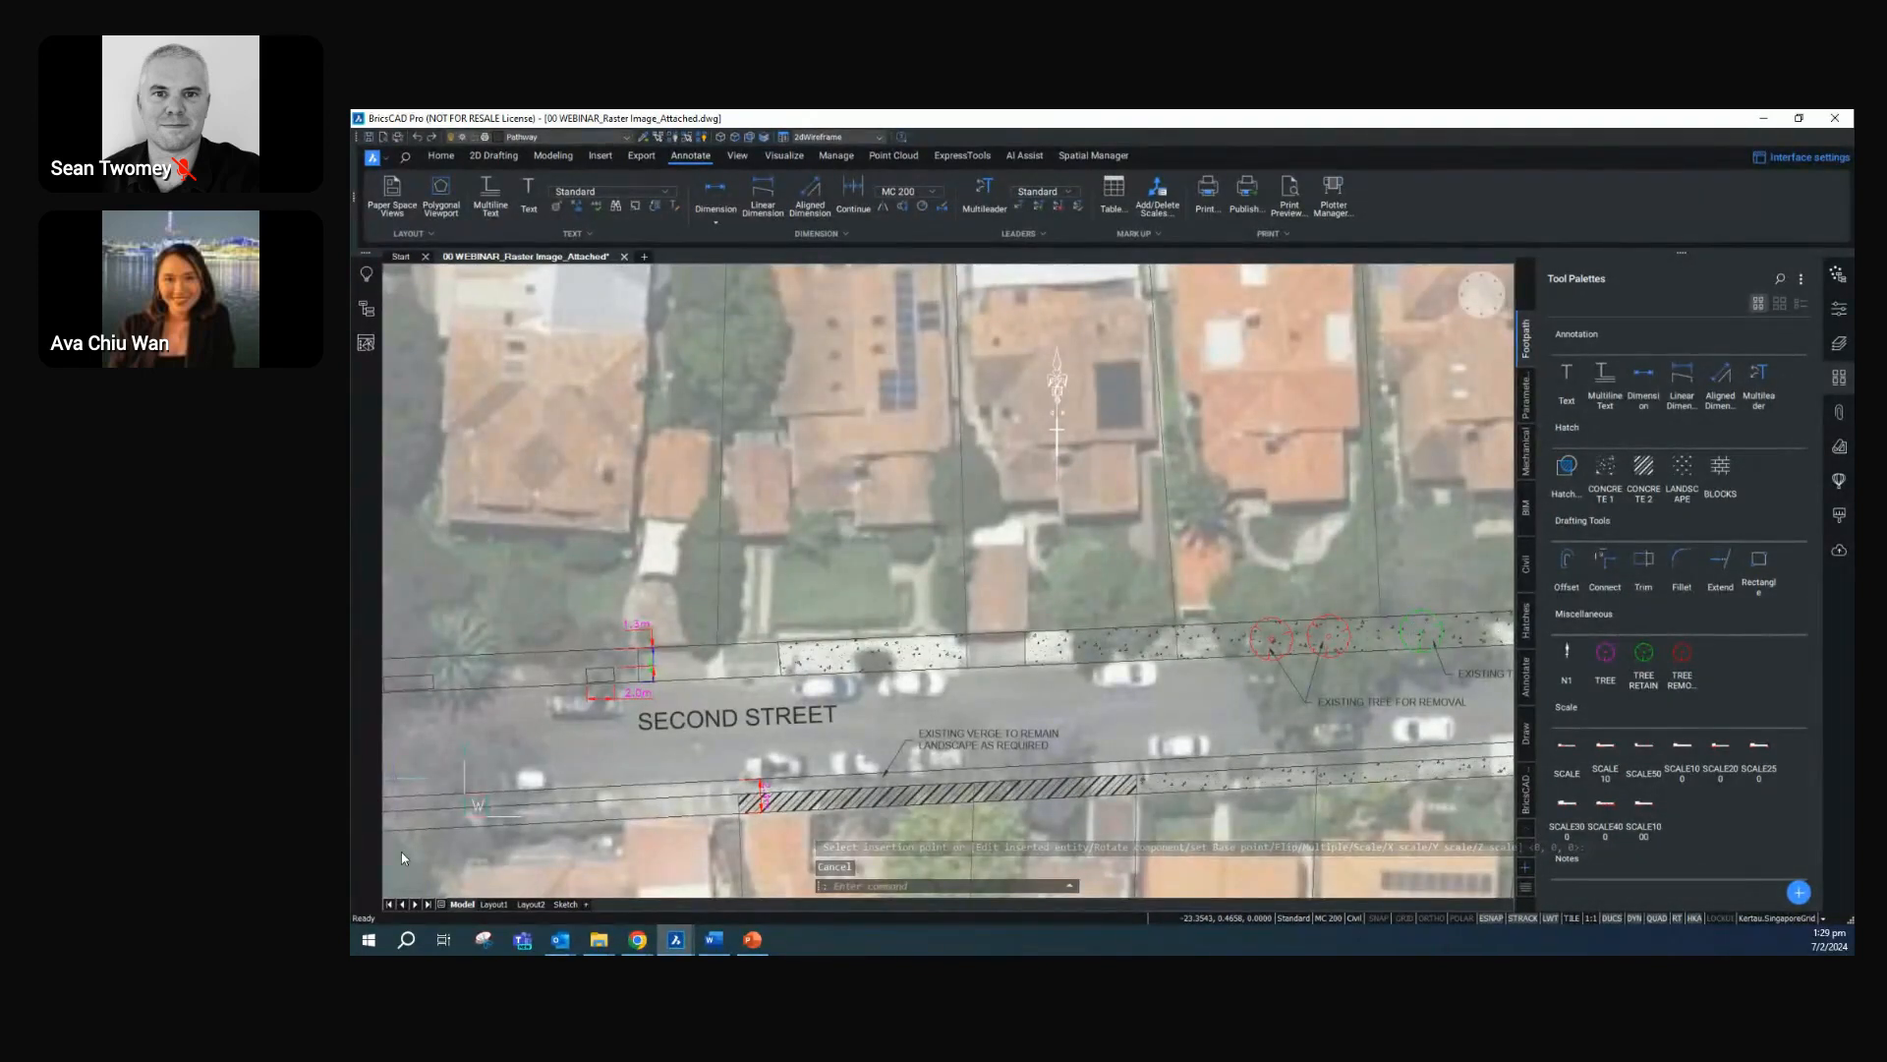
Switch to the Sketch layout and start a new viewport with the VPORT command
left_click(566, 904)
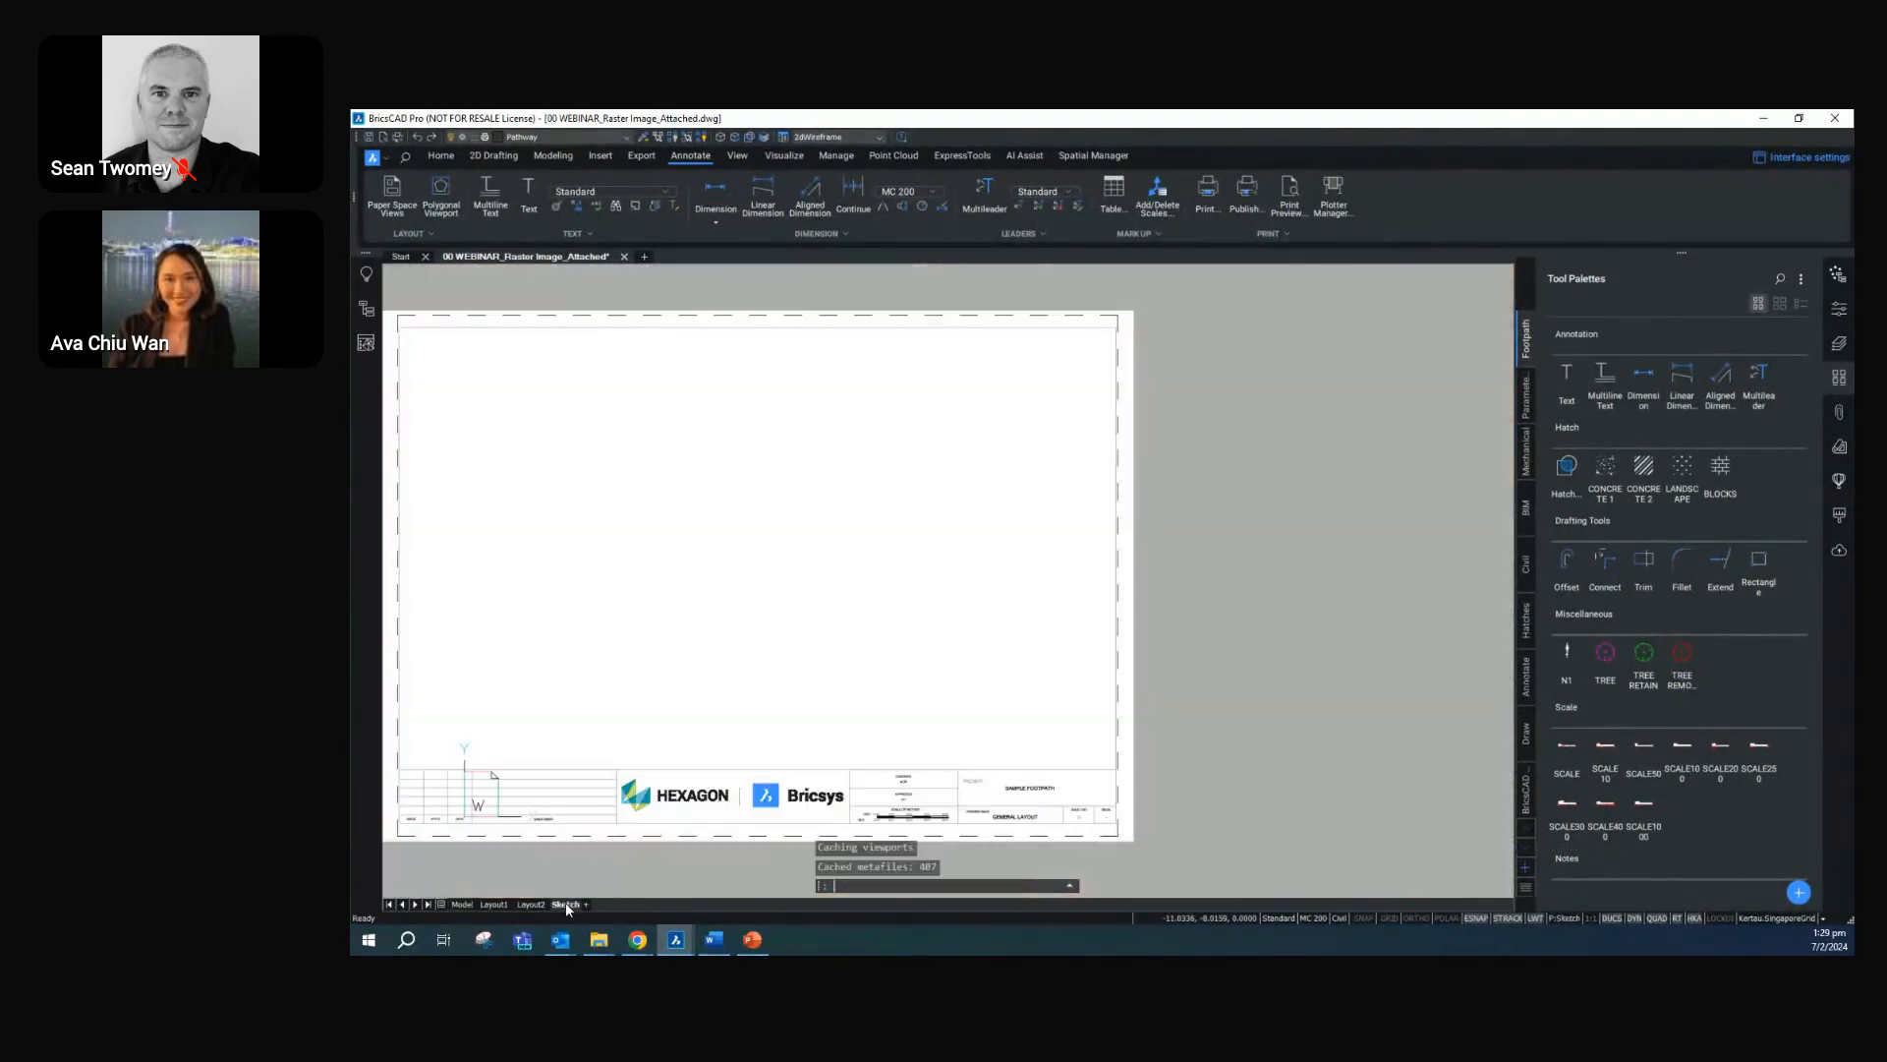
middle_click_drag(786, 796, 891, 790)
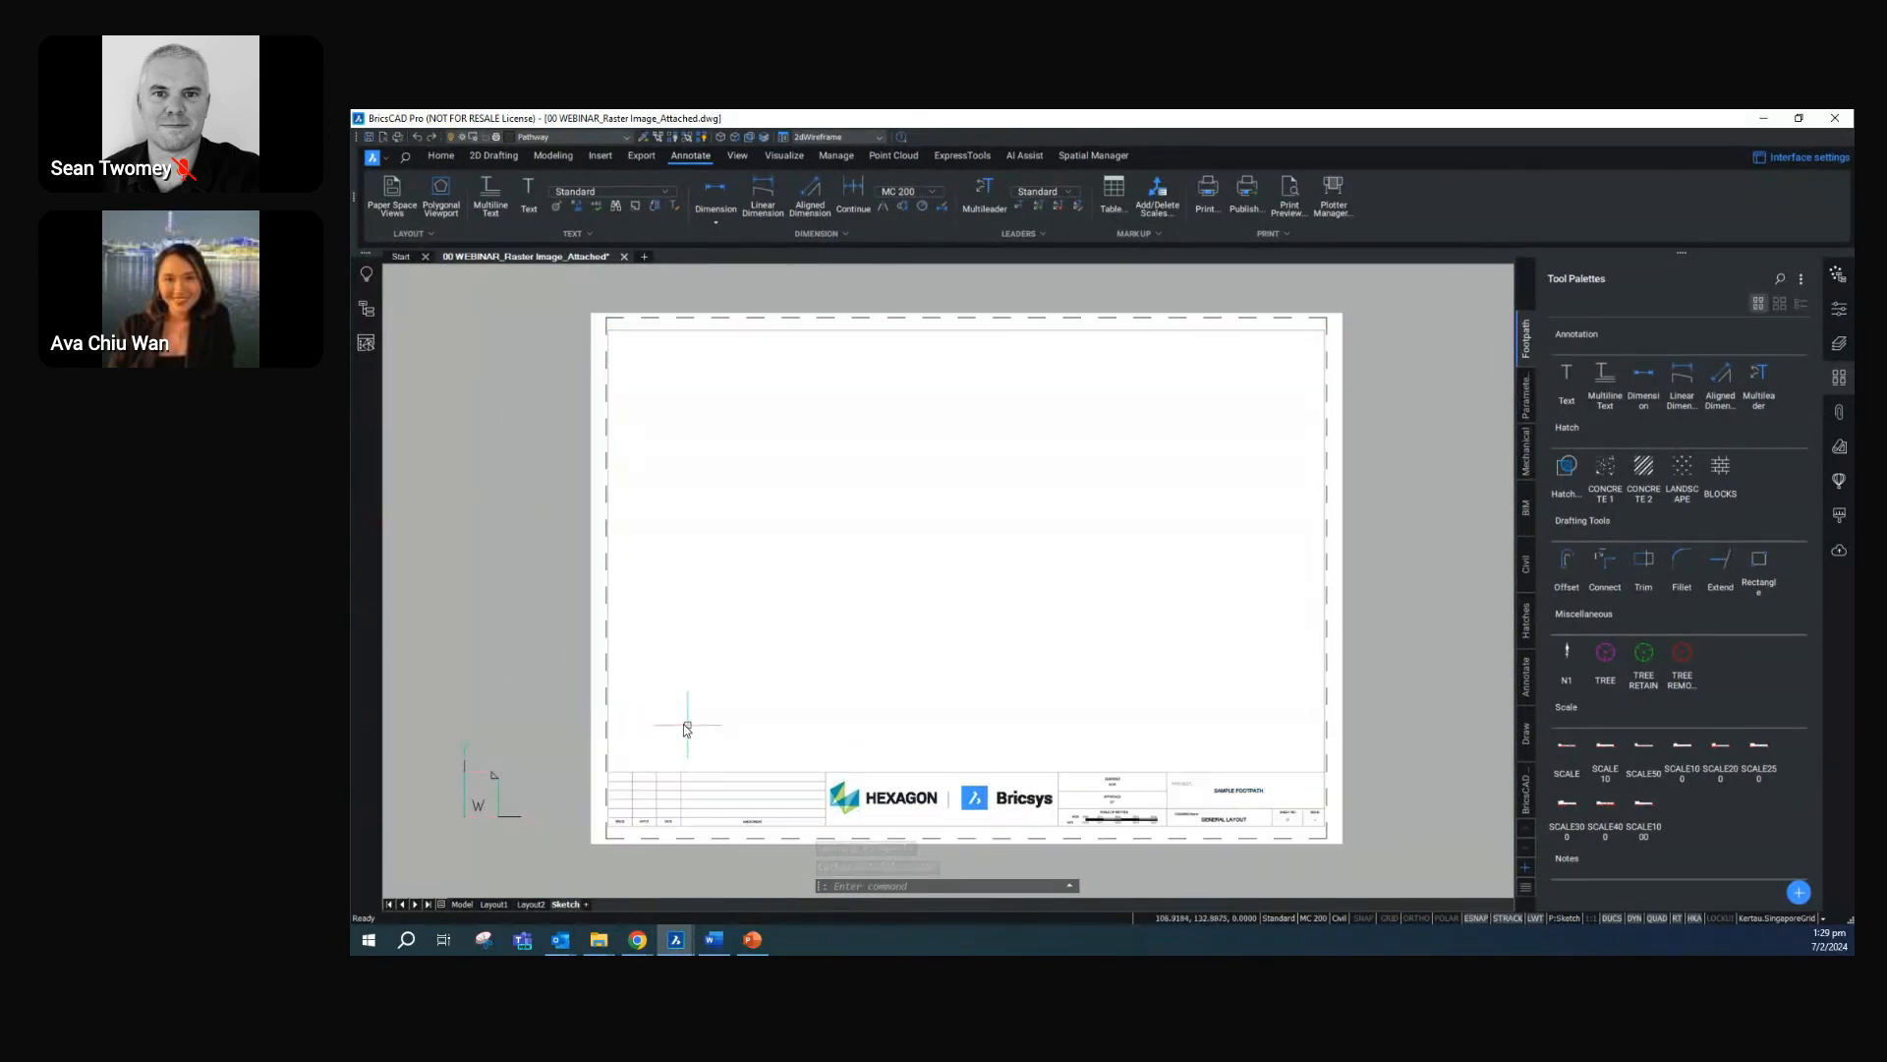
key("Escape")
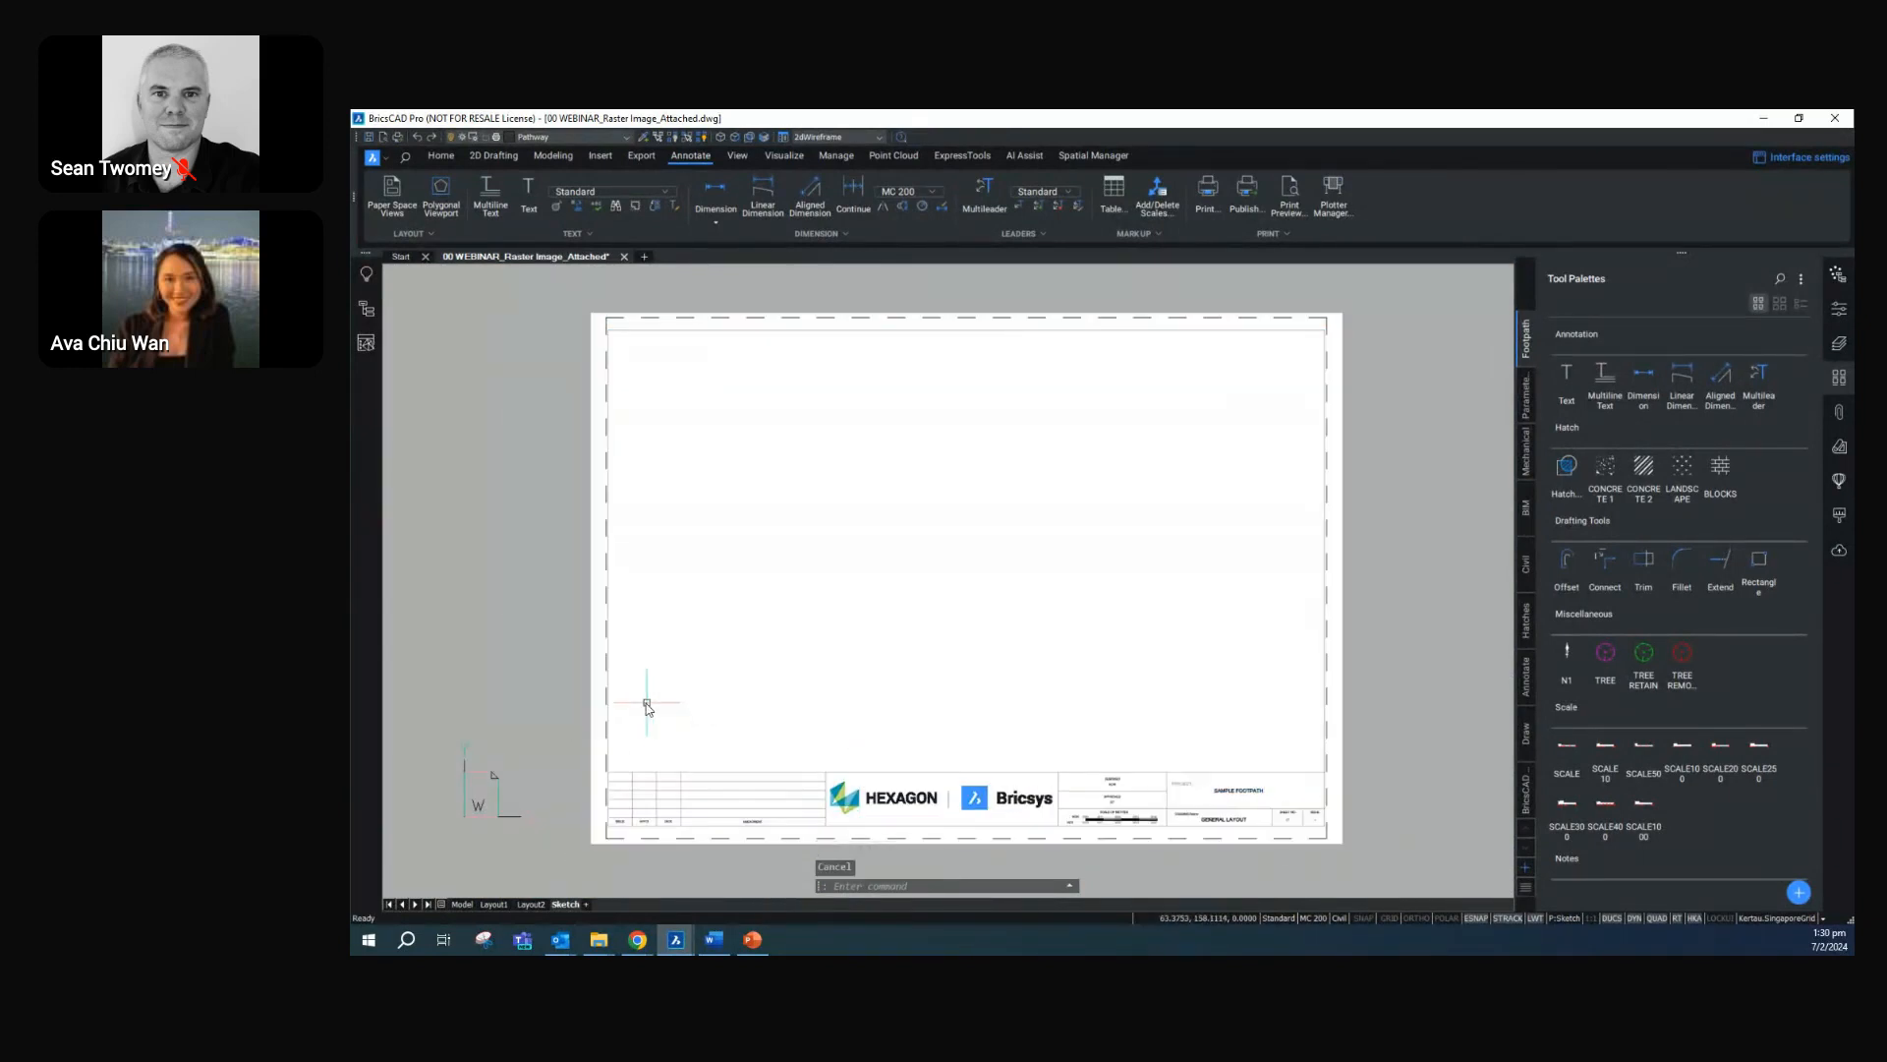
type("VPORT")
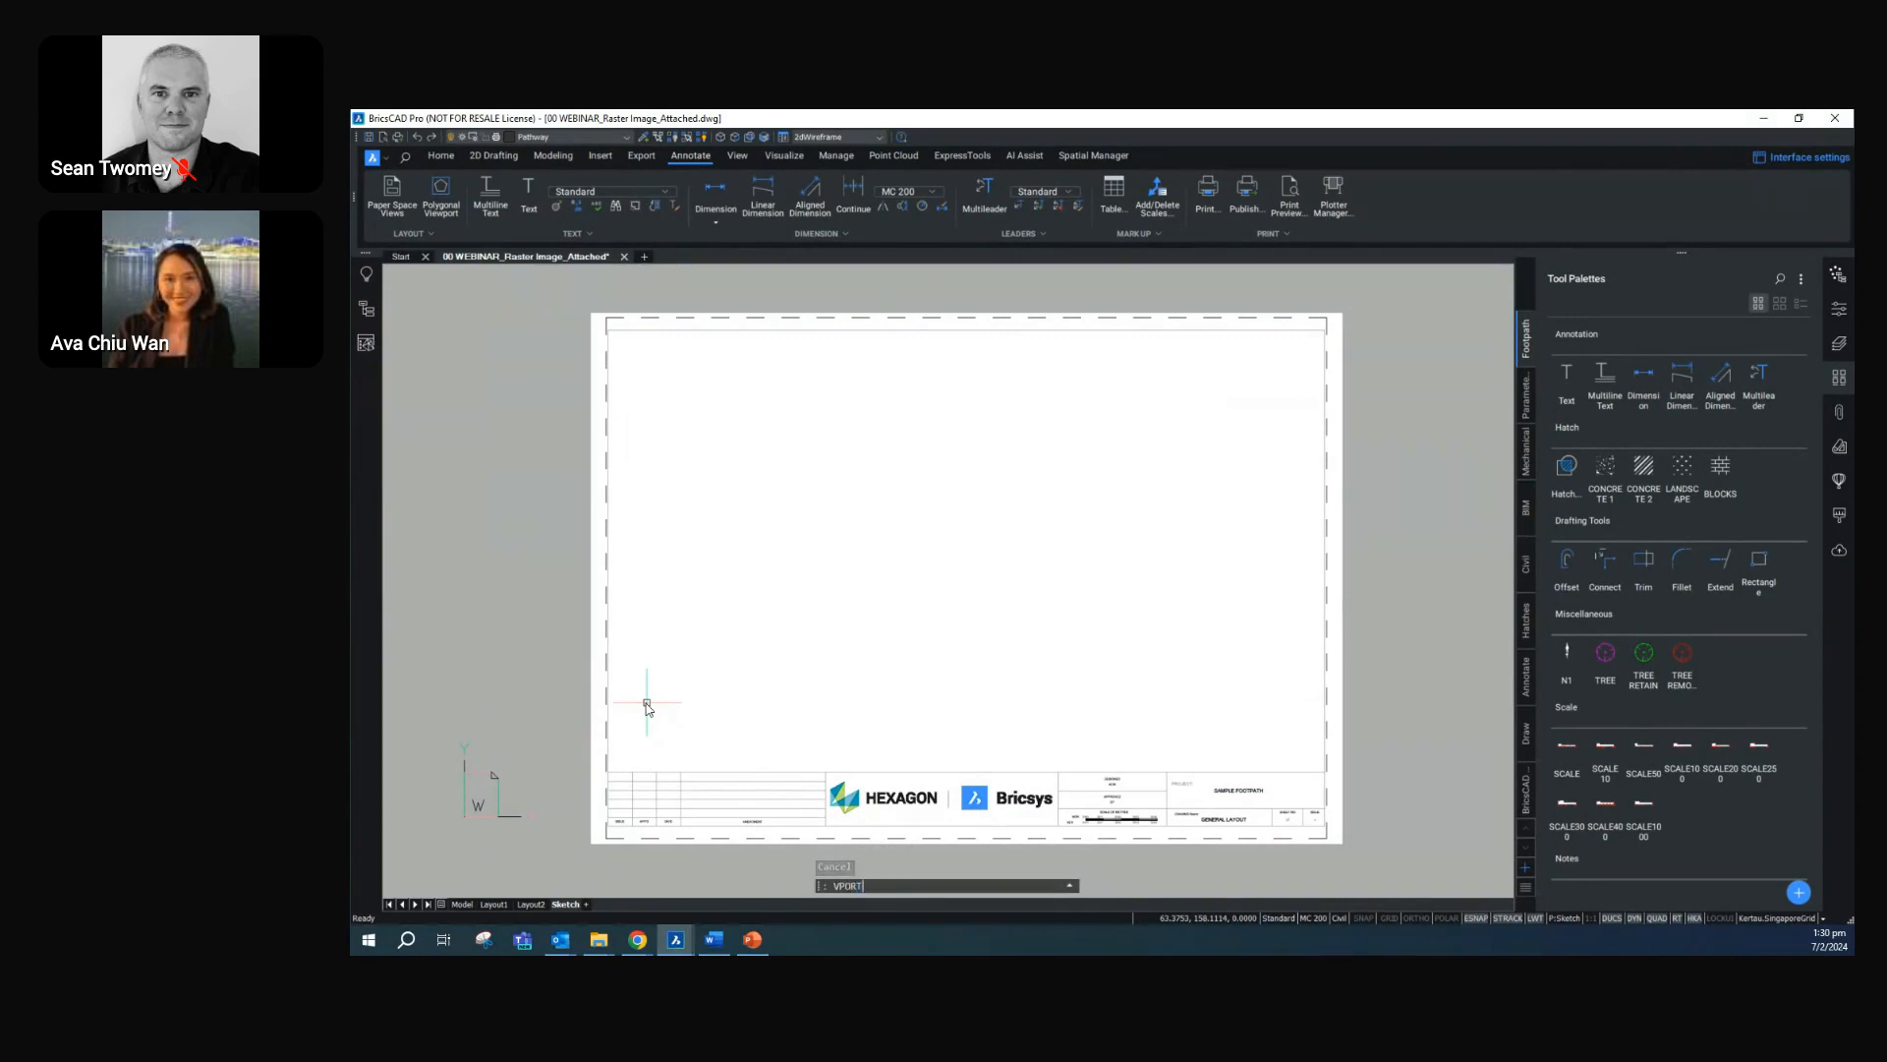
key("Return")
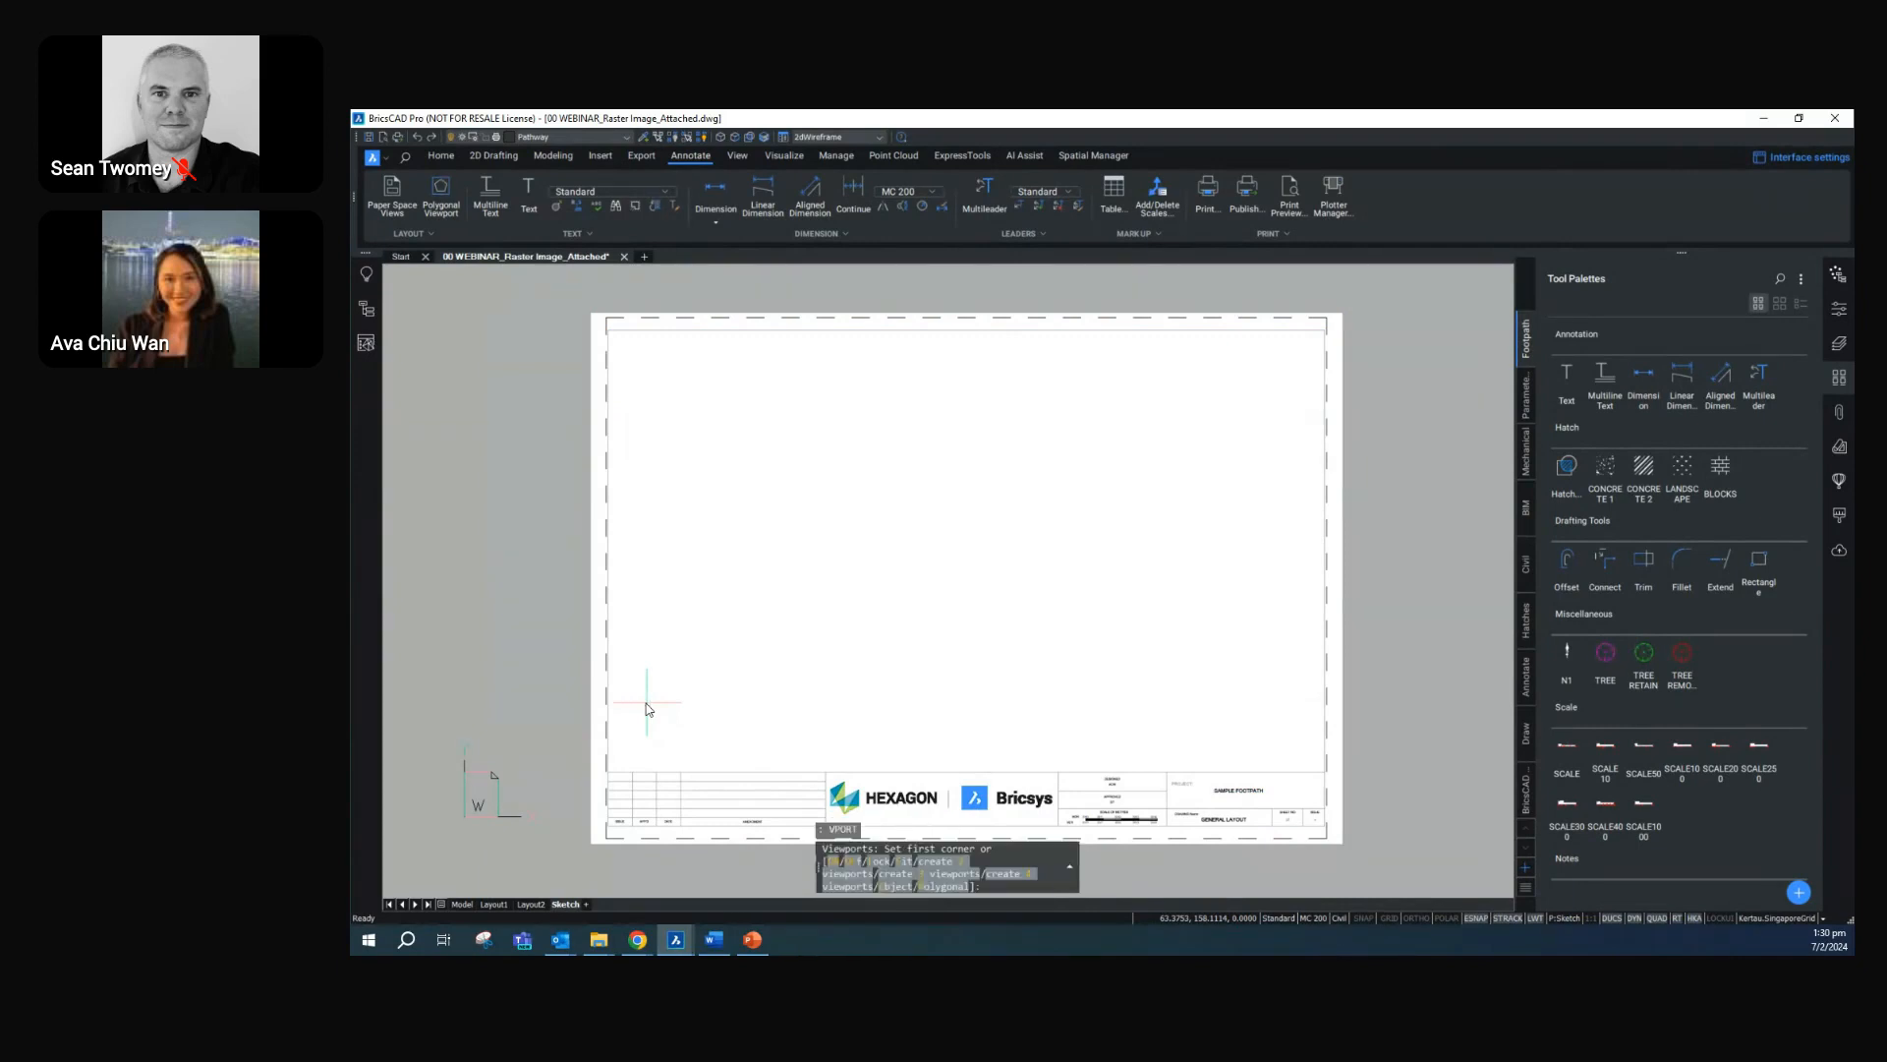
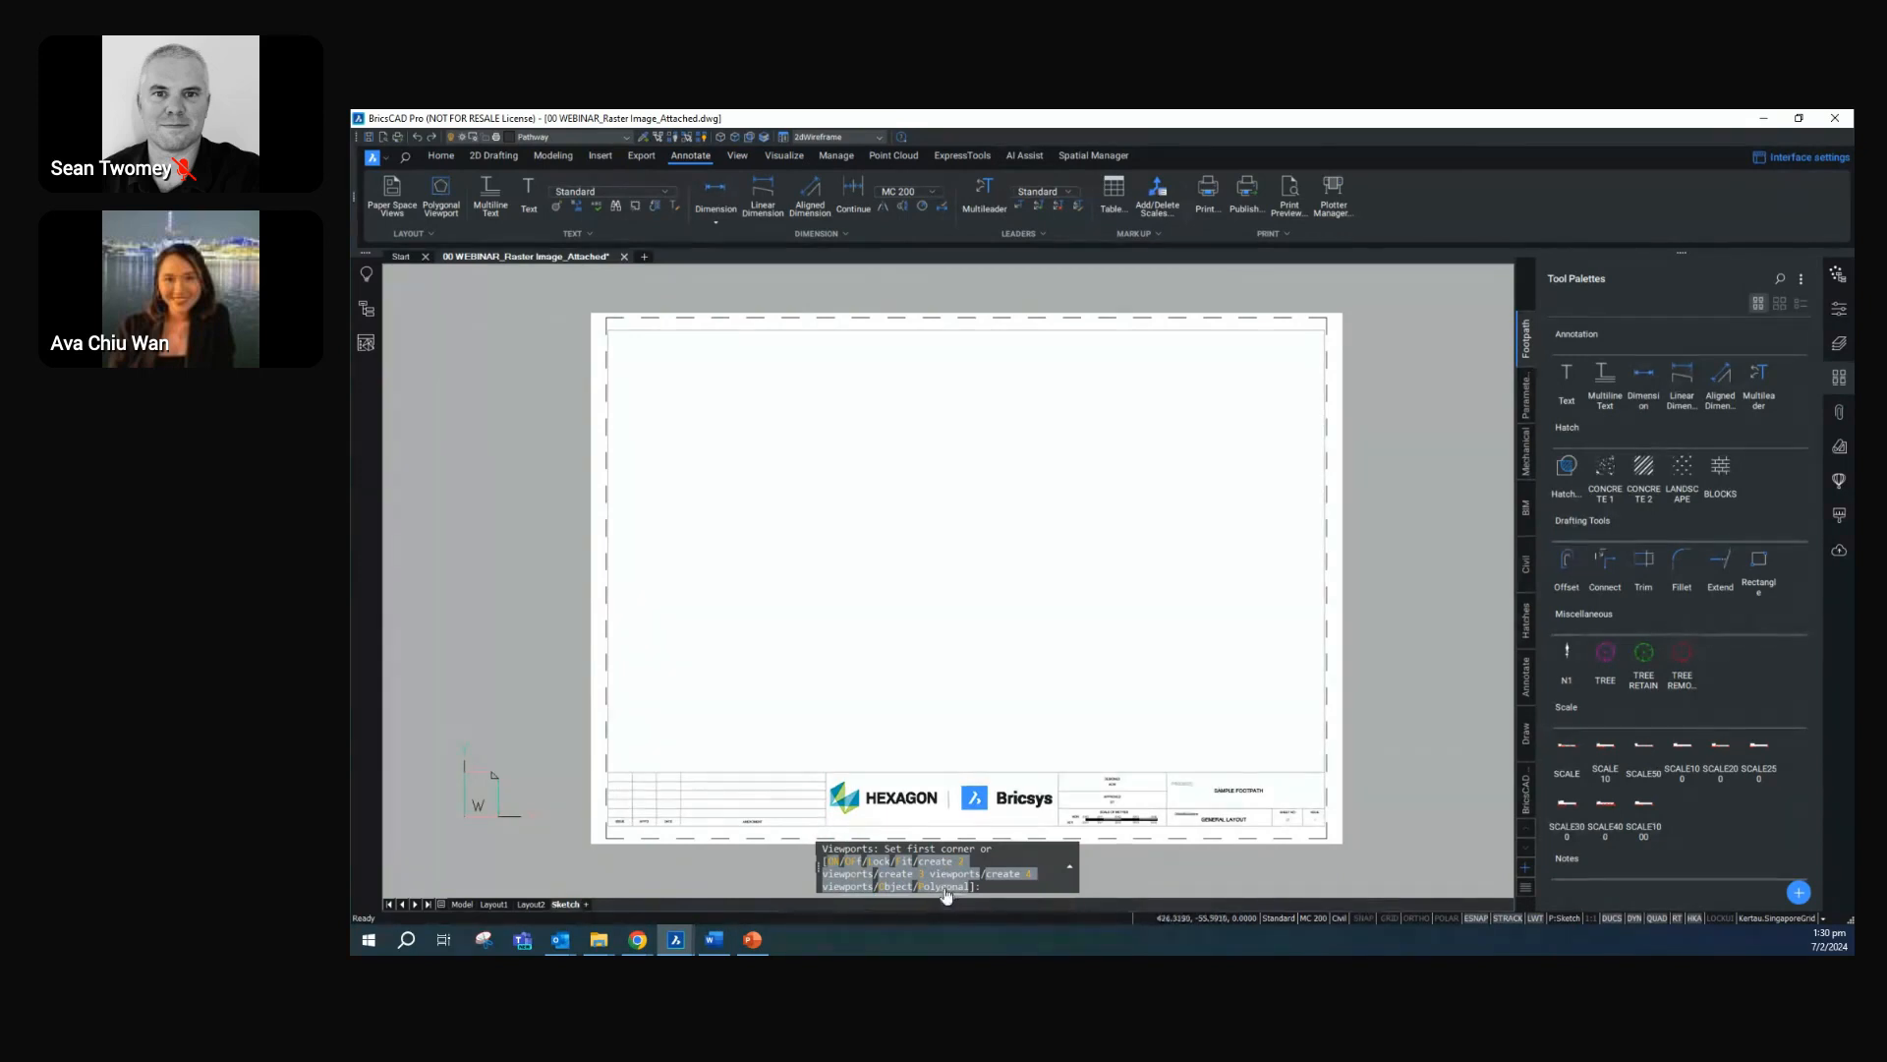
Draw an L-shaped polygonal viewport with ortho on, filling the sheet above the title block except its lower-right corner
left_click(946, 888)
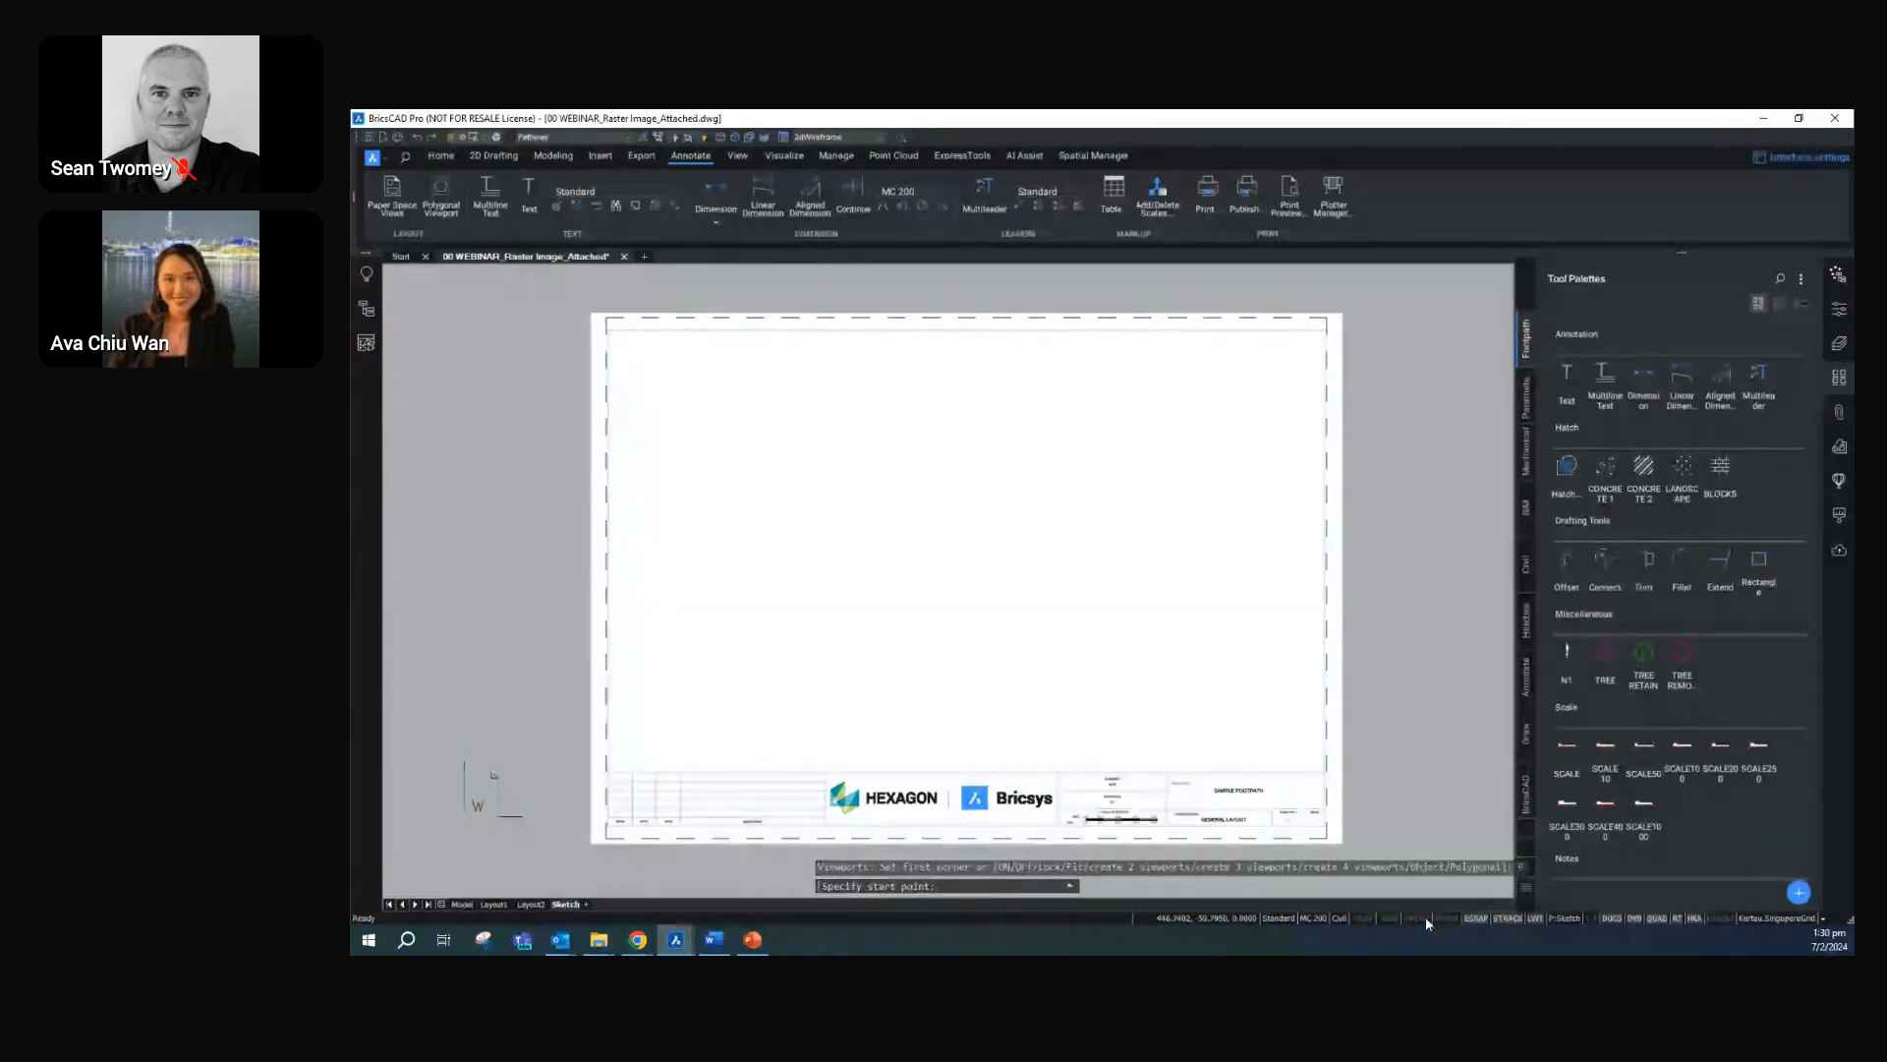
left_click(1421, 918)
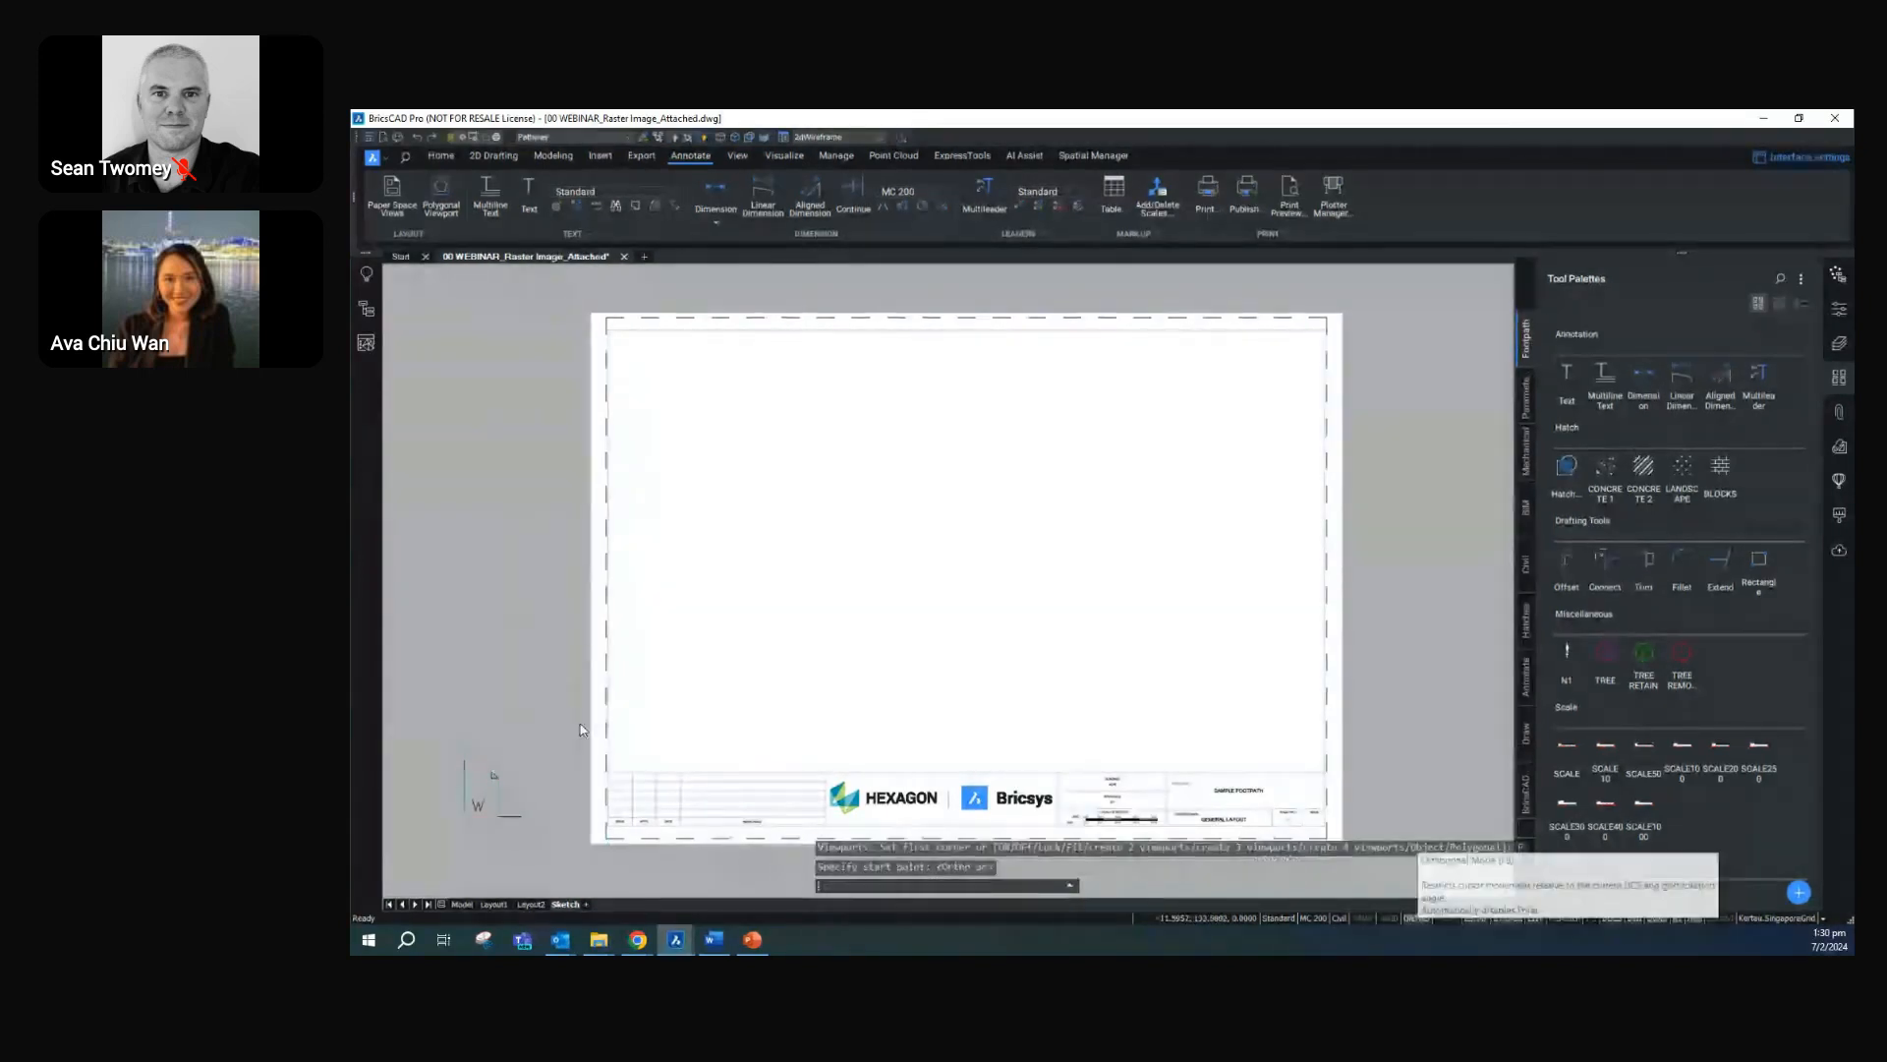
left_click(643, 754)
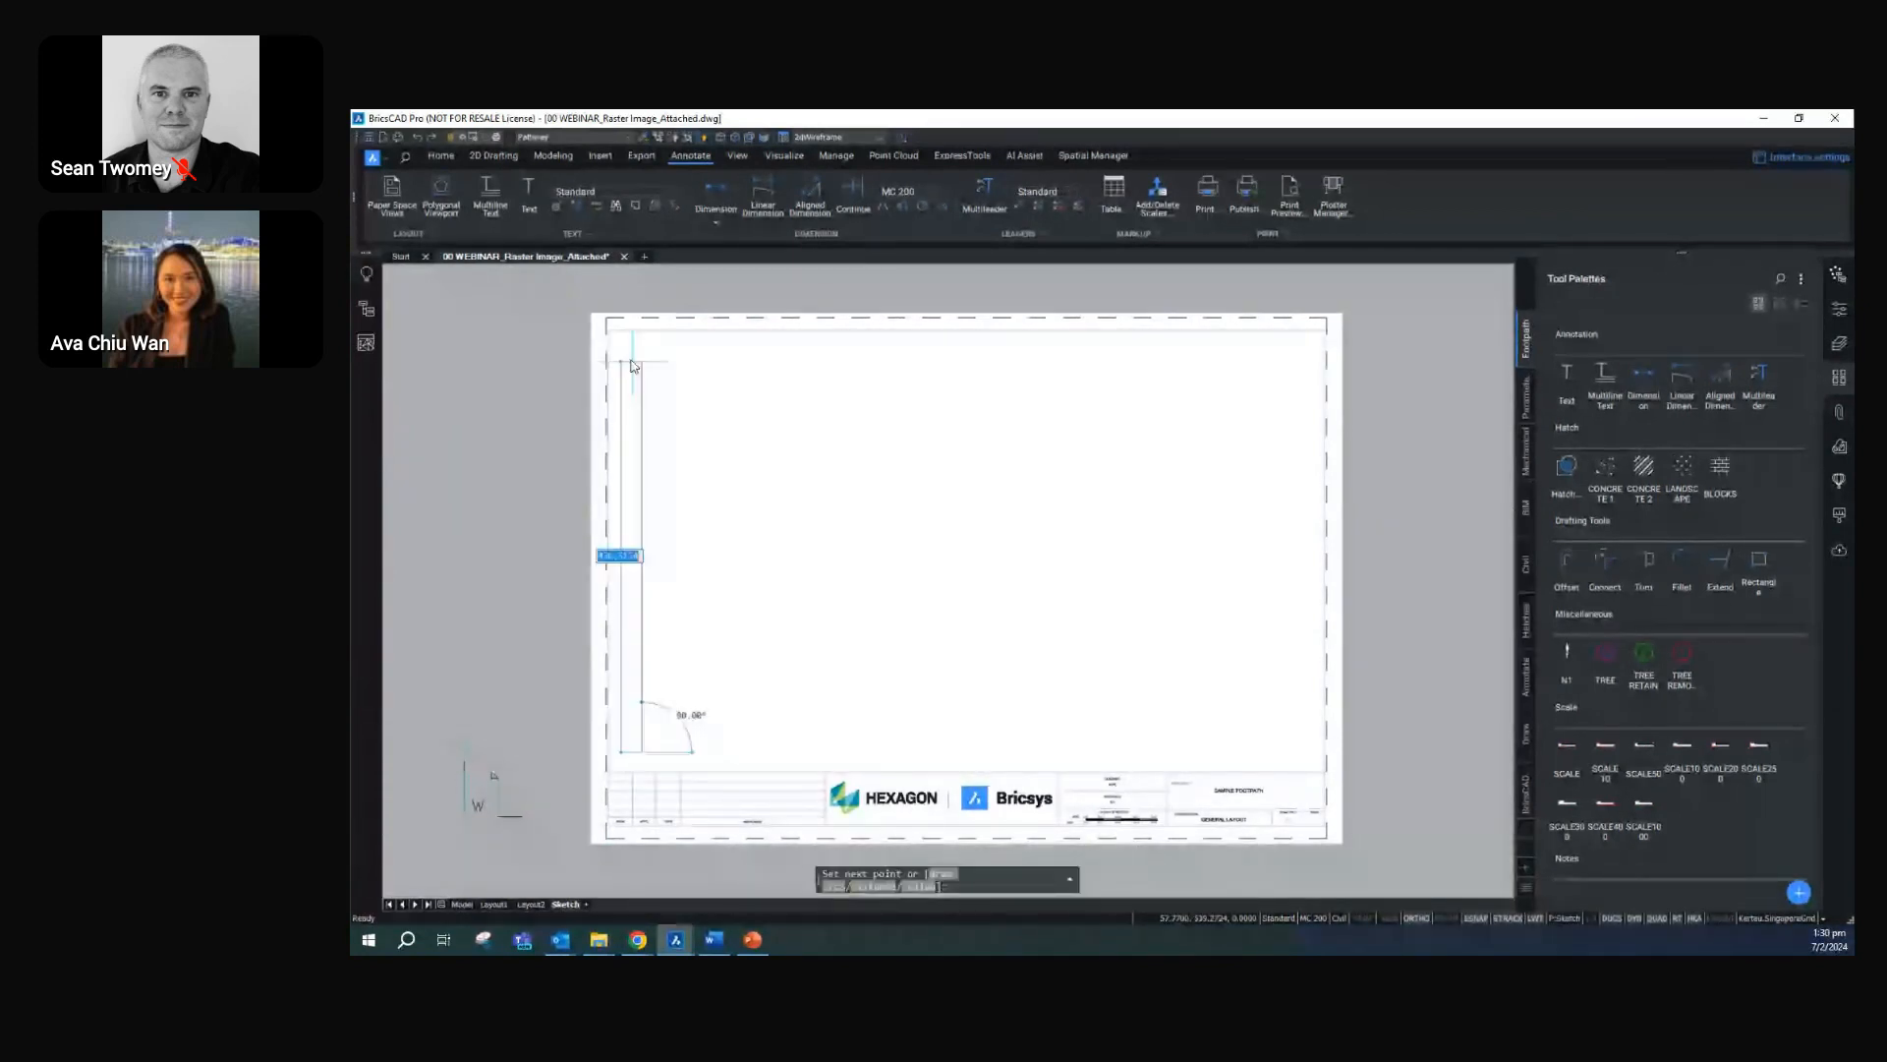
left_click(643, 354)
left_click(1270, 354)
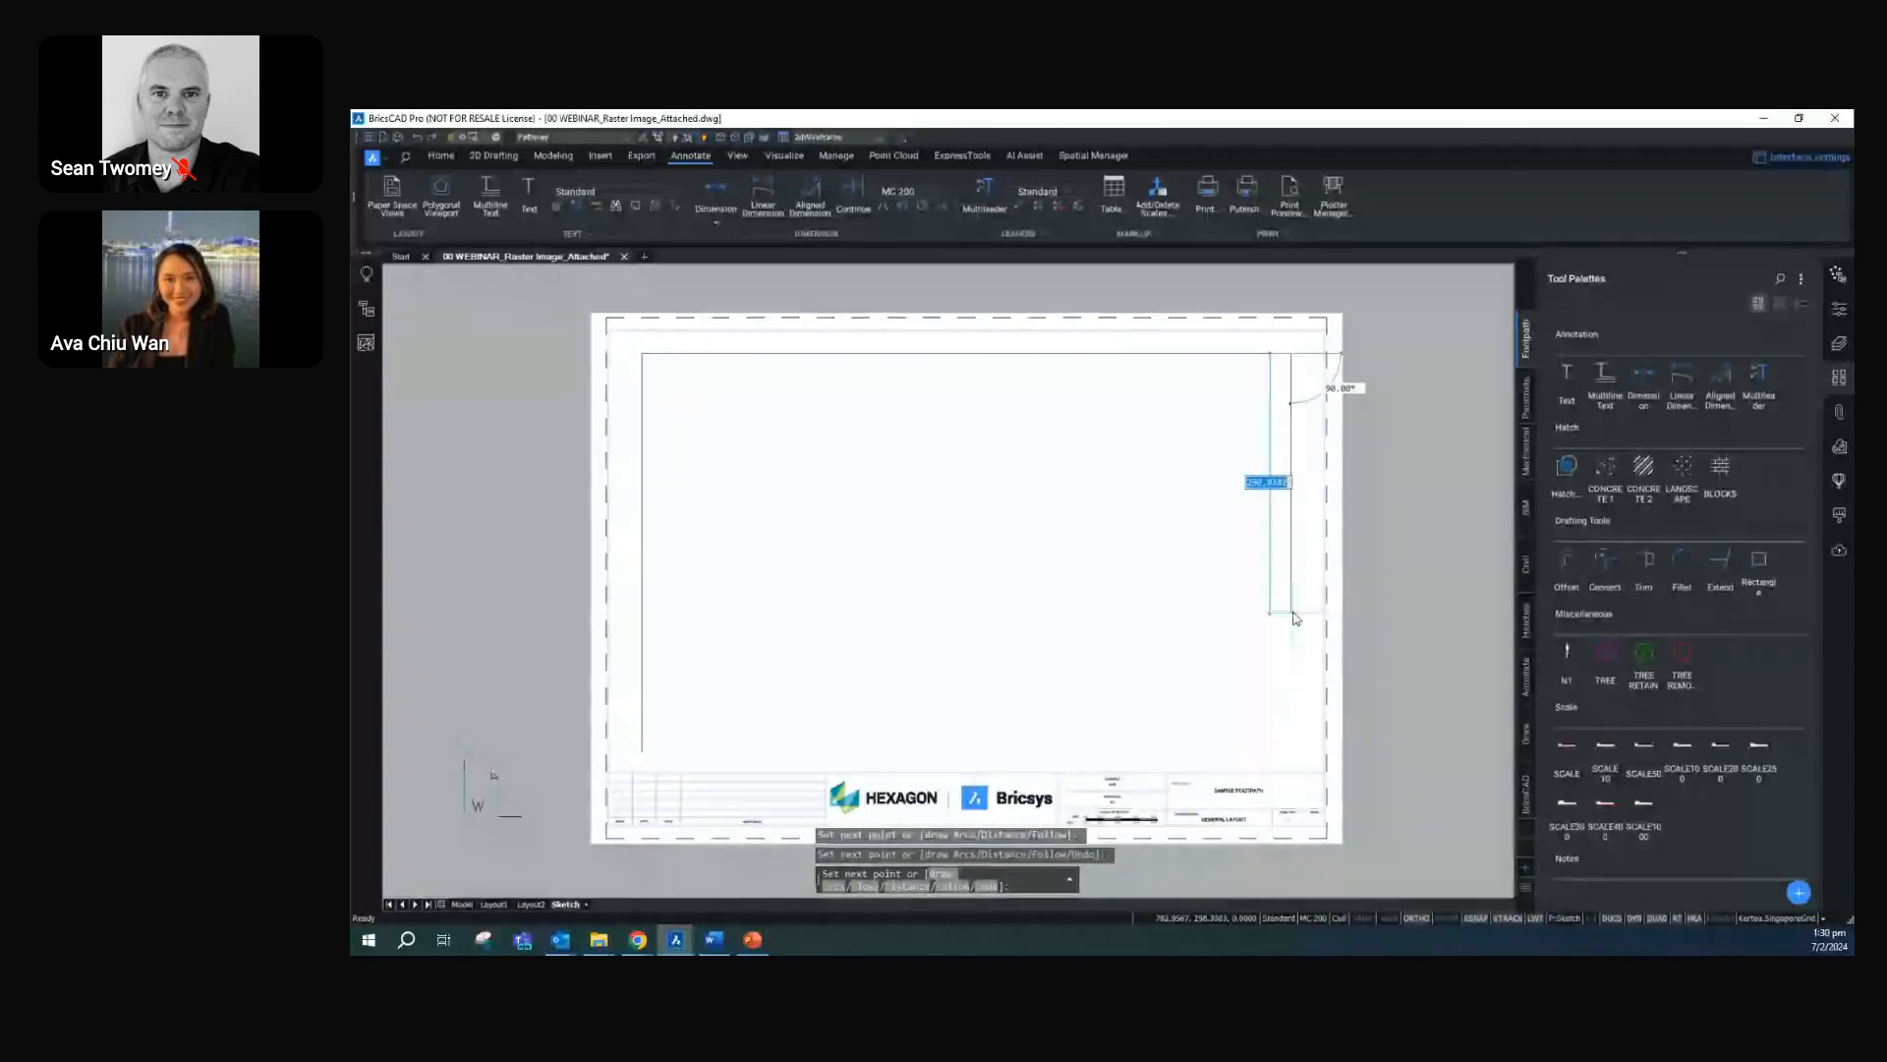
left_click(1291, 644)
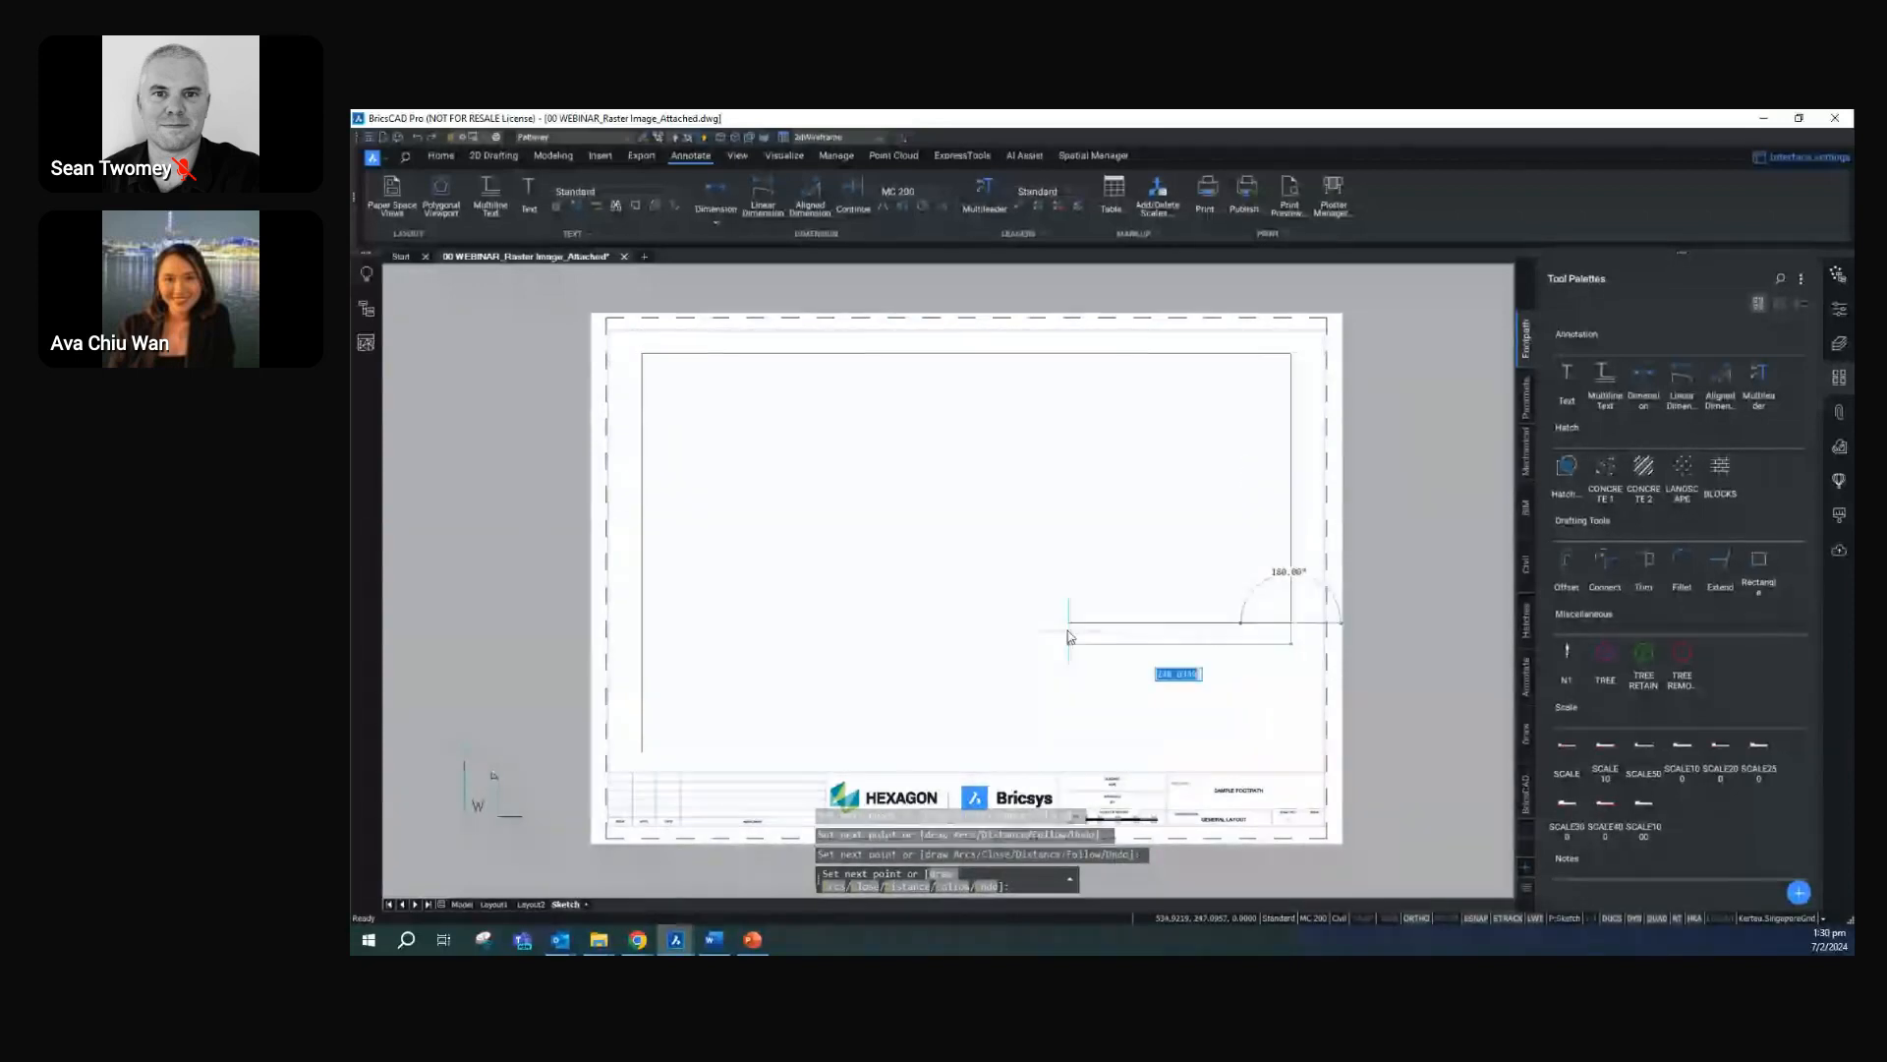
left_click(1023, 622)
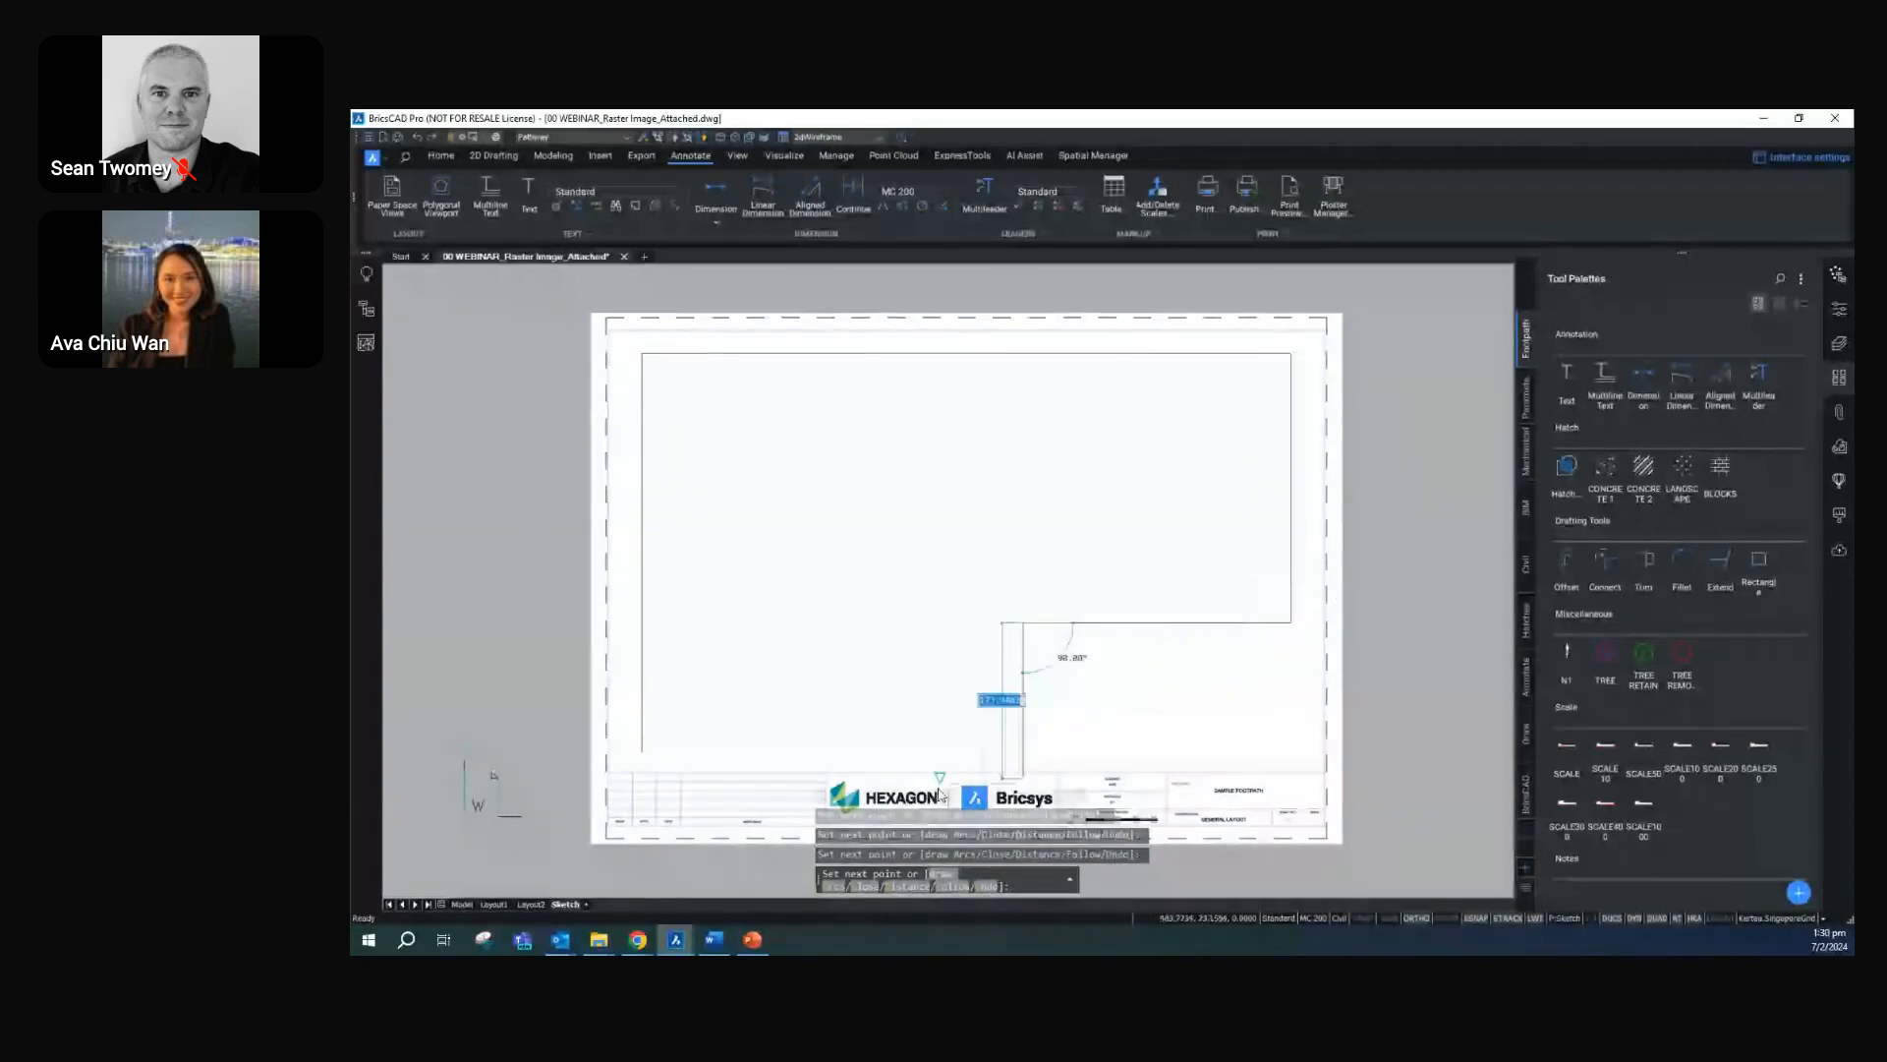
left_click(1047, 754)
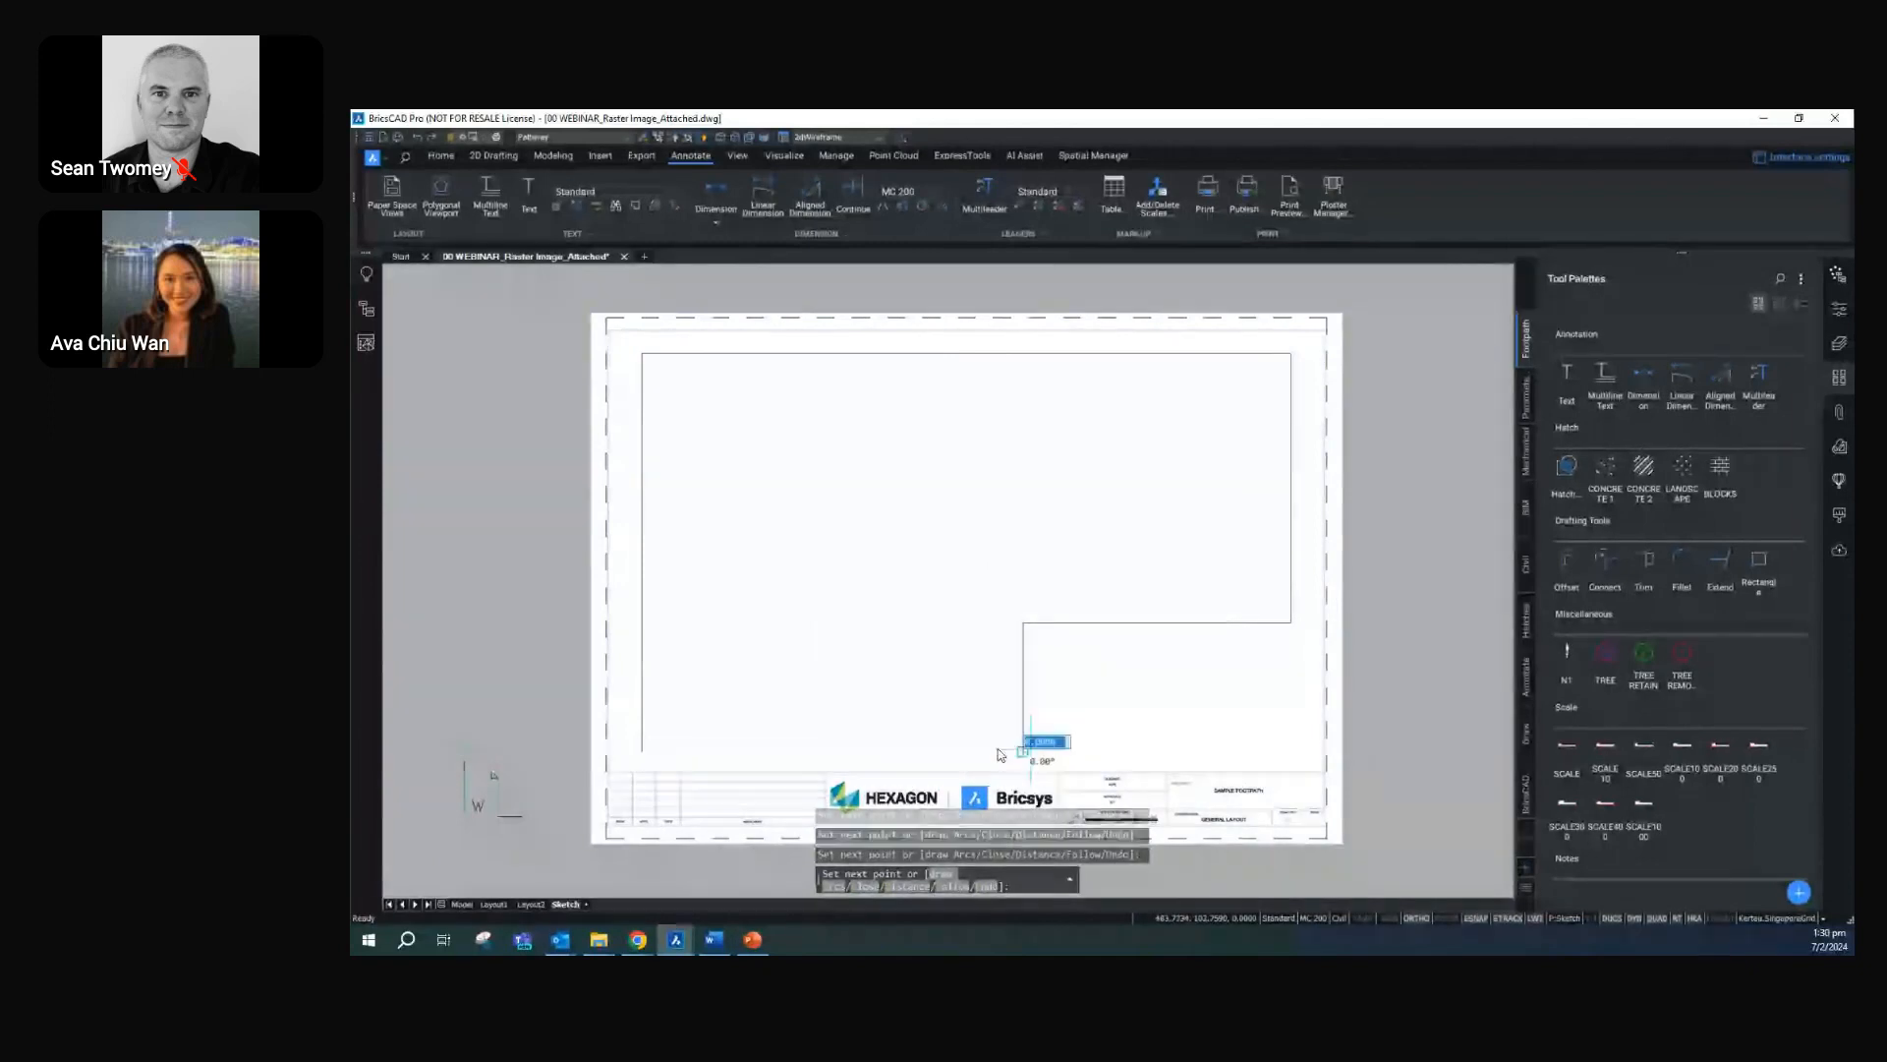
left_click(642, 752)
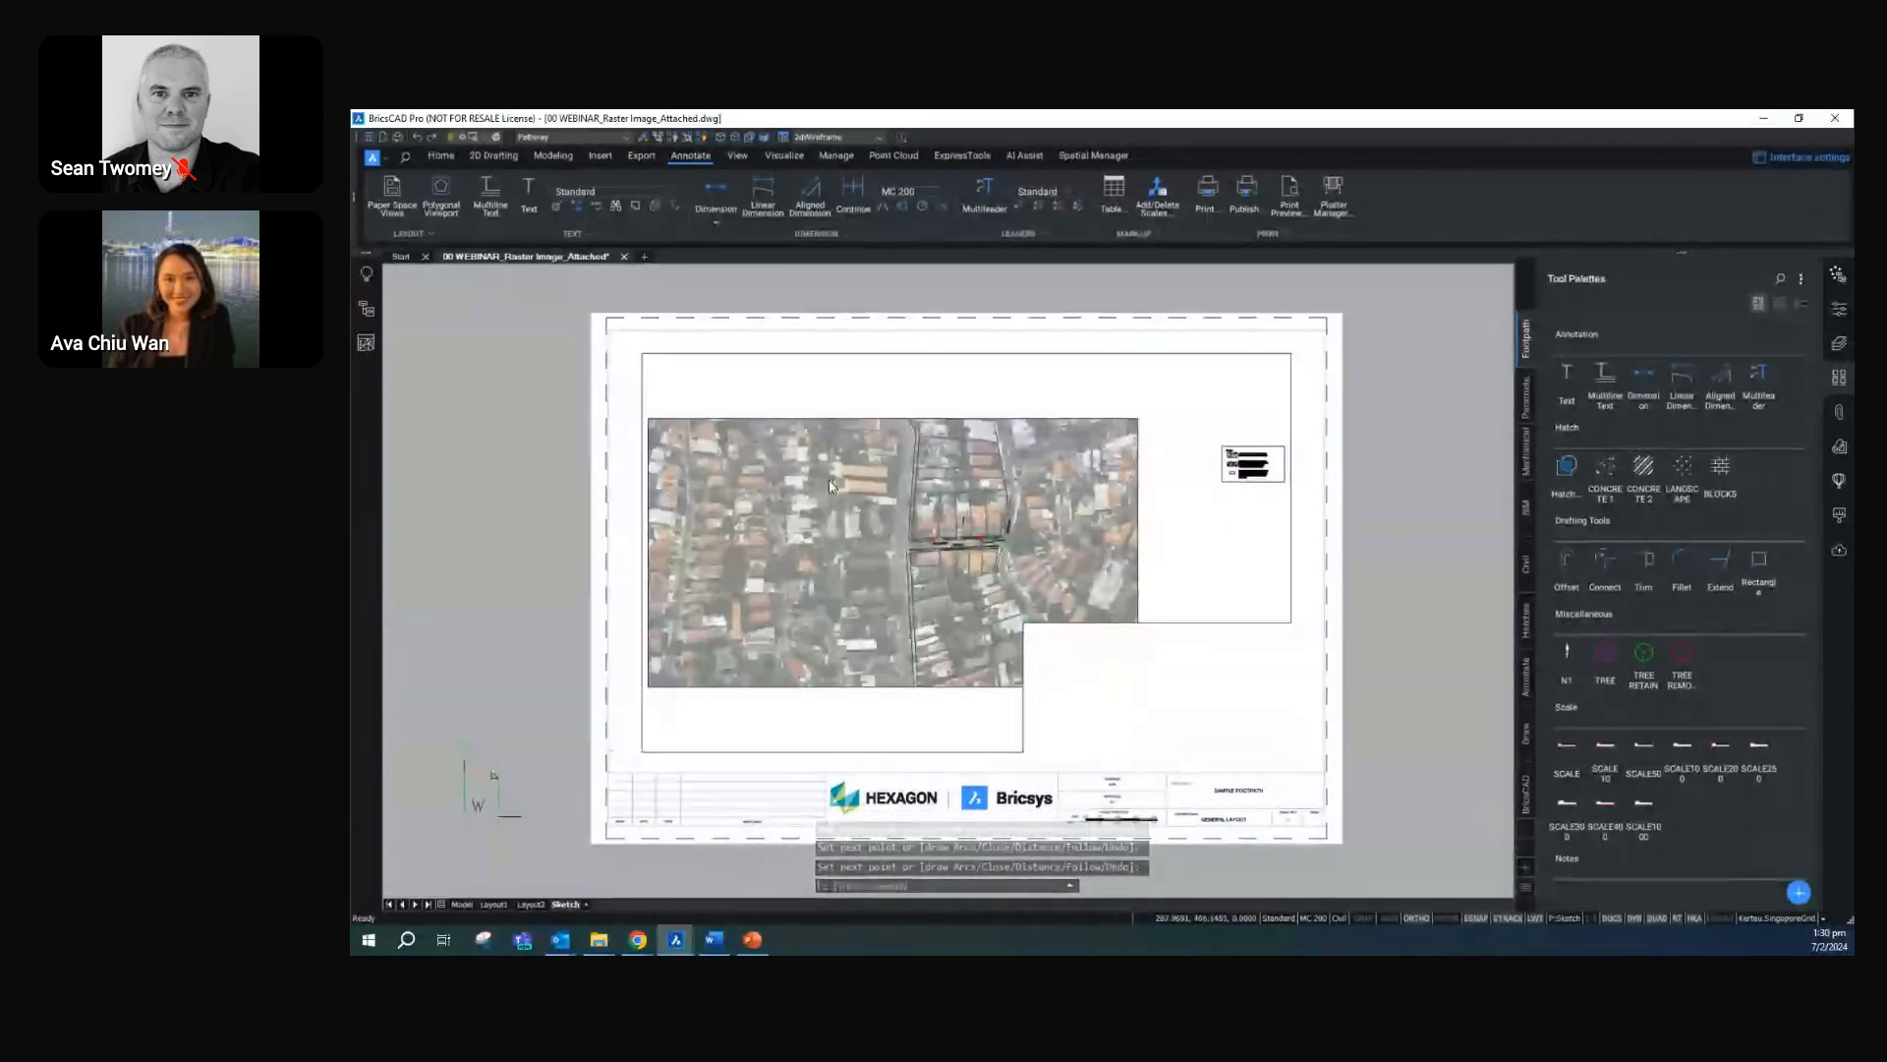
Activate the new viewport and try to frame the Second Street footpath design inside it
double_click(941, 529)
scroll(928, 527, "up", 5)
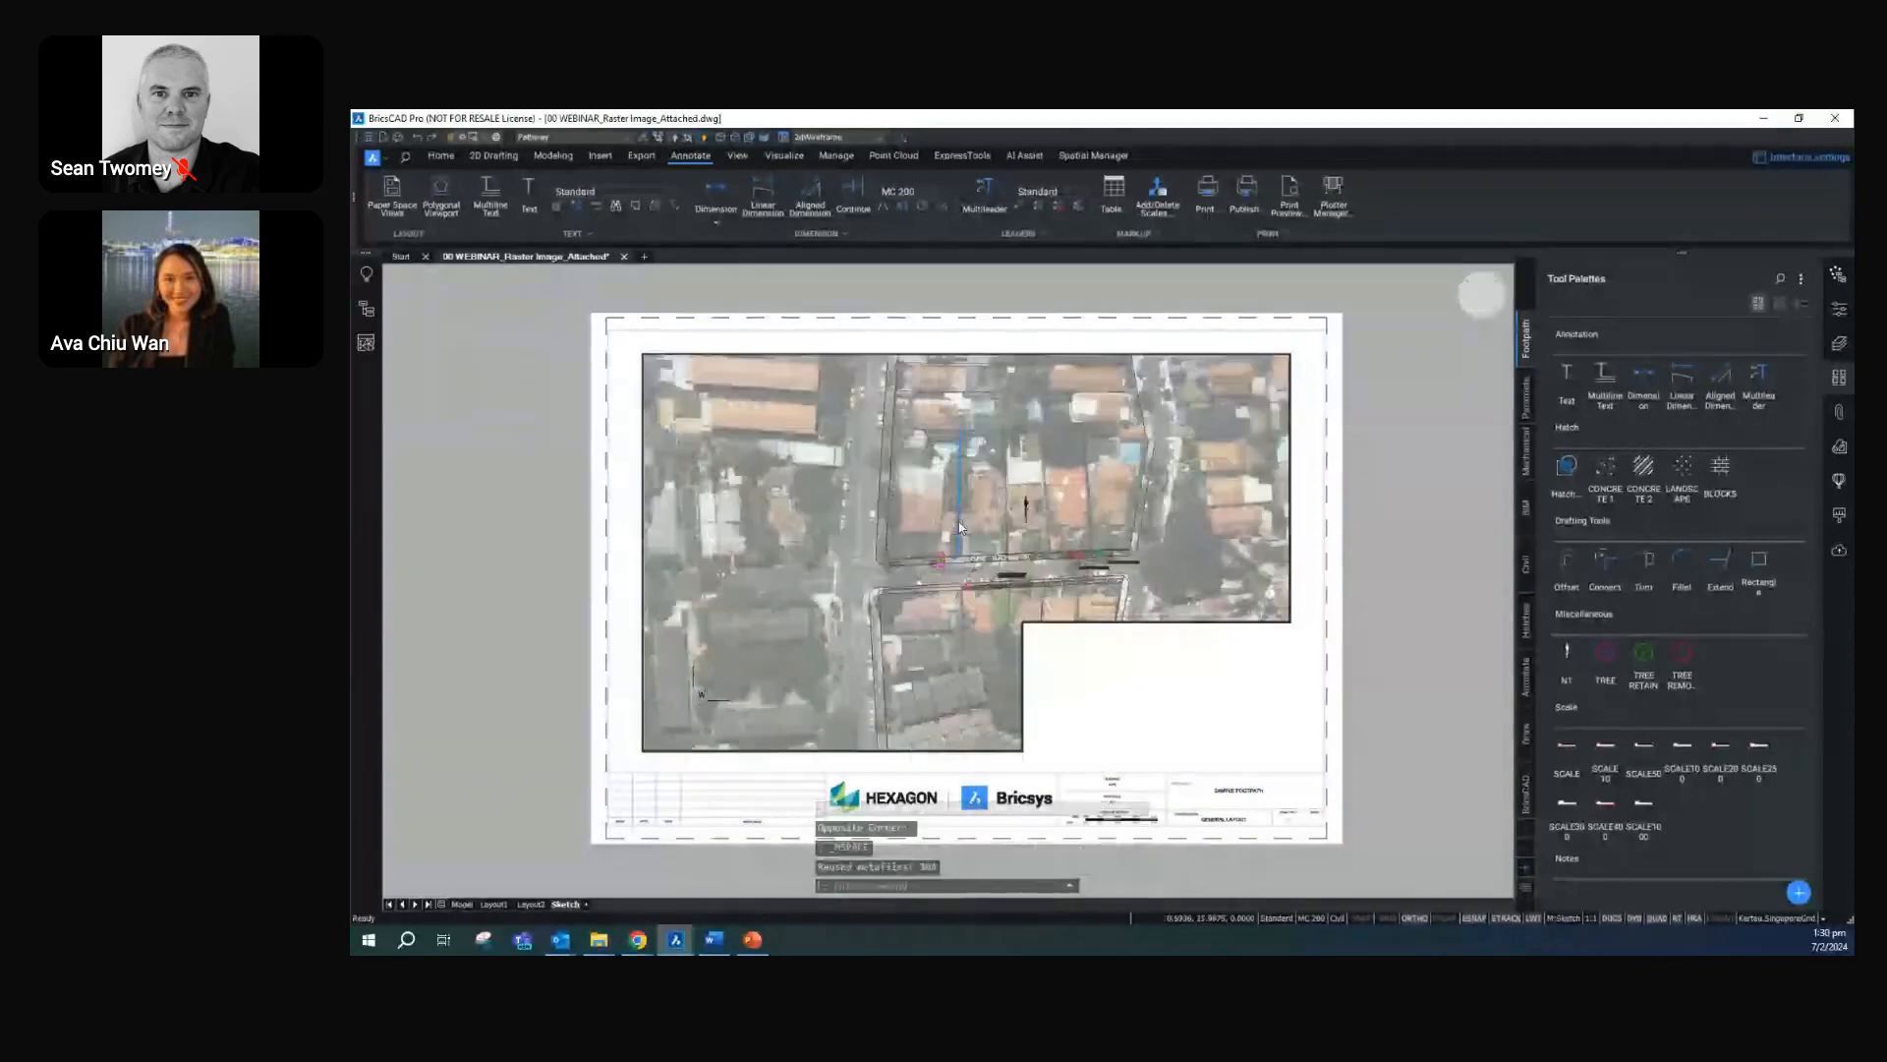
scroll(894, 507, "up", 2)
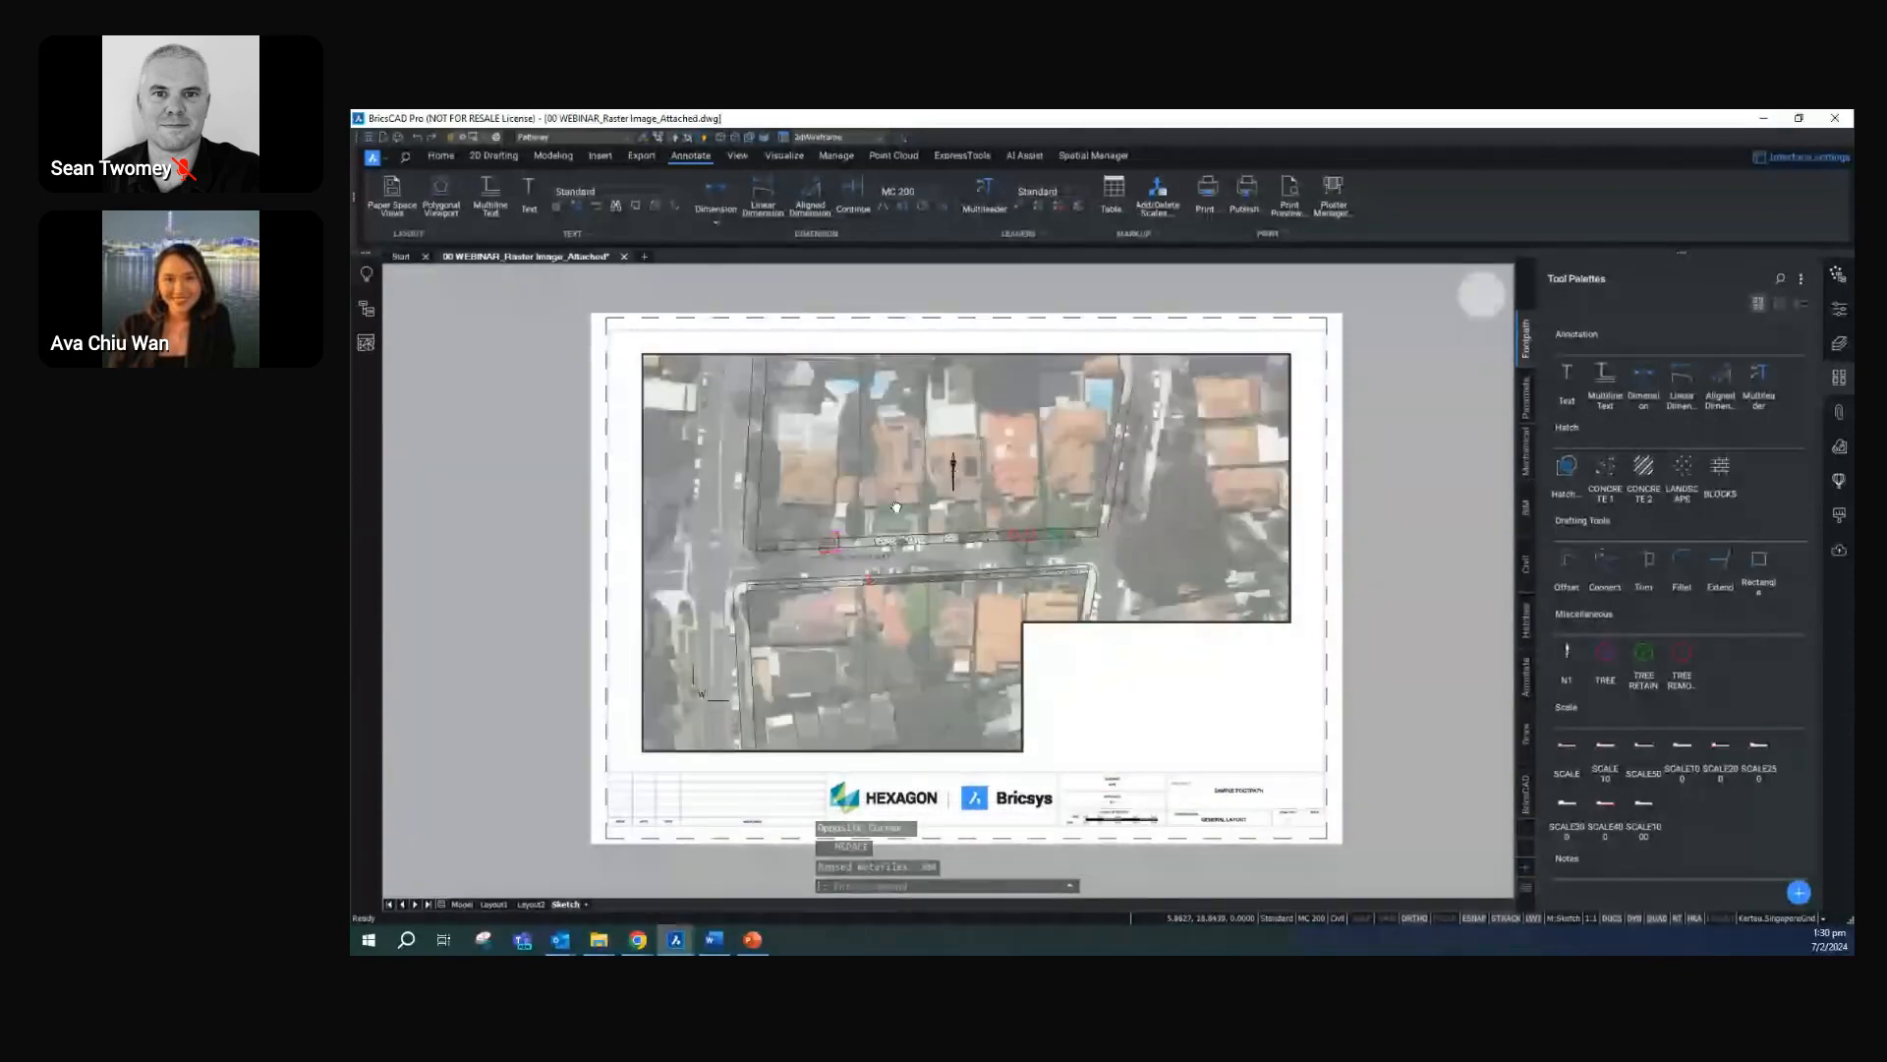
middle_click_drag(896, 507, 941, 507)
scroll(1278, 550, "up", 3)
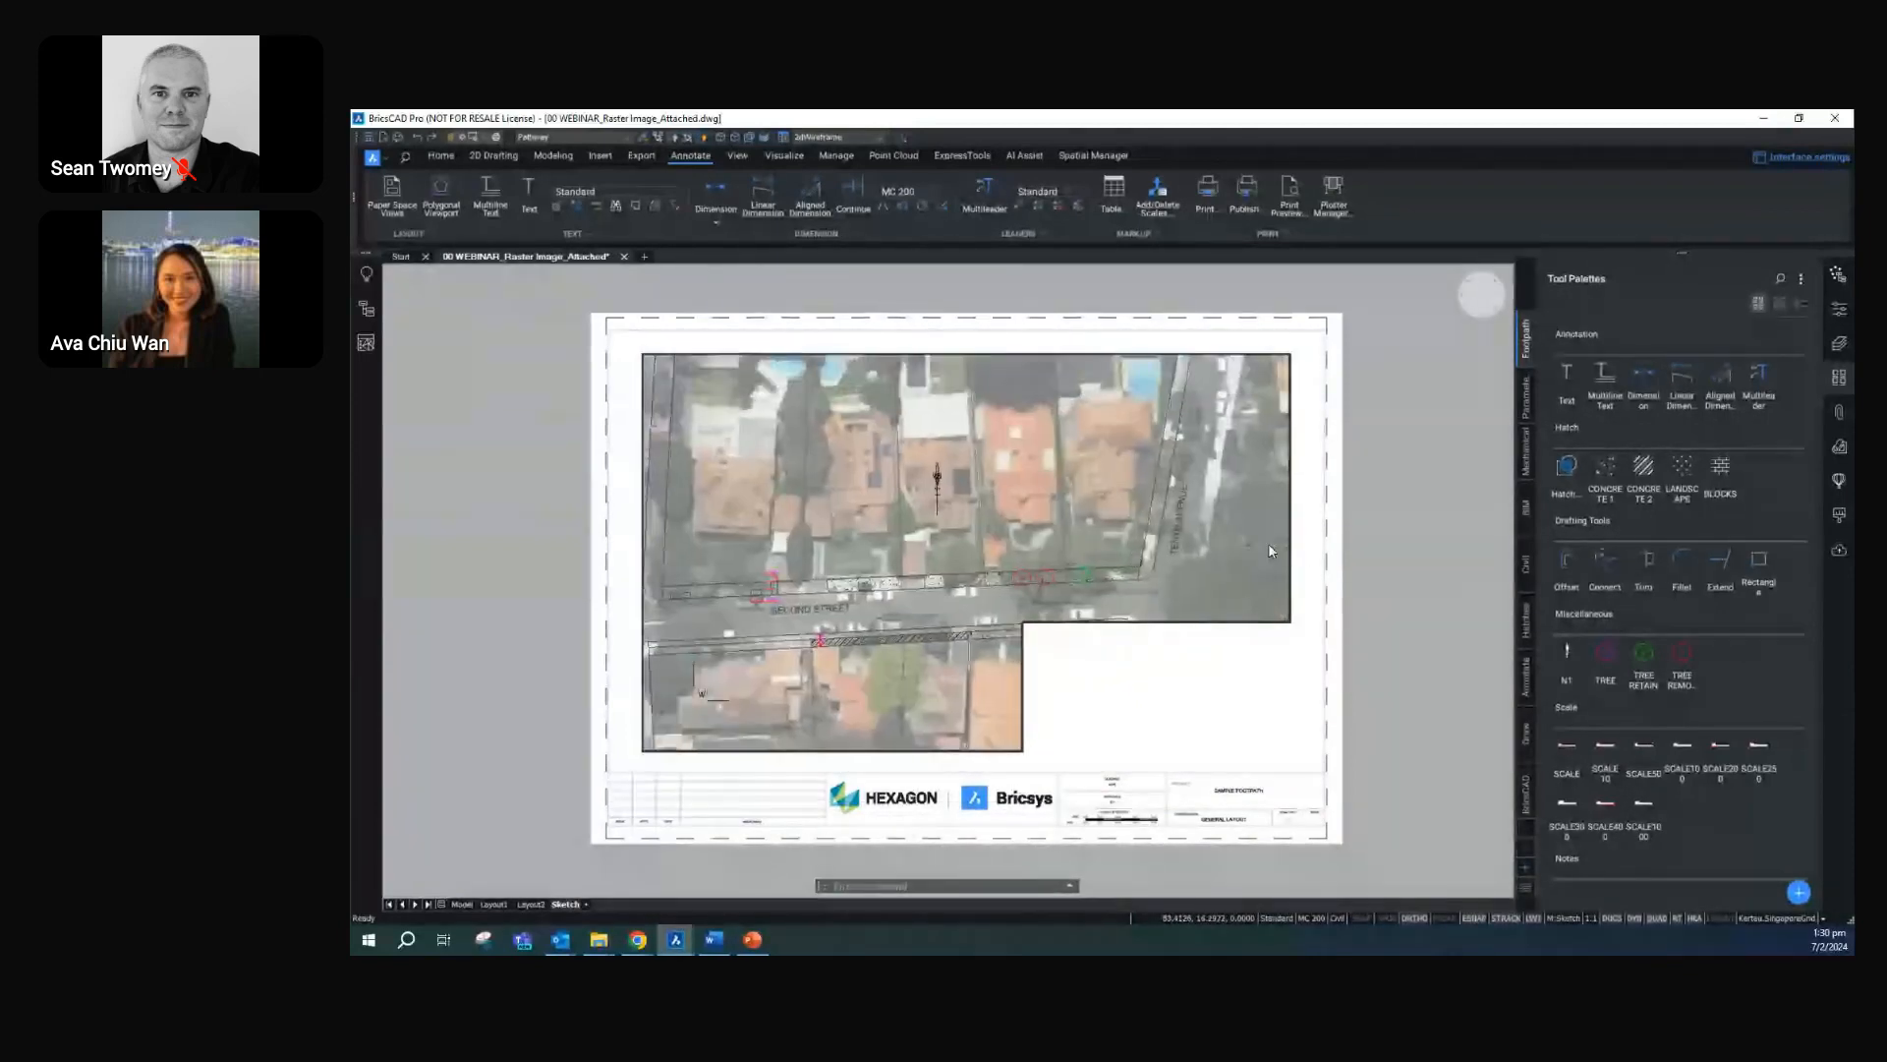
left_click(1138, 555)
scroll(1135, 553, "up", 2)
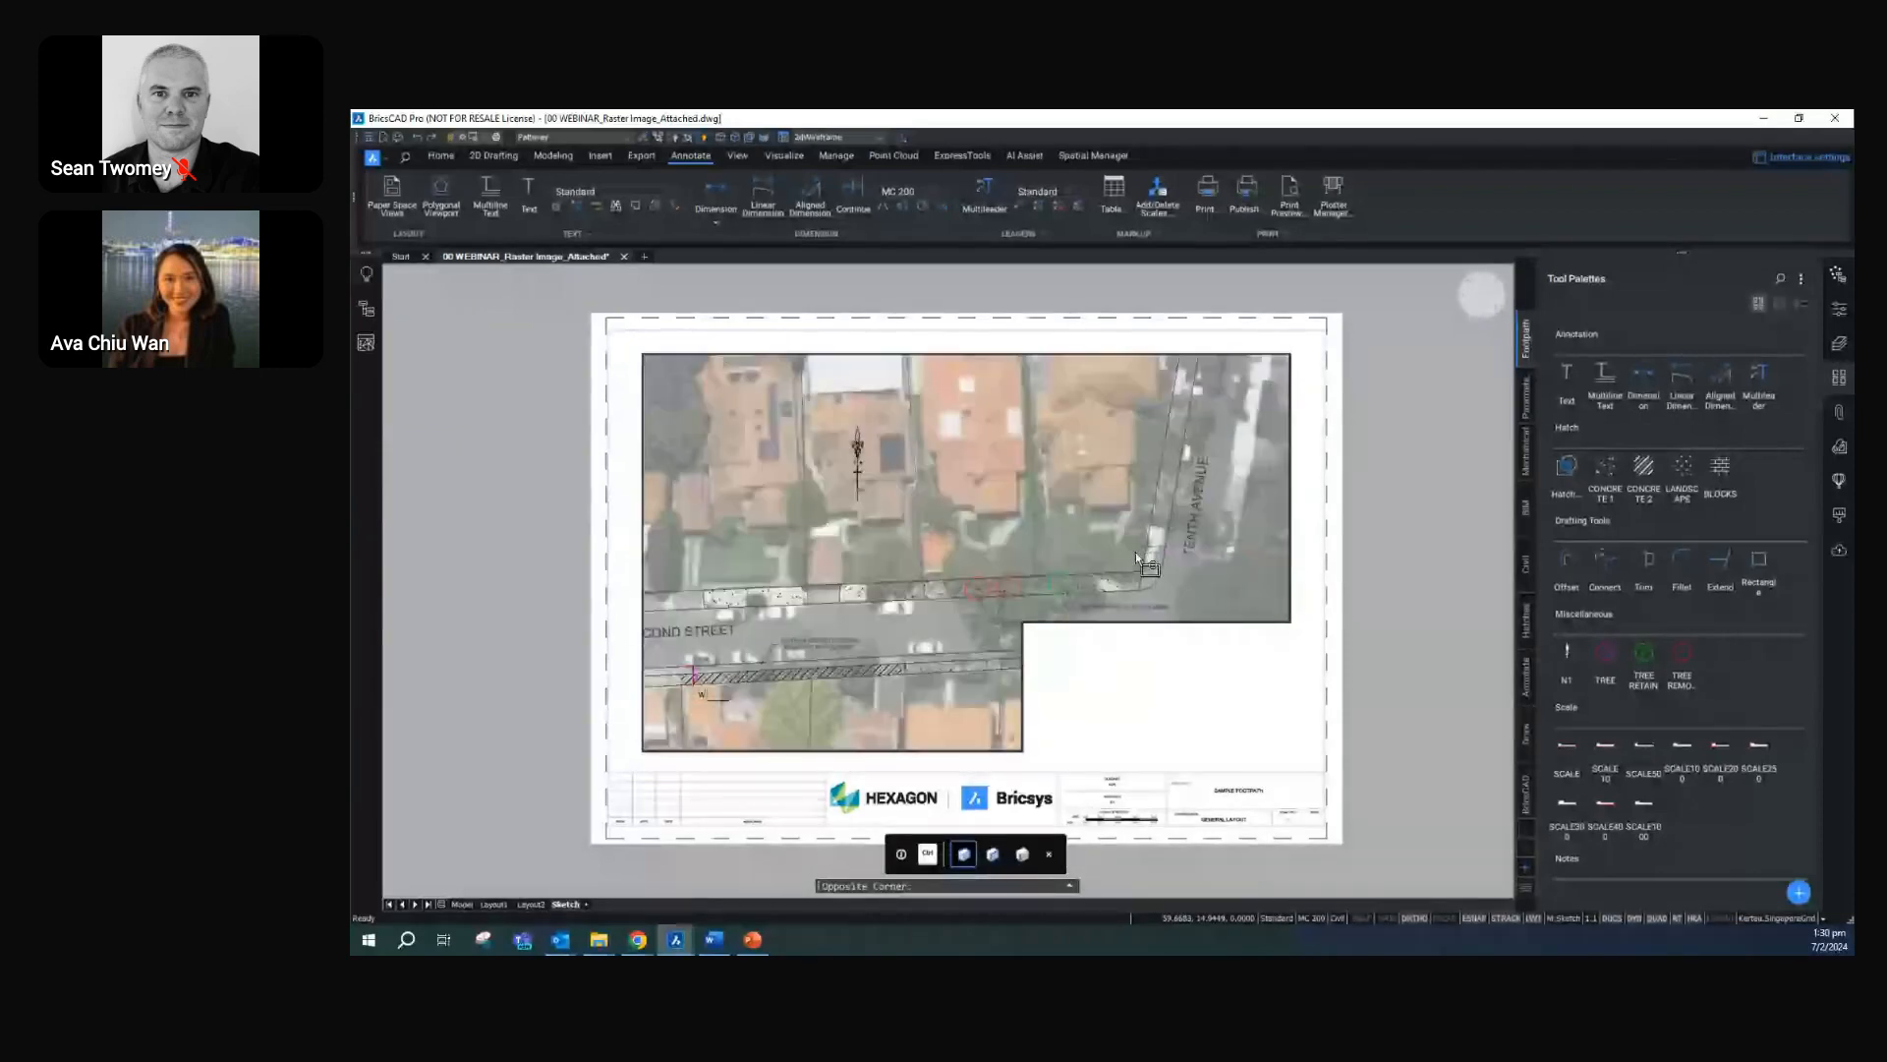
left_click(1177, 561)
left_click(1154, 602)
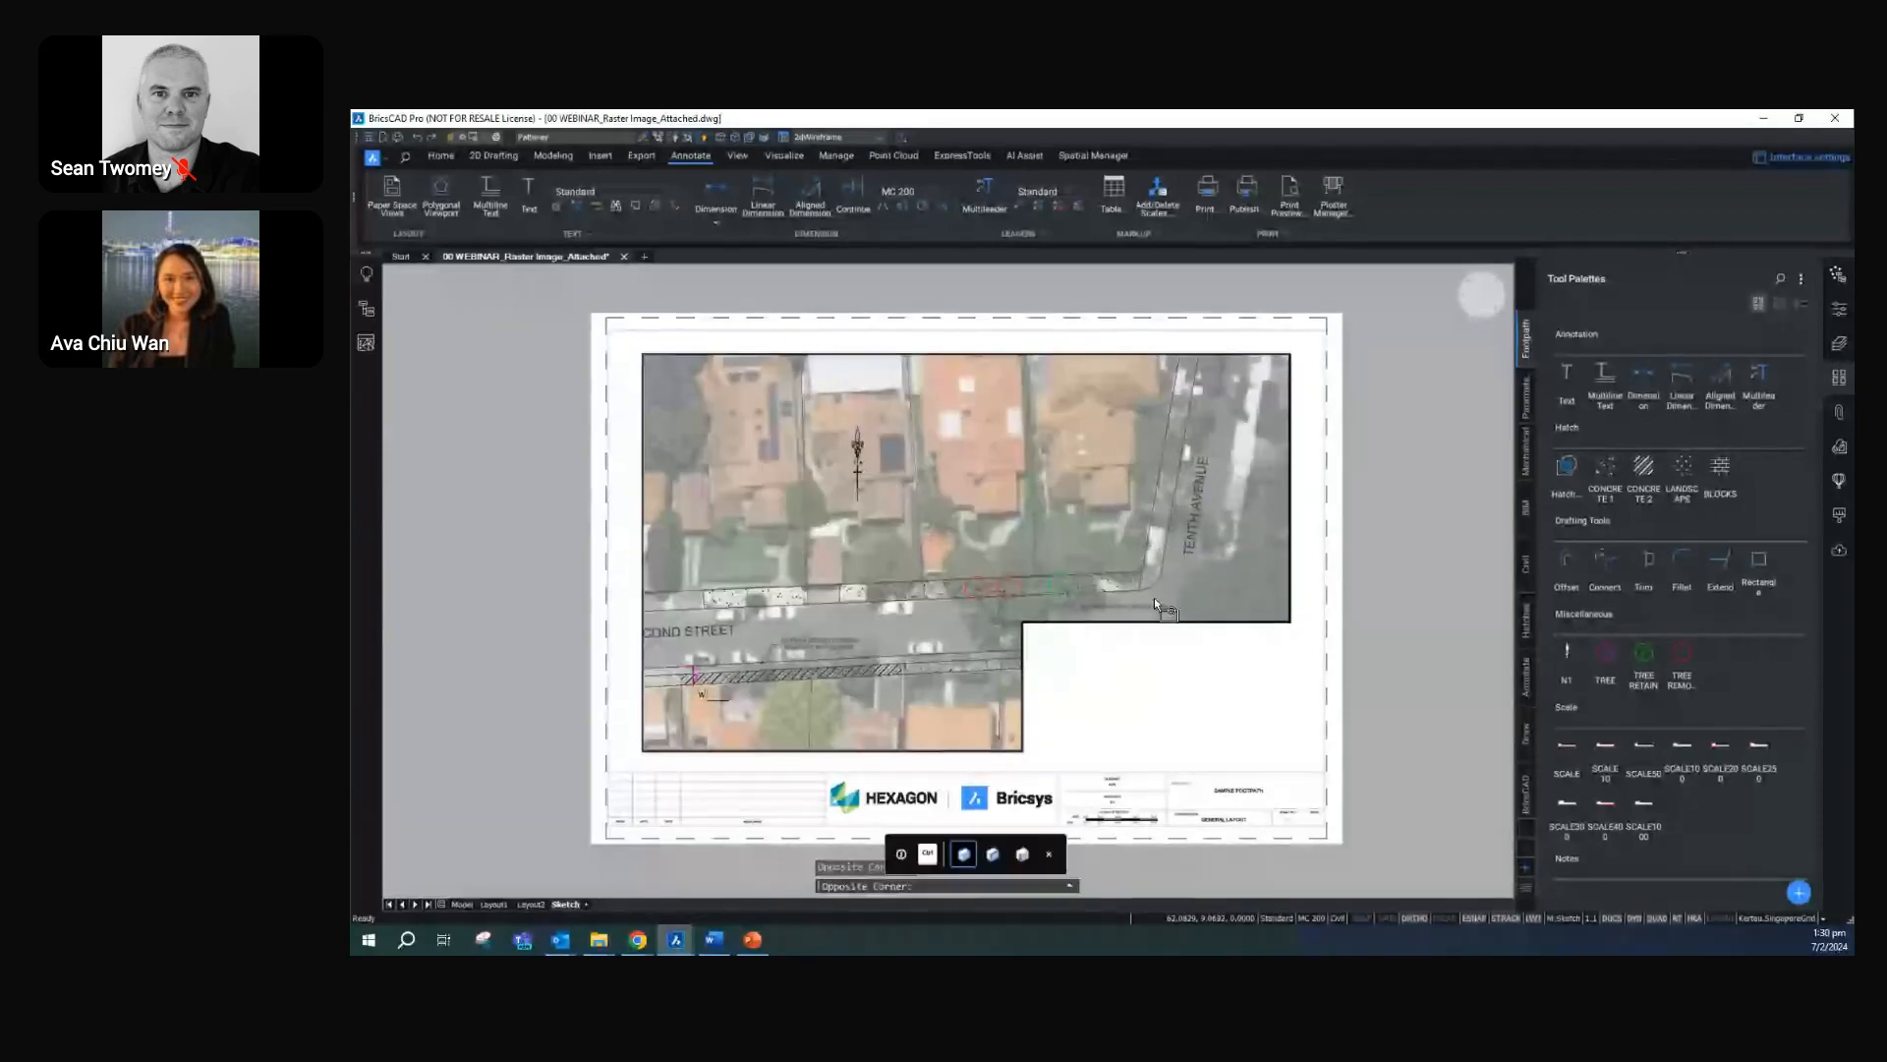
scroll(1154, 598, "down", 4)
key("Escape")
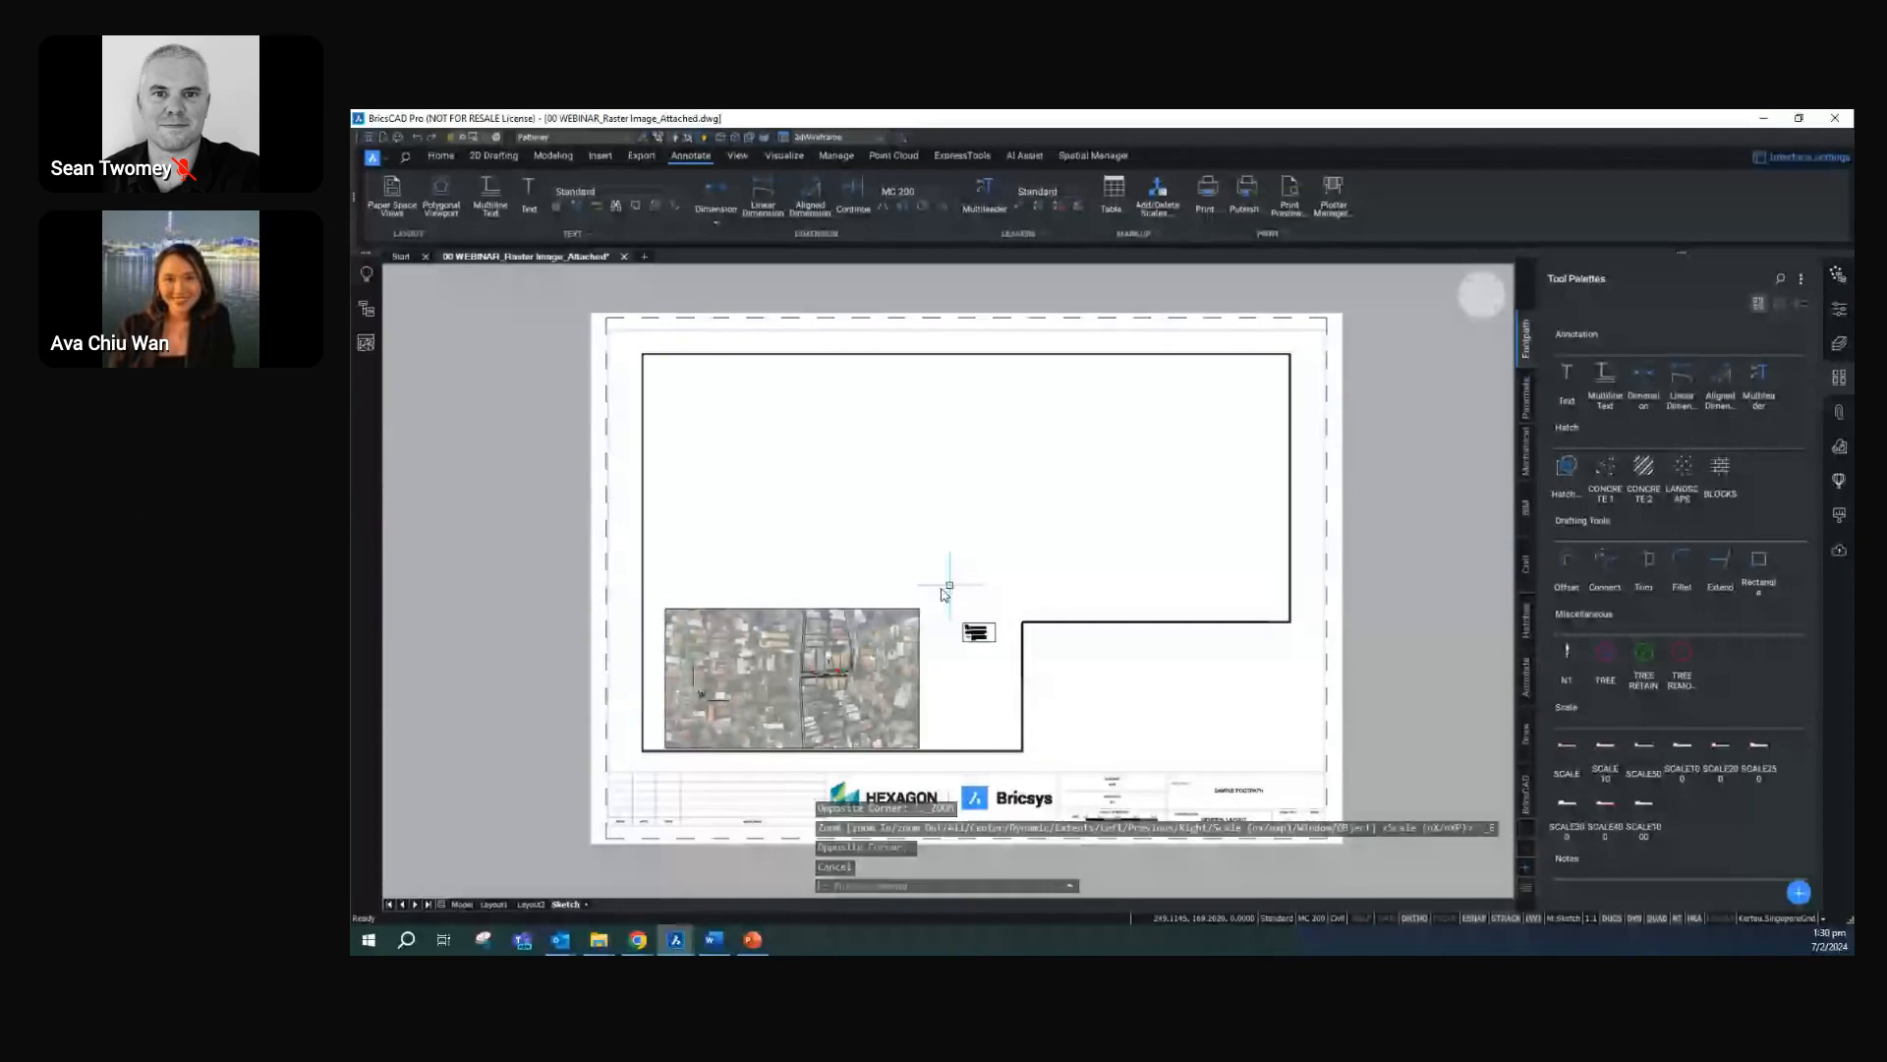
Return to paper space and set the L-shaped viewport's custom scale to 10
double_click(1301, 534)
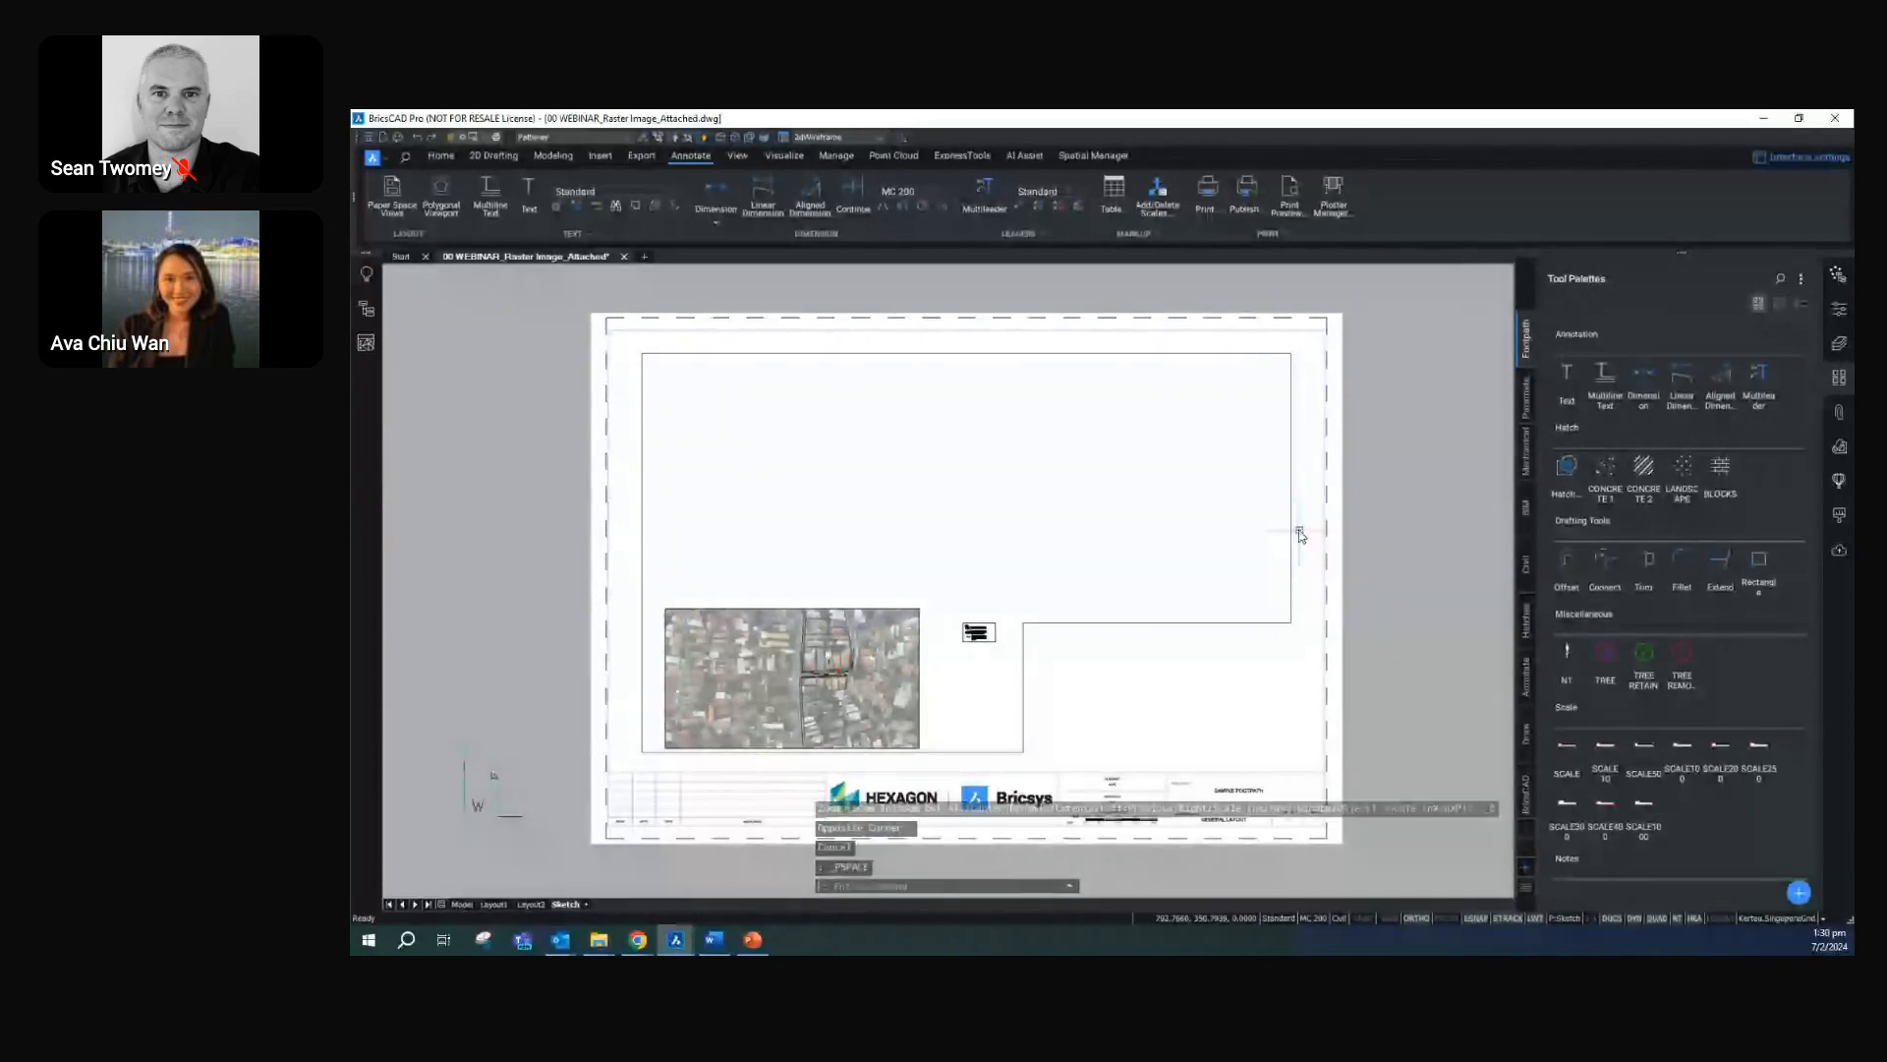
left_click(1301, 533)
left_click(1840, 313)
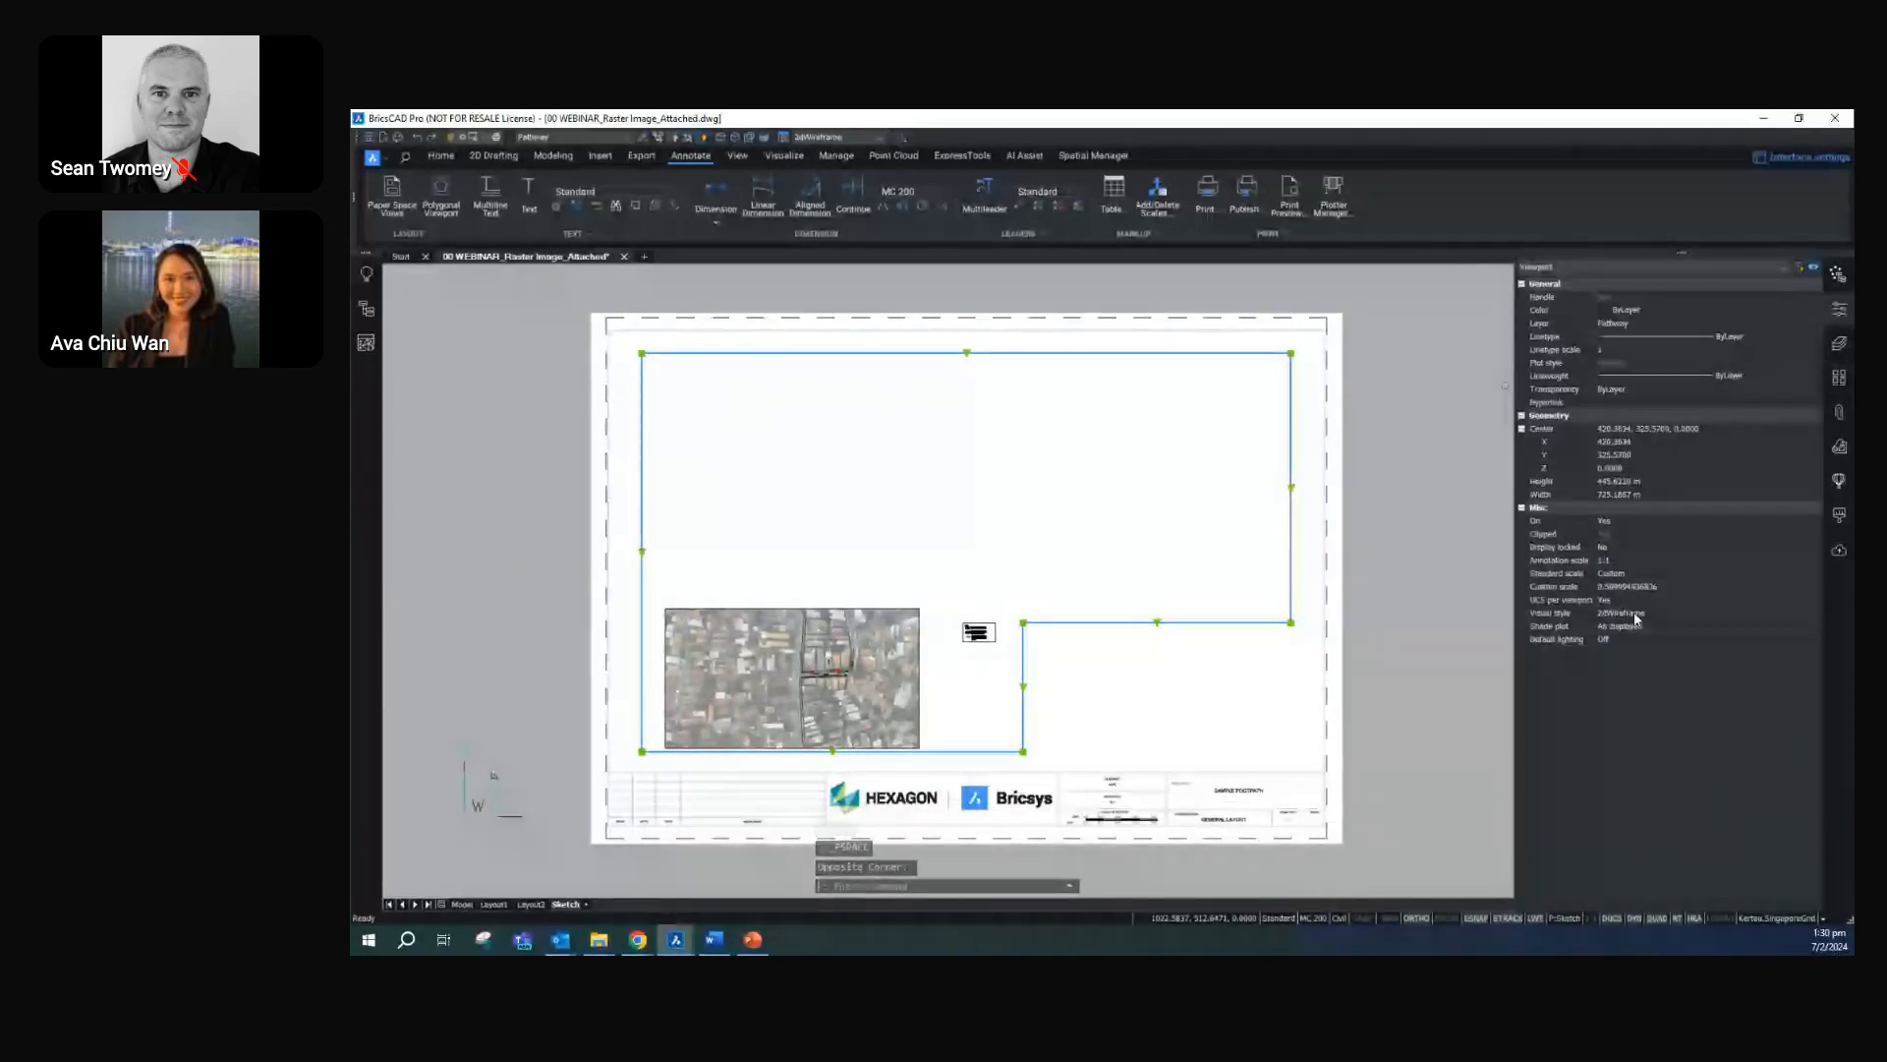
left_click(1629, 586)
type("10")
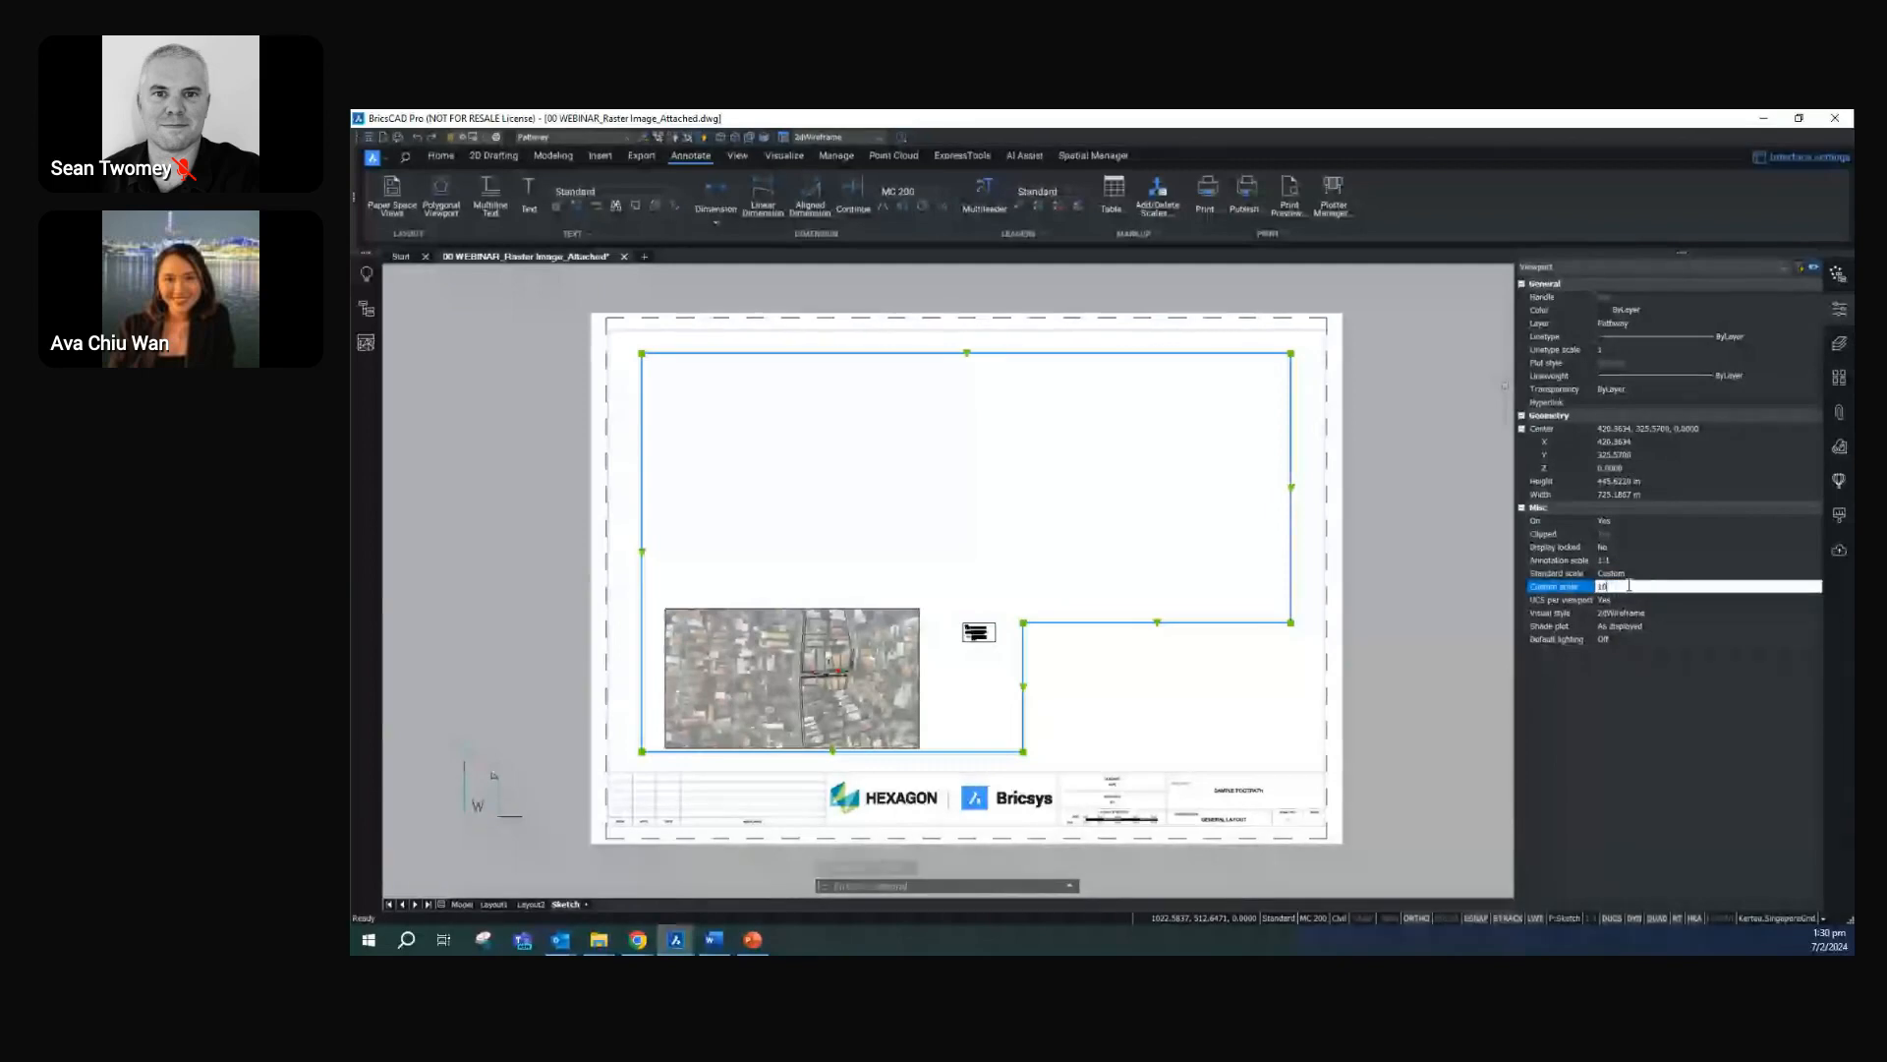
key("Return")
scroll(962, 553, "down", 3)
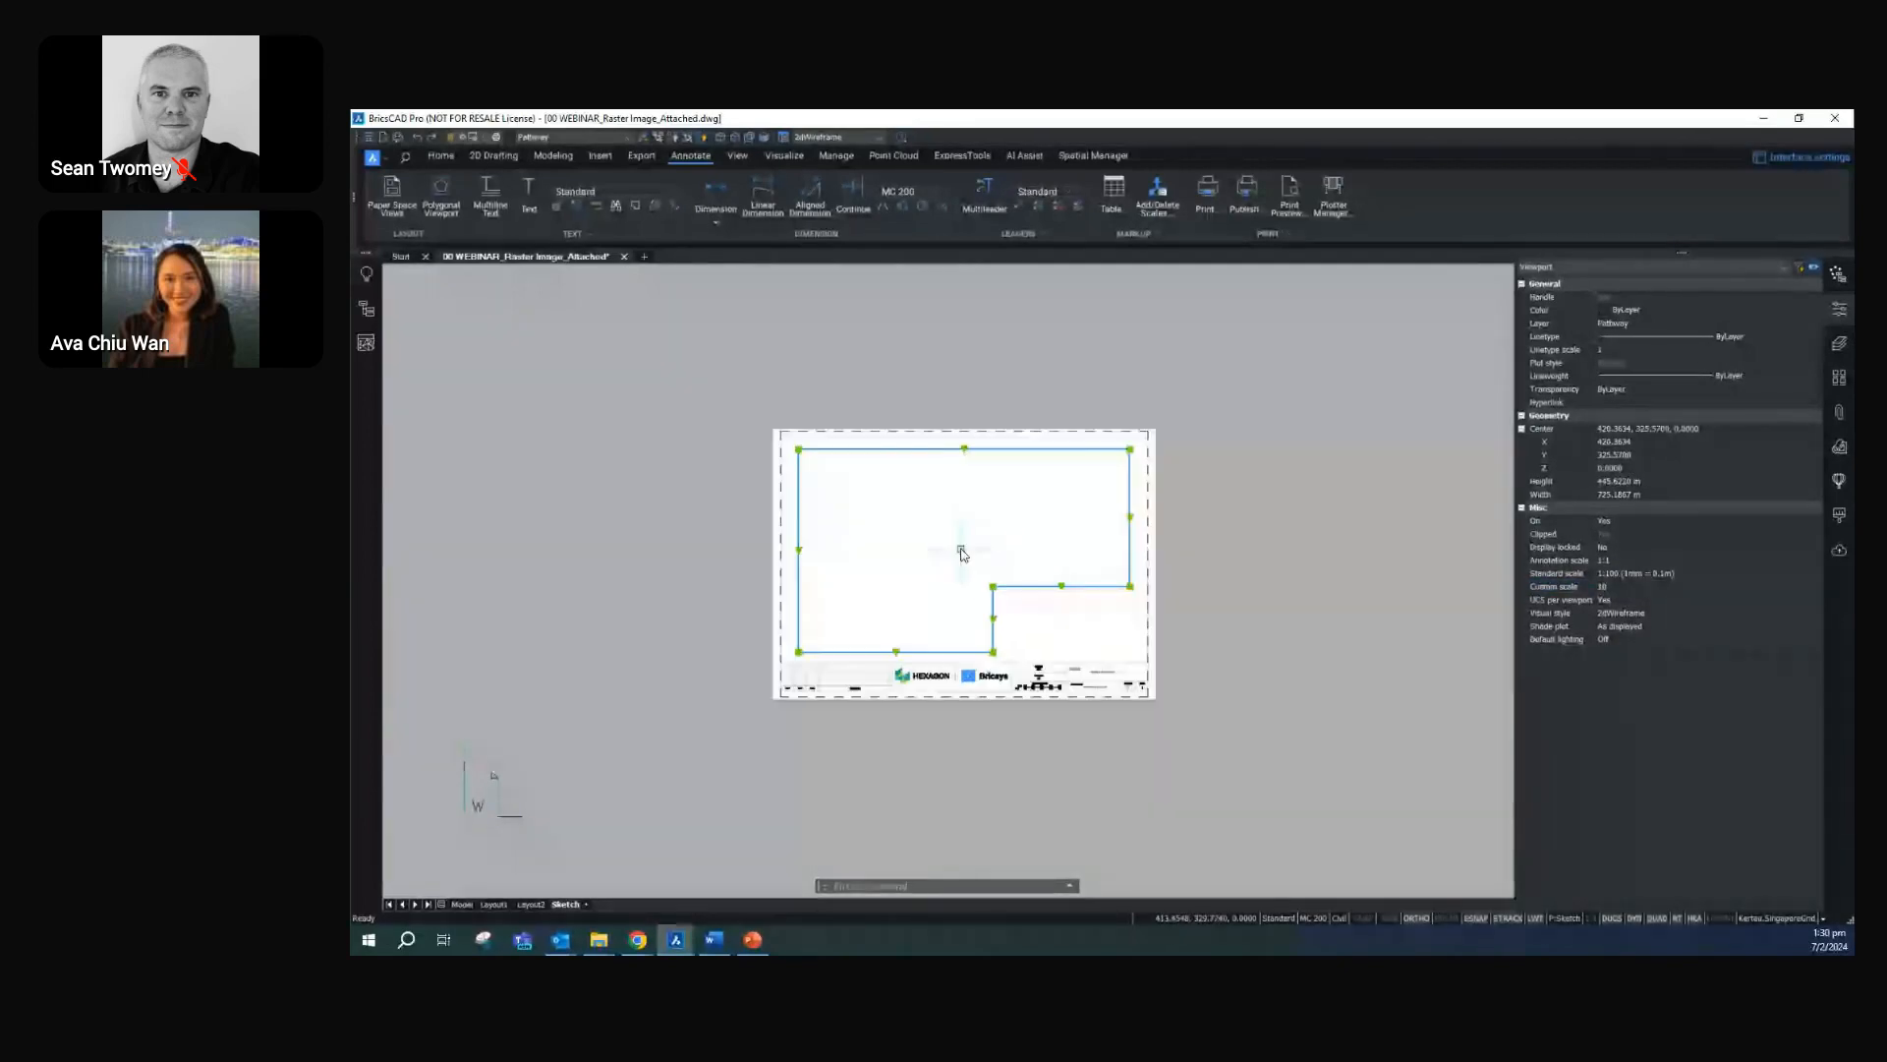
scroll(962, 553, "up", 3)
Bring the aerial image back into view inside the L-shaped viewport and center it on Second Street
double_click(958, 550)
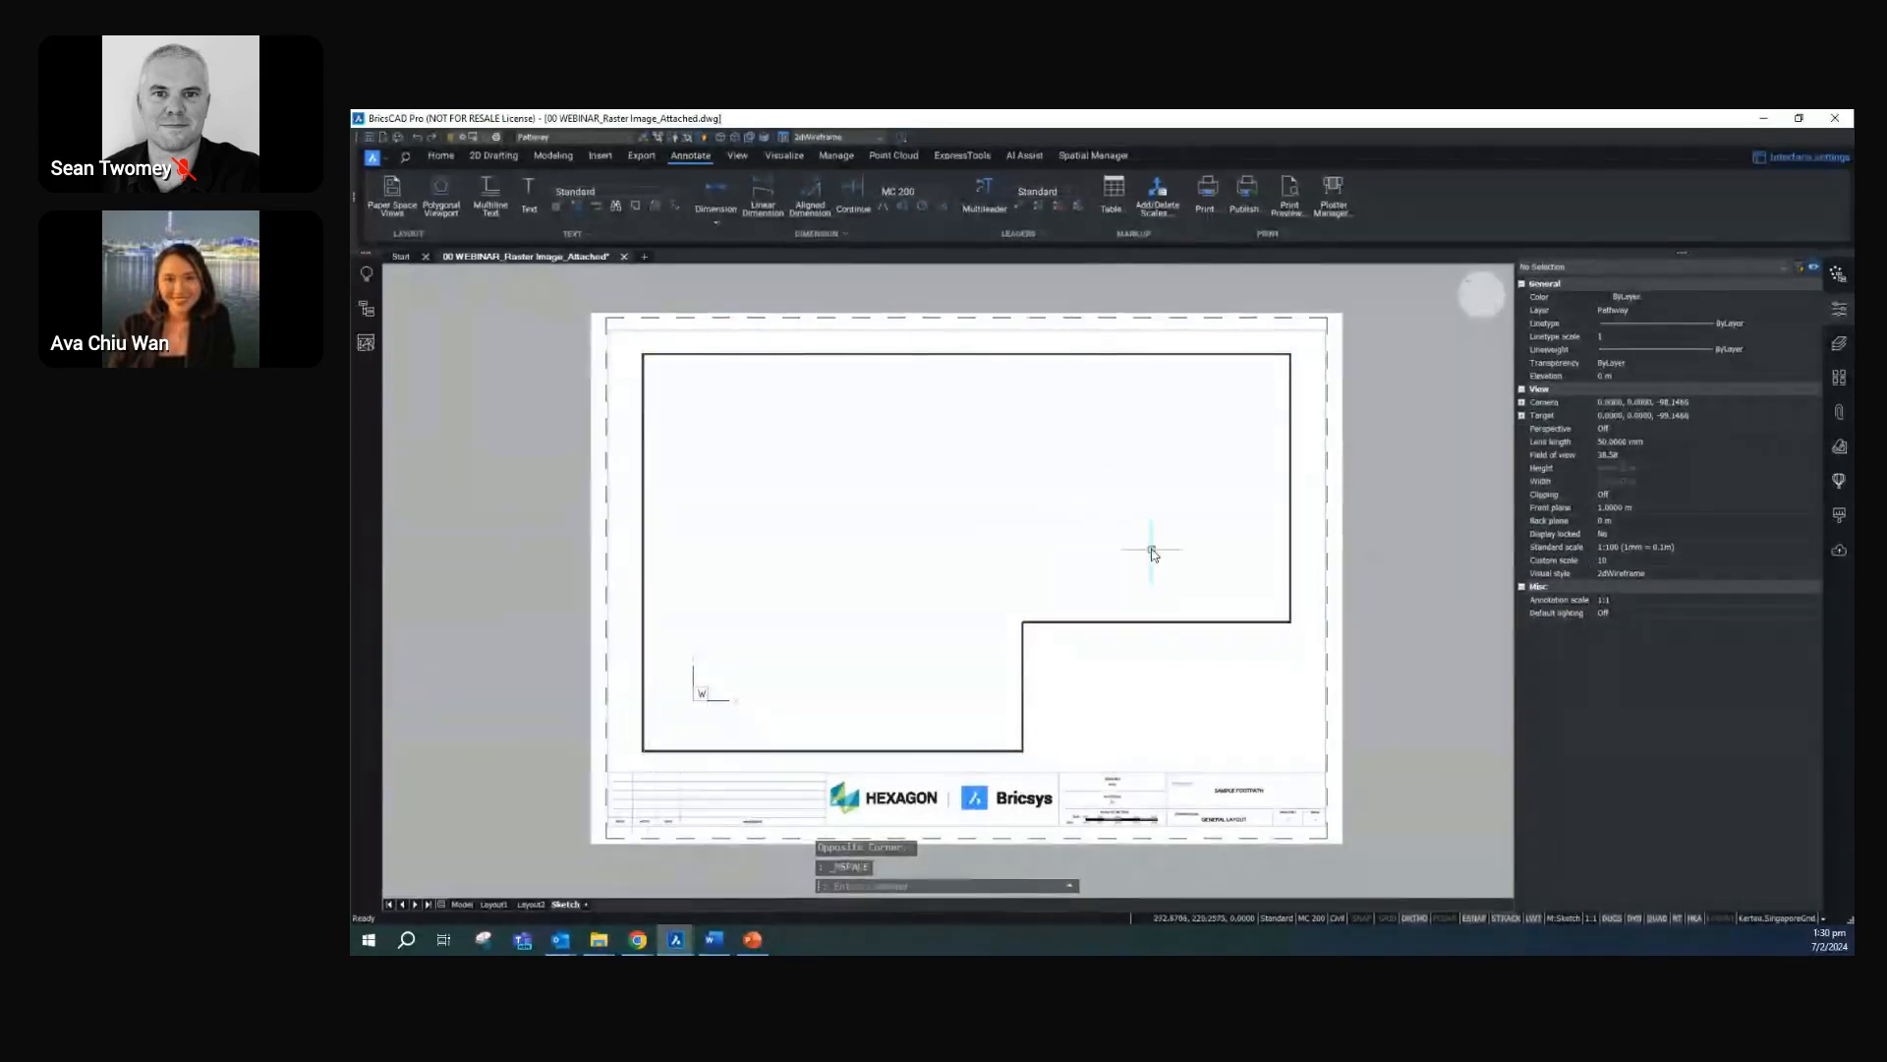
scroll(1120, 541, "down", 1)
left_click(1056, 531)
key("Escape")
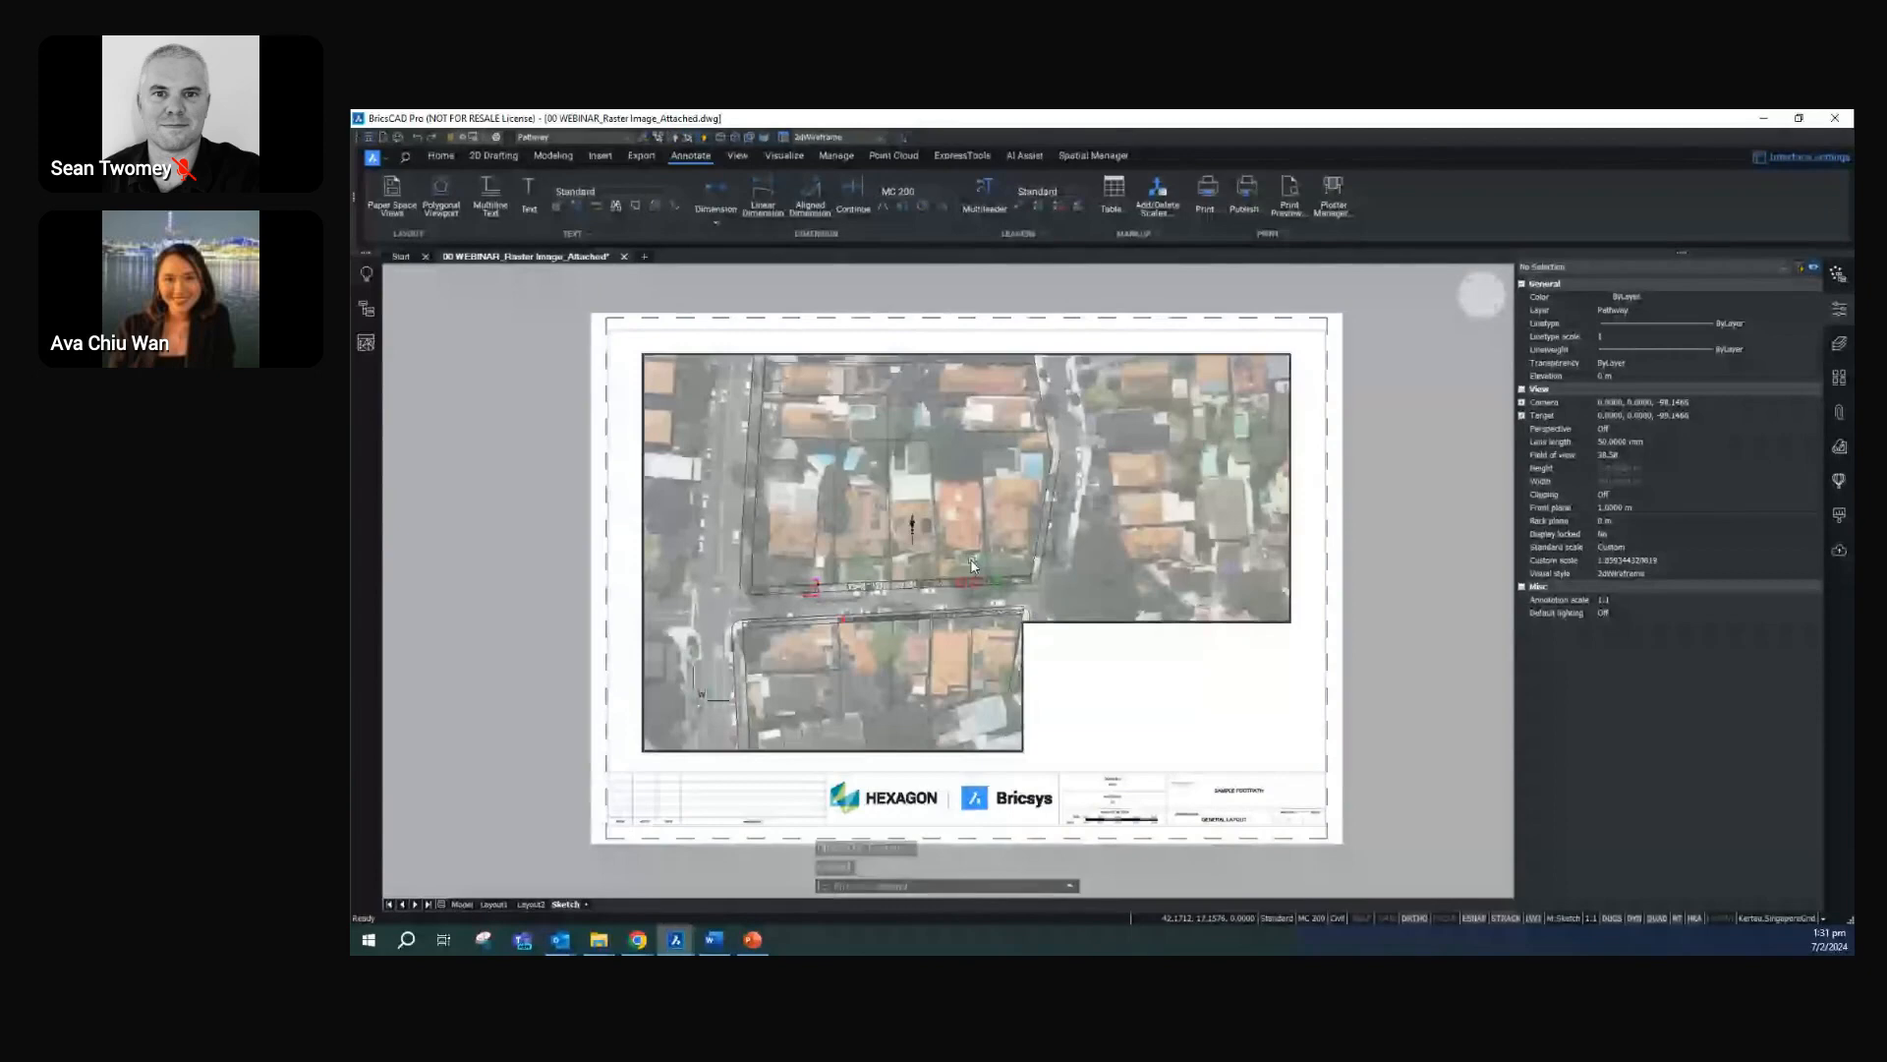
middle_click_drag(972, 566, 1051, 495)
Leave the L-shaped viewport and set its custom scale to 10
double_click(1234, 653)
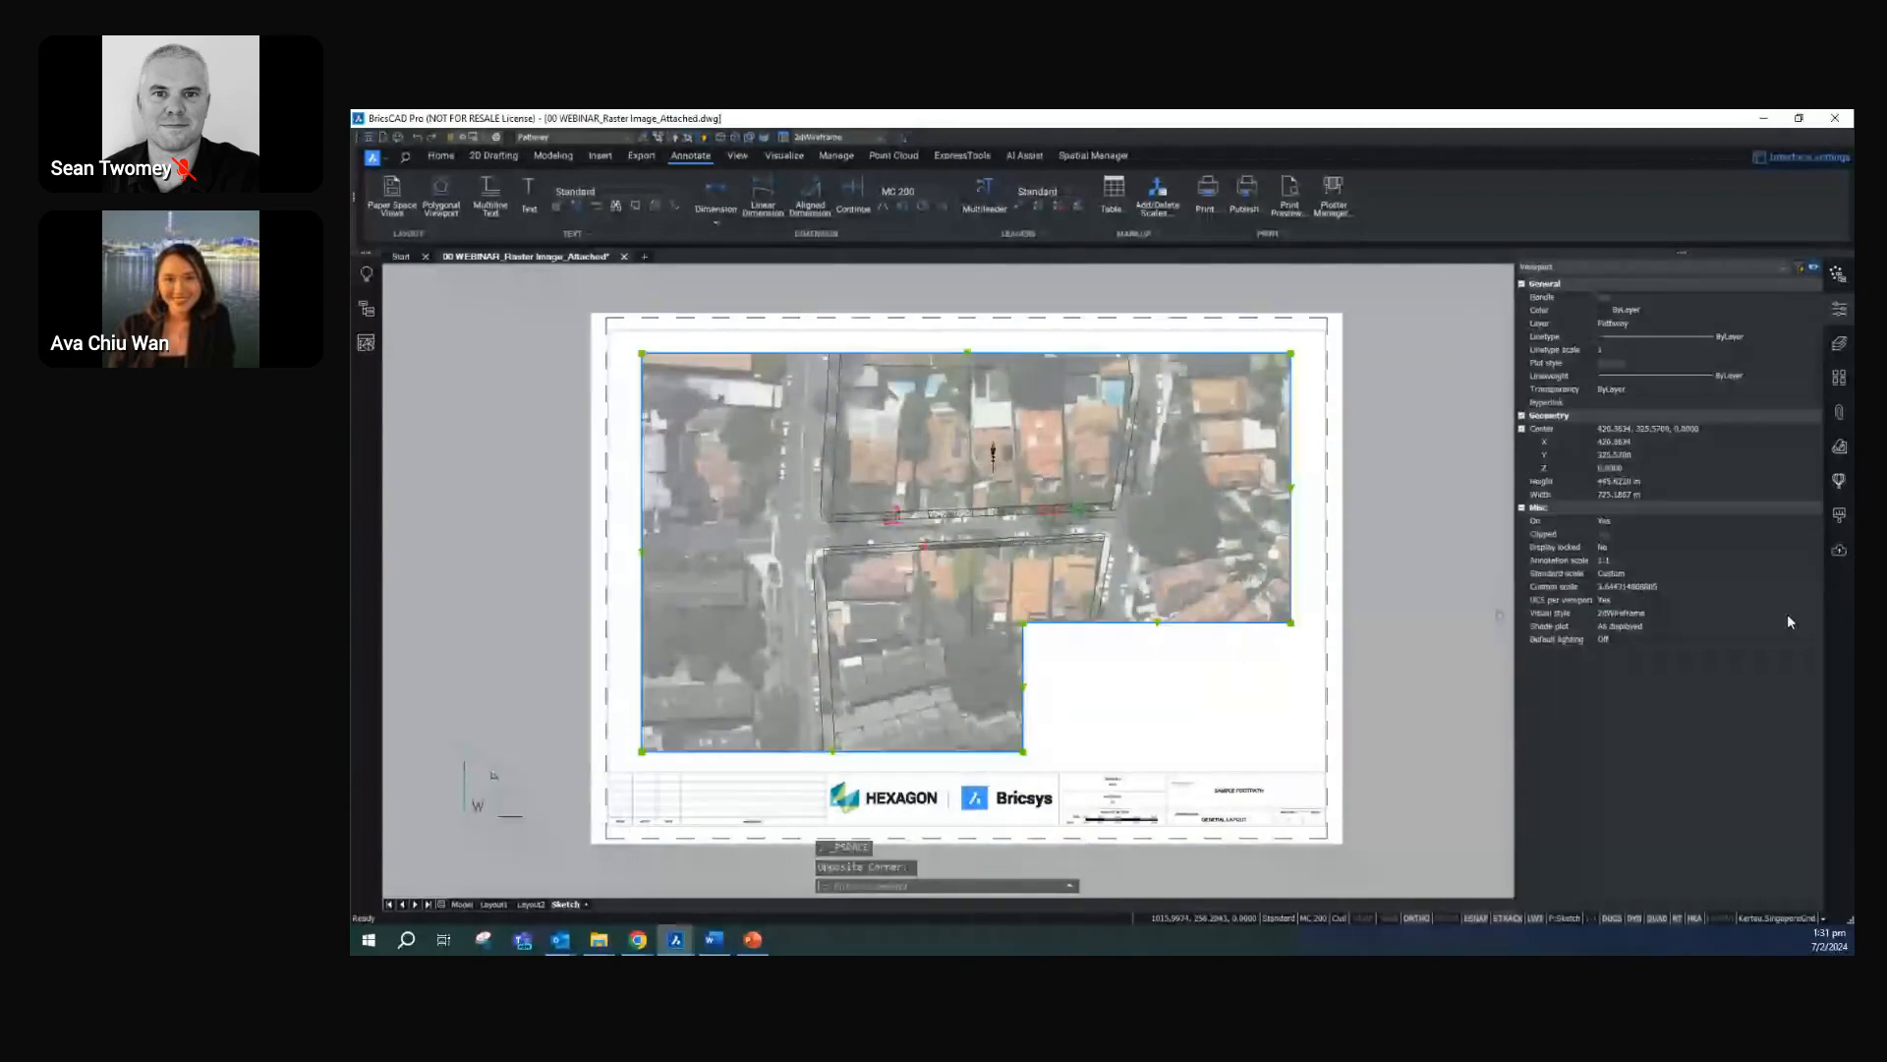
left_click(1678, 587)
type("10")
key("Return")
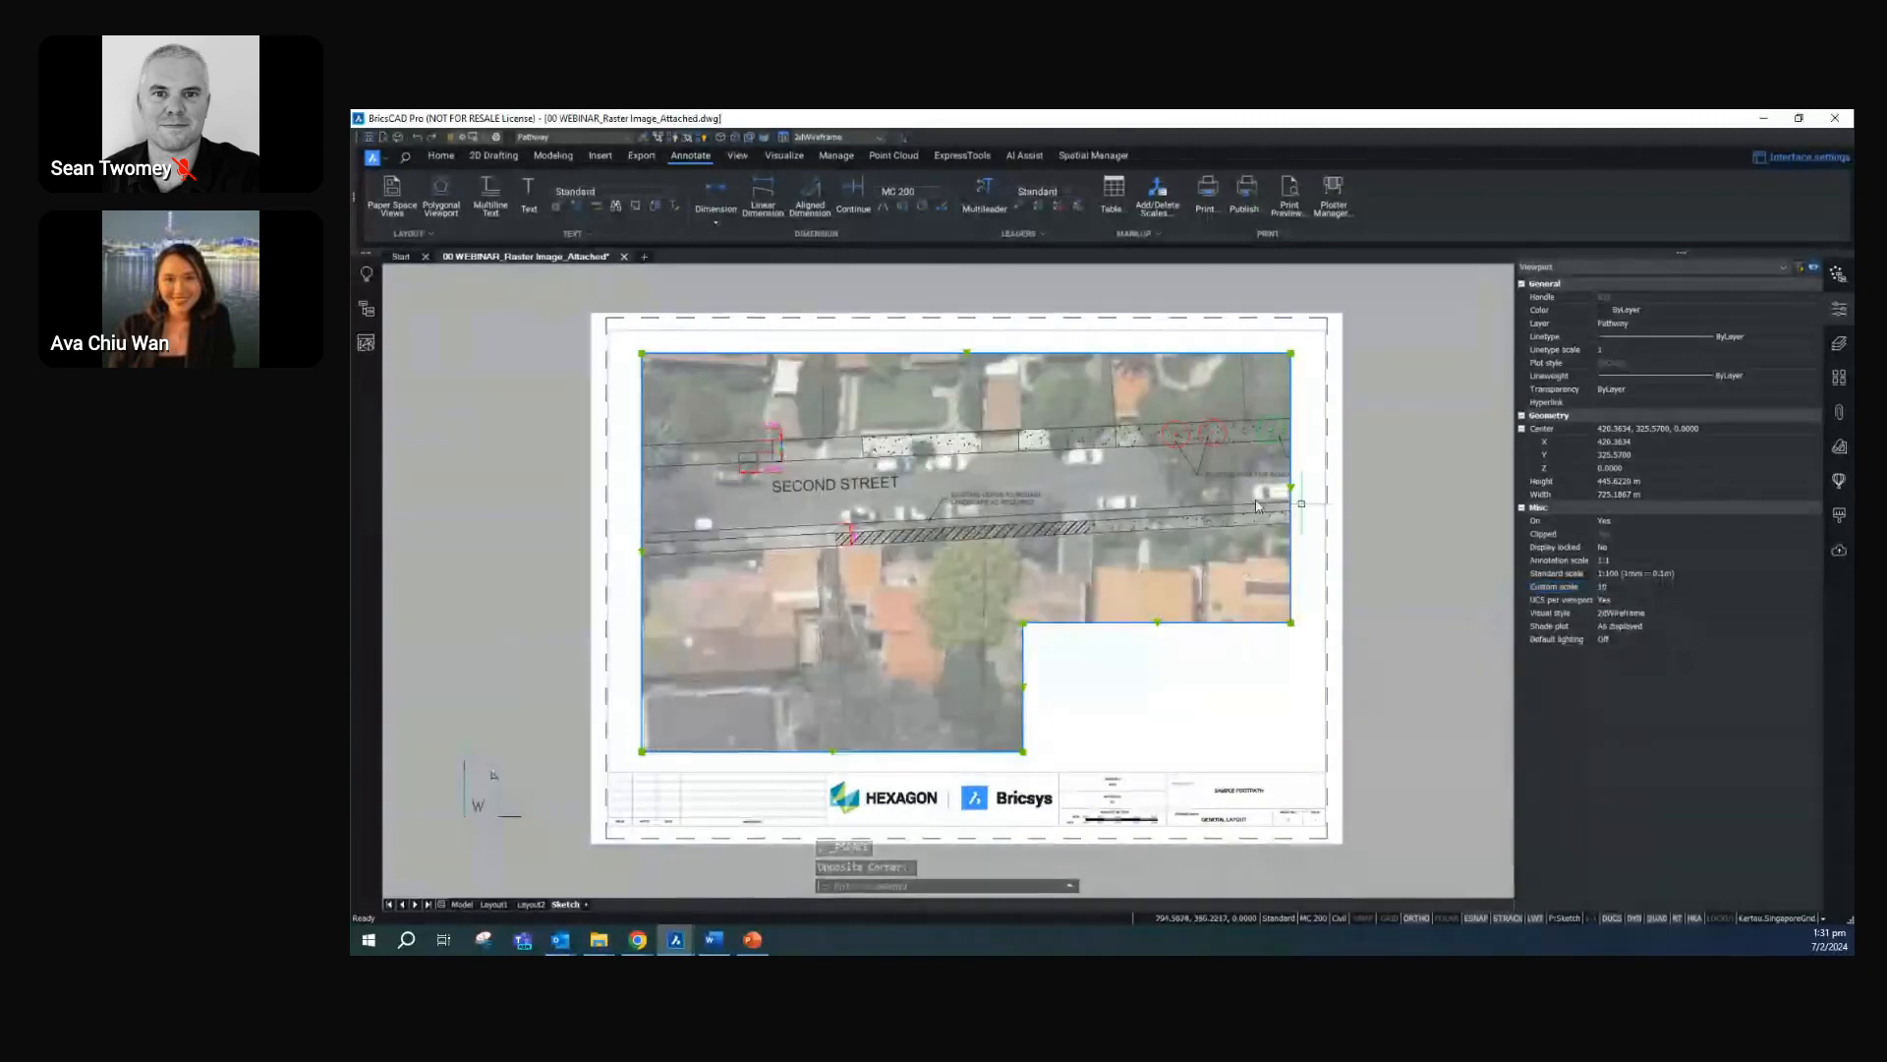
Shift the model inside the L-shaped viewport to frame both hatched Second Street footpaths clear of the cut-out corner, and return to paper space
double_click(921, 511)
middle_click_drag(922, 511, 853, 580)
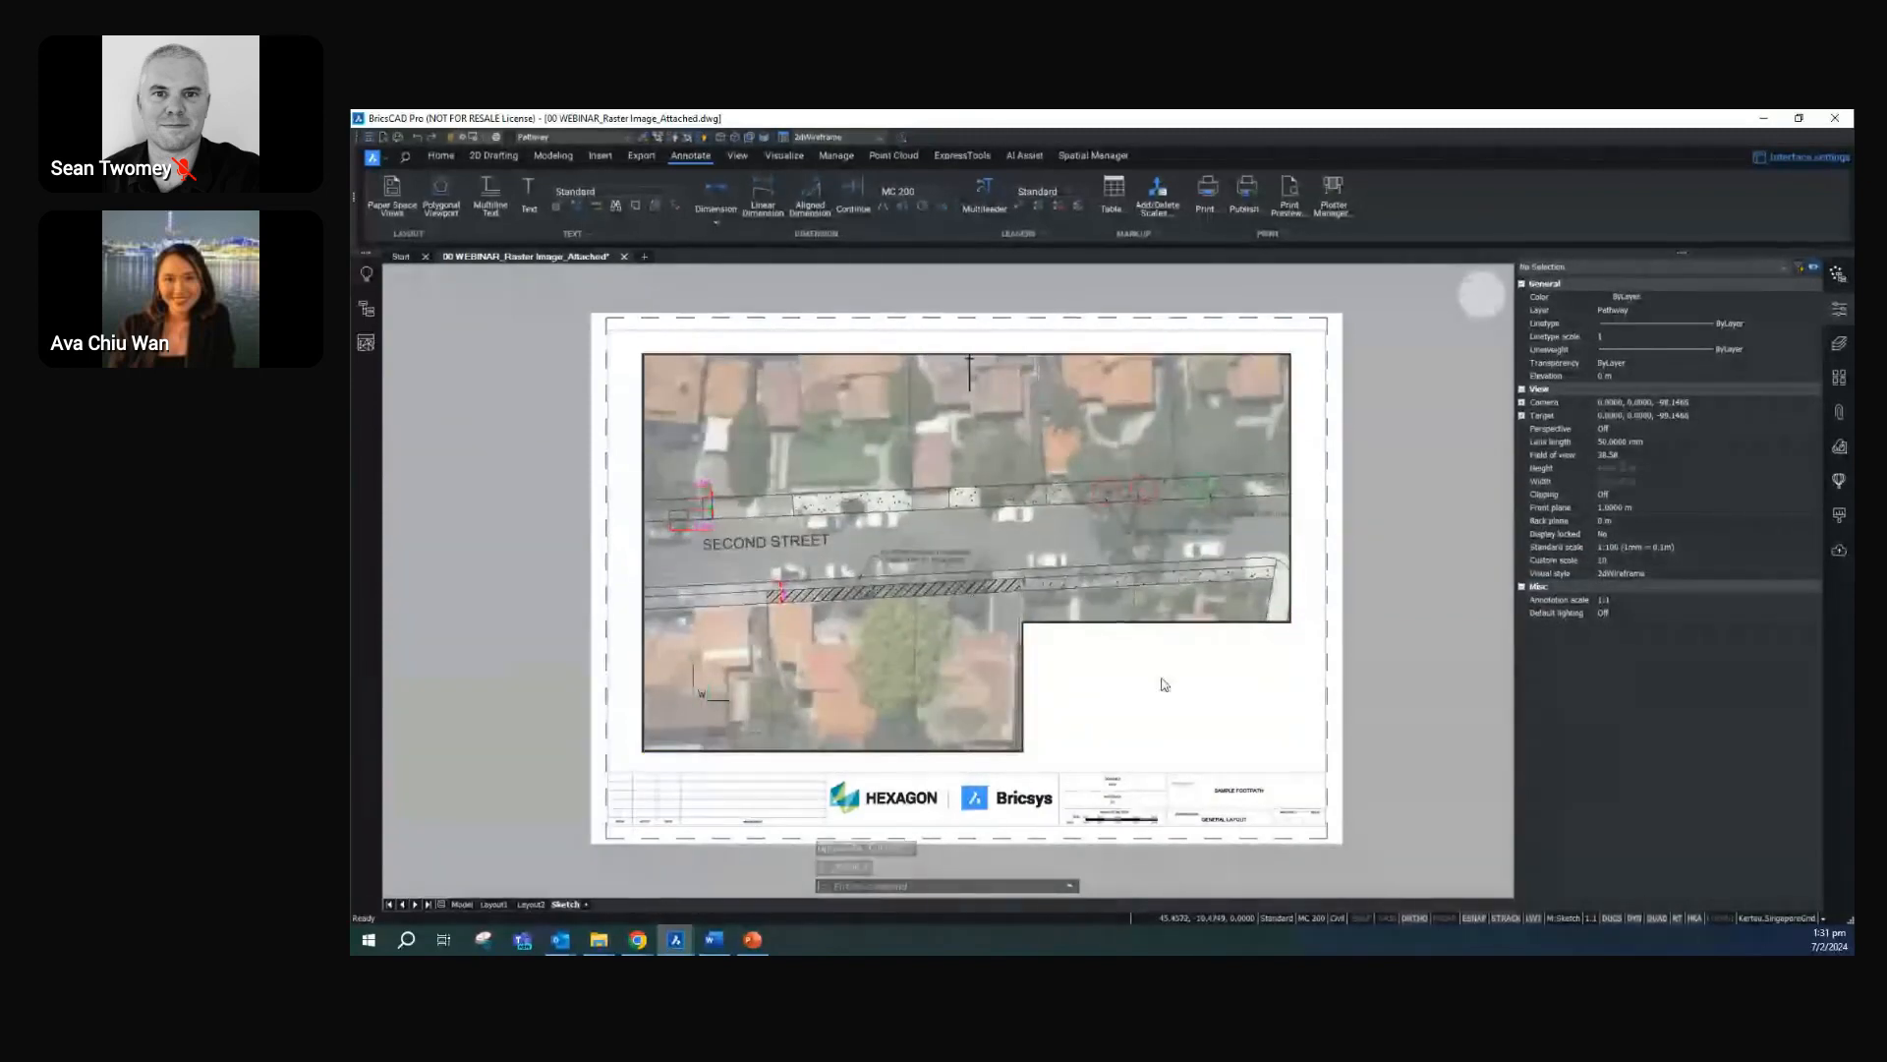
double_click(1163, 685)
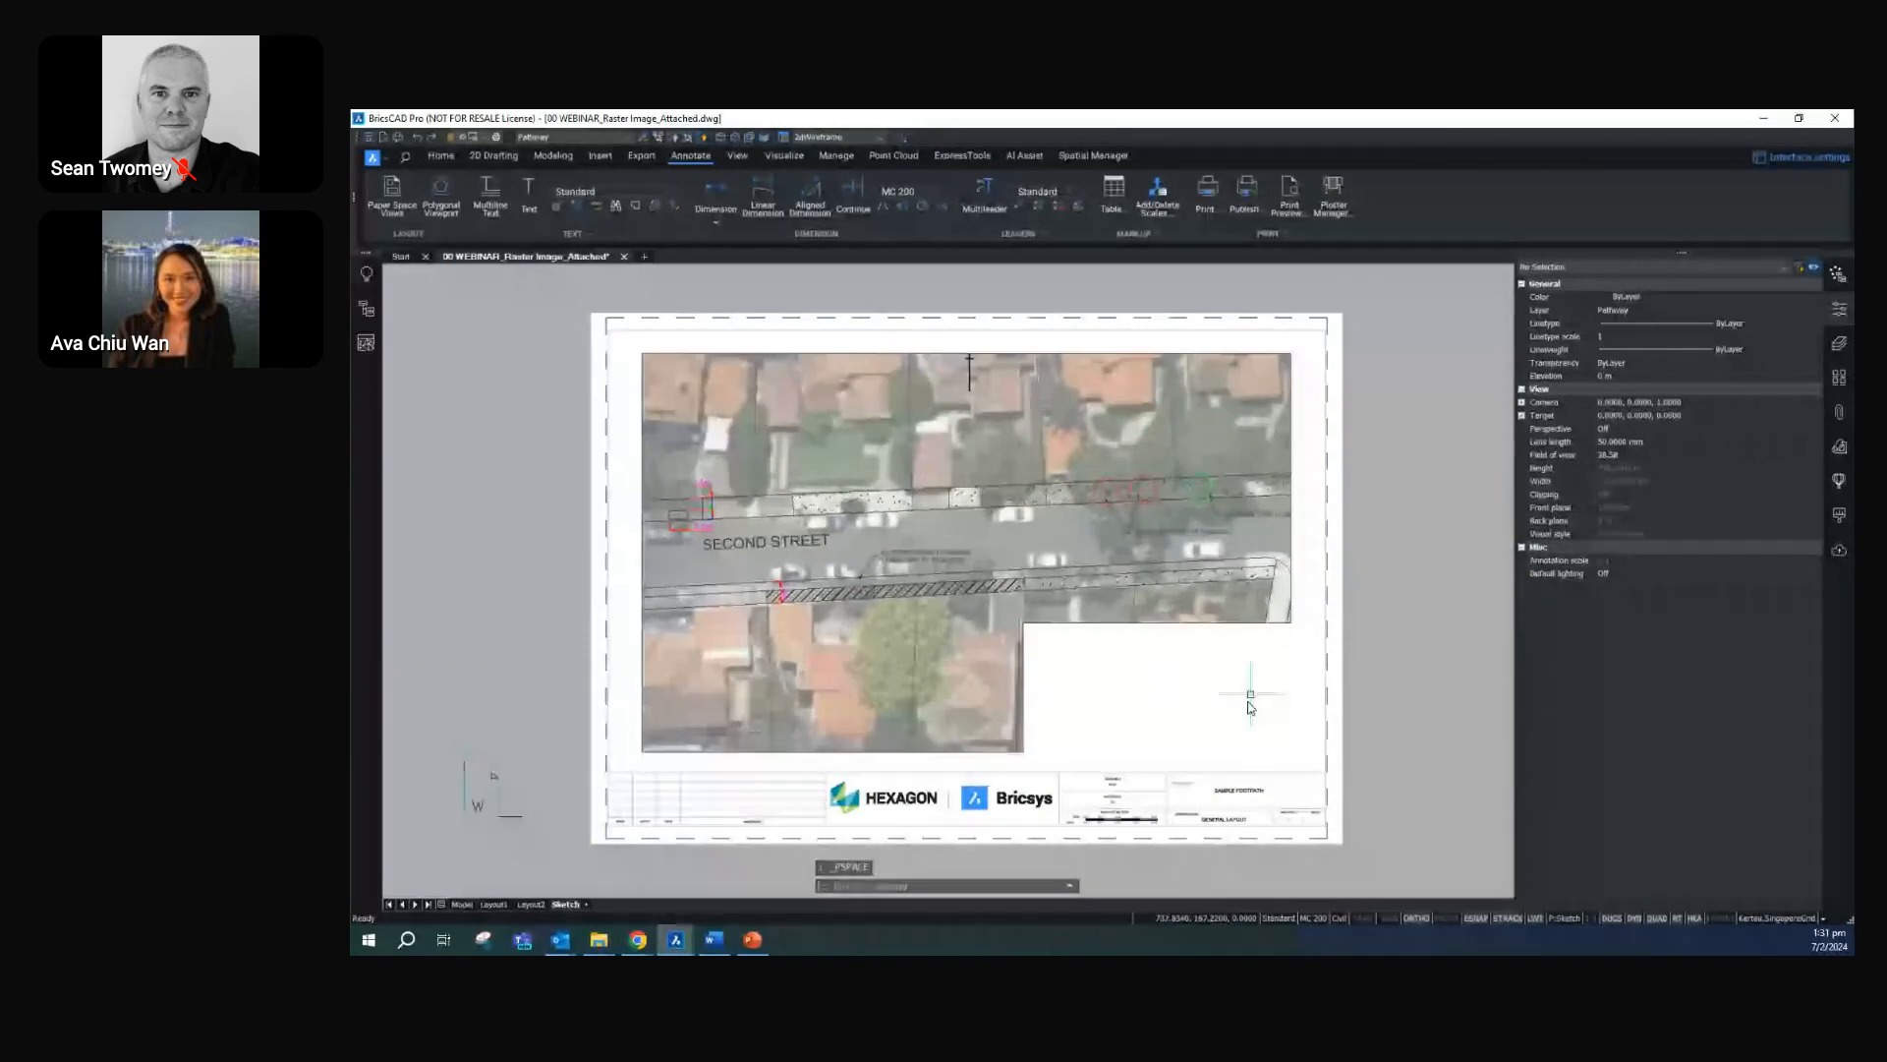
Create a rectangular viewport with the VPORT command, filling the empty corner beside the L-shaped viewport
type("vp")
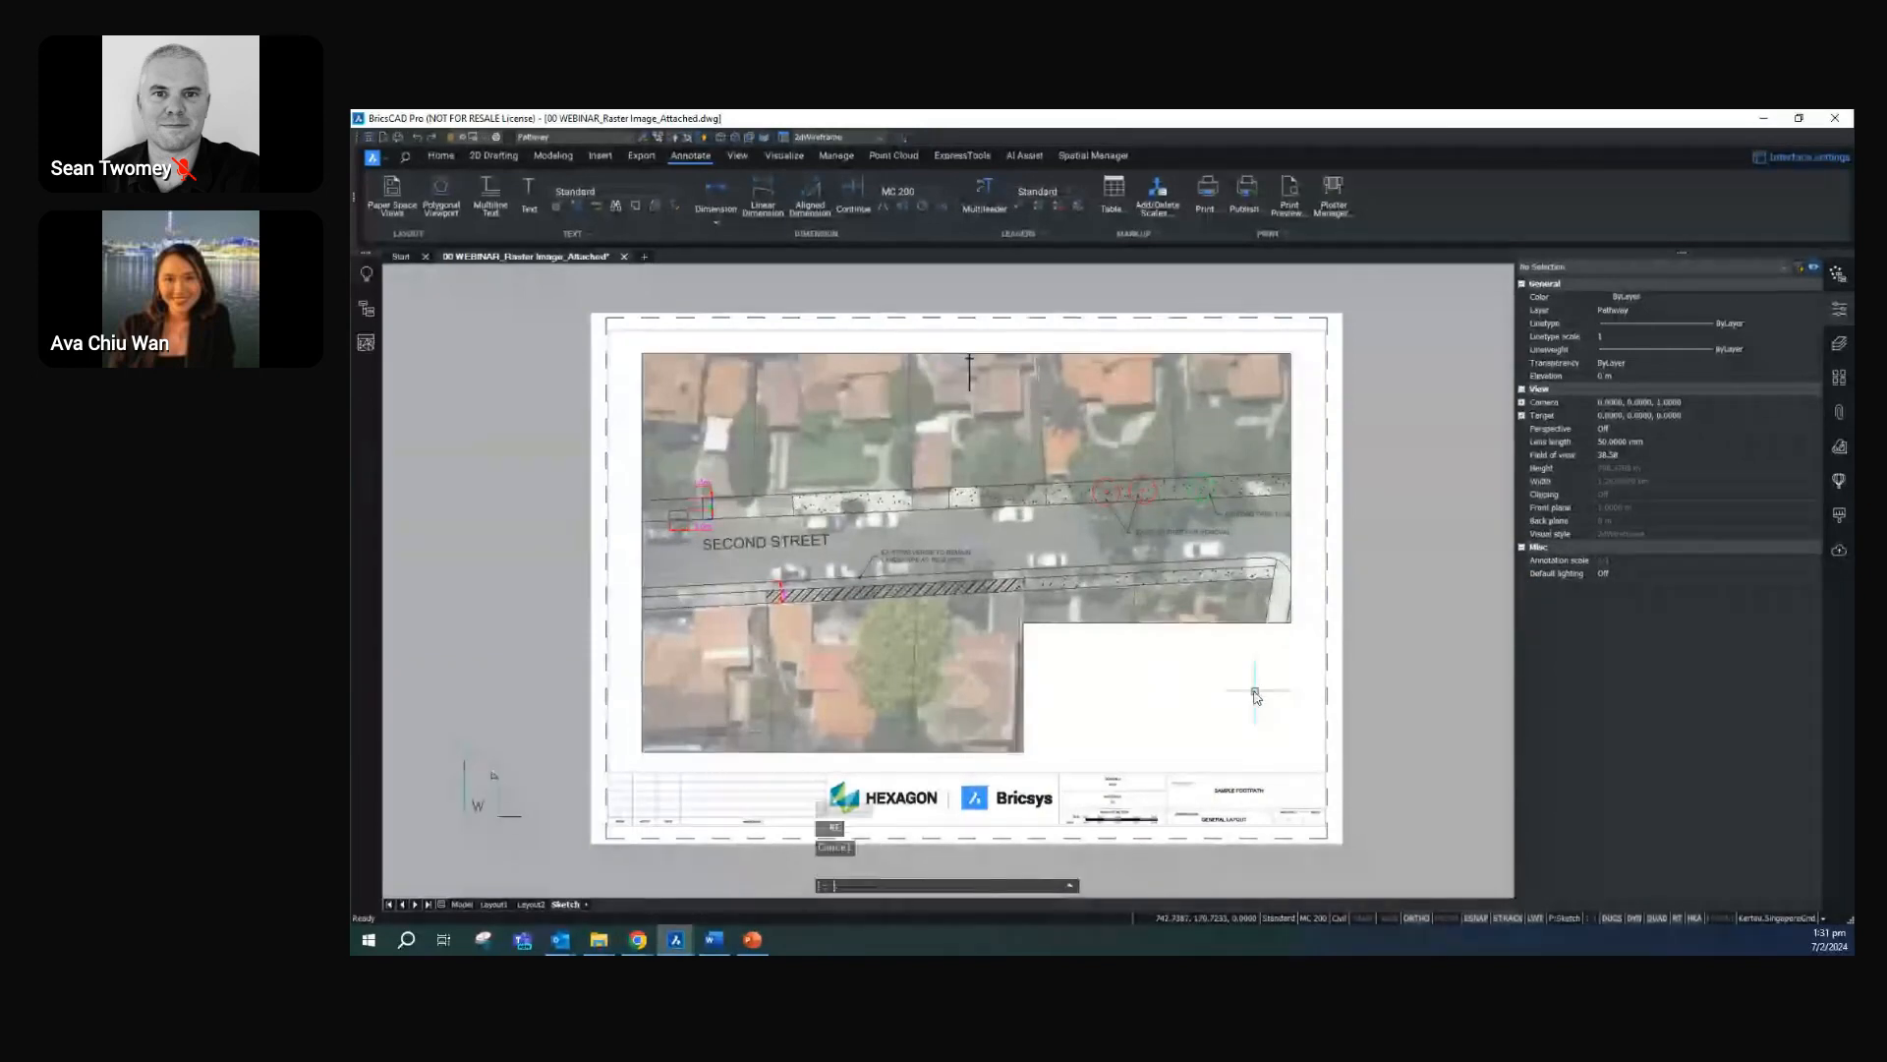
type("ort")
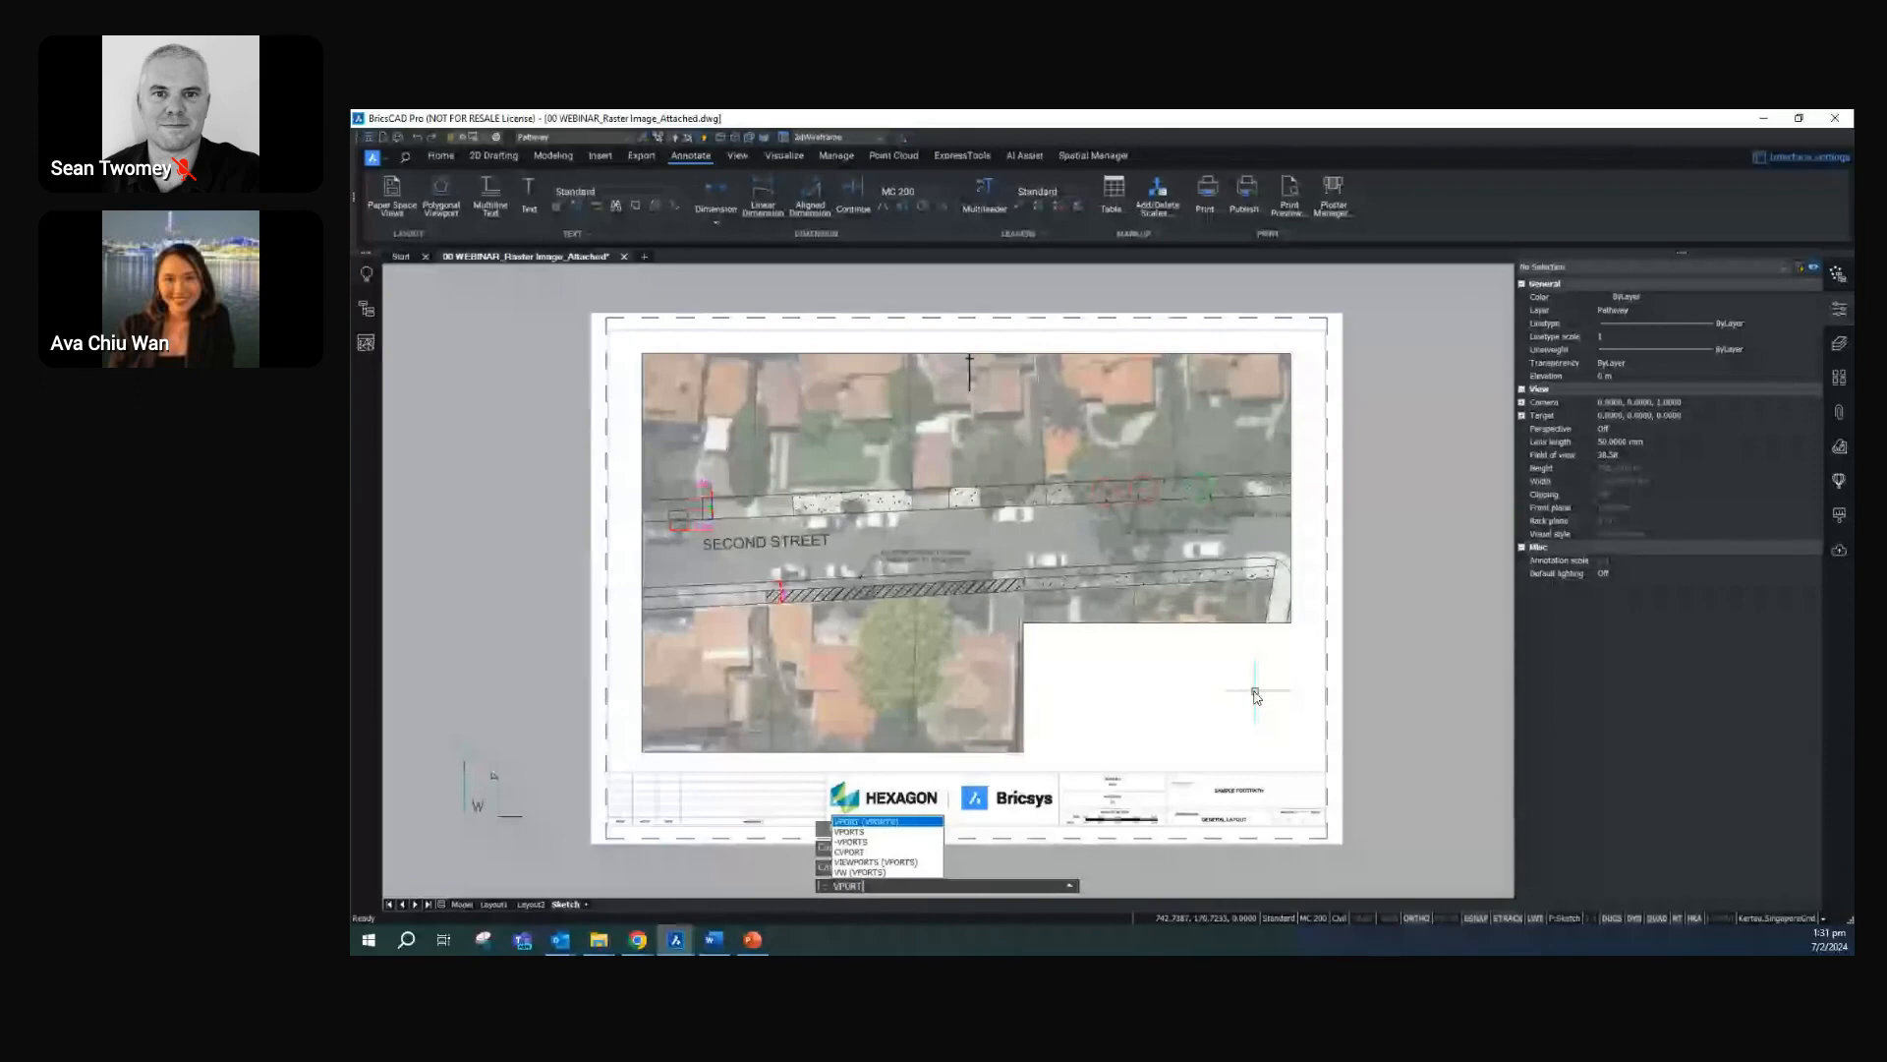
key("Return")
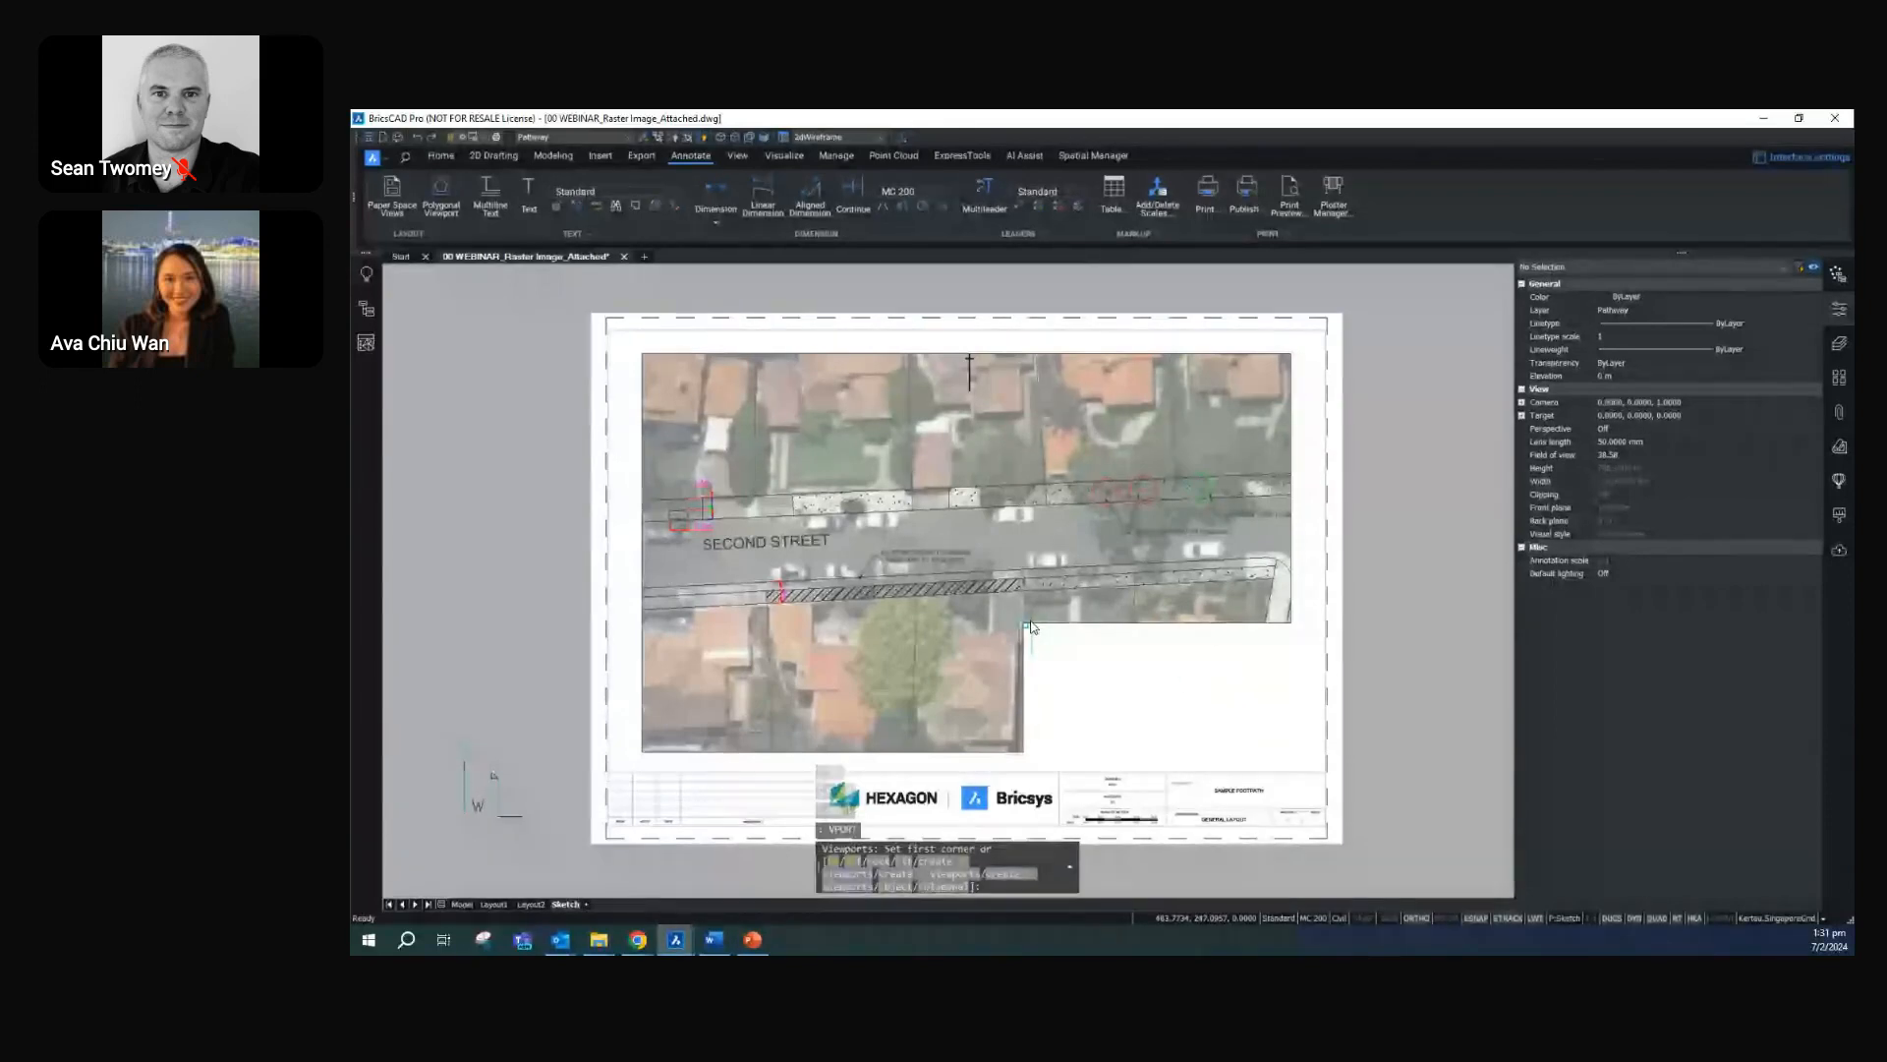
left_click(1029, 625)
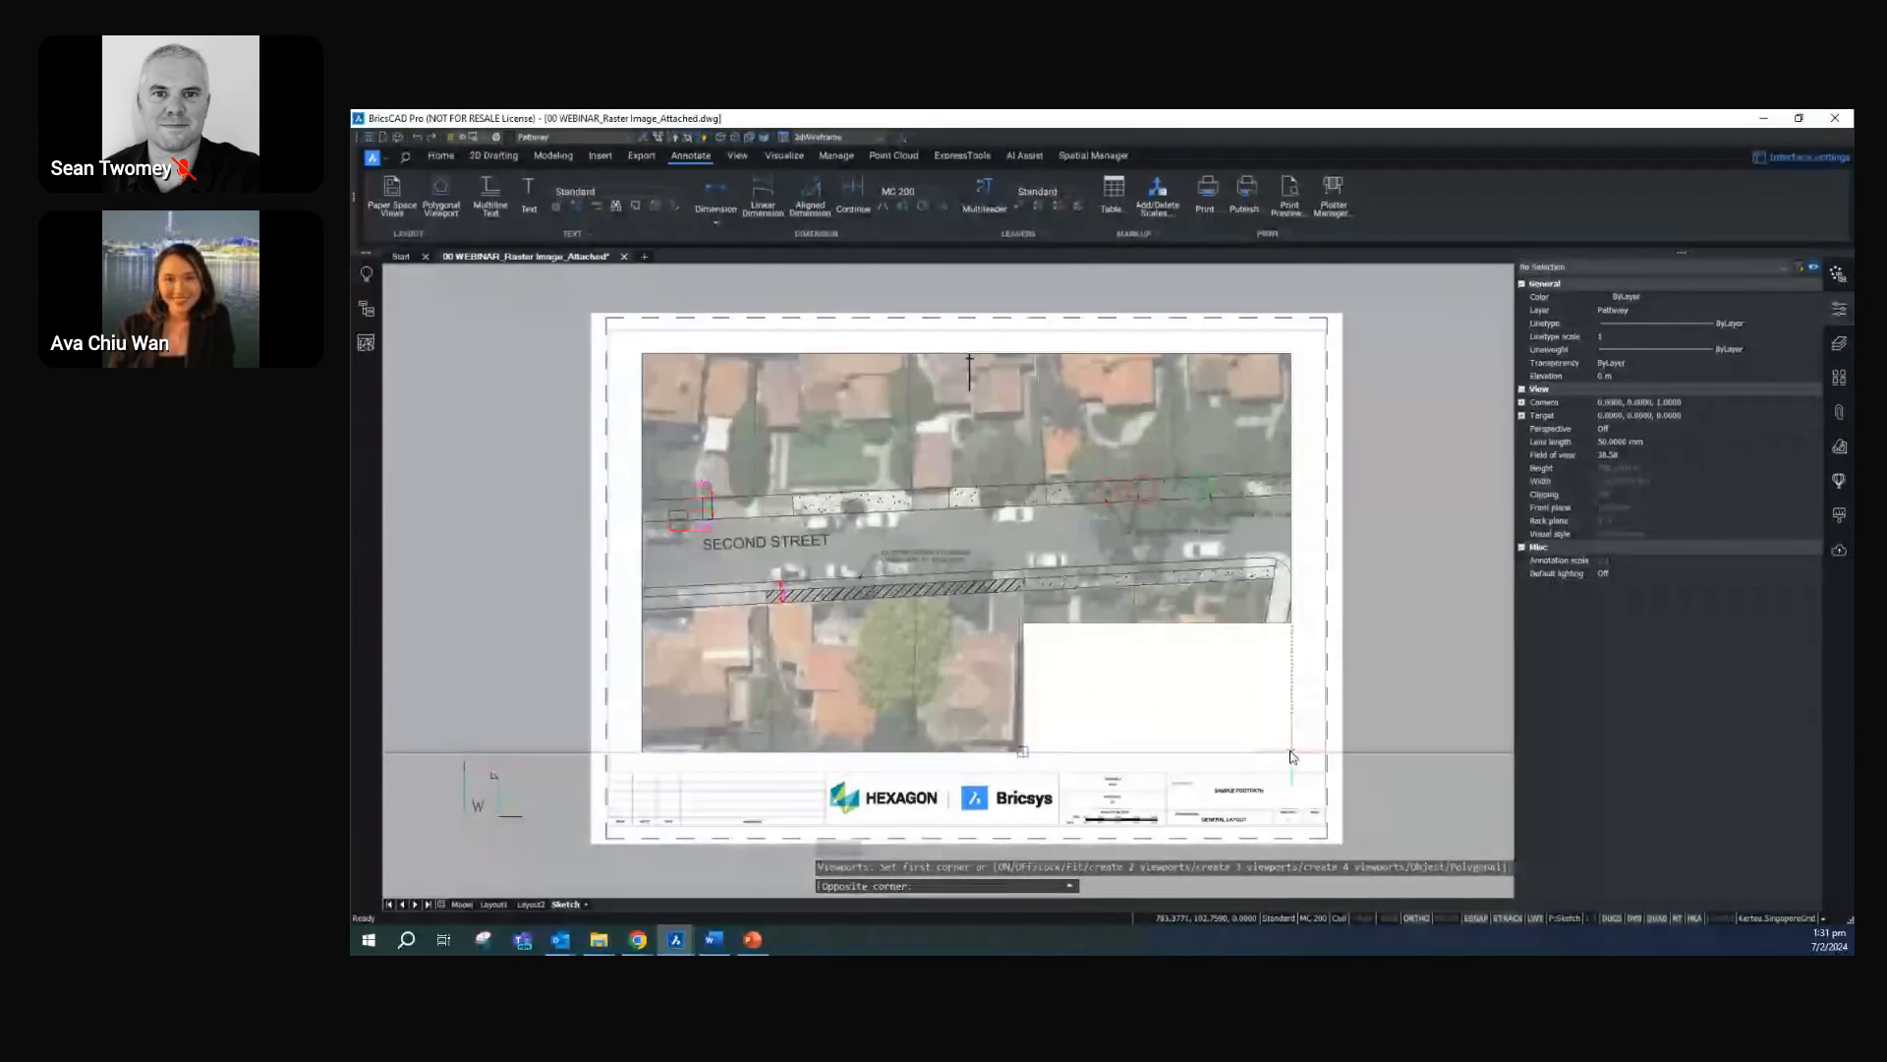
left_click(1292, 753)
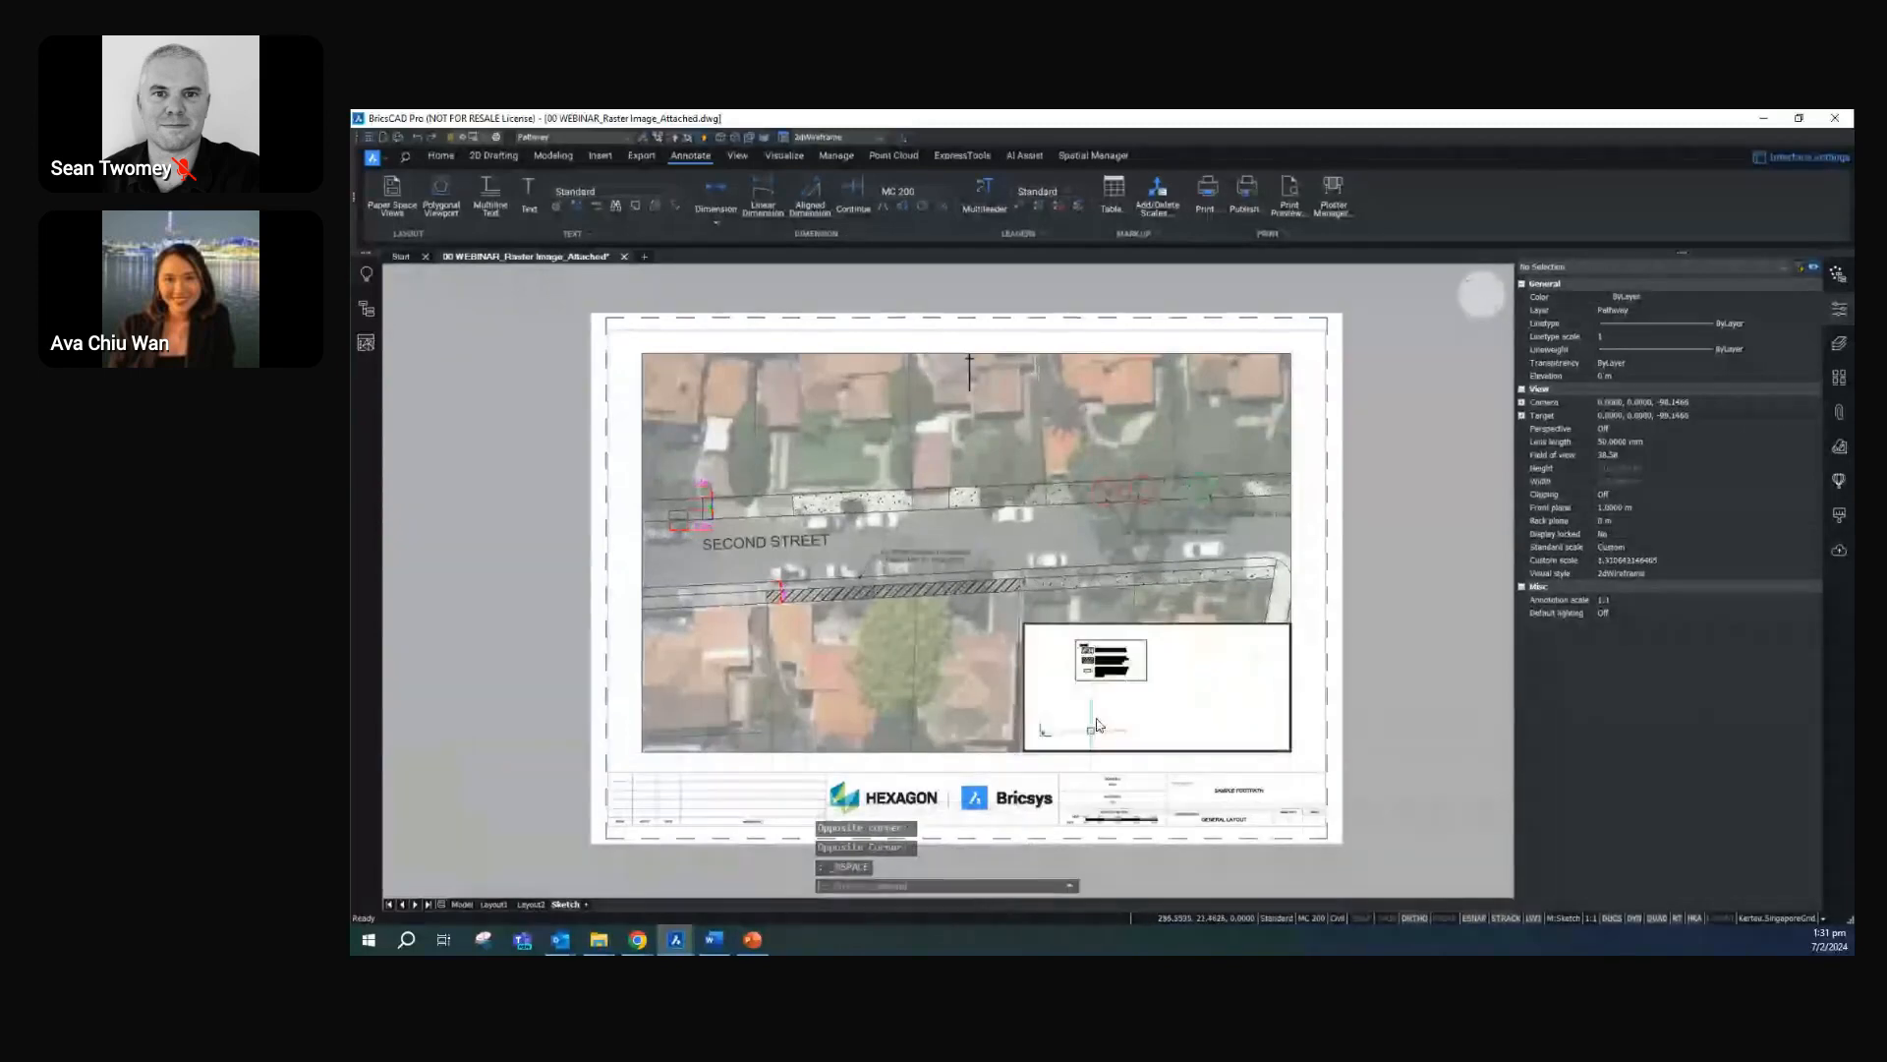
Frame the legend inside the small rectangular viewport and return to paper space
double_click(1109, 695)
scroll(1110, 695, "up", 3)
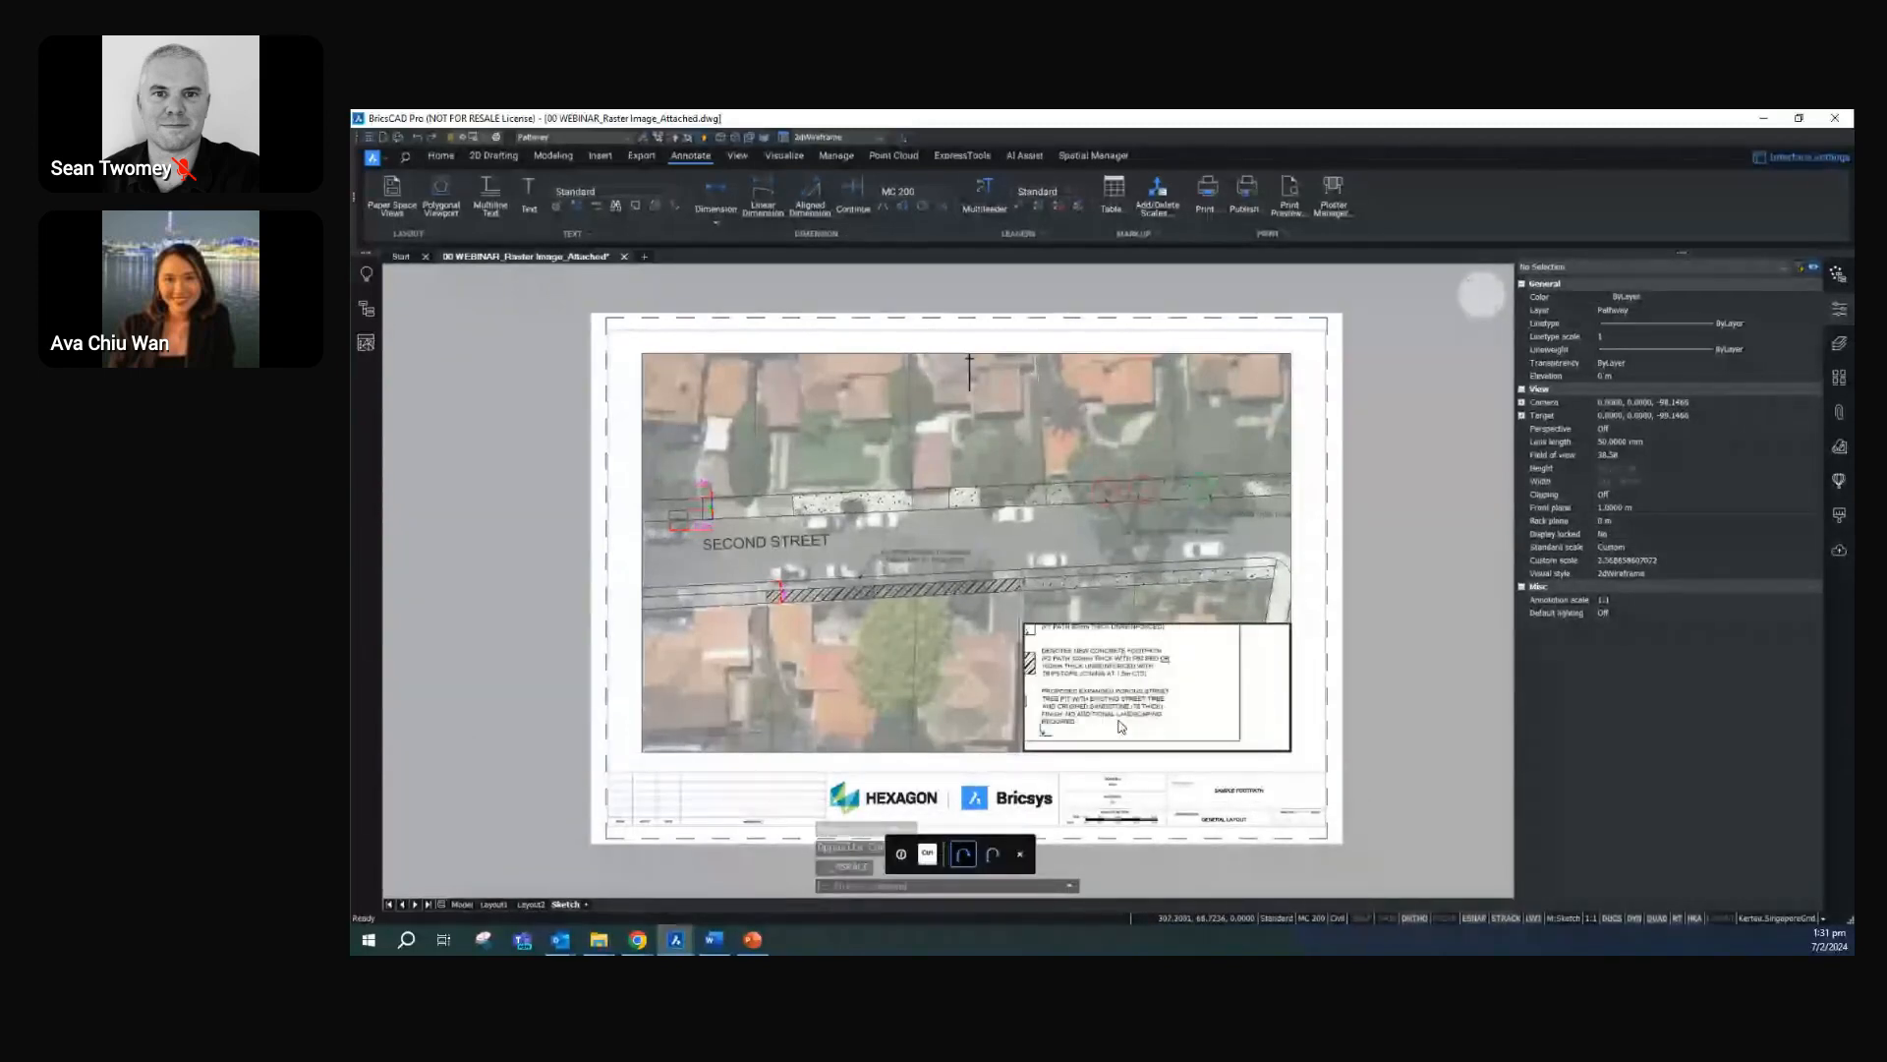
scroll(1121, 727, "up", 4)
scroll(1184, 739, "down", 2)
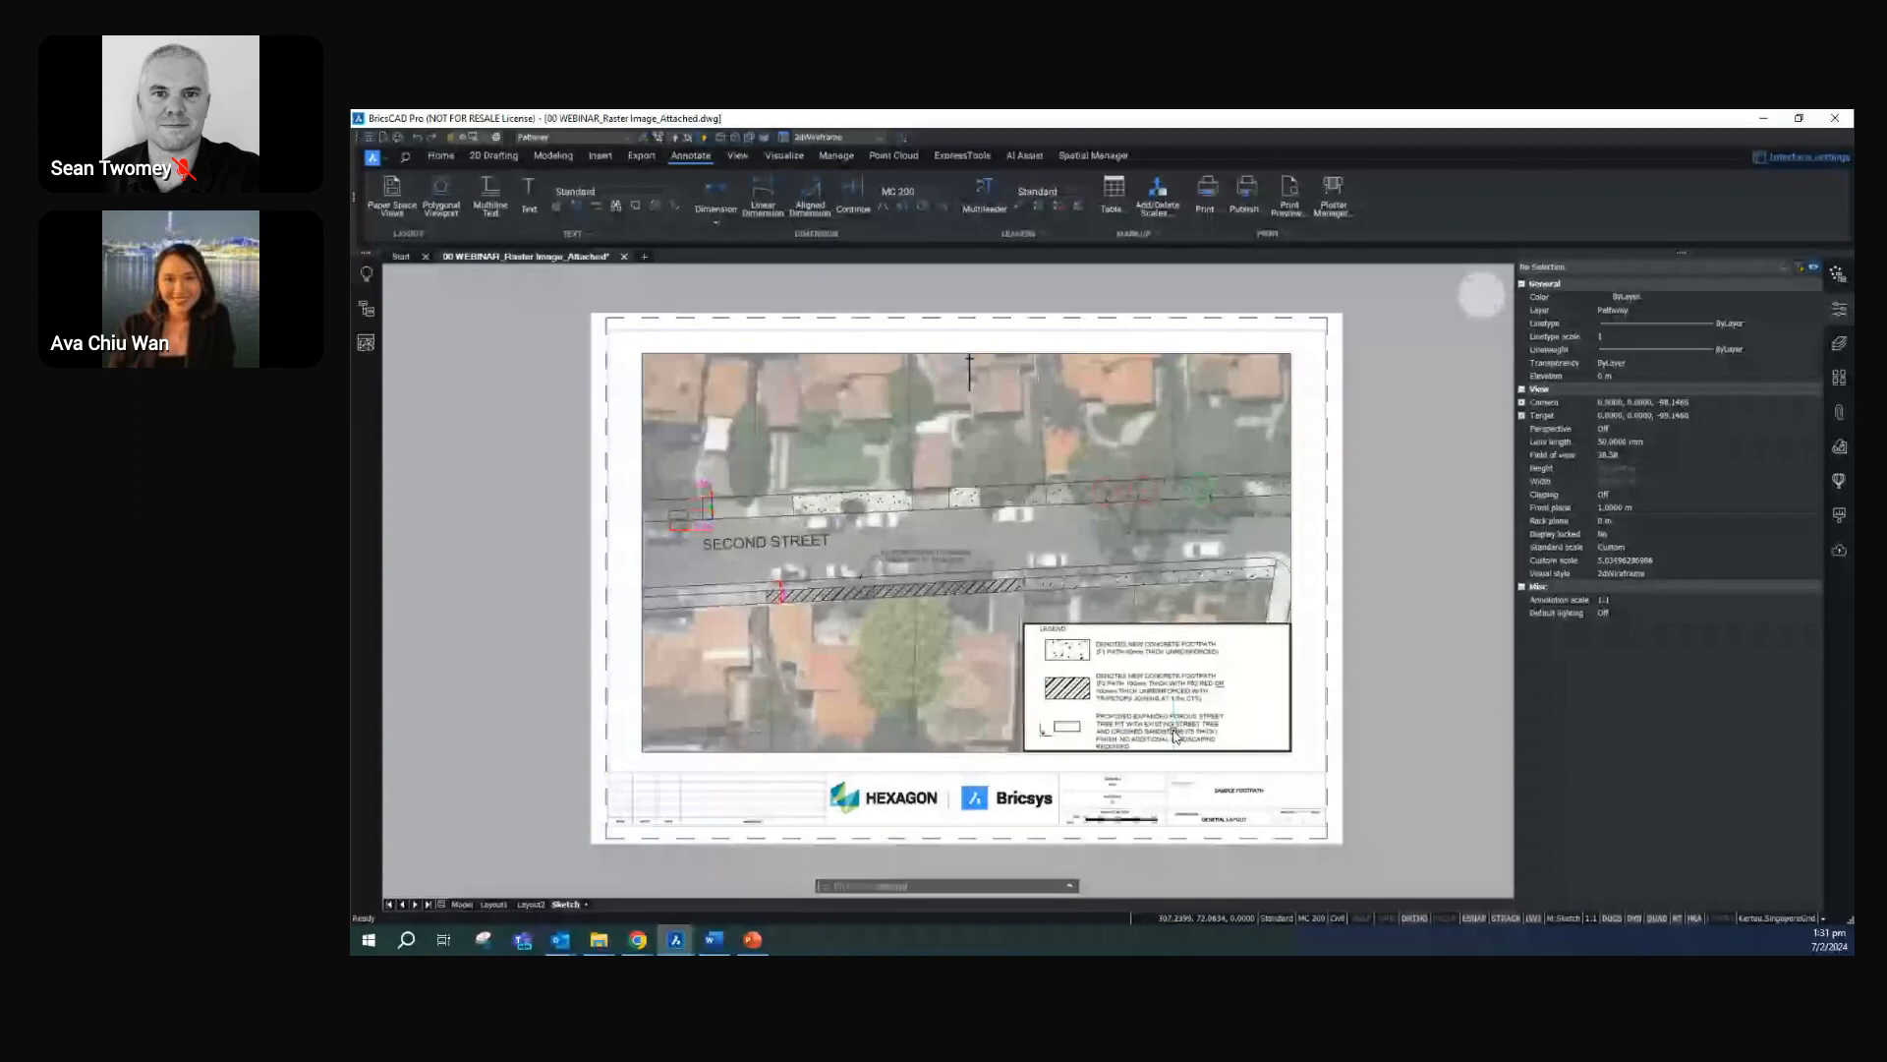
double_click(1179, 763)
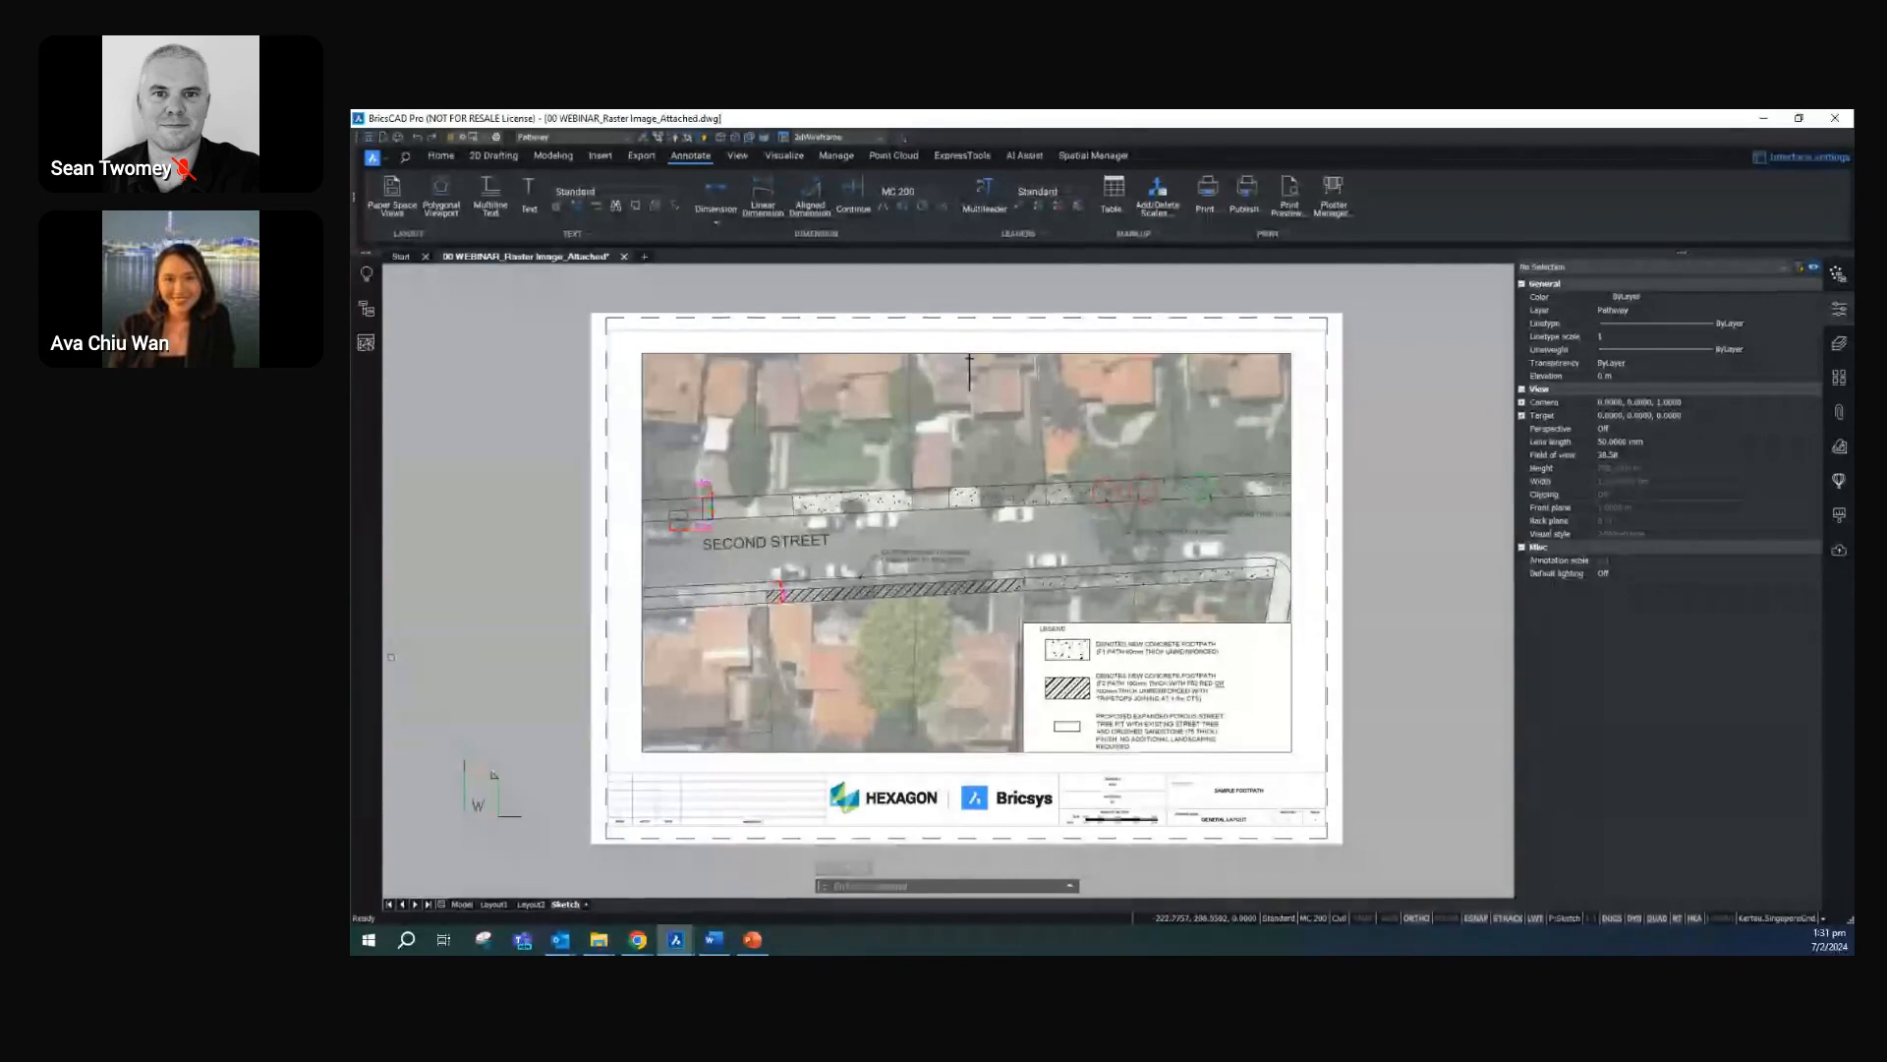
Check the scale properties of the L-shaped plan viewport and clear the selection
left_click(1306, 456)
left_click(1281, 472)
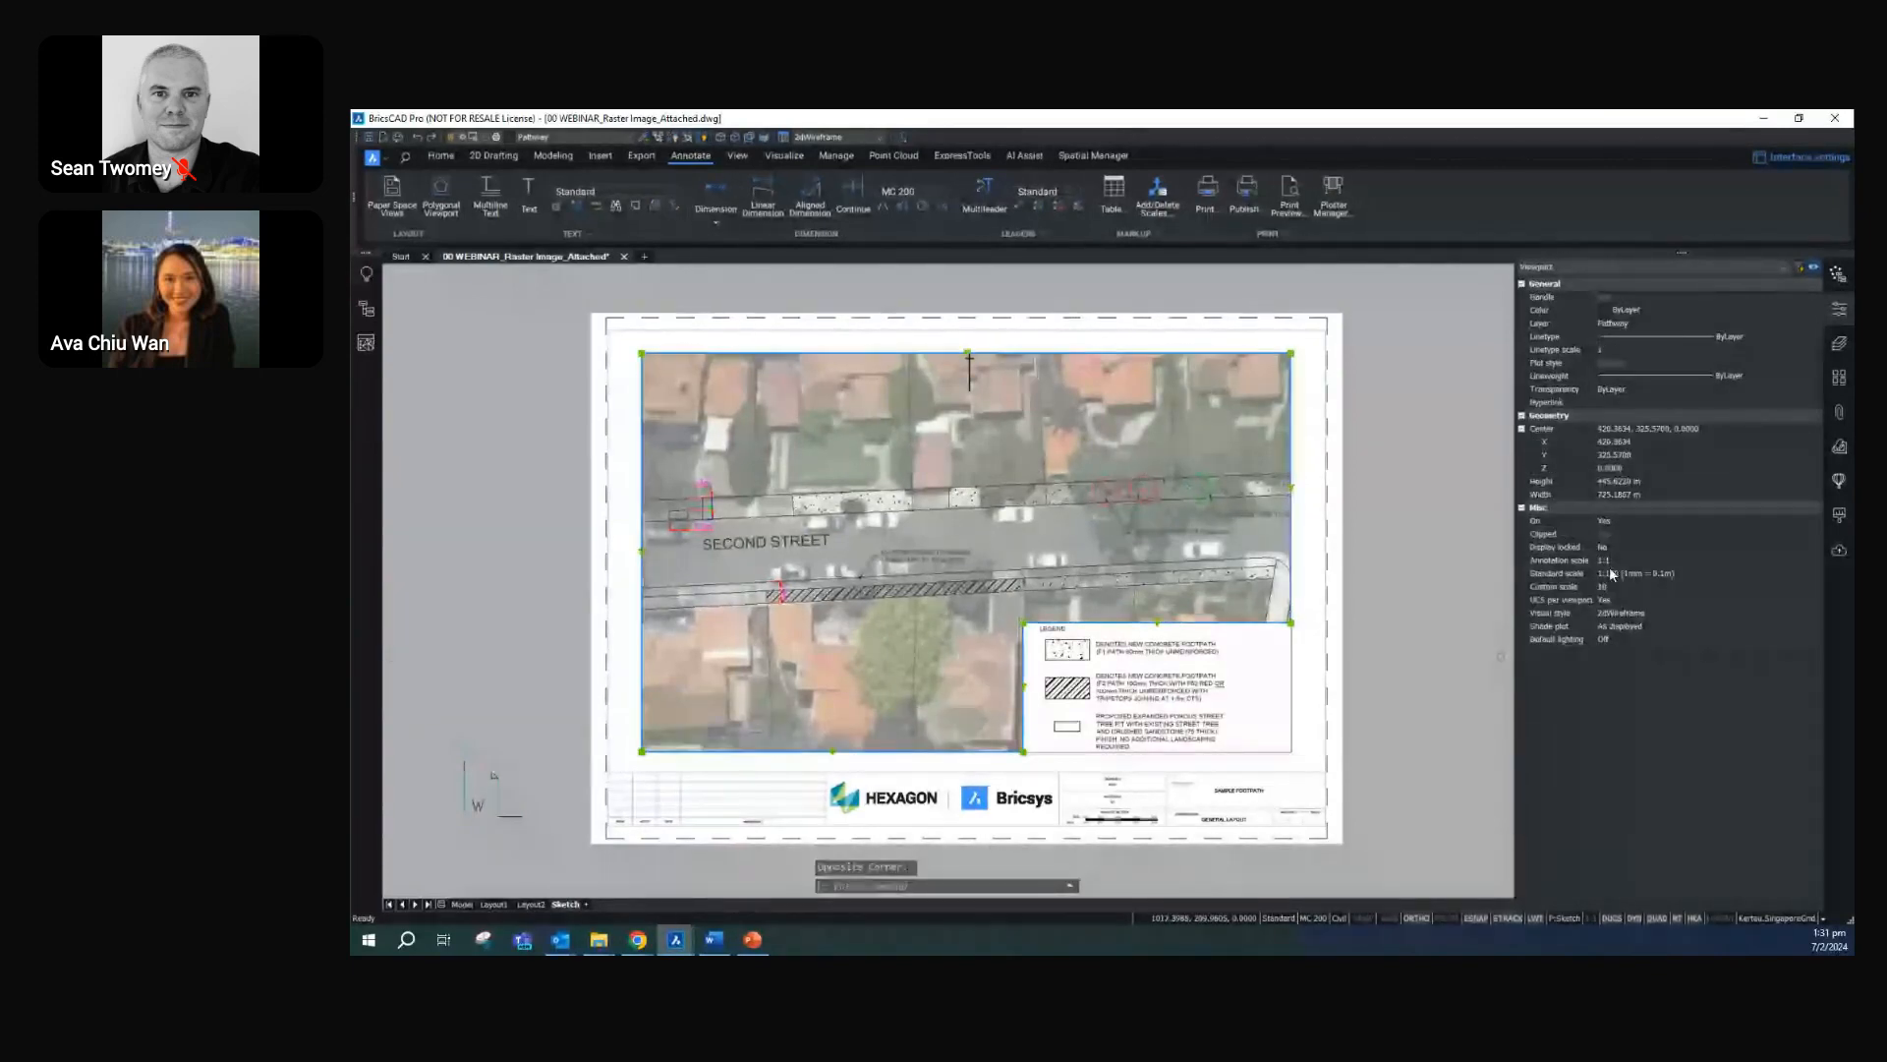
key("Escape")
Place the SCALE100 scale bar block from the Footpath tool palette in the lower-right corner of the legend viewport
left_click(1839, 377)
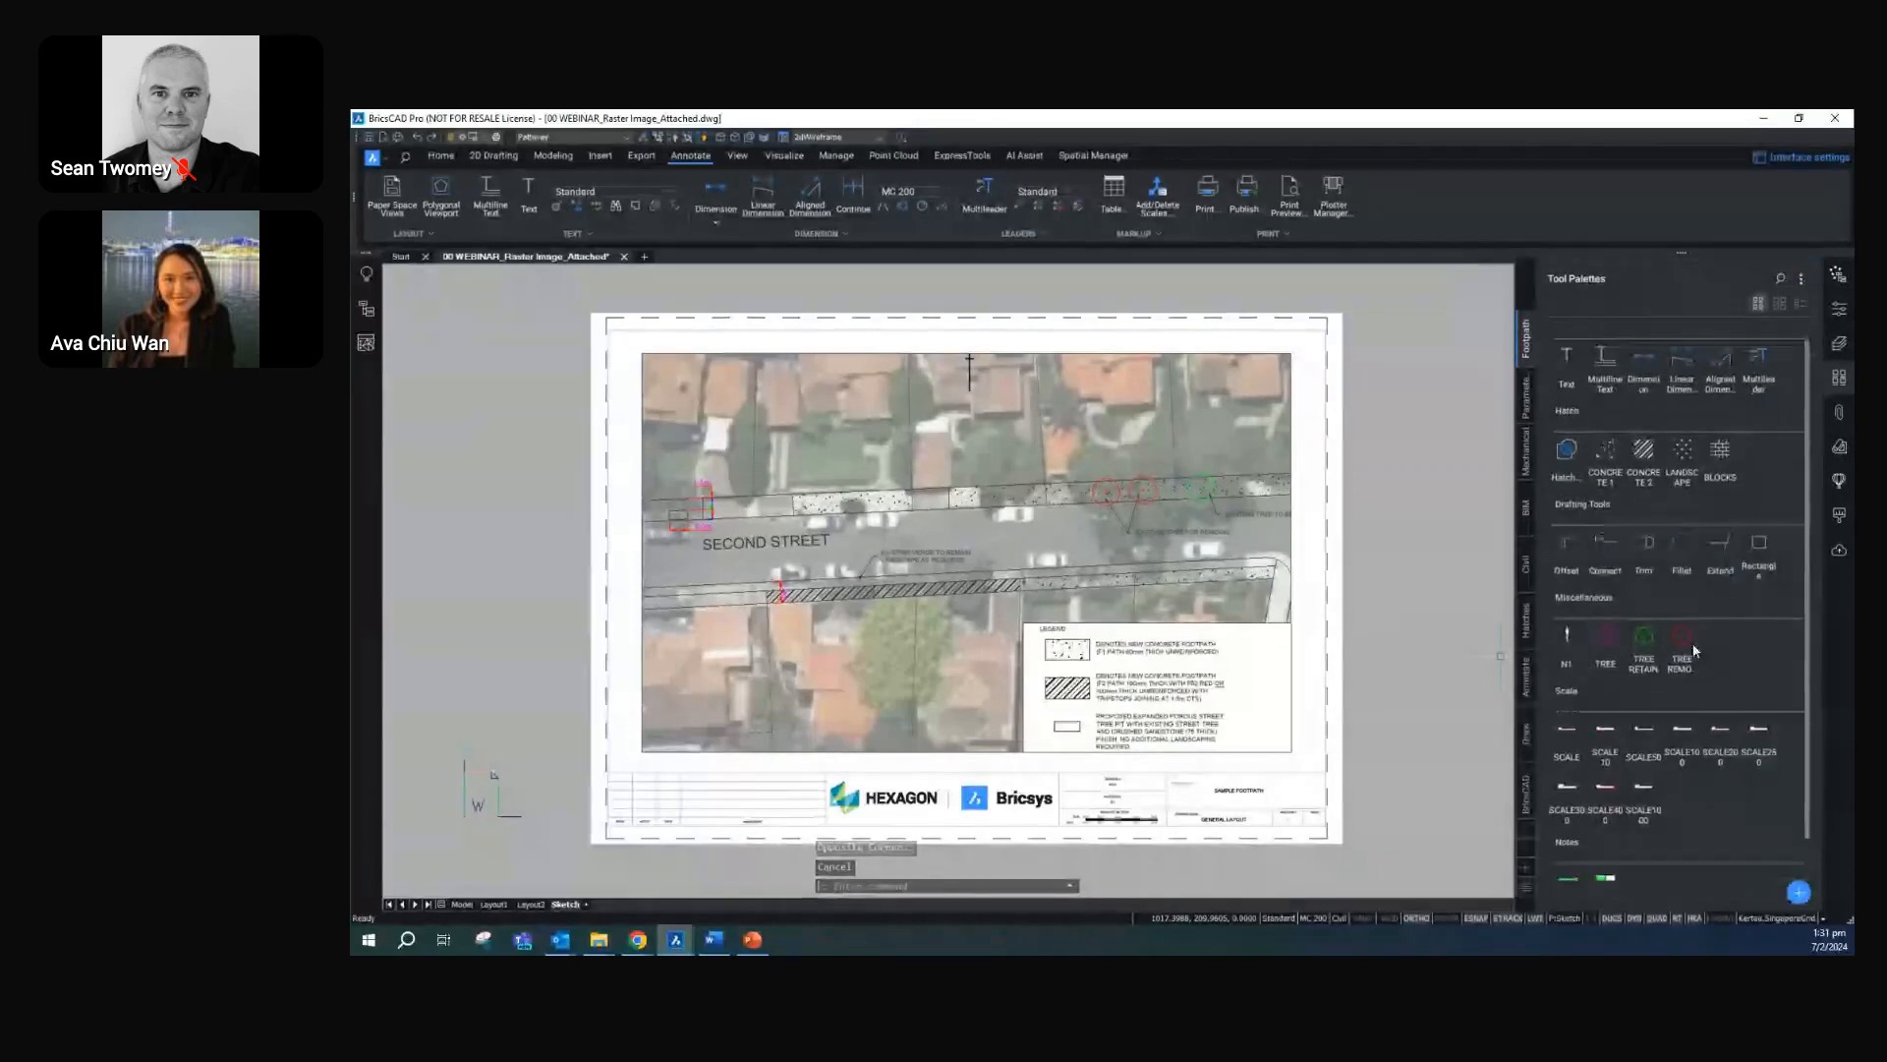
scroll(1691, 654, "down", 1)
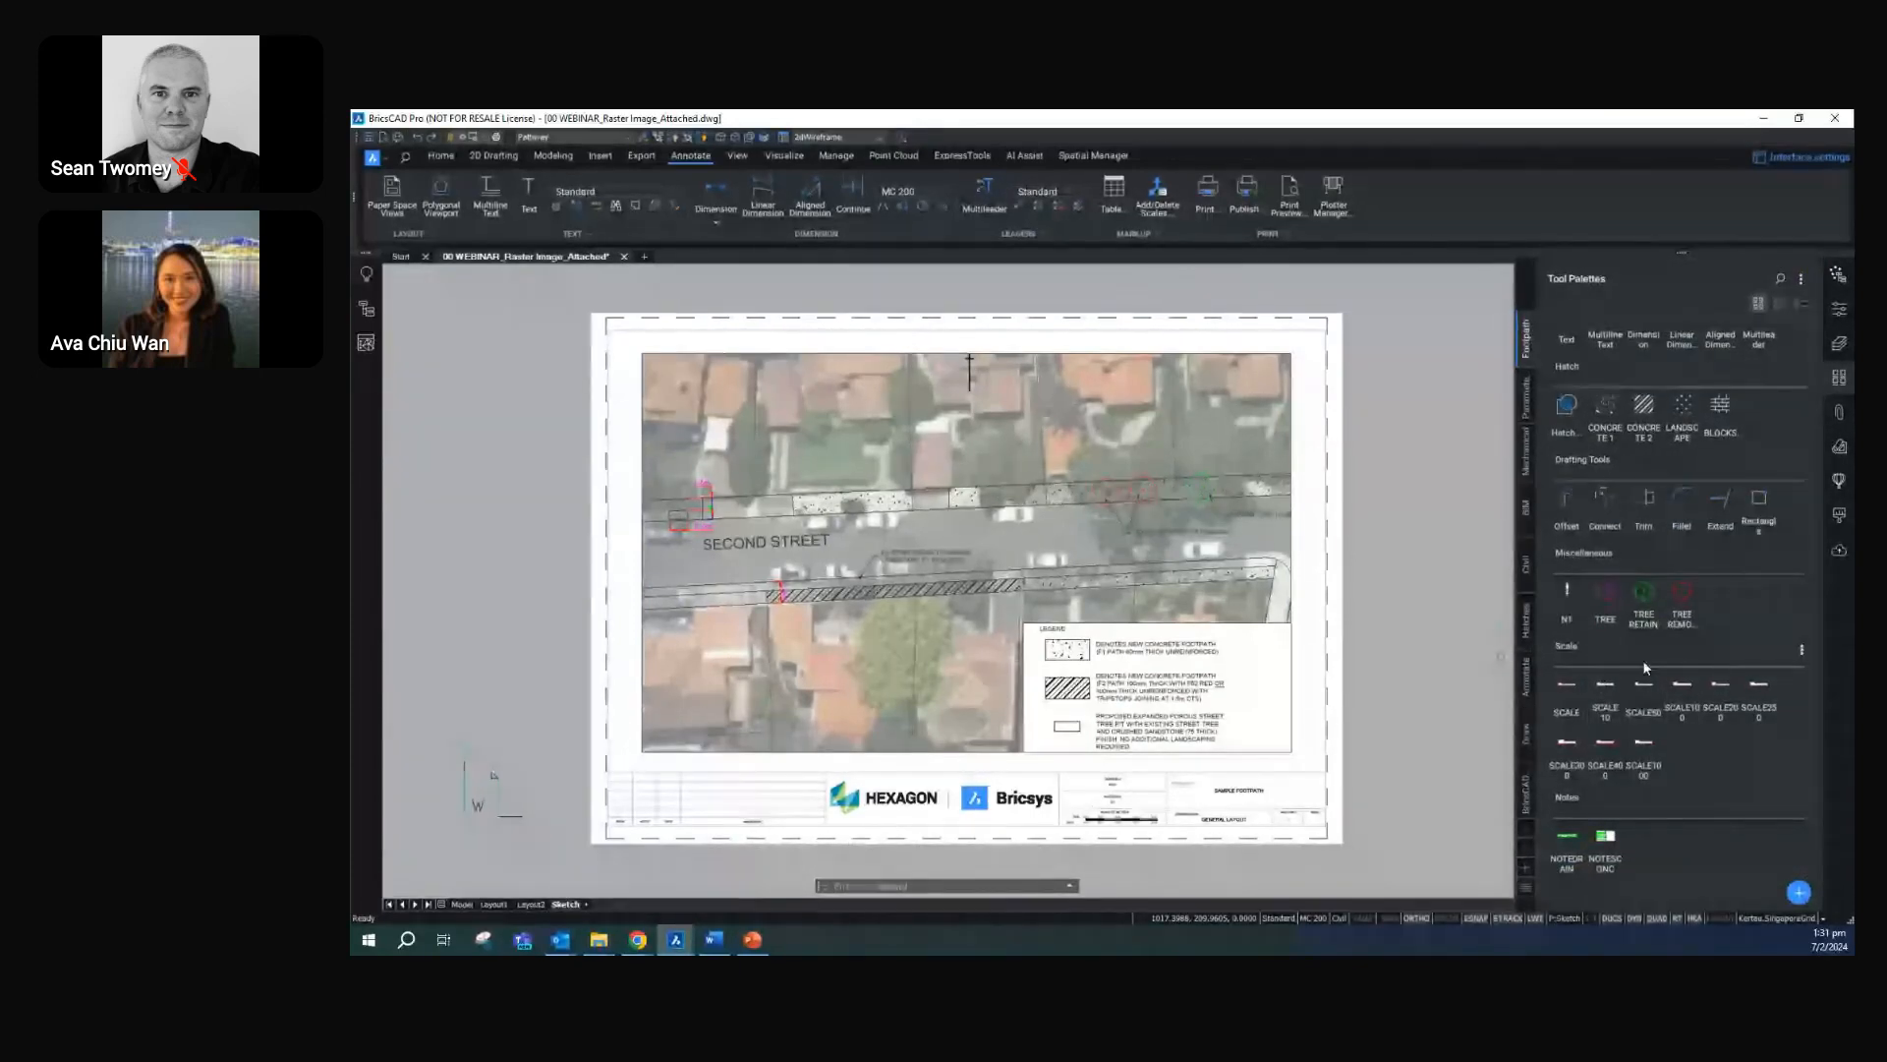
left_click(1683, 714)
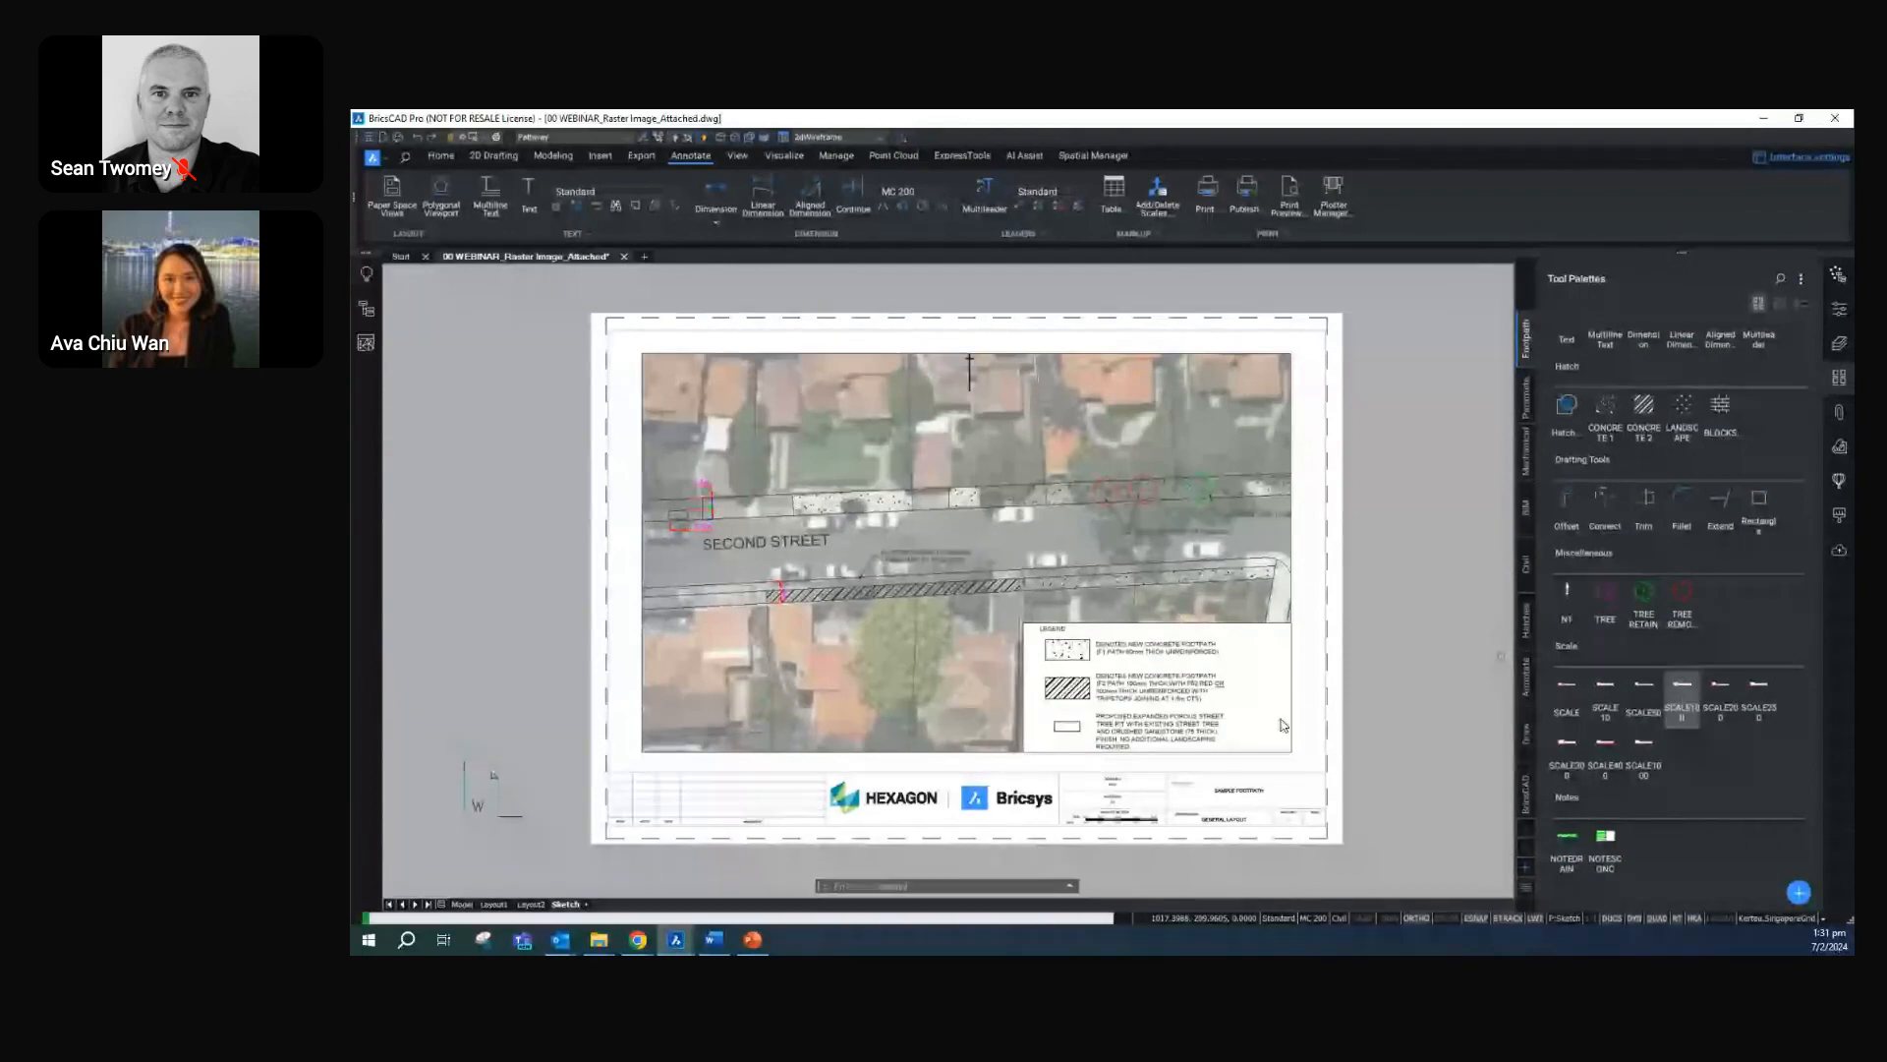
left_click(1238, 743)
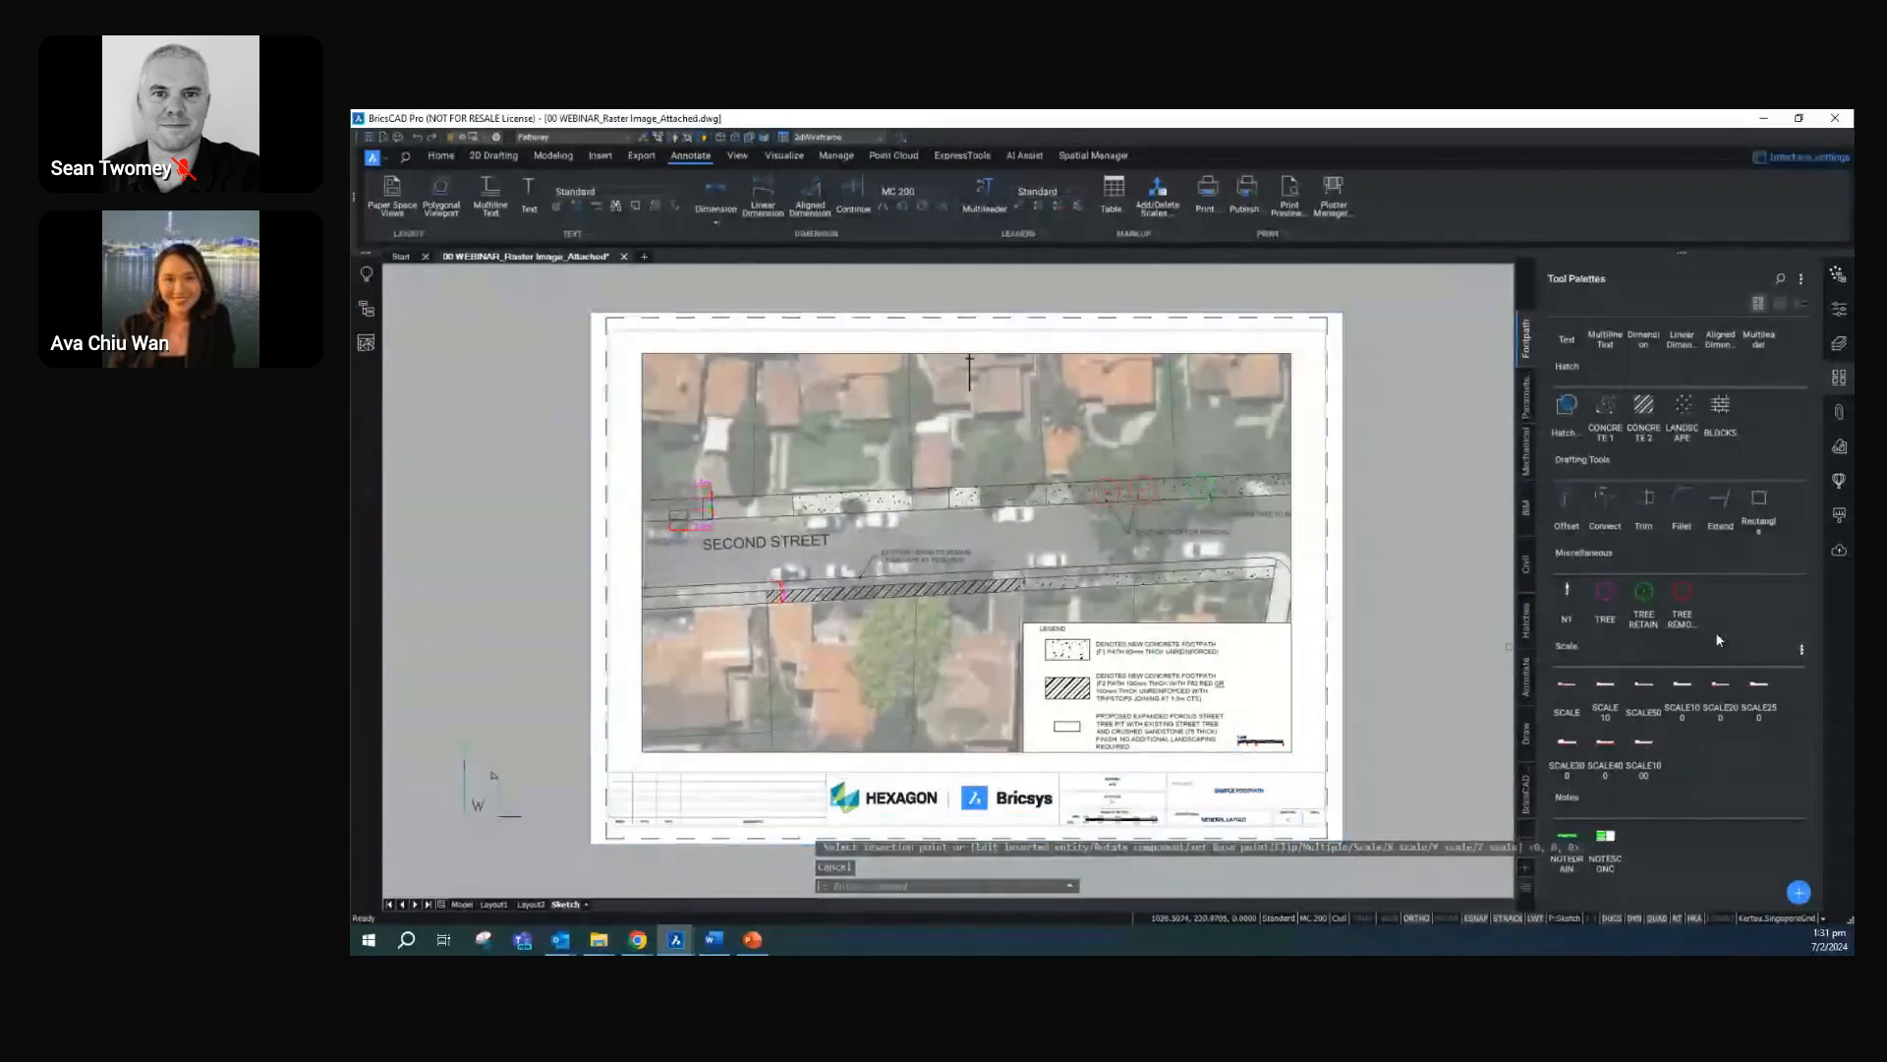
left_click(1839, 379)
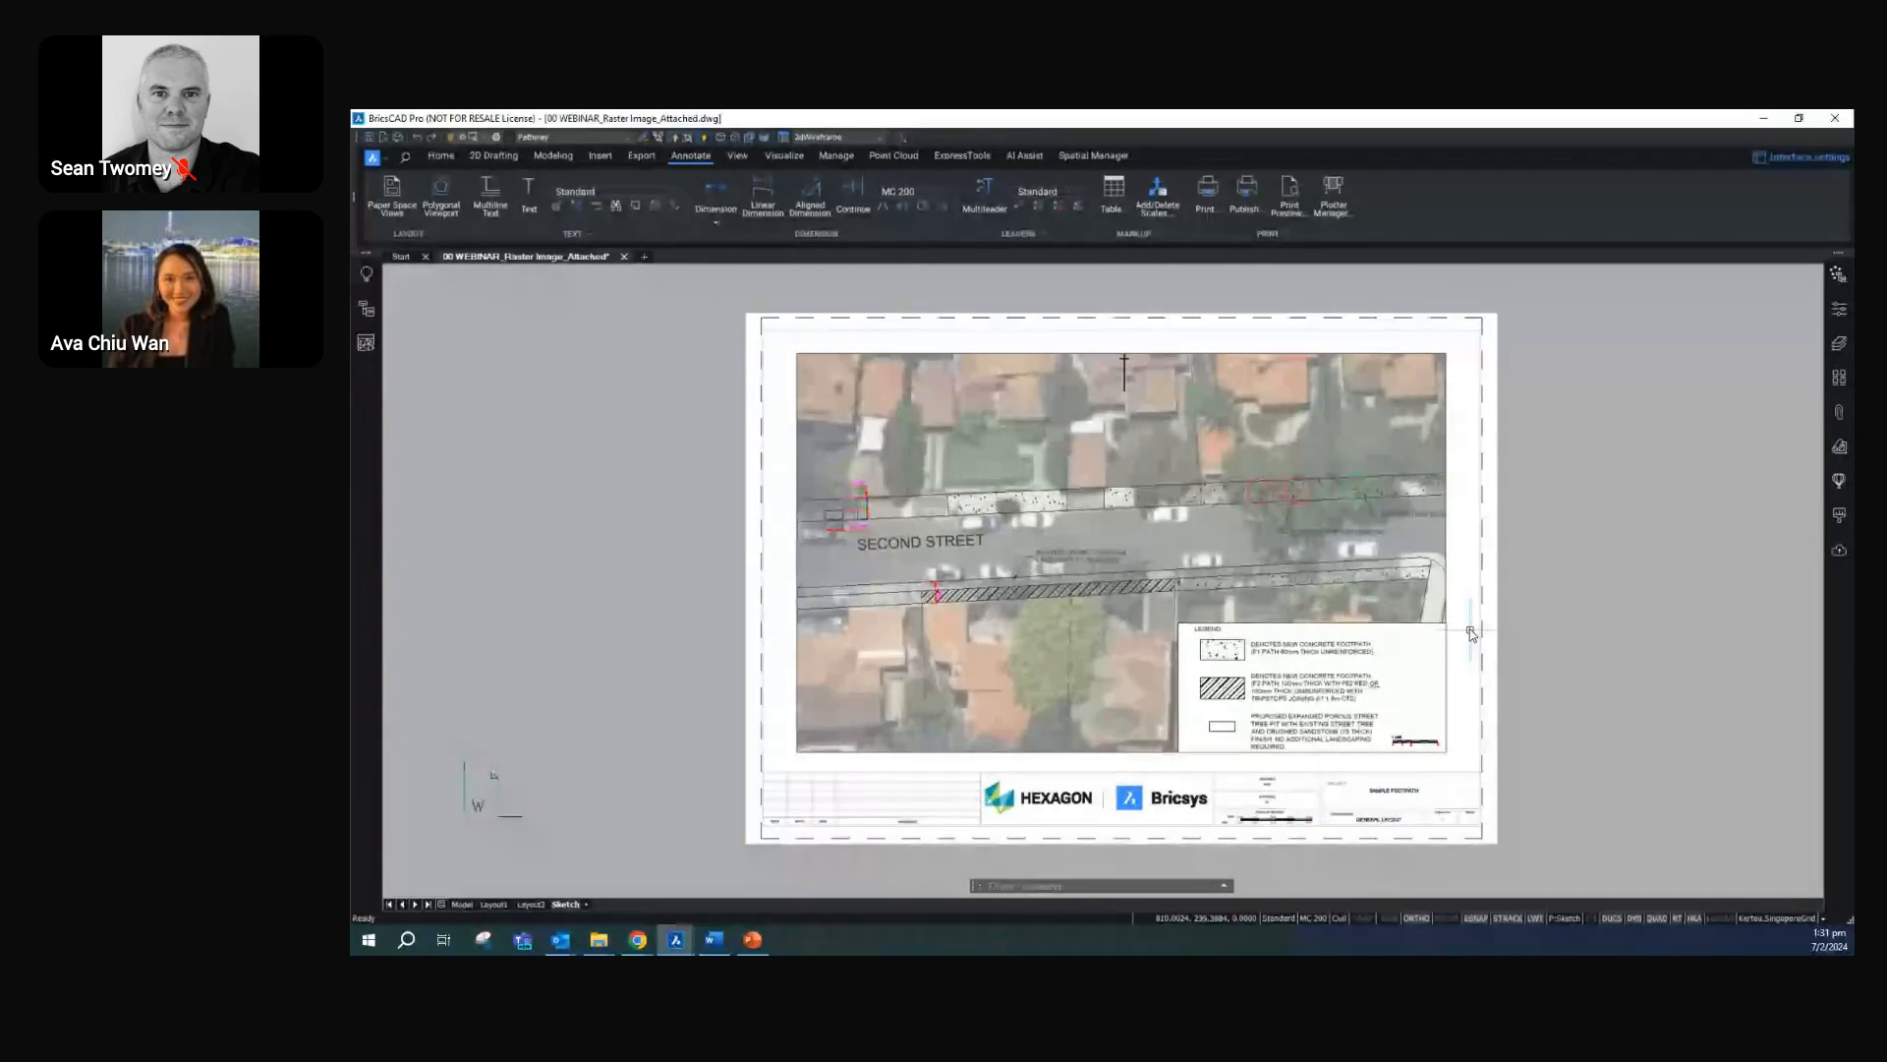
Preview the Sketch layout's PDF print with a plot window along the sheet's dashed border, and leave the print setup without printing
key("ctrl+p")
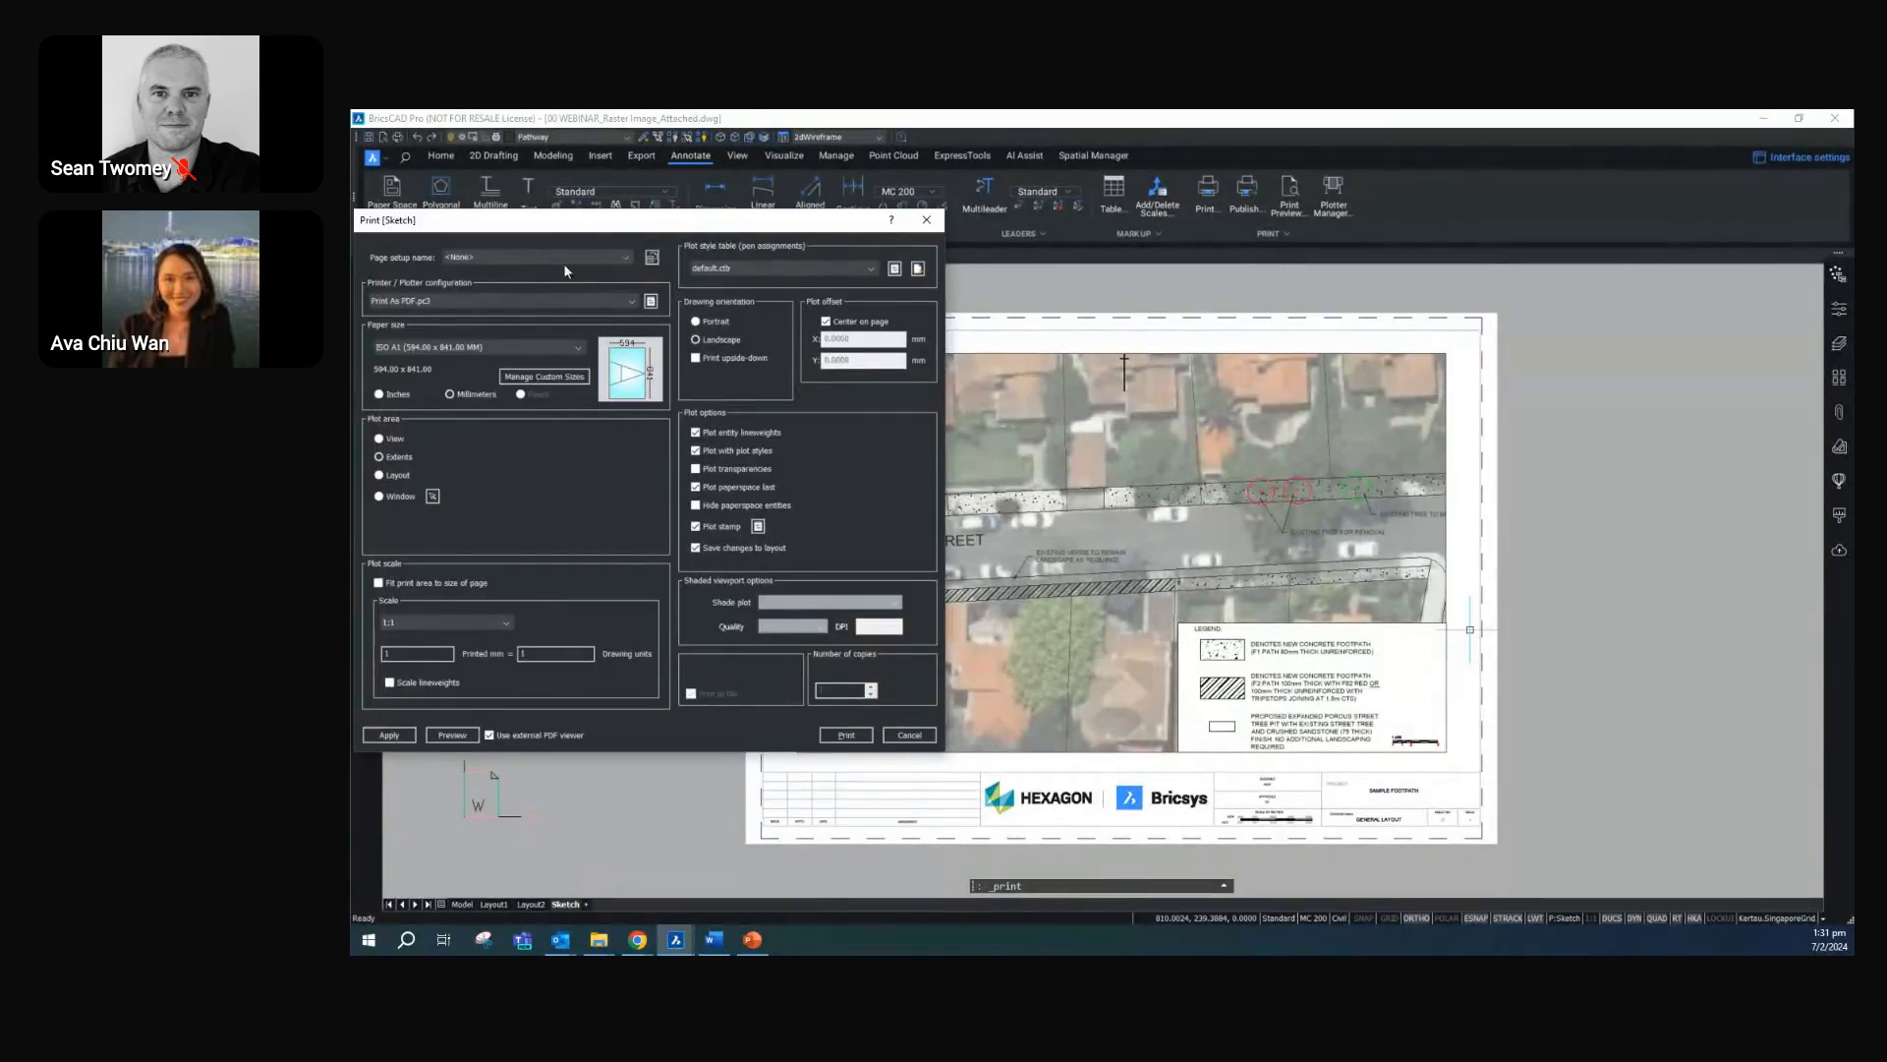
left_click(379, 496)
left_click(433, 496)
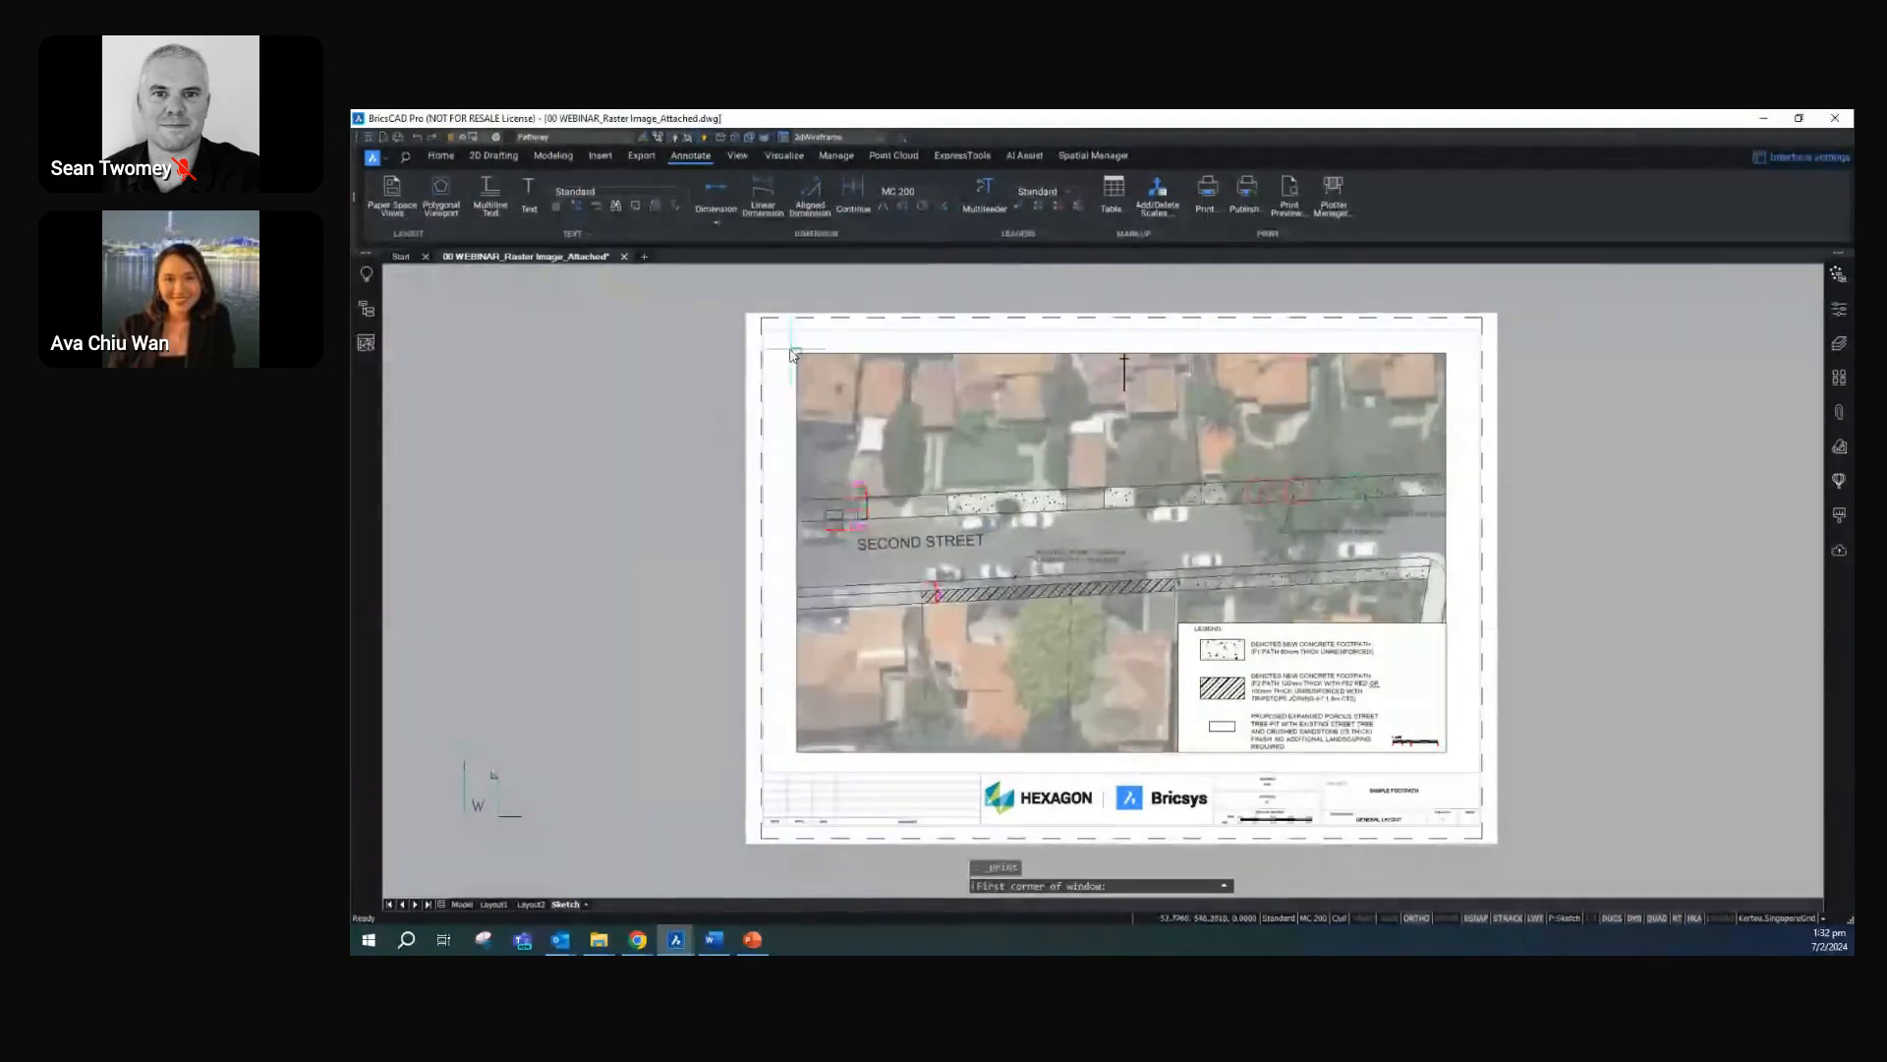
left_click(765, 333)
left_click(1480, 824)
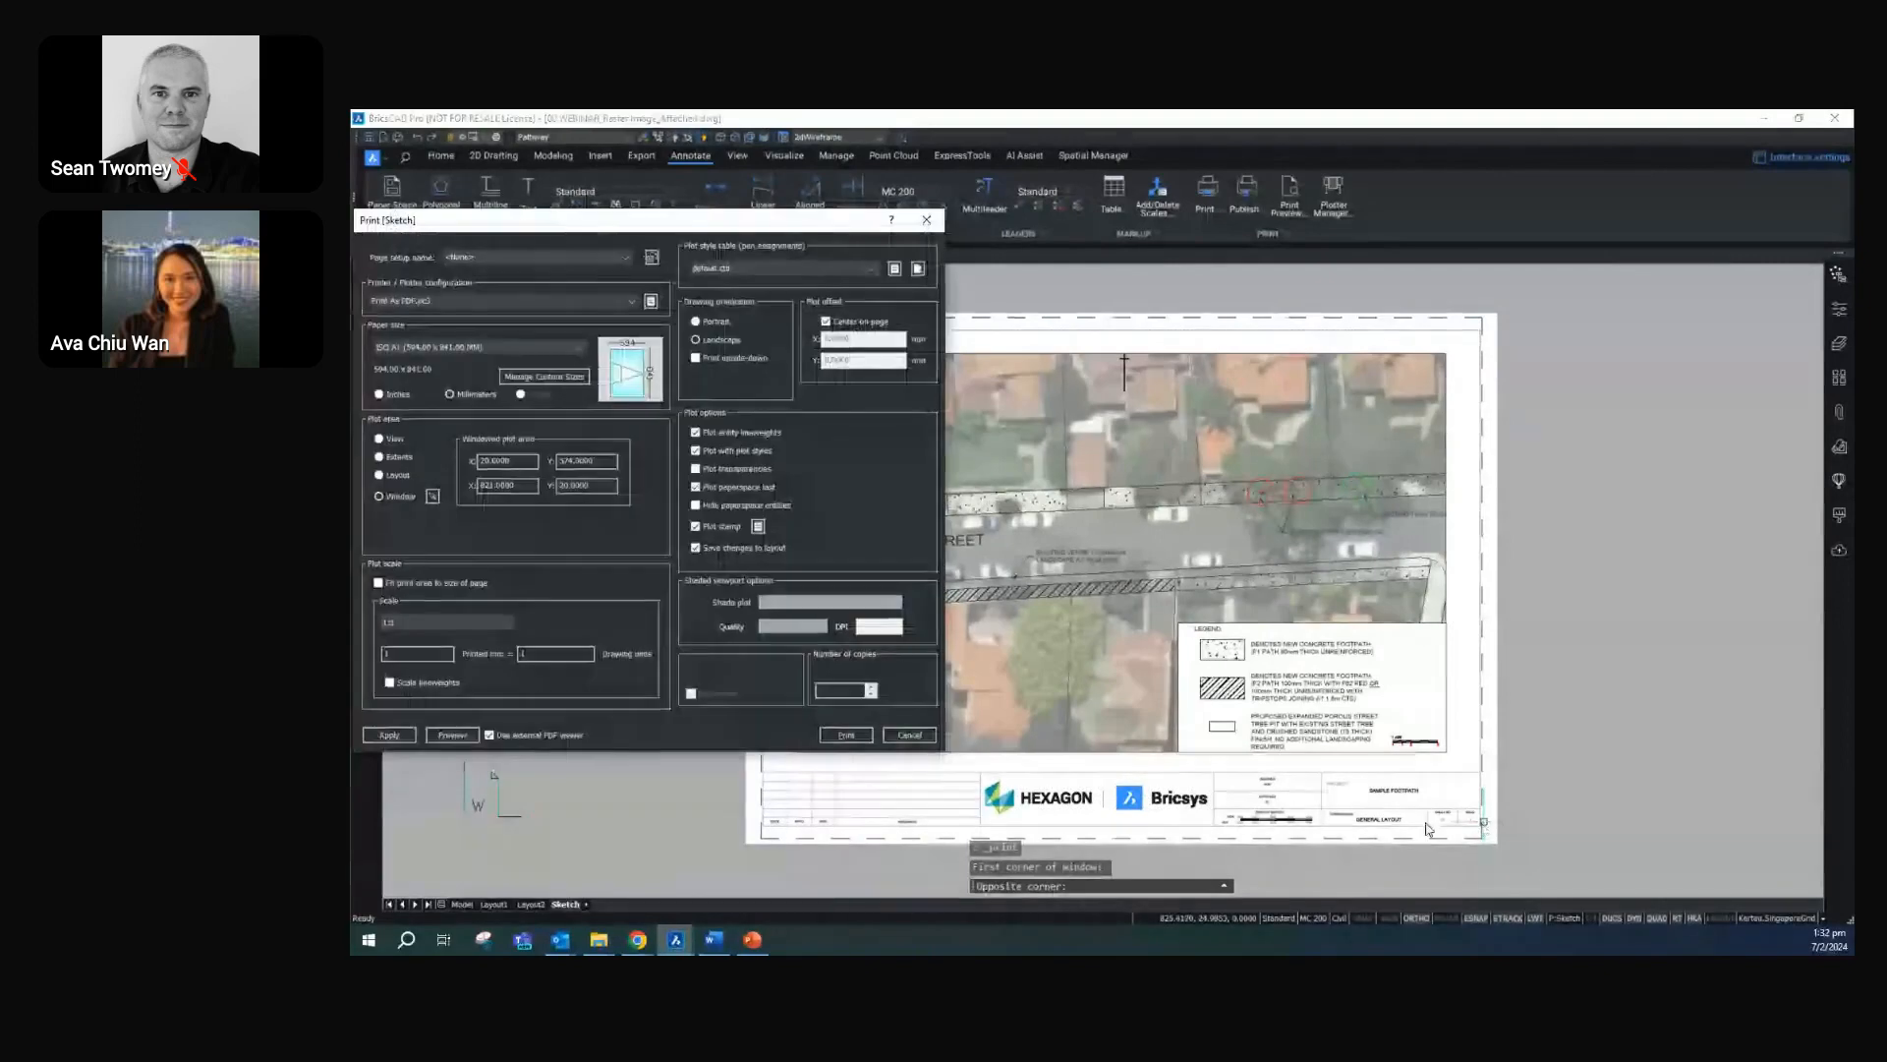
left_click(475, 733)
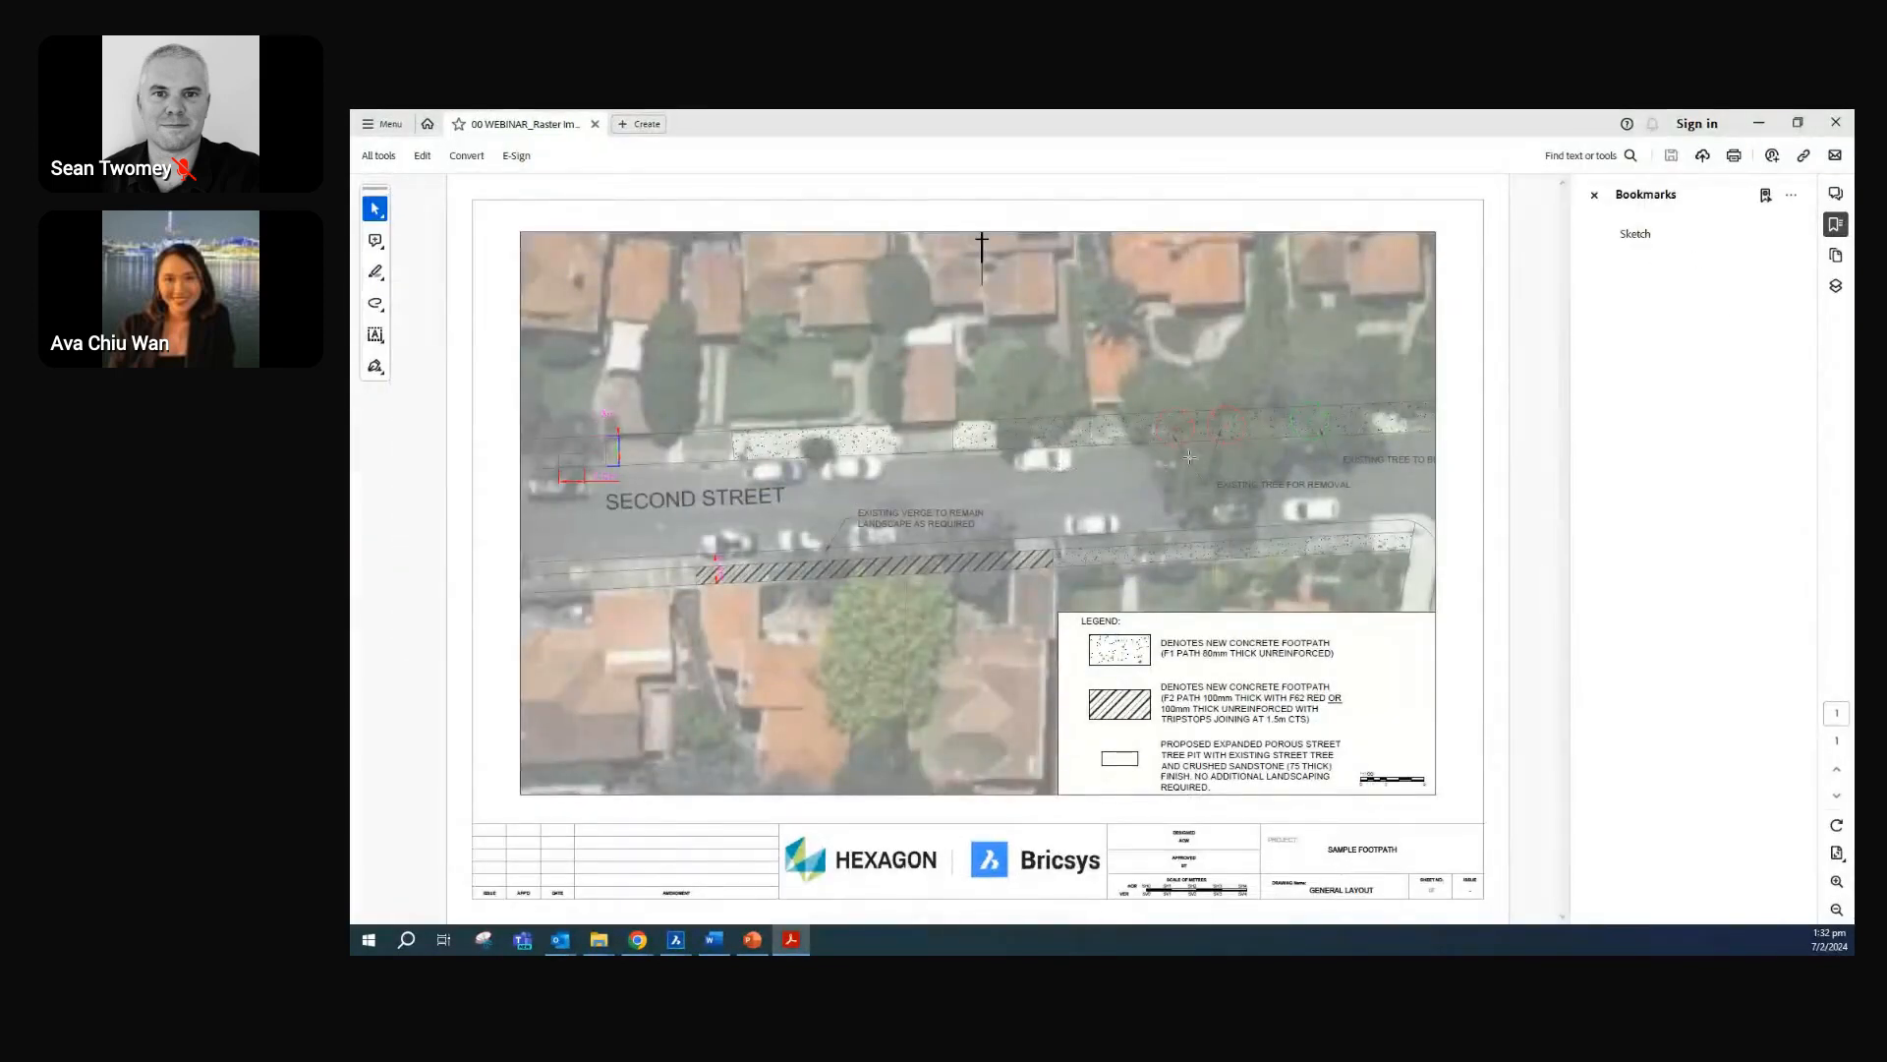
left_click(1594, 195)
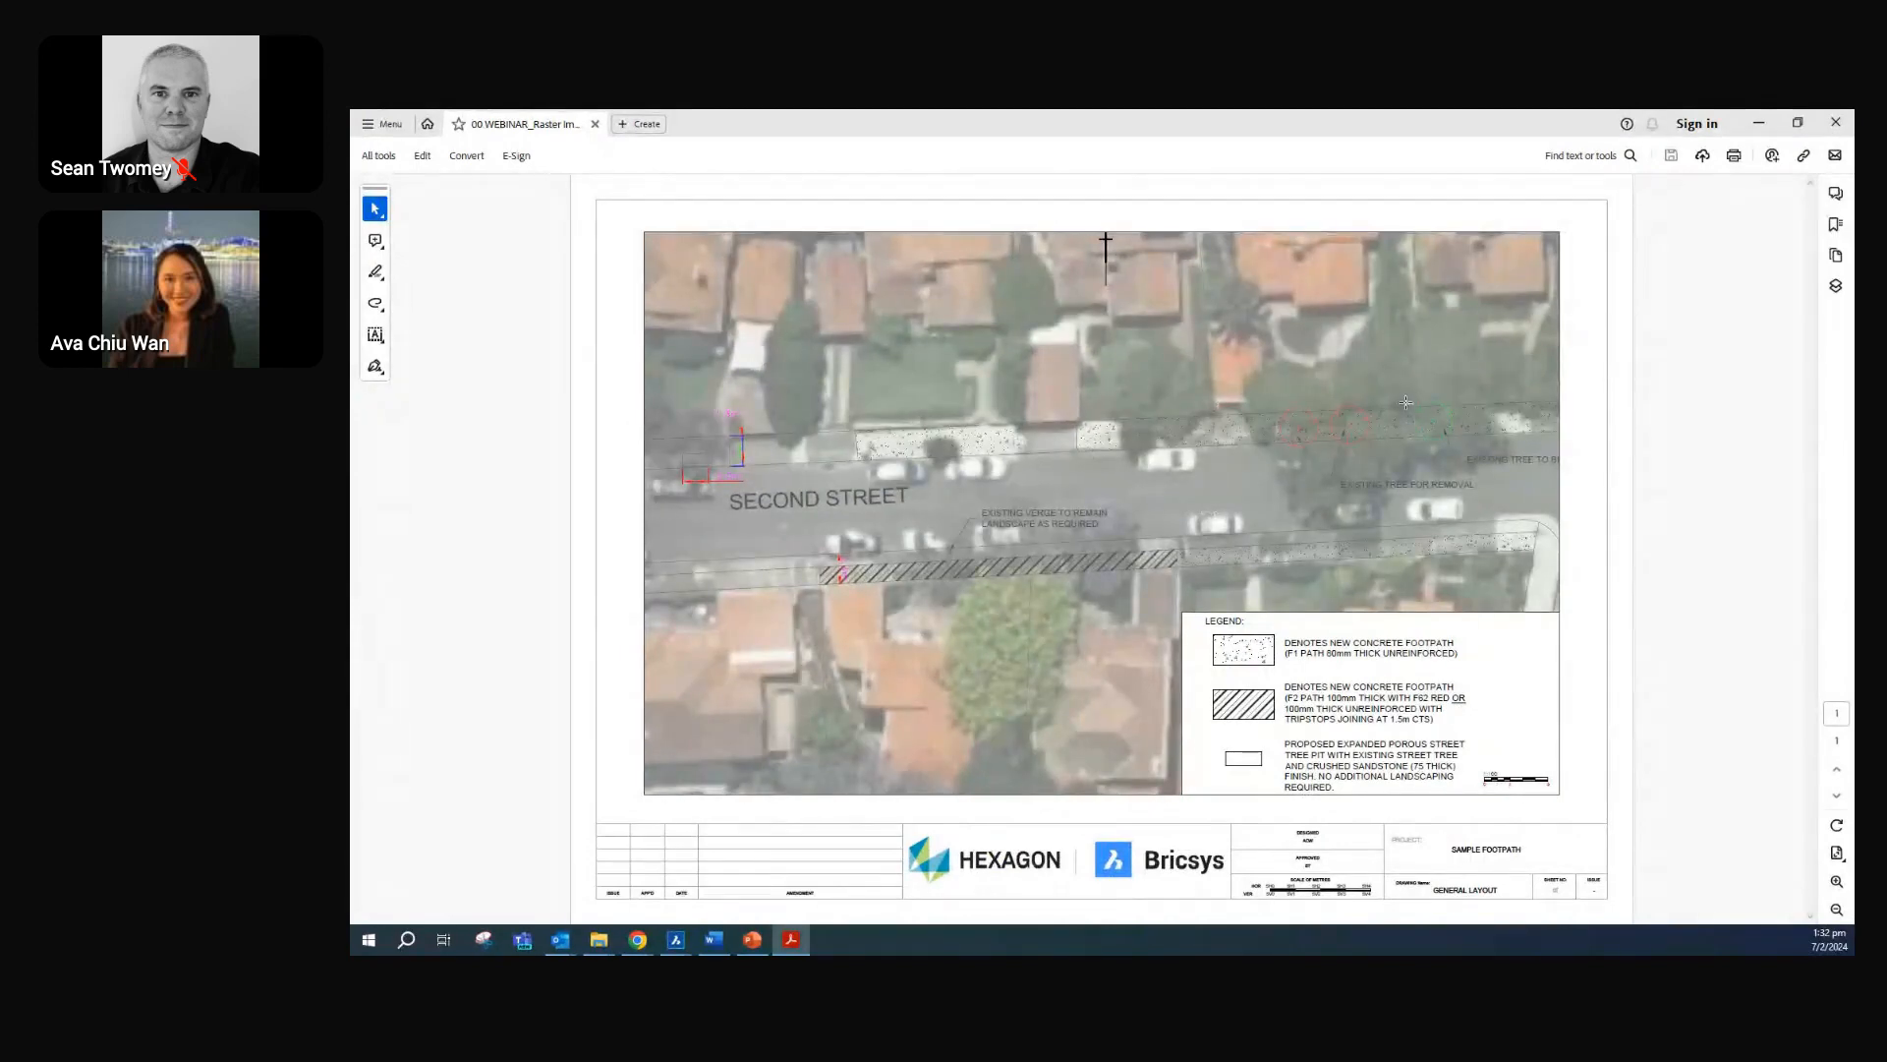
left_click(1835, 122)
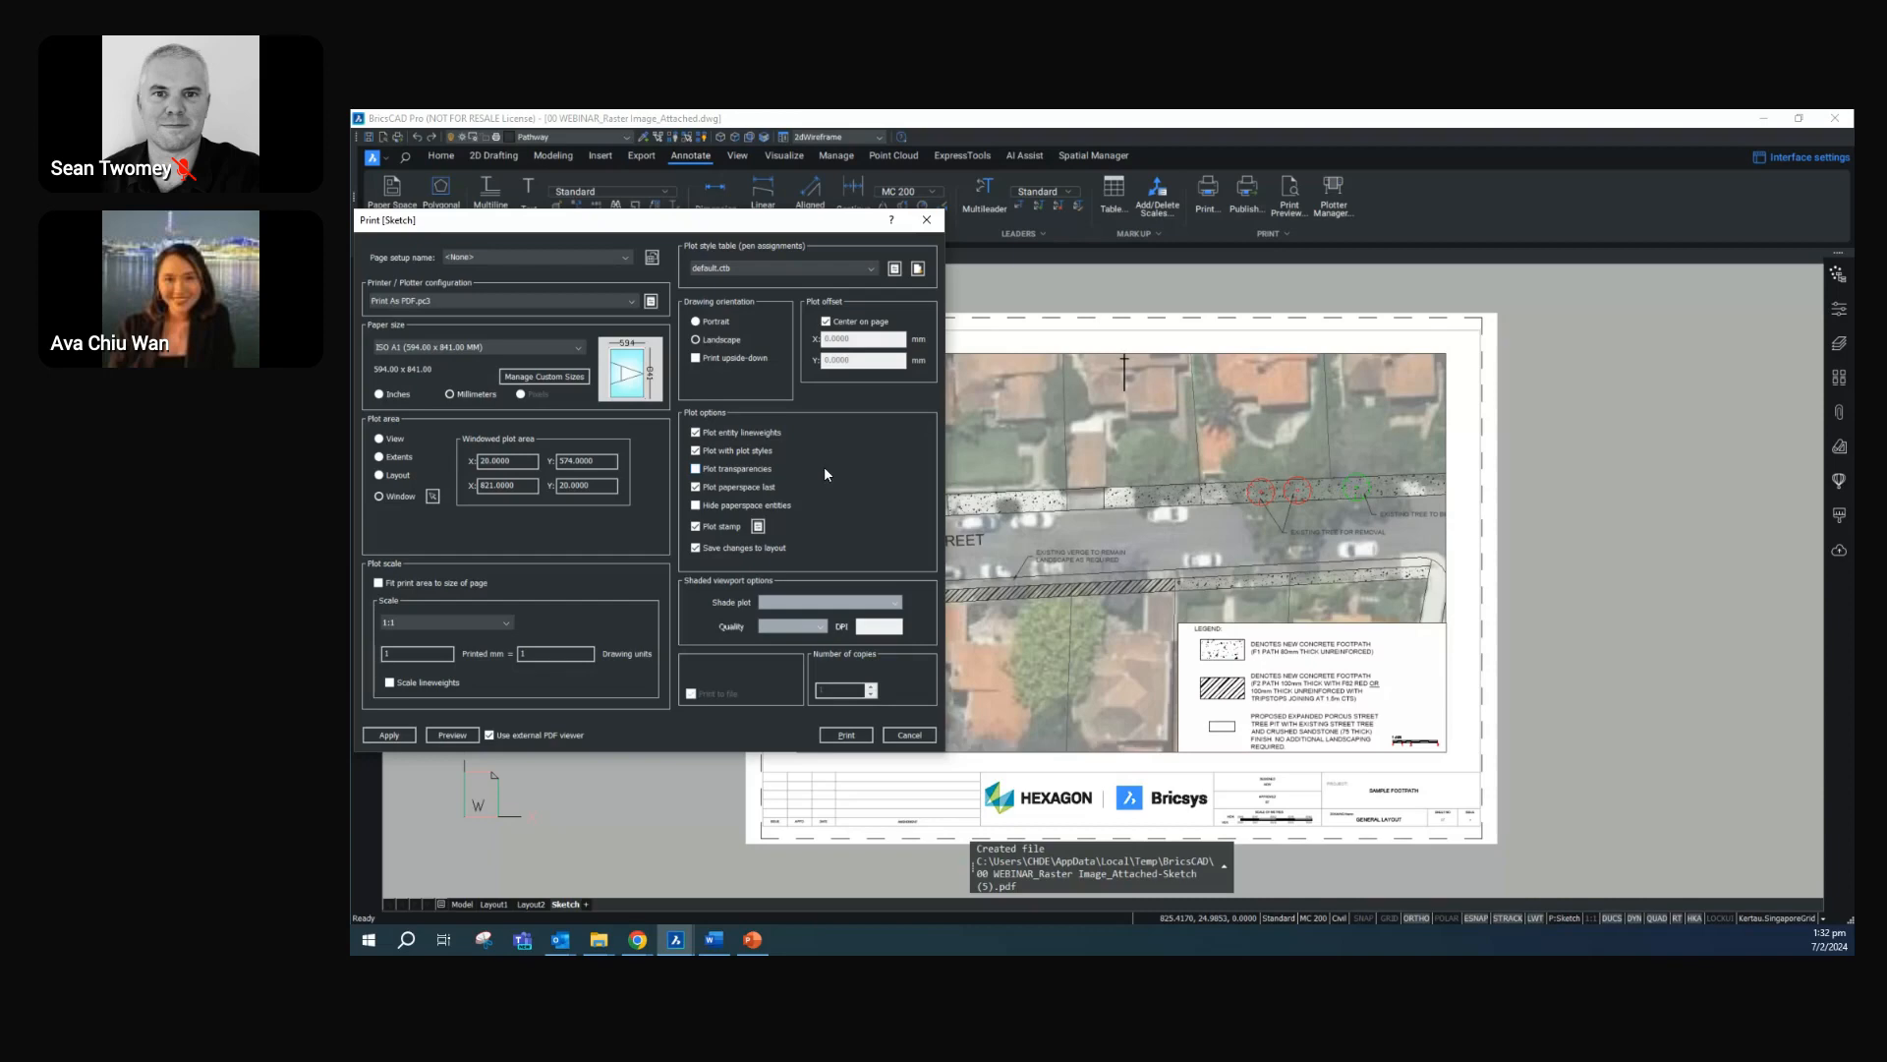
left_click(911, 736)
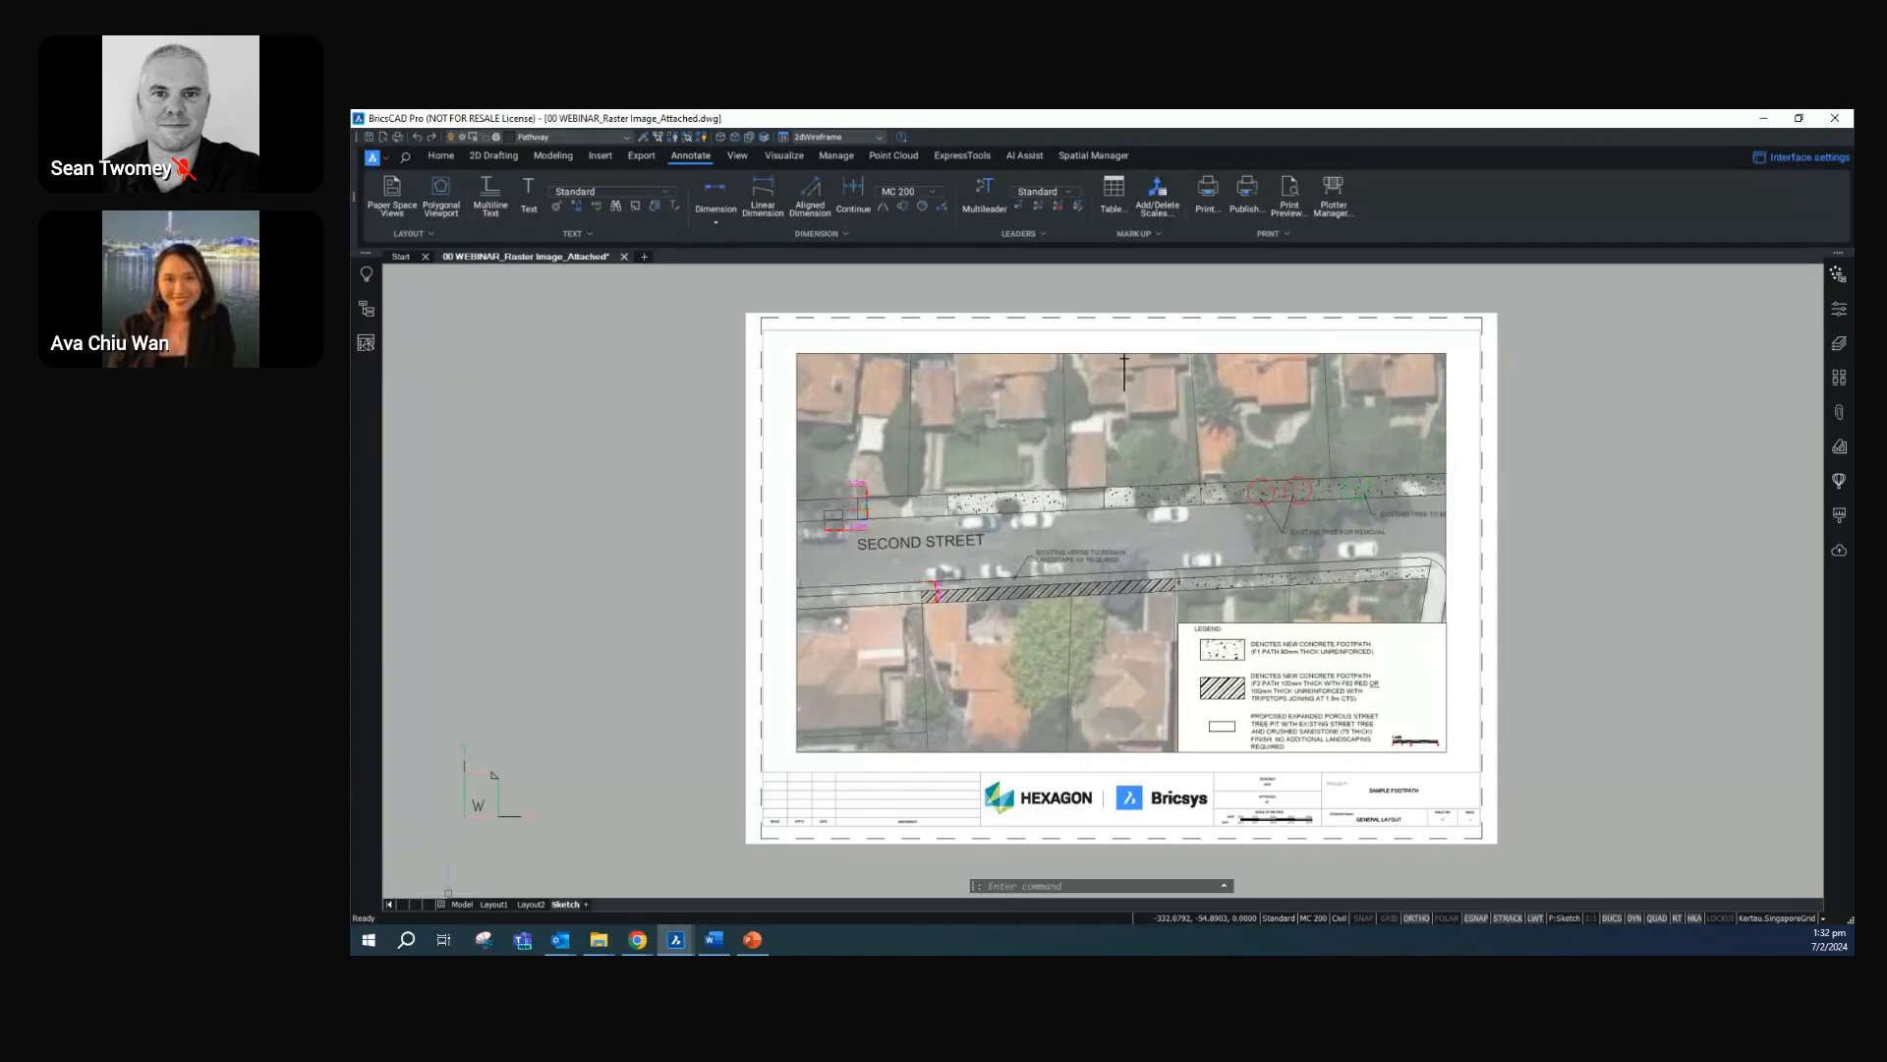
Switch from the finished layout to the Chrome browser
key("alt+Tab")
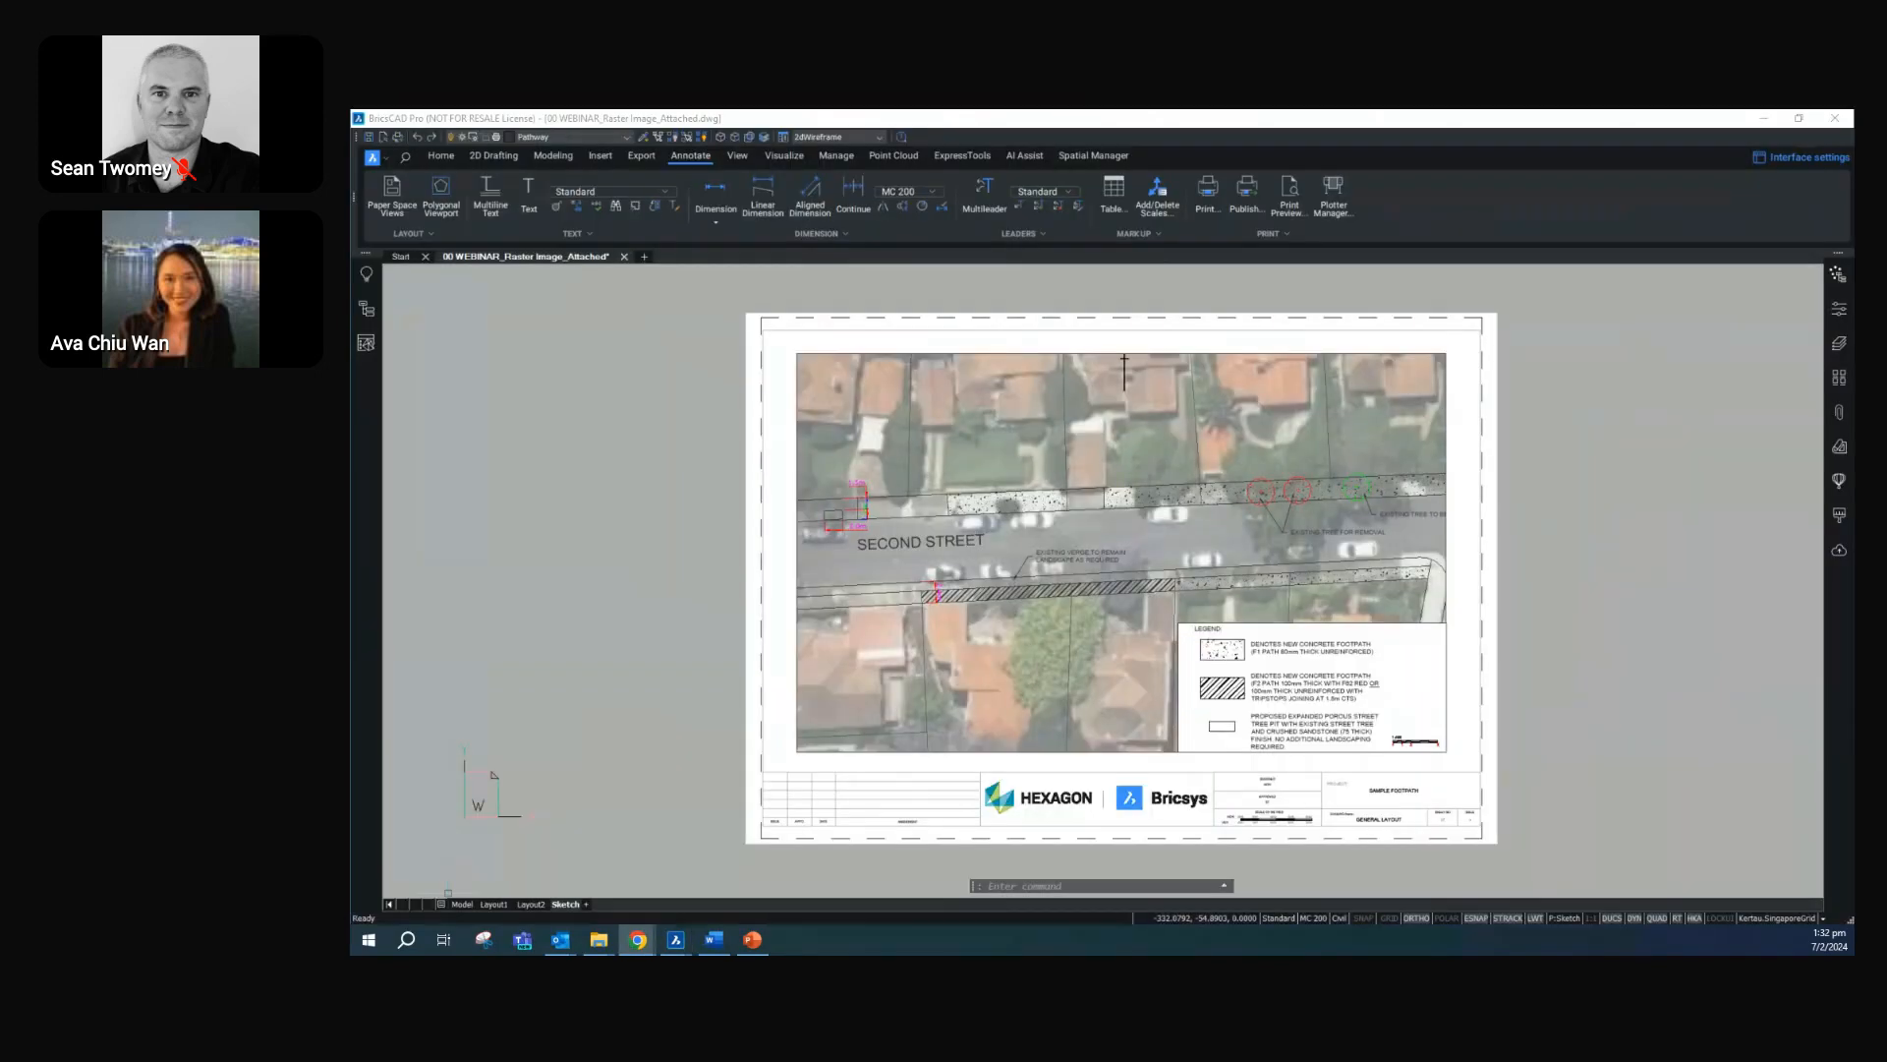
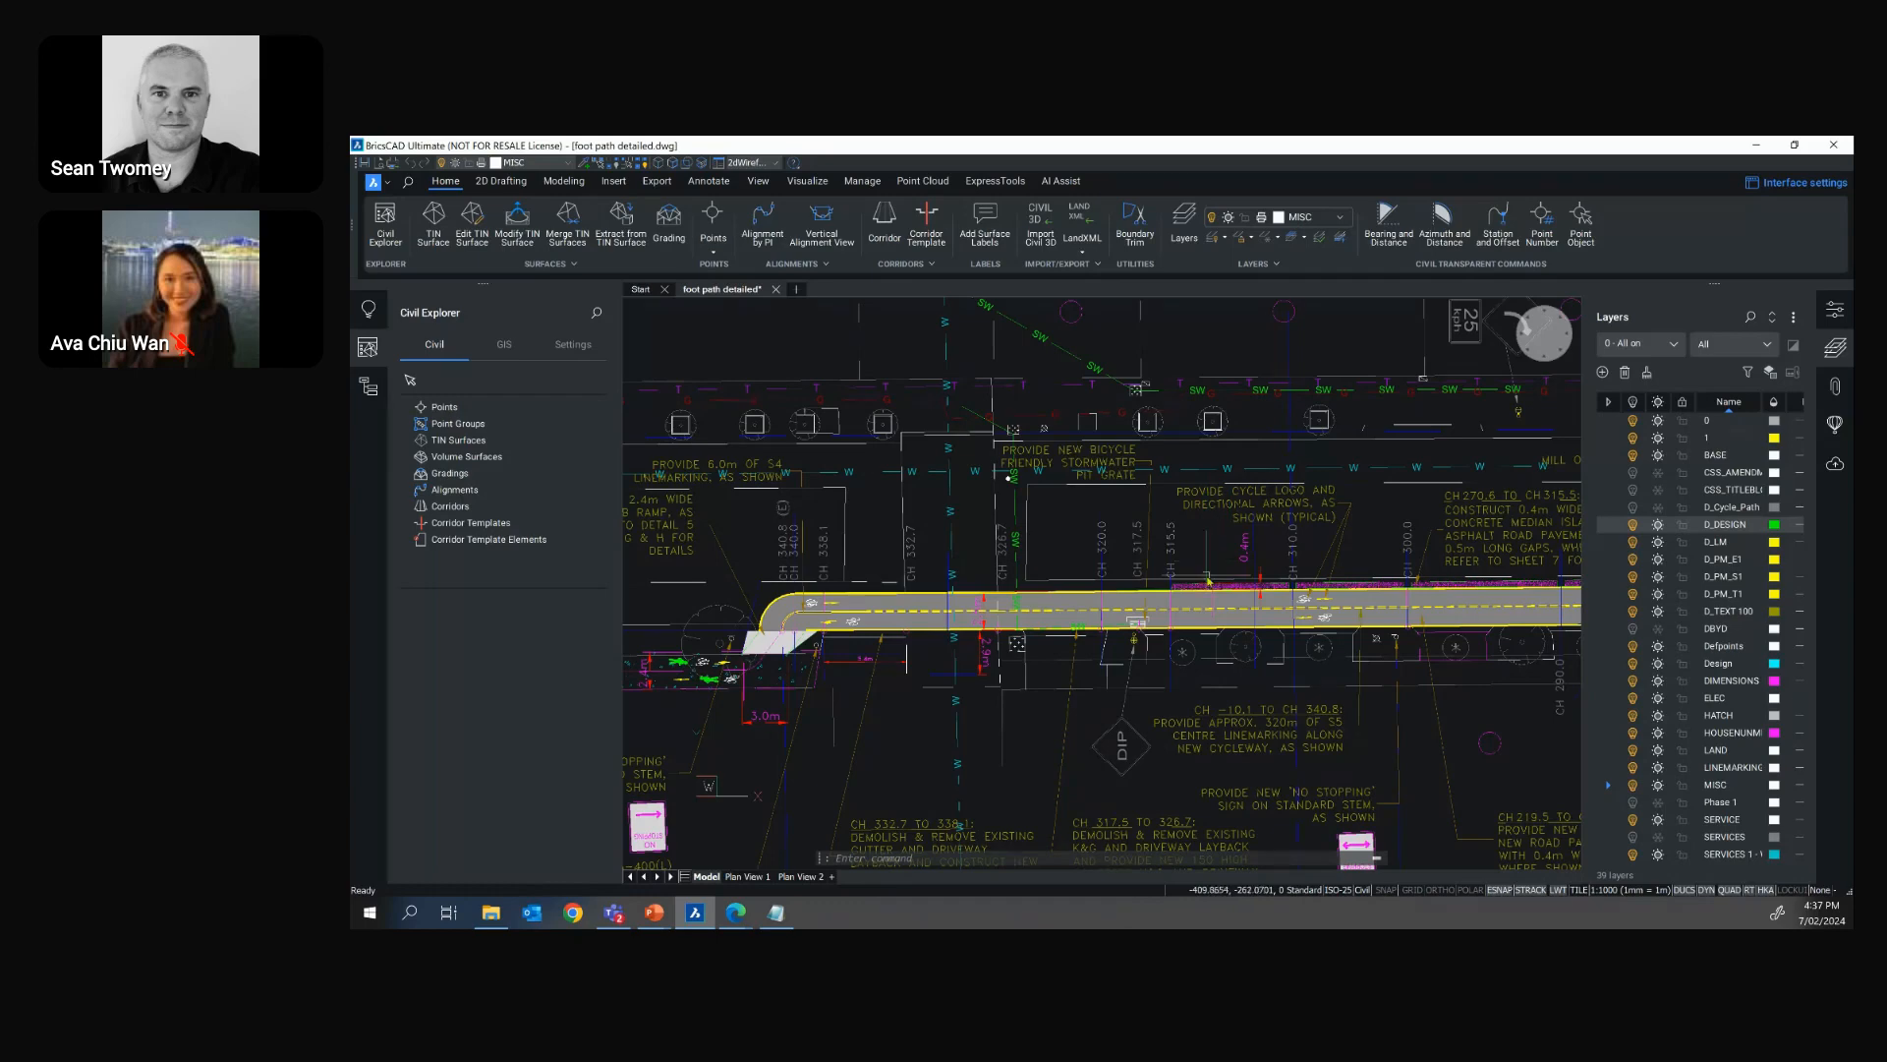
Examine the demolition, driveway layback and linemarking notes below the western end of the new cycleway
middle_click_drag(1111, 736, 1315, 588)
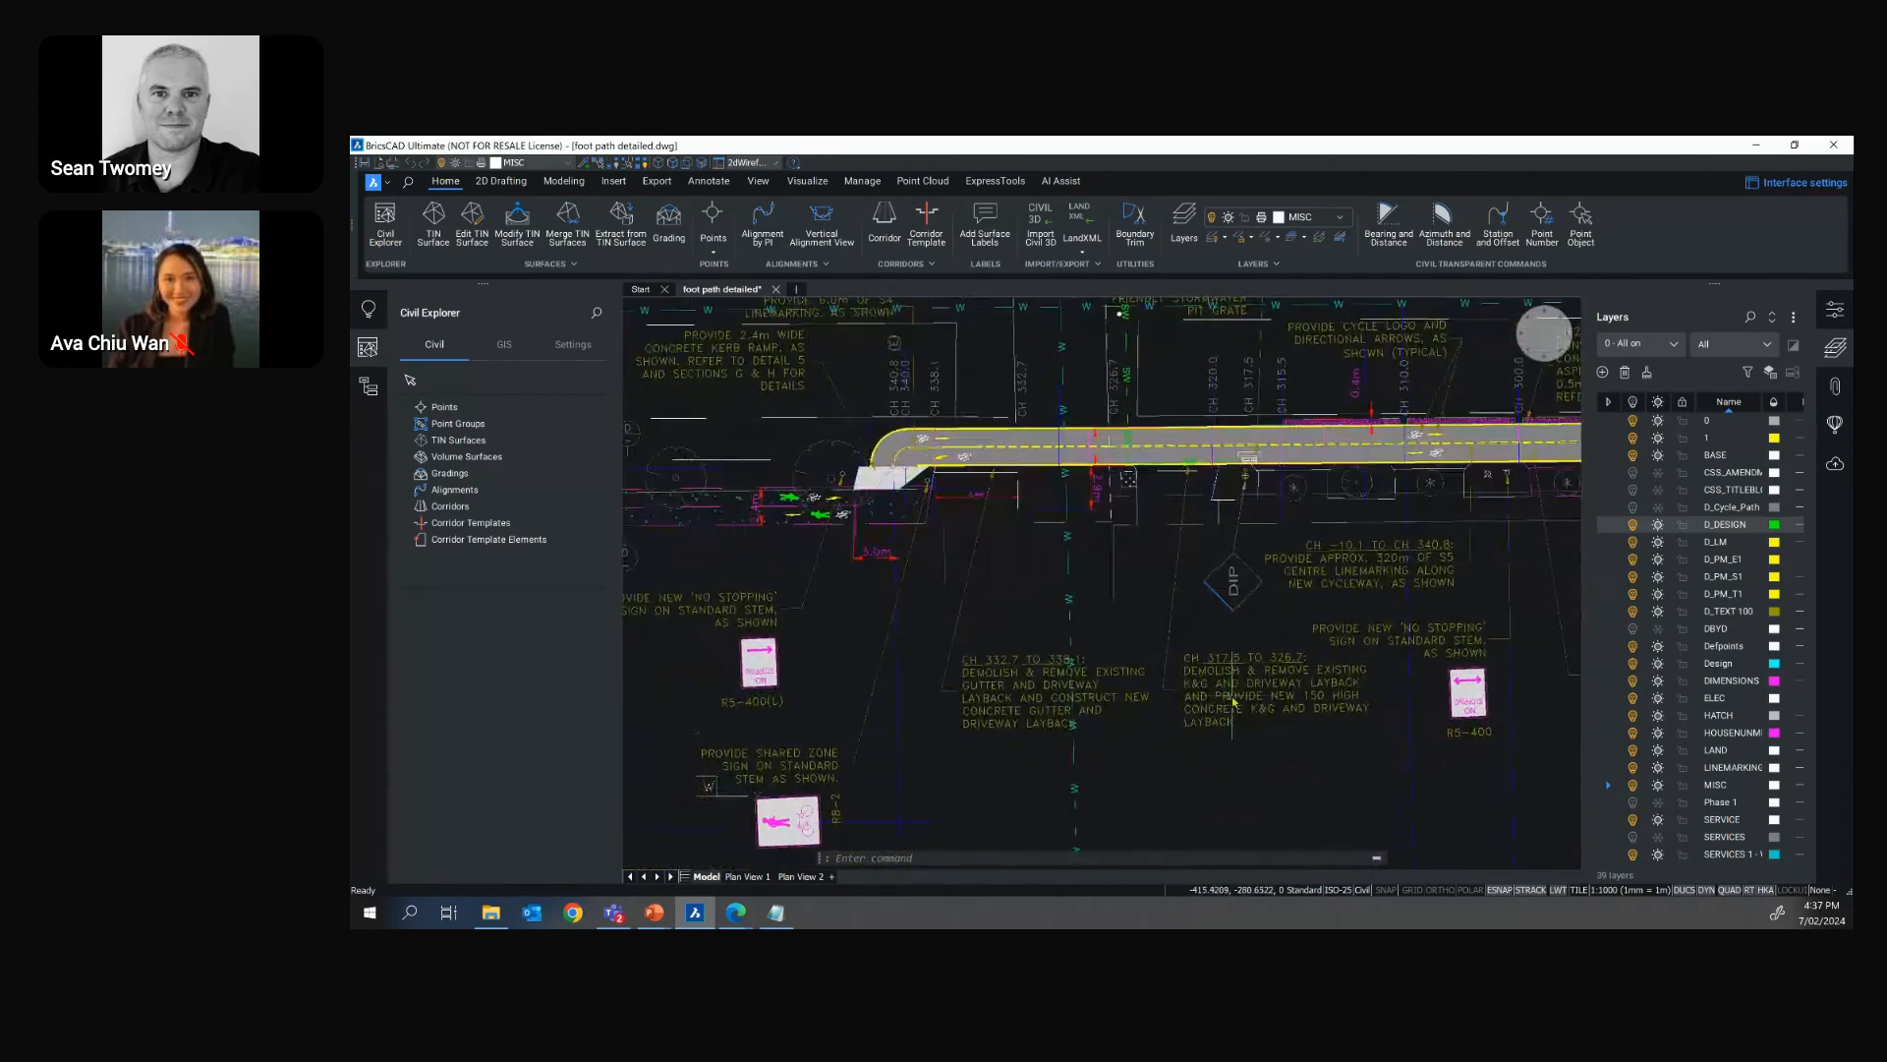
scroll(1260, 715, "up", 2)
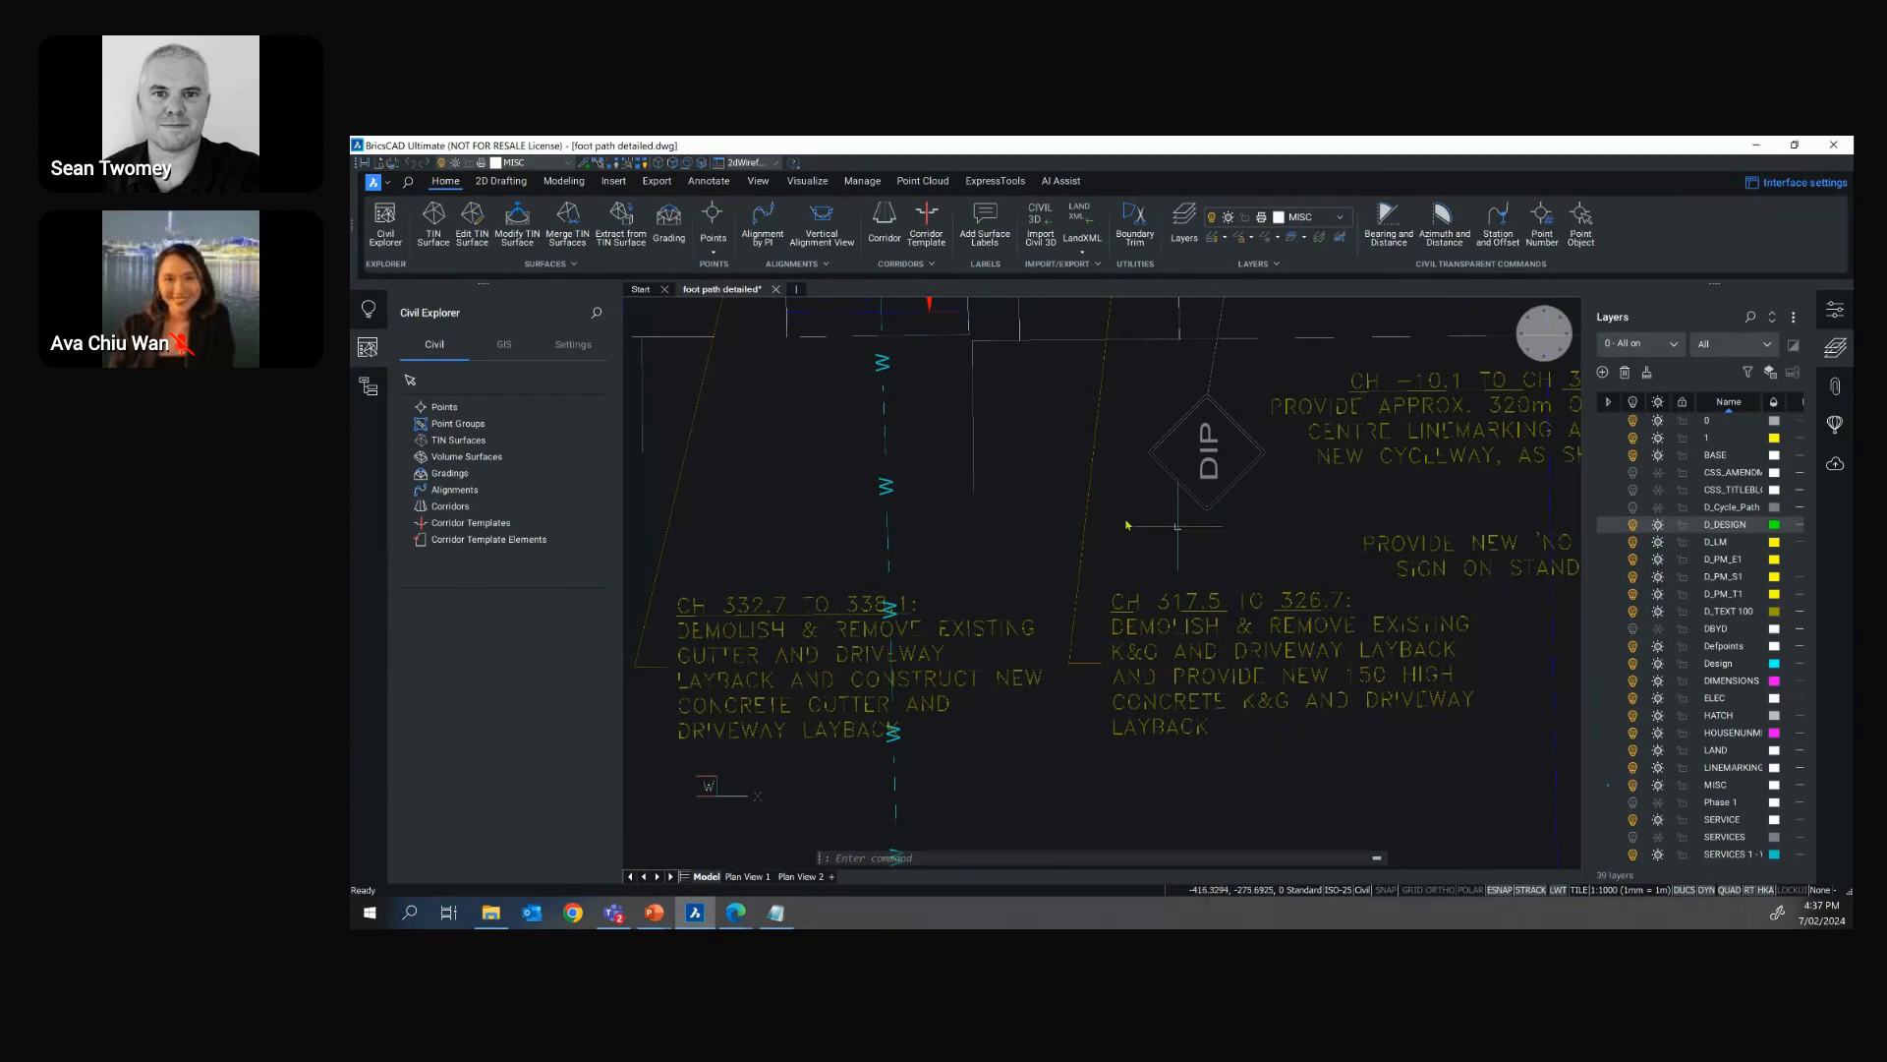
scroll(1010, 516, "down", 2)
mouse_move(1010, 513)
middle_mouse_down()
mouse_move(1031, 633)
mouse_move(1066, 598)
middle_mouse_up()
scroll(1036, 591, "down", 2)
scroll(1040, 582, "up", 2)
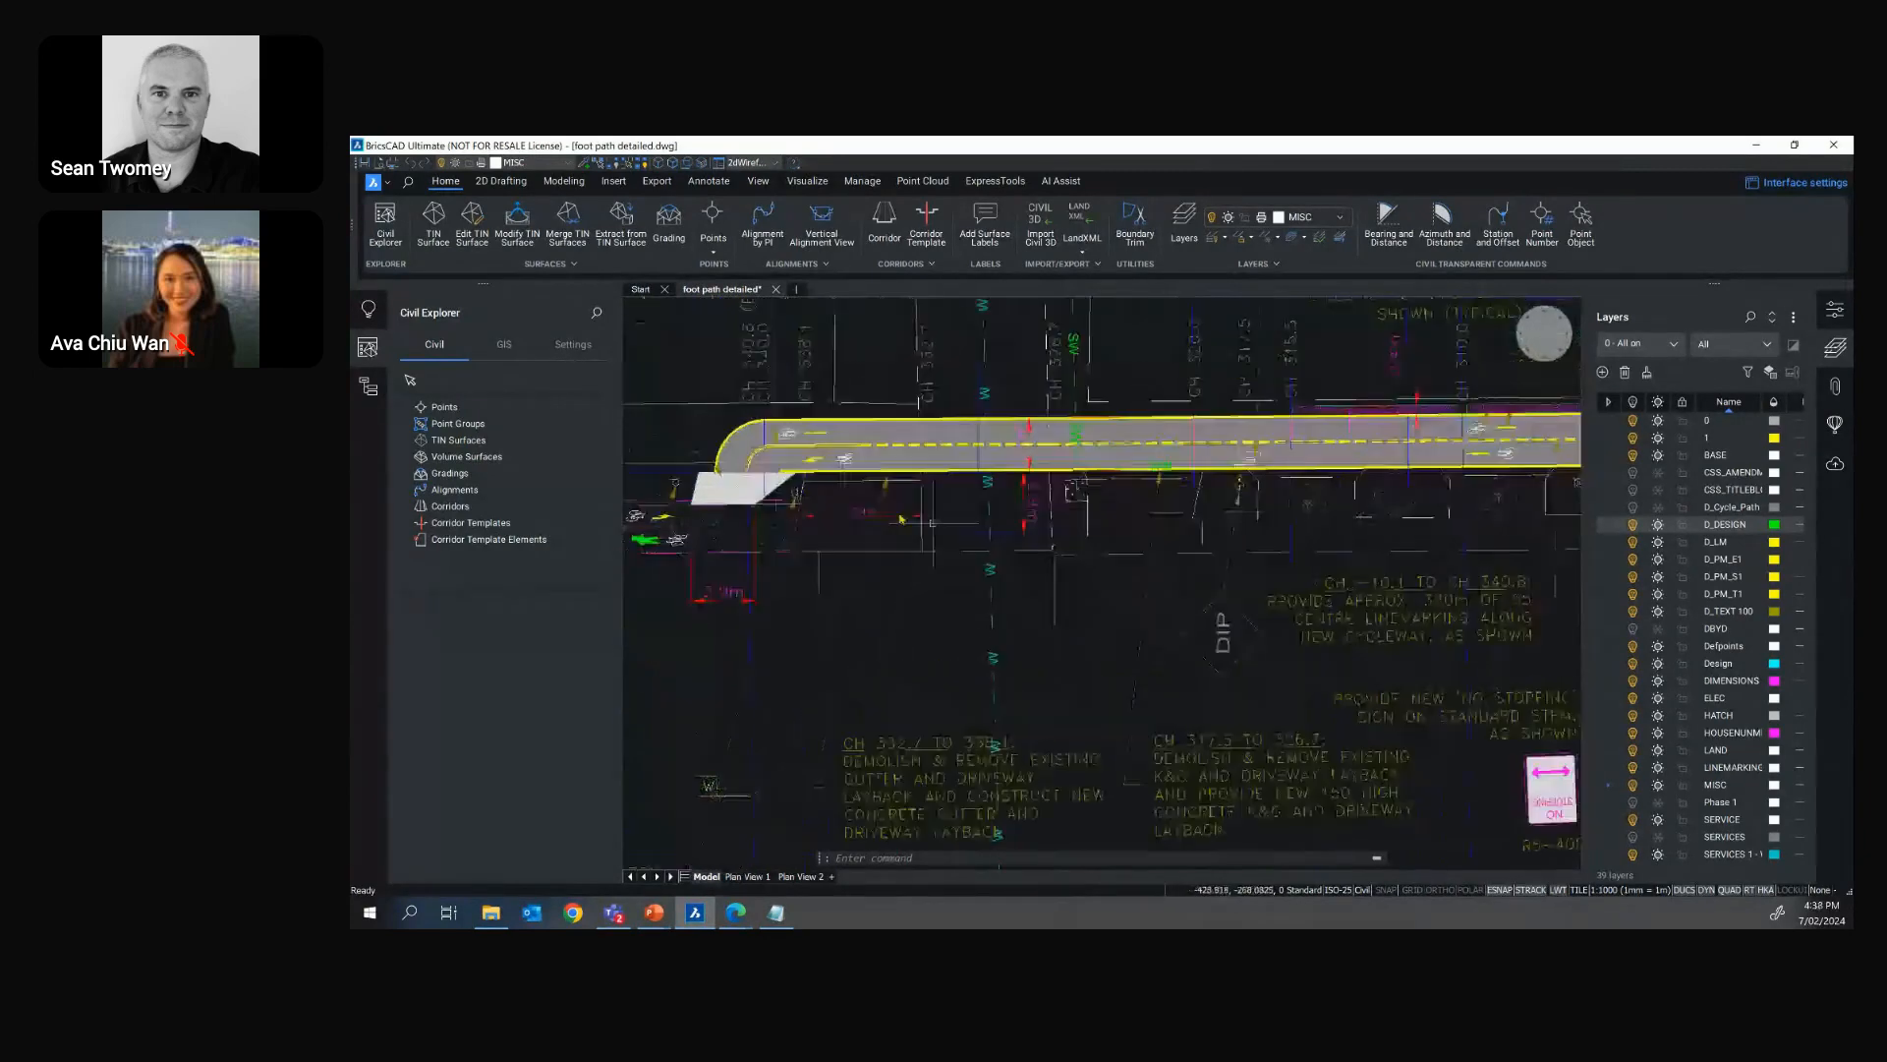
Point out the Volume Surfaces and TIN Surfaces categories in the Civil Explorer, and hide that panel
left_click(474, 455)
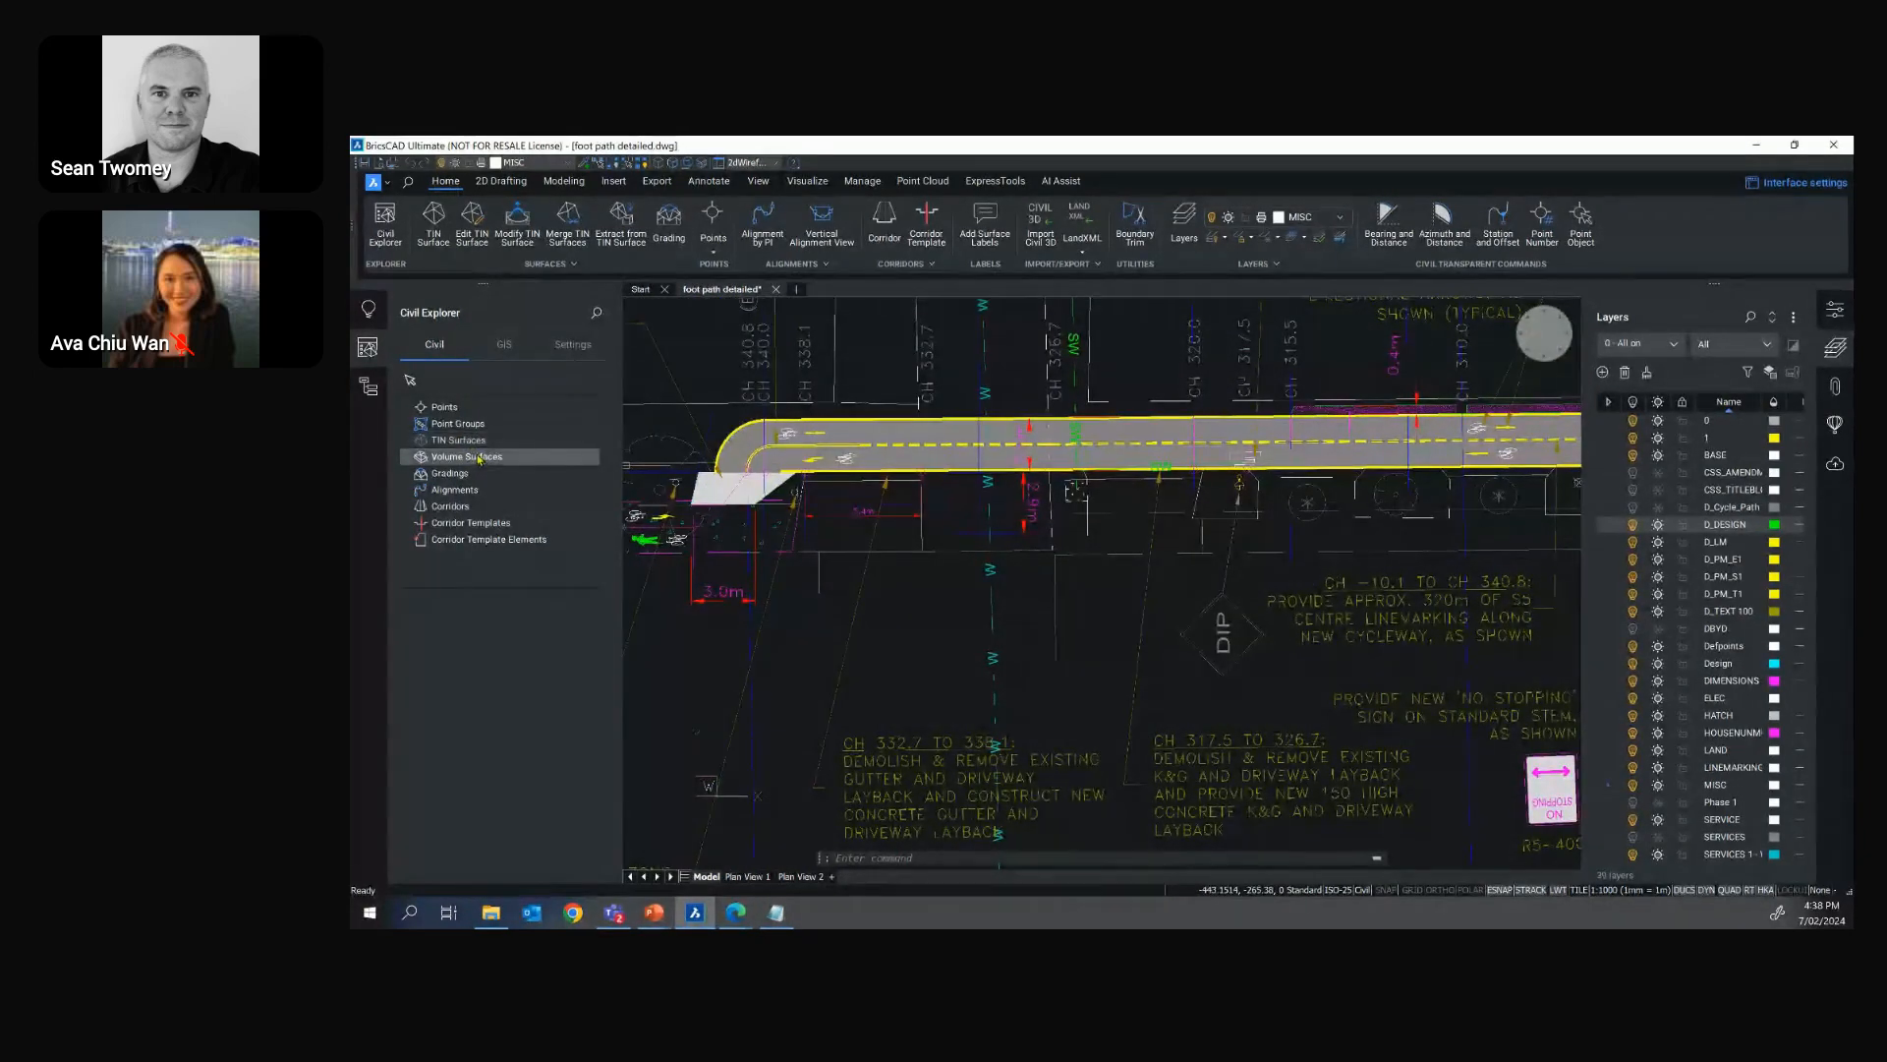
left_click(480, 445)
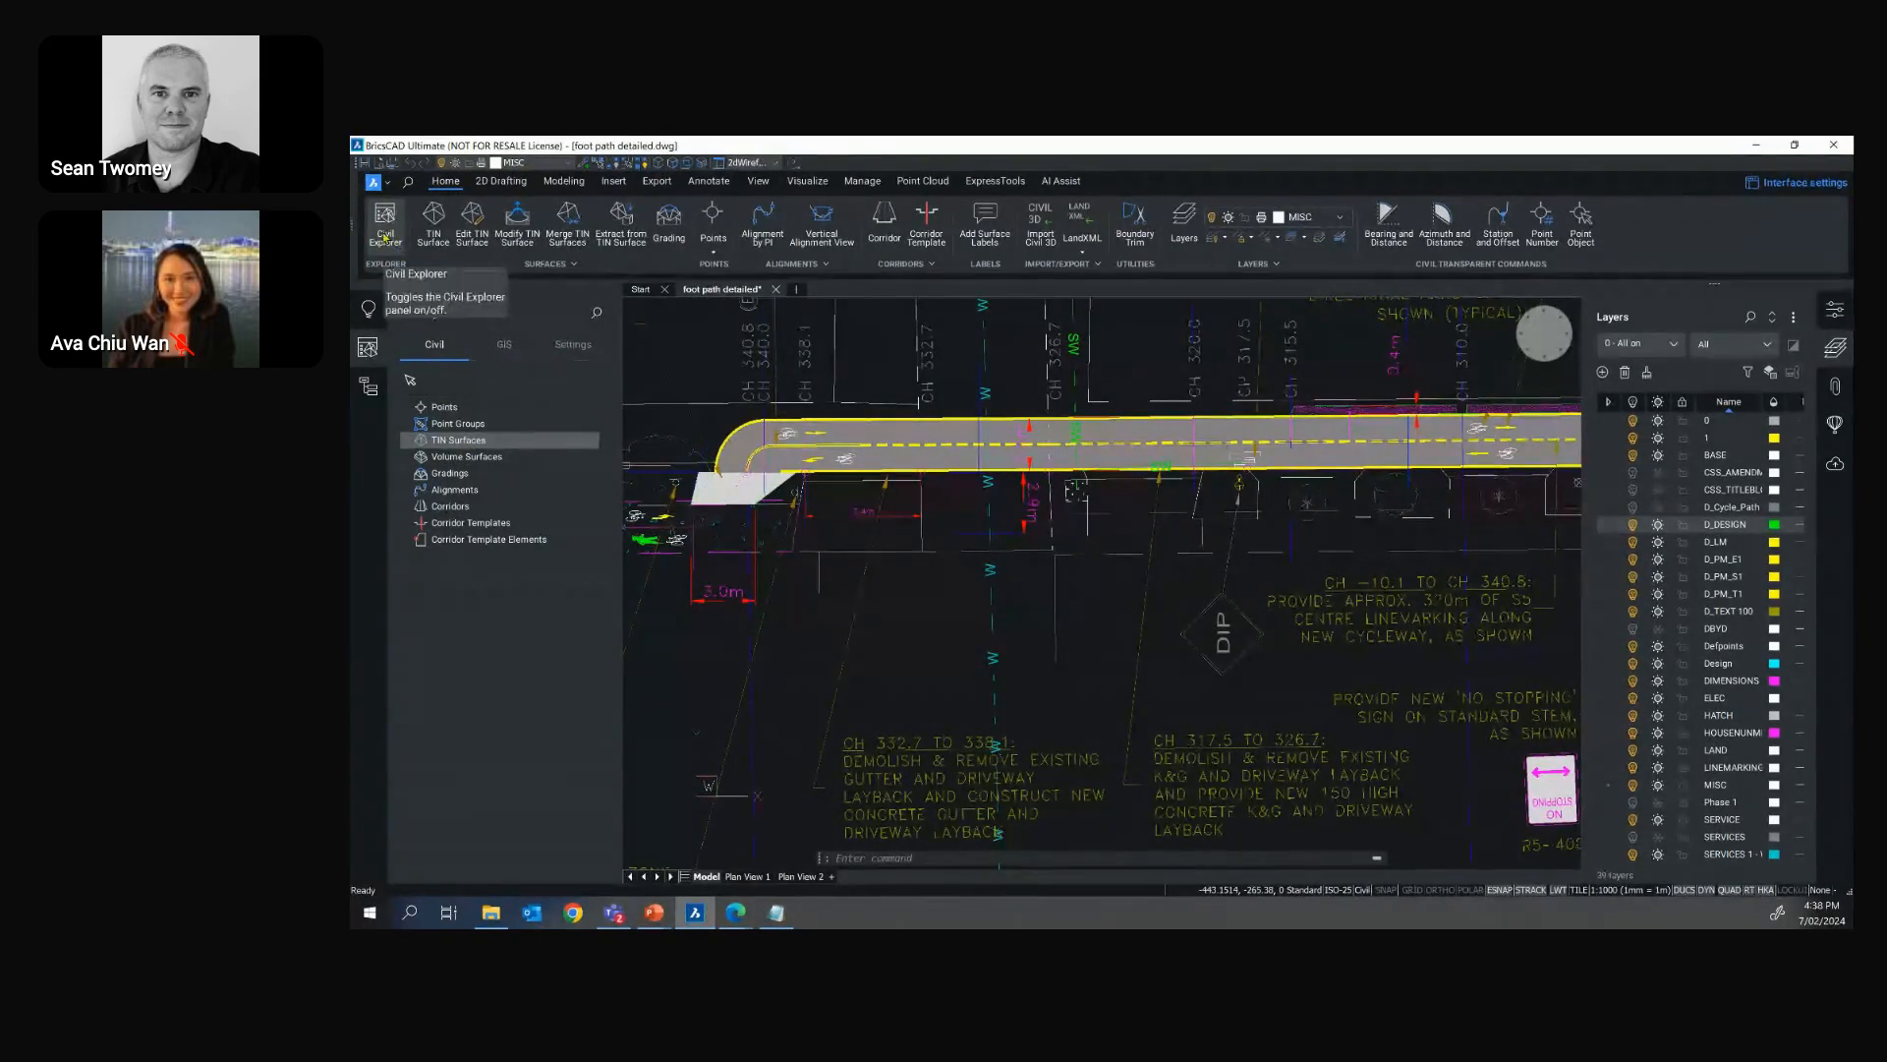
left_click(386, 230)
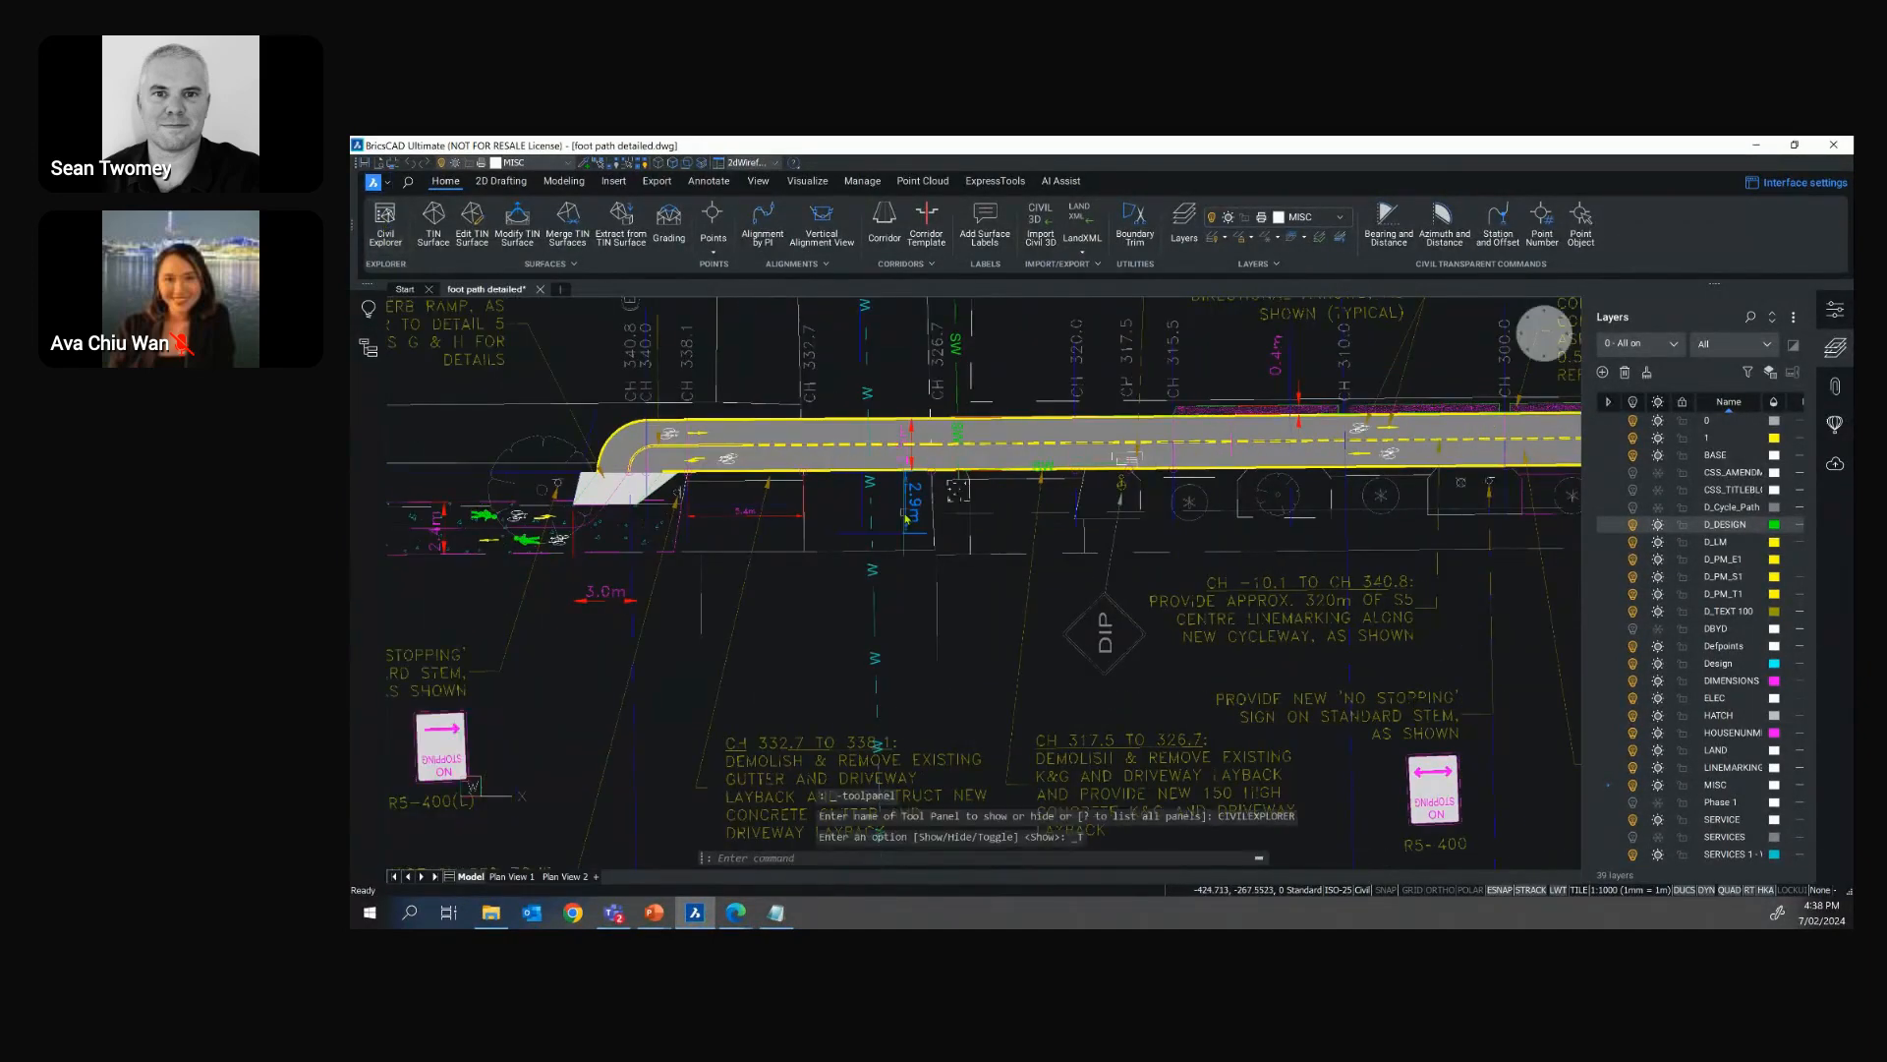
Restore the "2 - Strings and Services" layer state and examine the water and stormwater lines at the western intersection
scroll(905, 518, "down", 5)
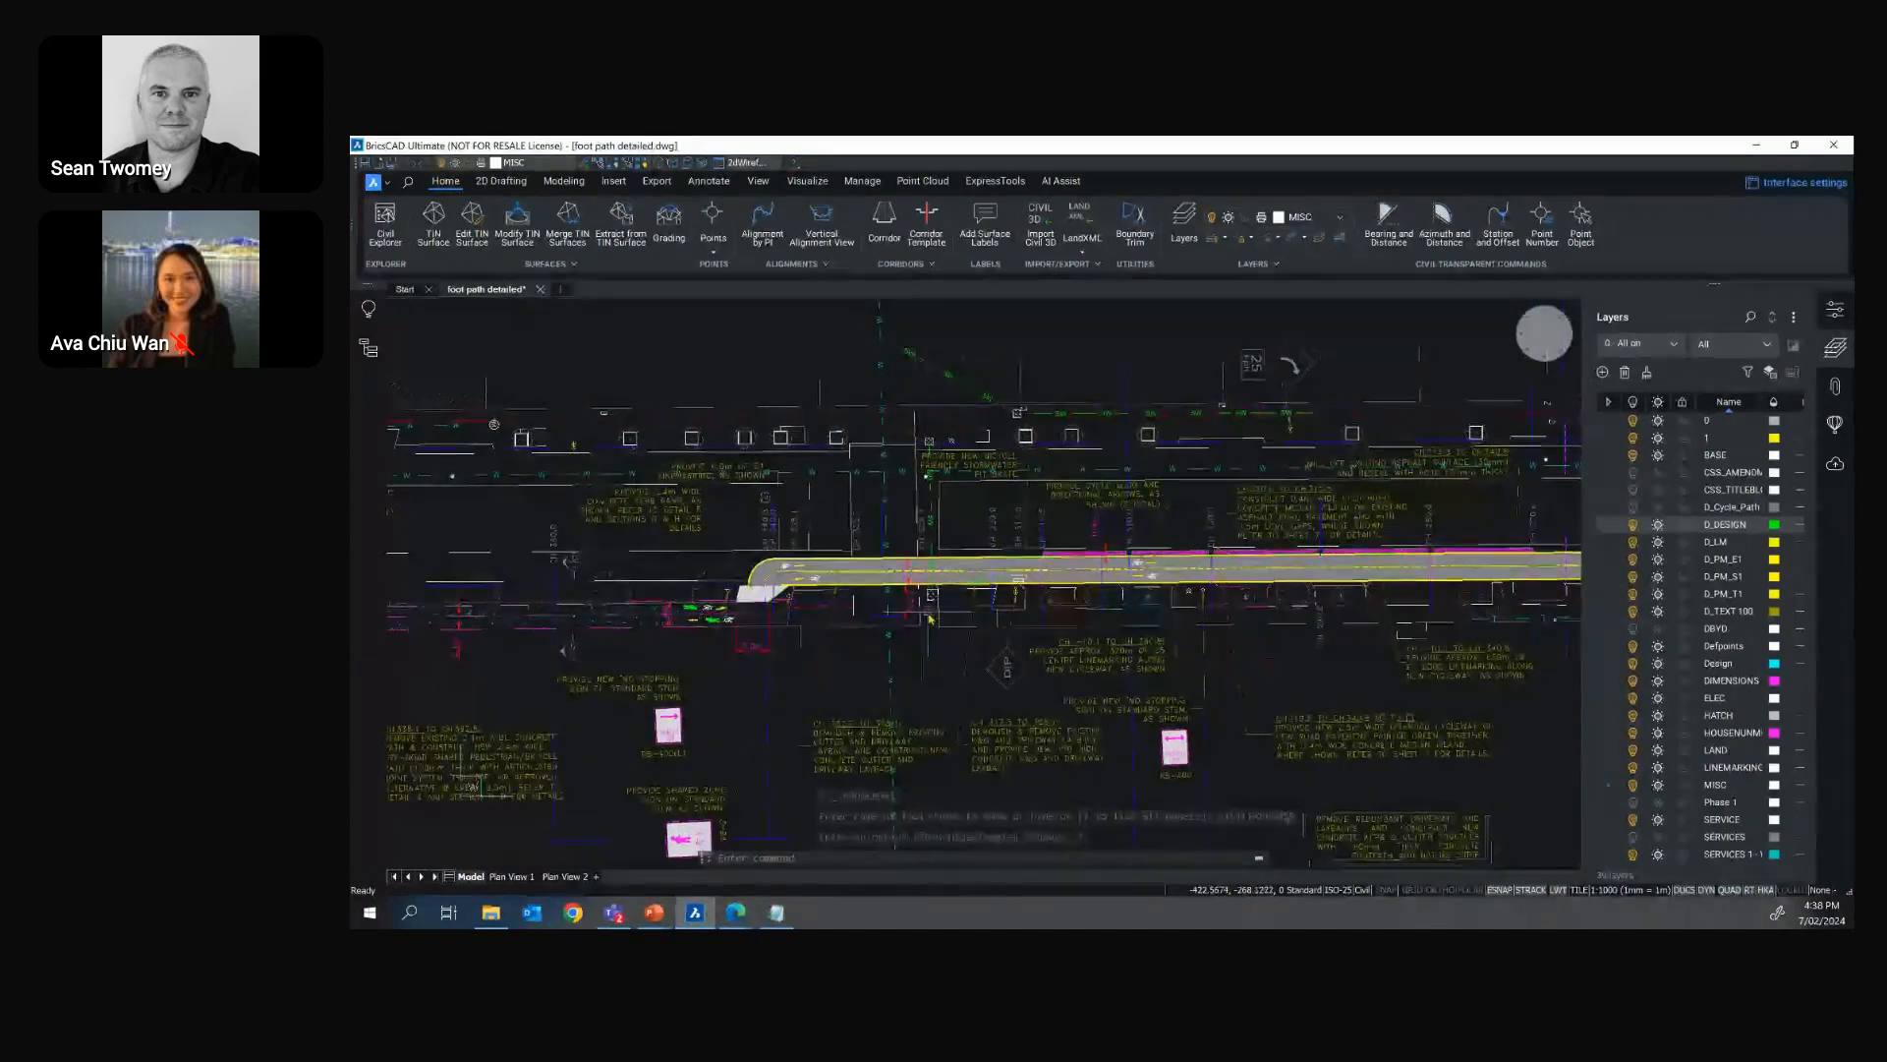
left_click(1671, 345)
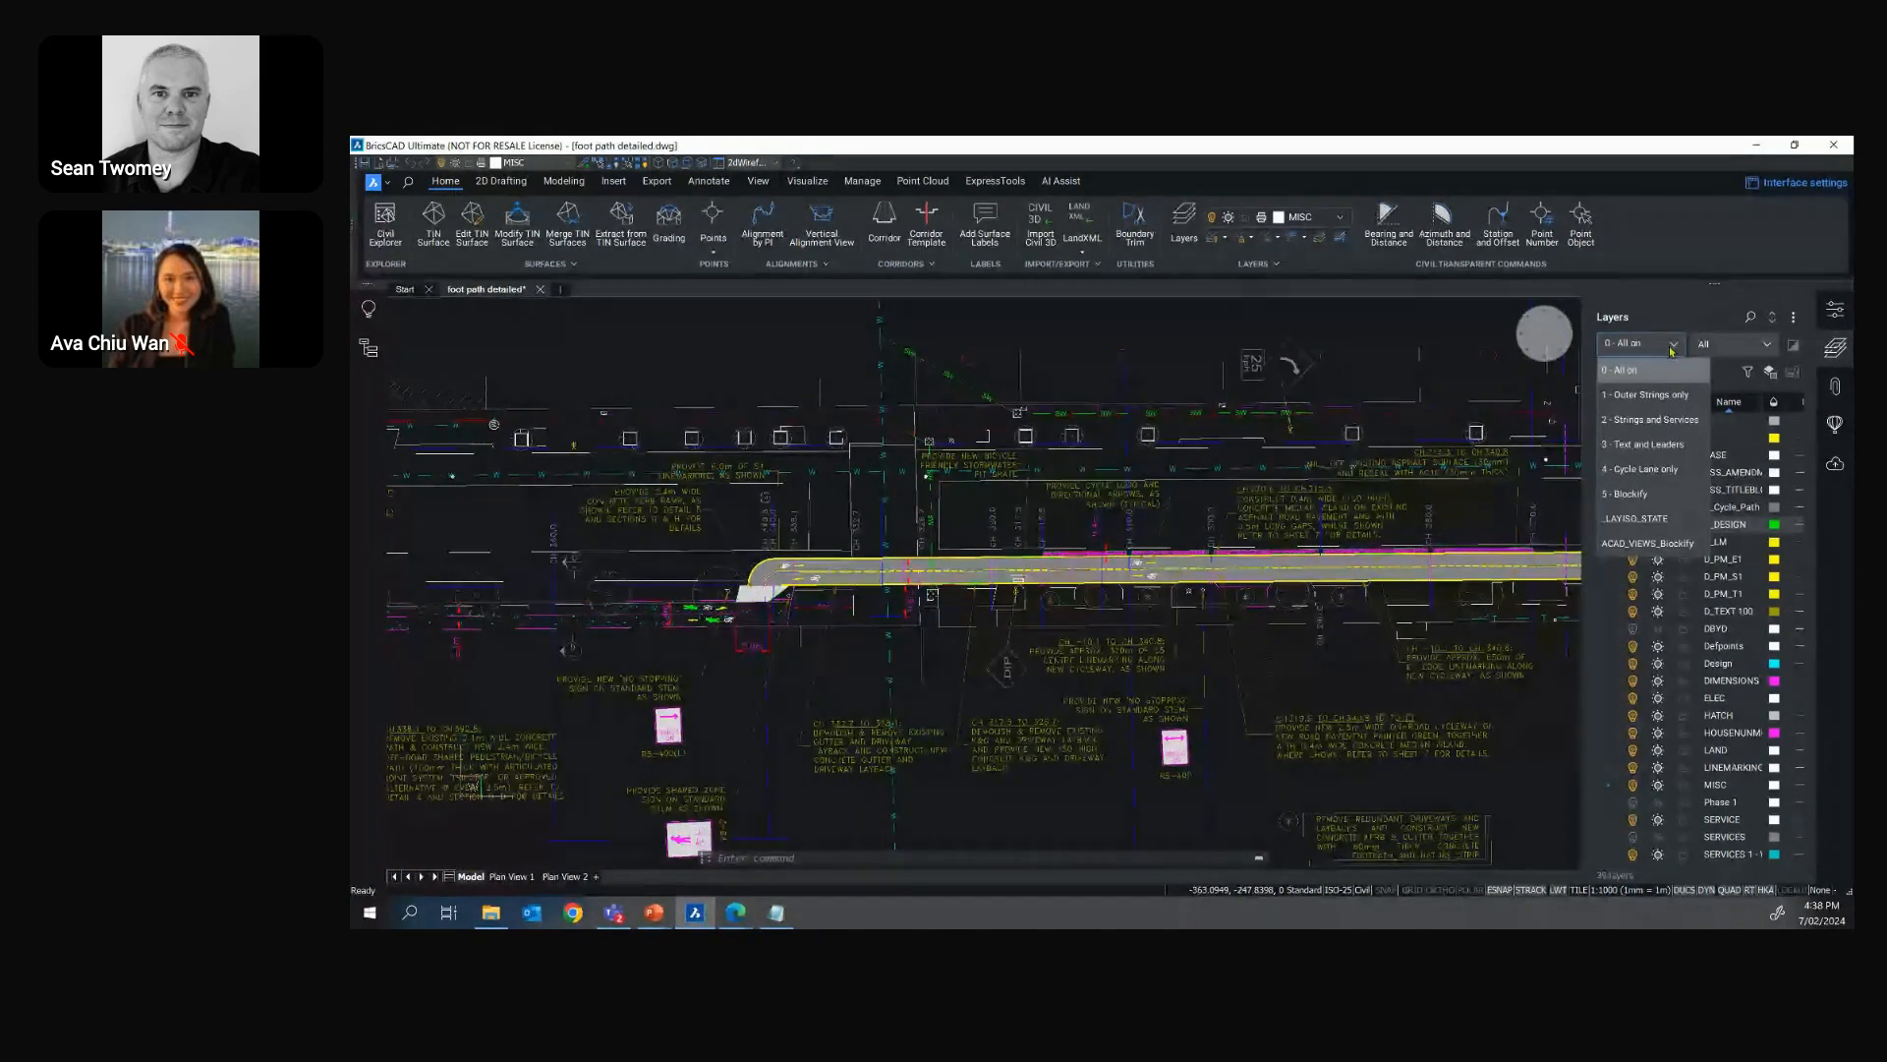
left_click(1647, 424)
mouse_move(1045, 526)
middle_mouse_down()
mouse_move(1025, 582)
mouse_move(1394, 529)
middle_mouse_up()
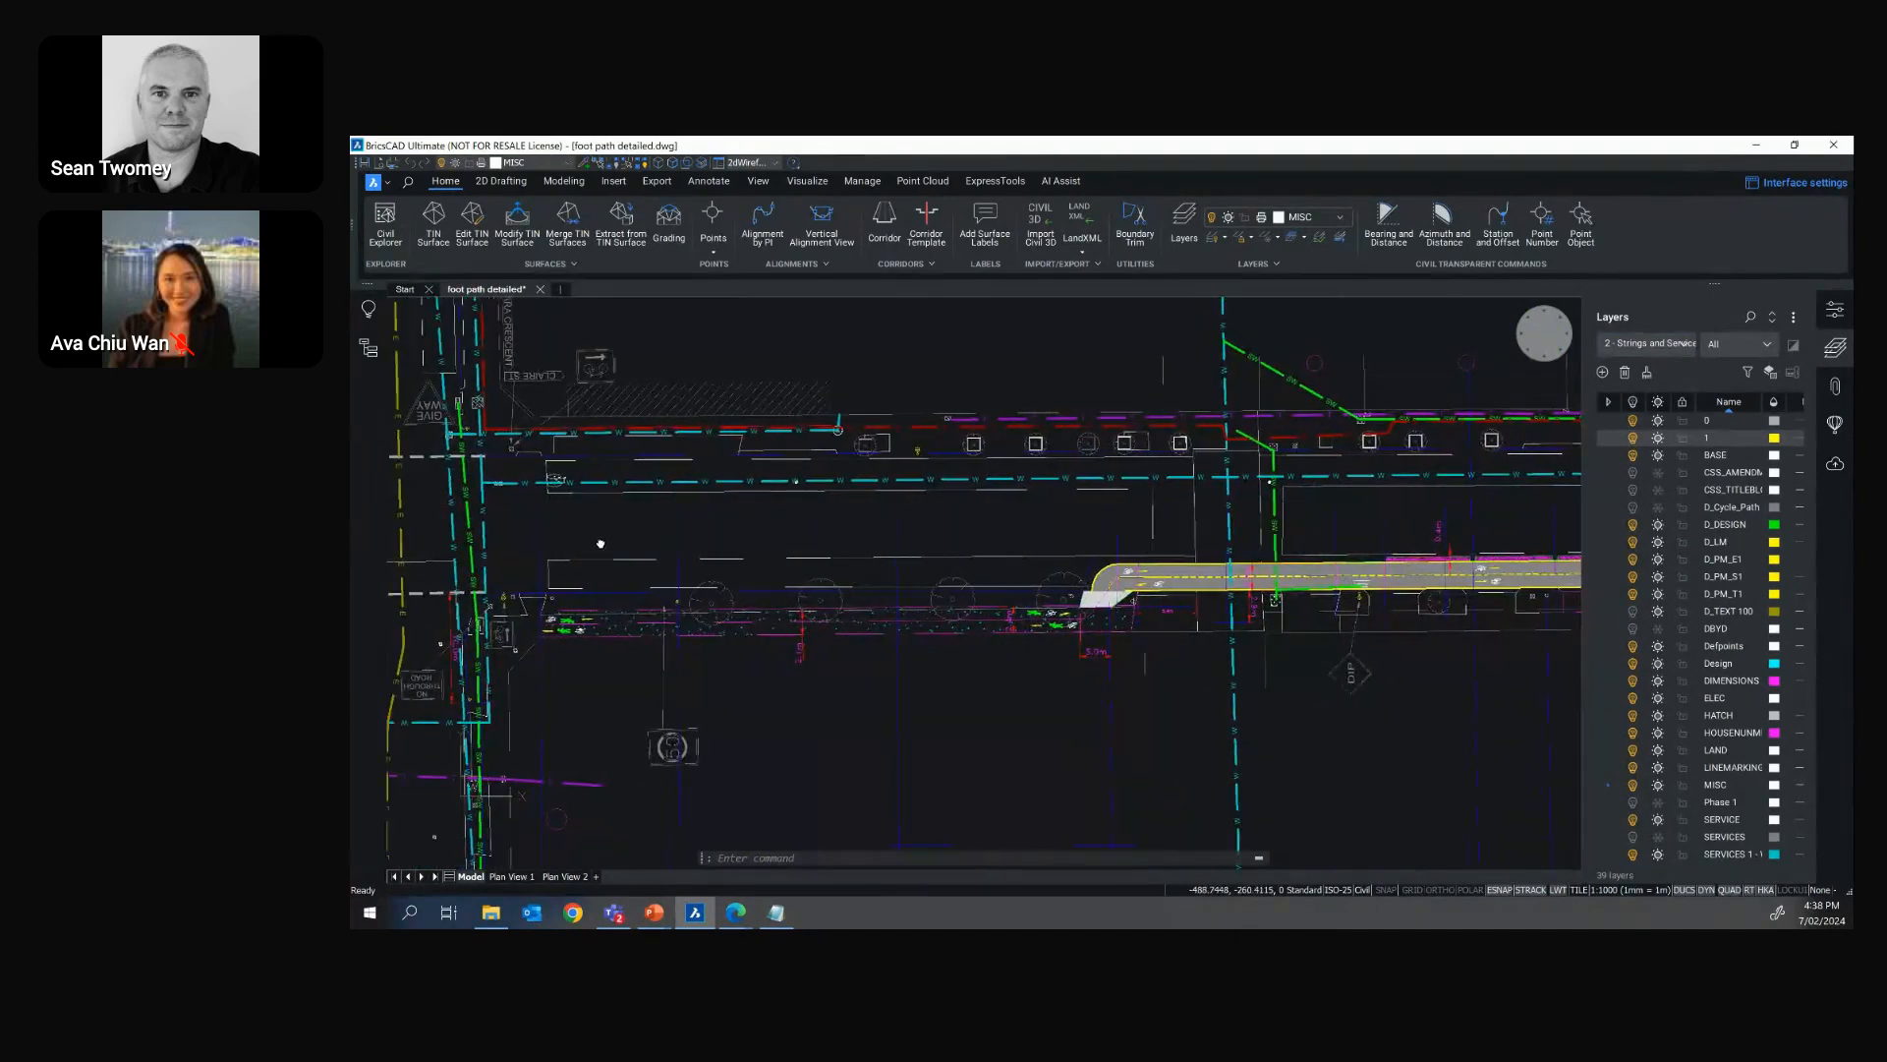
scroll(600, 544, "up", 5)
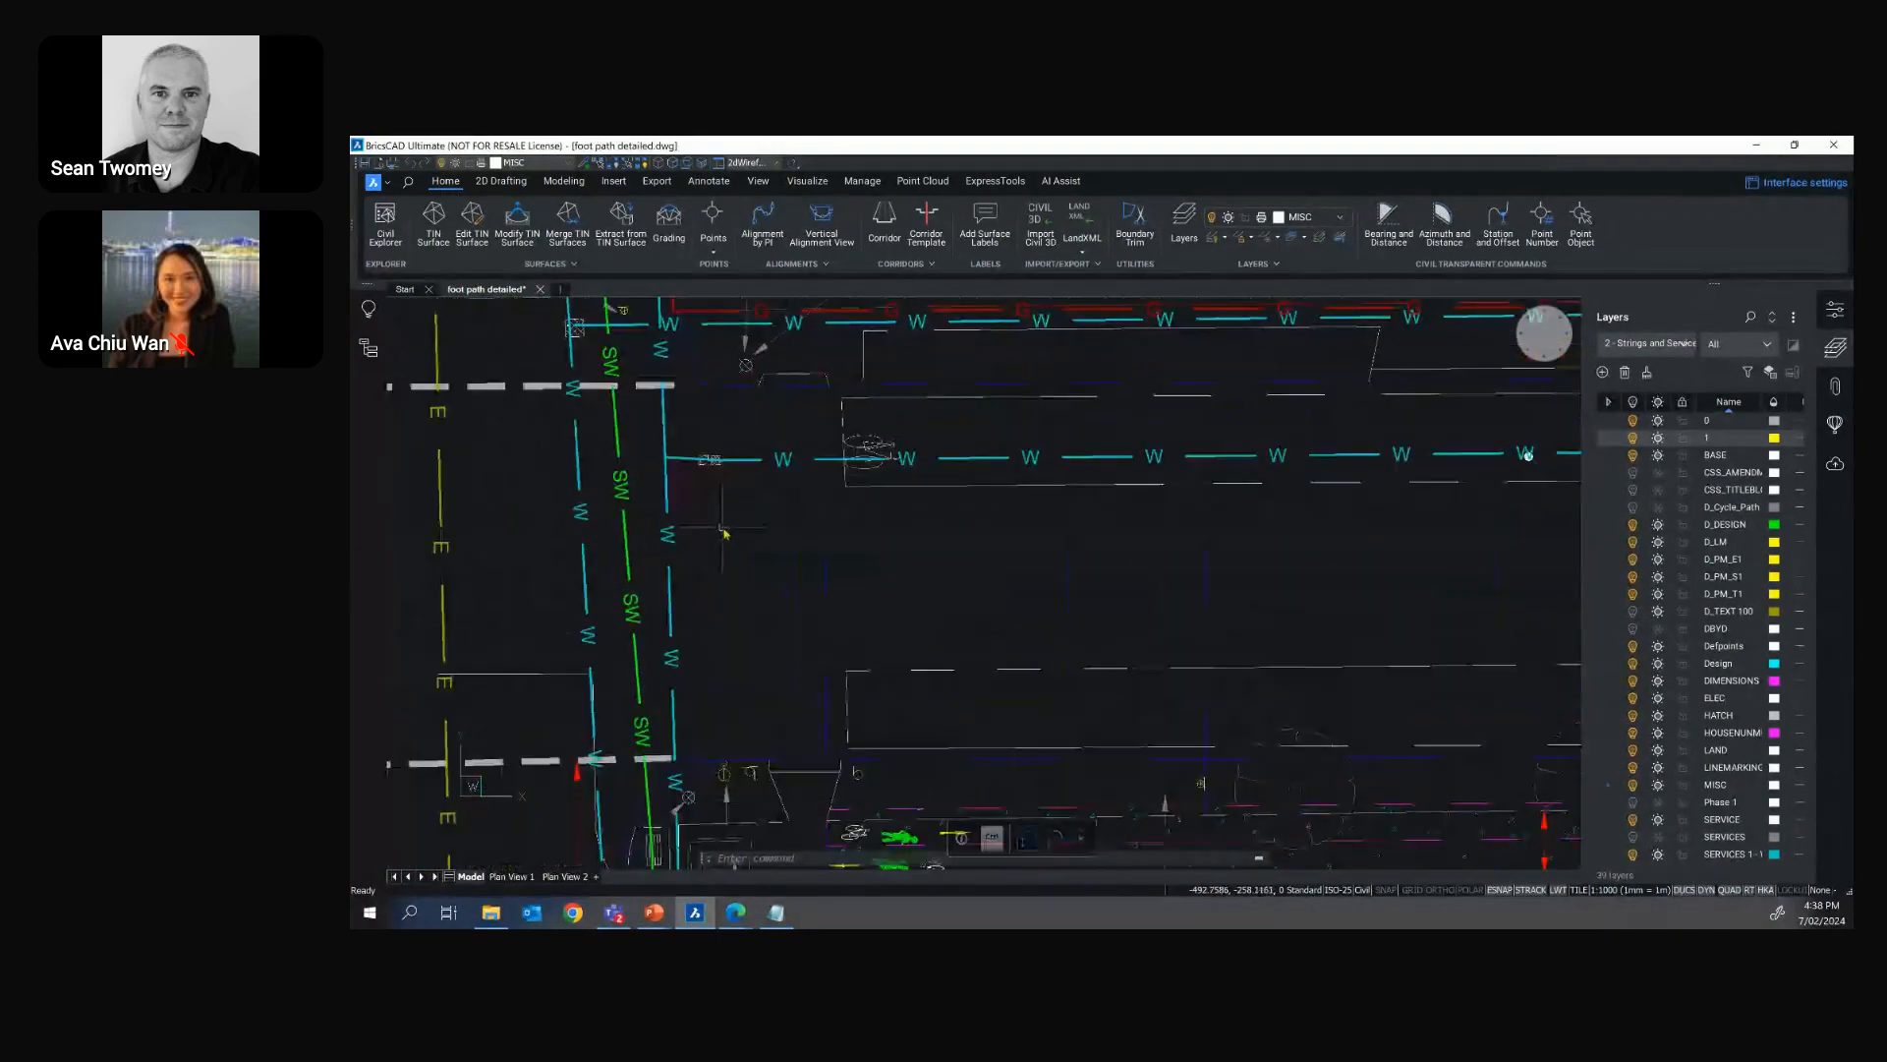
scroll(725, 532, "down", 2)
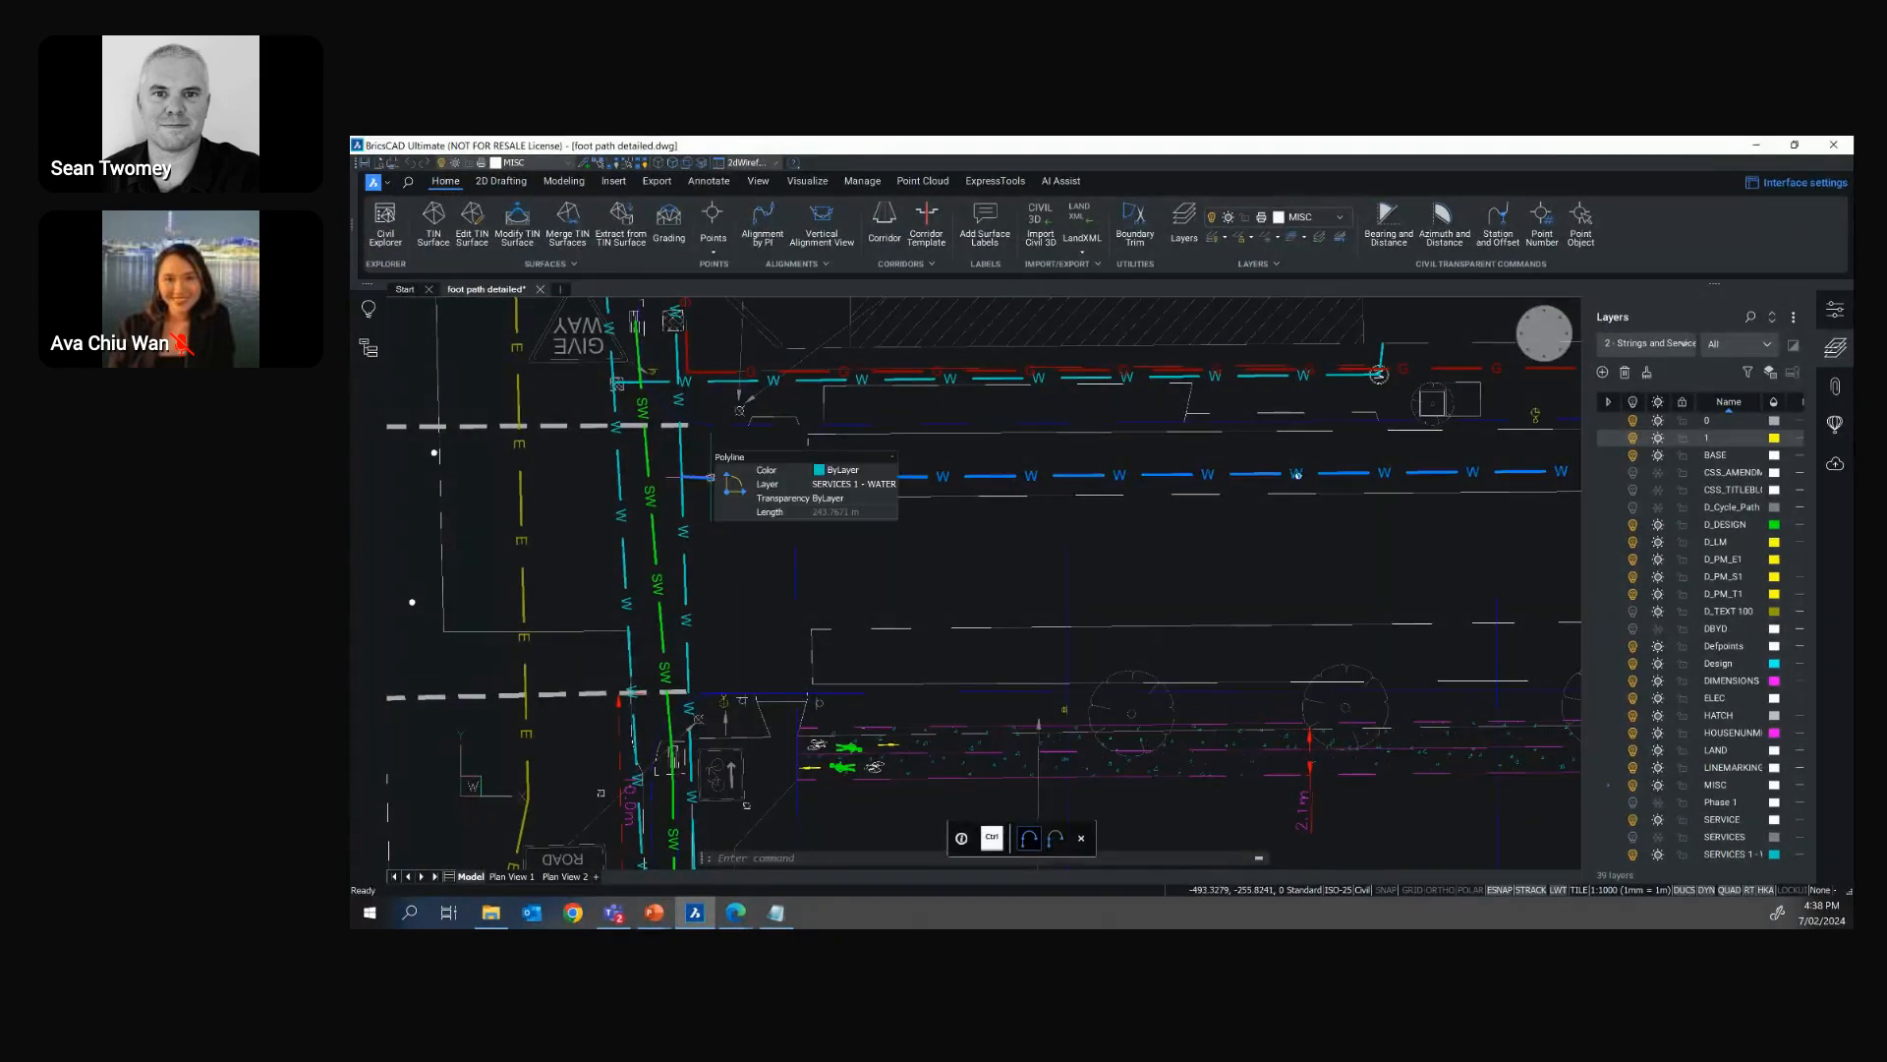
Restore the "1 - Outer Strings only" layer state and view the extents of the whole road plan
left_click(1649, 343)
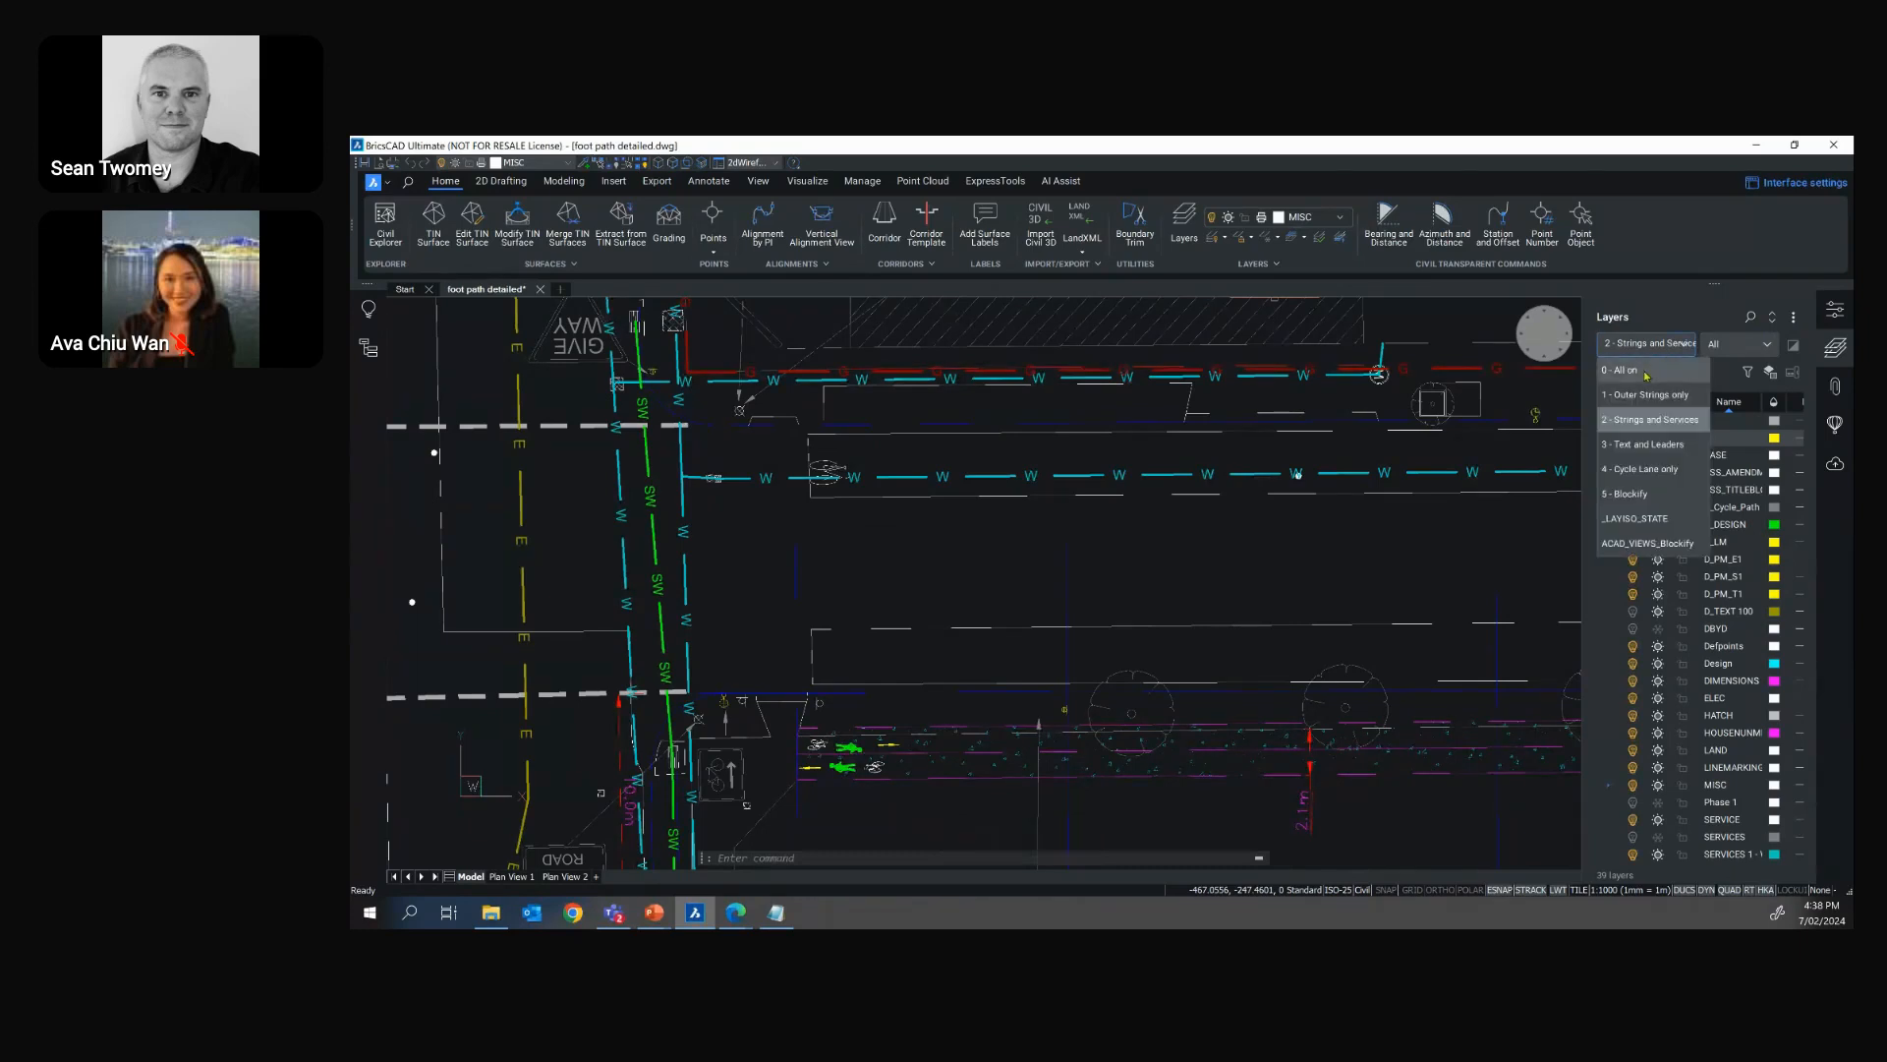
left_click(1651, 395)
scroll(1257, 563, "down", 5)
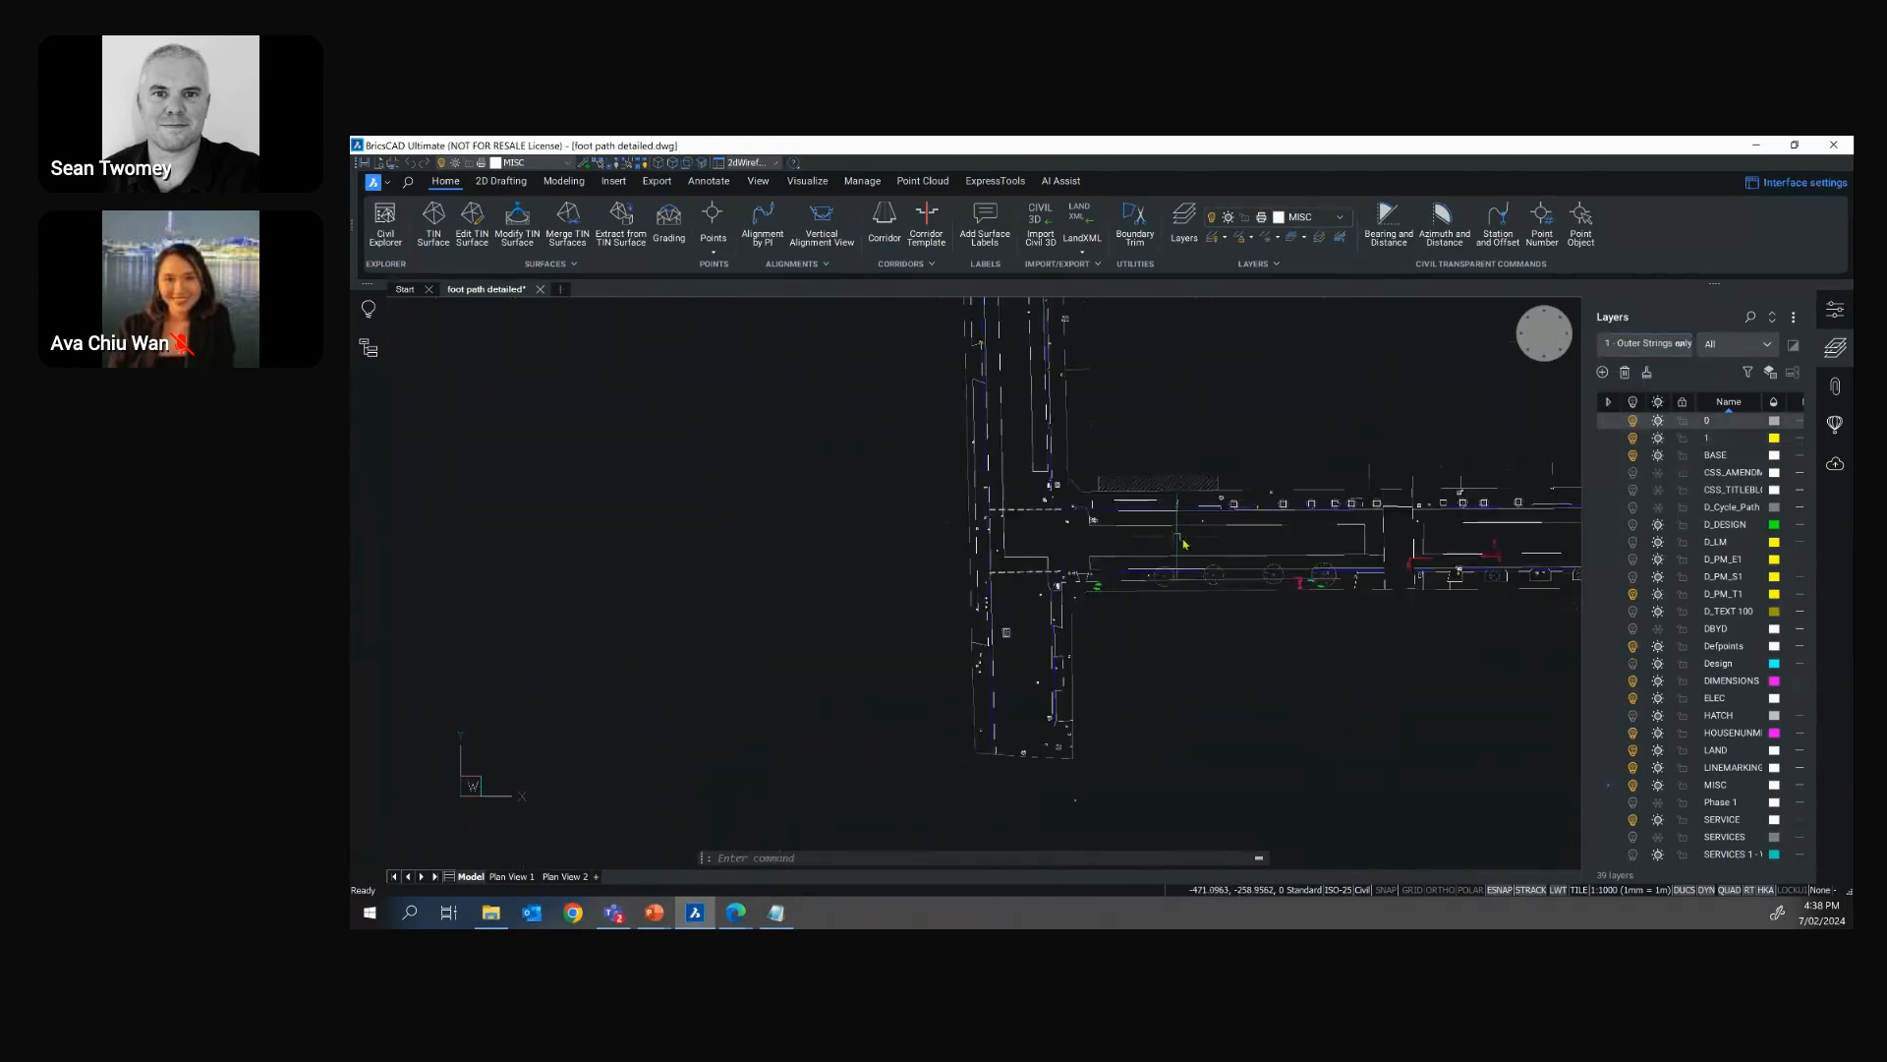
scroll(1257, 563, "down", 3)
middle_click_drag(1257, 563, 1024, 517)
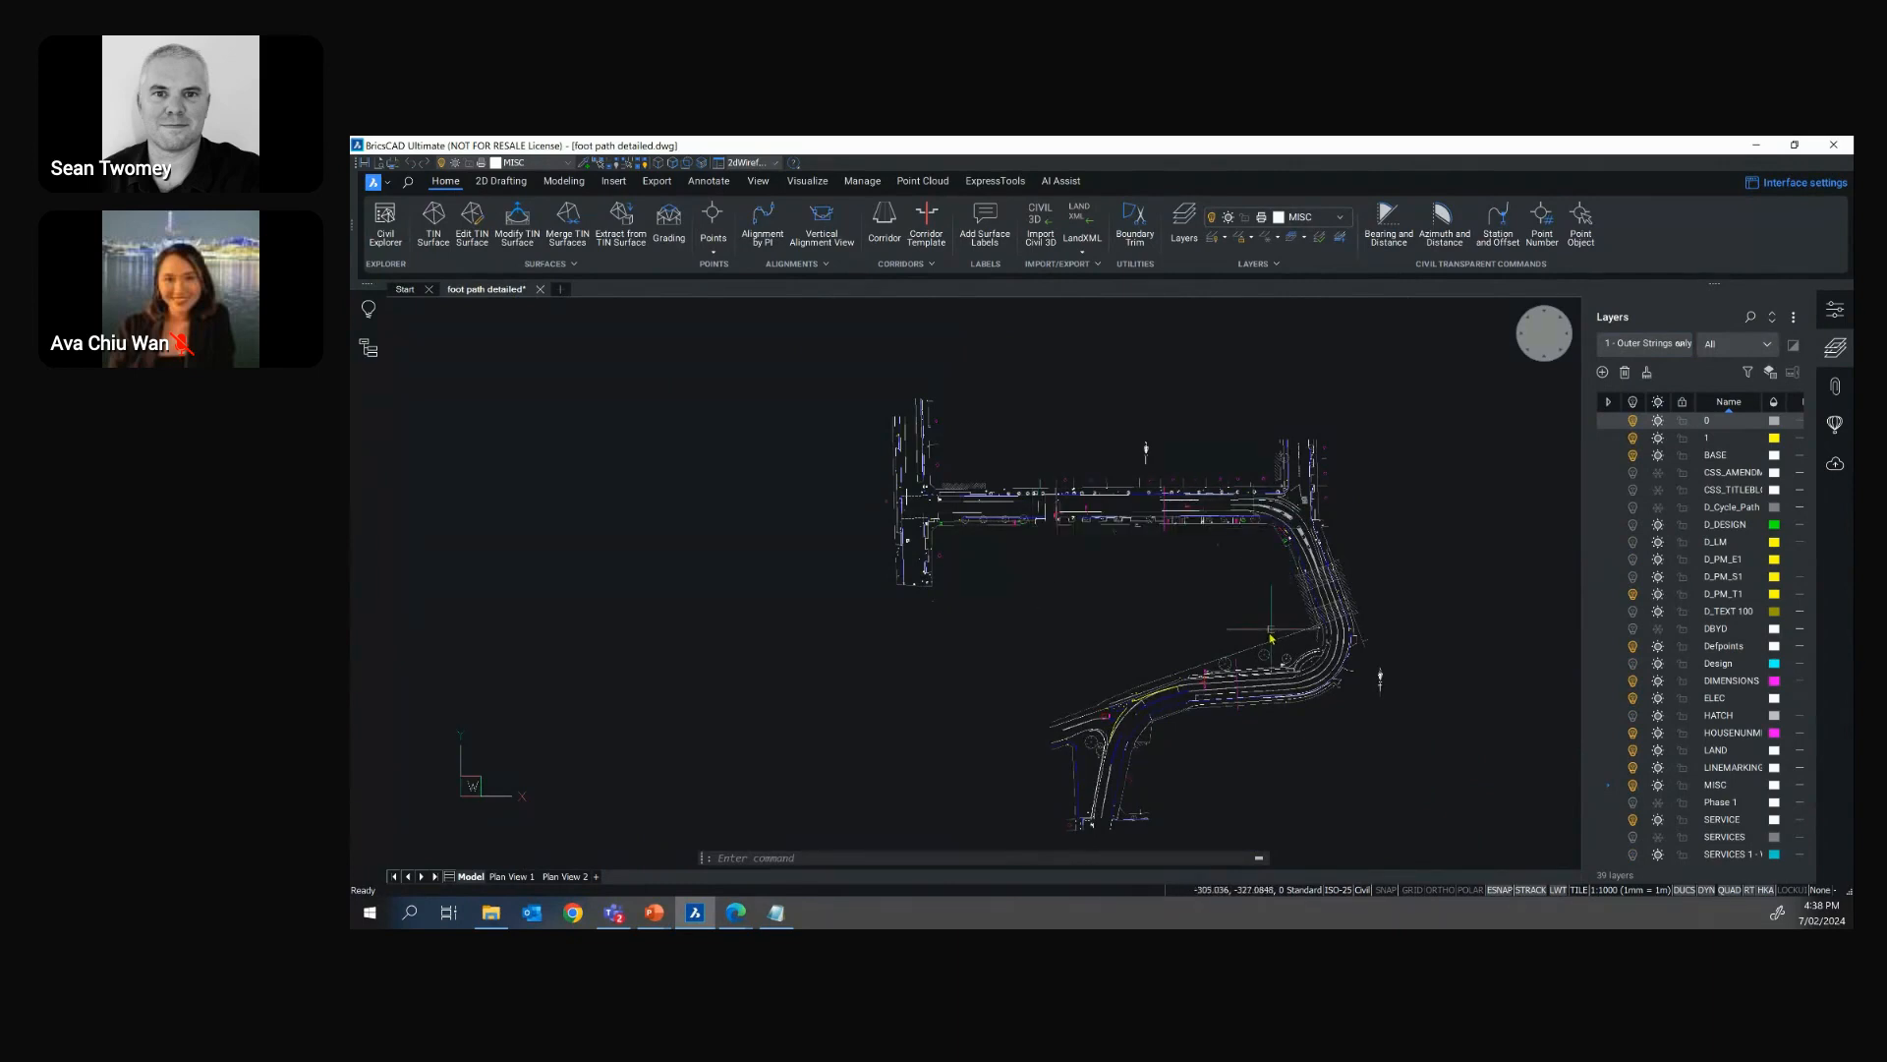
Restore the "4 - Cycle Lane only" layer state and view the cycle lane along the straight road section
left_click(1649, 344)
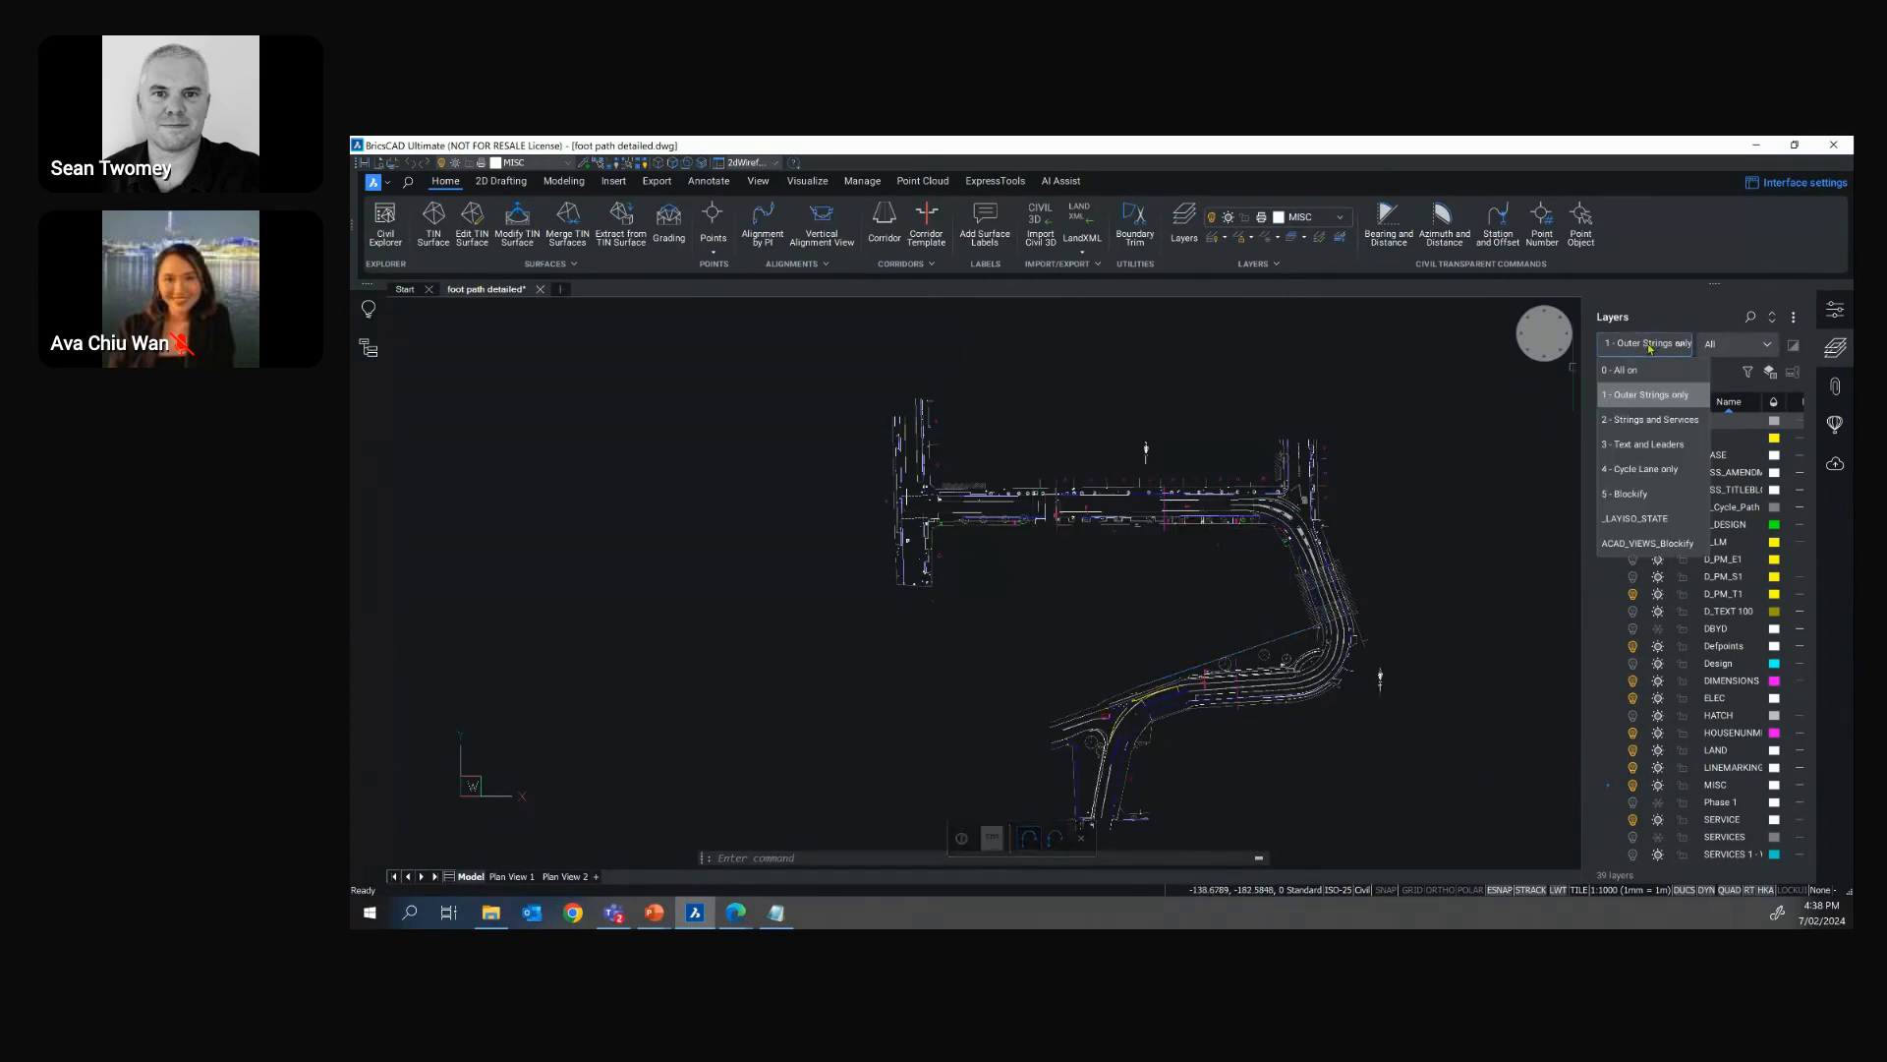
left_click(1664, 471)
scroll(1106, 510, "up", 3)
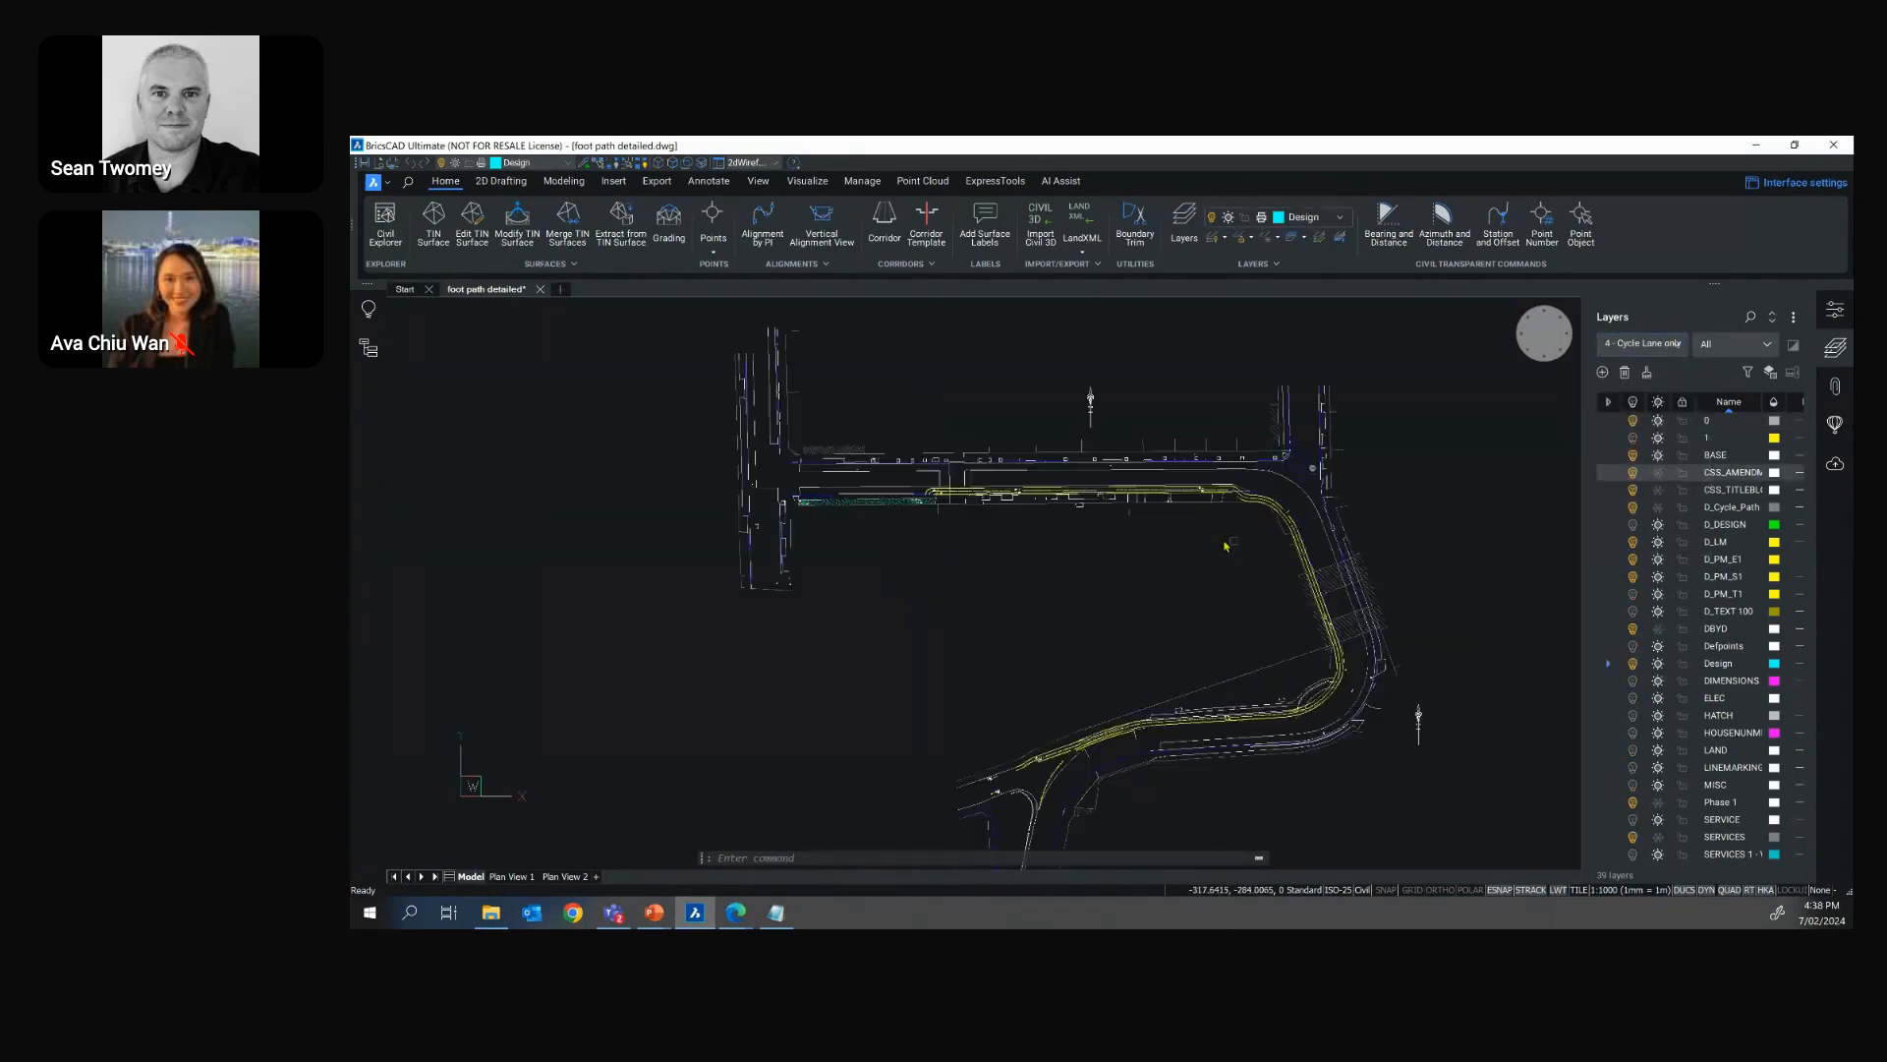
scroll(1106, 511, "up", 3)
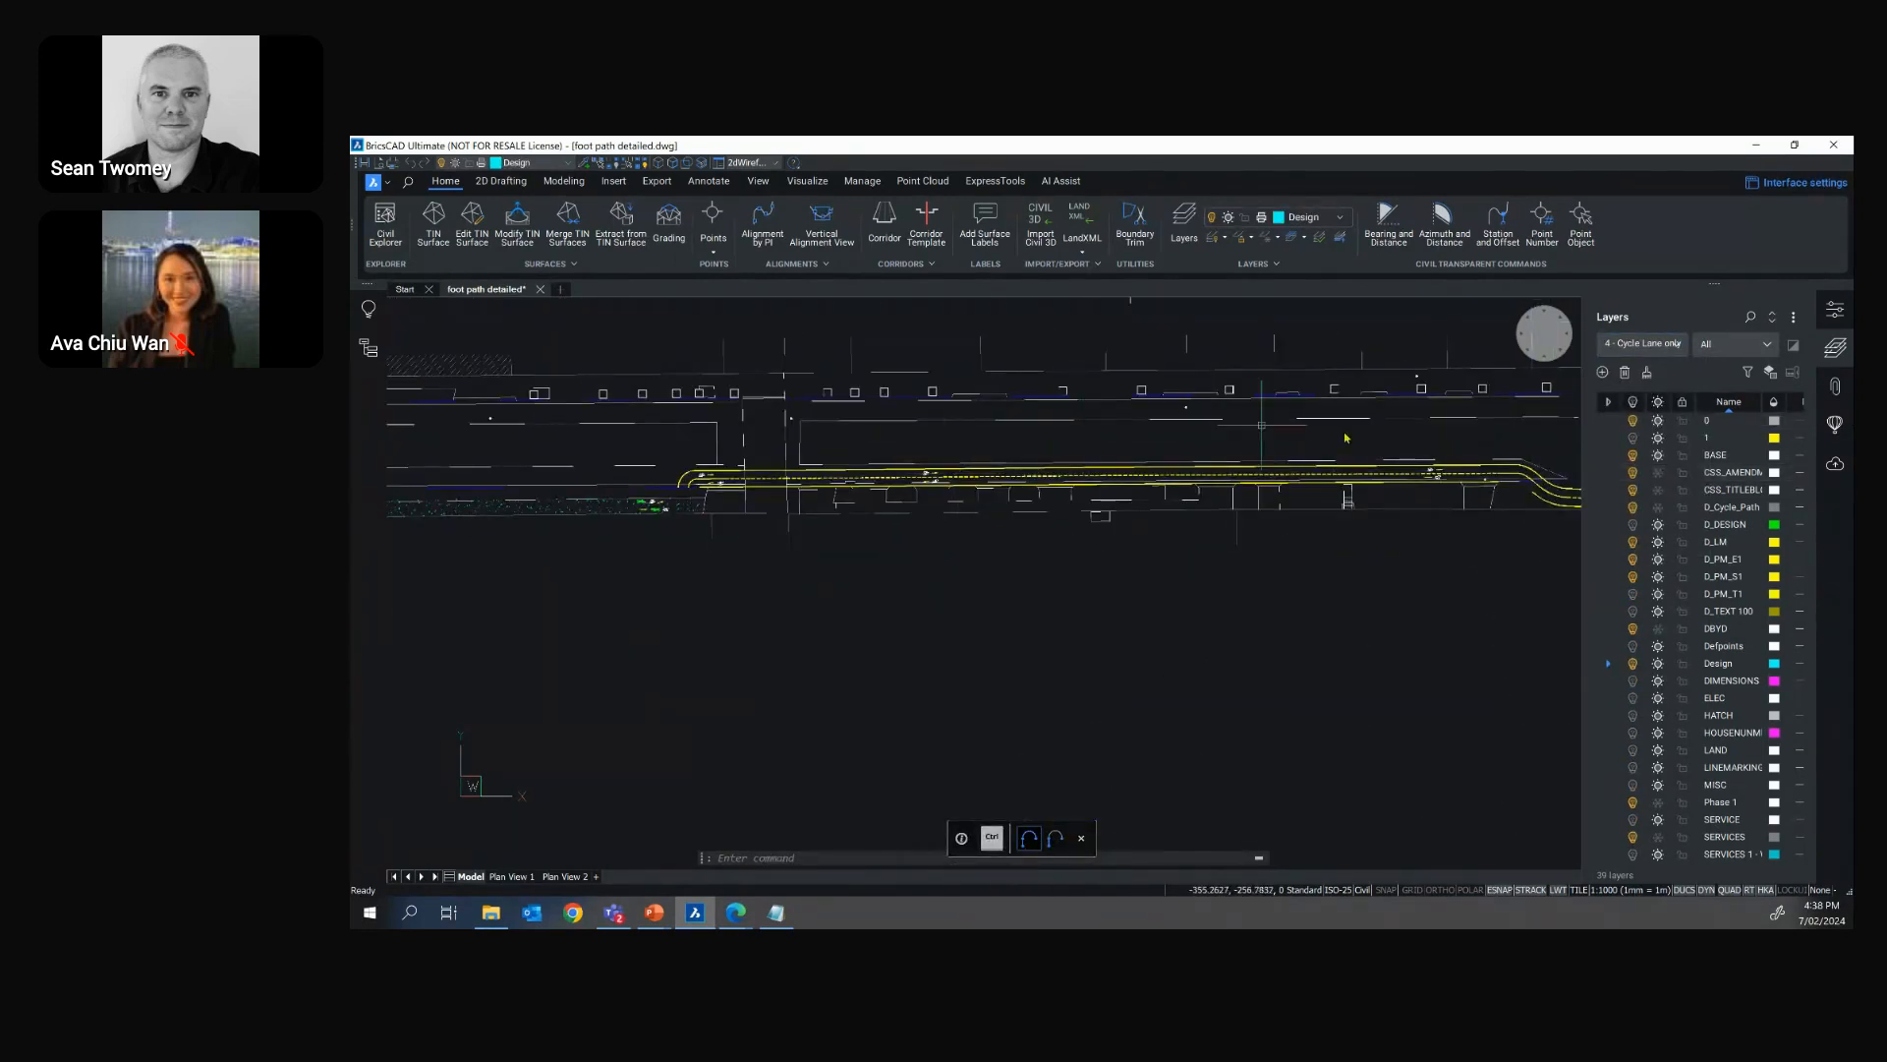
Restore the "3 - Text and Leaders" layer state and examine the annotations along the southern road bend
left_click(1648, 345)
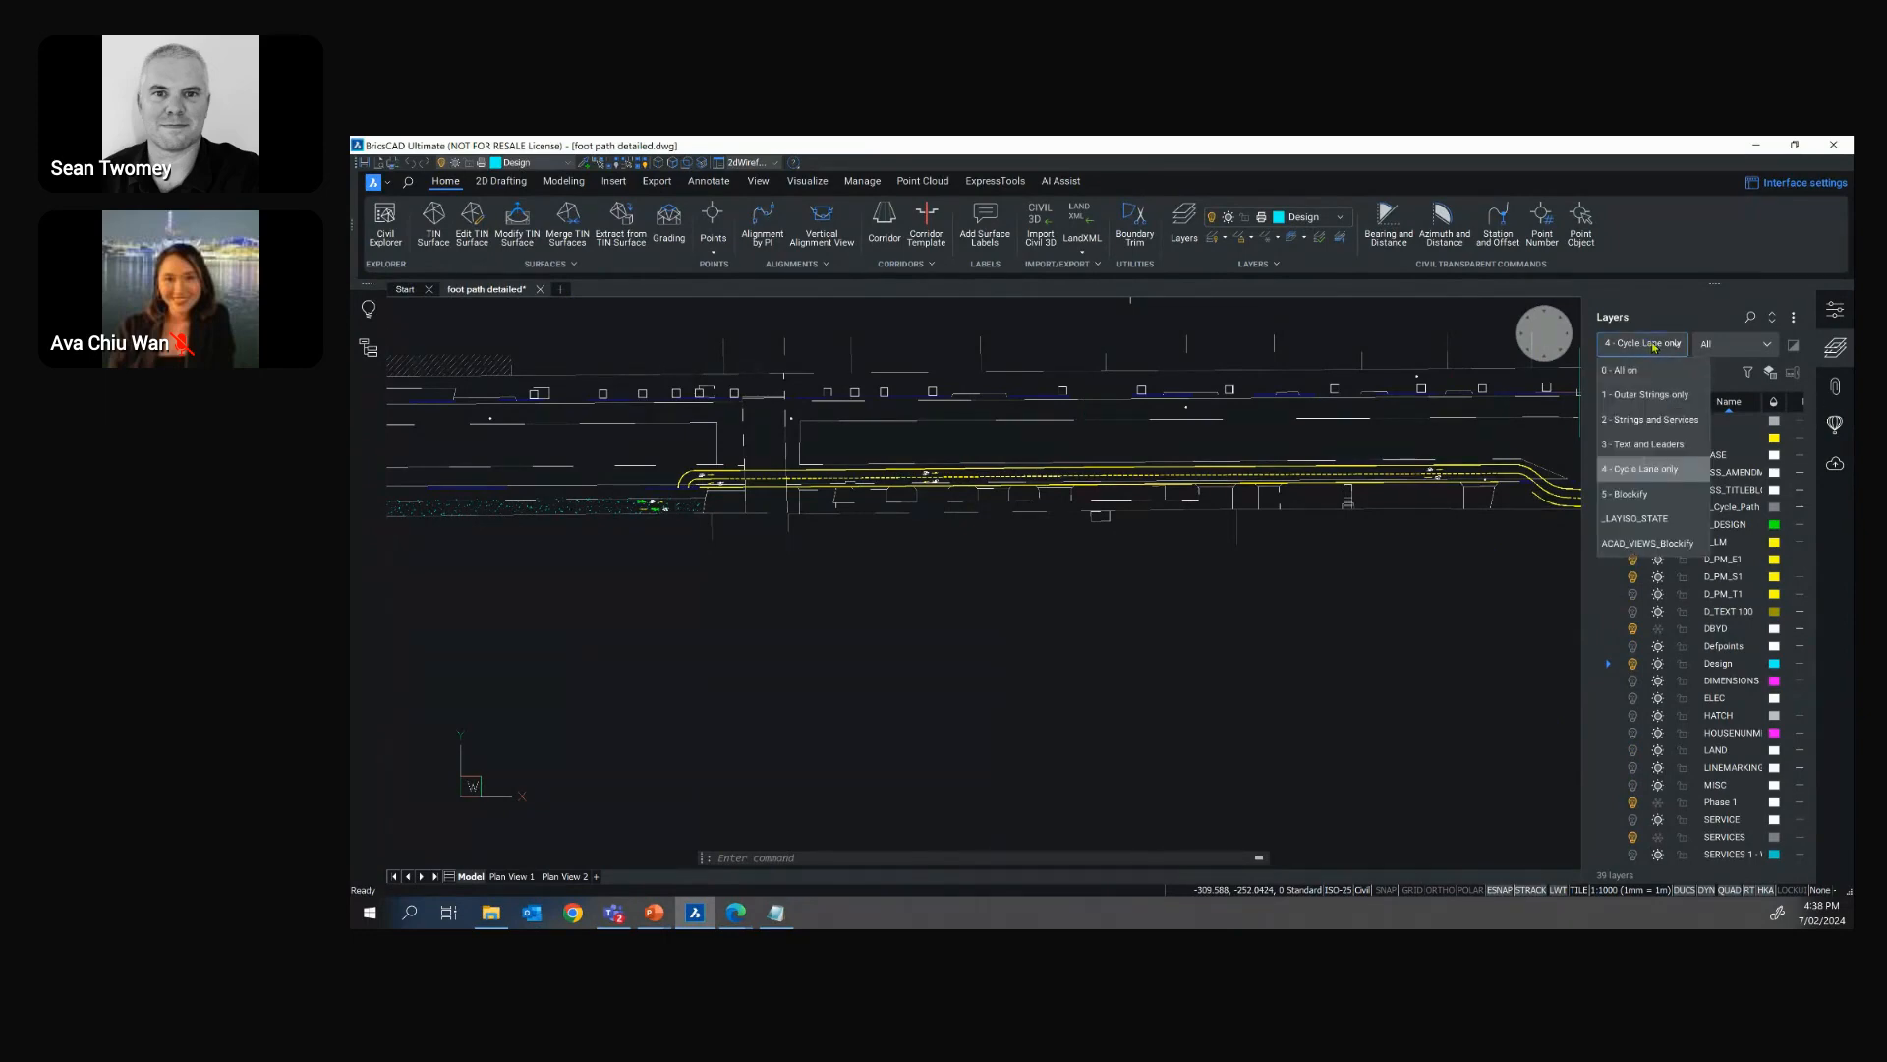
left_click(1641, 444)
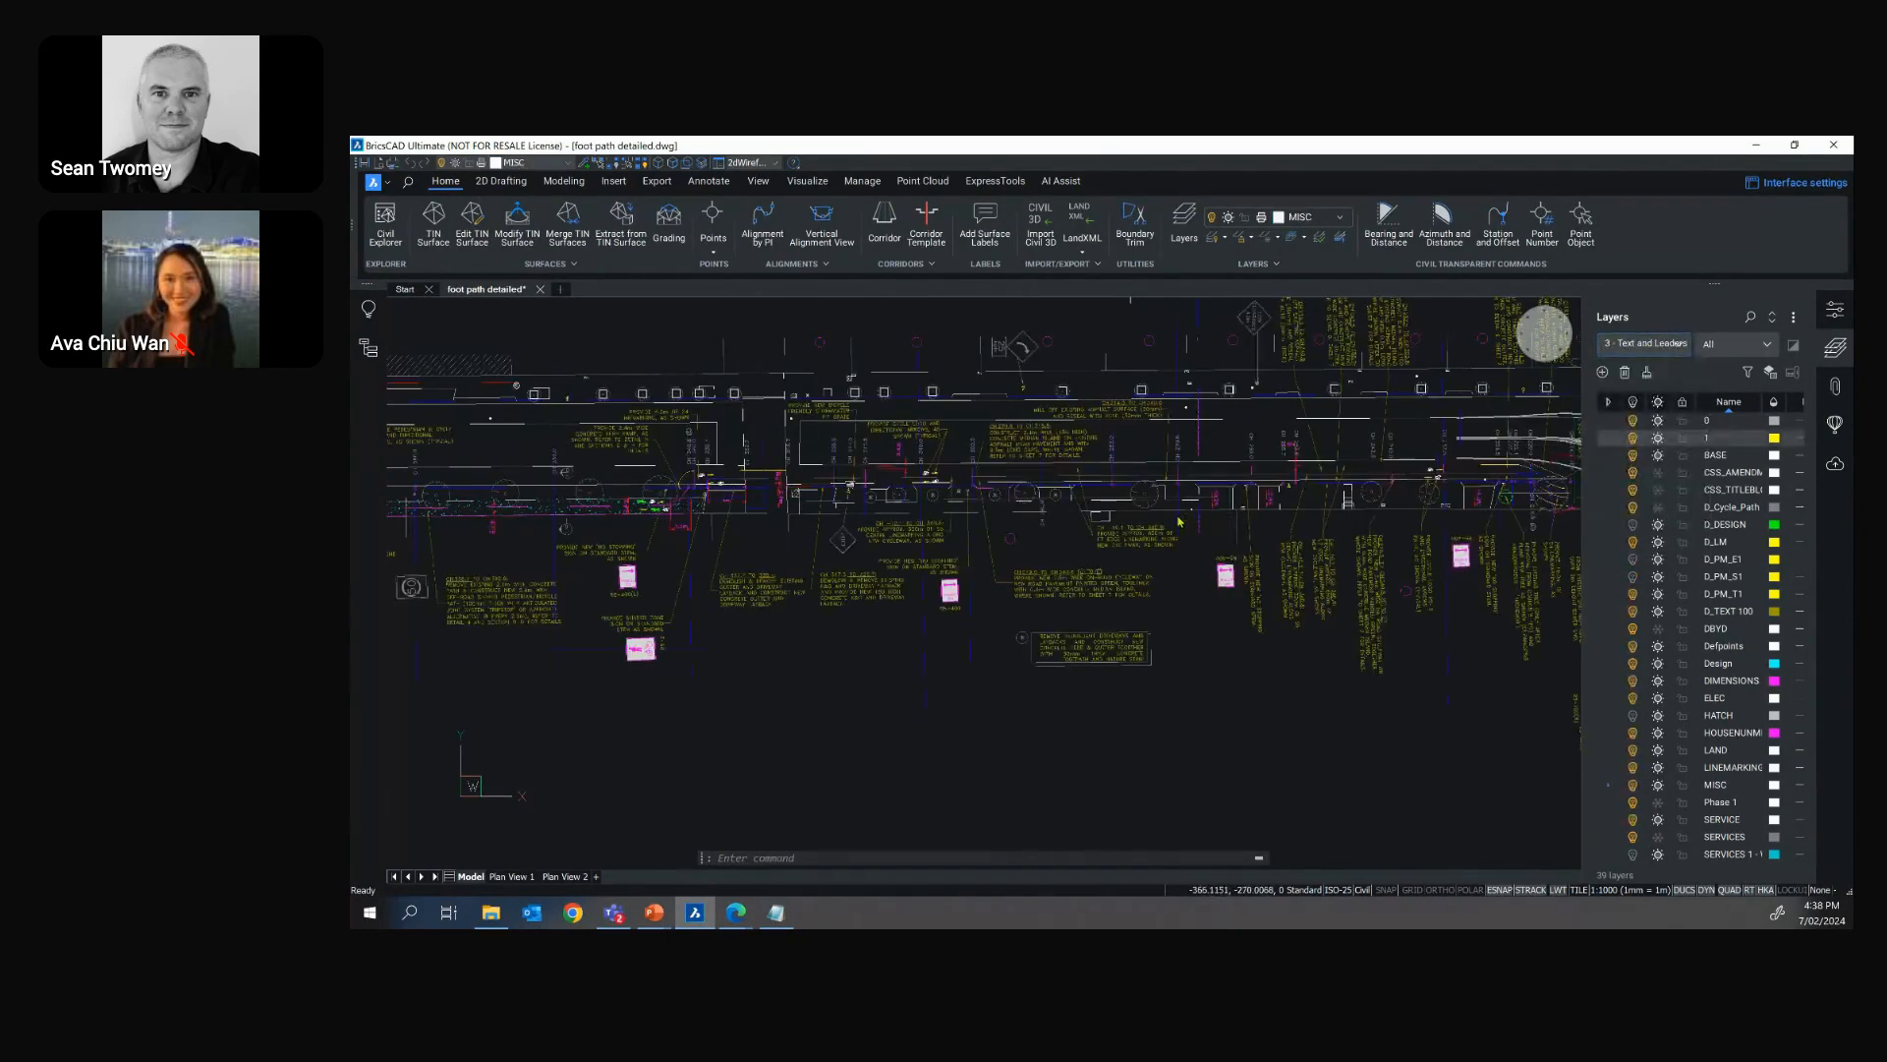
scroll(1179, 520, "down", 3)
scroll(1261, 590, "up", 2)
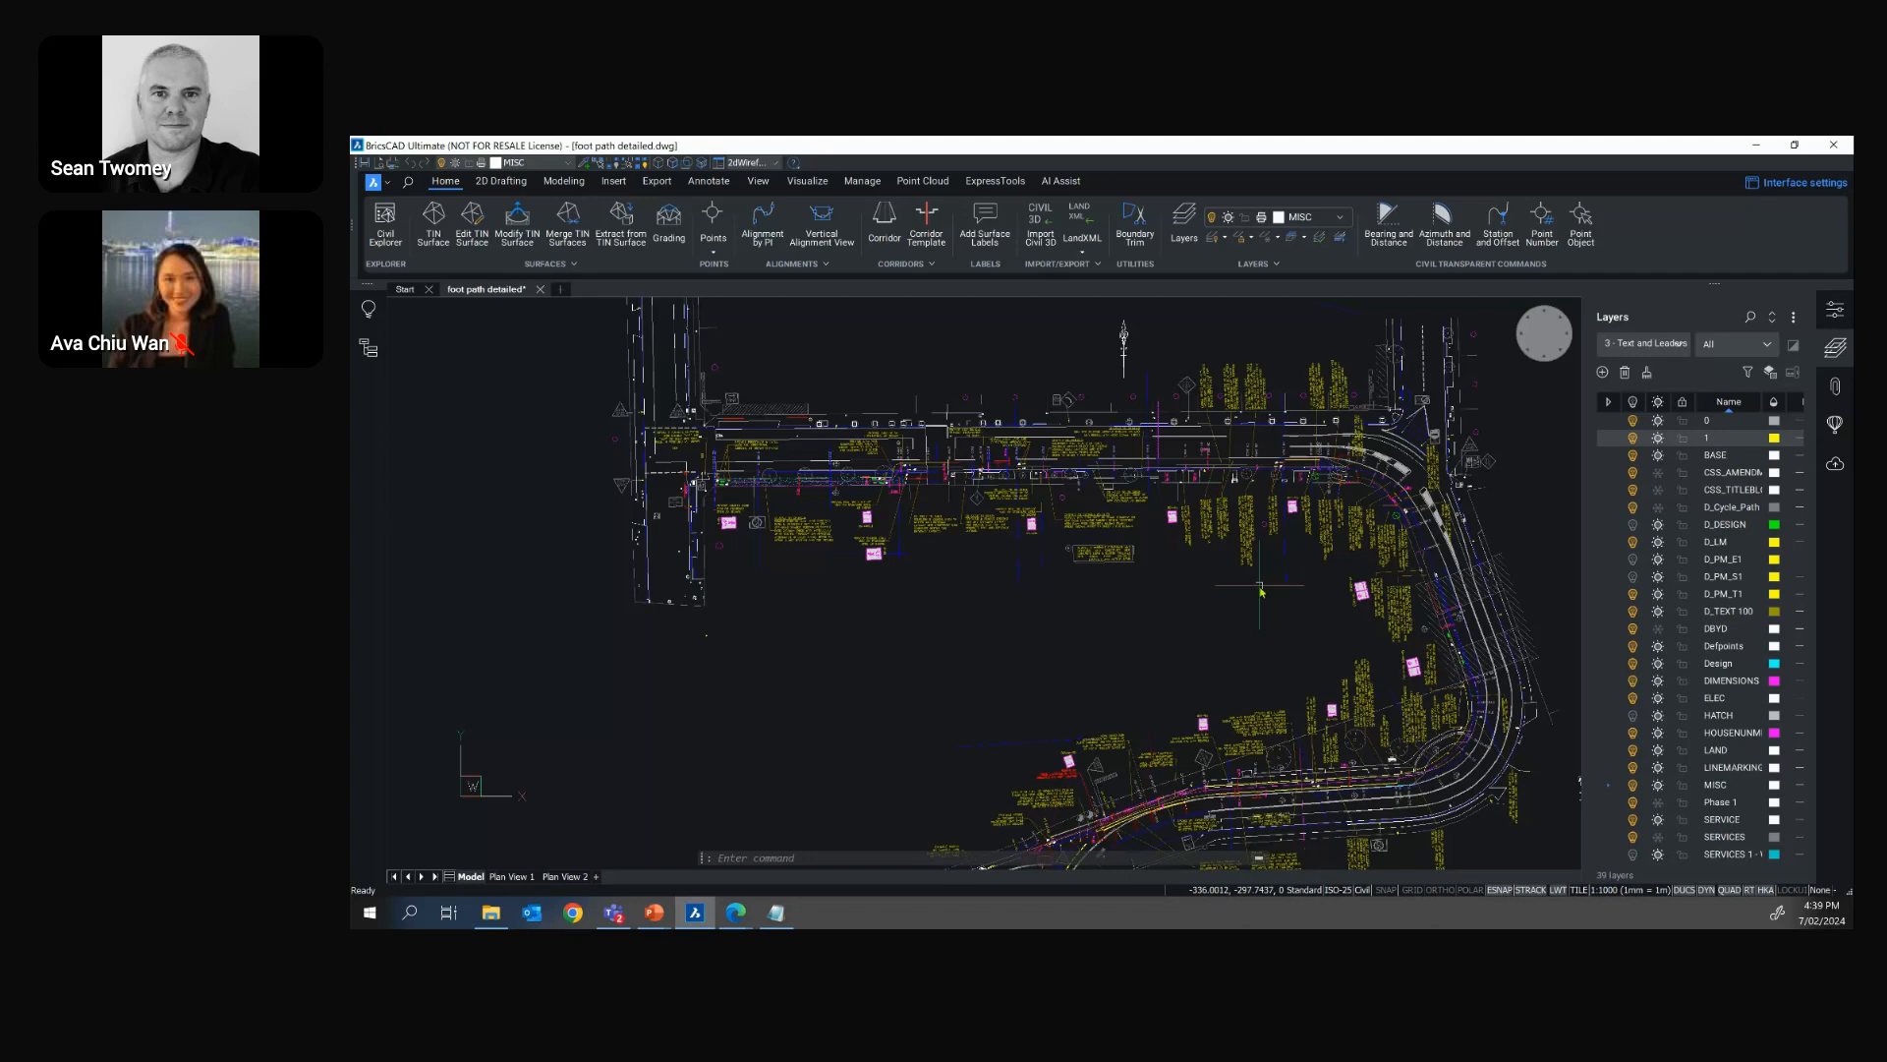
scroll(1267, 796, "up", 2, "ctrl")
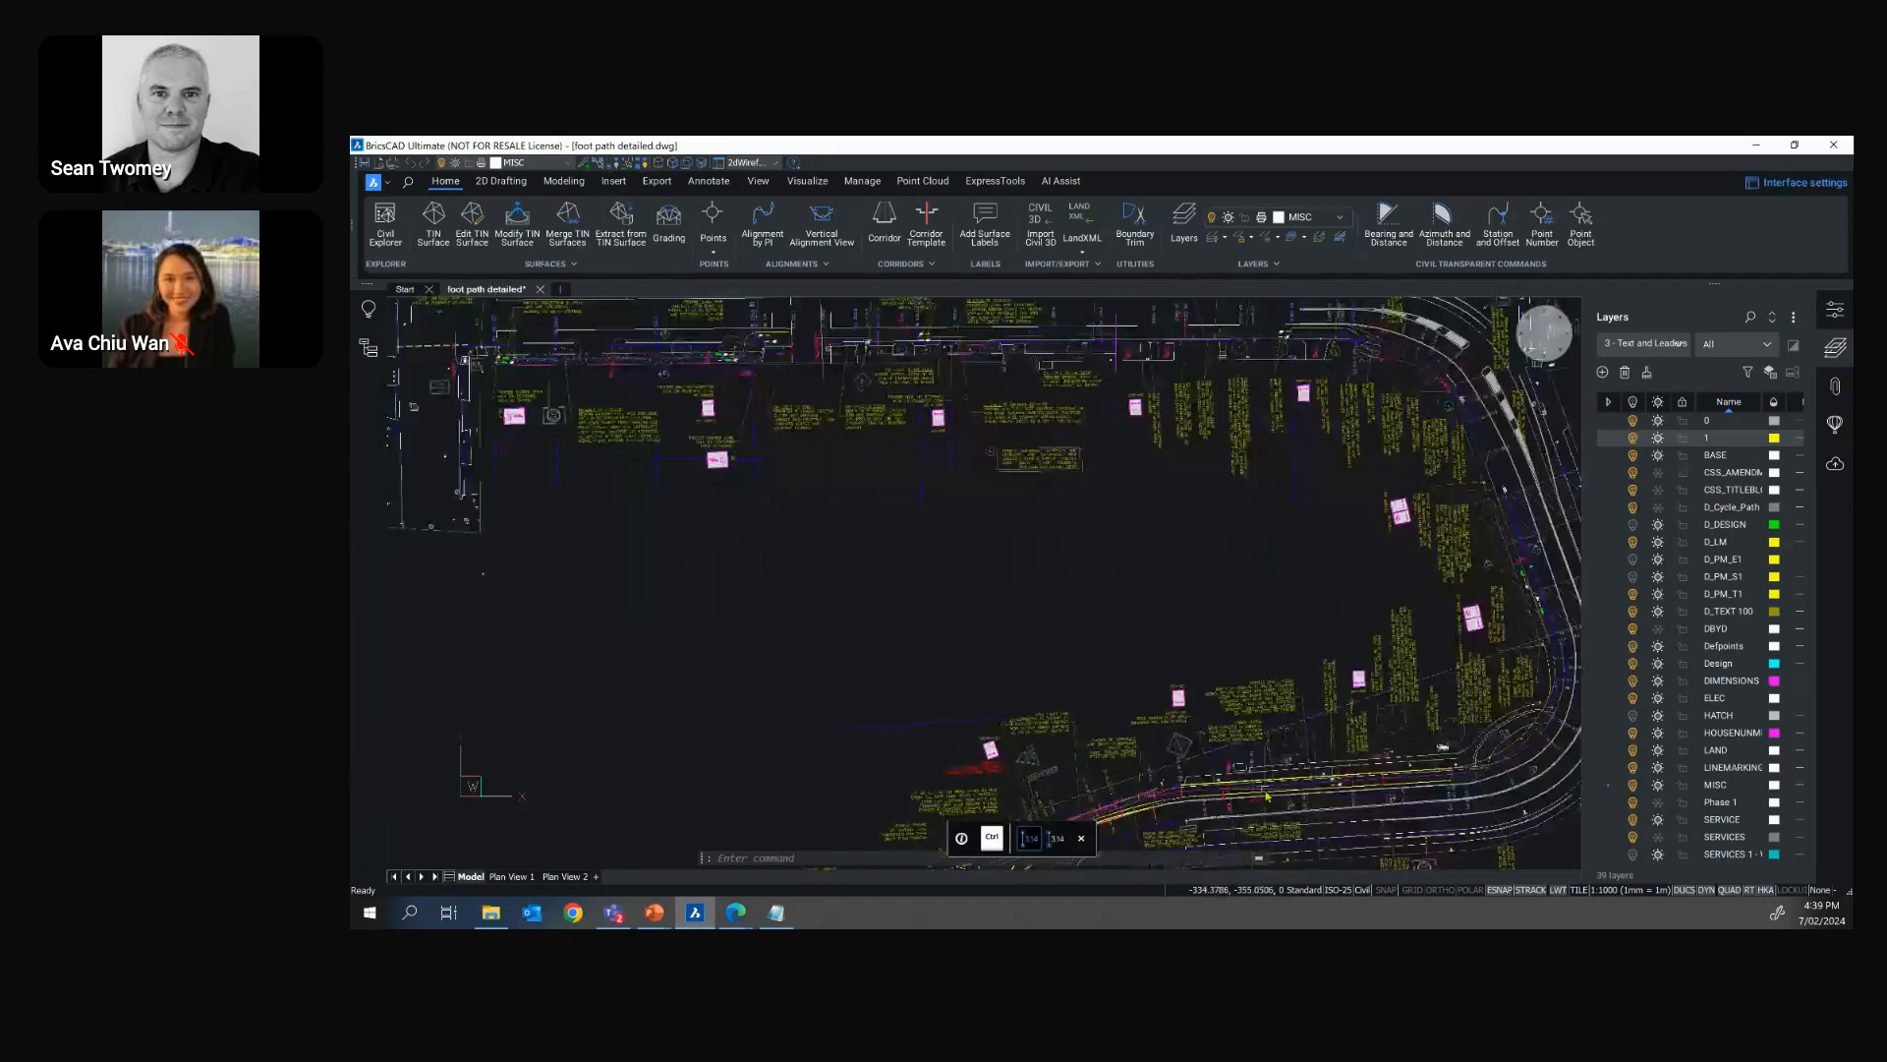
scroll(1267, 796, "up", 3, "ctrl")
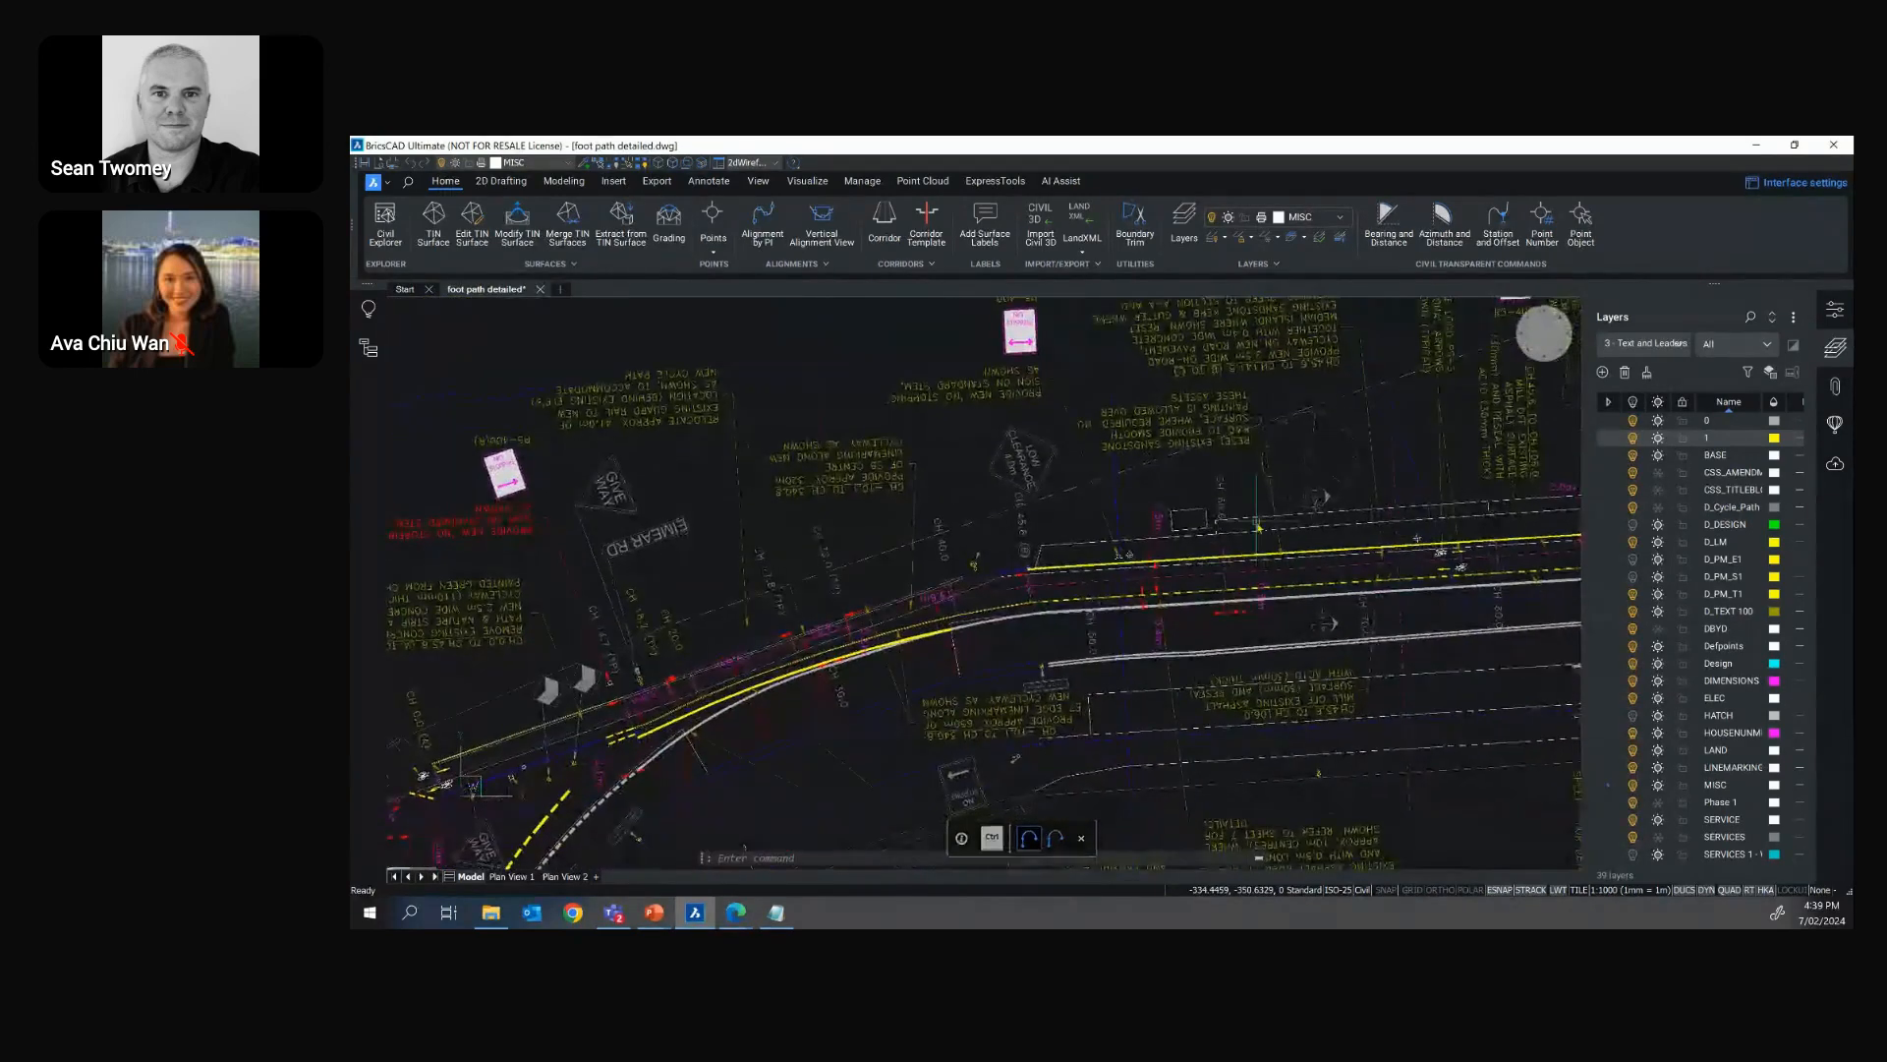
Switch the drawing back to the "1 - Outer Strings only" layer state near the yellow double-circle symbol by the road
left_click(1651, 344)
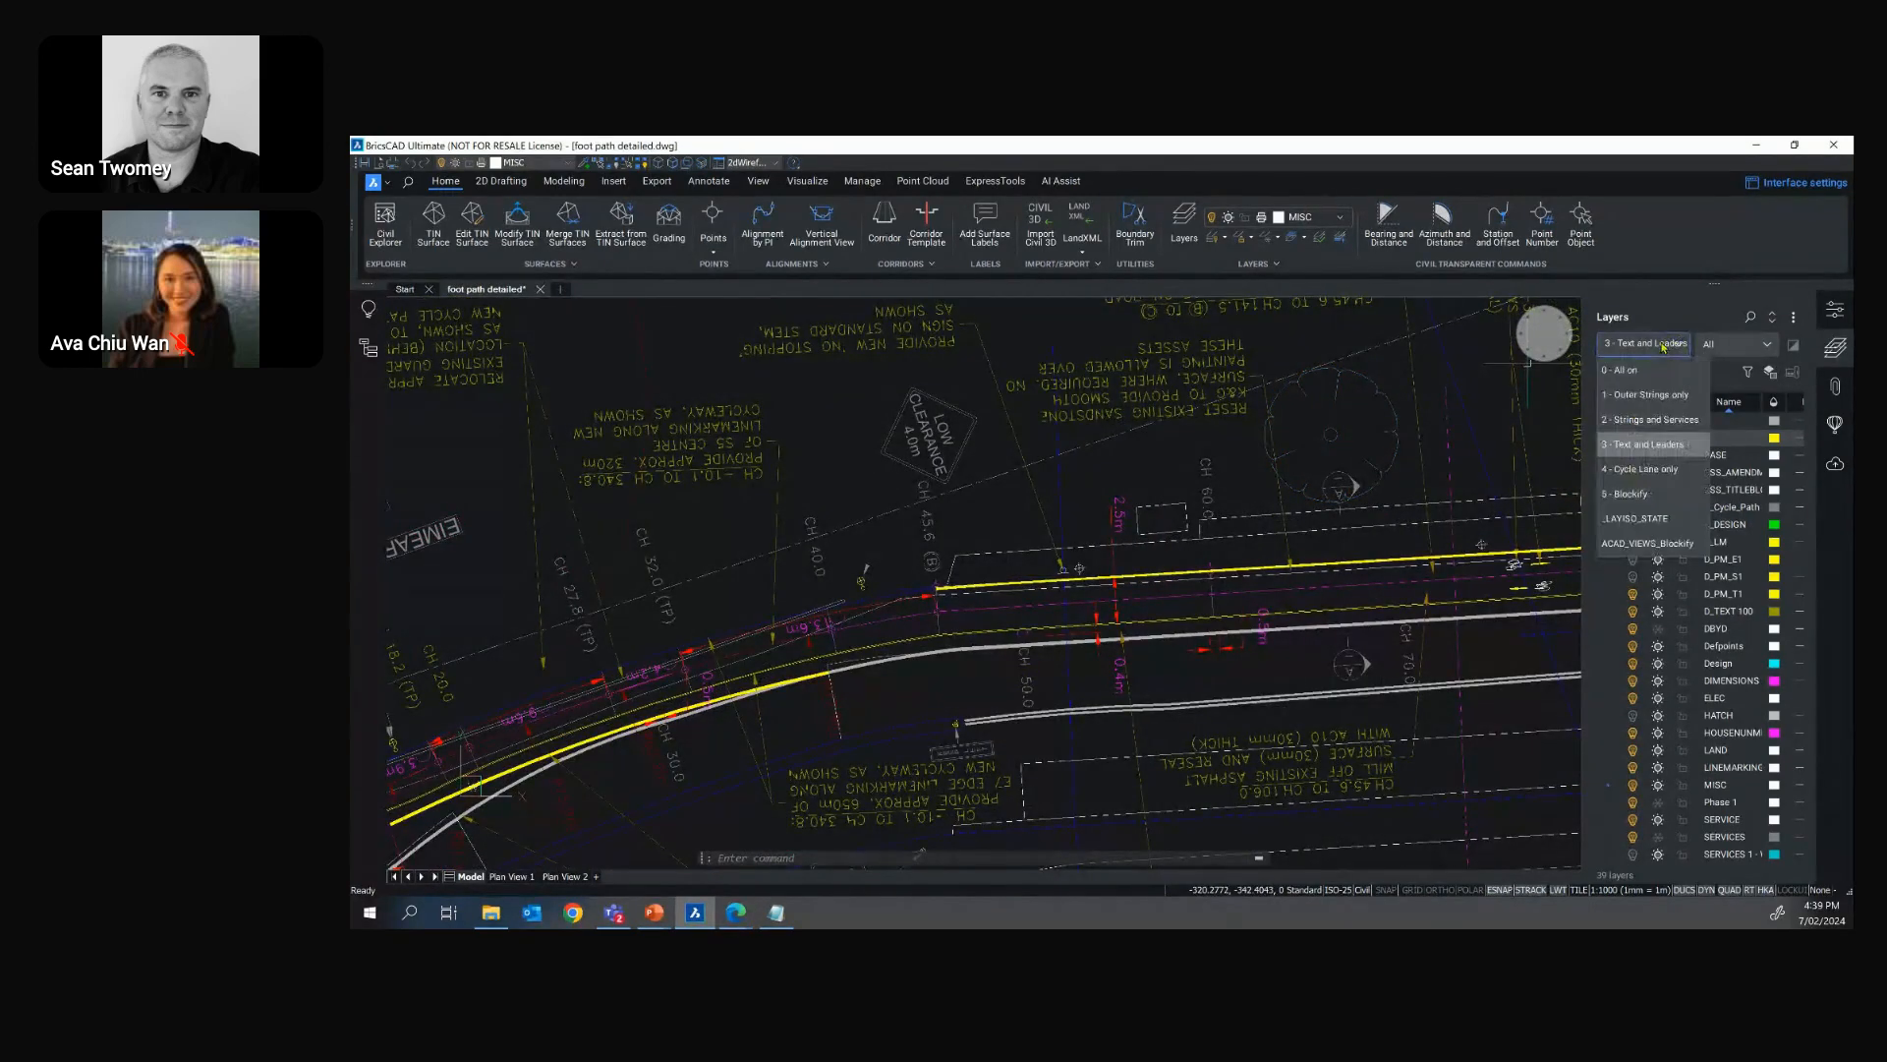
left_click(1649, 395)
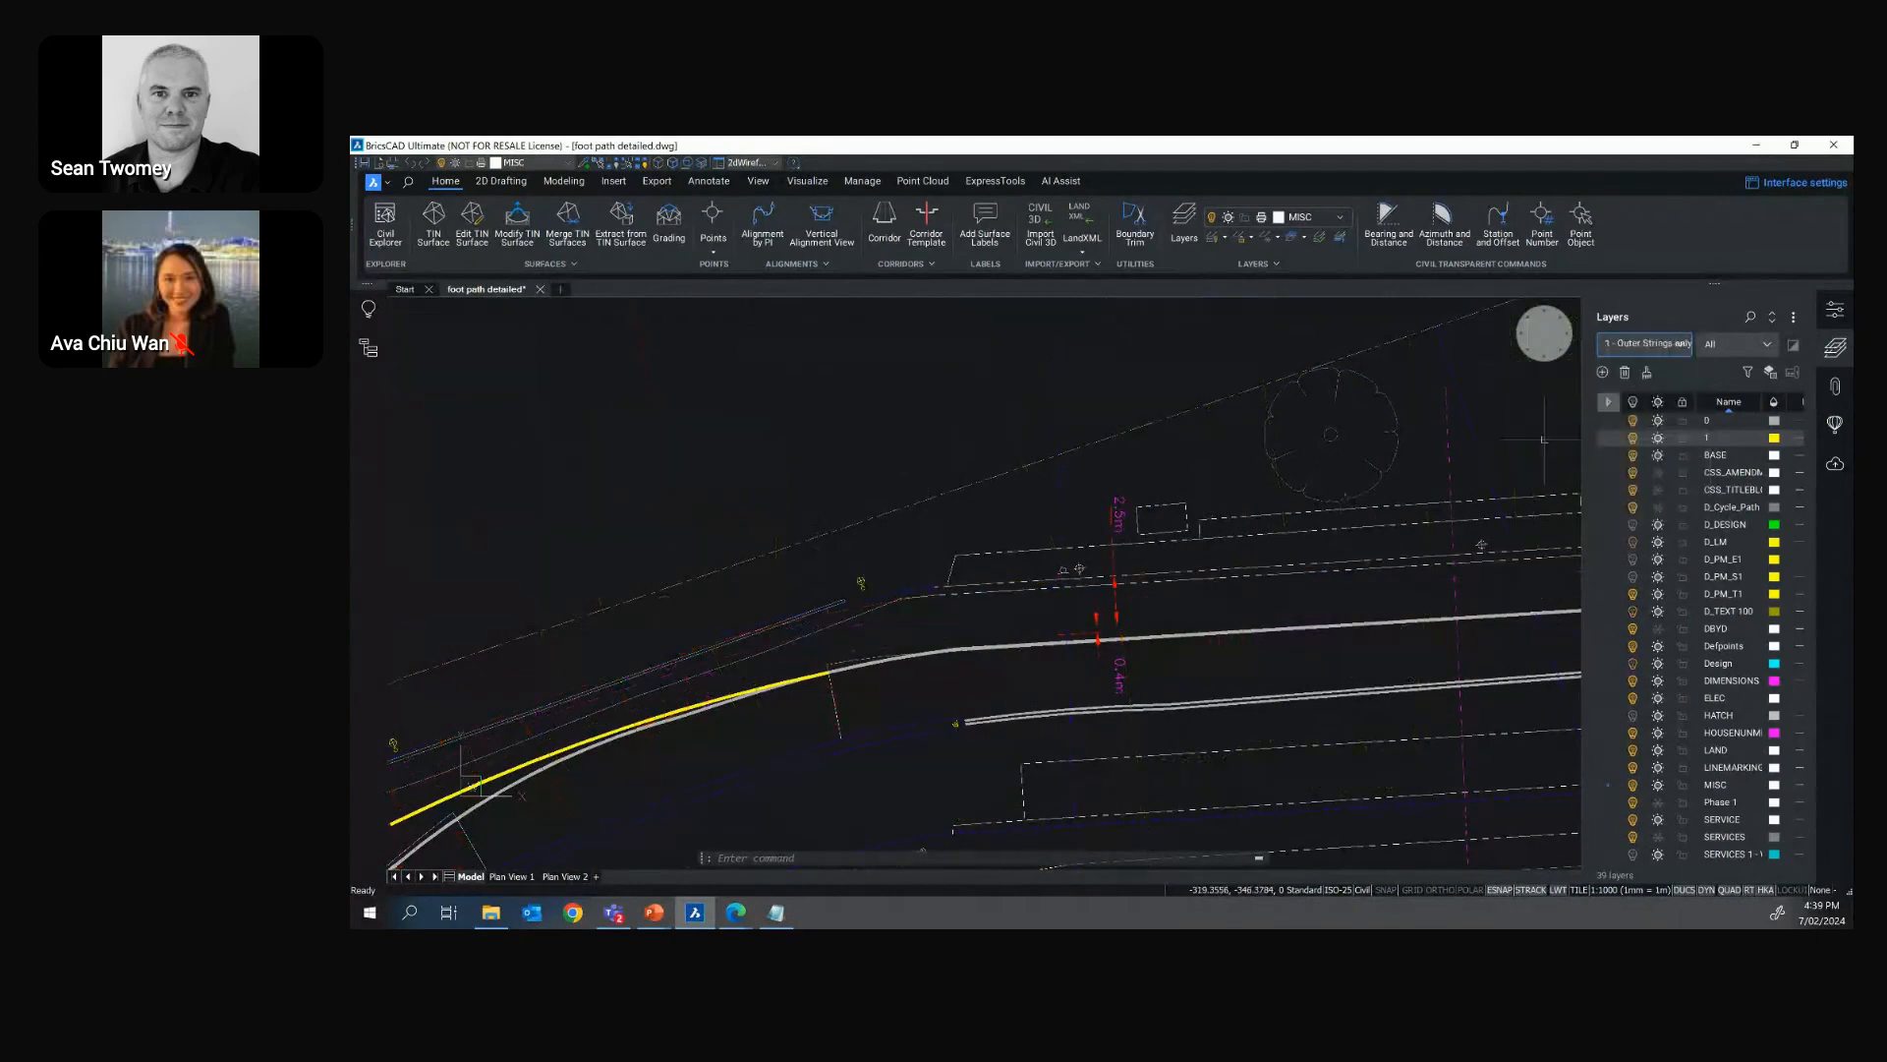
scroll(900, 600, "up", 3)
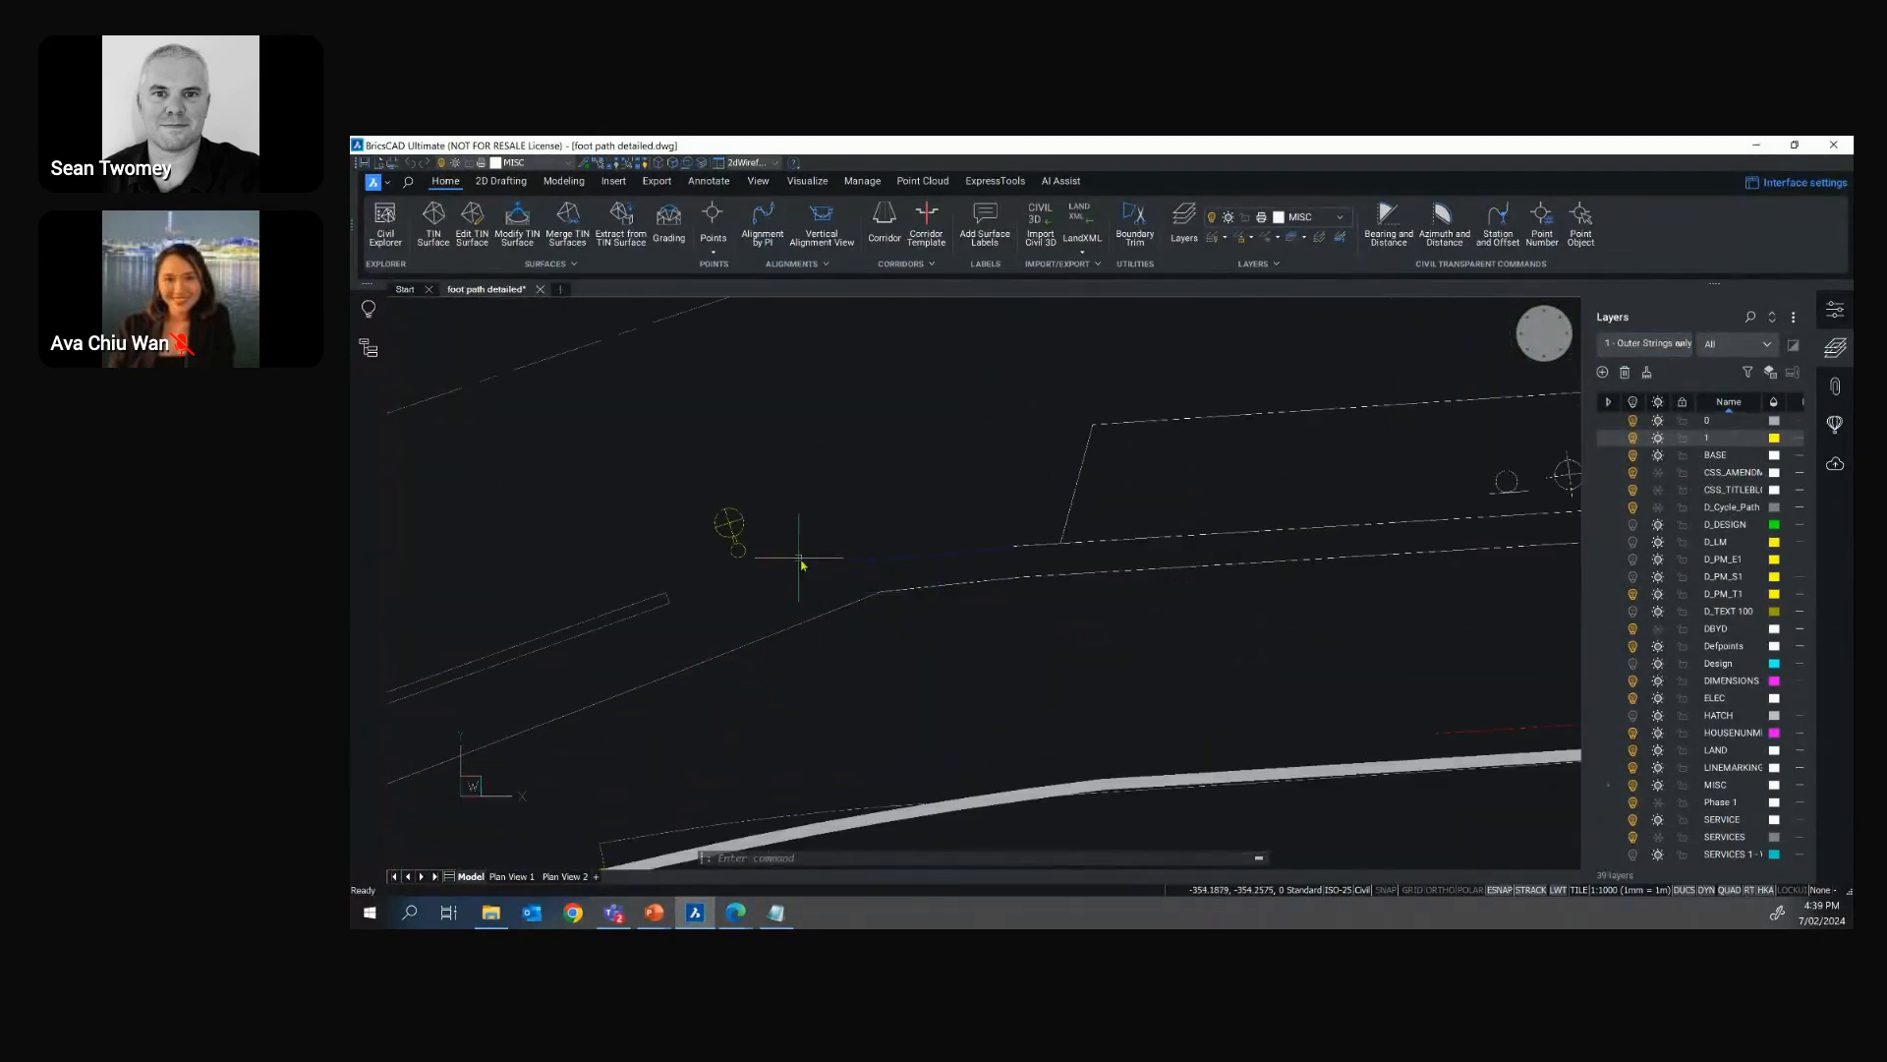
Select the loose entities of the yellow double-circle symbol to inspect its geometry, and clear the selection
left_click(730, 523)
scroll(737, 526, "up", 3)
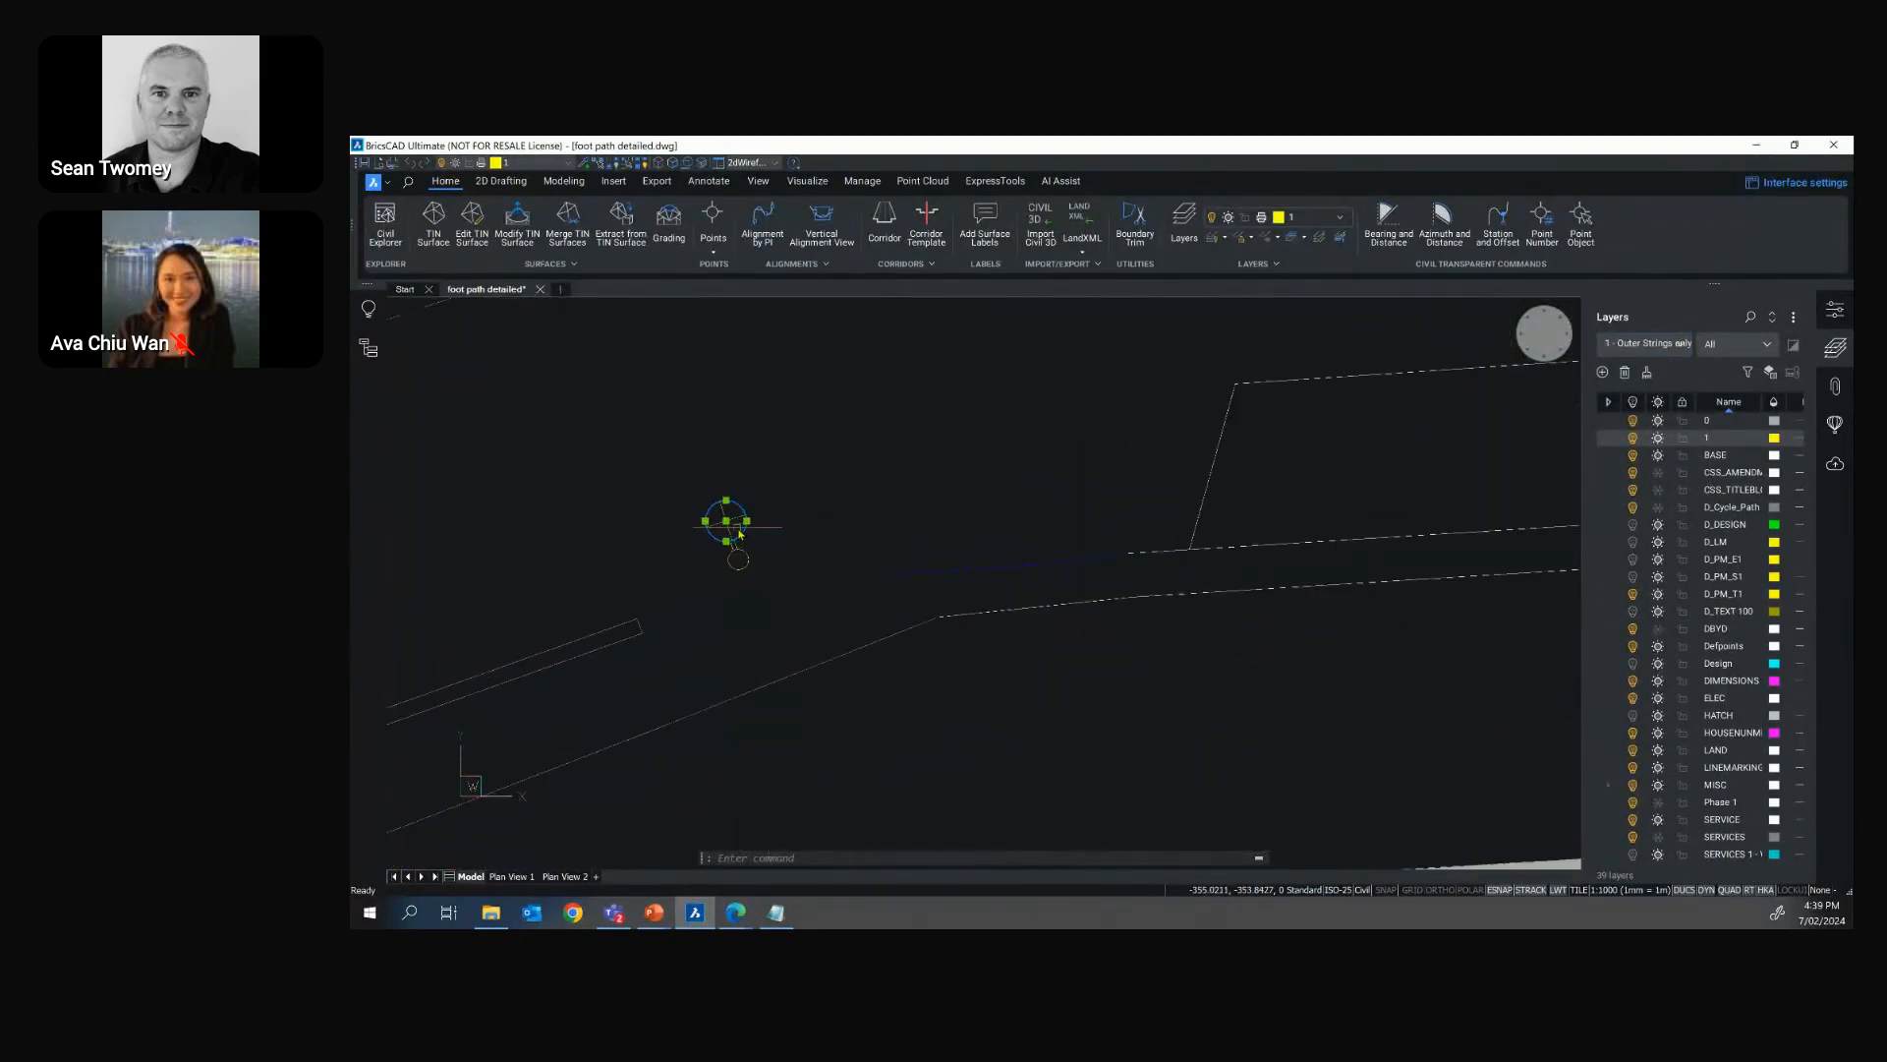
left_click(807, 617)
left_click(621, 411)
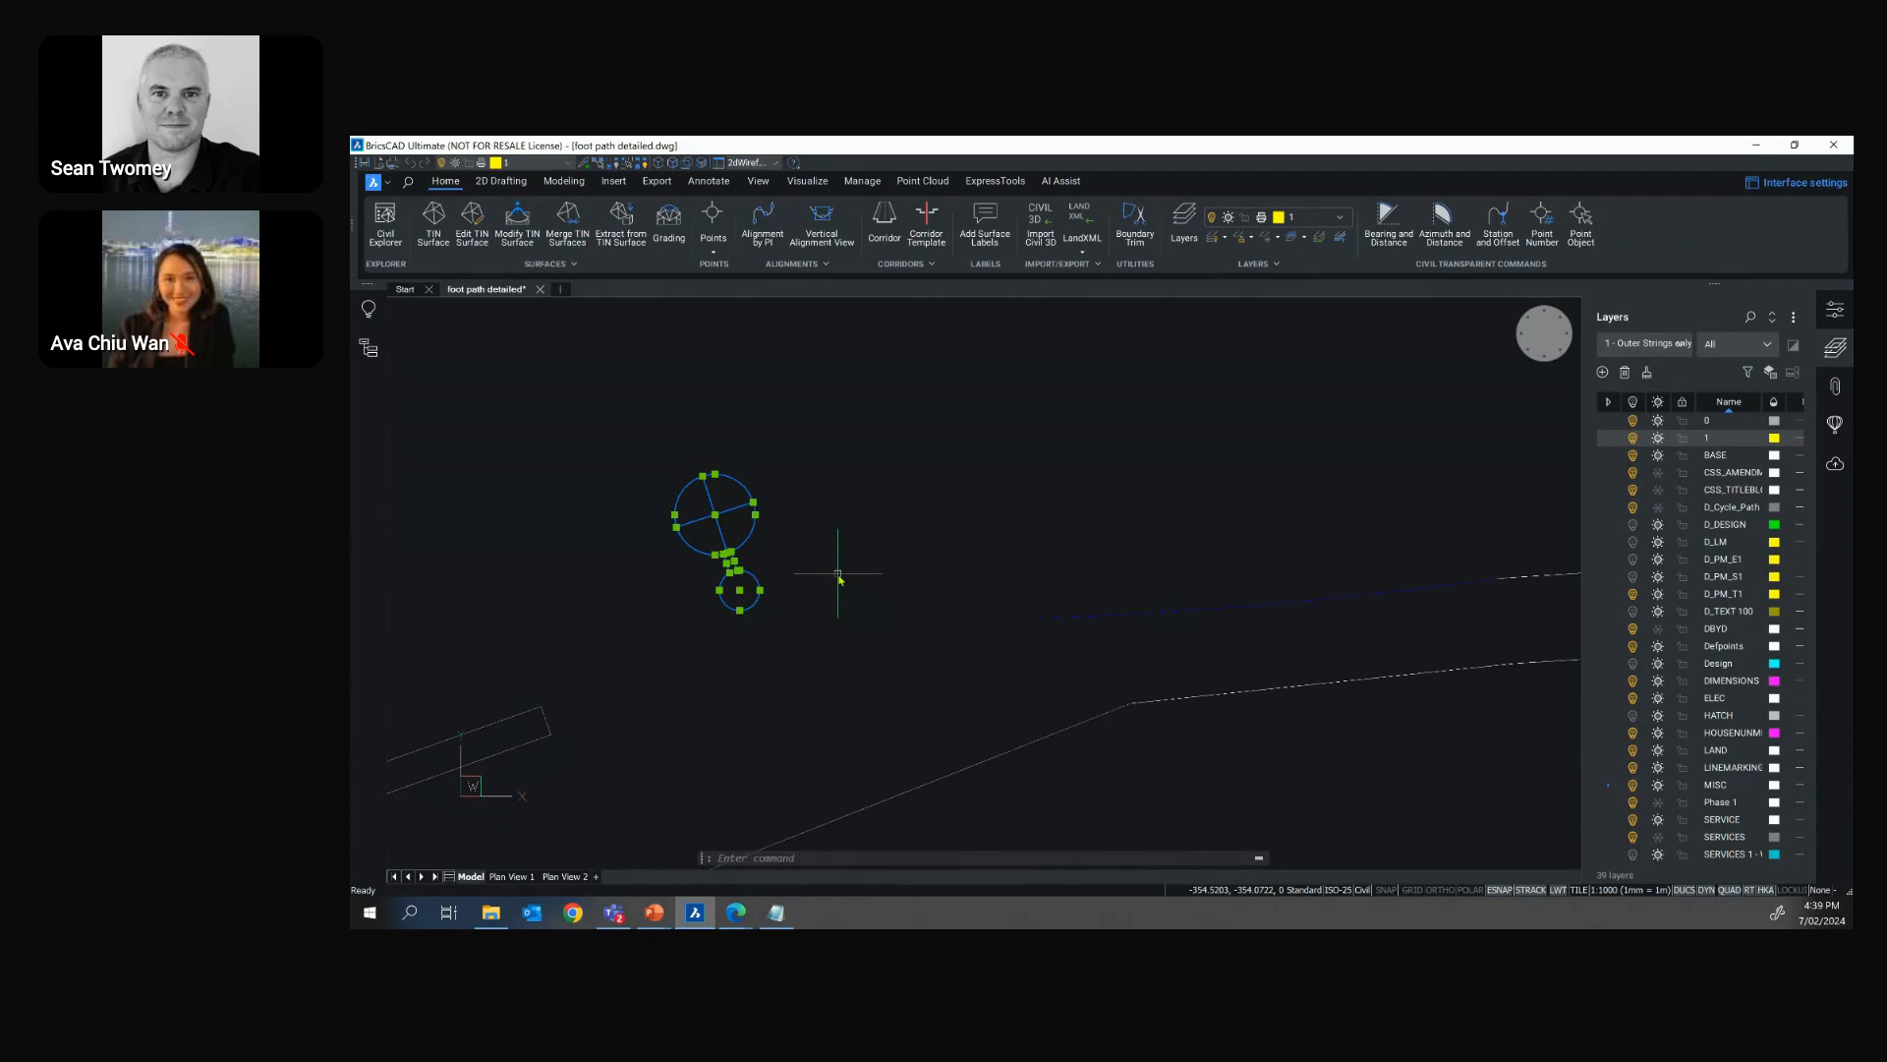
key("Escape")
key("Escape")
key("Escape")
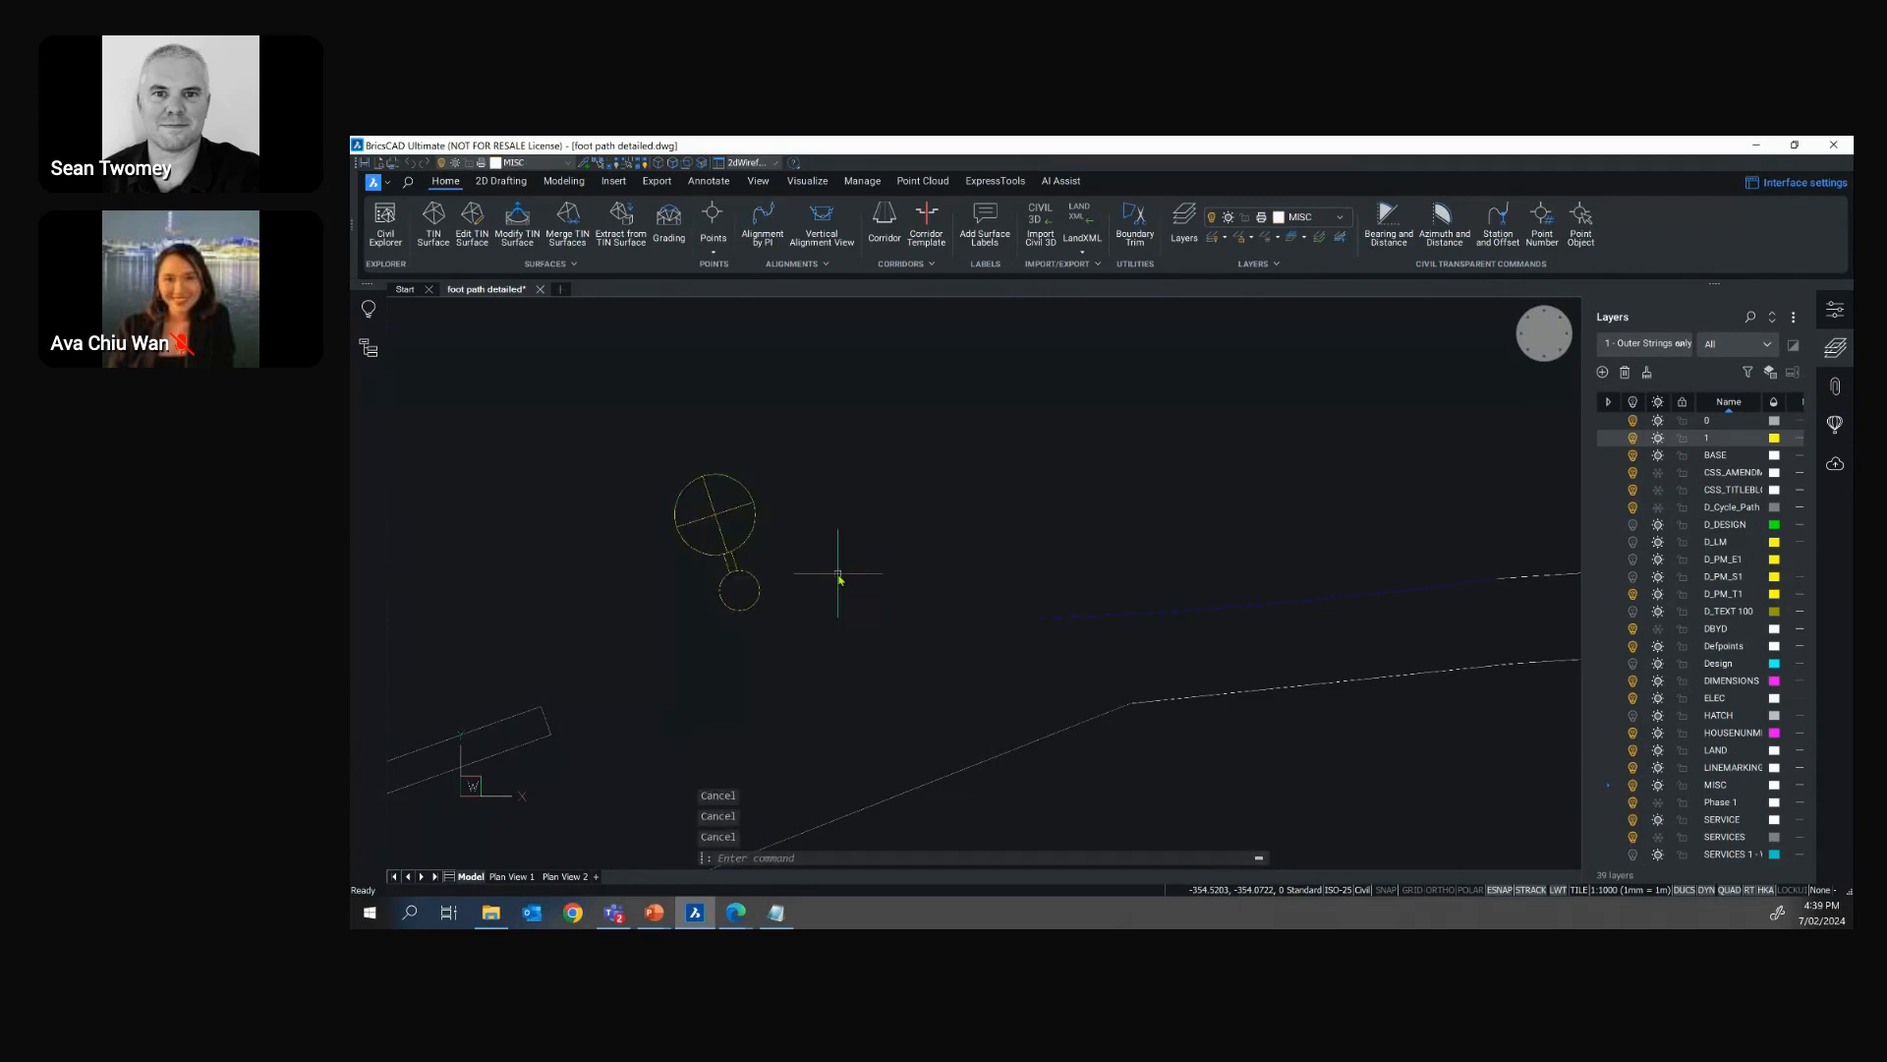
Run Blockify on the yellow double-circle symbol, with the insertion point at the large circle's centre and the entire drawing as search space
type("BLOCKIFY")
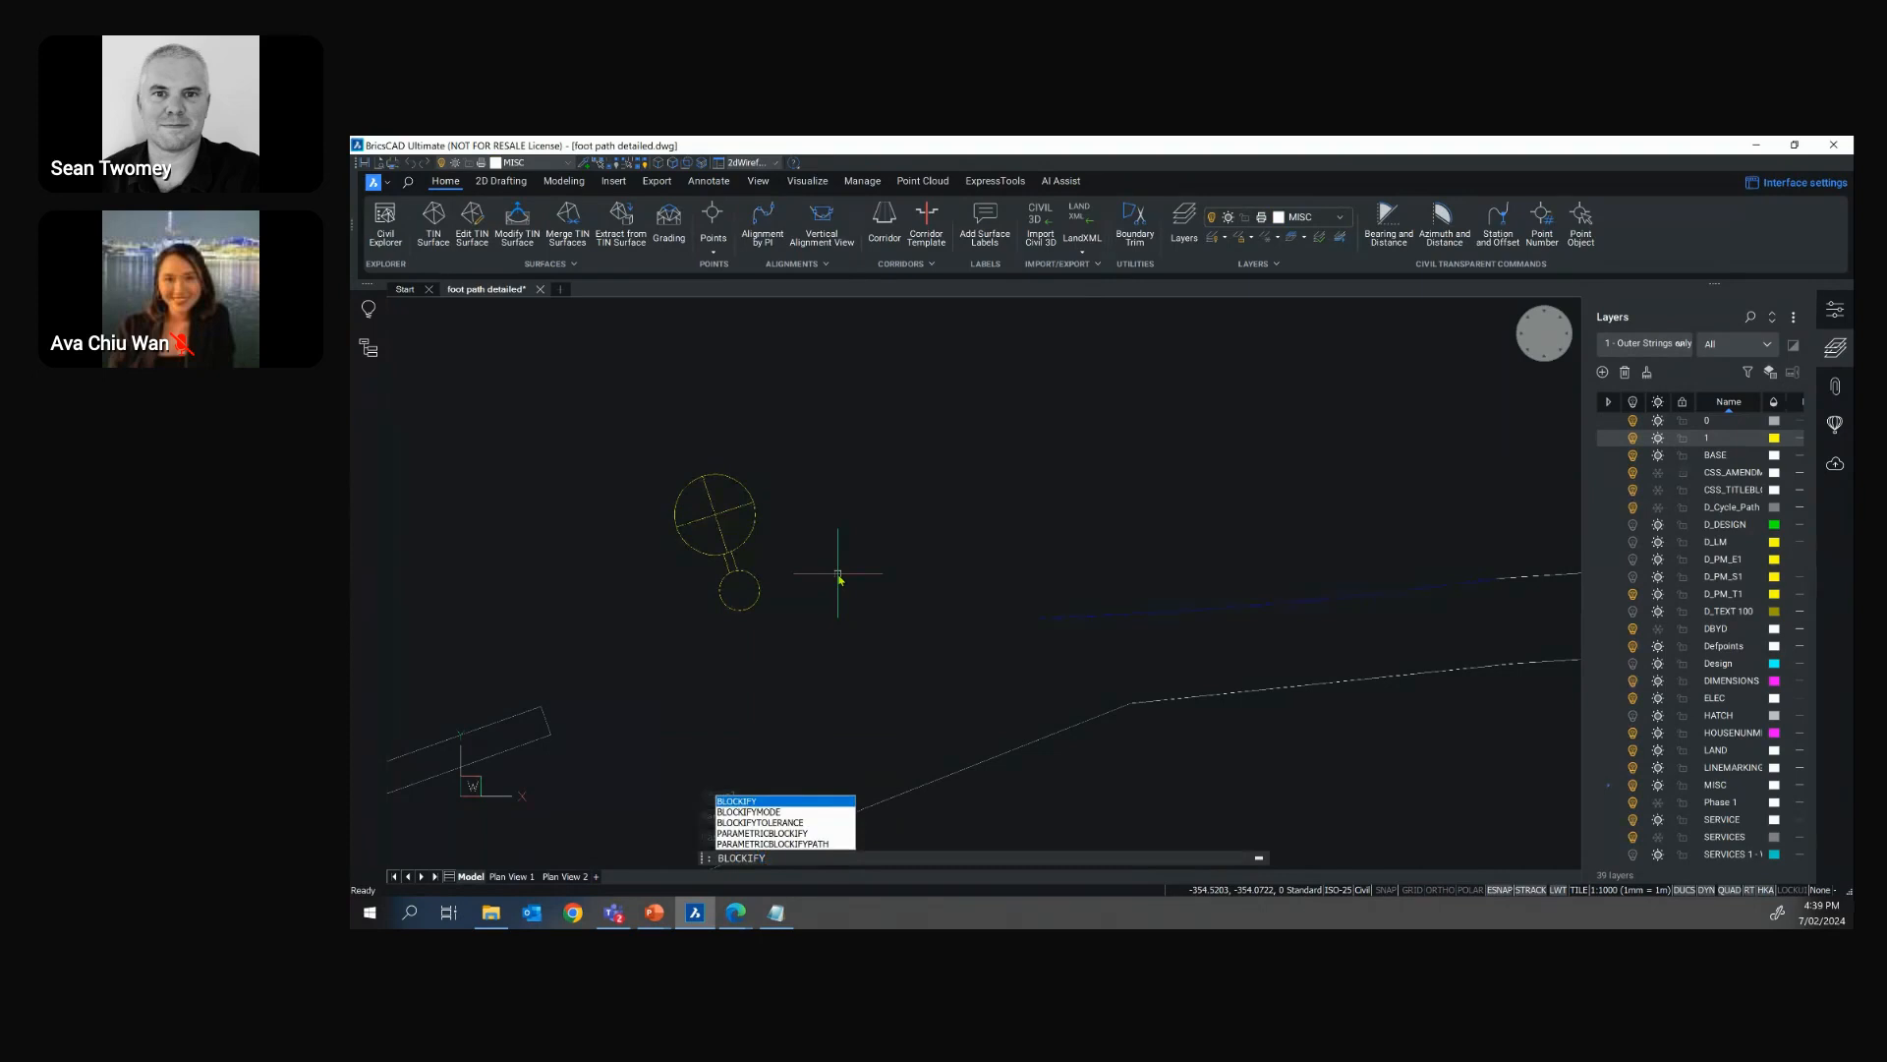
key("Return")
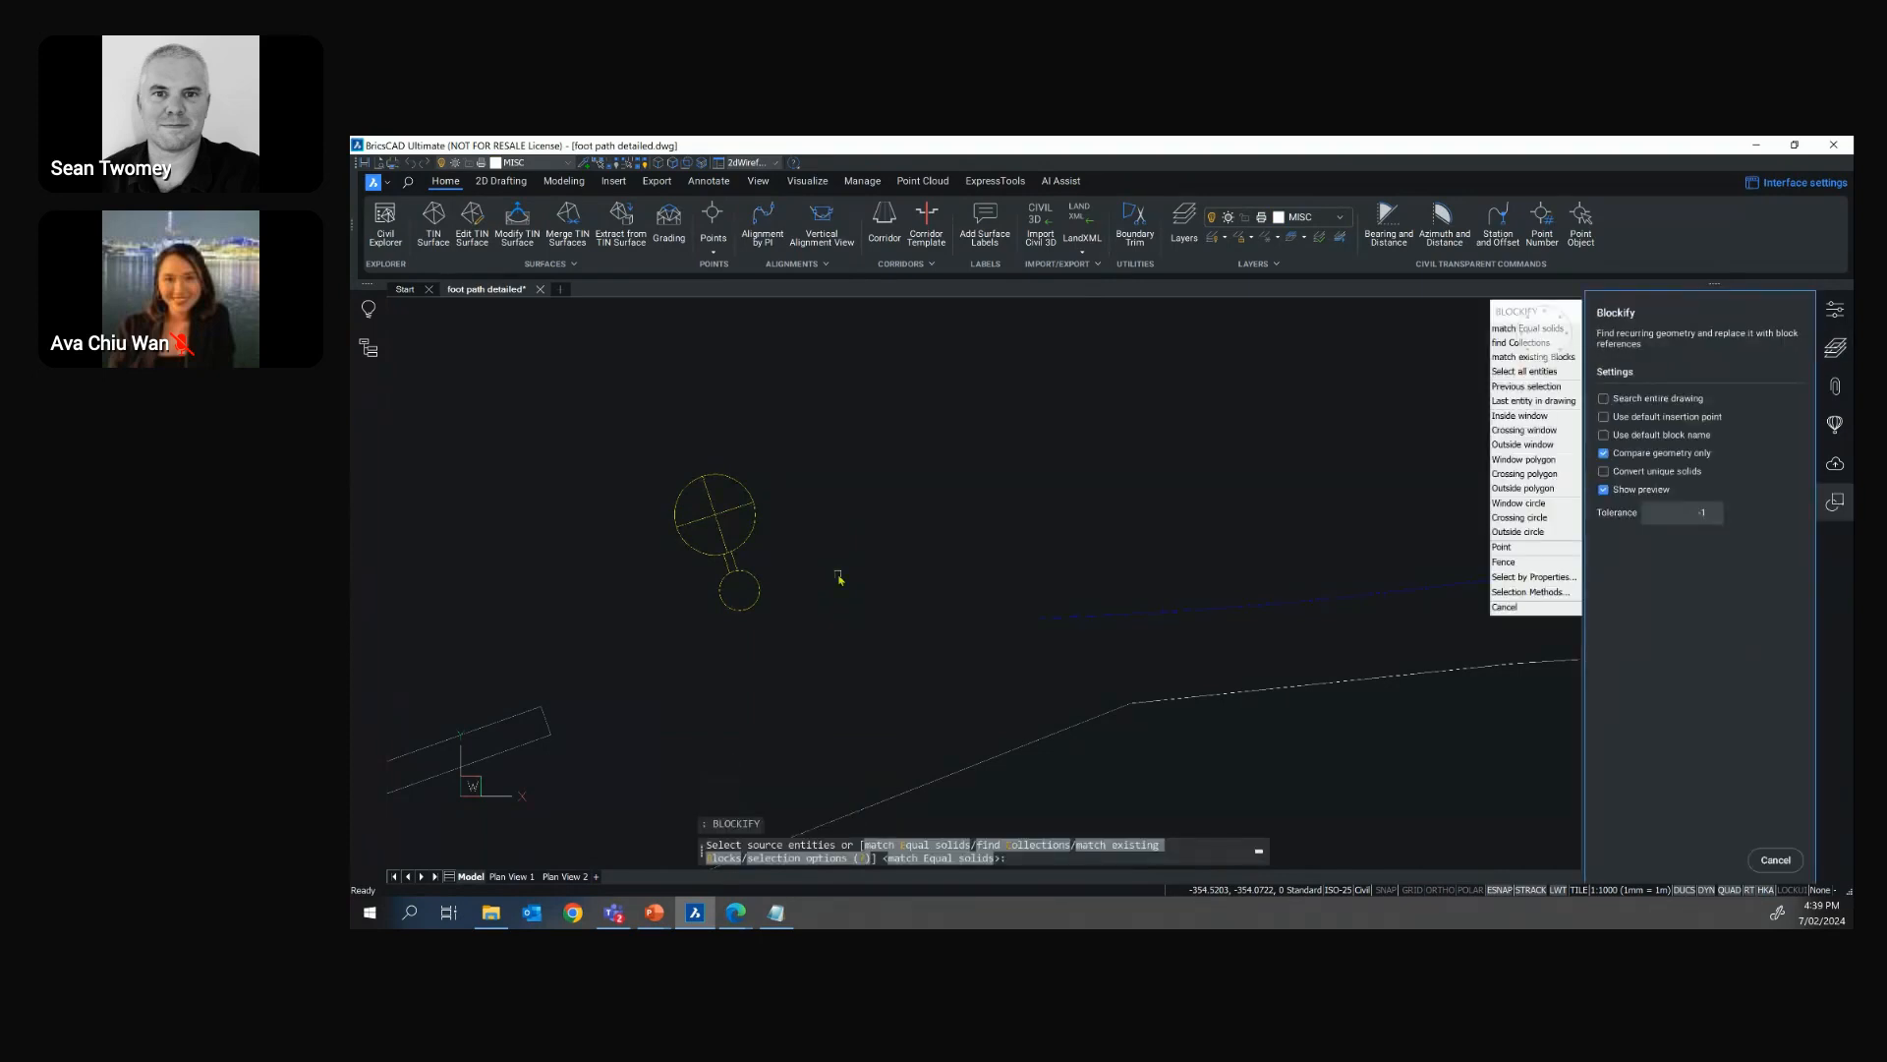
left_click(834, 416)
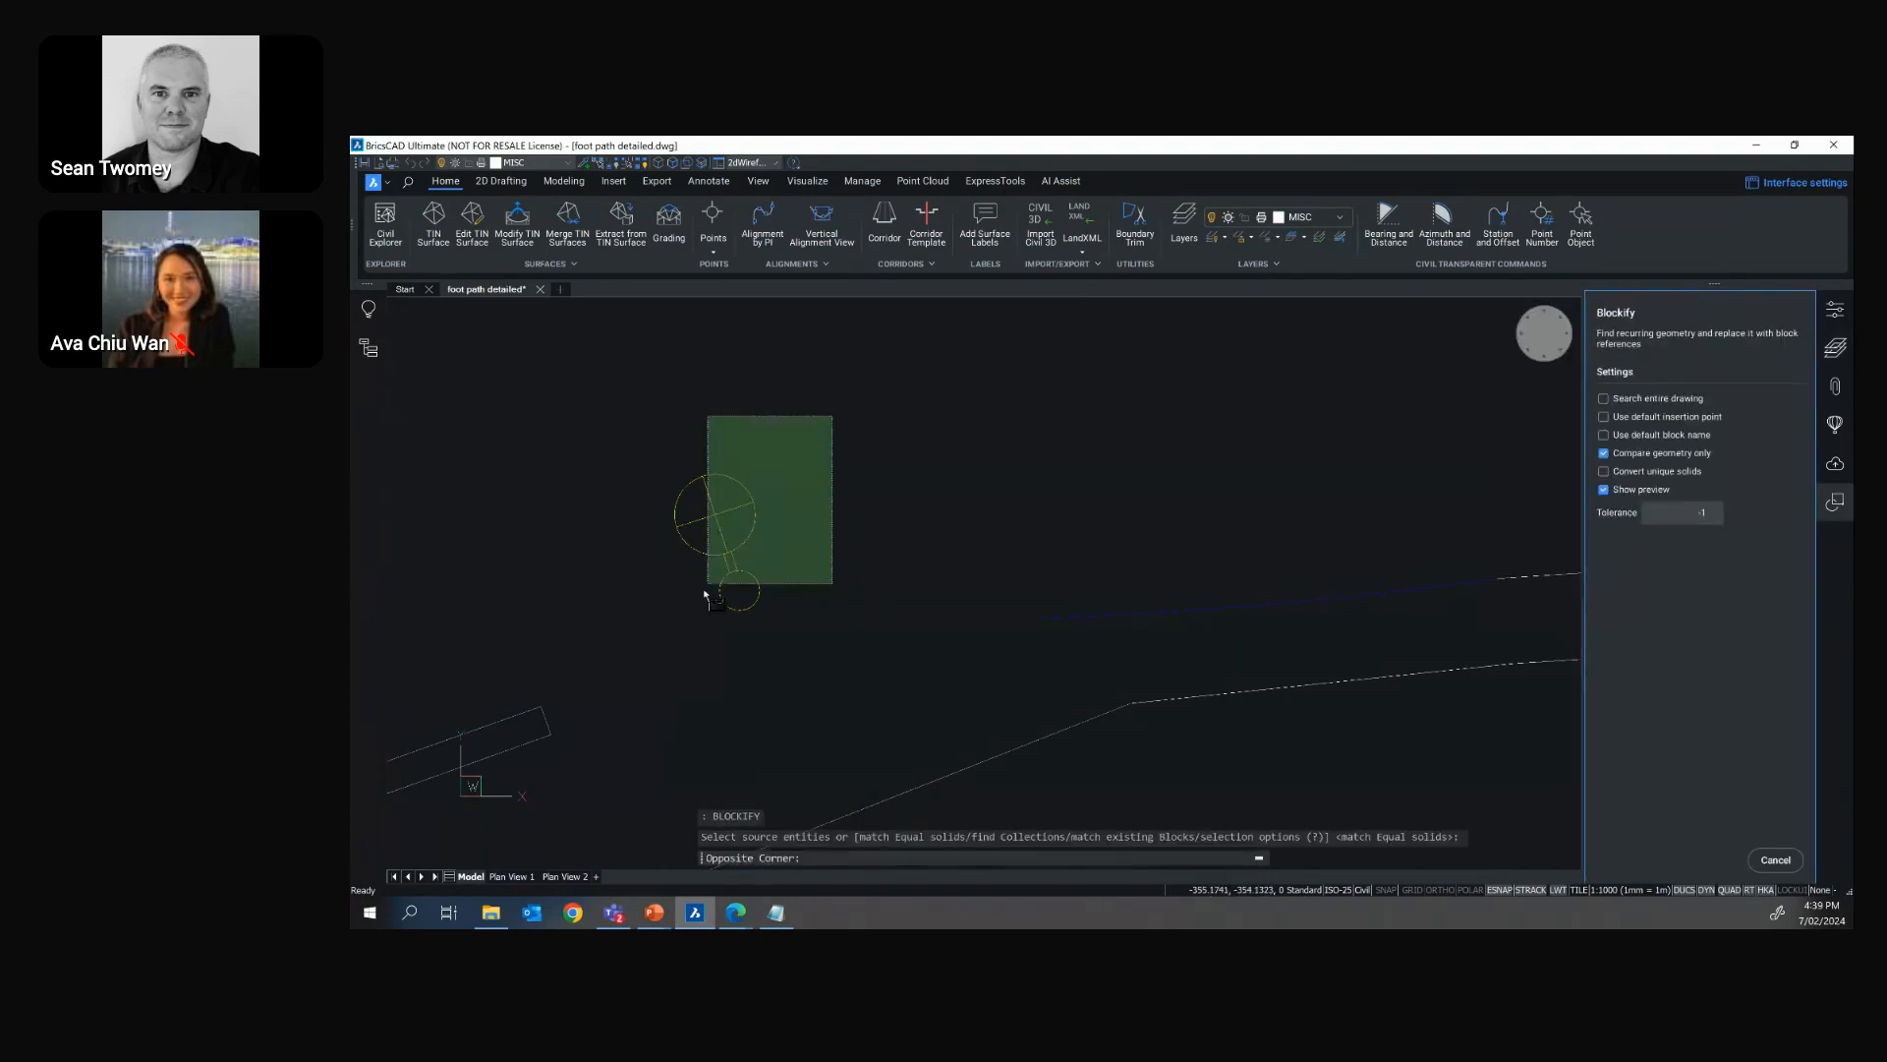
left_click(647, 666)
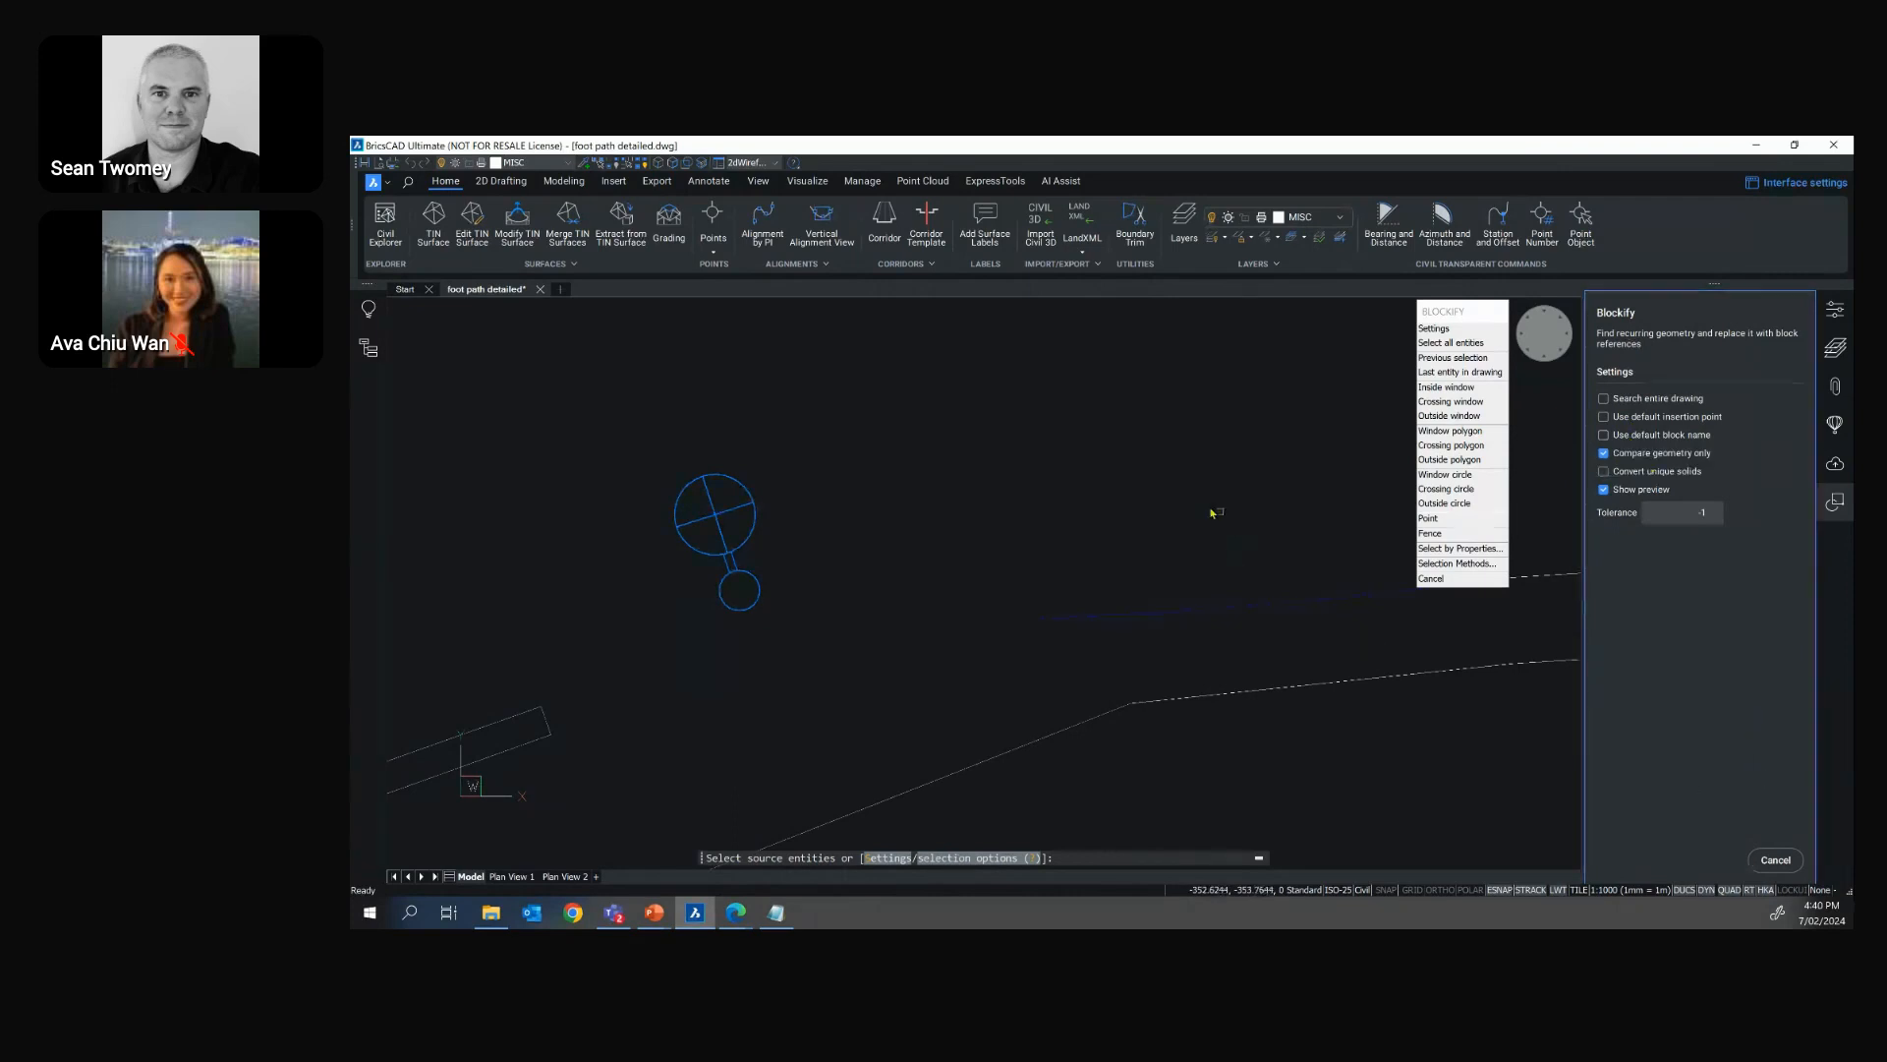
key("Return")
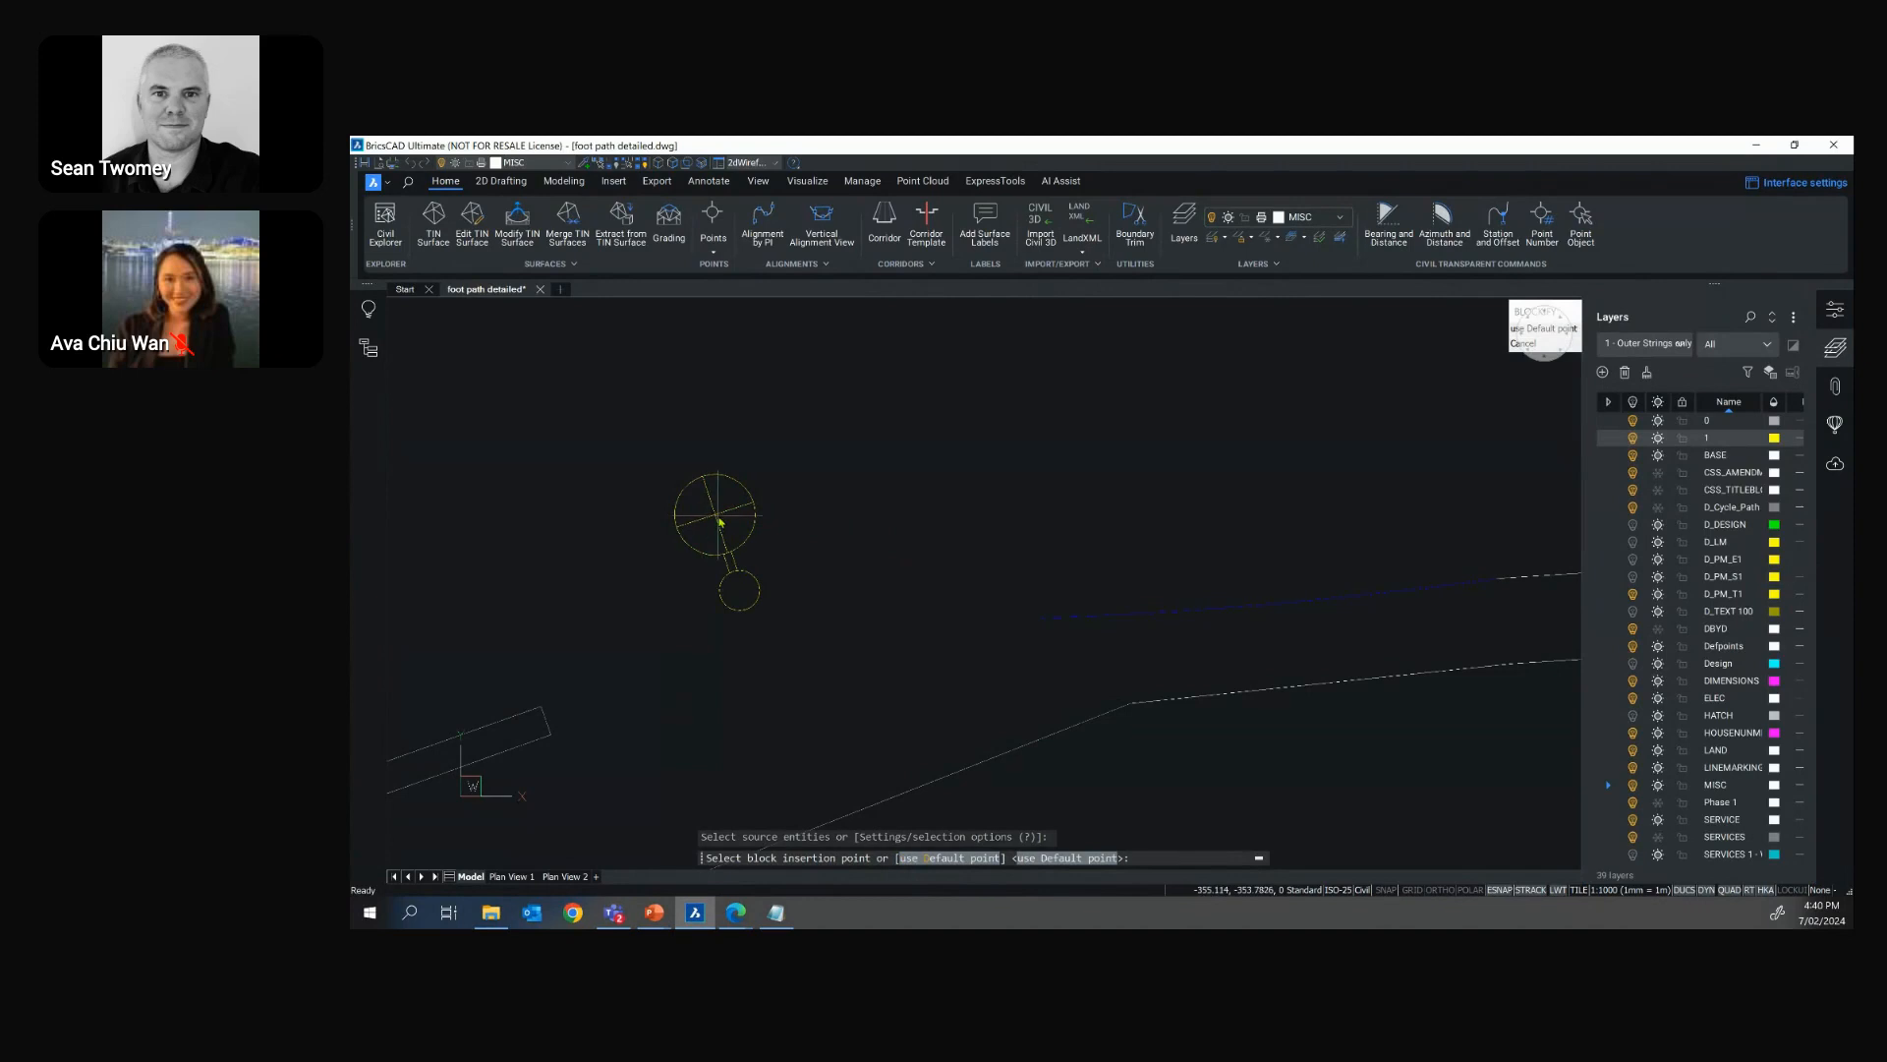
left_click(720, 521)
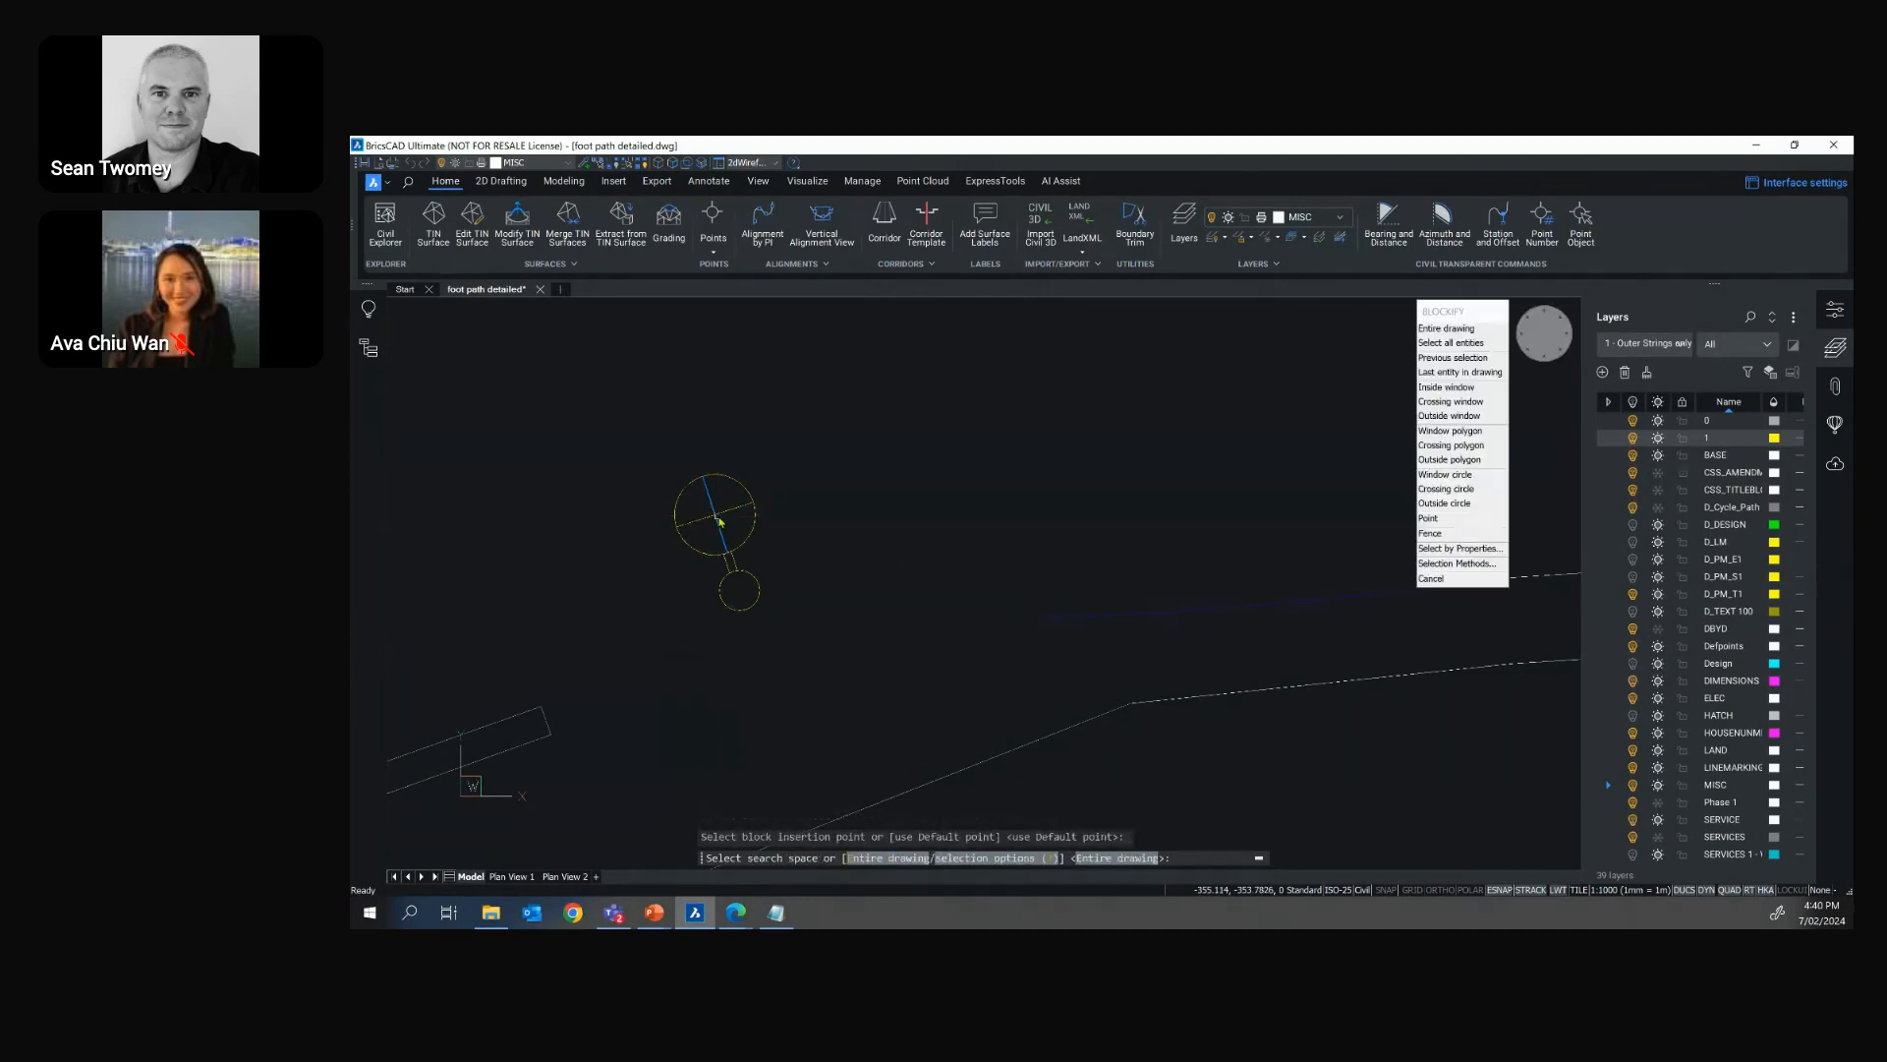
key("Return")
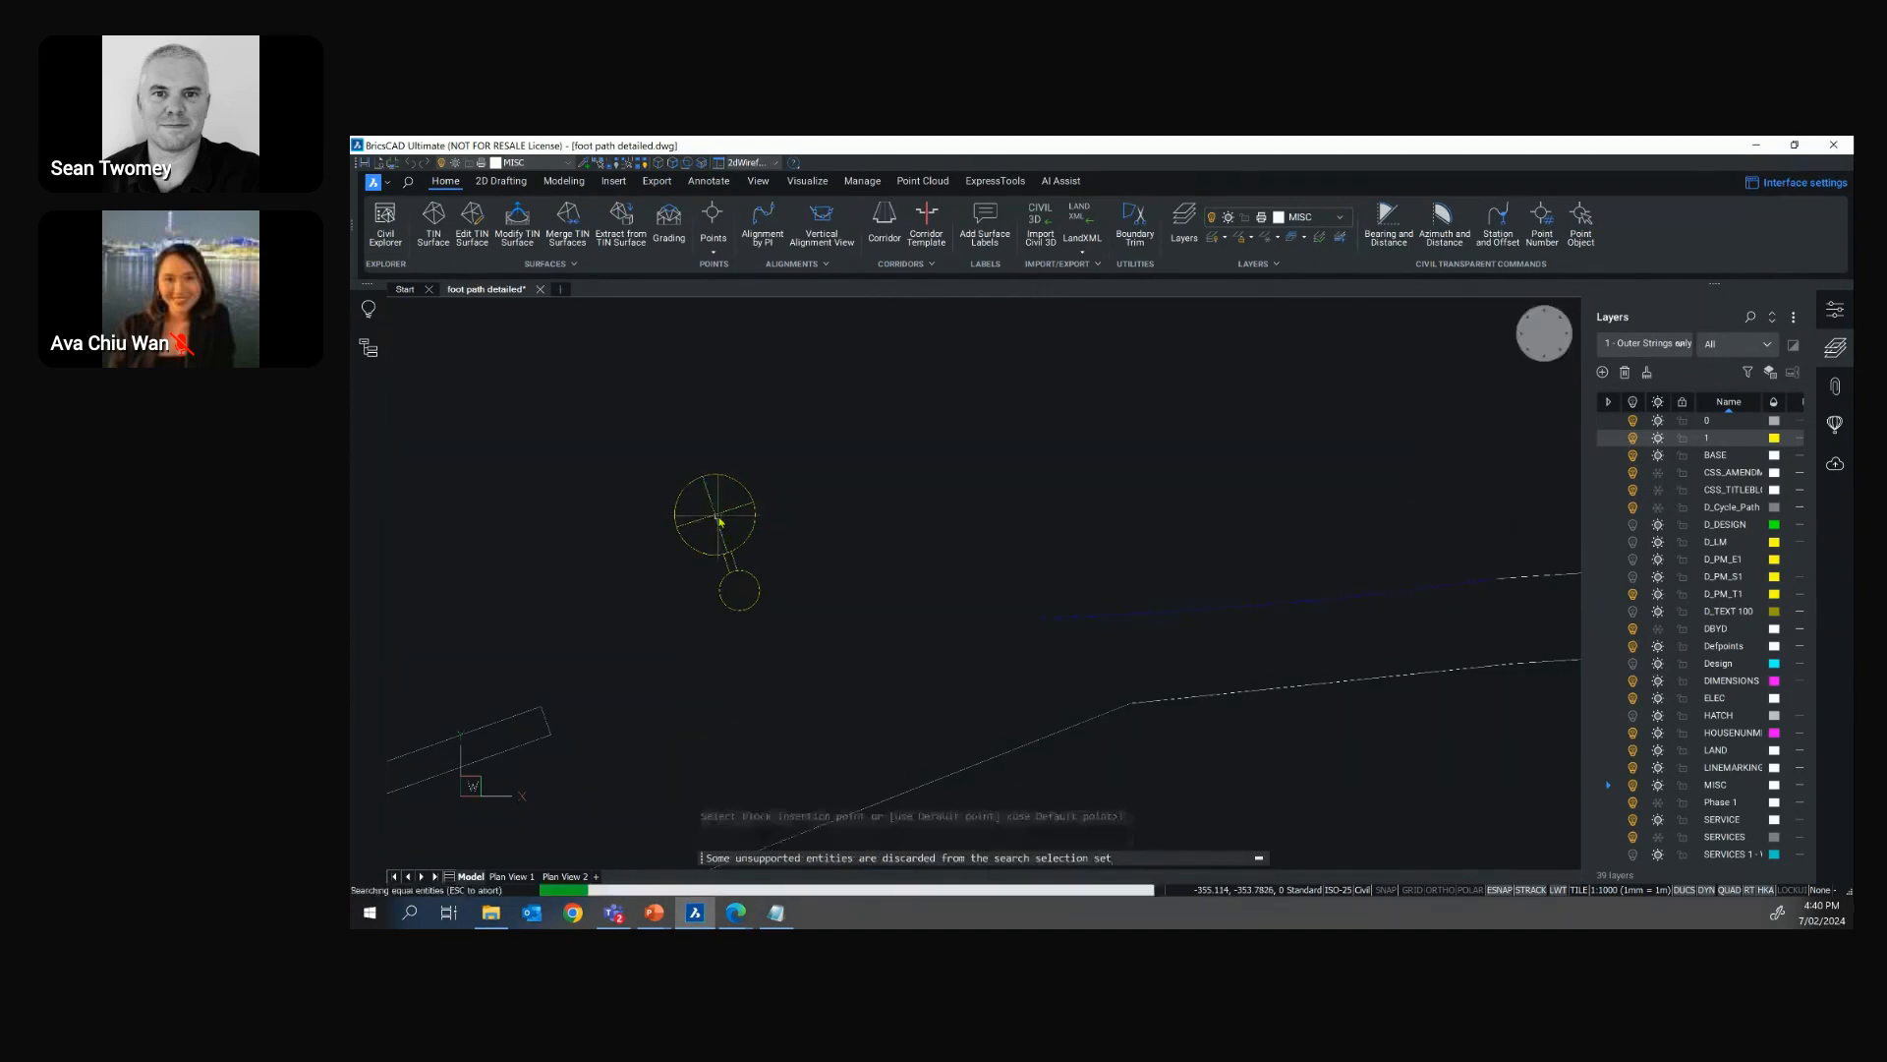
Name the new block ELEC_P1
type("ELEC_")
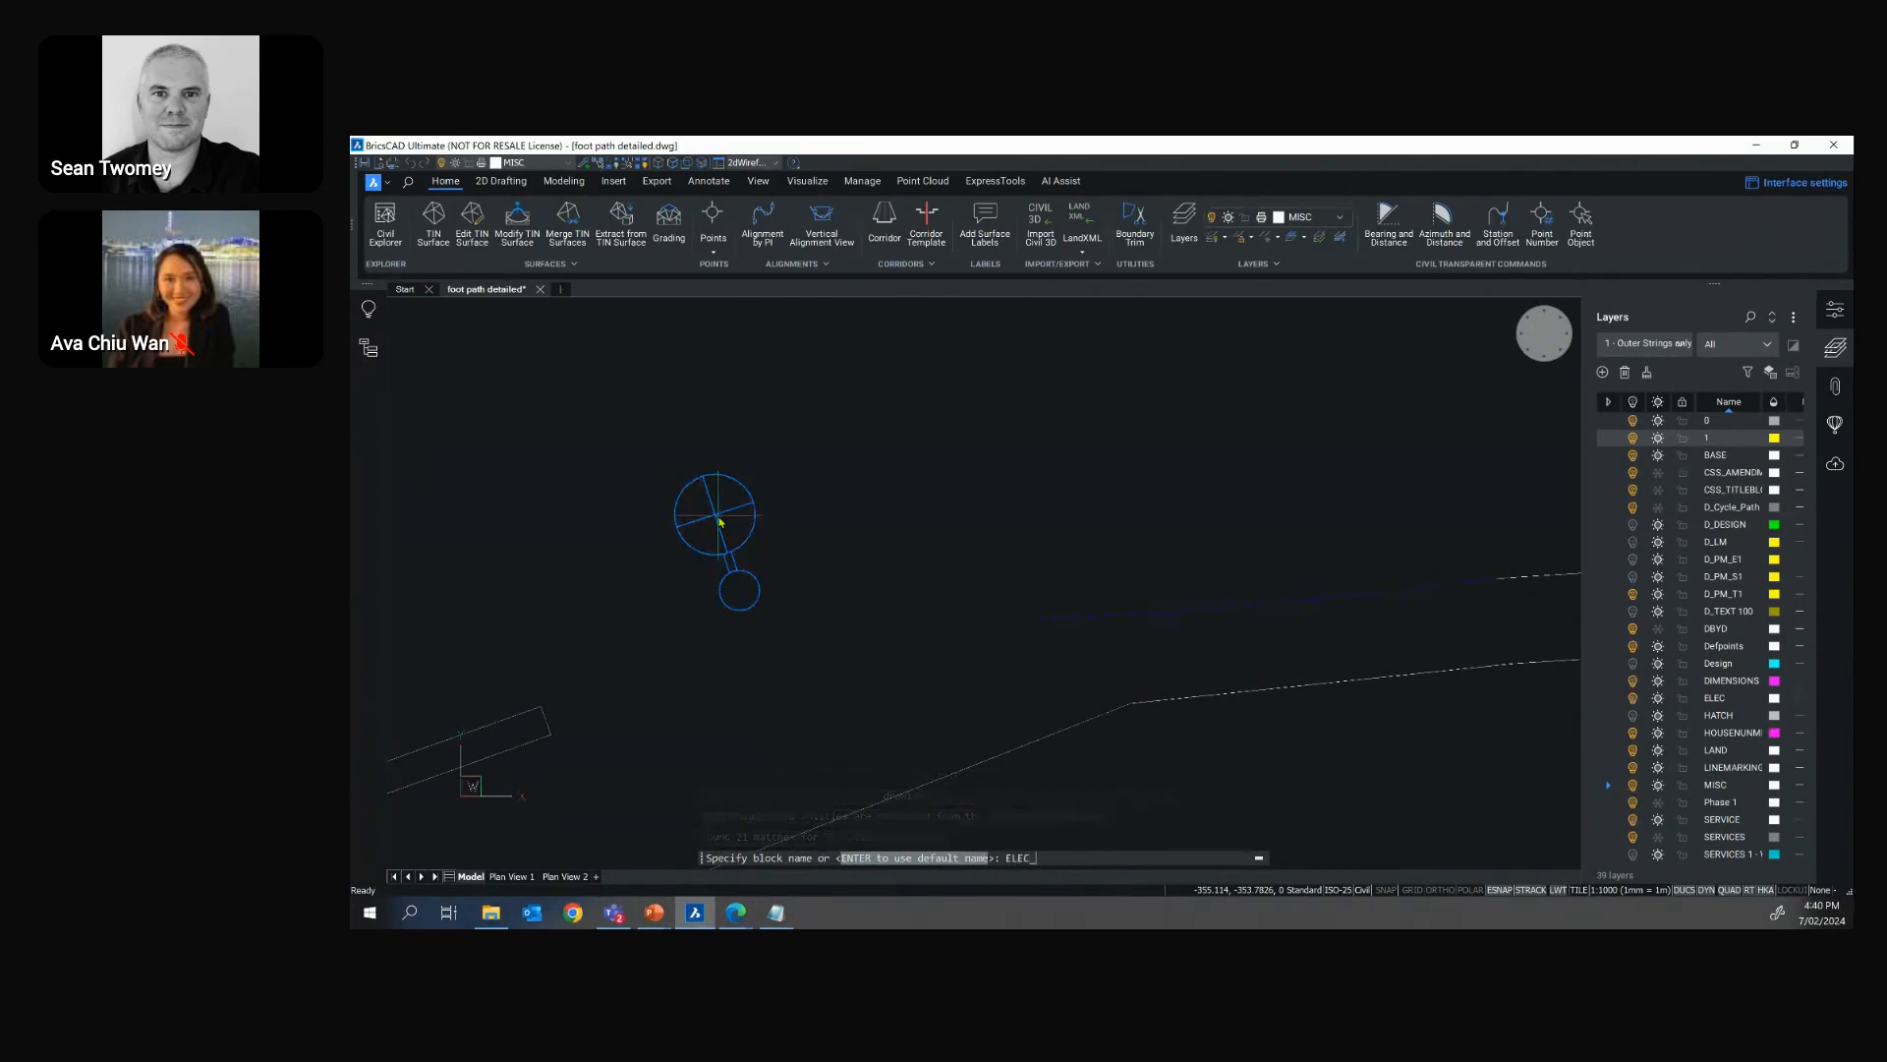
type("P1")
key("Return")
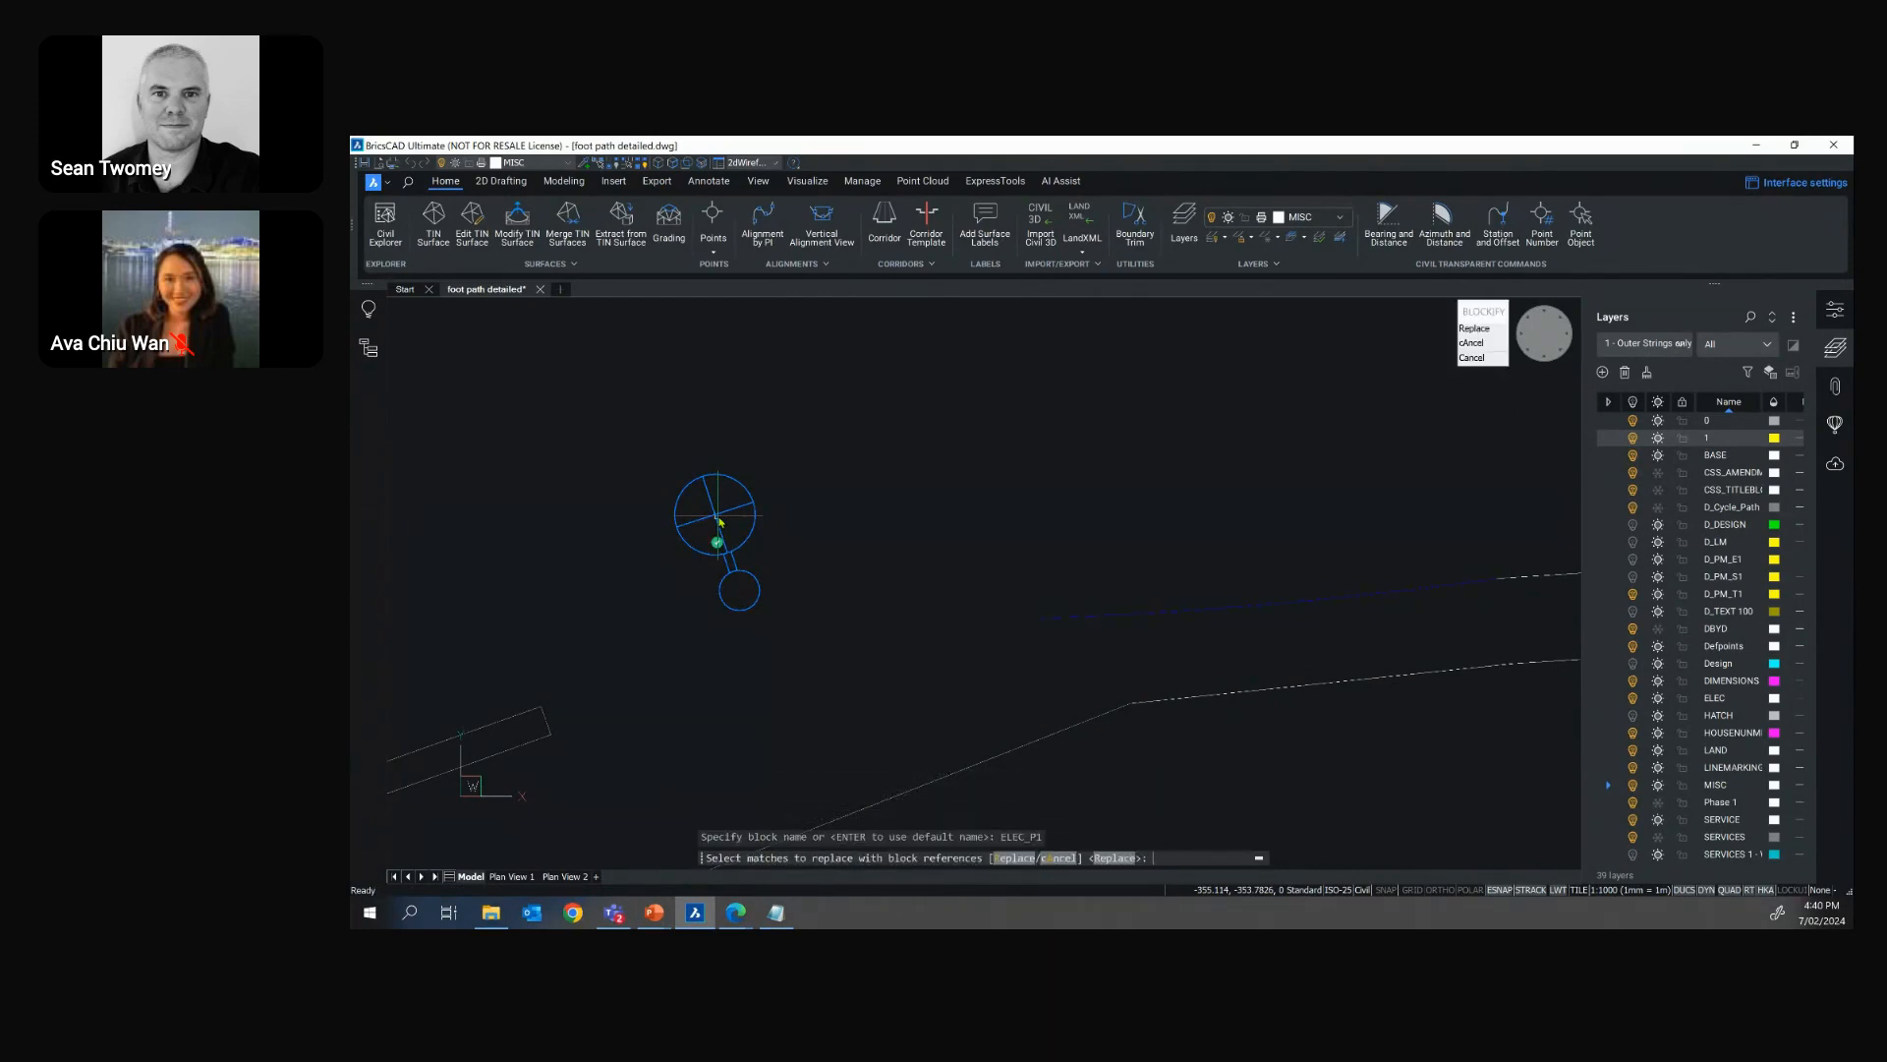
Review the marked matches across the whole road plan and replace all of them with ELEC_P1 block references
scroll(758, 527, "down", 8)
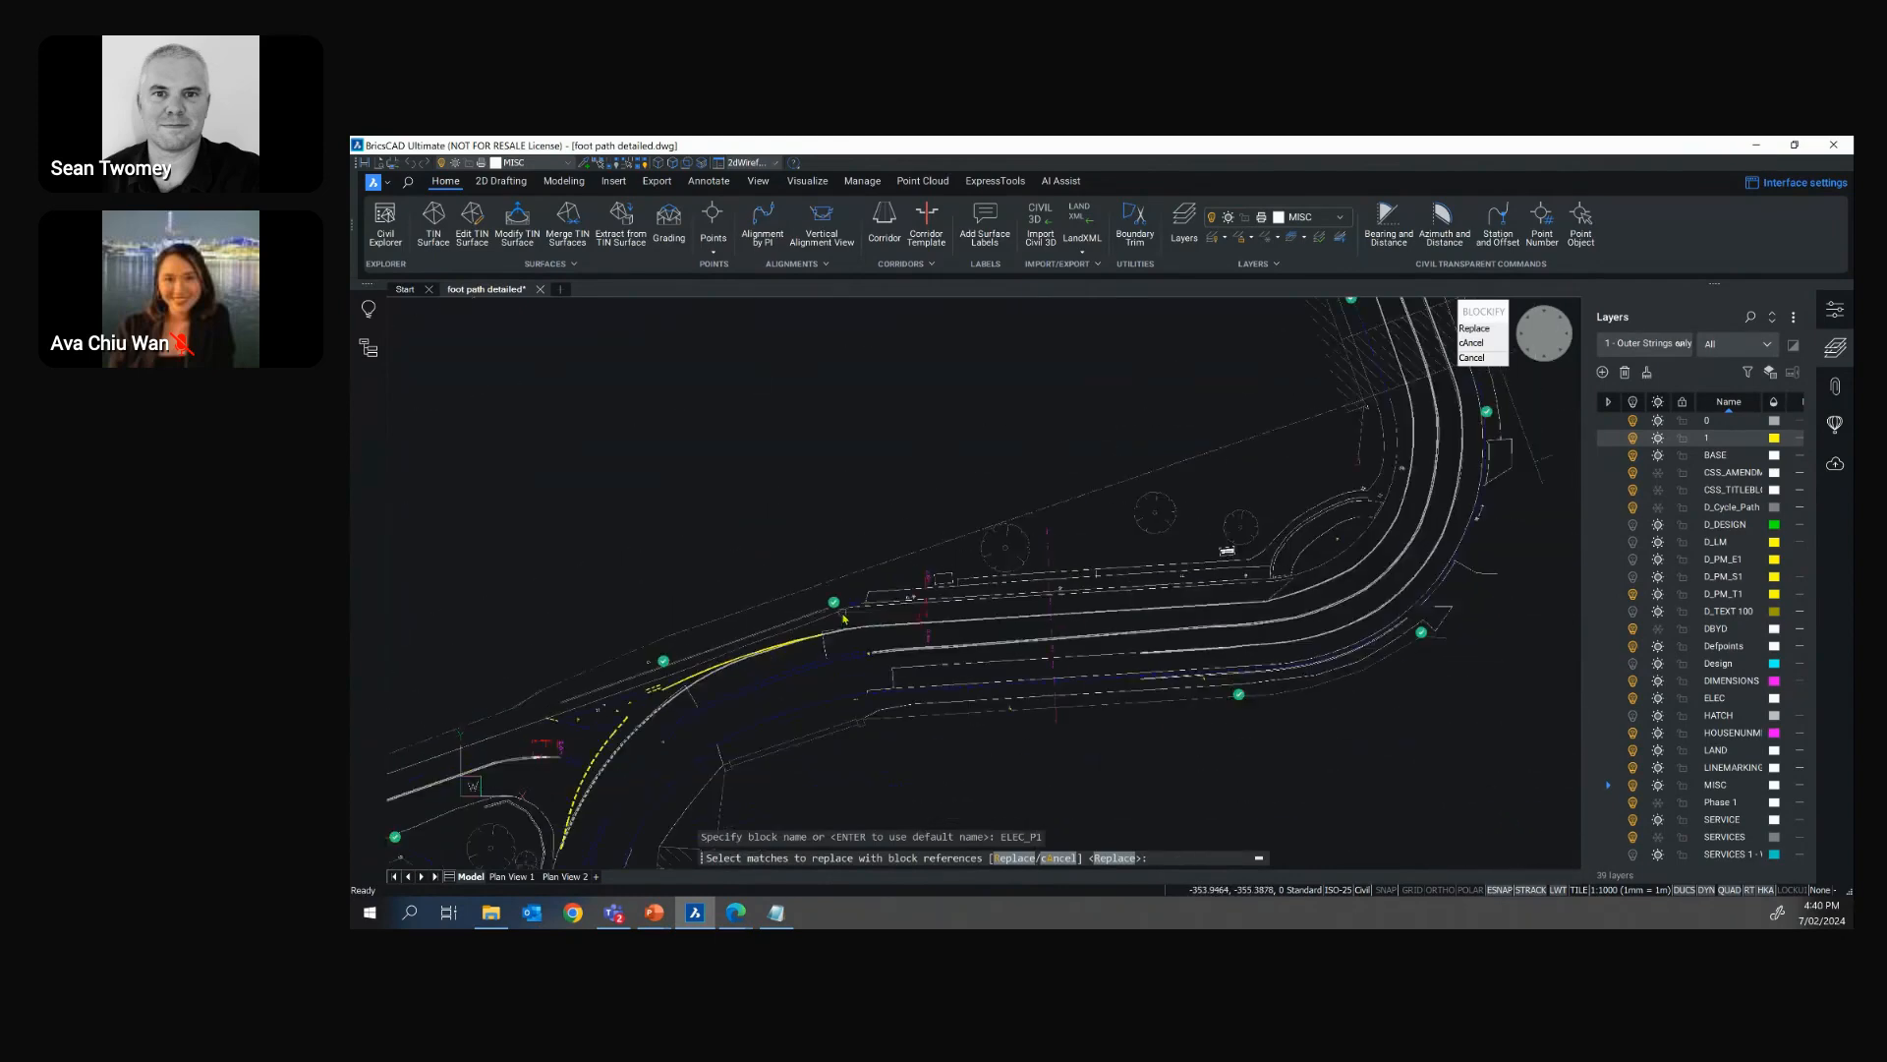
scroll(843, 617, "down", 2)
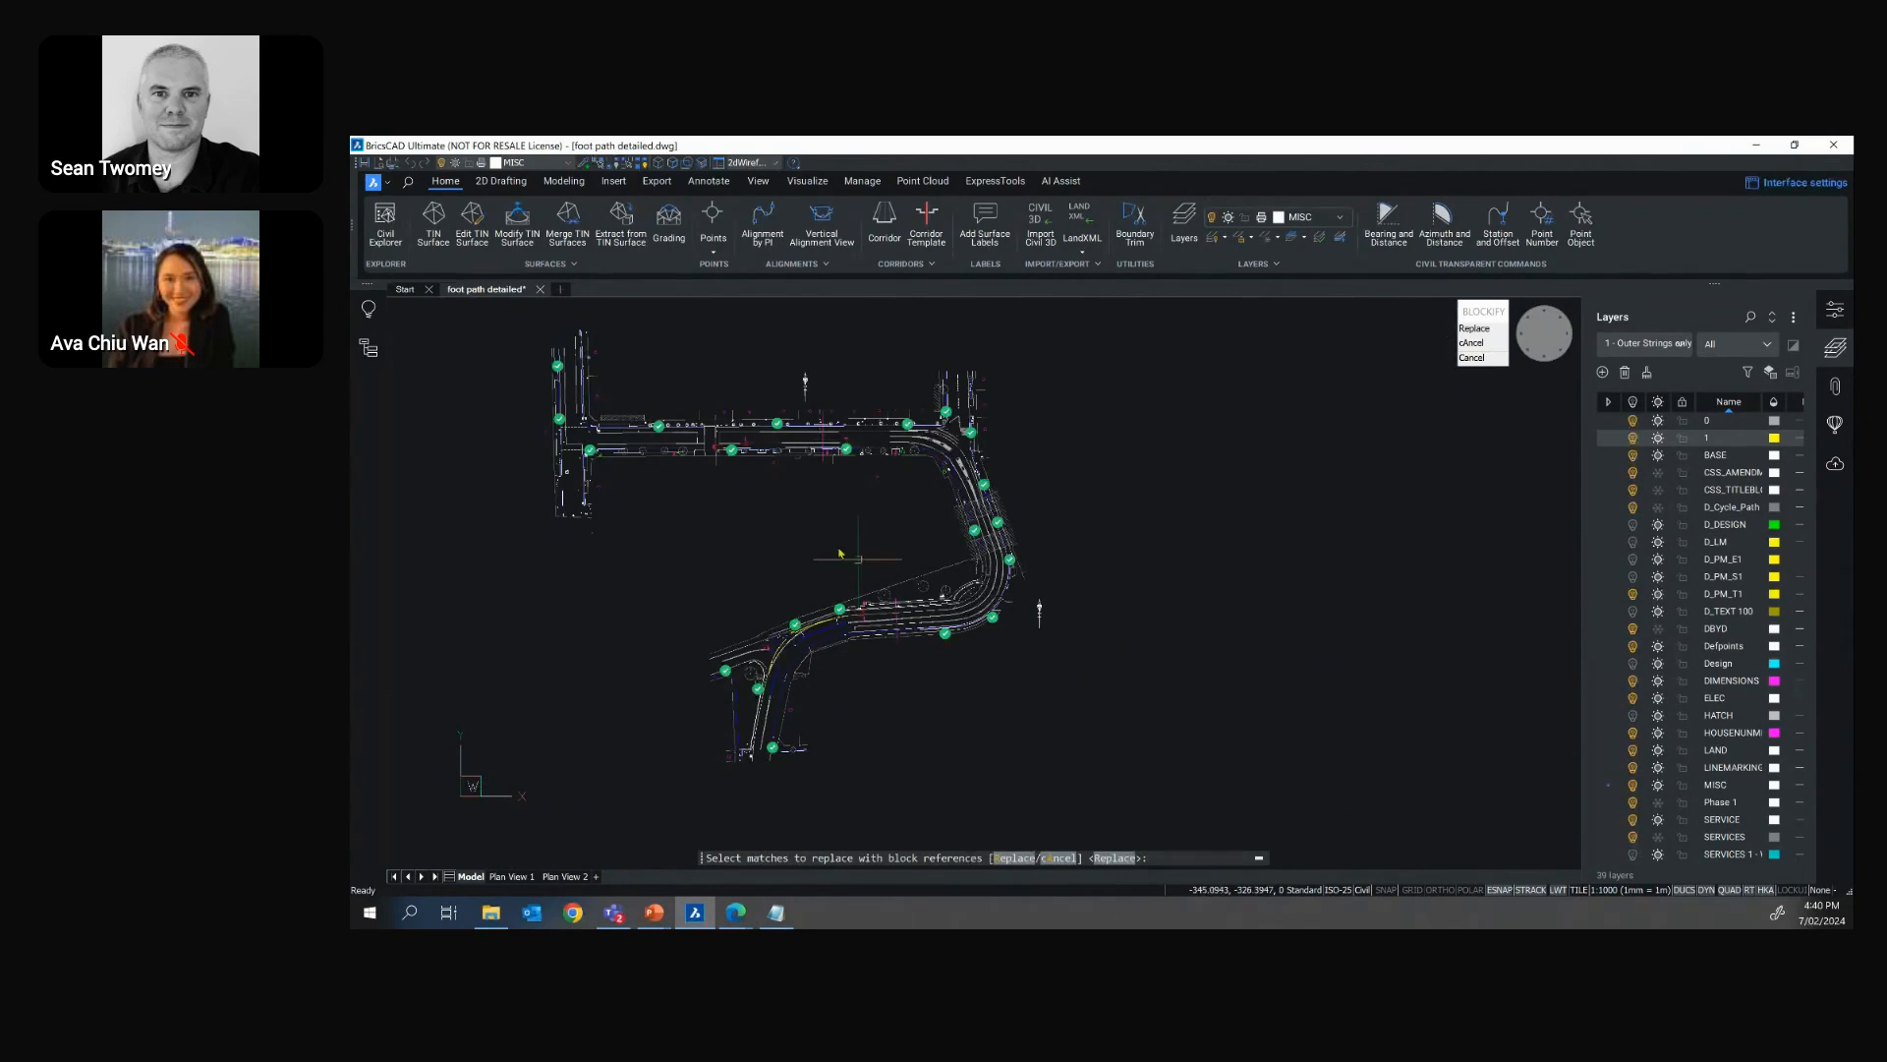
scroll(729, 464, "up", 10)
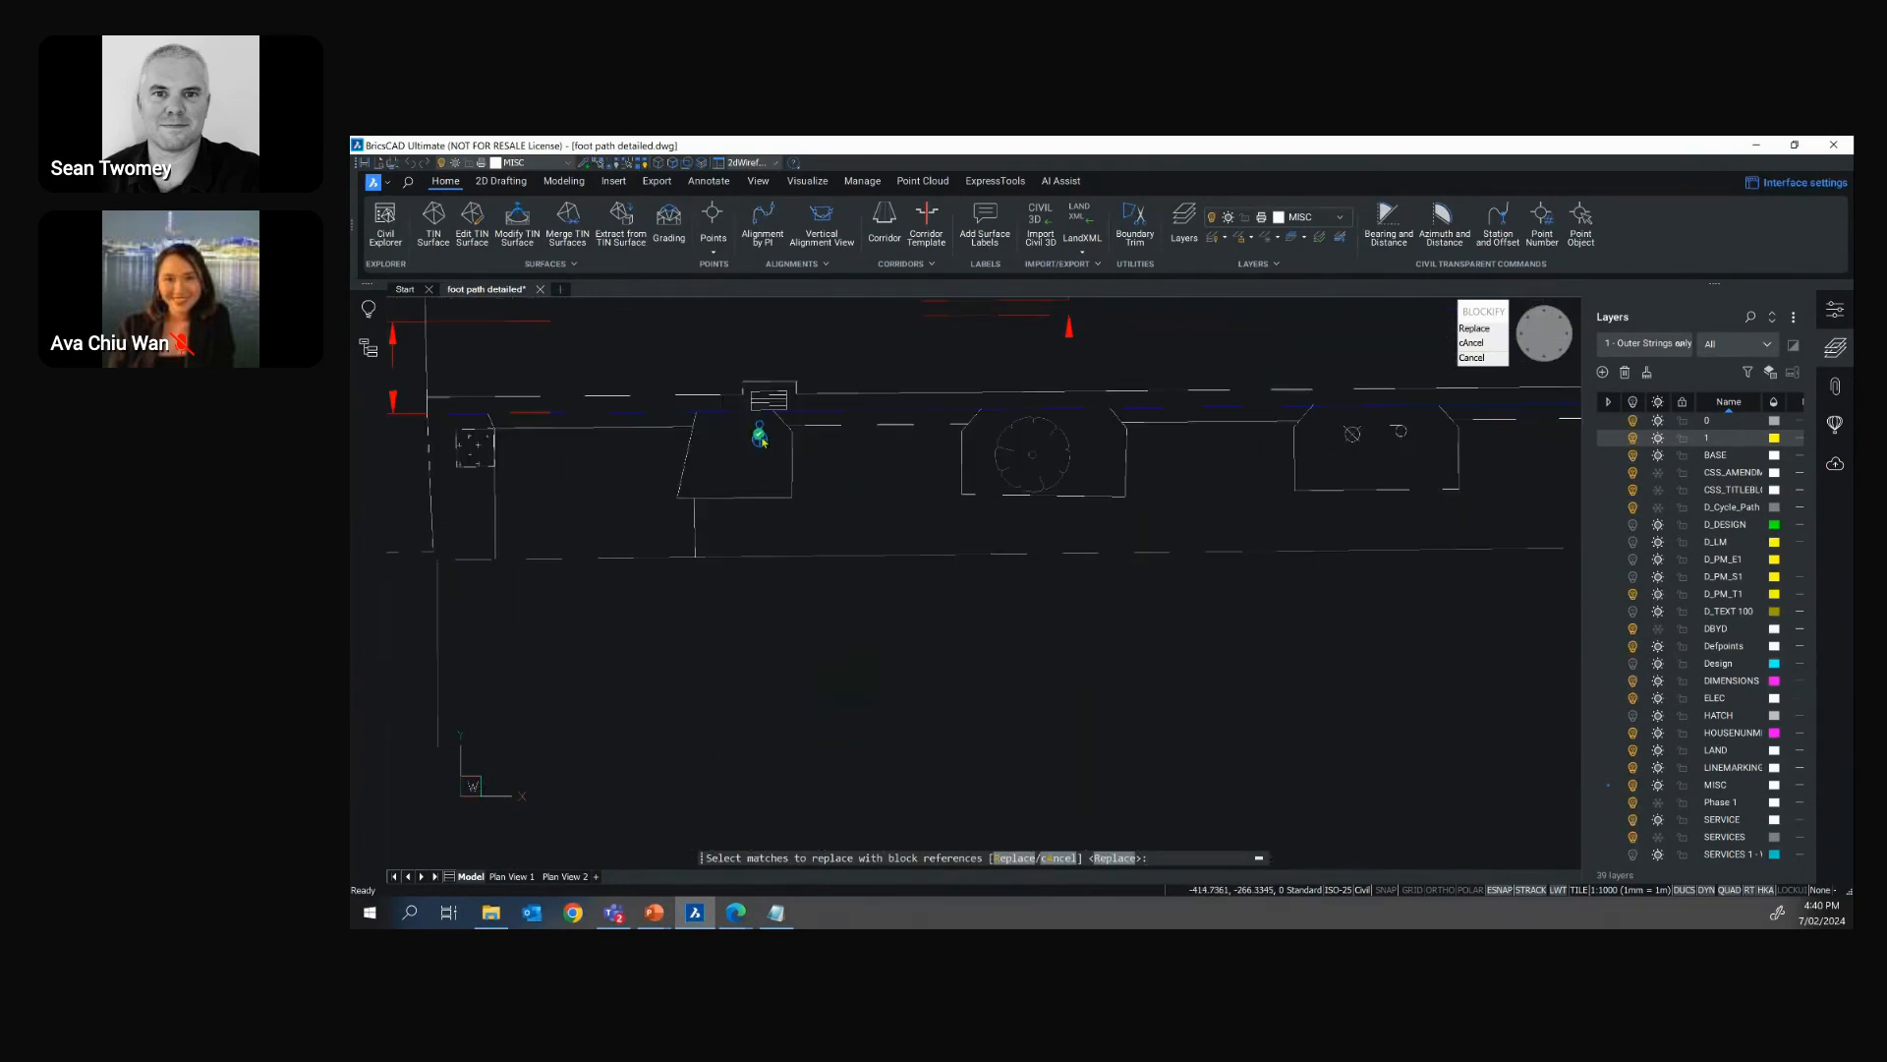
scroll(816, 518, "down", 5)
scroll(816, 518, "down", 5)
scroll(855, 536, "up", 2)
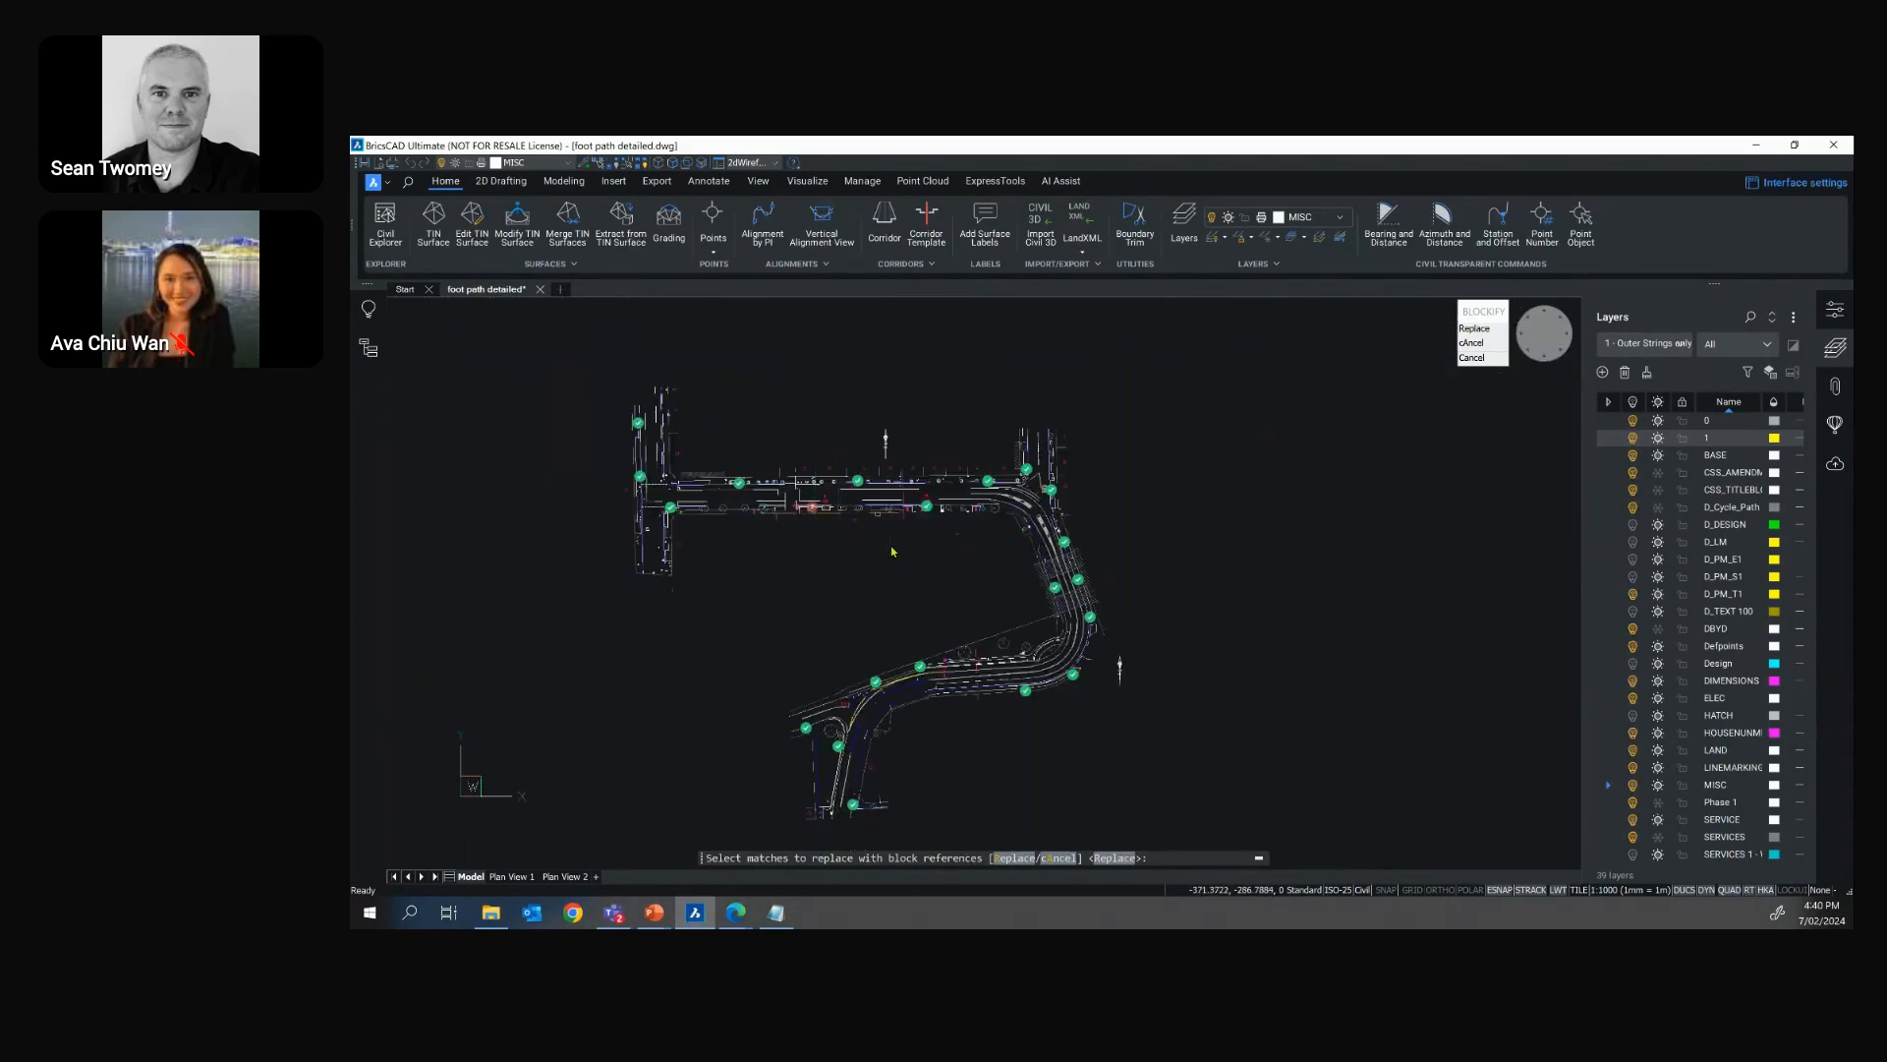
scroll(893, 552, "up", 2)
key("Return")
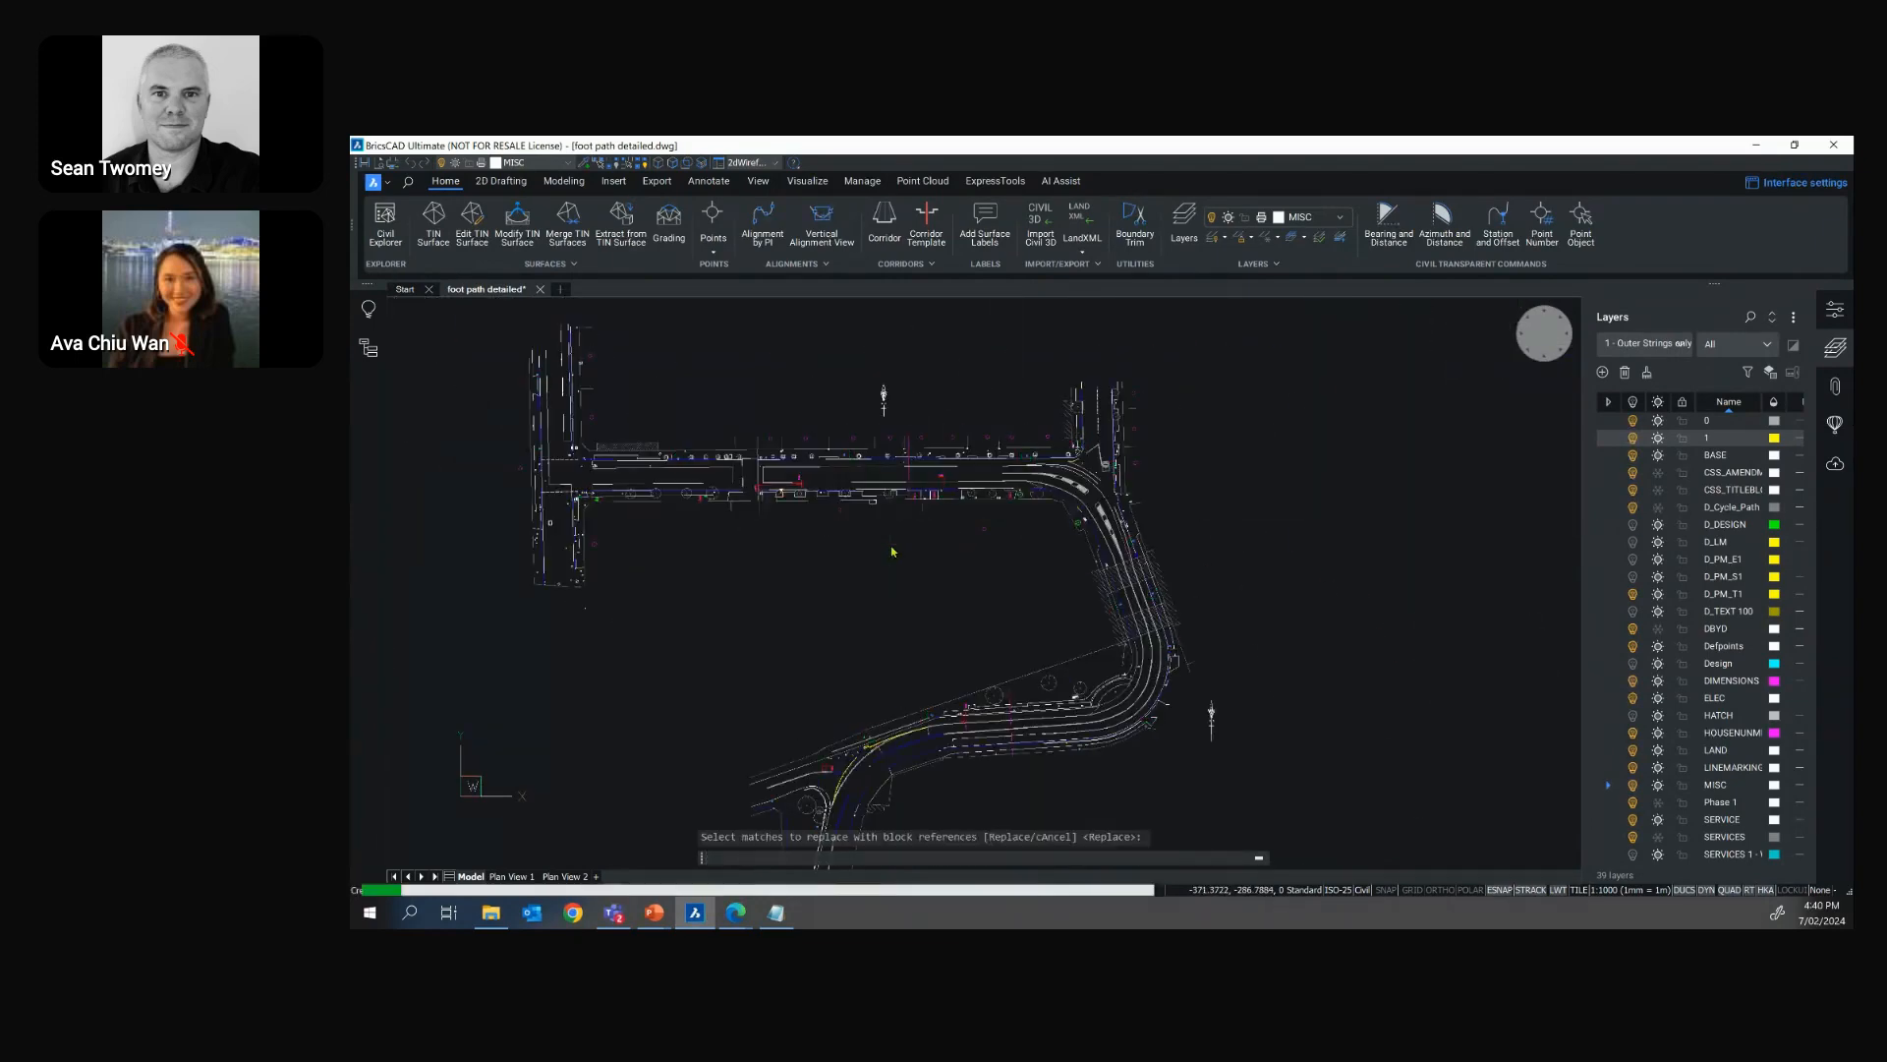
Try to Blockify the small circle symbol beside the 12.9% driveway using the nearby ELEC_P1 block as the source
scroll(949, 492, "up", 5)
scroll(957, 488, "up", 5)
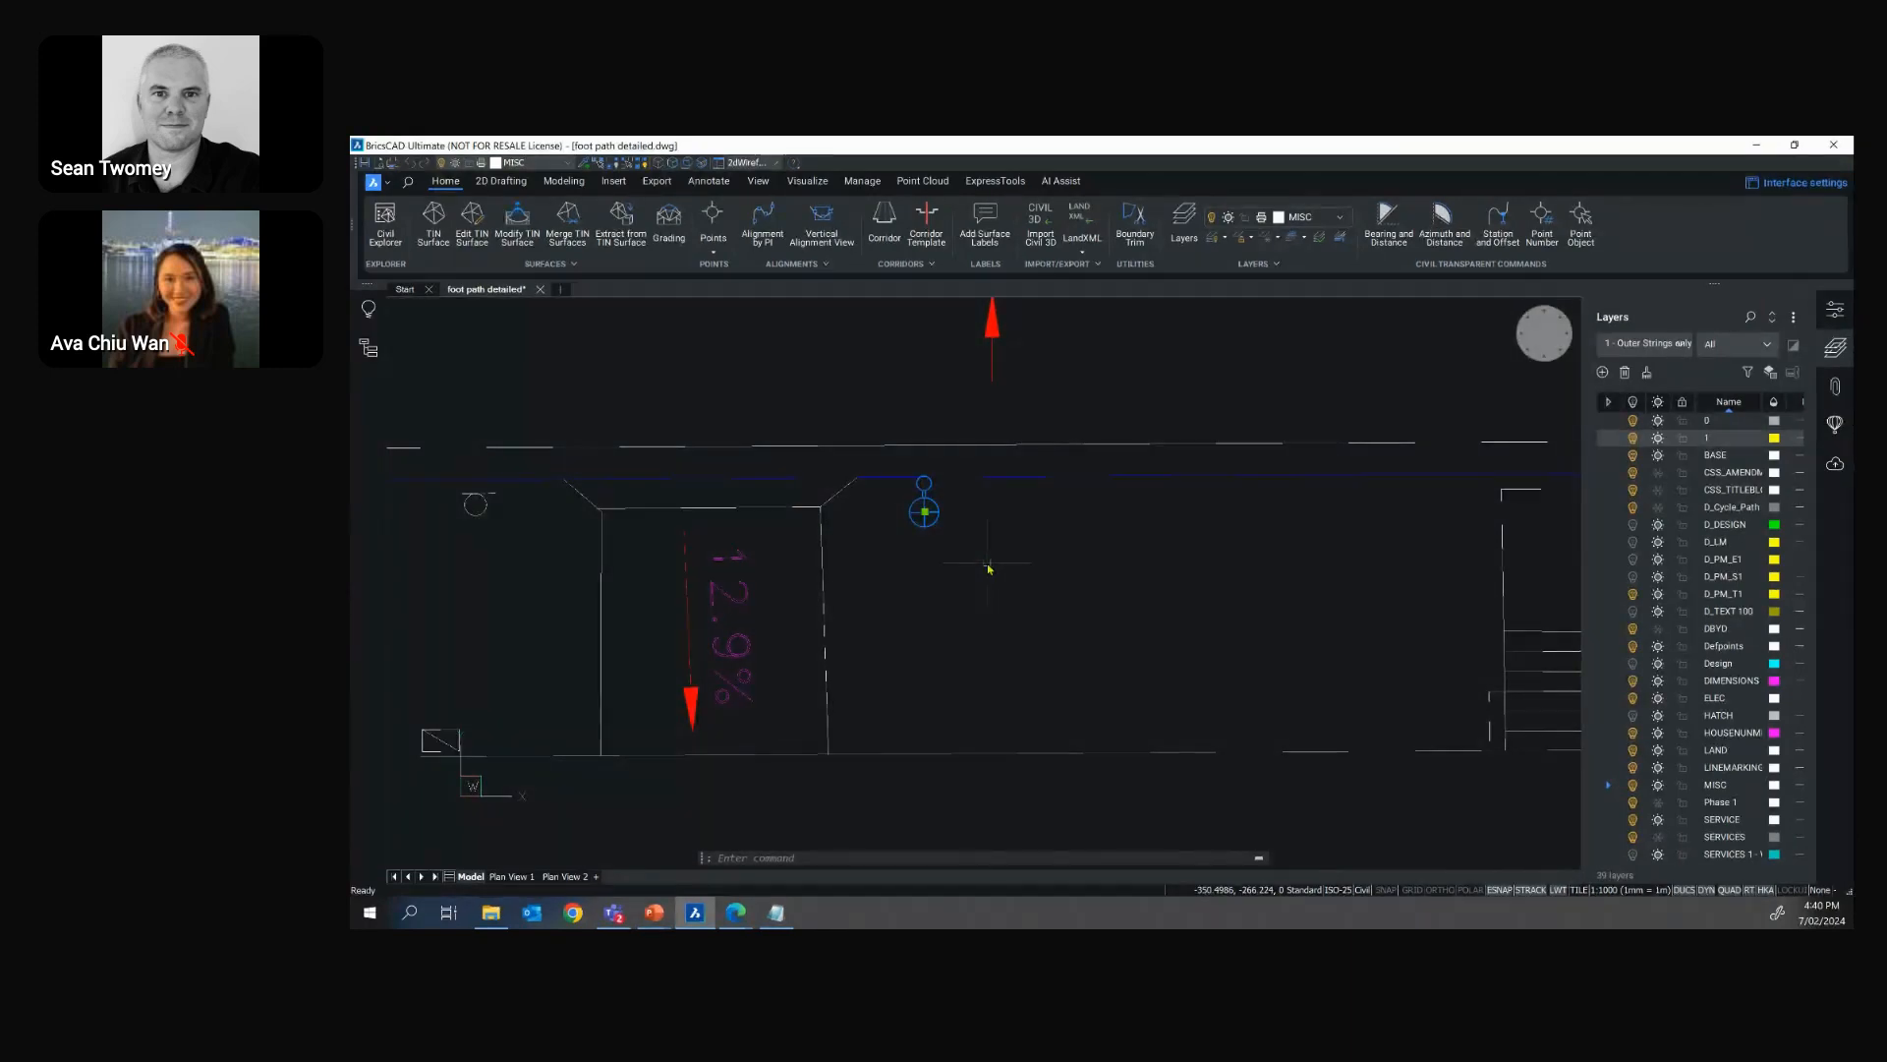
type("BLOCKI")
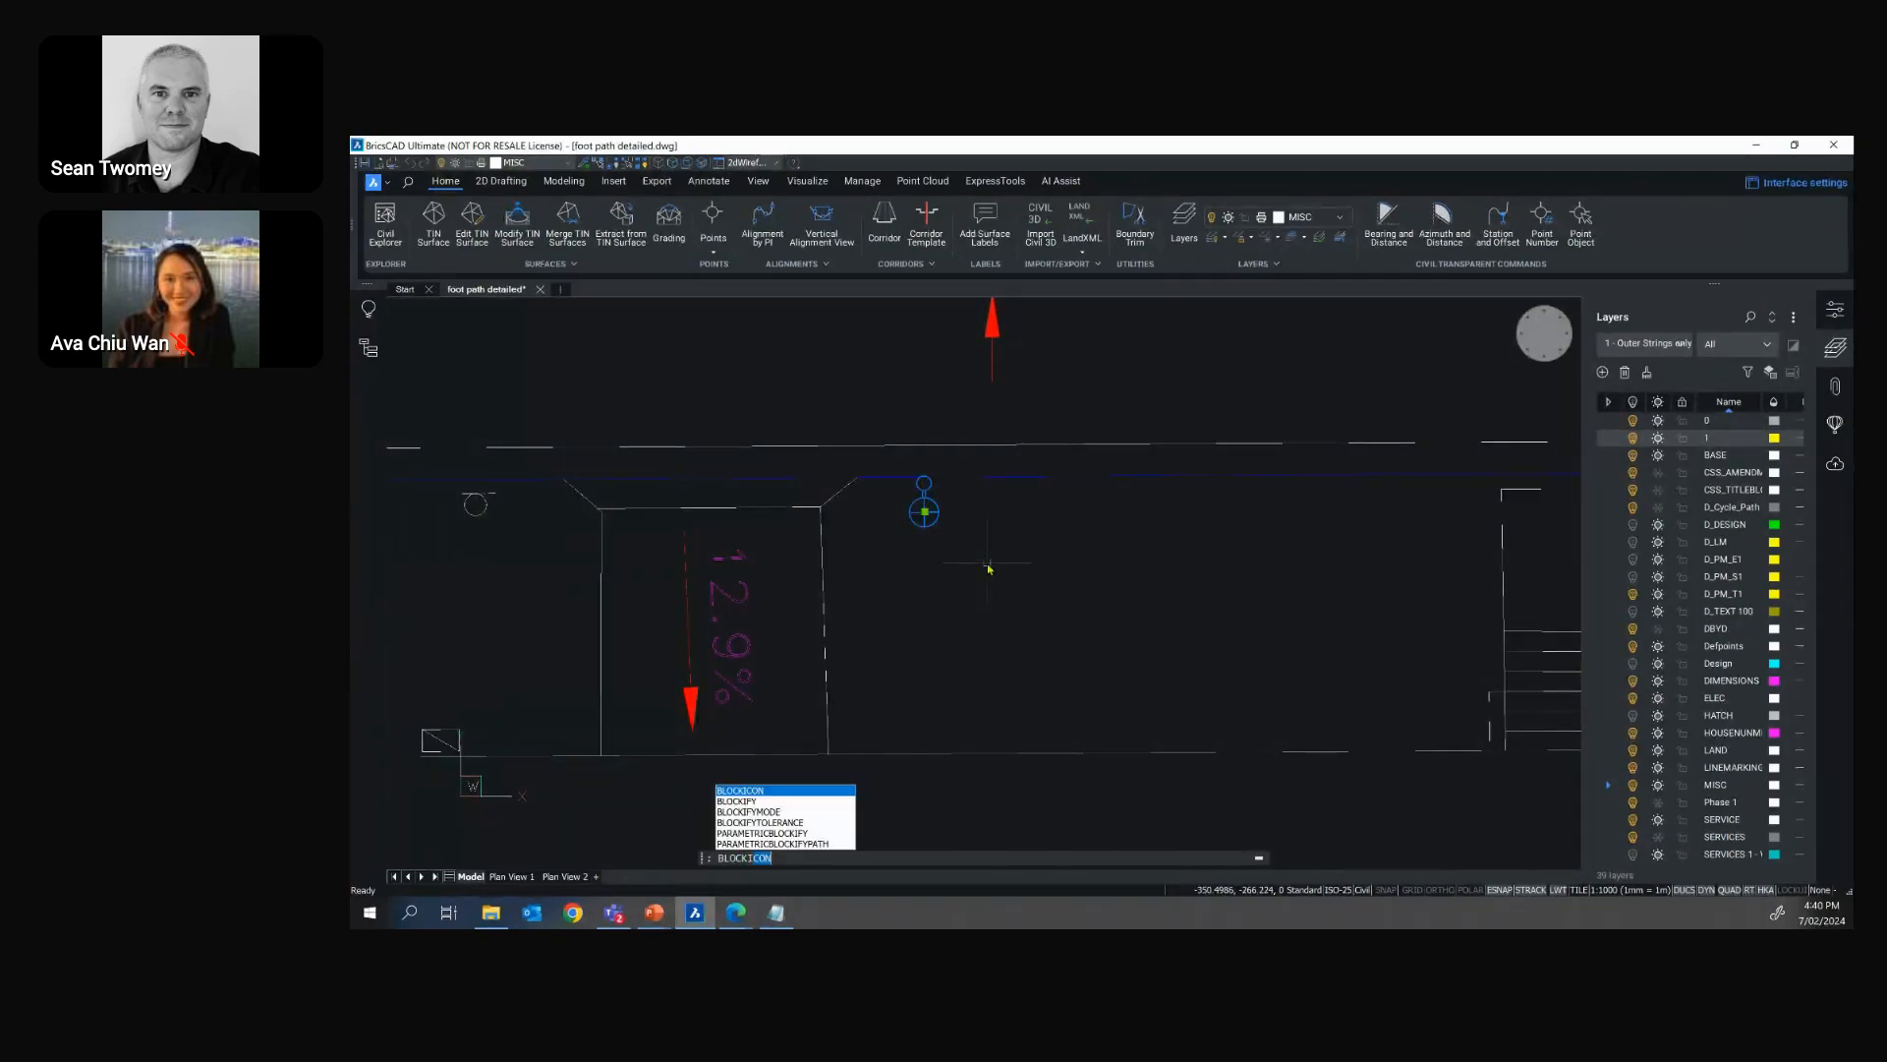
type("FY")
key("Return")
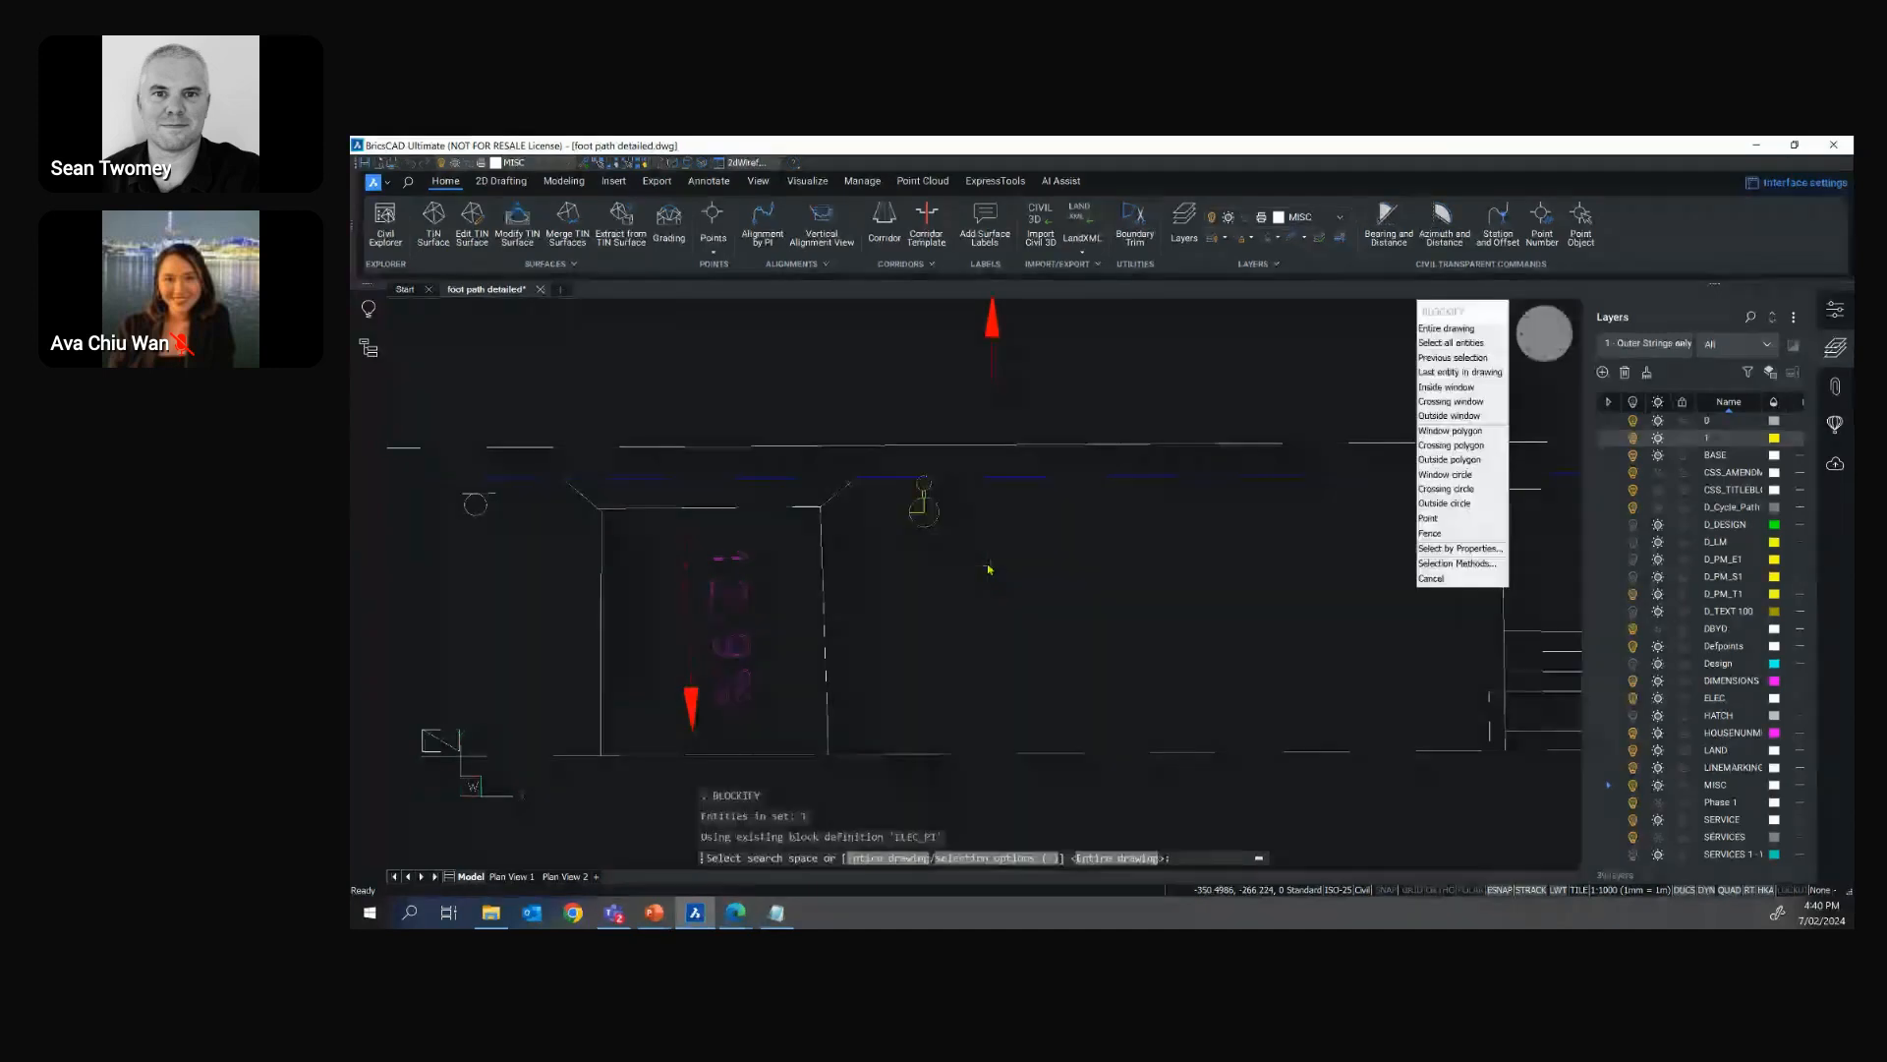
left_click(442, 462)
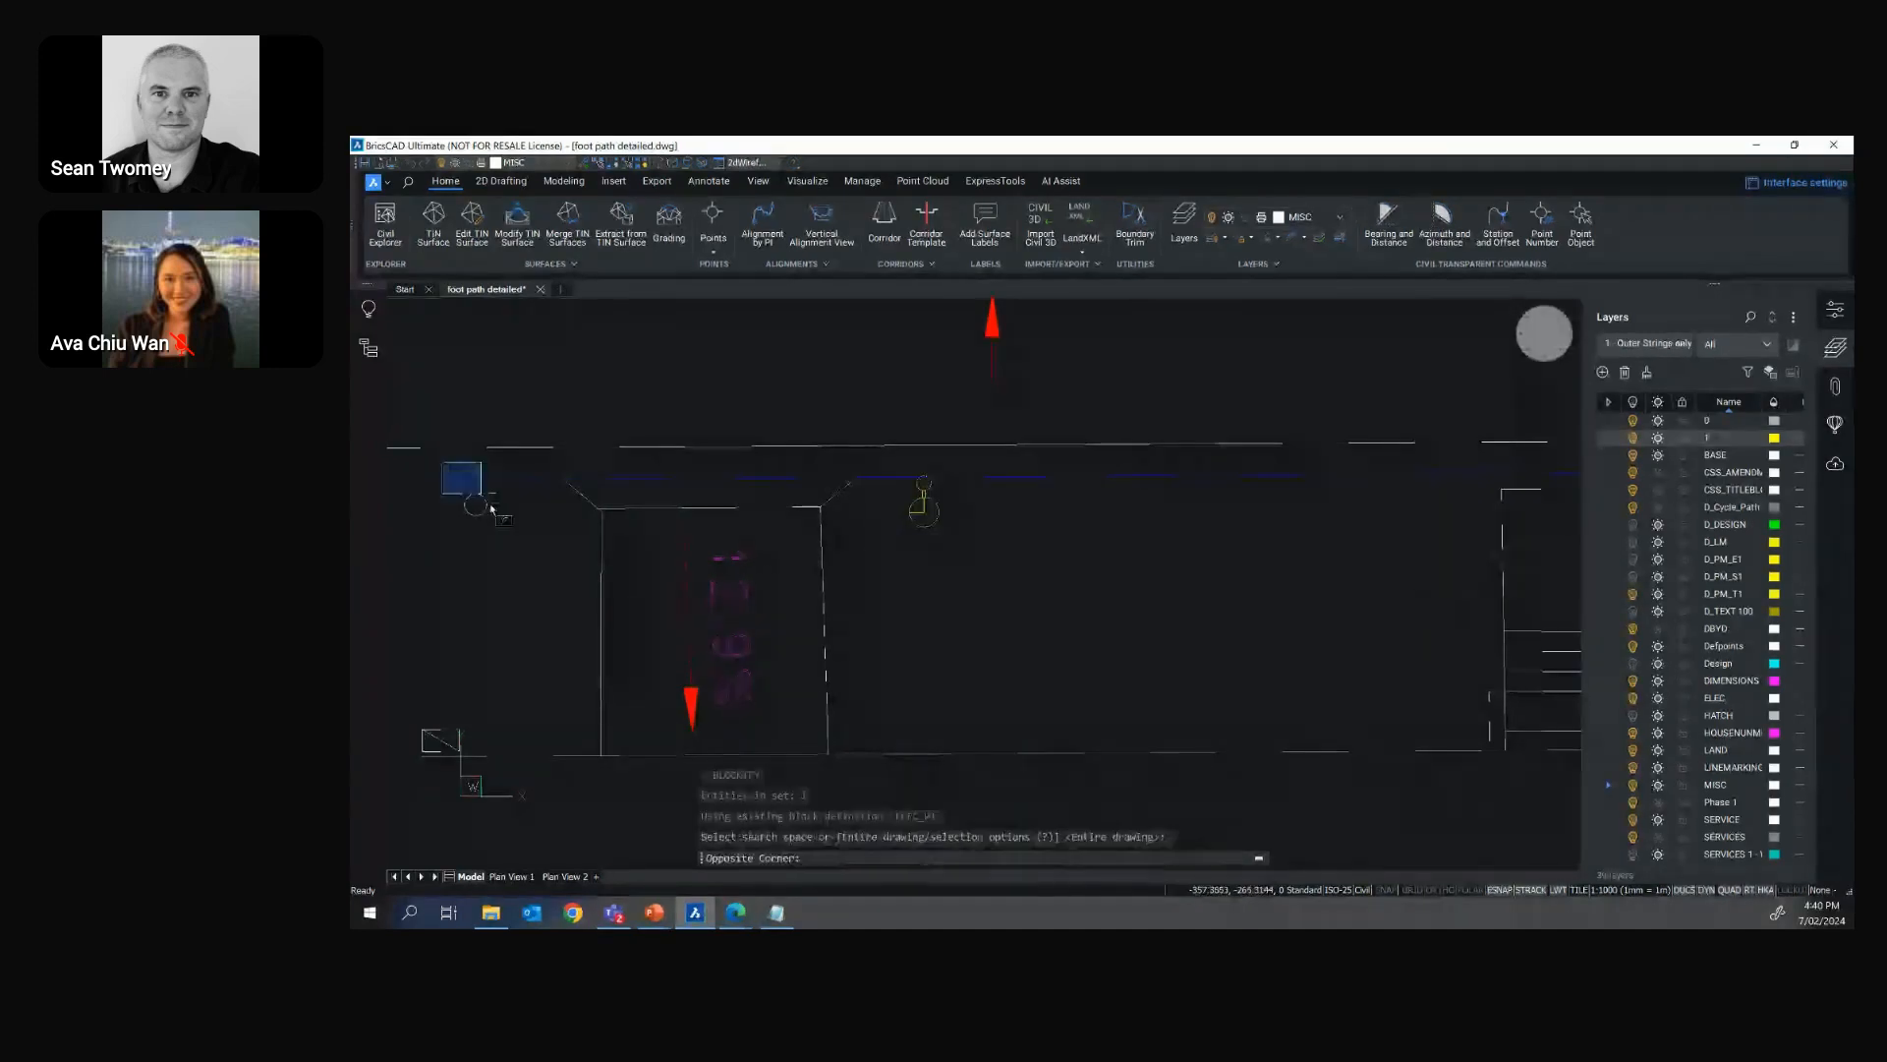
left_click(516, 546)
key("Return")
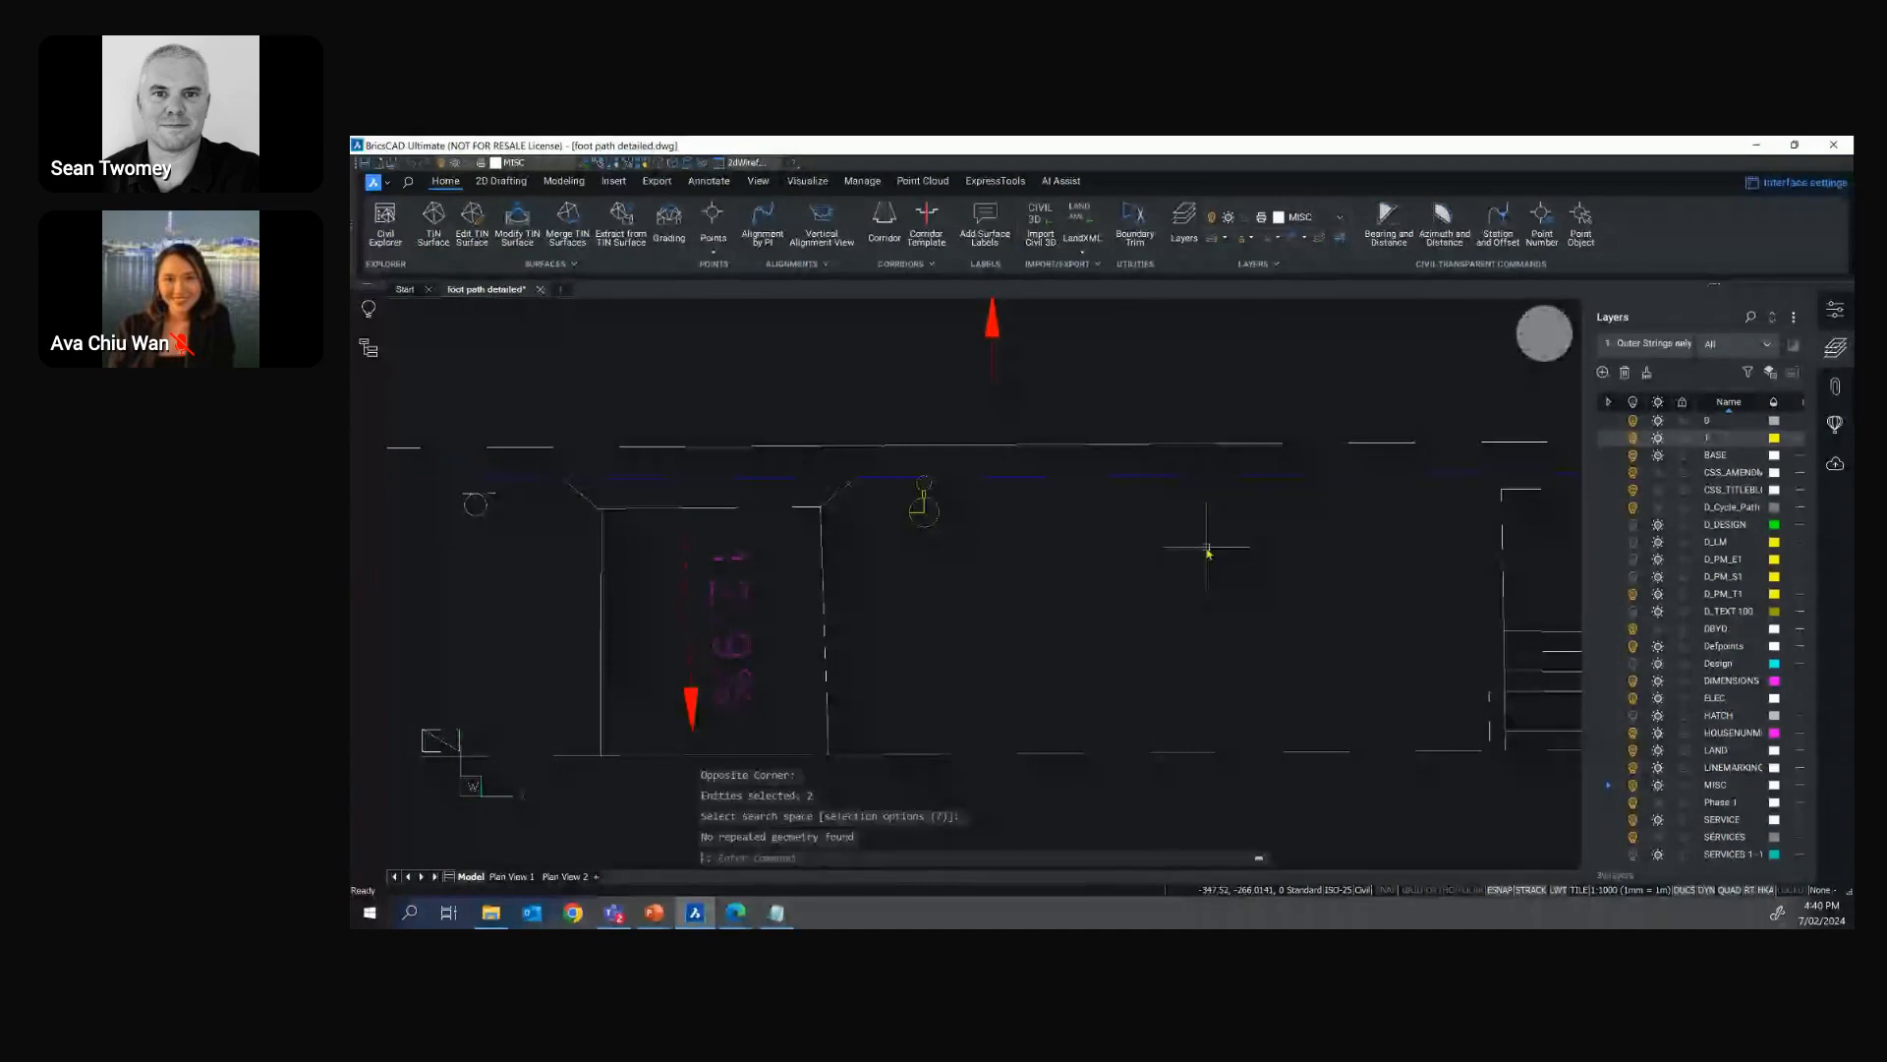
key("Escape")
key("Escape")
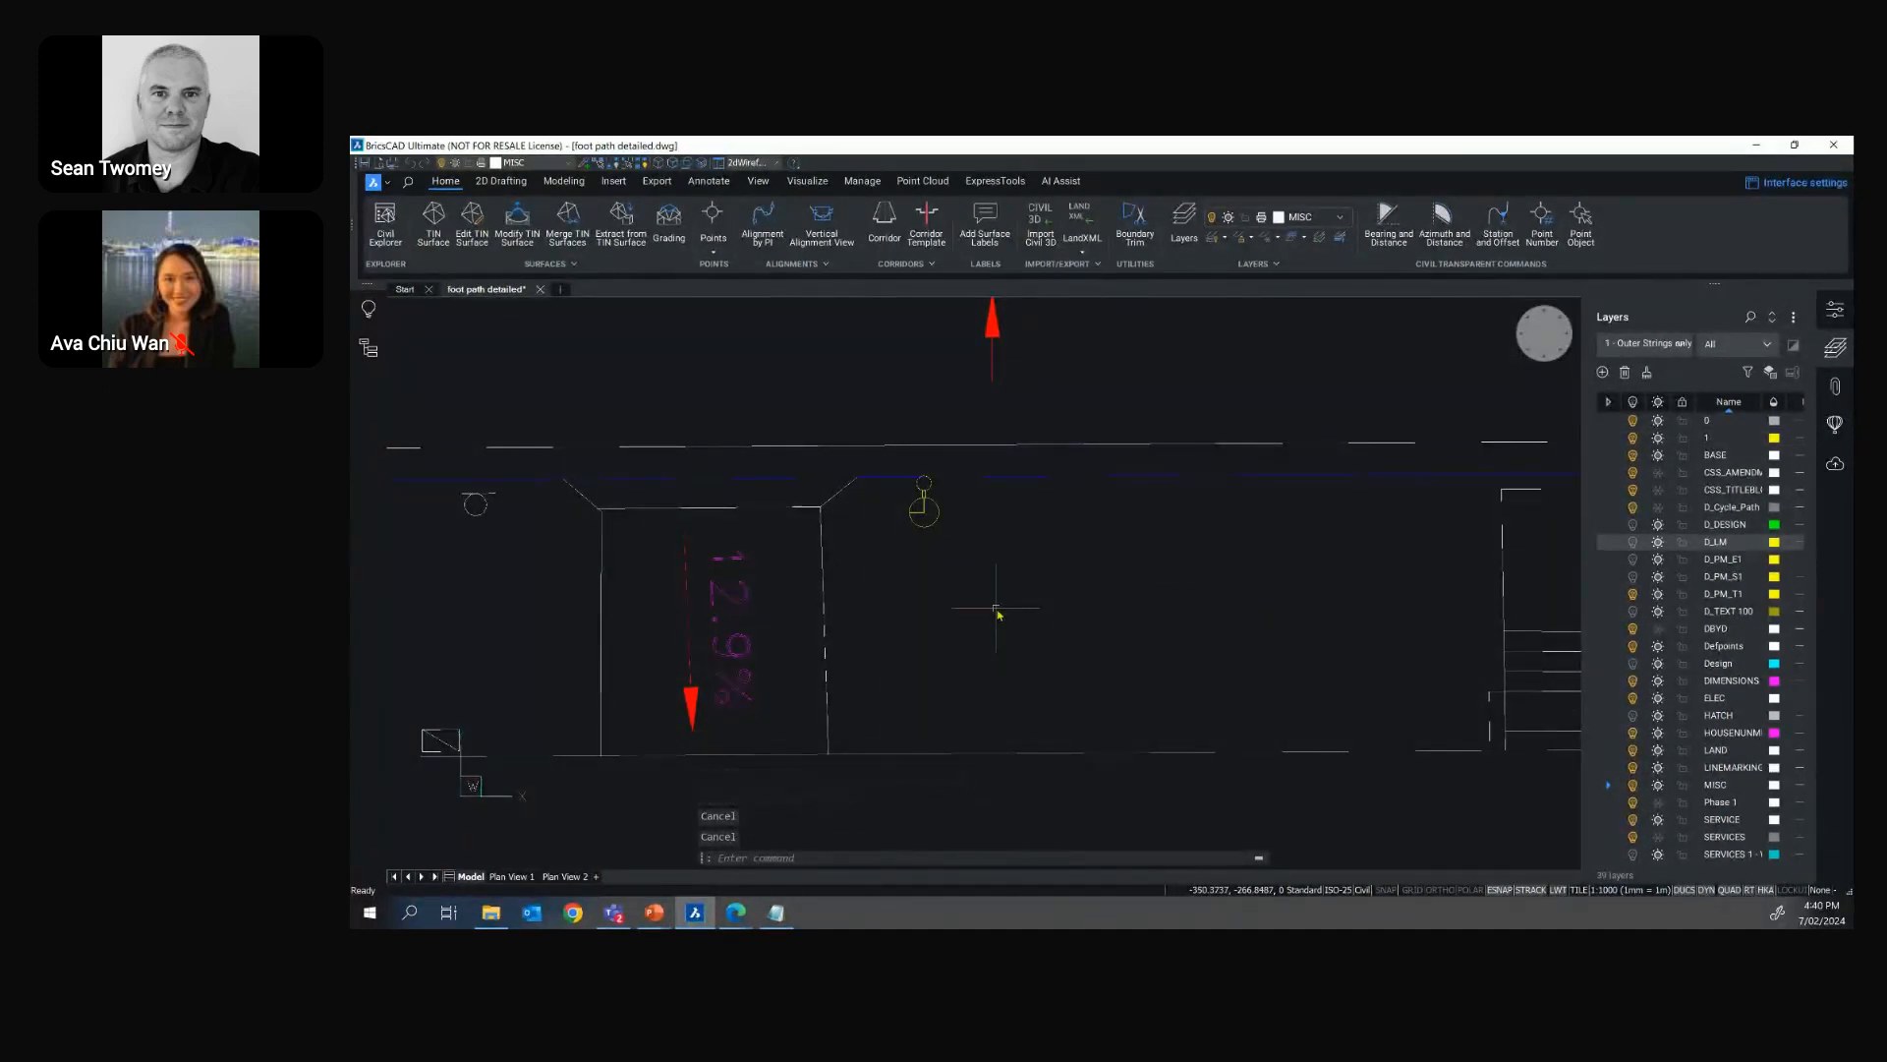
Restart Blockify to inspect its tolerance setting, and cancel the command
key("Return")
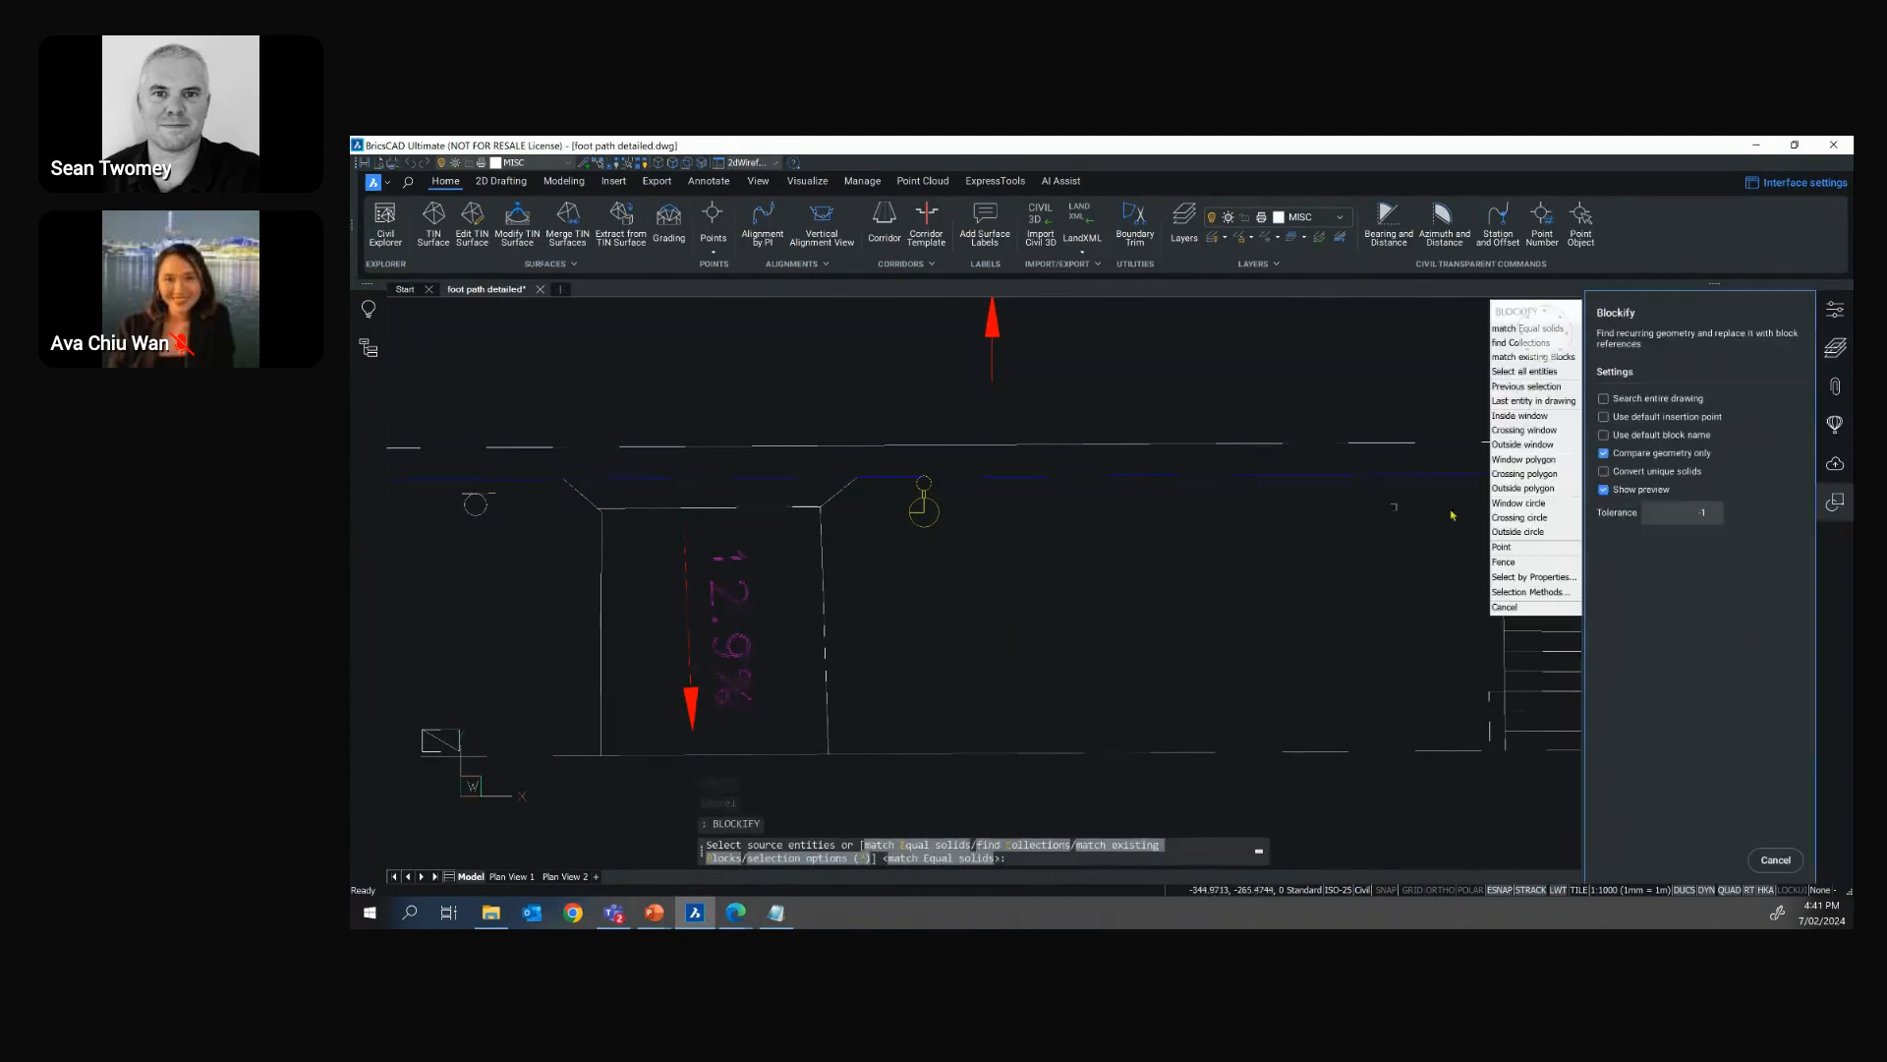
left_click_drag(1691, 512, 1718, 518)
key("Escape")
key("Escape")
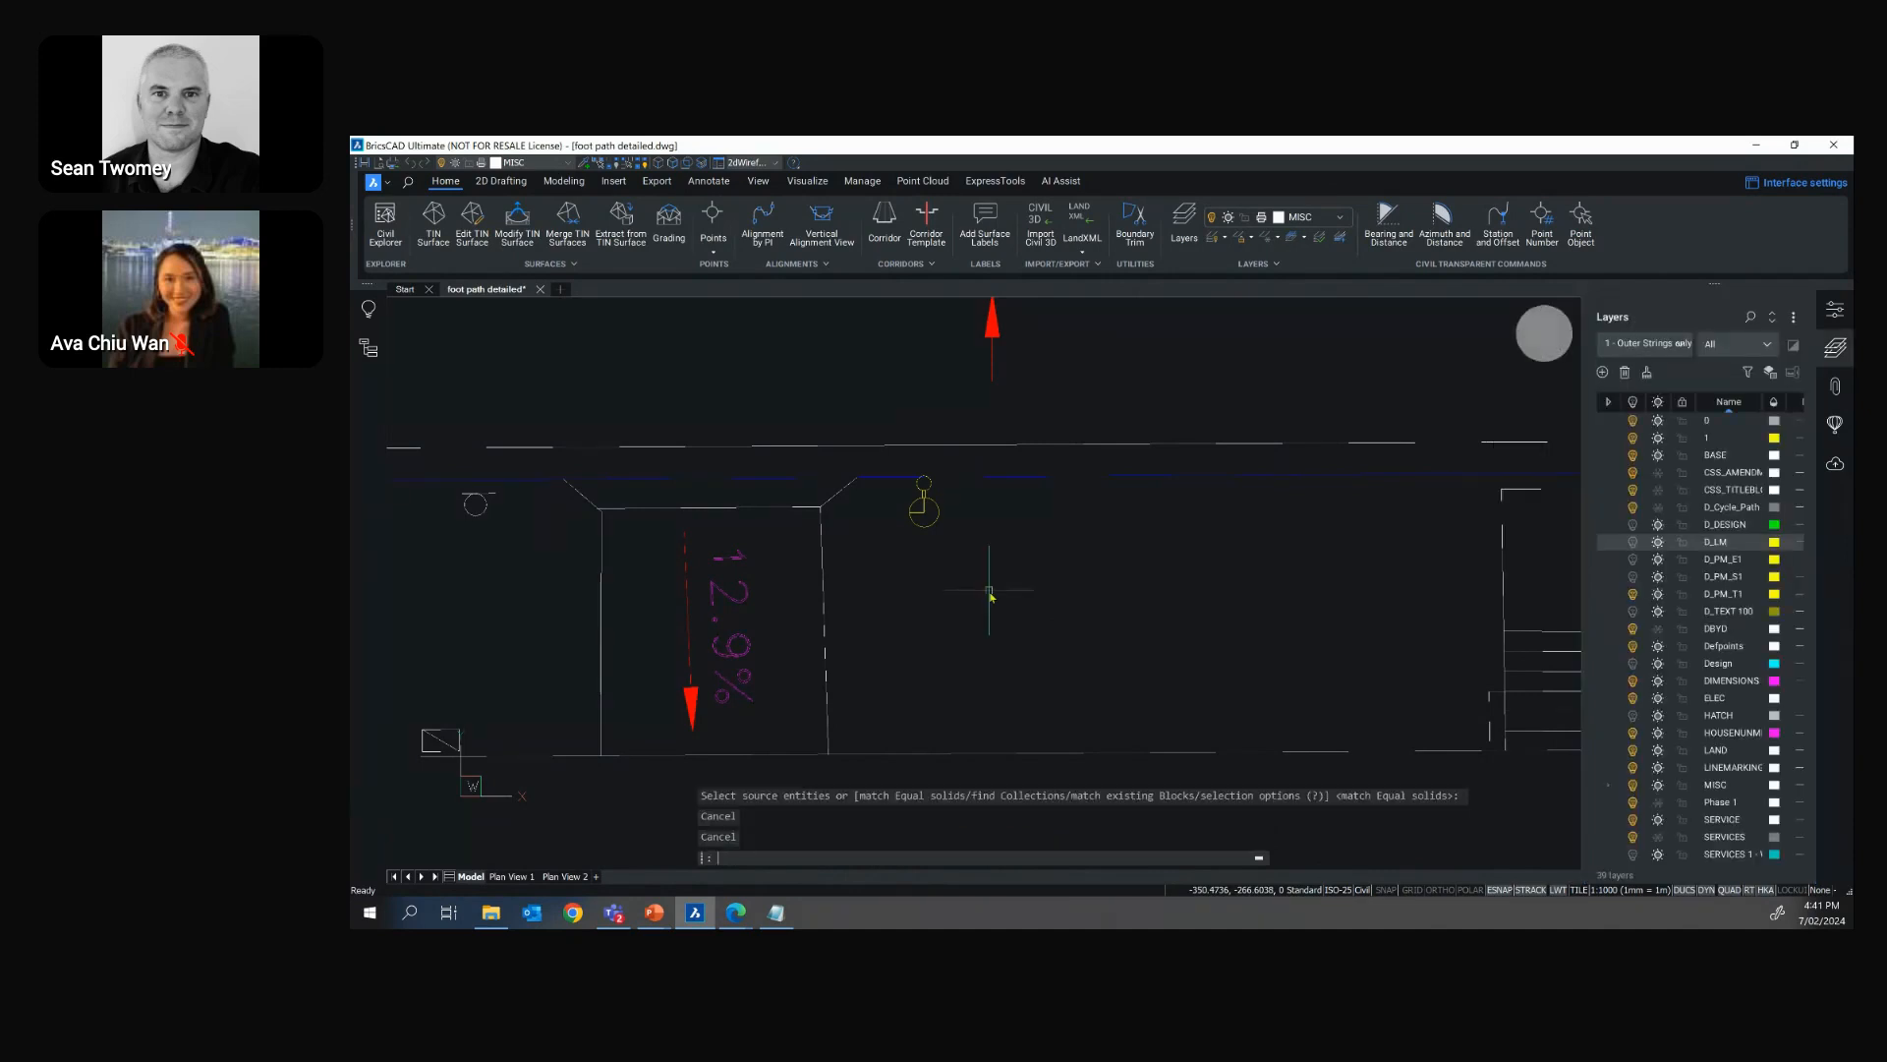
Restore the "4 - Cycle Lane only" layer state for the road plan
scroll(990, 596, "down", 5)
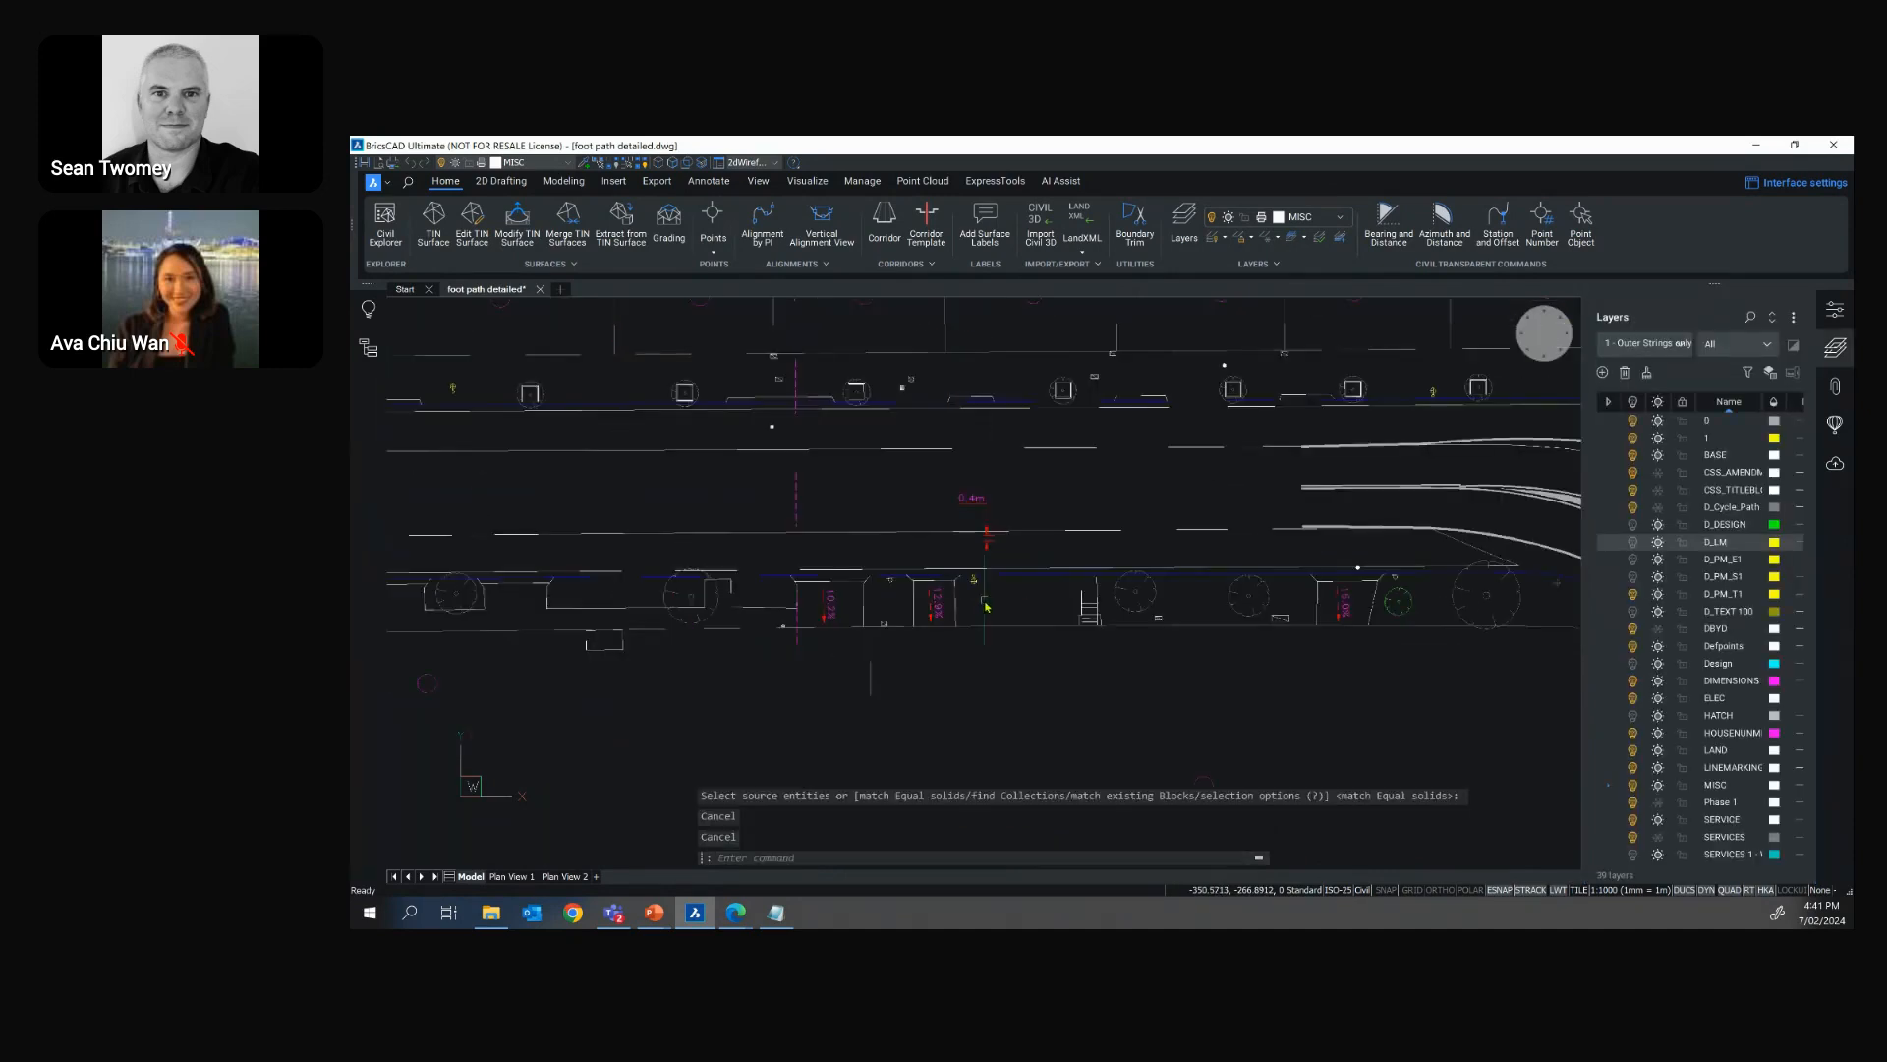
scroll(1057, 425, "up", 2)
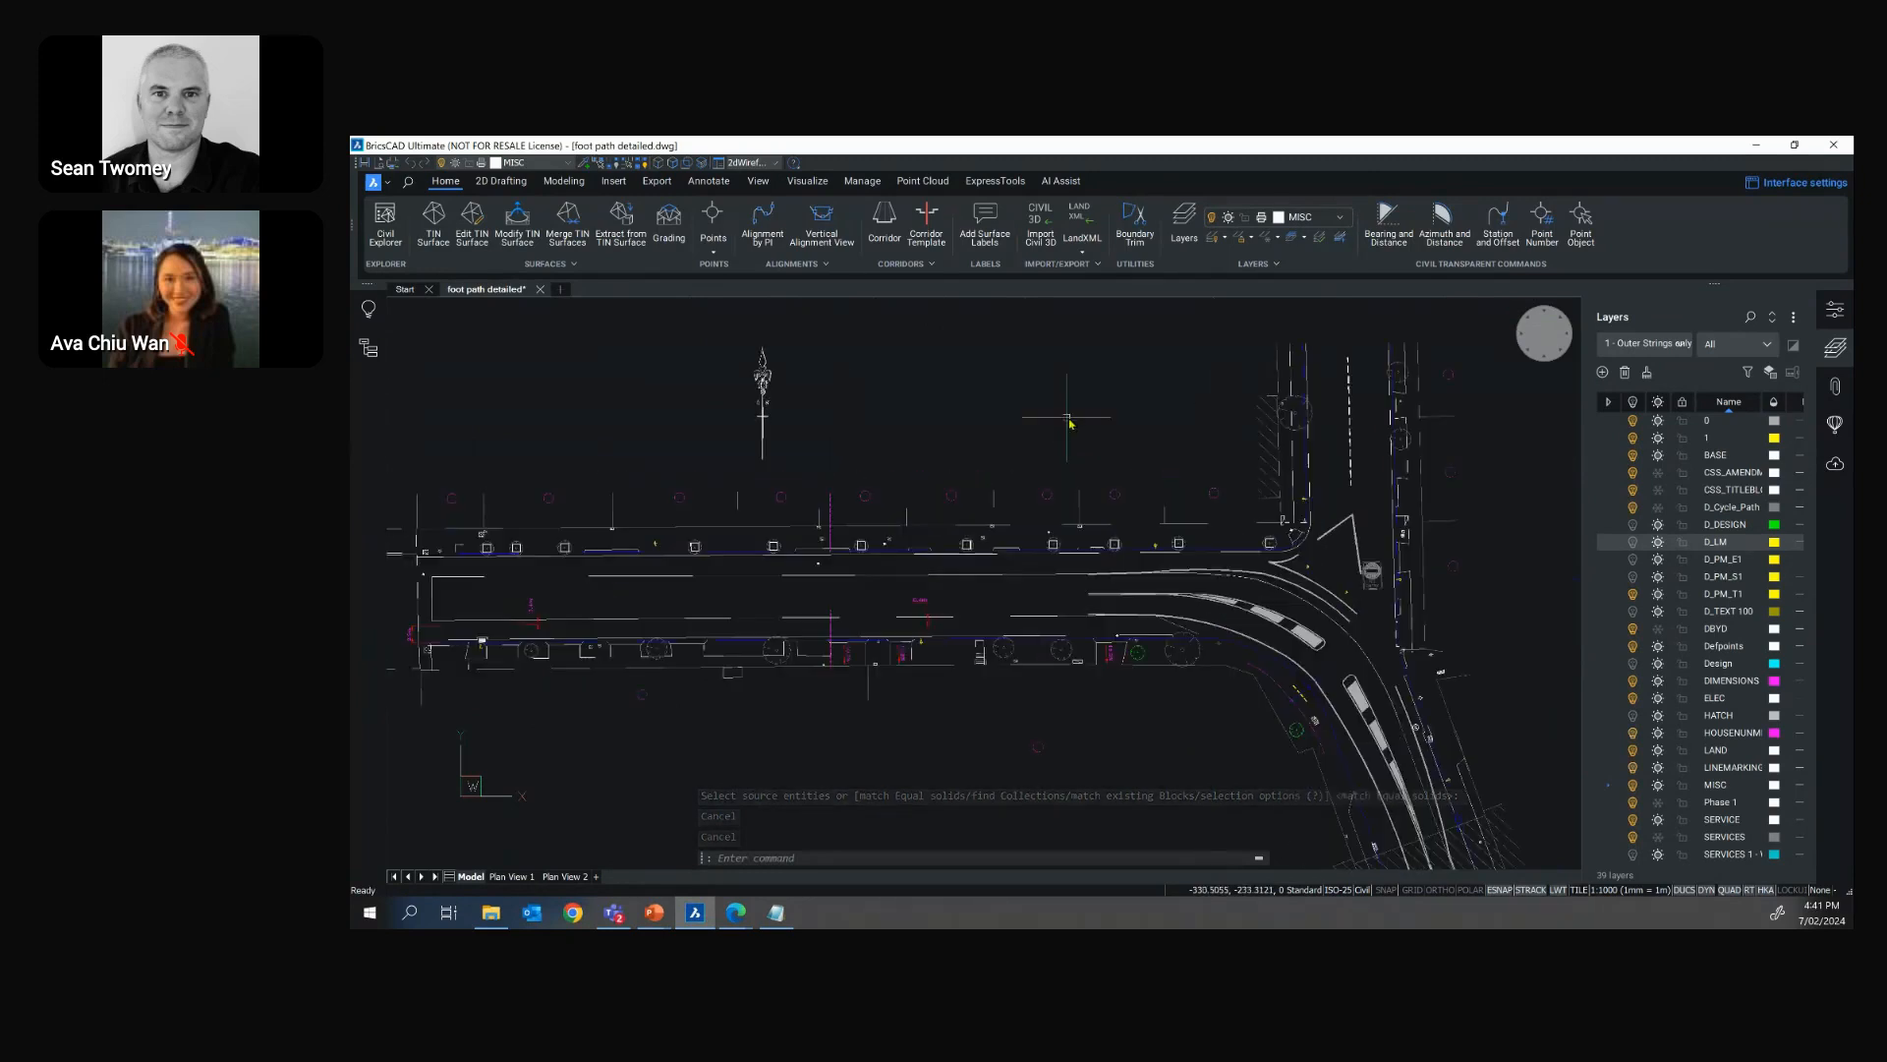
left_click(1664, 348)
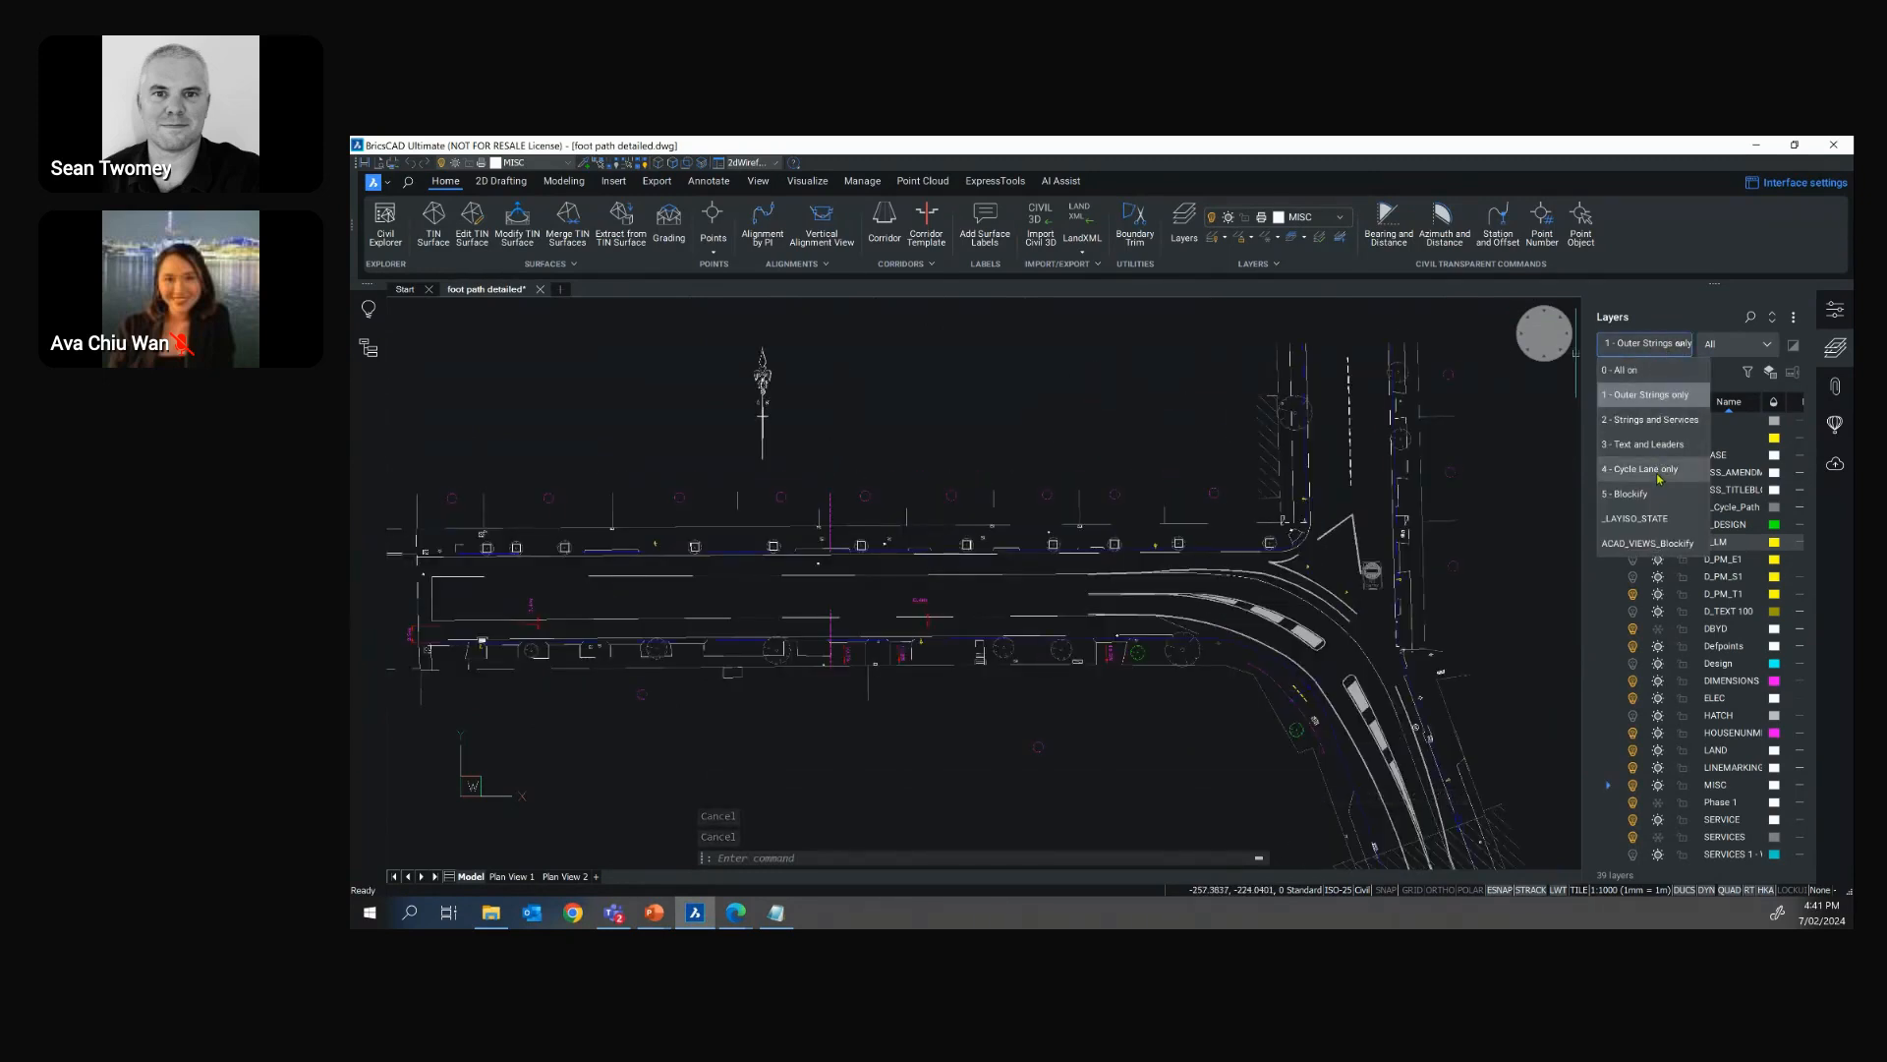
left_click(1647, 476)
scroll(1182, 433, "down", 3)
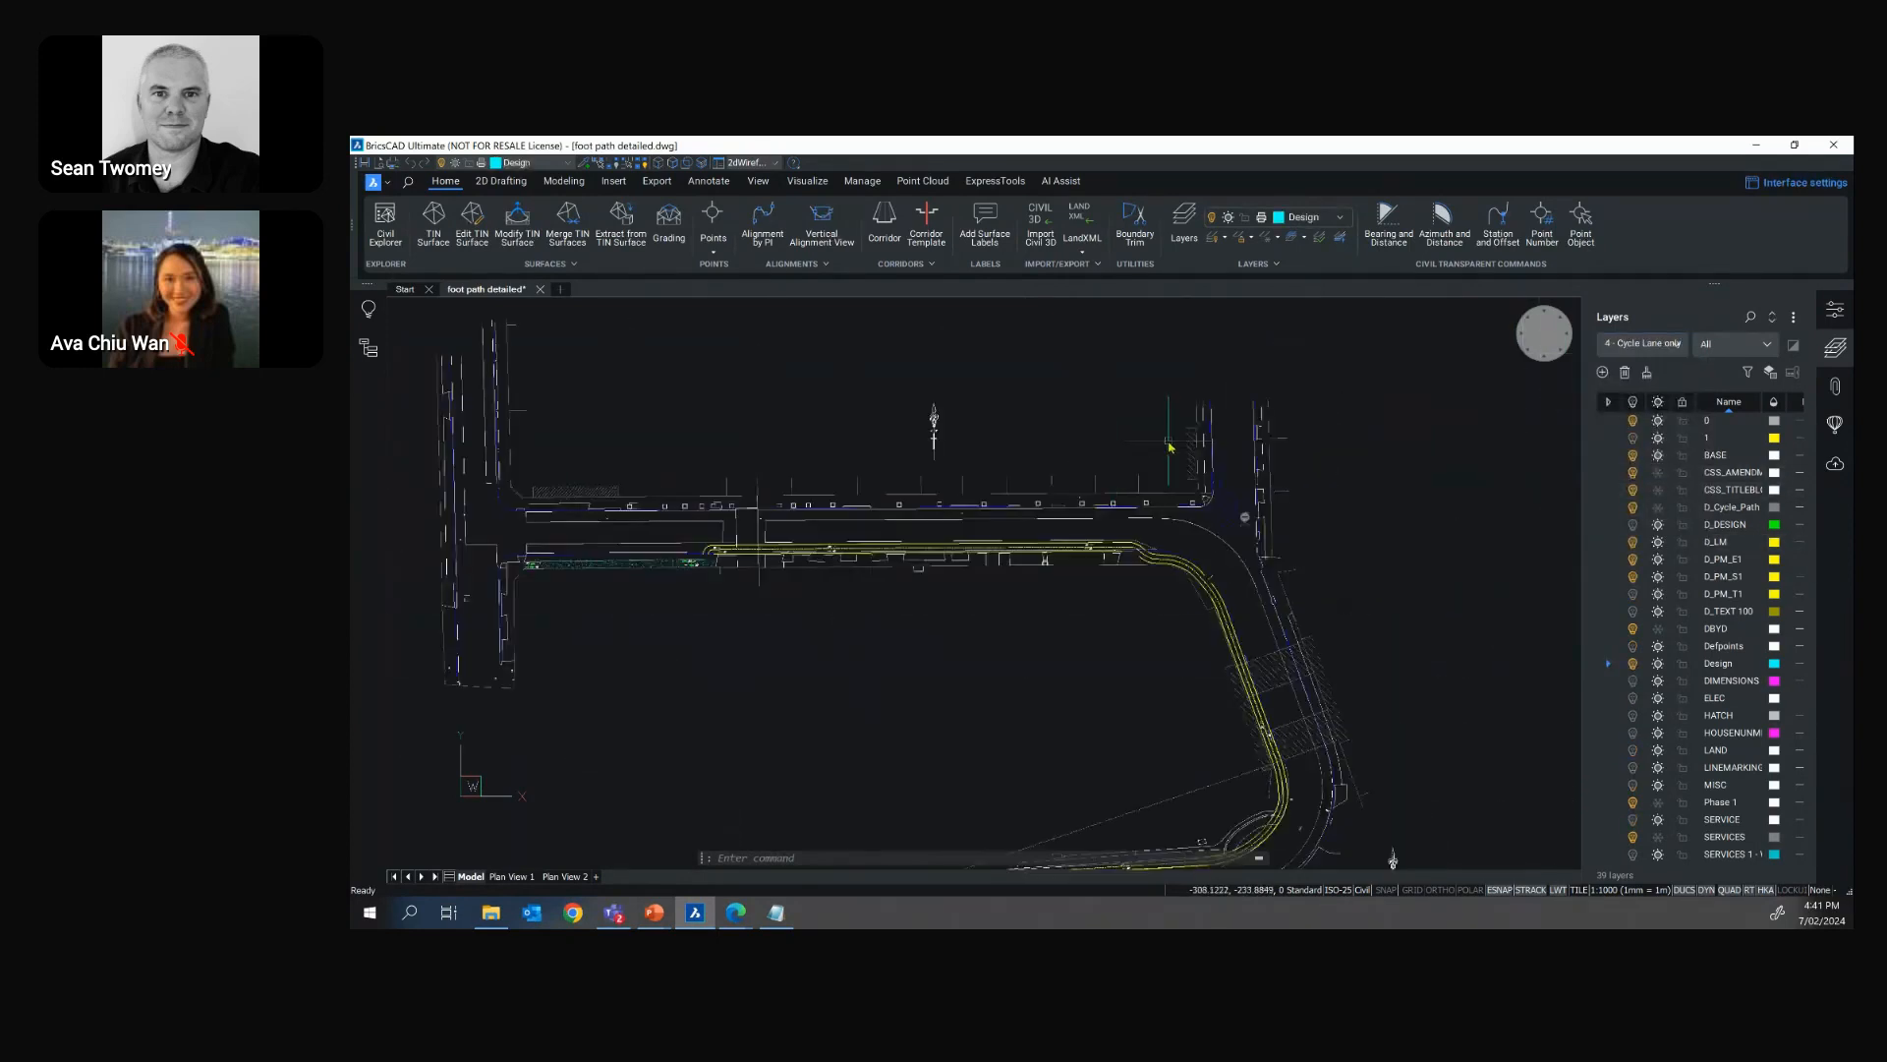
scroll(1183, 433, "down", 2)
Start COPYGUIDED at the curved polyline north of the plan and window the small red rectangle beside its straight end as the source
middle_click_drag(1183, 433, 1088, 648)
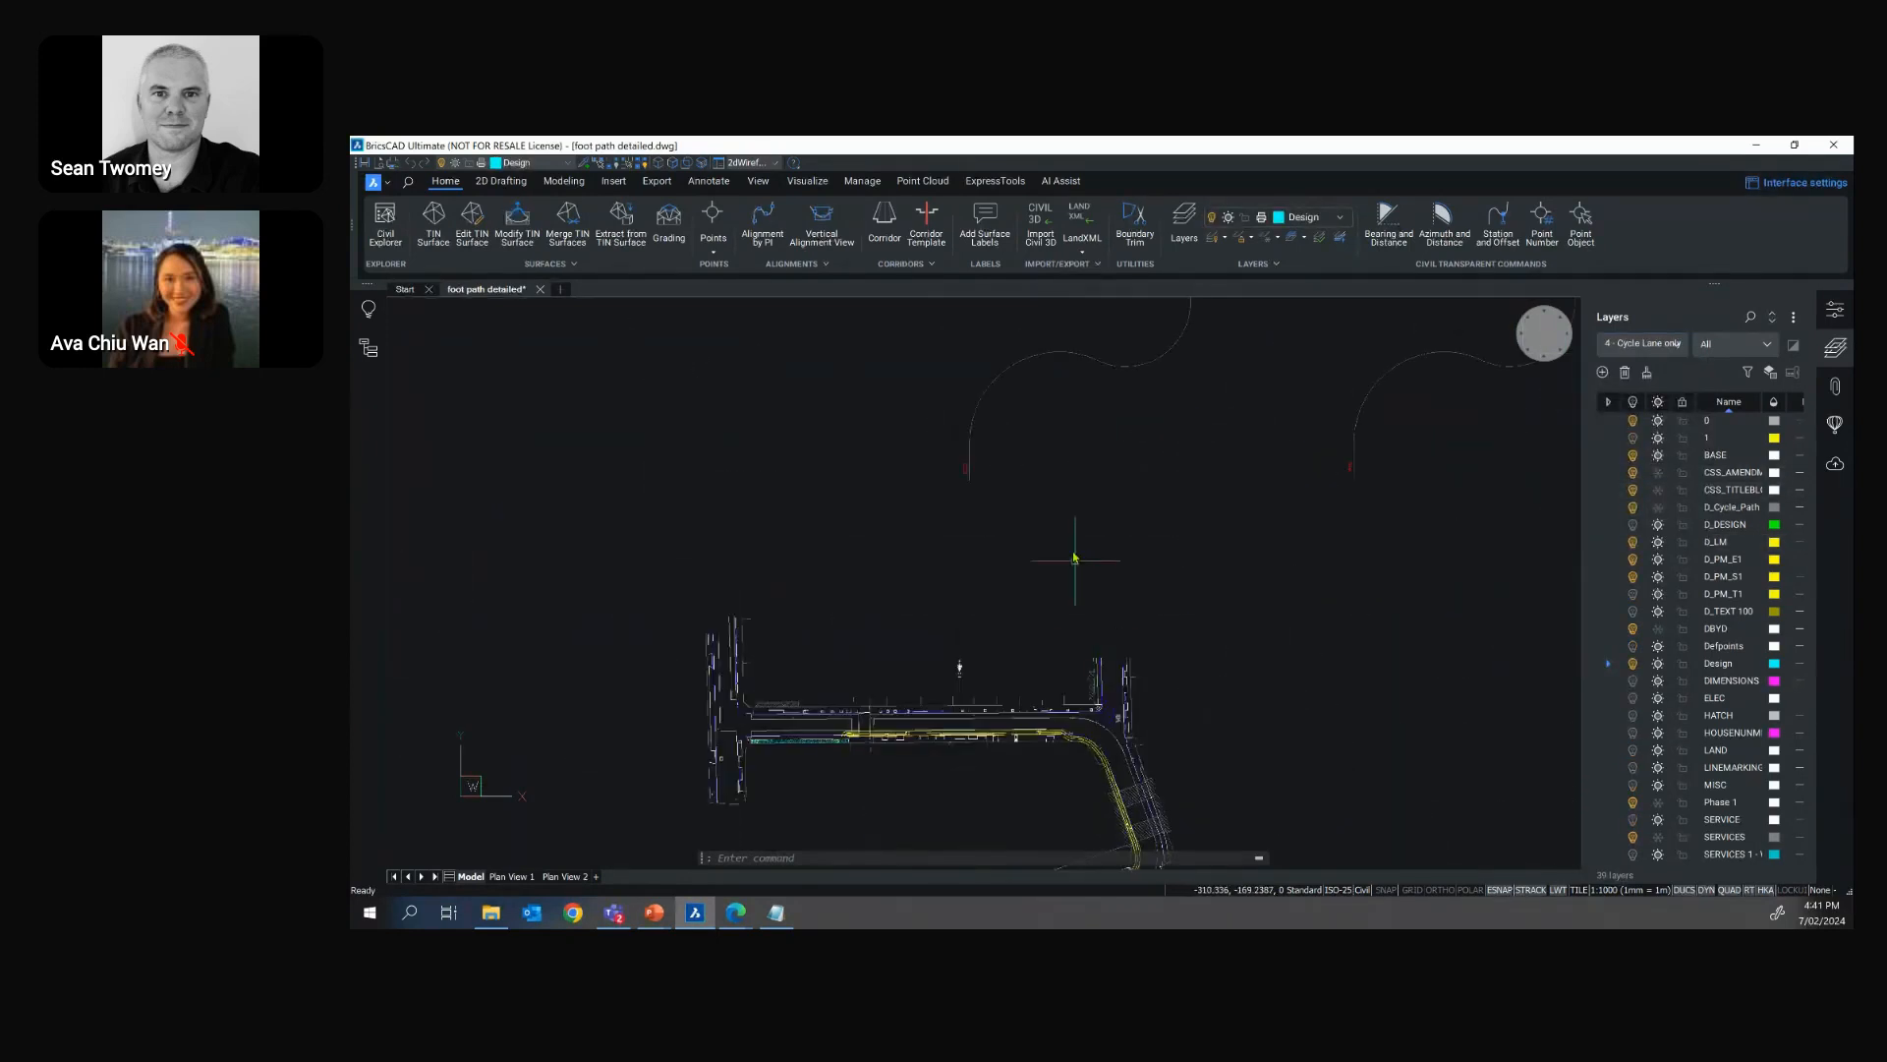
mouse_move(1040, 459)
middle_mouse_down()
mouse_move(1001, 596)
mouse_move(974, 603)
middle_mouse_up()
scroll(1008, 556, "up", 2)
left_click(1004, 557)
key("Escape")
scroll(863, 723, "up", 2)
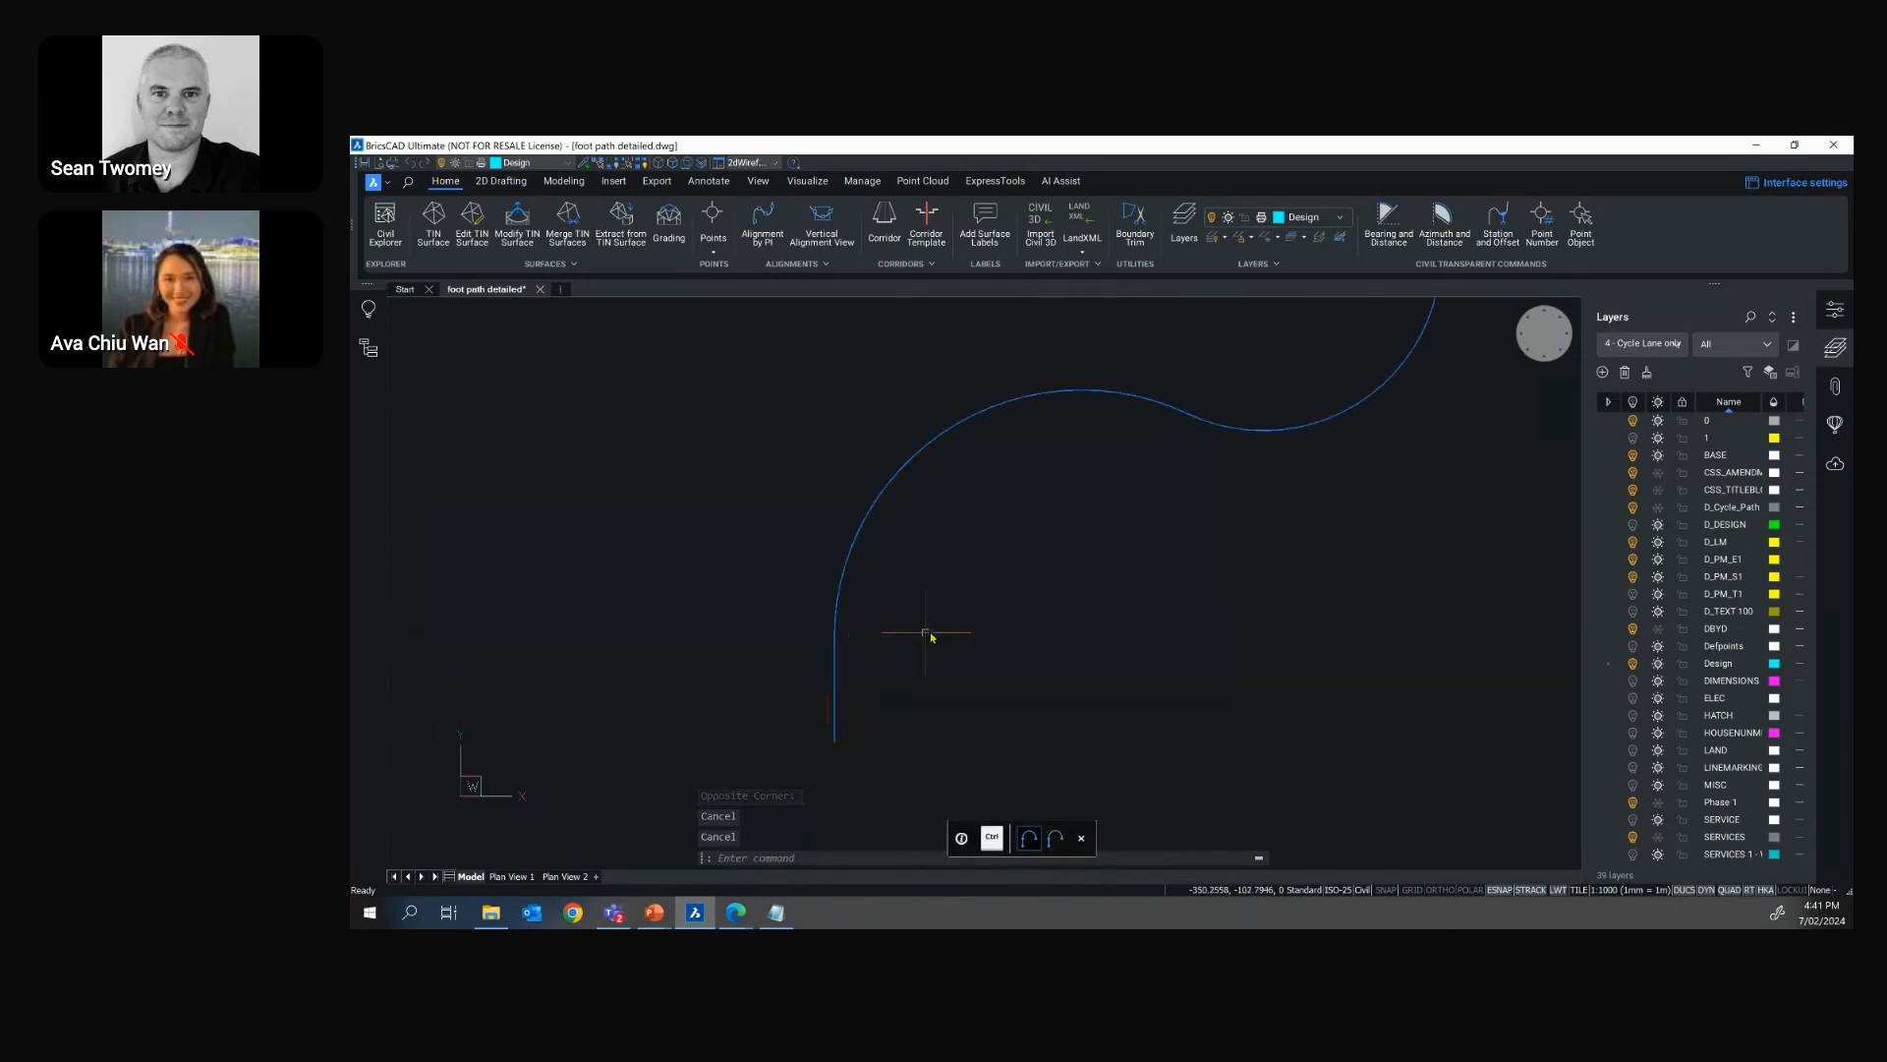
type("COPYGUIDED")
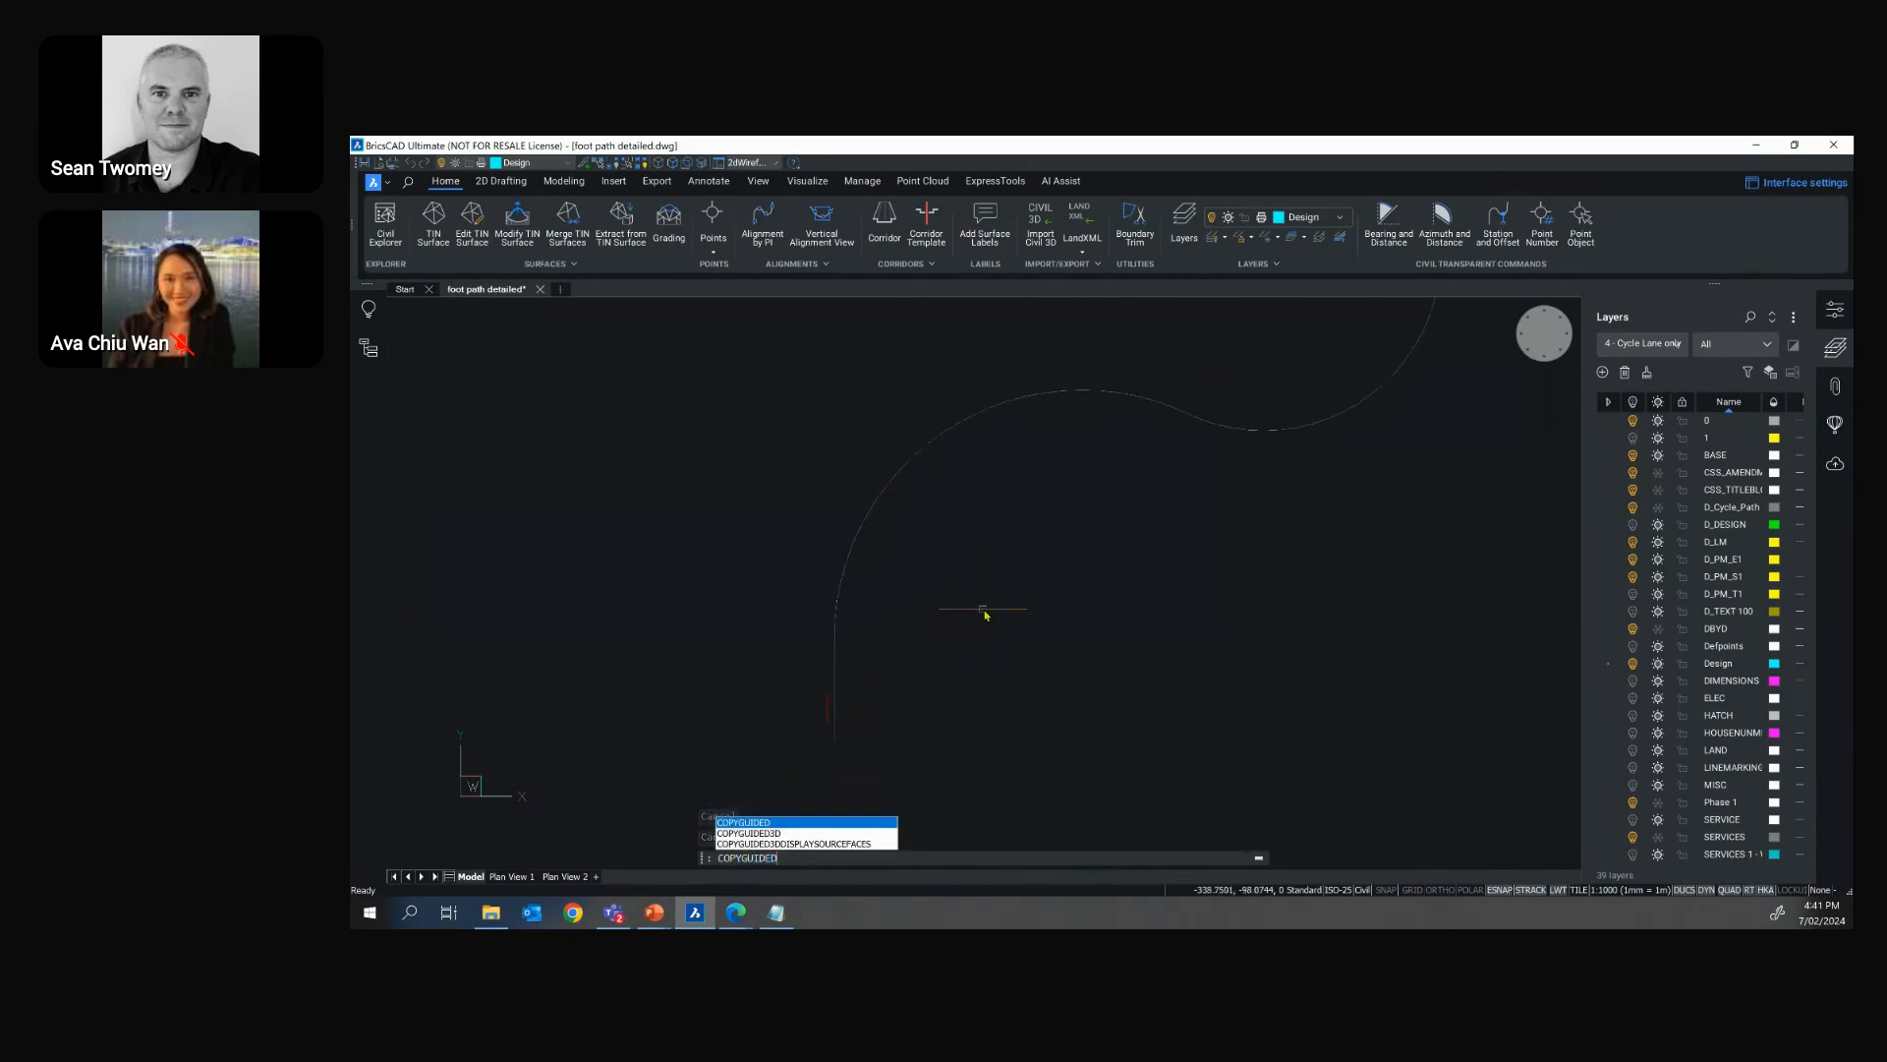
key("Return")
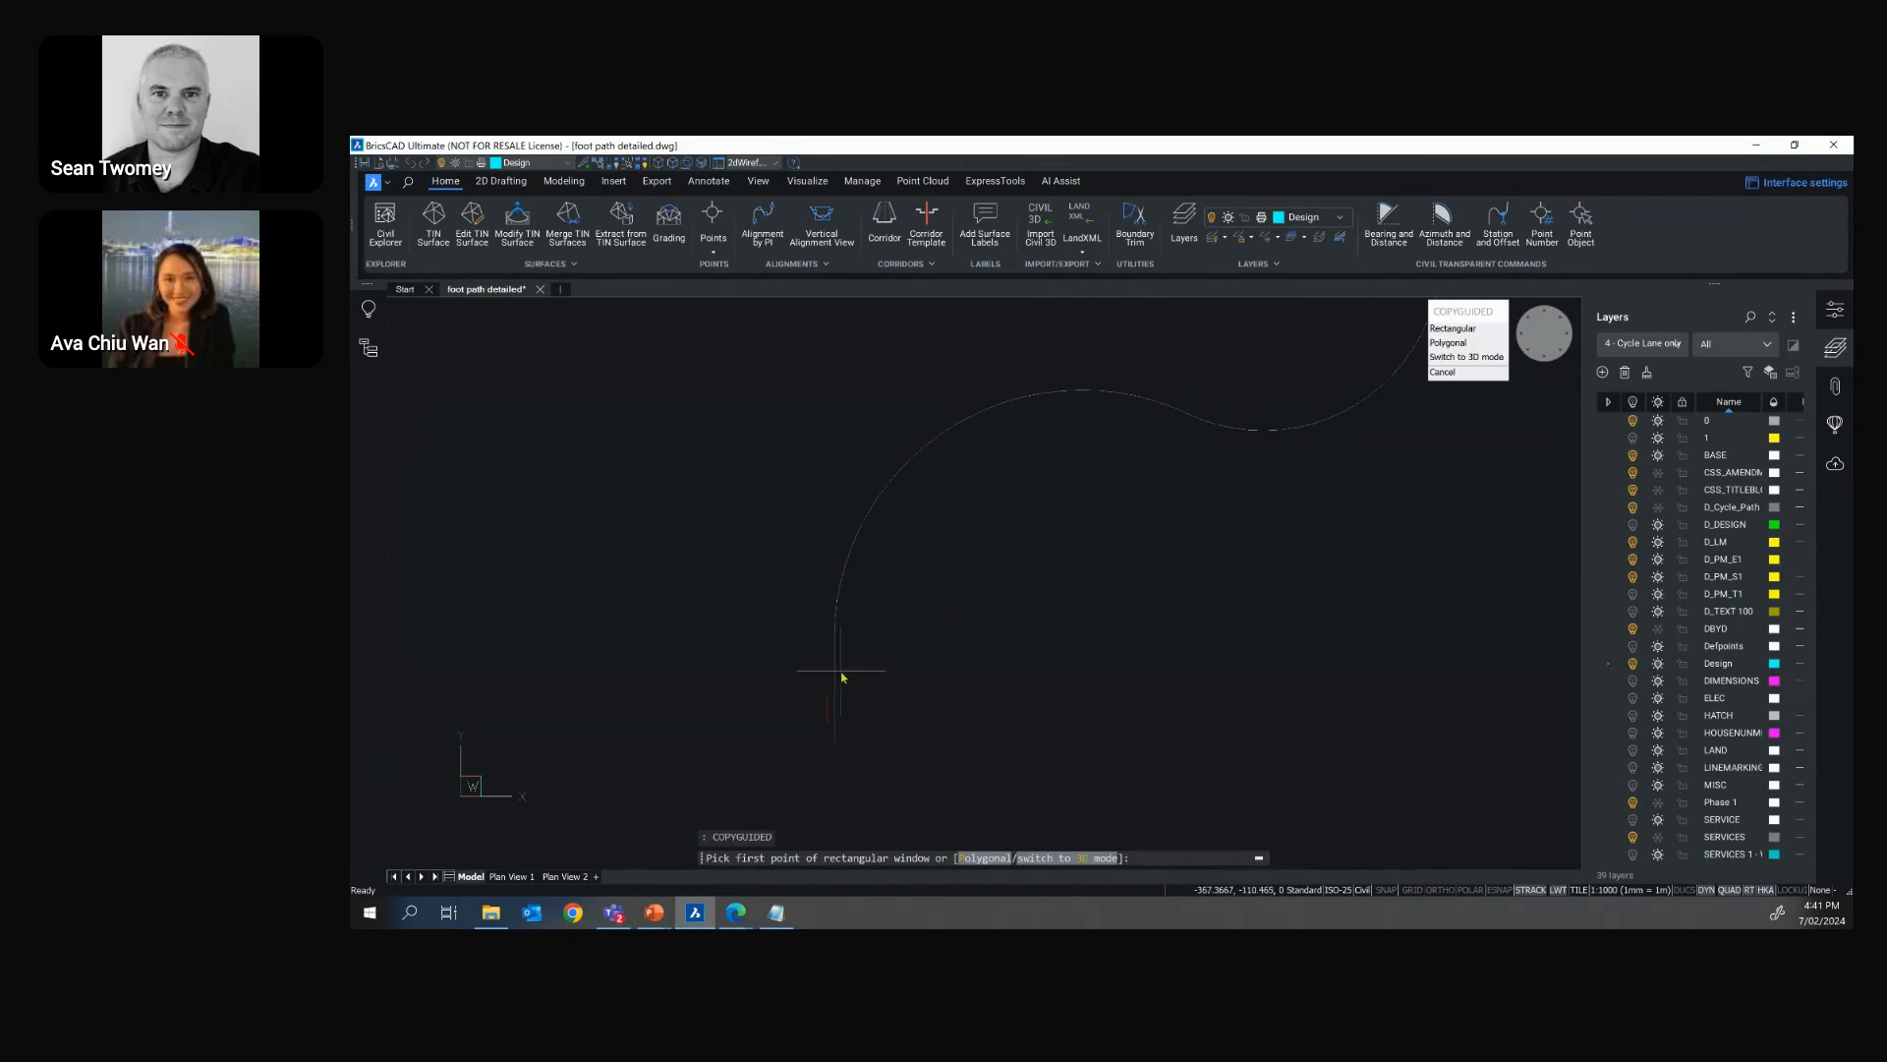
left_click(801, 680)
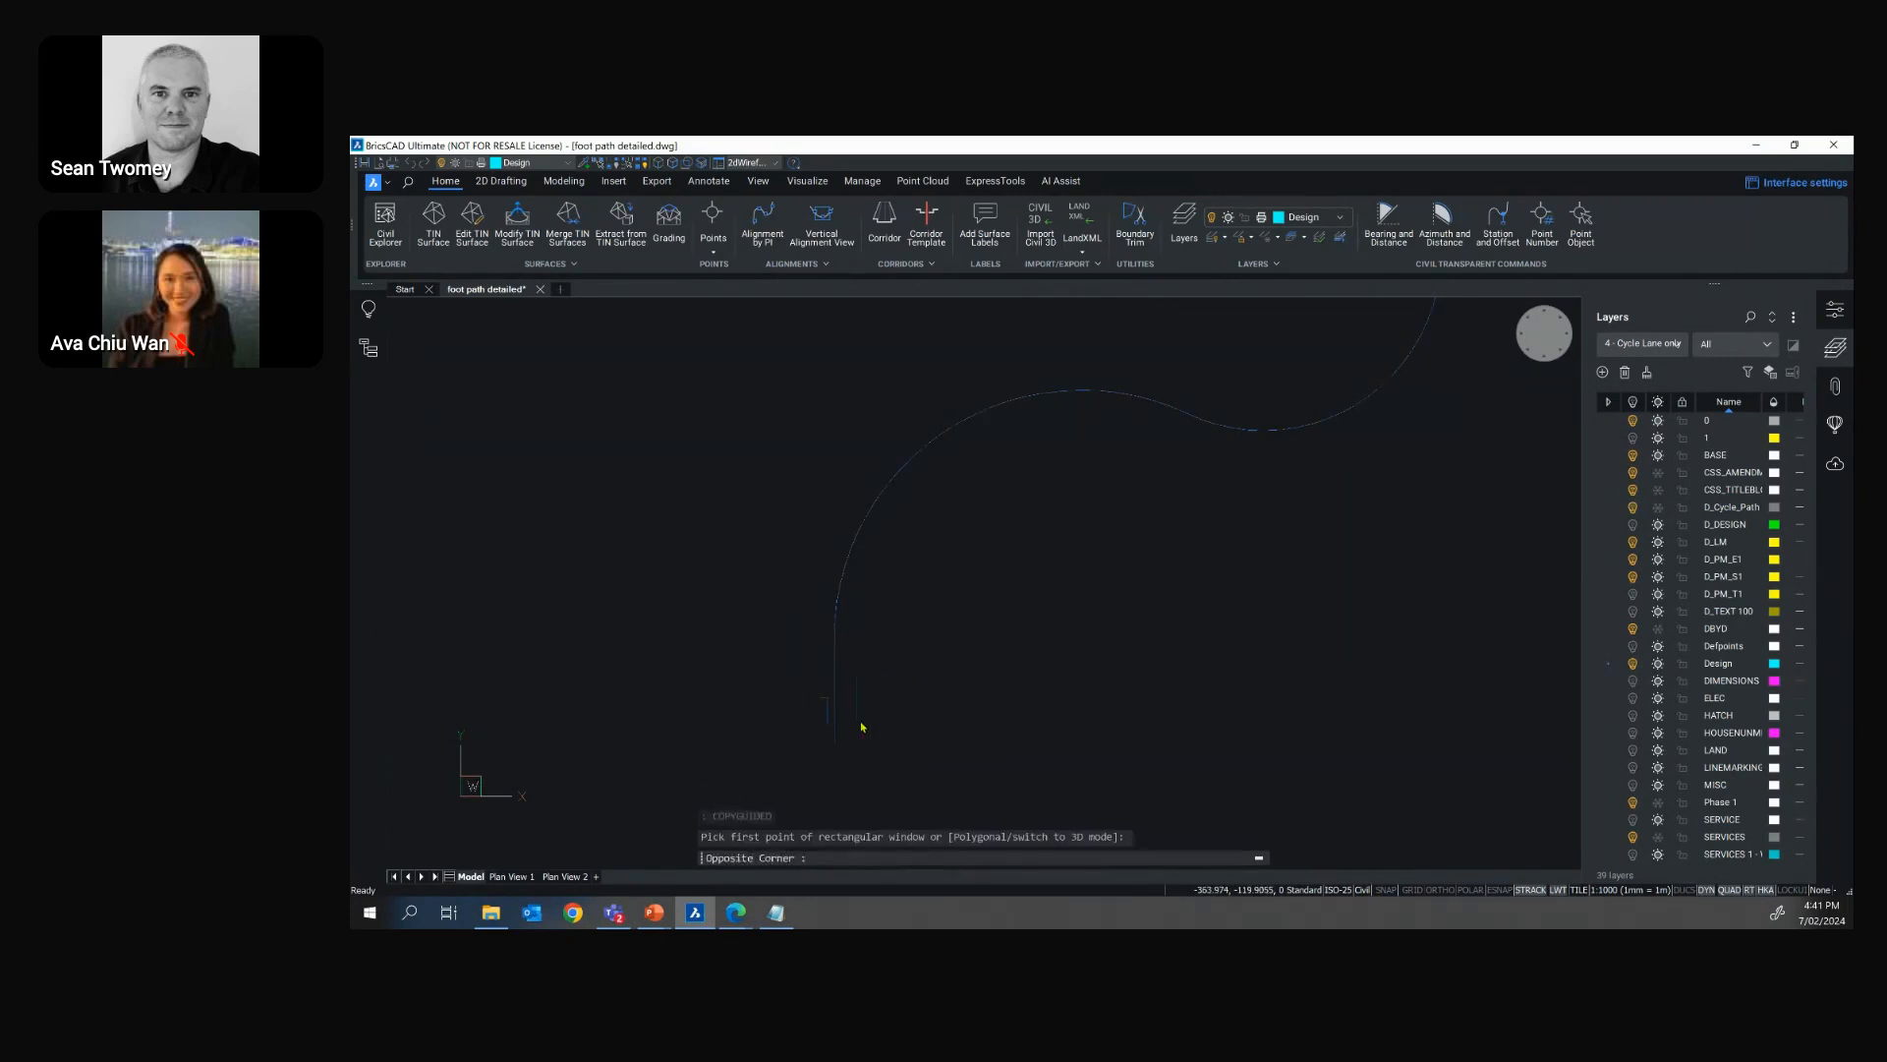
scroll(864, 734, "up", 1)
scroll(864, 735, "up", 2)
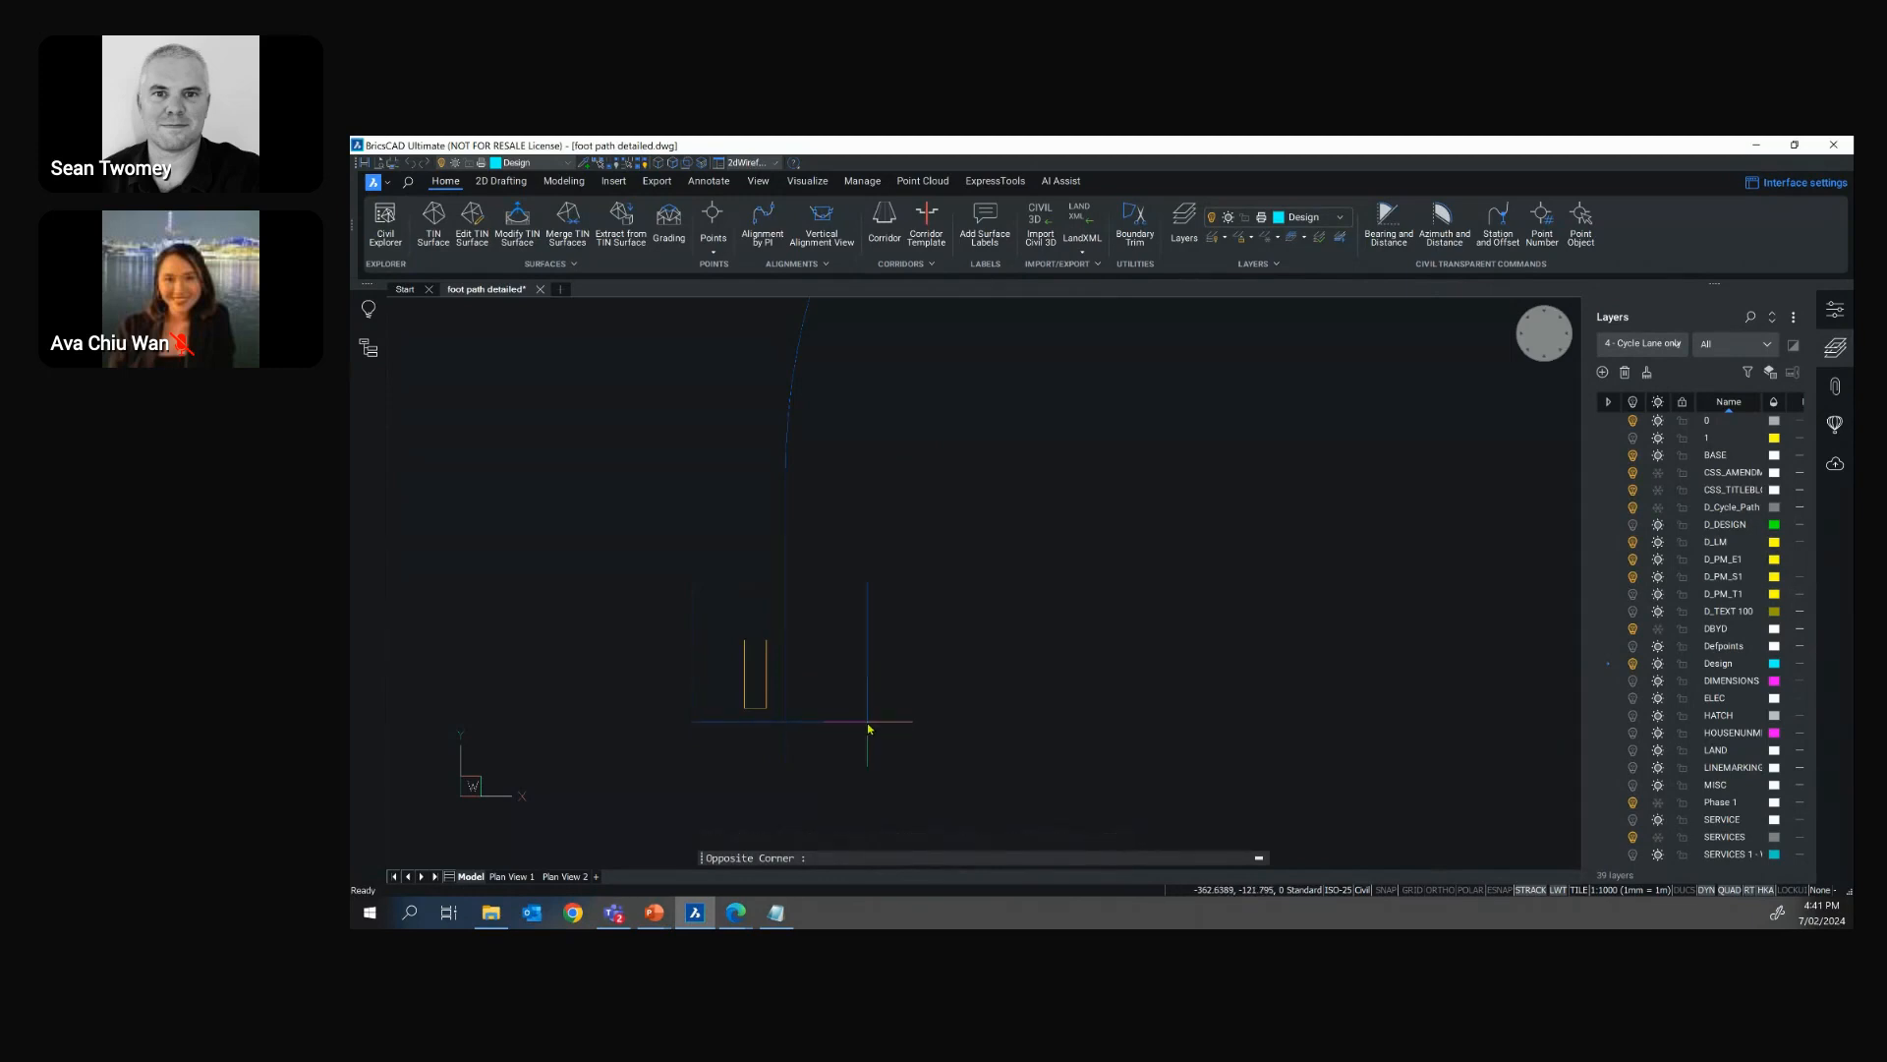
left_click(866, 726)
Place guided copies of the red rectangle along the outside and inside of the polyline's arc, and end the command
middle_click_drag(816, 745, 751, 865)
scroll(819, 601, "up", 5)
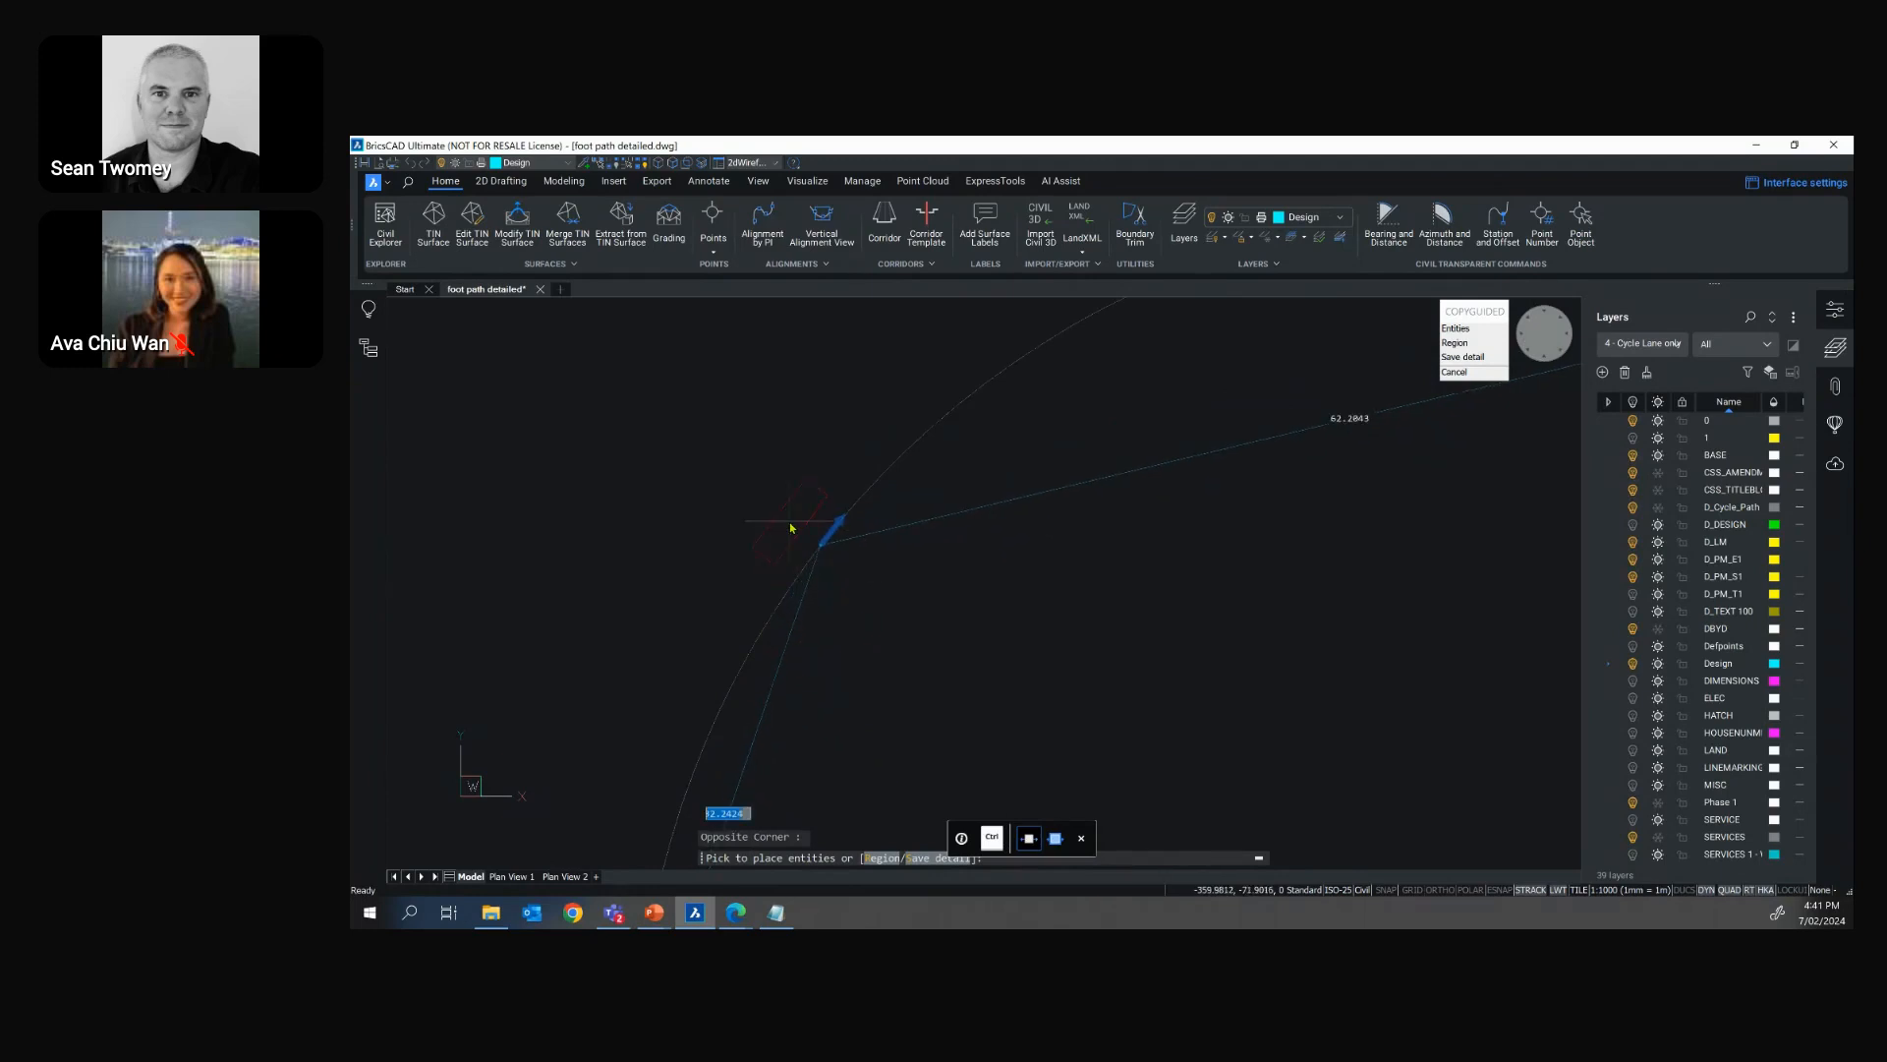
scroll(792, 528, "up", 2)
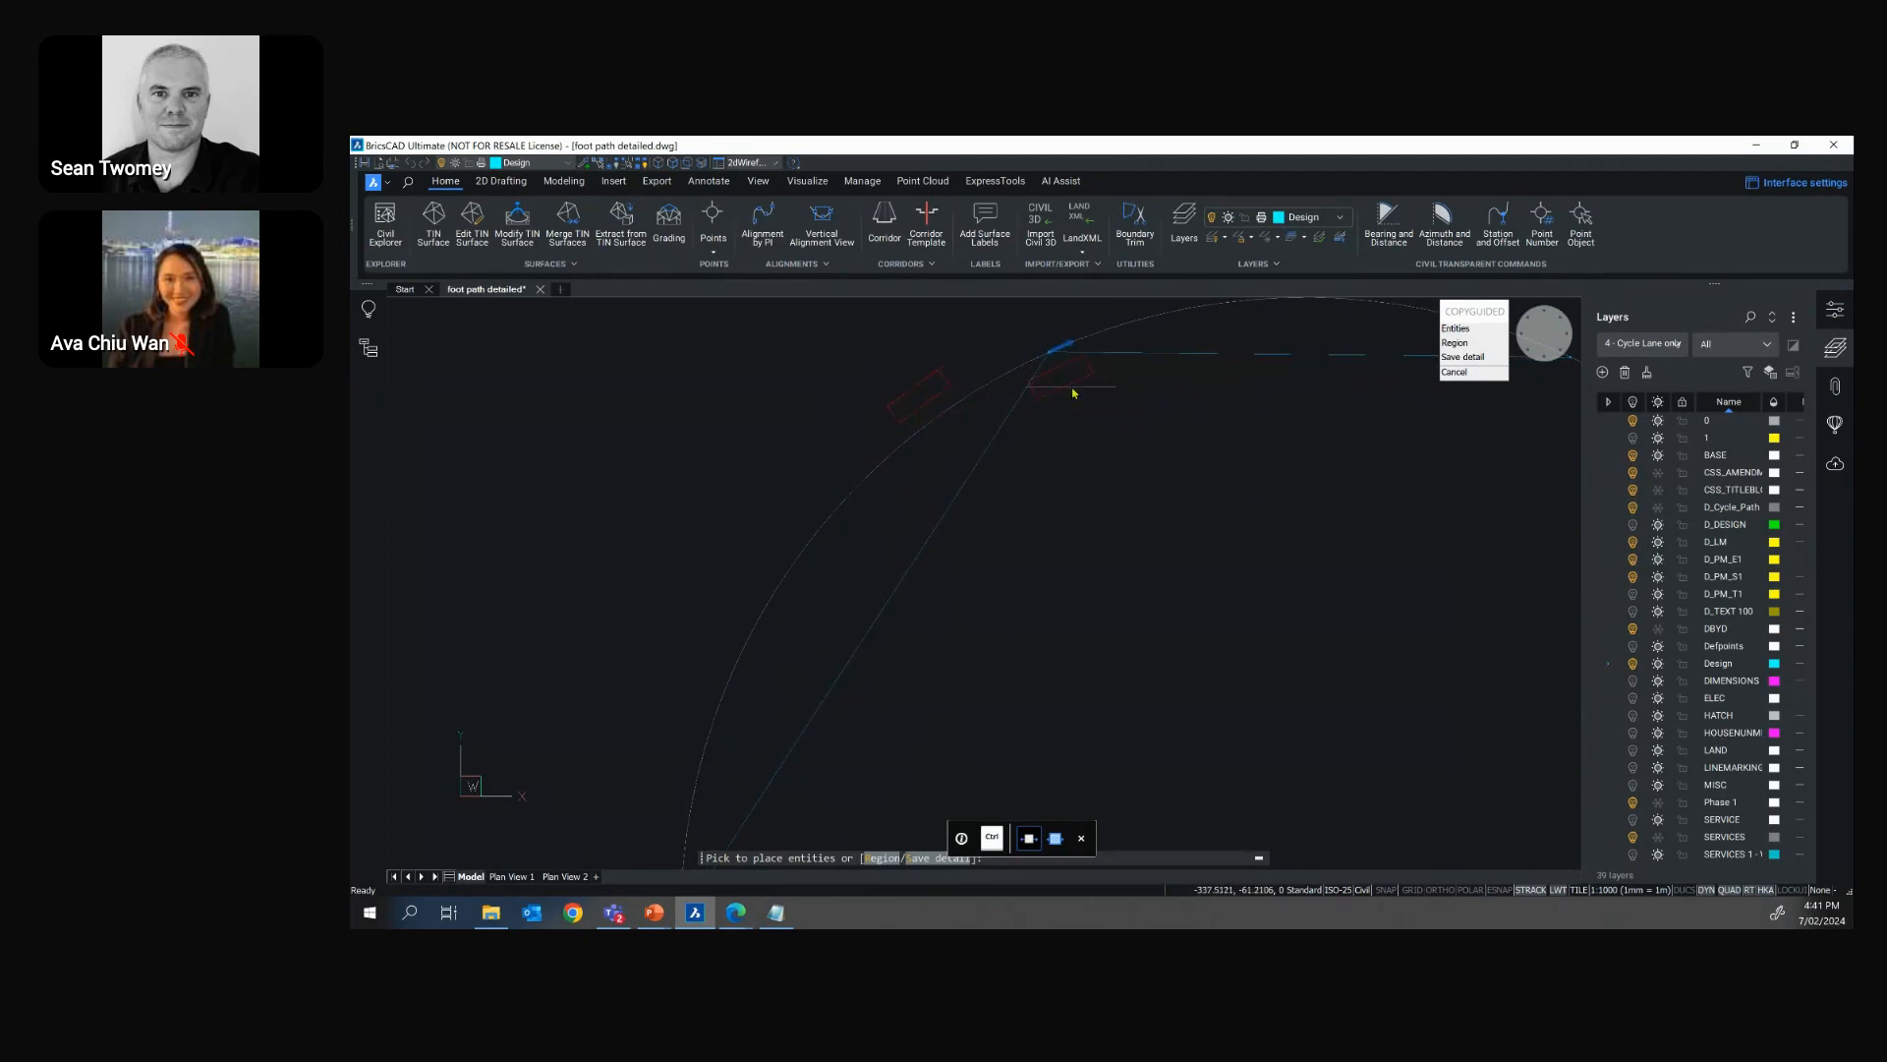
key("Escape")
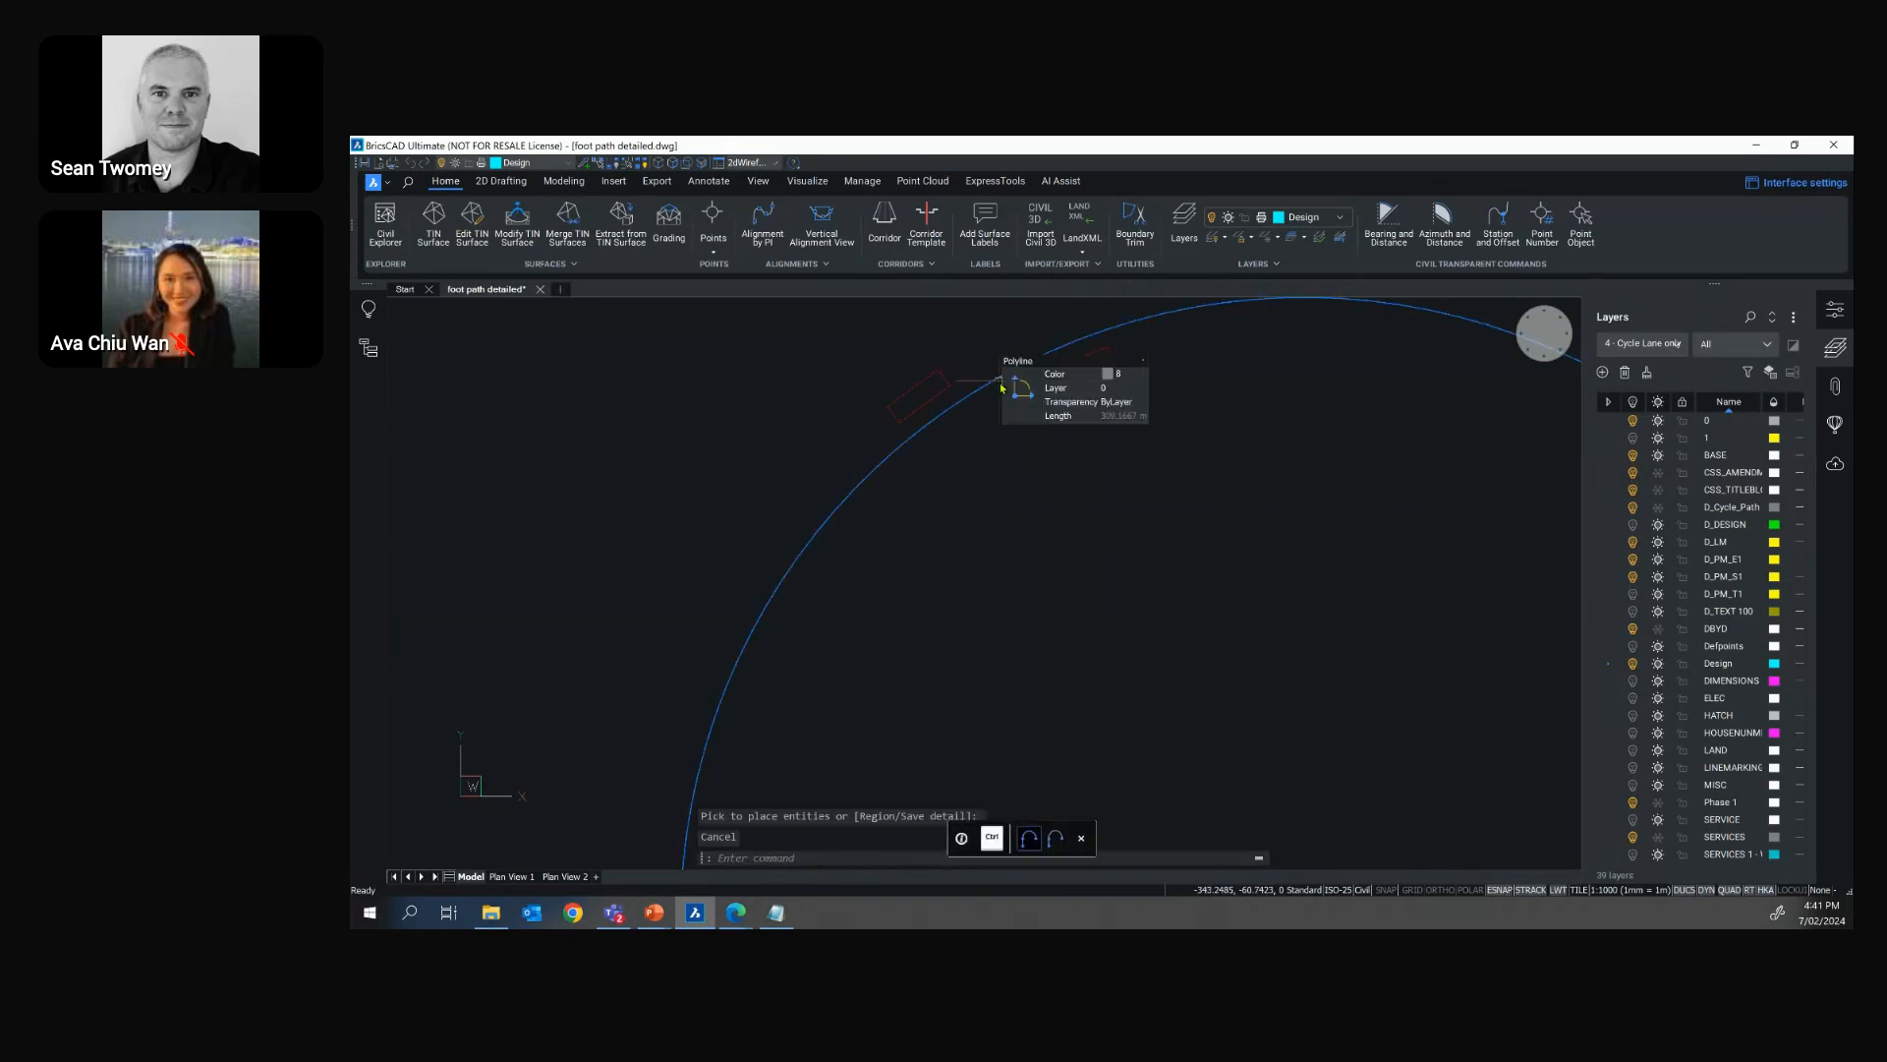
Select the curved polyline and the rectangle copy outside its arc to check their spacing, and clear the selection
key("Escape")
key("Escape")
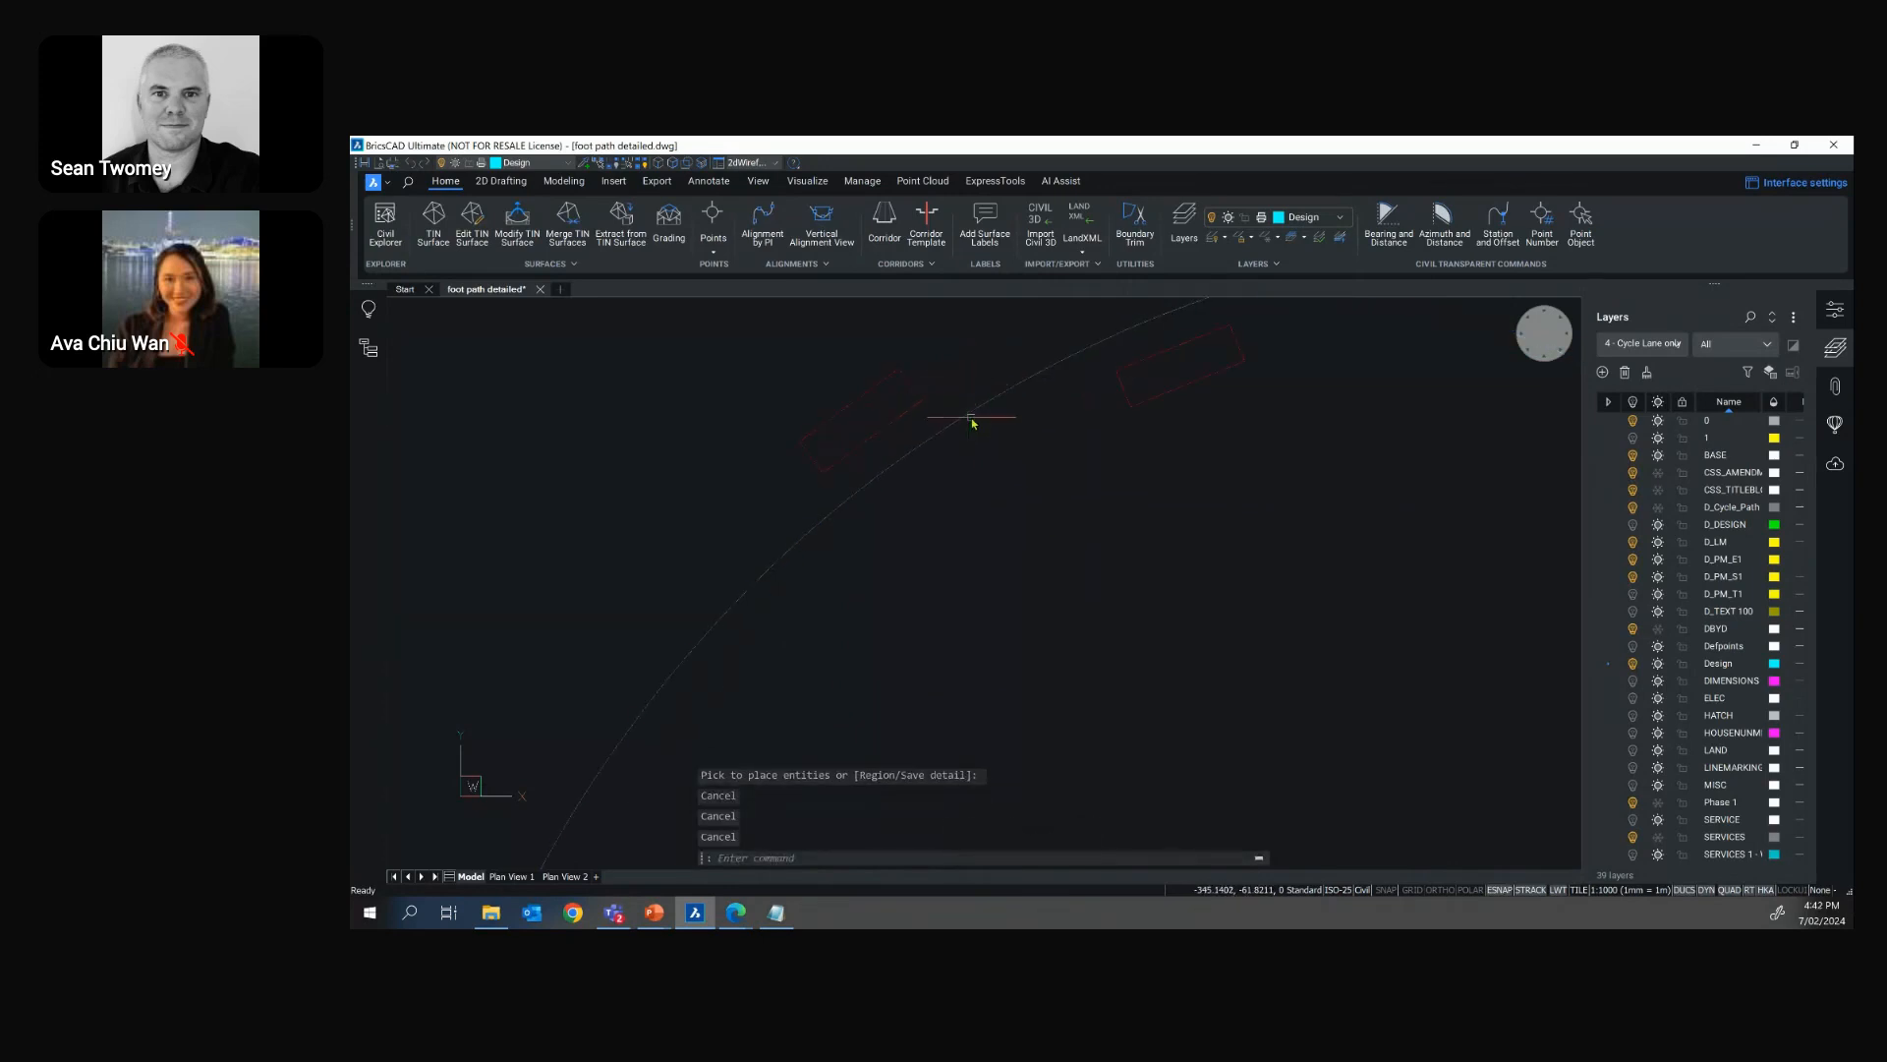
left_click(974, 418)
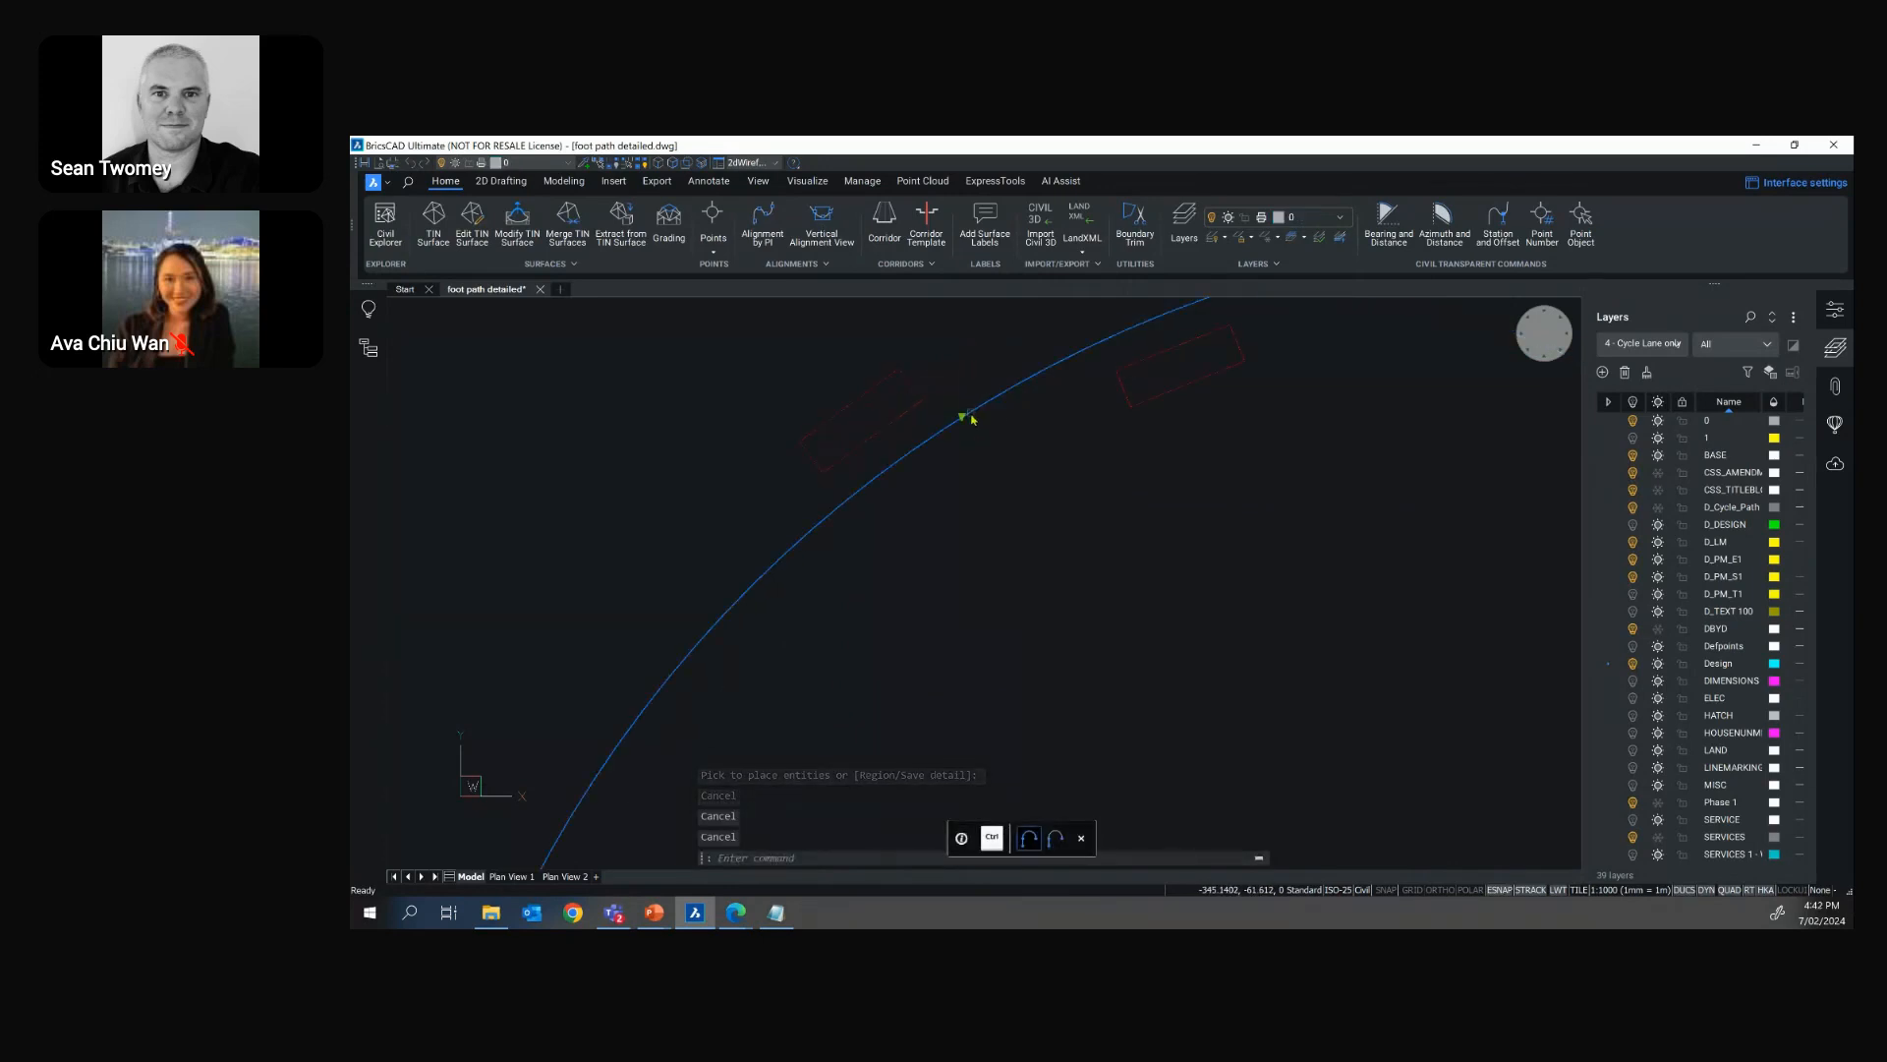
left_click(920, 408)
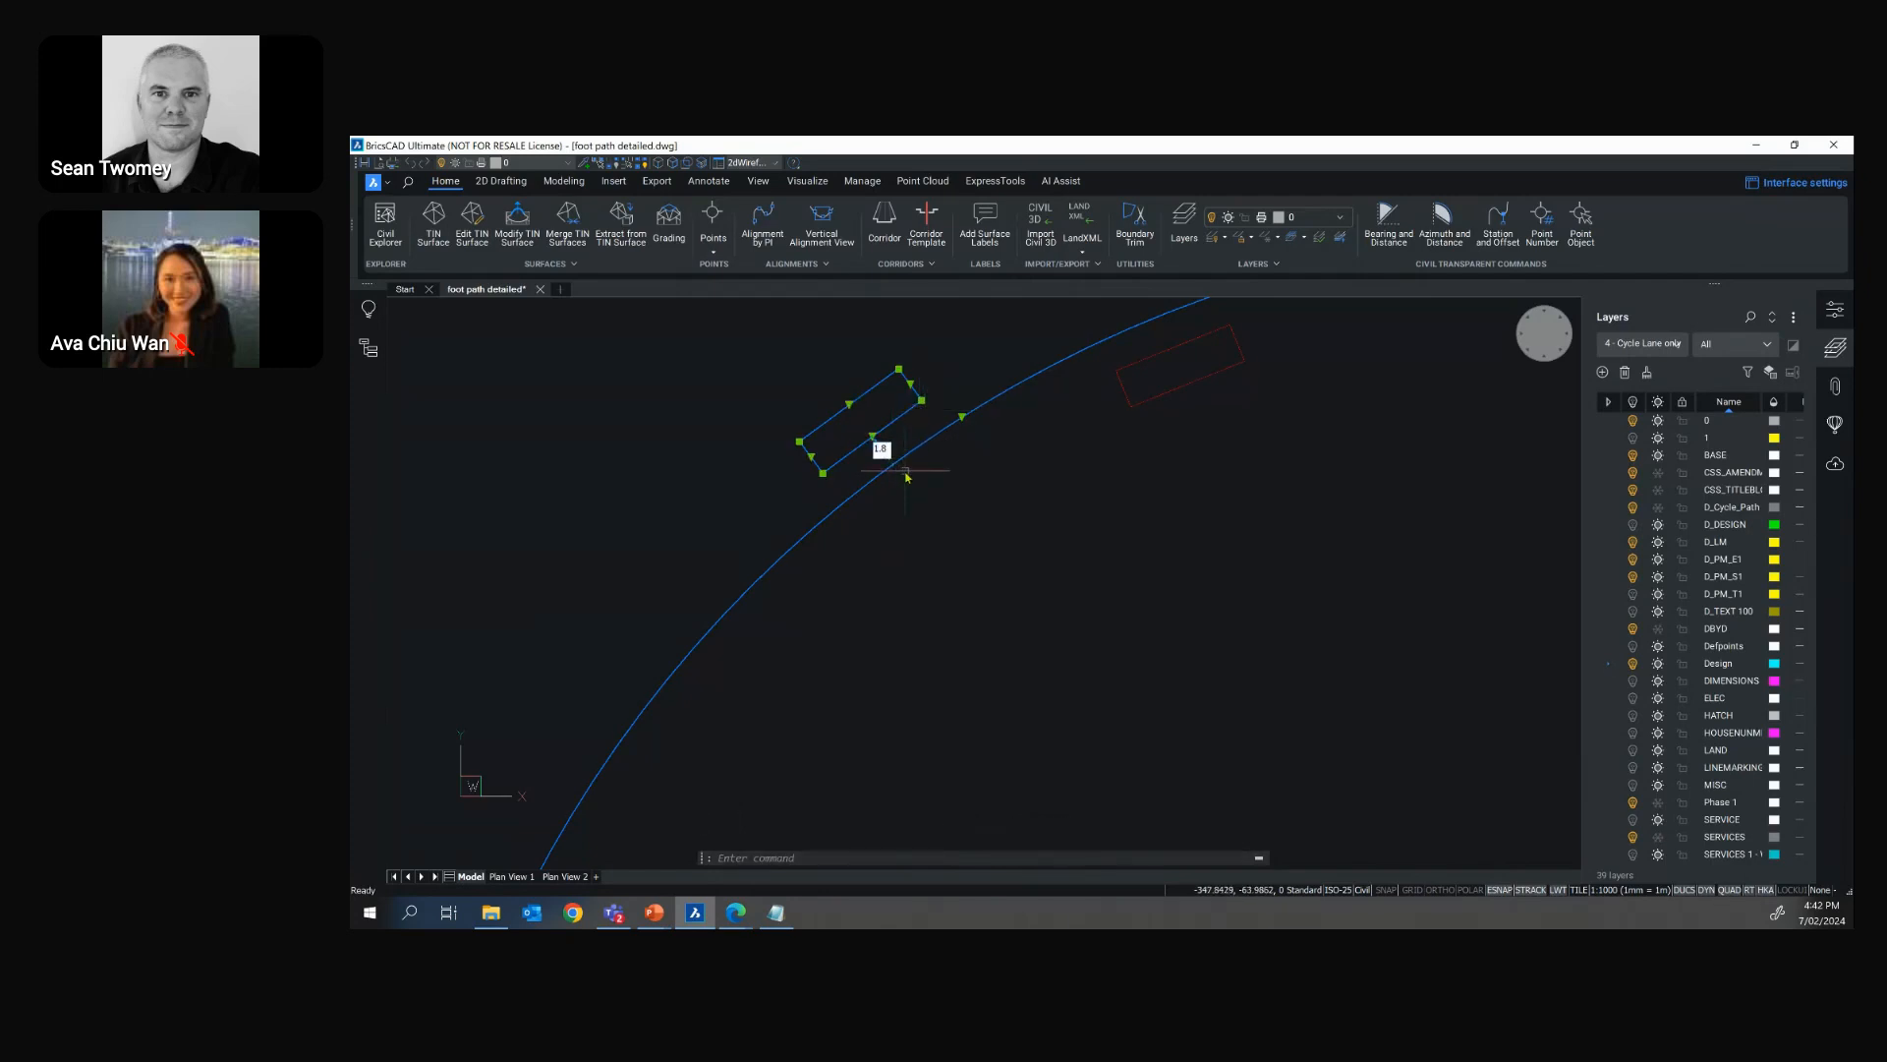
key("Return")
key("Escape")
key("Escape")
key("Escape")
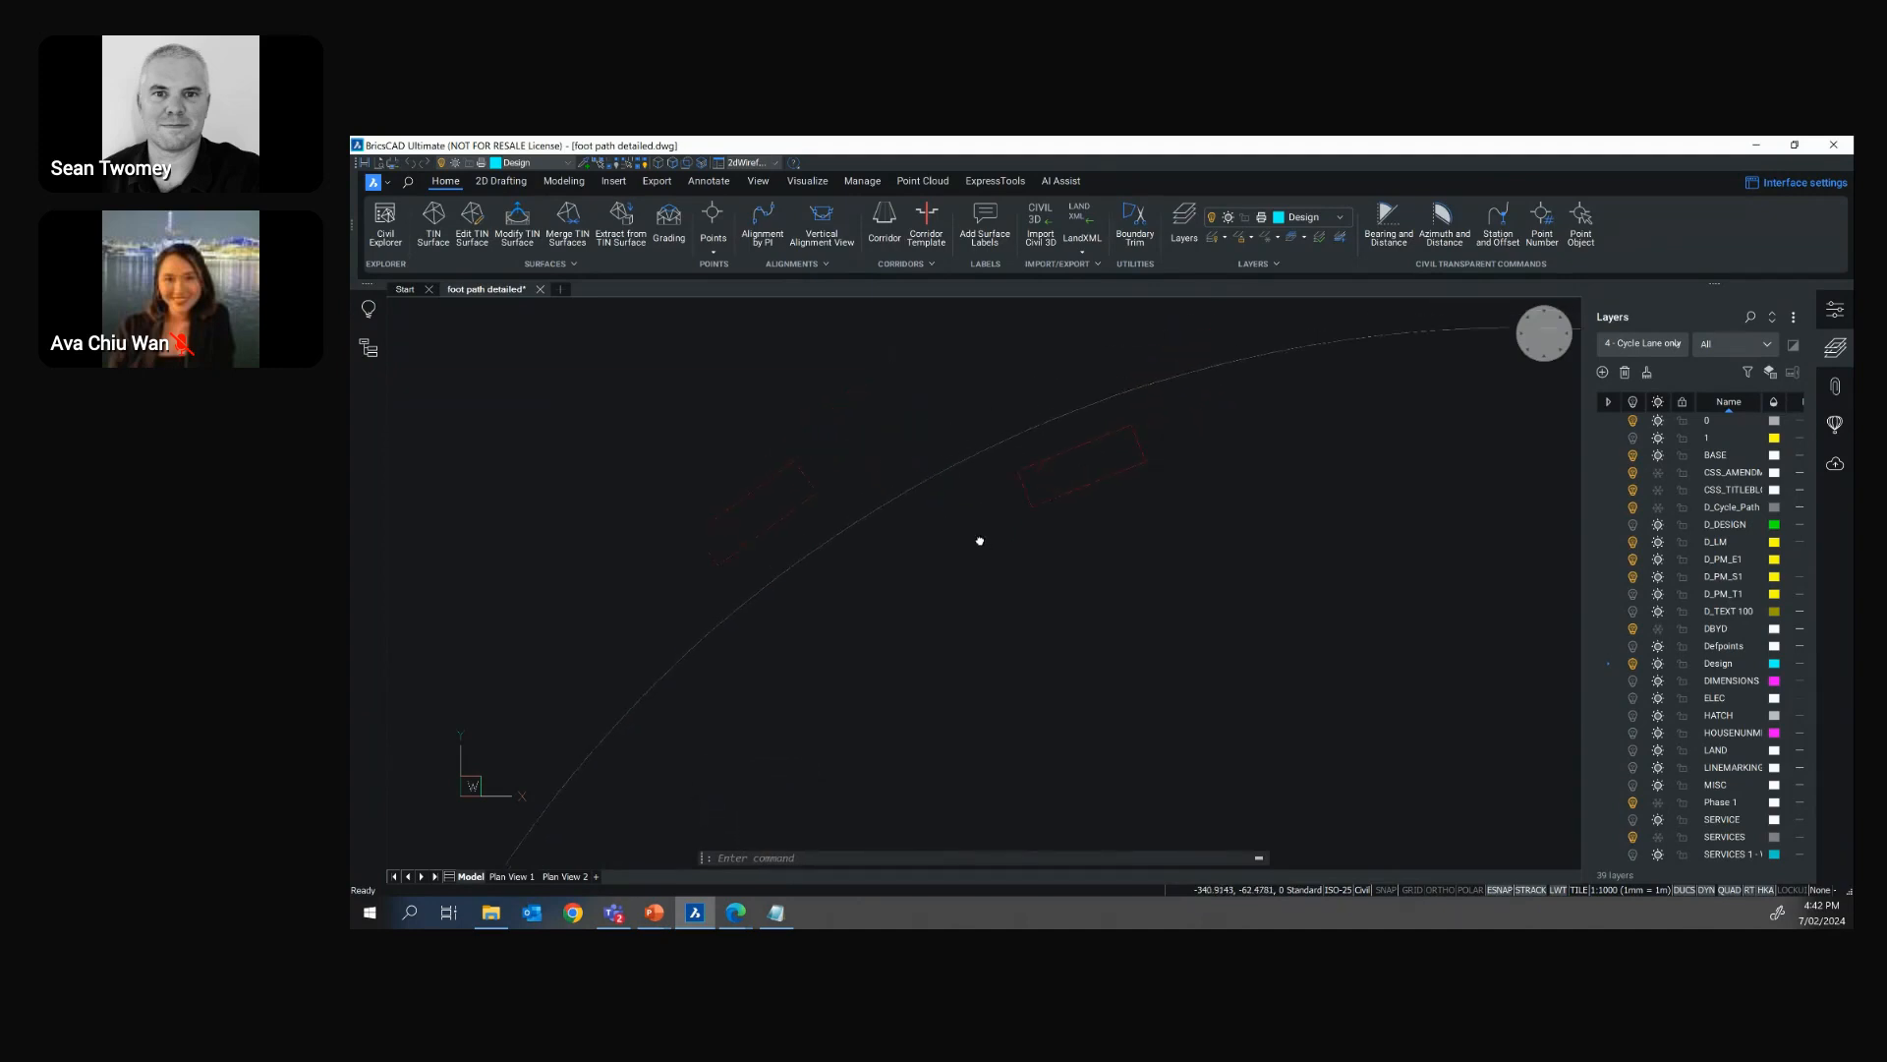
Try to move the rectangle copy inside the arc along its short edge with the manipulator
scroll(1079, 488, "up", 2)
left_click(1078, 436)
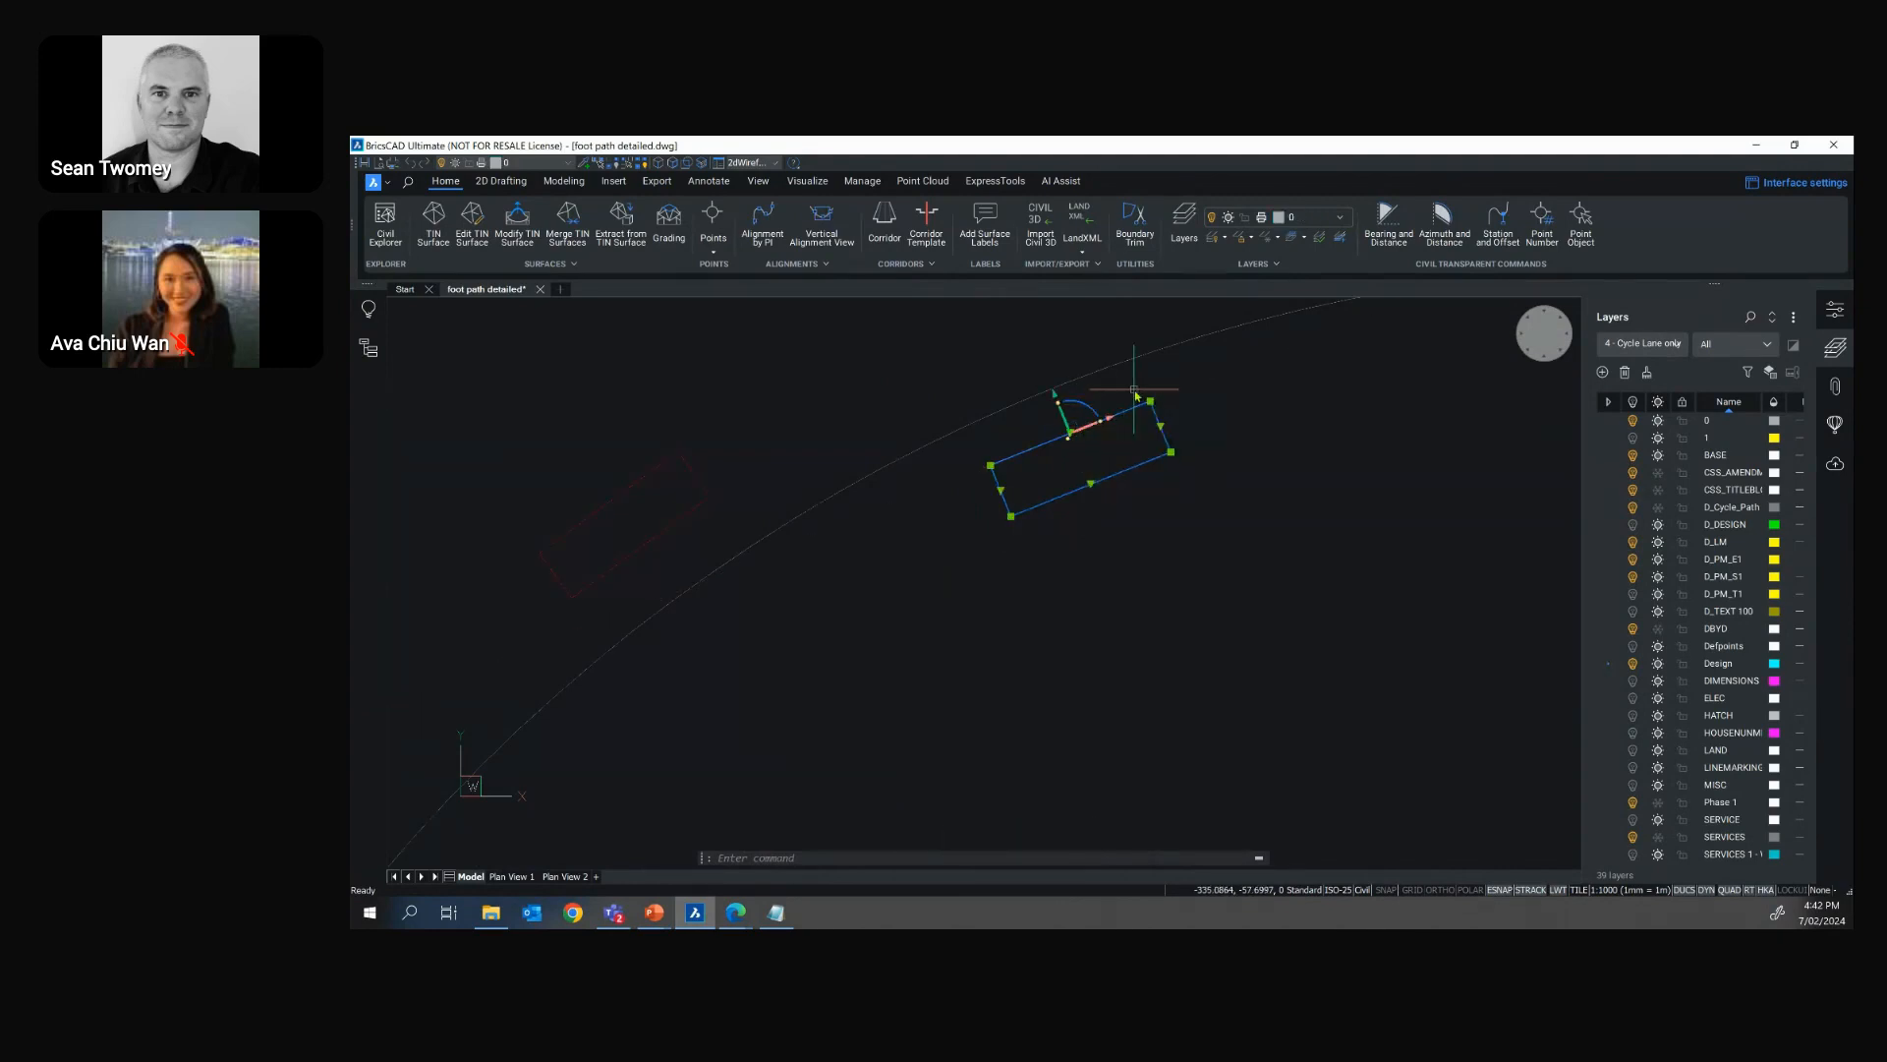
key("Escape")
key("Escape")
key("Escape")
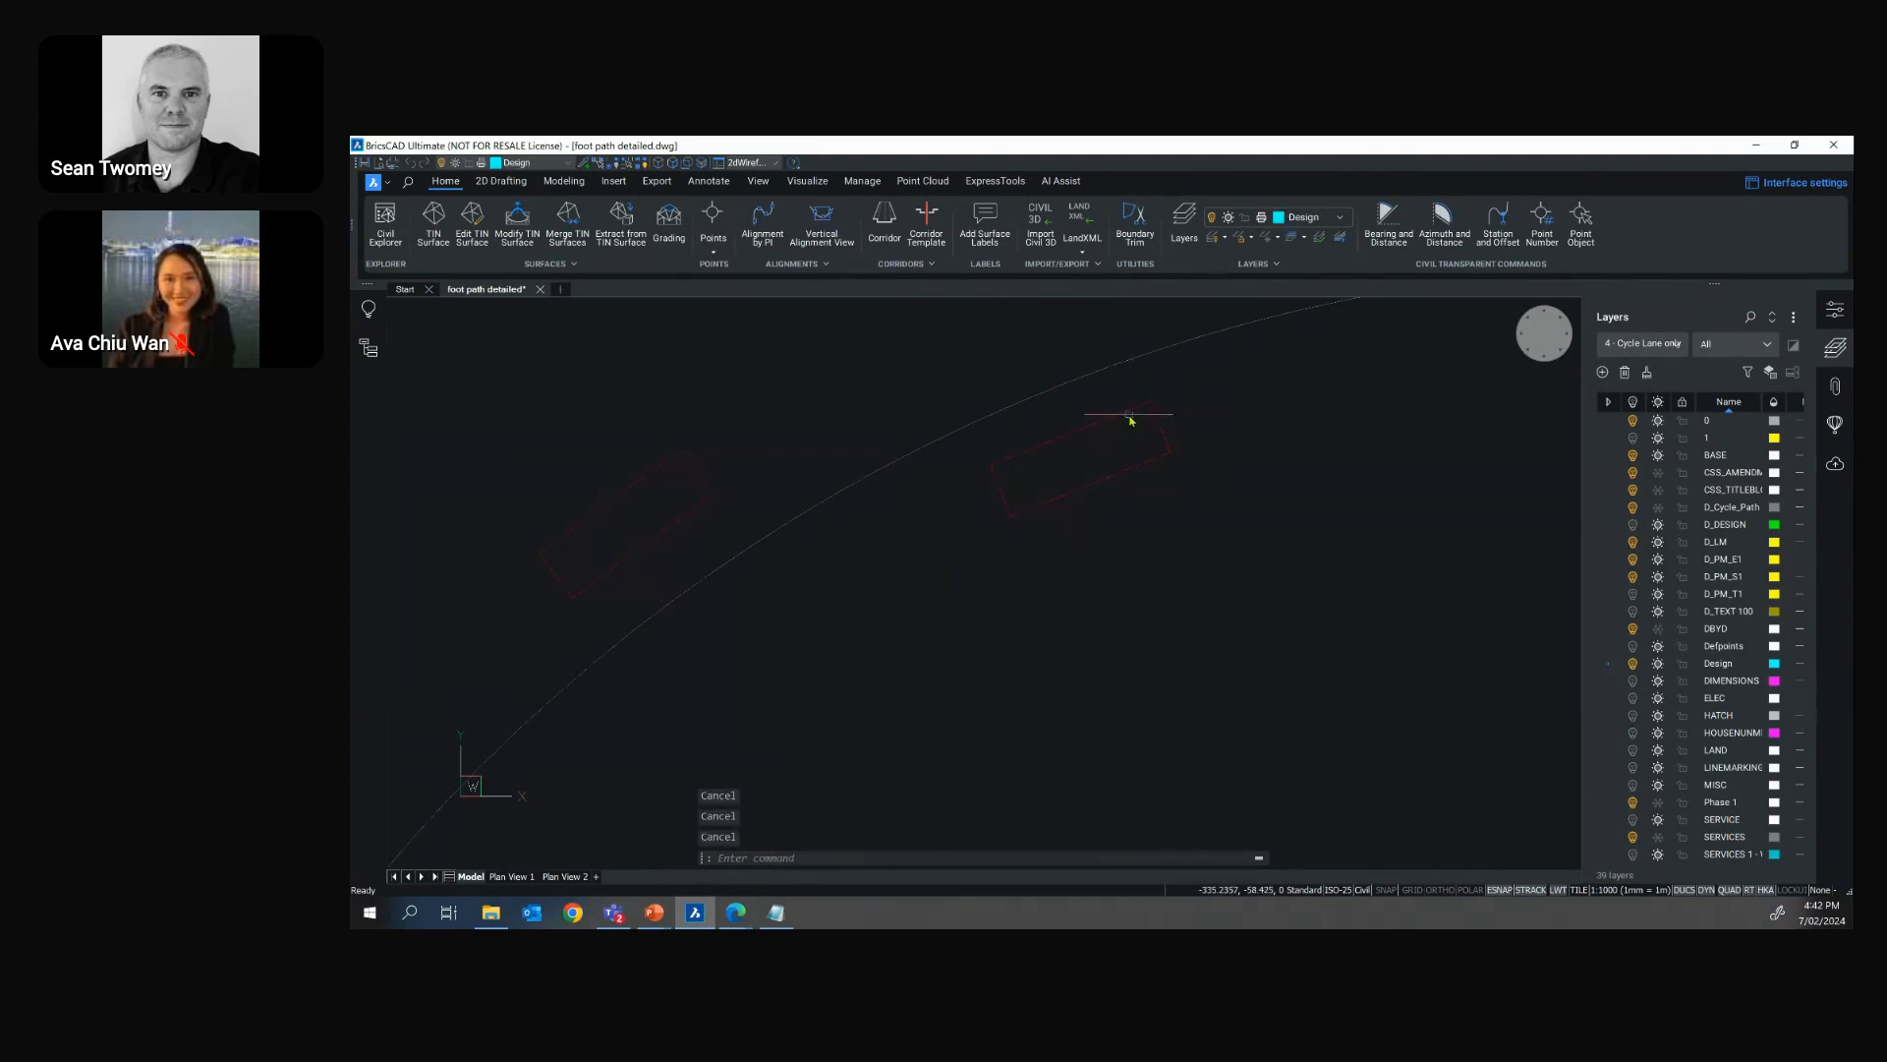
left_click(1130, 420)
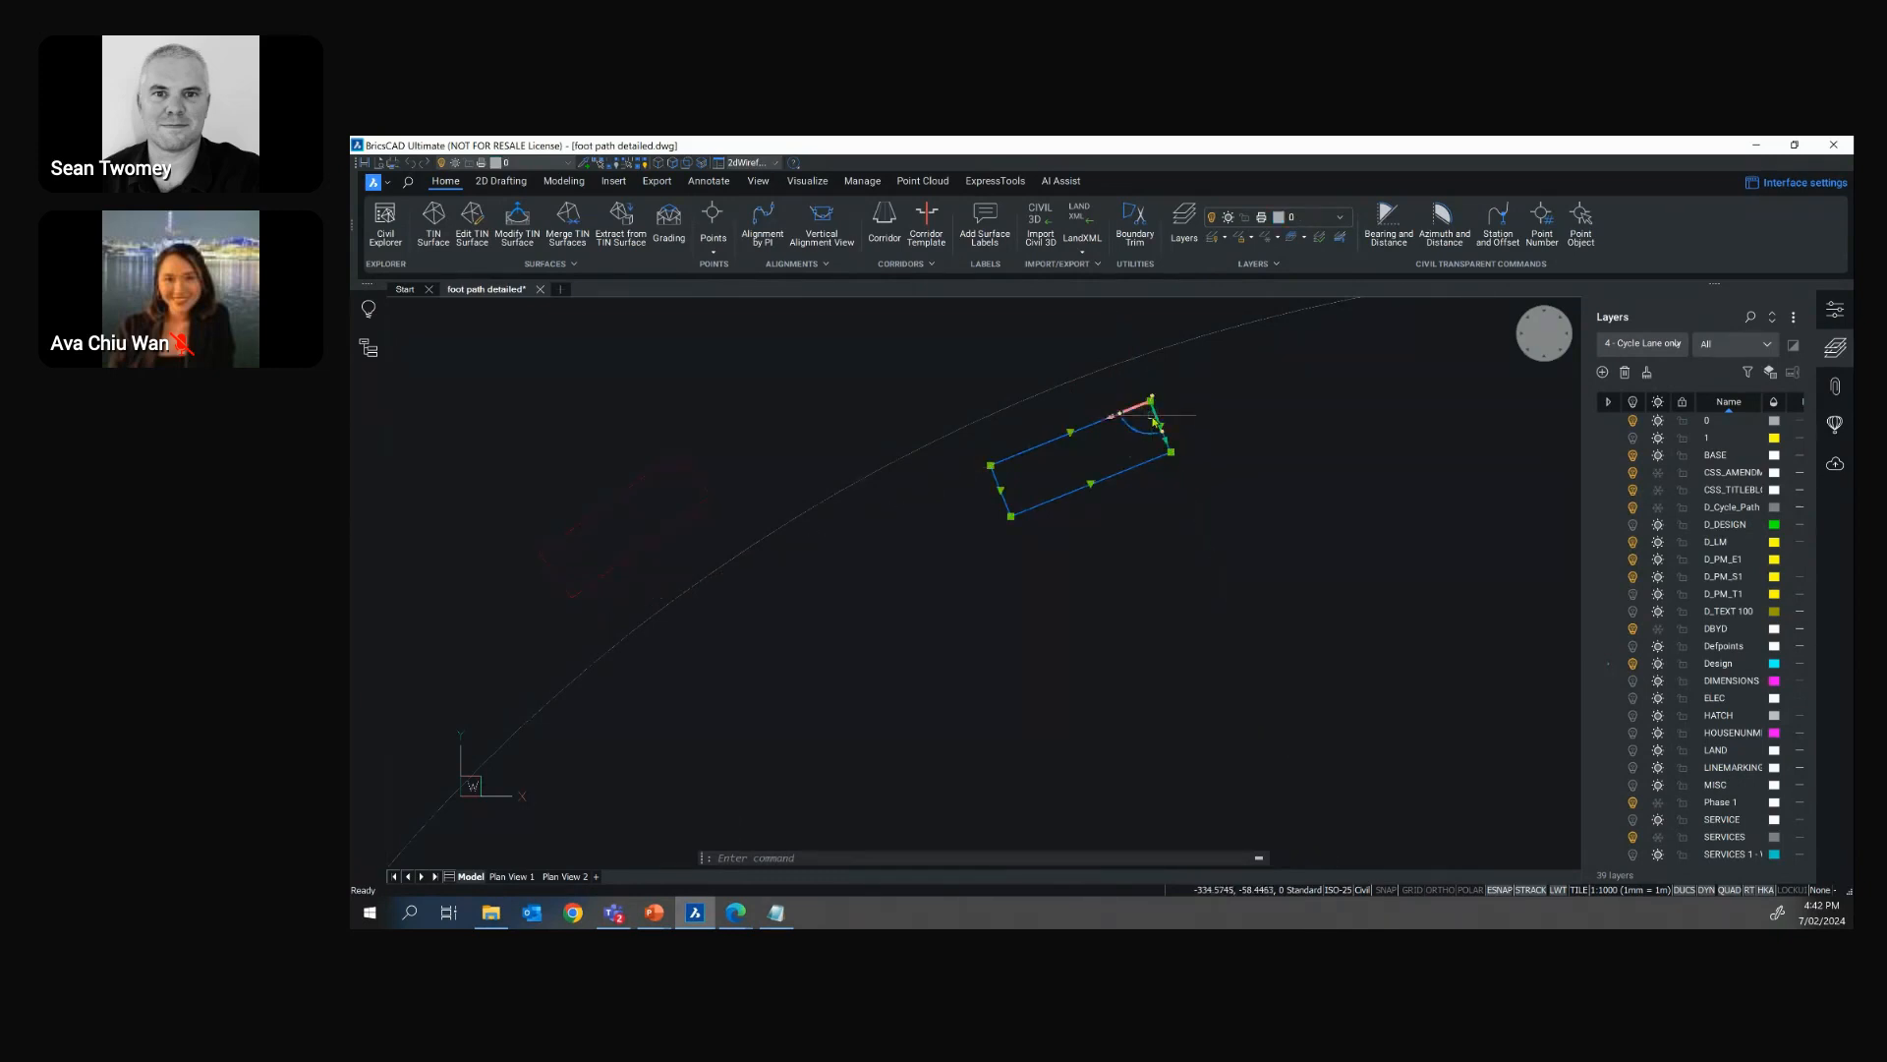
left_click(1158, 421)
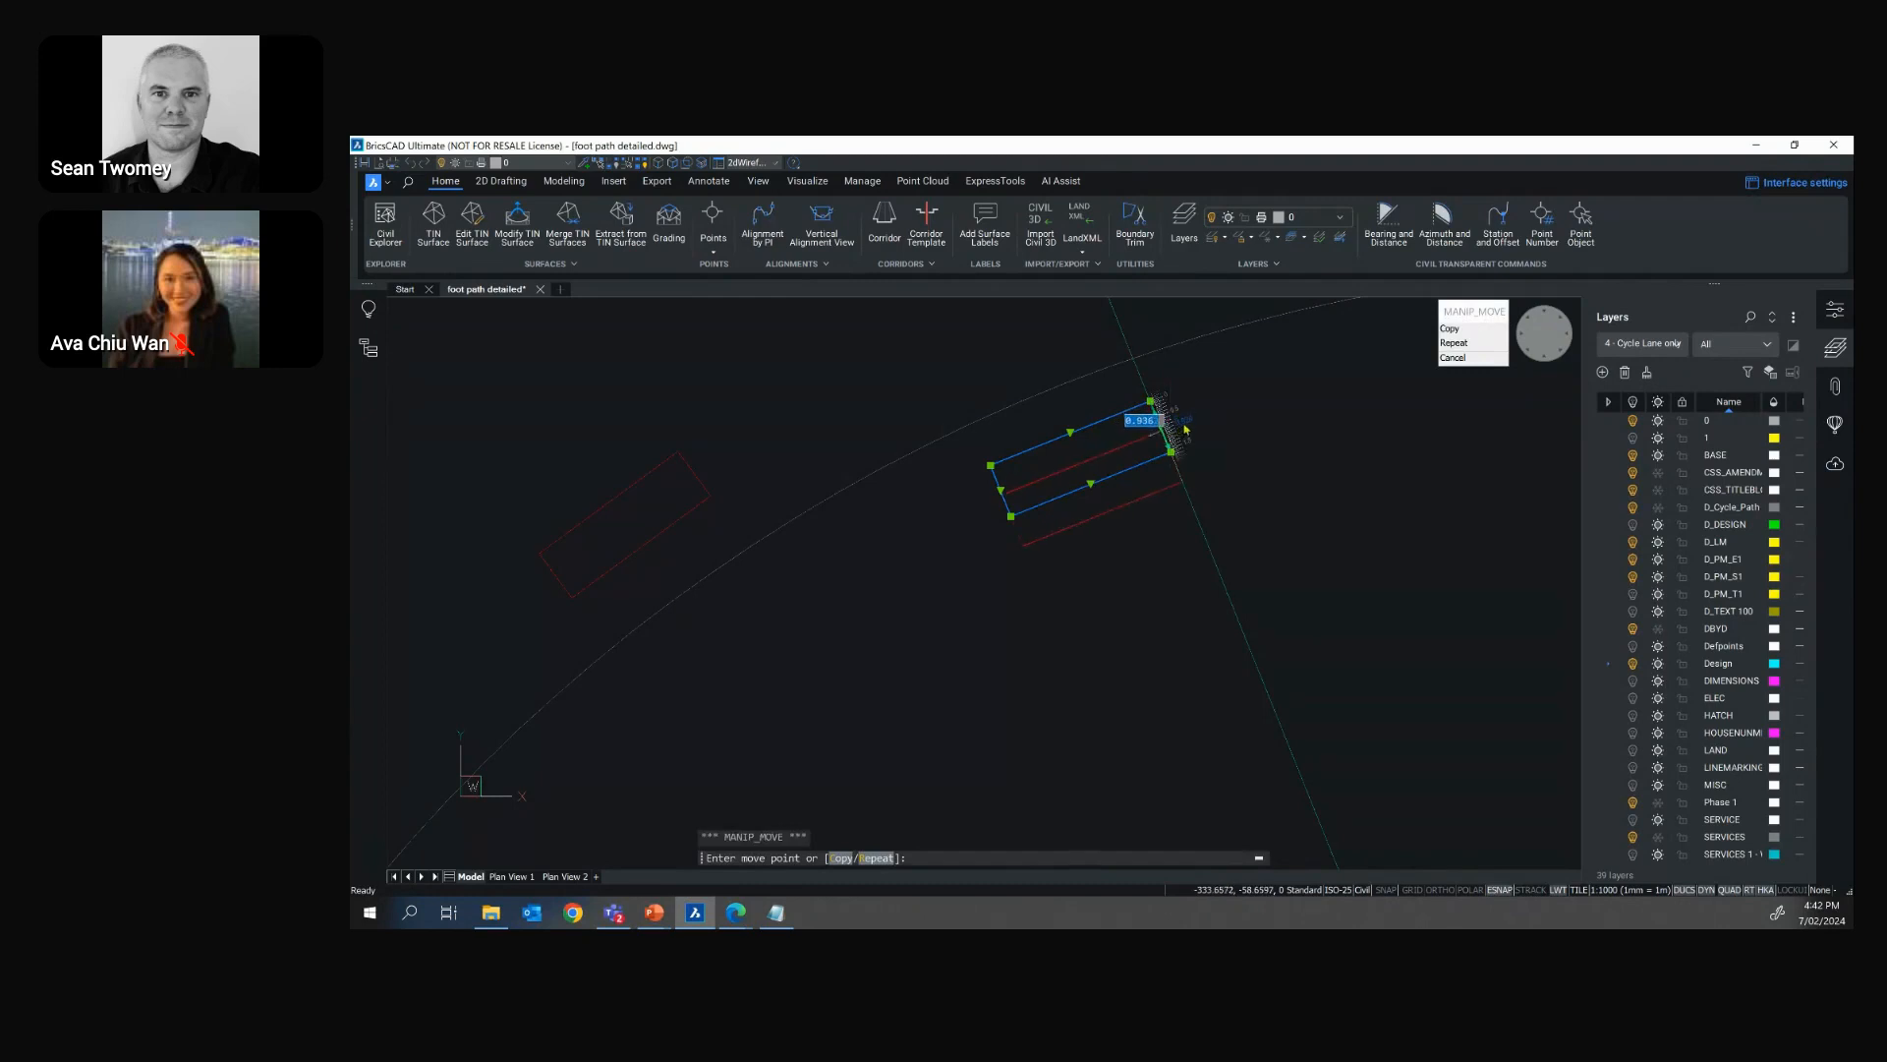
scroll(1187, 420, "up", 3)
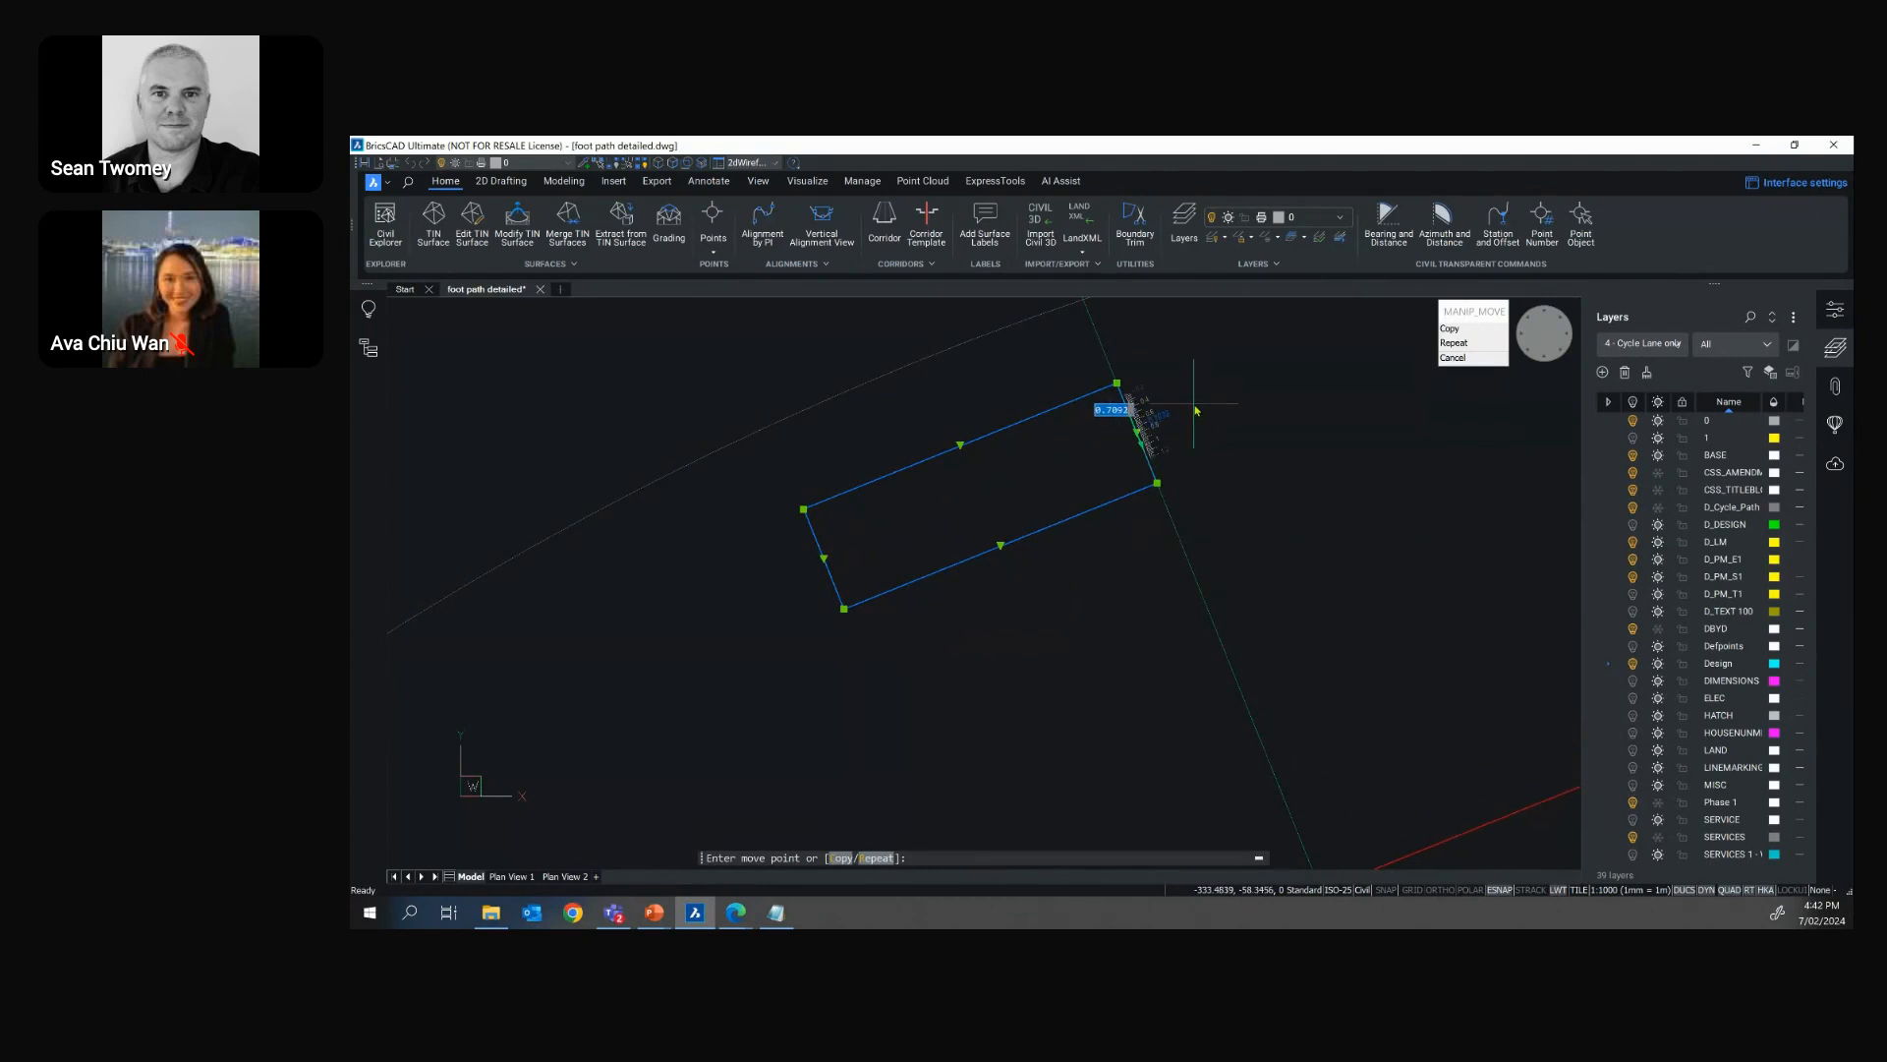
scroll(1196, 409, "down", 2)
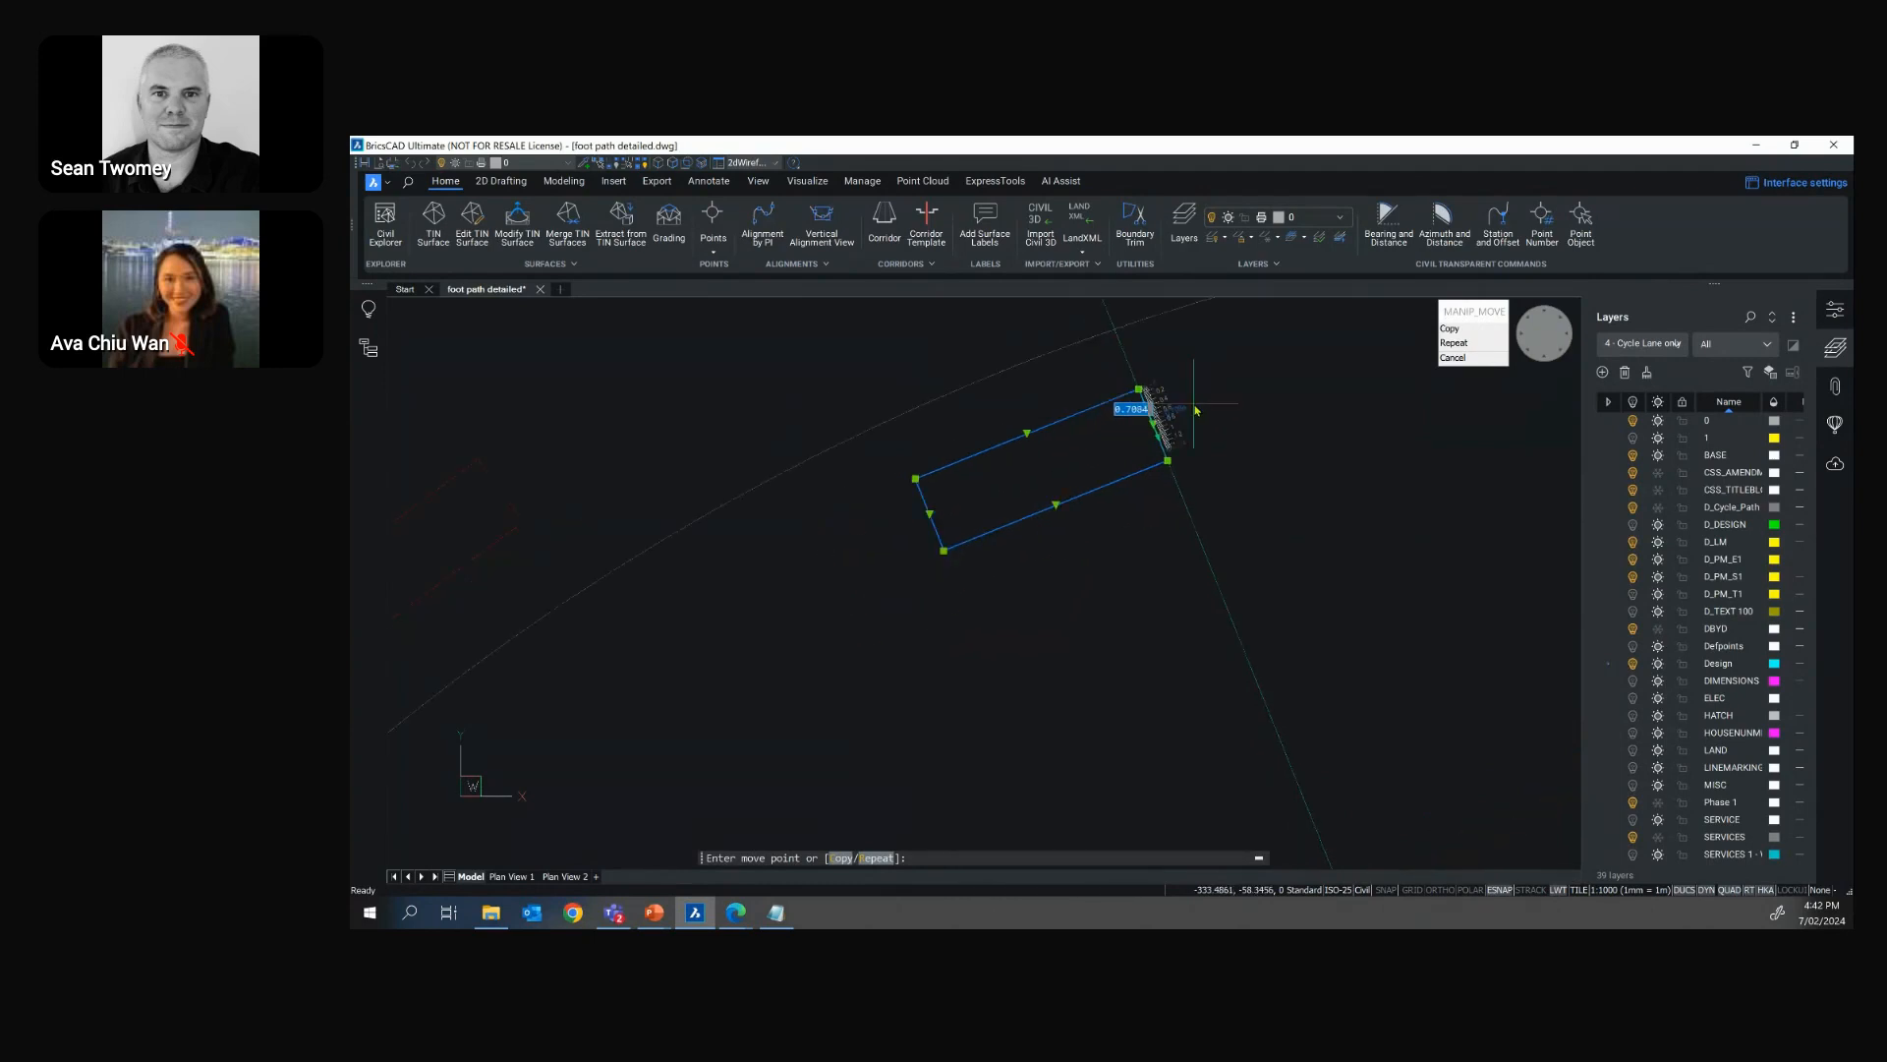
scroll(1196, 409, "down", 2)
scroll(1196, 409, "up", 2)
key("Escape")
key("Escape")
key("Escape")
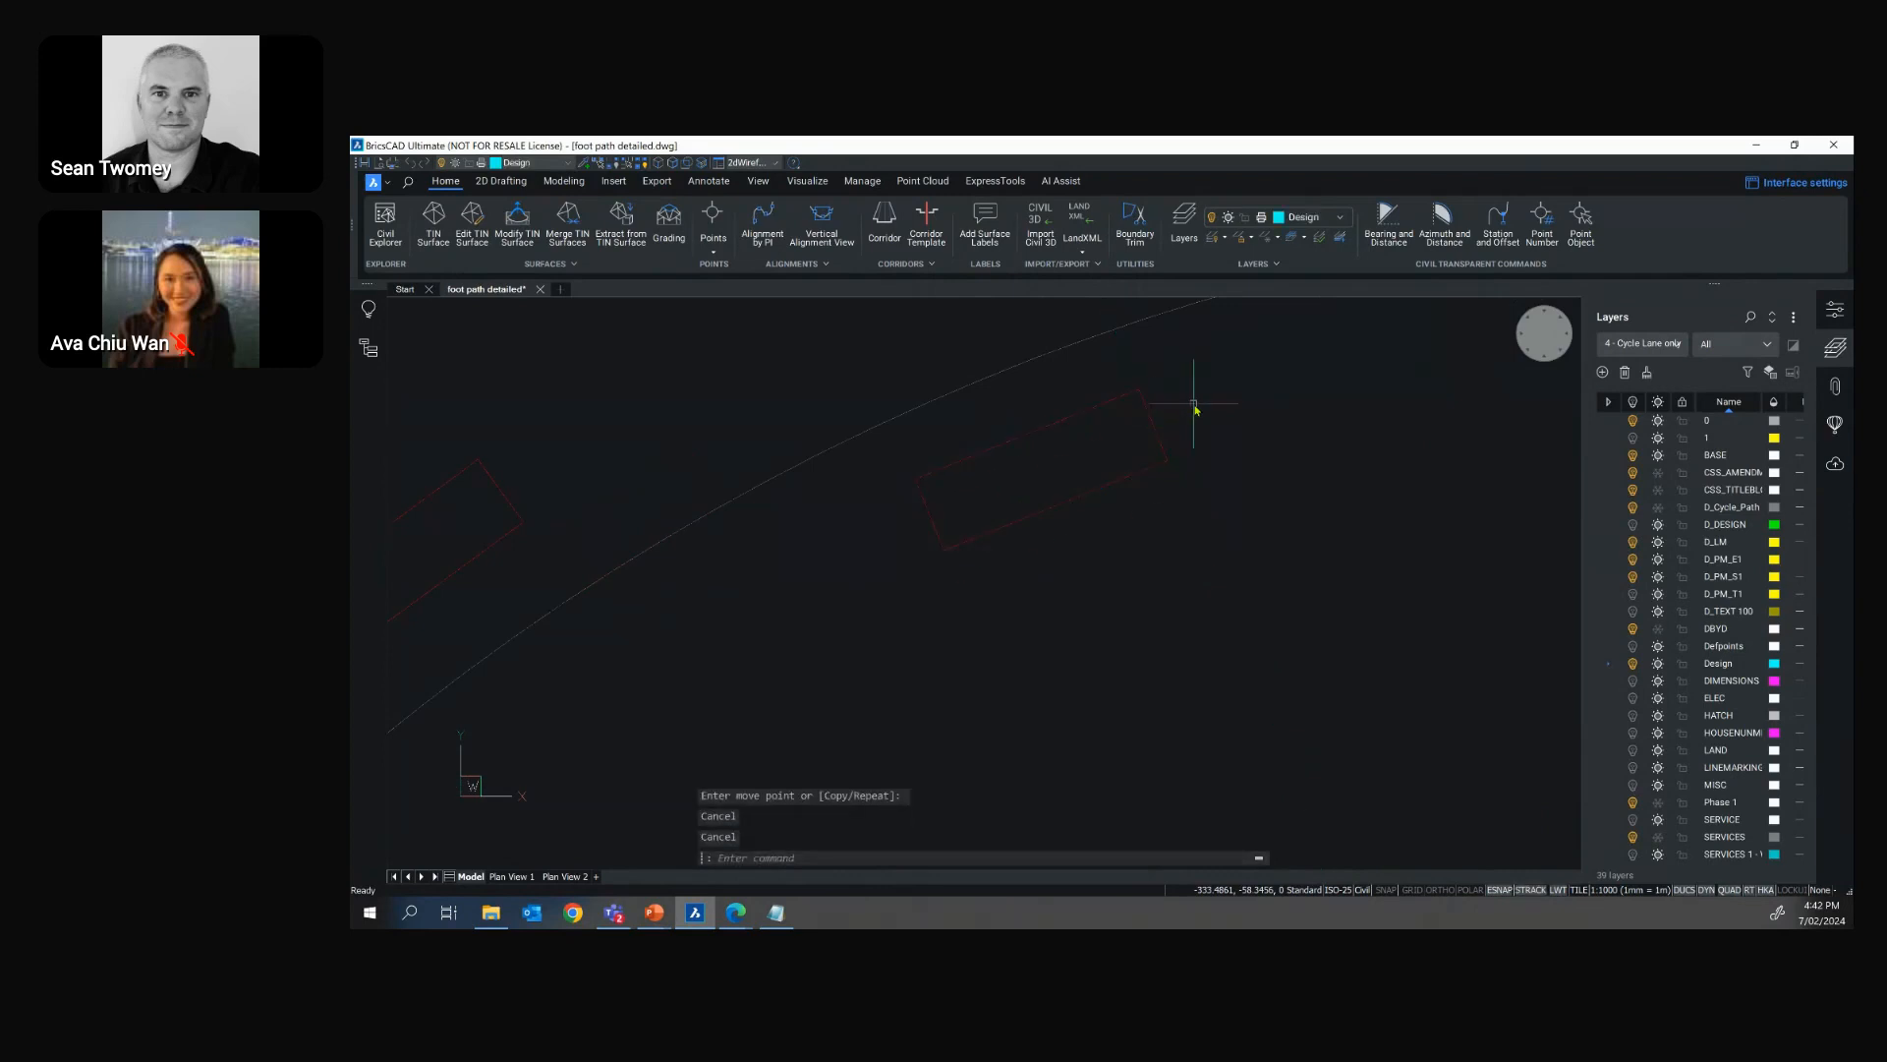
Start COPYGUIDED on the road plan's cycle lane and window the upper bicycle symbol and arrow together with the dashed centre line
scroll(1180, 462, "down", 5)
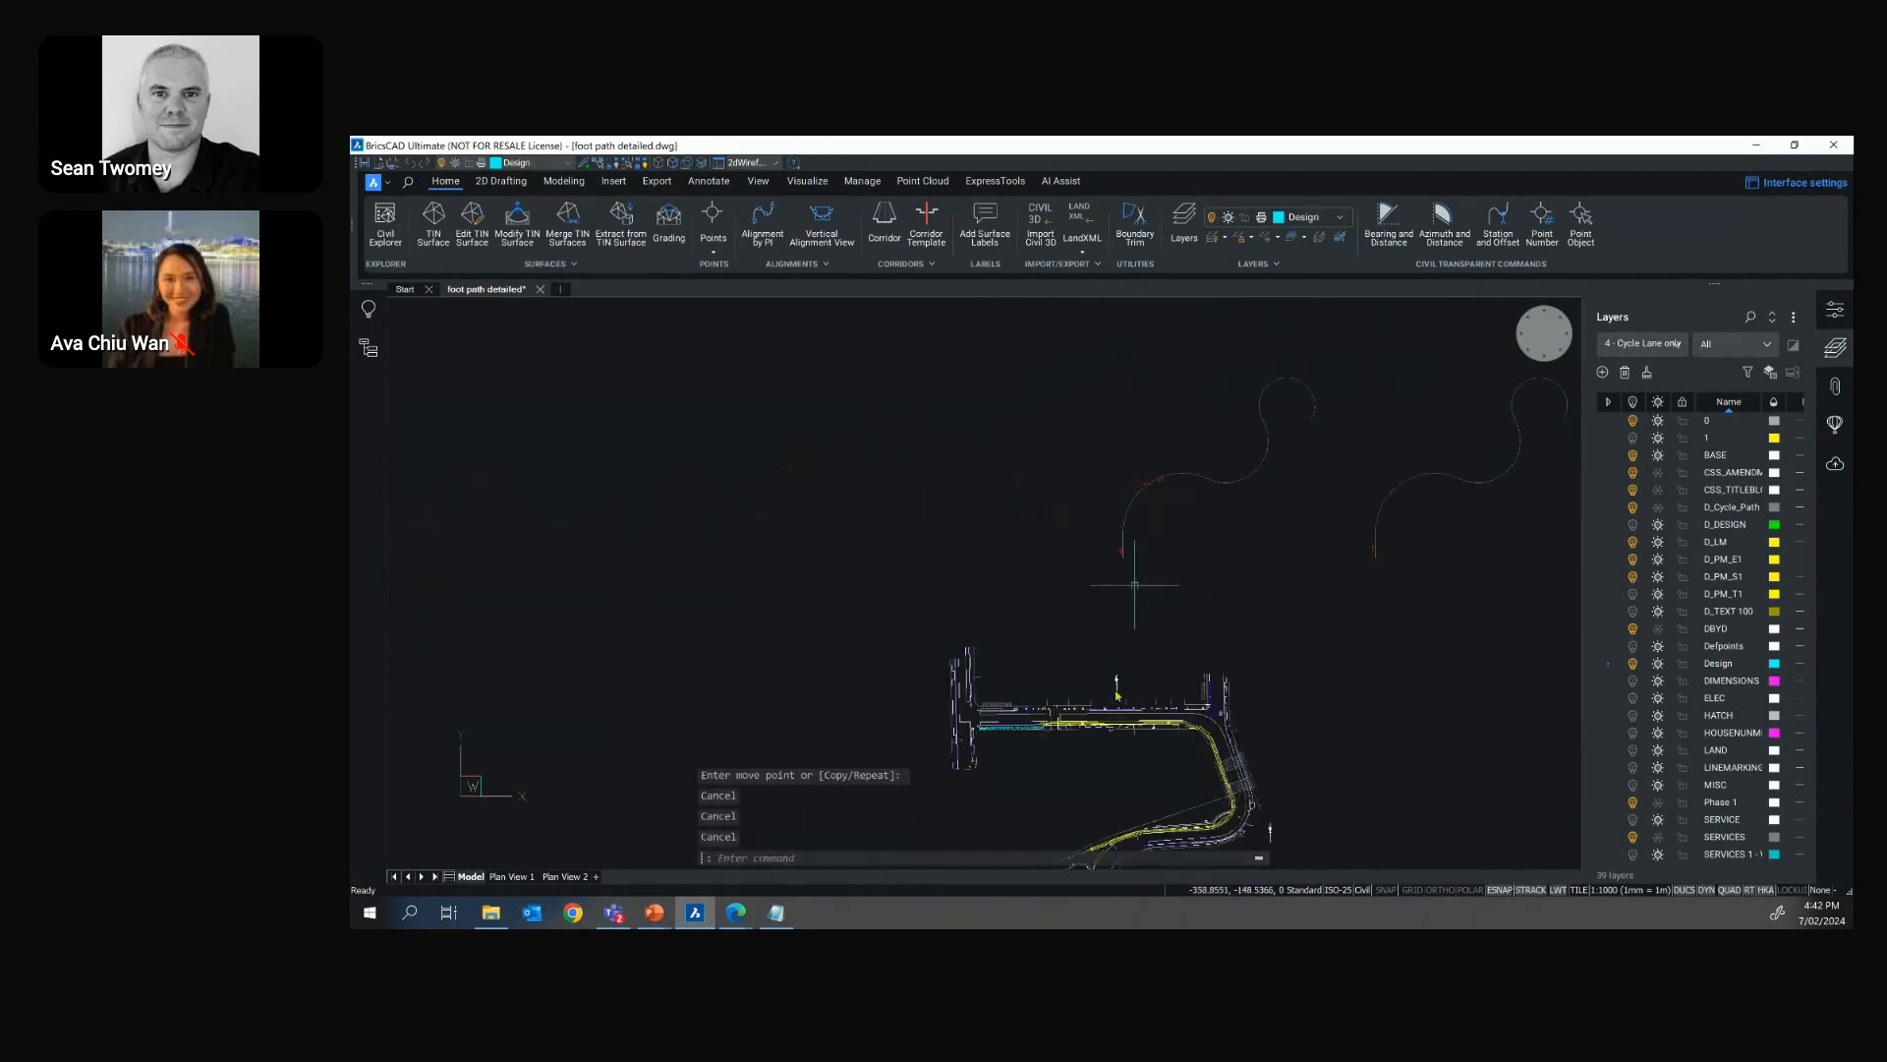
scroll(1114, 736, "up", 5)
scroll(1115, 736, "up", 6)
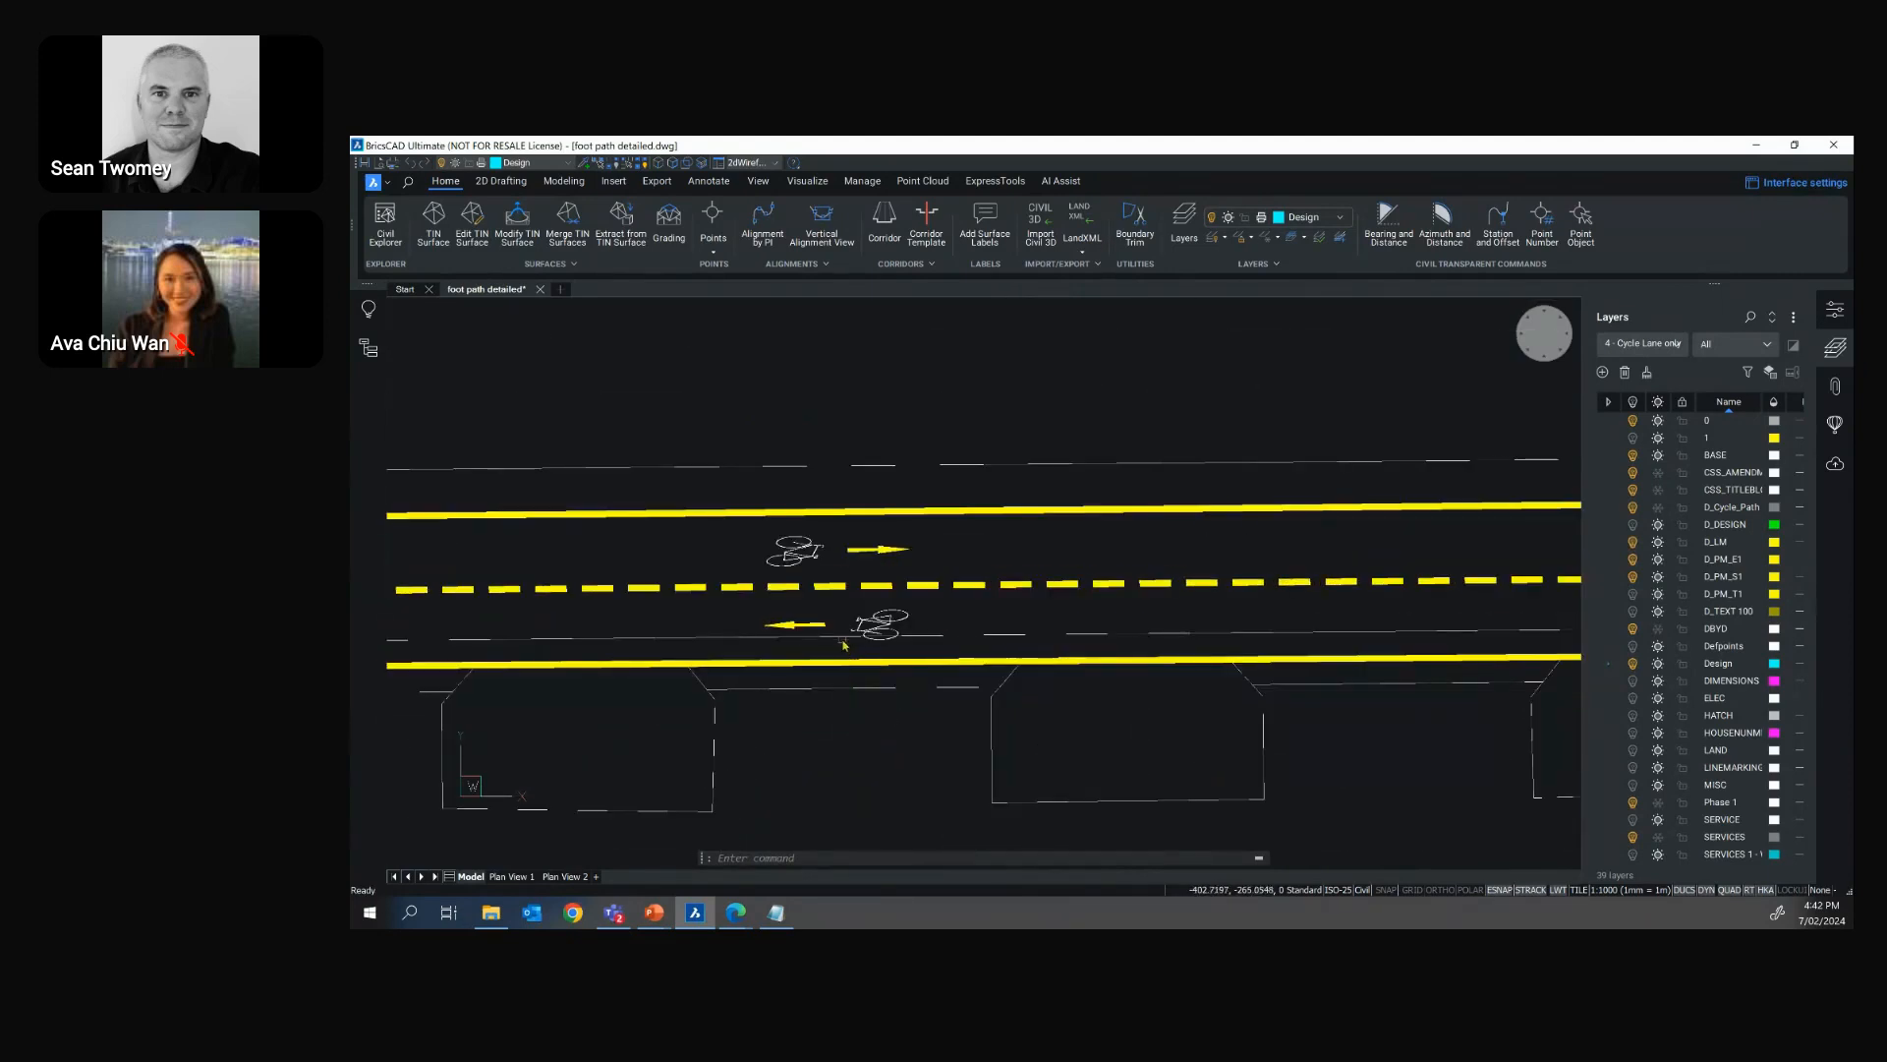
scroll(821, 644, "up", 2)
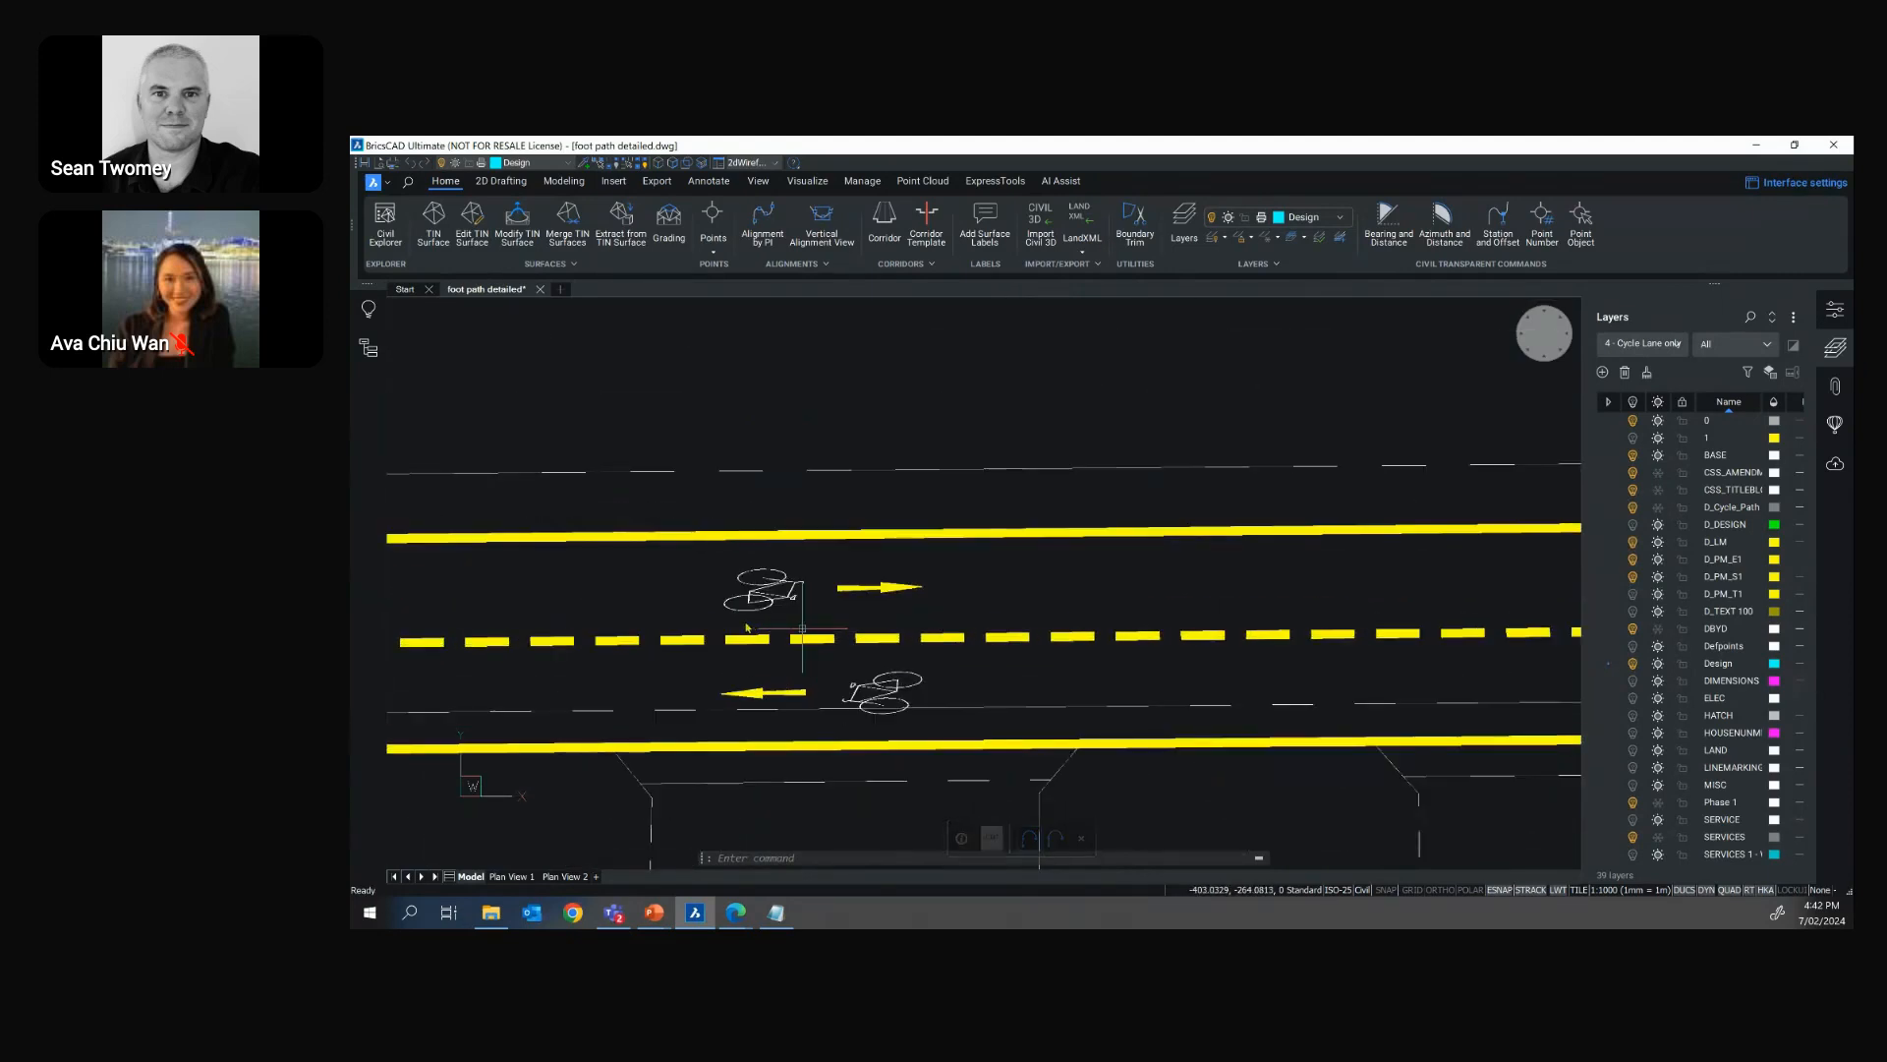
type("COPYGUIDED")
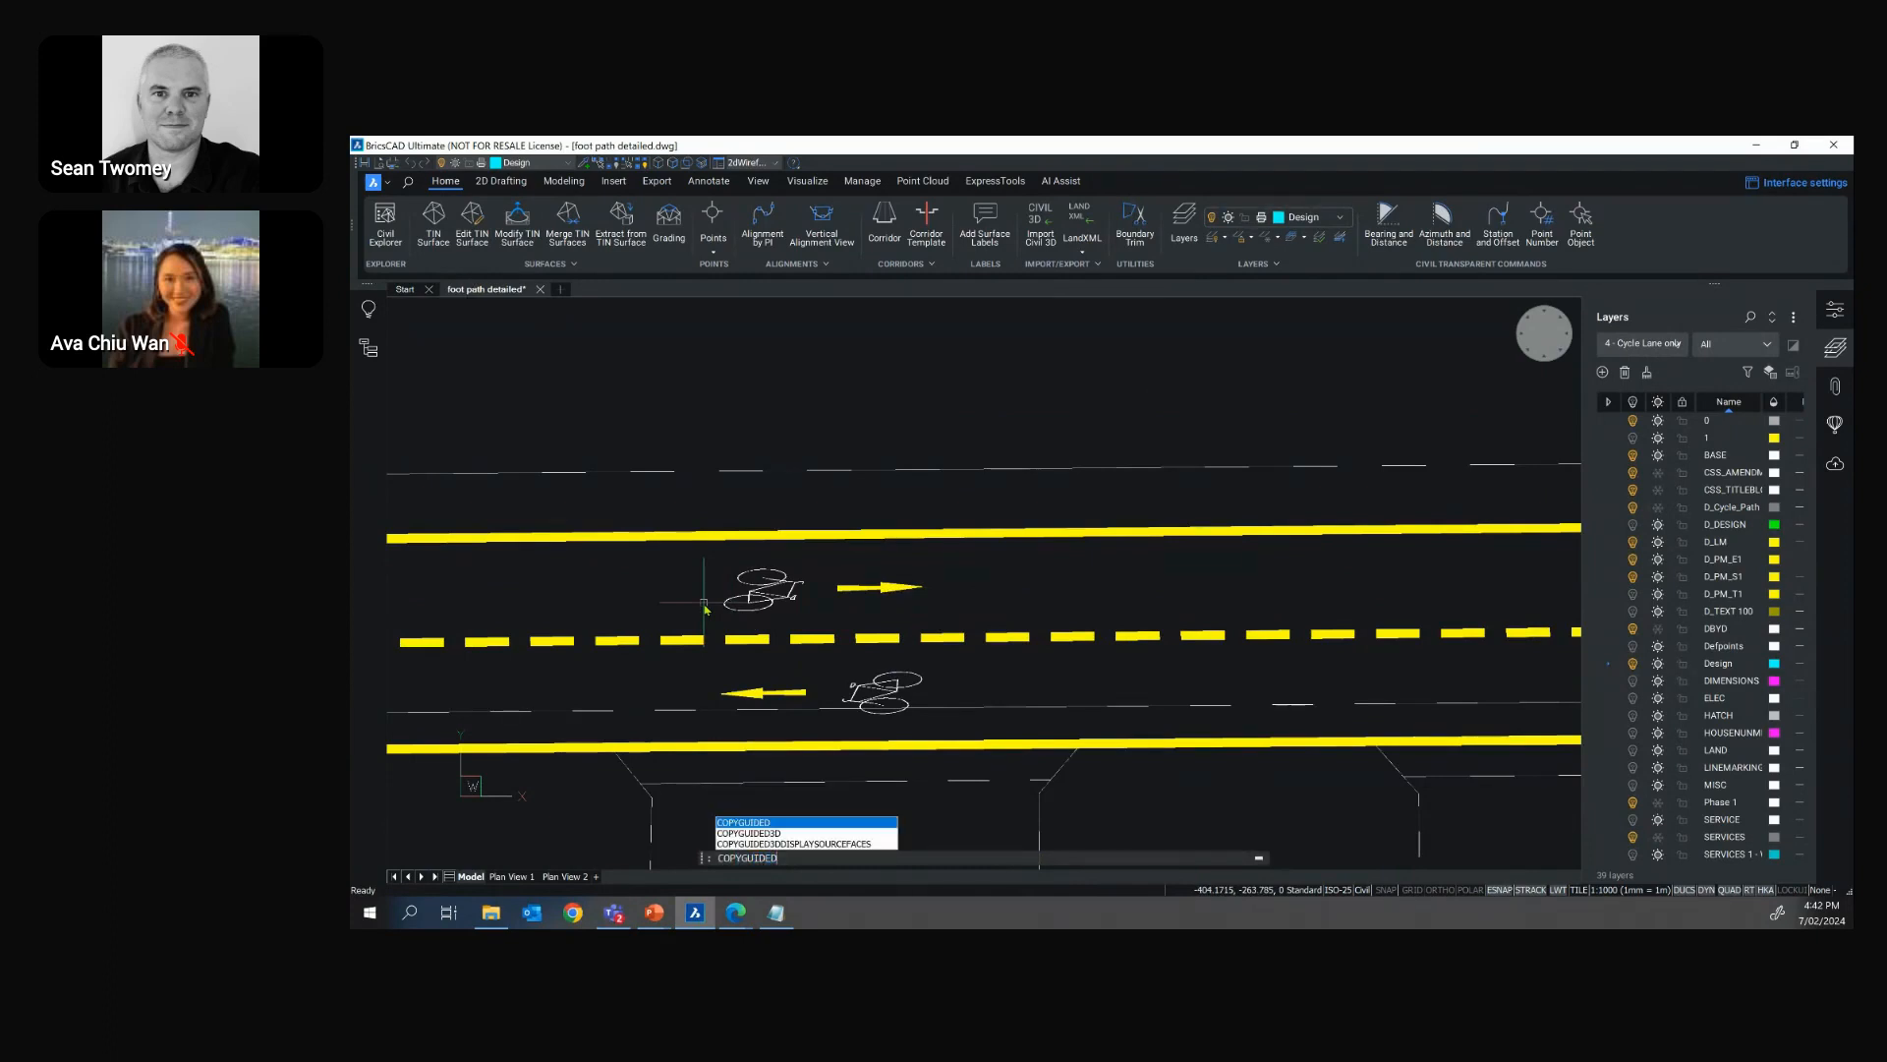
key("Return")
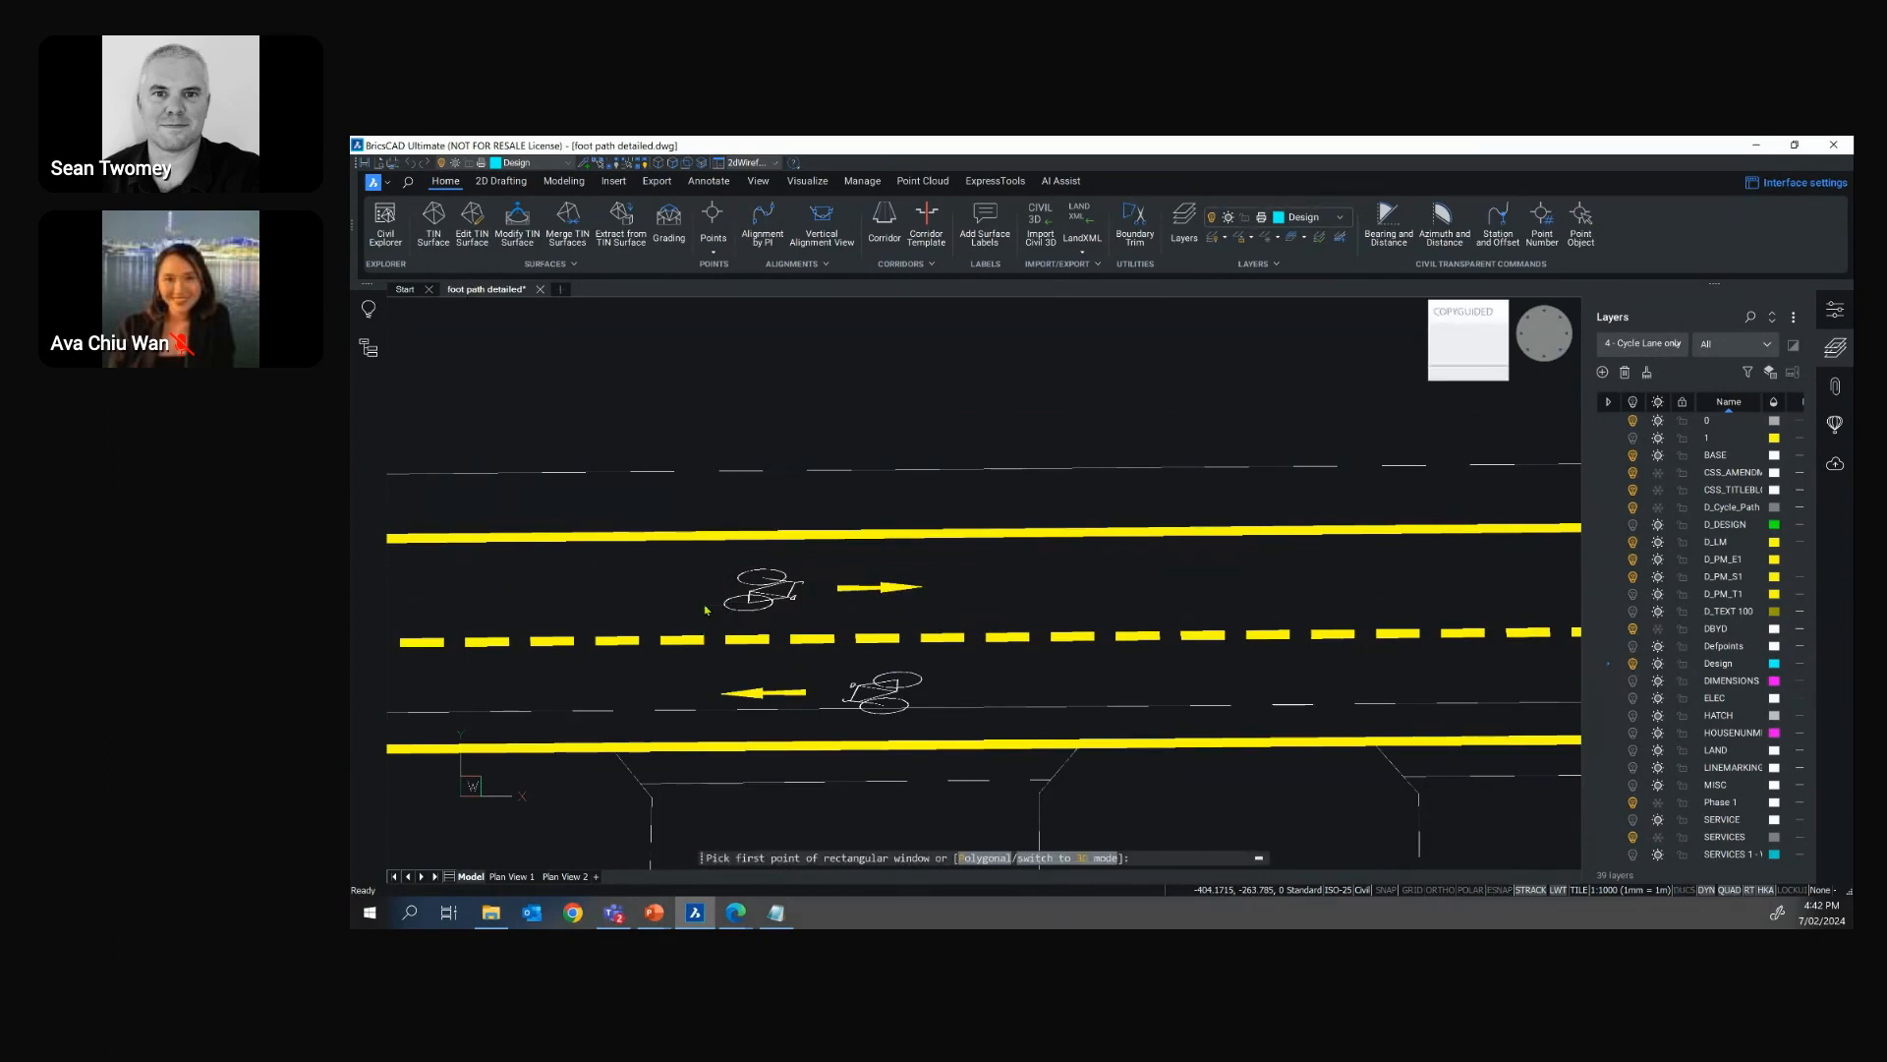
left_click(684, 568)
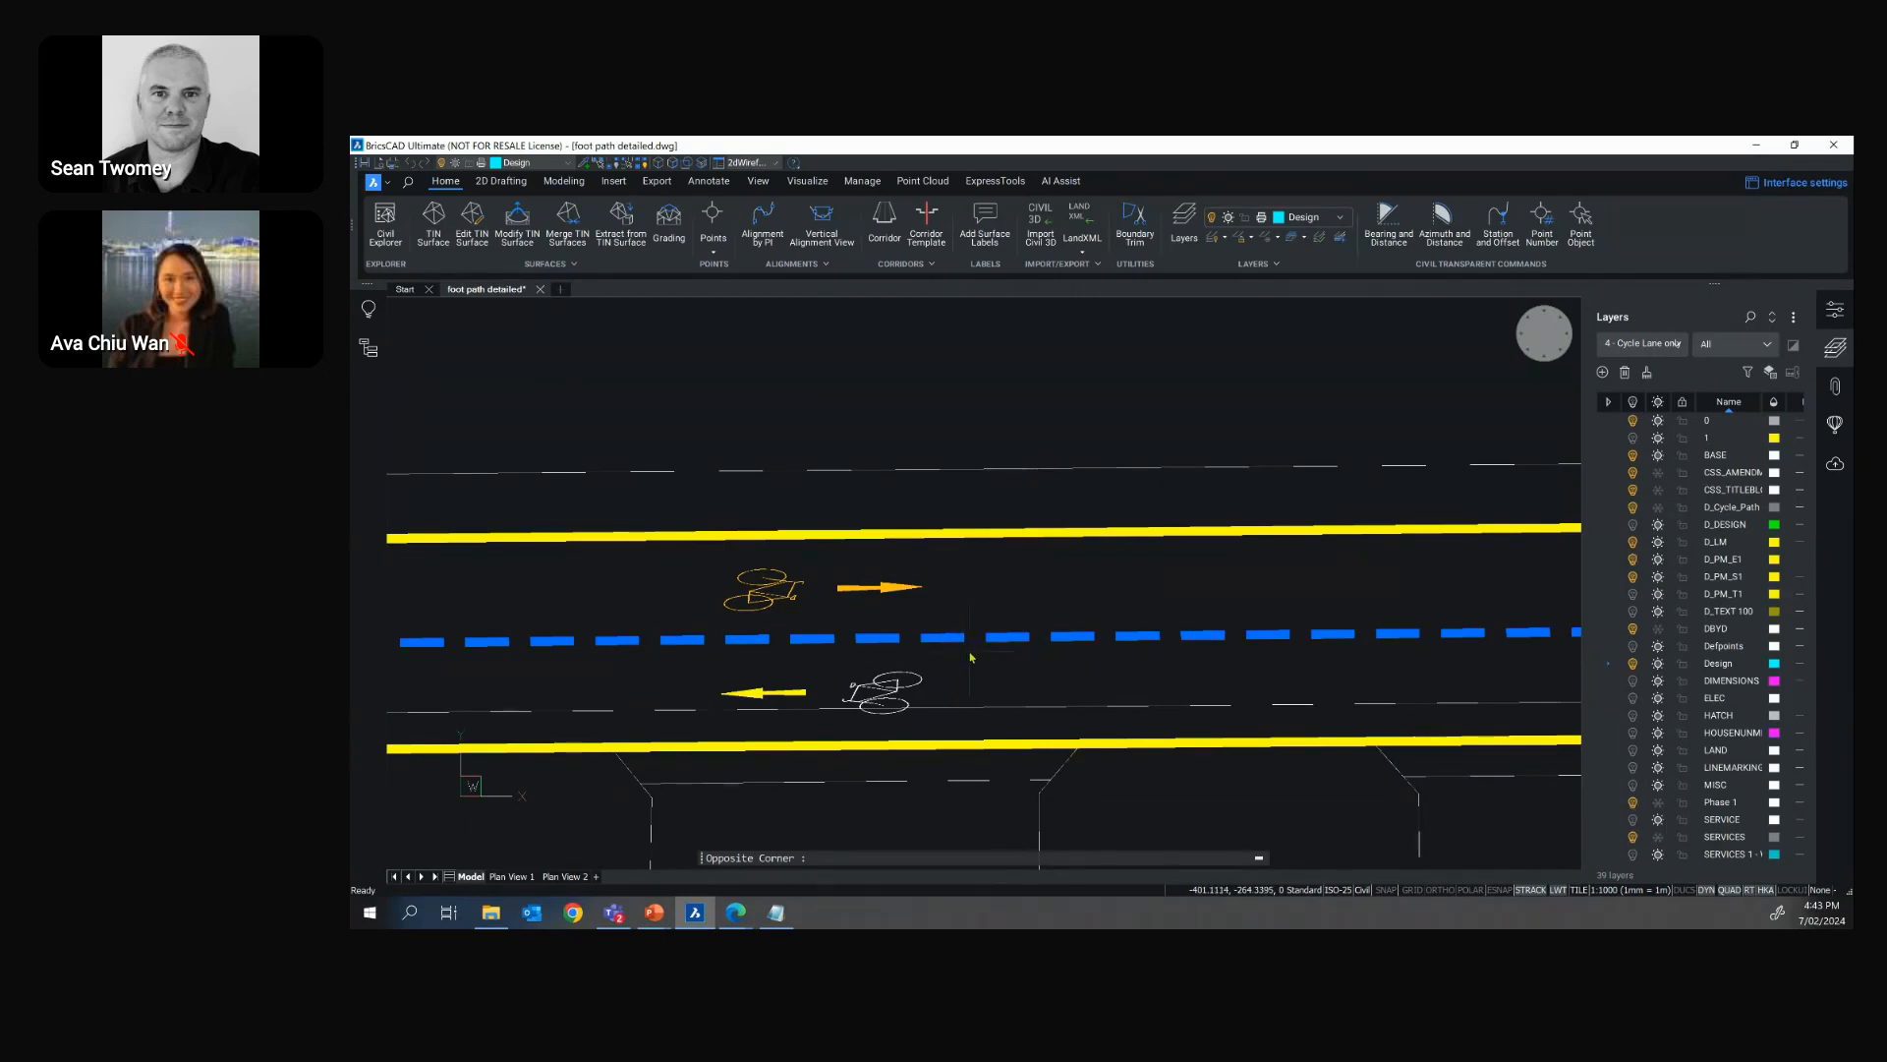
left_click(970, 657)
Place two guided copies of the bicycle symbol and arrow along the upper lane's bends, and end the command
scroll(954, 644, "down", 5)
middle_click_drag(606, 605, 543, 580)
scroll(543, 580, "up", 1)
mouse_move(1506, 573)
middle_mouse_down()
mouse_move(905, 616)
mouse_move(378, 613)
mouse_move(350, 588)
middle_mouse_up()
scroll(1406, 652, "up", 4)
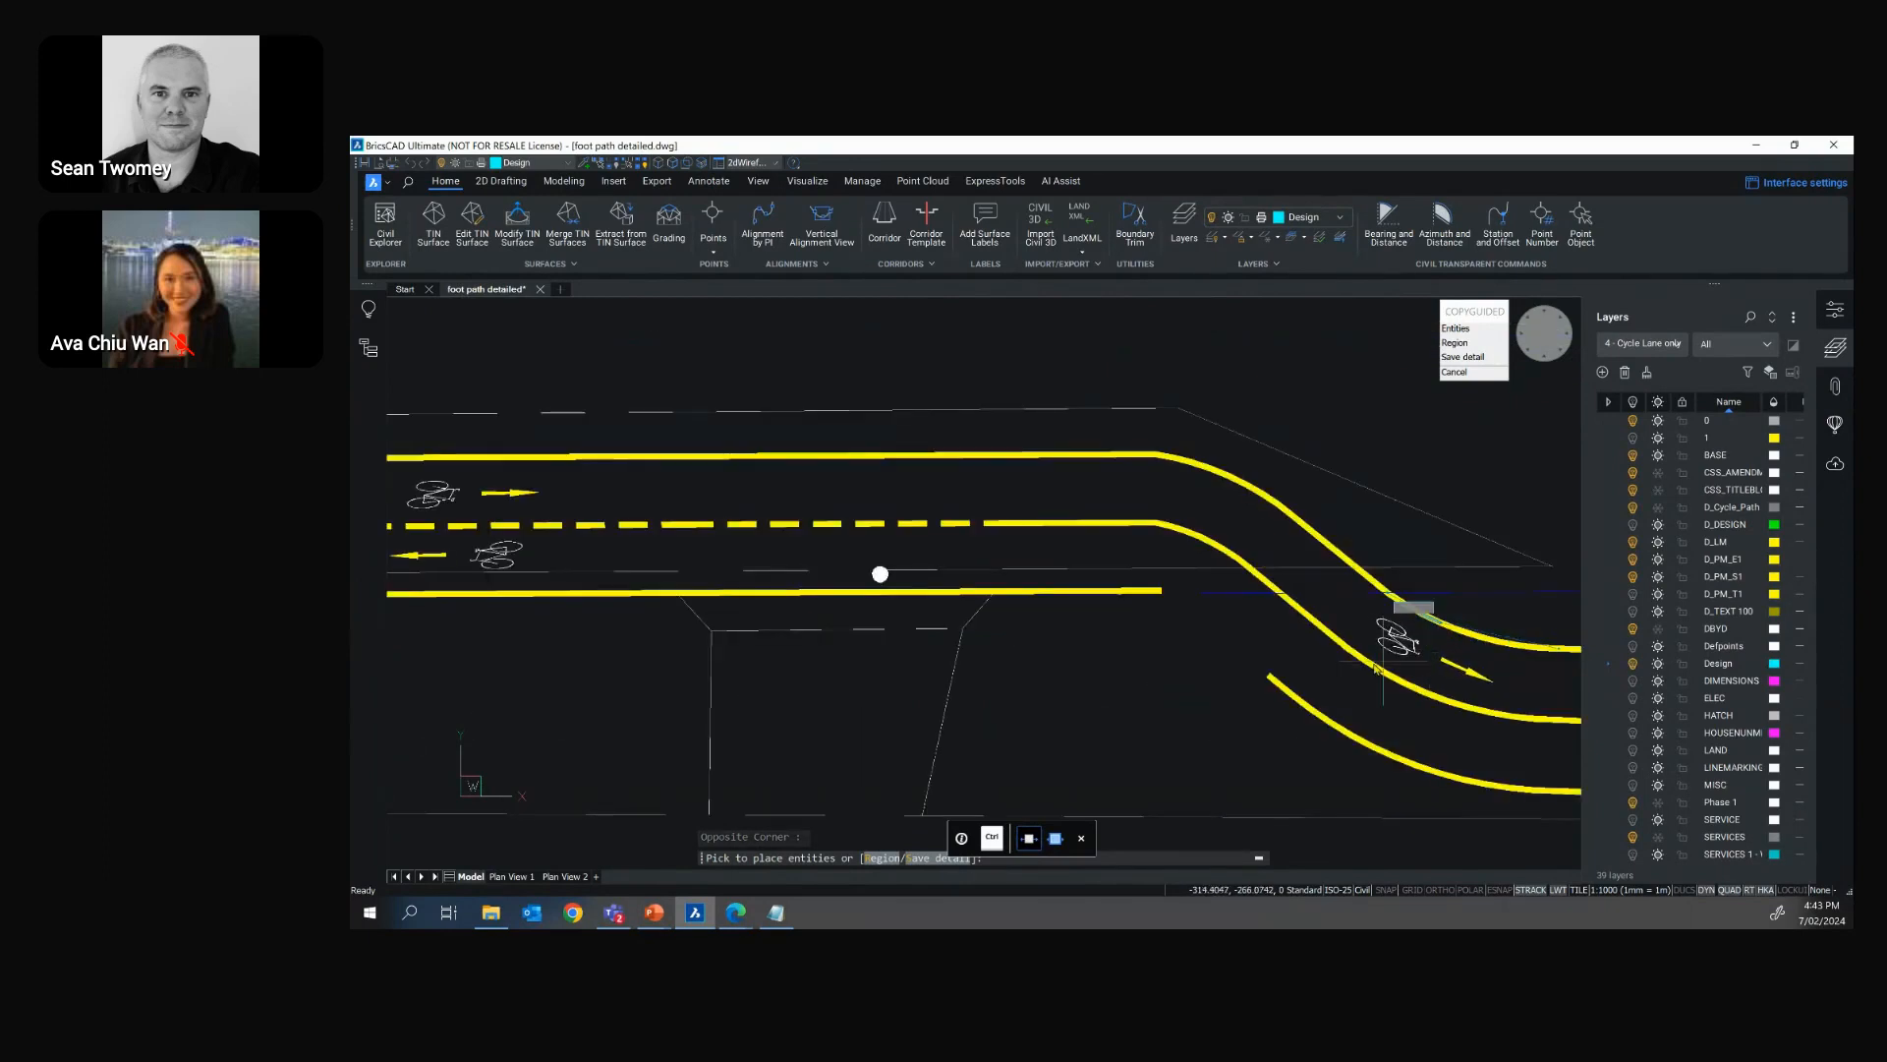
mouse_move(1356, 664)
middle_mouse_down()
mouse_move(1219, 683)
mouse_move(560, 546)
mouse_move(582, 516)
middle_mouse_up()
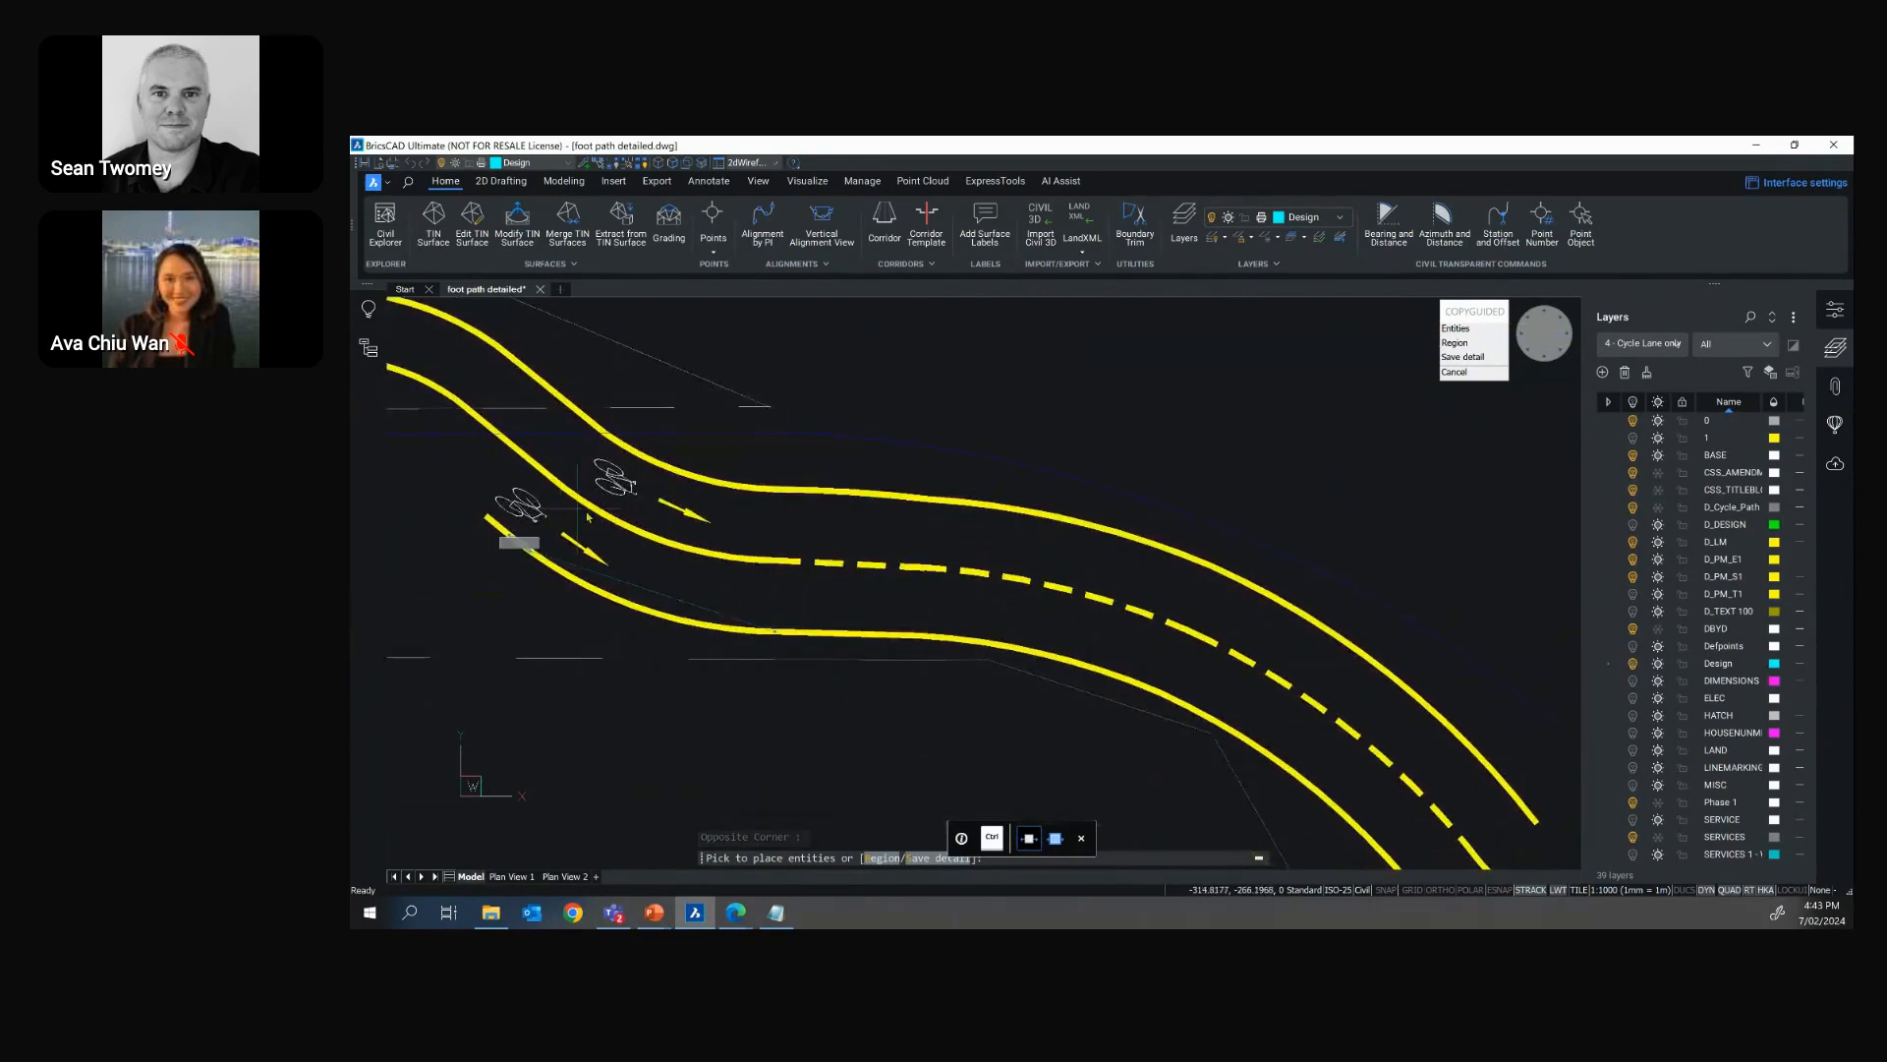
scroll(582, 516, "up", 1)
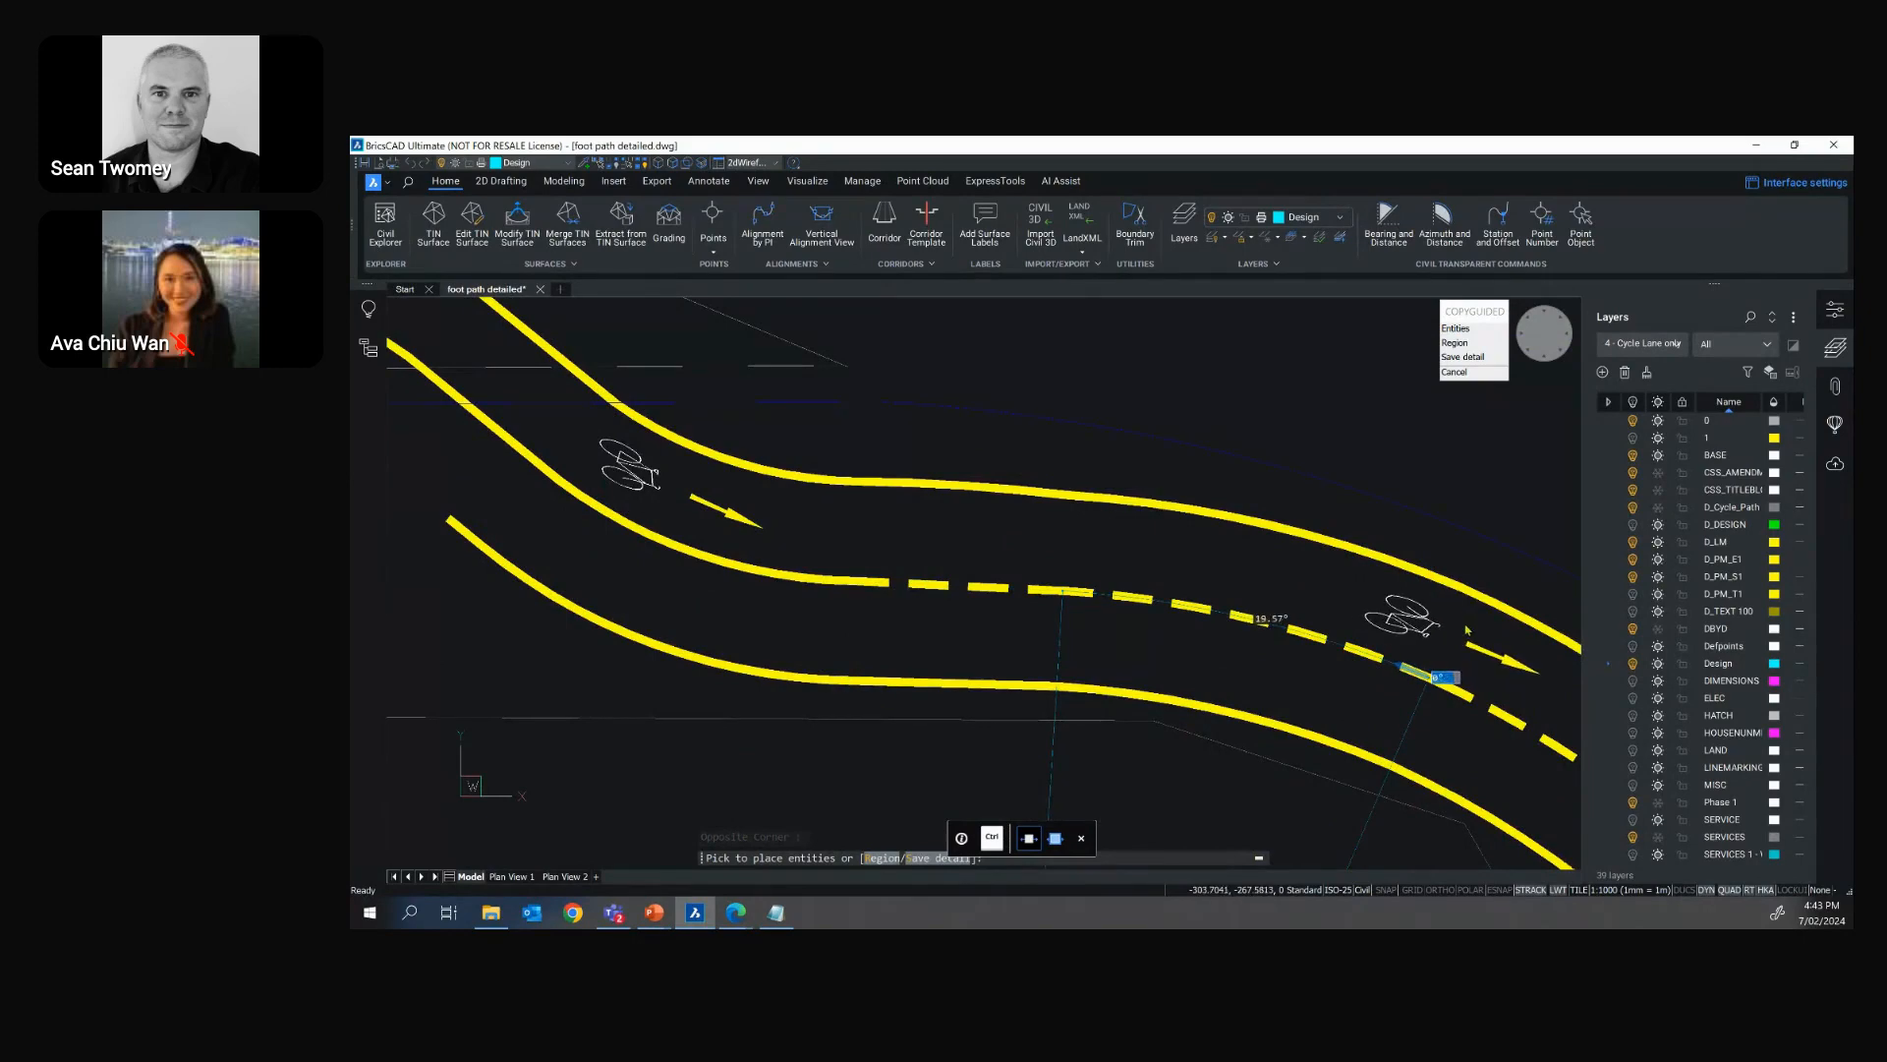
key("Escape")
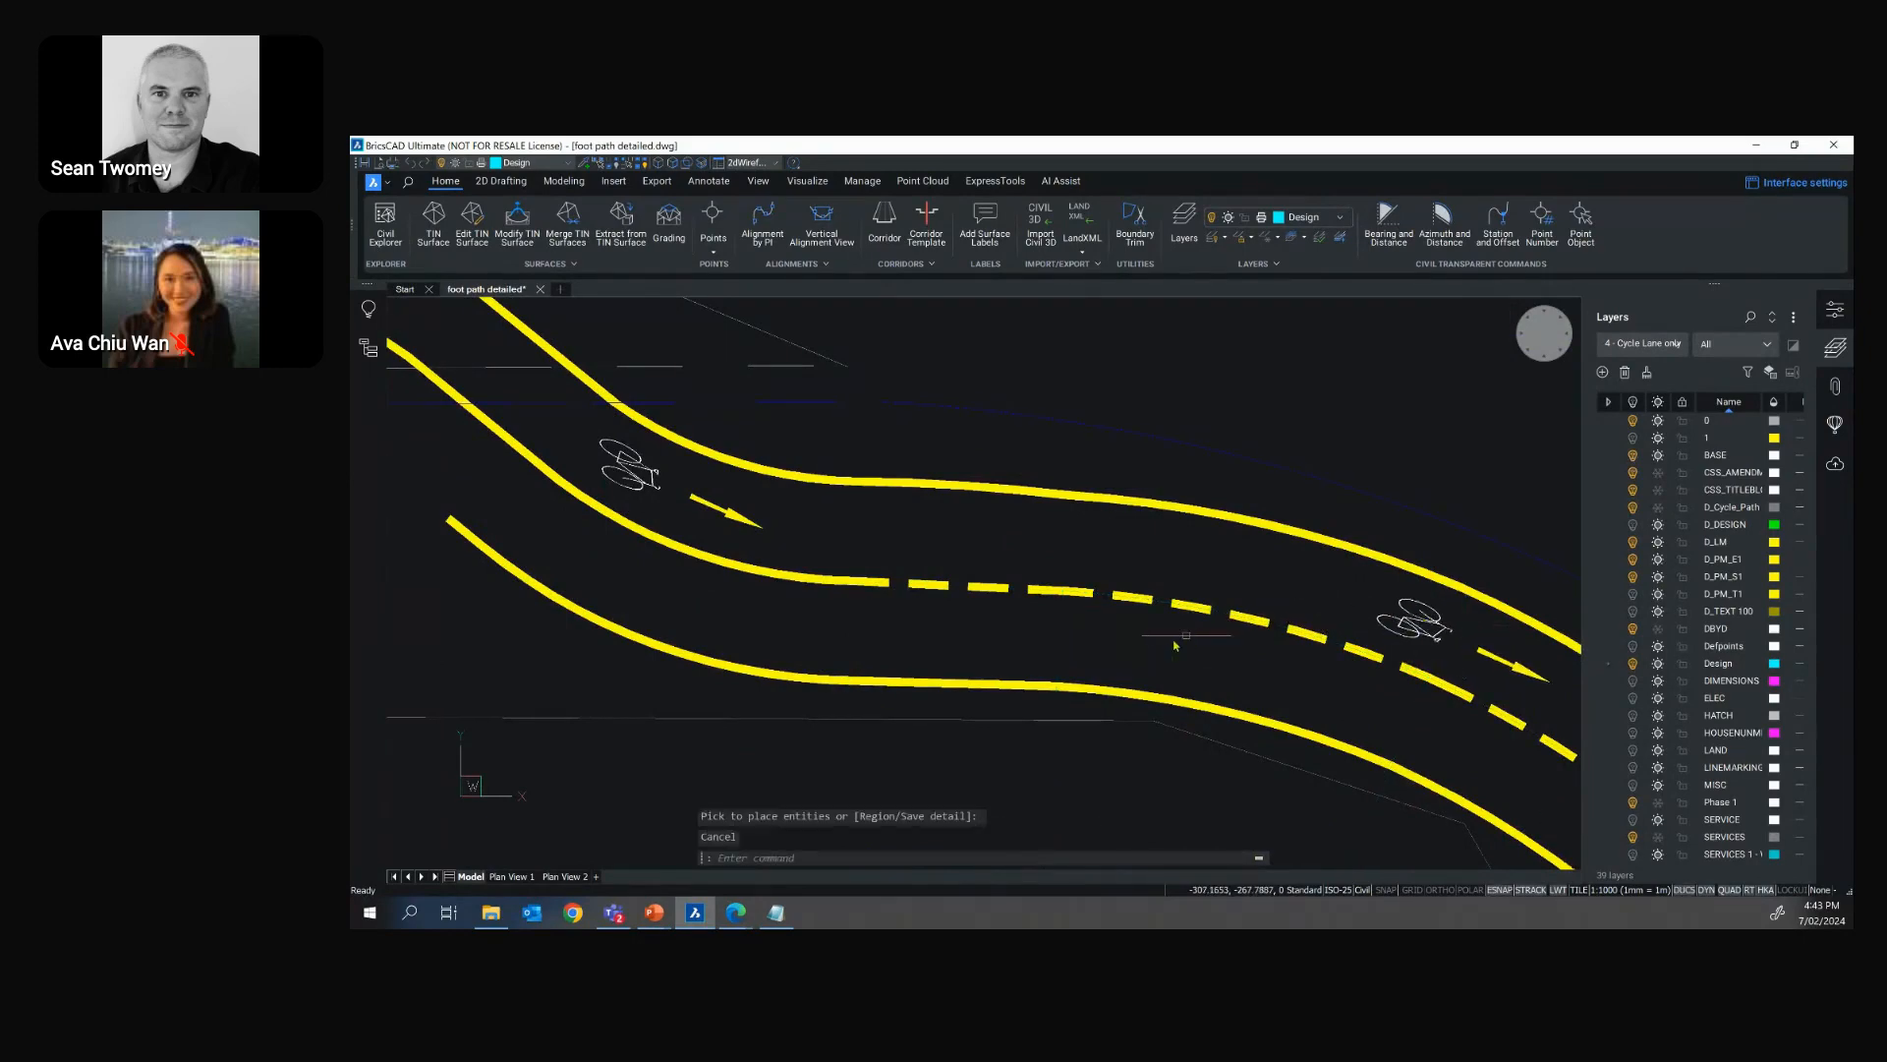
Examine the bicycle and arrow copies along the cycle lane's bends and in the context of the whole road plan
scroll(1102, 658, "down", 2)
middle_click_drag(1072, 649, 991, 633)
scroll(1022, 614, "up", 1)
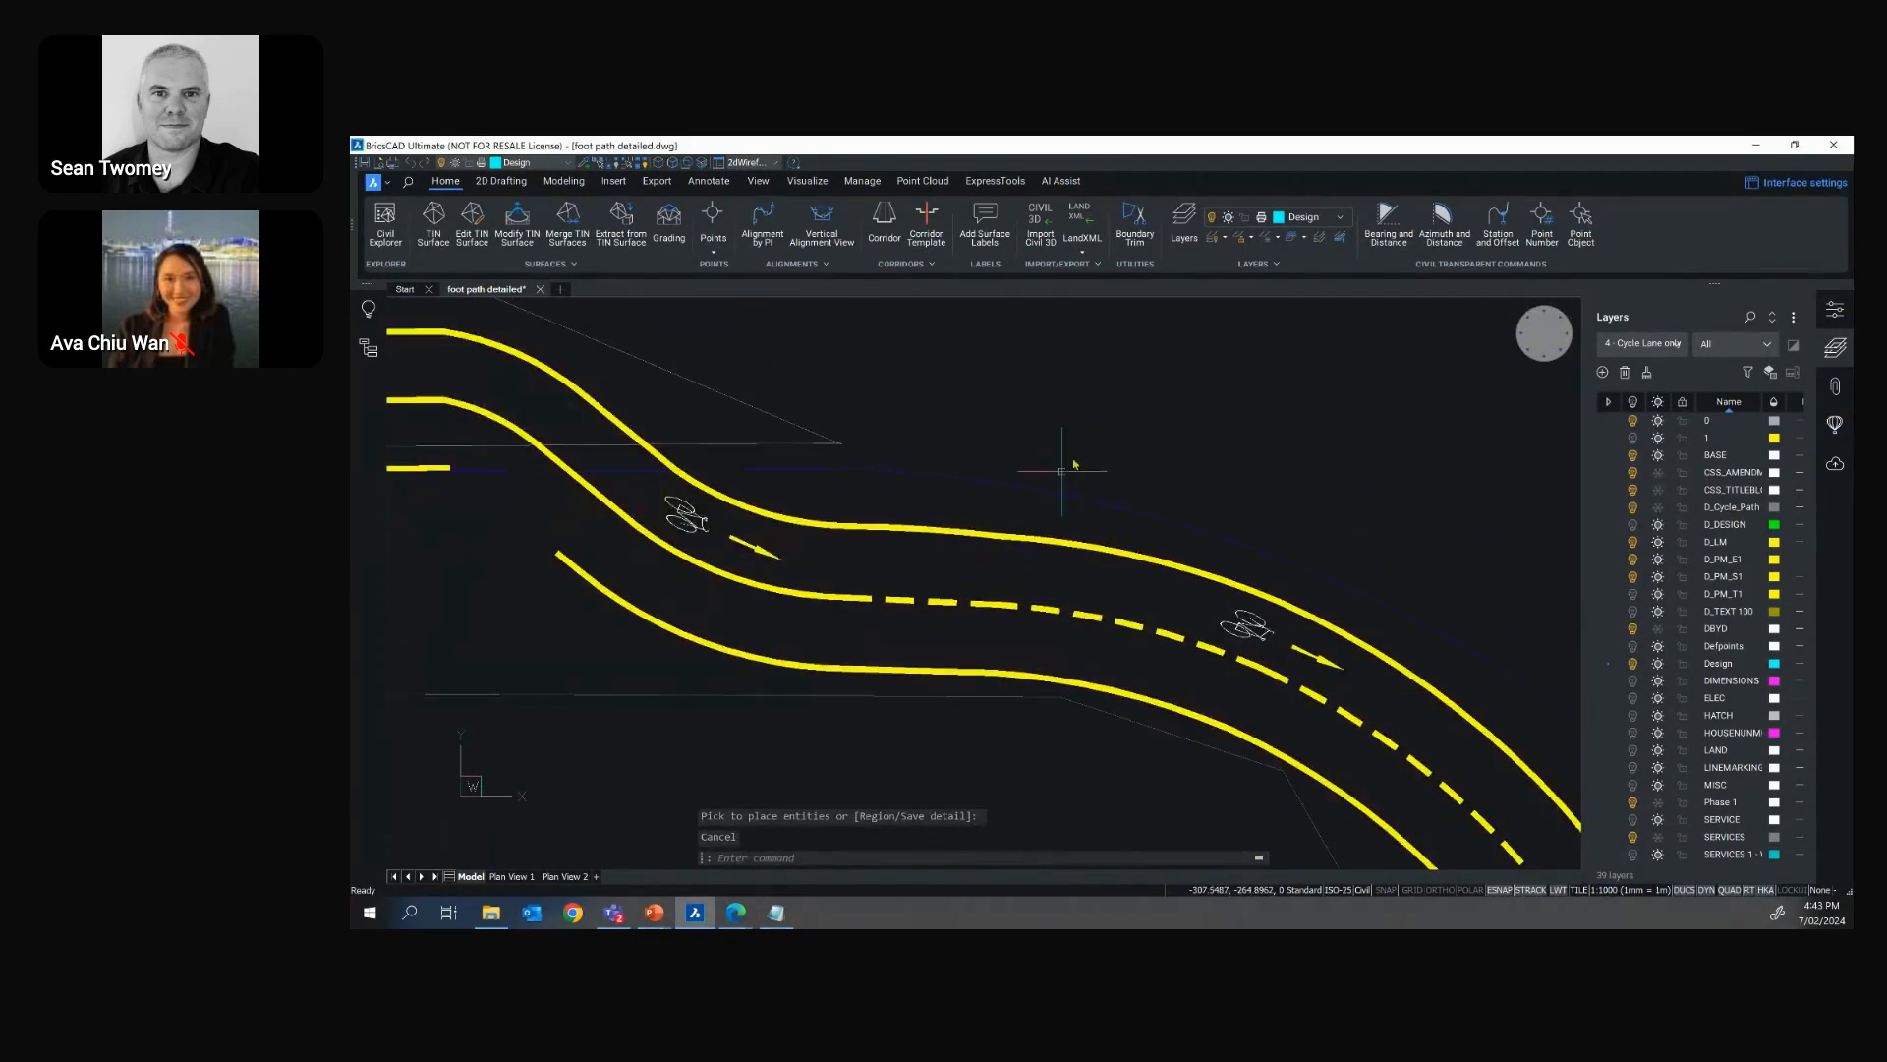
scroll(1067, 471, "down", 1)
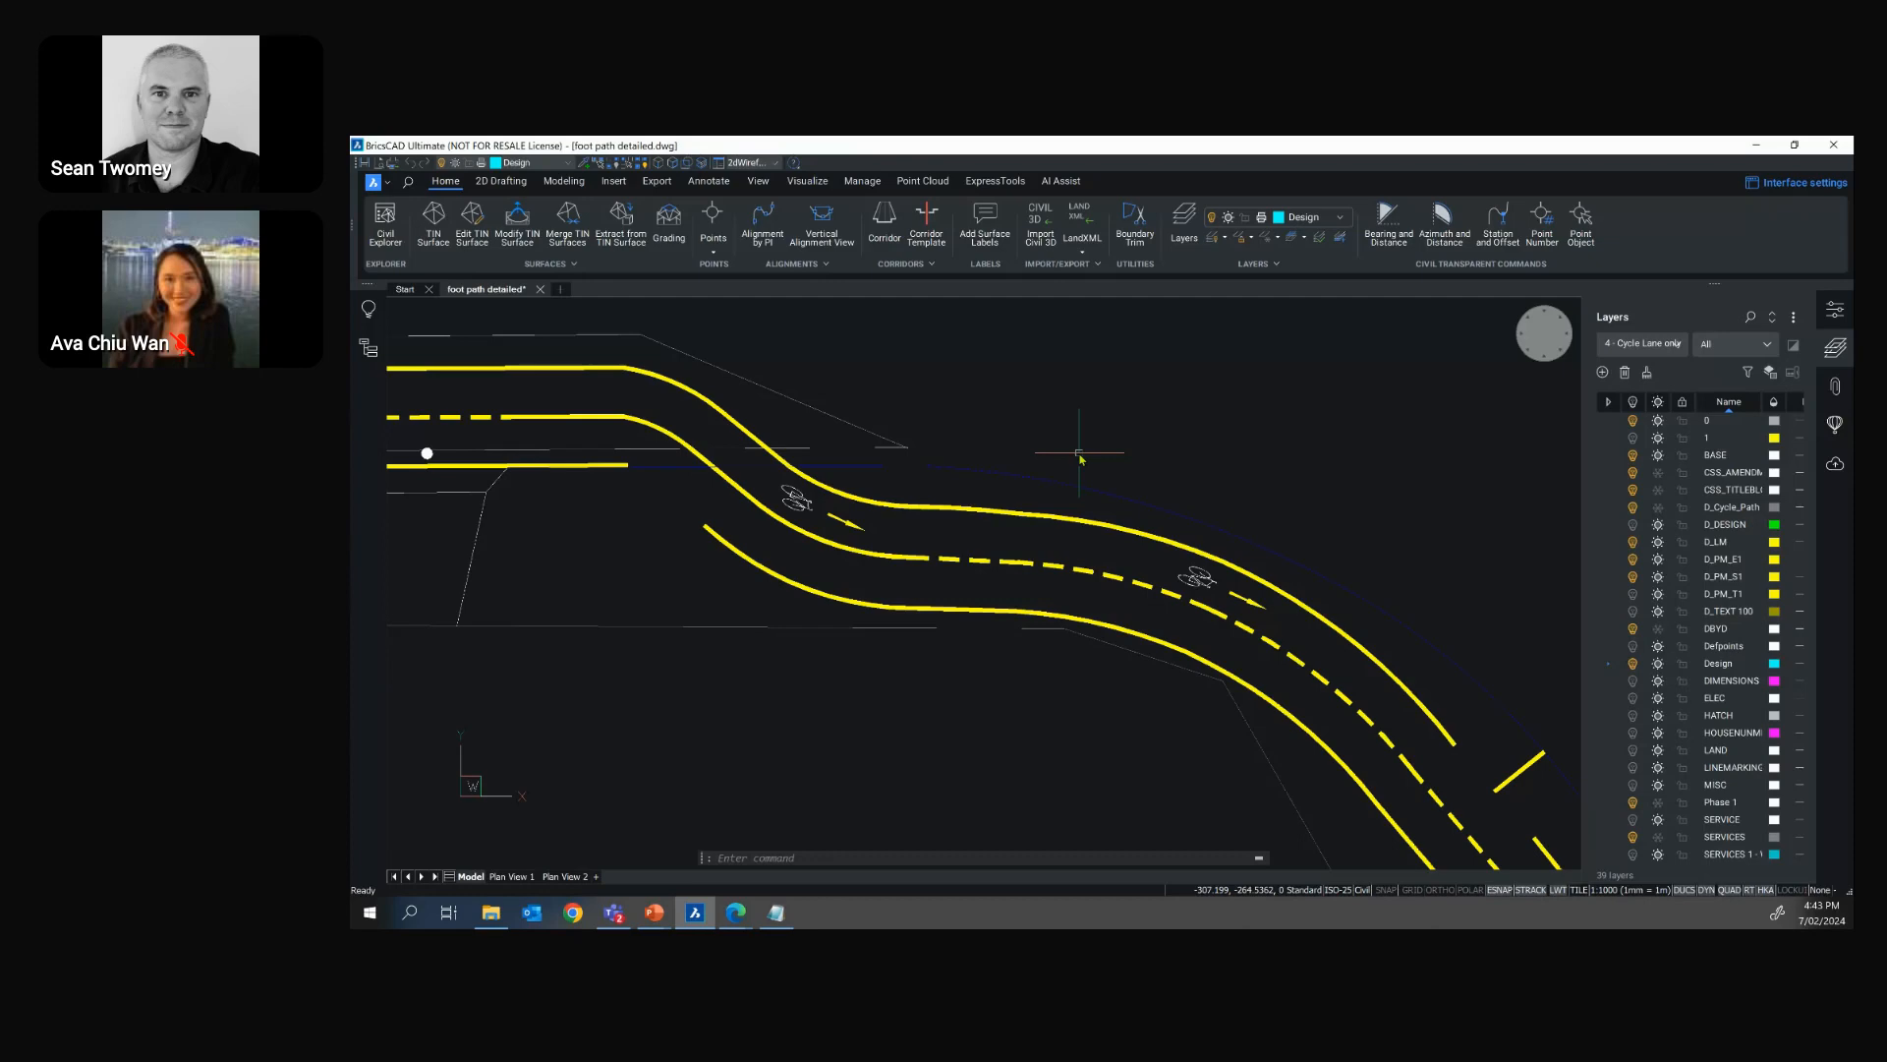
scroll(1082, 462, "down", 5)
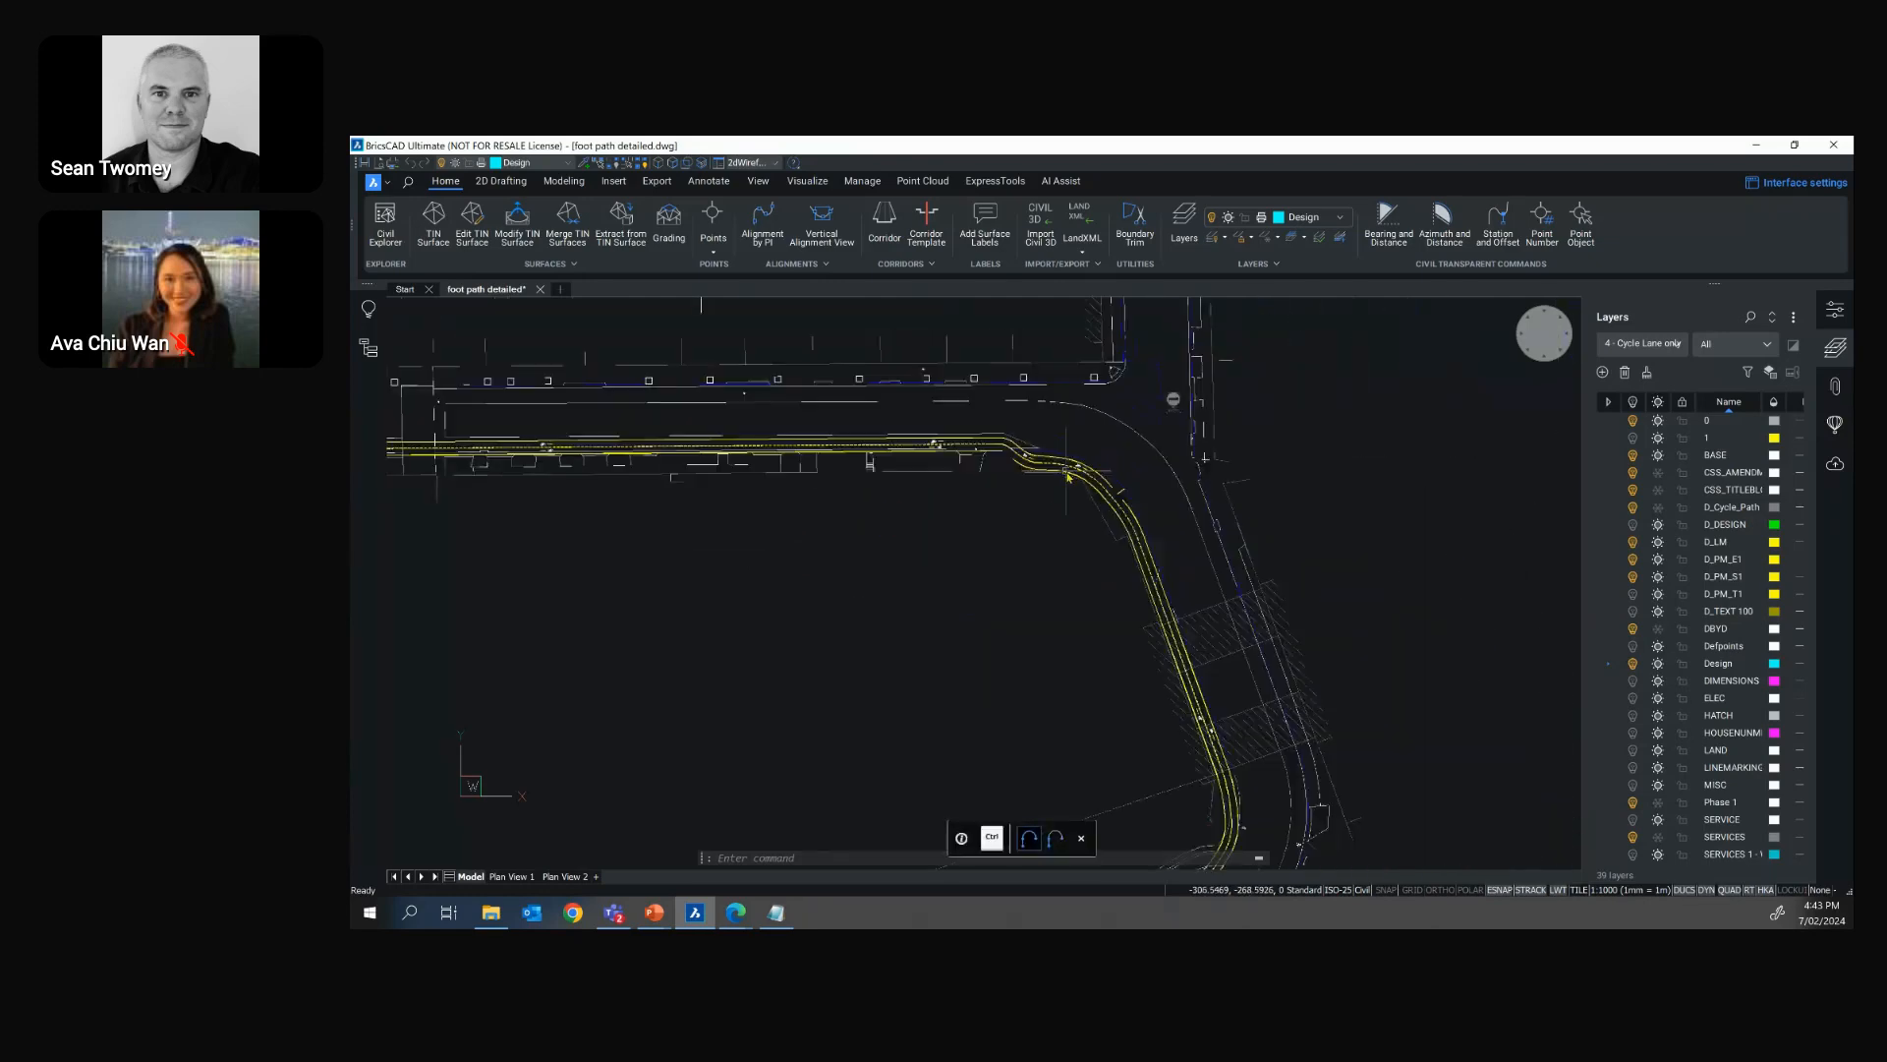
mouse_move(1102, 423)
middle_mouse_down()
mouse_move(1100, 601)
mouse_move(1107, 513)
middle_mouse_up()
scroll(1100, 592, "down", 2)
scroll(1093, 592, "down", 2)
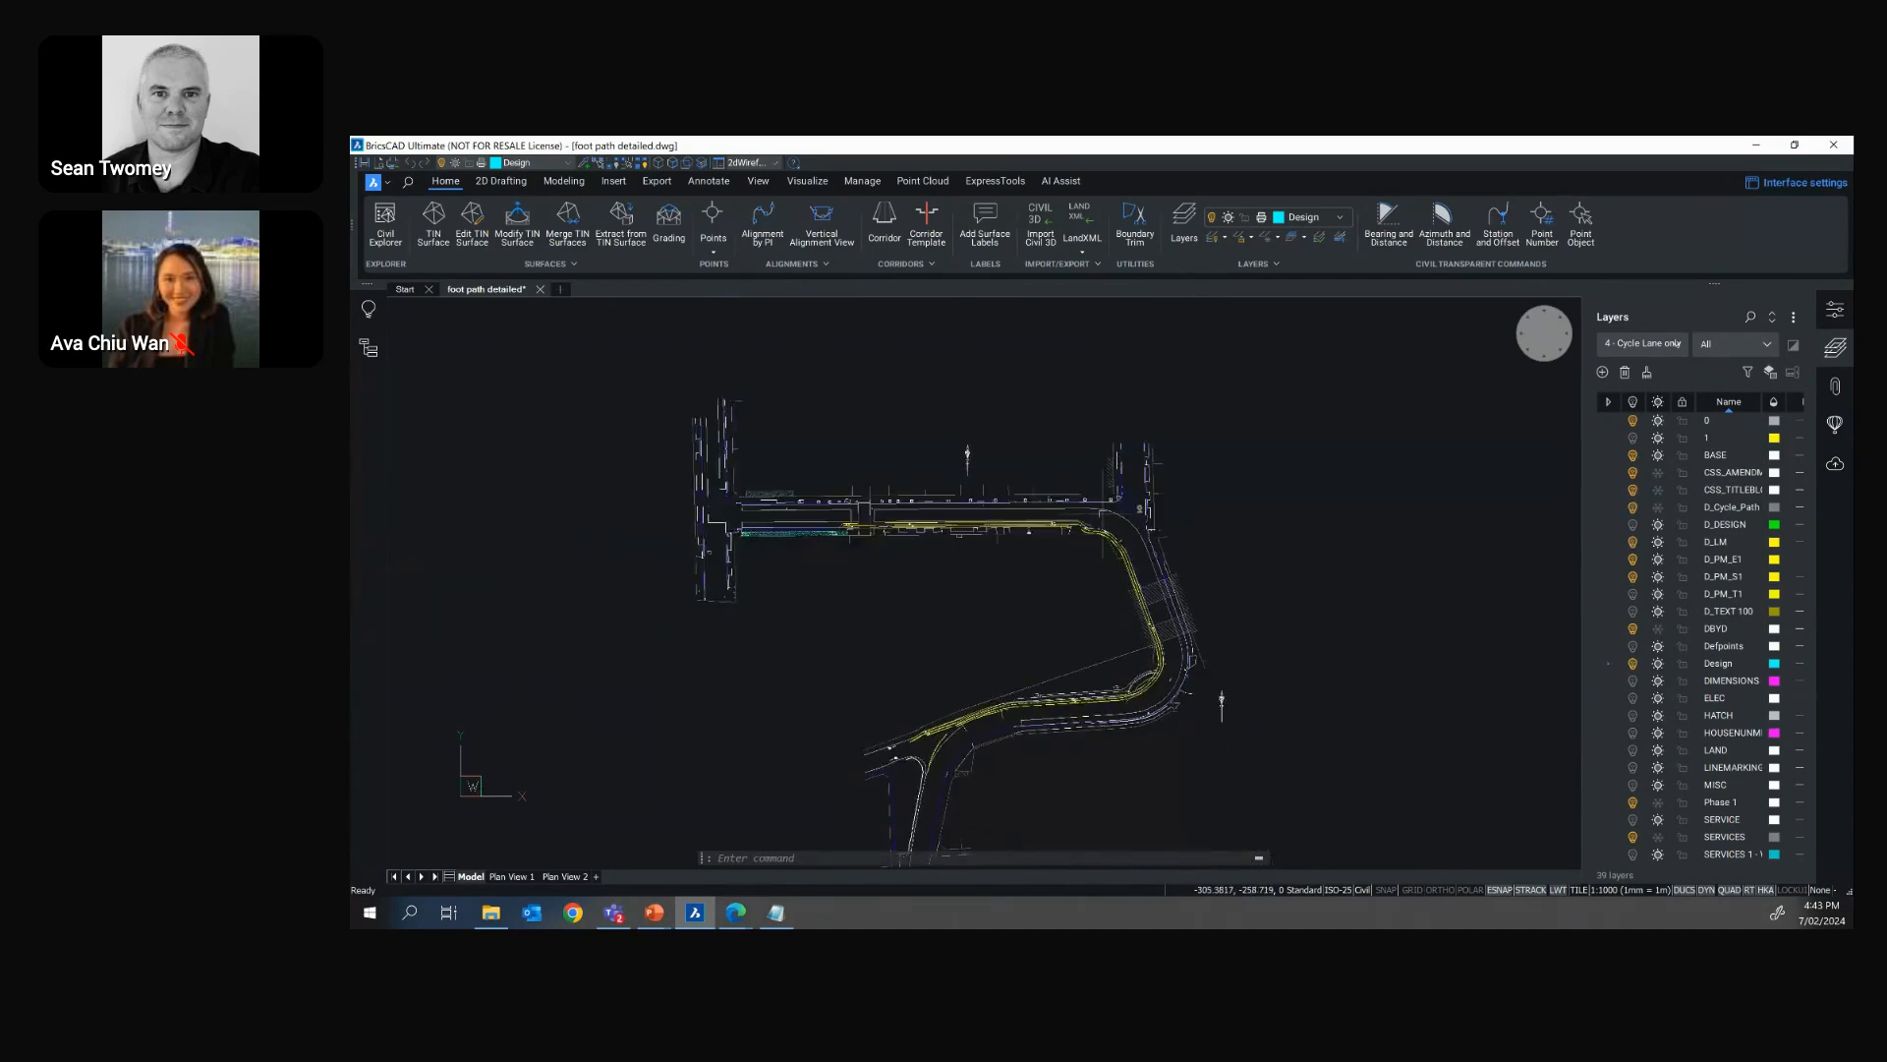
scroll(1107, 513, "up", 1)
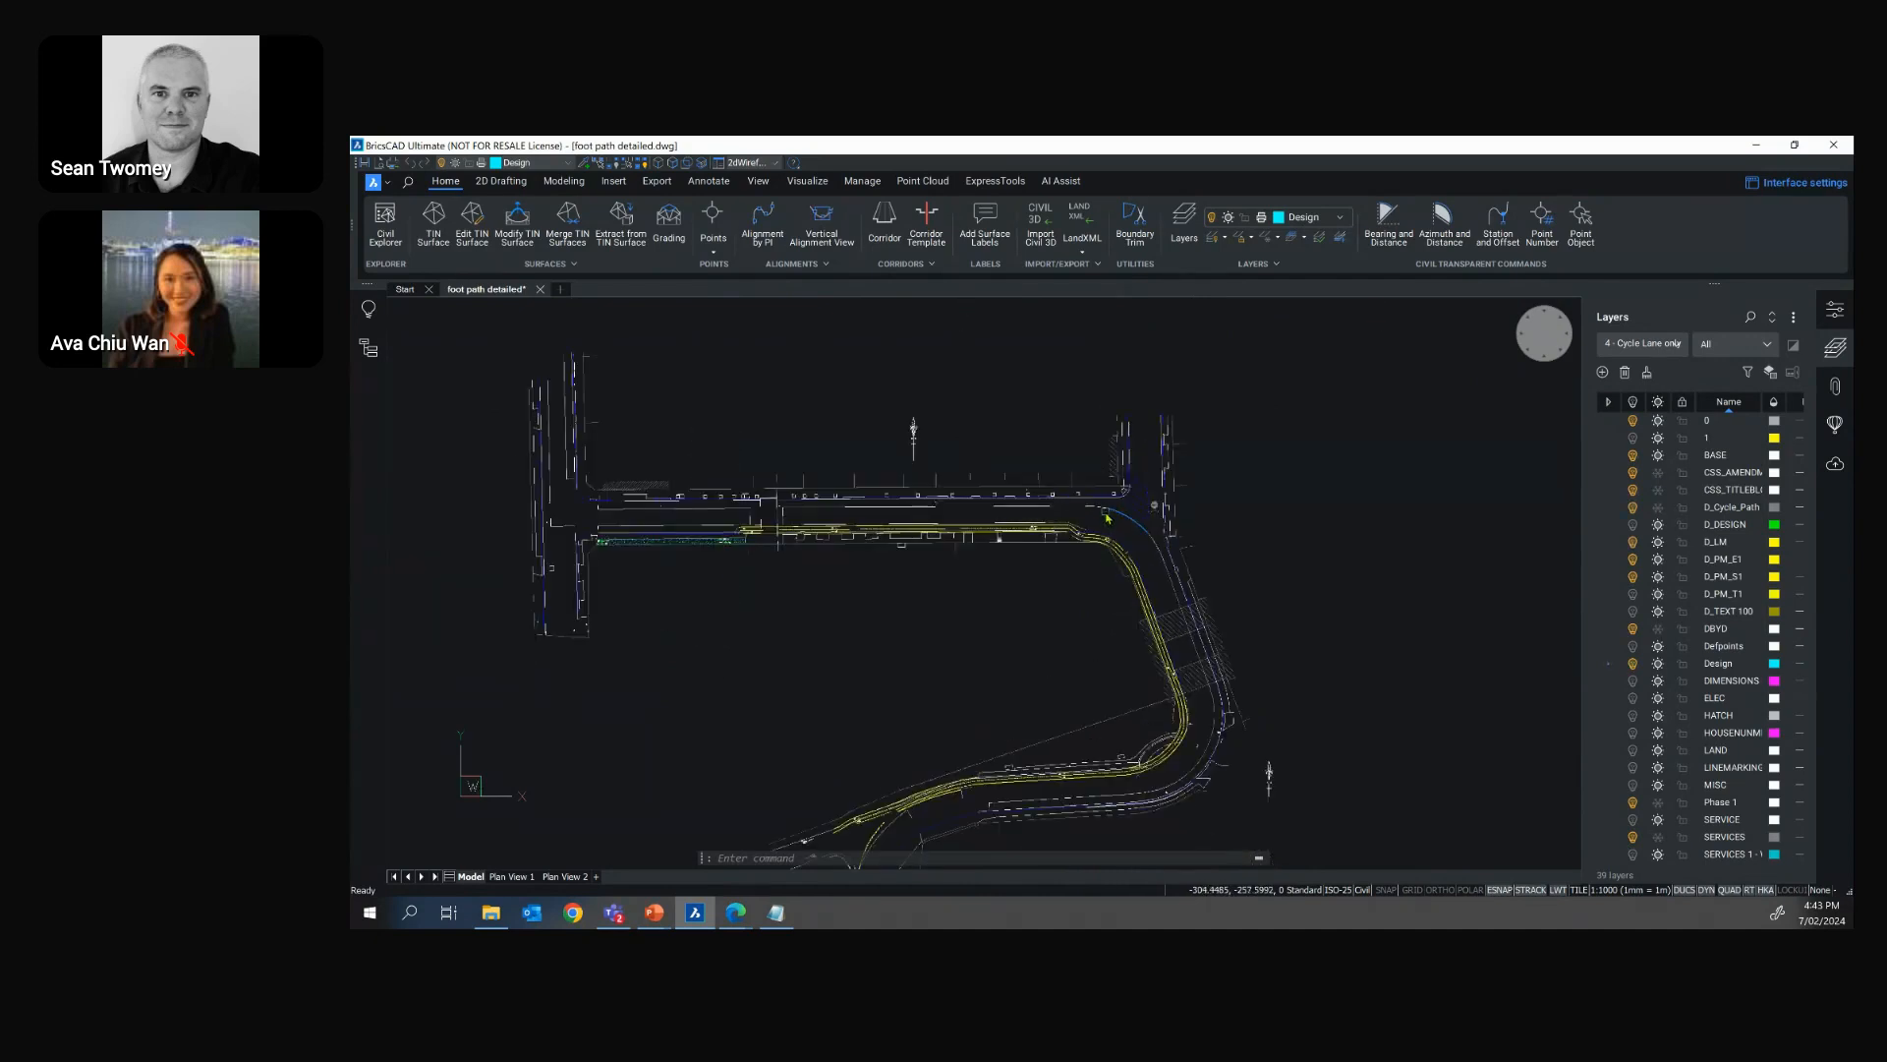
Restore the "0 - All on" layer state for the road plan, and minimize the drawing window
left_click(1650, 344)
left_click(1628, 370)
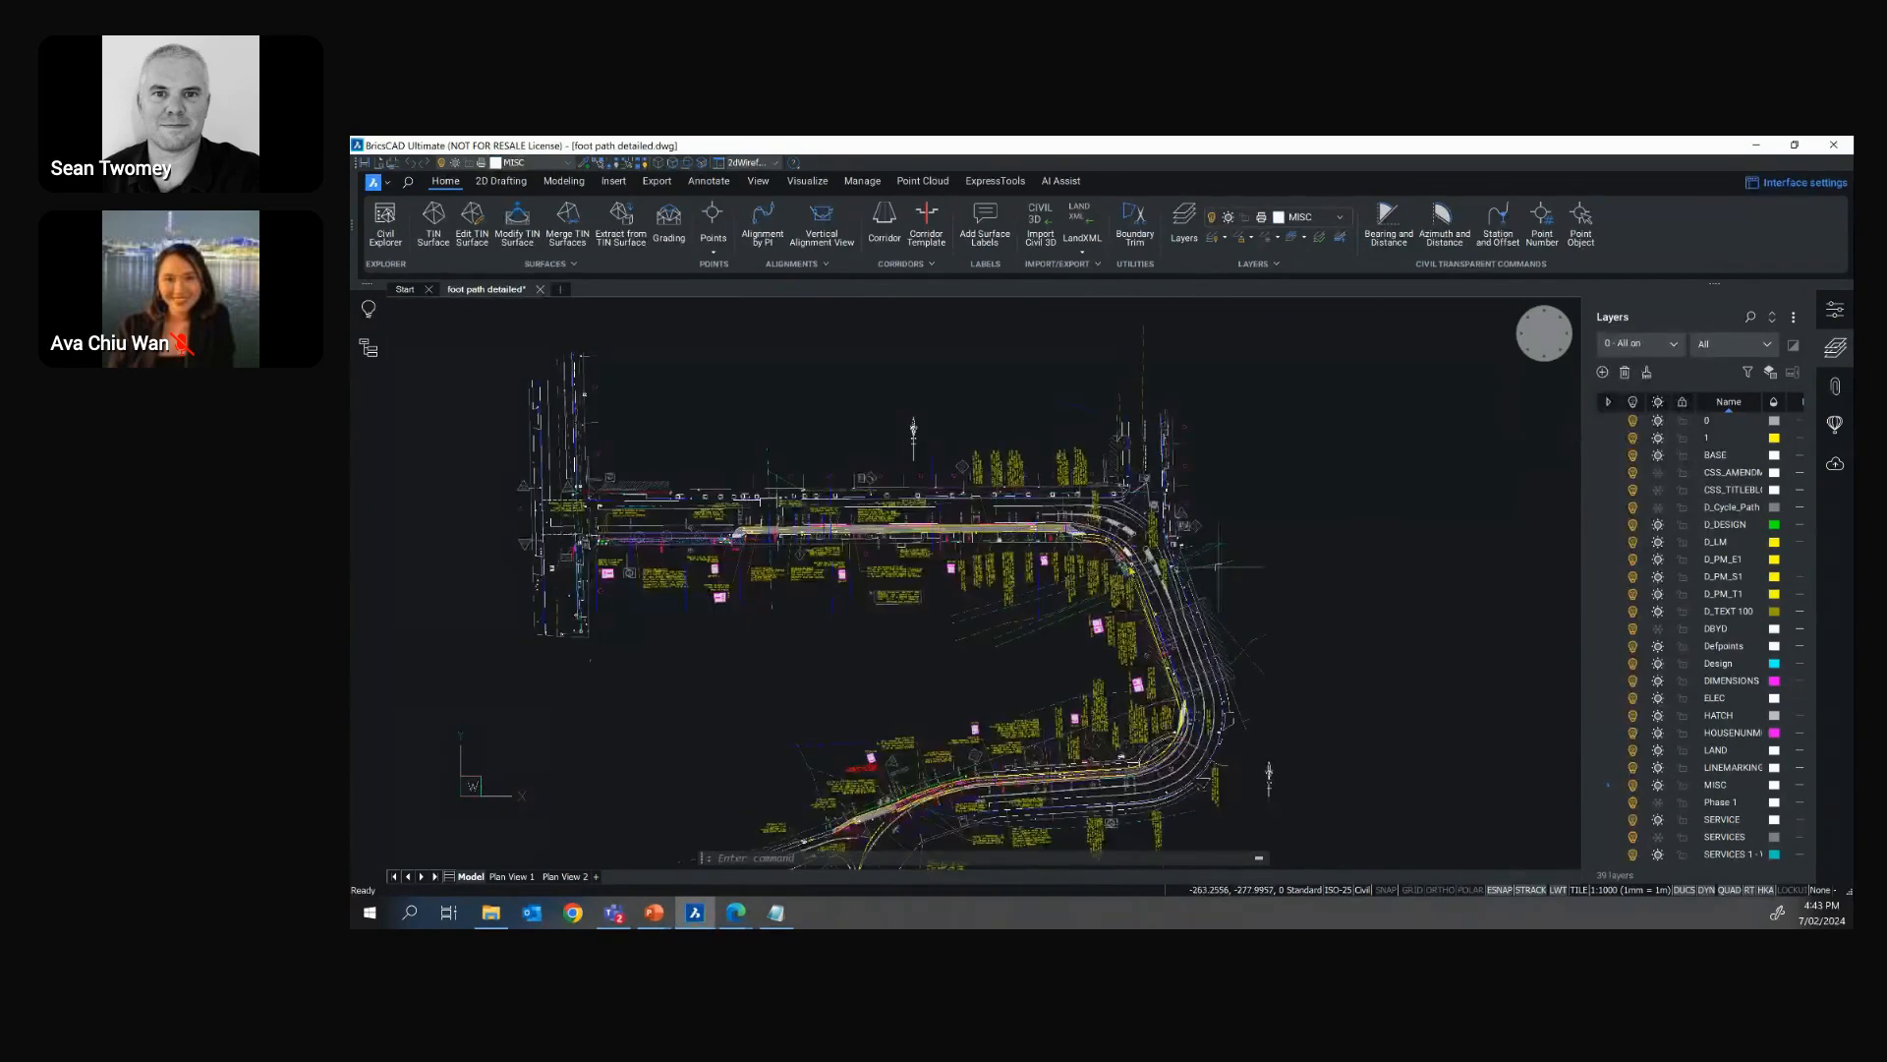
scroll(742, 568, "up", 2)
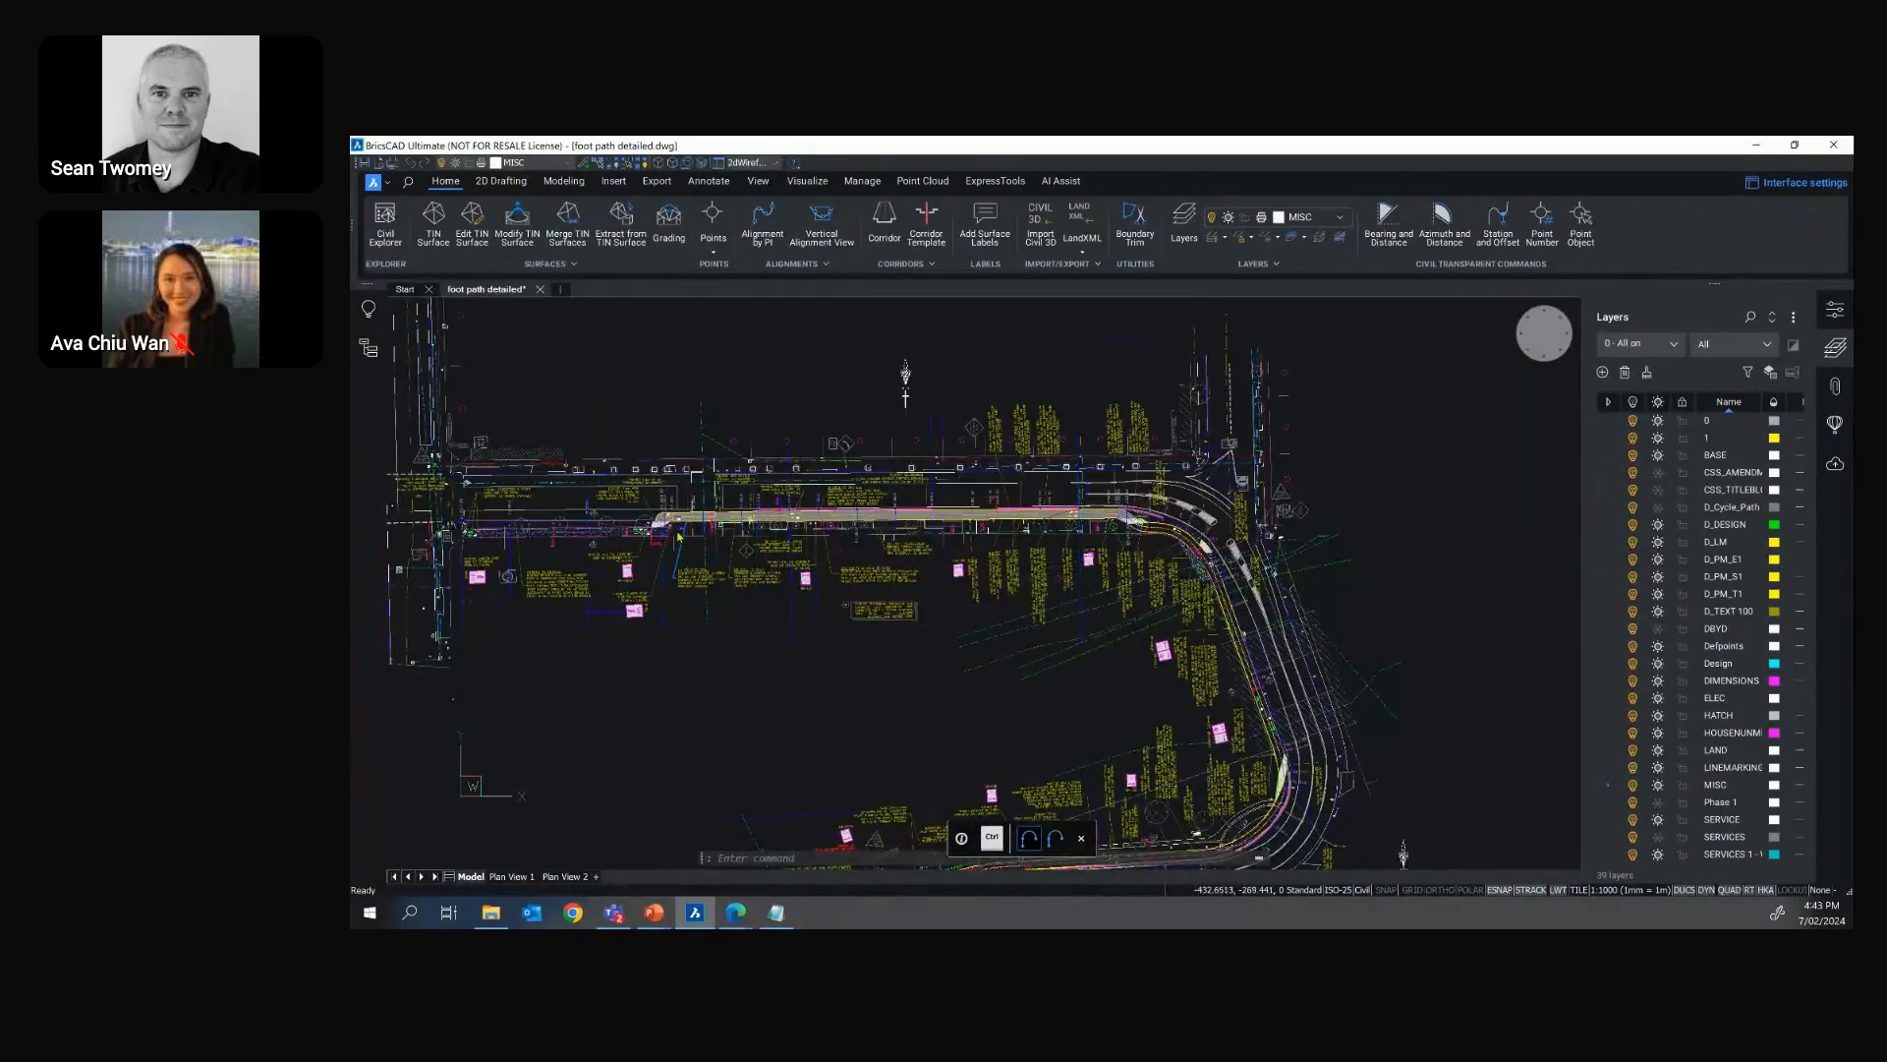
scroll(679, 534, "up", 2)
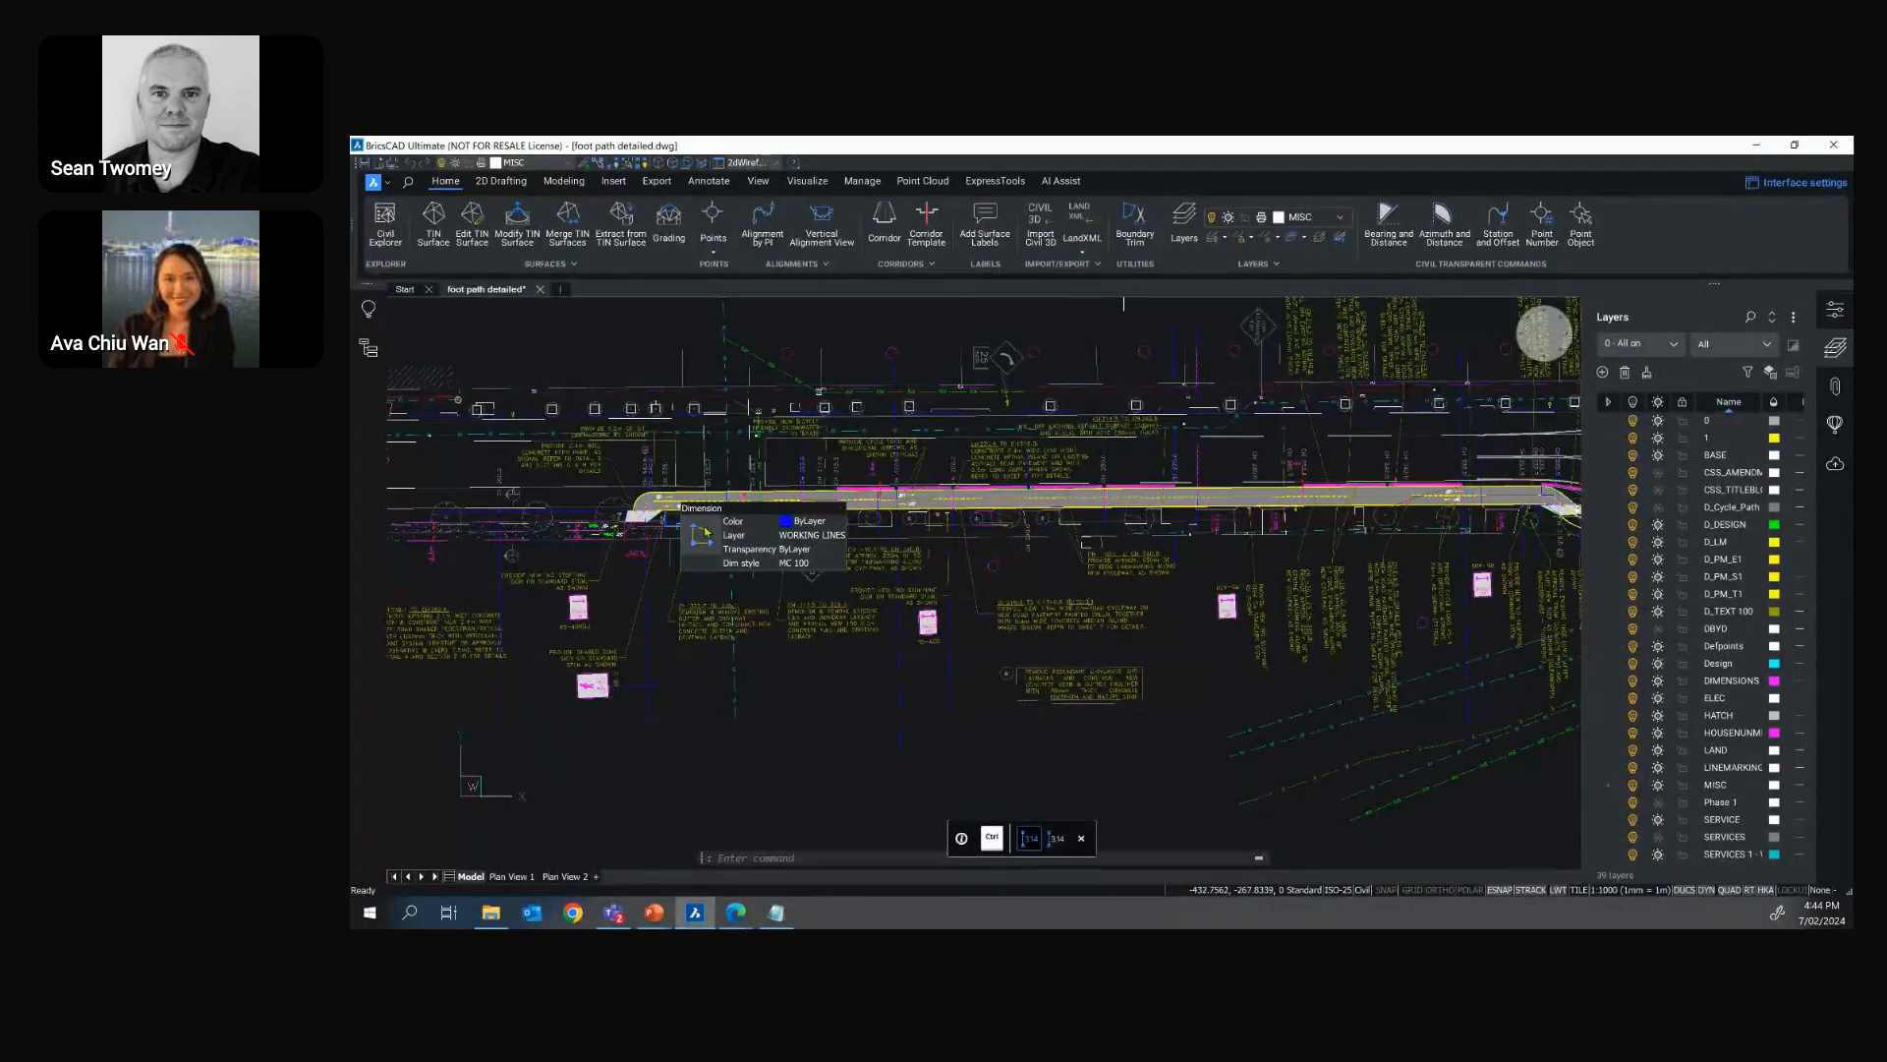
left_click(1757, 146)
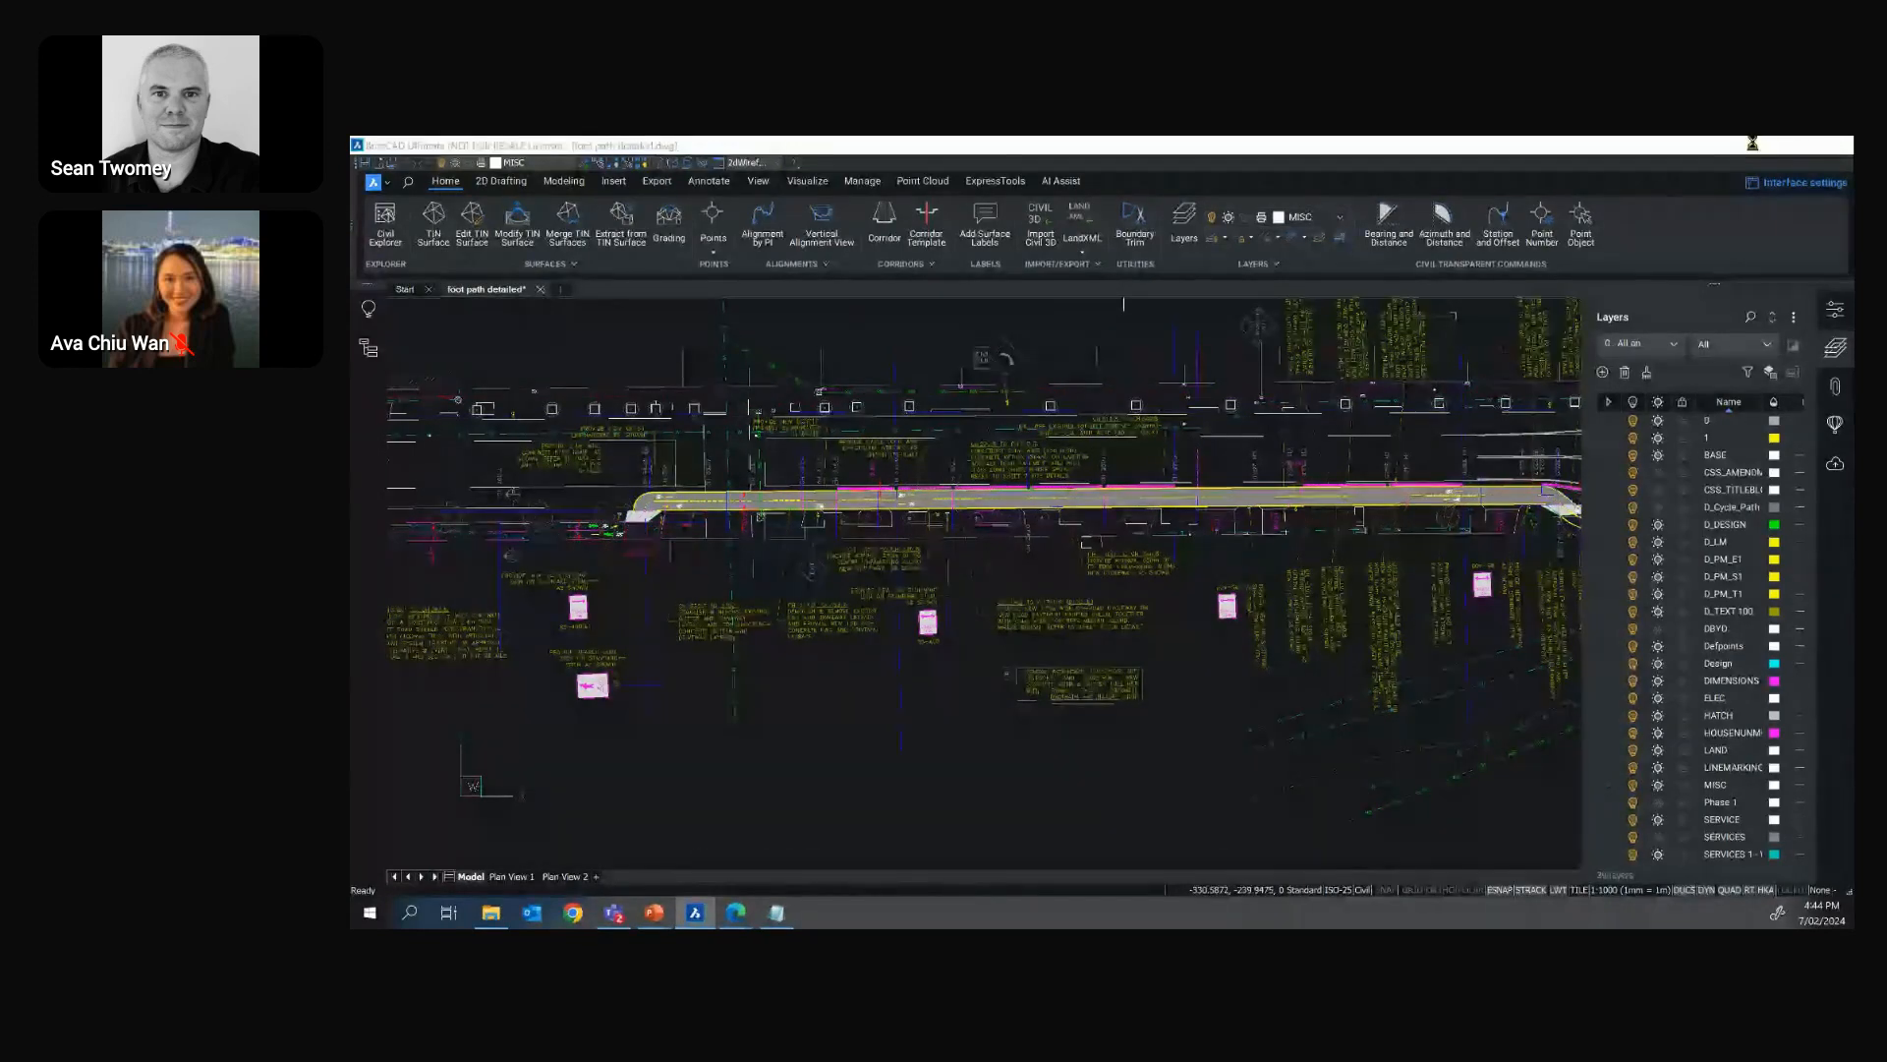